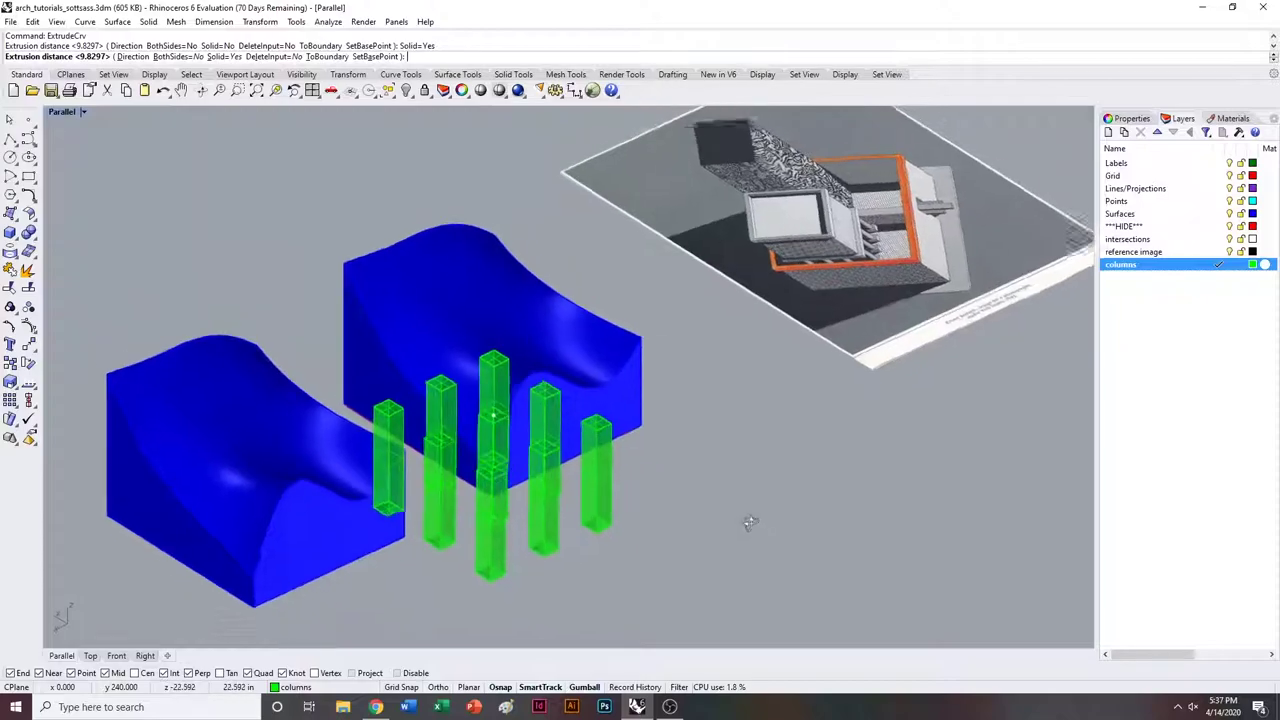
# Try extruding the nine column squares as solids by -6 and again by 6 inches, and undo the attempts.
pyautogui.moveTo(760, 530); pyautogui.dragTo(701, 459, button='right')
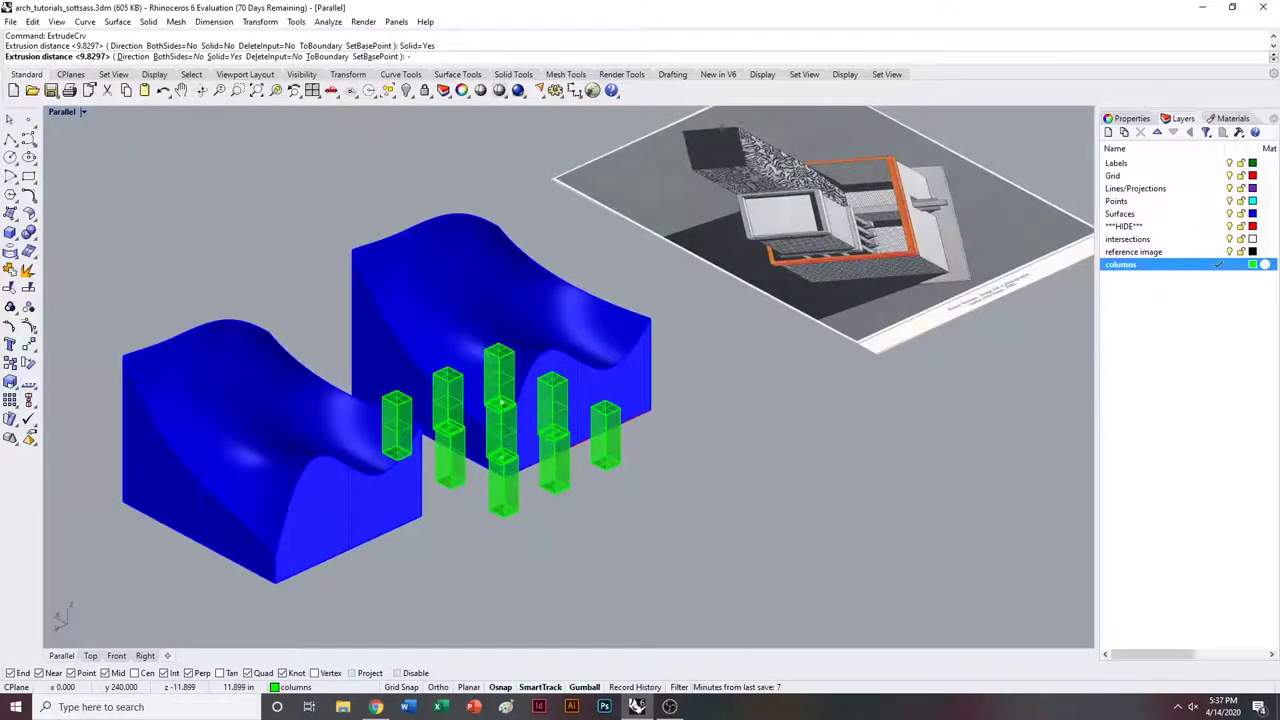
pyautogui.write('-6')
pyautogui.press('Return')
pyautogui.moveTo(701, 466); pyautogui.dragTo(556, 392, button='right')
pyautogui.press('Return')
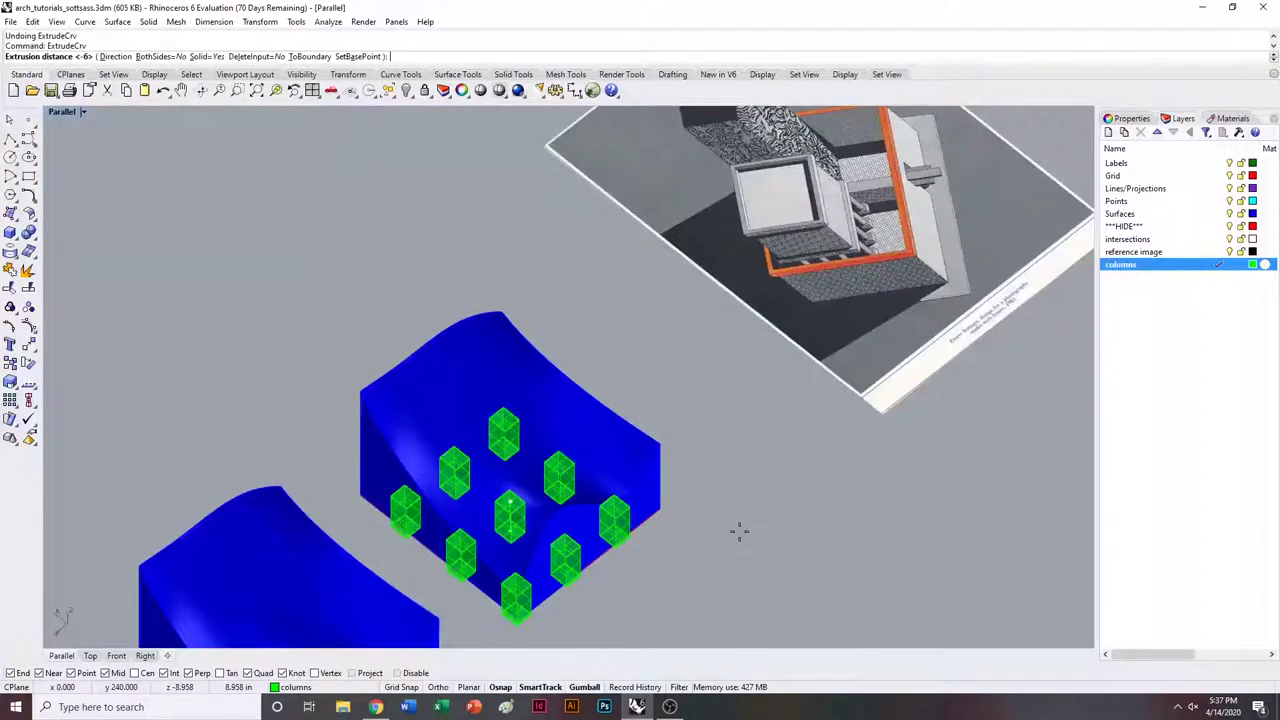
pyautogui.write('6')
pyautogui.press('Return')
pyautogui.moveTo(739, 537); pyautogui.dragTo(737, 471, button='right')
pyautogui.hotkey('ctrl', 'z')
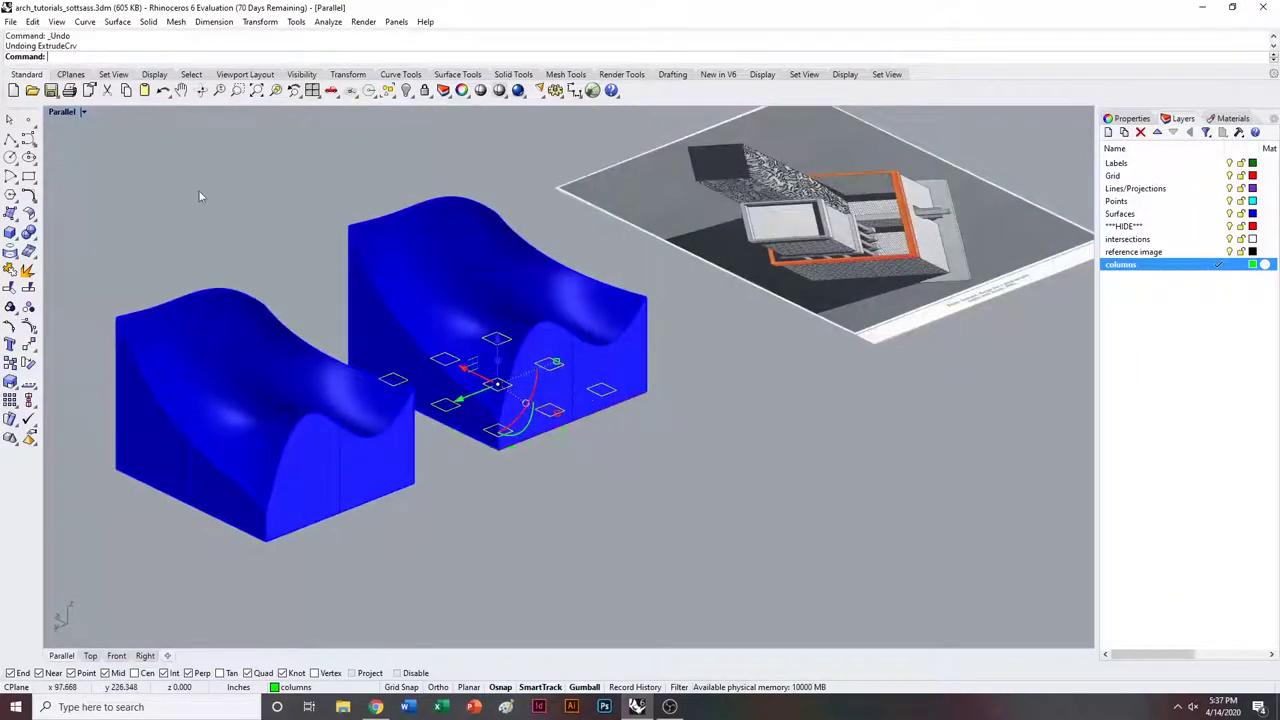
# Set the viewport to the NW isometric view and frame the terrain block with the column squares.
pyautogui.click(84, 112)
pyautogui.moveTo(100, 368)
pyautogui.moveTo(300, 501)
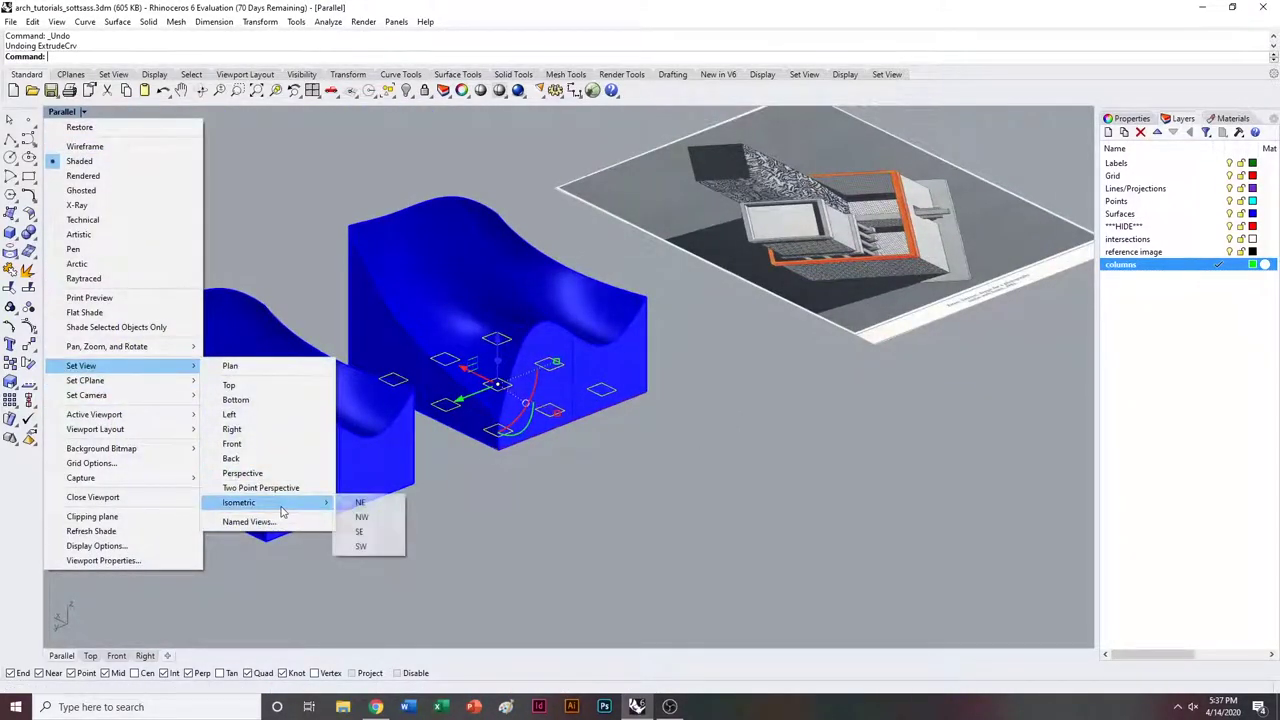
pyautogui.click(362, 514)
pyautogui.keyDown('shift'); pyautogui.moveTo(447, 491); pyautogui.dragTo(587, 447, button='right'); pyautogui.keyUp('shift')
pyautogui.keyDown('ctrl'); pyautogui.moveTo(540, 483); pyautogui.dragTo(548, 441, button='right'); pyautogui.keyUp('ctrl')
pyautogui.scroll(3, 548, 437)
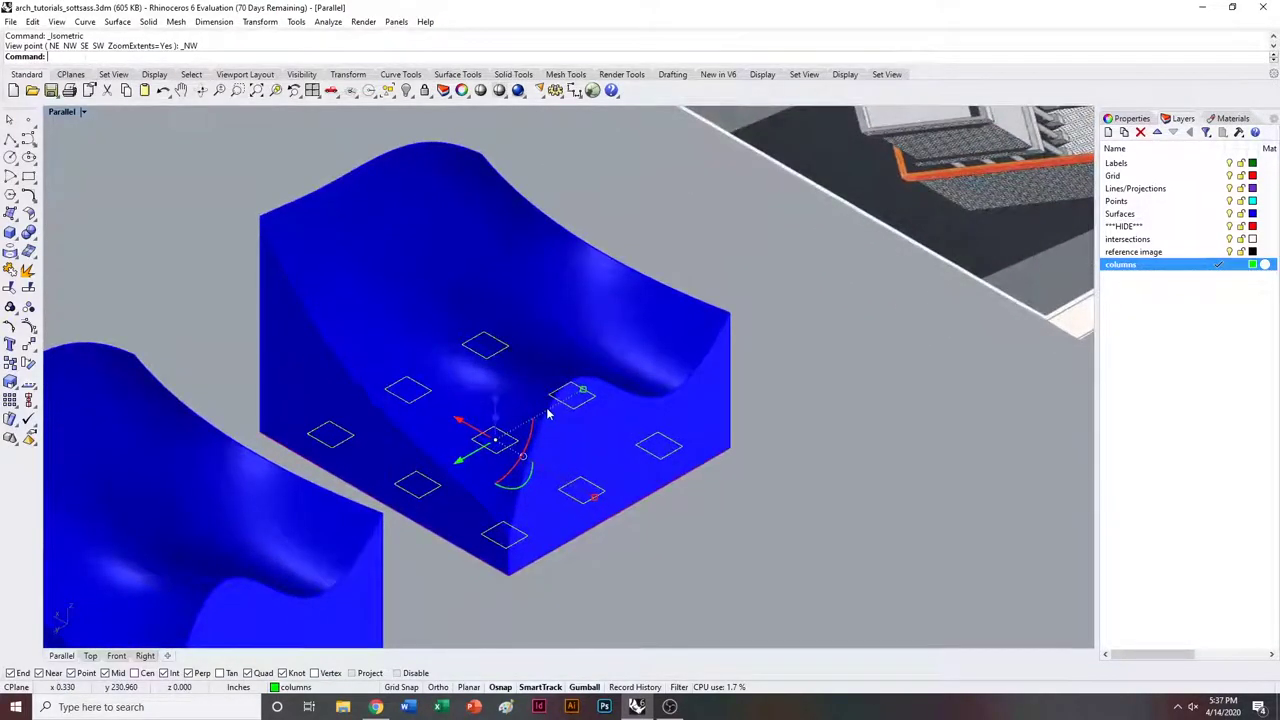
# Extrude the nine column squares into solid columns with a distance of 12 inches.
pyautogui.write('Extrude')
pyautogui.press('Return')
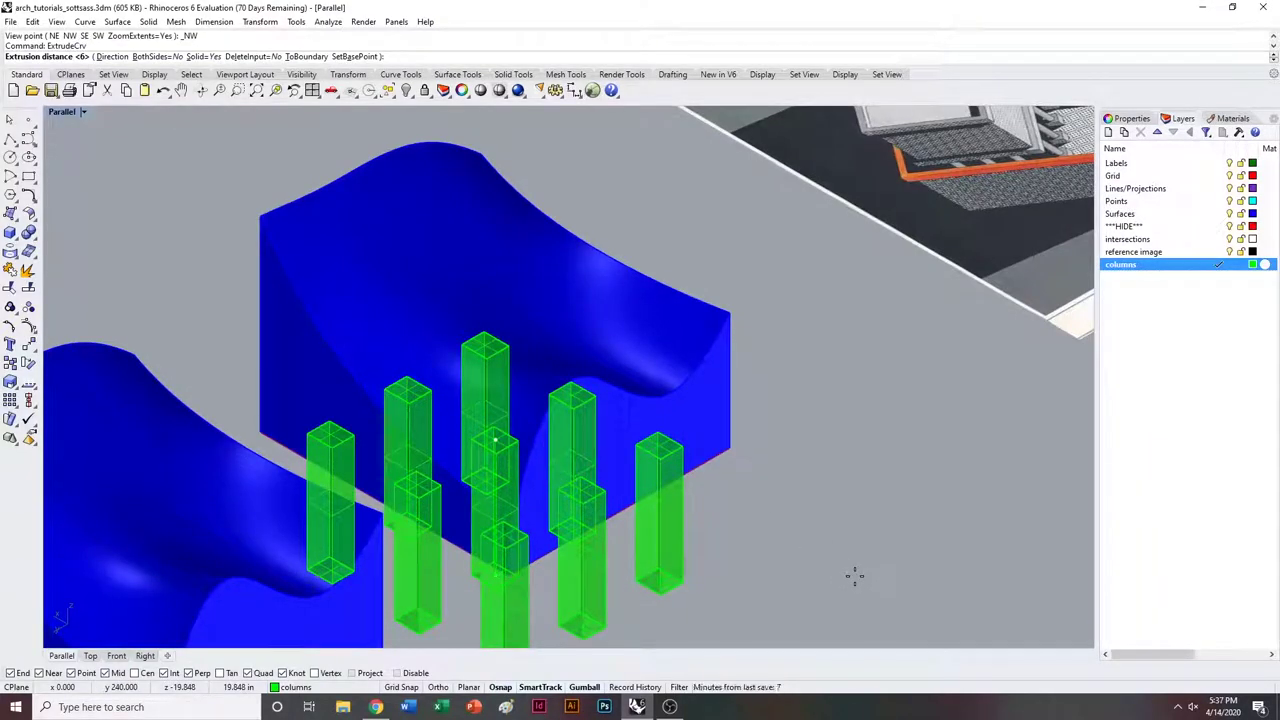
pyautogui.write('12')
pyautogui.press('Return')
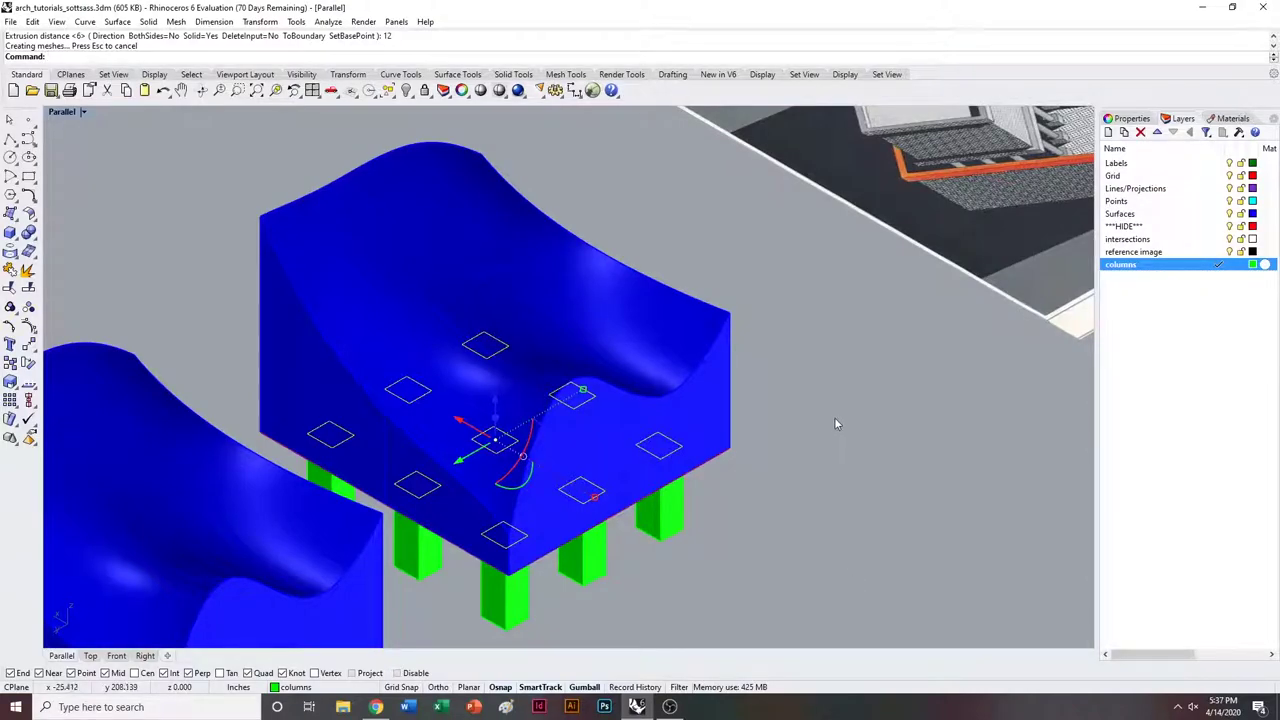
# Move the nine selected column squares vertically by -12 inches to the bottom of the columns.
pyautogui.keyDown('shift'); pyautogui.moveTo(827, 467); pyautogui.dragTo(828, 414, button='right'); pyautogui.keyUp('shift')
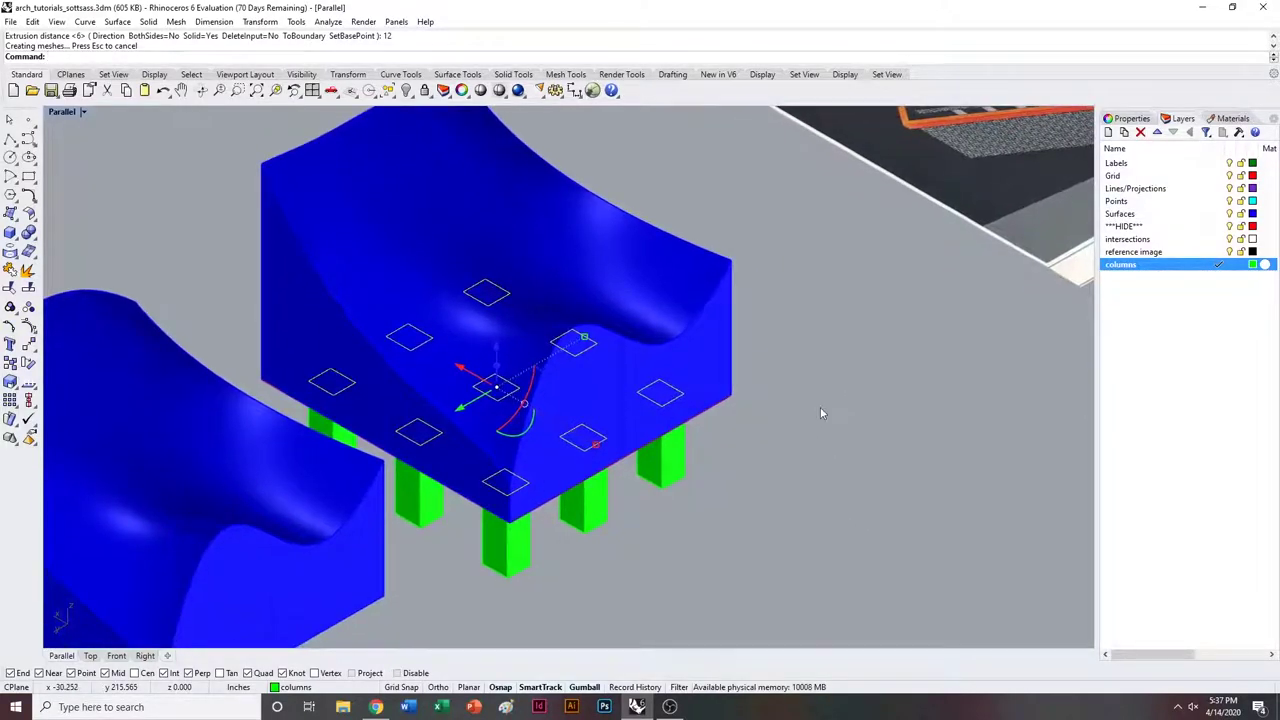
pyautogui.click(497, 350)
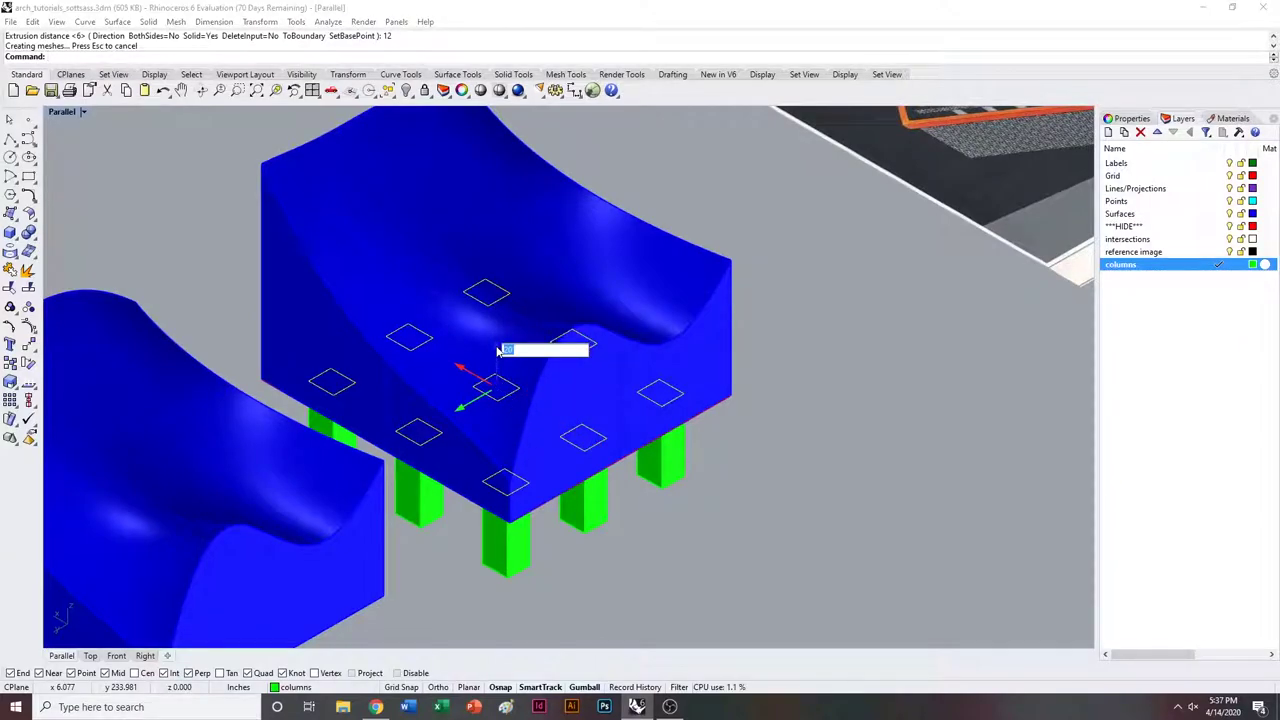
pyautogui.write('-12')
pyautogui.press('Return')
pyautogui.moveTo(602, 559); pyautogui.dragTo(582, 522, button='right')
pyautogui.keyDown('shift'); pyautogui.moveTo(545, 375); pyautogui.dragTo(617, 440, button='right'); pyautogui.keyUp('shift')
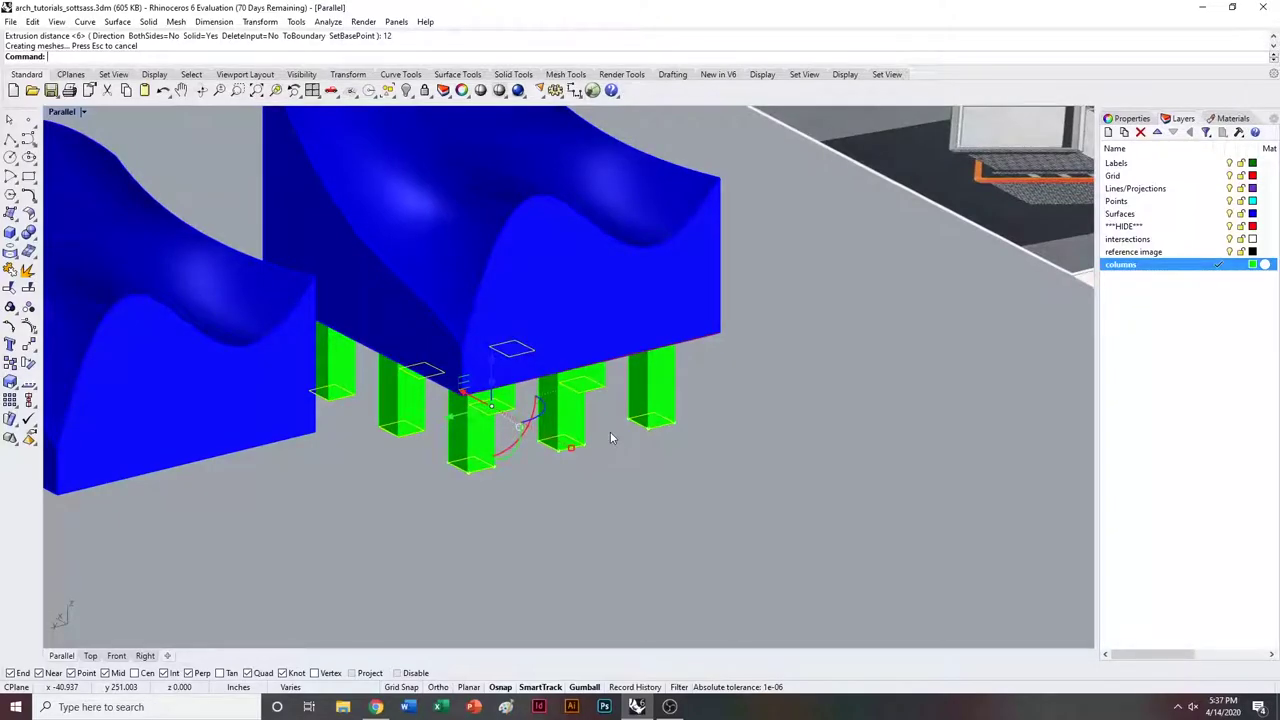
# Raise the nine squares slightly and move them back down, snapping a square's corner to the column's bottom corner.
pyautogui.moveTo(491, 373); pyautogui.dragTo(490, 364)
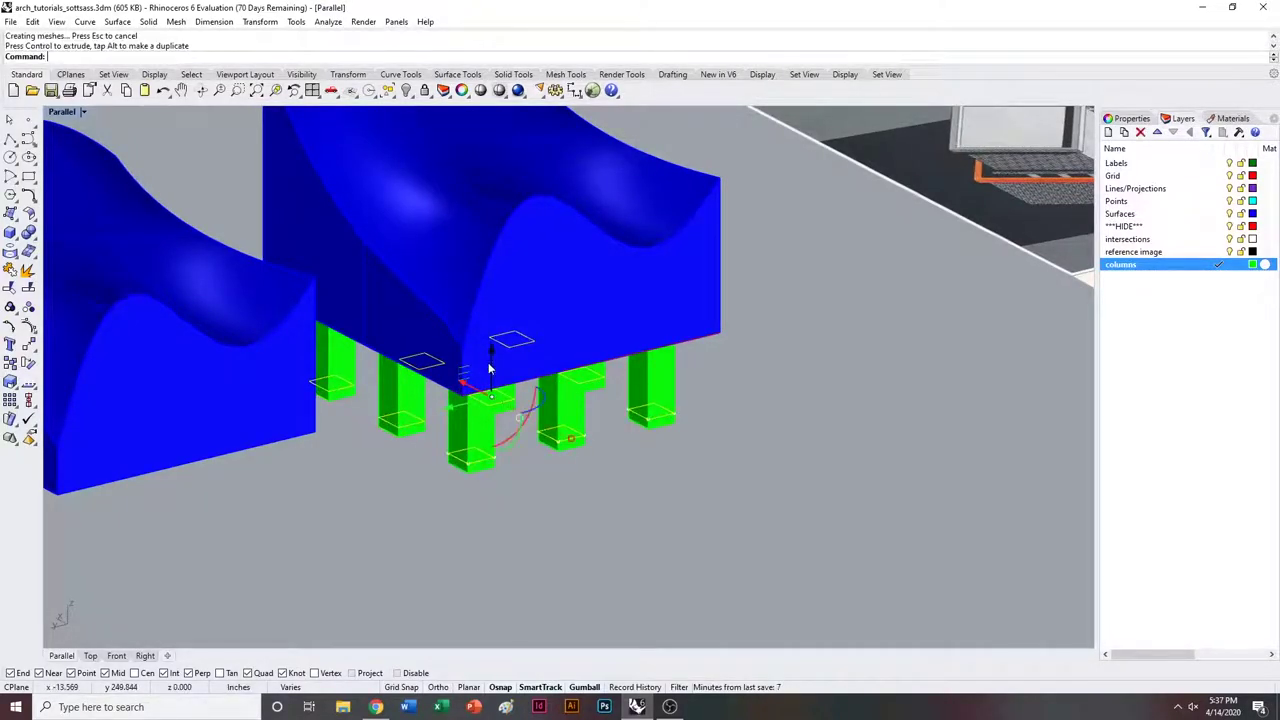
pyautogui.write('m')
pyautogui.press('Return')
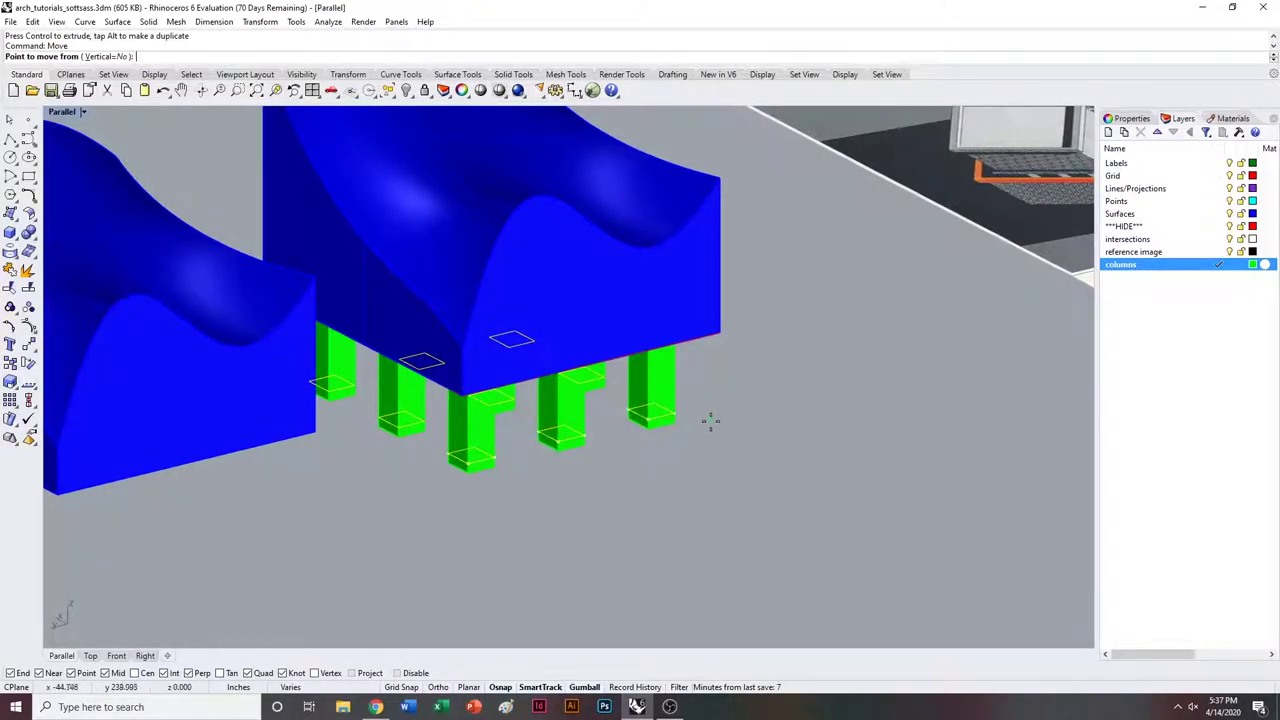
pyautogui.scroll(5, 710, 420)
pyautogui.click(654, 388)
pyautogui.click(653, 422)
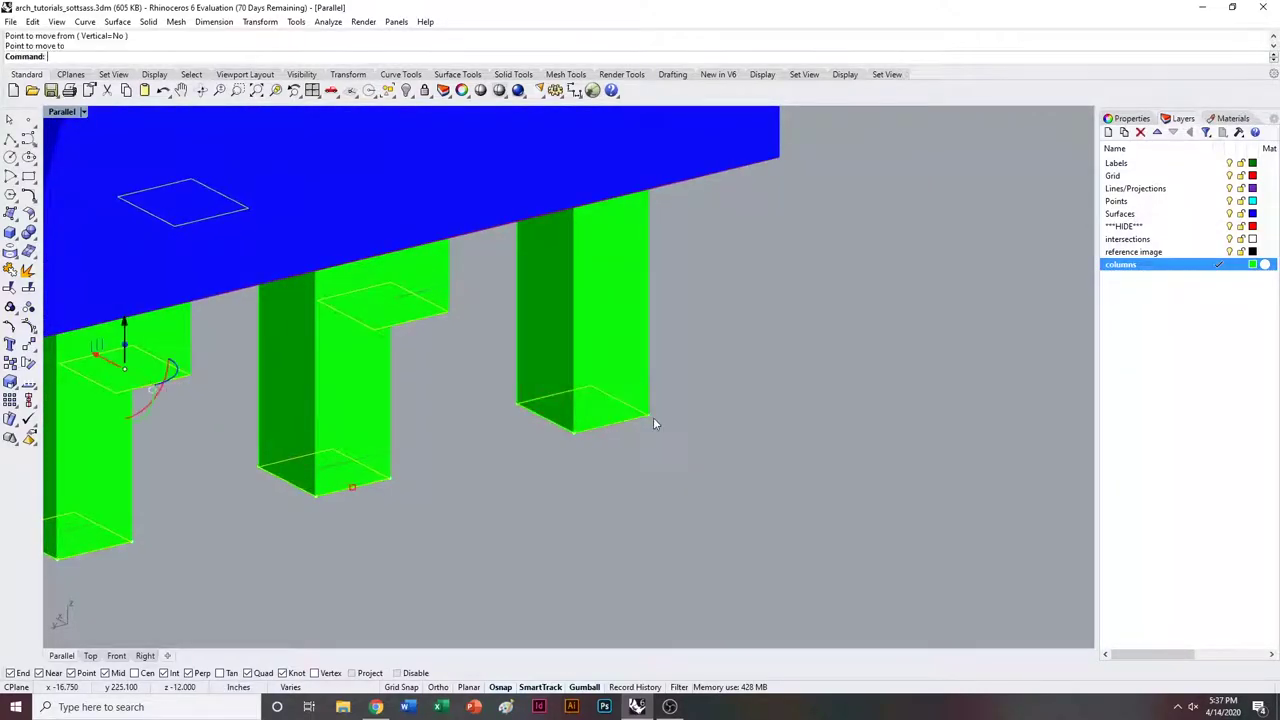
pyautogui.scroll(-5, 653, 422)
pyautogui.scroll(1, 416, 153)
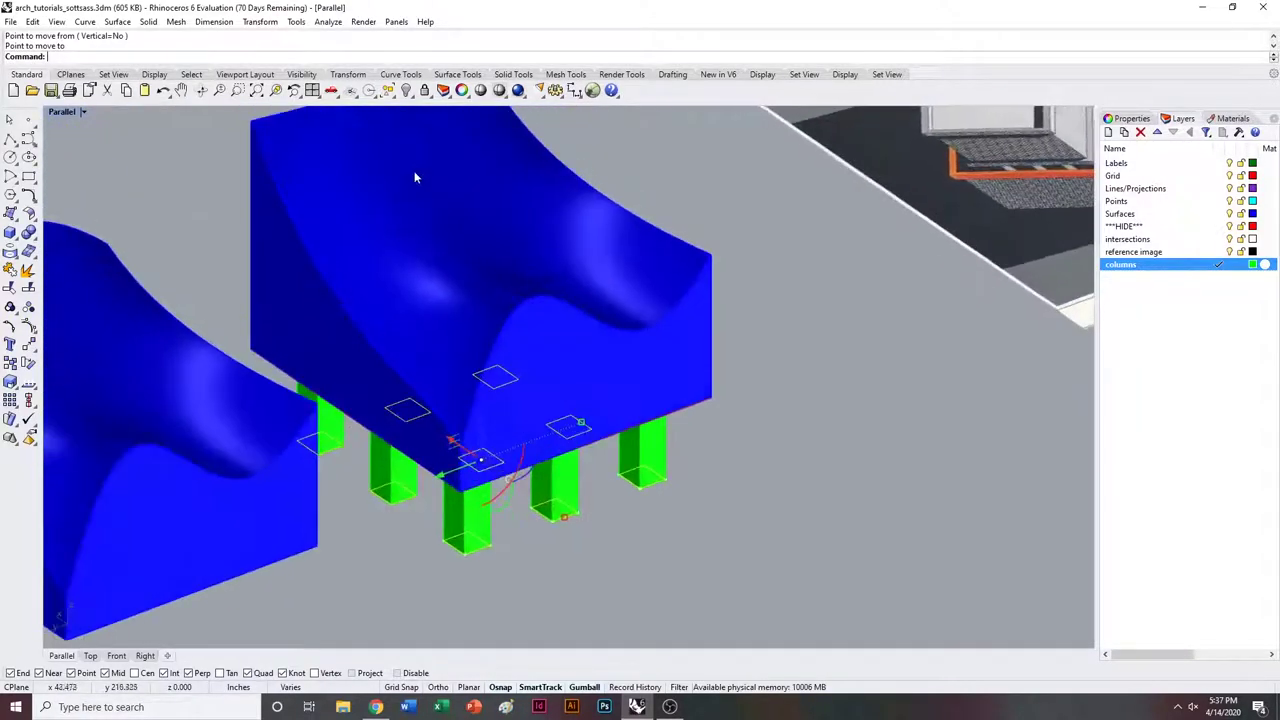
# Isolate the nine selected squares so the terrain blocks and columns are hidden.
pyautogui.click(406, 90)
pyautogui.click(466, 129)
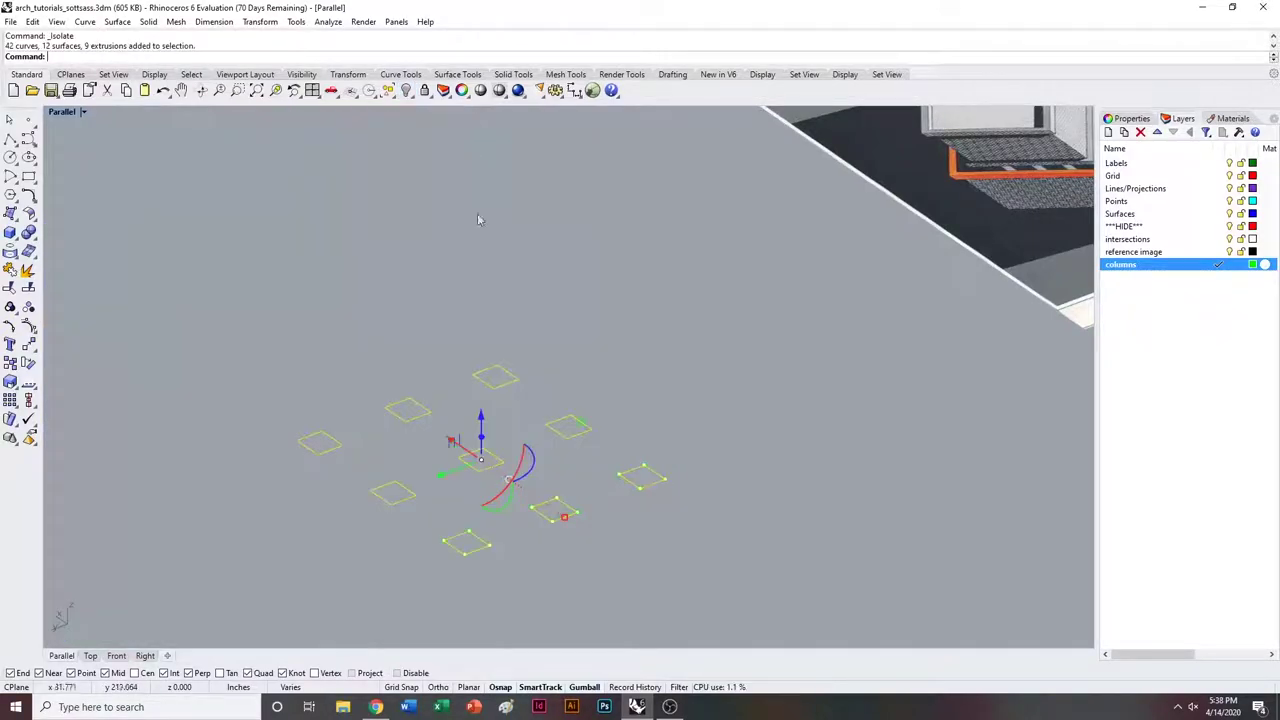
pyautogui.keyDown('shift'); pyautogui.moveTo(507, 409); pyautogui.dragTo(343, 477, button='right'); pyautogui.keyUp('shift')
pyautogui.keyDown('shift'); pyautogui.moveTo(763, 235); pyautogui.dragTo(700, 309, button='right'); pyautogui.keyUp('shift')
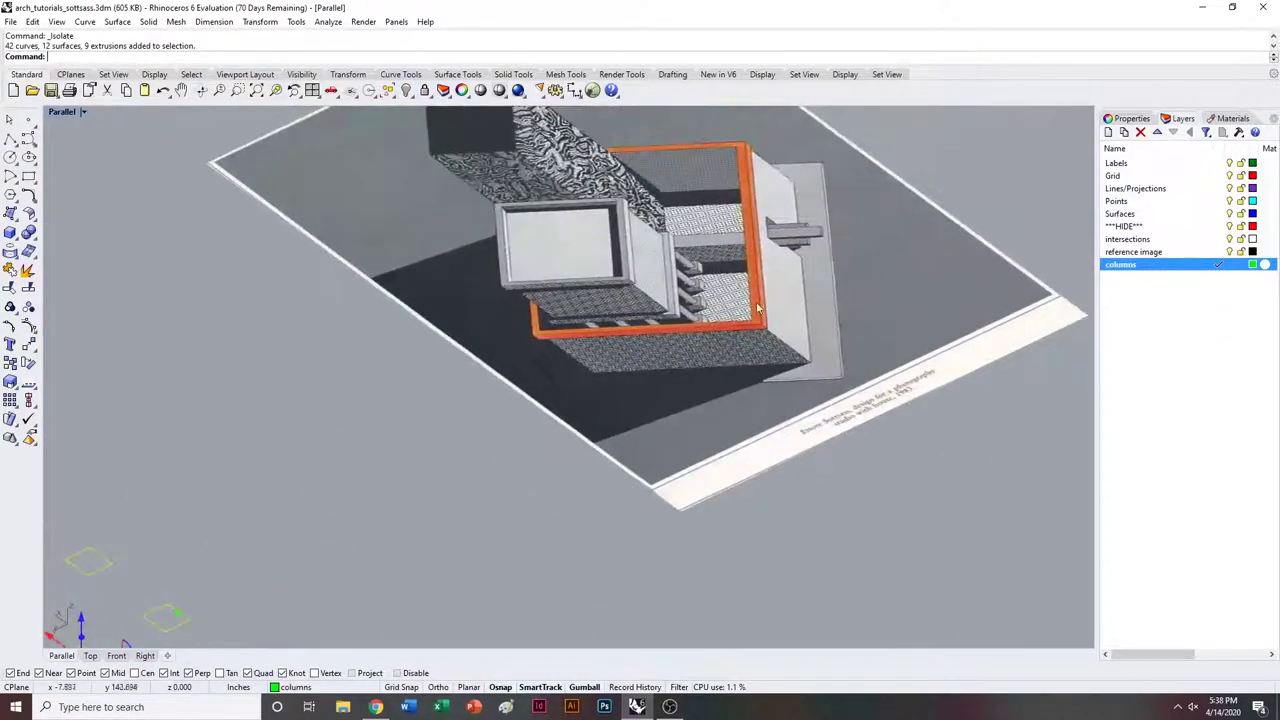
pyautogui.scroll(8, 700, 309)
pyautogui.scroll(-12, 672, 322)
pyautogui.keyDown('shift'); pyautogui.moveTo(428, 494); pyautogui.dragTo(671, 374, button='right'); pyautogui.keyUp('shift')
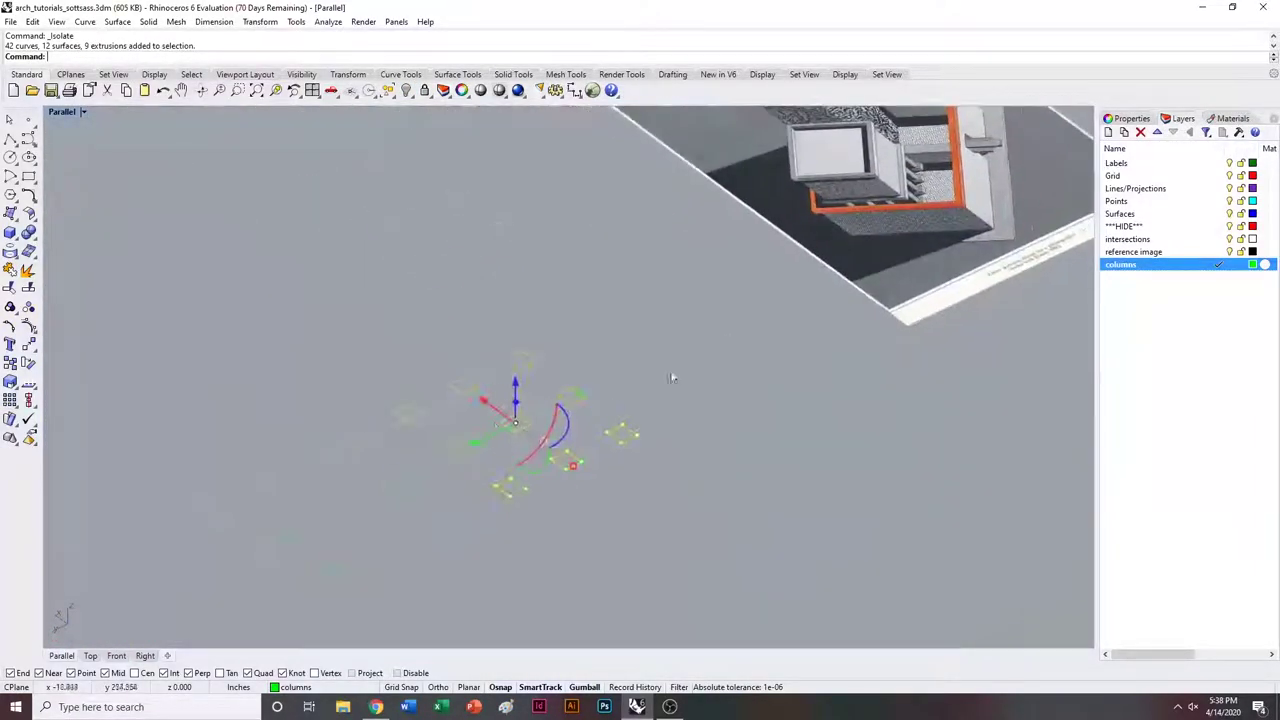
# Offset the first square of the back row outward by 1 inch.
pyautogui.scroll(6, 486, 424)
pyautogui.click(400, 426)
pyautogui.click(340, 404)
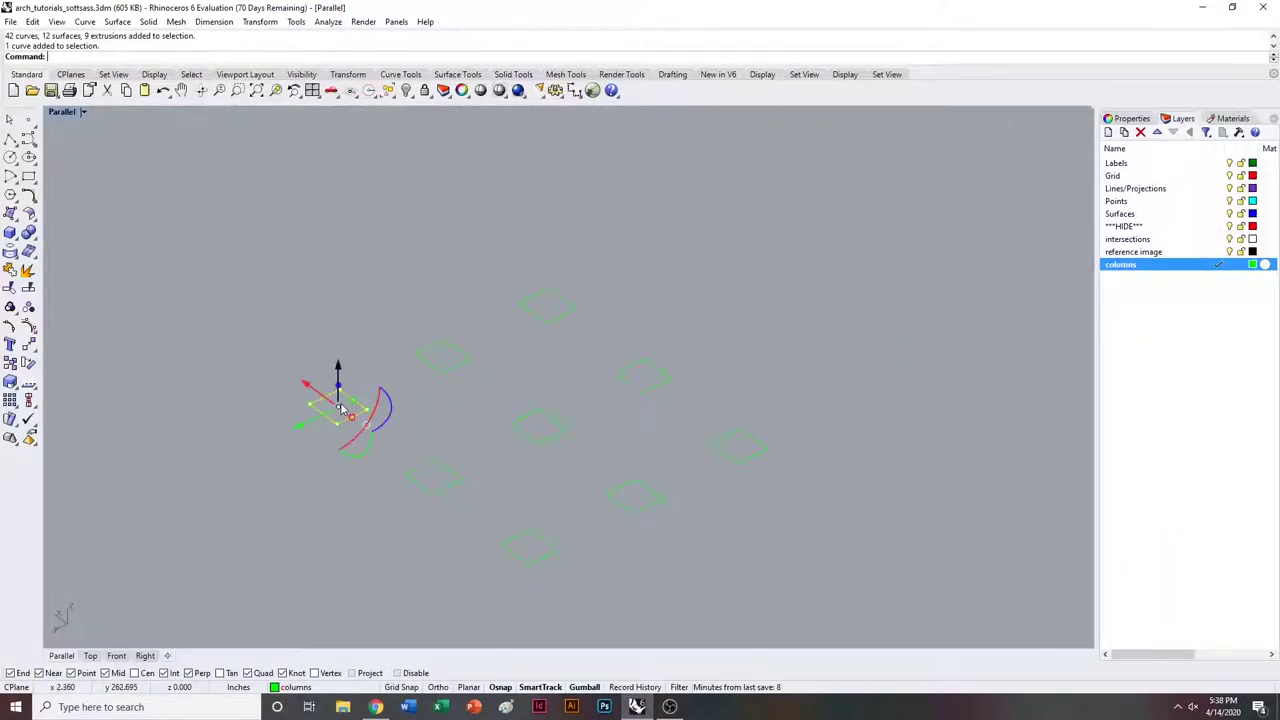
pyautogui.write('Offset')
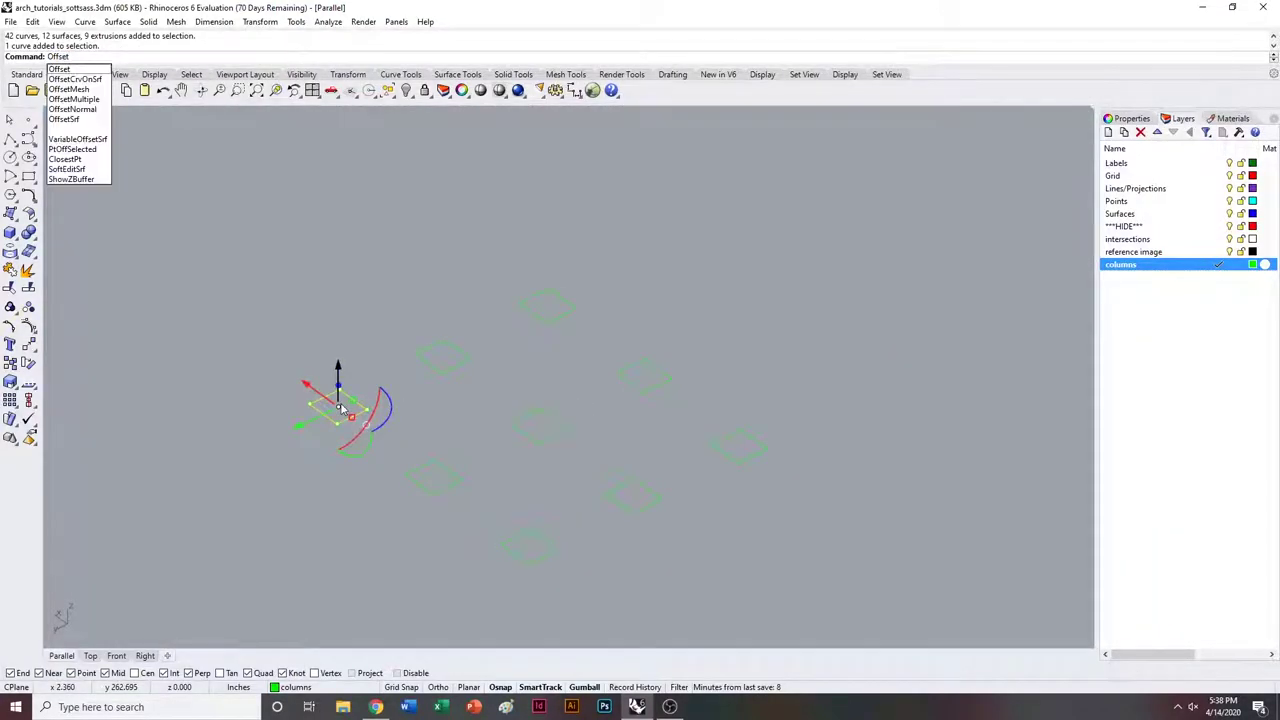
pyautogui.press('Return')
pyautogui.scroll(3, 340, 407)
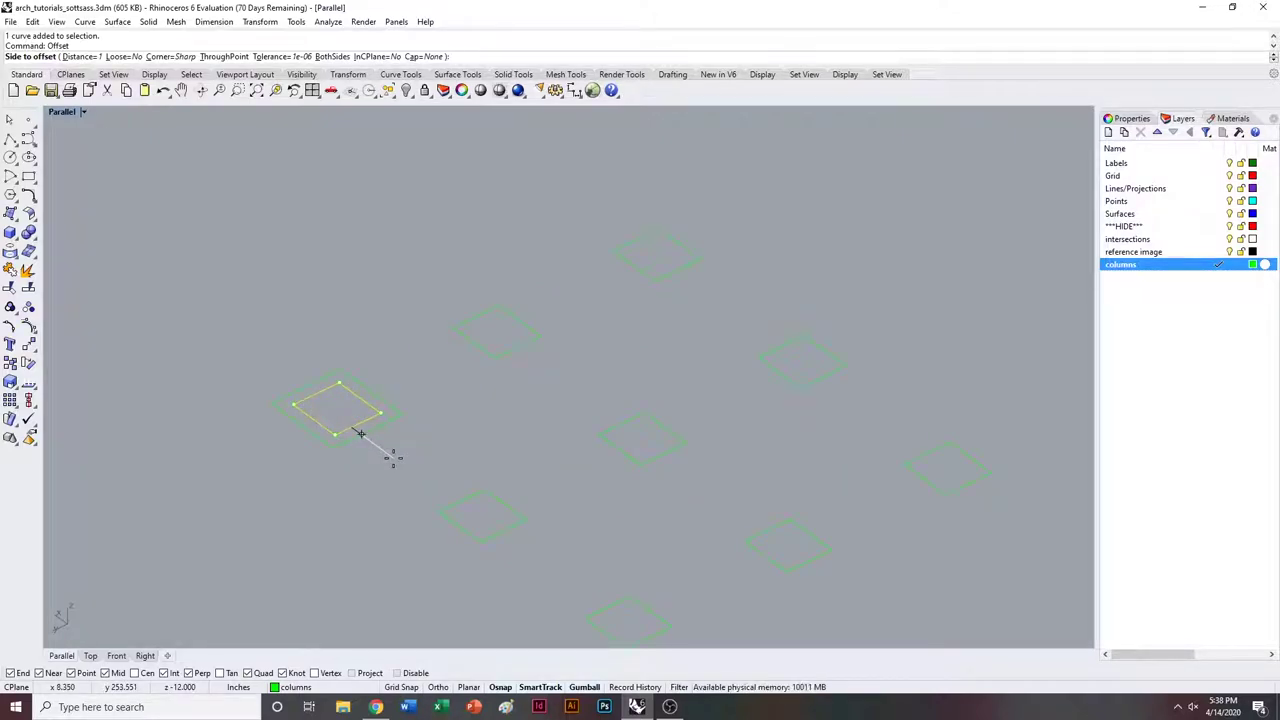
pyautogui.click(392, 457)
# Offset the other two squares of the back row outward by 1 inch.
pyautogui.press('Return')
pyautogui.click(517, 346)
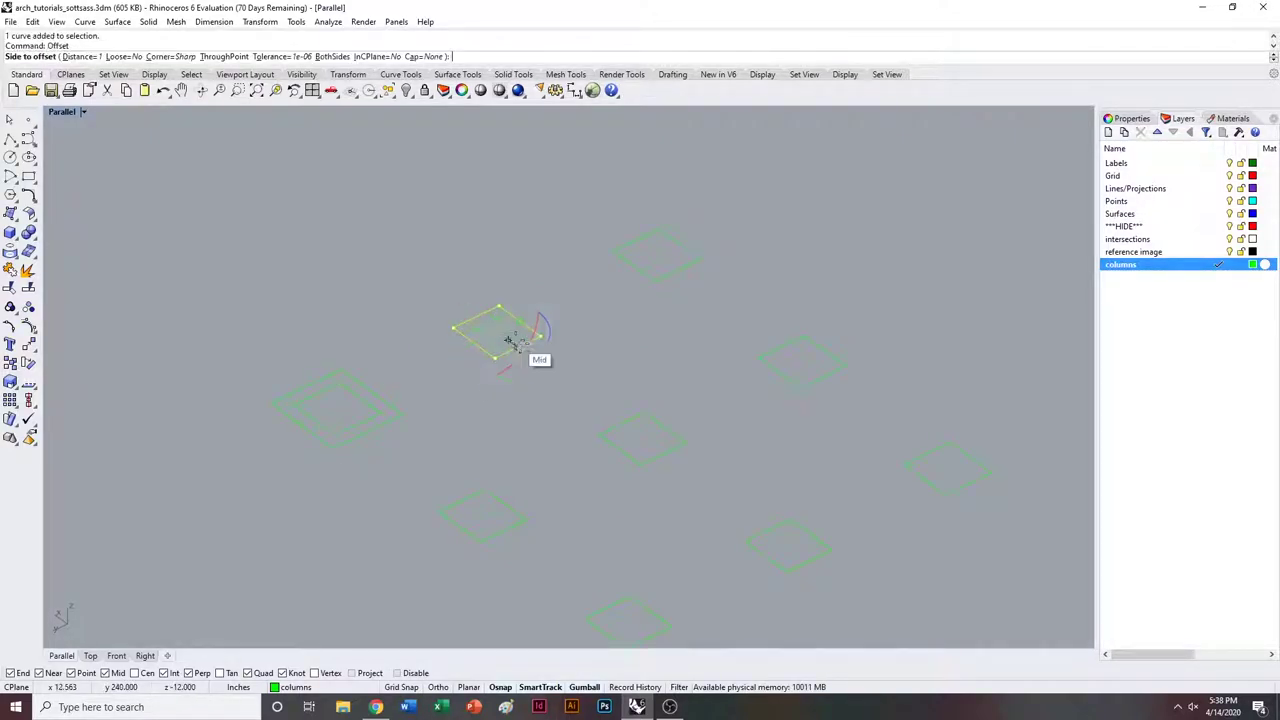
pyautogui.click(539, 369)
pyautogui.click(730, 314)
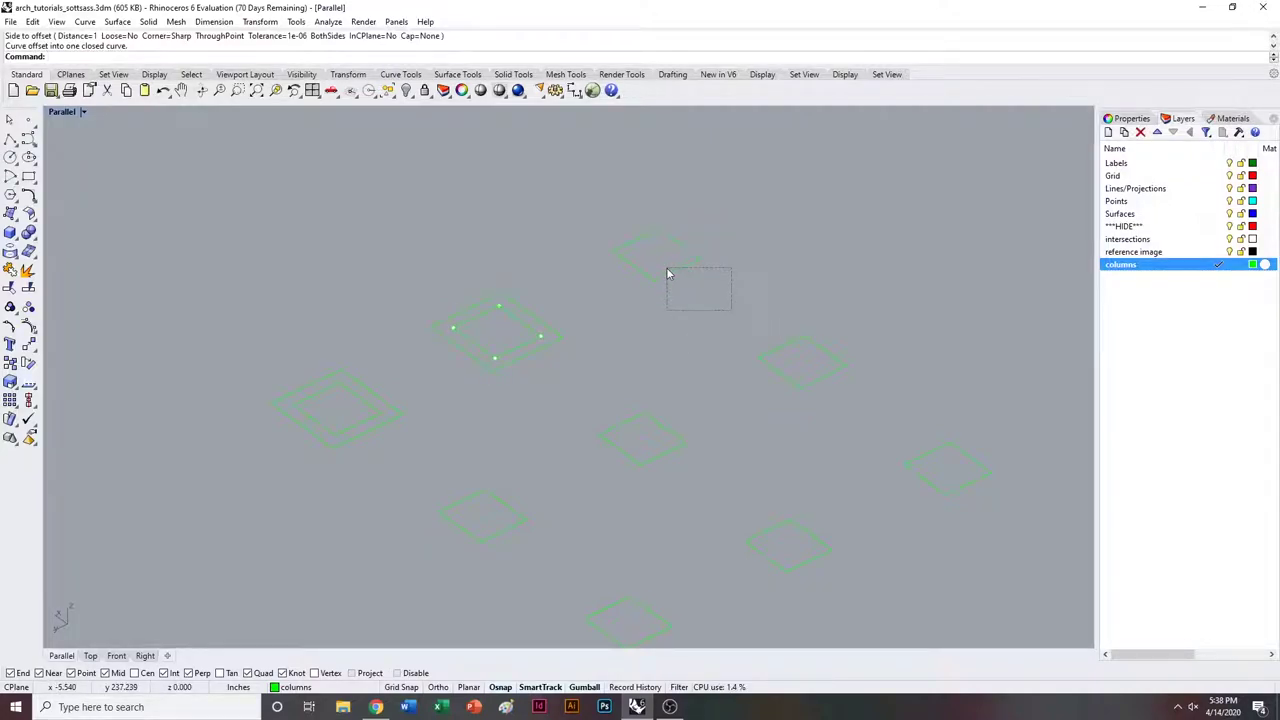
pyautogui.moveTo(667, 269); pyautogui.dragTo(664, 265)
pyautogui.press('Return')
pyautogui.click(701, 289)
pyautogui.keyDown('shift'); pyautogui.moveTo(679, 337); pyautogui.dragTo(628, 319, button='right'); pyautogui.keyUp('shift')
pyautogui.click(623, 320)
# Offset the first square of the middle row outward by 1 inch and delete its original inner square.
pyautogui.click(457, 490)
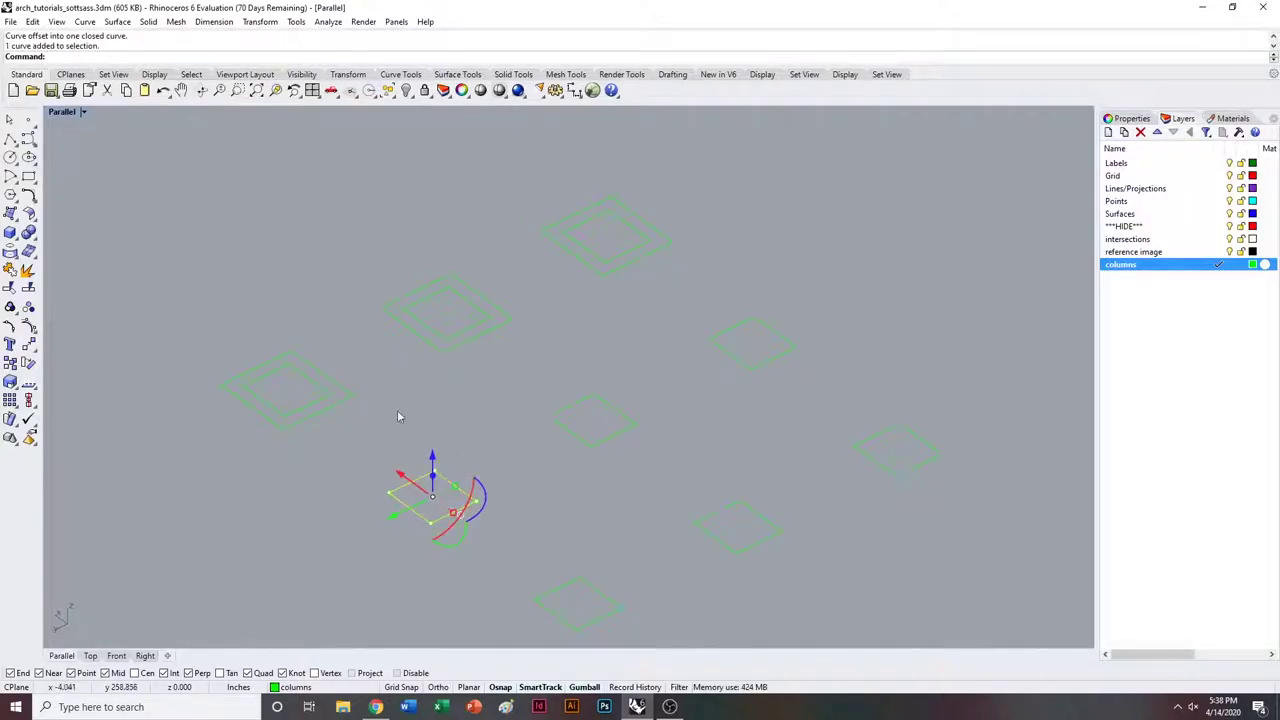
pyautogui.press('Return')
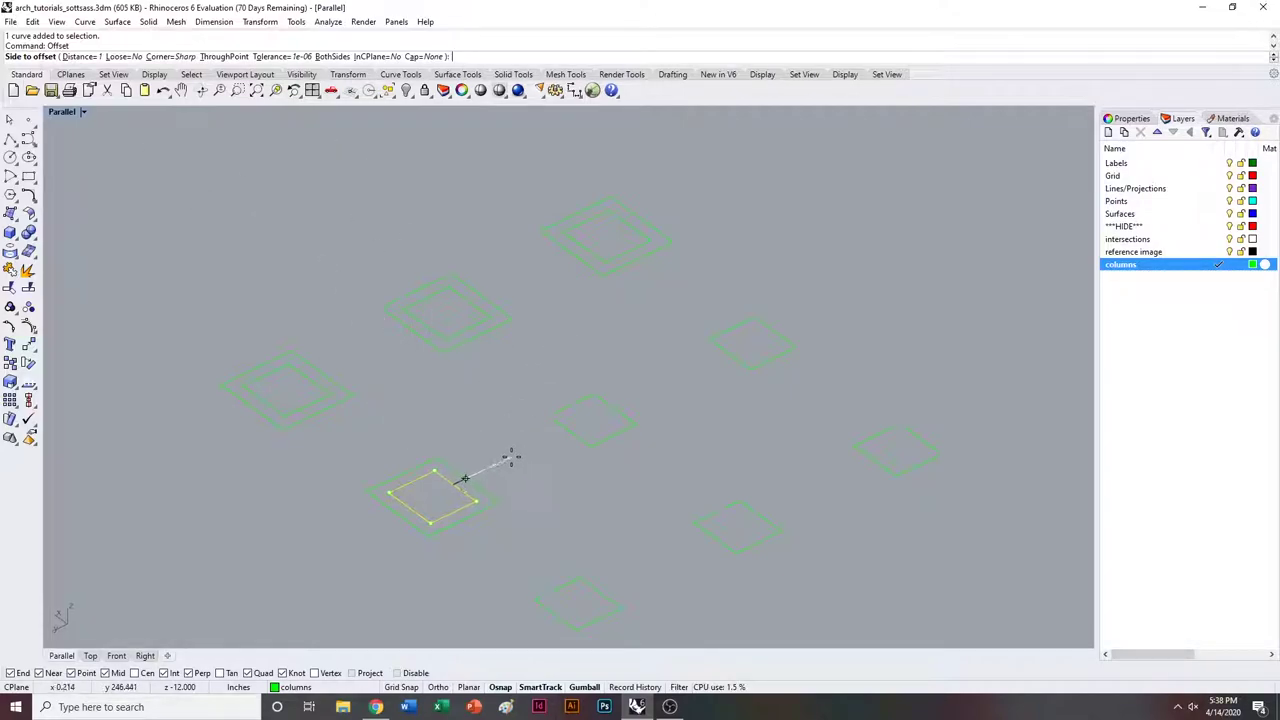
pyautogui.click(512, 460)
pyautogui.press('Delete')
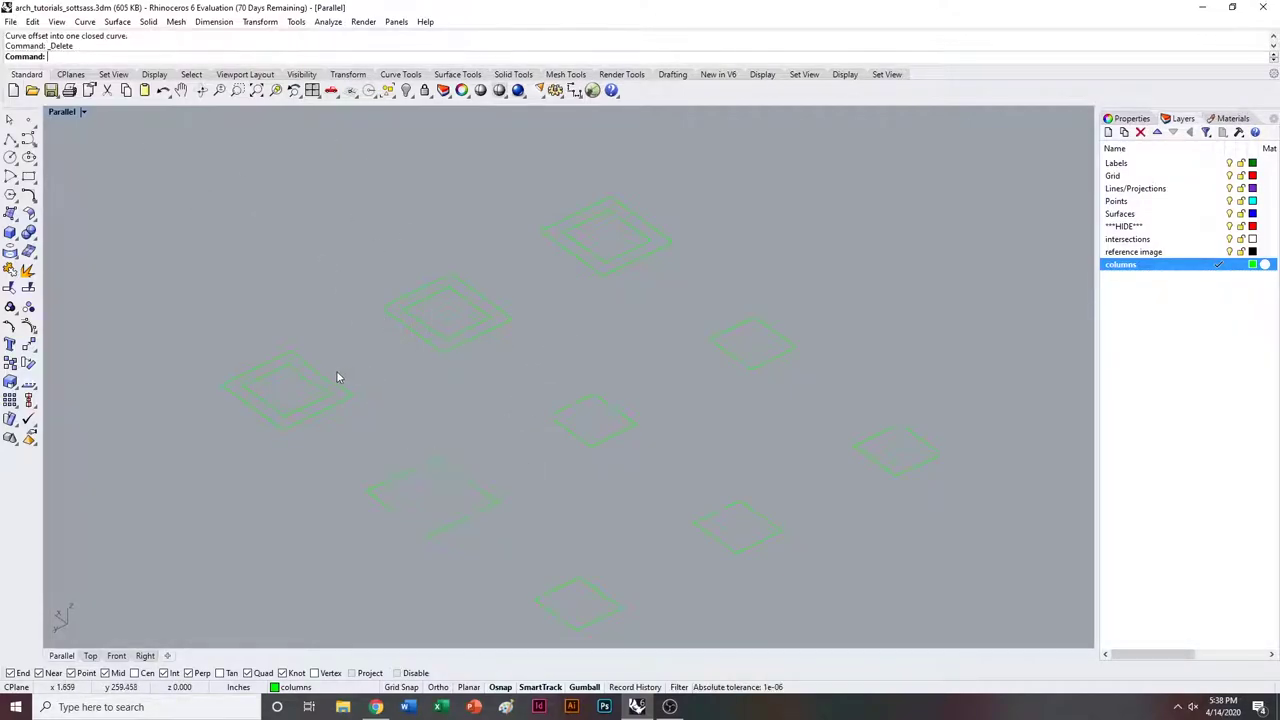
# Delete the original inner squares of the three offset pairs in the back row.
pyautogui.click(319, 390)
pyautogui.press('Delete')
pyautogui.click(455, 335)
pyautogui.press('Delete')
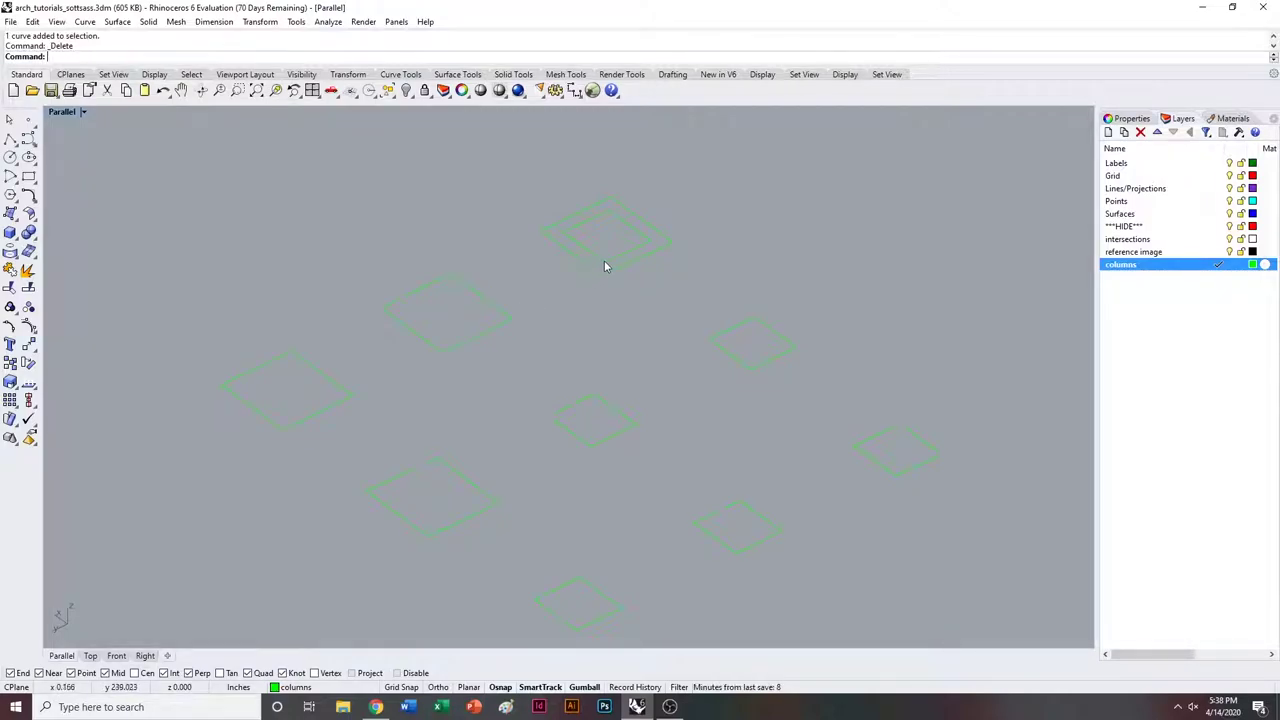
pyautogui.click(604, 262)
pyautogui.press('Delete')
# Offset the other two middle-row squares outward by 1 inch, deleting each original.
pyautogui.click(630, 413)
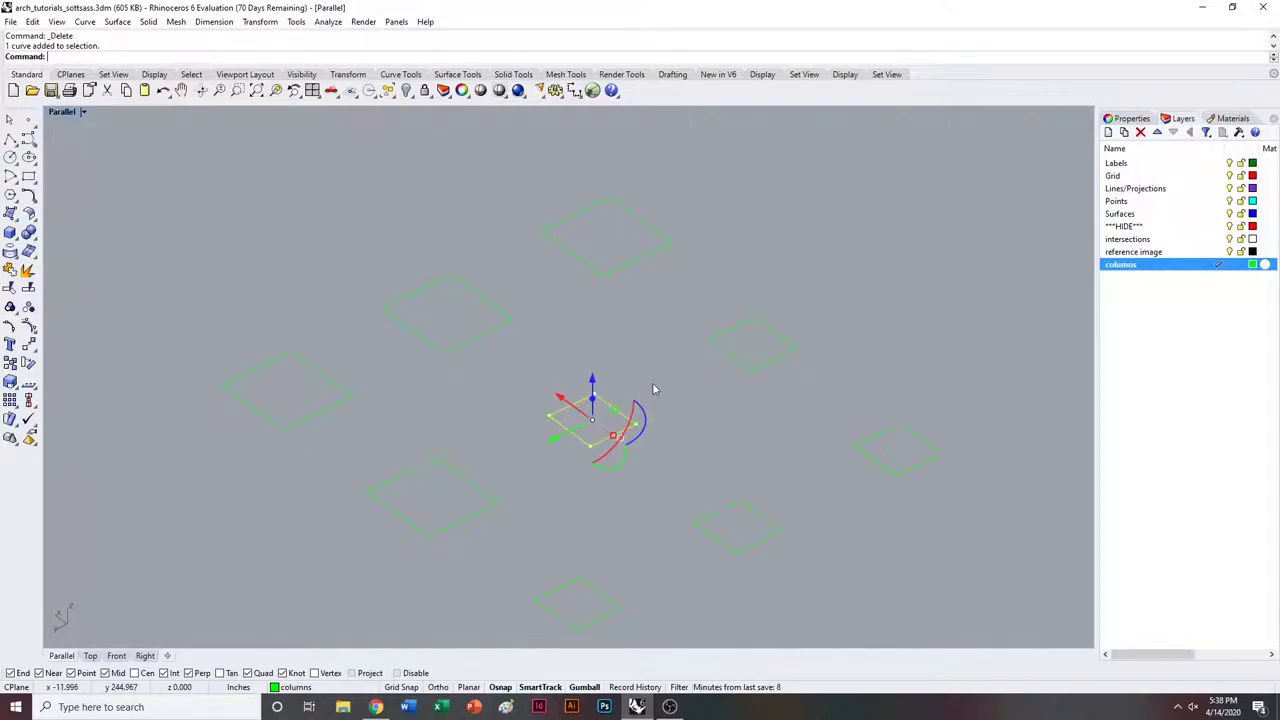
pyautogui.press('Delete')
pyautogui.click(771, 357)
pyautogui.press('Delete')
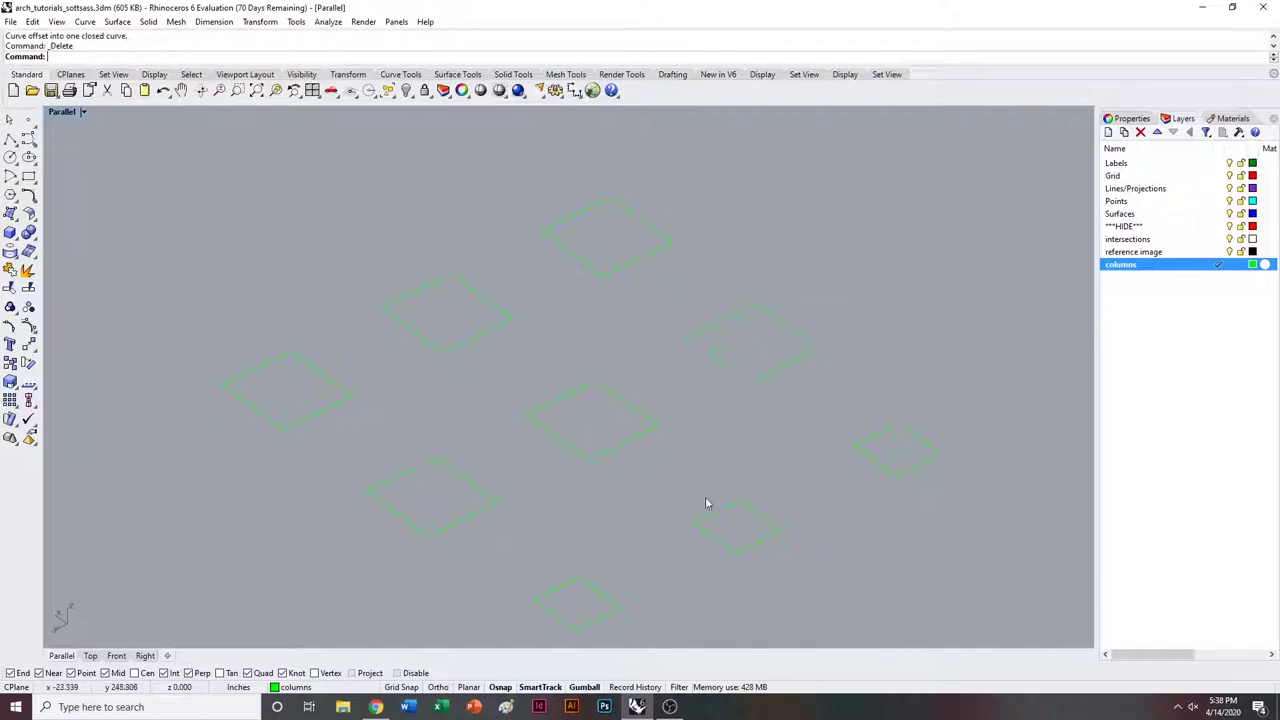
# Offset the three front-row squares outward by 1 inch and delete each original square.
pyautogui.moveTo(640, 558); pyautogui.dragTo(573, 596)
pyautogui.rightClick(580, 592)
pyautogui.click(626, 565)
pyautogui.press('Delete')
pyautogui.moveTo(805, 477); pyautogui.dragTo(750, 538)
pyautogui.rightClick(755, 532)
pyautogui.click(799, 493)
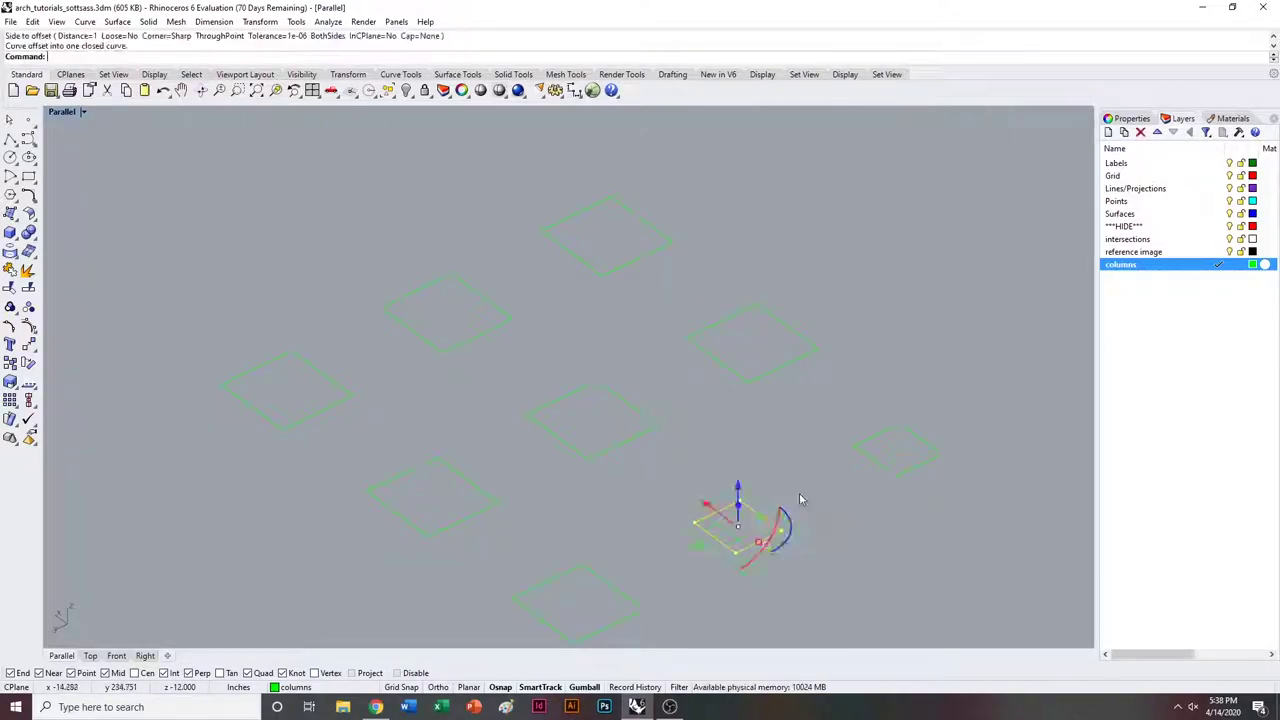
pyautogui.press('Delete')
pyautogui.moveTo(984, 376); pyautogui.dragTo(914, 468)
pyautogui.press('Delete')
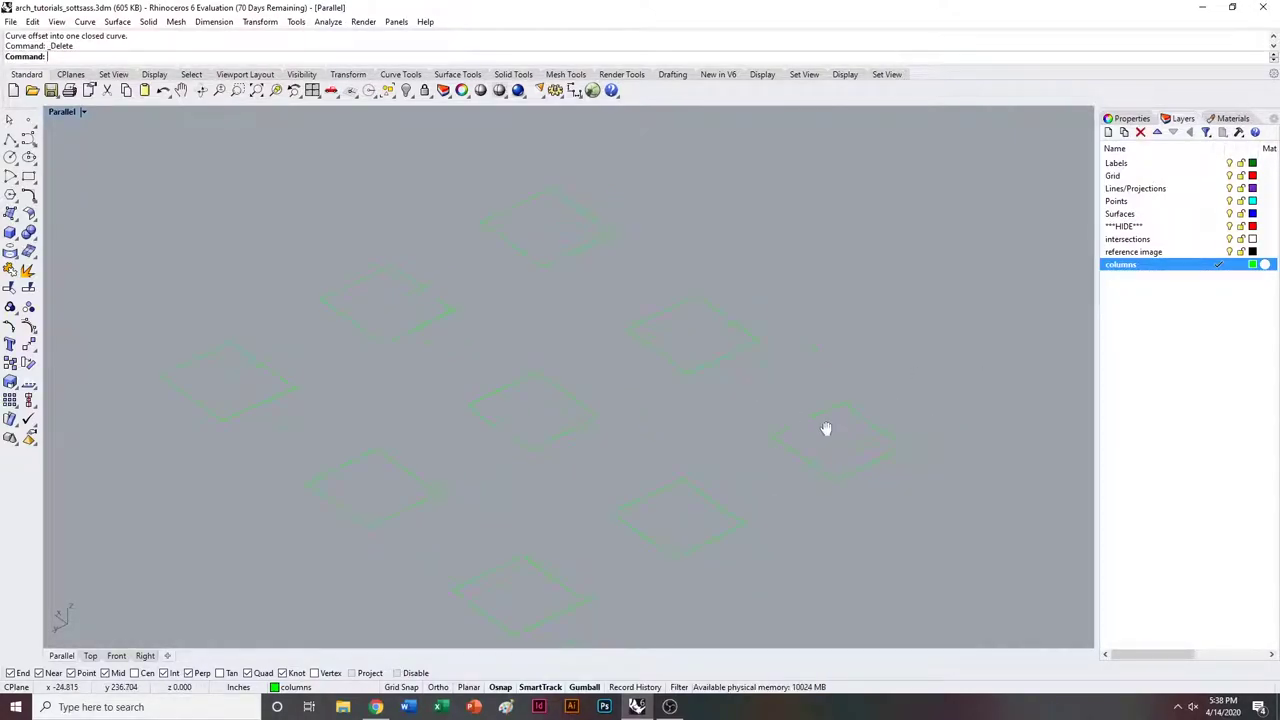
# Select all nine enlarged squares and show all hidden objects again.
pyautogui.moveTo(331, 223); pyautogui.dragTo(947, 588)
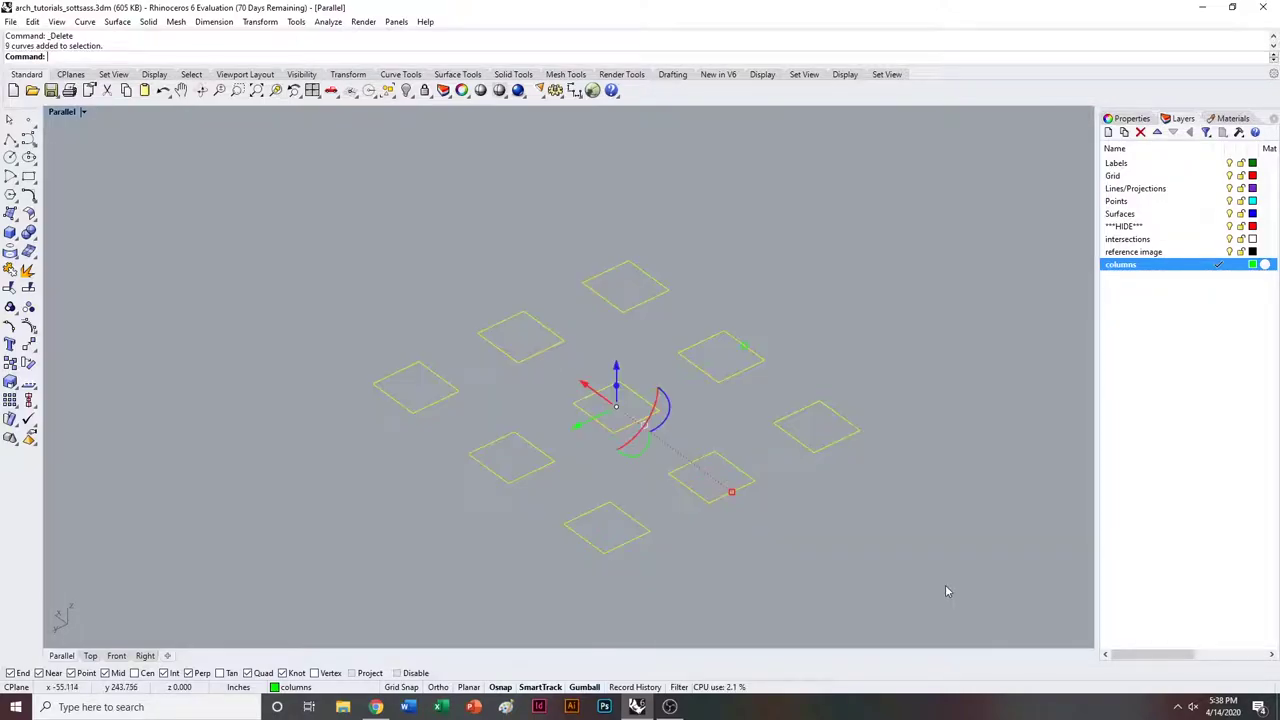
pyautogui.write('Show')
pyautogui.press('Return')
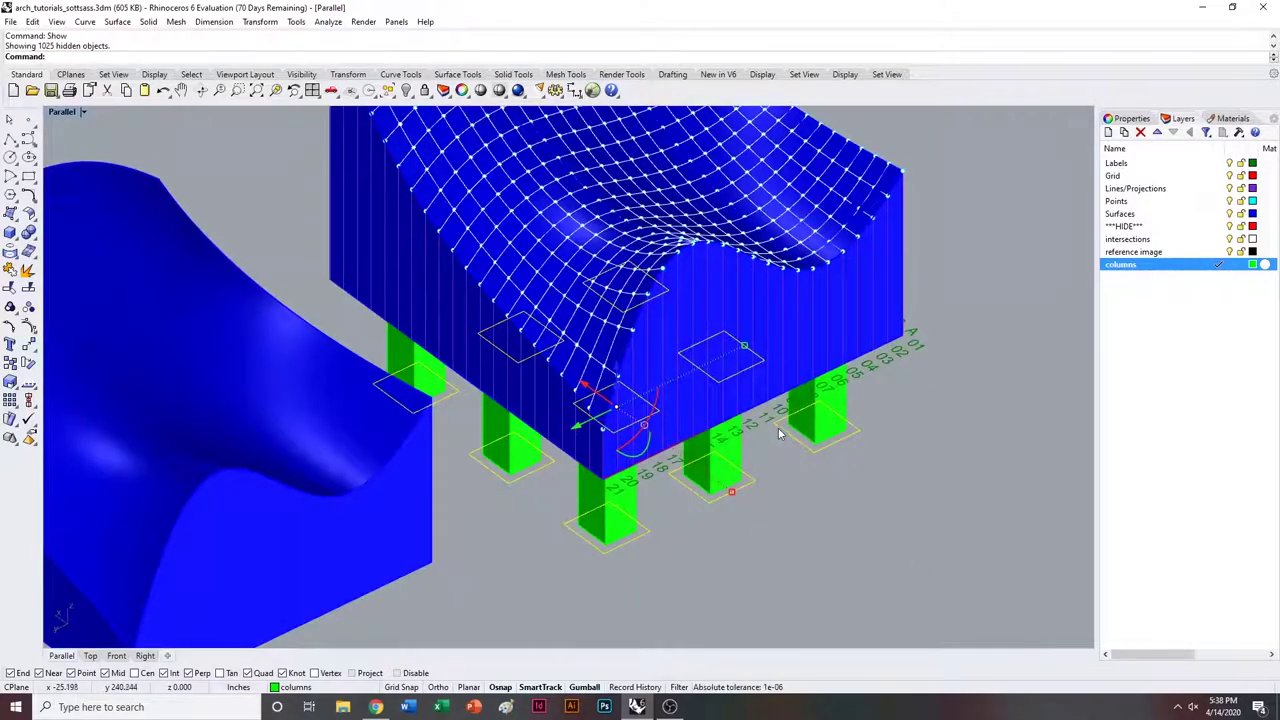
pyautogui.scroll(3, 778, 427)
pyautogui.scroll(-5, 779, 427)
pyautogui.scroll(3, 779, 427)
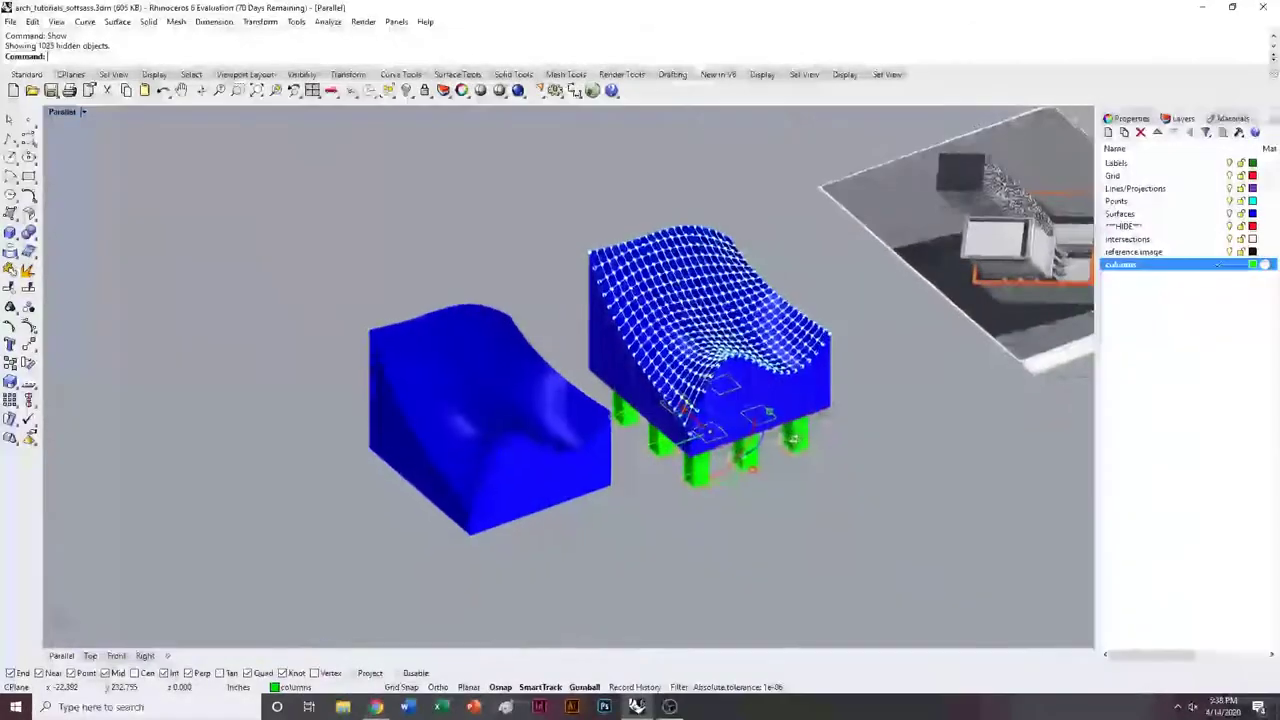
pyautogui.scroll(4, 780, 427)
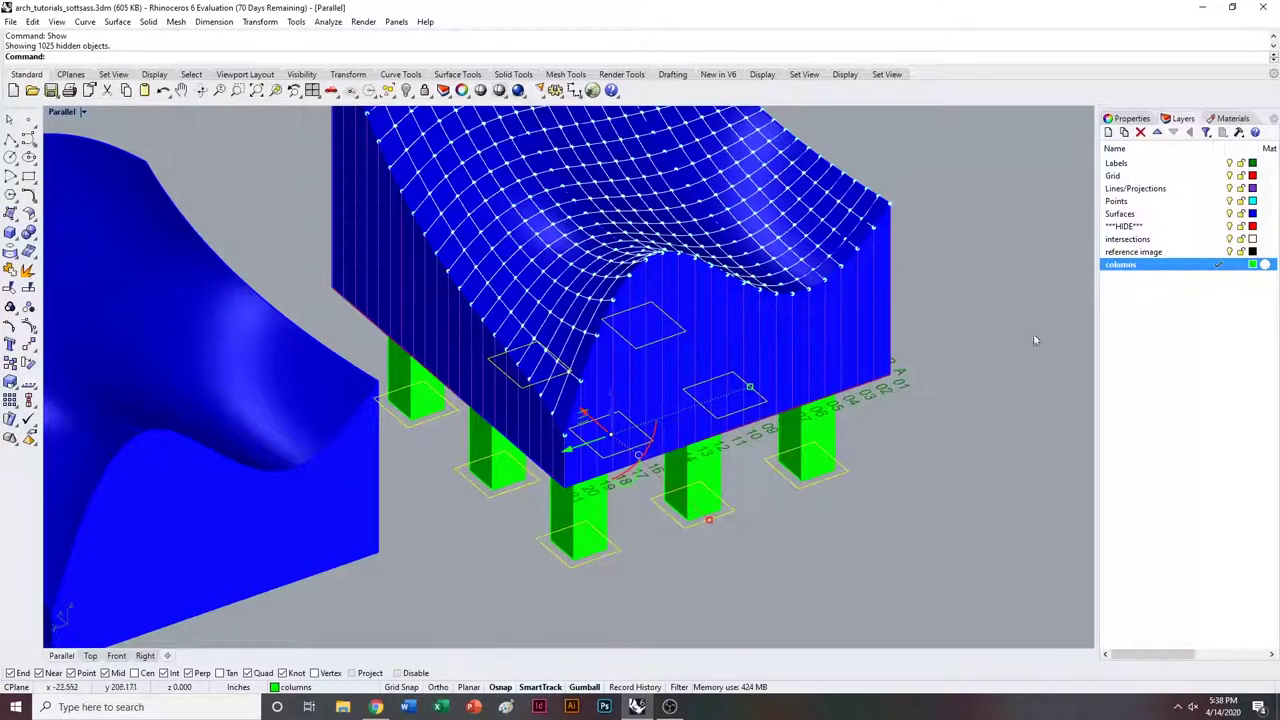
# Turn off the Labels, Grid, Lines/Projections, Points, ***HIDE*** and intersections layers.
pyautogui.click(1230, 164)
pyautogui.click(1230, 176)
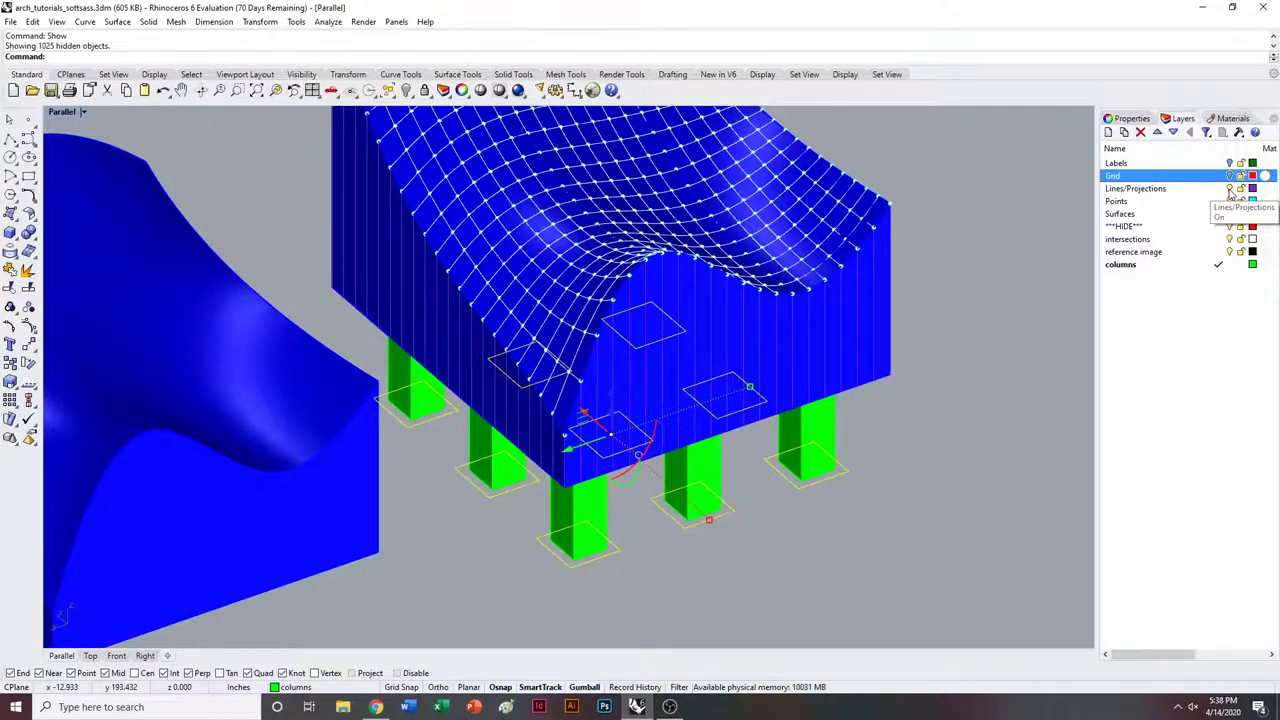
pyautogui.click(1230, 189)
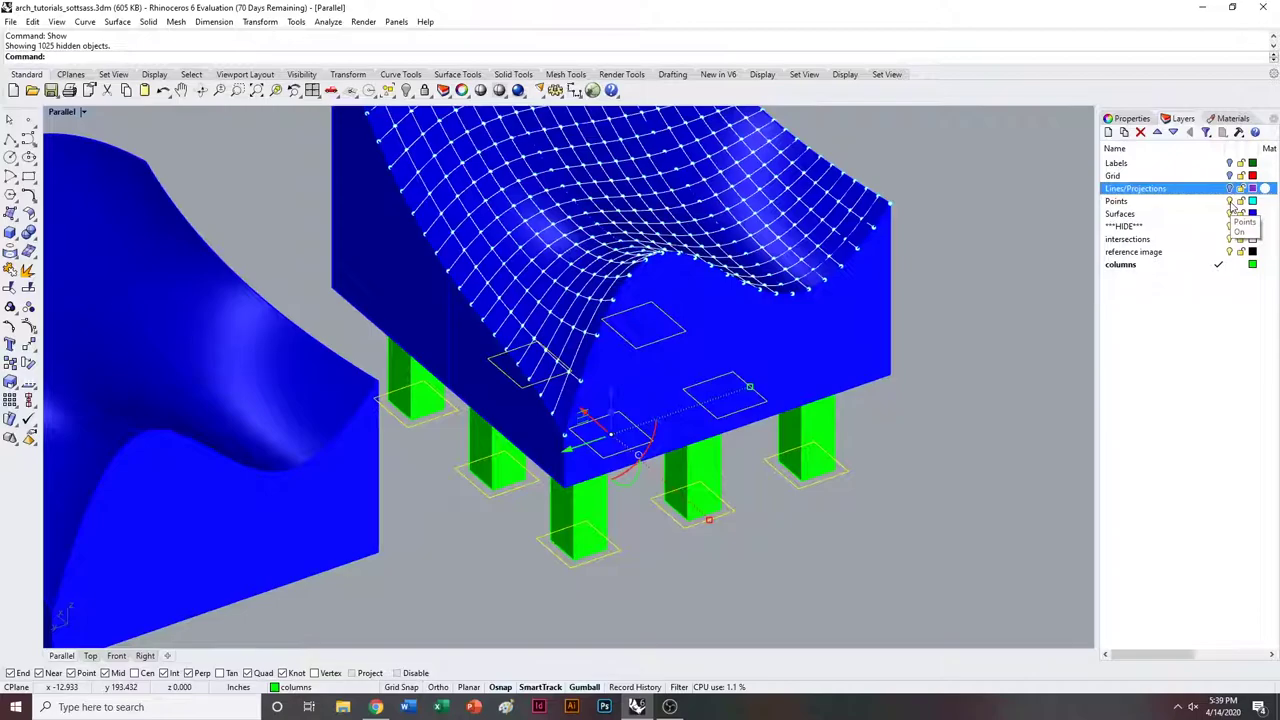
pyautogui.click(1230, 201)
pyautogui.click(1233, 228)
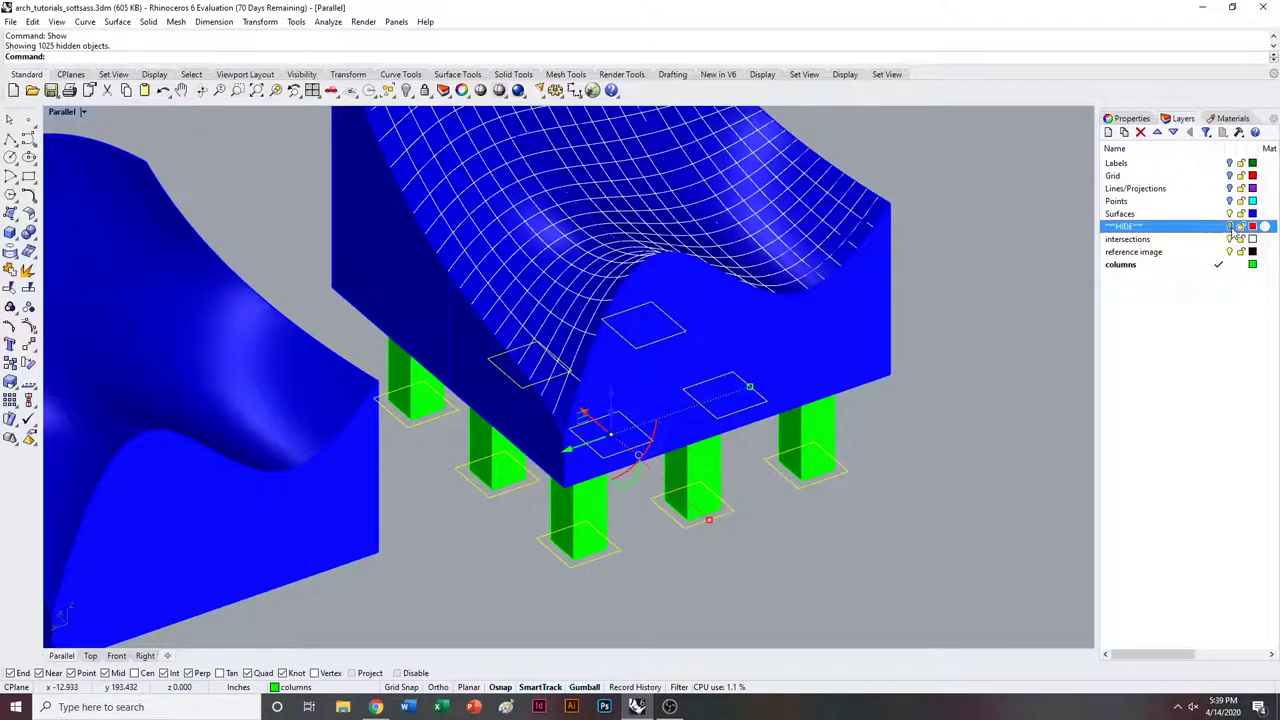
pyautogui.click(1230, 239)
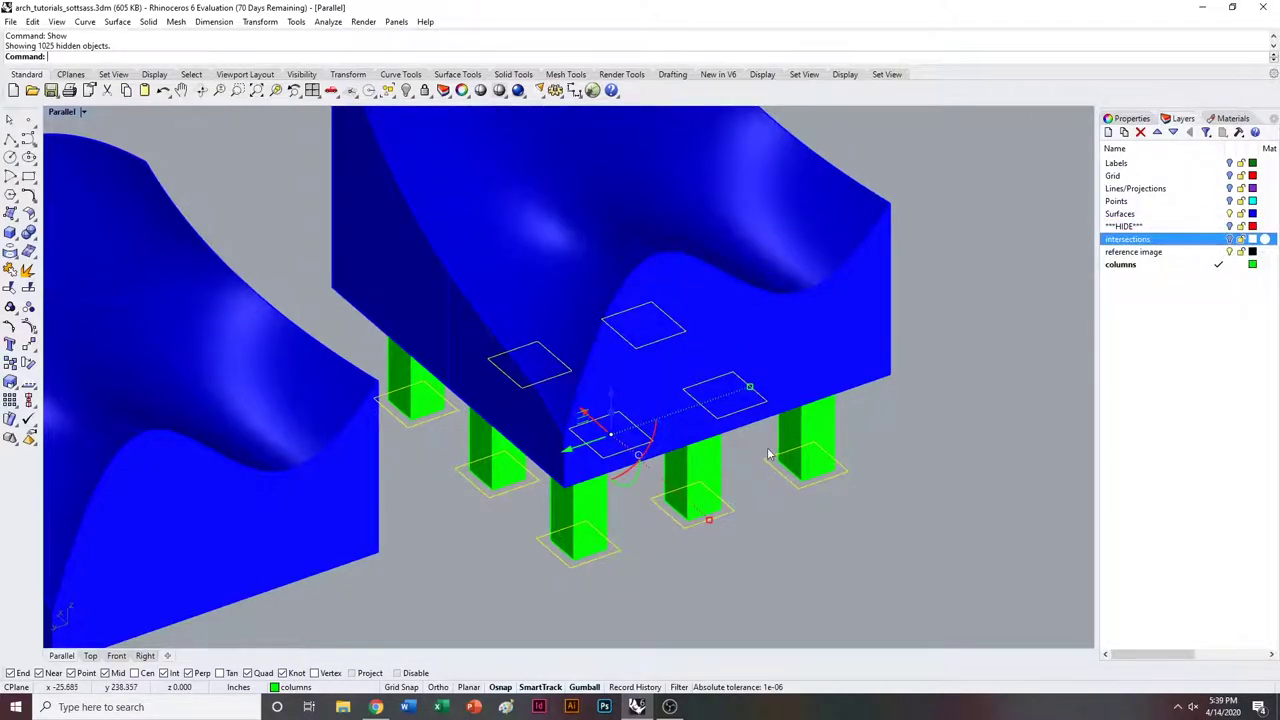
# Extrude the nine selected squares by -1 inch into solid base slabs and delete the source curves.
pyautogui.moveTo(768, 455); pyautogui.dragTo(910, 388, button='right')
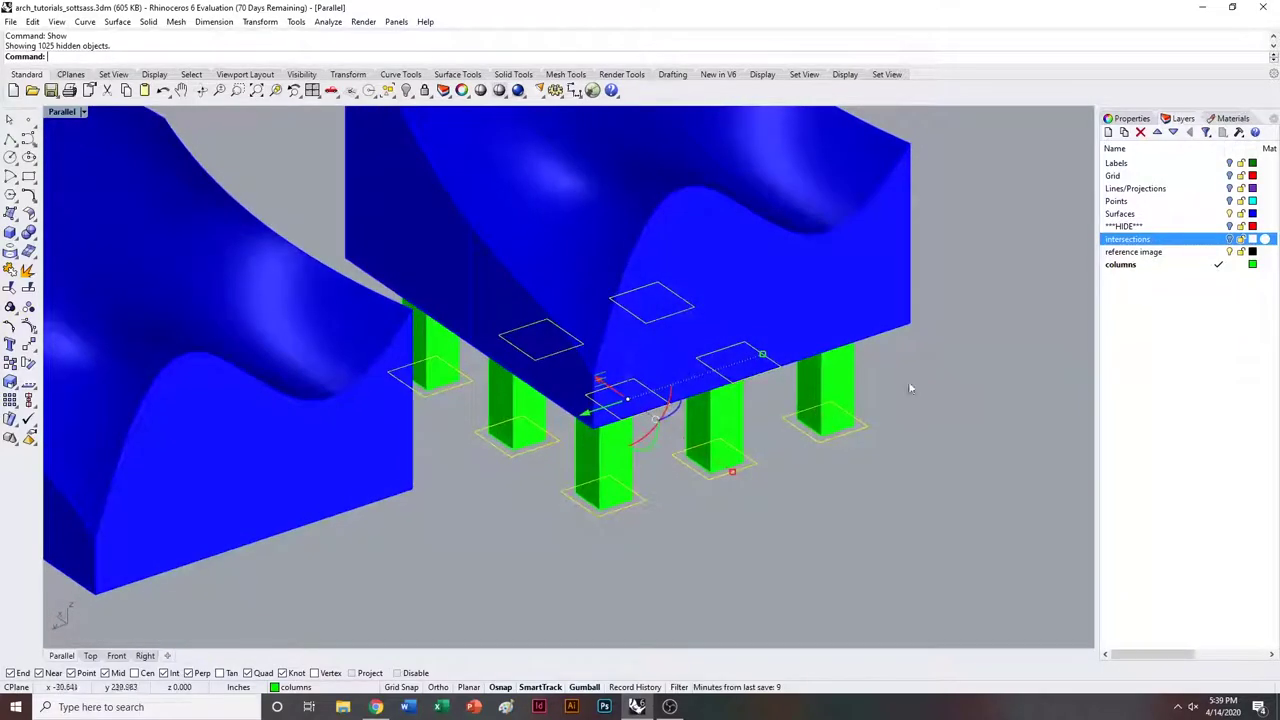
pyautogui.moveTo(822, 407); pyautogui.dragTo(840, 391, button='right')
pyautogui.write('ExtrudeCrv')
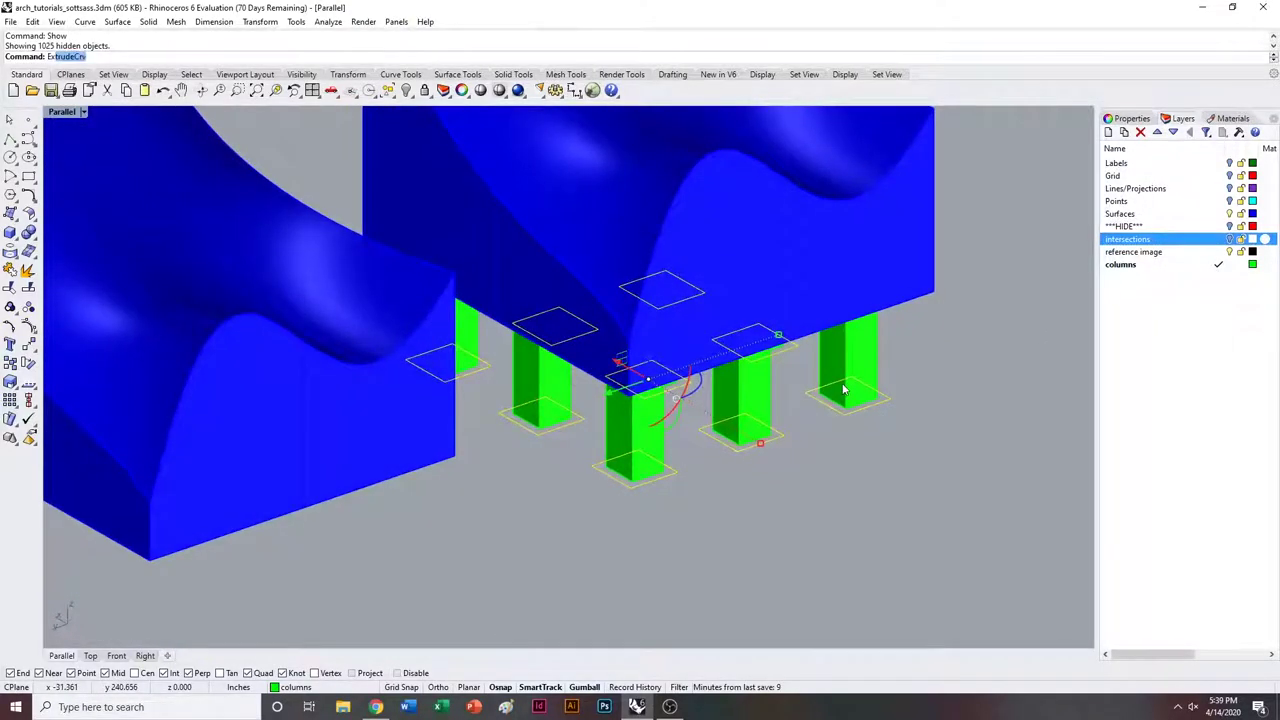
pyautogui.press('Return')
pyautogui.write('-1')
pyautogui.press('Return')
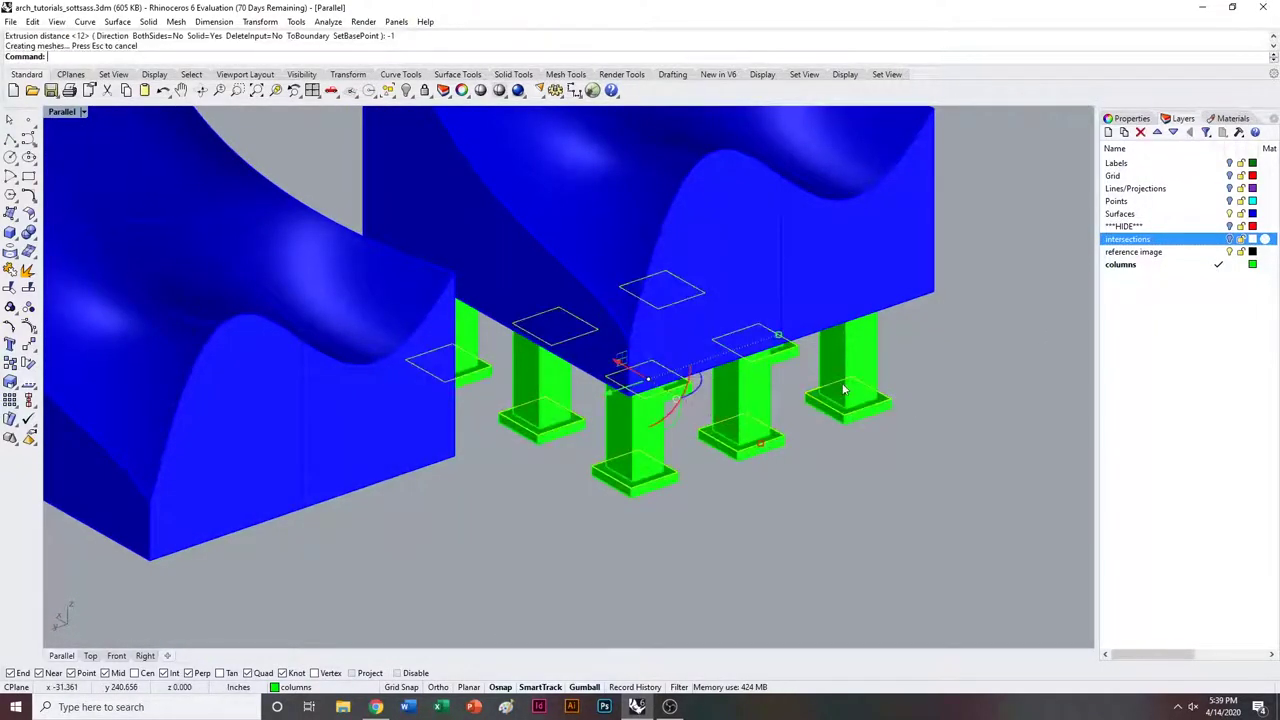
pyautogui.moveTo(843, 391); pyautogui.dragTo(840, 366, button='right')
pyautogui.press('Delete')
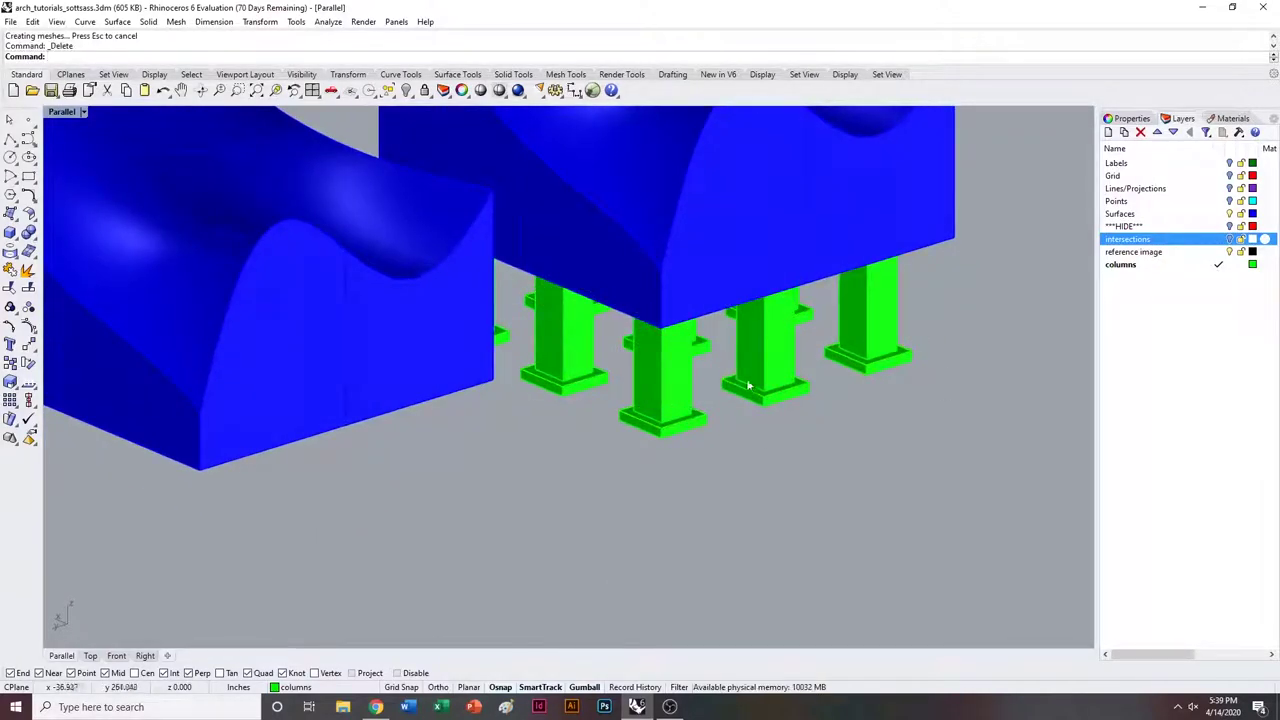
# Group the front corner column with its base slab, and undo the grouping.
pyautogui.moveTo(724, 393)
pyautogui.mouseDown(button='right')
pyautogui.moveTo(697, 370)
pyautogui.moveTo(717, 340)
pyautogui.moveTo(740, 391)
pyautogui.mouseUp(button='right')
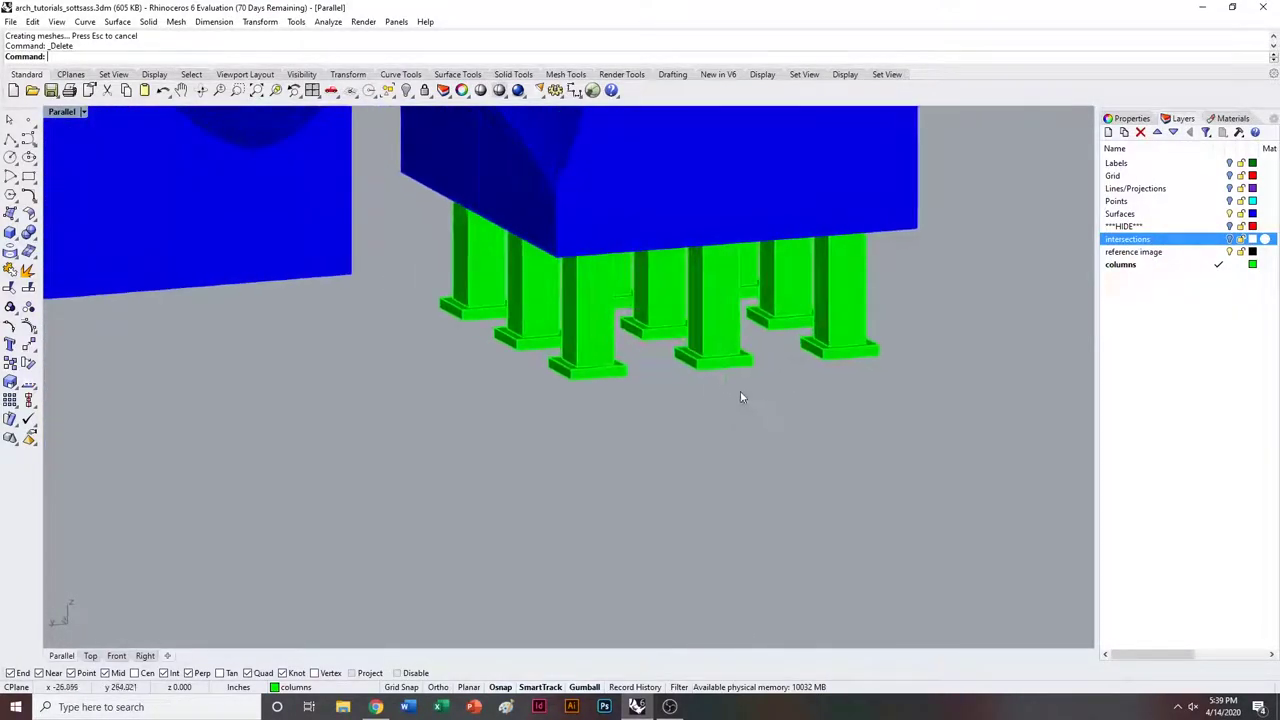
pyautogui.scroll(4, 608, 376)
pyautogui.moveTo(608, 379); pyautogui.dragTo(584, 443, button='right')
pyautogui.click(546, 420)
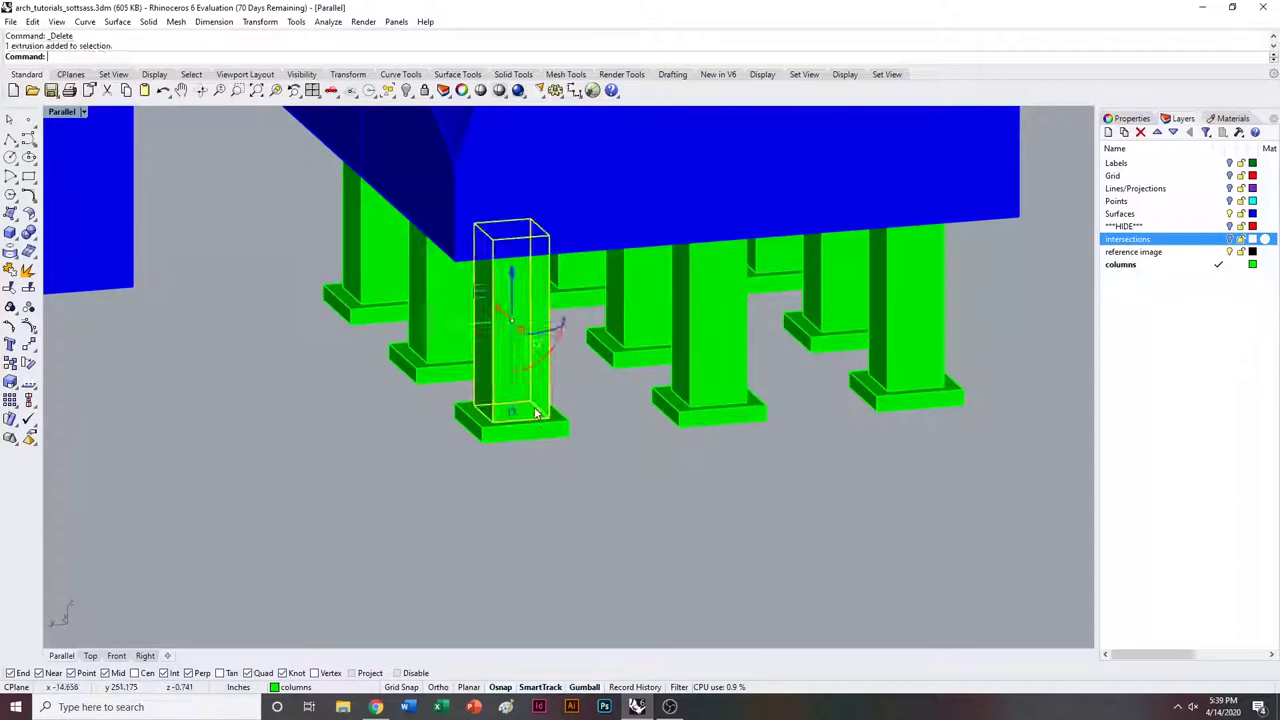
pyautogui.keyDown('shift'); pyautogui.click(560, 437); pyautogui.keyUp('shift')
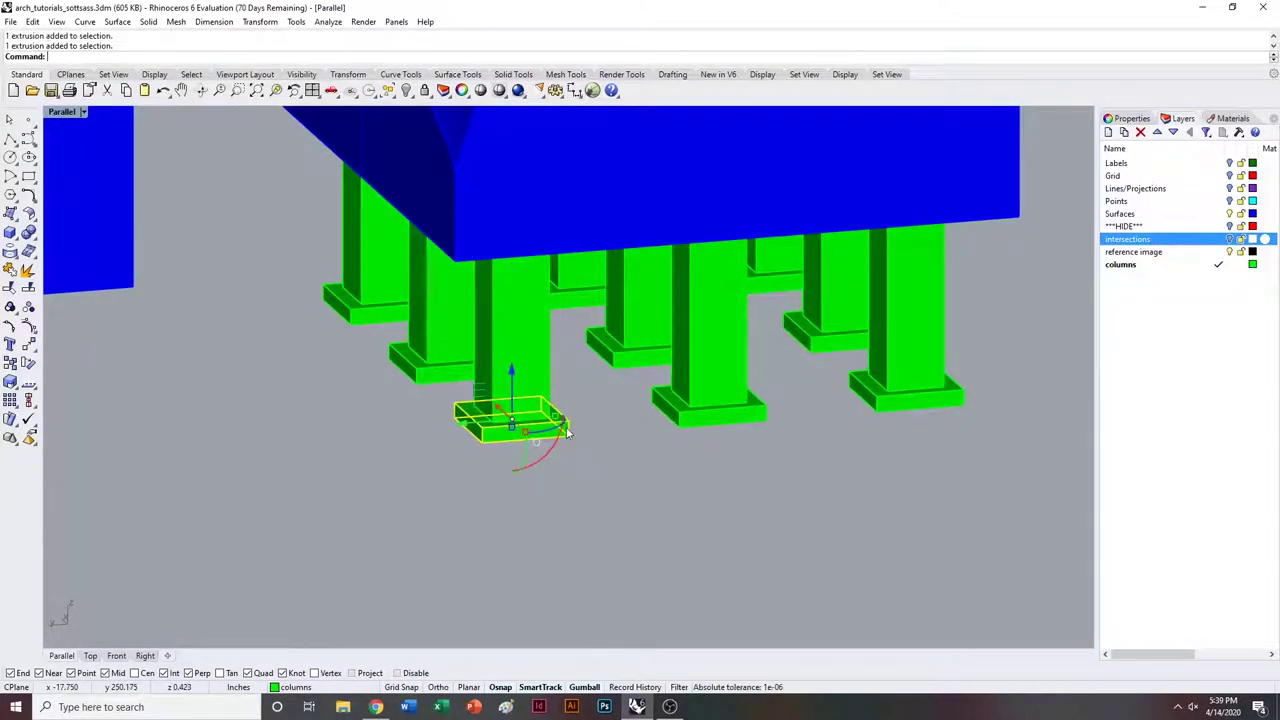
pyautogui.hotkey('ctrl', 'g')
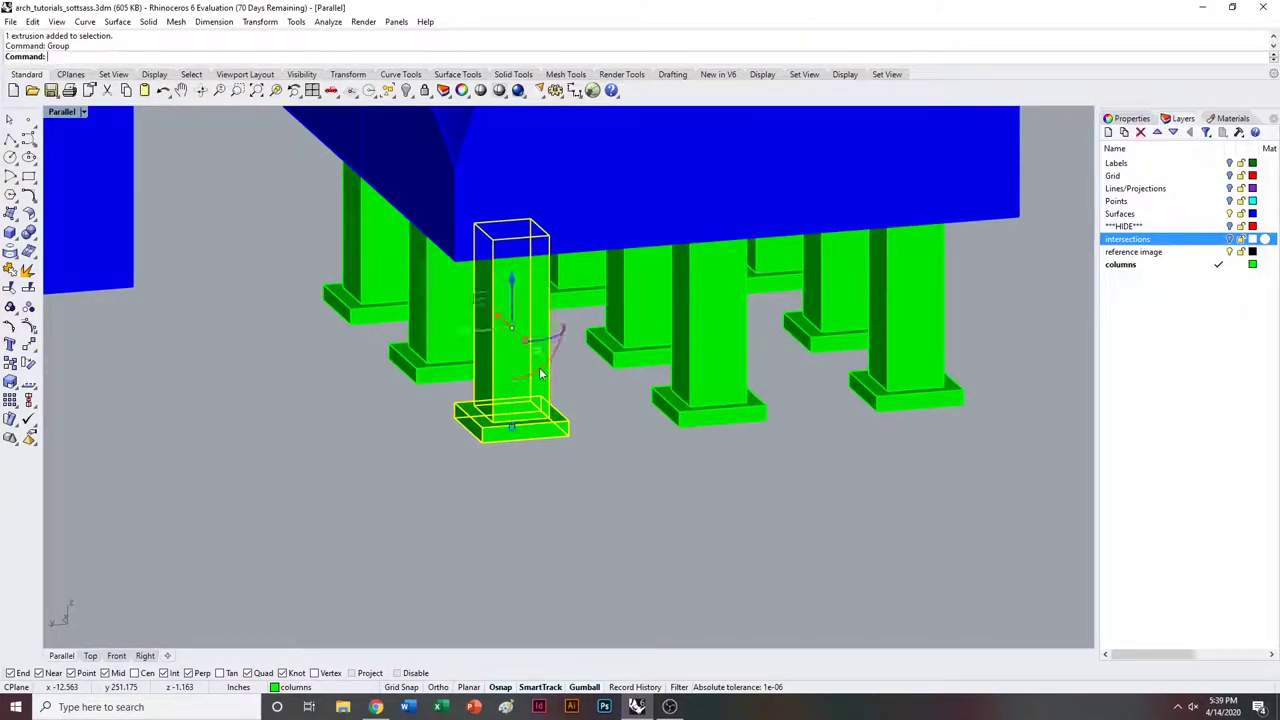
pyautogui.click(588, 460)
pyautogui.moveTo(588, 460); pyautogui.dragTo(816, 497, button='right')
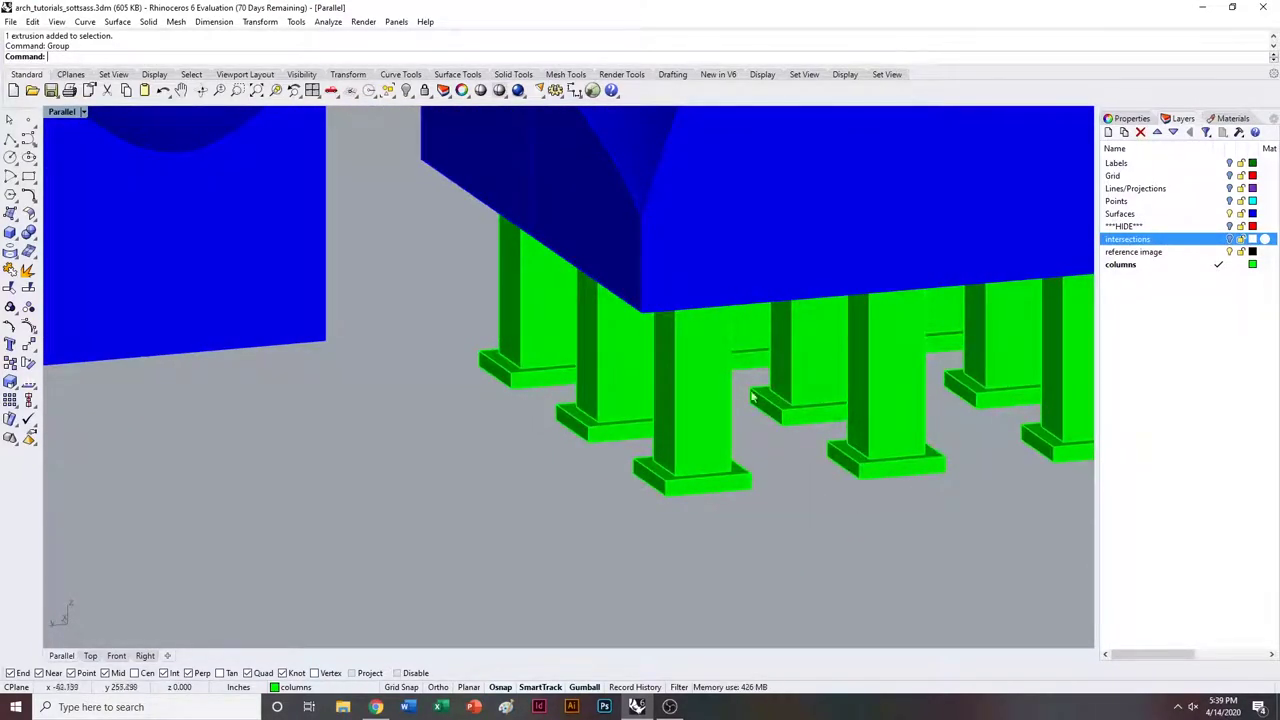
pyautogui.keyDown('shift'); pyautogui.moveTo(770, 458); pyautogui.dragTo(719, 481, button='right'); pyautogui.keyUp('shift')
pyautogui.hotkey('ctrl', 'z')
# Boolean-union all nine columns with their base slabs and select the front corner column to check it.
pyautogui.moveTo(811, 448); pyautogui.dragTo(805, 477, button='right')
pyautogui.moveTo(924, 308); pyautogui.dragTo(287, 489)
pyautogui.moveTo(290, 488); pyautogui.dragTo(479, 437, button='right')
pyautogui.write('BooleanUnion')
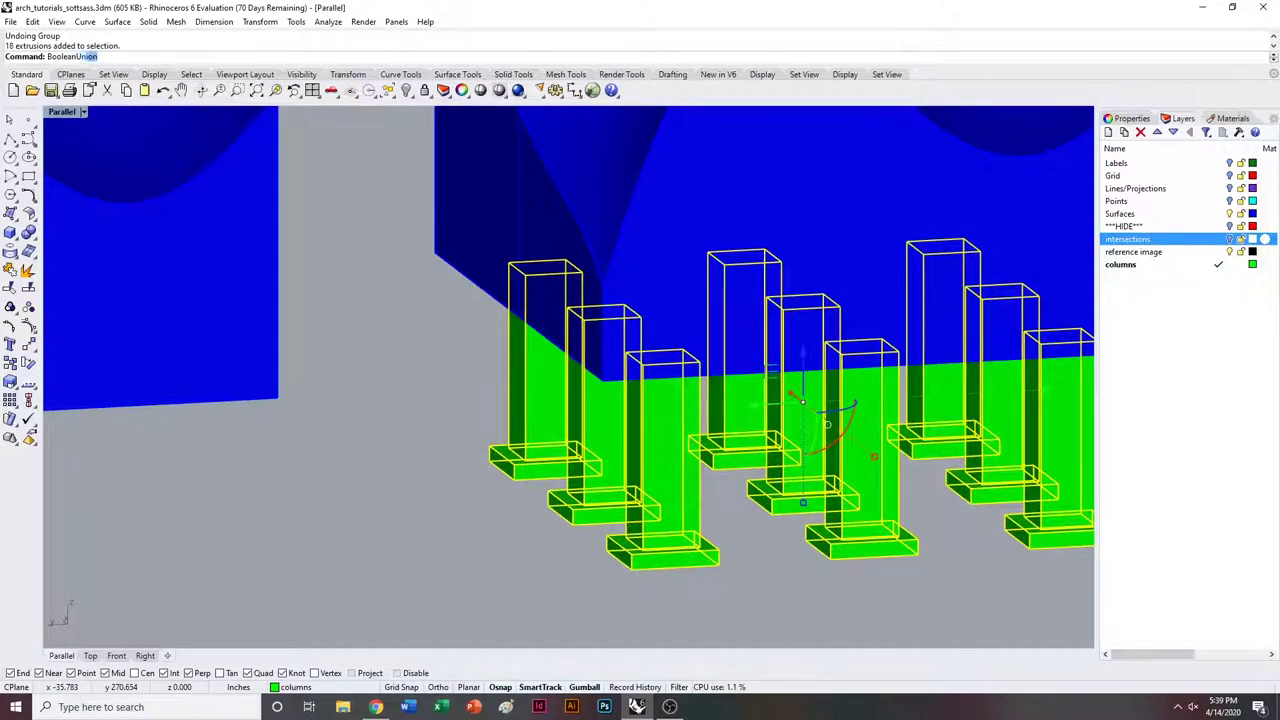
pyautogui.press('Return')
pyautogui.keyDown('shift'); pyautogui.moveTo(735, 428); pyautogui.dragTo(700, 403, button='right'); pyautogui.keyUp('shift')
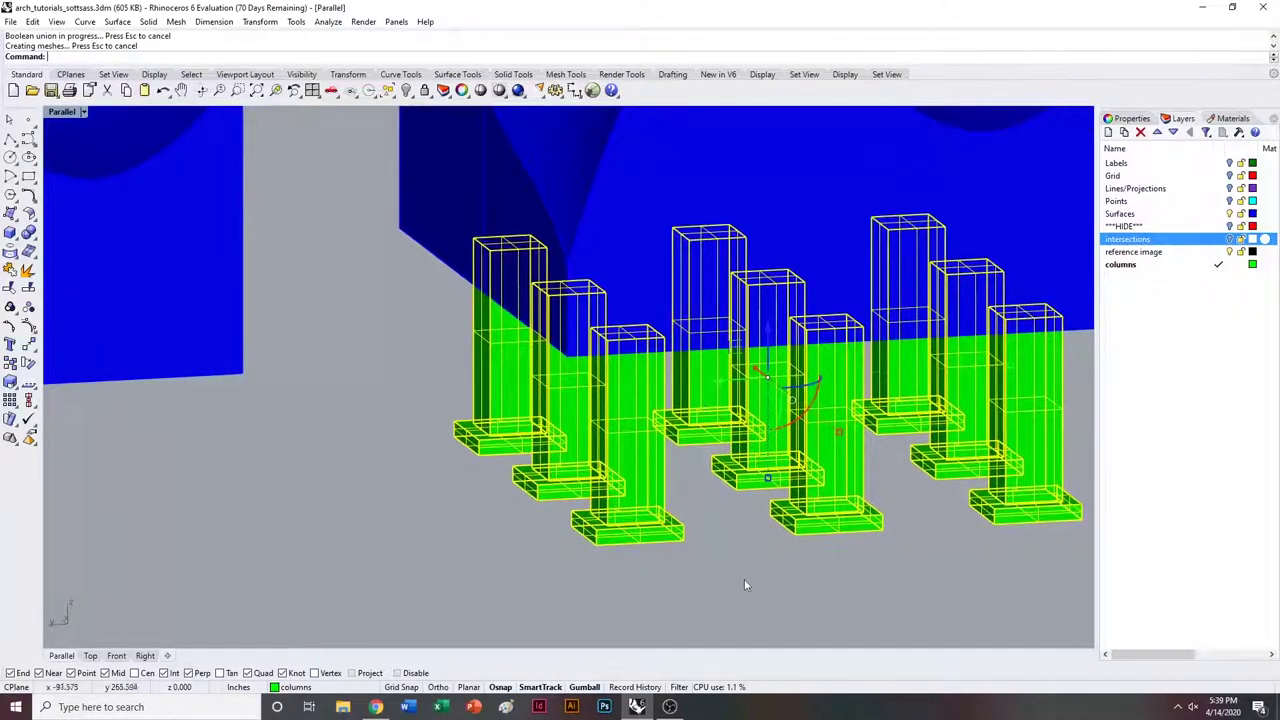
pyautogui.click(743, 582)
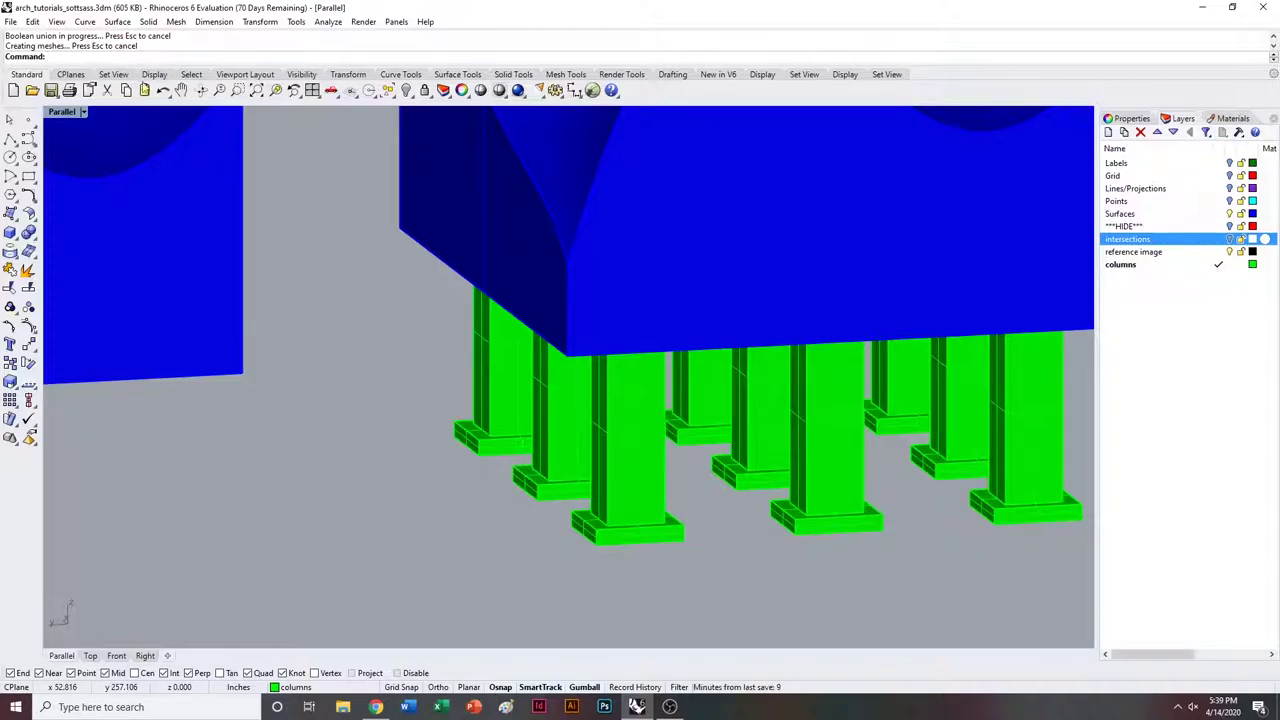
pyautogui.click(646, 471)
pyautogui.moveTo(646, 471); pyautogui.dragTo(855, 510, button='right')
pyautogui.scroll(-6, 855, 510)
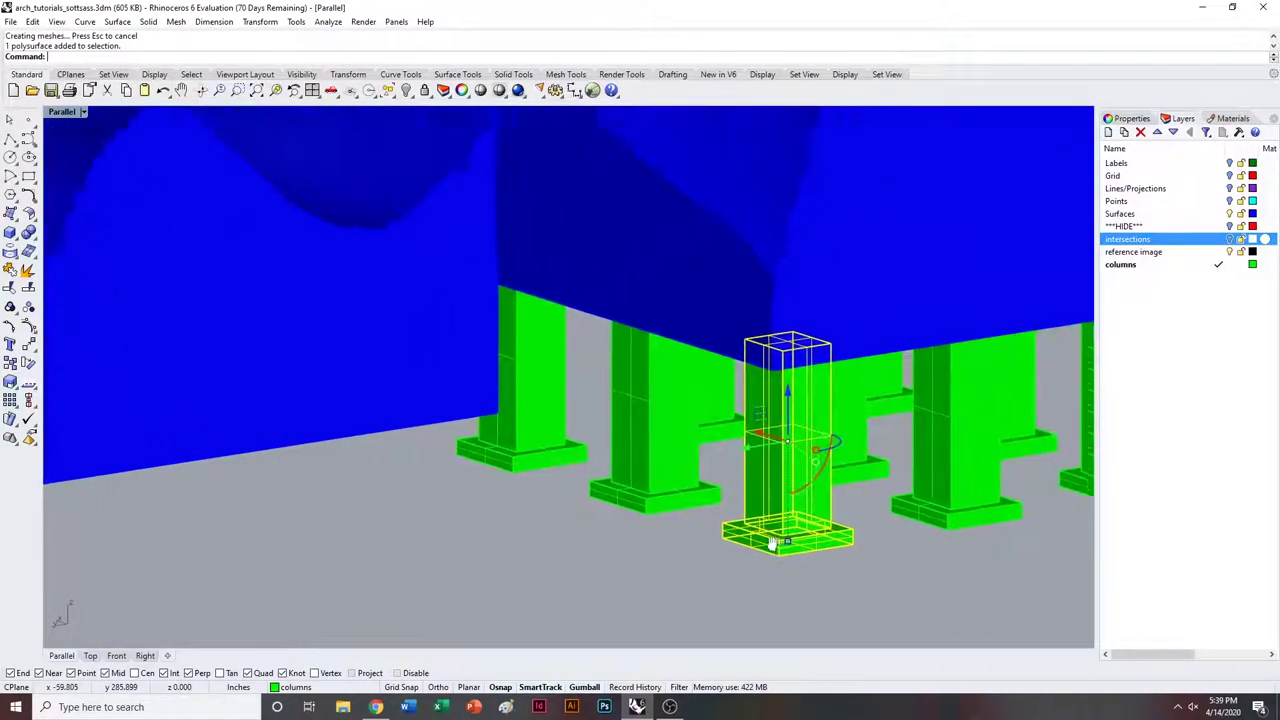
# Create a new layer named overhang, colour it red and make it the current layer.
pyautogui.keyDown('shift'); pyautogui.moveTo(920, 554); pyautogui.dragTo(590, 502, button='right'); pyautogui.keyUp('shift')
pyautogui.keyDown('shift'); pyautogui.moveTo(436, 272); pyautogui.dragTo(483, 287, button='right'); pyautogui.keyUp('shift')
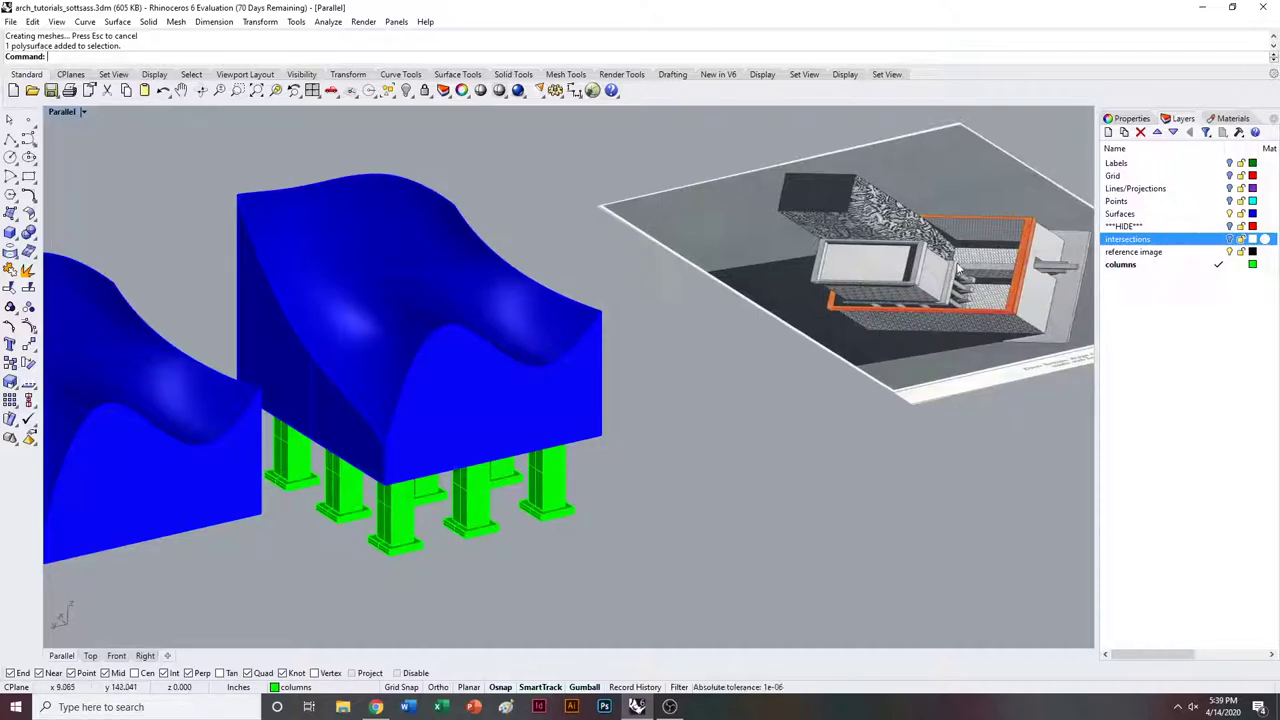
pyautogui.keyDown('shift'); pyautogui.moveTo(898, 310); pyautogui.dragTo(1002, 314, button='right'); pyautogui.keyUp('shift')
pyautogui.rightClick(1143, 333)
pyautogui.click(1150, 335)
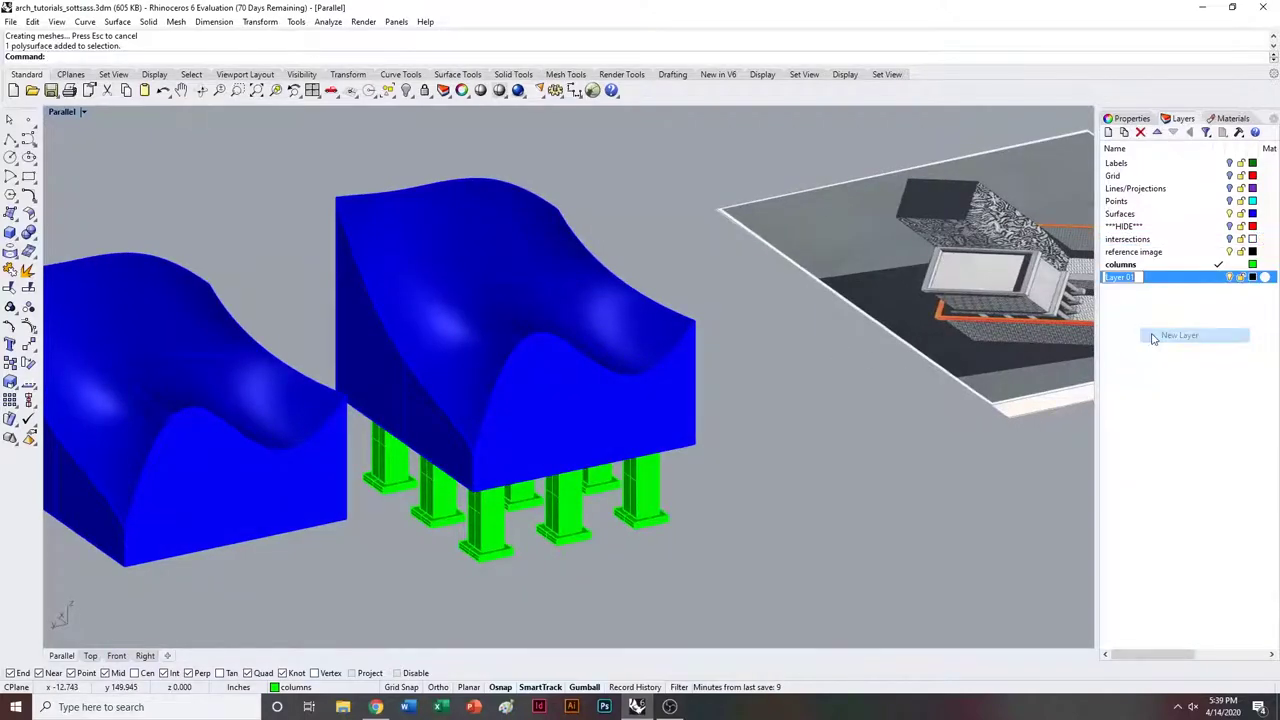
pyautogui.write('cverhang')
pyautogui.press('Return')
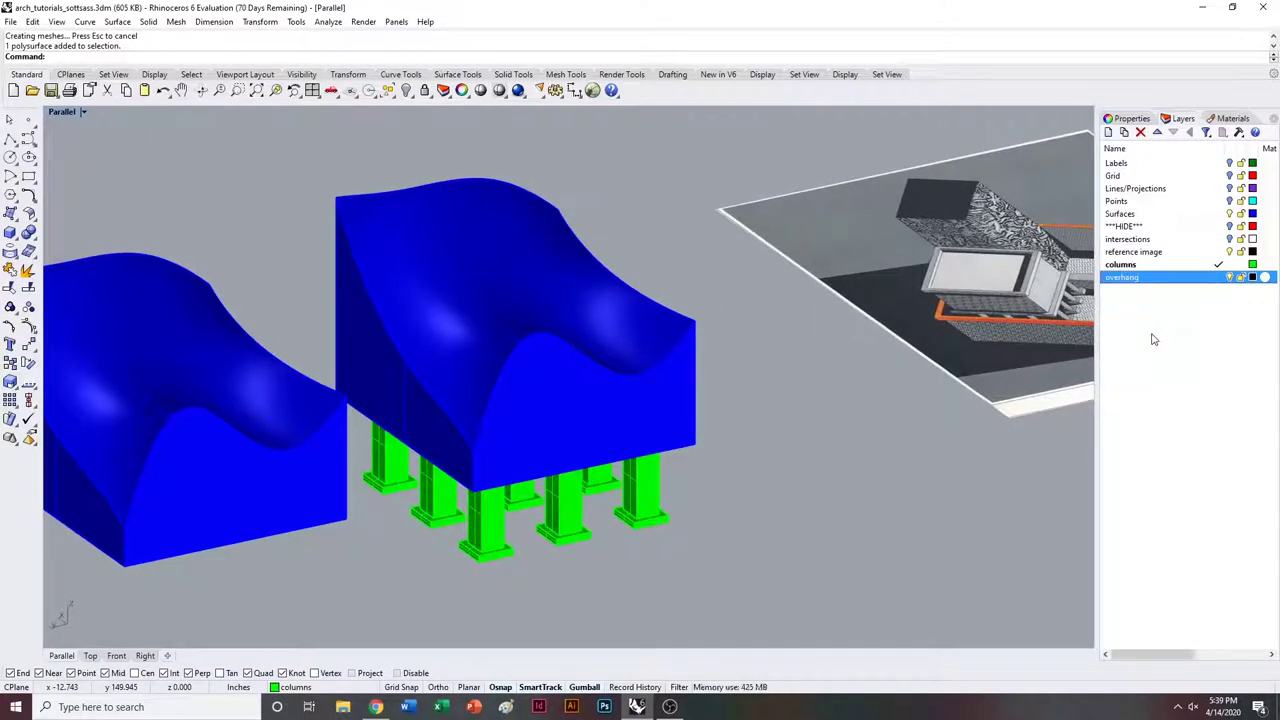
pyautogui.click(1254, 277)
pyautogui.doubleClick(497, 266)
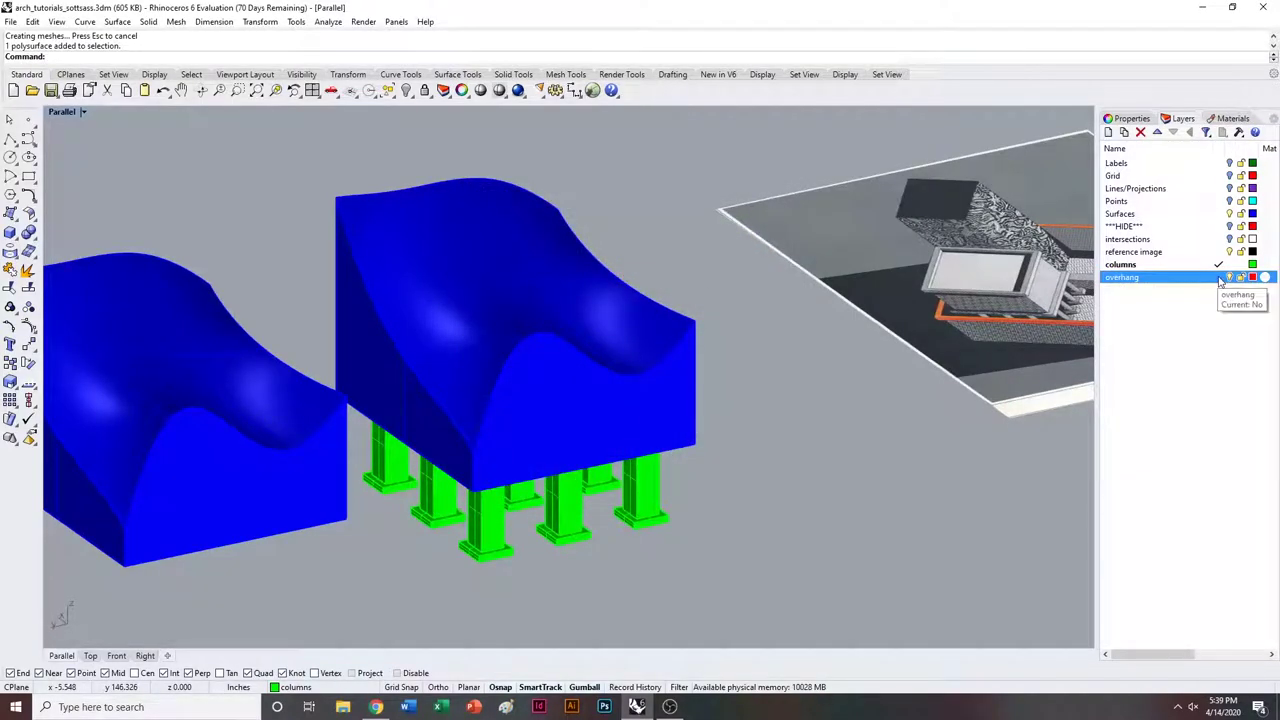
pyautogui.click(1218, 277)
# Draw a rectangle between opposite bottom corners of the terrain block above the columns.
pyautogui.write('rectangle')
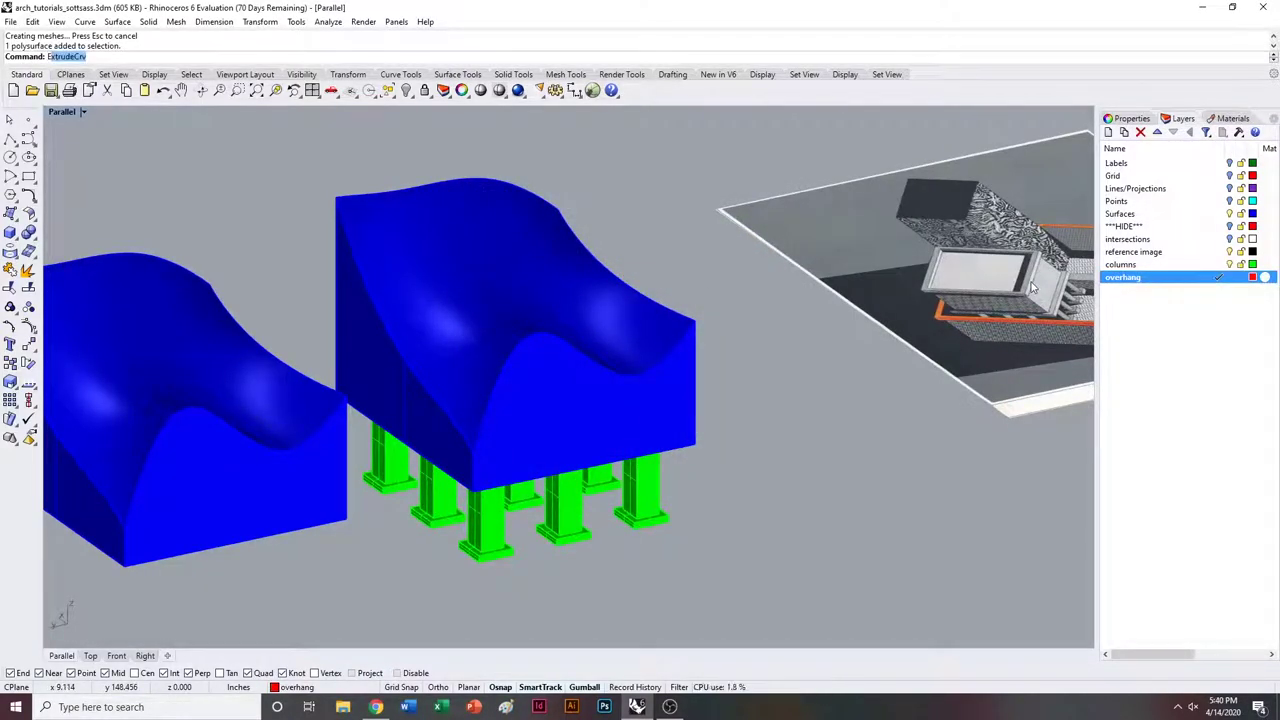
pyautogui.press('Return')
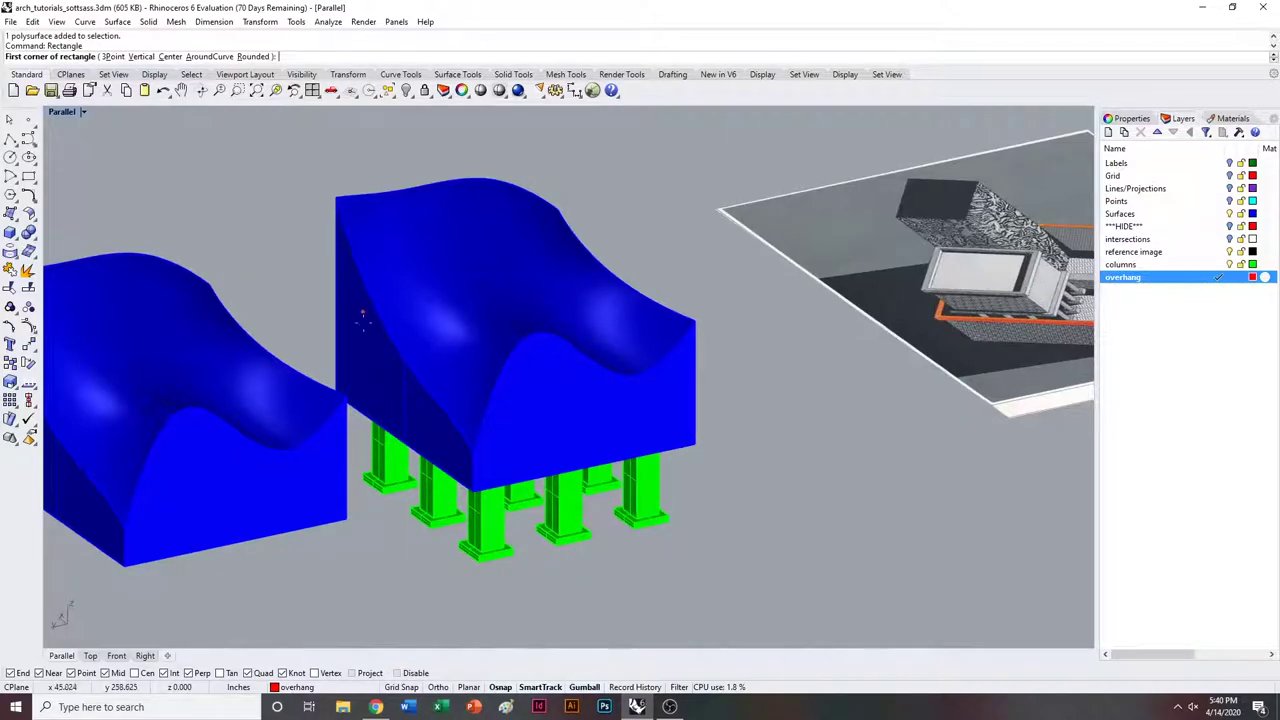
pyautogui.moveTo(429, 345); pyautogui.dragTo(357, 372, button='right')
pyautogui.scroll(2, 345, 394)
pyautogui.click(310, 389)
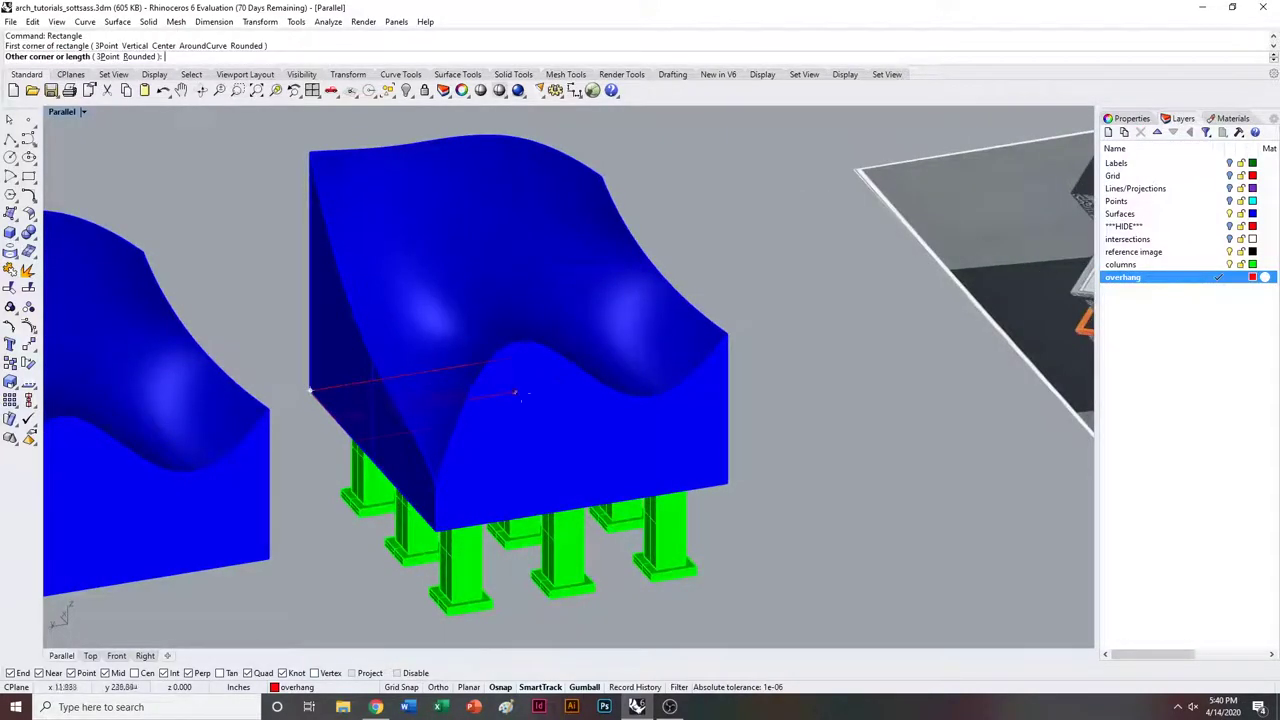
pyautogui.click(727, 487)
# Offset the rectangle at the terrain block's base outward by 2 inches and delete the original rectangle.
pyautogui.click(725, 488)
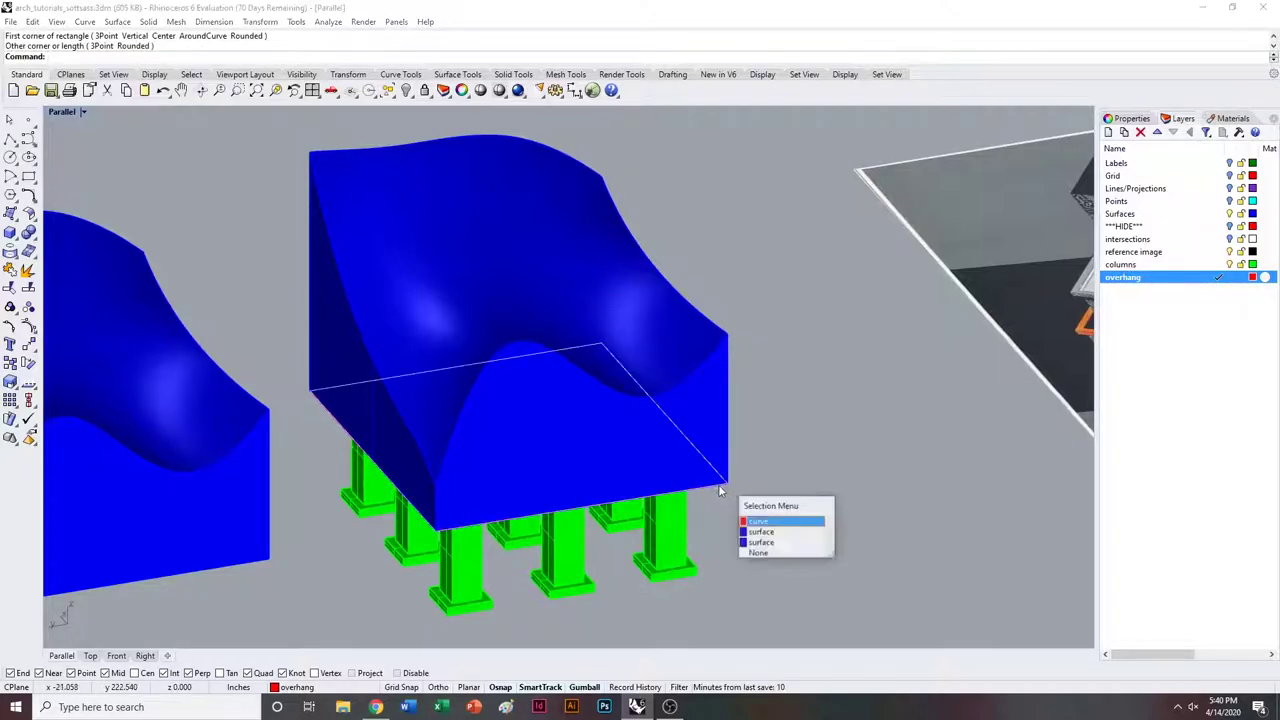
pyautogui.click(758, 524)
pyautogui.moveTo(758, 524); pyautogui.dragTo(741, 445, button='right')
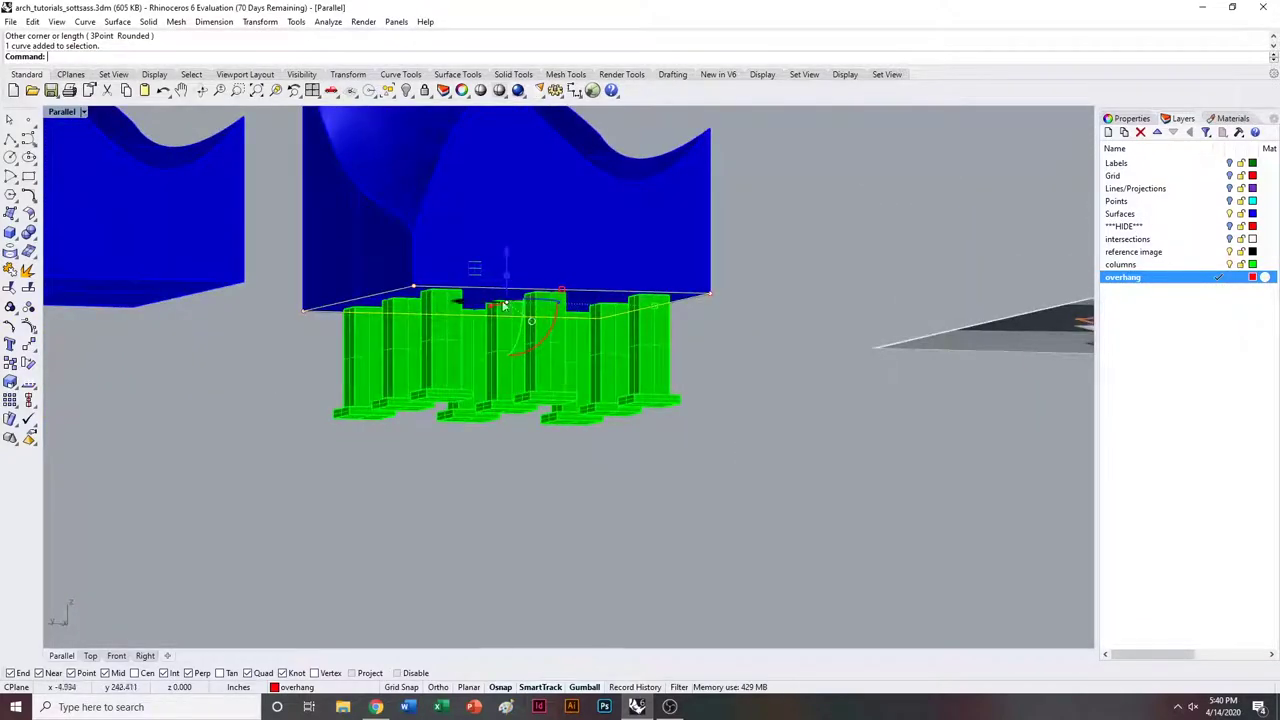
pyautogui.moveTo(508, 304); pyautogui.dragTo(543, 367, button='right')
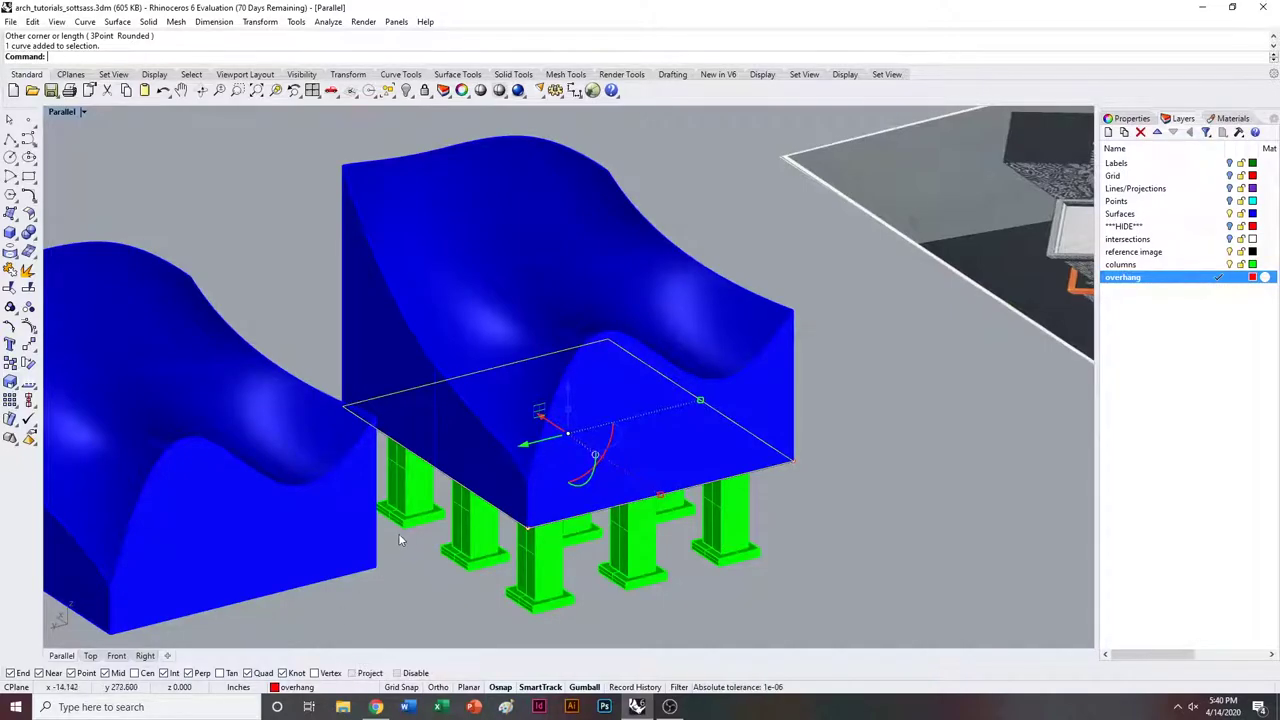
pyautogui.scroll(-3, 500, 480)
pyautogui.scroll(2, 748, 397)
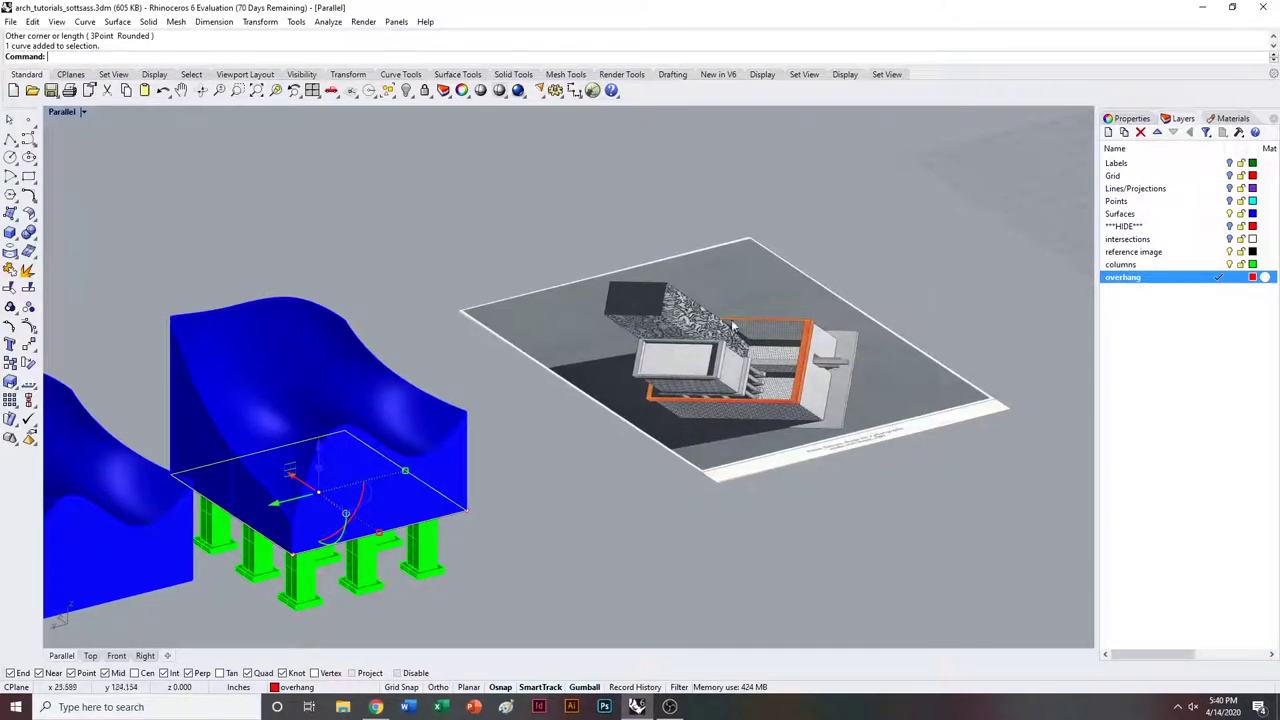
pyautogui.keyDown('shift'); pyautogui.moveTo(568, 393); pyautogui.dragTo(665, 357, button='right'); pyautogui.keyUp('shift')
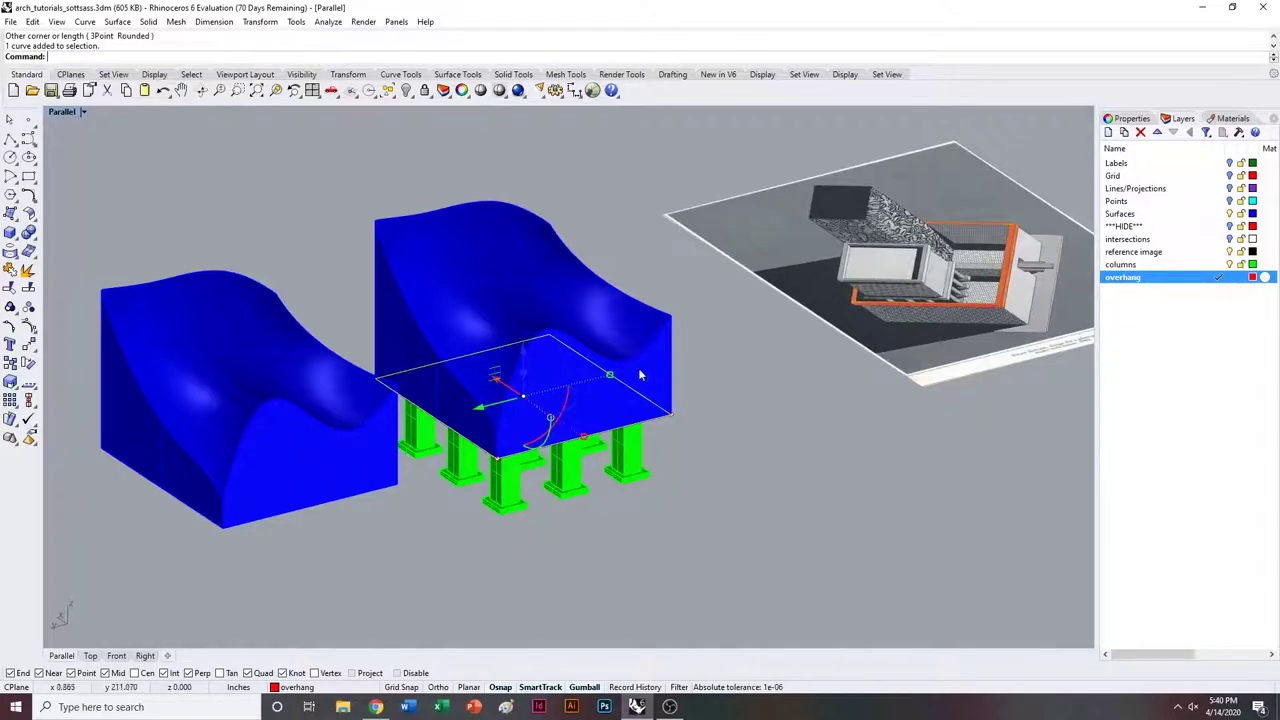
pyautogui.moveTo(548, 323); pyautogui.dragTo(678, 383, button='right')
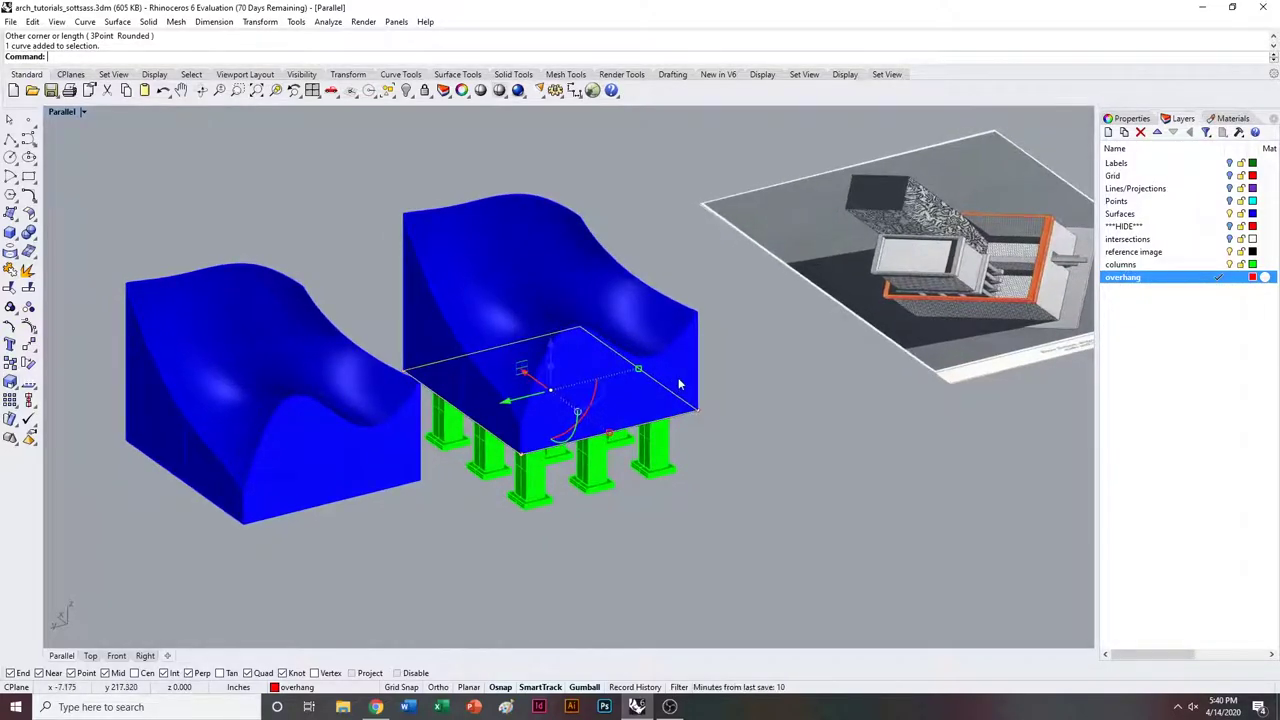
pyautogui.press('Return')
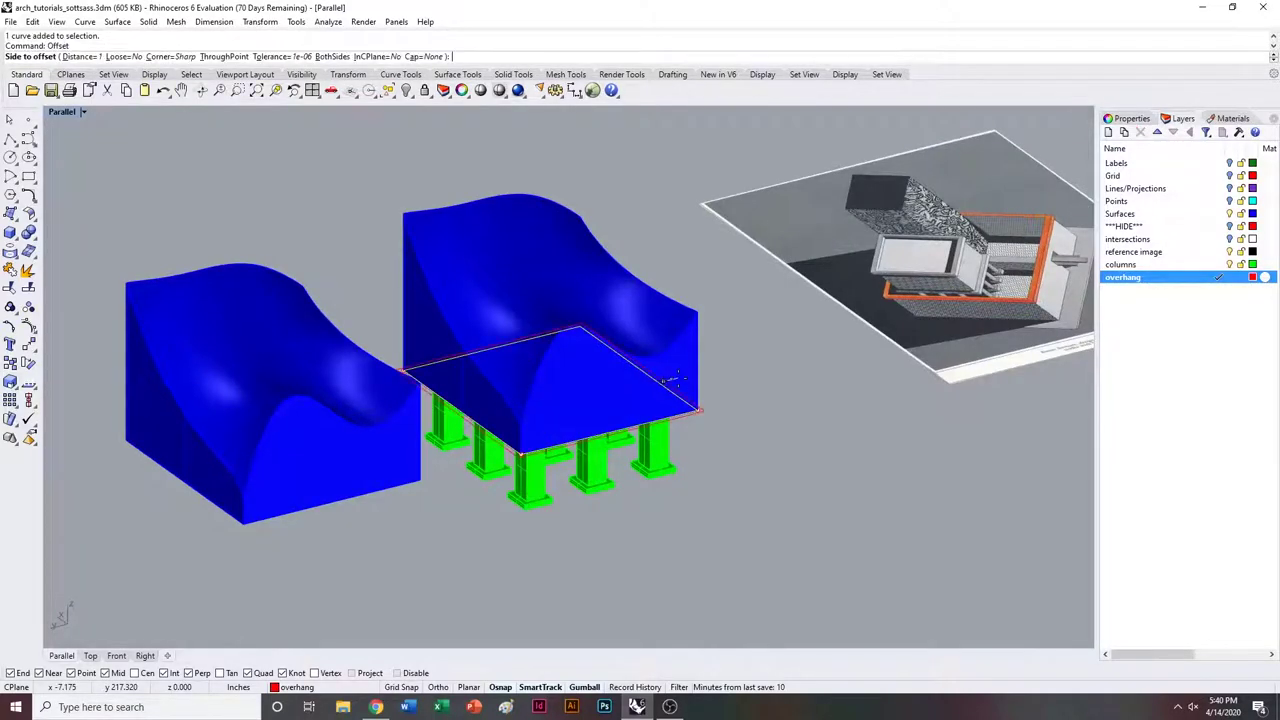
pyautogui.scroll(5, 740, 381)
pyautogui.write('2')
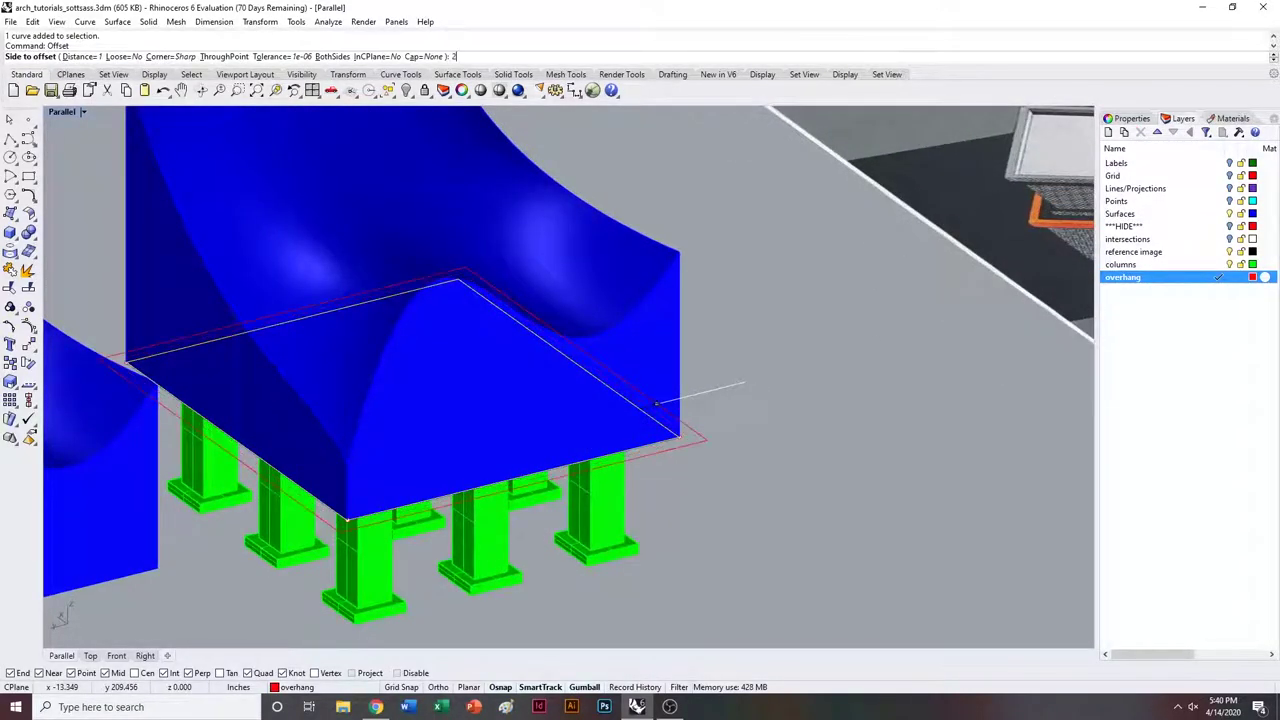
pyautogui.press('Return')
pyautogui.click(691, 402)
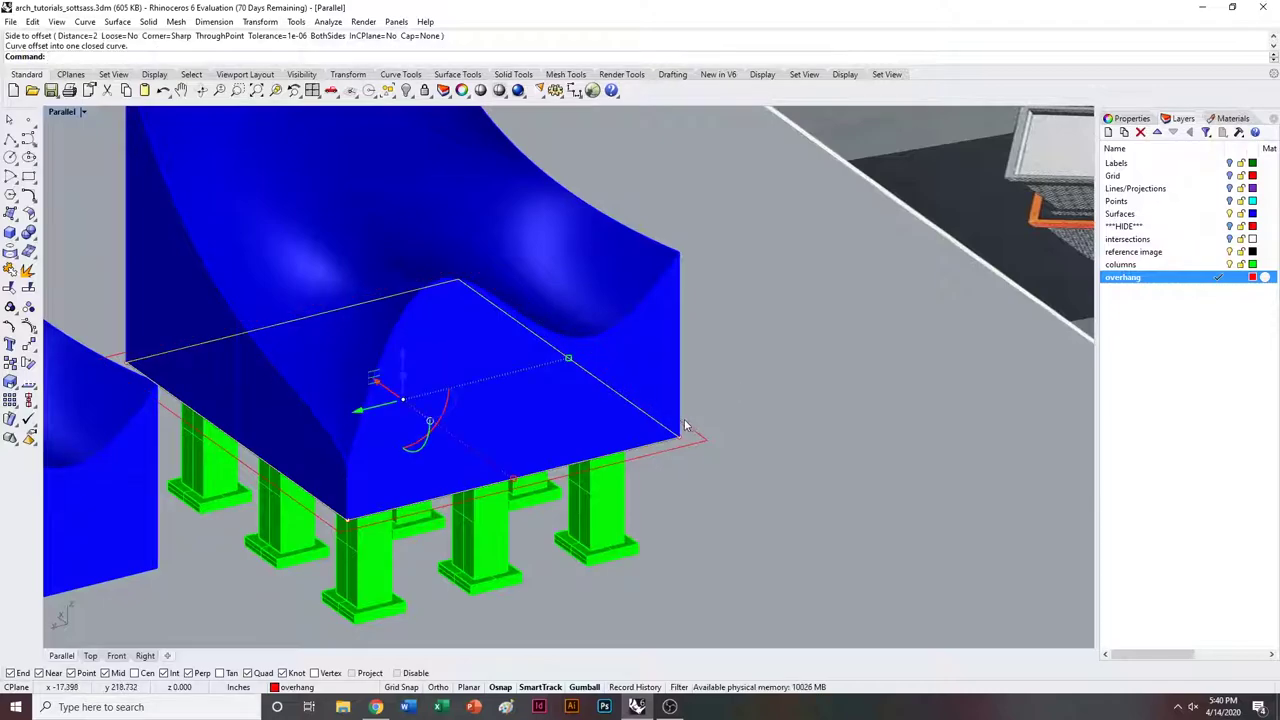
pyautogui.press('Delete')
# Try extruding the offset rectangle 2 inches into a solid slab, and undo the extrusion.
pyautogui.click(694, 440)
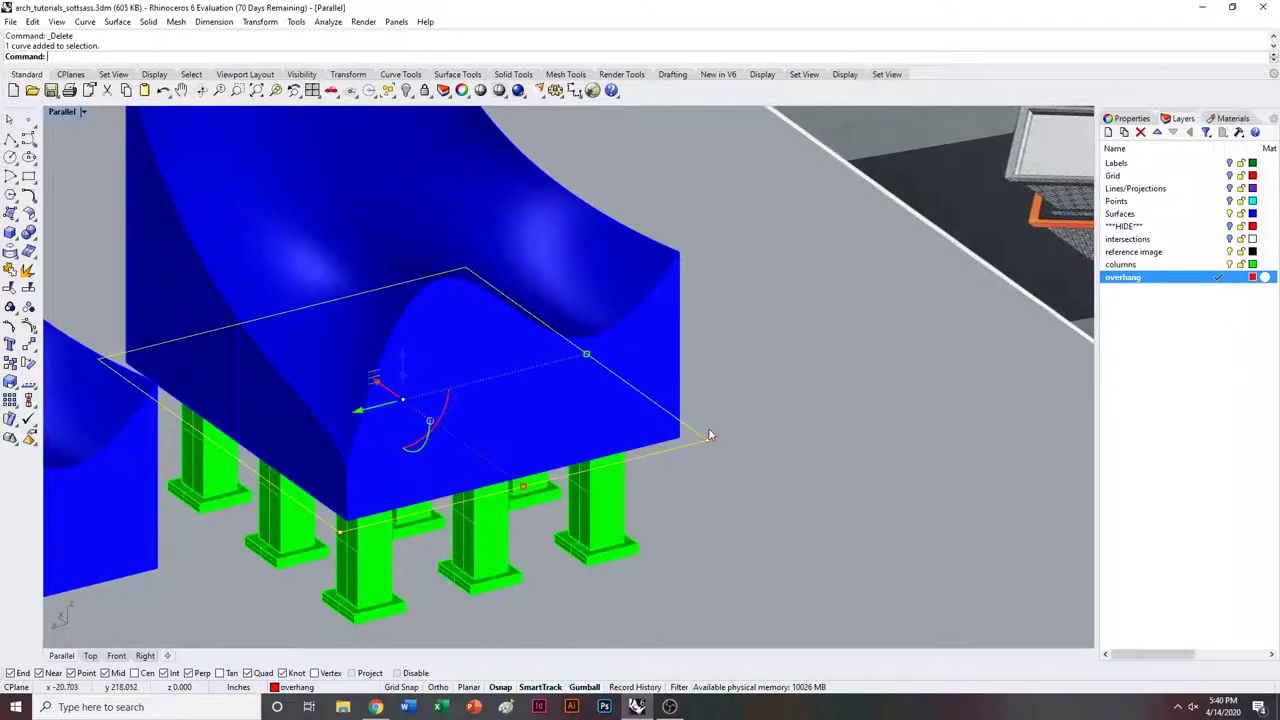
pyautogui.moveTo(720, 434); pyautogui.dragTo(810, 427, button='right')
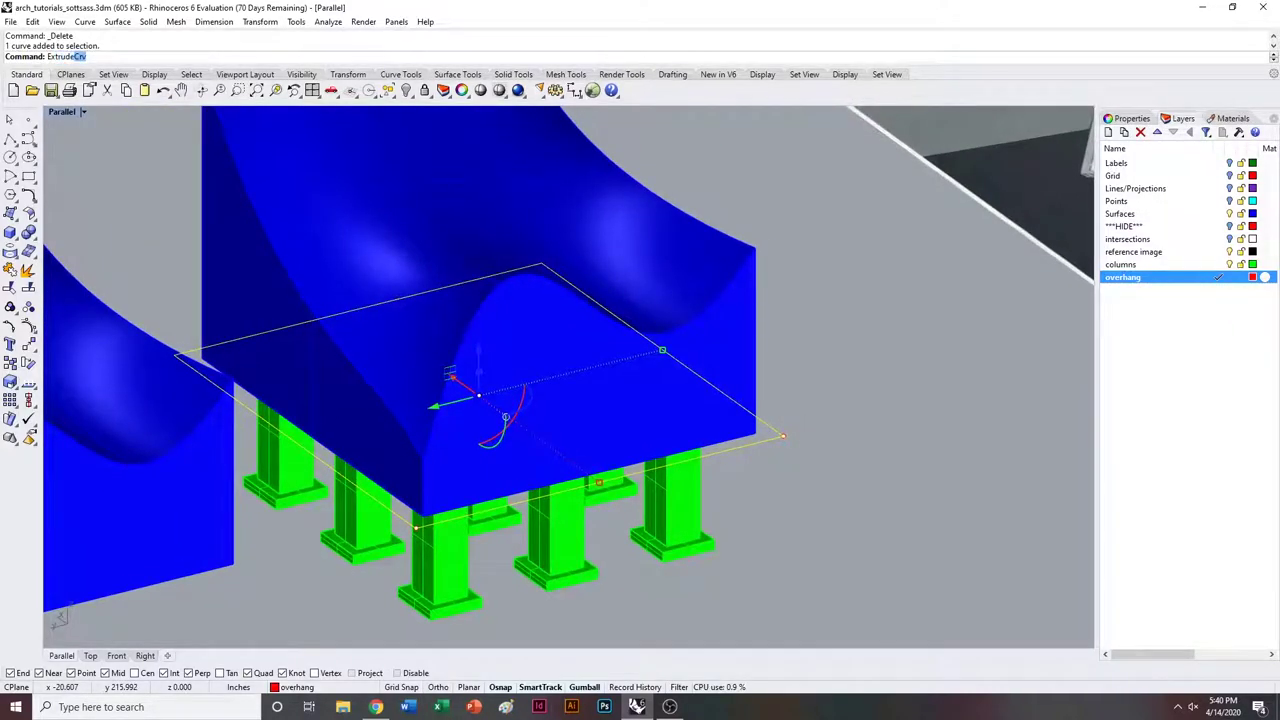
pyautogui.press('Return')
pyautogui.write('2')
pyautogui.press('Return')
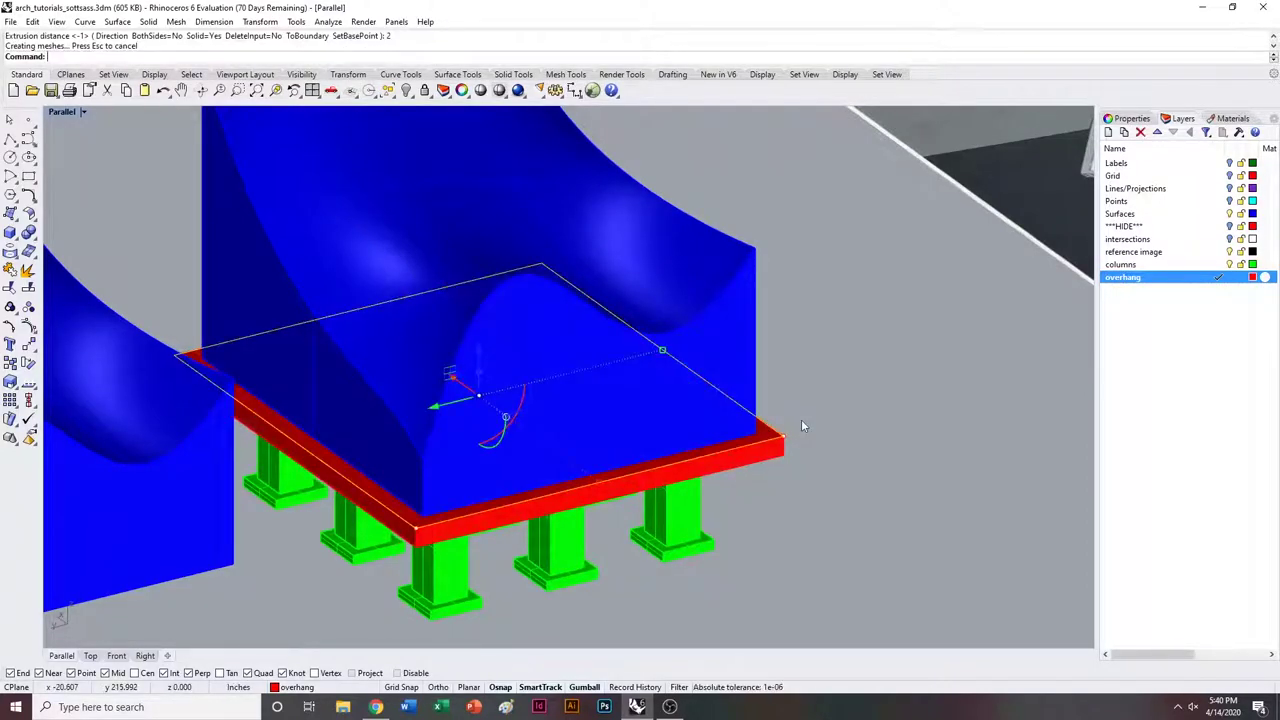
pyautogui.moveTo(801, 419); pyautogui.dragTo(817, 376, button='right')
pyautogui.hotkey('ctrl', 'z')
# Extrude the offset rectangle upward 2 inches as a solid slab around the terrain block's base, and delete the source rectangle.
pyautogui.press('Return')
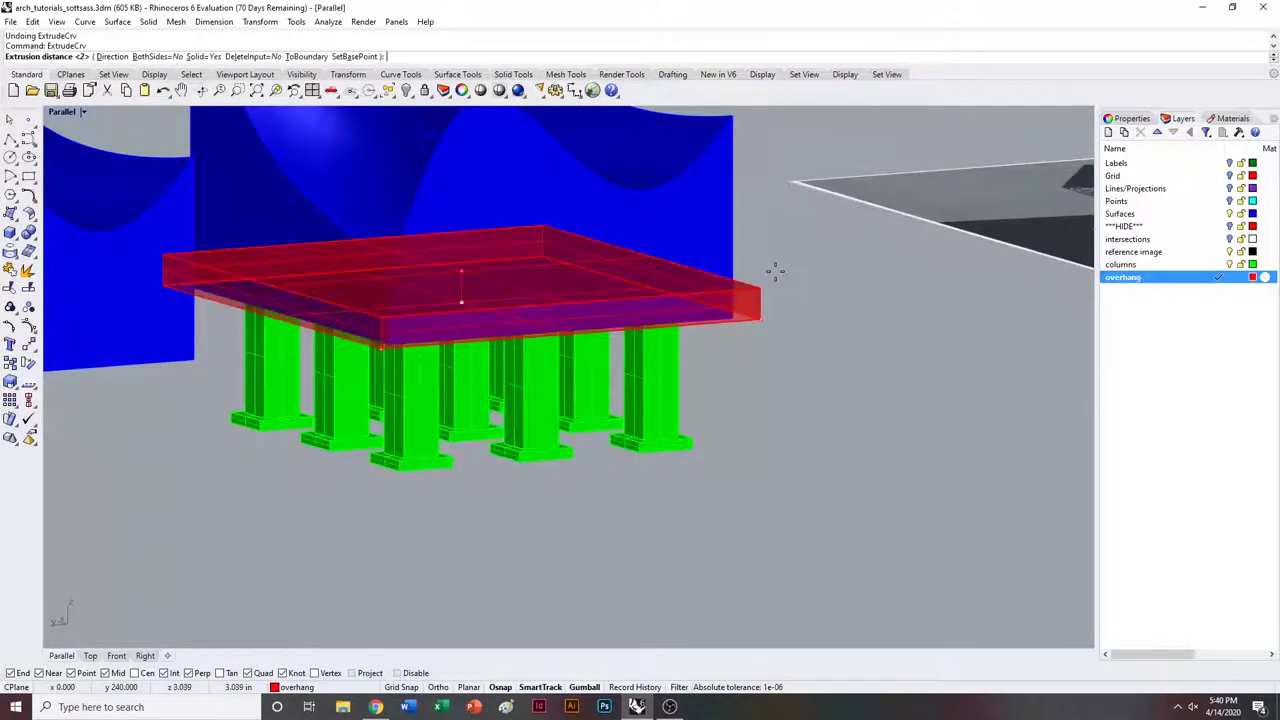
pyautogui.write('-2')
pyautogui.press('BackSpace')
pyautogui.press('BackSpace')
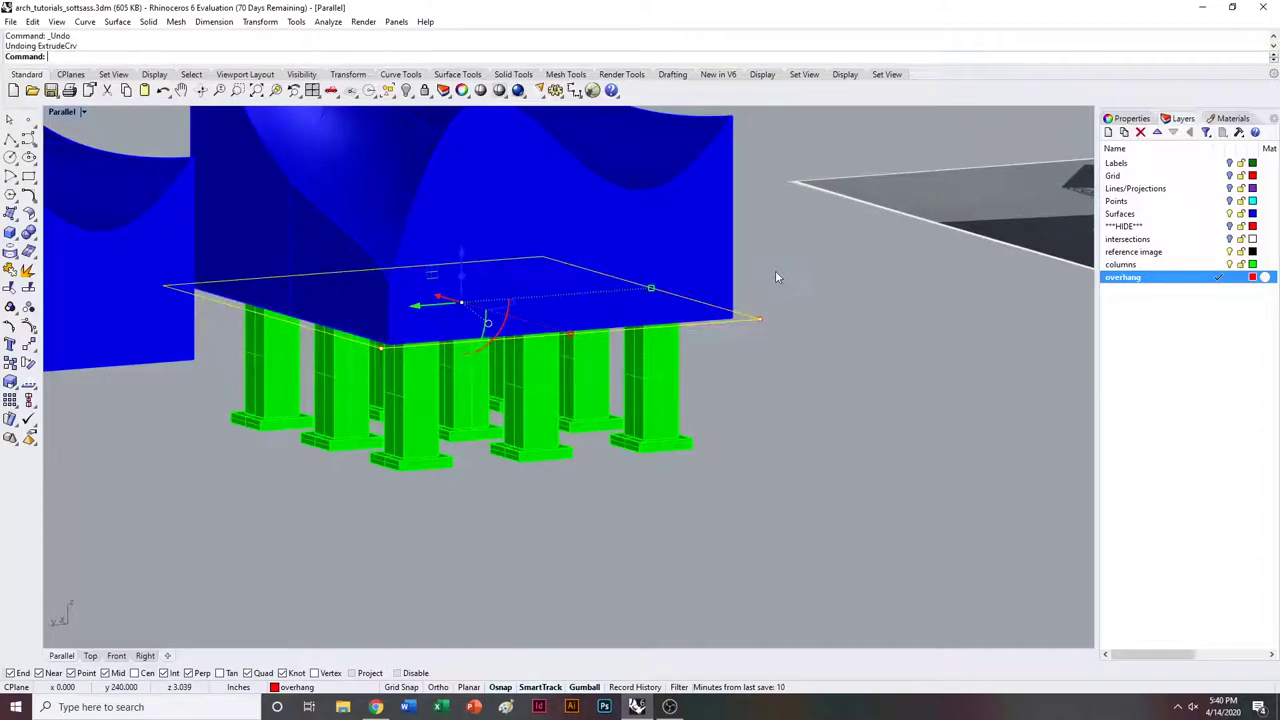
pyautogui.write('2')
pyautogui.press('Return')
pyautogui.moveTo(775, 270); pyautogui.dragTo(700, 380, button='right')
pyautogui.press('Delete')
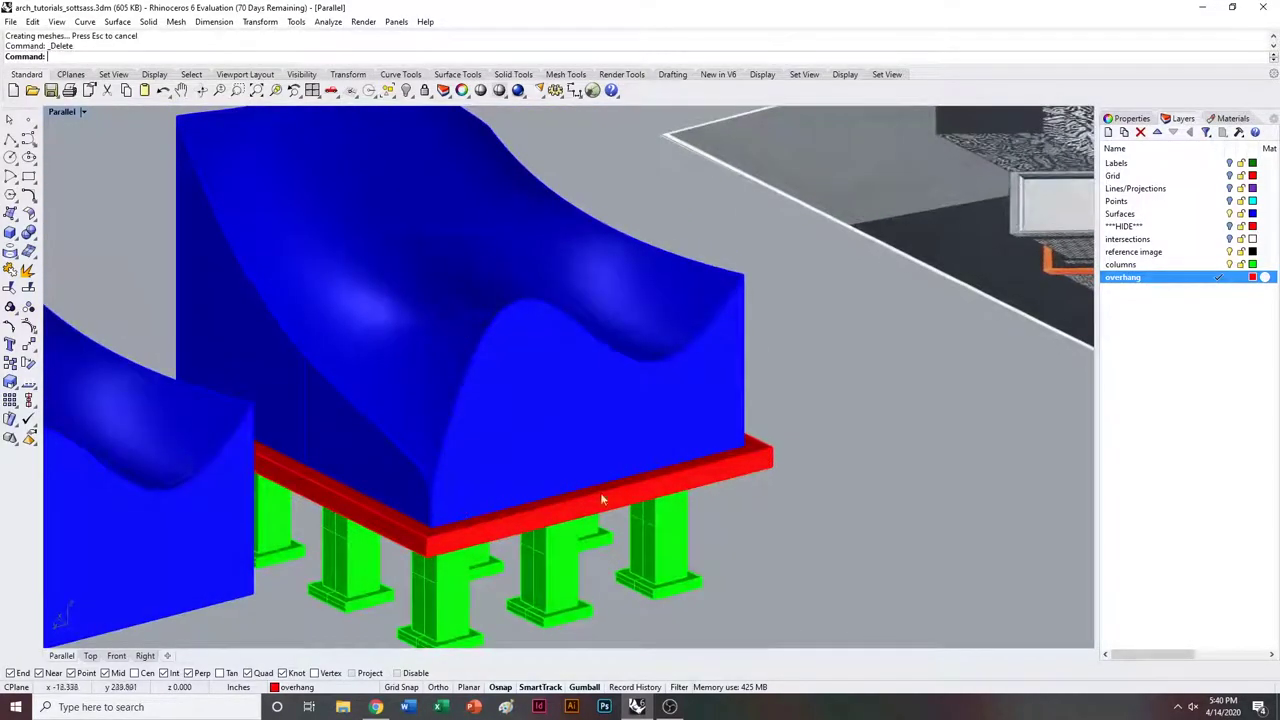
# Select the slab and the terrain block's front and top faces to check how the block is built, and clear the selection.
pyautogui.click(504, 530)
pyautogui.keyDown('shift'); pyautogui.click(483, 488); pyautogui.keyUp('shift')
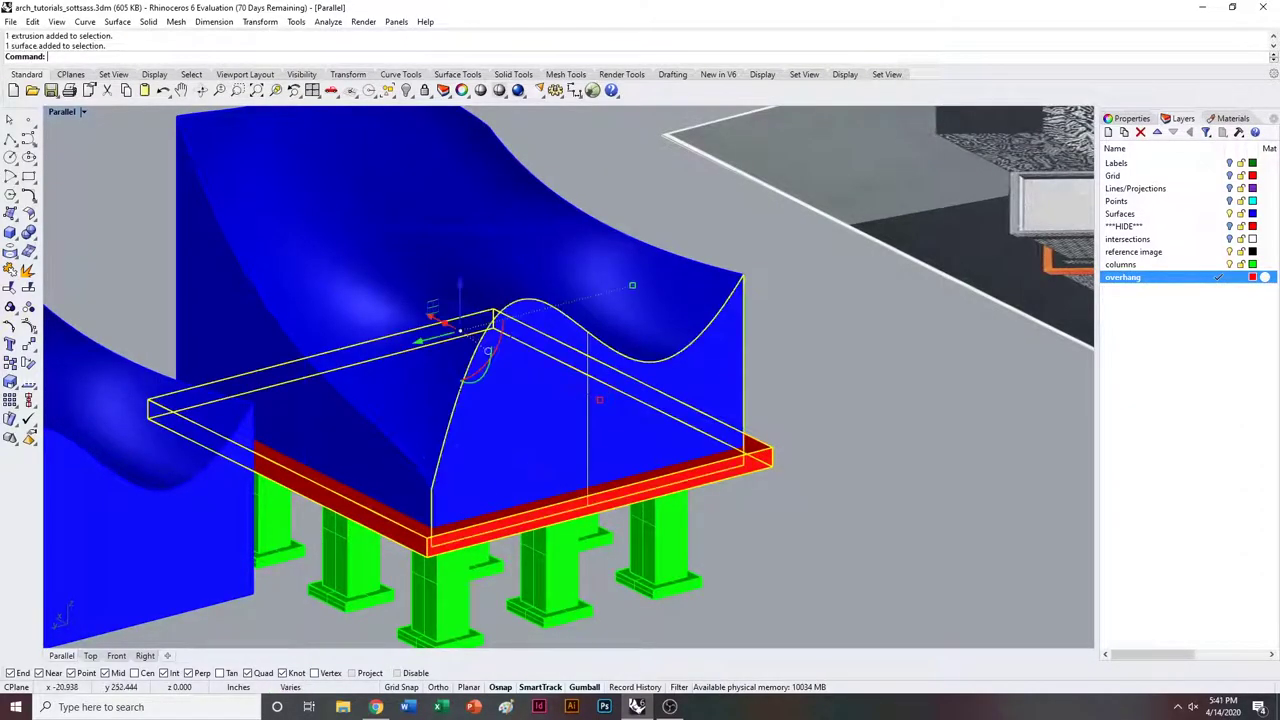
pyautogui.click(845, 440)
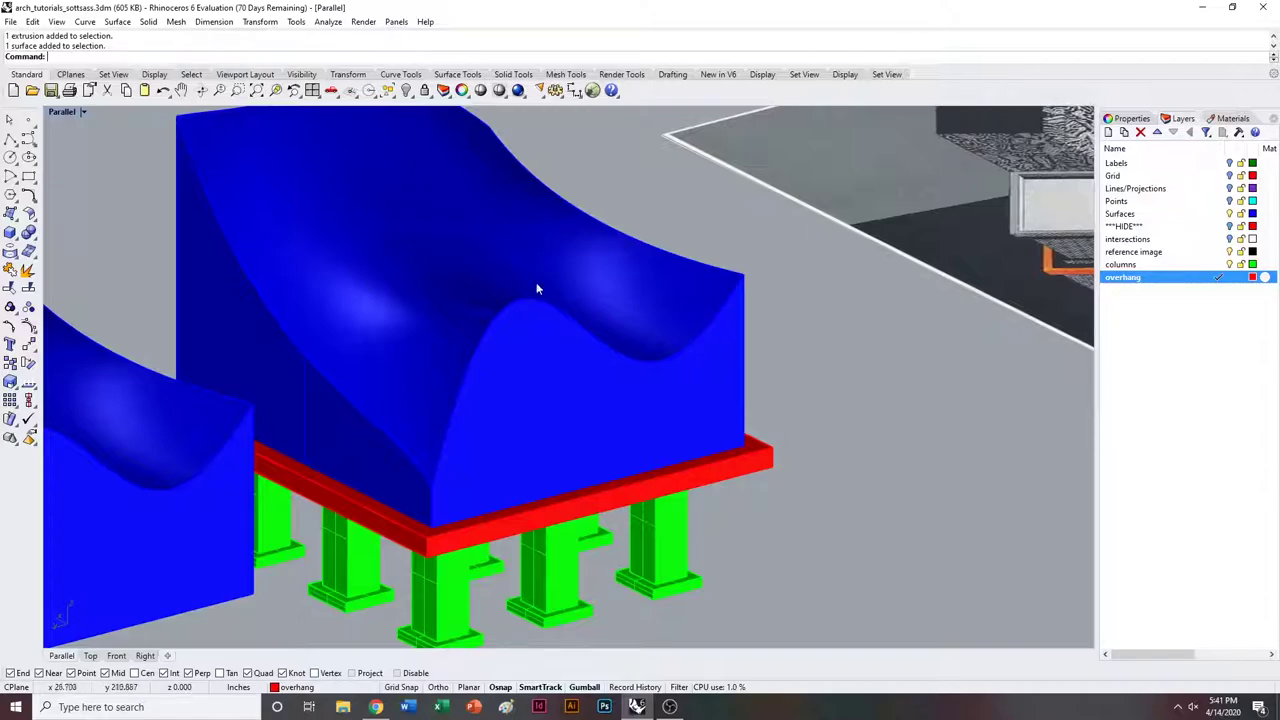
pyautogui.click(500, 371)
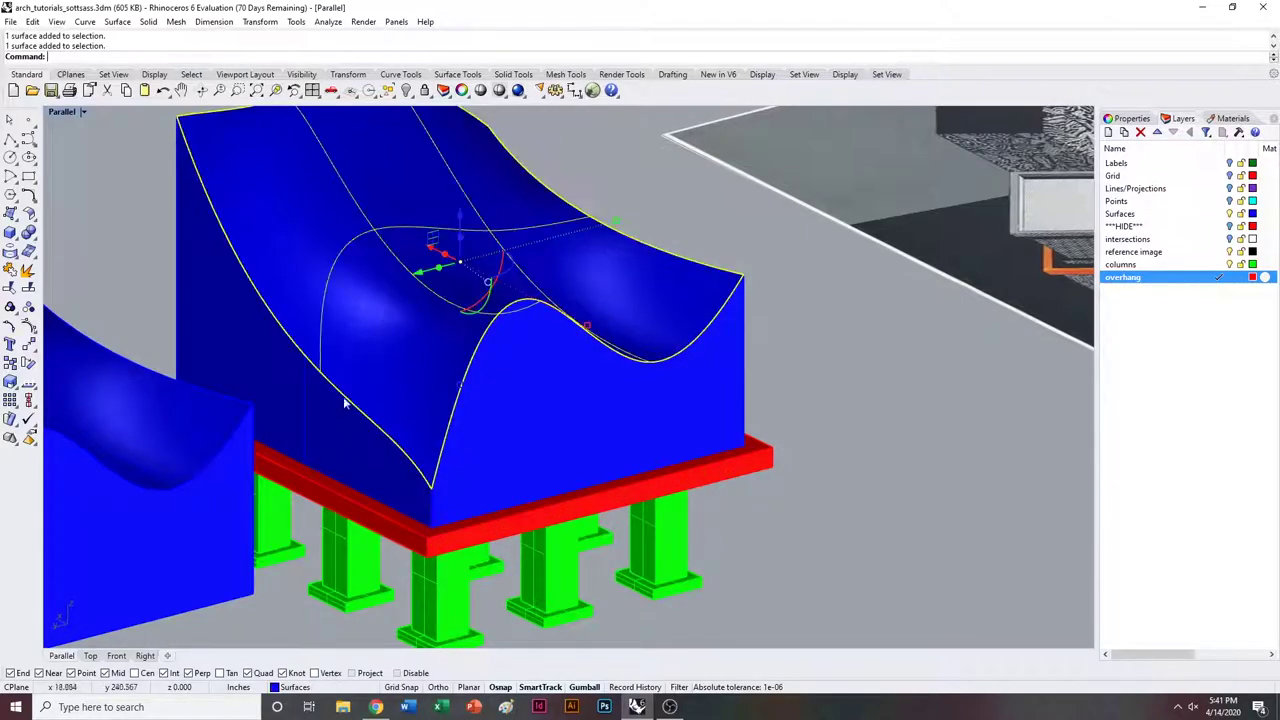
pyautogui.click(866, 353)
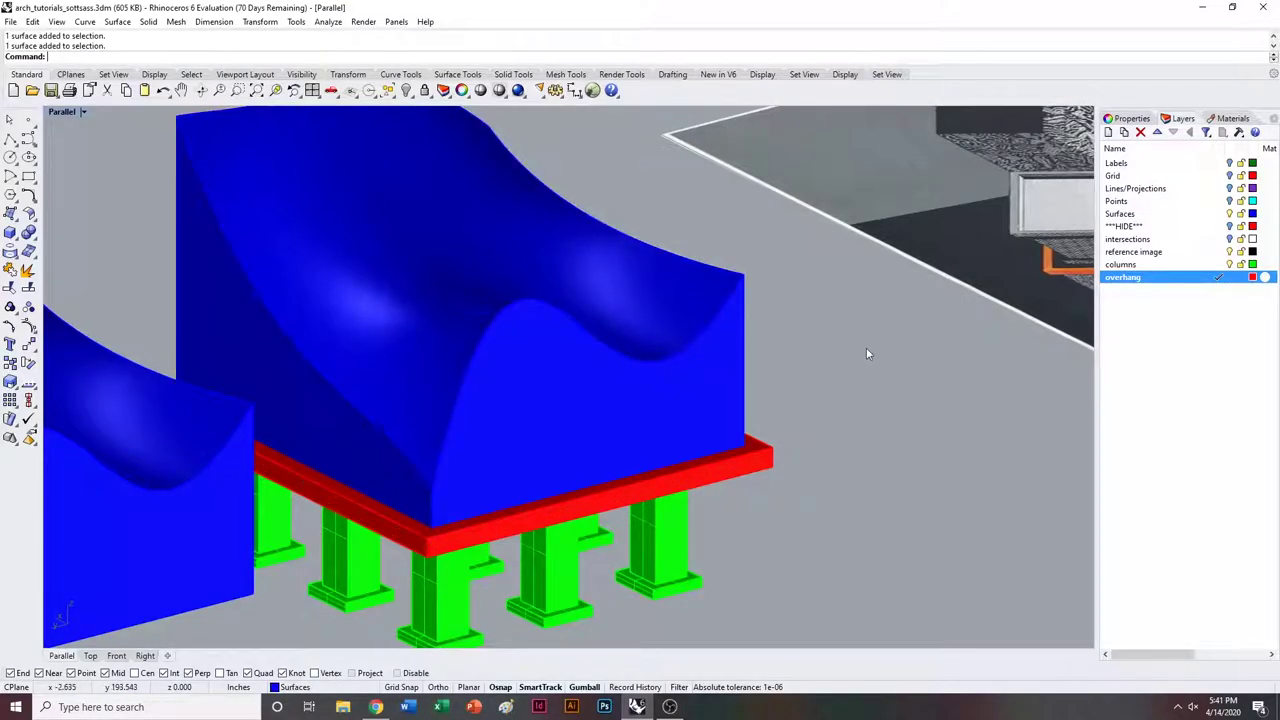
# Select the objects on the Surfaces layer, exclude the block without columns, and join the remaining six surfaces into one polysurface.
pyautogui.rightClick(1124, 216)
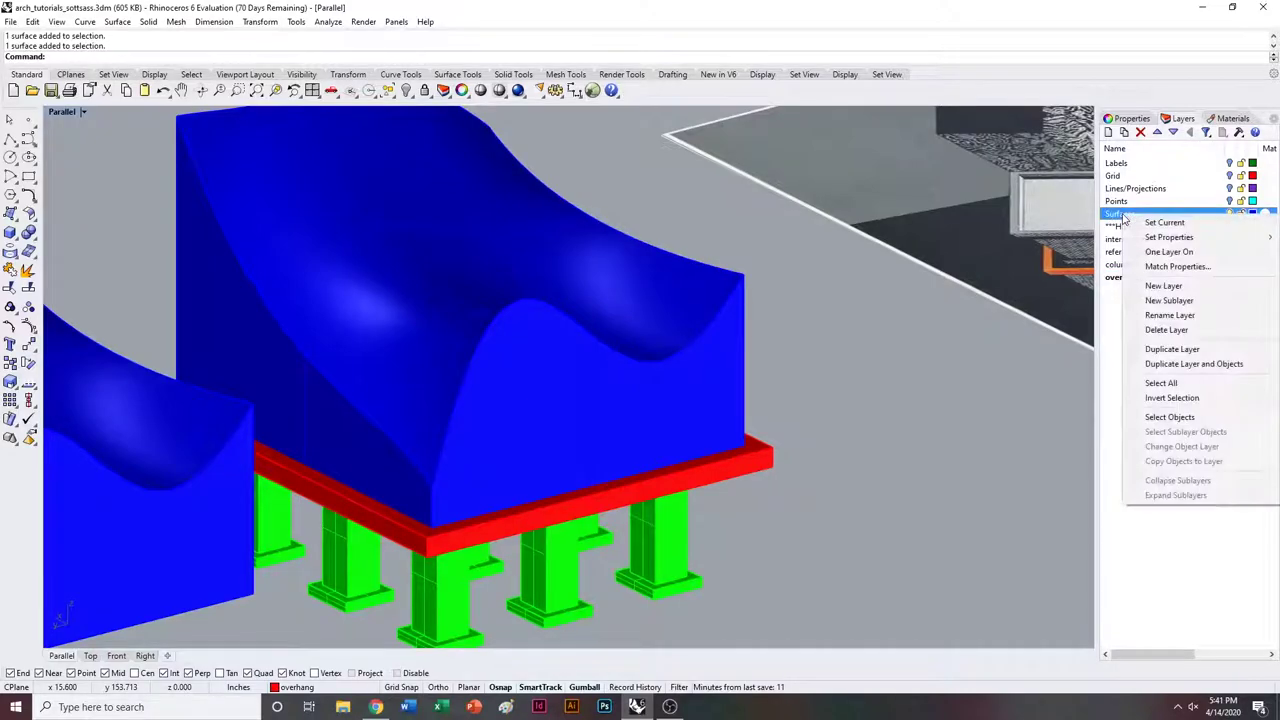
pyautogui.click(1169, 417)
pyautogui.scroll(-3, 695, 320)
pyautogui.moveTo(695, 320); pyautogui.dragTo(612, 558, button='right')
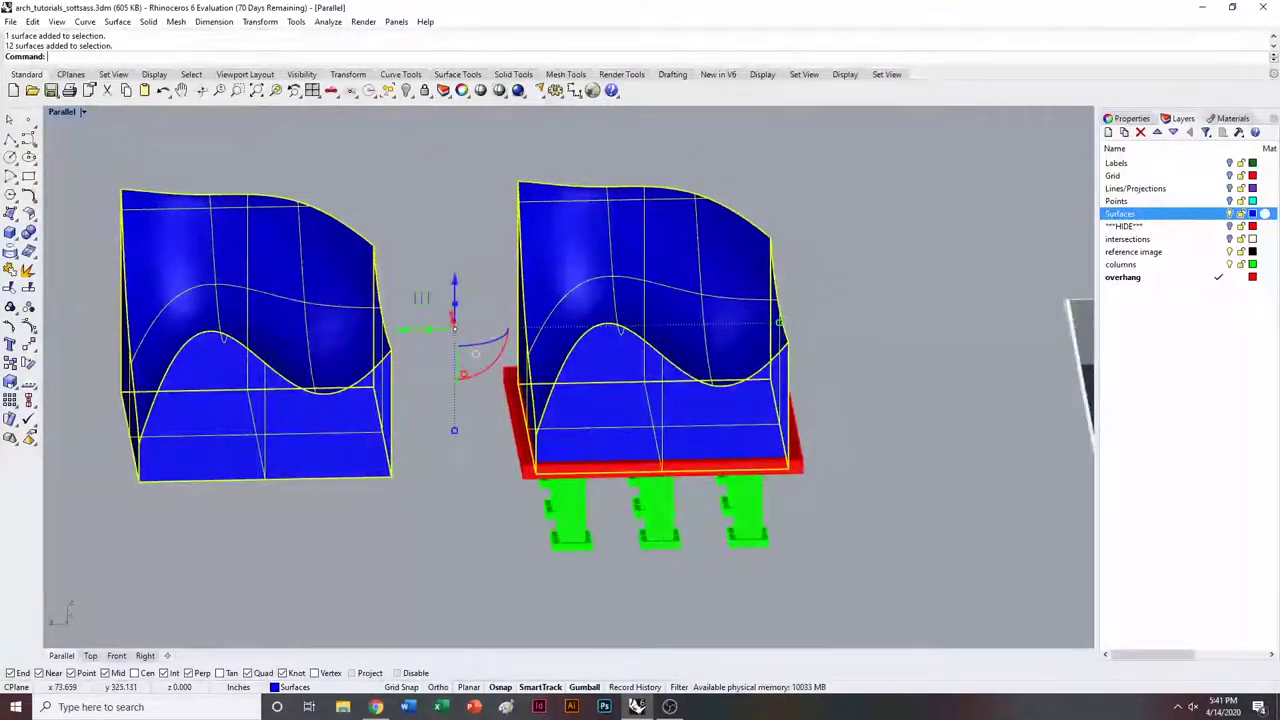
pyautogui.keyDown('ctrl'); pyautogui.moveTo(84, 158); pyautogui.dragTo(418, 554); pyautogui.keyUp('ctrl')
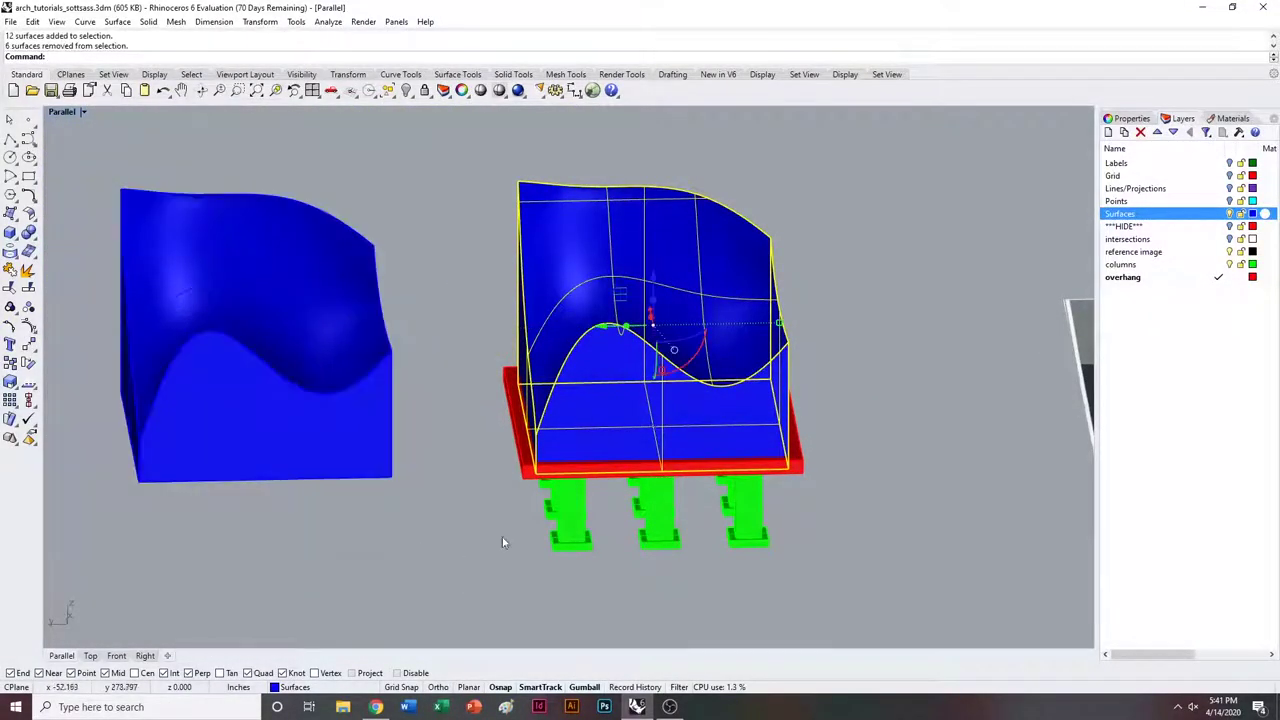
pyautogui.moveTo(573, 443); pyautogui.dragTo(629, 430, button='right')
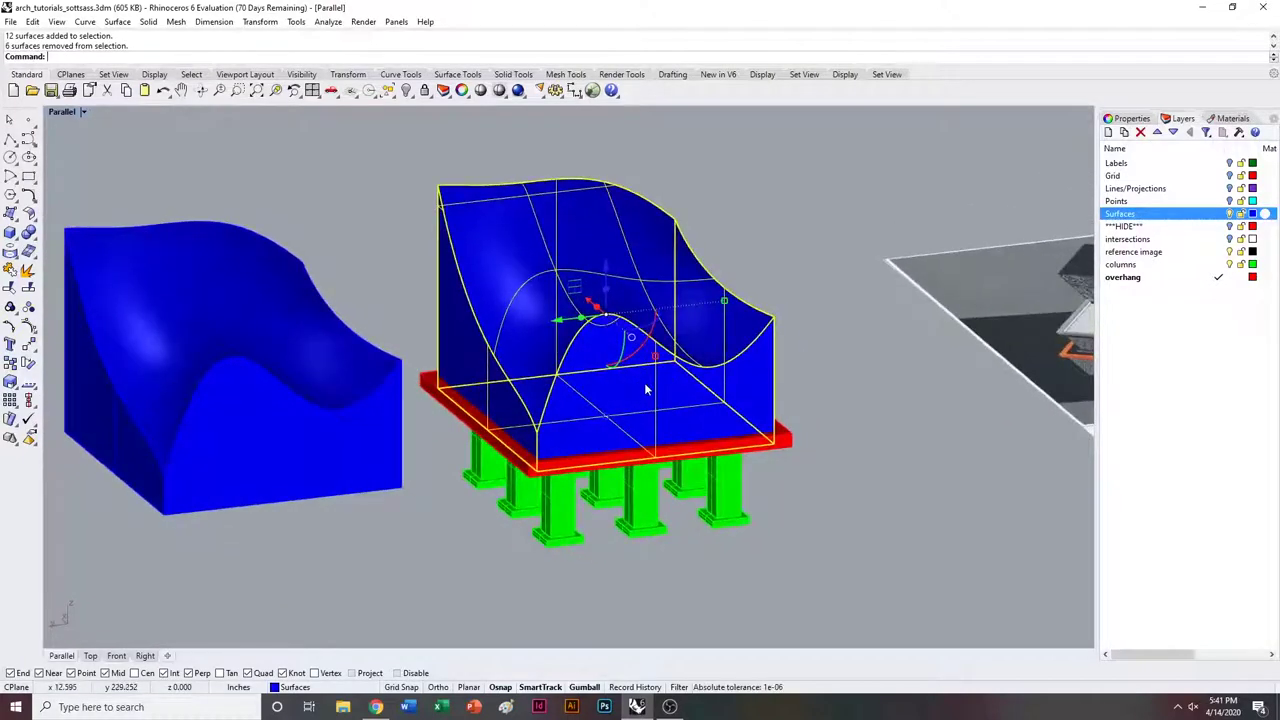
pyautogui.press('Return')
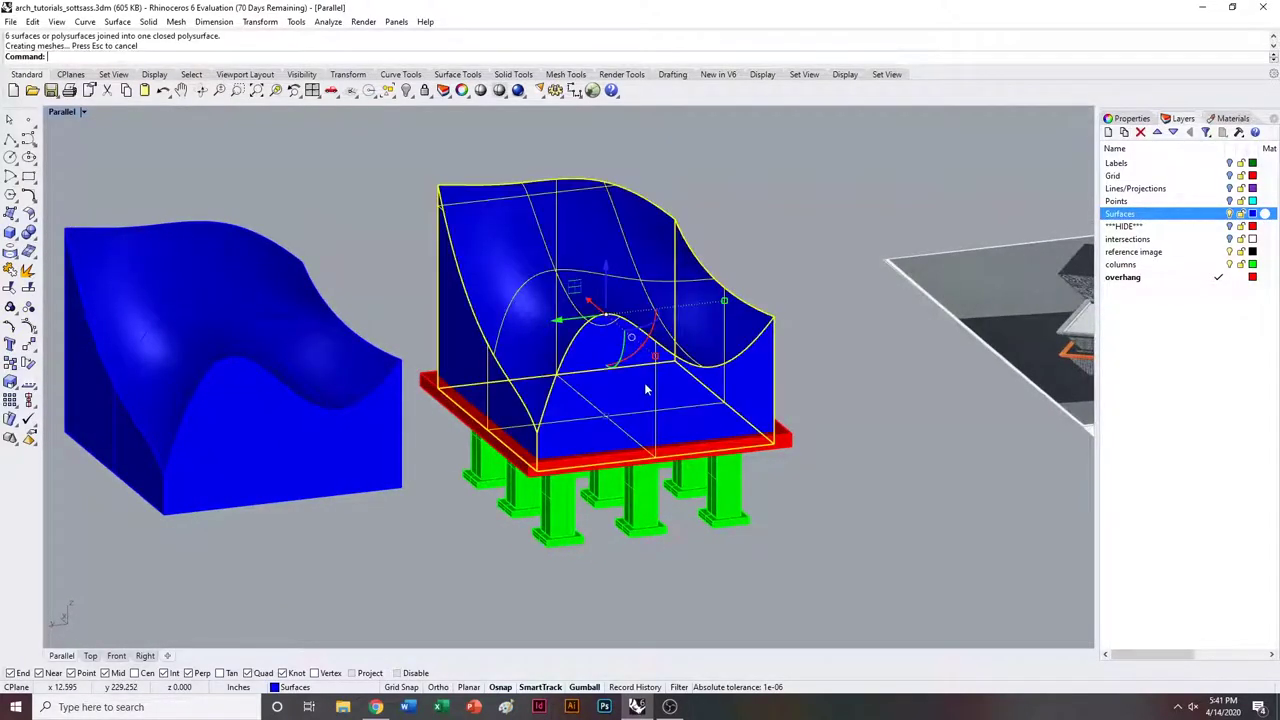
# Boolean-union the joined terrain block with the red overhang slab.
pyautogui.click(768, 368)
pyautogui.moveTo(768, 370)
pyautogui.keyDown('shift'); pyautogui.mouseDown(button='right')
pyautogui.moveTo(731, 381)
pyautogui.moveTo(755, 374)
pyautogui.mouseUp(button='right'); pyautogui.keyUp('shift')
pyautogui.scroll(4, 778, 454)
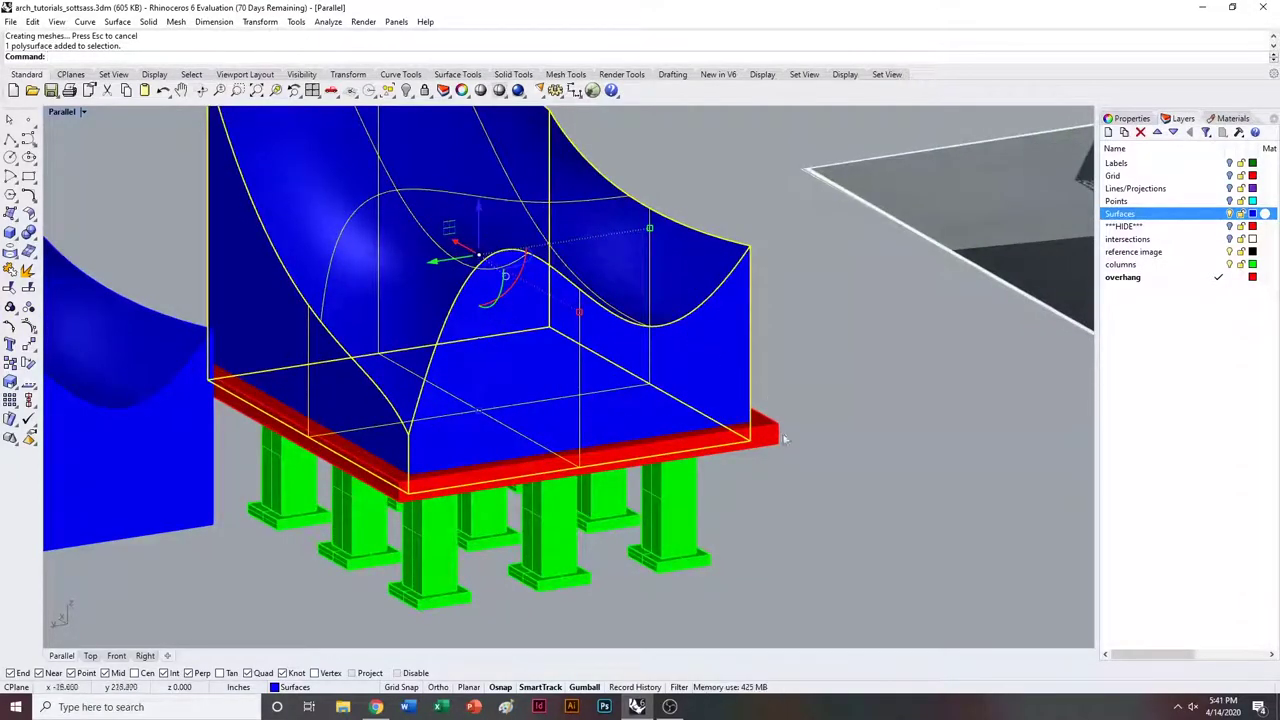
pyautogui.keyDown('shift'); pyautogui.click(775, 436); pyautogui.keyUp('shift')
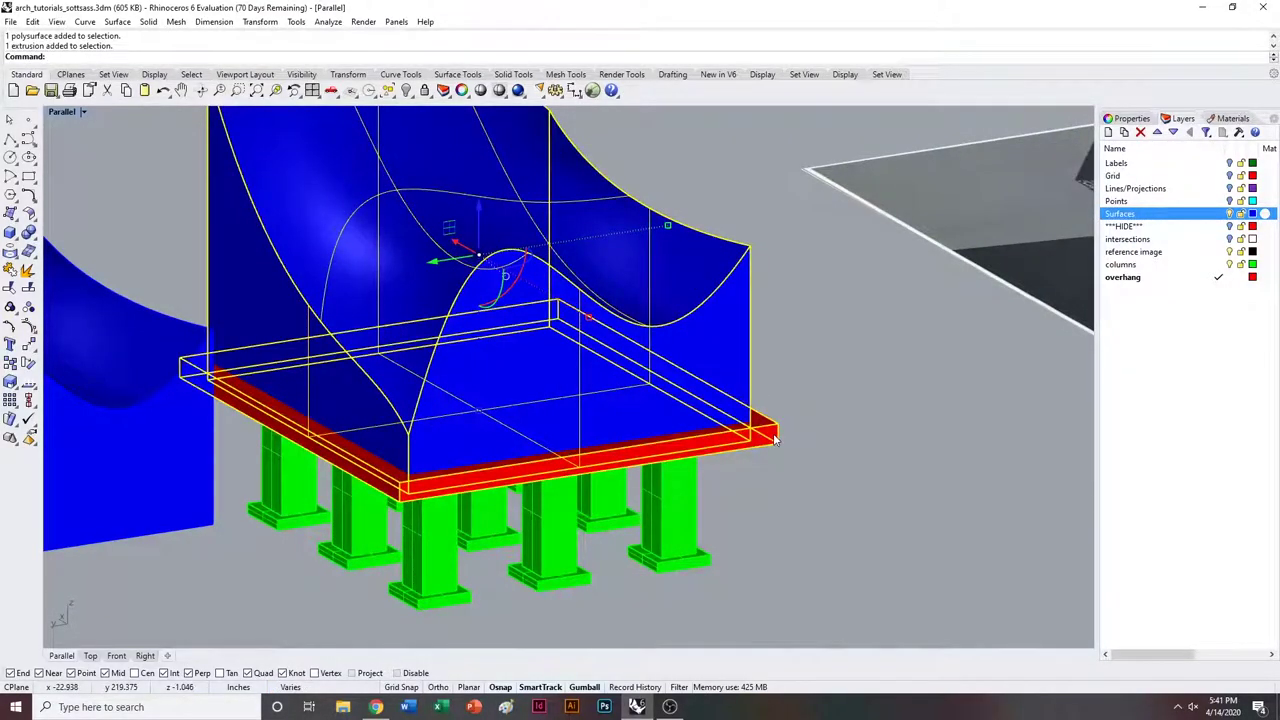
pyautogui.press('Return')
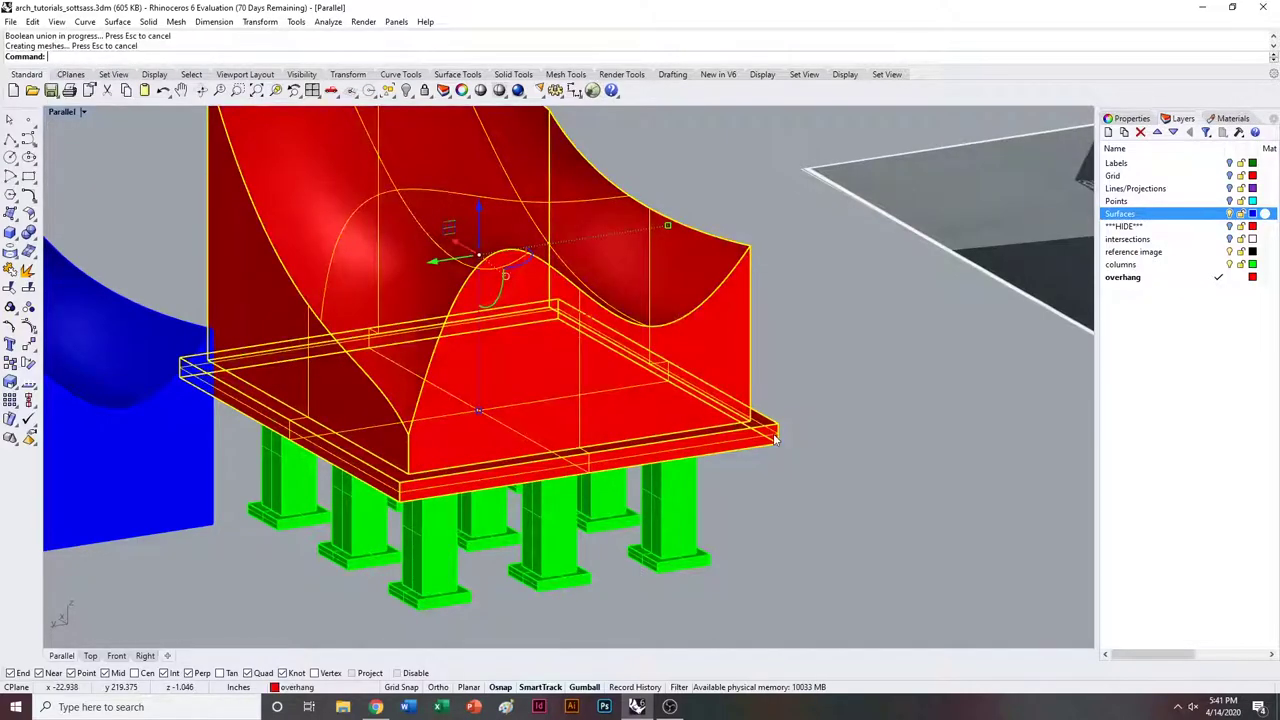
pyautogui.moveTo(816, 368); pyautogui.dragTo(620, 260, button='right')
pyautogui.click(537, 429)
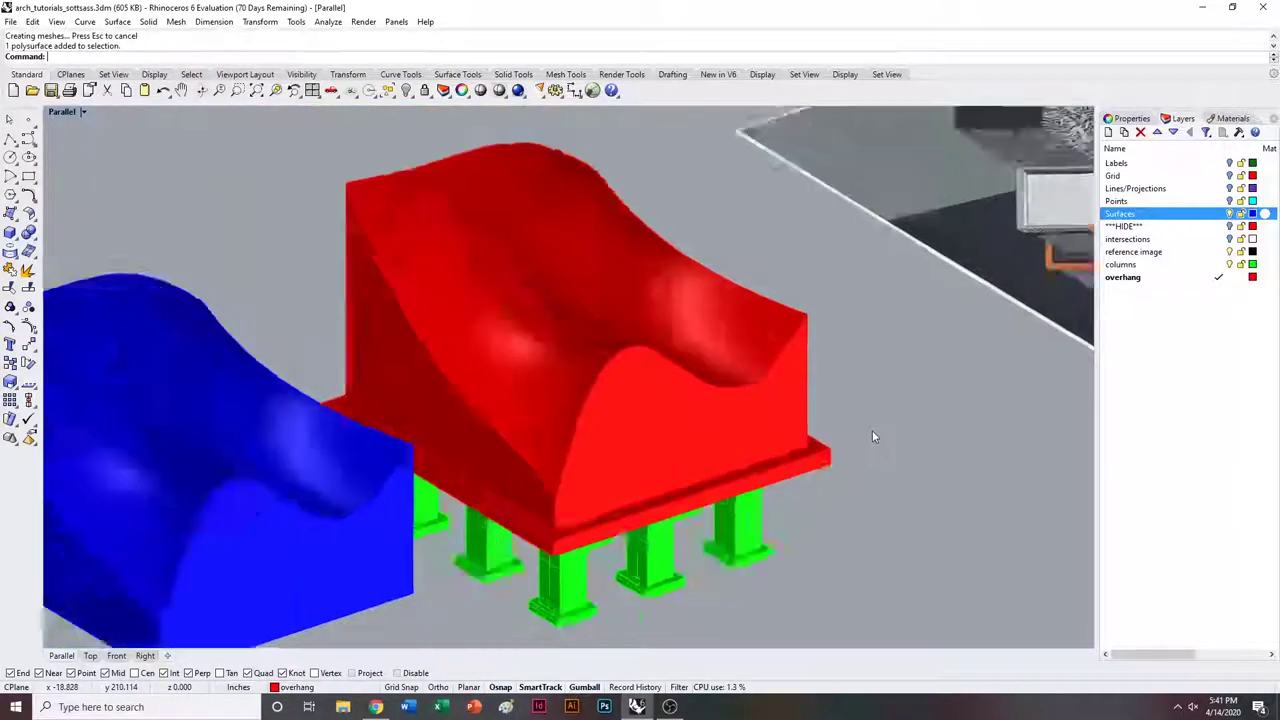
# Select the united terrain block together with all nine columns beneath it.
pyautogui.scroll(-4, 872, 436)
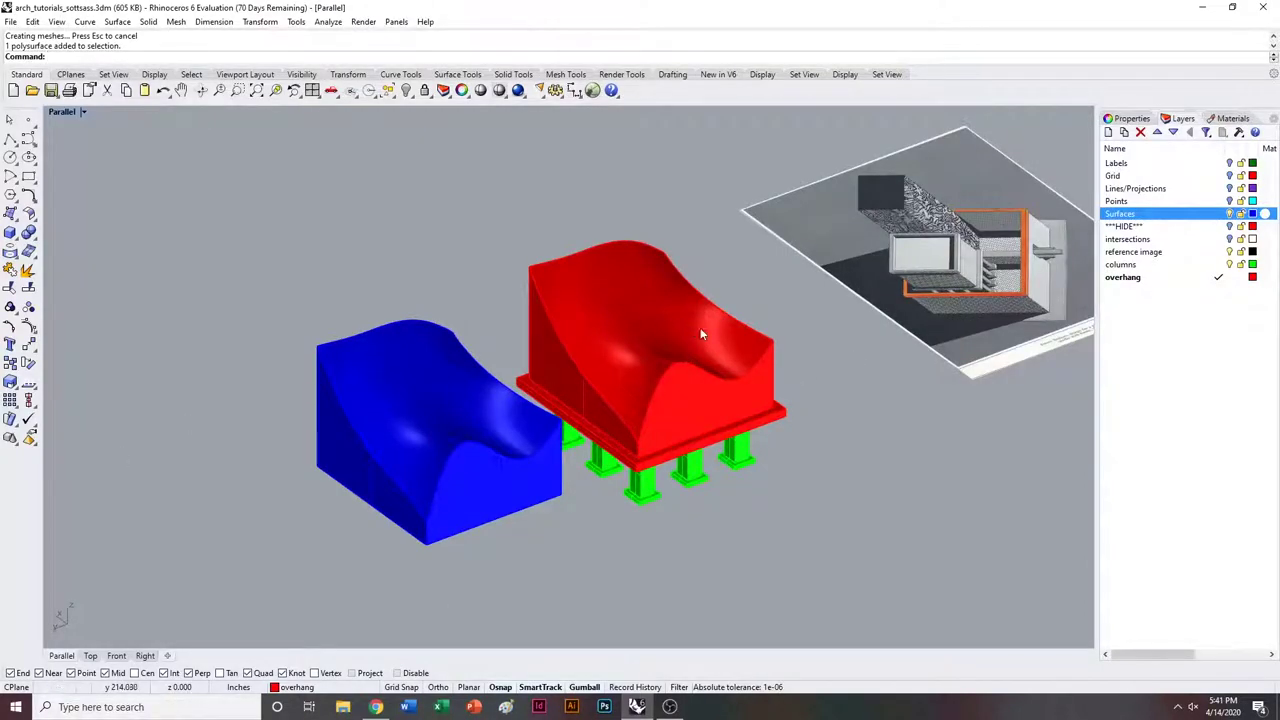
pyautogui.moveTo(514, 414); pyautogui.dragTo(733, 384, button='right')
pyautogui.scroll(3, 733, 384)
pyautogui.click(662, 377)
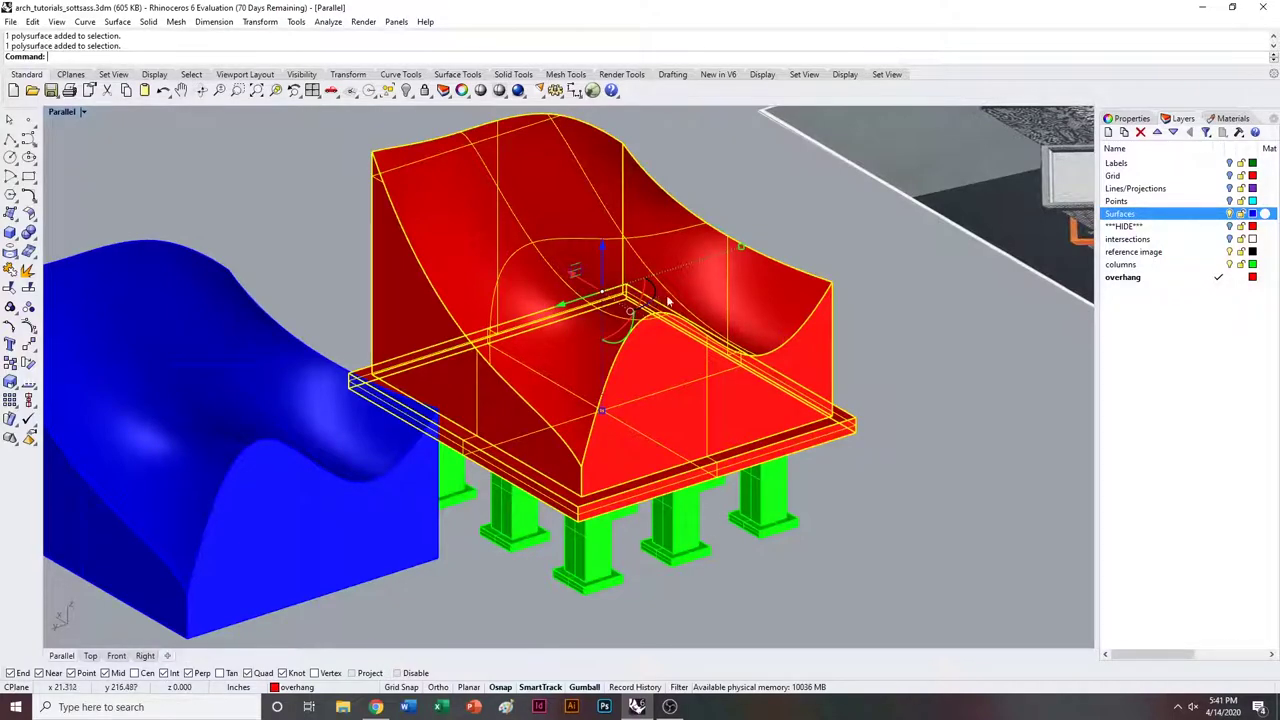
pyautogui.moveTo(668, 301); pyautogui.dragTo(545, 330, button='right')
pyautogui.scroll(-4, 543, 260)
pyautogui.moveTo(435, 148); pyautogui.dragTo(801, 547)
pyautogui.moveTo(722, 446); pyautogui.dragTo(765, 491, button='right')
pyautogui.scroll(2, 675, 341)
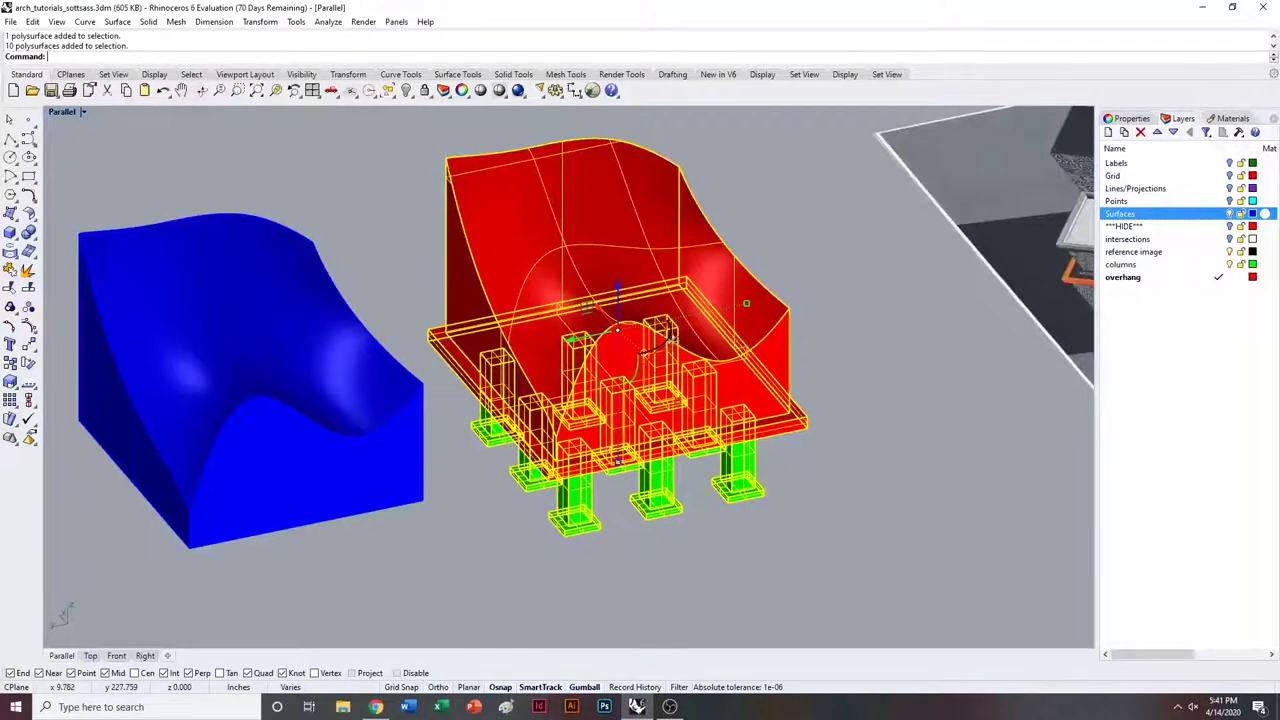
# Try rotating the selected block and columns by -90 degrees, and undo the rotation.
pyautogui.moveTo(655, 345); pyautogui.dragTo(688, 340, button='right')
pyautogui.click(684, 338)
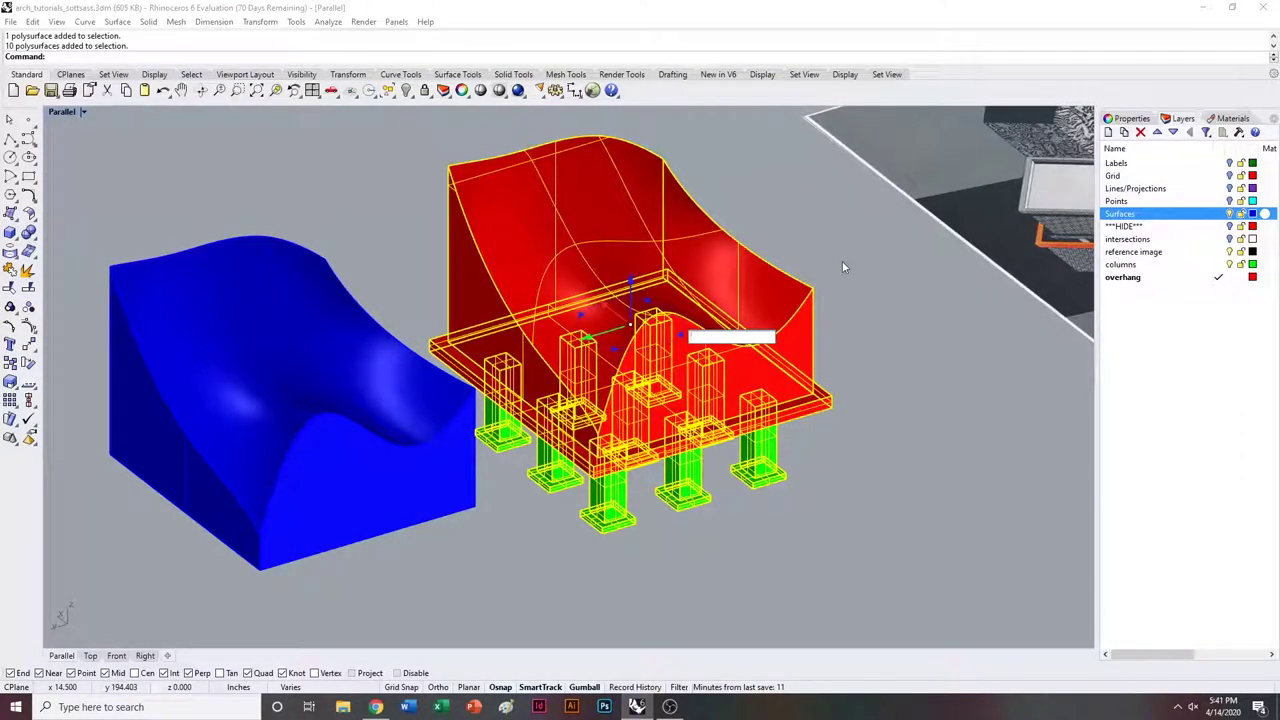
pyautogui.write('-90')
pyautogui.press('Return')
pyautogui.hotkey('ctrl', 'z')
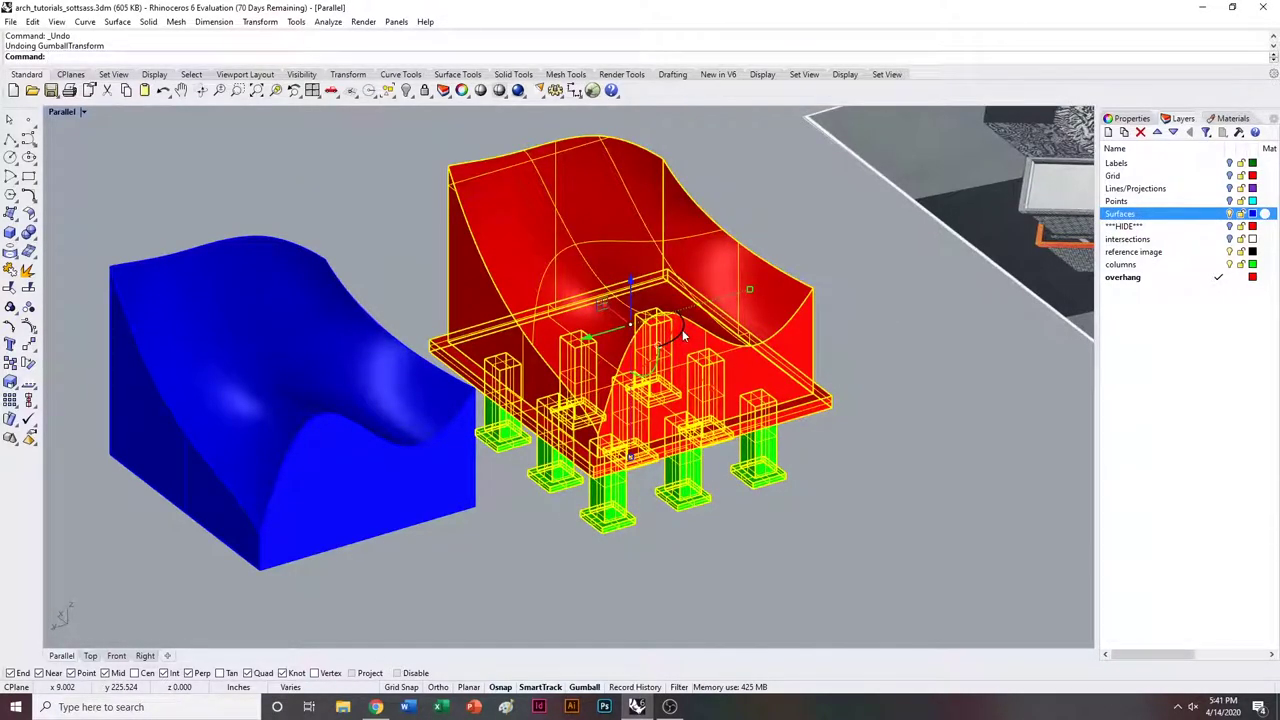
# Rotate the red block and its columns a quarter turn about the vertical axis, and clear the selection.
pyautogui.moveTo(682, 330); pyautogui.dragTo(565, 308)
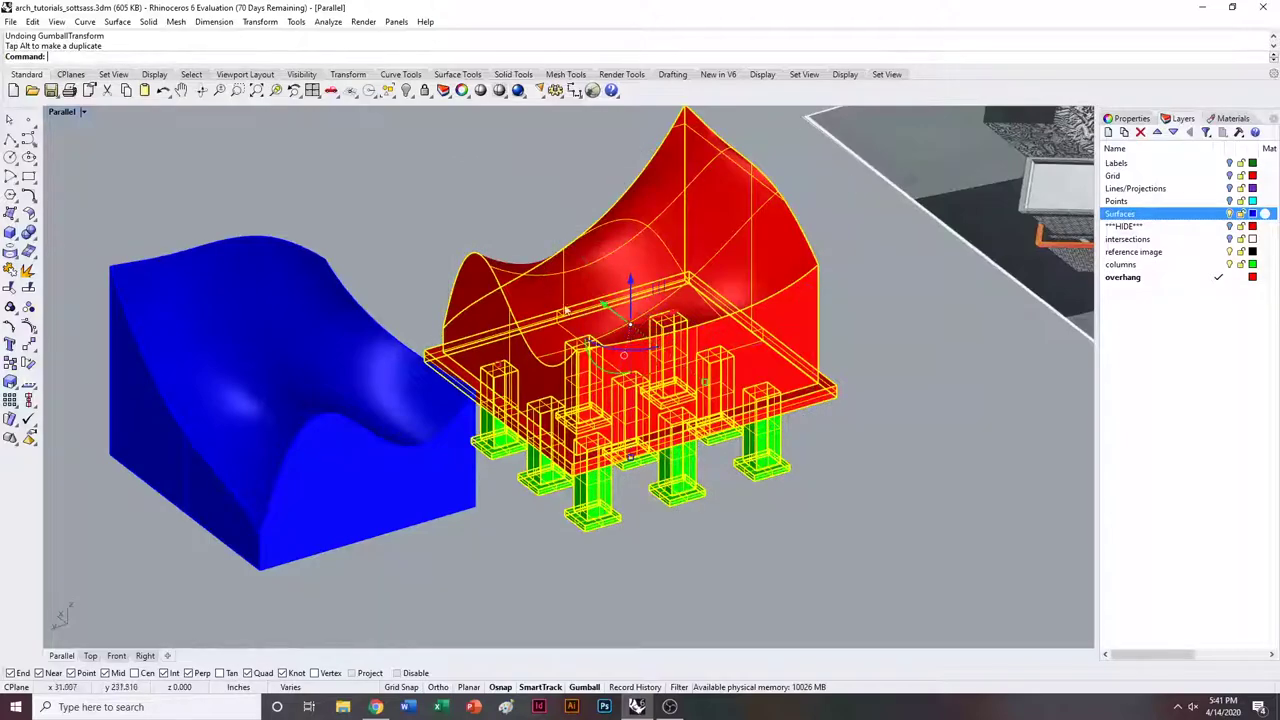
pyautogui.moveTo(565, 310); pyautogui.dragTo(752, 378, button='right')
pyautogui.click(835, 526)
# Select all six surfaces of the blue terrain block and frame both blocks in the maximized Top view.
pyautogui.moveTo(835, 526); pyautogui.dragTo(275, 270, button='right')
pyautogui.moveTo(275, 270); pyautogui.dragTo(544, 601)
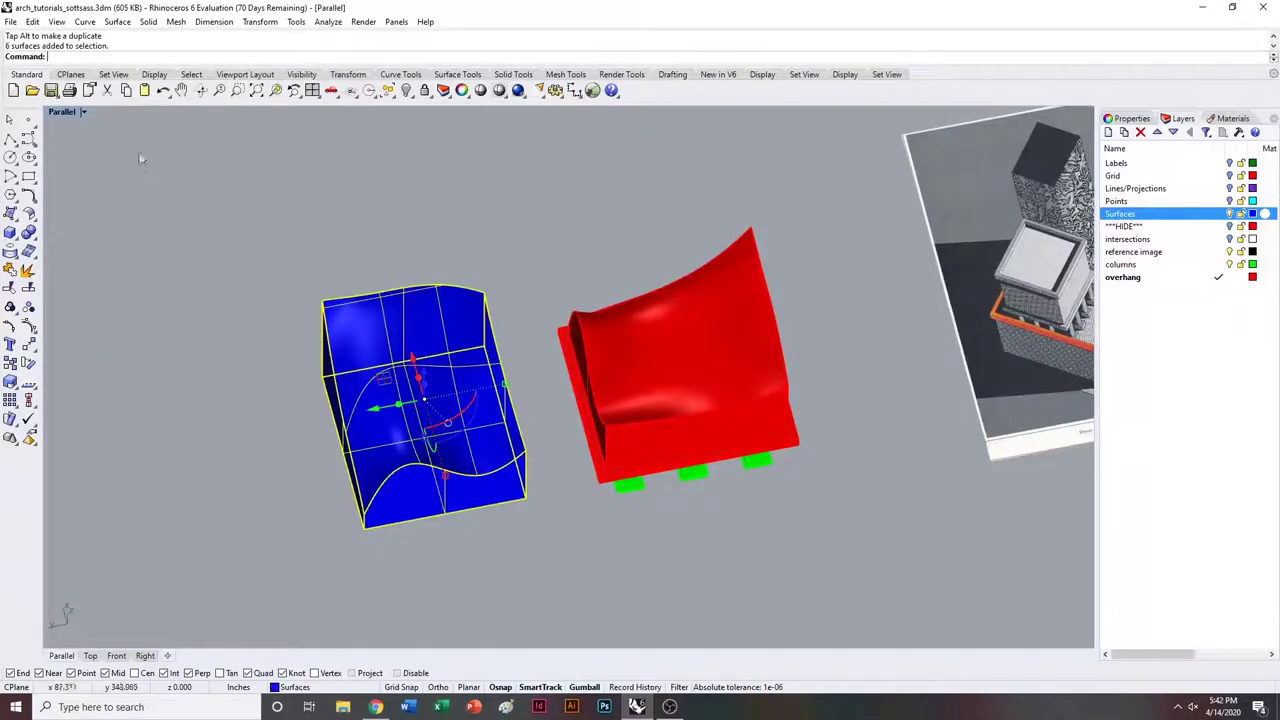
pyautogui.doubleClick(57, 115)
pyautogui.doubleClick(57, 115)
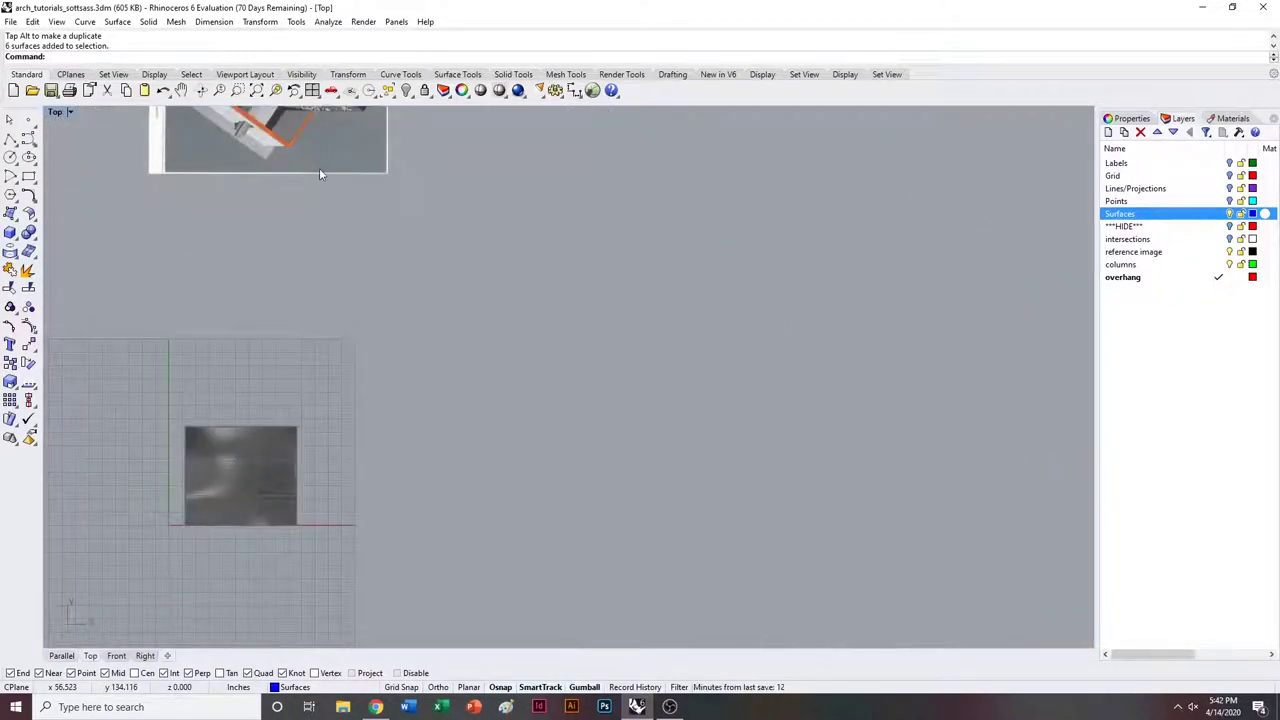
pyautogui.press('Escape')
pyautogui.scroll(-10, 336, 243)
pyautogui.moveTo(325, 134); pyautogui.dragTo(305, 397, button='right')
pyautogui.scroll(12, 284, 338)
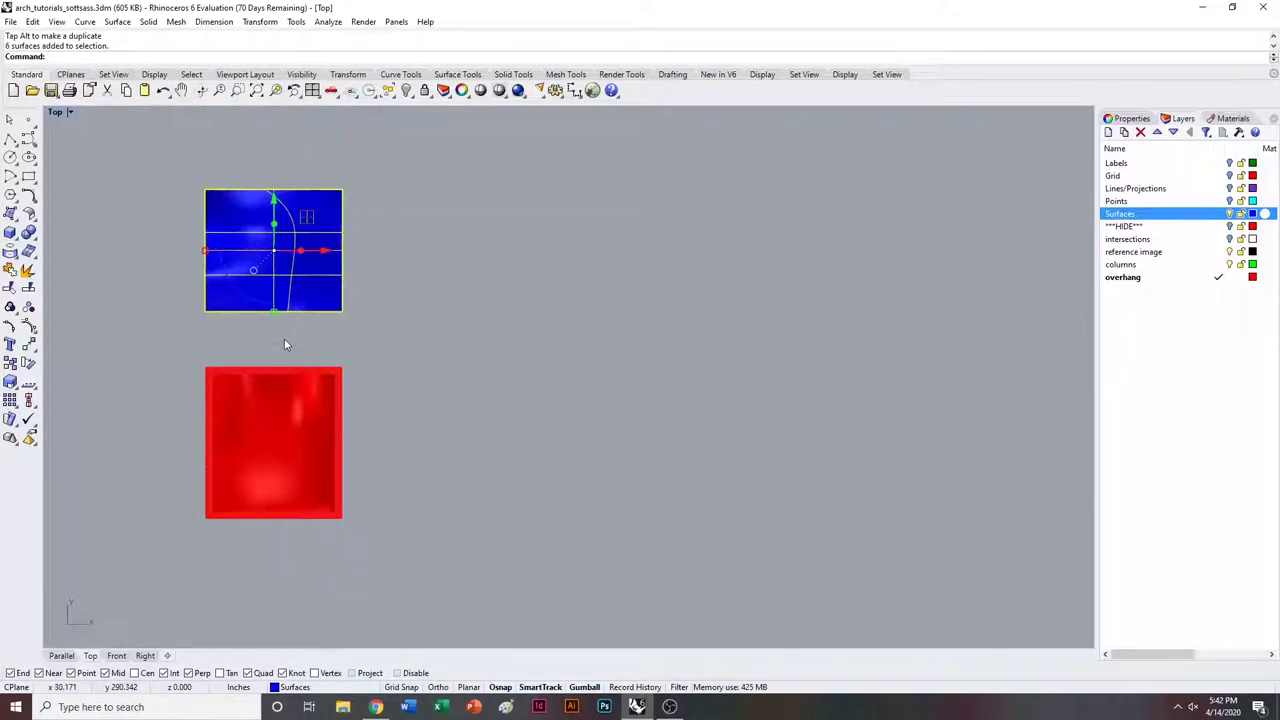
# Move the blue block in the Parallel view from its front bottom corner to the outer bottom corner of the corner column's base slab.
pyautogui.write('Move')
pyautogui.press('Return')
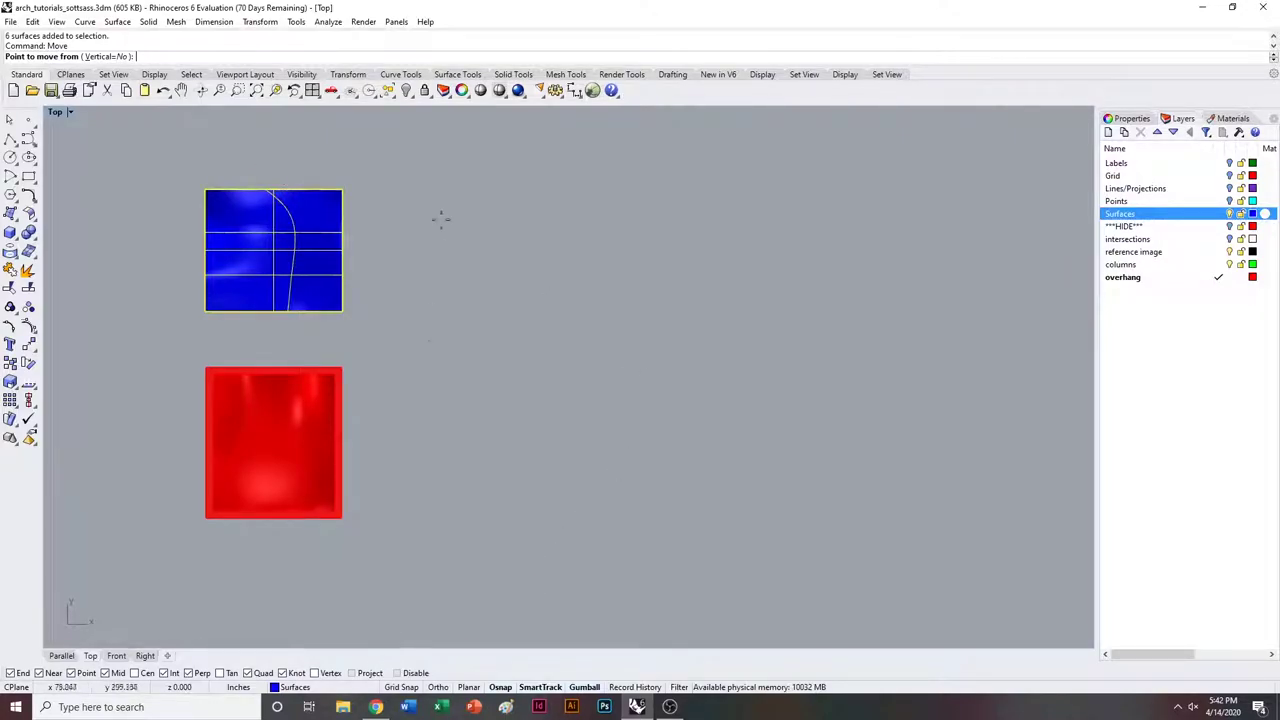
pyautogui.doubleClick(56, 112)
pyautogui.doubleClick(588, 112)
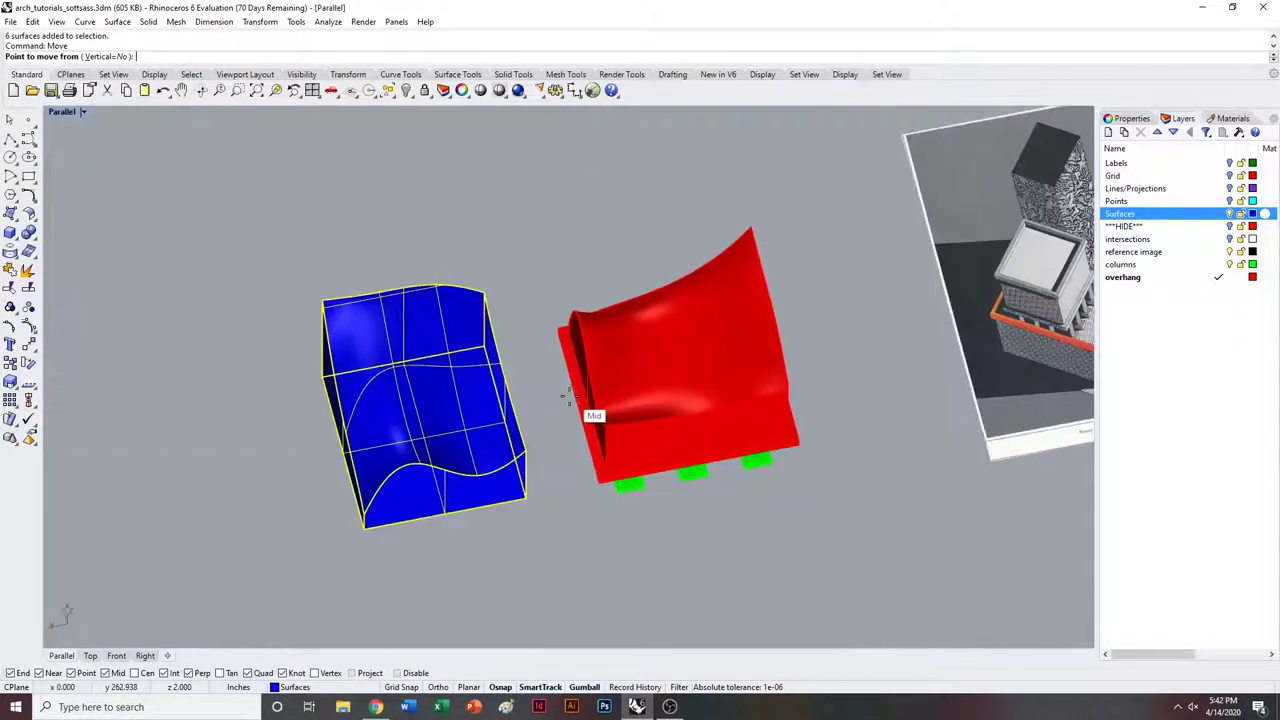
pyautogui.moveTo(589, 375); pyautogui.dragTo(398, 463, button='right')
pyautogui.click(399, 461)
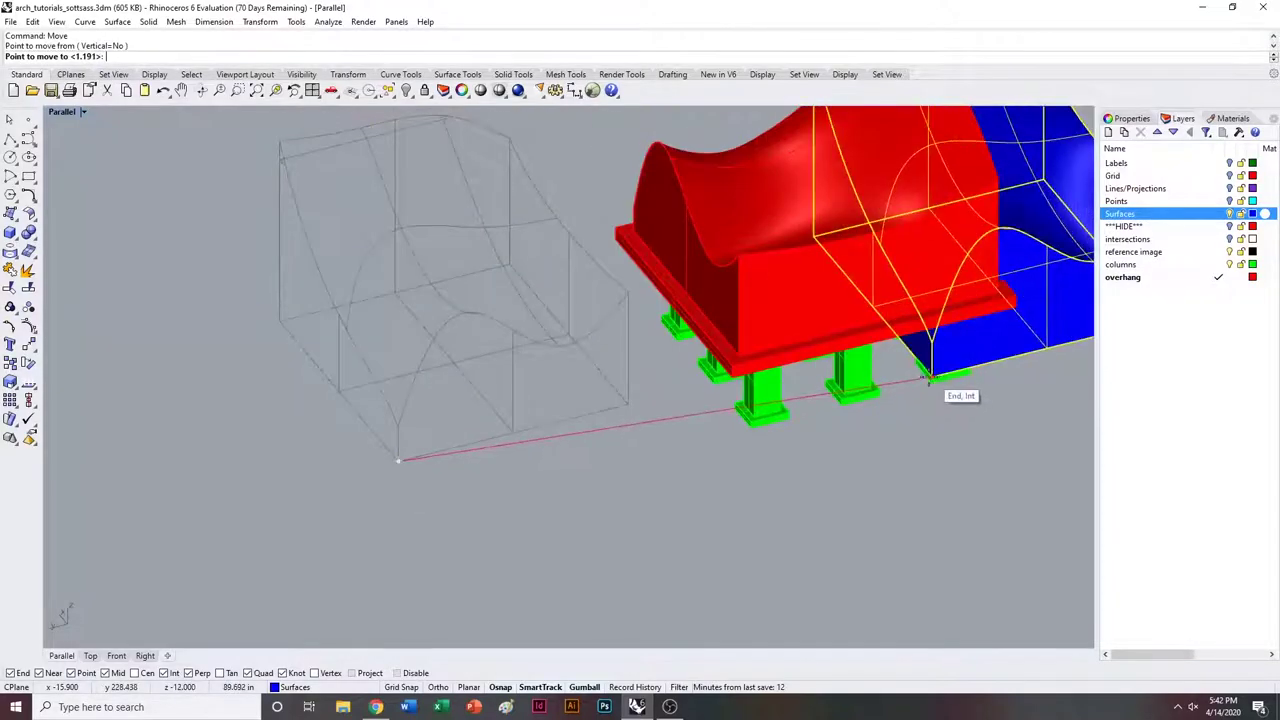
pyautogui.moveTo(934, 377); pyautogui.dragTo(808, 385, button='right')
pyautogui.moveTo(933, 468); pyautogui.dragTo(783, 457, button='right')
pyautogui.scroll(6, 783, 457)
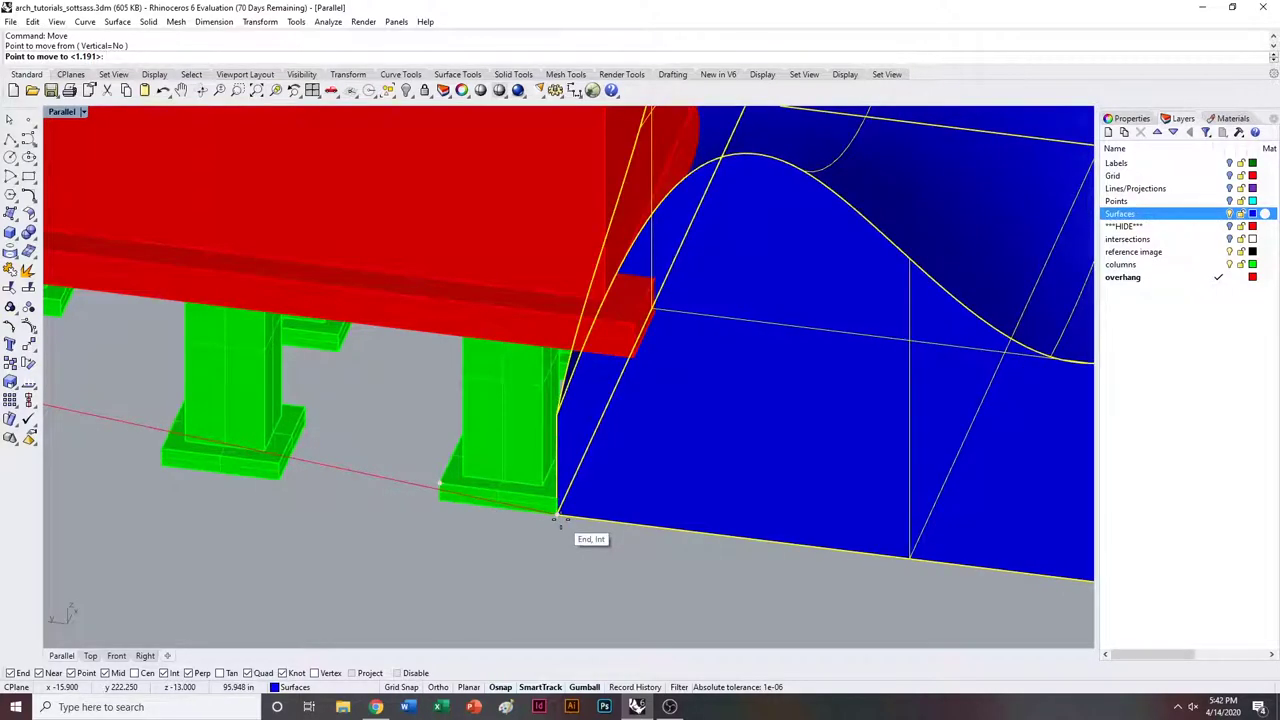
pyautogui.click(560, 518)
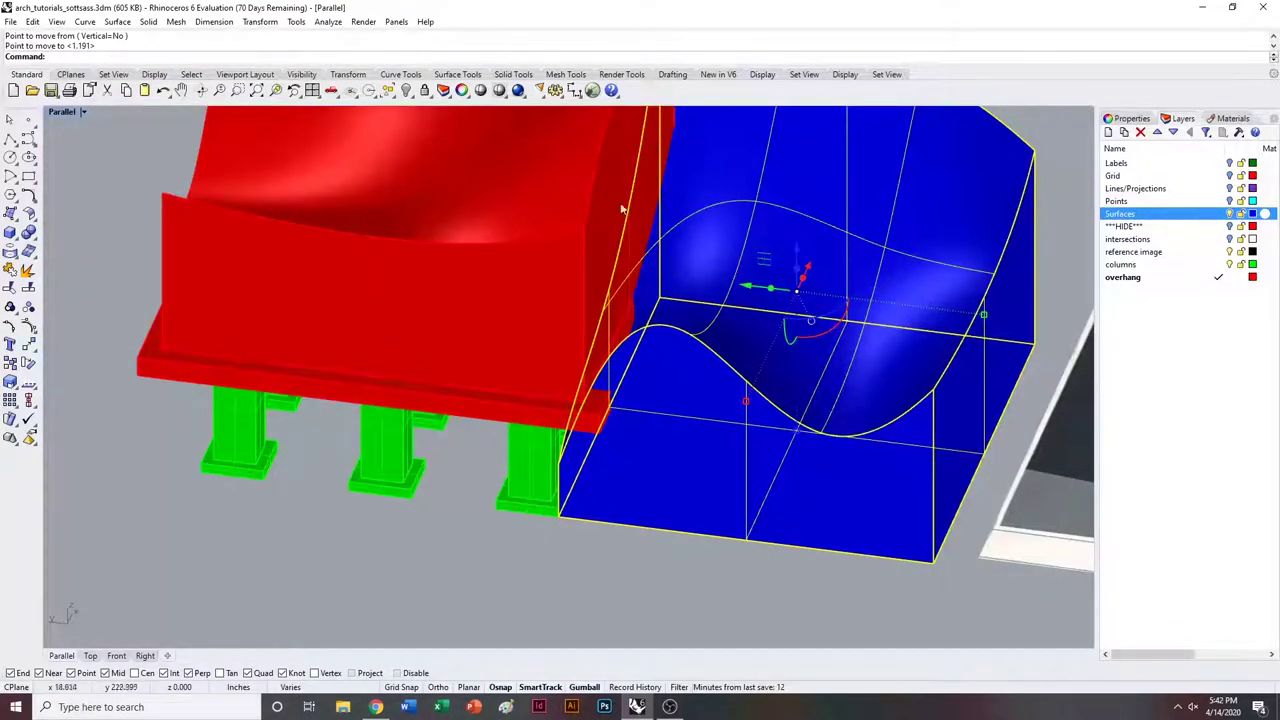
# With projected object snaps on, move the blue block in the Top view from its upper outer corner to the overhang slab's nearest corner.
pyautogui.doubleClick(61, 112)
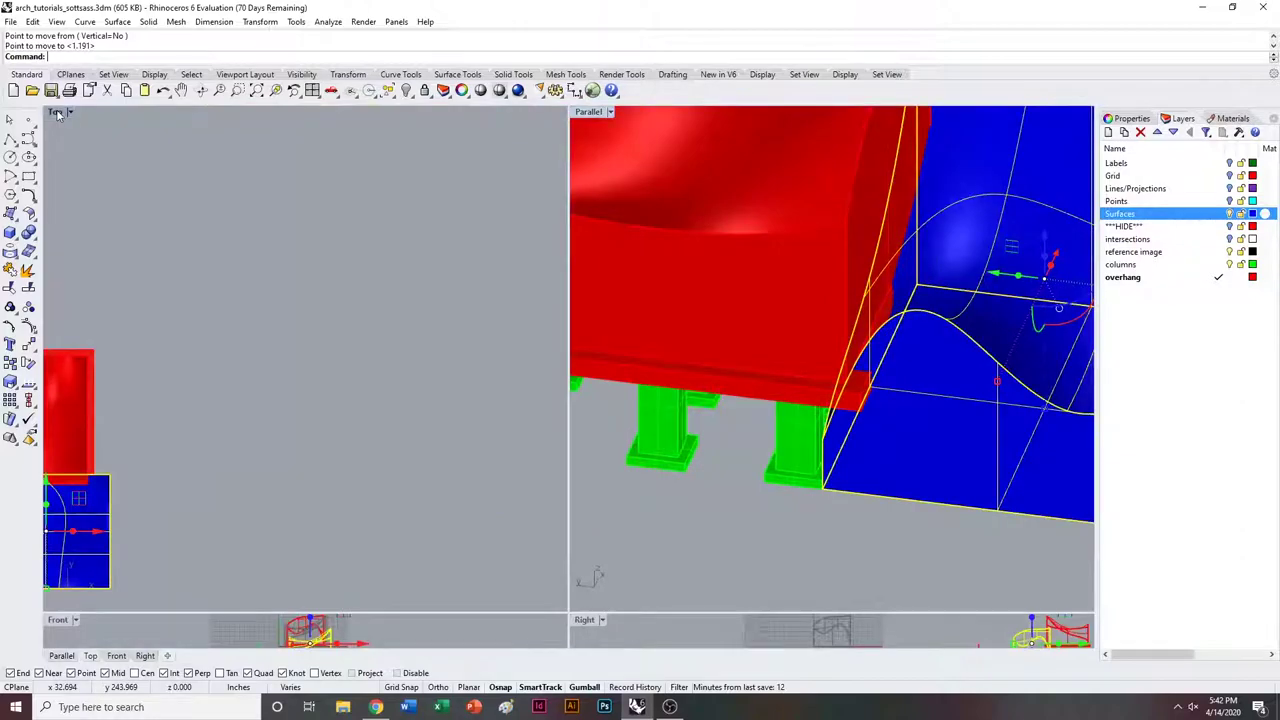
pyautogui.doubleClick(59, 112)
pyautogui.moveTo(301, 459); pyautogui.dragTo(587, 248, button='right')
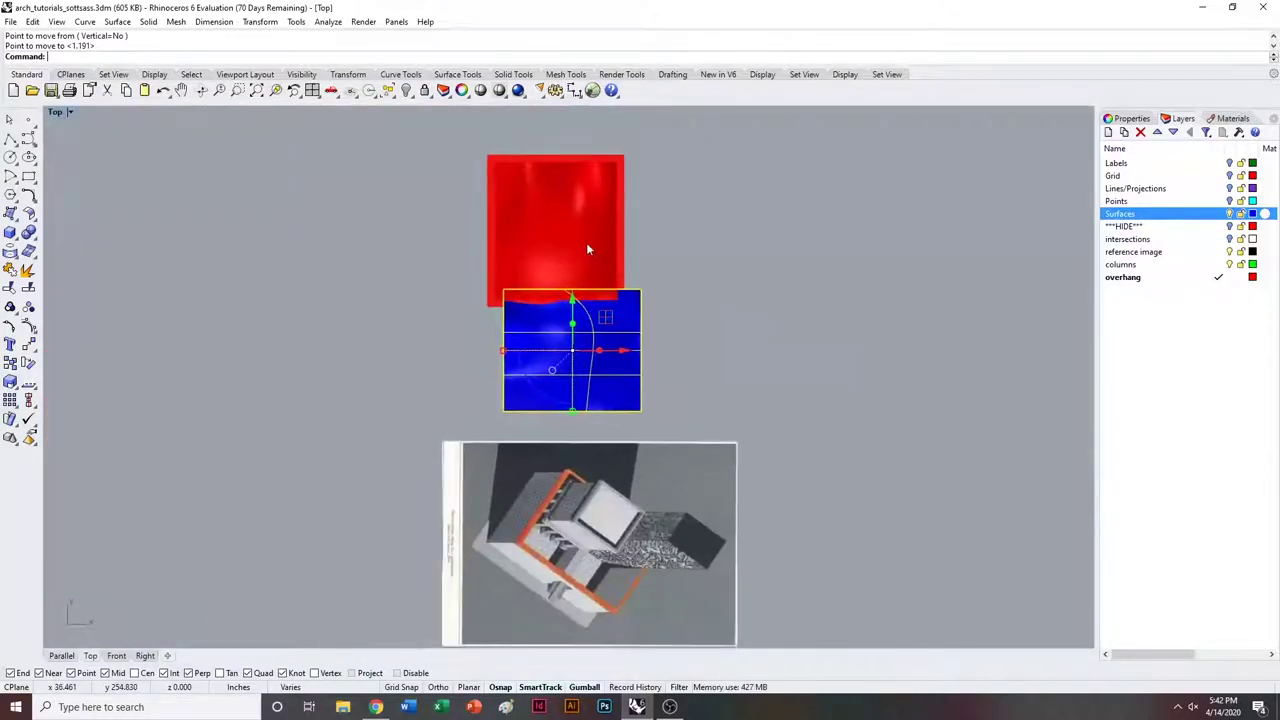
pyautogui.click(354, 674)
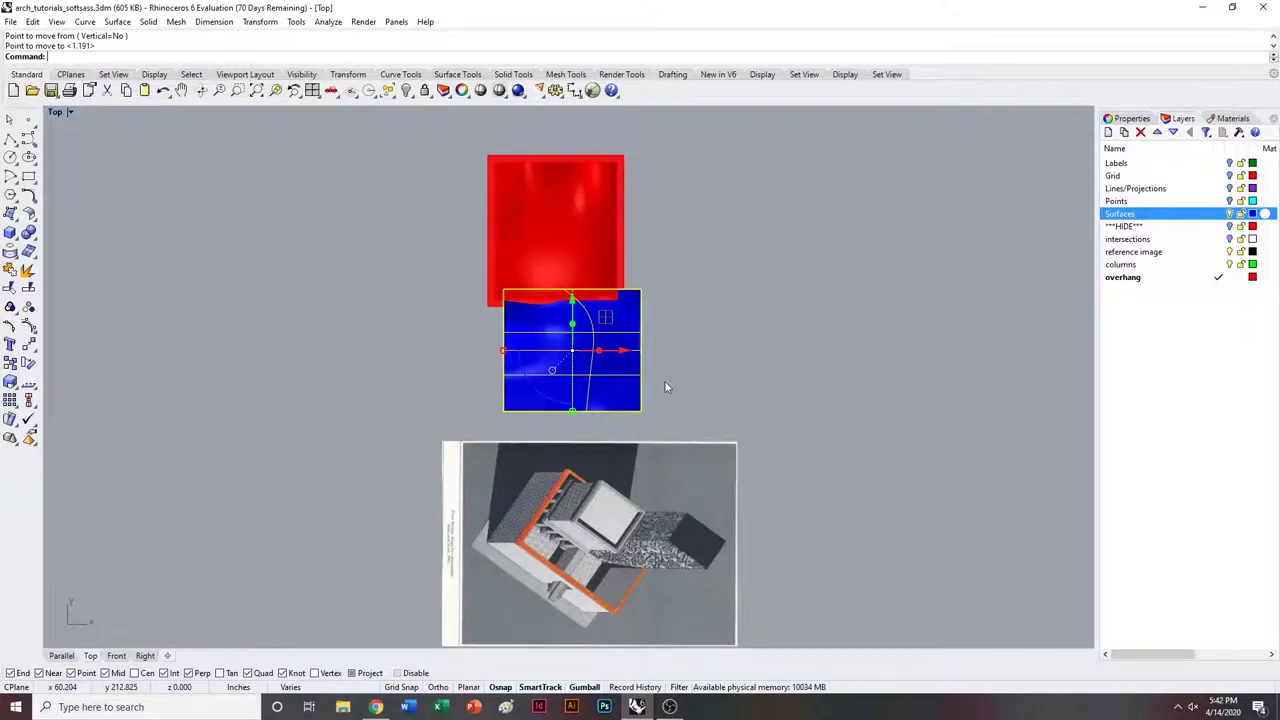
pyautogui.moveTo(684, 363); pyautogui.dragTo(677, 375, button='right')
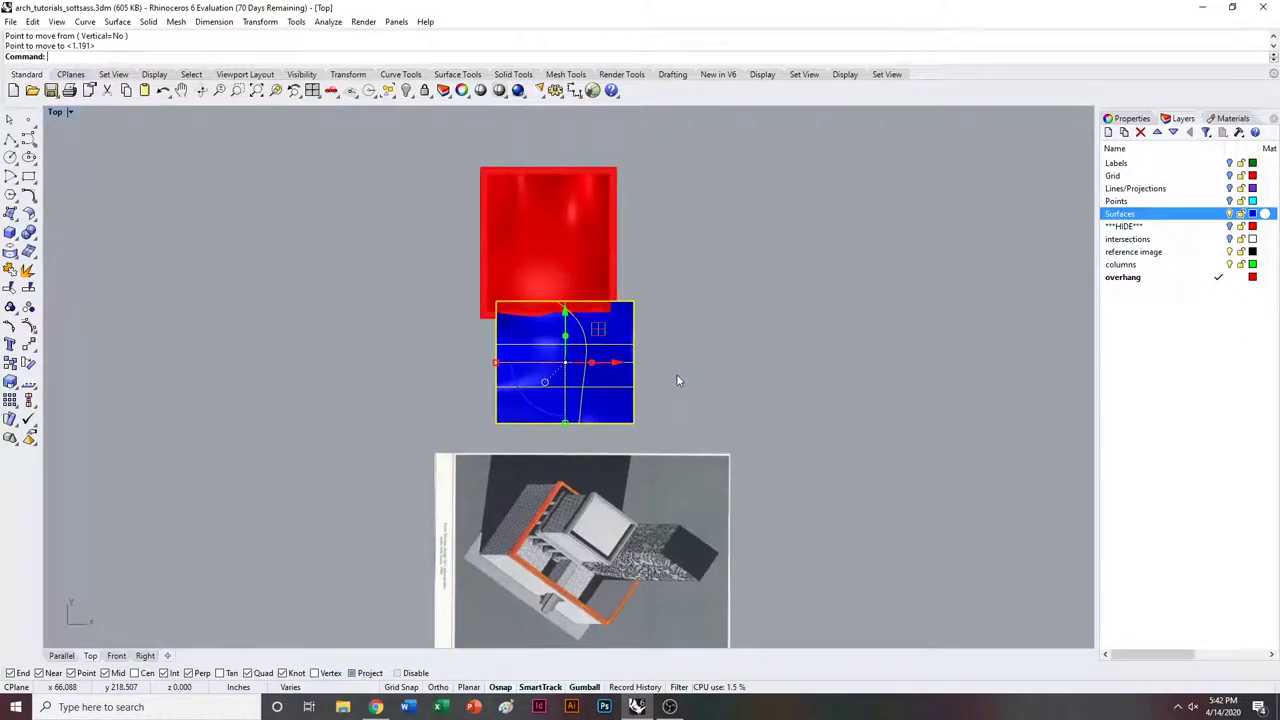
pyautogui.write('ove')
pyautogui.press('Return')
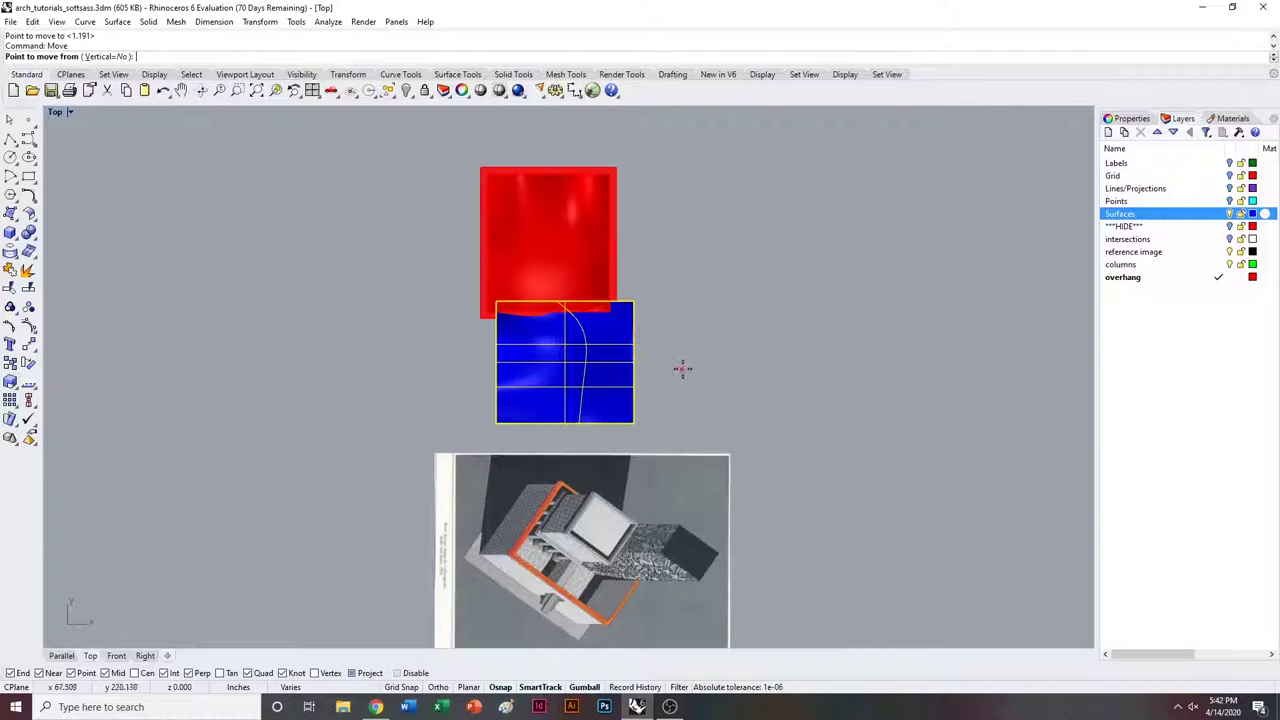
pyautogui.scroll(5, 641, 323)
pyautogui.click(655, 226)
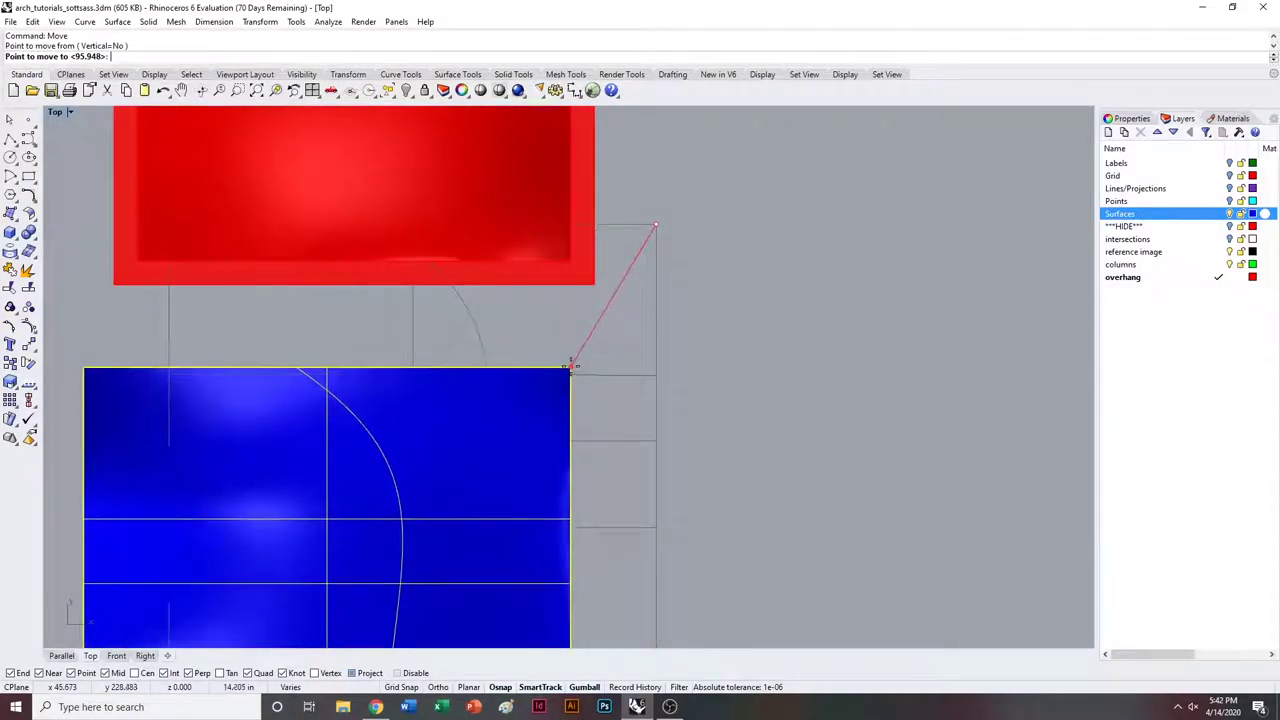
pyautogui.click(596, 287)
# Turn off projected object snaps and examine how the two blocks meet in the maximized Parallel view.
pyautogui.hotkey('ctrl', 'm')
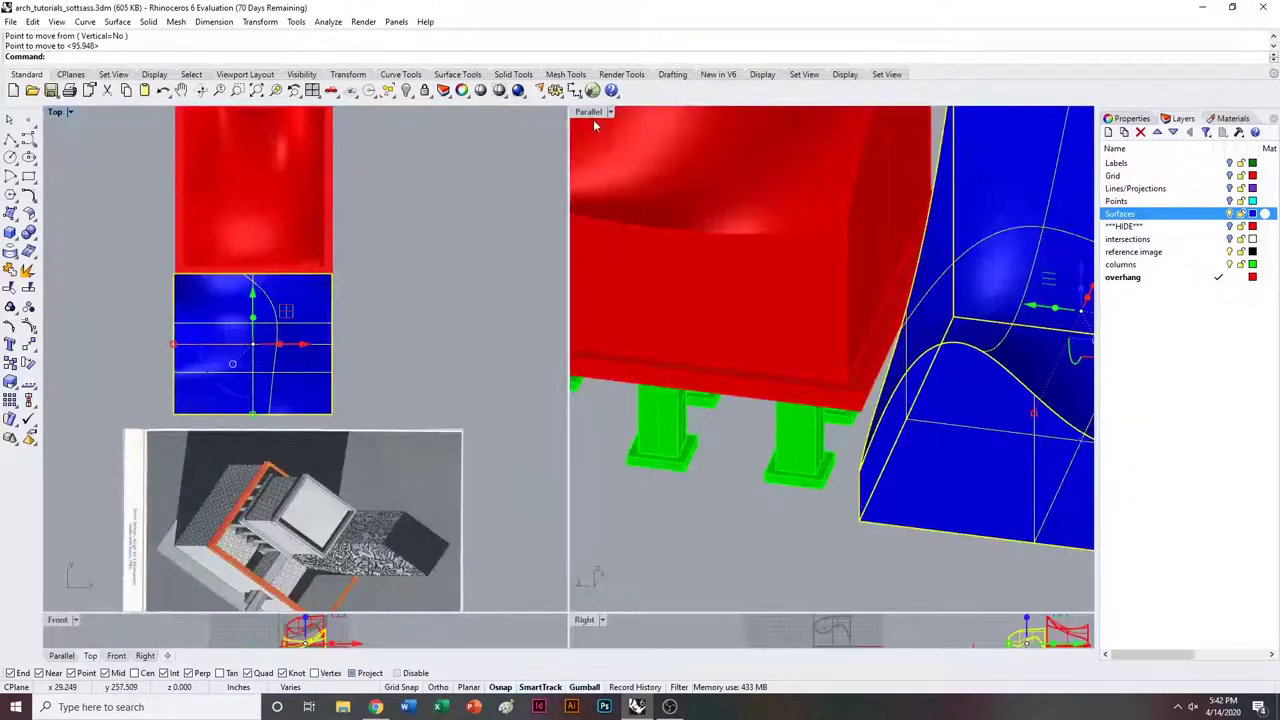
pyautogui.doubleClick(591, 113)
pyautogui.moveTo(697, 425); pyautogui.dragTo(751, 327, button='right')
pyautogui.moveTo(622, 287); pyautogui.dragTo(634, 486, button='right')
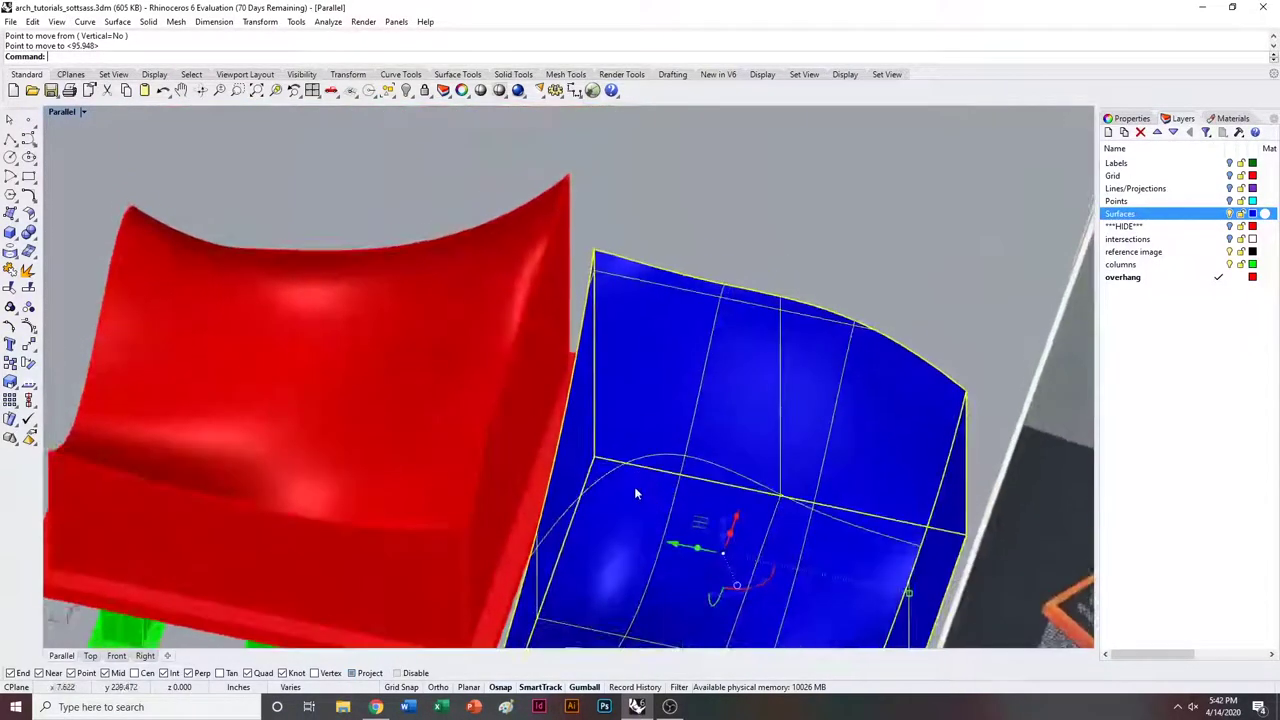
pyautogui.moveTo(688, 385); pyautogui.dragTo(771, 349, button='right')
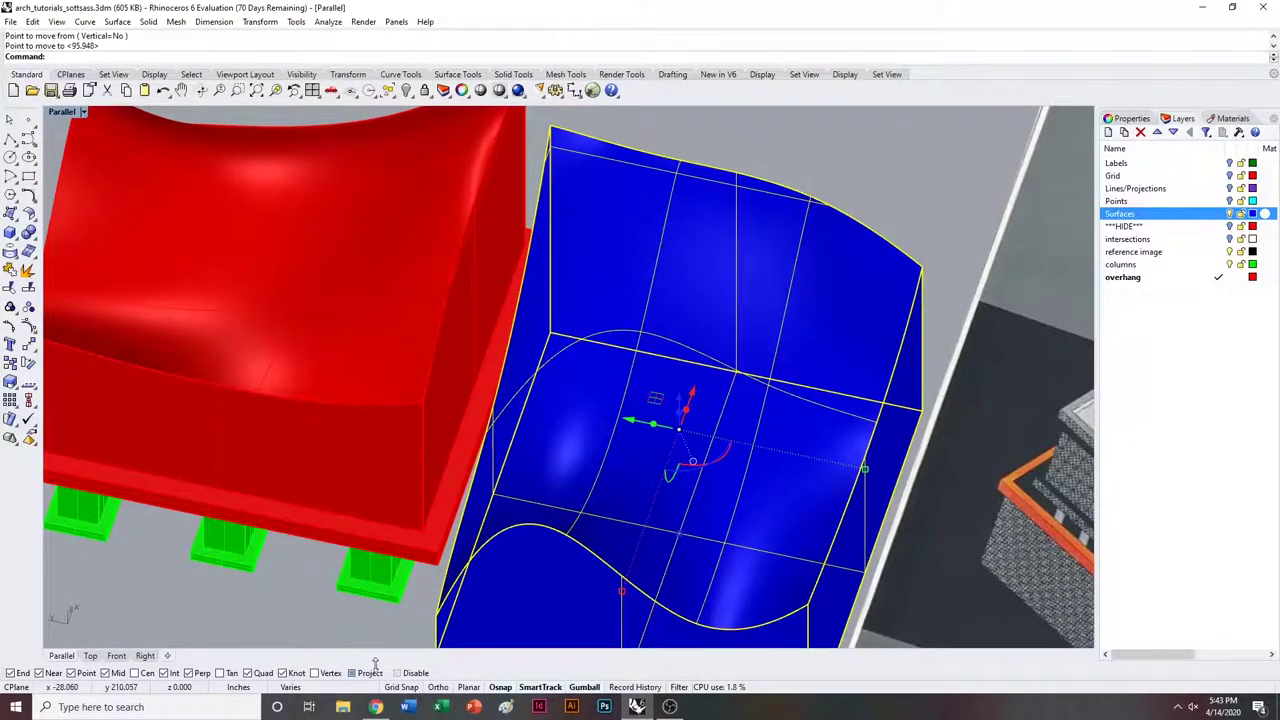
pyautogui.moveTo(660, 420); pyautogui.dragTo(790, 294, button='right')
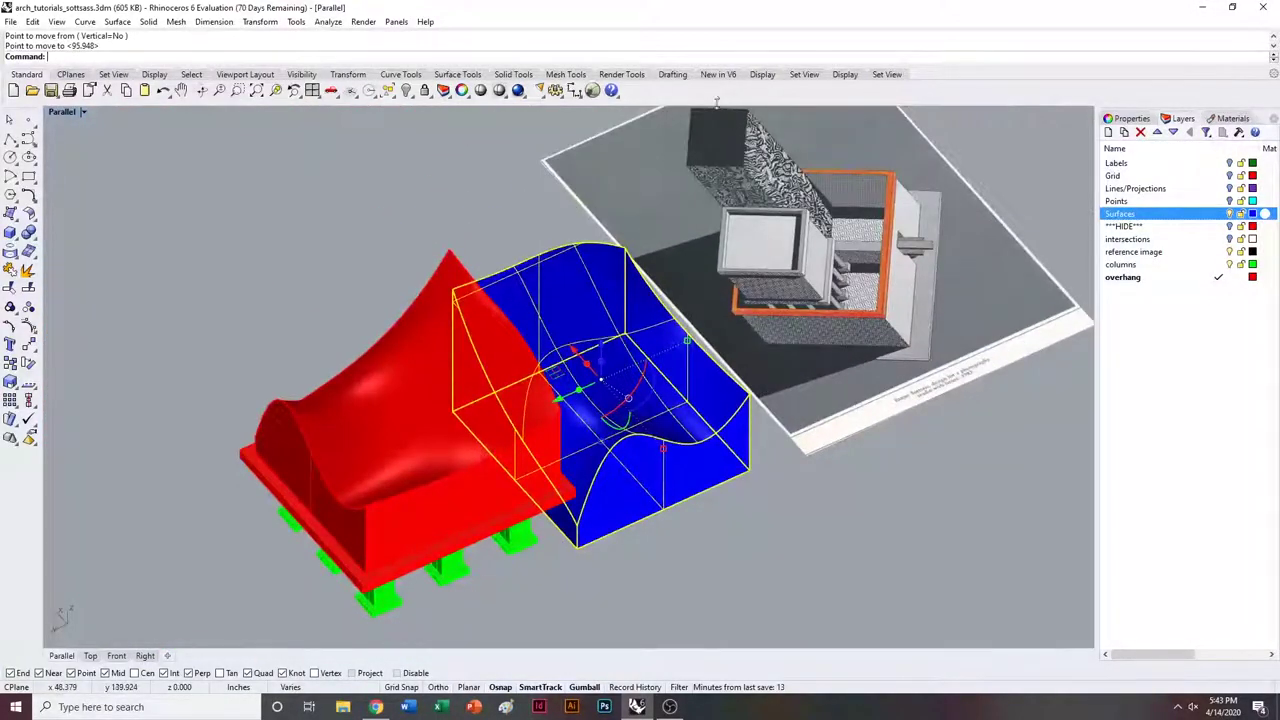
pyautogui.moveTo(758, 157); pyautogui.dragTo(705, 249, button='right')
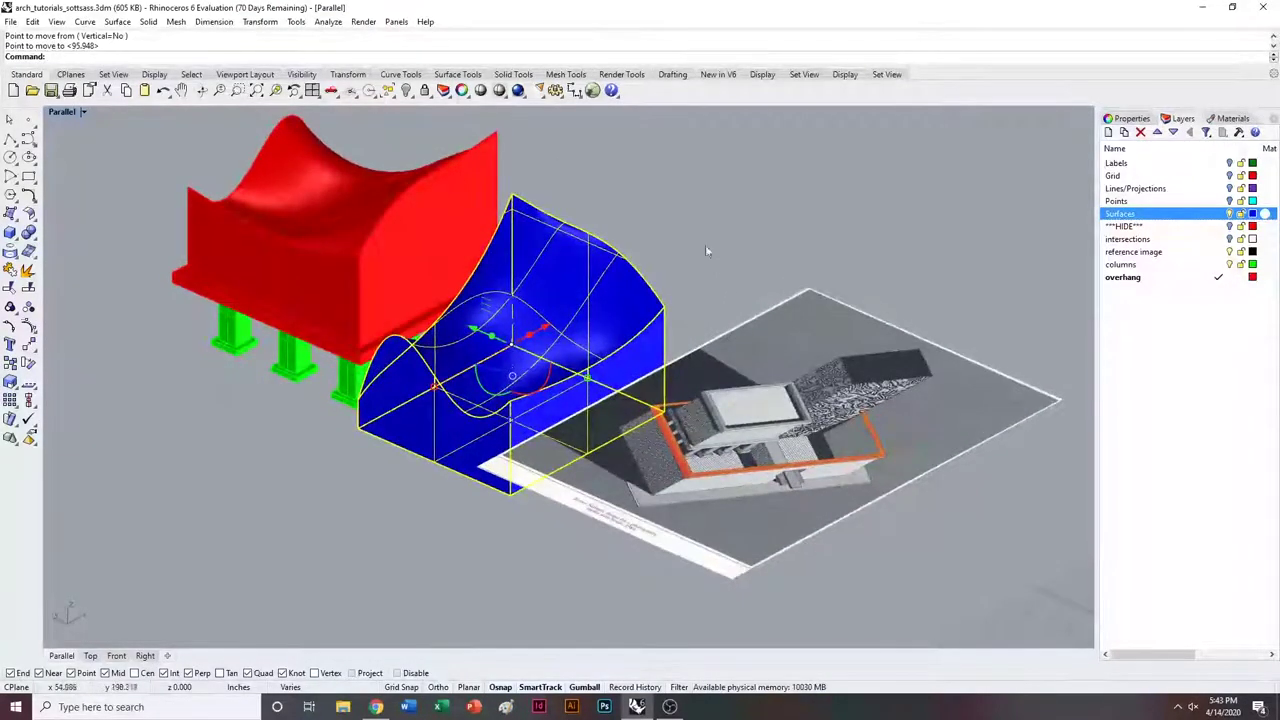
pyautogui.moveTo(675, 359); pyautogui.dragTo(694, 443, button='right')
# Select both blocks with all the columns and move them along the Y axis away from the reference image, clearing the selection.
pyautogui.scroll(-4, 640, 465)
pyautogui.moveTo(352, 244); pyautogui.dragTo(811, 576)
pyautogui.keyDown('shift'); pyautogui.moveTo(534, 430); pyautogui.dragTo(710, 360, button='right'); pyautogui.keyUp('shift')
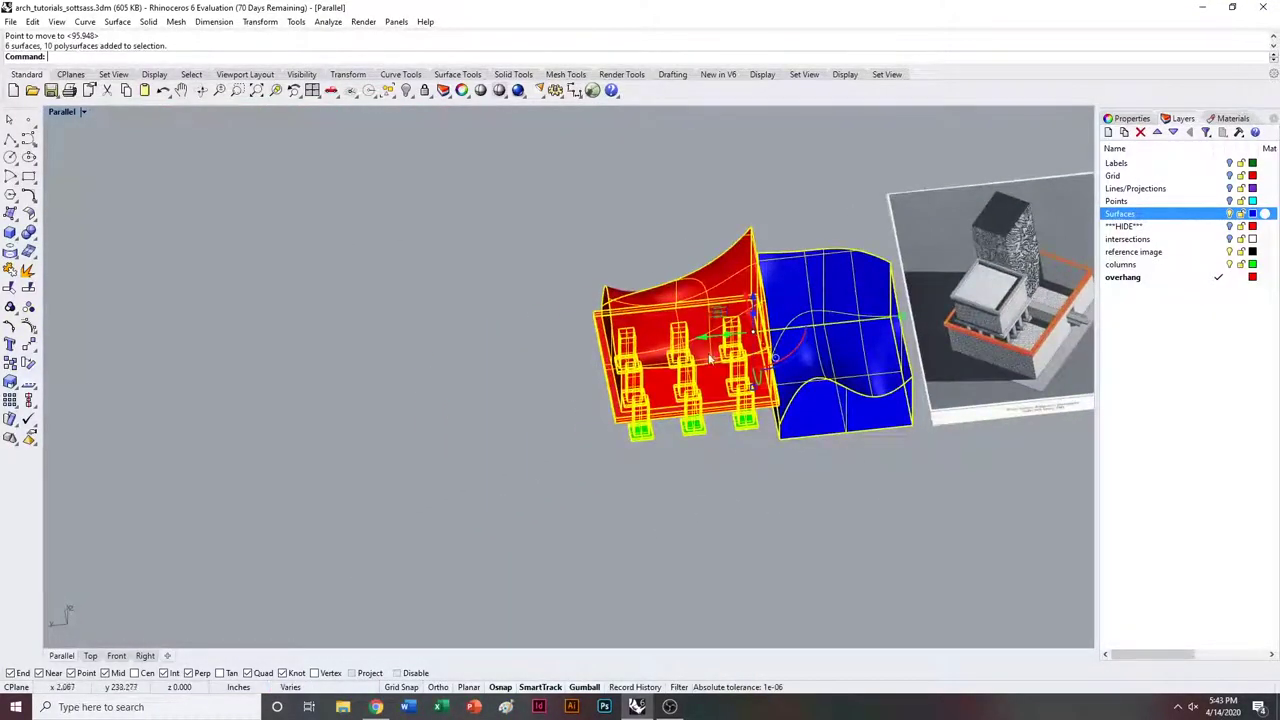
pyautogui.moveTo(696, 339); pyautogui.dragTo(336, 378)
pyautogui.click(612, 432)
# Select all six surfaces of the blue terrain block.
pyautogui.moveTo(612, 432); pyautogui.dragTo(547, 335, button='right')
pyautogui.click(500, 414)
pyautogui.scroll(4, 463, 358)
pyautogui.moveTo(462, 378); pyautogui.dragTo(493, 316, button='right')
pyautogui.press('Escape')
pyautogui.moveTo(577, 404); pyautogui.dragTo(355, 298)
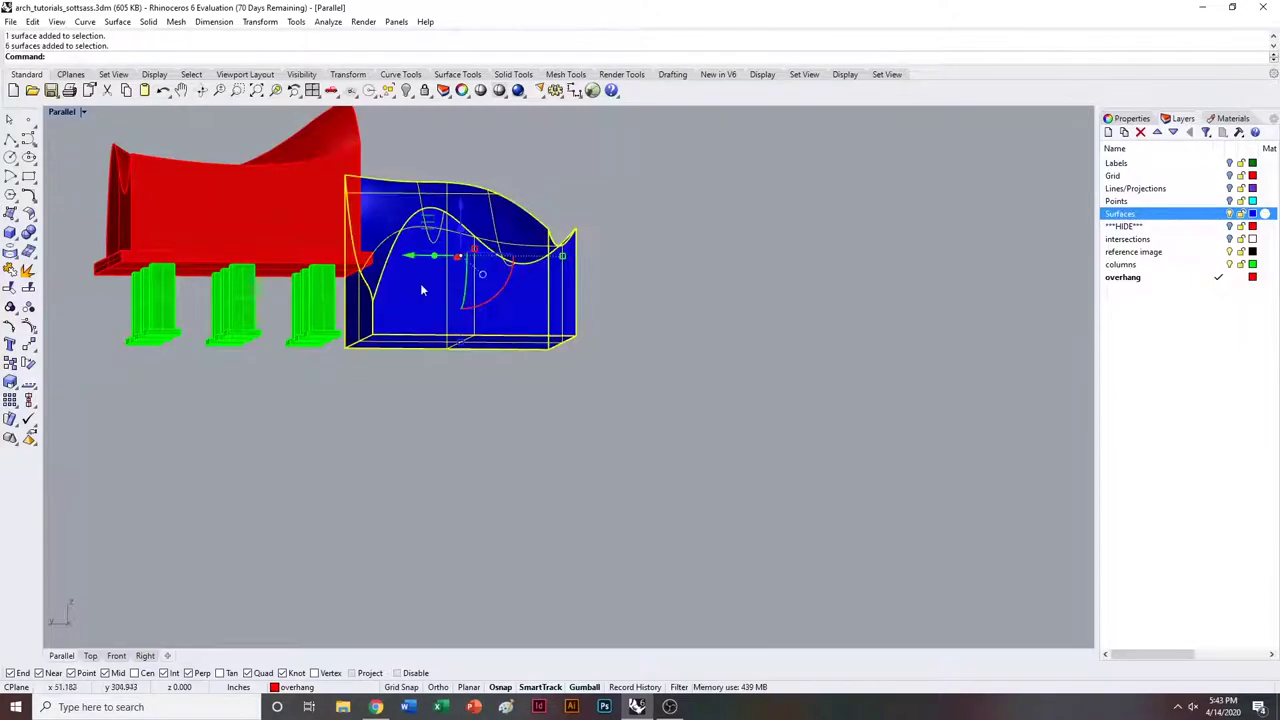
pyautogui.moveTo(690, 229); pyautogui.dragTo(647, 381, button='right')
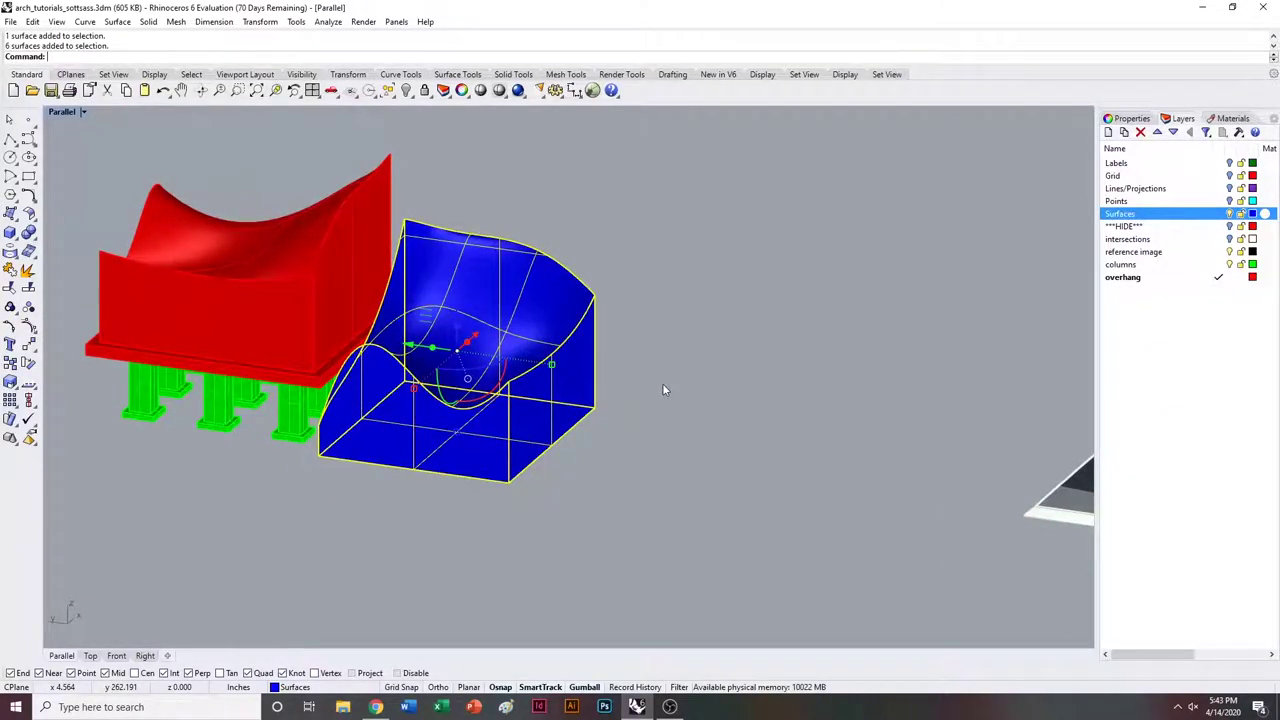
pyautogui.press('Return')
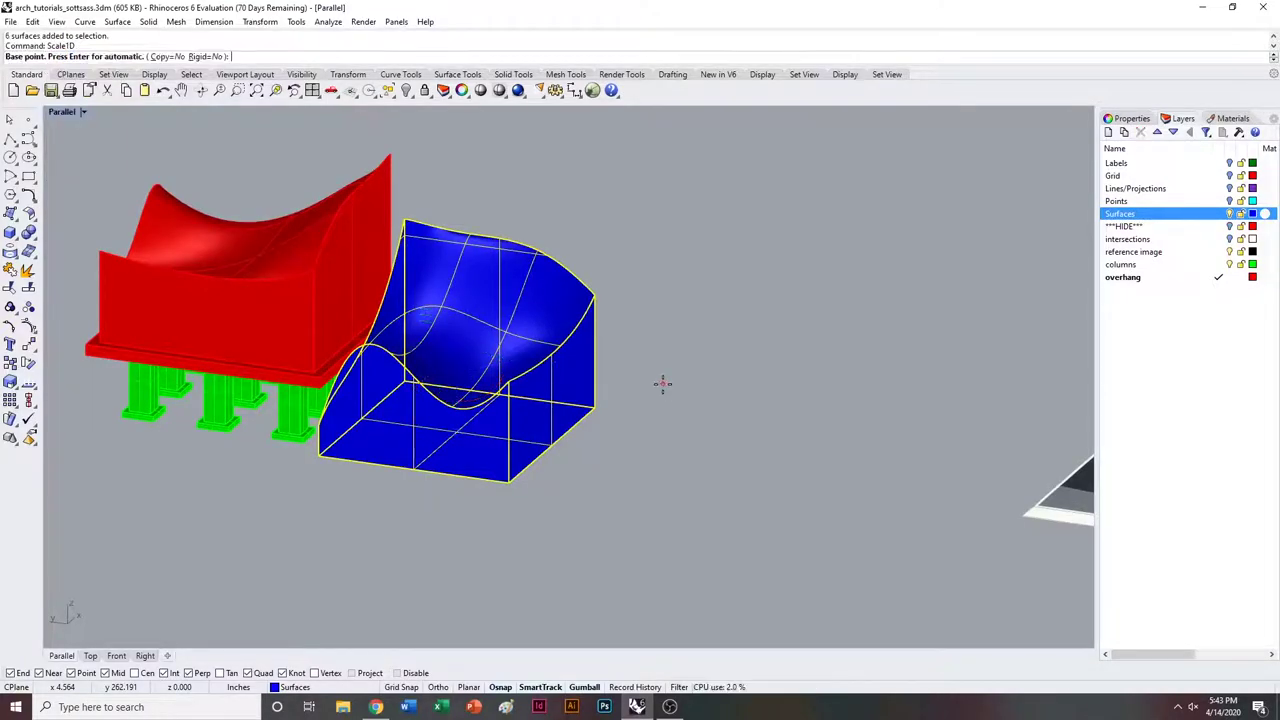
pyautogui.moveTo(663, 384); pyautogui.dragTo(605, 410, button='right')
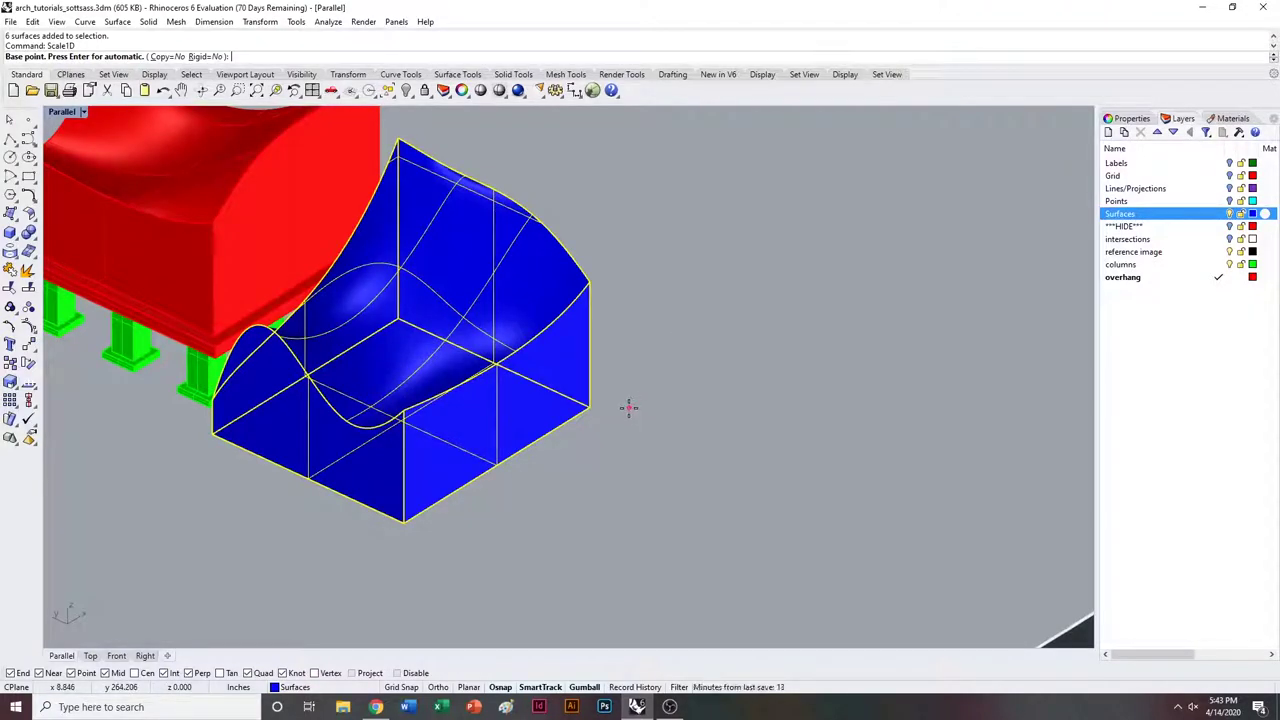
pyautogui.click(595, 409)
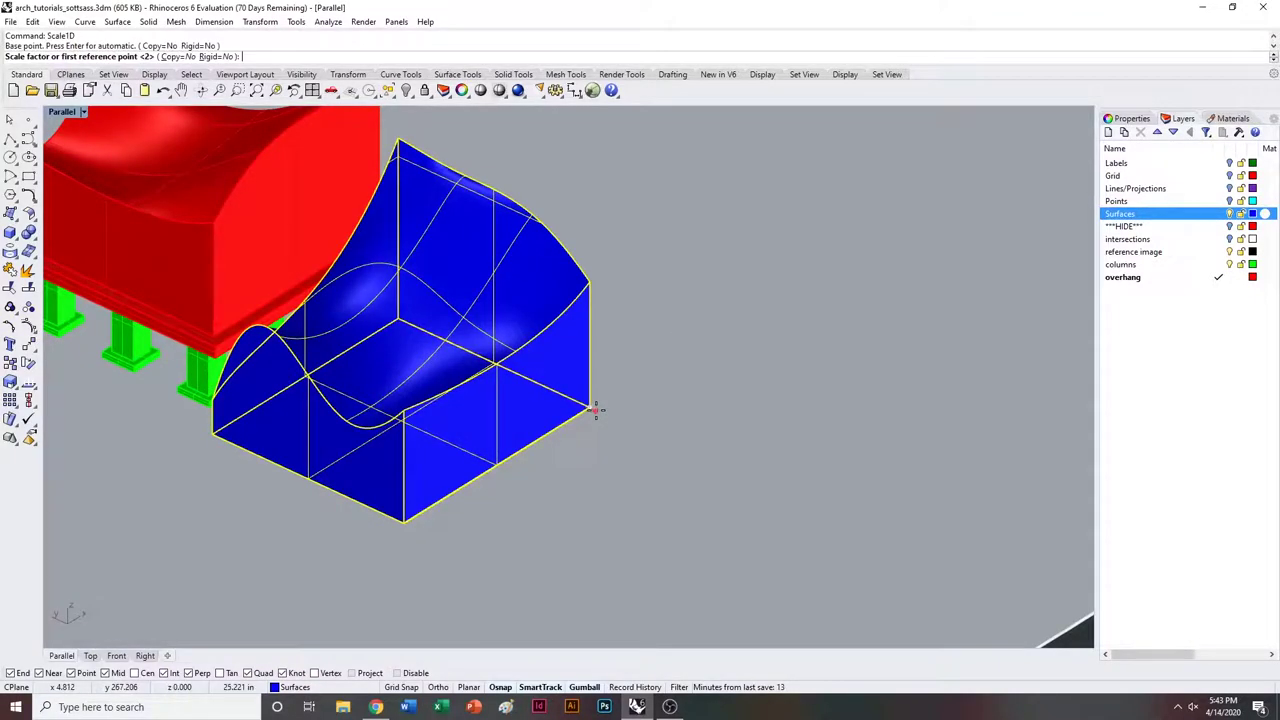
pyautogui.click(594, 283)
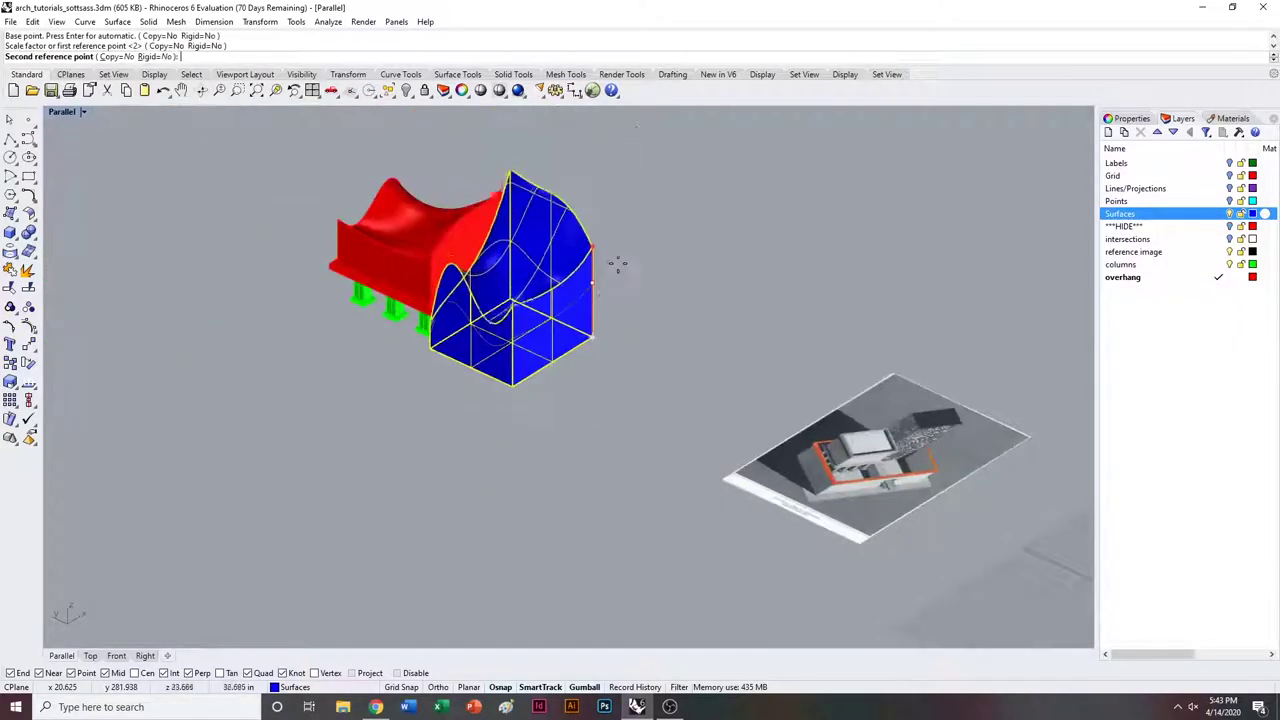
pyautogui.press('Escape')
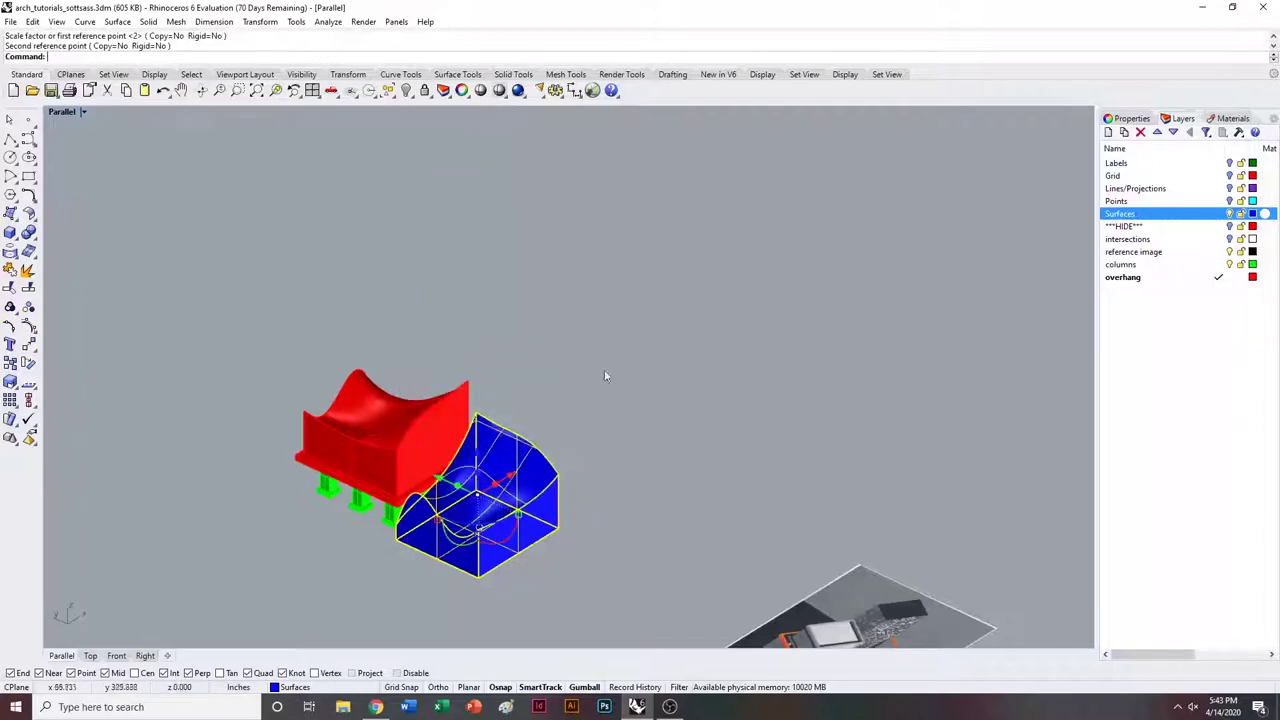
# Double the blue block's height with Scale1D from its bottom corner, using the vertical corner edge's midpoint and top end as reference points.
pyautogui.scroll(2, 526, 516)
pyautogui.keyDown('shift'); pyautogui.moveTo(545, 543); pyautogui.dragTo(665, 437, button='right'); pyautogui.keyUp('shift')
pyautogui.scroll(4, 636, 465)
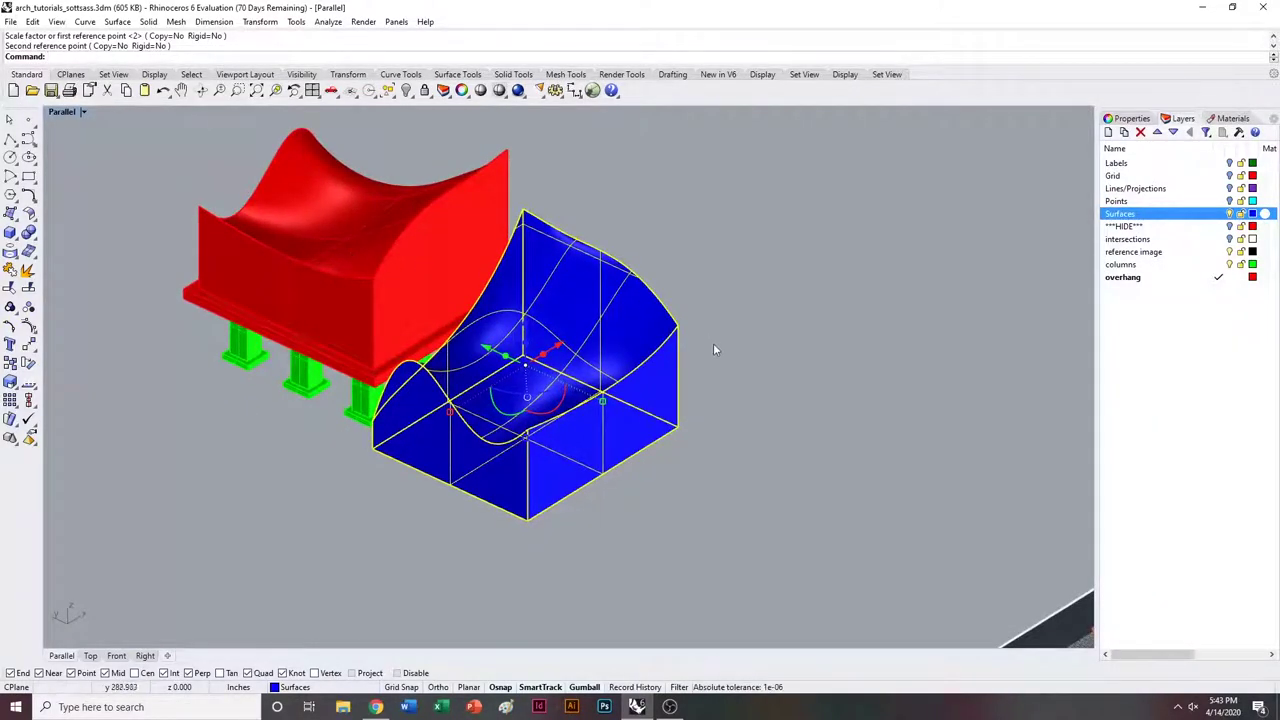
pyautogui.moveTo(678, 433); pyautogui.dragTo(698, 433, button='right')
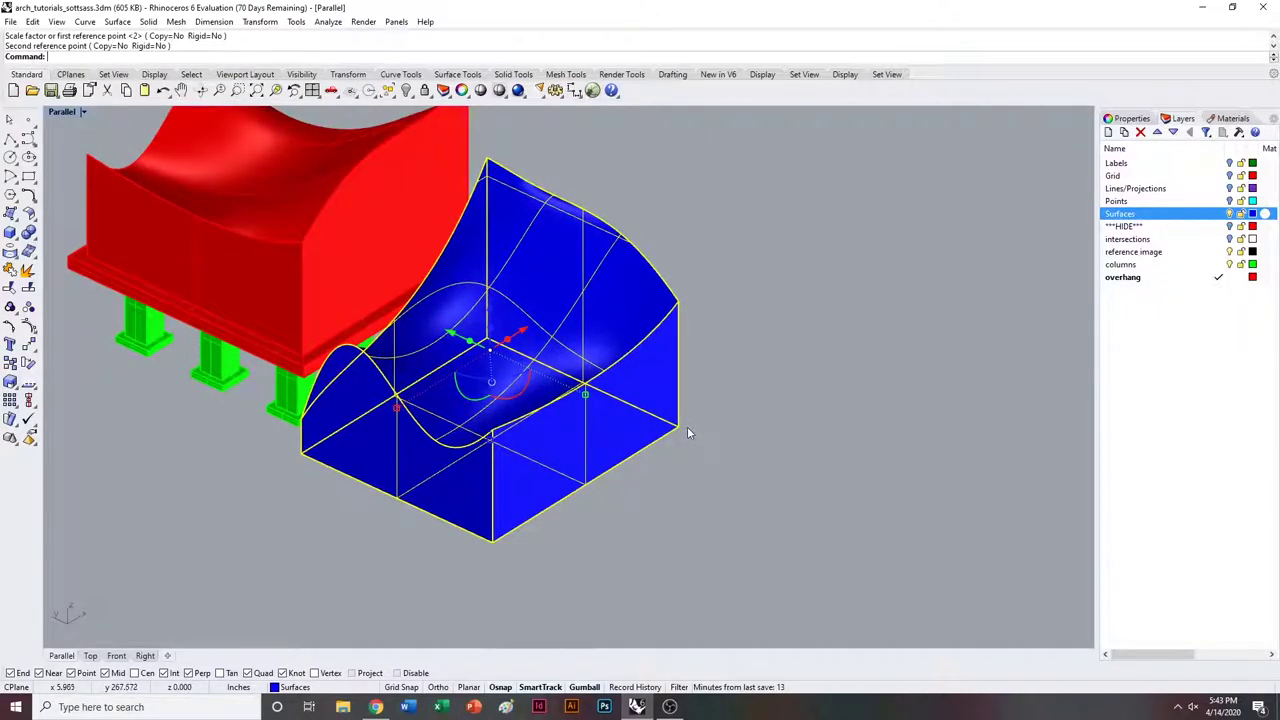
pyautogui.scroll(2, 687, 432)
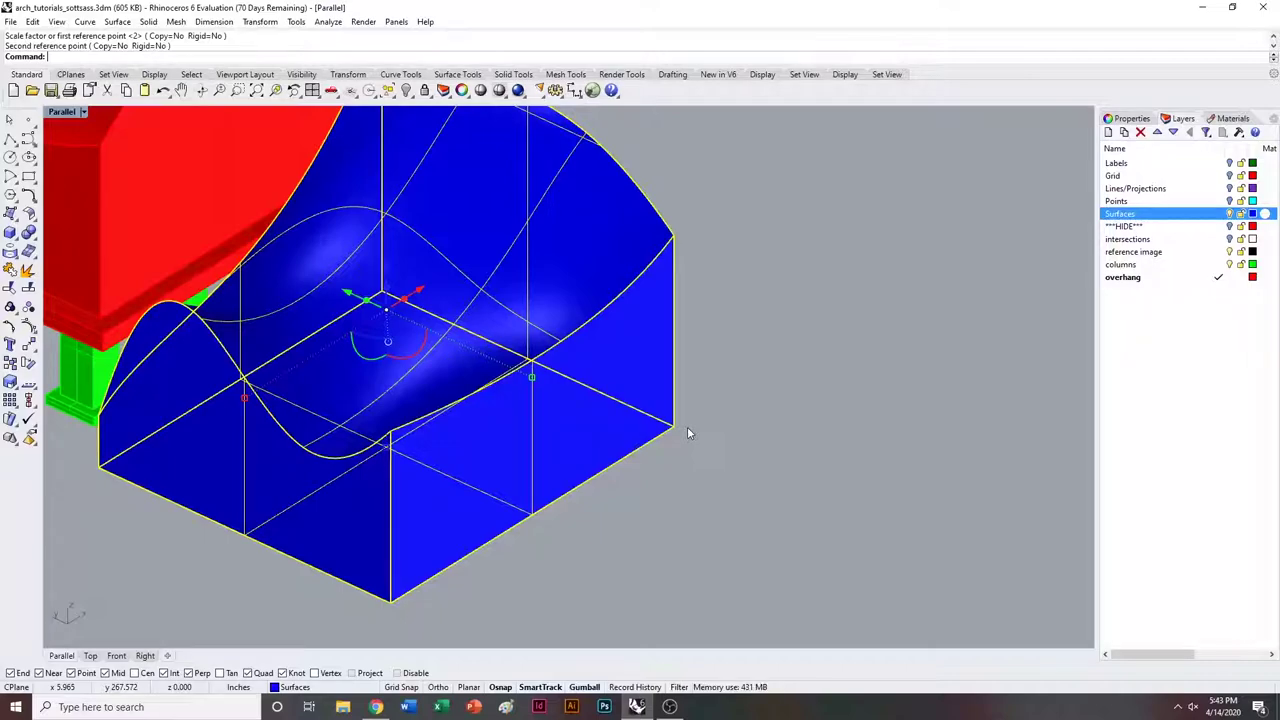
pyautogui.press('Return')
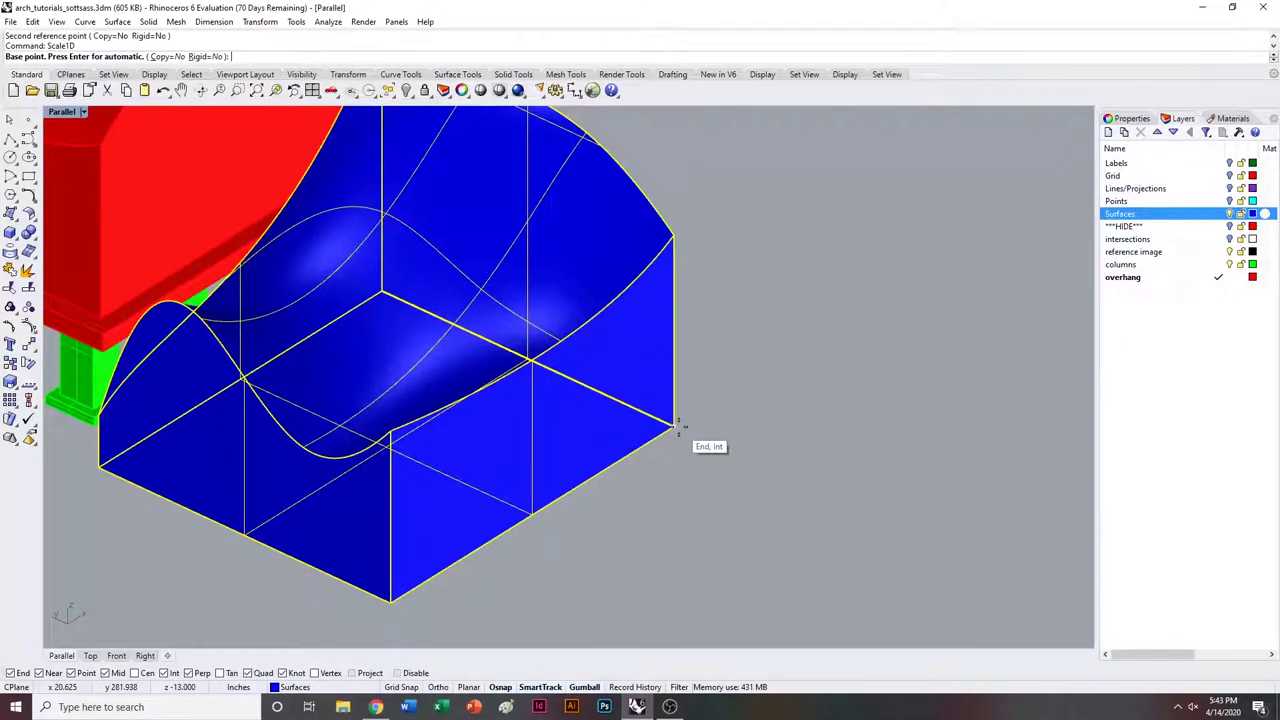
pyautogui.click(675, 427)
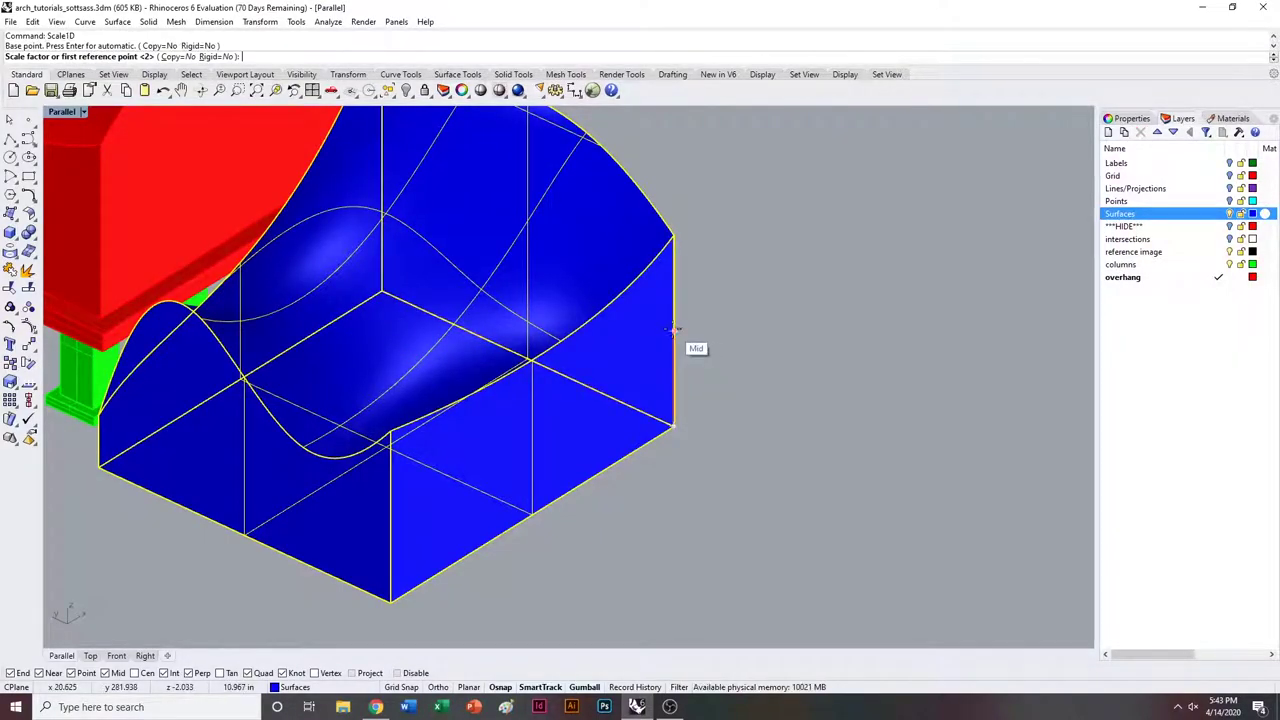
pyautogui.click(673, 331)
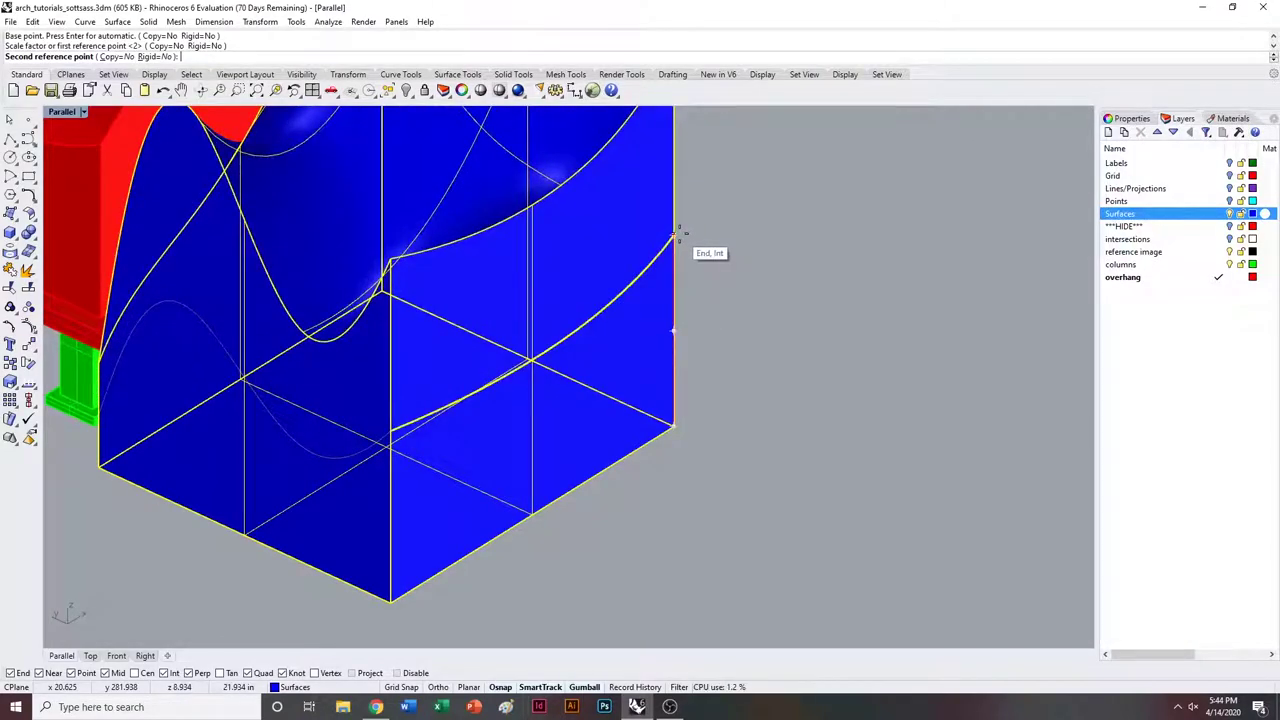
pyautogui.click(679, 237)
# Maximize the Right view and frame the selected blue block together with the red block and columns.
pyautogui.scroll(-5, 679, 237)
pyautogui.moveTo(686, 274); pyautogui.dragTo(628, 404, button='right')
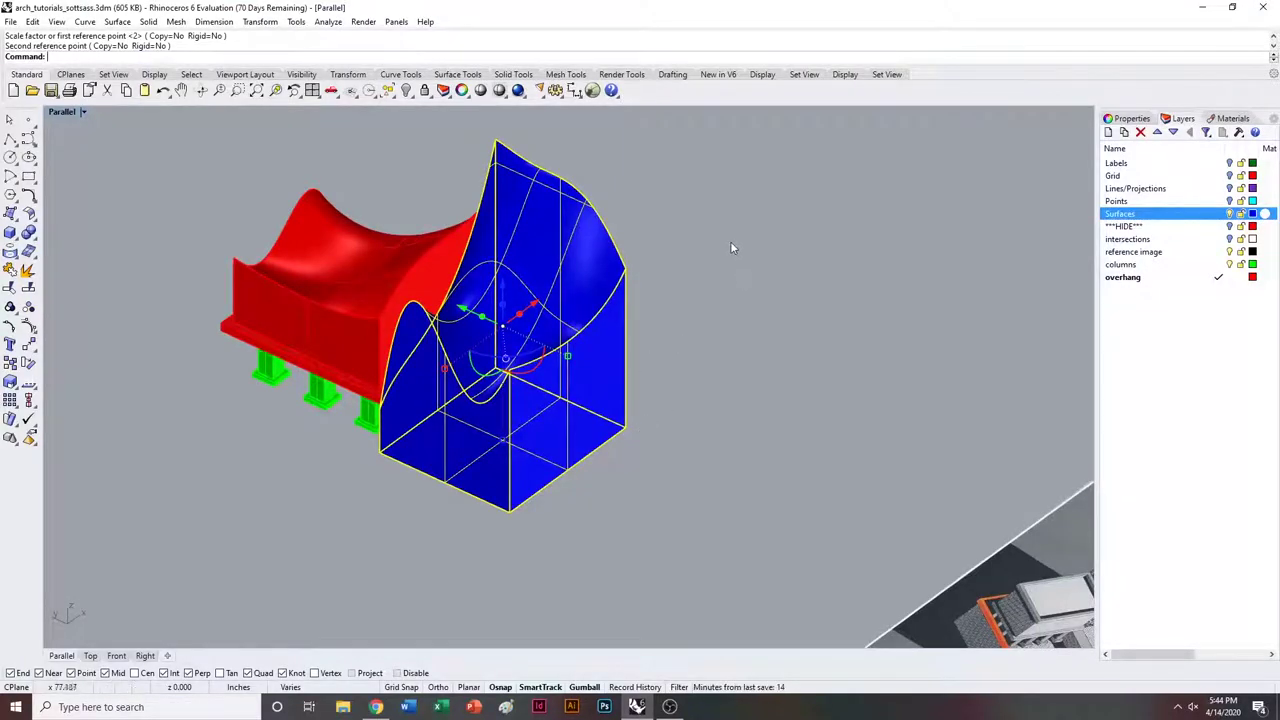
pyautogui.keyDown('shift'); pyautogui.moveTo(594, 331); pyautogui.dragTo(714, 328, button='right'); pyautogui.keyUp('shift')
pyautogui.moveTo(1090, 312); pyautogui.dragTo(624, 352, button='right')
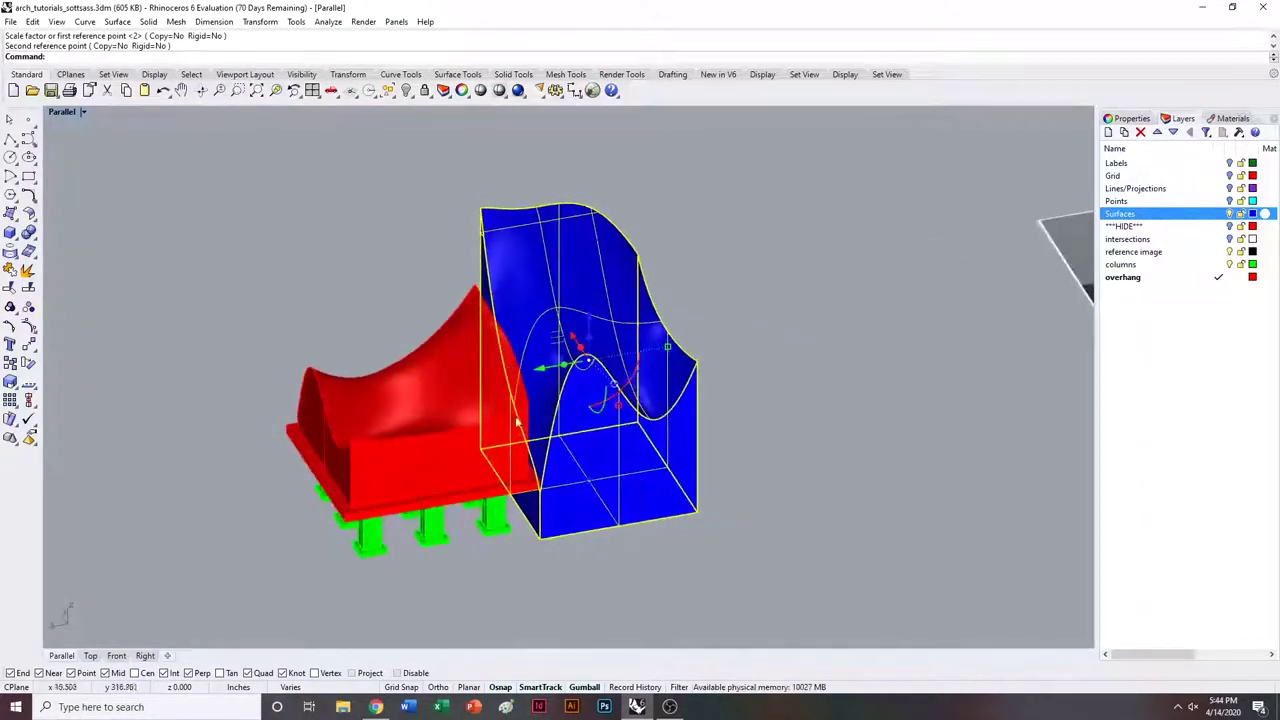
pyautogui.doubleClick(80, 112)
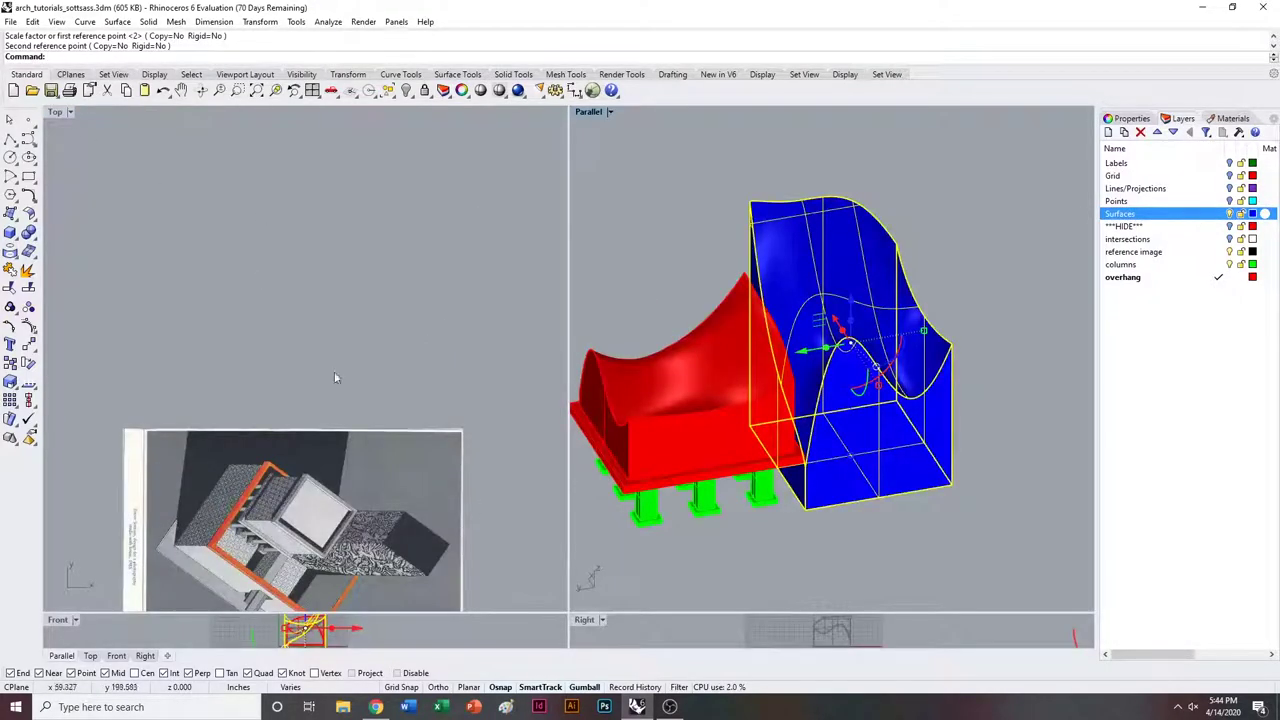
pyautogui.doubleClick(584, 620)
pyautogui.click(78, 112)
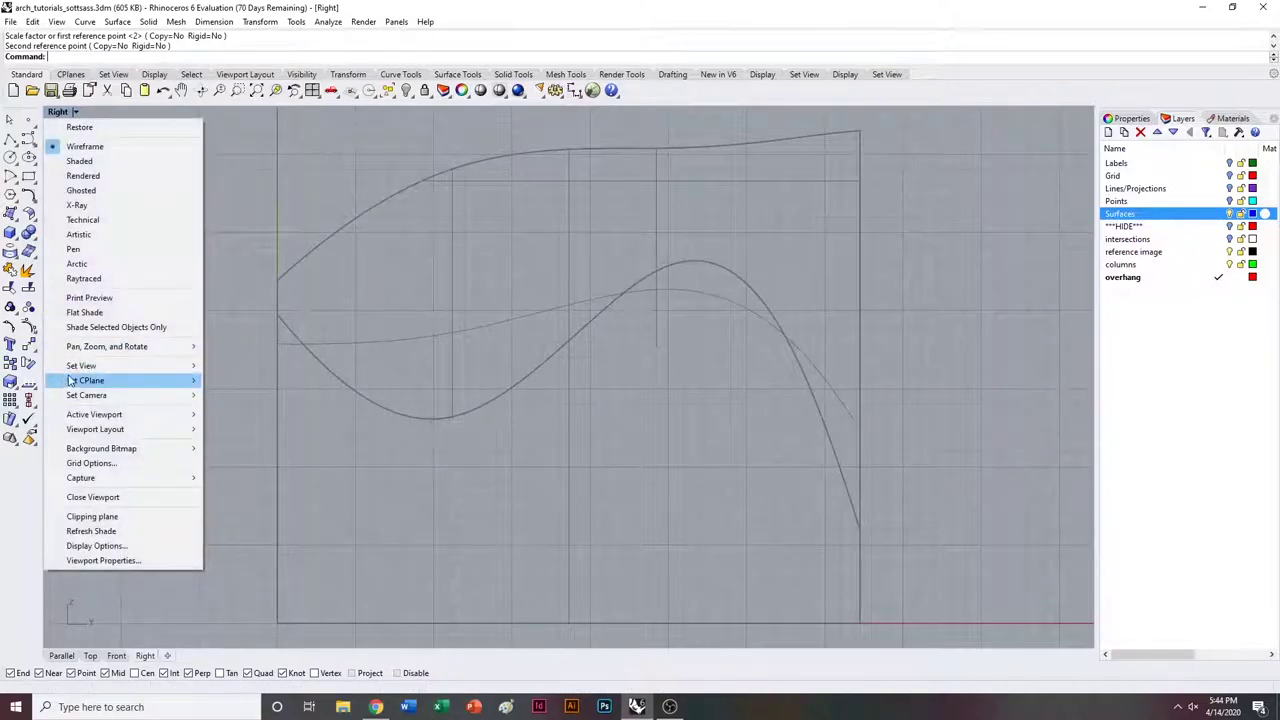
pyautogui.click(583, 6)
pyautogui.click(276, 90)
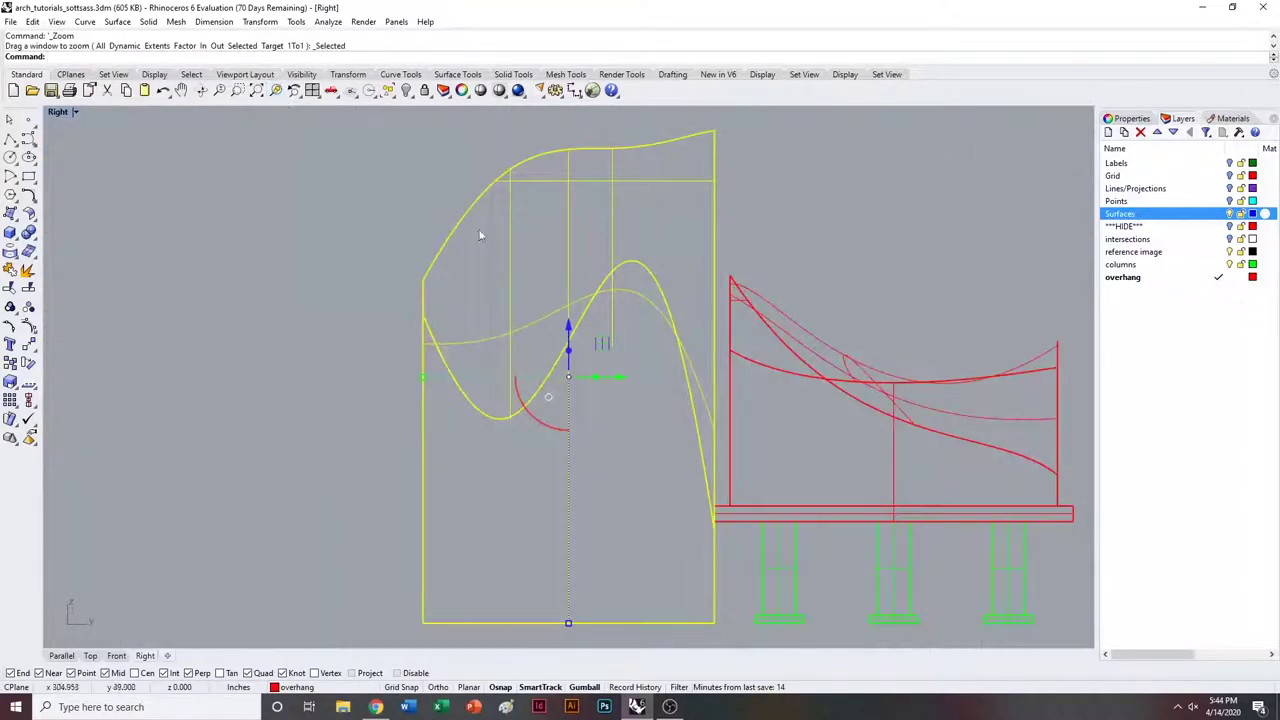
pyautogui.moveTo(689, 349); pyautogui.dragTo(553, 392, button='right')
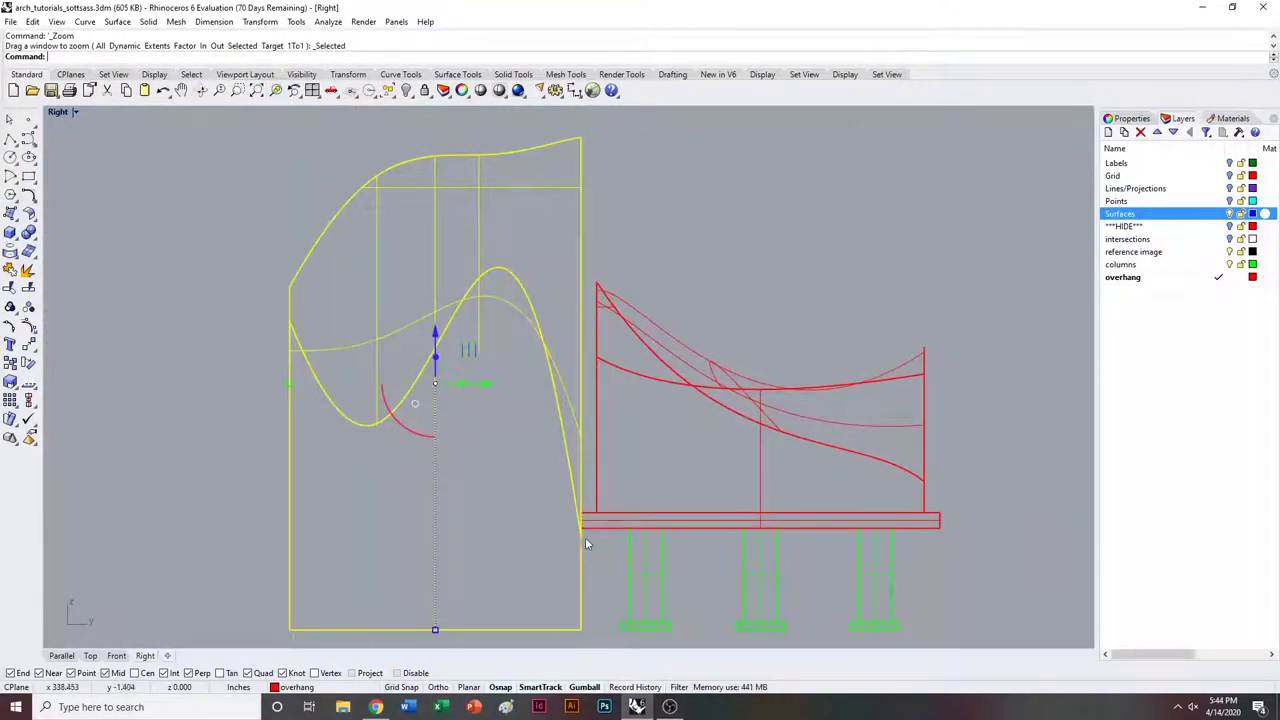
pyautogui.scroll(5, 586, 542)
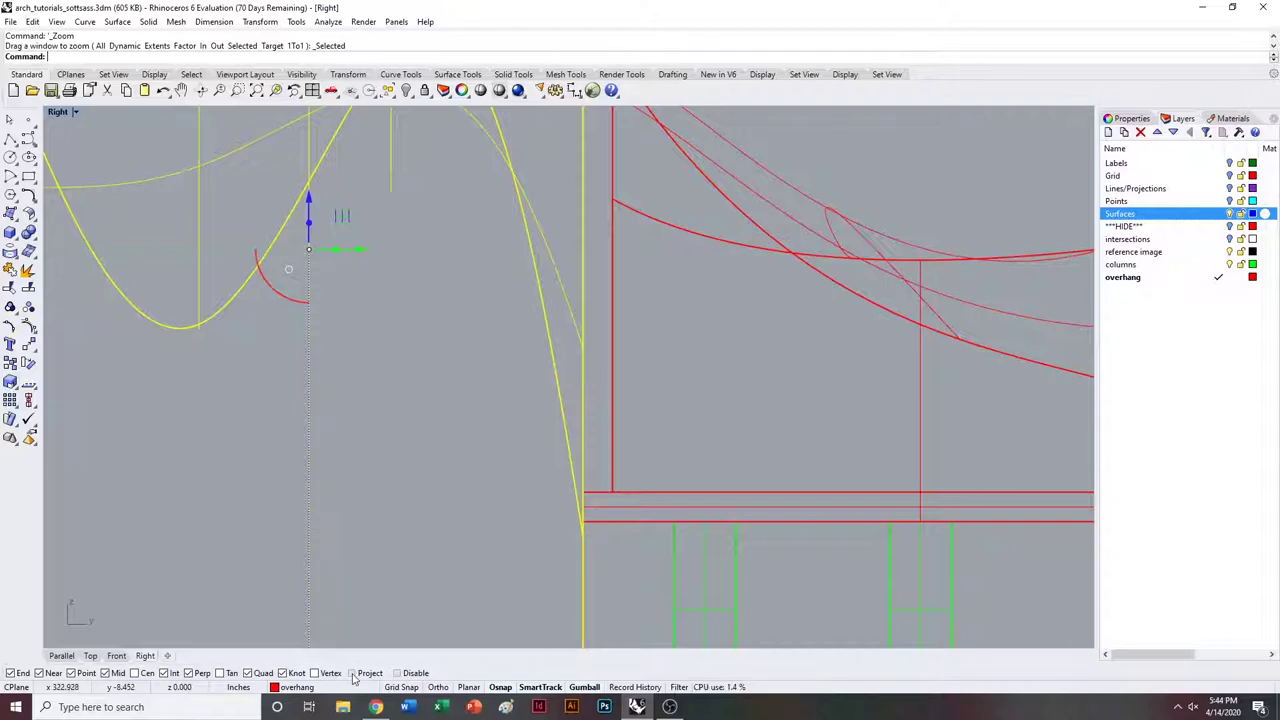
# Move the selected blue block vertically from the low end of its curved top edge to the height of the red block's peak.
pyautogui.write('move')
pyautogui.press('Return')
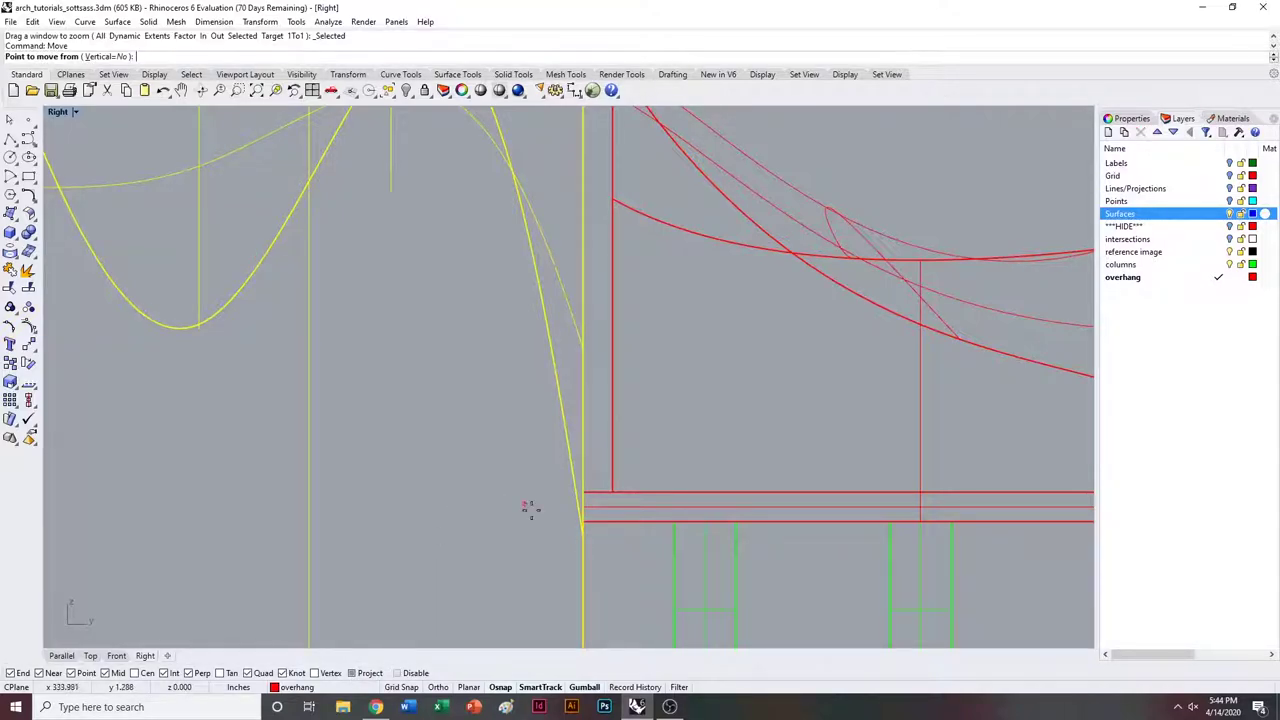
pyautogui.click(583, 548)
pyautogui.scroll(-3, 583, 534)
pyautogui.scroll(3, 578, 271)
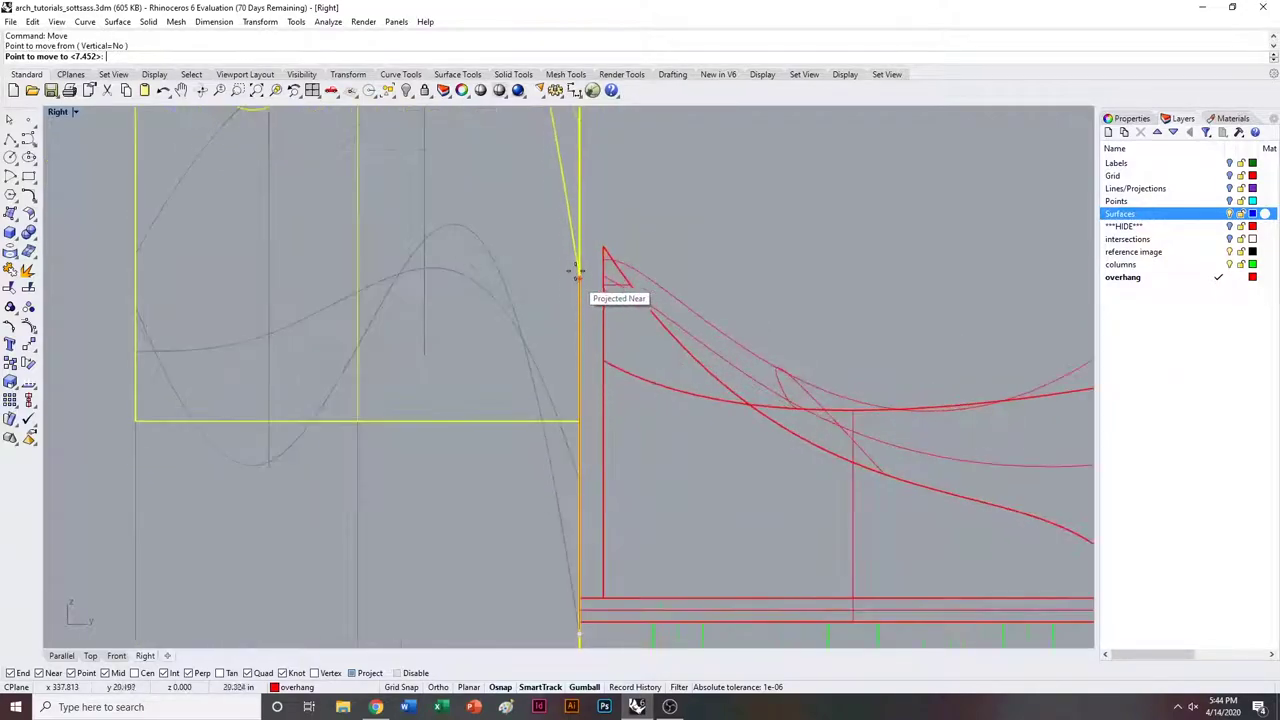
pyautogui.scroll(3, 576, 272)
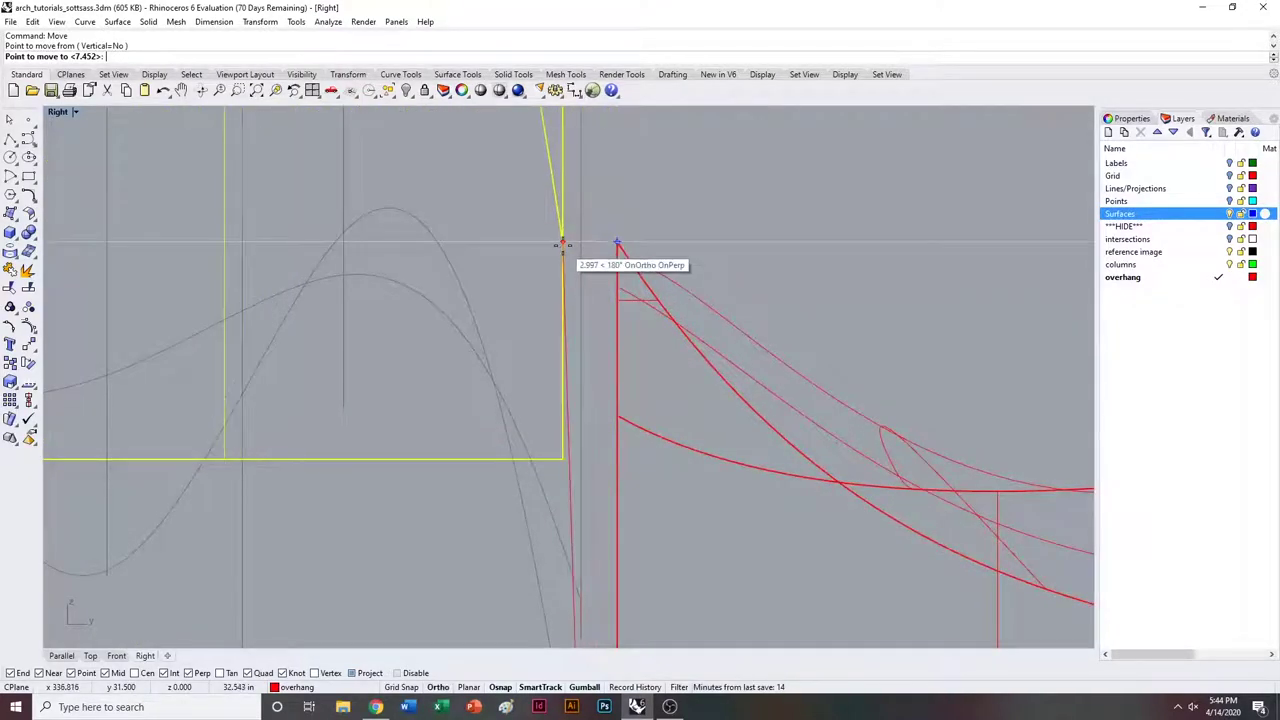
pyautogui.click(580, 245)
pyautogui.scroll(-5, 575, 290)
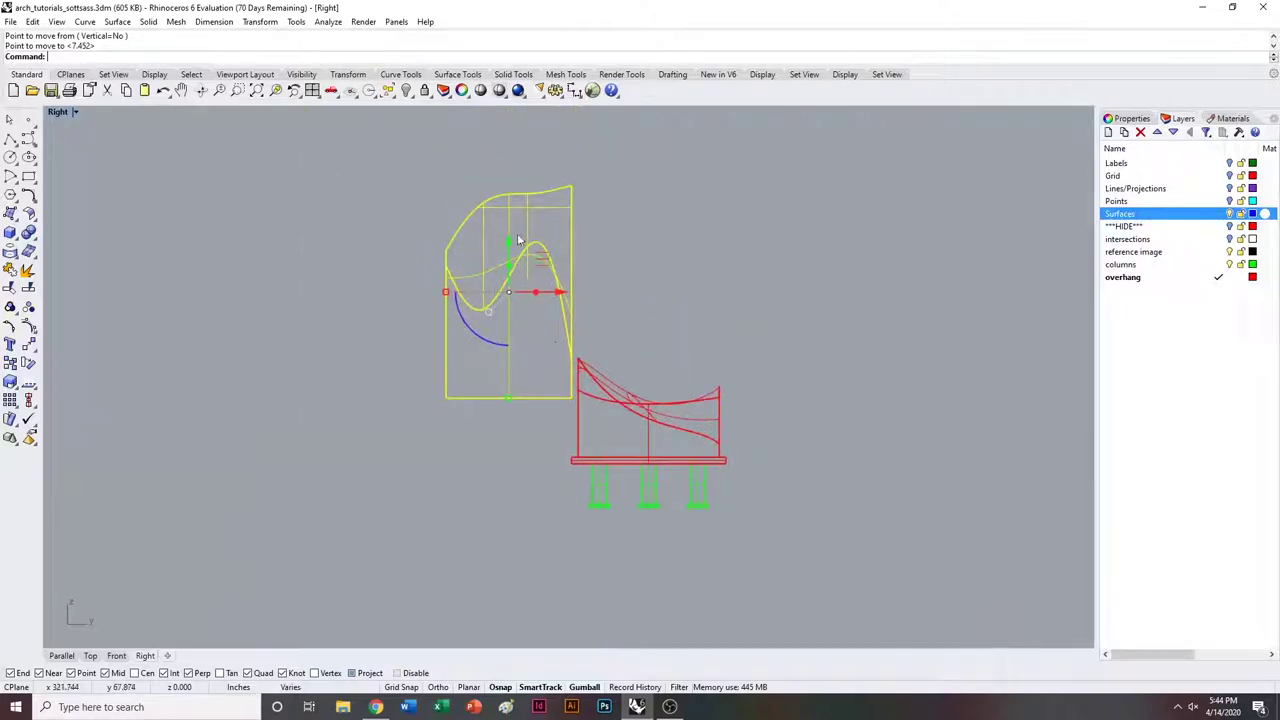
# Raise the blue block slightly along the vertical axis, return to the maximized Parallel view and clear the selection.
pyautogui.click(509, 244)
pyautogui.write('2')
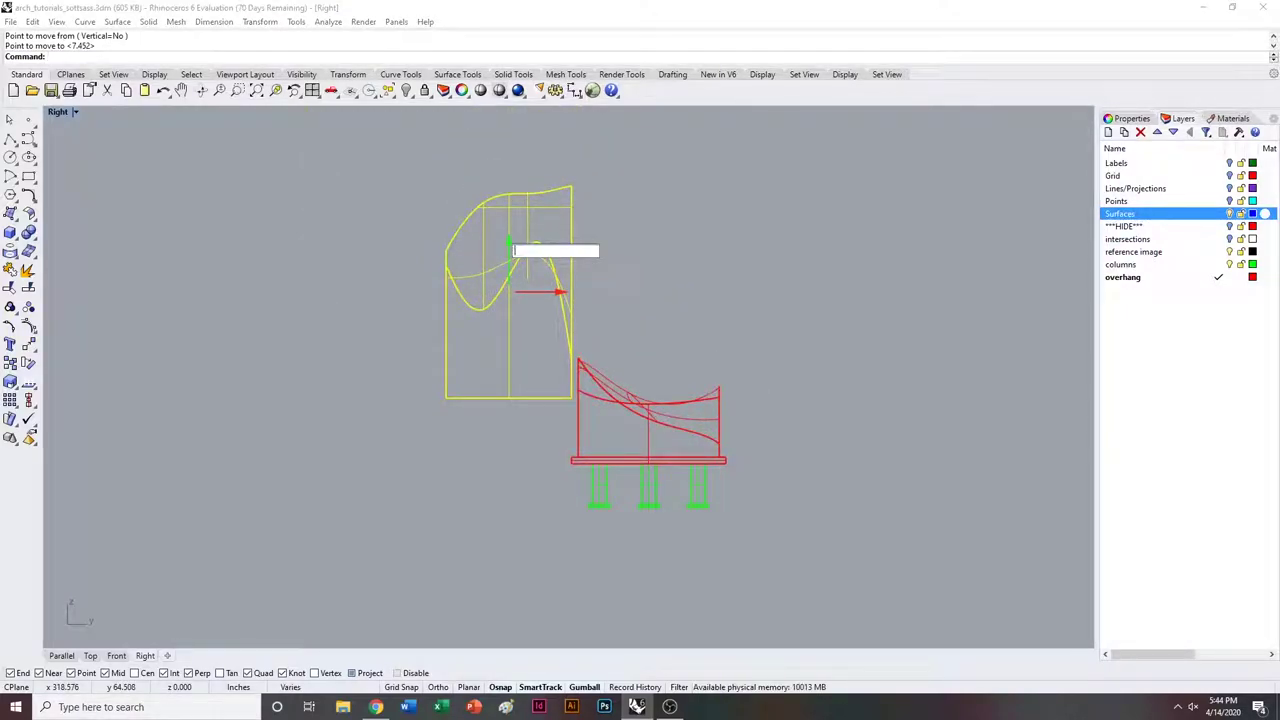
pyautogui.press('Return')
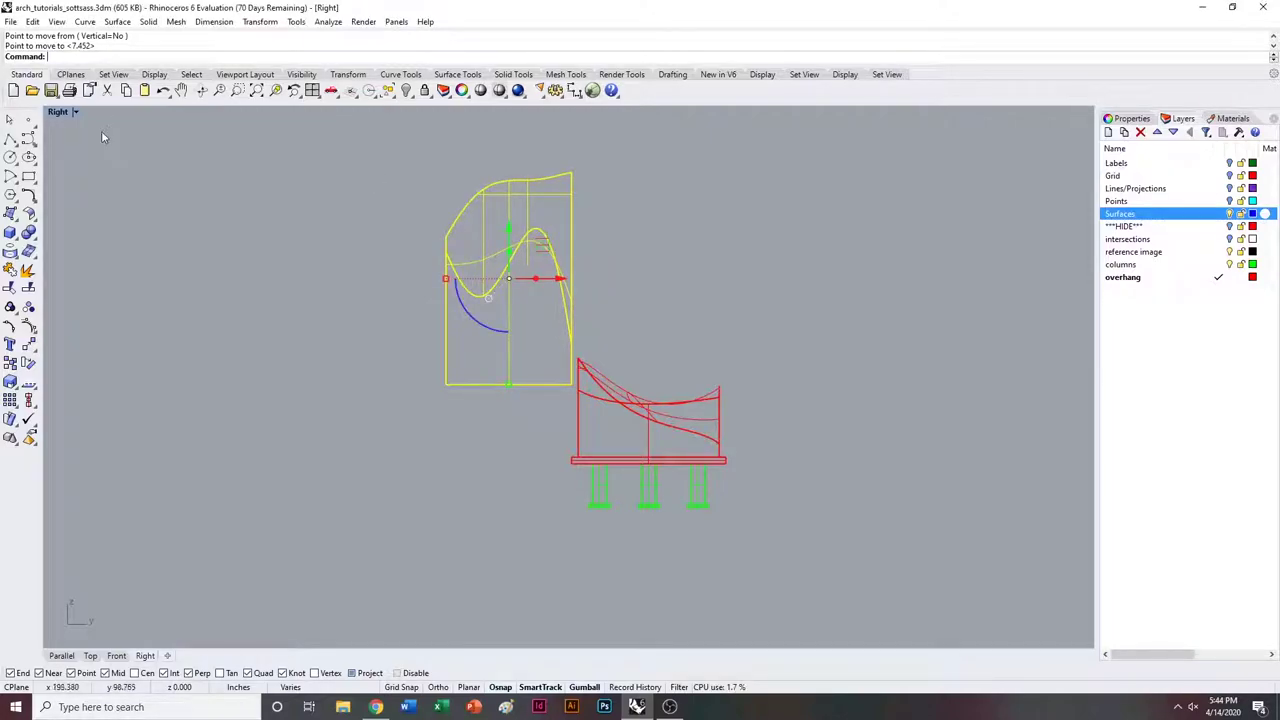
pyautogui.doubleClick(57, 112)
pyautogui.doubleClick(588, 112)
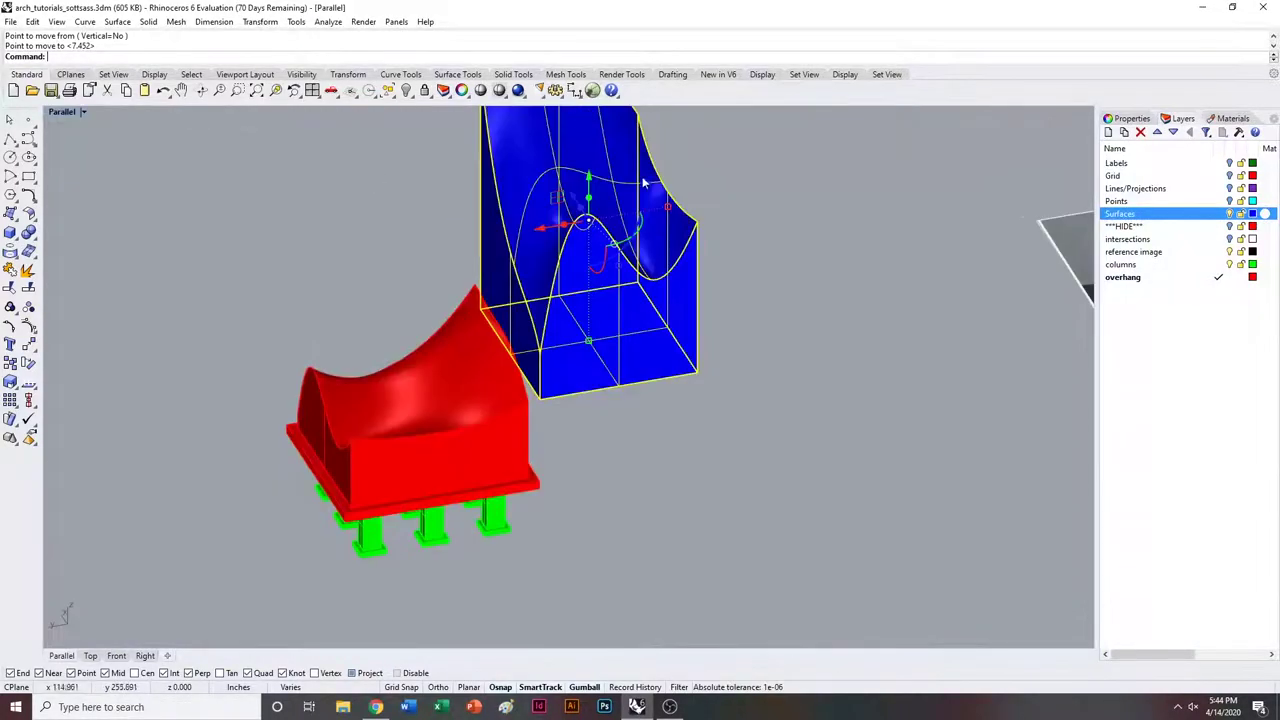
pyautogui.moveTo(626, 279)
pyautogui.mouseDown(button='right')
pyautogui.moveTo(486, 406)
pyautogui.moveTo(460, 404)
pyautogui.moveTo(623, 363)
pyautogui.moveTo(625, 397)
pyautogui.mouseUp(button='right')
pyautogui.click(625, 419)
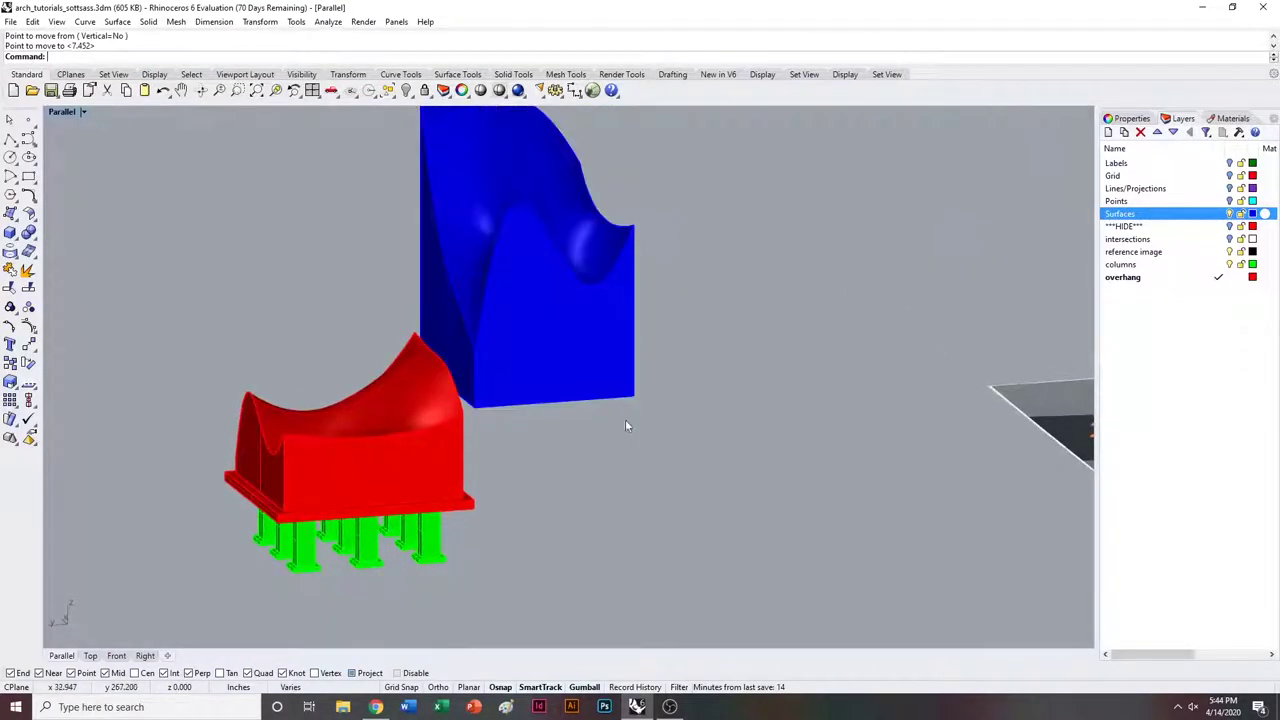
# Delete the blue block's bottom surface and make Surfaces the current layer.
pyautogui.click(588, 334)
pyautogui.click(562, 242)
pyautogui.moveTo(562, 242); pyautogui.dragTo(519, 332, button='right')
pyautogui.click(511, 331)
pyautogui.press('Delete')
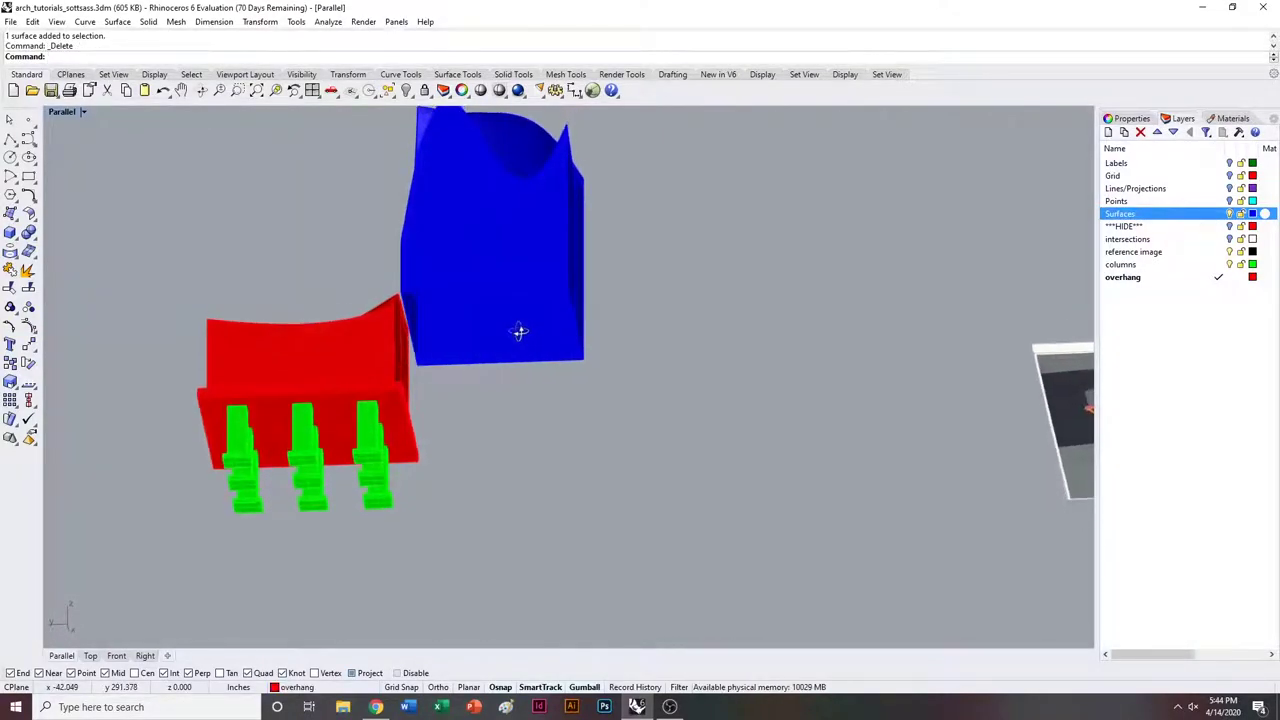
pyautogui.click(1217, 215)
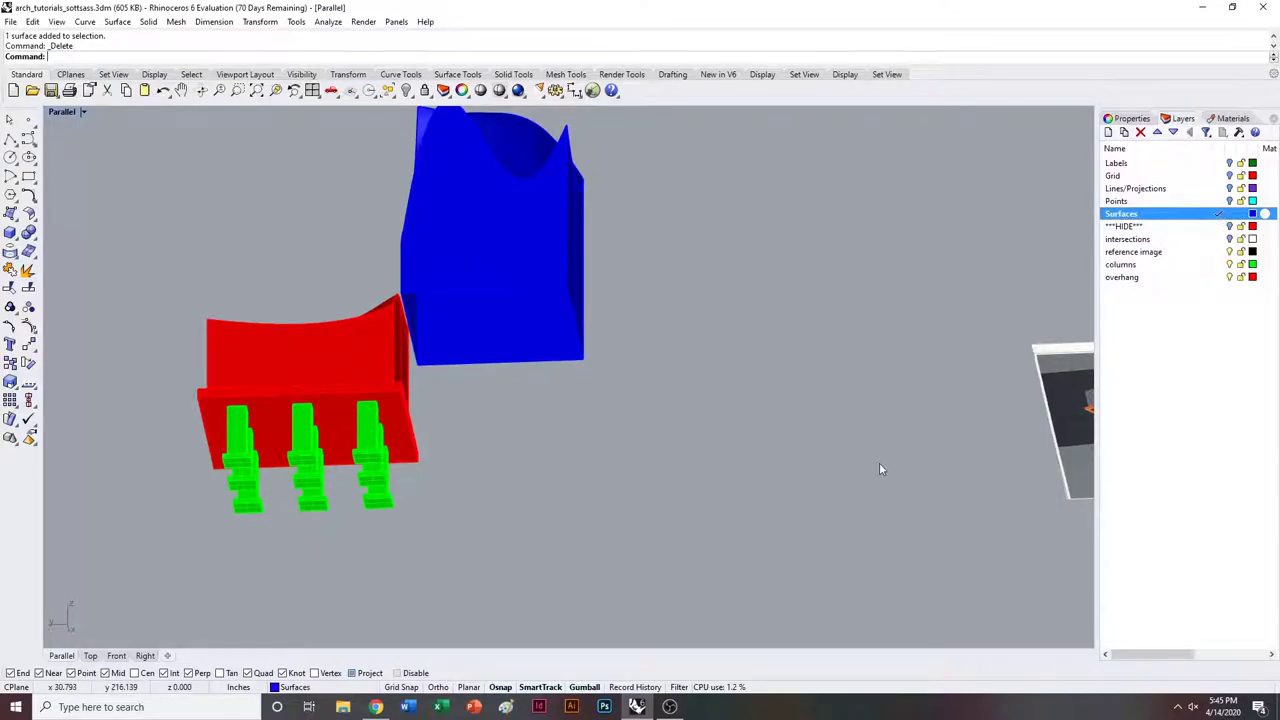
pyautogui.write('Rect')
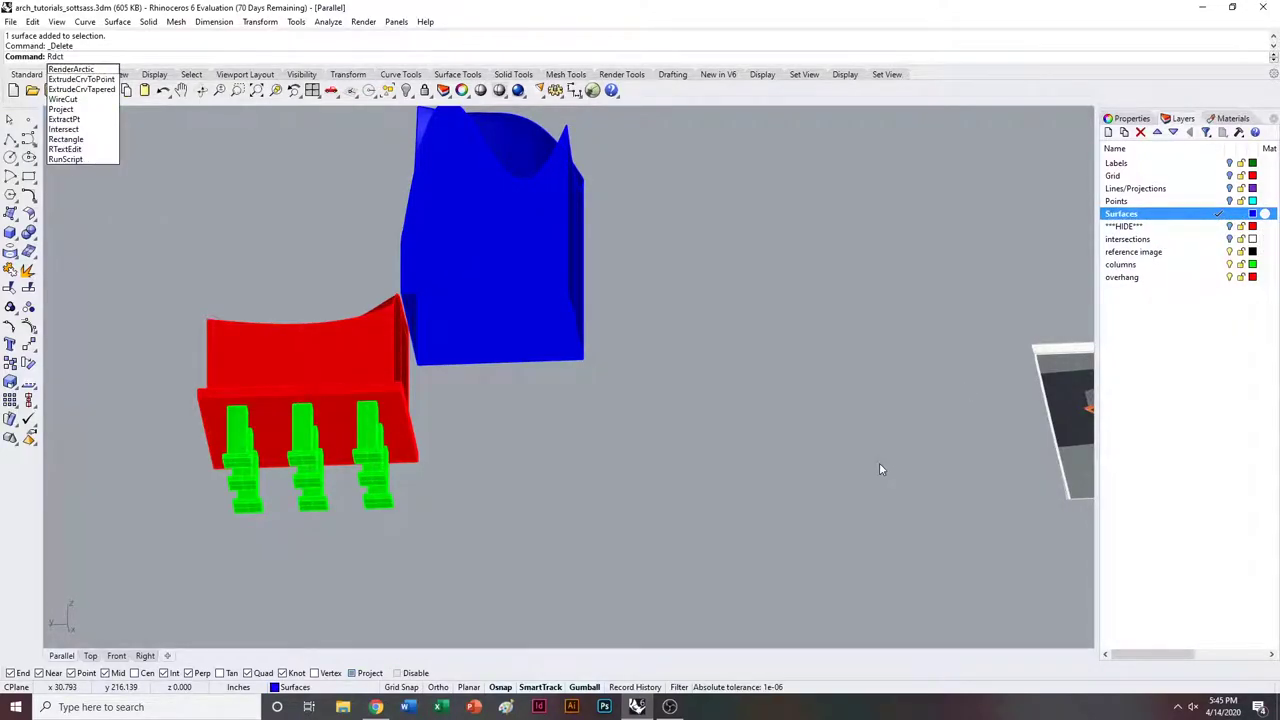
pyautogui.press('BackSpace')
pyautogui.press('BackSpace')
pyautogui.press('BackSpace')
pyautogui.write('e')
pyautogui.press('Return')
pyautogui.moveTo(877, 463); pyautogui.dragTo(503, 403, button='right')
pyautogui.scroll(3, 503, 403)
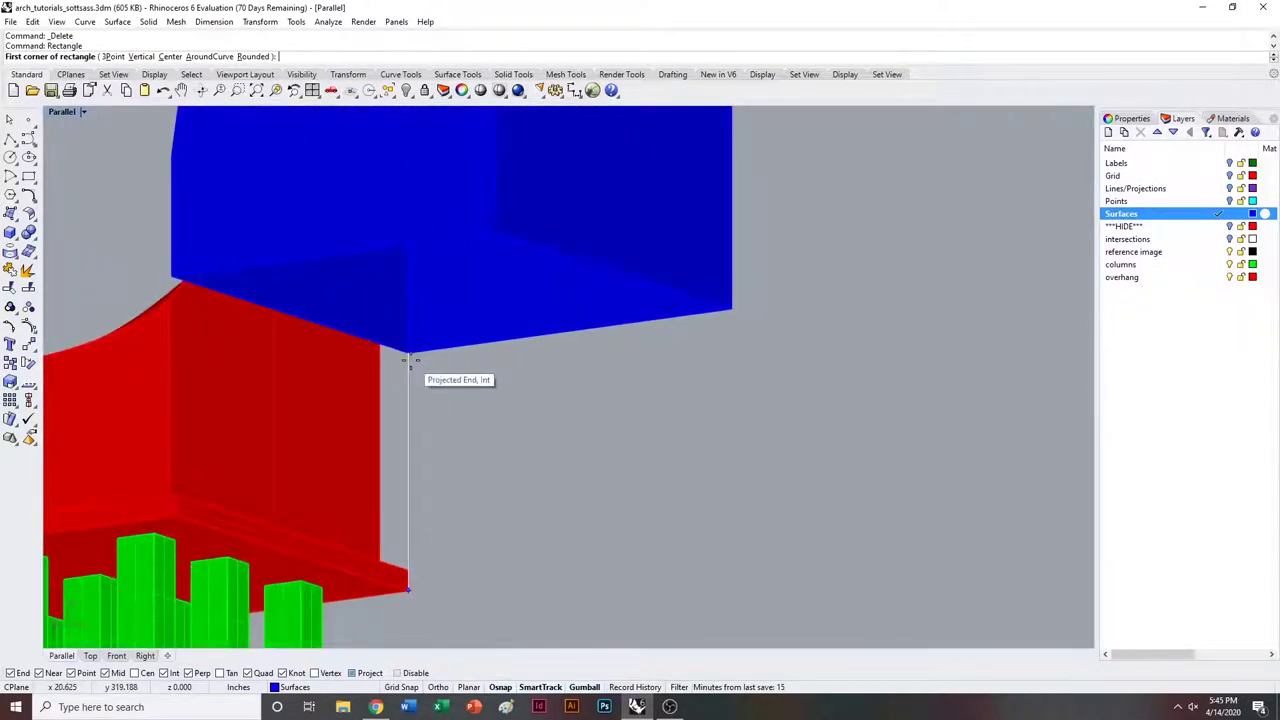
pyautogui.click(409, 371)
pyautogui.scroll(2, 408, 508)
pyautogui.press('Escape')
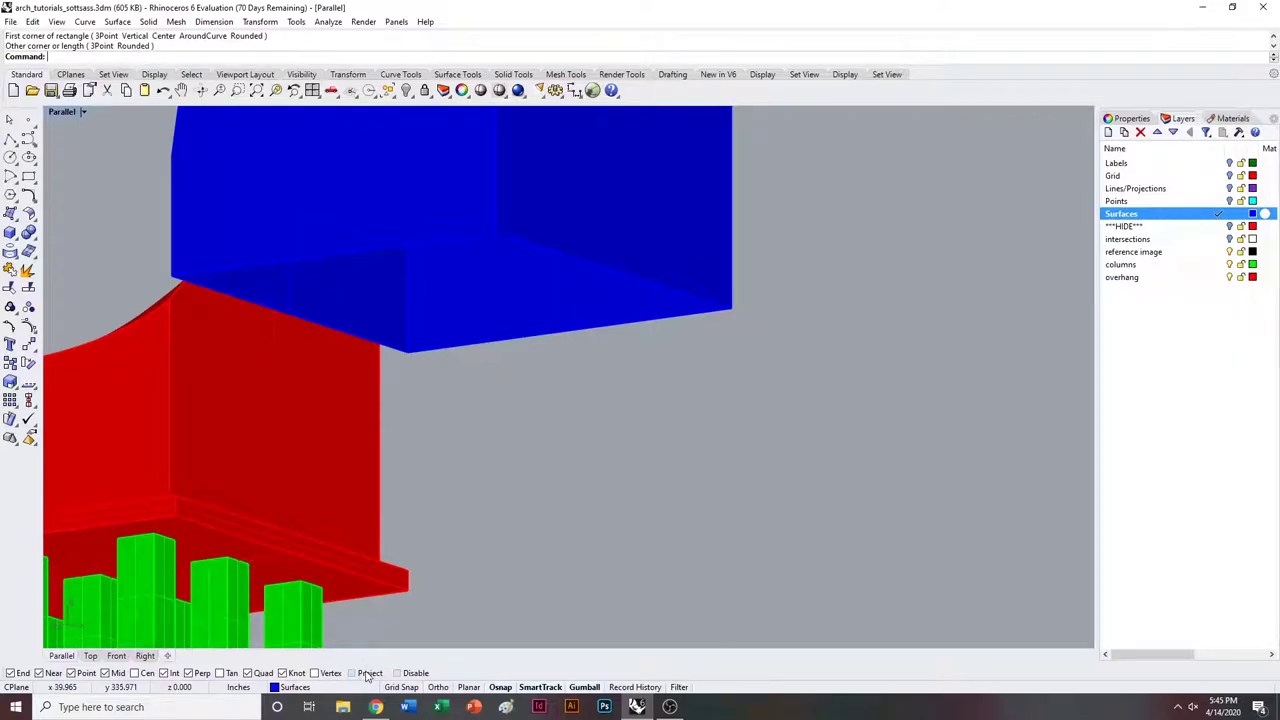
# With projected snapping off, draw a rectangle between opposite bottom corners of the blue block's open underside.
pyautogui.press('Return')
pyautogui.click(410, 354)
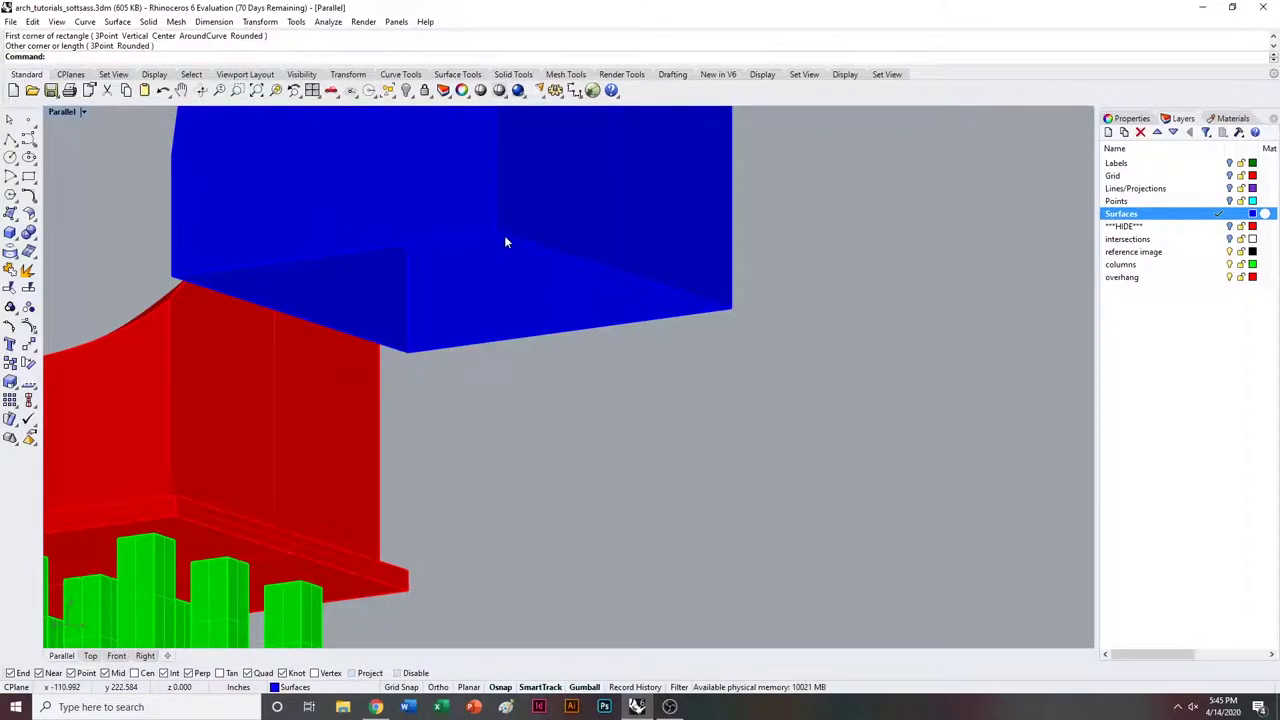
pyautogui.click(494, 232)
pyautogui.click(494, 232)
# Extrude the bottom rectangle down to the base of the green columns with Solid=No, and delete the source curve.
pyautogui.click(550, 273)
pyautogui.moveTo(552, 276); pyautogui.dragTo(720, 403, button='right')
pyautogui.write('ExtrudeCrv')
pyautogui.press('Return')
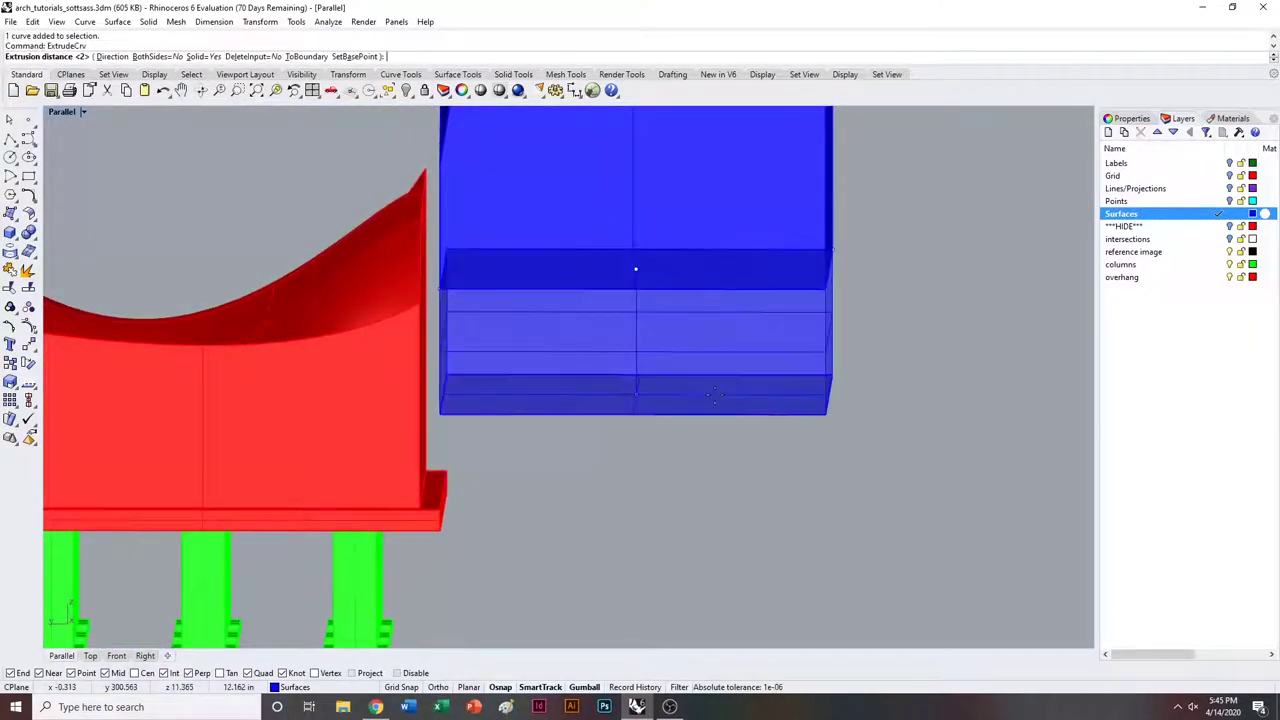
pyautogui.scroll(-6, 715, 395)
pyautogui.moveTo(703, 434); pyautogui.dragTo(800, 440, button='right')
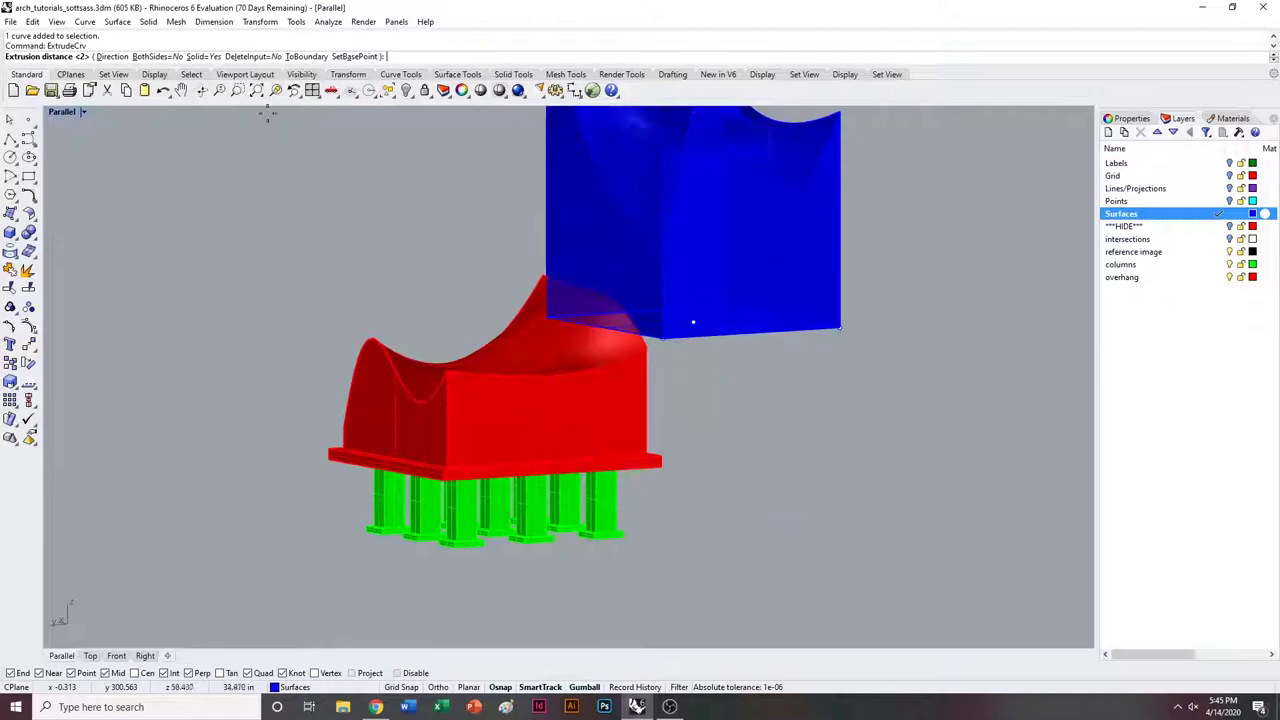
pyautogui.scroll(5, 738, 474)
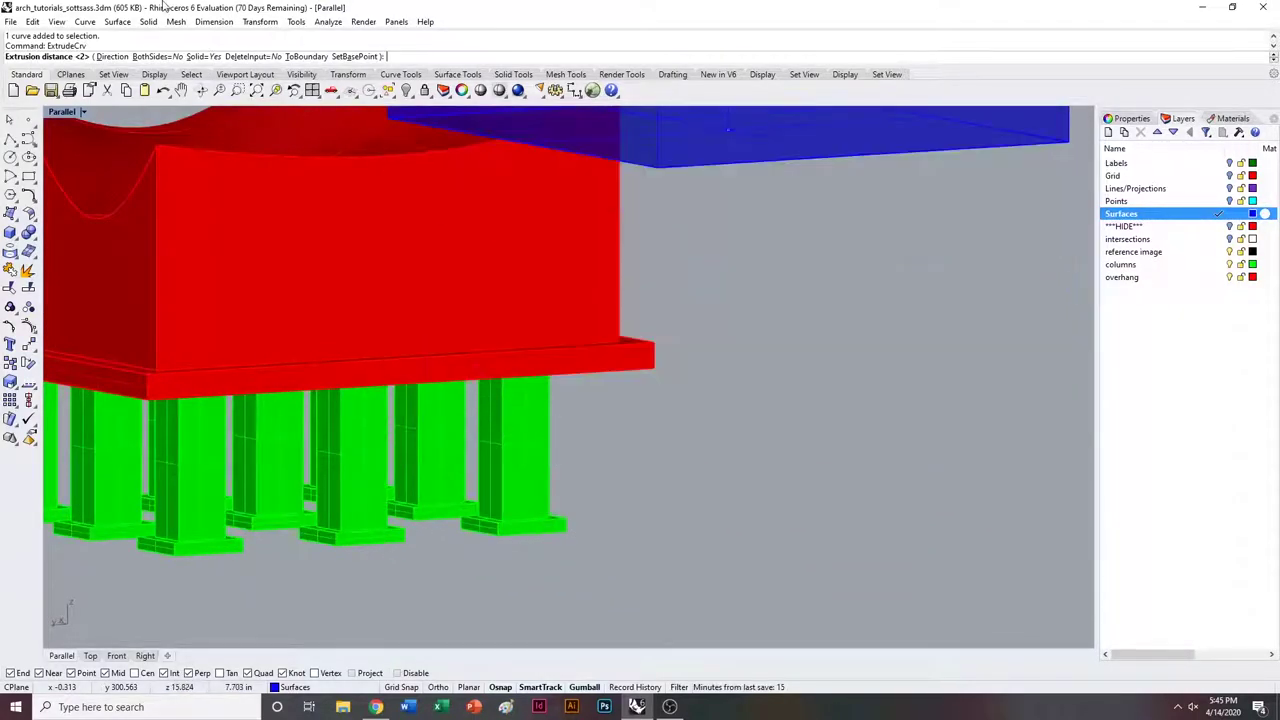
pyautogui.scroll(5, 677, 251)
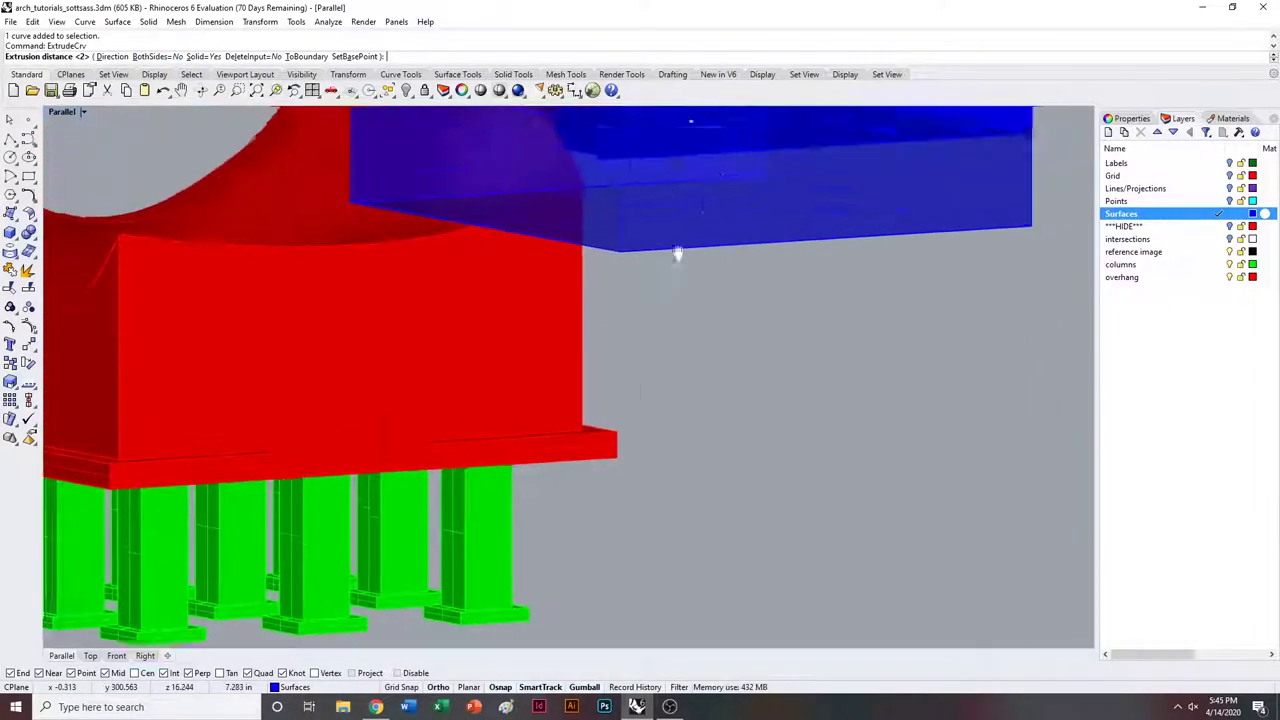
pyautogui.scroll(-5, 588, 247)
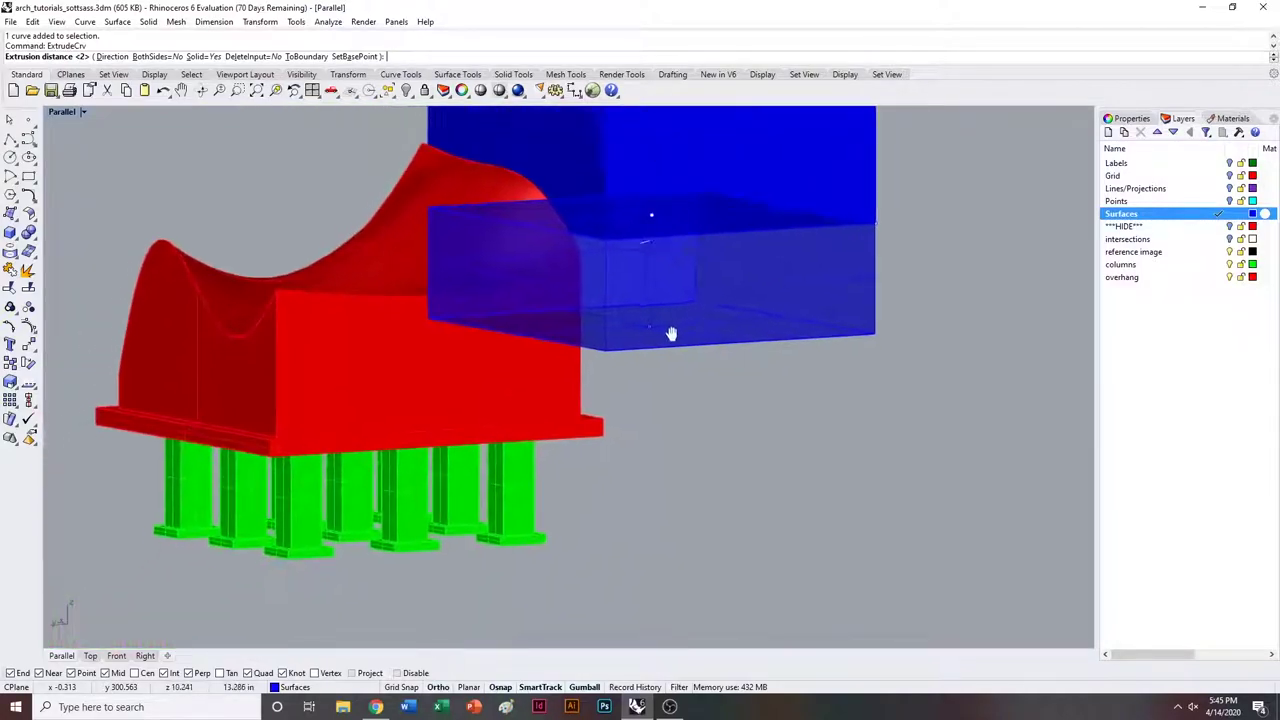
pyautogui.click(203, 56)
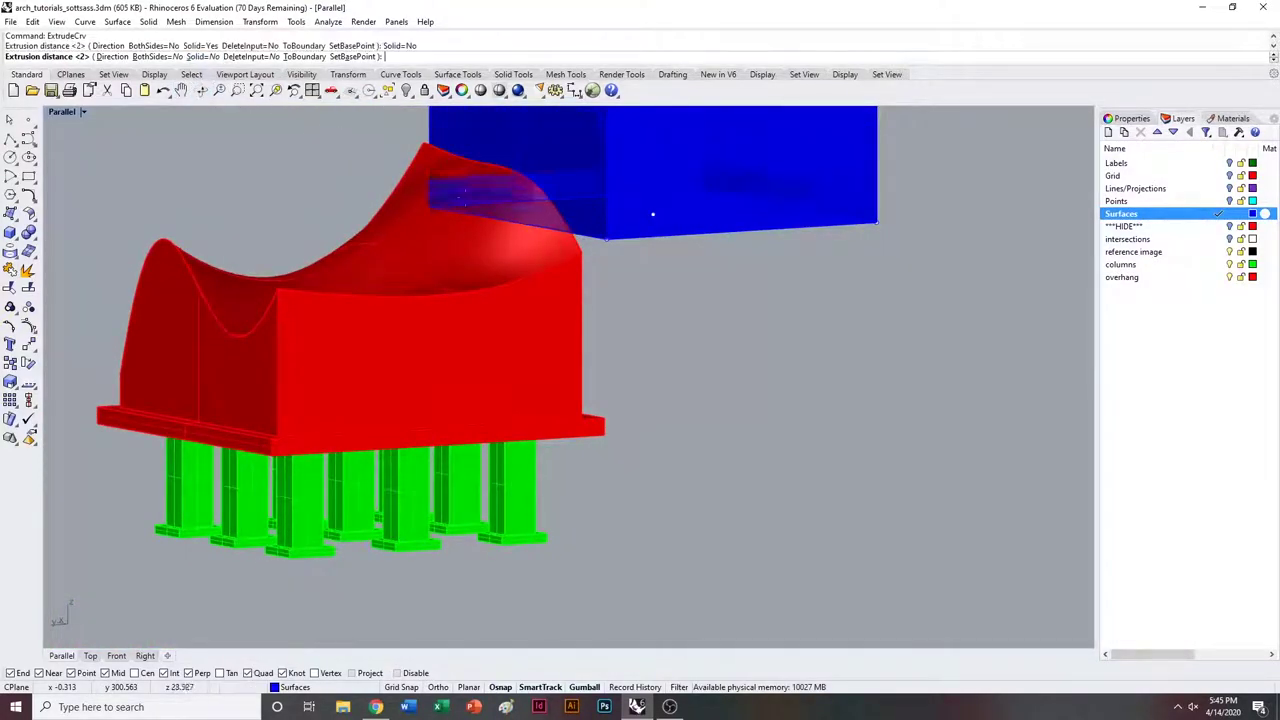
pyautogui.scroll(5, 560, 520)
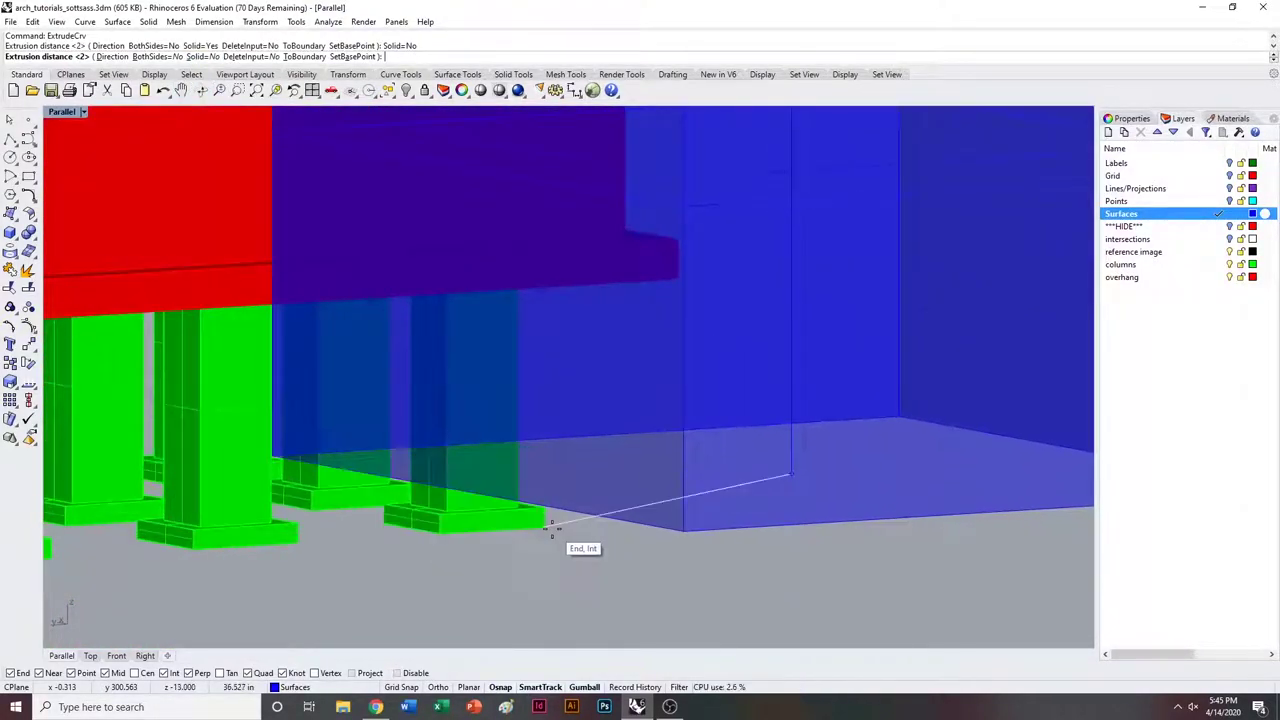
pyautogui.click(548, 522)
pyautogui.press('Delete')
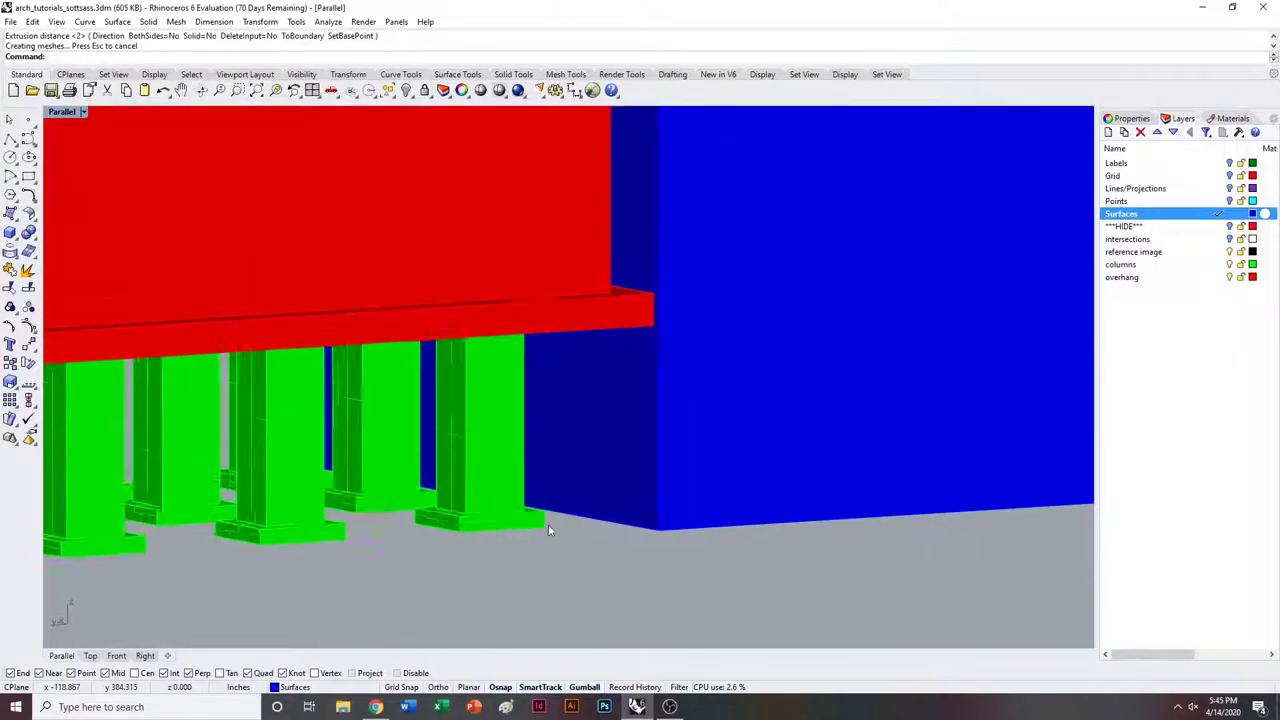
# Select all objects on the Surfaces layer and join the blue block's surfaces with the extruded base into one polysurface.
pyautogui.scroll(-5, 797, 267)
pyautogui.moveTo(789, 262); pyautogui.dragTo(794, 186, button='right')
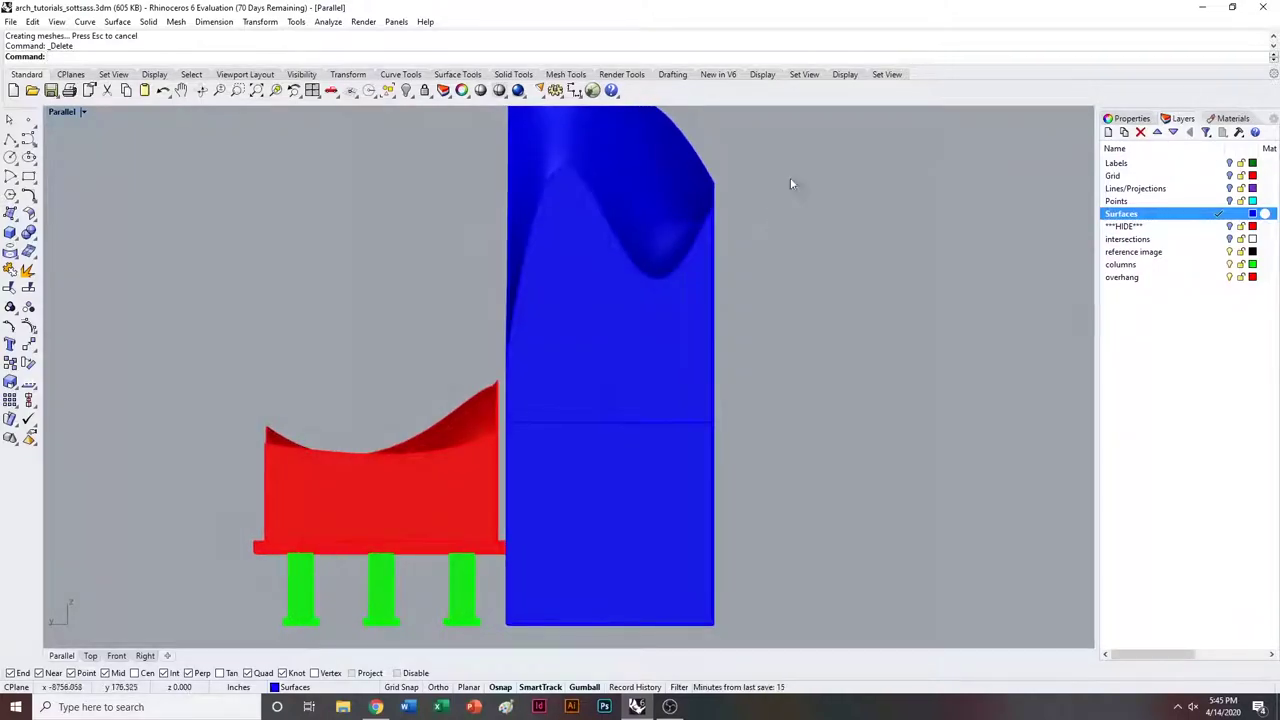
pyautogui.moveTo(793, 165); pyautogui.dragTo(503, 514)
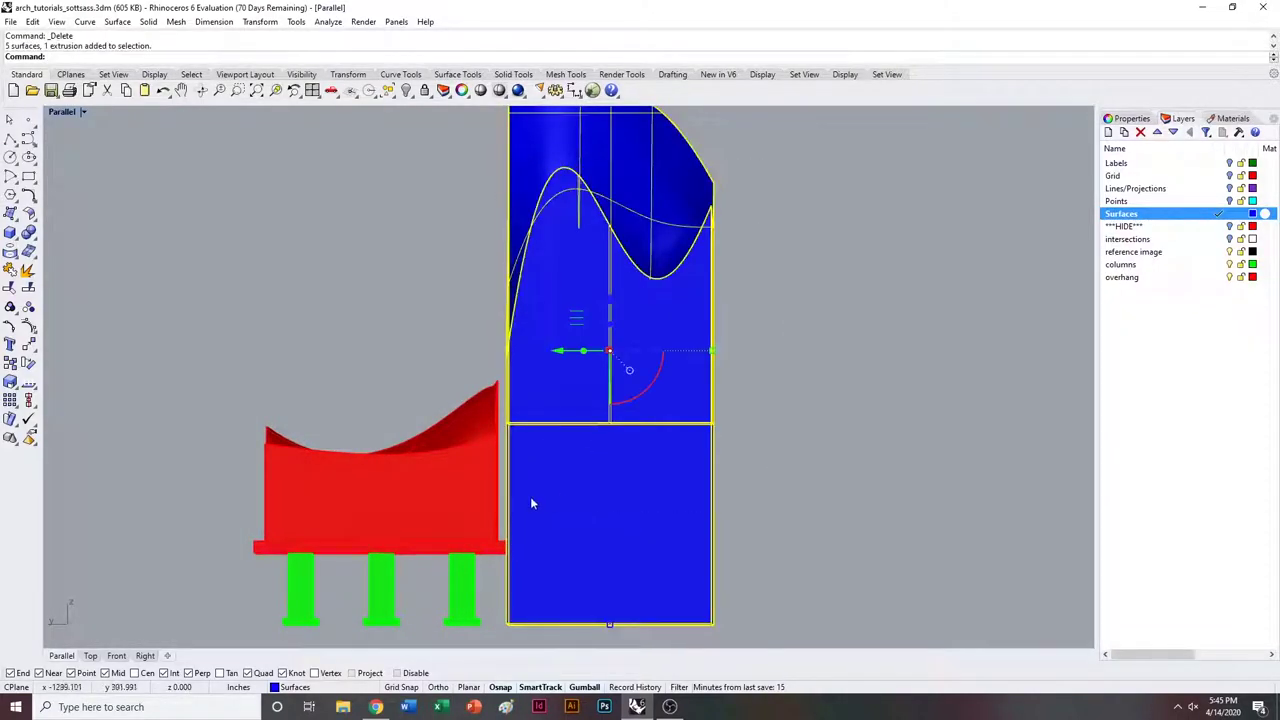
pyautogui.moveTo(530, 496); pyautogui.dragTo(560, 500, button='right')
pyautogui.rightClick(1108, 213)
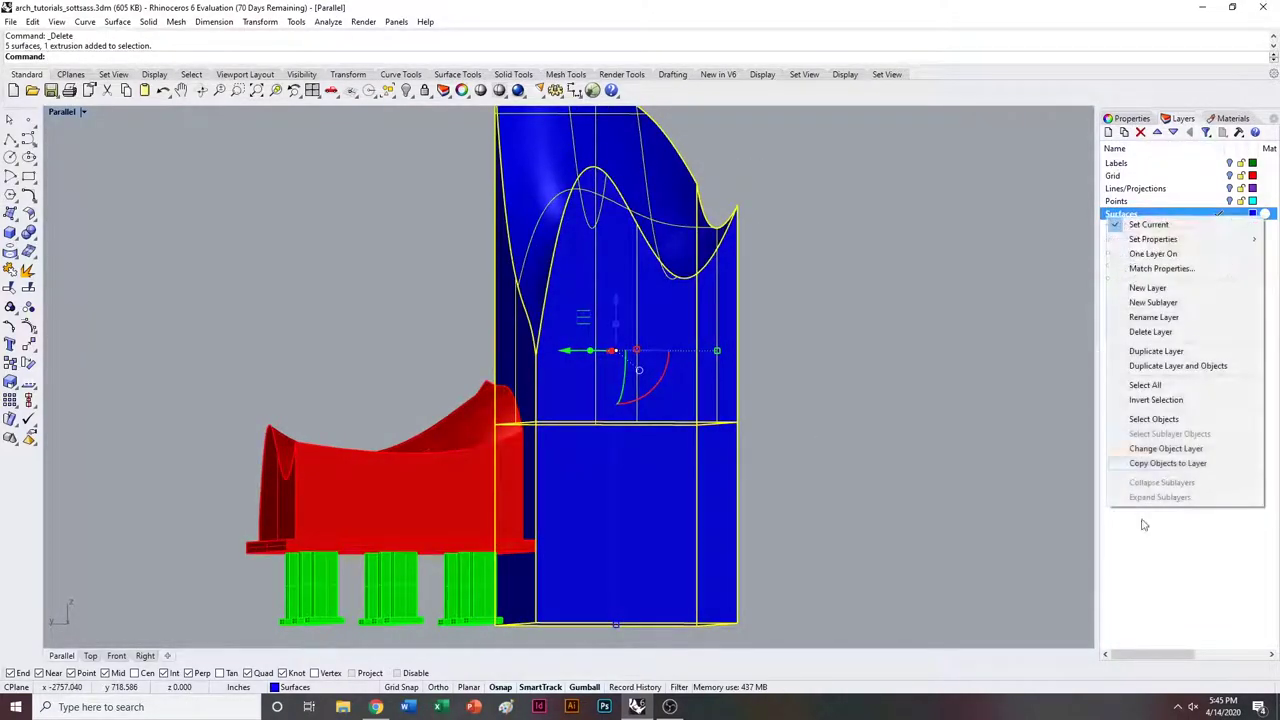
pyautogui.click(1150, 419)
pyautogui.moveTo(923, 405)
pyautogui.mouseDown(button='right')
pyautogui.moveTo(946, 436)
pyautogui.moveTo(934, 402)
pyautogui.mouseUp(button='right')
pyautogui.scroll(-5, 962, 423)
pyautogui.write('Join')
pyautogui.press('Return')
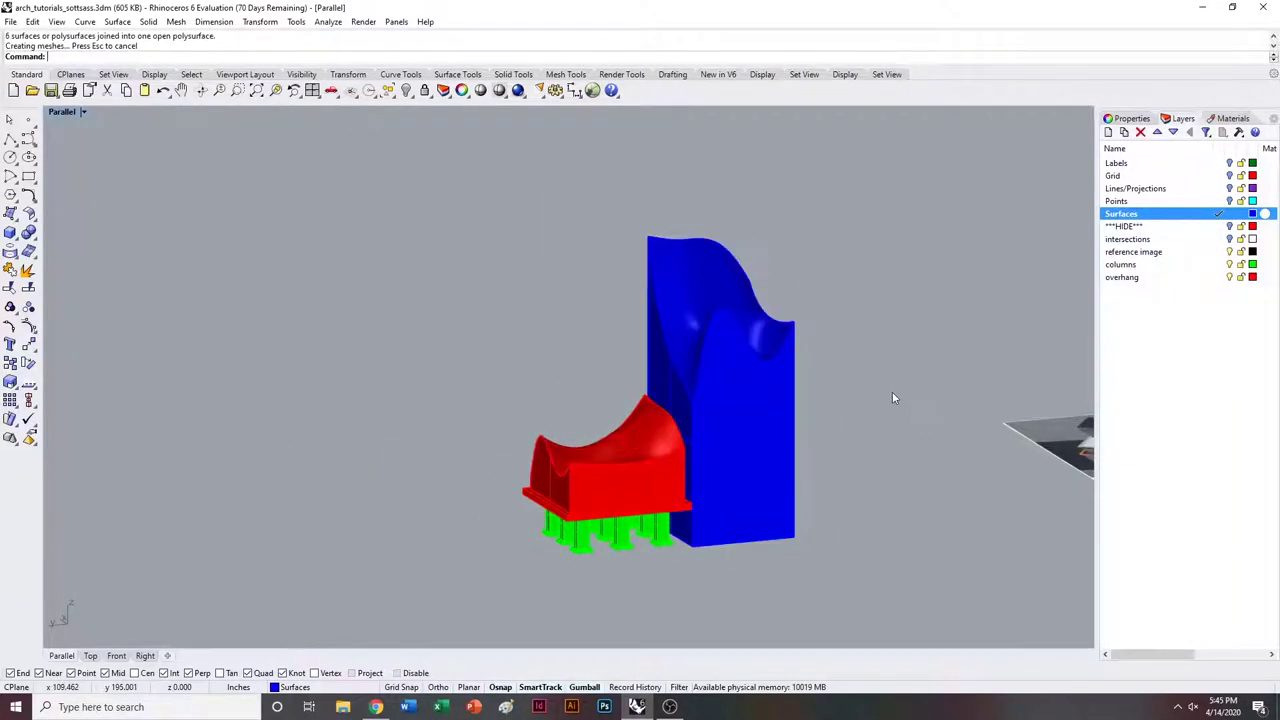
# Check that the blue block selects as one object and view the model beside the reference image.
pyautogui.click(757, 392)
pyautogui.moveTo(750, 309); pyautogui.dragTo(765, 326, button='right')
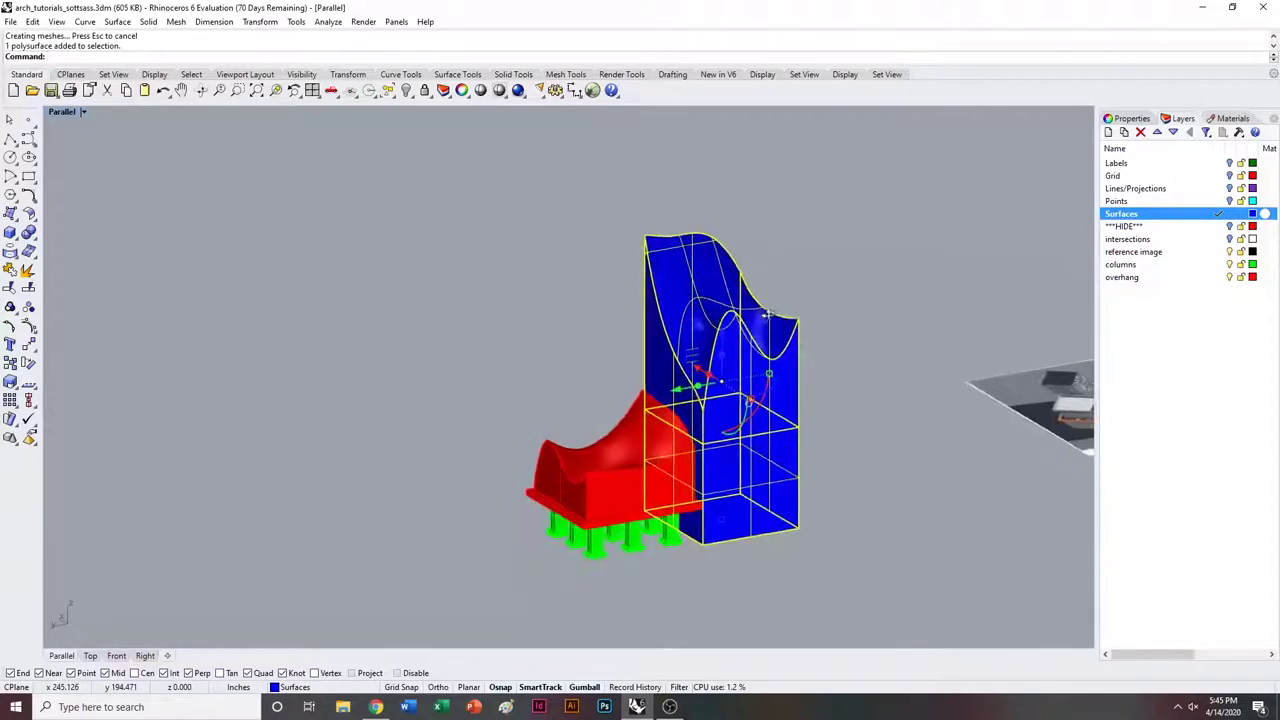
pyautogui.click(927, 313)
pyautogui.keyDown('shift'); pyautogui.moveTo(964, 343); pyautogui.dragTo(729, 427, button='right'); pyautogui.keyUp('shift')
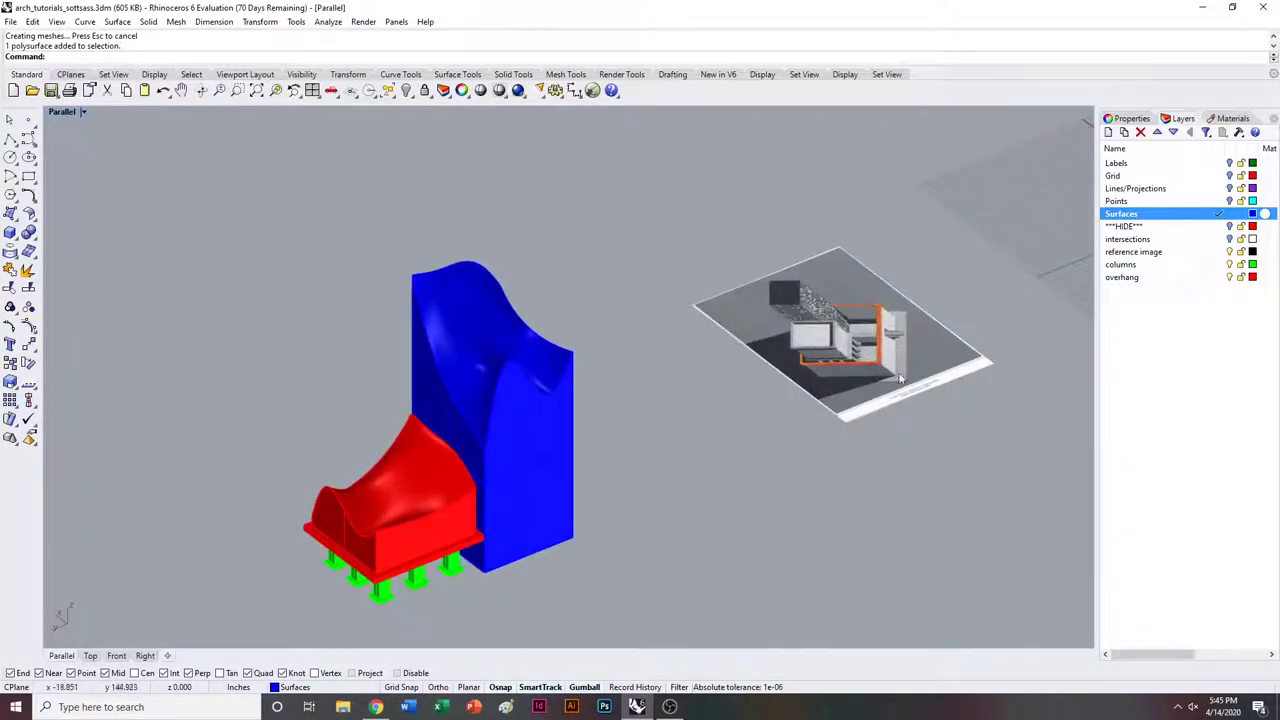
pyautogui.moveTo(669, 486); pyautogui.dragTo(692, 480, button='right')
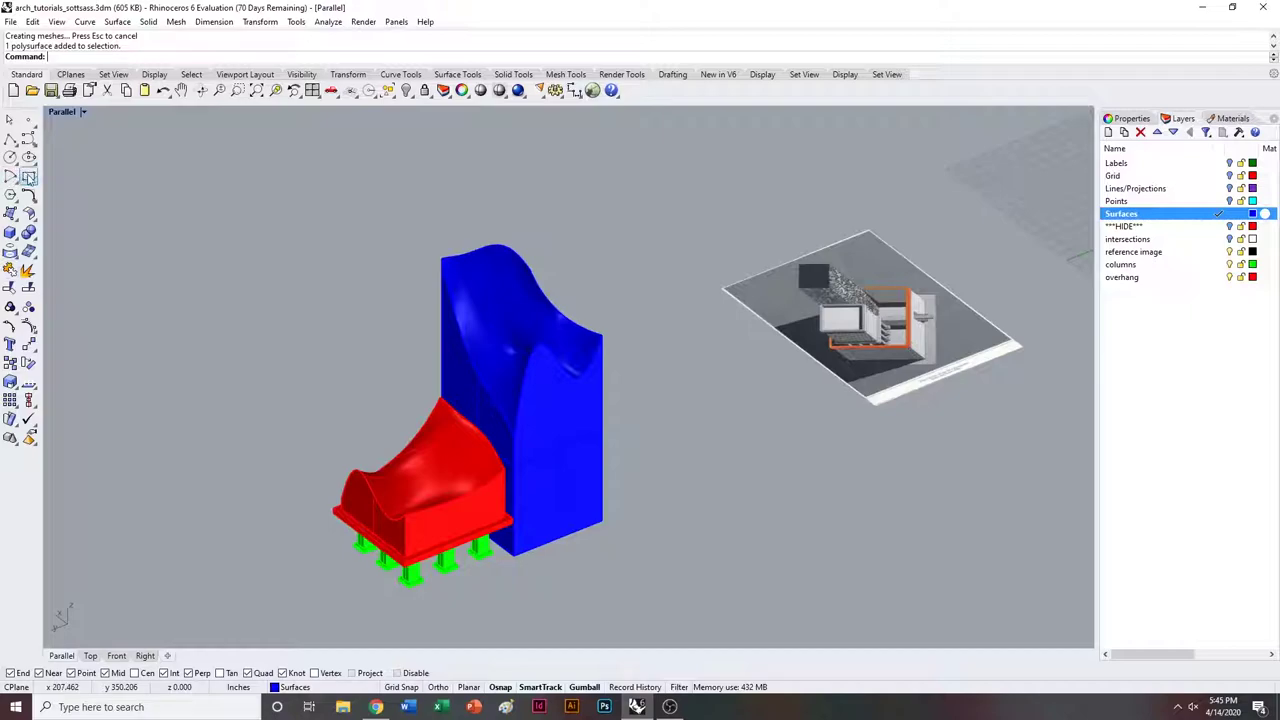
# Create a new layer named wall.
pyautogui.click(29, 177)
pyautogui.press('Escape')
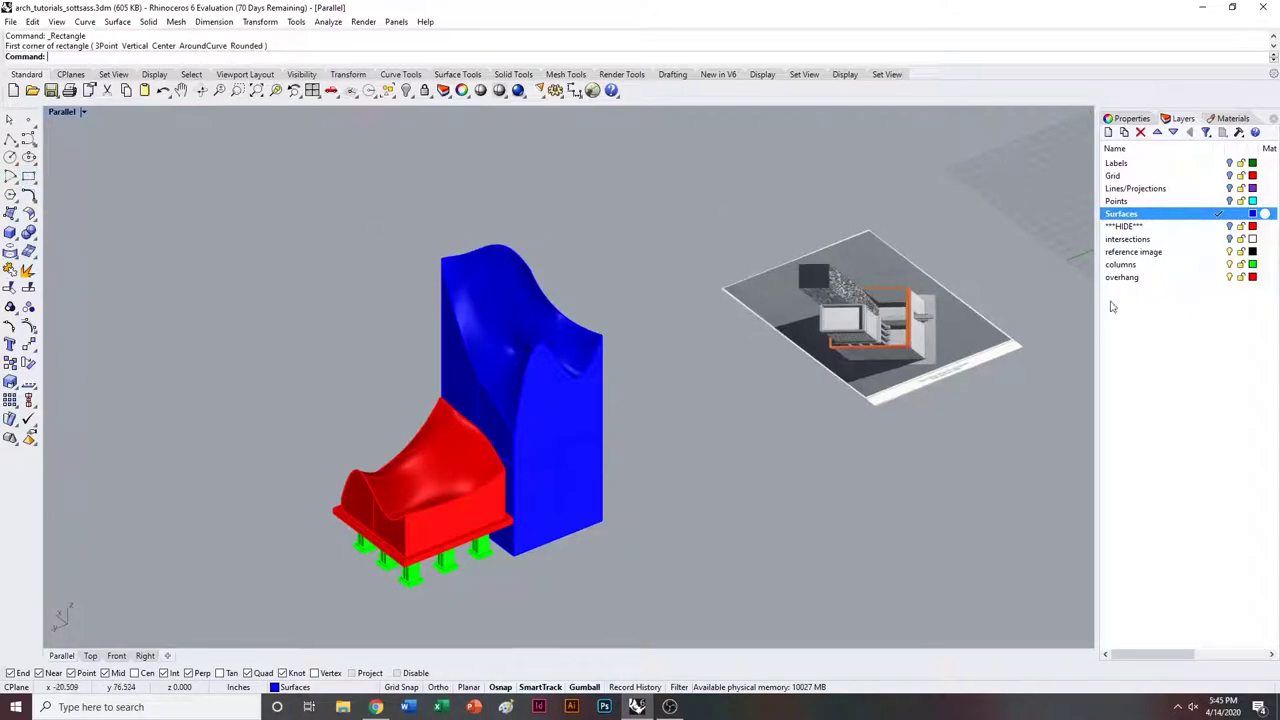
pyautogui.rightClick(1142, 316)
pyautogui.click(1150, 326)
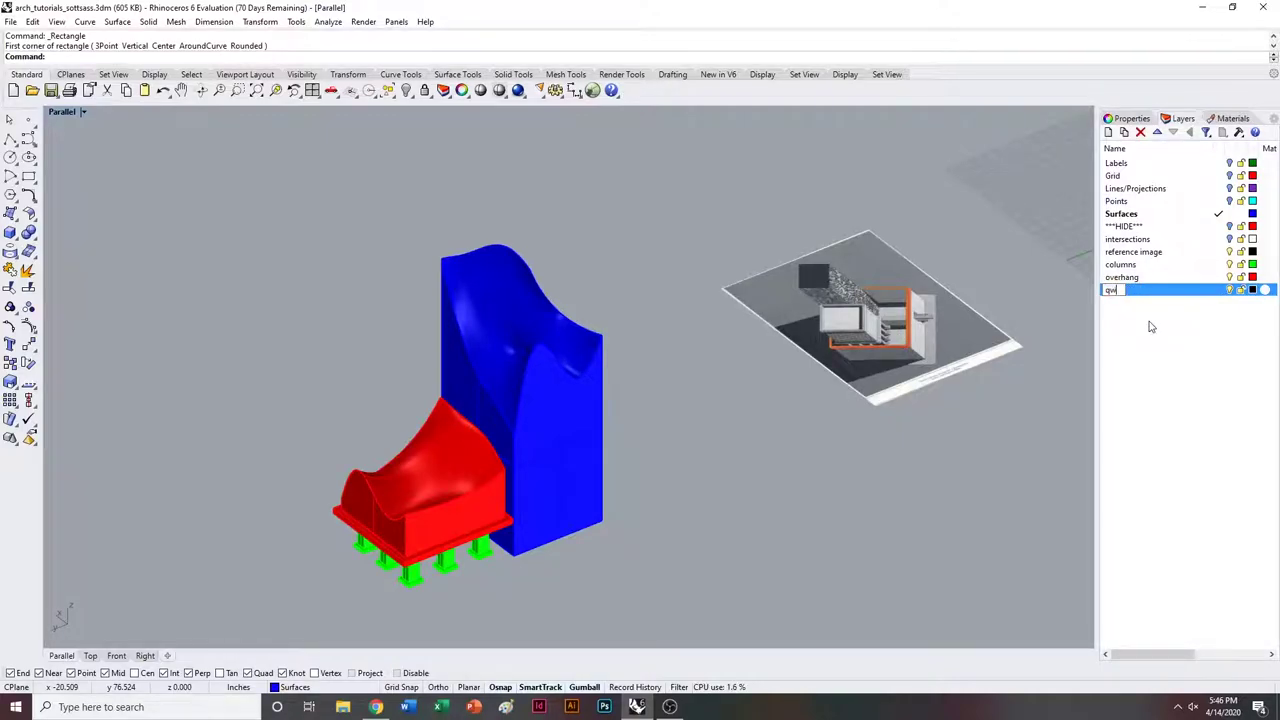
pyautogui.write('wall')
pyautogui.press('Return')
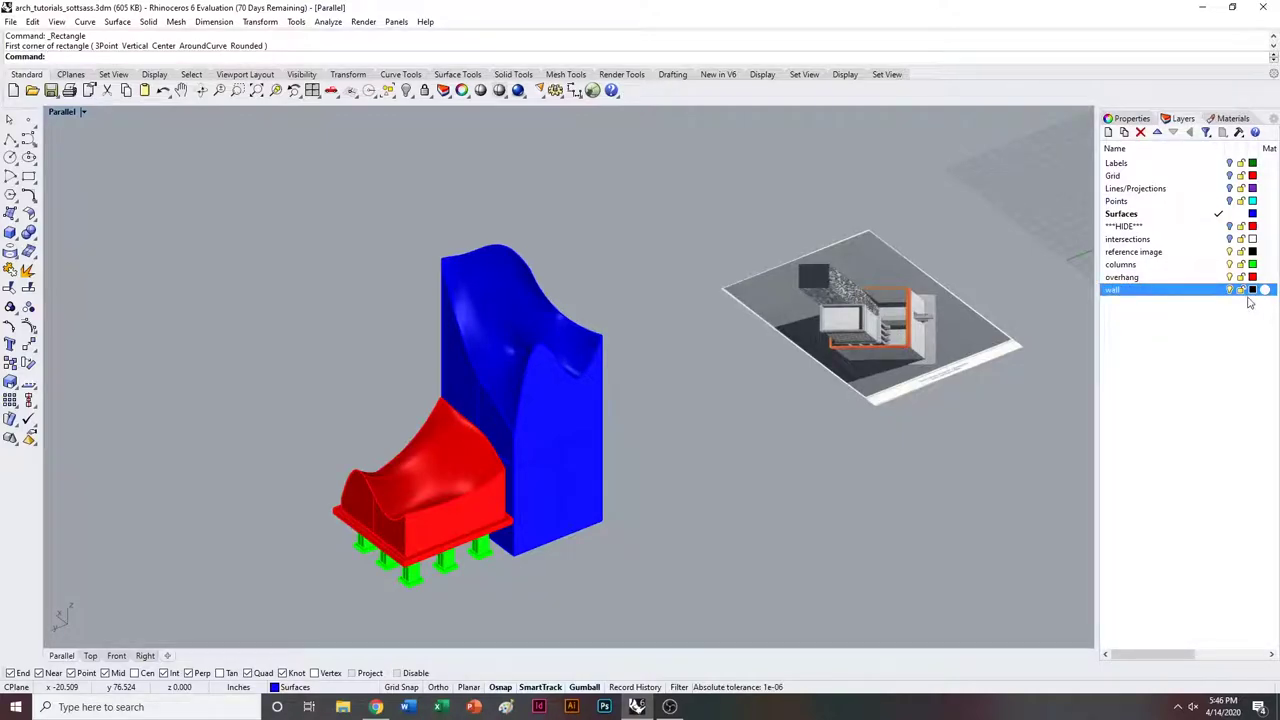
# Set the wall layer's color to cyan and make it the current layer.
pyautogui.click(1253, 289)
pyautogui.doubleClick(535, 384)
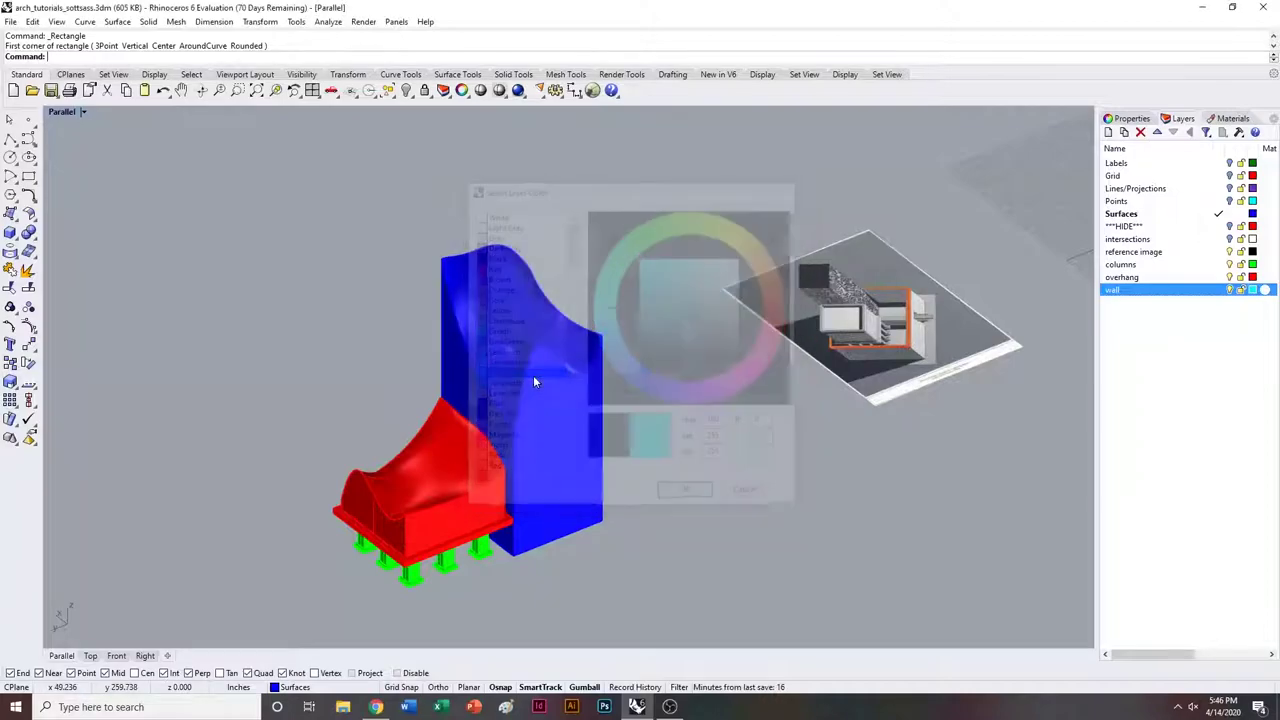
pyautogui.click(1218, 289)
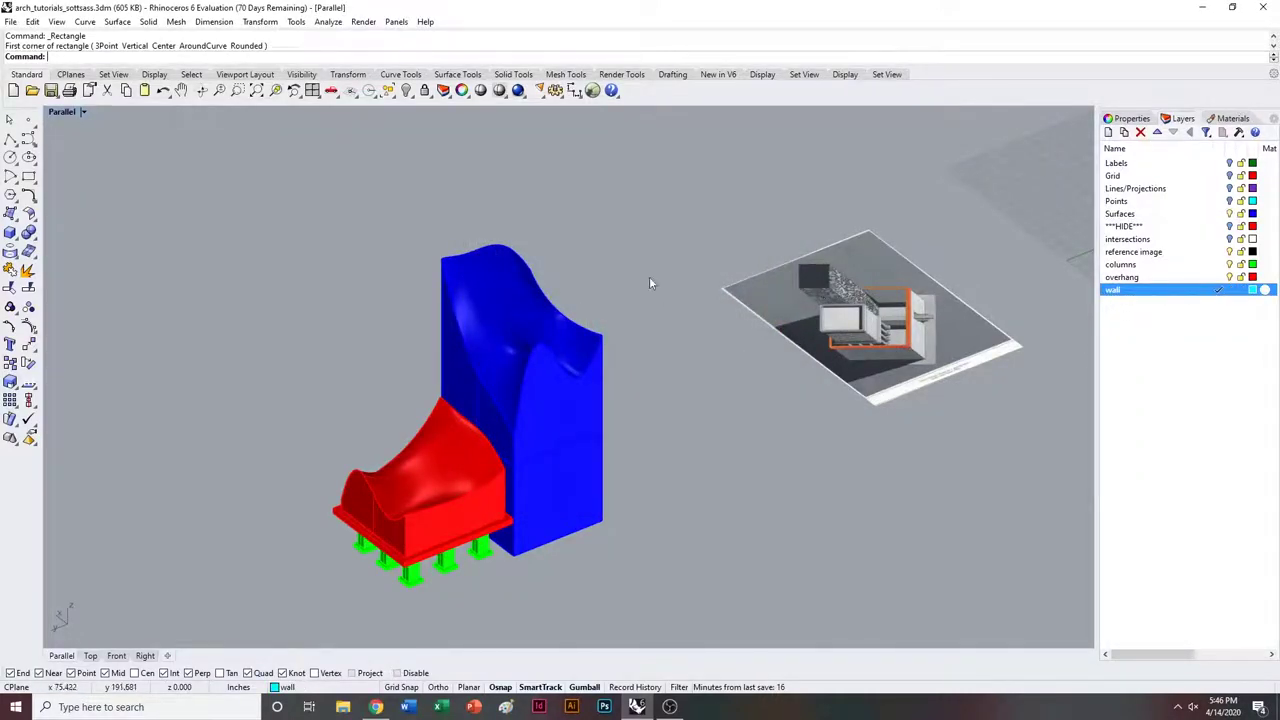
# Draw a plan rectangle around both blocks, from the red overhang's upper-right corner to the blue block's lower-left corner.
pyautogui.doubleClick(57, 116)
pyautogui.doubleClick(57, 115)
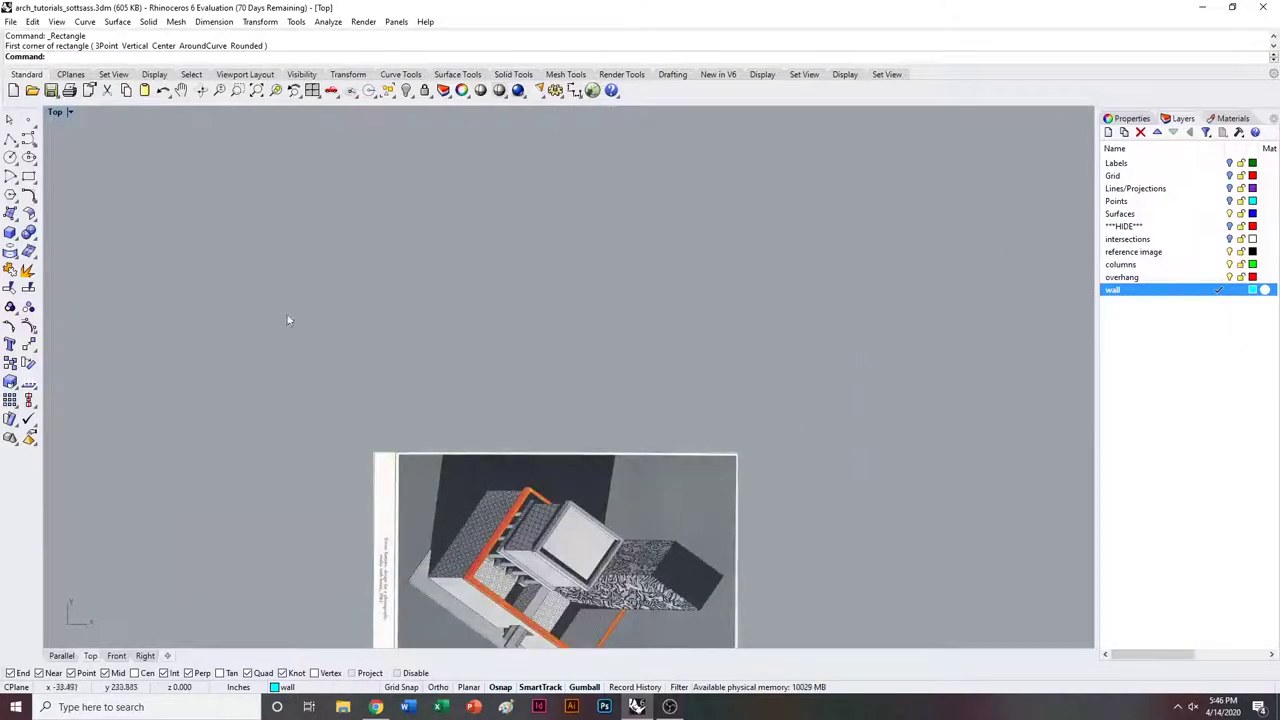
pyautogui.scroll(-10, 303, 332)
pyautogui.scroll(5, 401, 318)
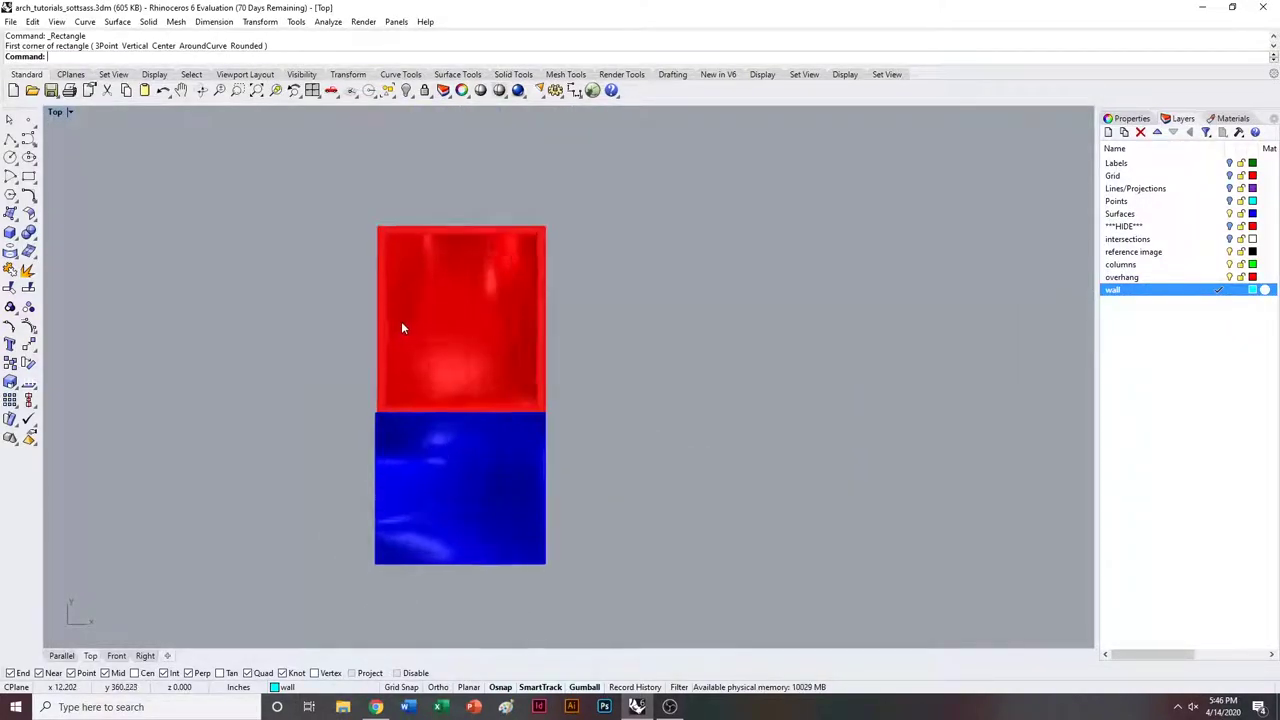
pyautogui.moveTo(396, 345); pyautogui.dragTo(439, 325, button='right')
pyautogui.write('Rectangle')
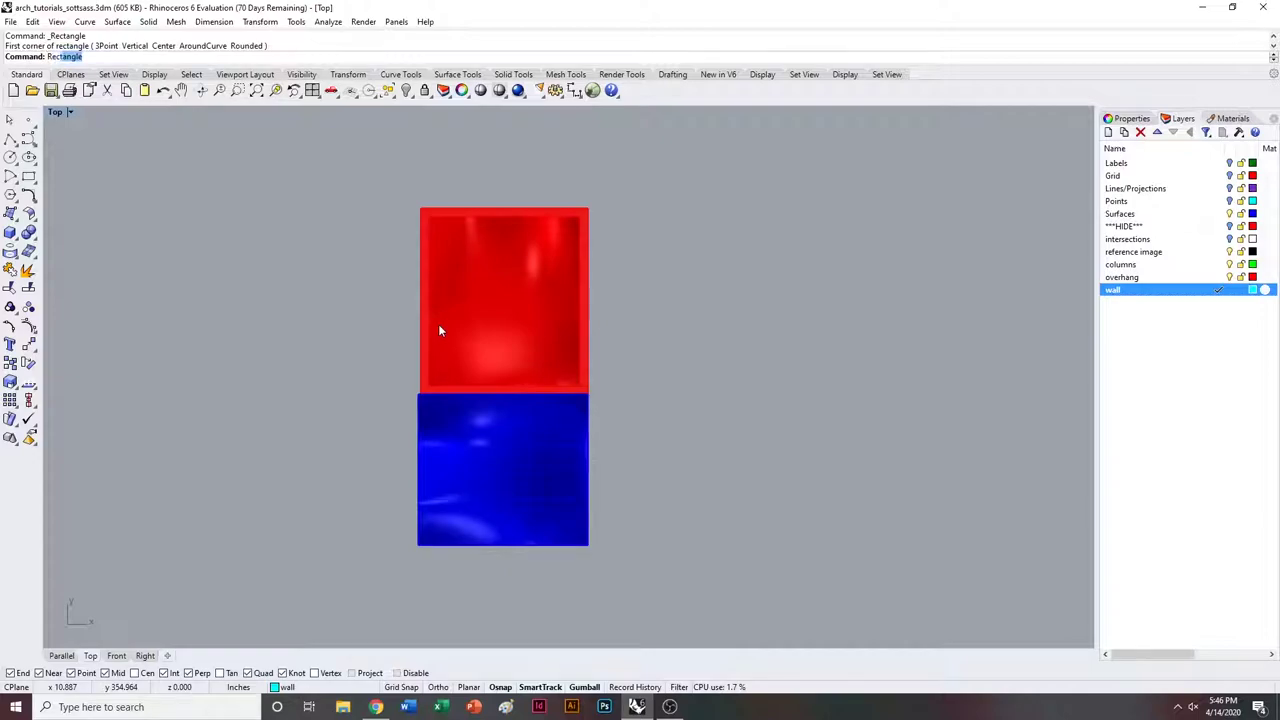
pyautogui.press('Return')
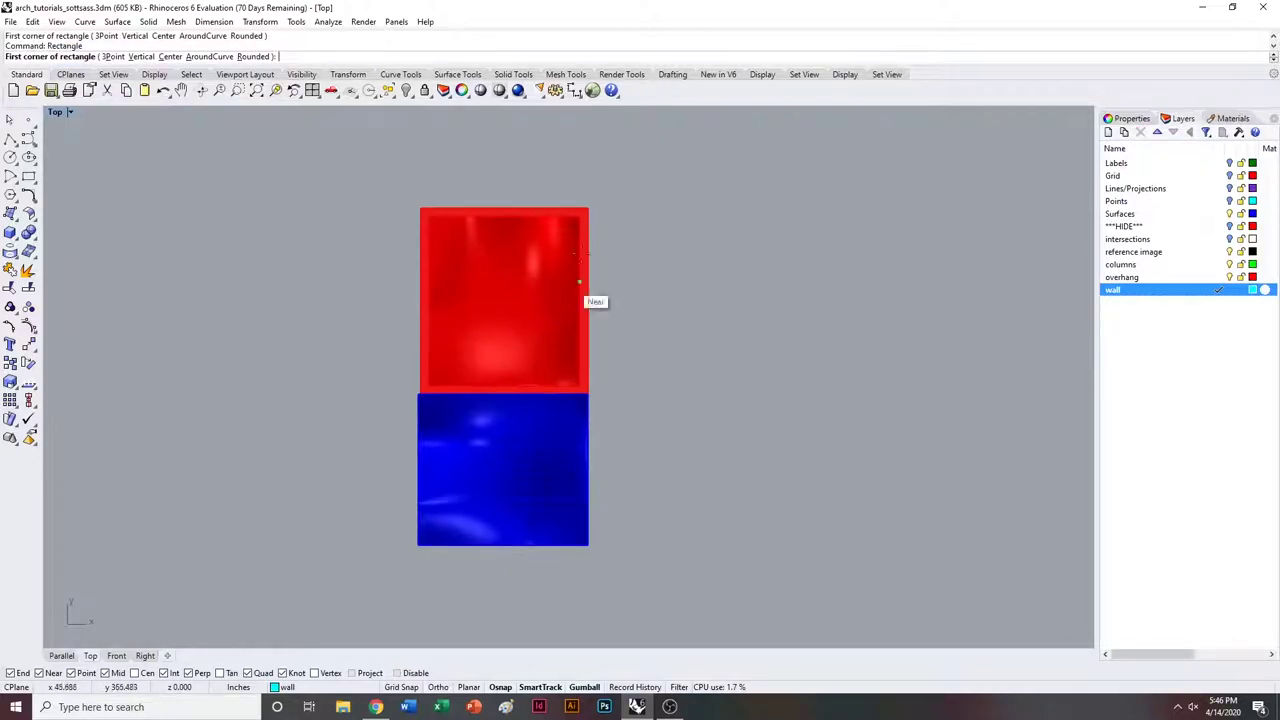
pyautogui.click(588, 209)
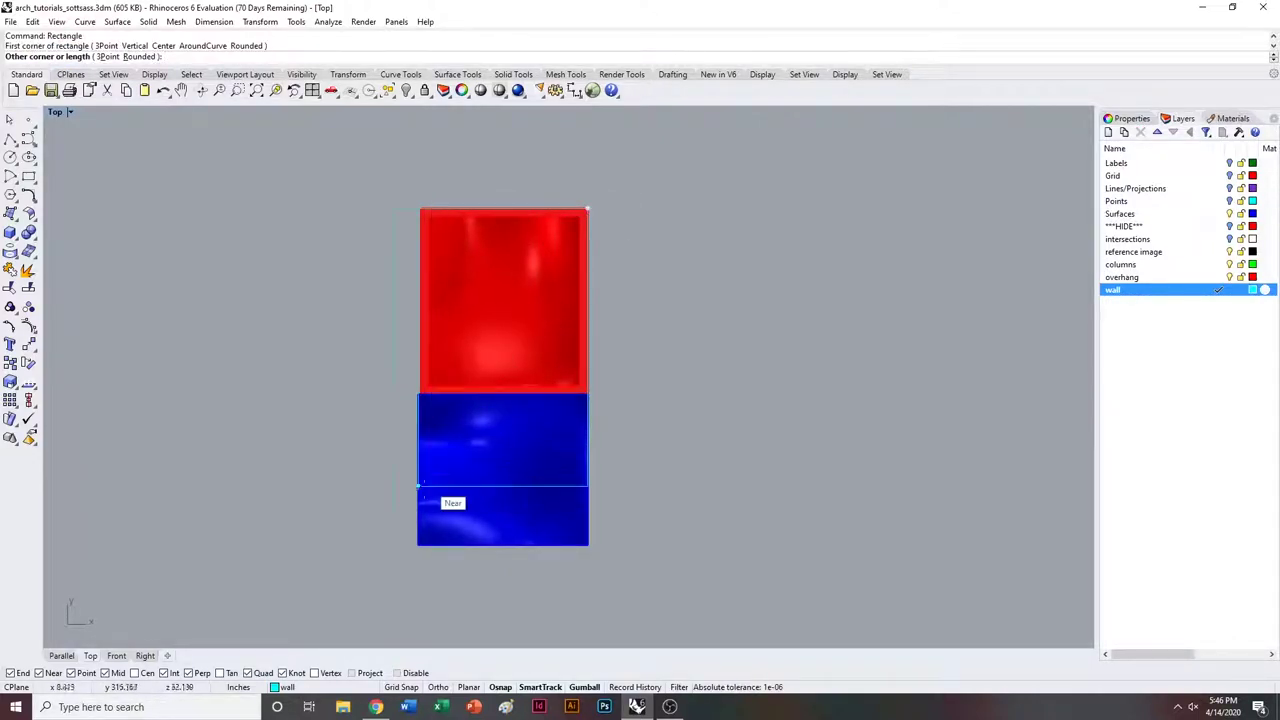
pyautogui.scroll(3, 410, 548)
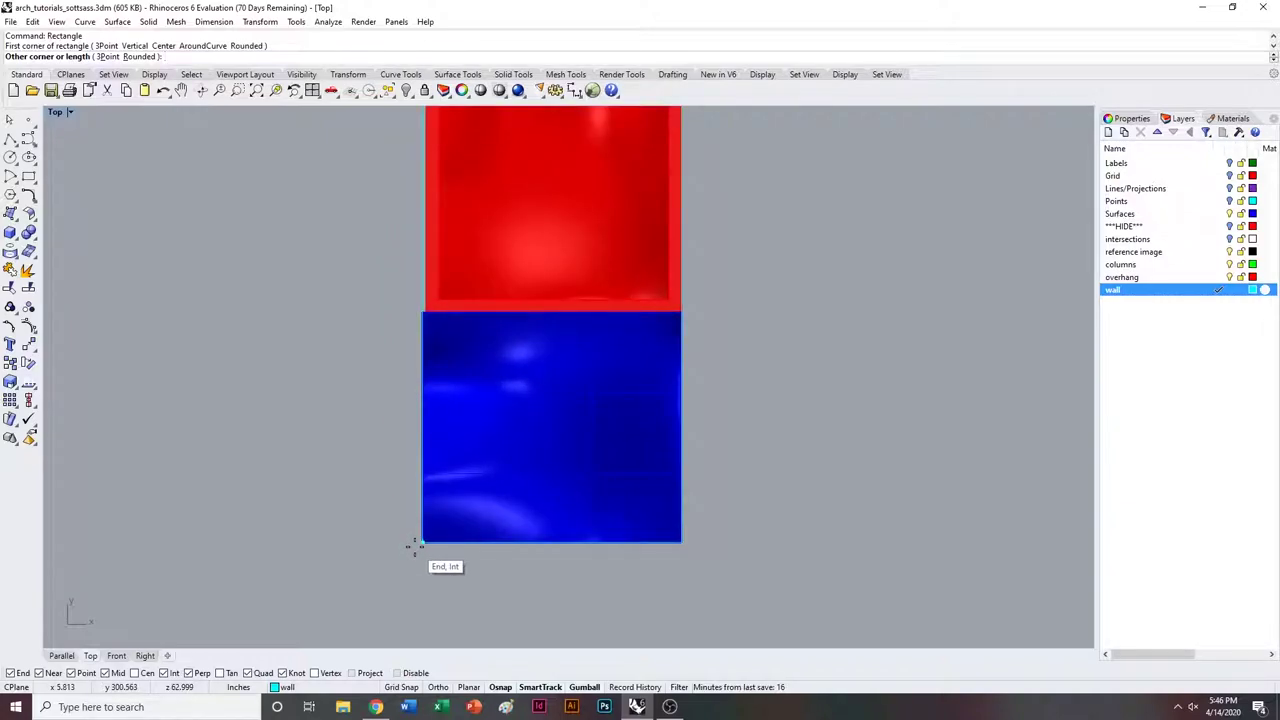
pyautogui.click(414, 545)
pyautogui.scroll(-2, 478, 498)
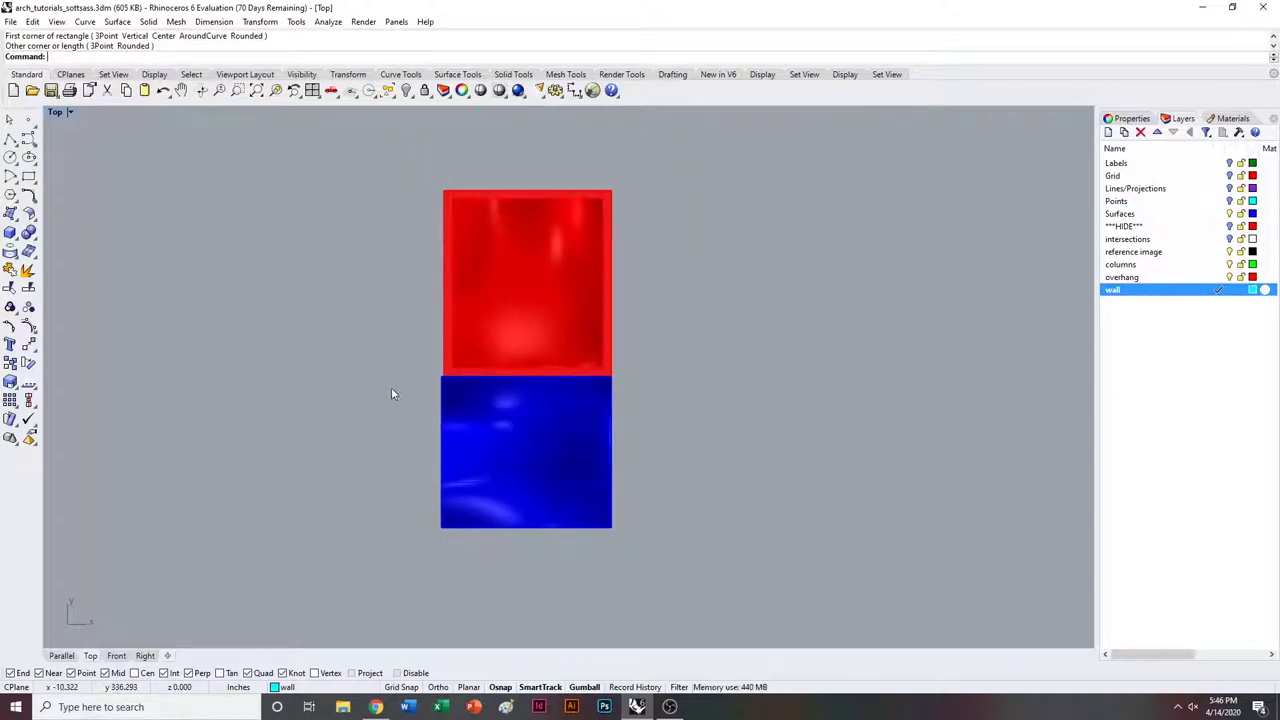
# Scale the blue block by a factor of 1.25 from its corner shared with the red overhang.
pyautogui.moveTo(490, 427); pyautogui.dragTo(640, 556)
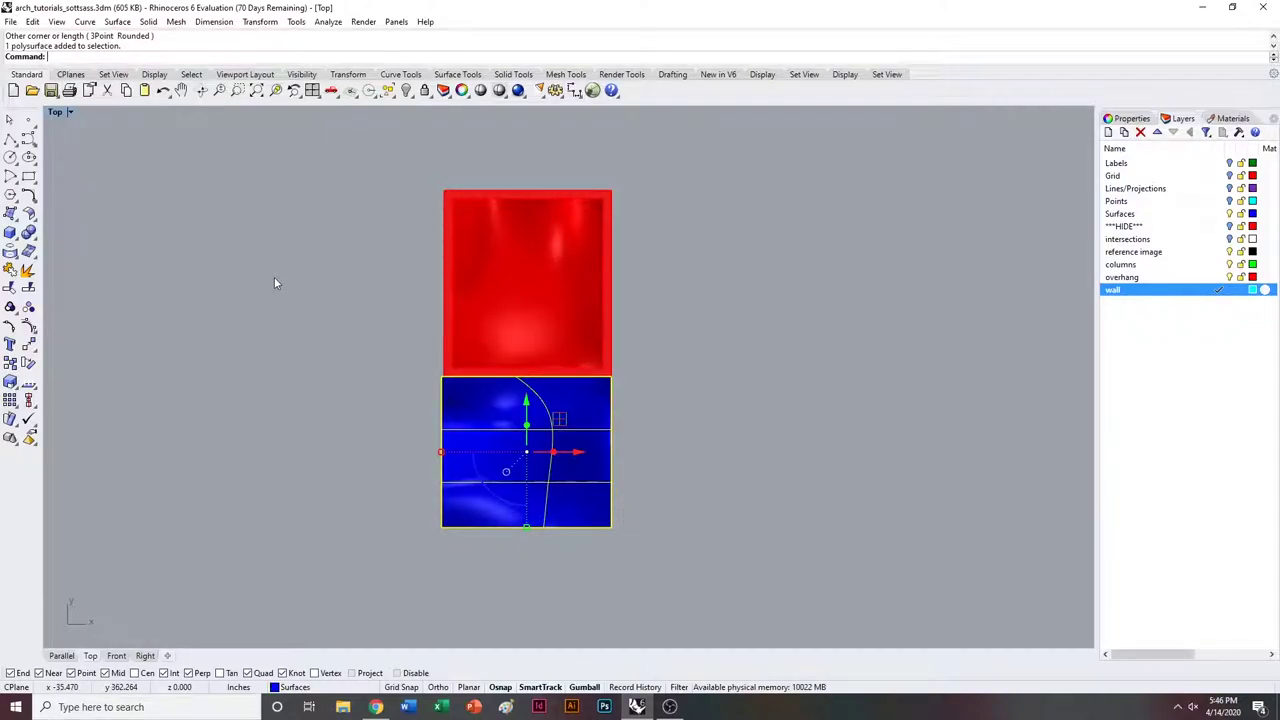
pyautogui.write('scale')
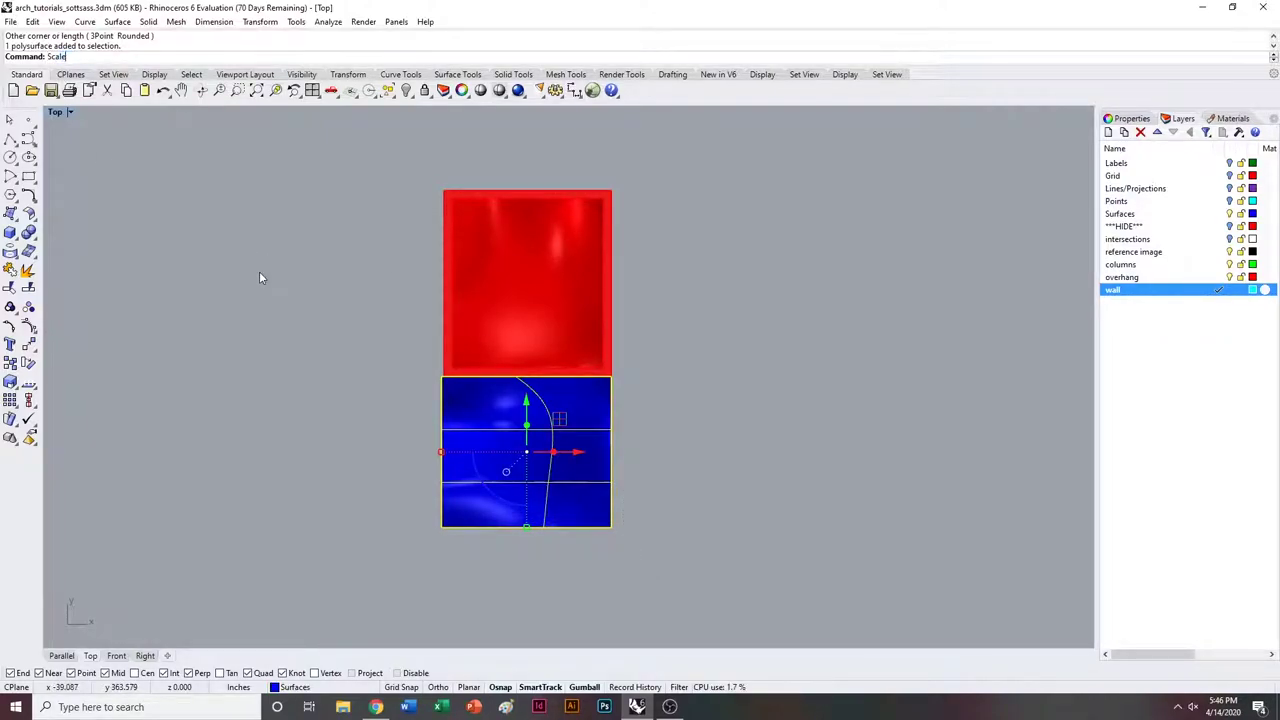
pyautogui.press('Return')
pyautogui.scroll(3, 626, 351)
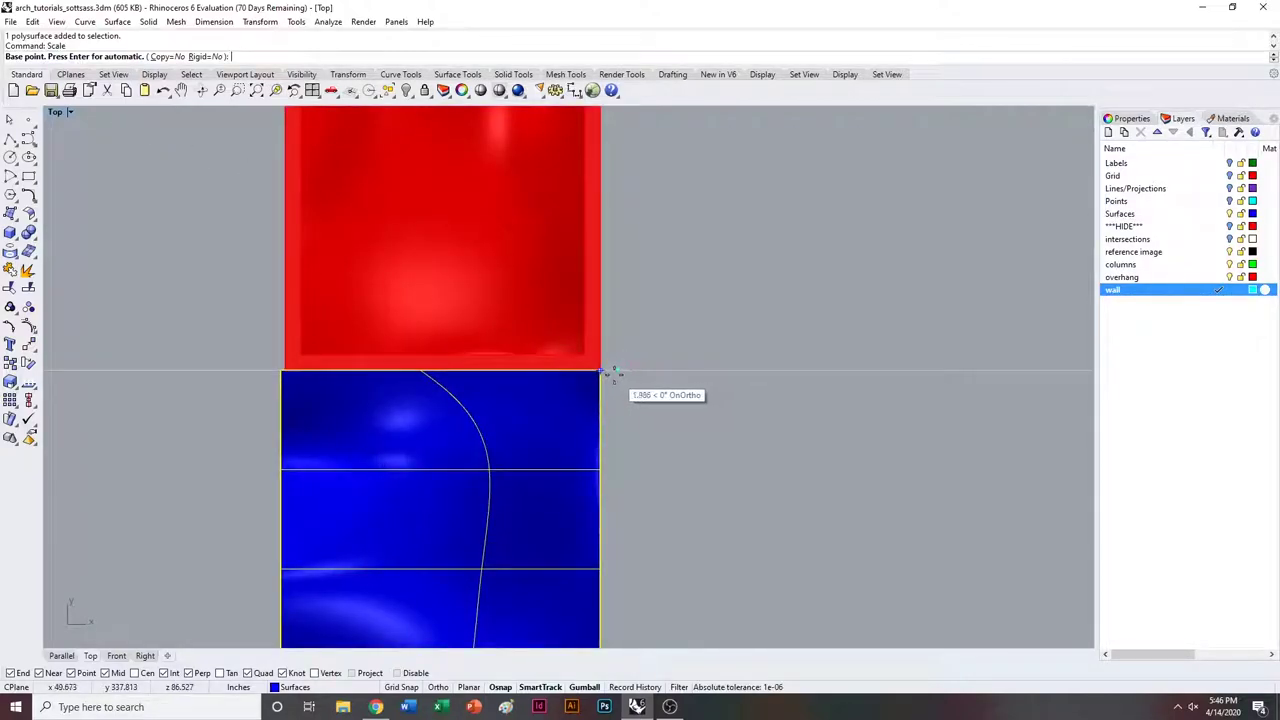
pyautogui.click(601, 369)
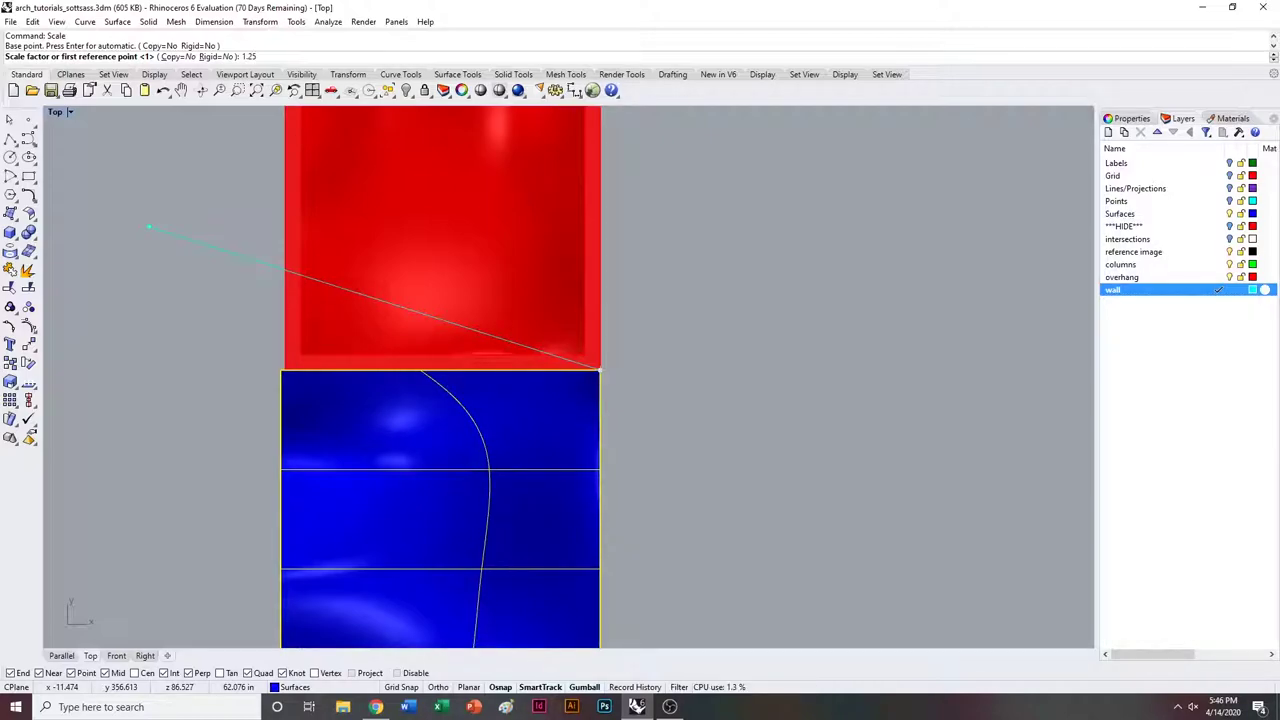
pyautogui.press('Return')
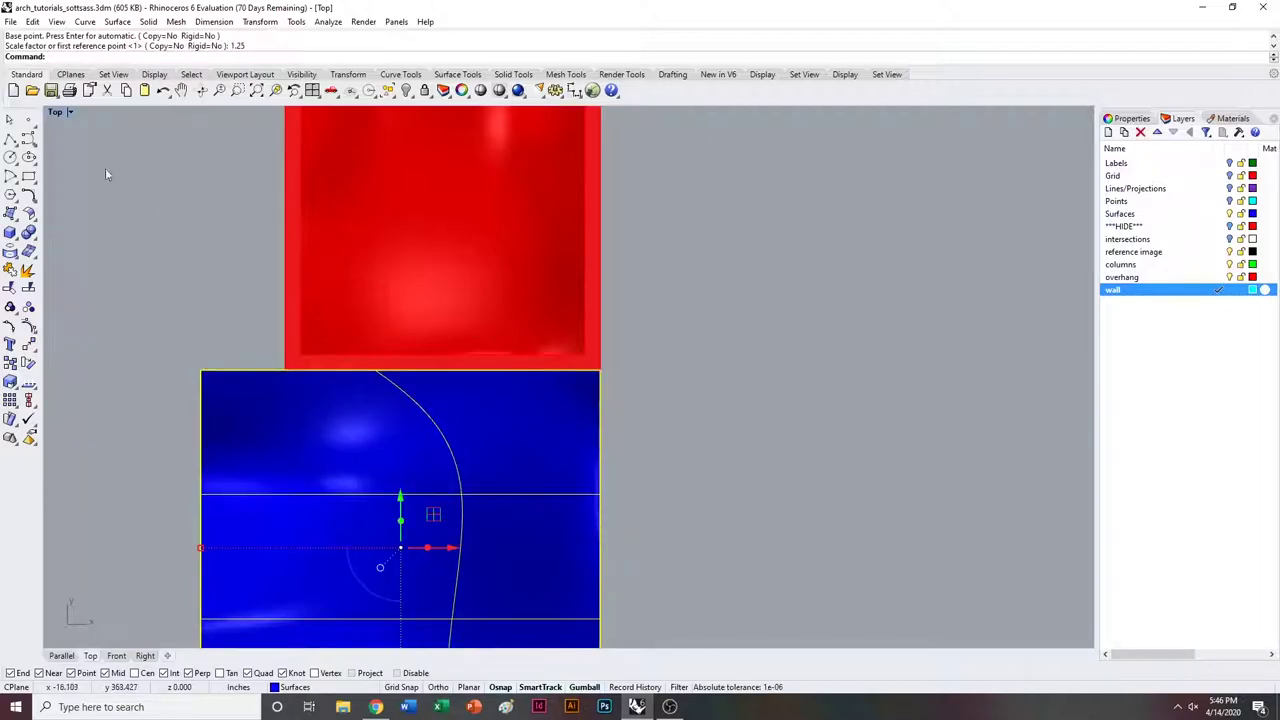
# Move the blue block vertically in the Right view, with Project snapping enabled, so its bottom aligns with the column bases.
pyautogui.doubleClick(55, 113)
pyautogui.doubleClick(585, 121)
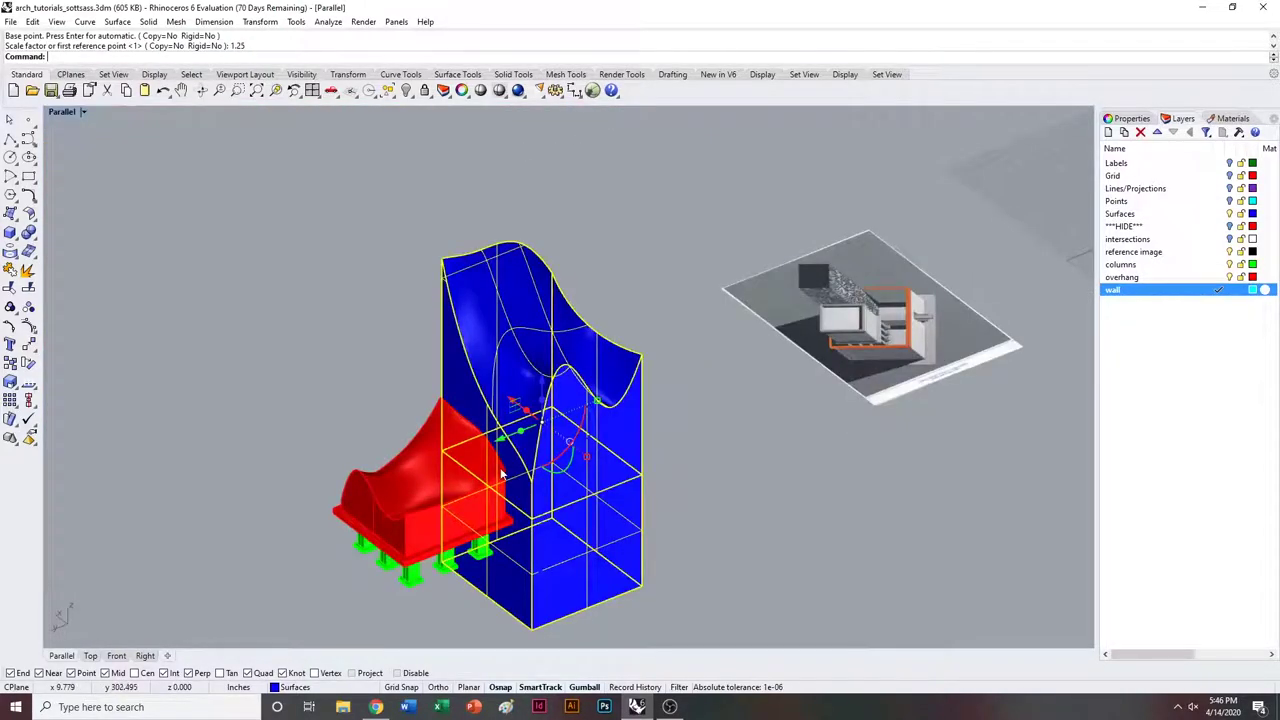
pyautogui.moveTo(640, 390); pyautogui.dragTo(556, 455, button='right')
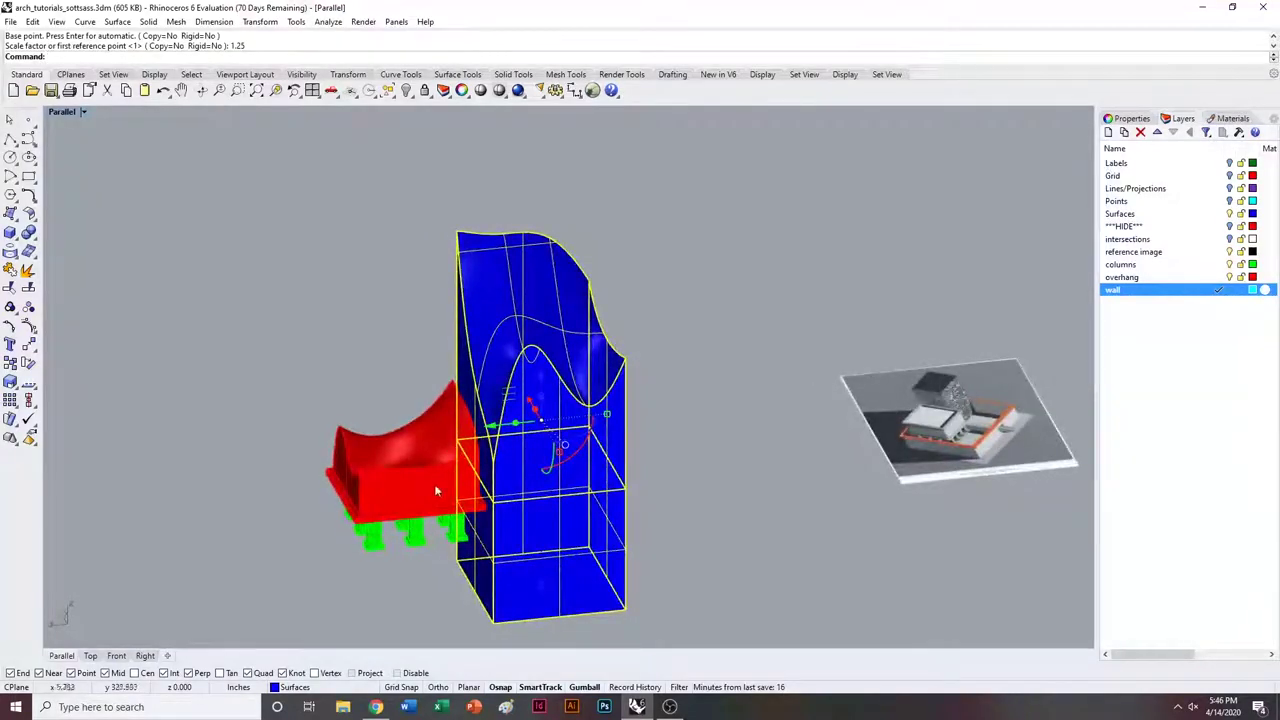
pyautogui.doubleClick(58, 117)
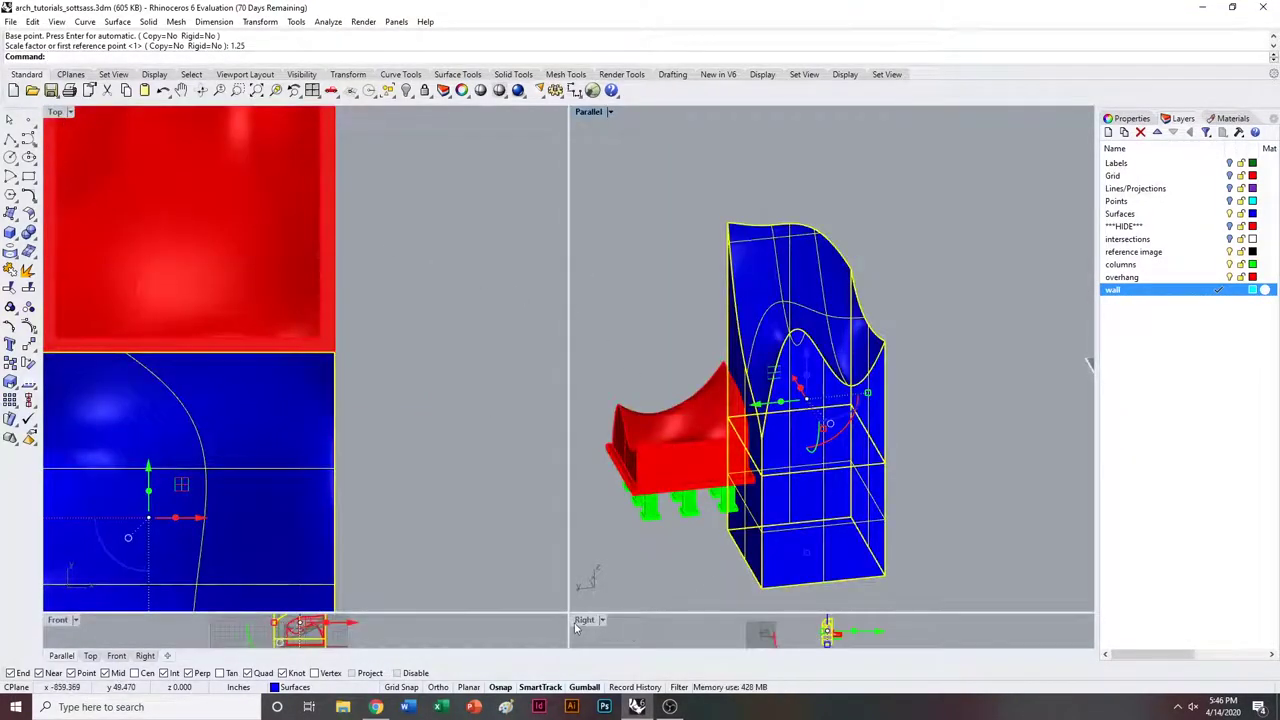
pyautogui.doubleClick(577, 622)
pyautogui.write('Mo')
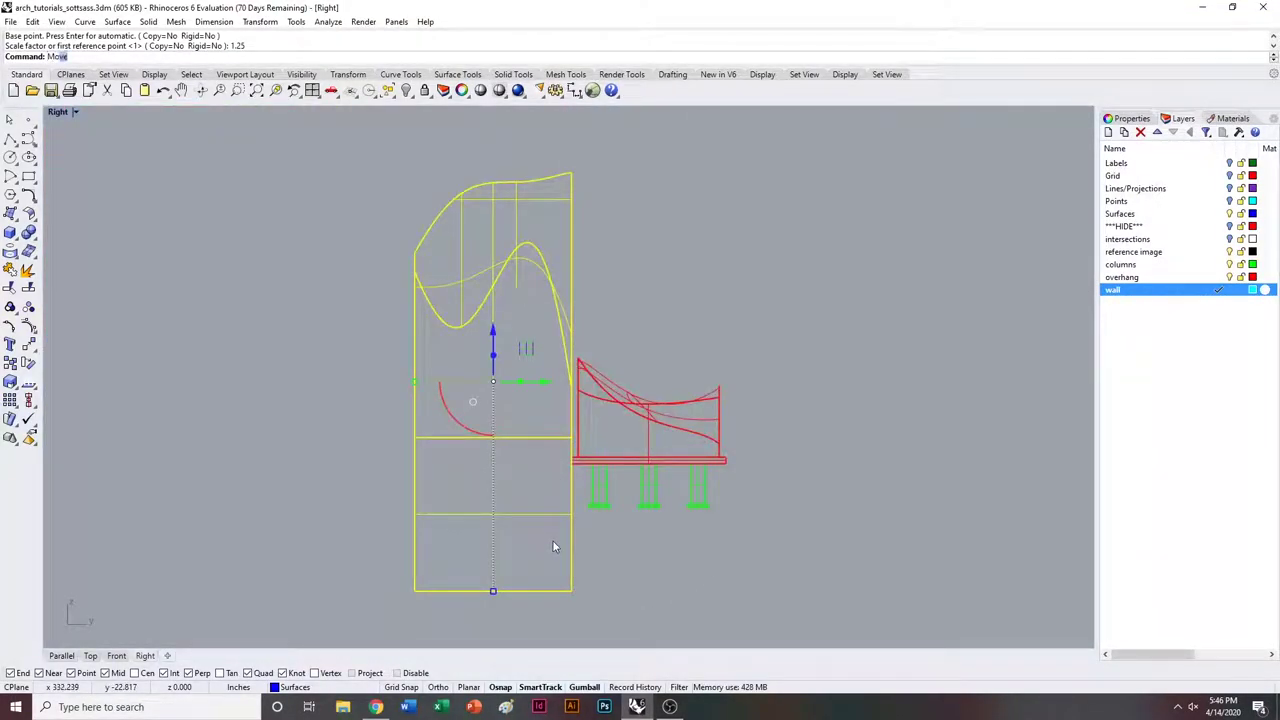
pyautogui.write('ve')
pyautogui.press('Return')
pyautogui.click(371, 673)
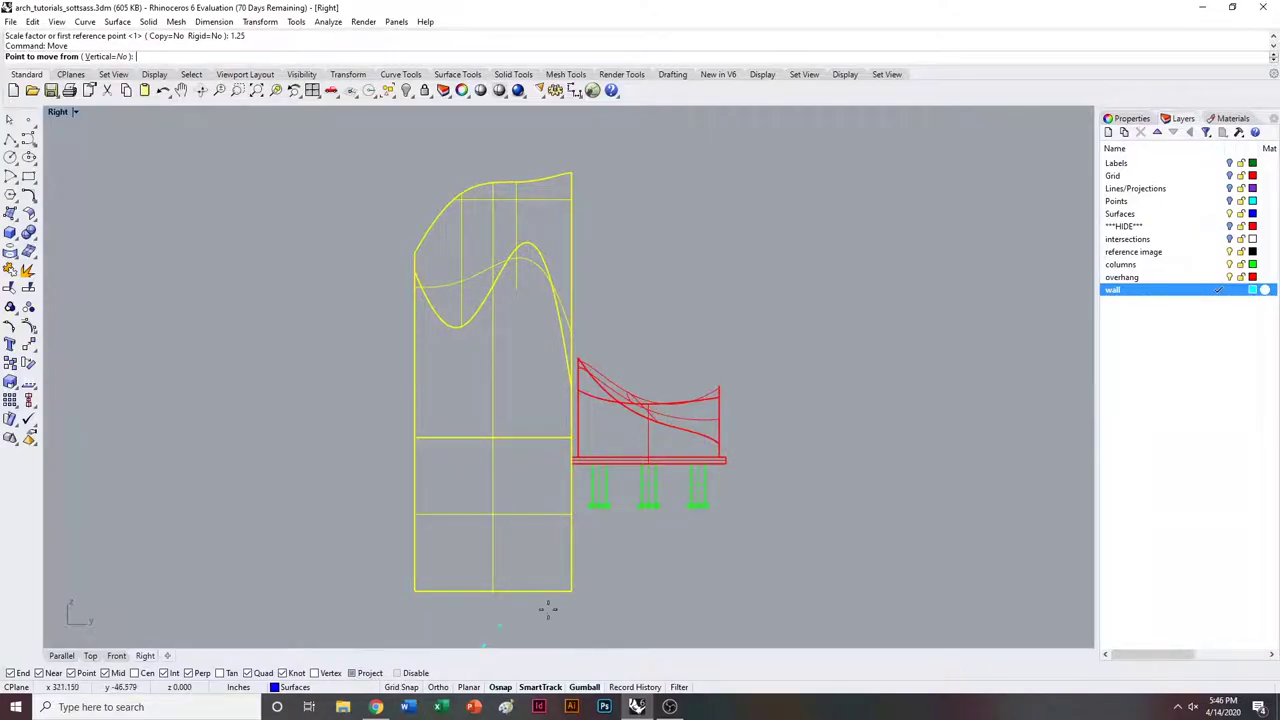
pyautogui.scroll(5, 598, 578)
pyautogui.click(517, 621)
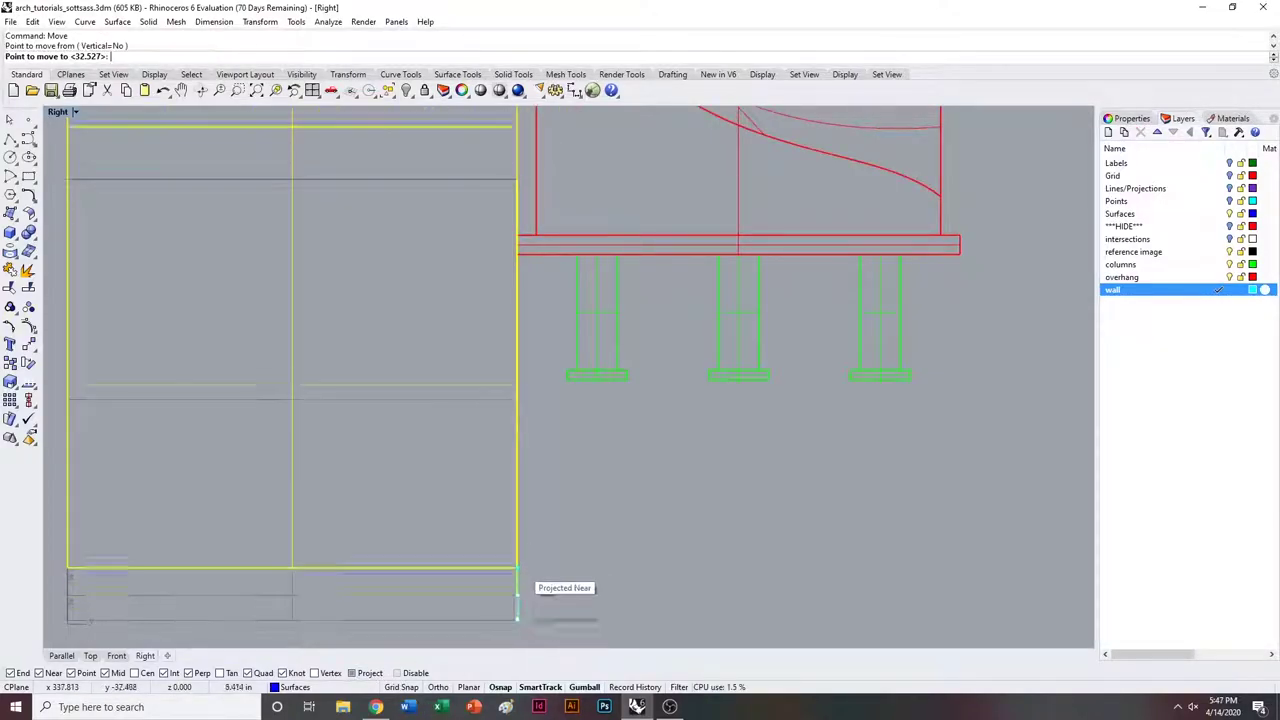
pyautogui.scroll(3, 556, 400)
pyautogui.click(486, 365)
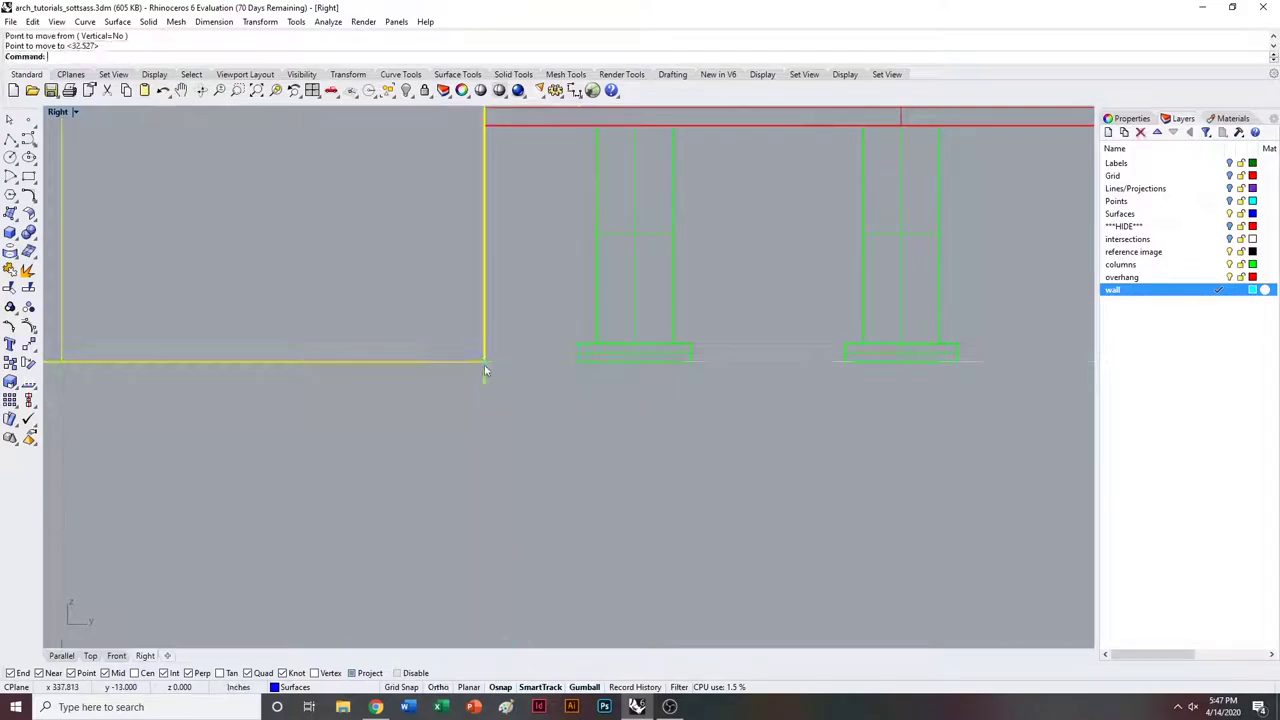
pyautogui.scroll(-4, 553, 401)
pyautogui.scroll(-2, 553, 401)
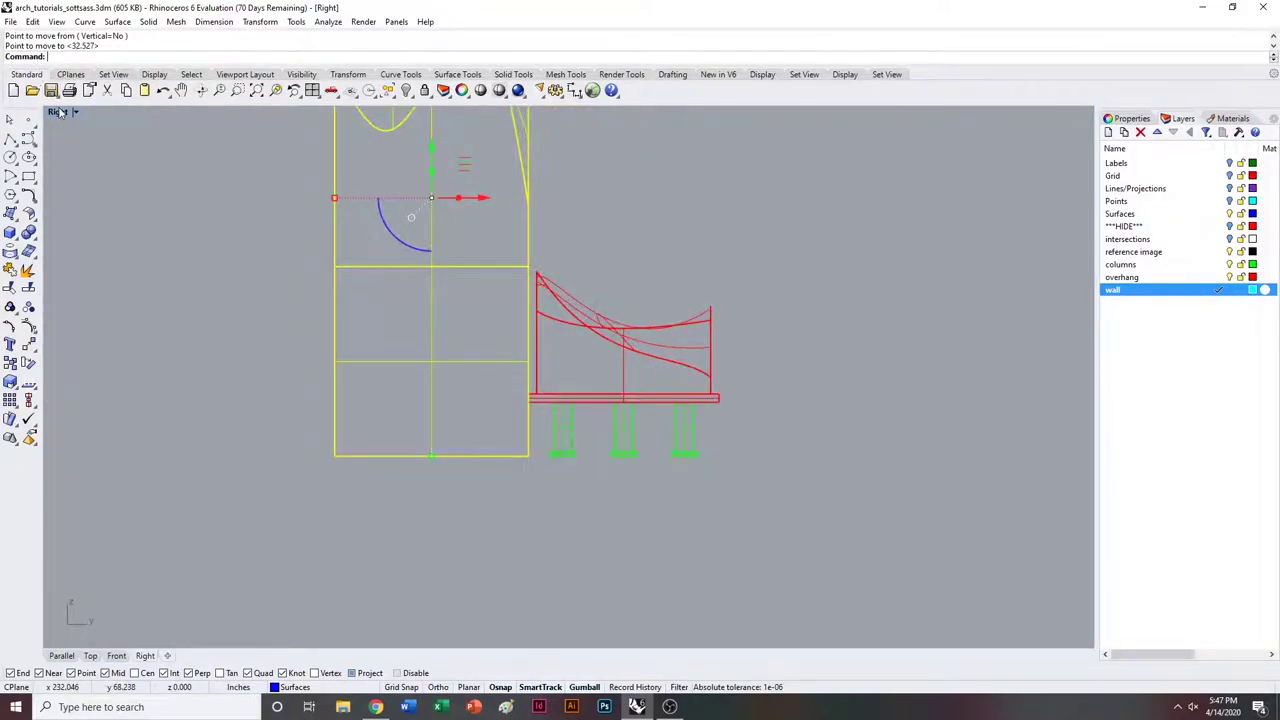
# Try to stretch the blue block vertically with Scale1D, using its rear bottom corner as base and its top corner as reference.
pyautogui.doubleClick(58, 111)
pyautogui.doubleClick(593, 114)
pyautogui.moveTo(736, 299); pyautogui.dragTo(810, 314, button='right')
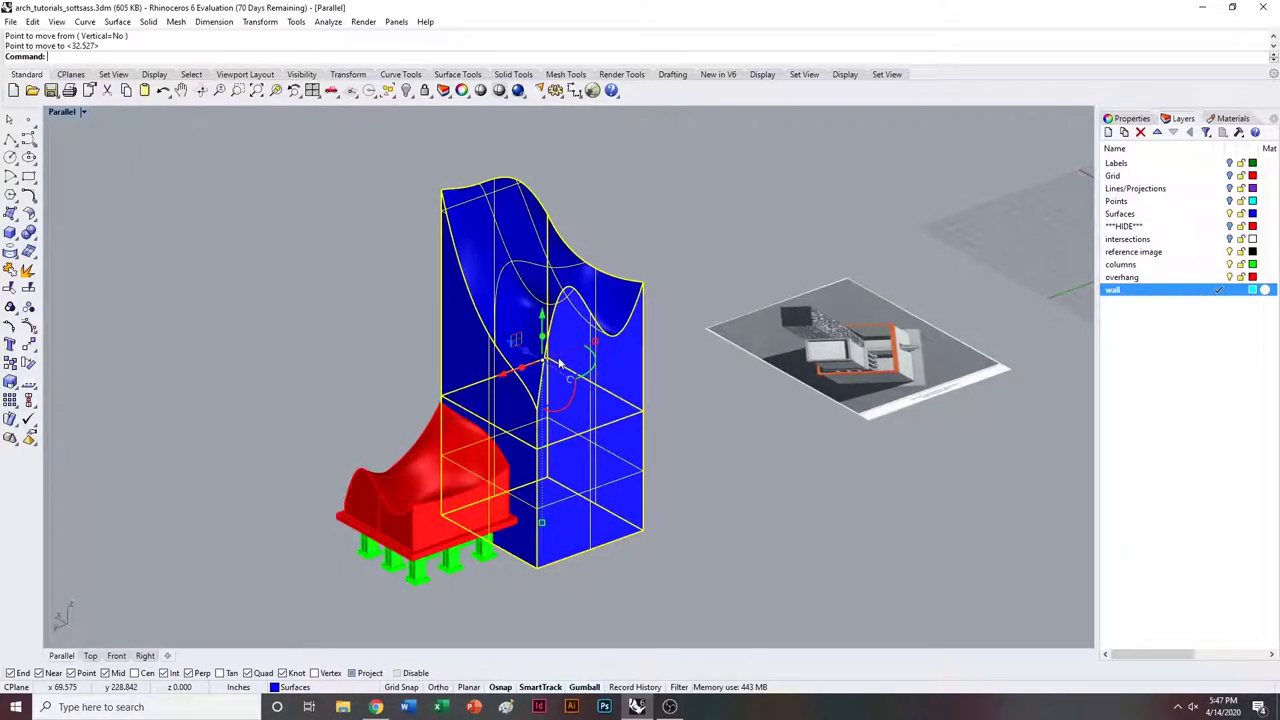
pyautogui.write('1D')
pyautogui.press('Return')
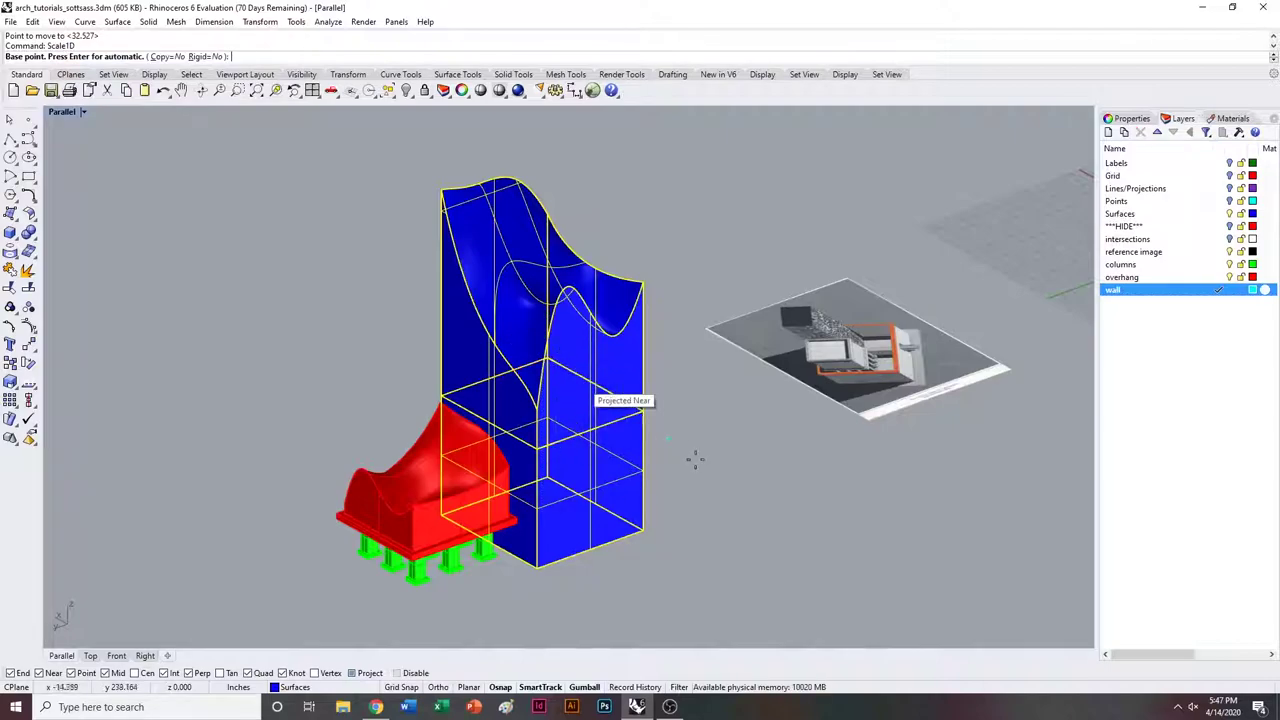
pyautogui.scroll(3, 694, 457)
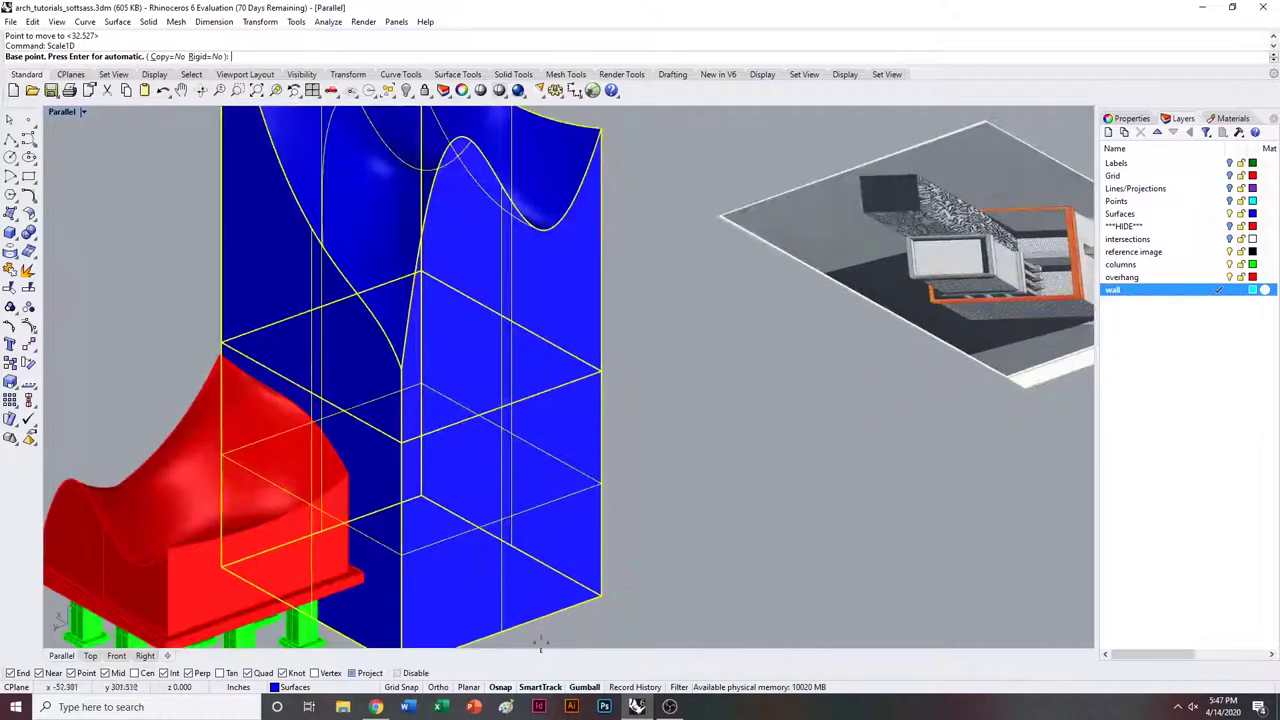
pyautogui.click(602, 596)
pyautogui.keyDown('shift'); pyautogui.moveTo(648, 205); pyautogui.dragTo(731, 303, button='right'); pyautogui.keyUp('shift')
pyautogui.click(685, 225)
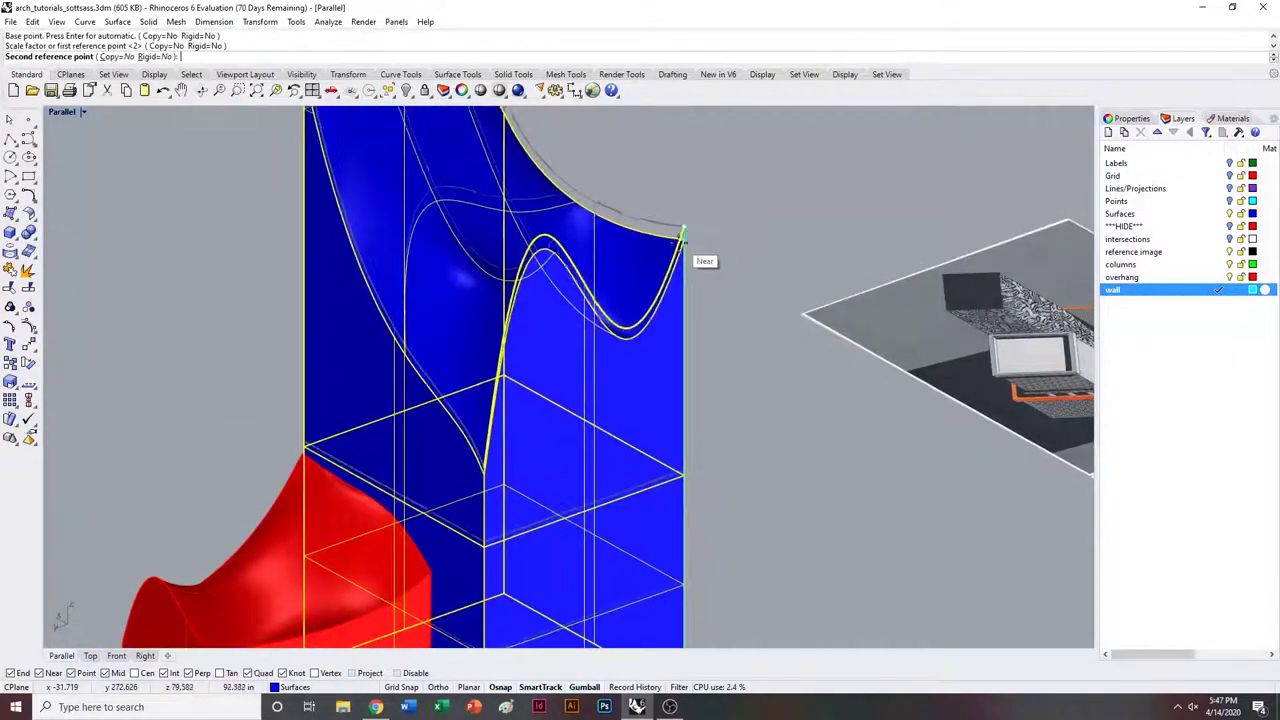
pyautogui.click(666, 258)
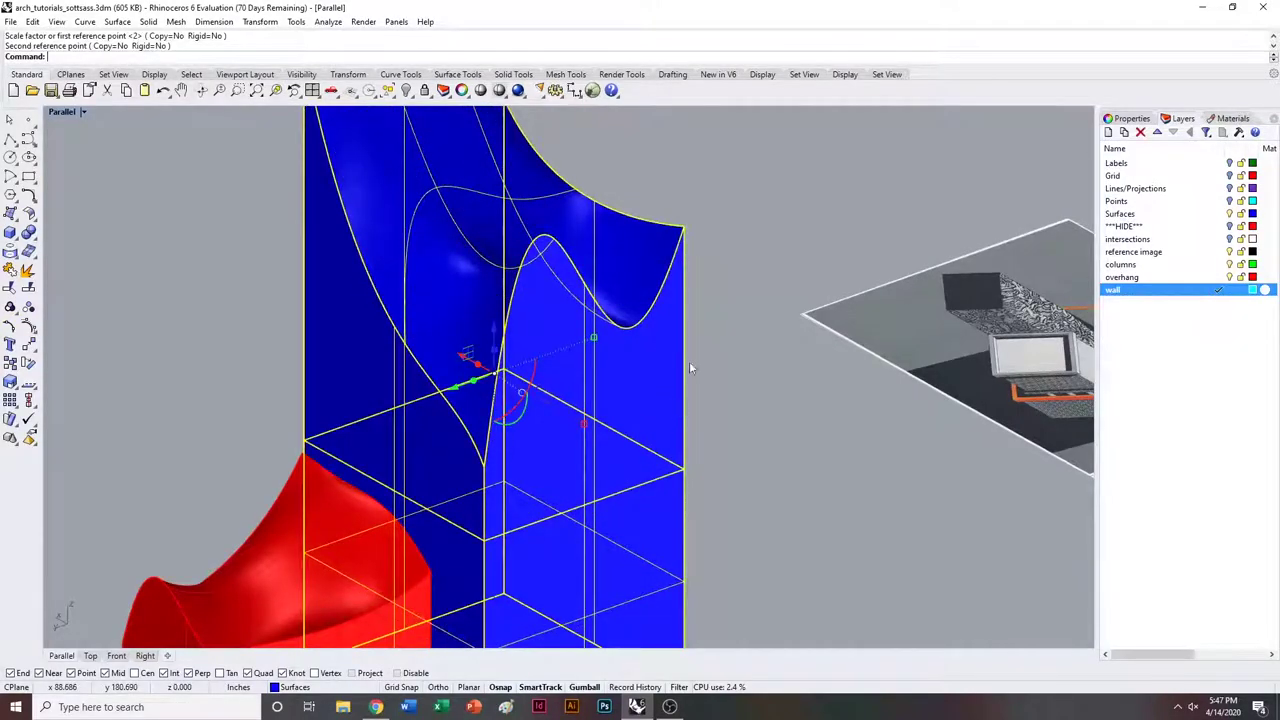
# Scale the blue block's height with Scale1D from its front bottom corner, matching its lowest top corner to the red roof's peak.
pyautogui.keyDown('shift'); pyautogui.moveTo(644, 586); pyautogui.dragTo(700, 370, button='right'); pyautogui.keyUp('shift')
pyautogui.press('space')
pyautogui.click(539, 558)
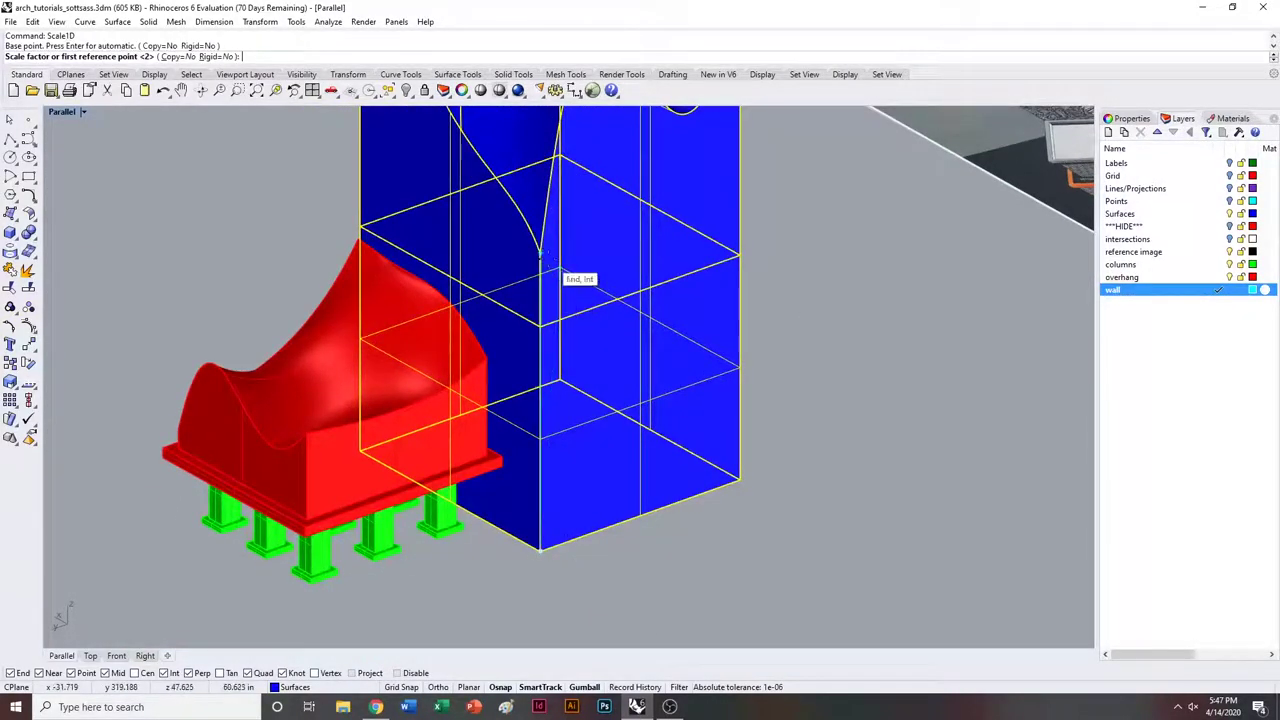
pyautogui.click(562, 270)
pyautogui.click(360, 240)
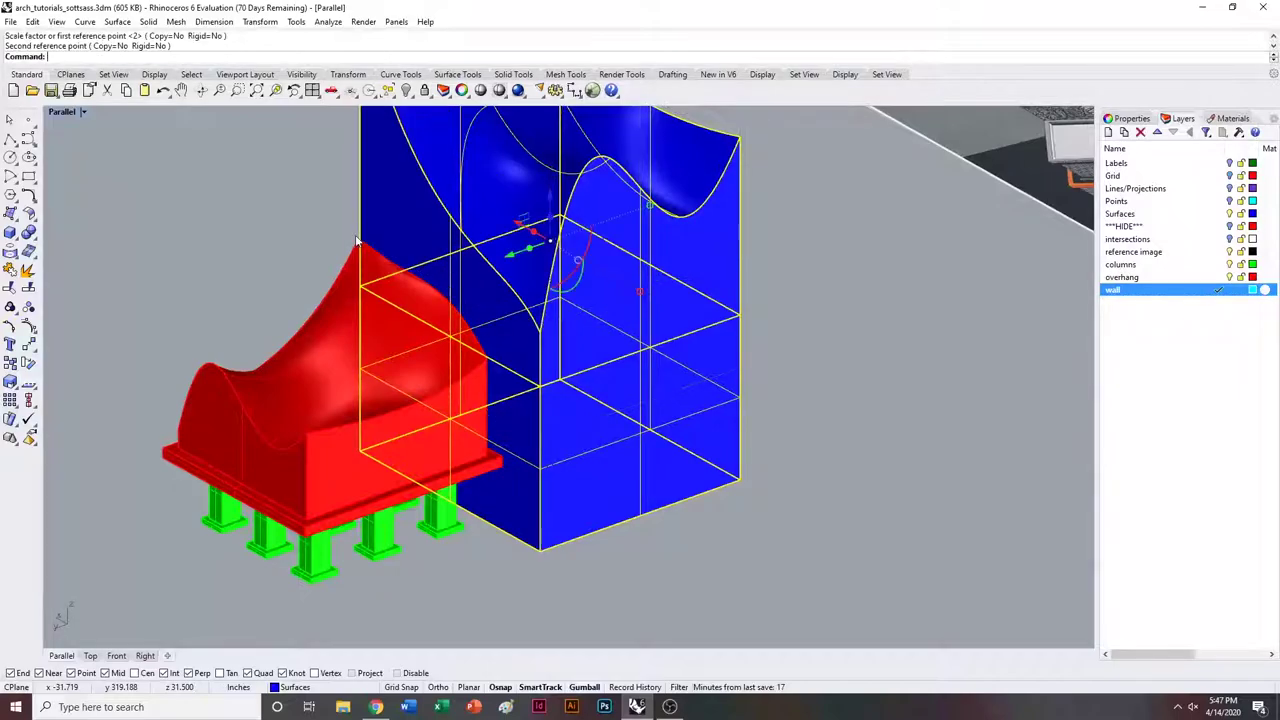
pyautogui.click(912, 338)
pyautogui.scroll(-6, 903, 342)
pyautogui.moveTo(850, 345); pyautogui.dragTo(753, 346, button='right')
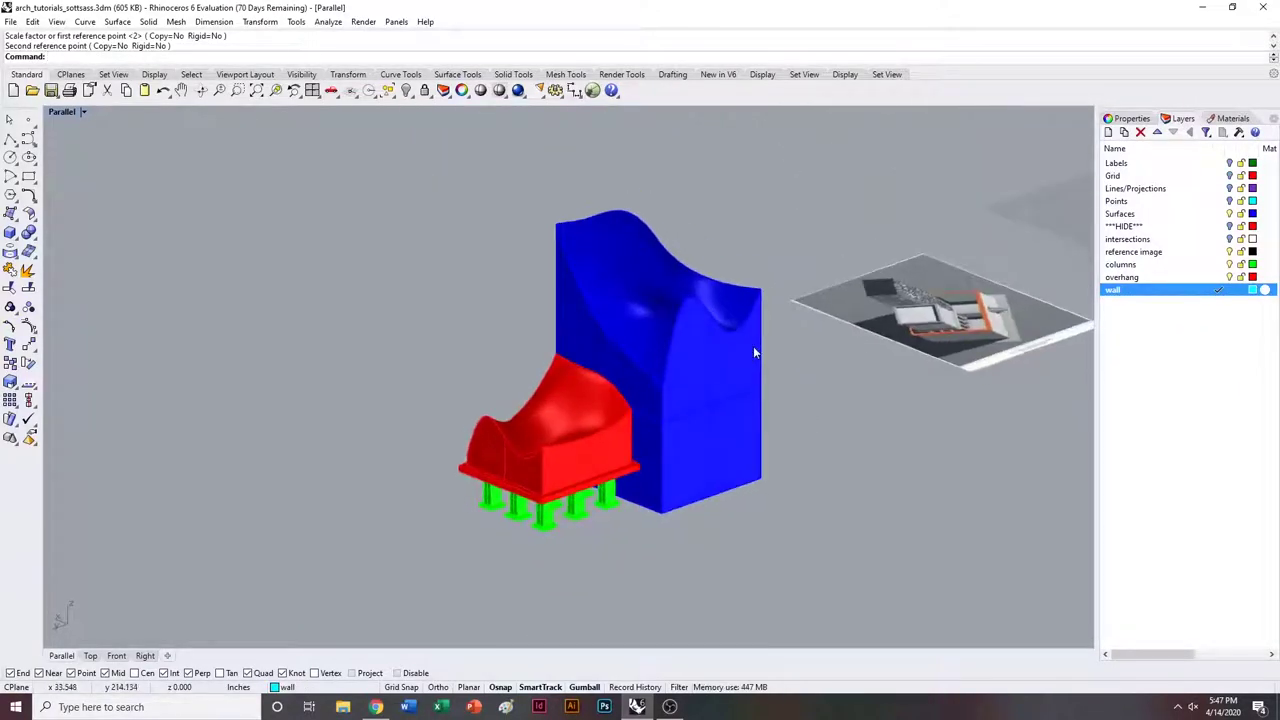
# Save the model to its existing file.
pyautogui.click(12, 21)
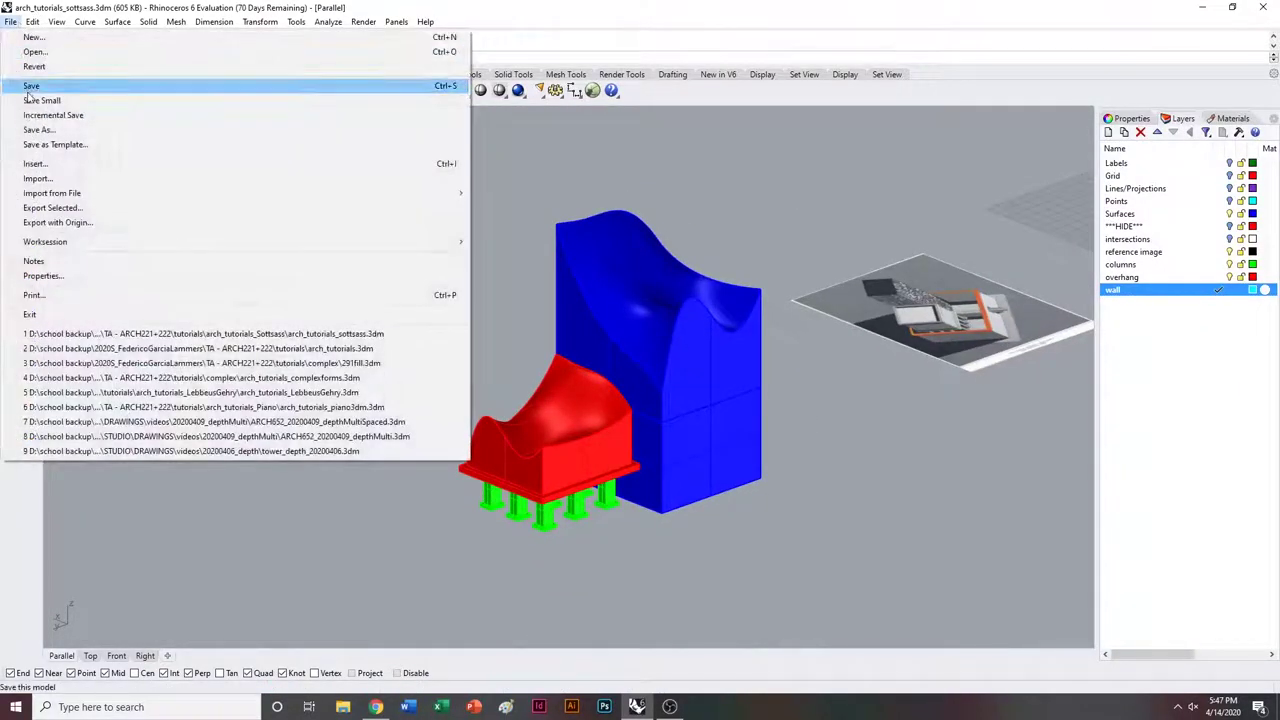
pyautogui.click(40, 84)
pyautogui.moveTo(849, 303); pyautogui.dragTo(826, 340, button='right')
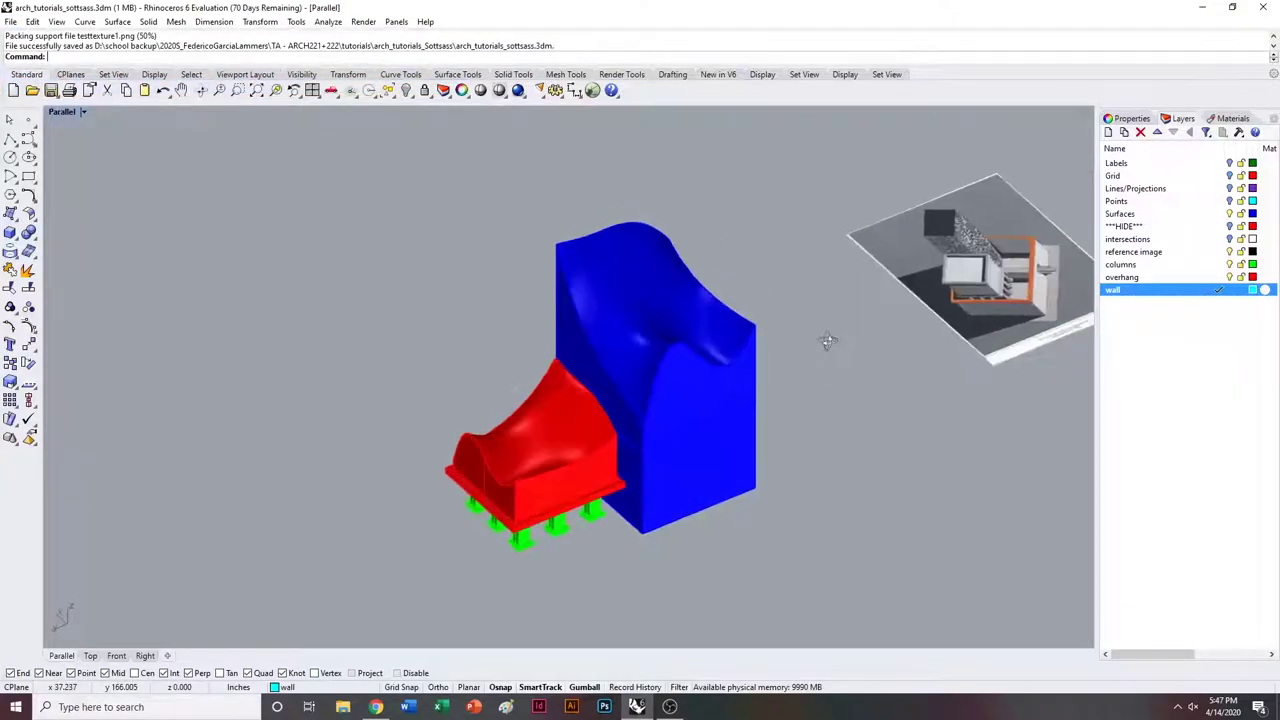
# Draw a rectangle in the Top view from the blue block's lower left corner to the red overhang's upper right corner.
pyautogui.doubleClick(57, 111)
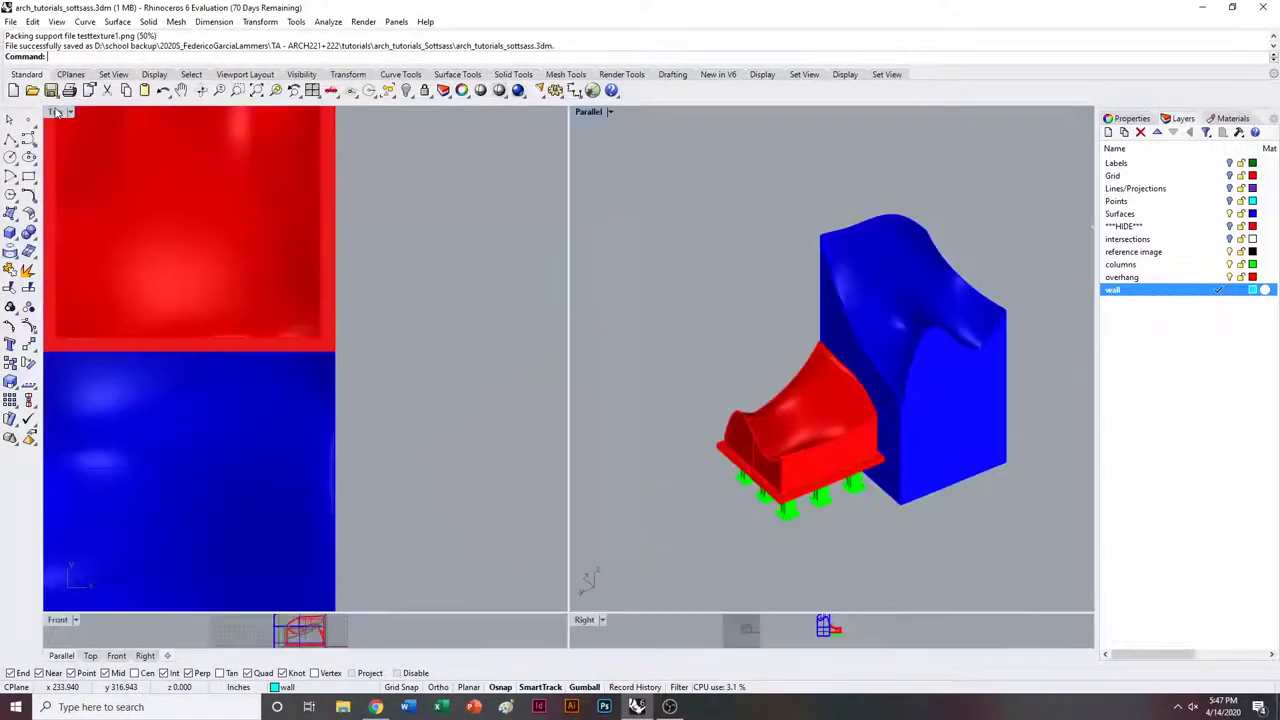
pyautogui.doubleClick(57, 111)
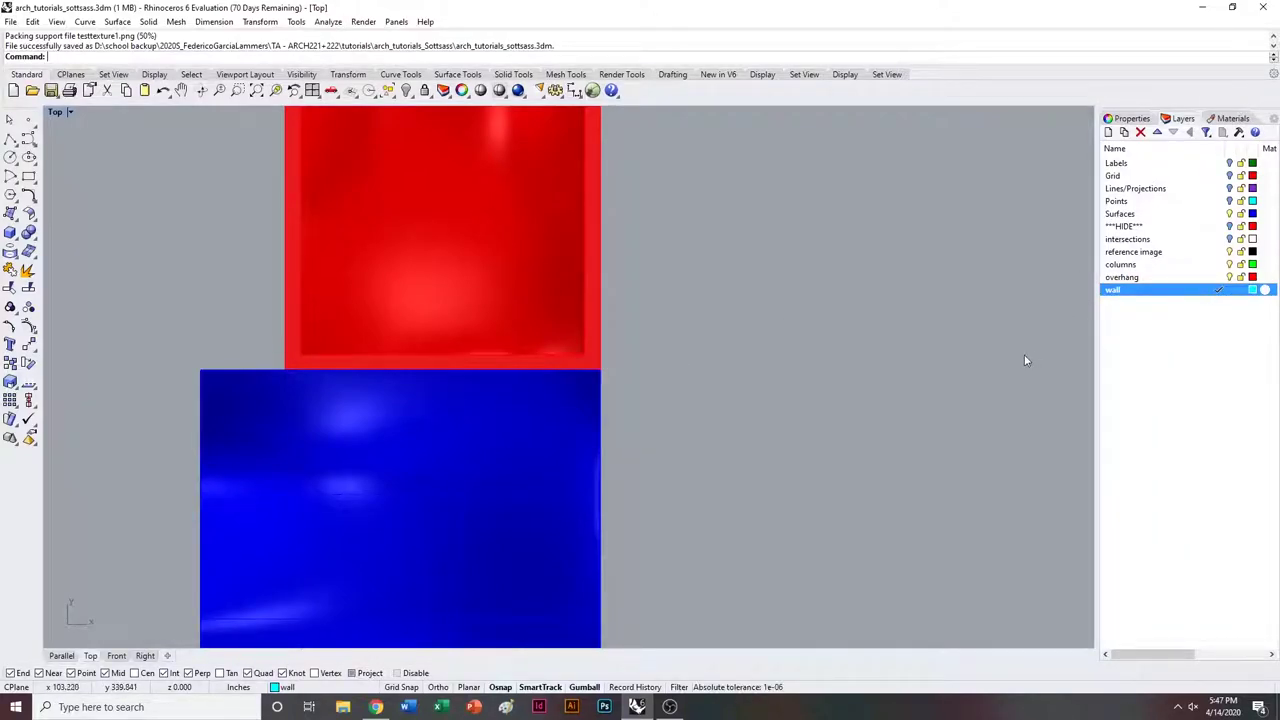
pyautogui.write('Rectangle')
pyautogui.press('Return')
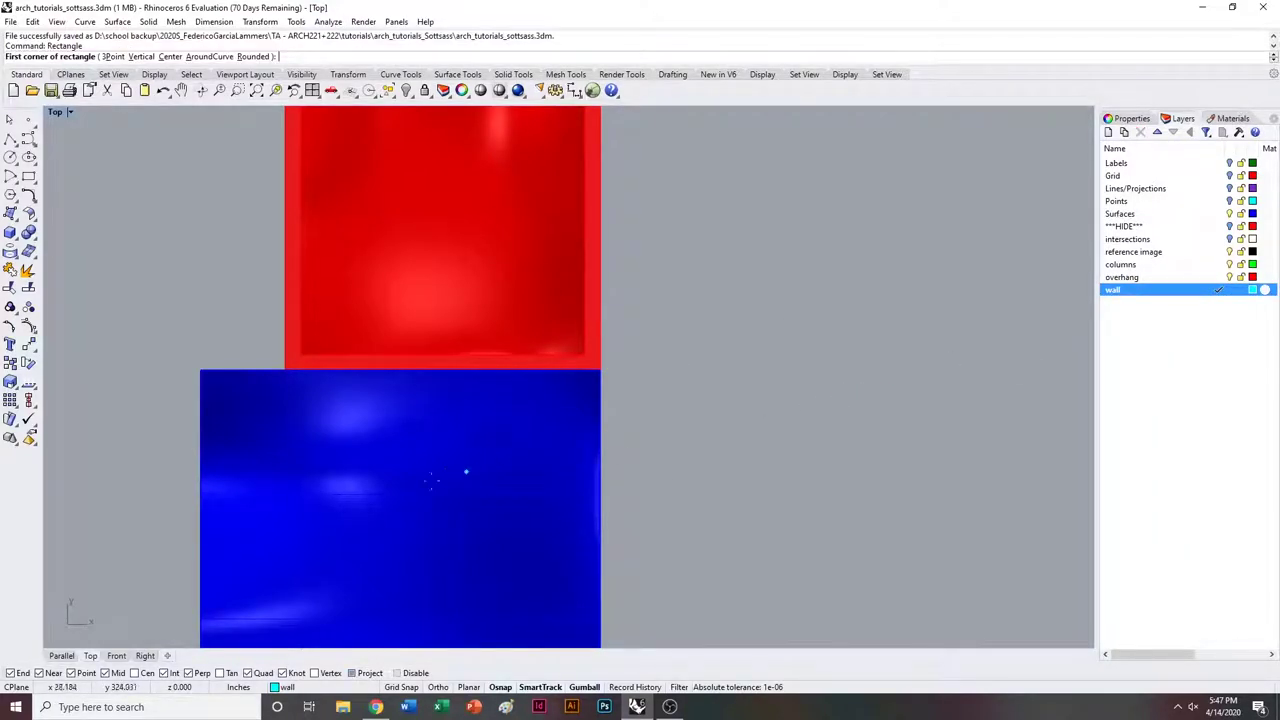
pyautogui.scroll(-3, 432, 480)
pyautogui.click(271, 551)
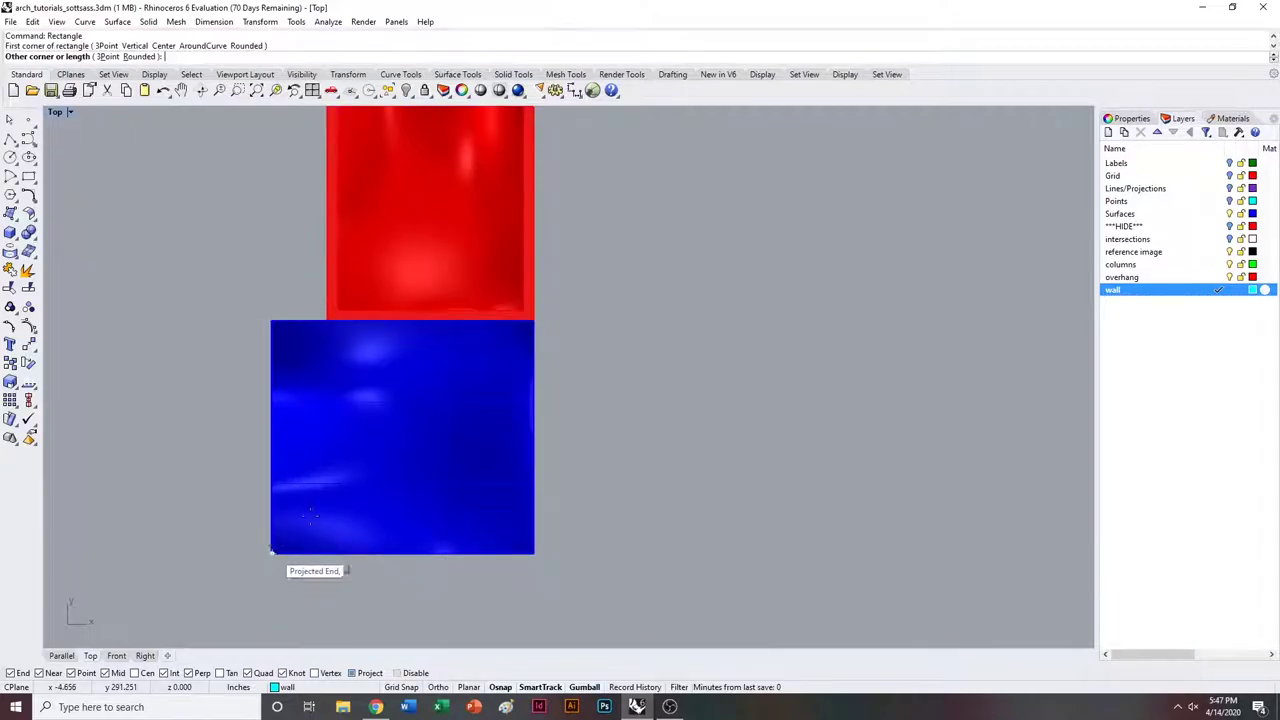
pyautogui.moveTo(671, 225); pyautogui.dragTo(711, 389, button='right')
pyautogui.scroll(8, 572, 260)
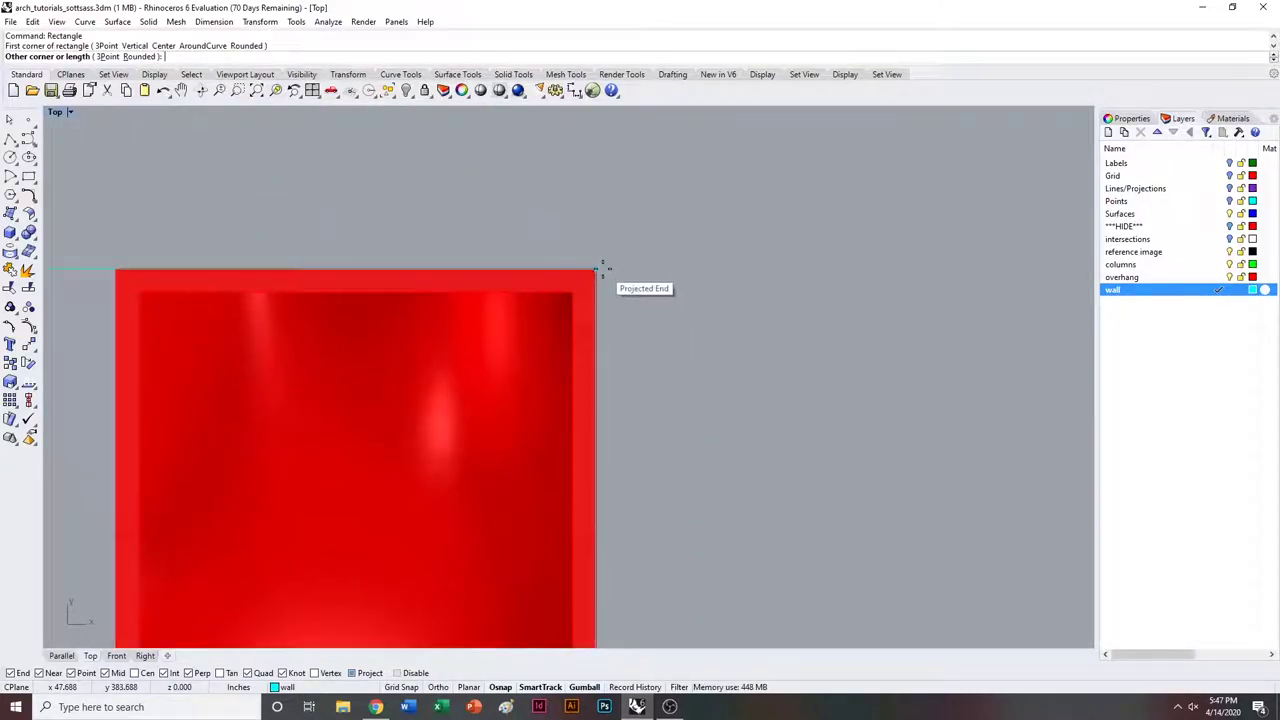
pyautogui.click(600, 268)
pyautogui.scroll(-4, 606, 270)
# Offset the rectangle around both blocks 2 inches outward, checking the wall's layout against the reference image.
pyautogui.click(364, 290)
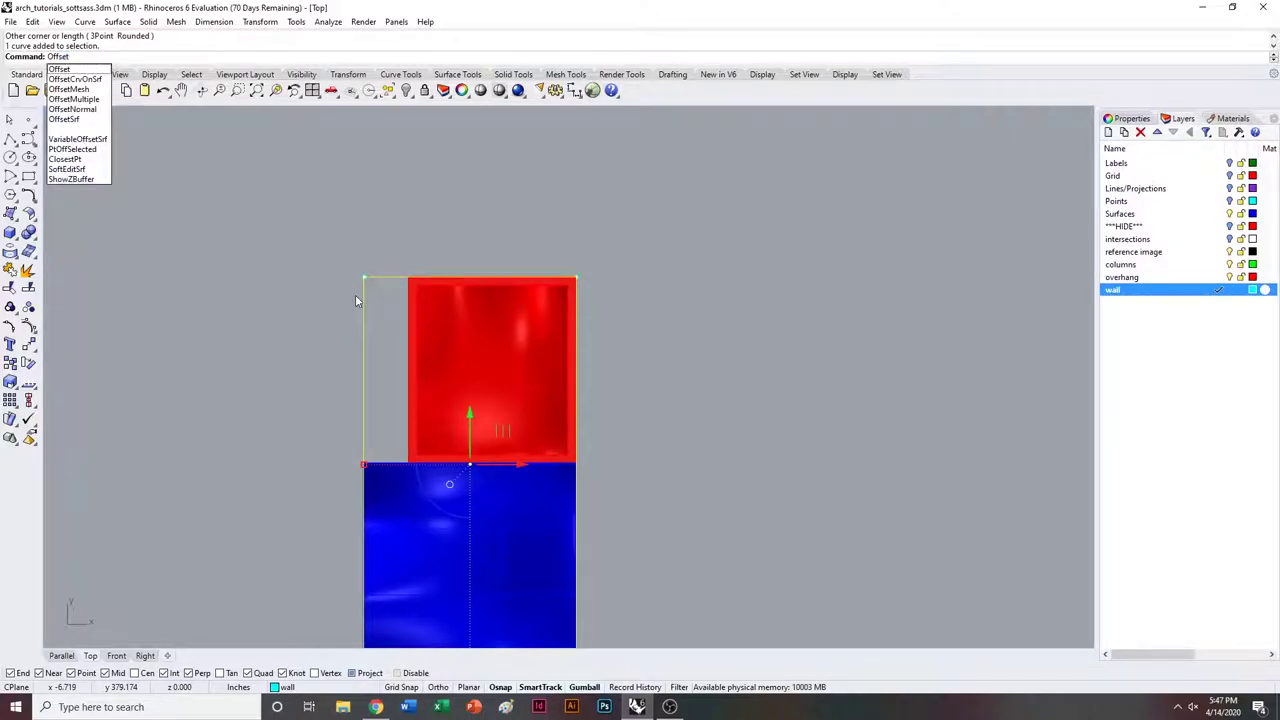
pyautogui.press('Escape')
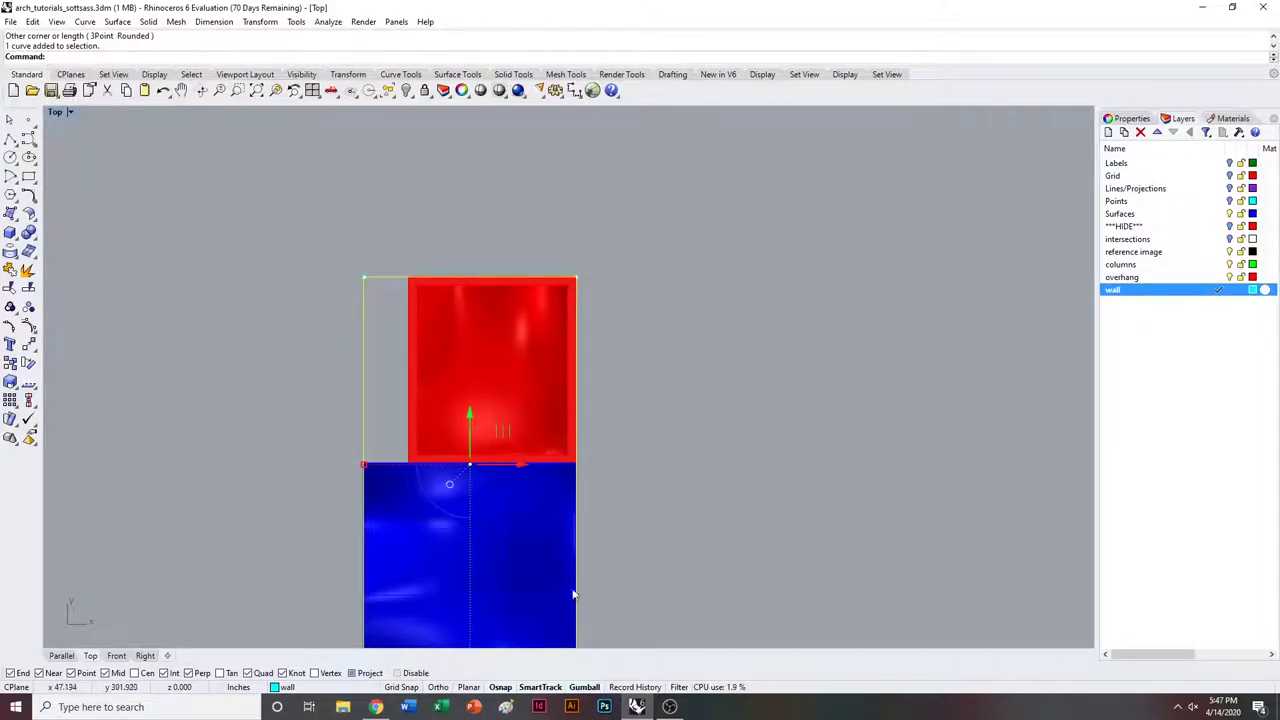
pyautogui.moveTo(503, 569); pyautogui.dragTo(602, 207, button='right')
pyautogui.moveTo(602, 345); pyautogui.dragTo(566, 151, button='right')
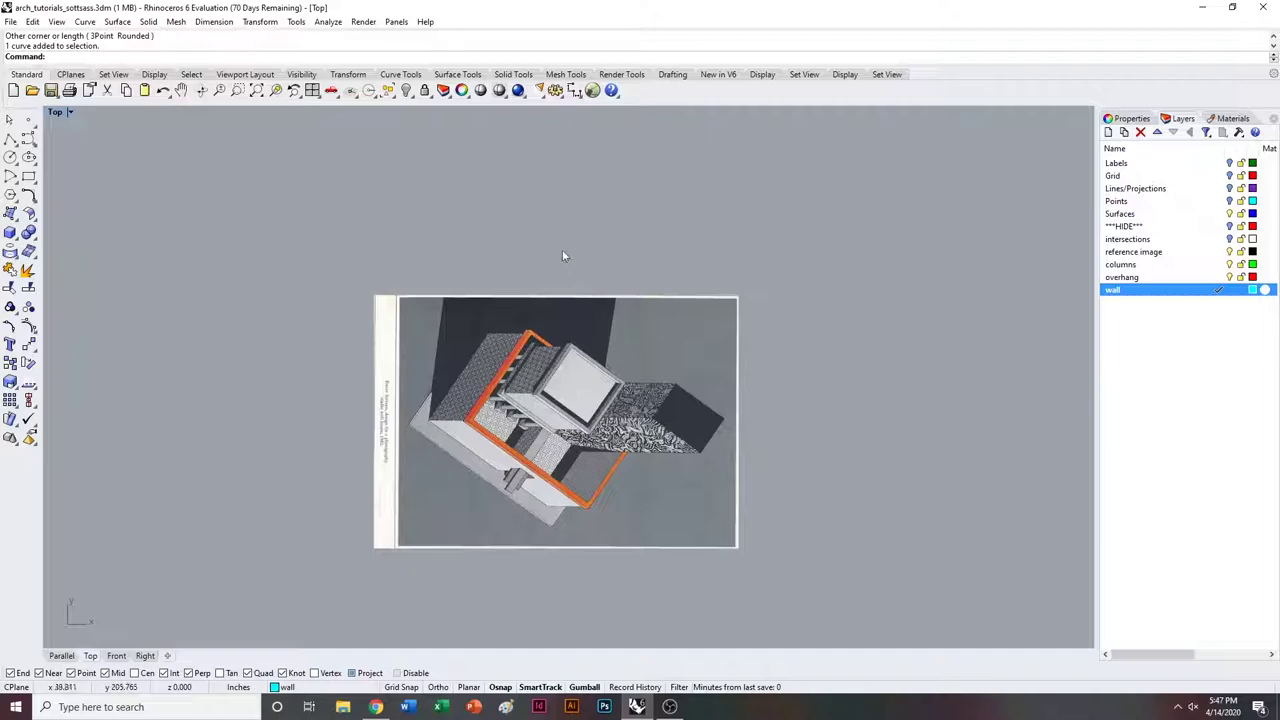
pyautogui.scroll(-10, 571, 334)
pyautogui.moveTo(571, 334); pyautogui.dragTo(534, 541, button='right')
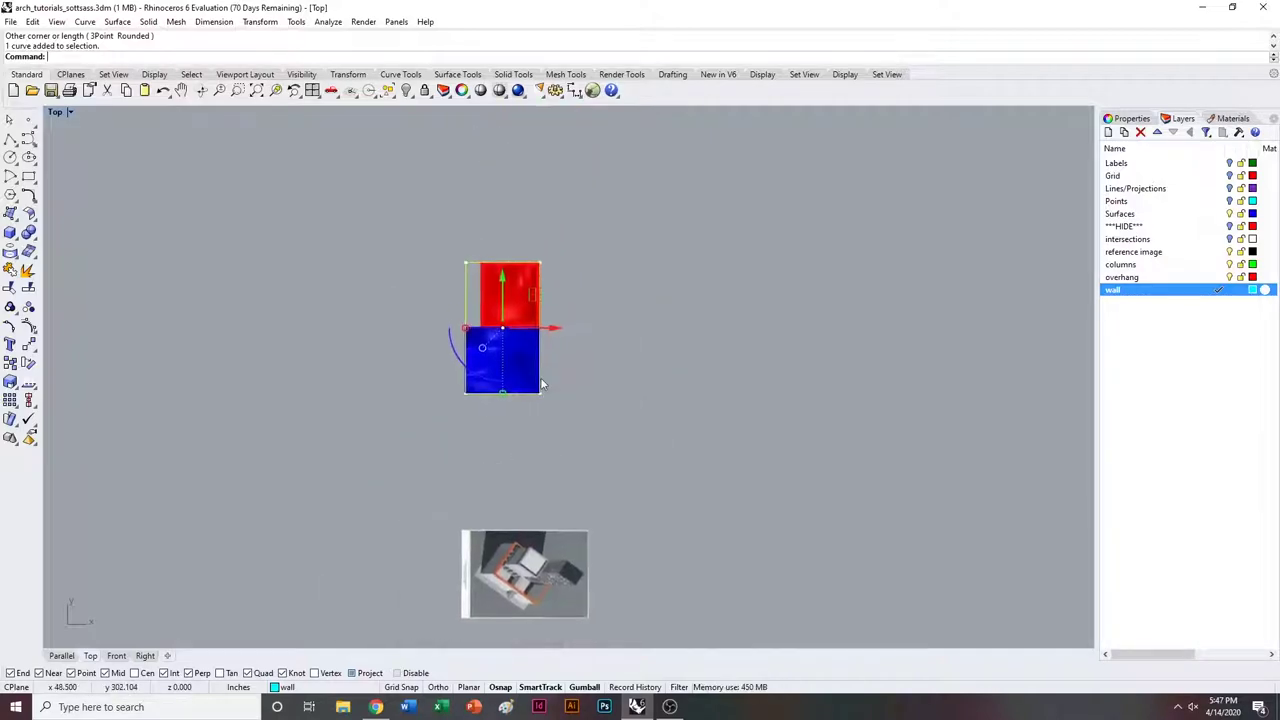
pyautogui.scroll(6, 524, 305)
pyautogui.write('offset')
pyautogui.press('Return')
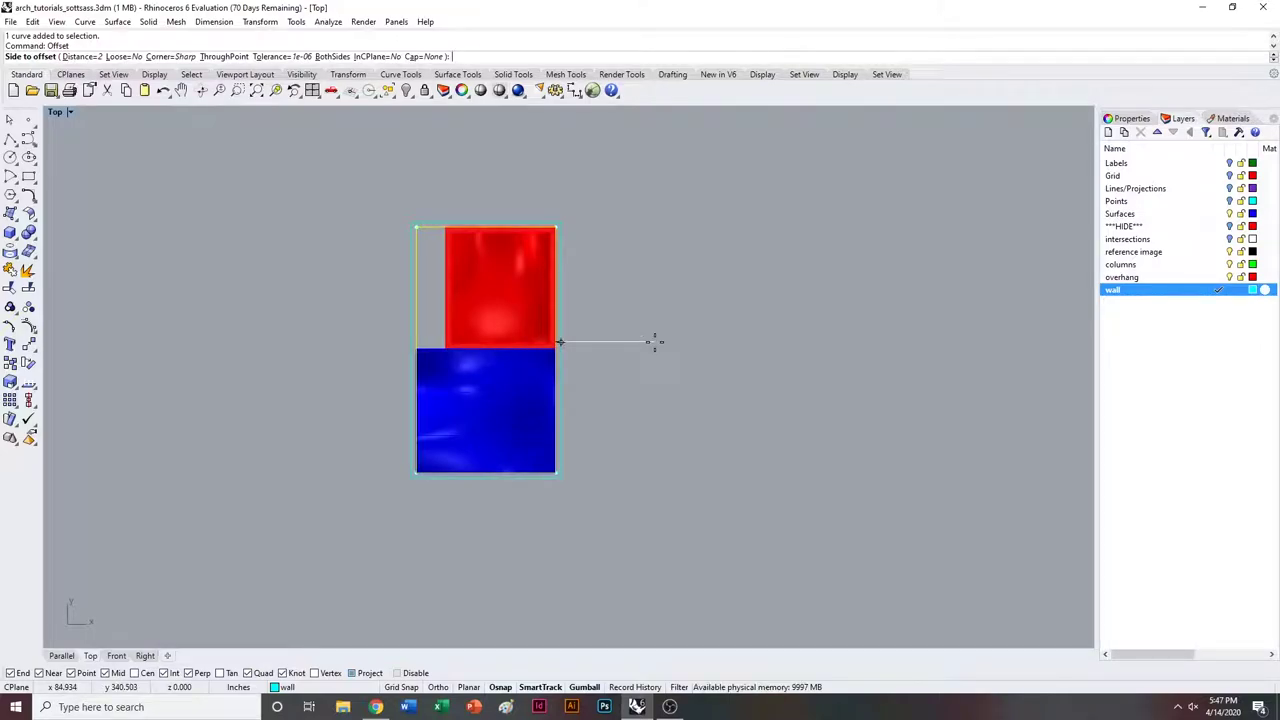
pyautogui.write('2')
pyautogui.press('Return')
pyautogui.write('2')
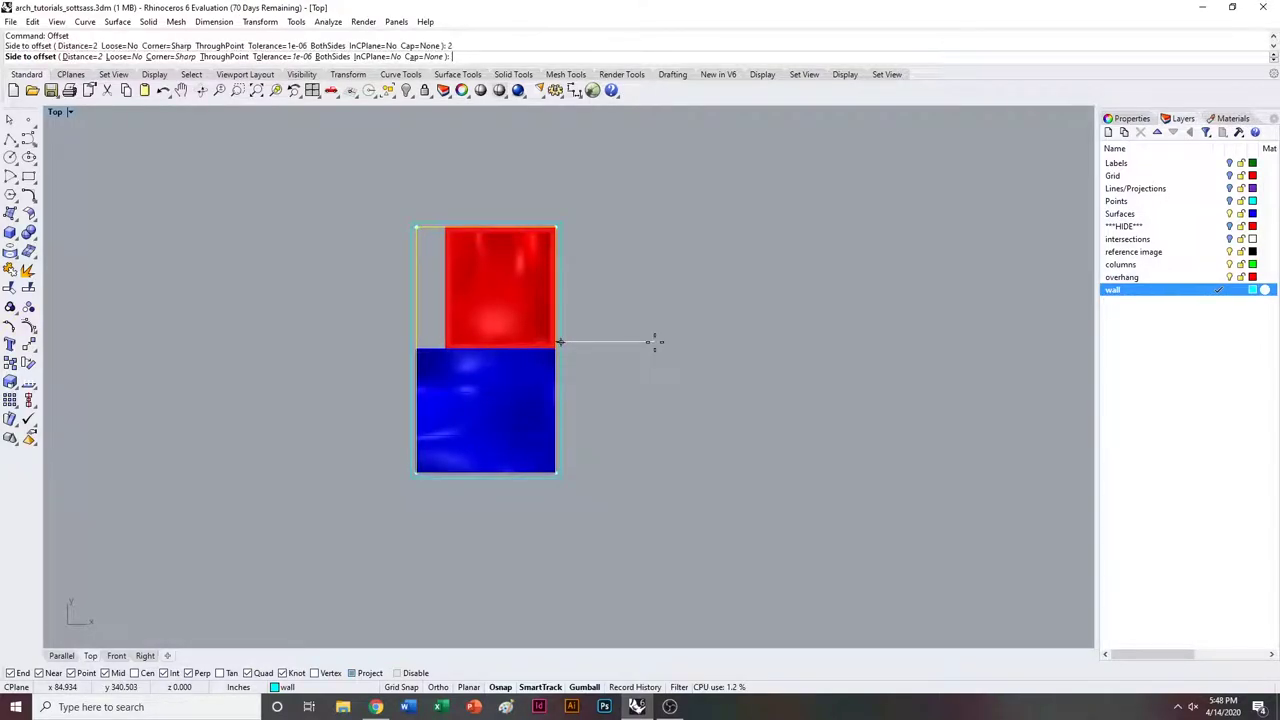
pyautogui.click(654, 341)
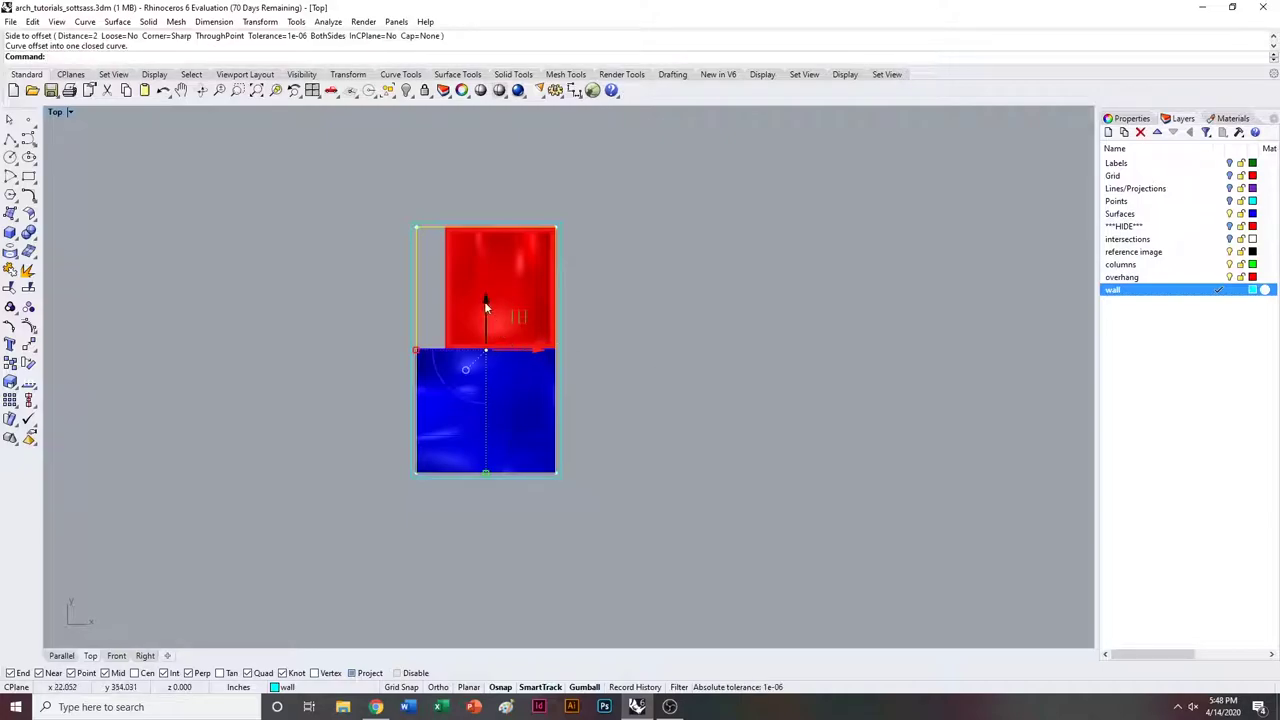
# Offset the original rectangle 12 inches outward and delete the original, keeping the two offset outlines.
pyautogui.scroll(3, 440, 262)
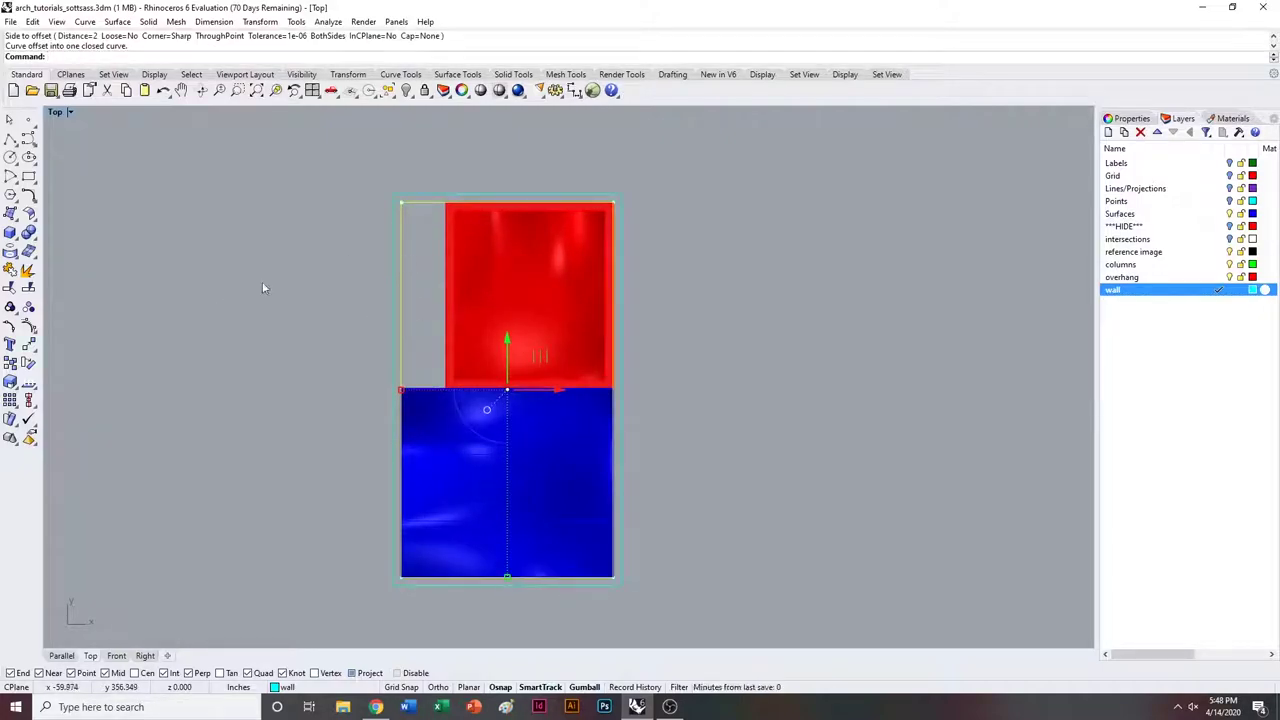
pyautogui.press('Return')
pyautogui.write('12')
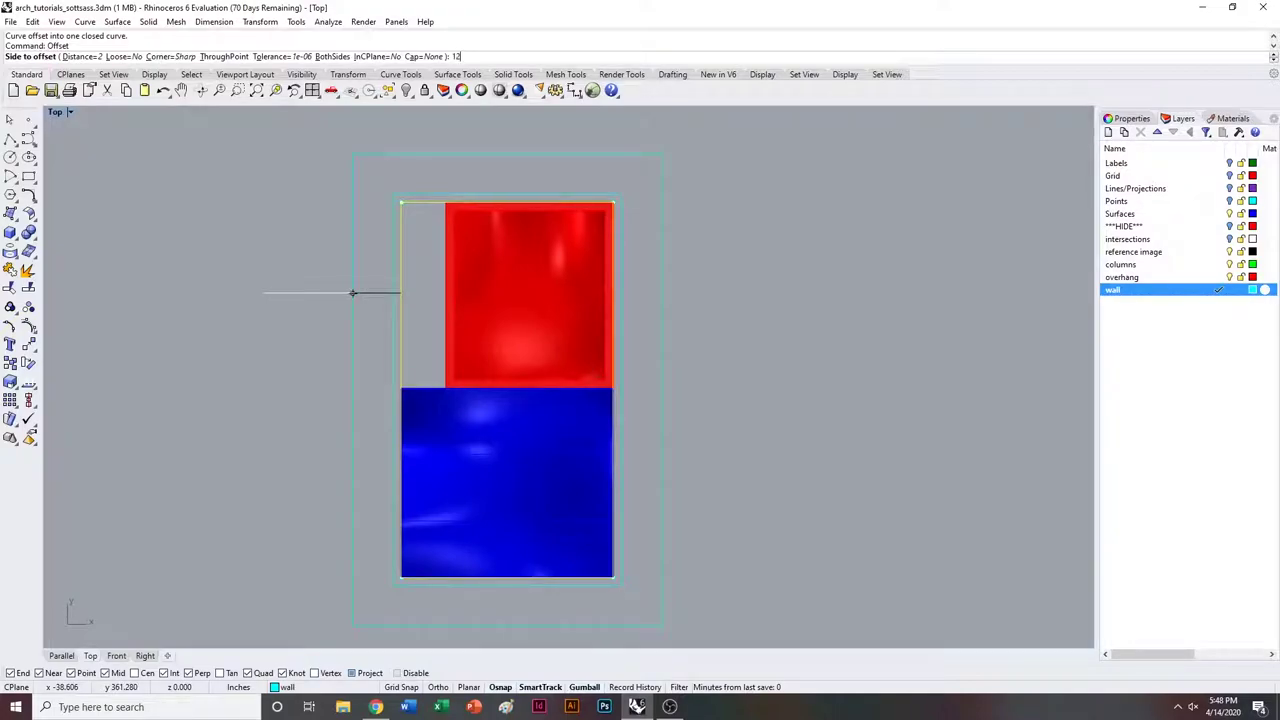
pyautogui.press('Return')
pyautogui.click(263, 289)
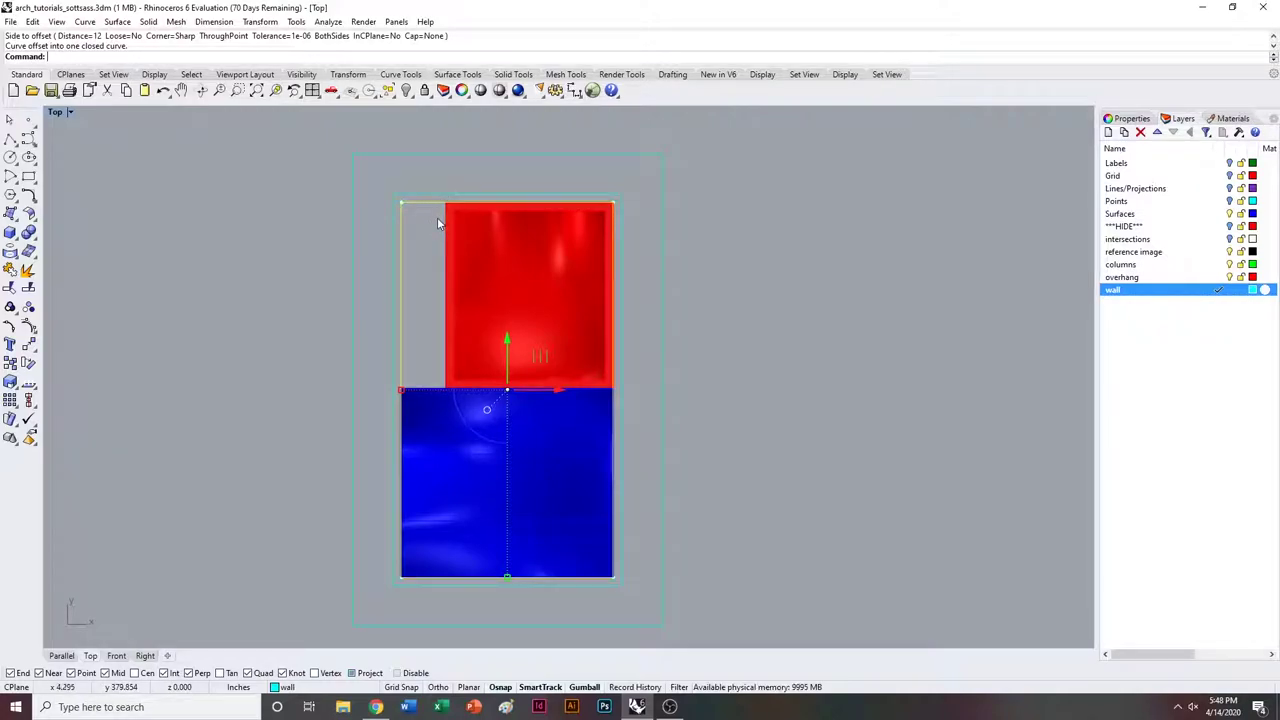
pyautogui.press('Delete')
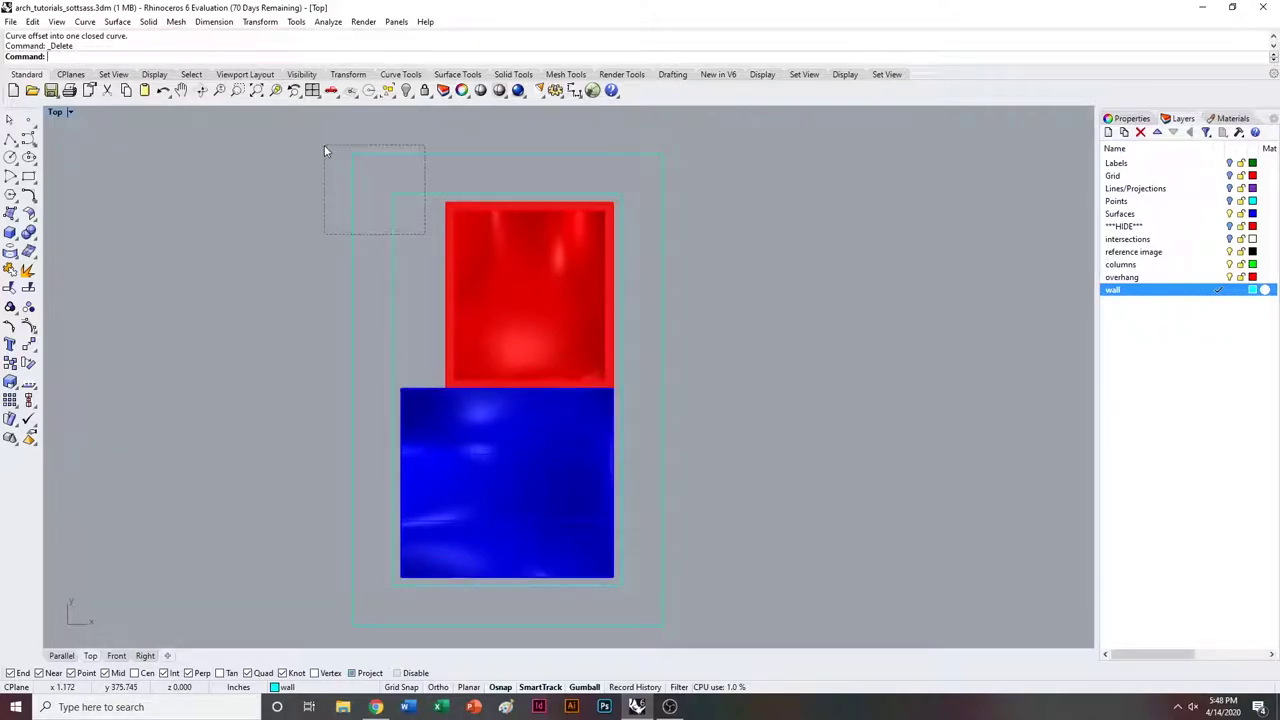
# Draw a rectangle from the inner outline's upper right corner to the outer outline's left edge, level with the inner bottom, and delete both outlines.
pyautogui.moveTo(324, 151); pyautogui.dragTo(300, 160)
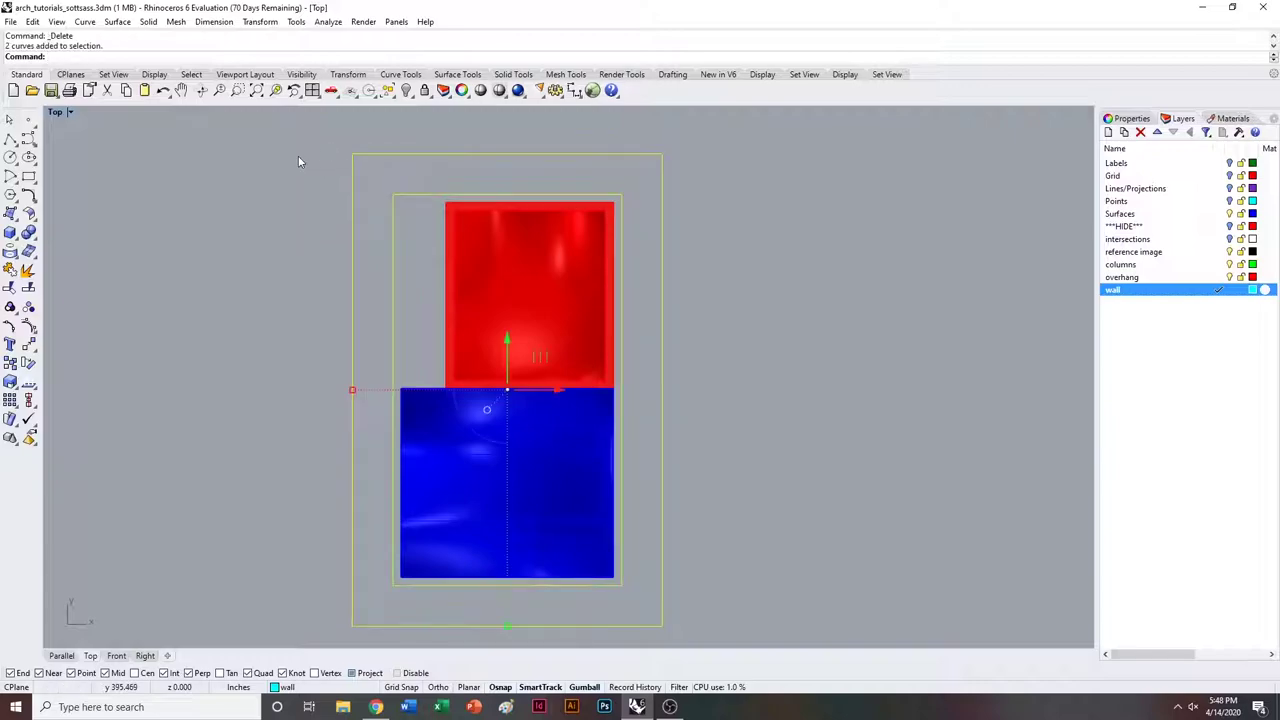
pyautogui.click(29, 176)
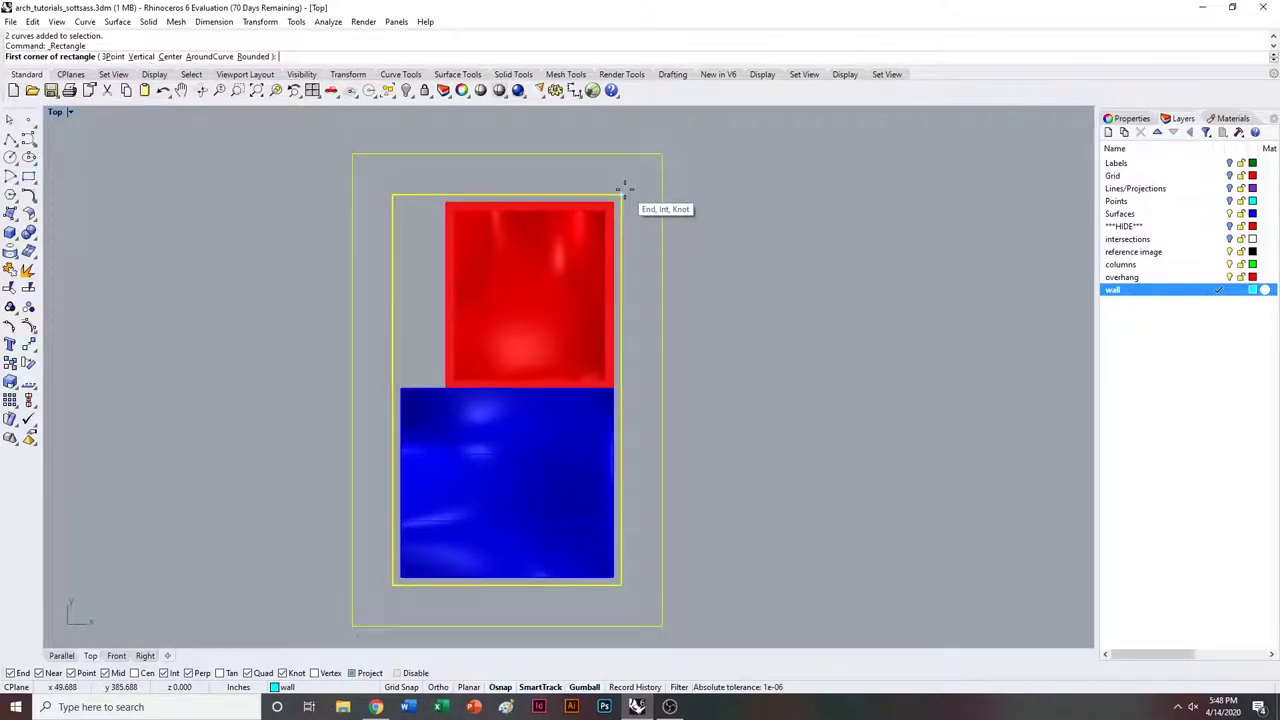
pyautogui.click(621, 193)
pyautogui.scroll(2, 386, 608)
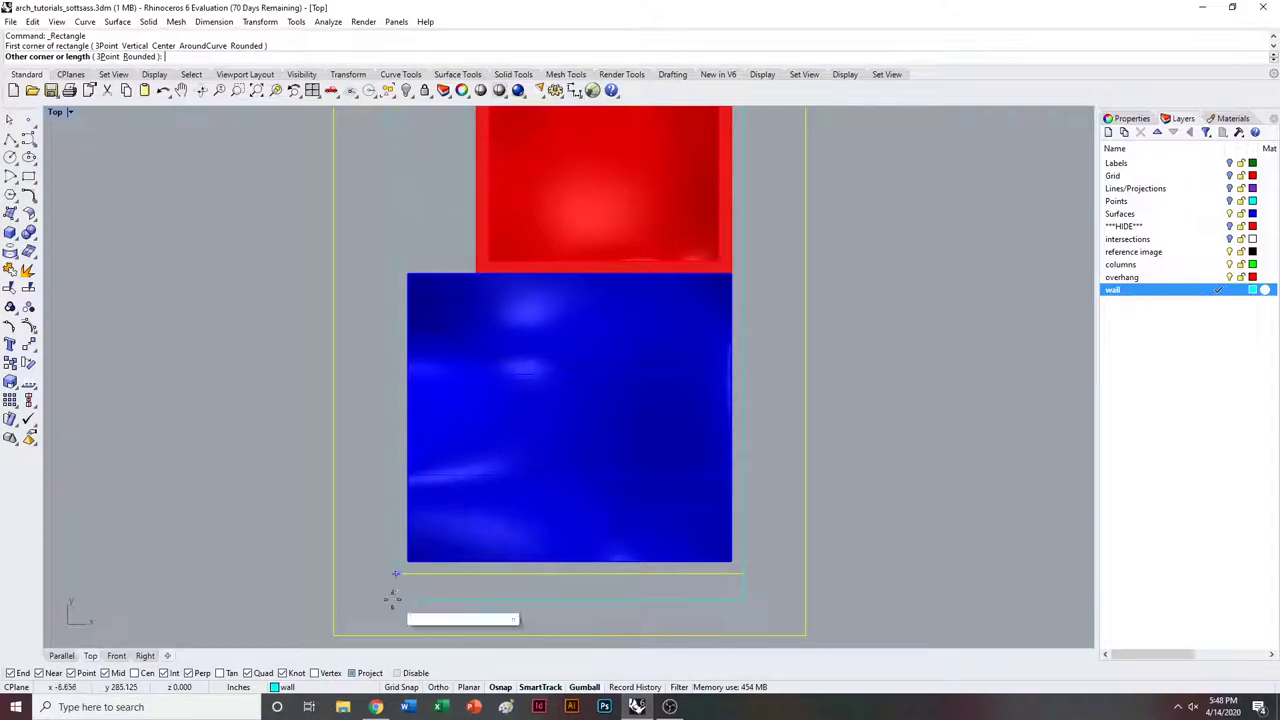
pyautogui.click(335, 571)
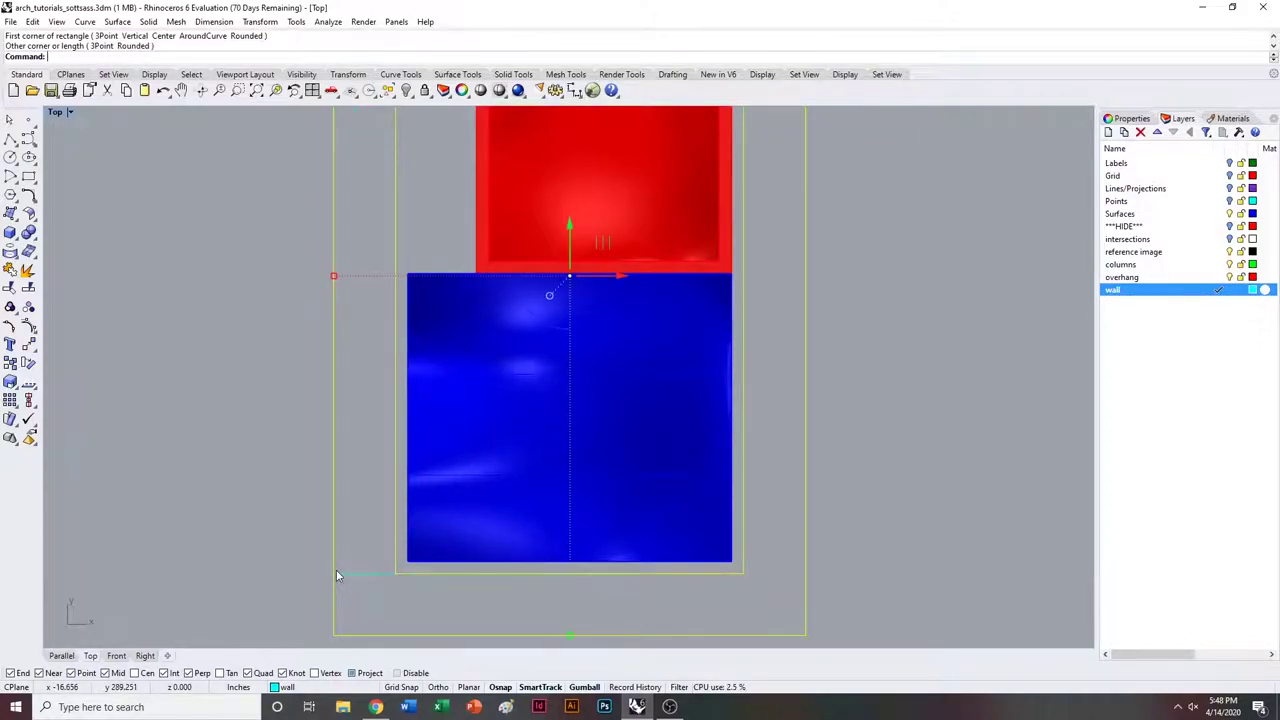
pyautogui.scroll(-3, 336, 569)
pyautogui.press('Delete')
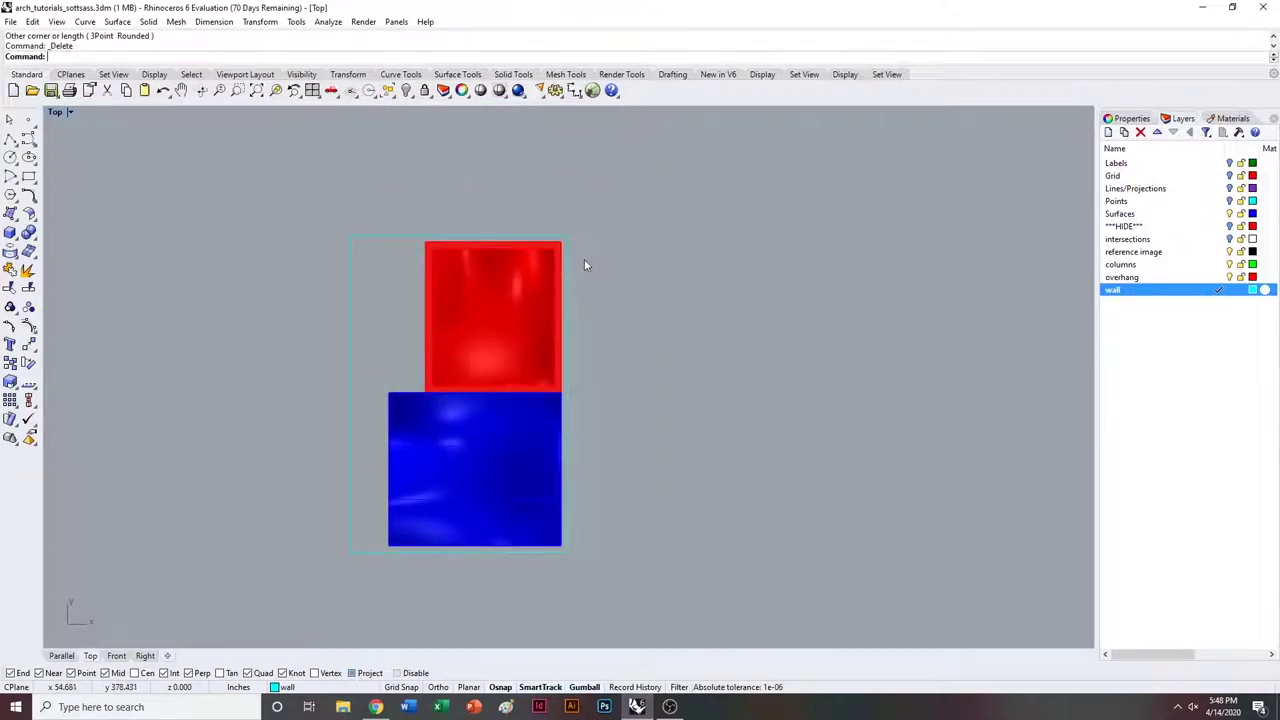
# Undo the outline deletion and the new rectangle, and delete the outer 12-inch offset outline.
pyautogui.moveTo(585, 264); pyautogui.dragTo(722, 263, button='right')
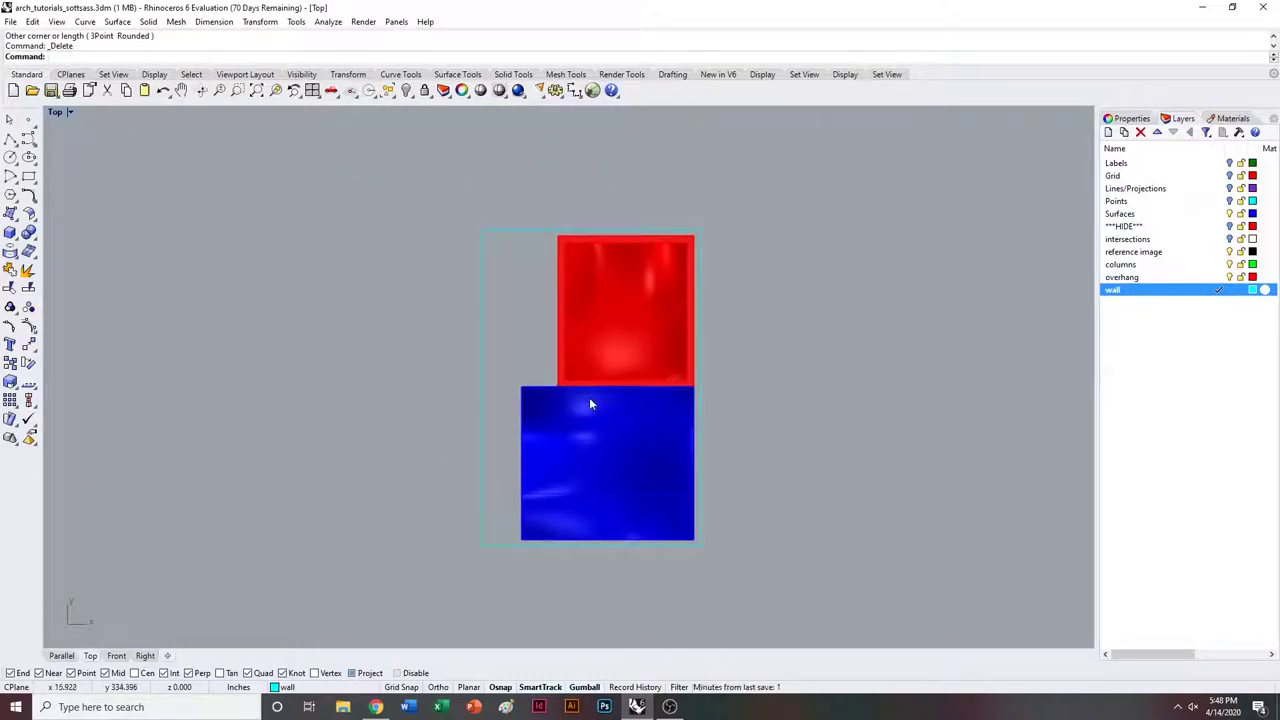
pyautogui.hotkey('ctrl', 'z')
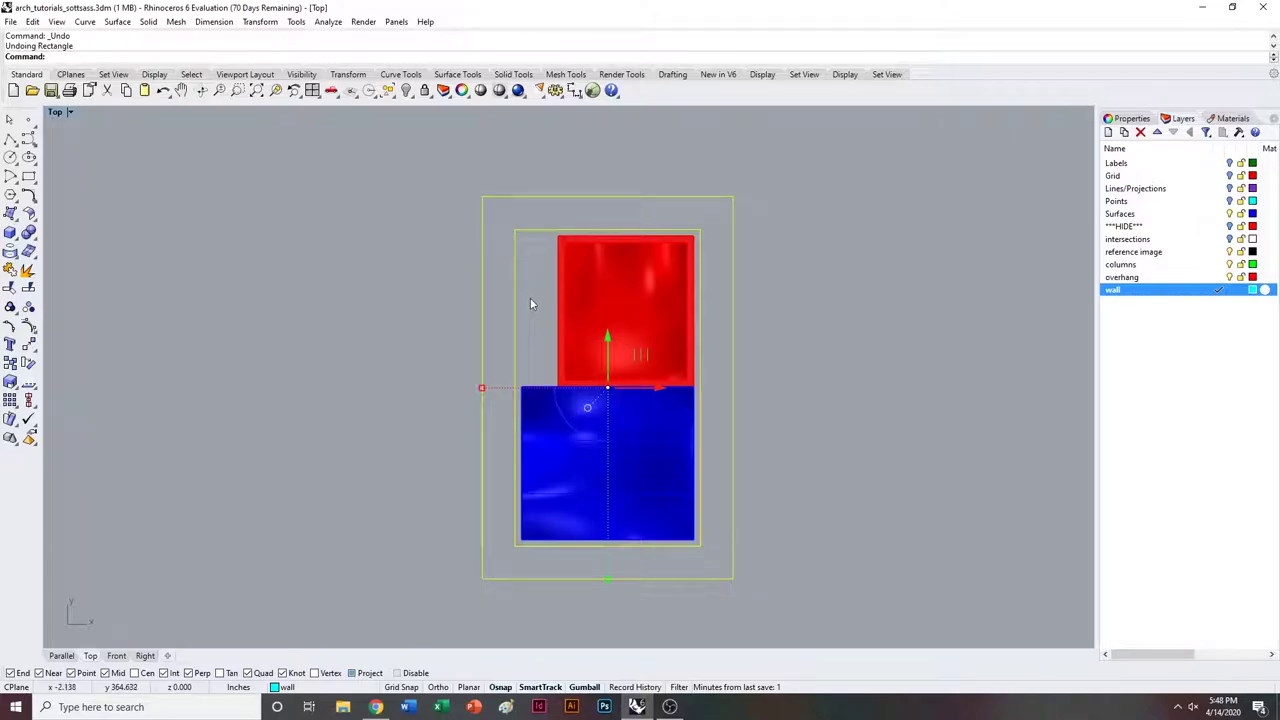
pyautogui.click(446, 271)
pyautogui.click(482, 284)
pyautogui.press('Delete')
# Offset the remaining inner outline 24 inches outward and keep both outlines selected.
pyautogui.click(517, 303)
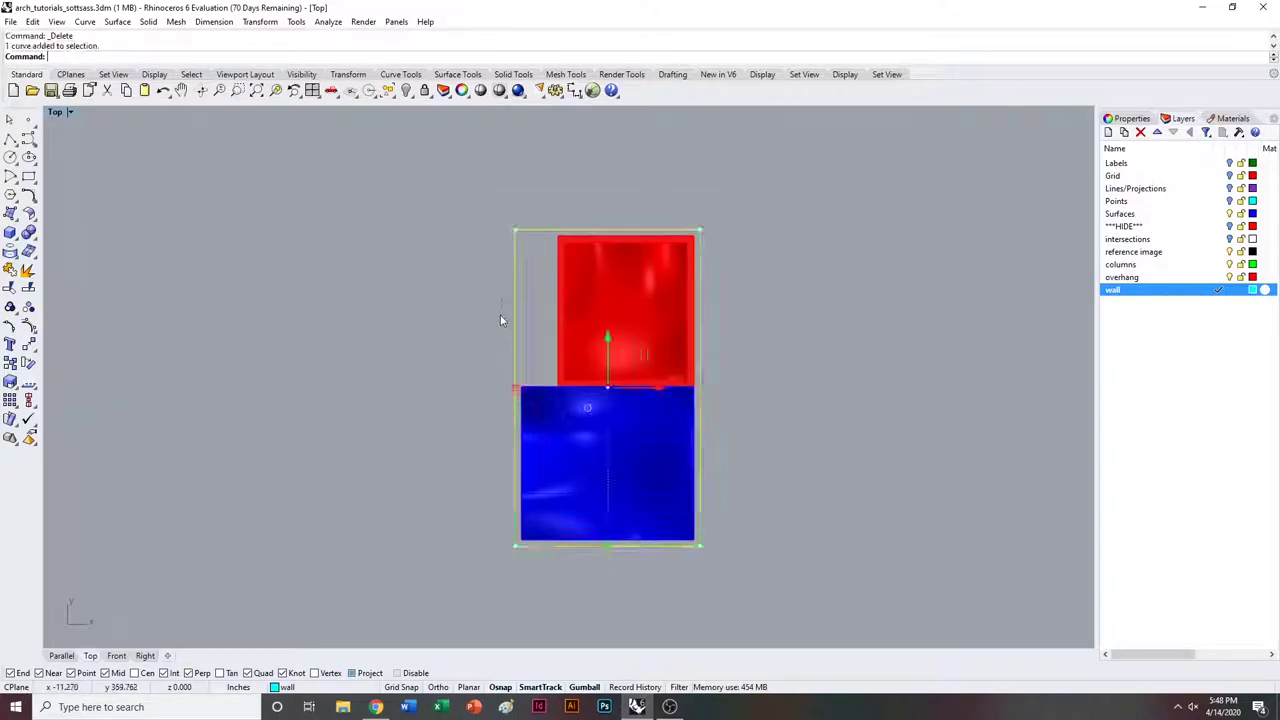
pyautogui.write('Offset')
pyautogui.press('Return')
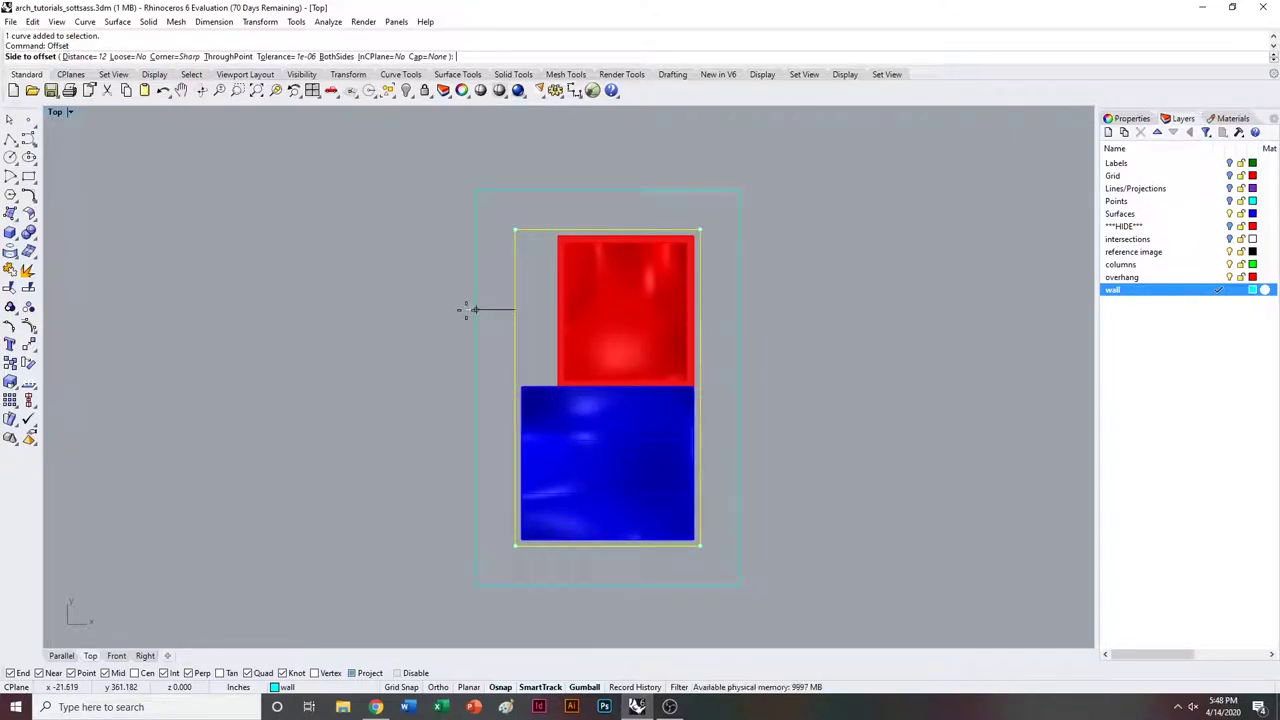
pyautogui.write('24')
pyautogui.press('Return')
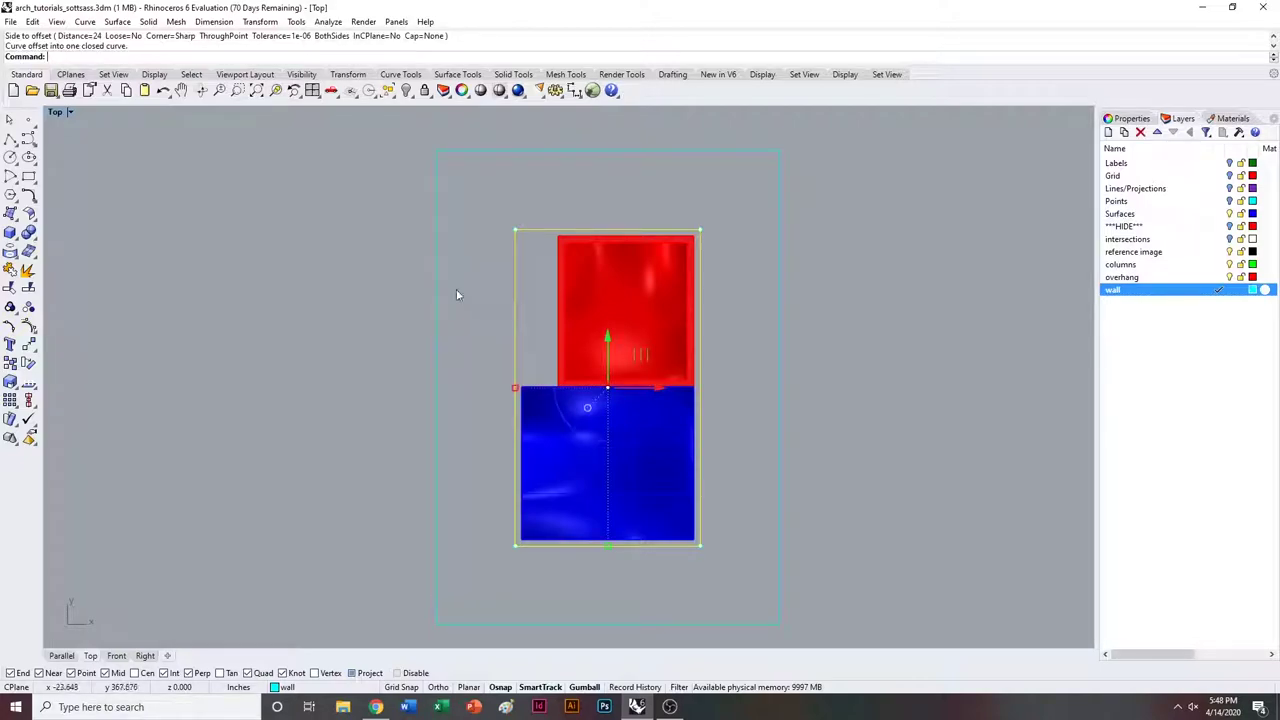
pyautogui.click(456, 289)
# Draw the wall rectangle from the inner outline's upper right corner to the outer left edge, level with the inner bottom, and delete both guide outlines.
pyautogui.click(29, 176)
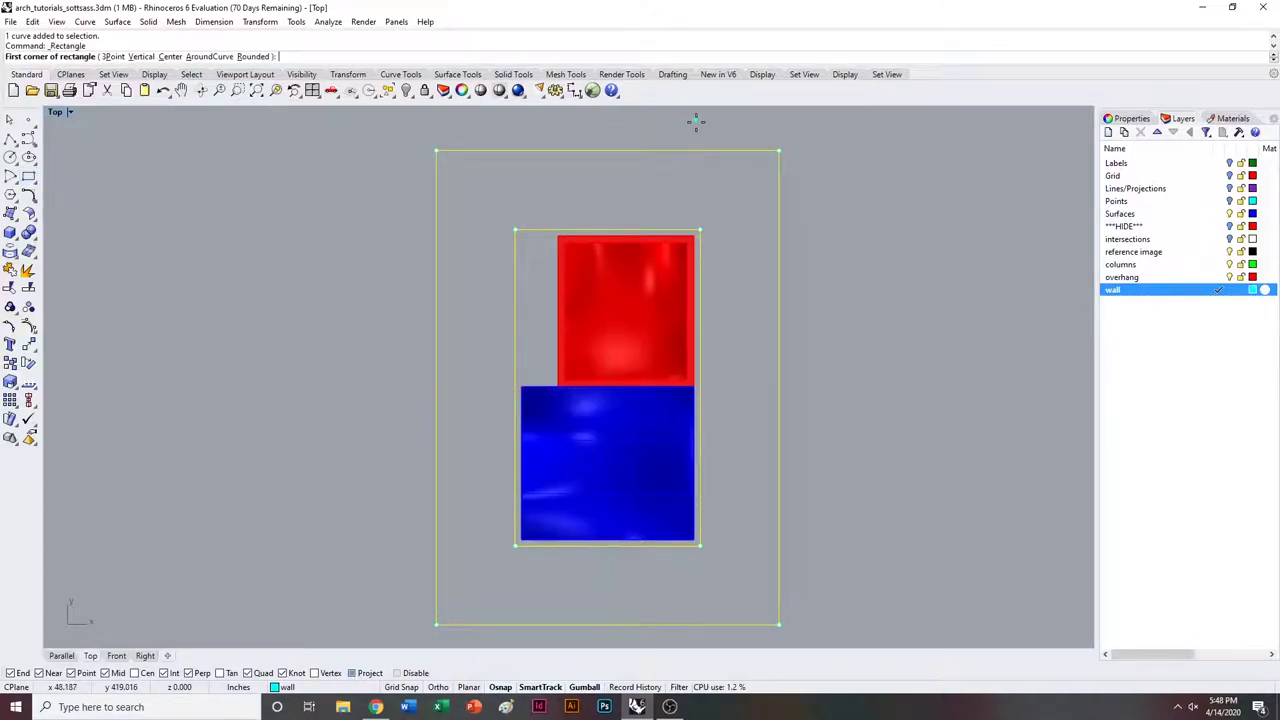
pyautogui.click(700, 231)
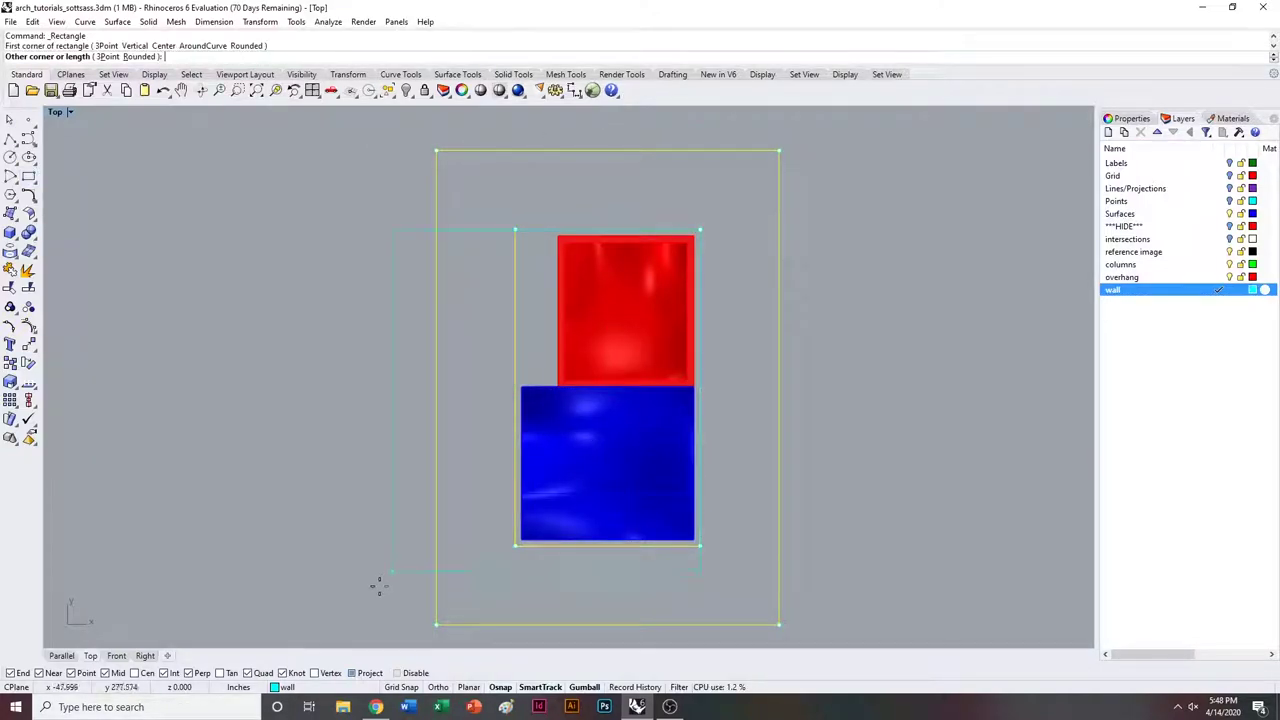
pyautogui.click(437, 545)
pyautogui.press('Delete')
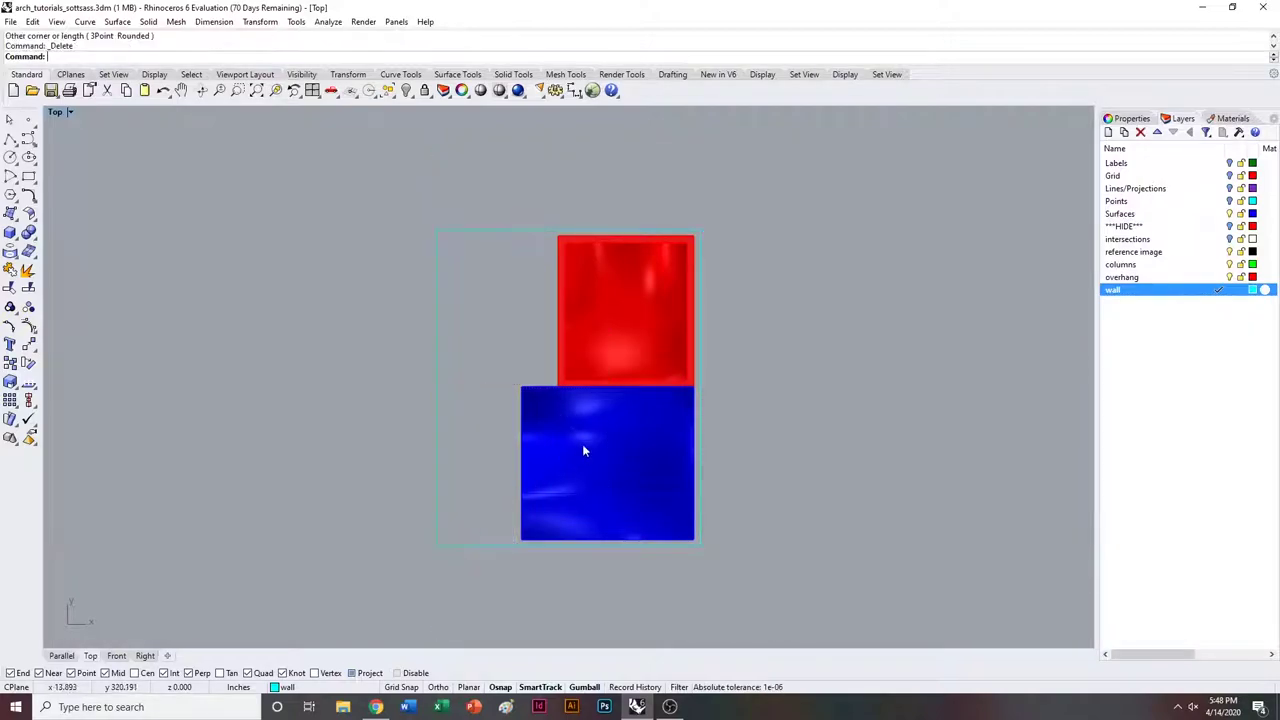
# Move the wall rectangle straight down in the Right view so it lies level with the base of the blue block.
pyautogui.doubleClick(59, 114)
pyautogui.doubleClick(584, 114)
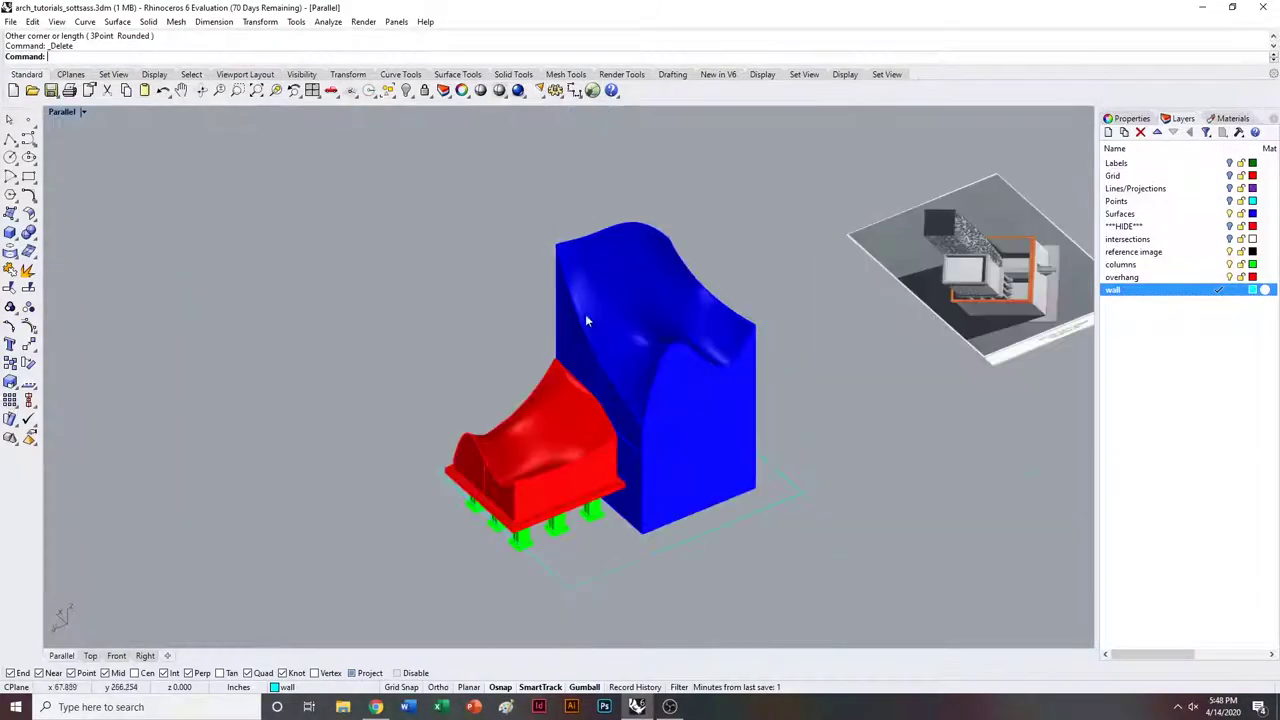
pyautogui.moveTo(587, 320); pyautogui.dragTo(708, 466, button='right')
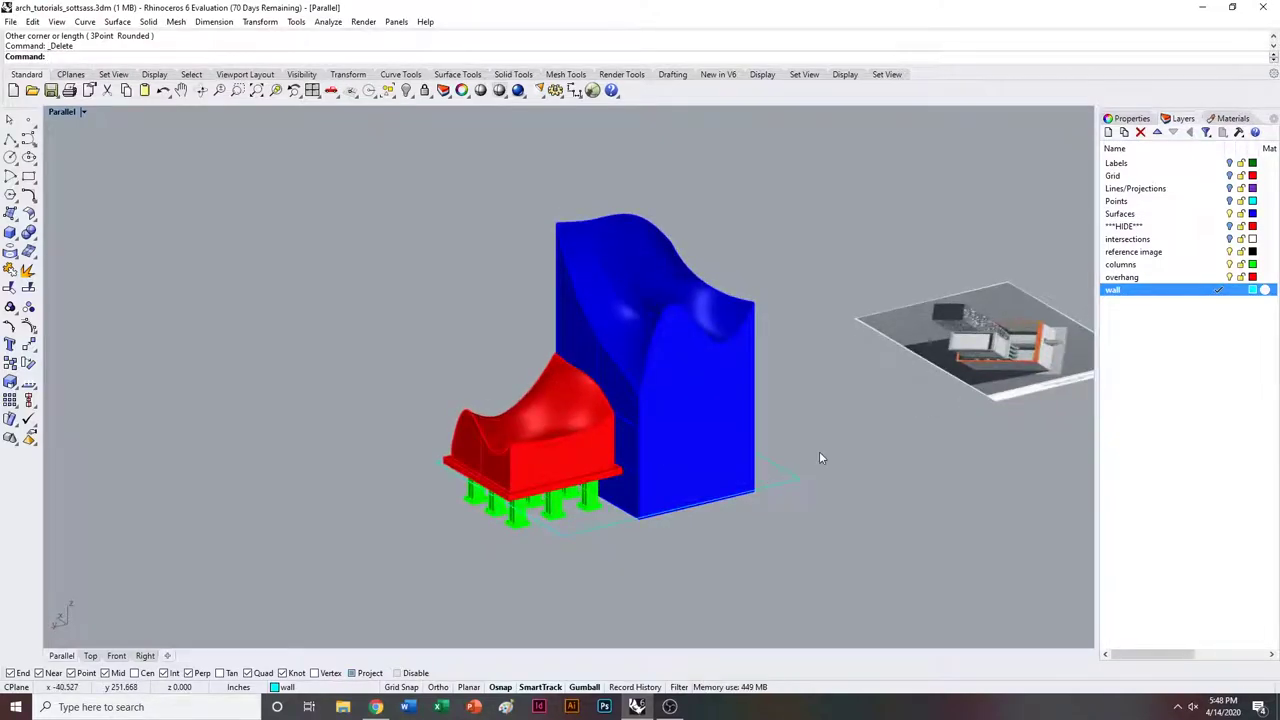
pyautogui.moveTo(819, 453); pyautogui.dragTo(792, 496)
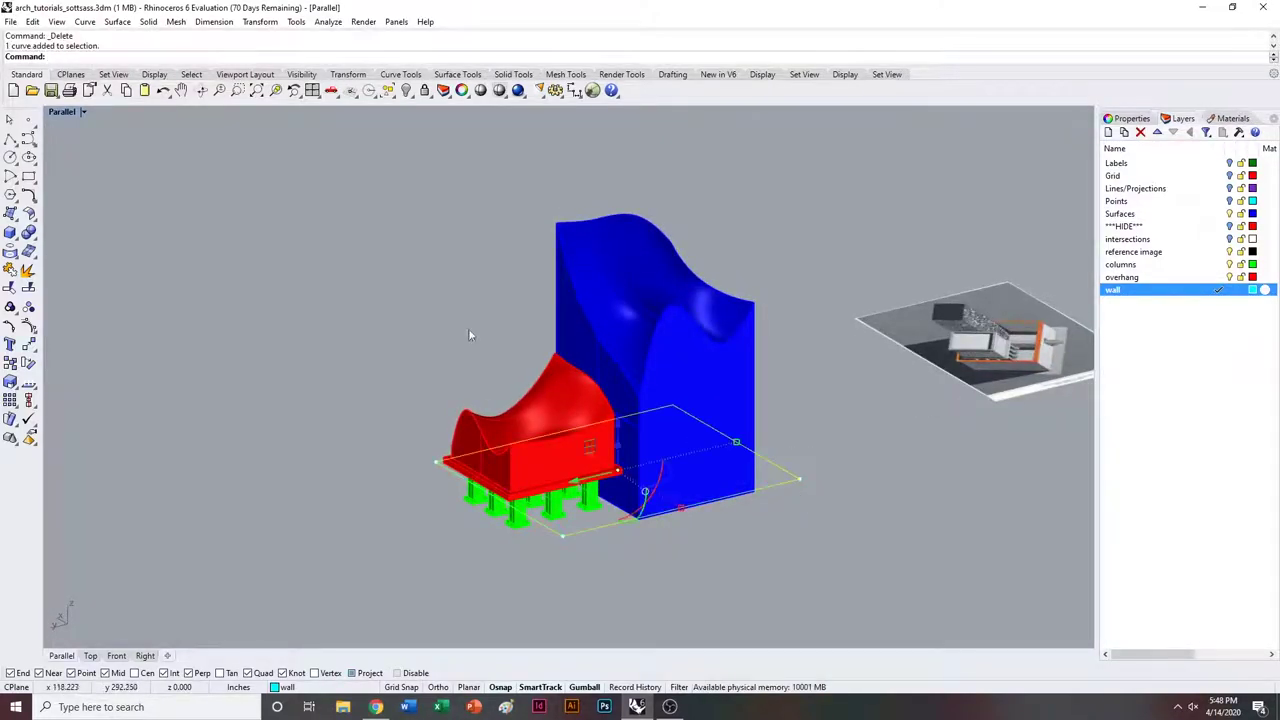
pyautogui.doubleClick(63, 112)
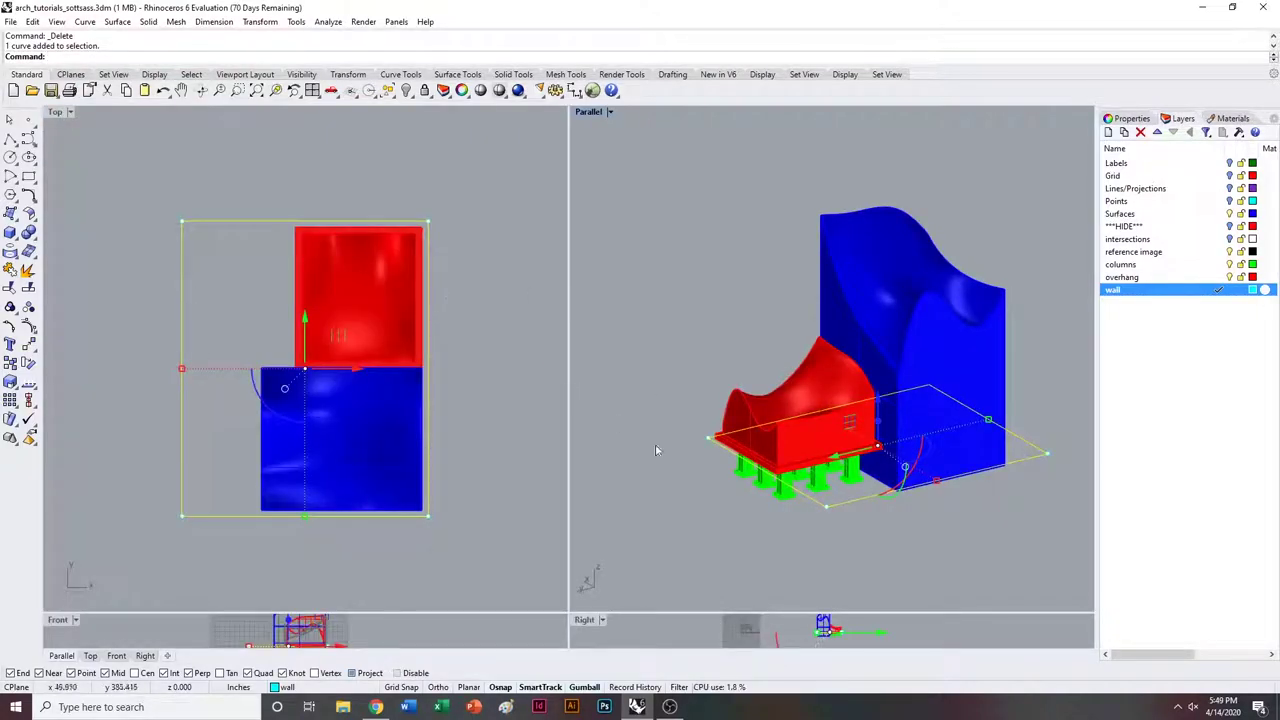
pyautogui.doubleClick(588, 621)
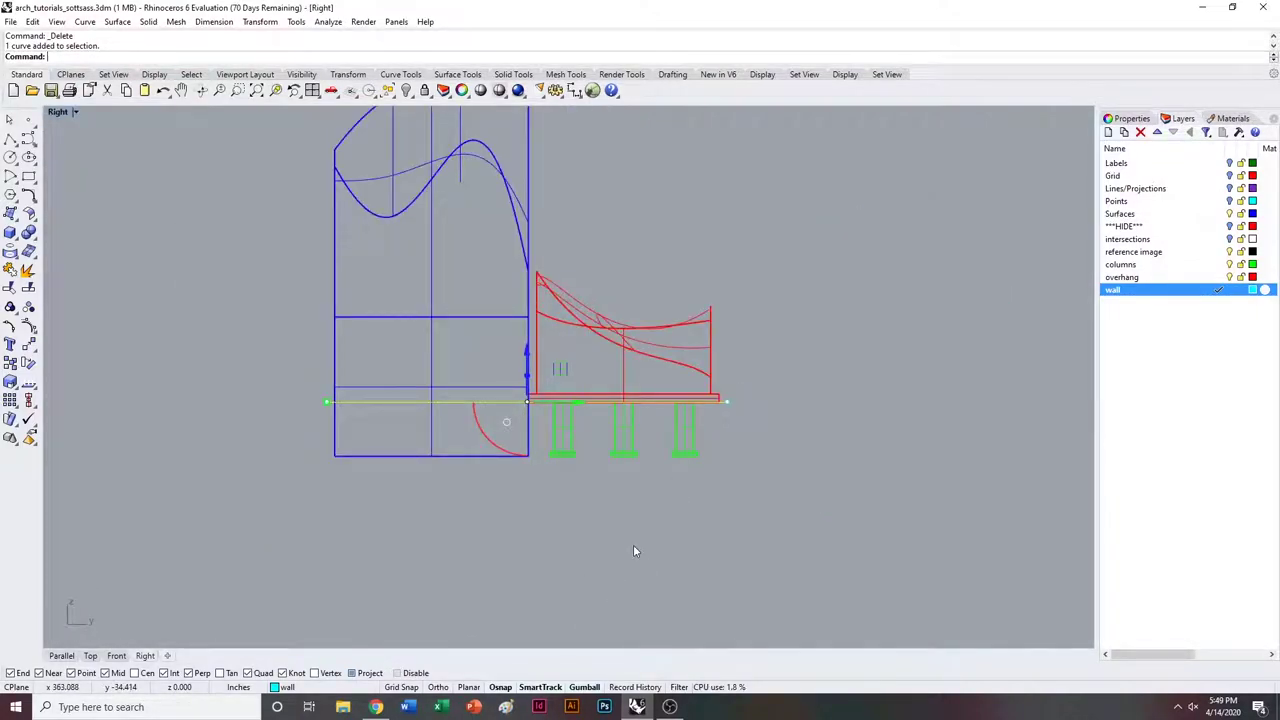
pyautogui.write('move')
pyautogui.press('Return')
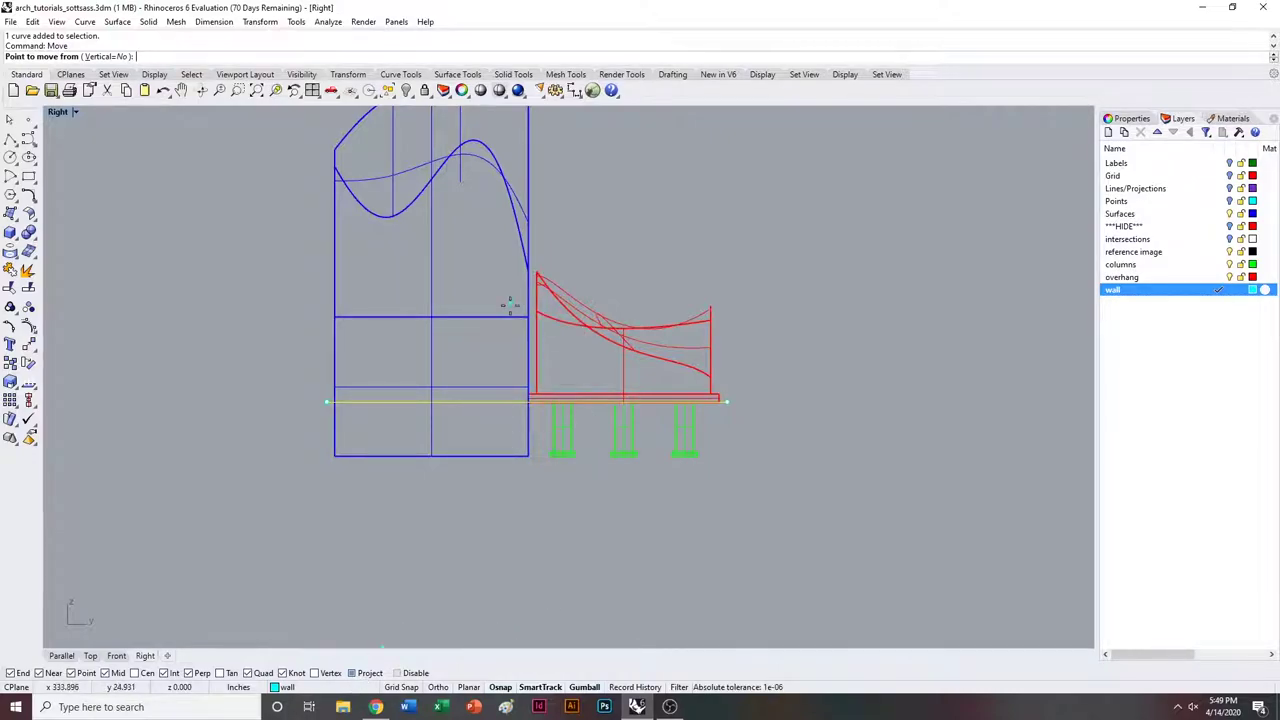
pyautogui.scroll(5, 480, 410)
pyautogui.click(488, 396)
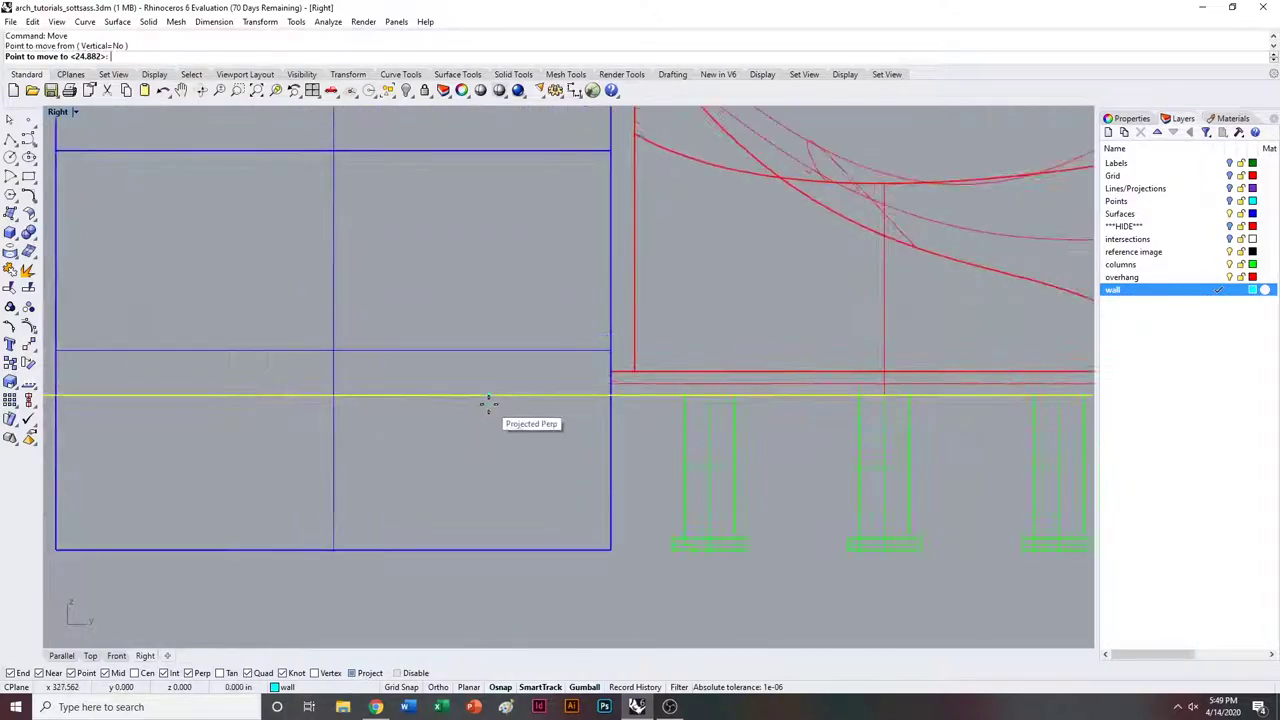
pyautogui.click(491, 542)
# Set the Parallel viewport to the NW isometric view, framing the building and the wall outline.
pyautogui.doubleClick(60, 112)
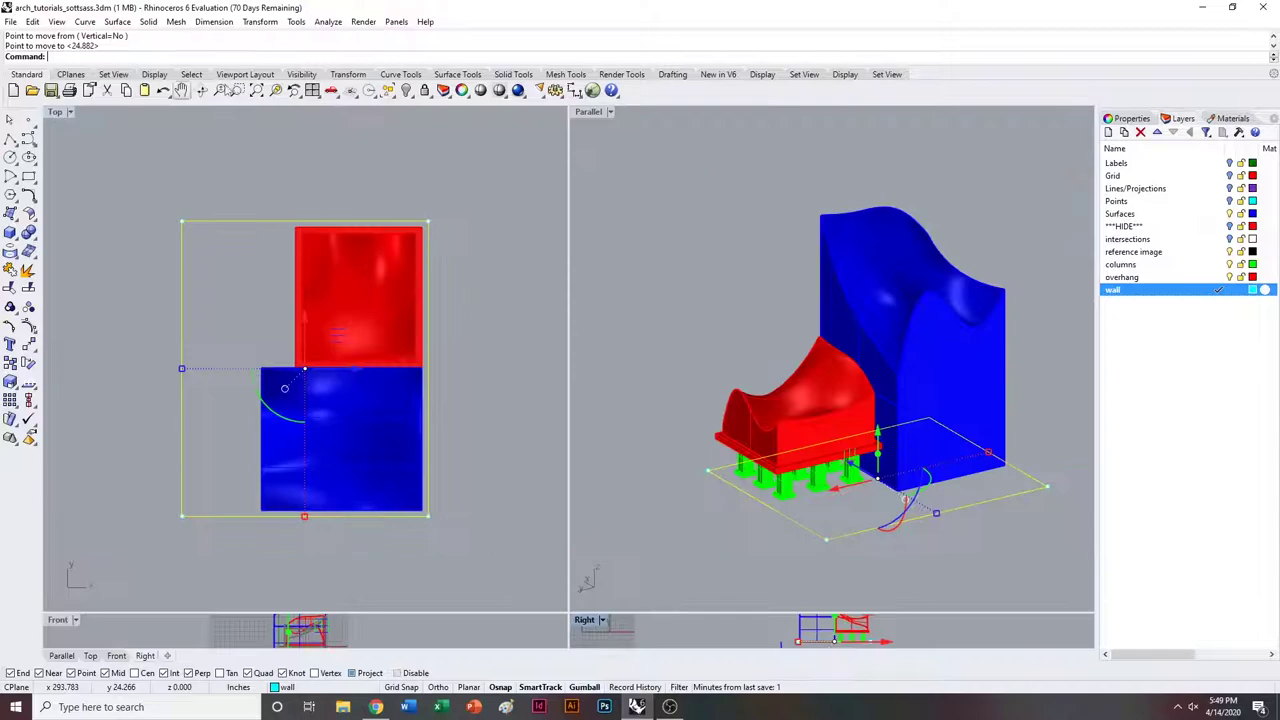
pyautogui.doubleClick(588, 112)
pyautogui.moveTo(704, 367); pyautogui.dragTo(658, 352, button='right')
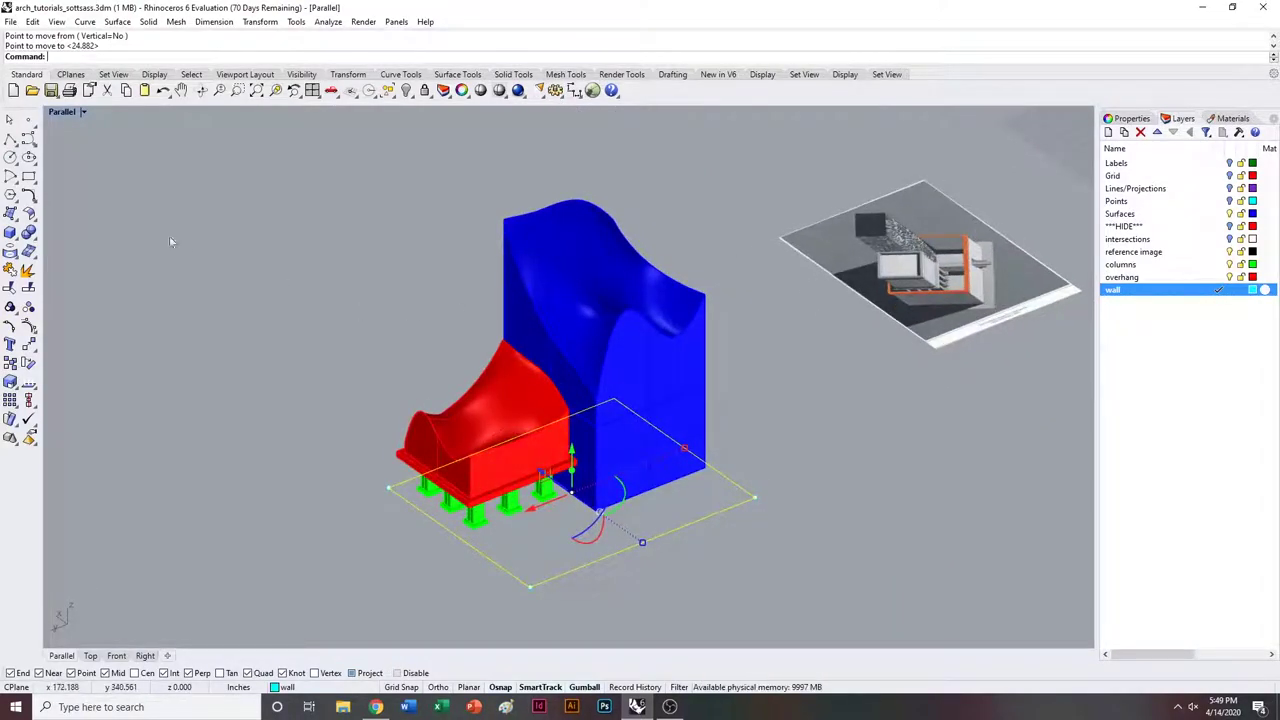
pyautogui.click(84, 112)
pyautogui.moveTo(120, 365)
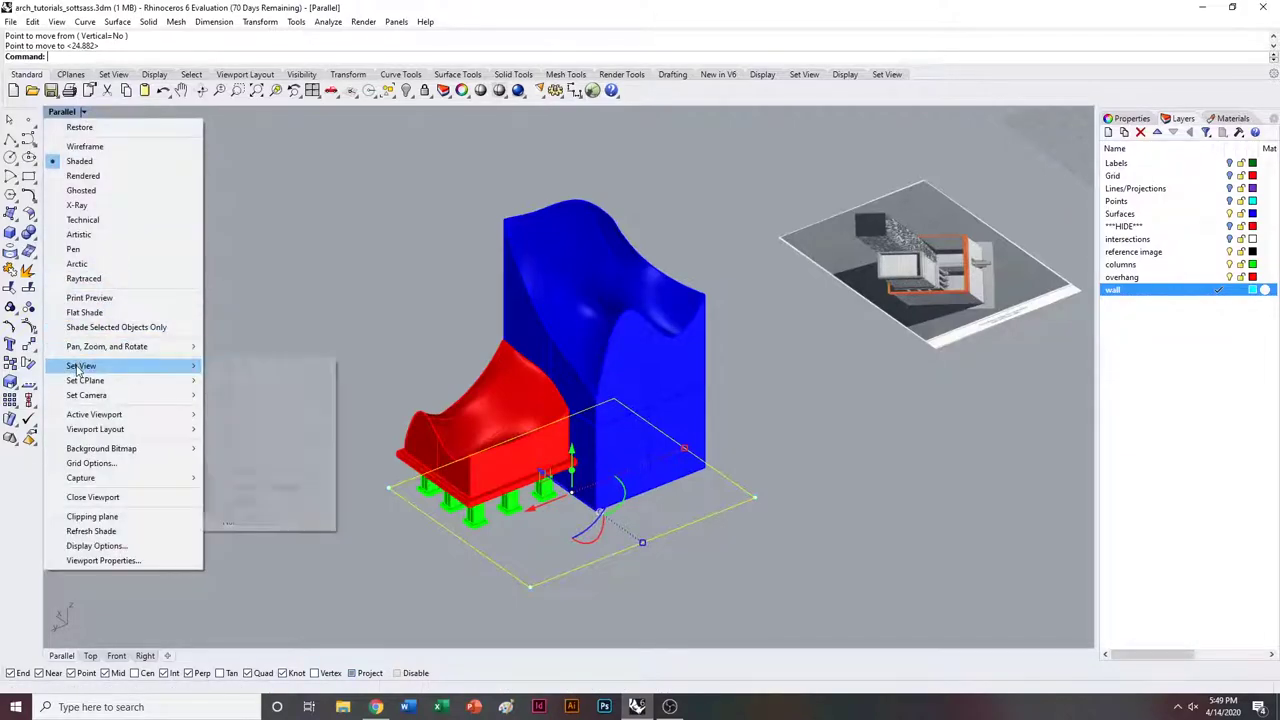
pyautogui.moveTo(255, 502)
pyautogui.click(358, 517)
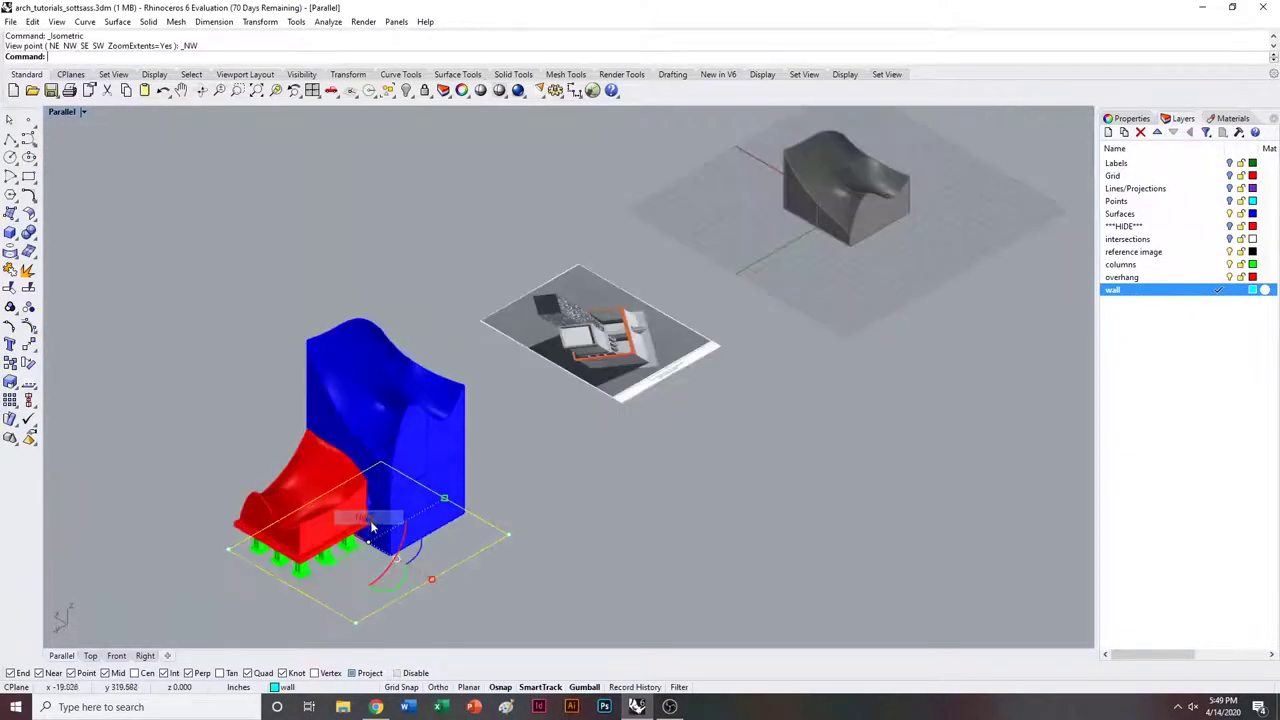
pyautogui.scroll(4, 472, 505)
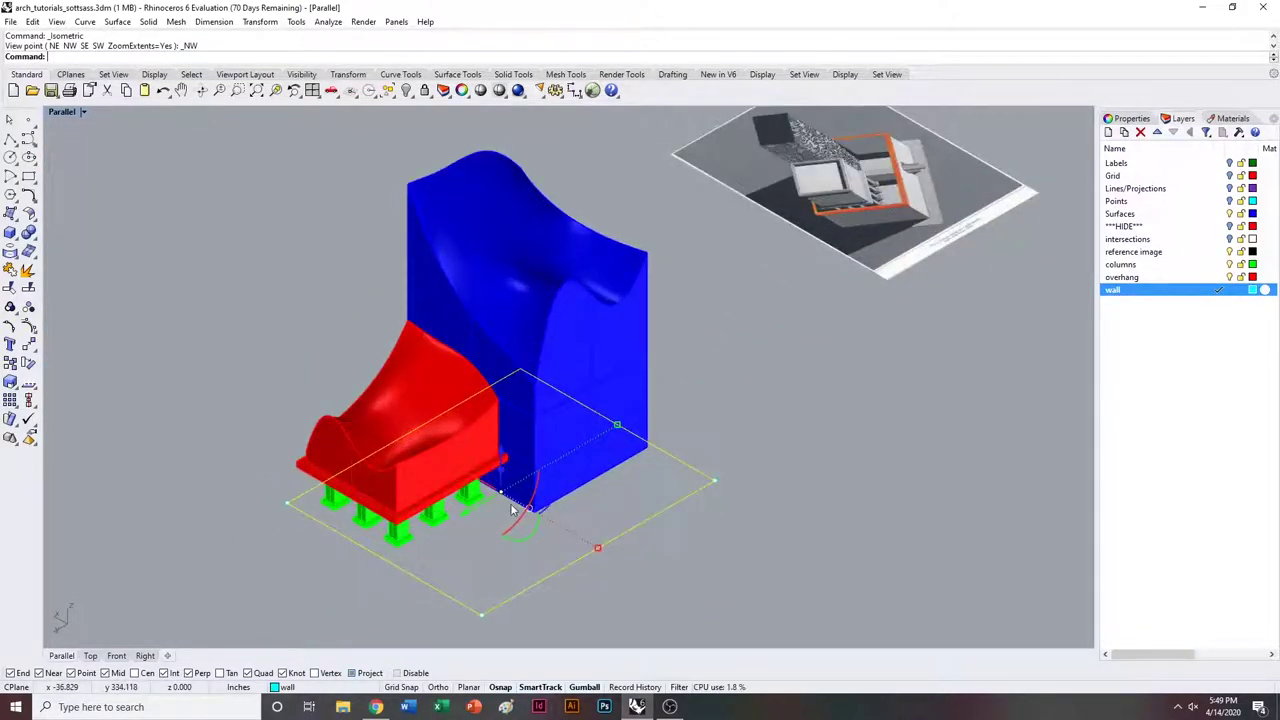
# Try extruding the wall outline upward freehand by about 24.6 inches, and undo the extrusion.
pyautogui.write('ExtrudeCrv')
pyautogui.press('Return')
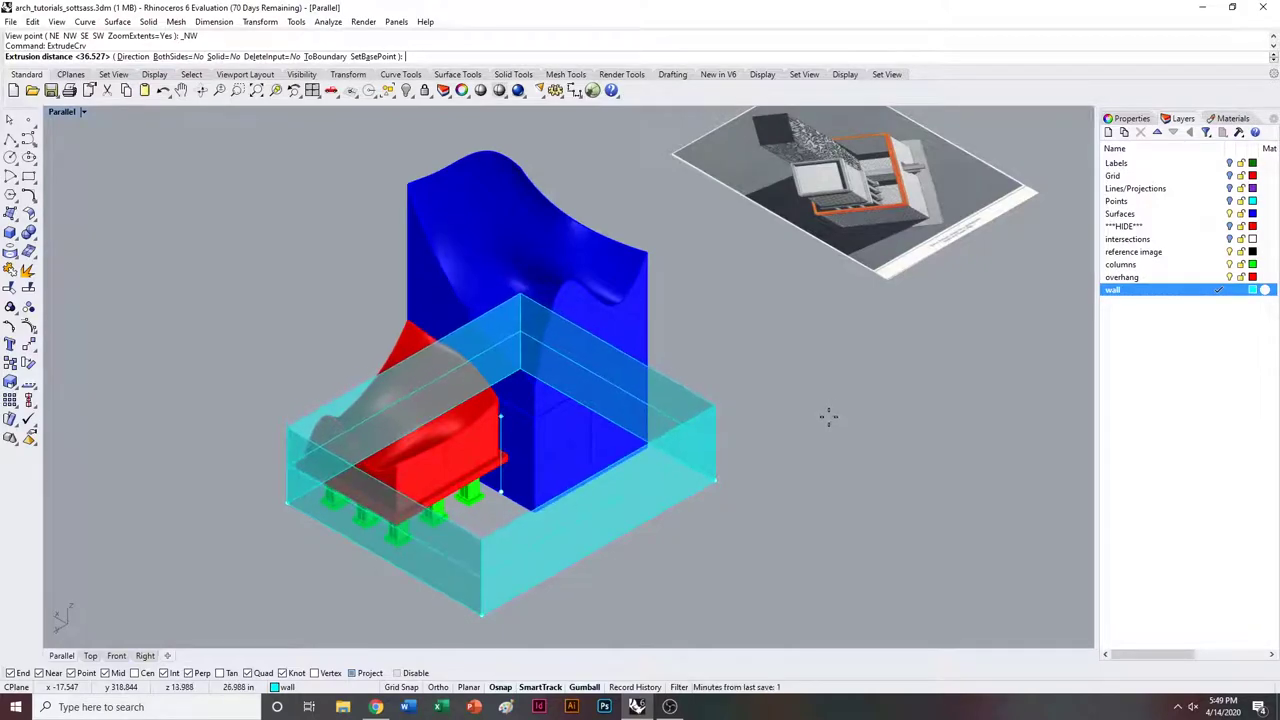
pyautogui.click(827, 424)
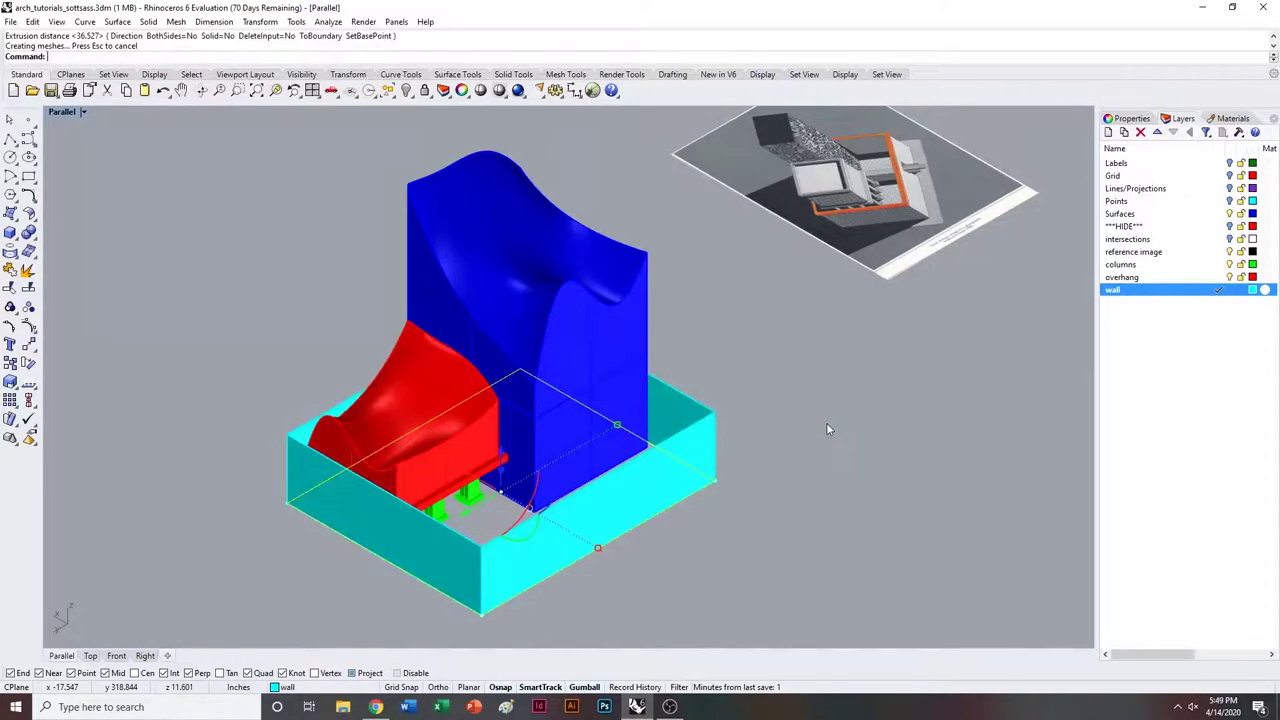
pyautogui.hotkey('ctrl', 'z')
# Try extruding the wall outline upward by 12 inches, and undo the extrusion.
pyautogui.rightClick(784, 411)
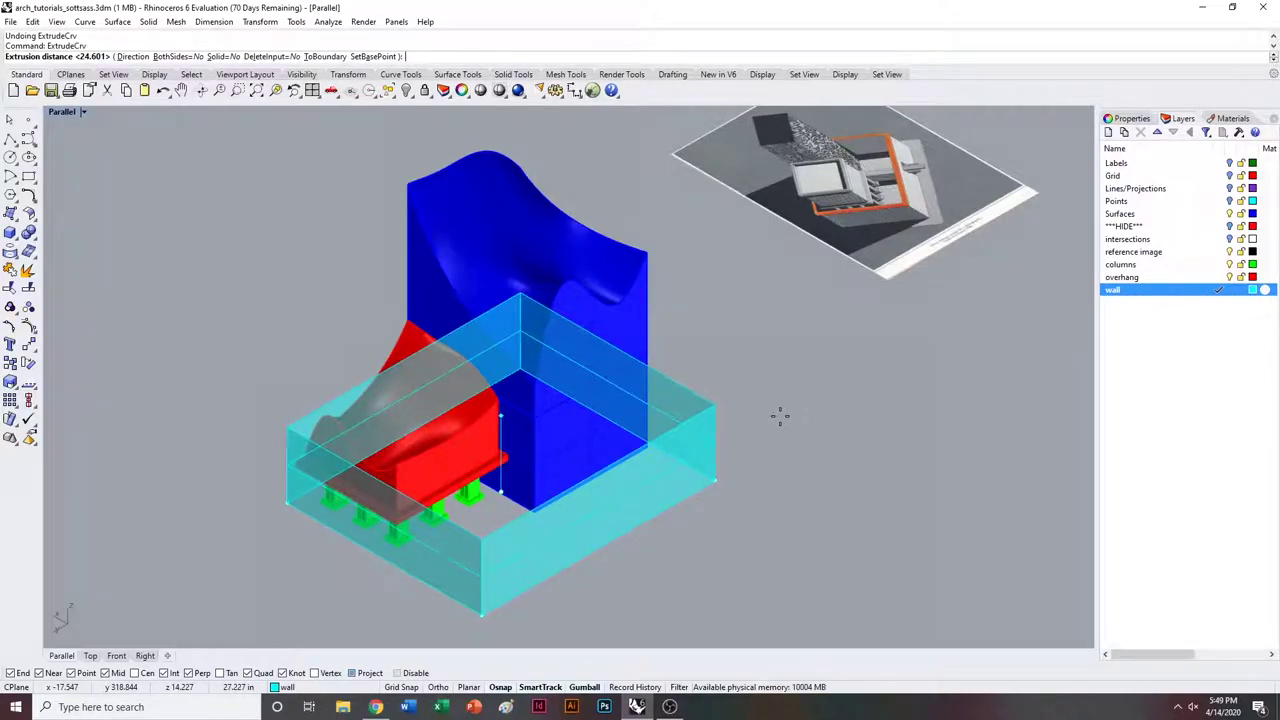
pyautogui.write('12')
pyautogui.press('Return')
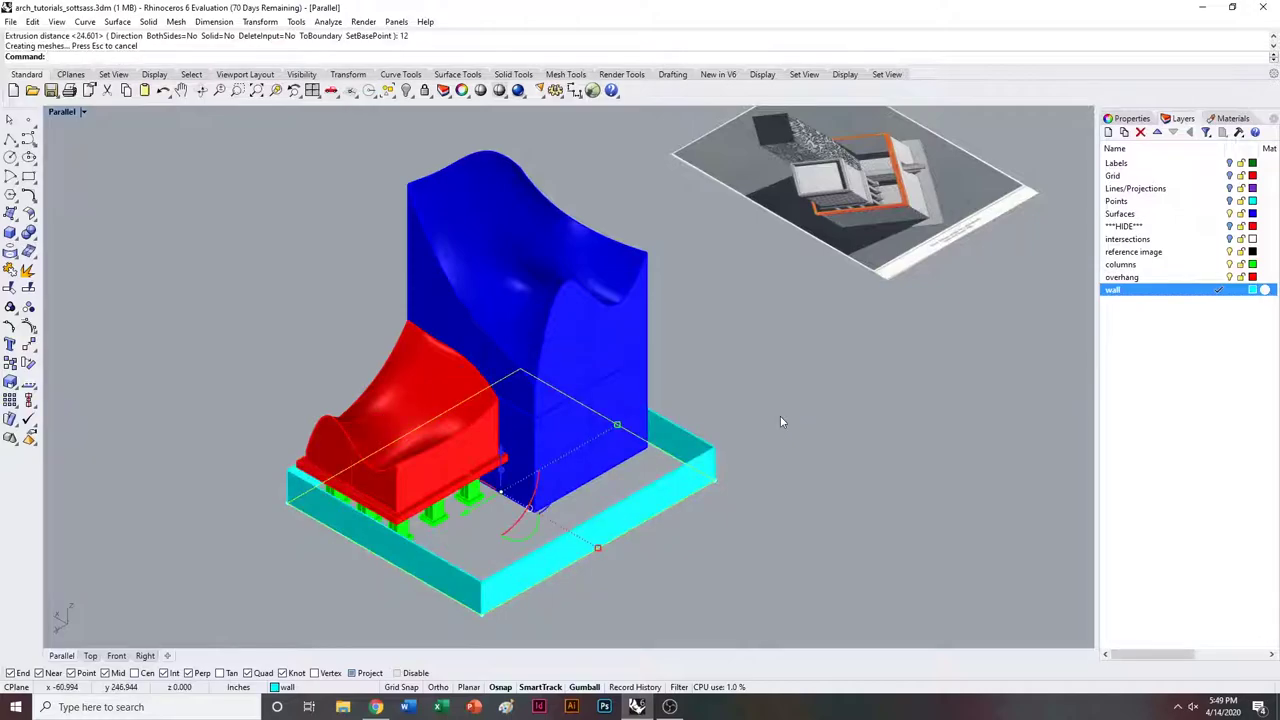
pyautogui.hotkey('ctrl', 'z')
# Extrude the wall outline 24 inches upward as an open surface.
pyautogui.press('Return')
pyautogui.write('24')
pyautogui.press('Return')
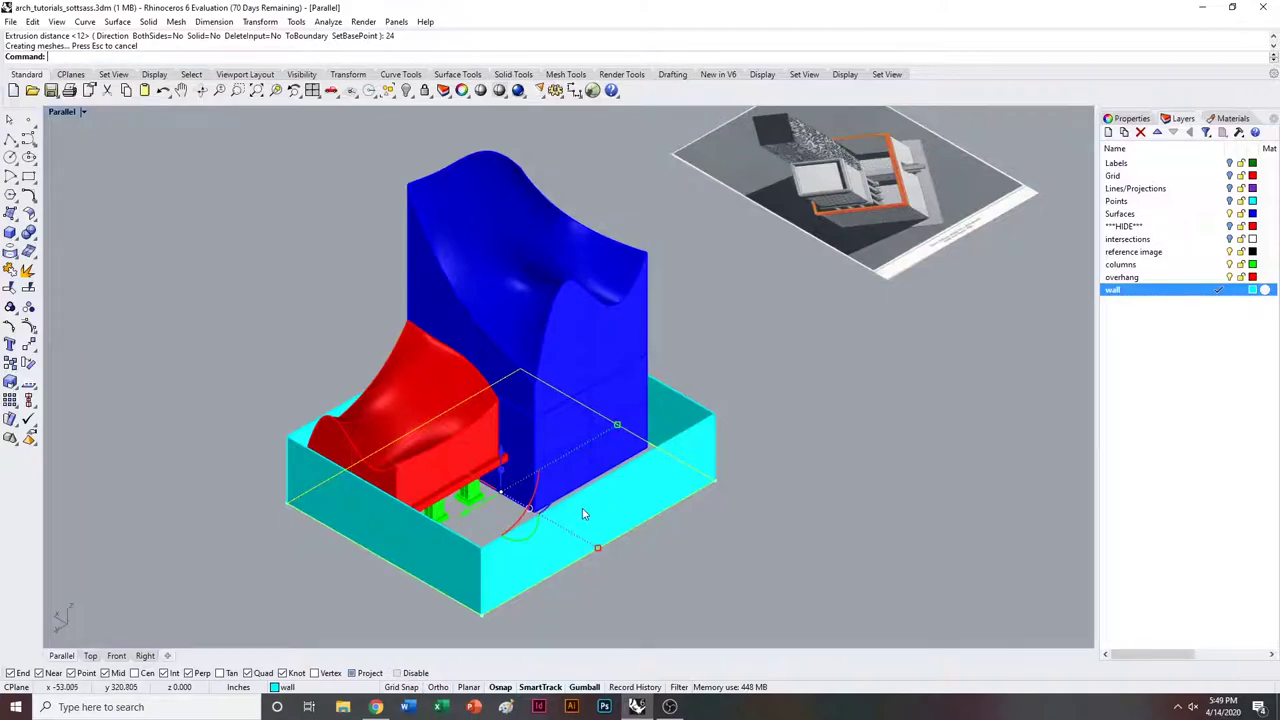
# Draw a horizontal 12-inch guide line outward from the wall's left side in the Top view, and delete the original outline curve.
pyautogui.doubleClick(60, 111)
pyautogui.doubleClick(57, 112)
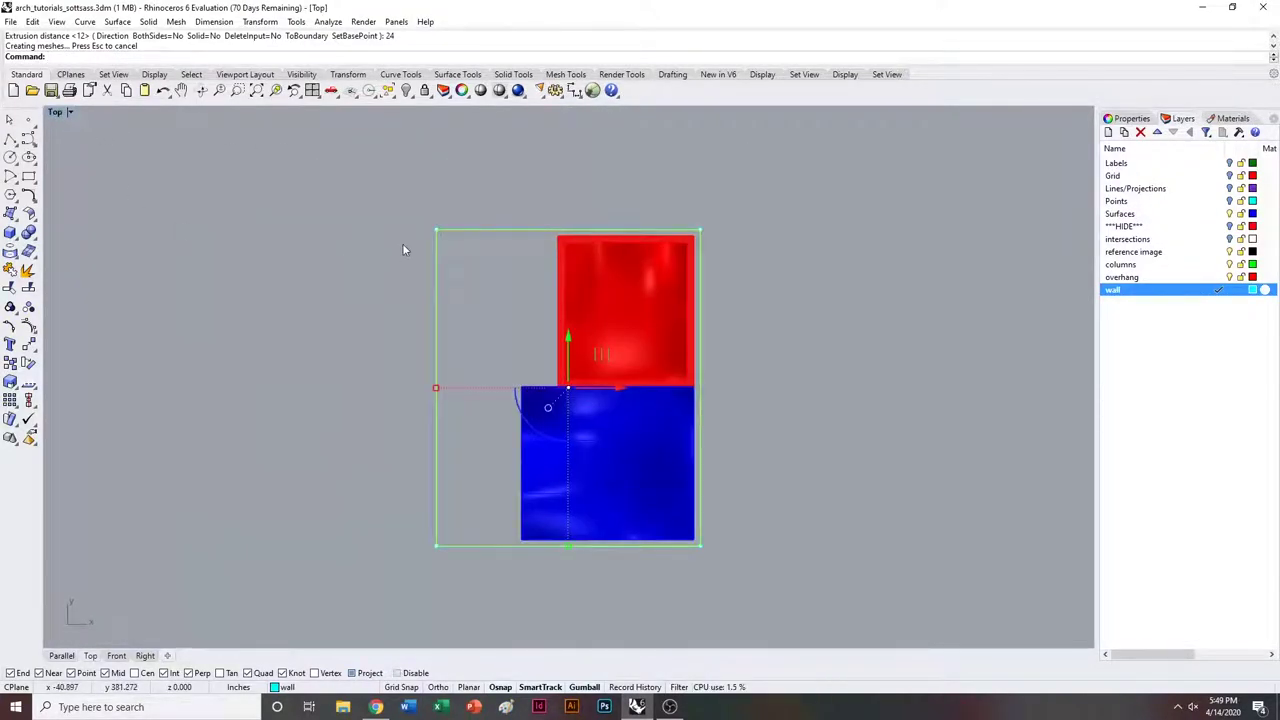
pyautogui.scroll(1, 513, 263)
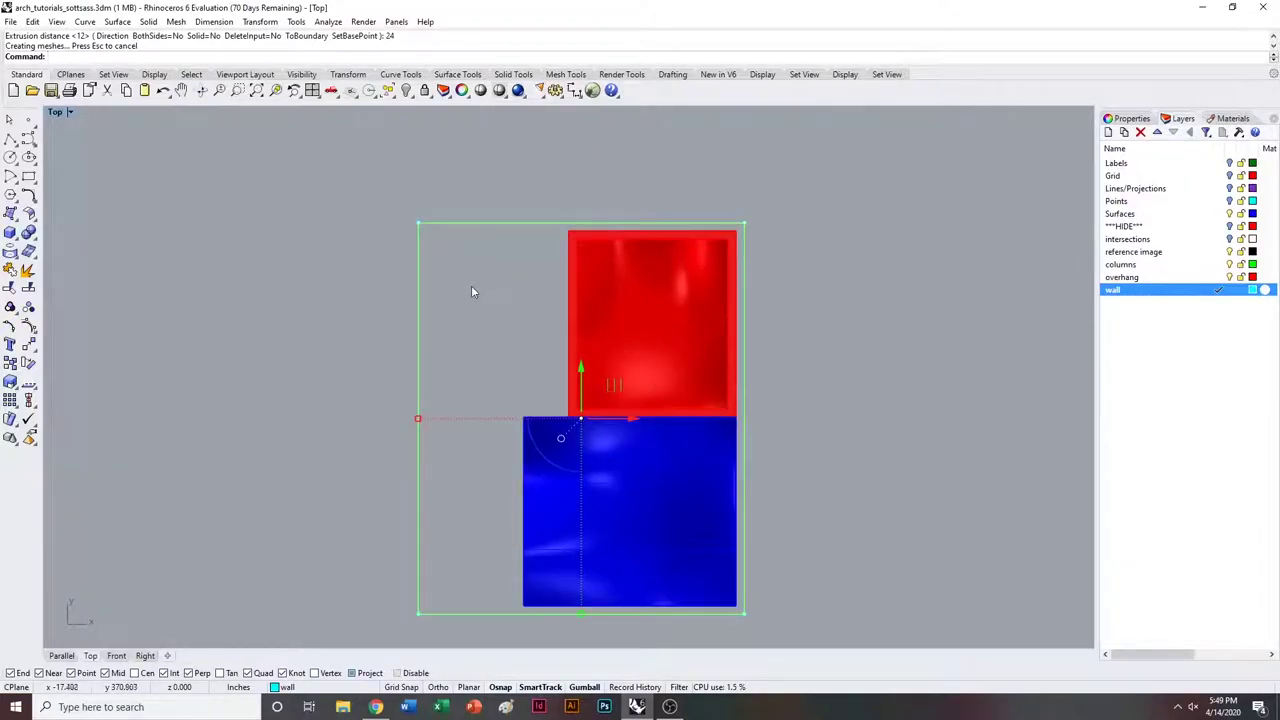
pyautogui.write('line')
pyautogui.press('Return')
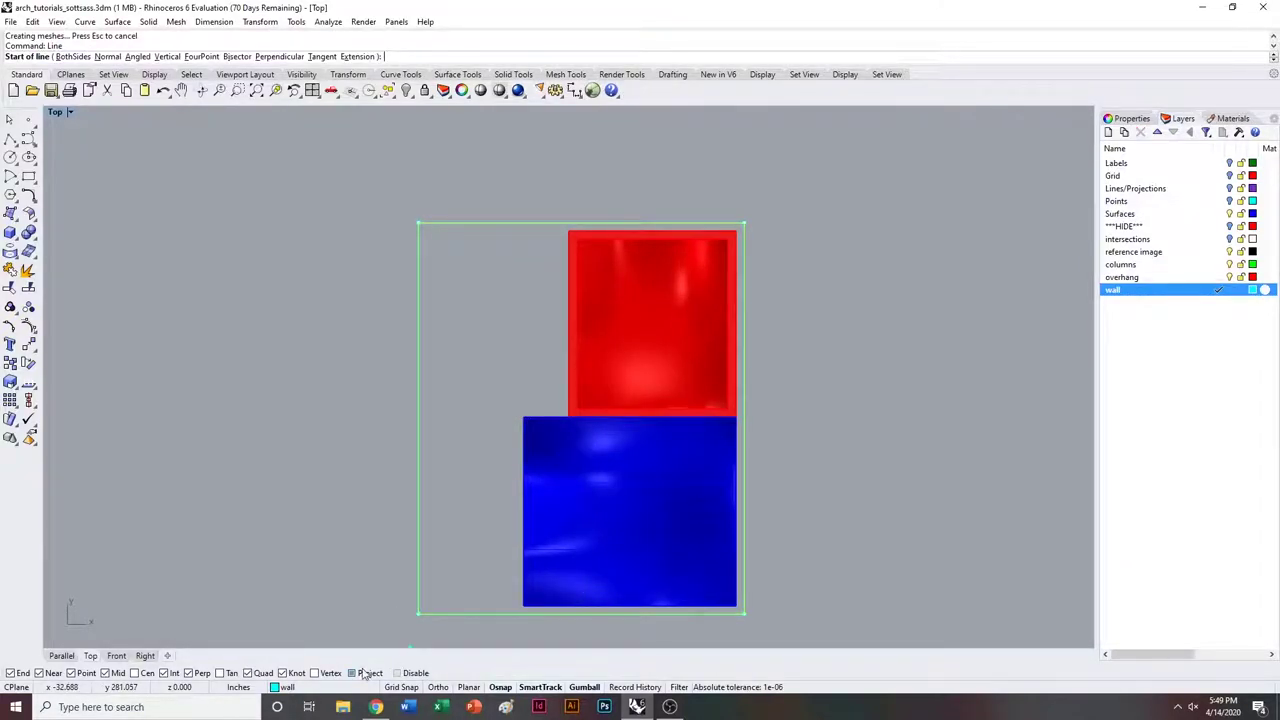
pyautogui.click(416, 361)
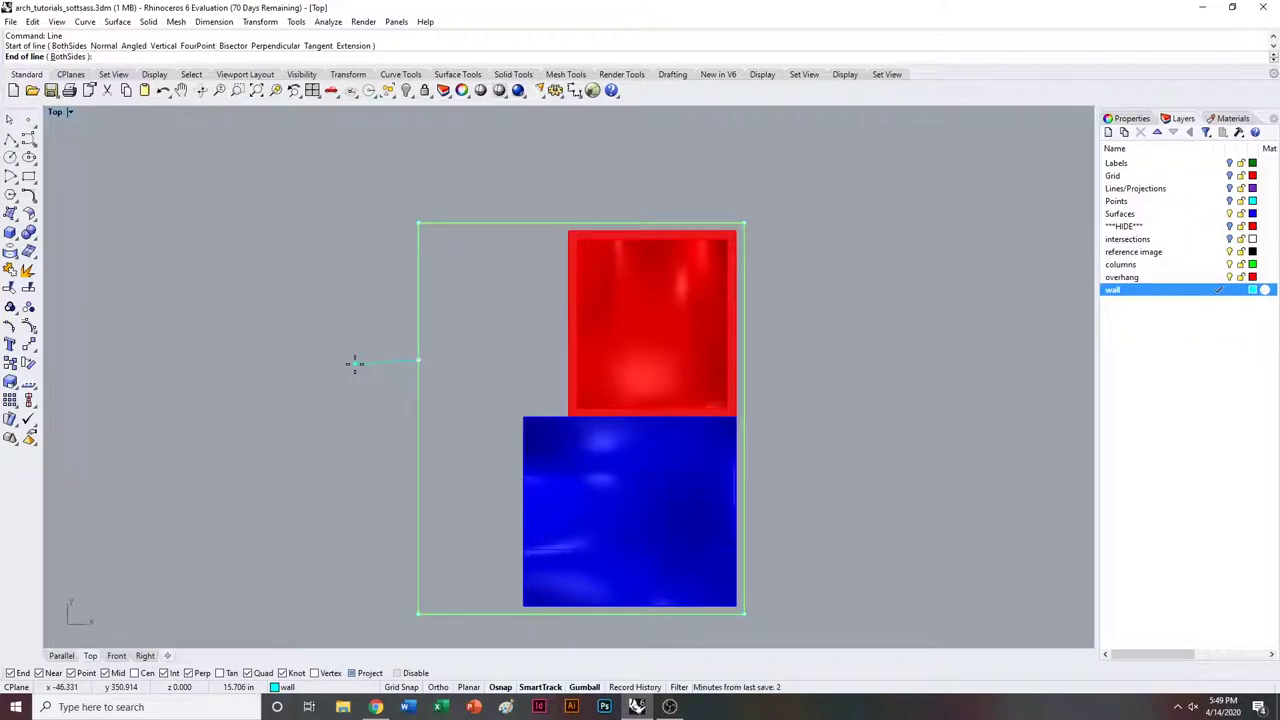
pyautogui.write('12')
pyautogui.press('Return')
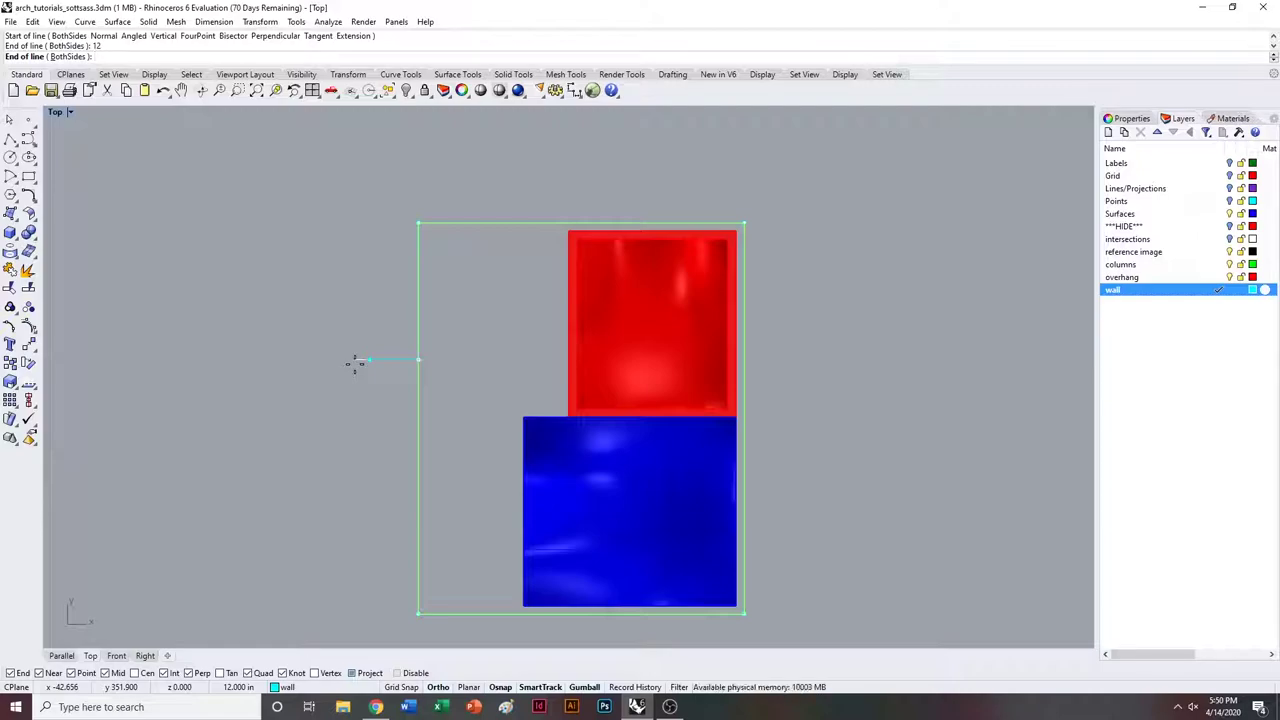
pyautogui.click(308, 344)
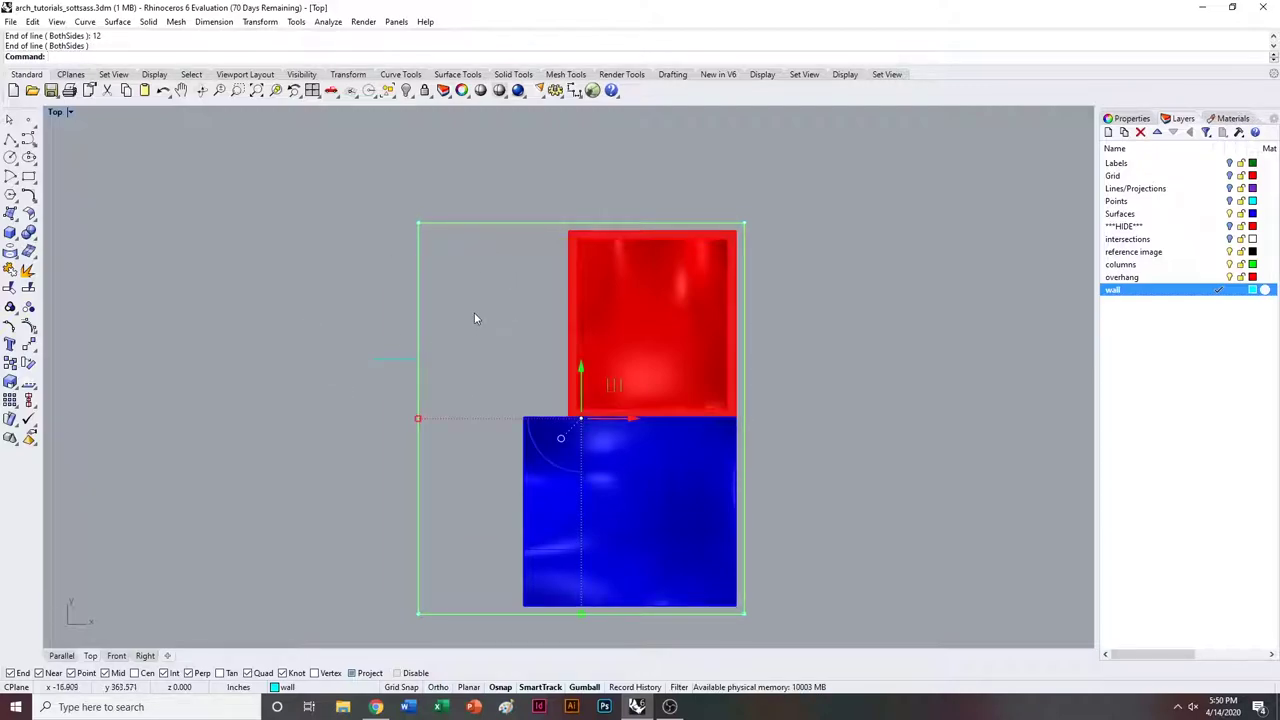
pyautogui.press('Delete')
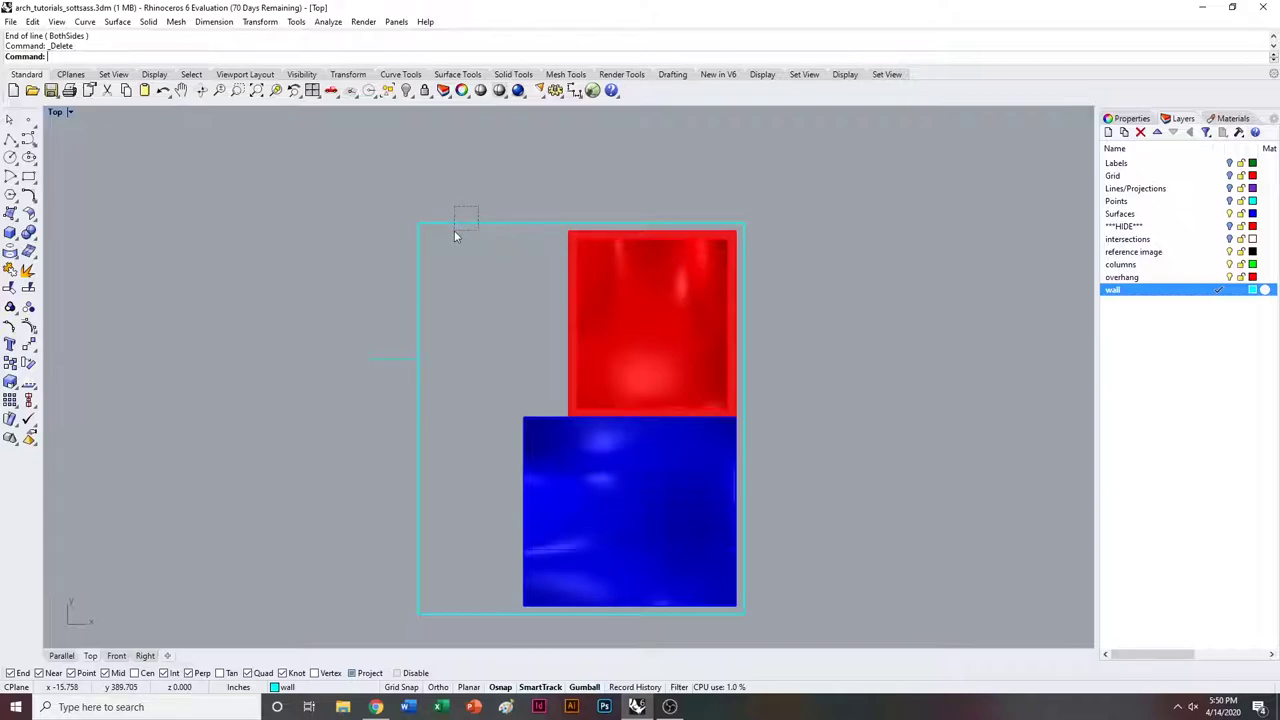
# Scale the wall in one direction from its upper right corner so its left side reaches the guide line's end, and delete the line.
pyautogui.moveTo(454, 232); pyautogui.dragTo(455, 236)
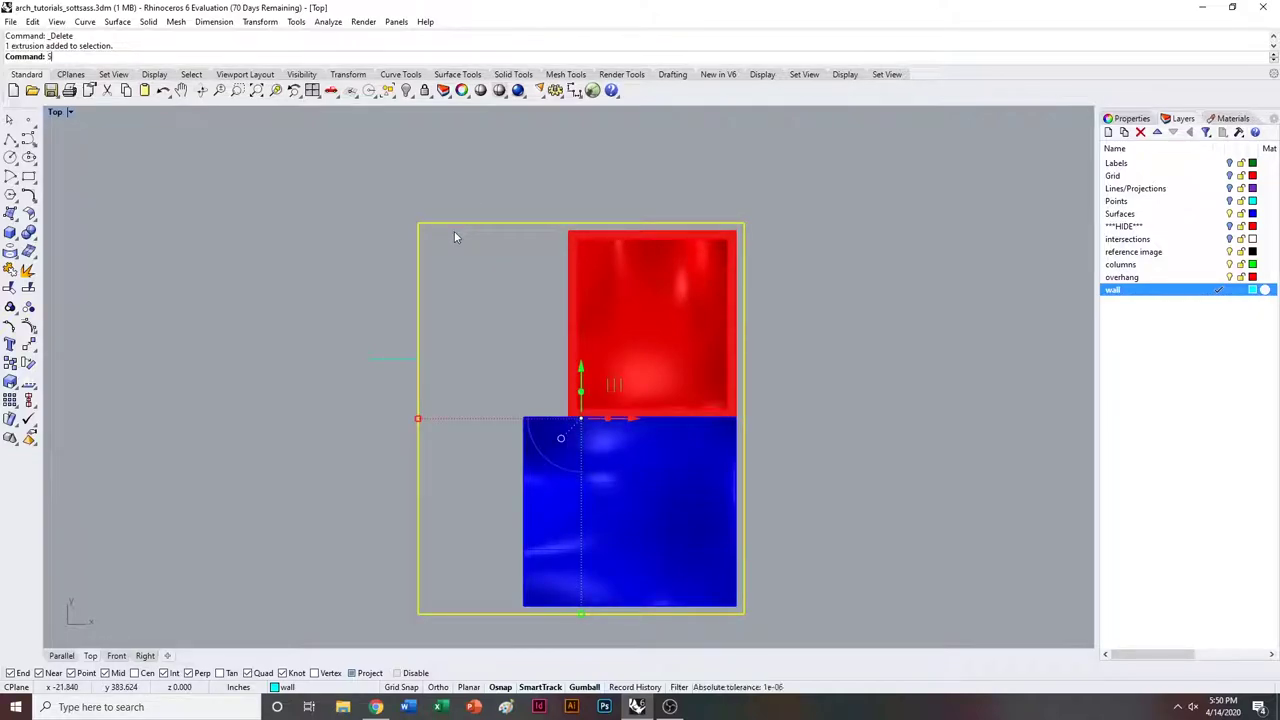
pyautogui.write('scale1d')
pyautogui.press('Return')
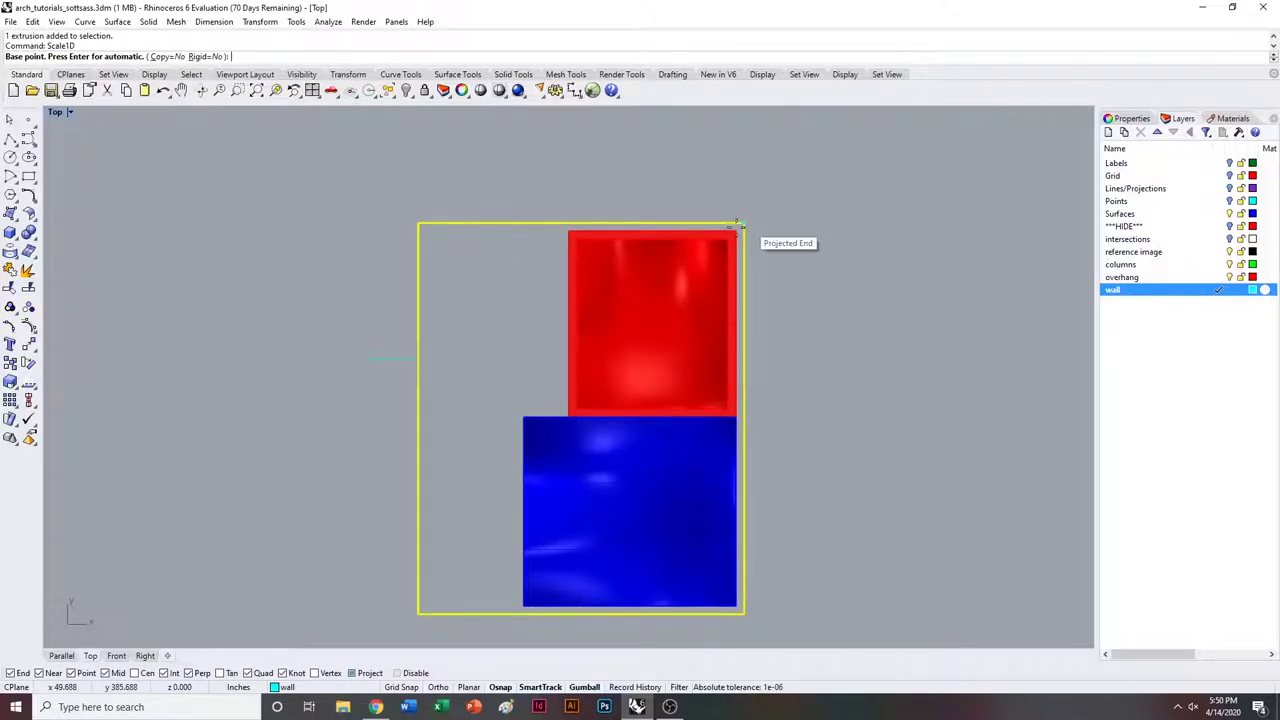
pyautogui.click(745, 222)
pyautogui.press('Return')
pyautogui.press('Return')
pyautogui.press('Return')
pyautogui.click(745, 223)
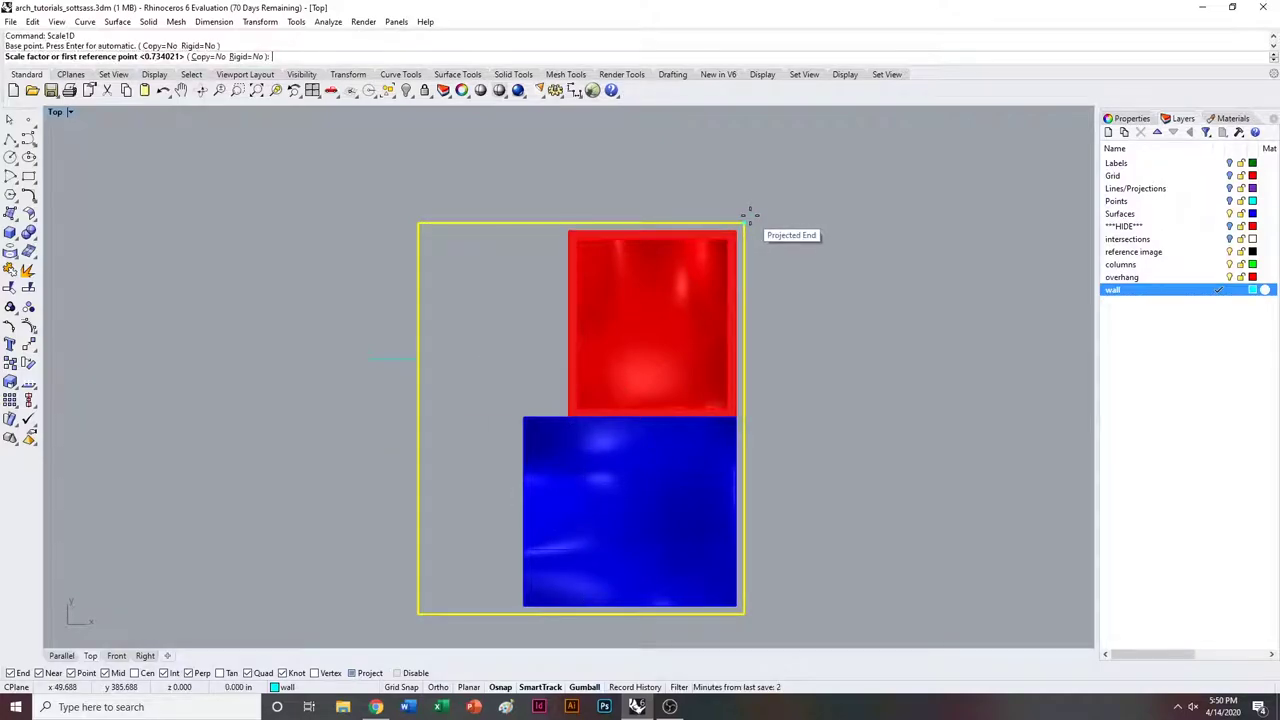
pyautogui.click(418, 223)
pyautogui.click(369, 369)
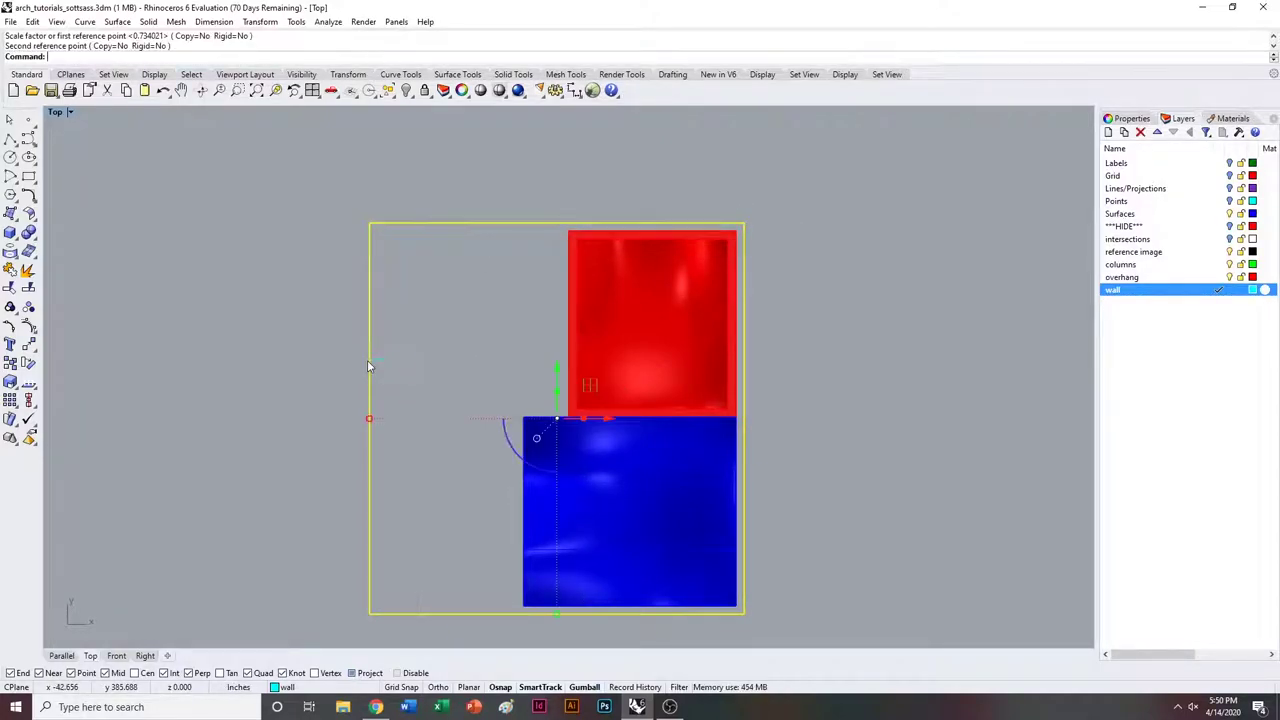
pyautogui.click(404, 349)
pyautogui.click(402, 359)
pyautogui.press('Delete')
# Offset the wall surface 2 inches outward as a solid with round corners.
pyautogui.doubleClick(60, 115)
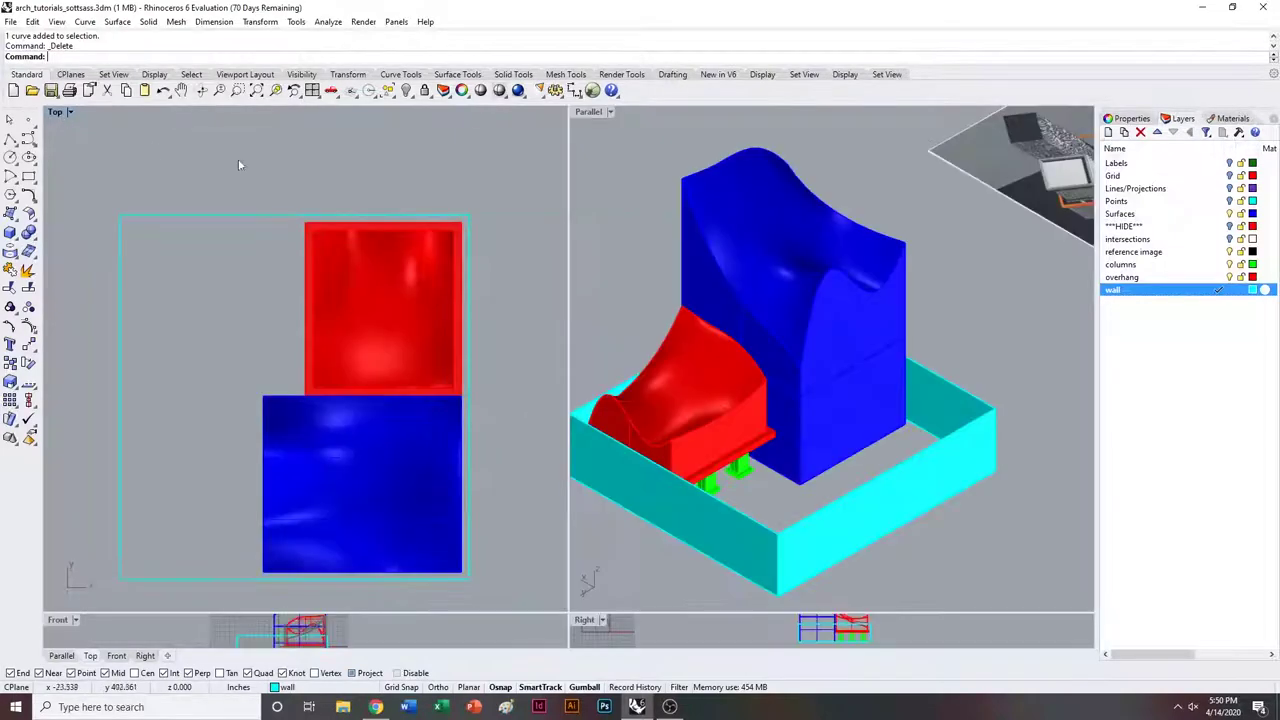
pyautogui.doubleClick(589, 113)
pyautogui.keyDown('shift'); pyautogui.moveTo(682, 294); pyautogui.dragTo(677, 281, button='right'); pyautogui.keyUp('shift')
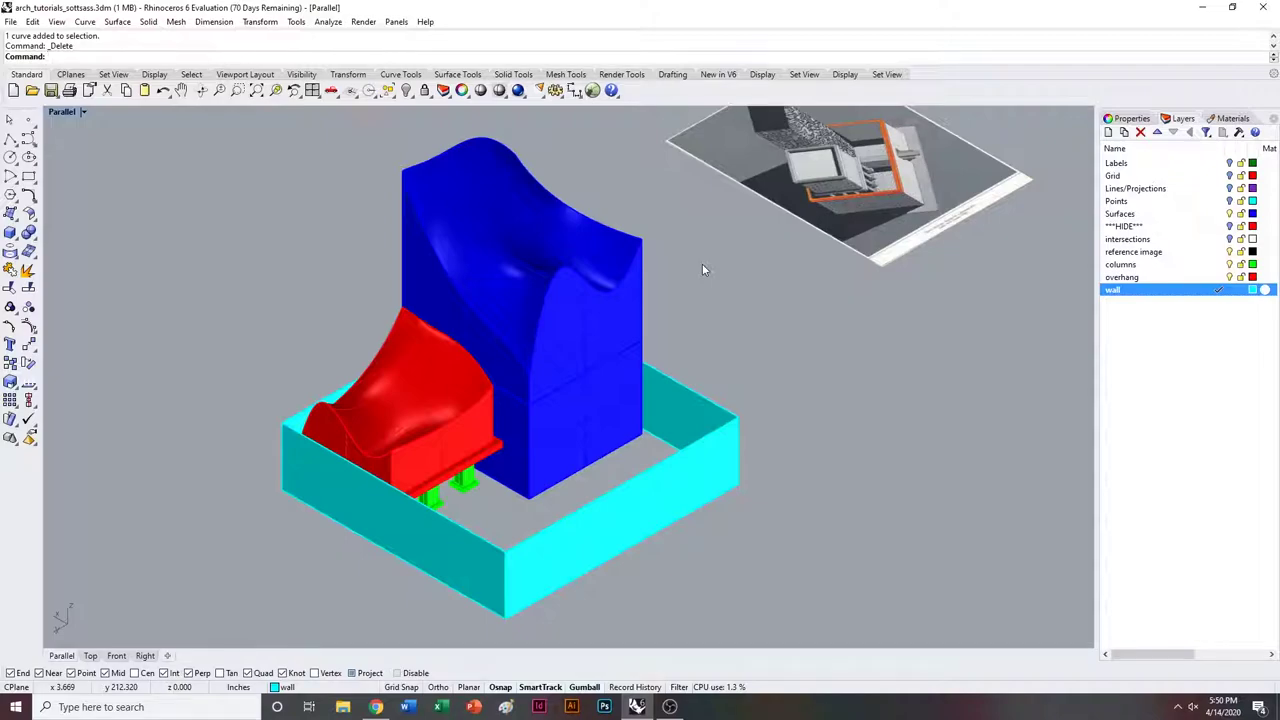
pyautogui.click(627, 545)
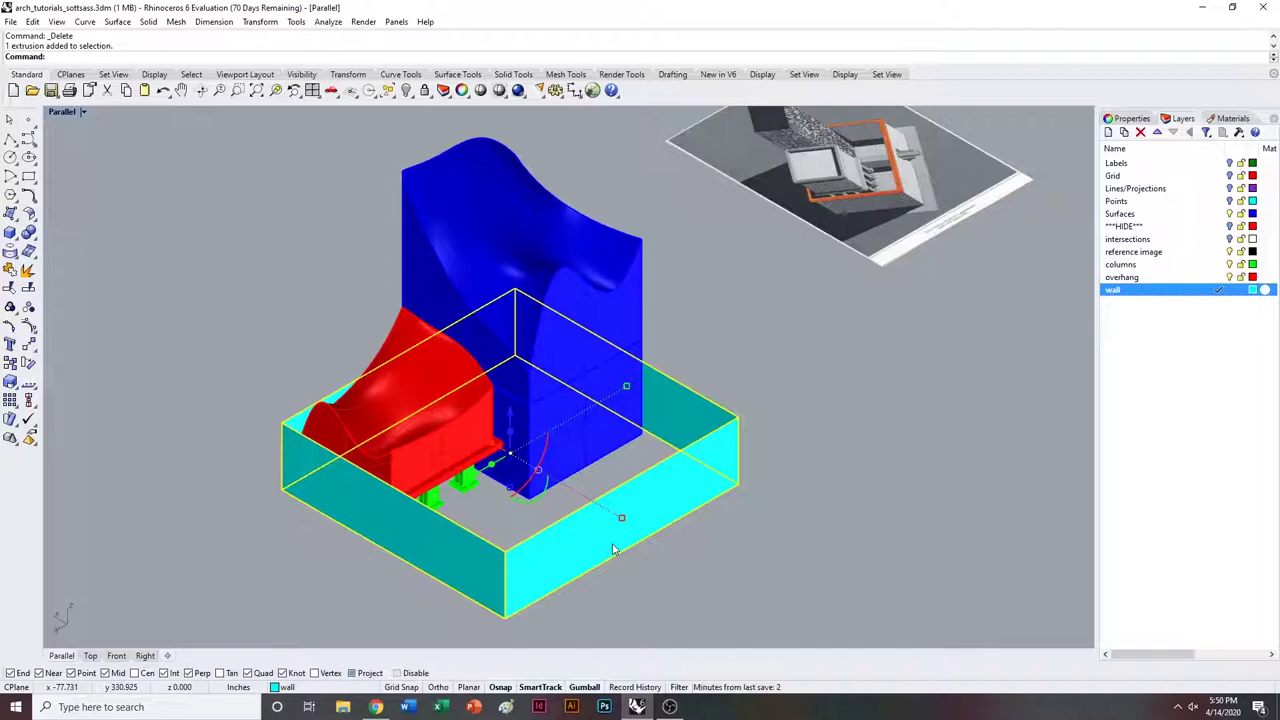
pyautogui.press('Return')
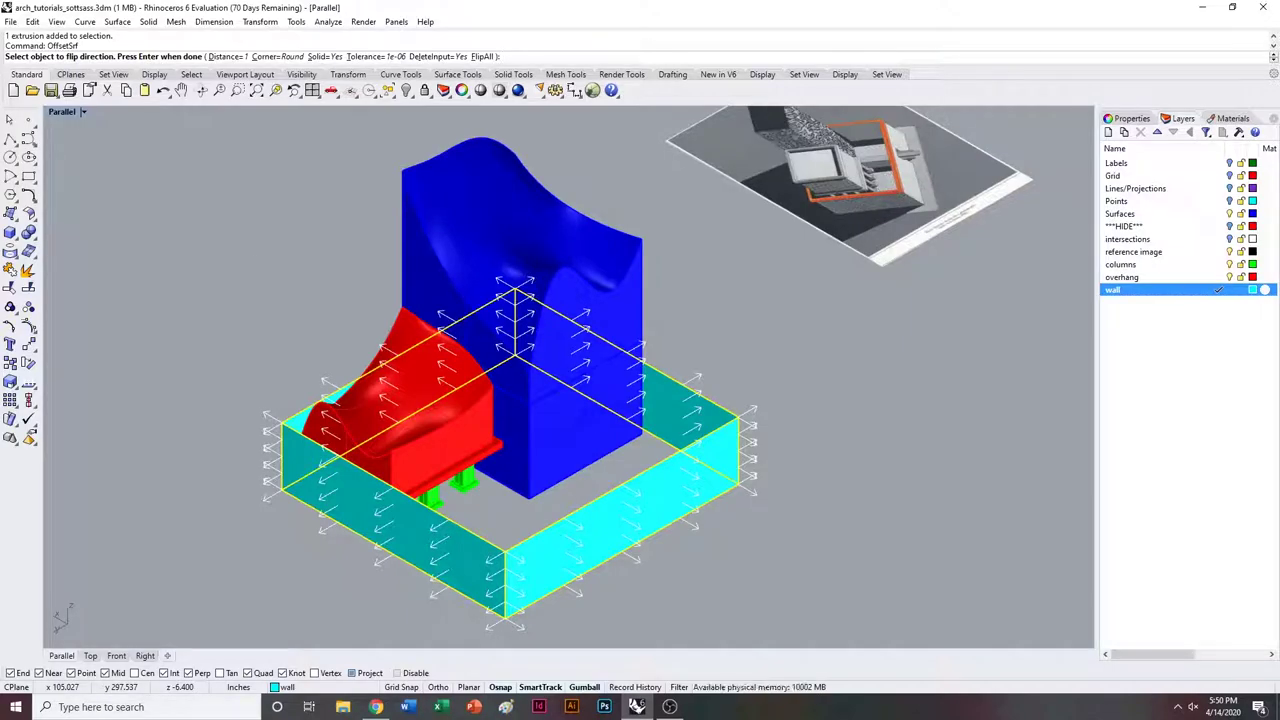
pyautogui.write('2')
pyautogui.press('Return')
pyautogui.press('Return')
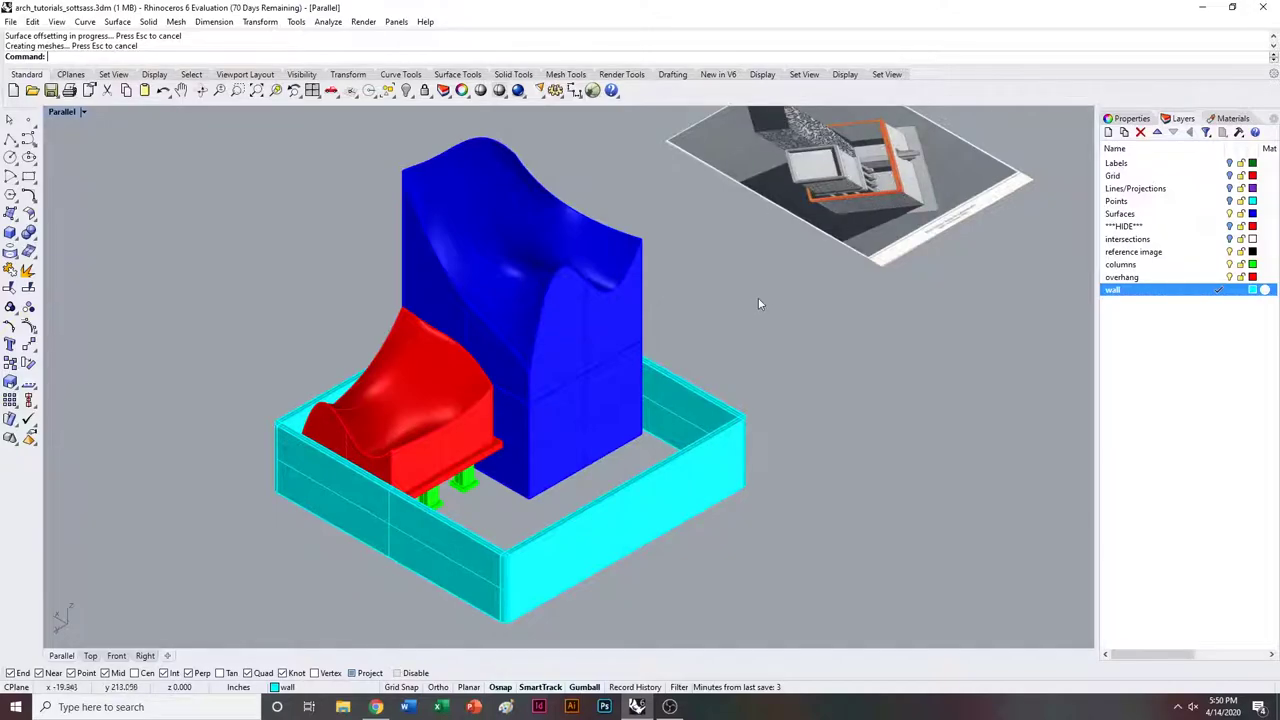
# Examine the nearest outer corner of the thickened wall up close.
pyautogui.moveTo(758, 303); pyautogui.dragTo(787, 277, button='right')
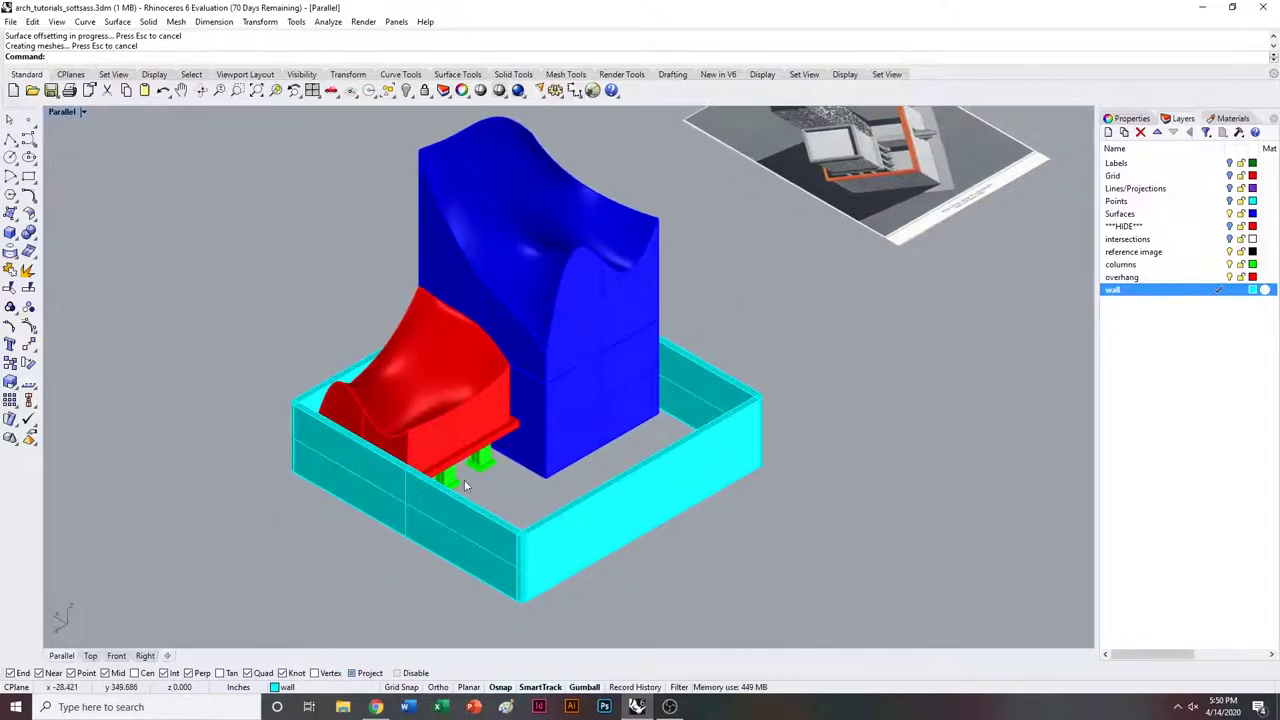
pyautogui.scroll(5, 464, 479)
pyautogui.moveTo(561, 566); pyautogui.dragTo(564, 503, button='right')
pyautogui.scroll(3, 560, 510)
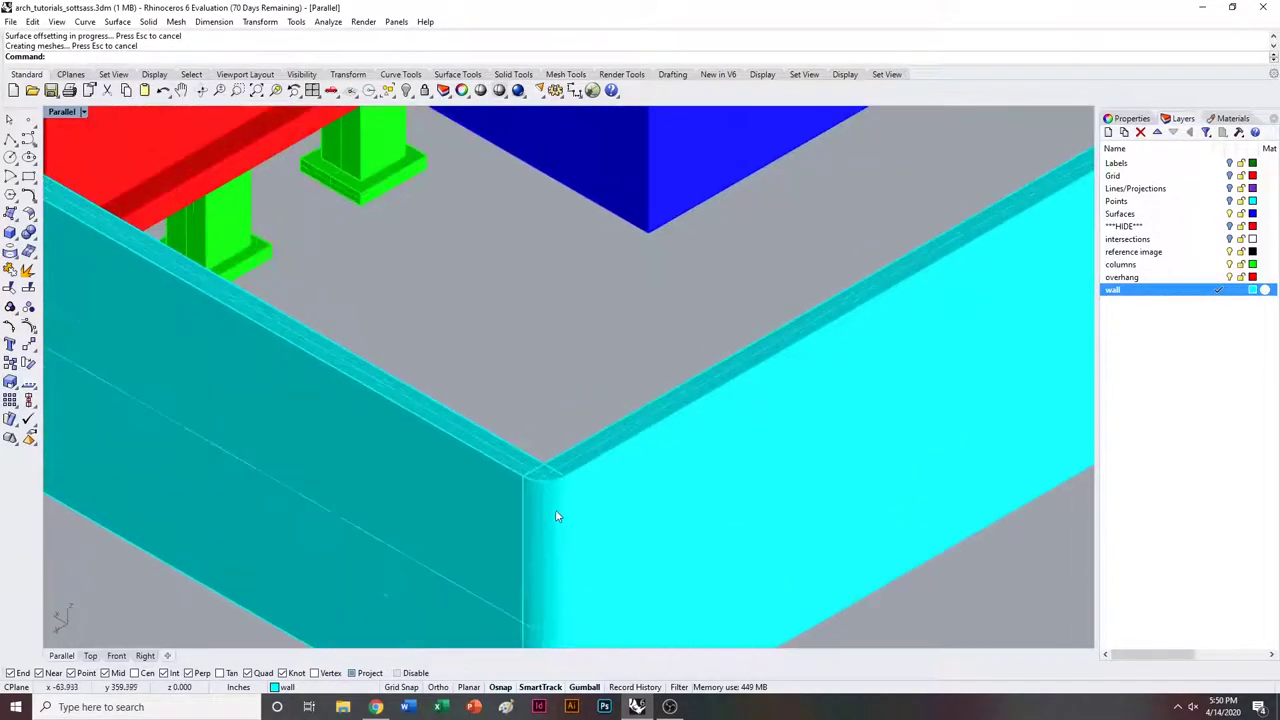
# Undo the rounded wall offset, and offset the wall surface 2 inches outward as a solid with sharp corners.
pyautogui.scroll(-8, 543, 470)
pyautogui.hotkey('ctrl', 'z')
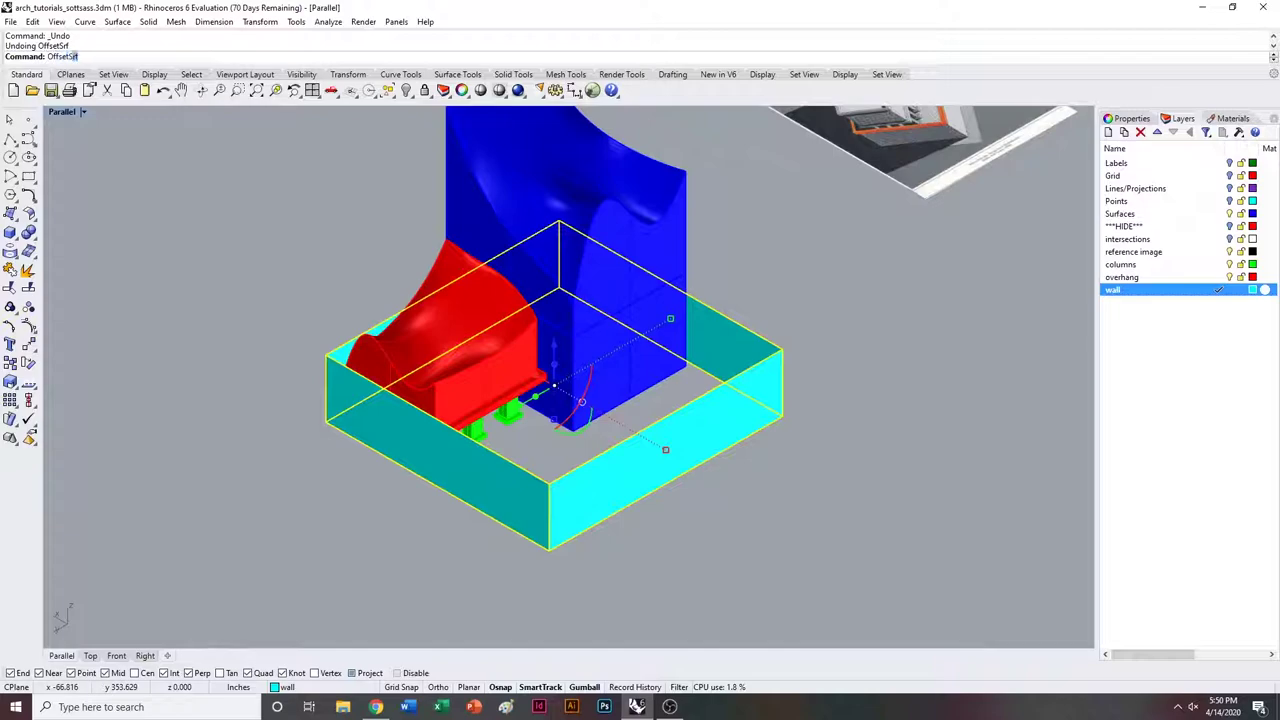
pyautogui.press('Return')
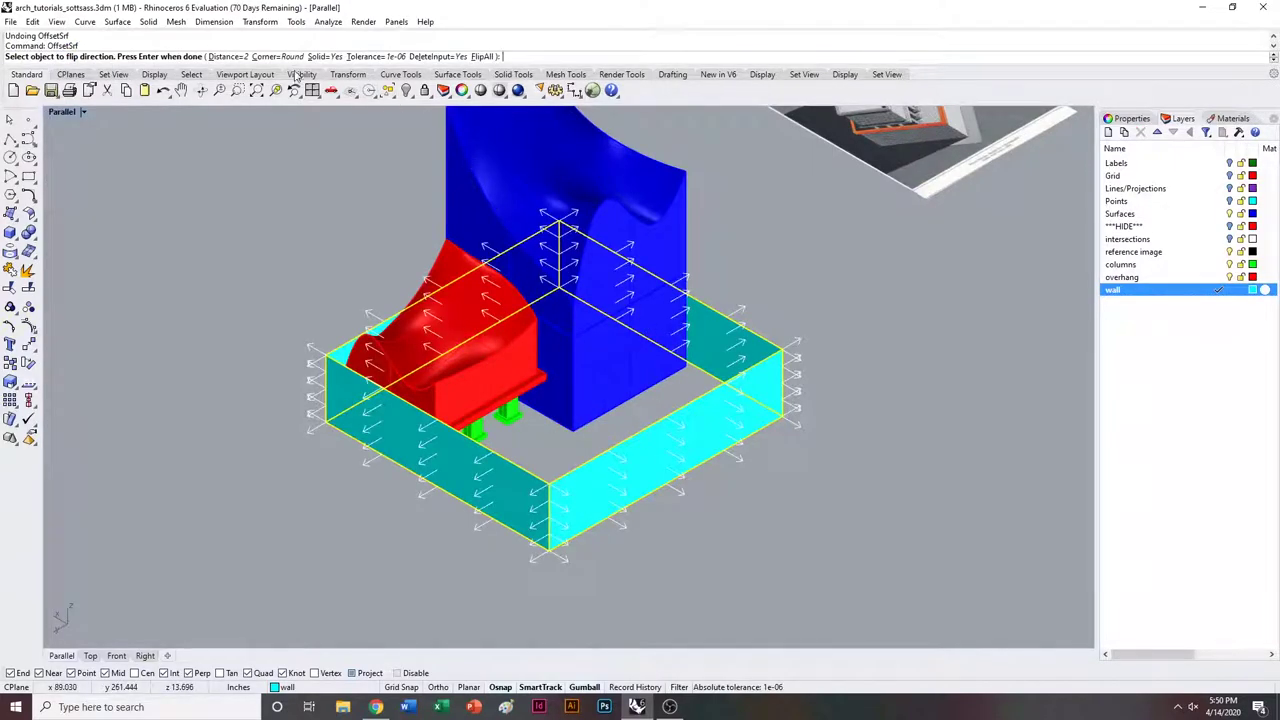
pyautogui.click(293, 58)
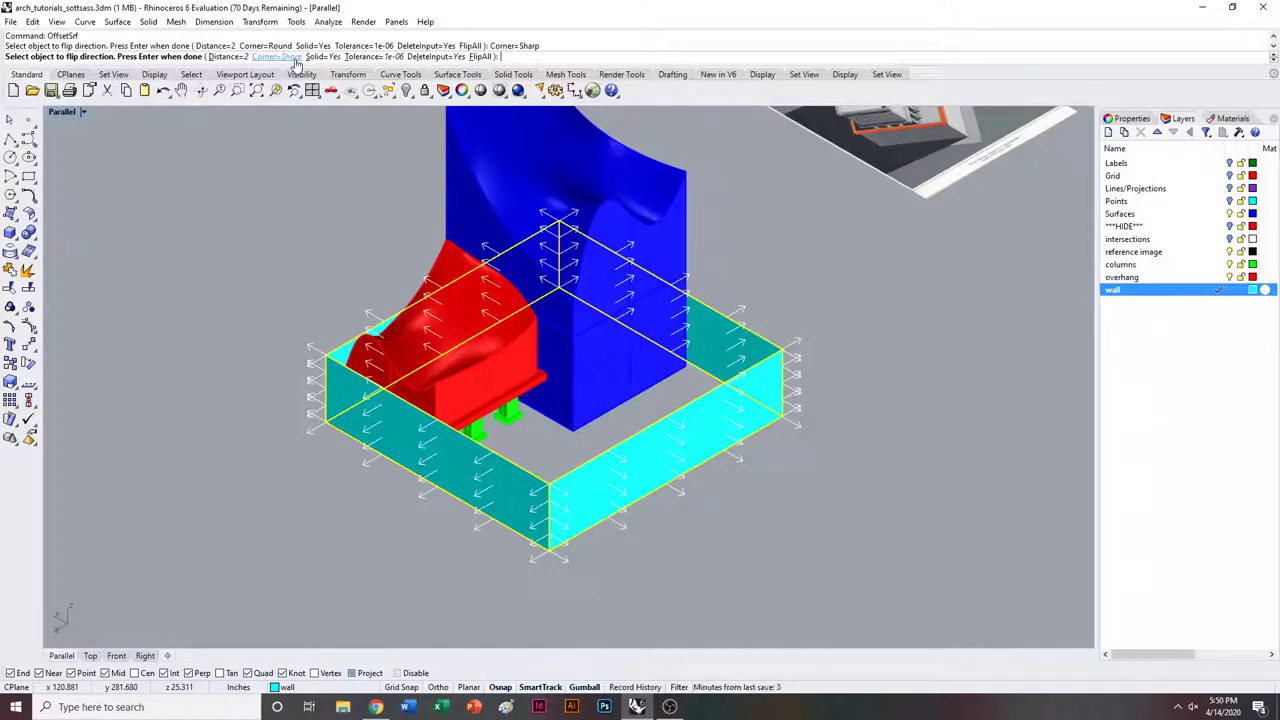
pyautogui.press('Return')
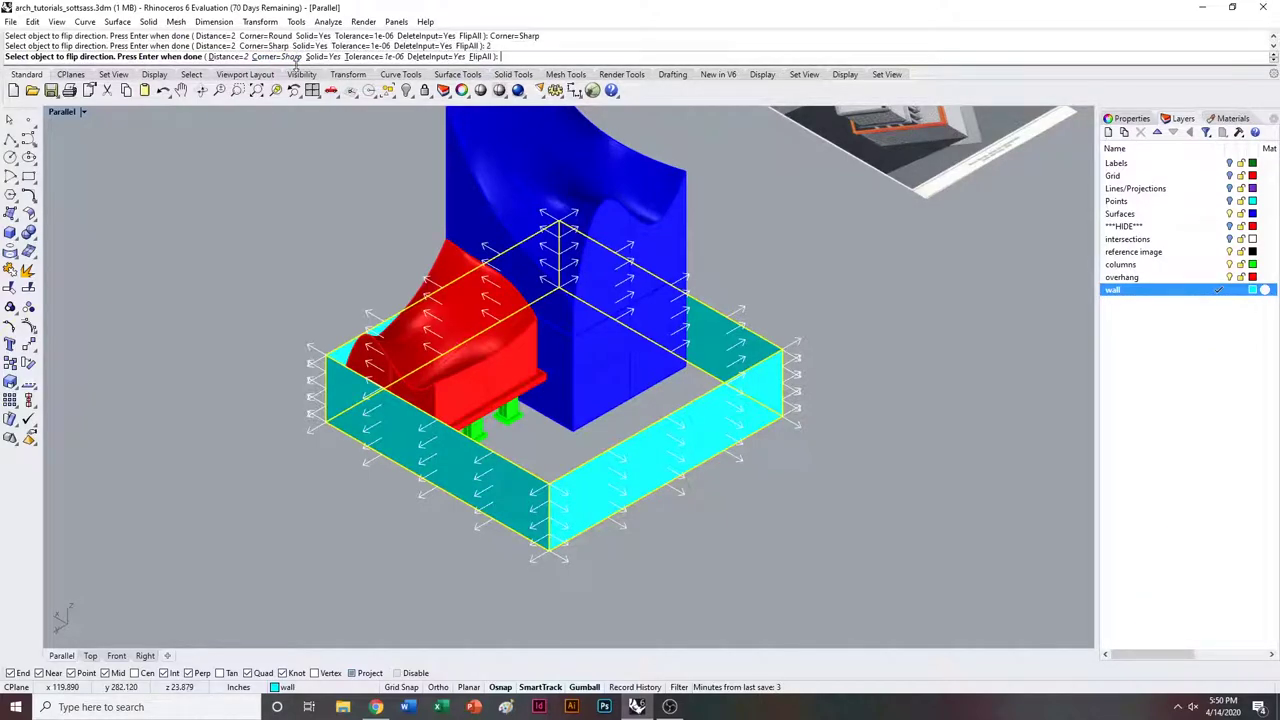
pyautogui.click(829, 285)
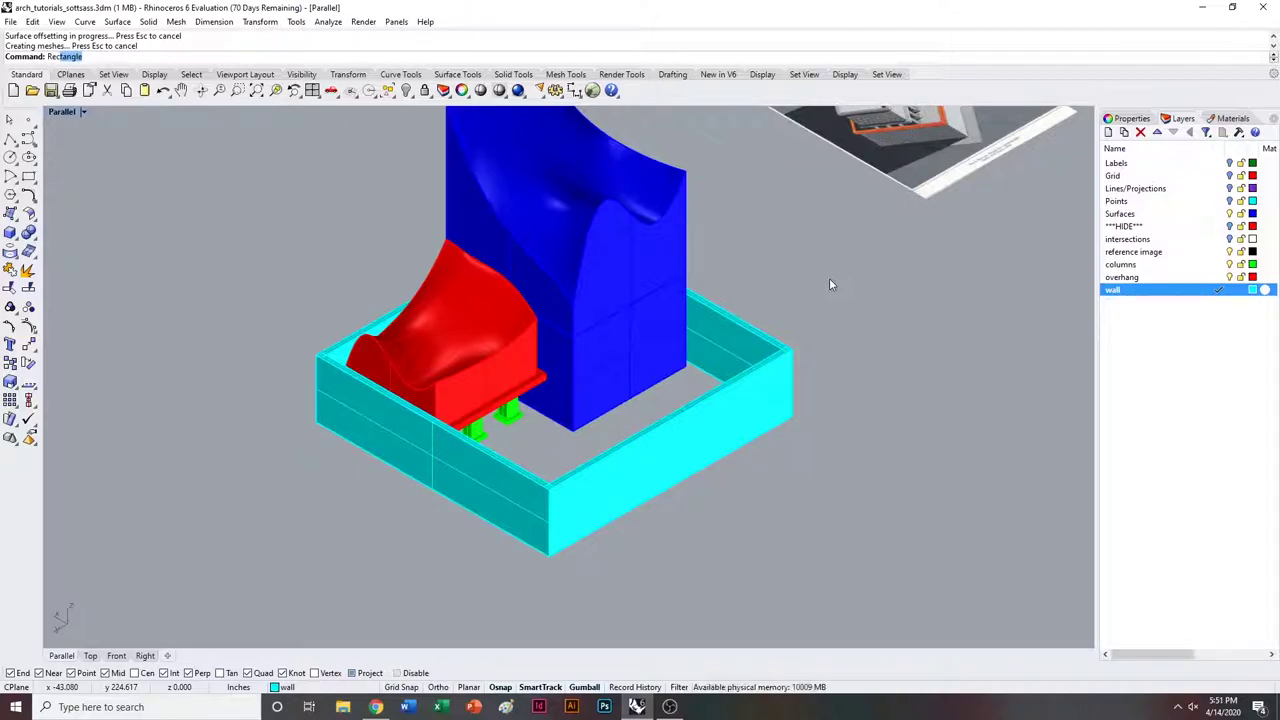
# Make the overhang layer current, and draw a rectangle between two opposite outer top corners of the wall.
pyautogui.click(1219, 278)
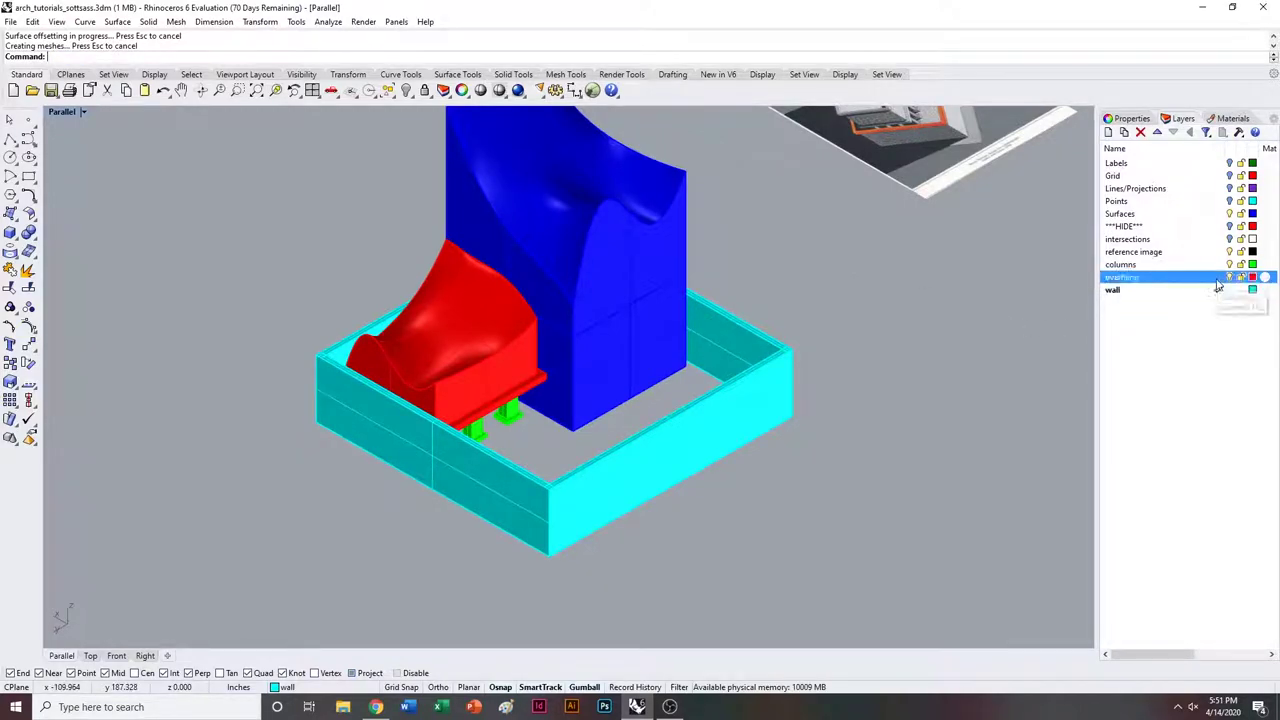
pyautogui.write('r')
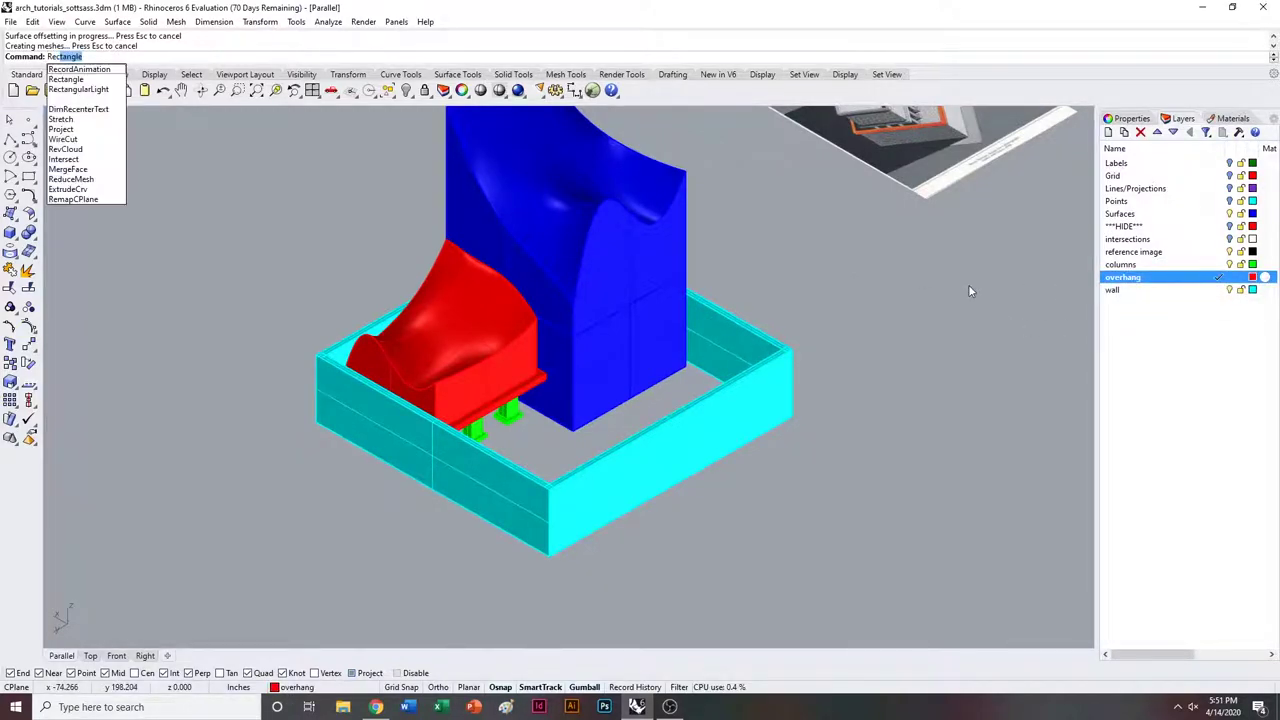
pyautogui.press('Return')
pyautogui.scroll(3, 320, 356)
pyautogui.scroll(2, 320, 356)
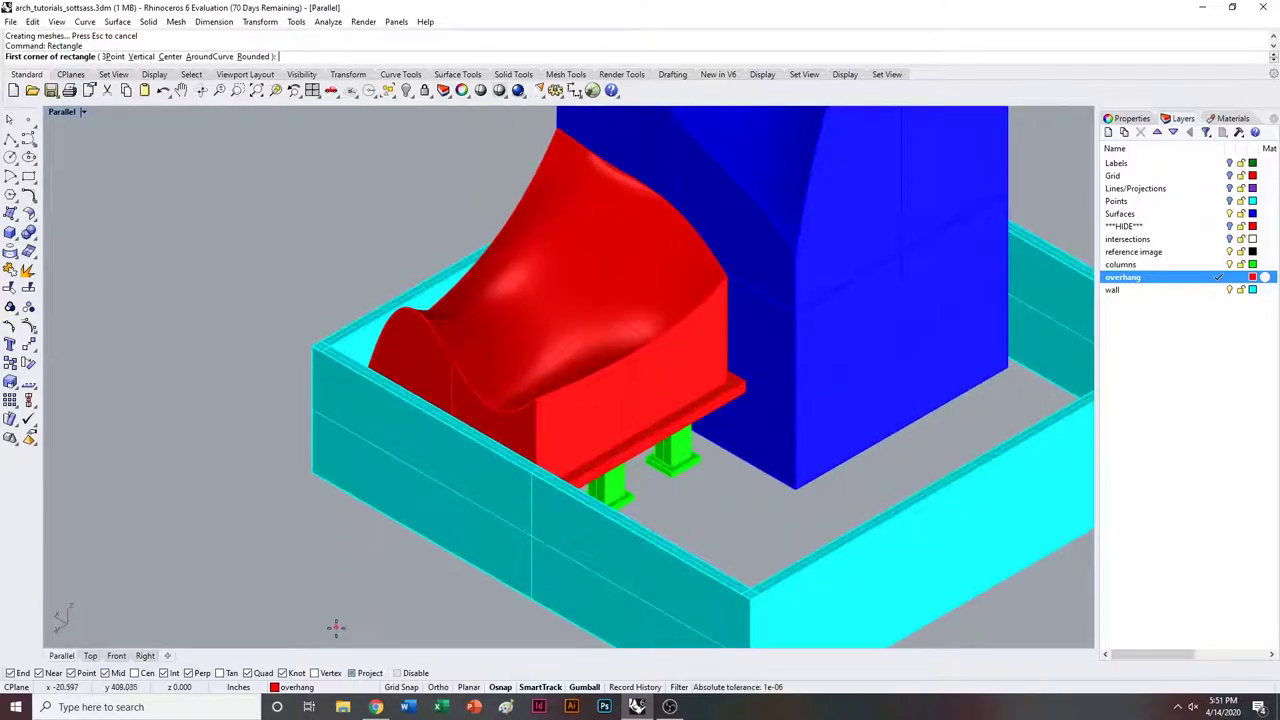
pyautogui.scroll(4, 336, 380)
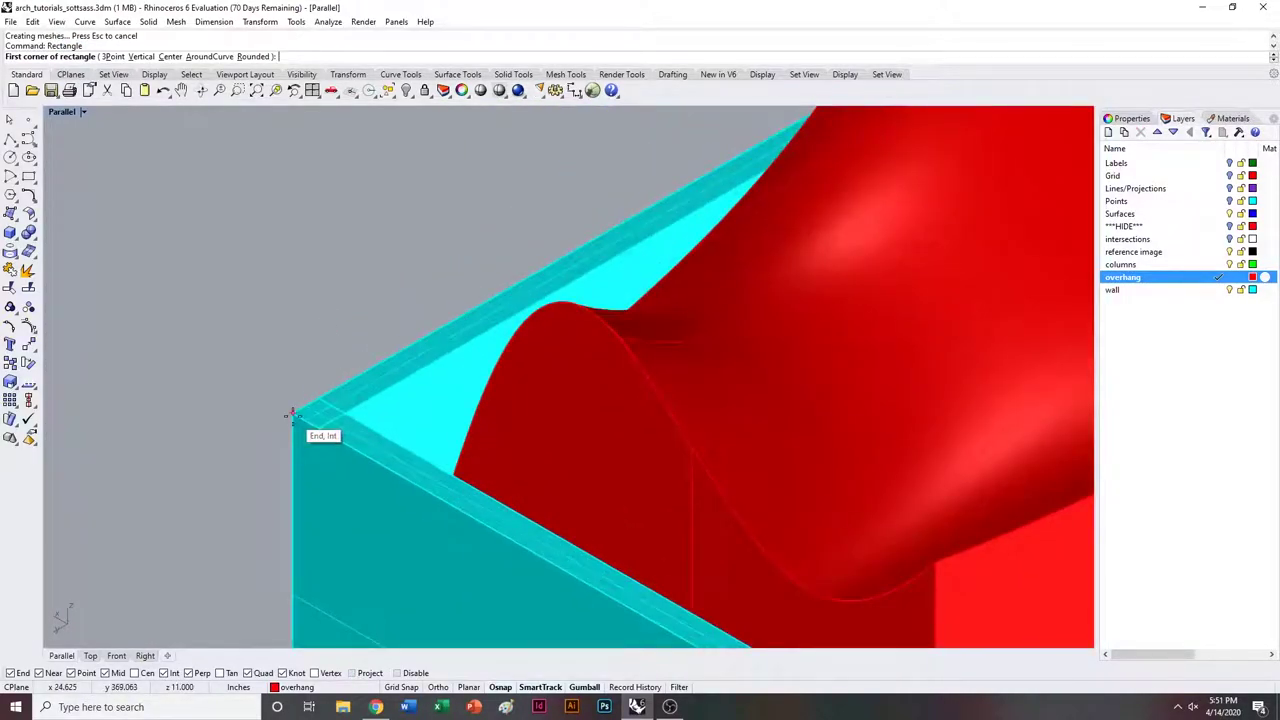
pyautogui.click(296, 417)
pyautogui.scroll(-5, 305, 430)
pyautogui.scroll(5, 680, 432)
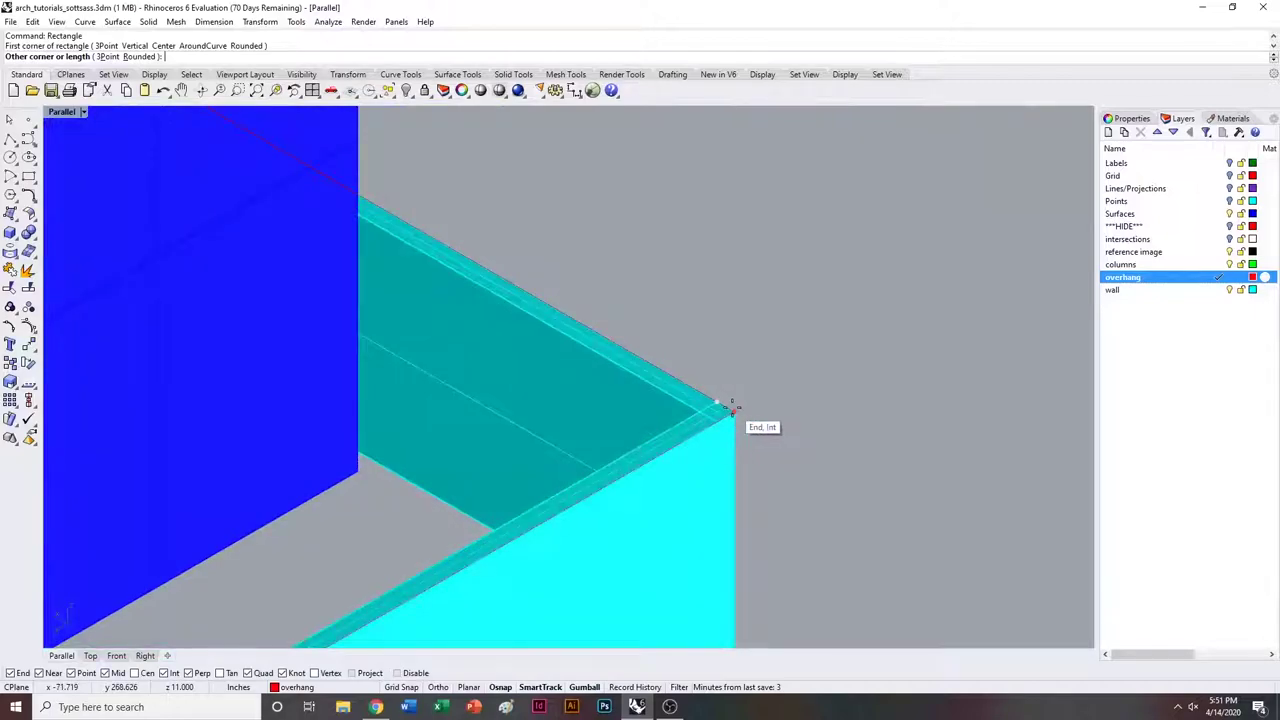
# Draw a second rectangle between two opposite inner top corners of the wall, and undo the offset tried on it.
pyautogui.scroll(-2, 722, 412)
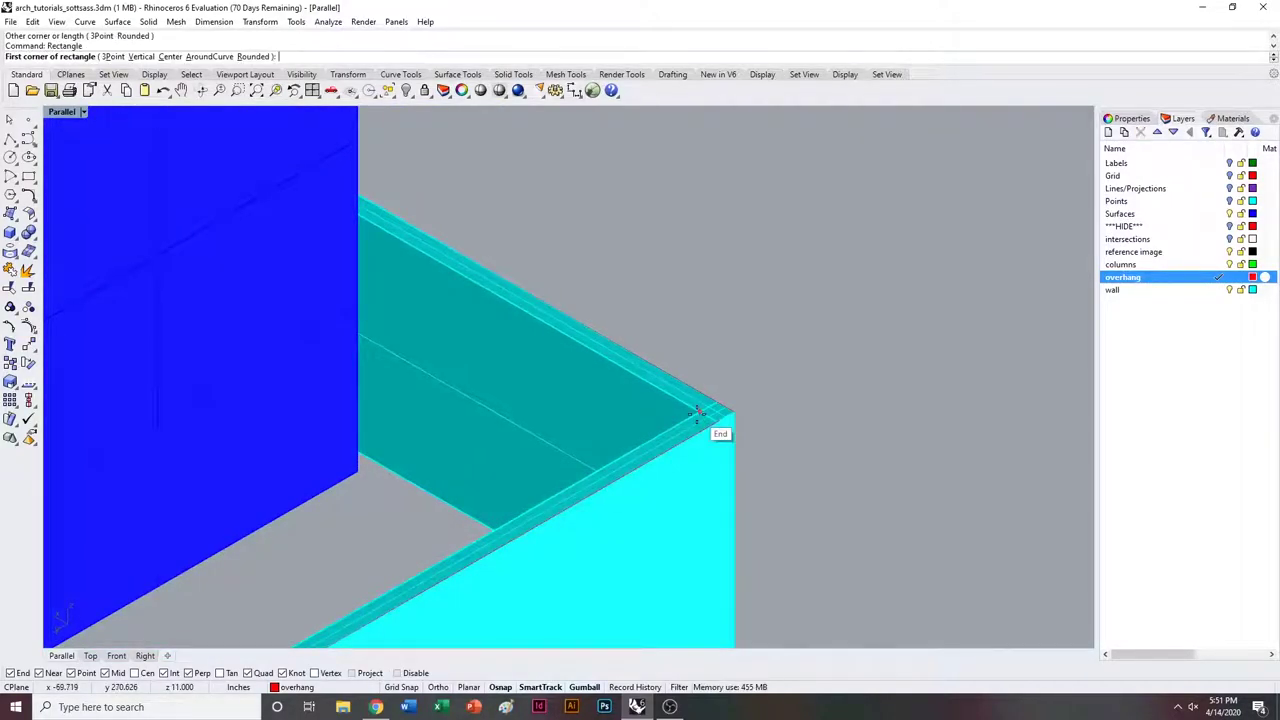
pyautogui.scroll(-6, 696, 414)
pyautogui.scroll(-2, 695, 413)
pyautogui.scroll(10, 388, 420)
pyautogui.click(371, 404)
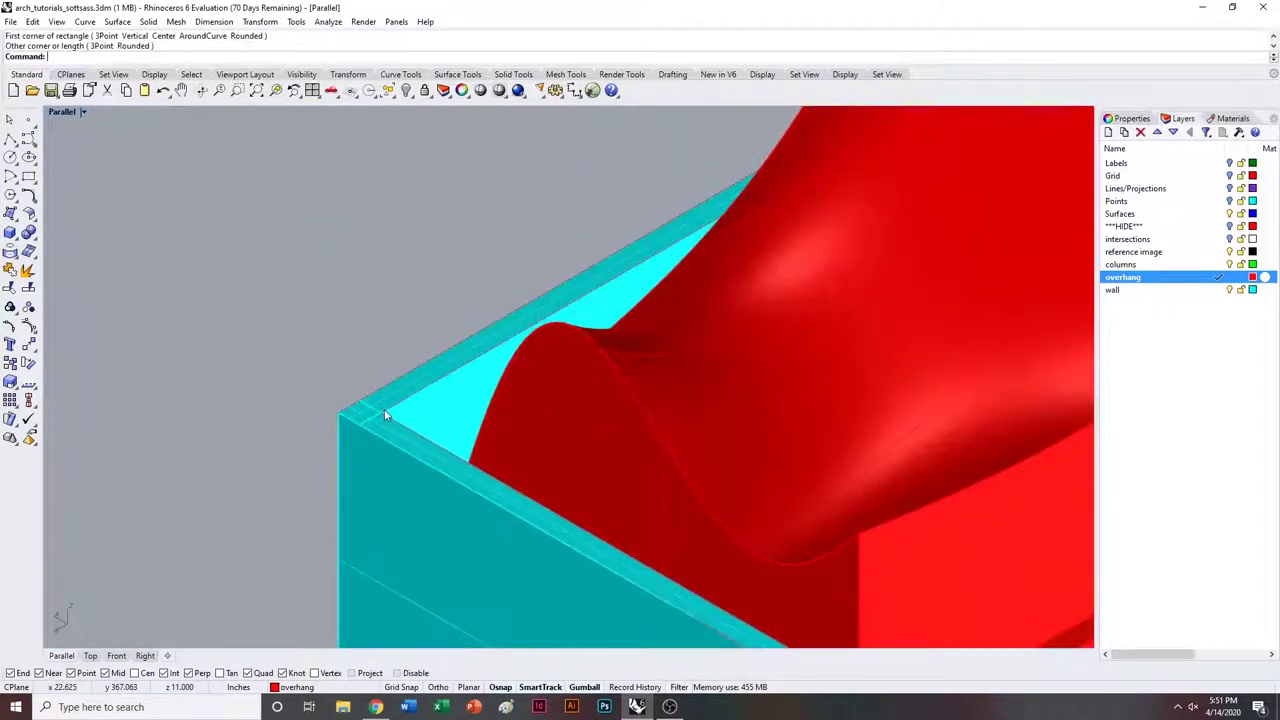
pyautogui.click(389, 420)
pyautogui.press('Escape')
pyautogui.hotkey('ctrl', 'z')
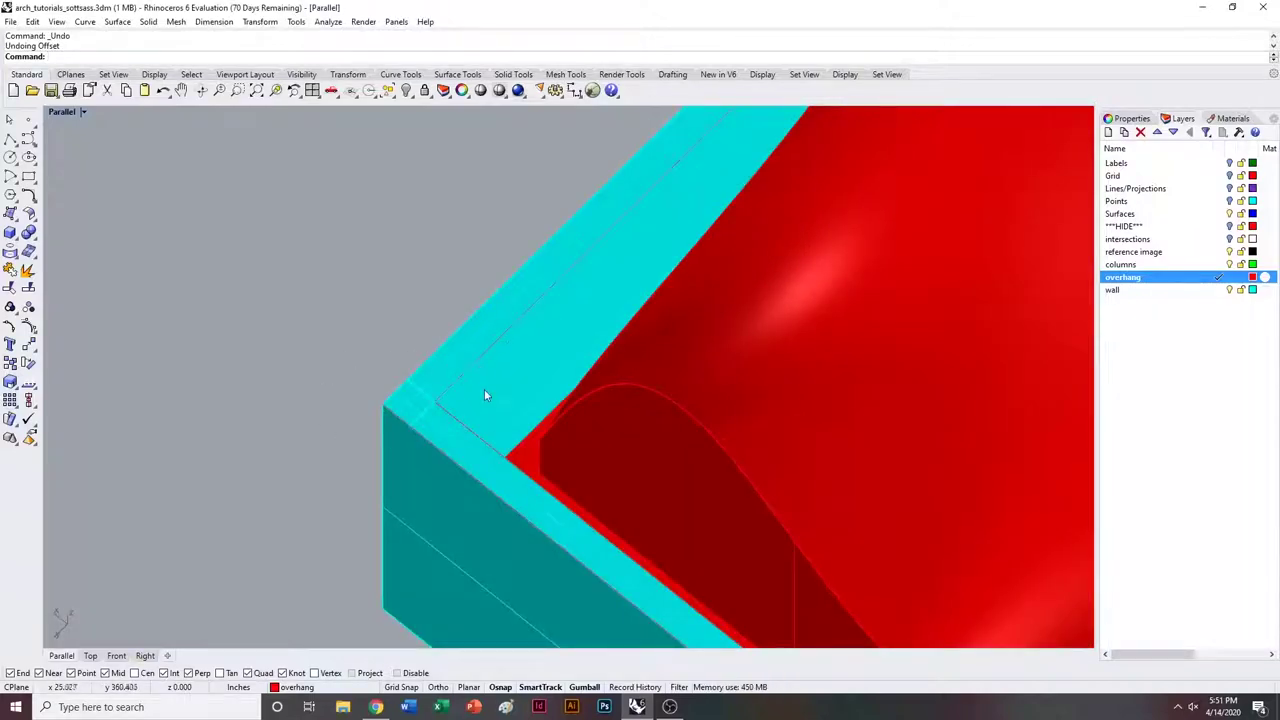
# Offset the inner rectangle 1 inch inward from the wall, and delete the original inner rectangle.
pyautogui.click(463, 425)
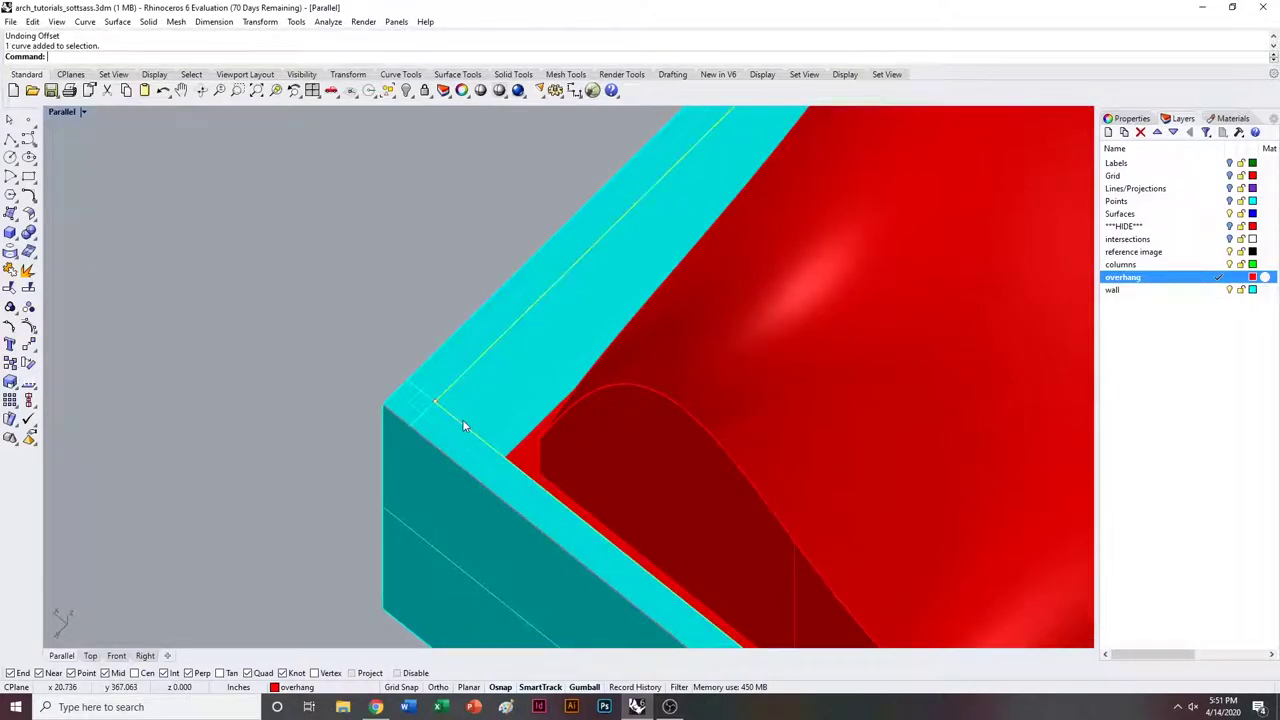
pyautogui.write('offset')
pyautogui.press('Return')
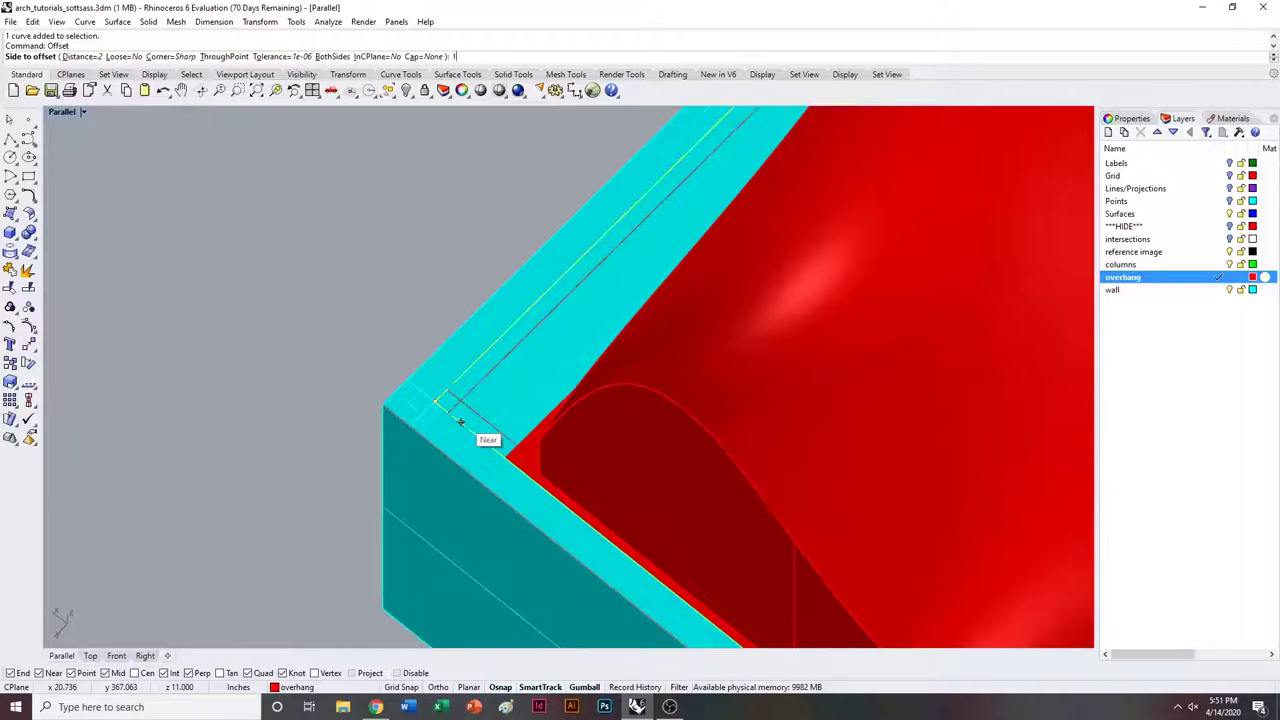
pyautogui.click(463, 406)
pyautogui.press('Delete')
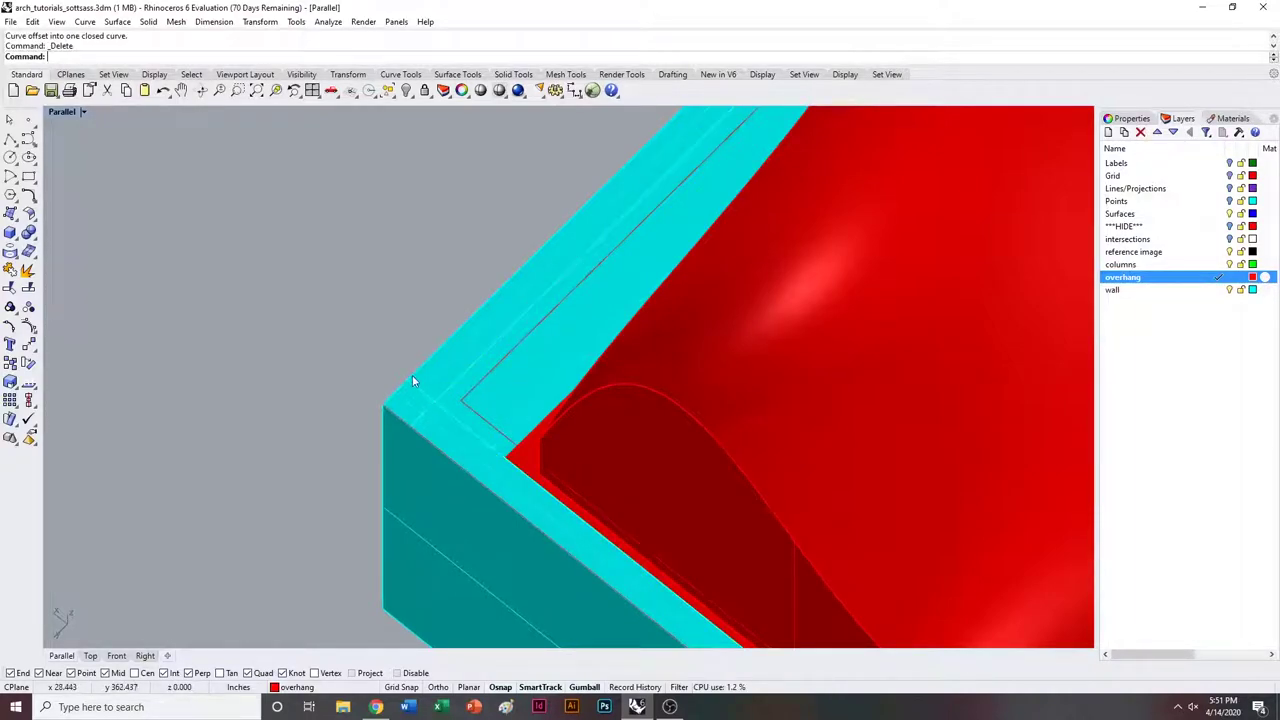
# Offset the outer rectangle 1 inch outward from the wall, and delete the original outer rectangle.
pyautogui.click(411, 375)
pyautogui.press('Return')
pyautogui.click(341, 330)
pyautogui.press('Delete')
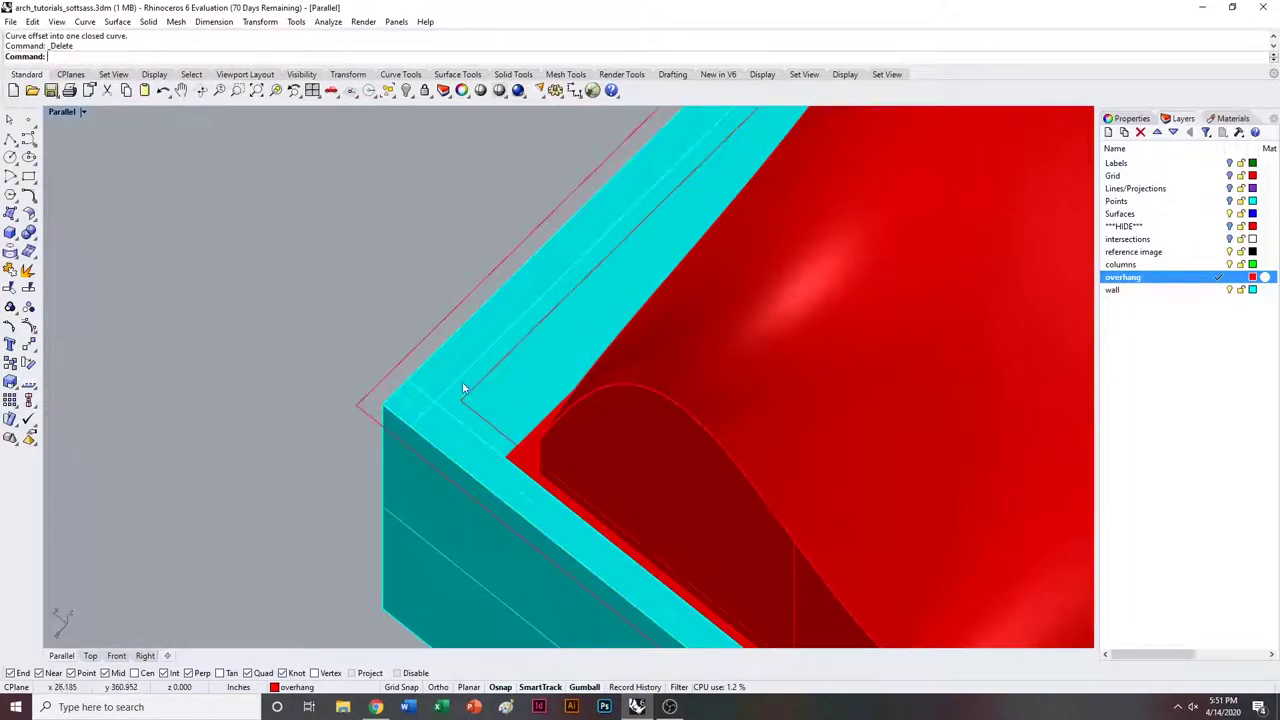
# Try to extrude the two offset rectangles 2 inches upward as a solid, and undo the extrusion.
pyautogui.click(471, 391)
pyautogui.click(412, 350)
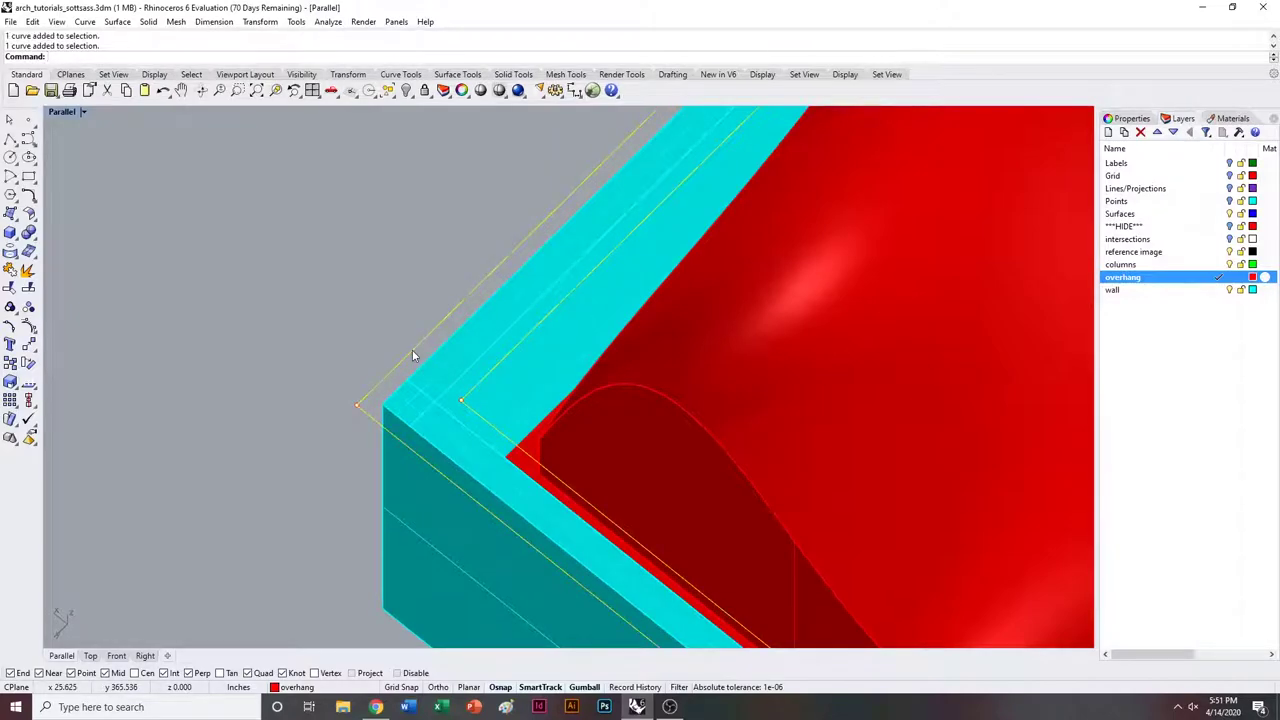
pyautogui.write('ExtrudeCrv')
pyautogui.press('Return')
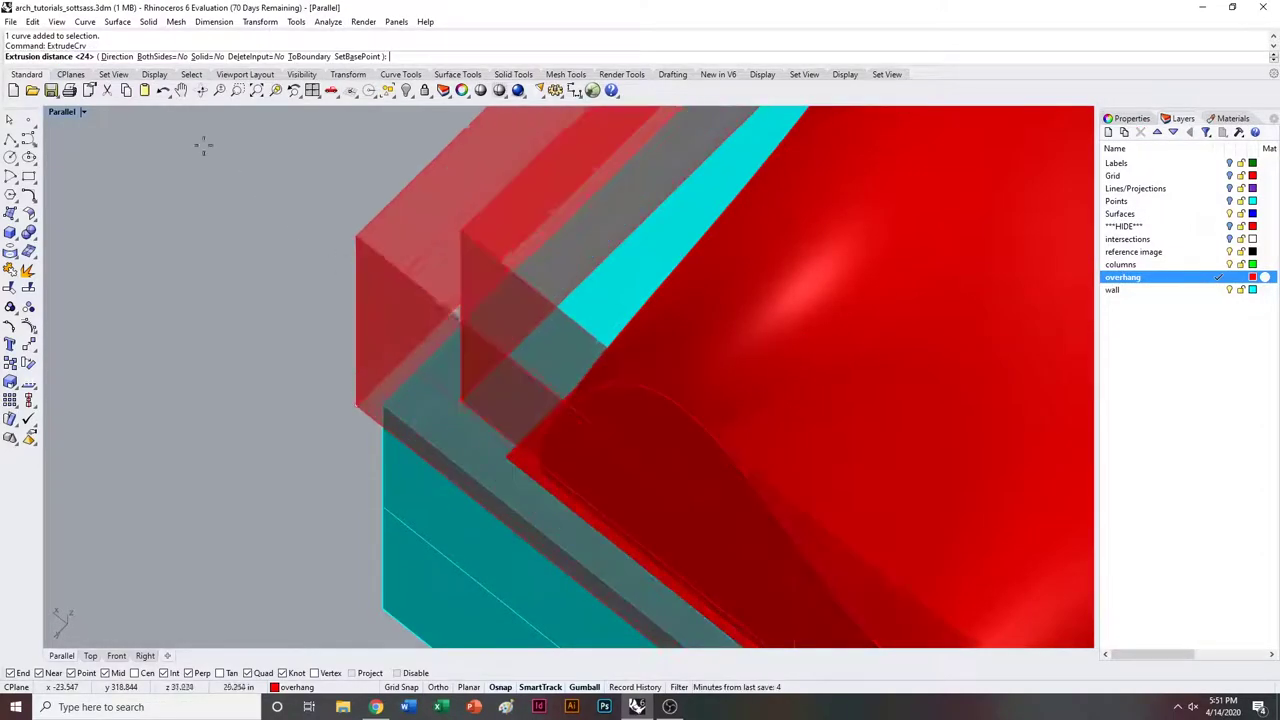
pyautogui.click(208, 57)
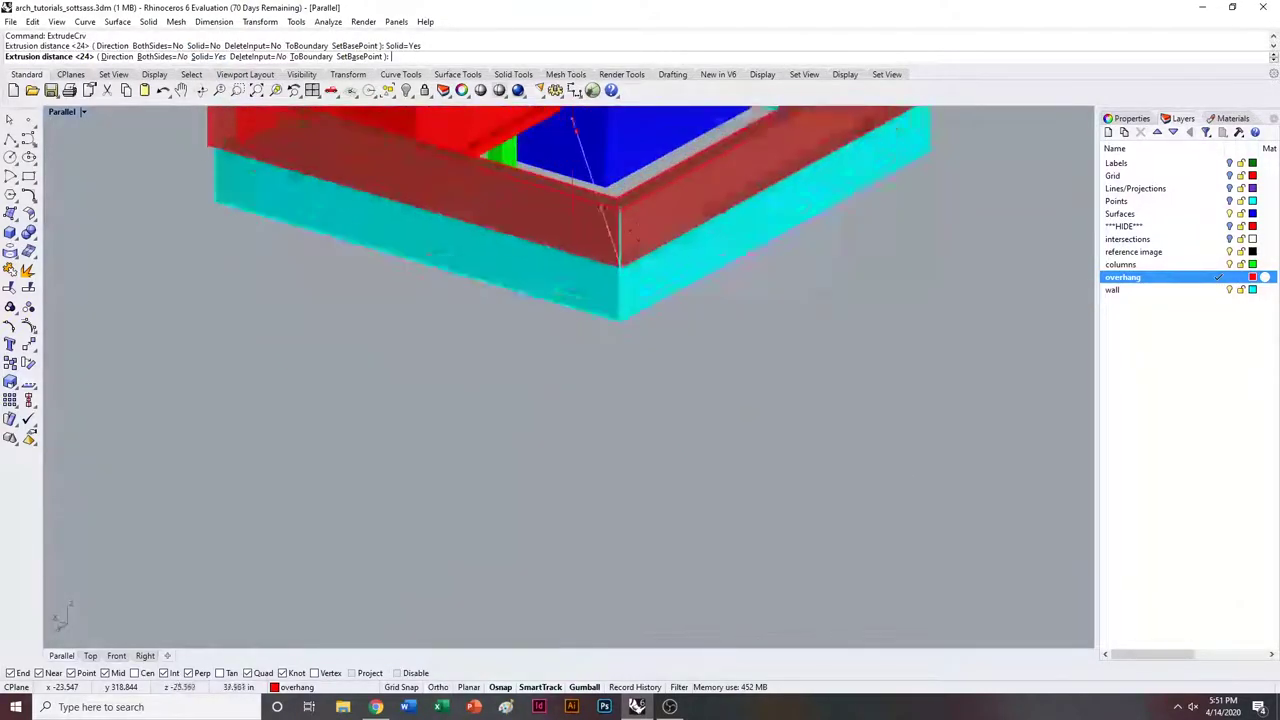
pyautogui.write('2')
pyautogui.press('Return')
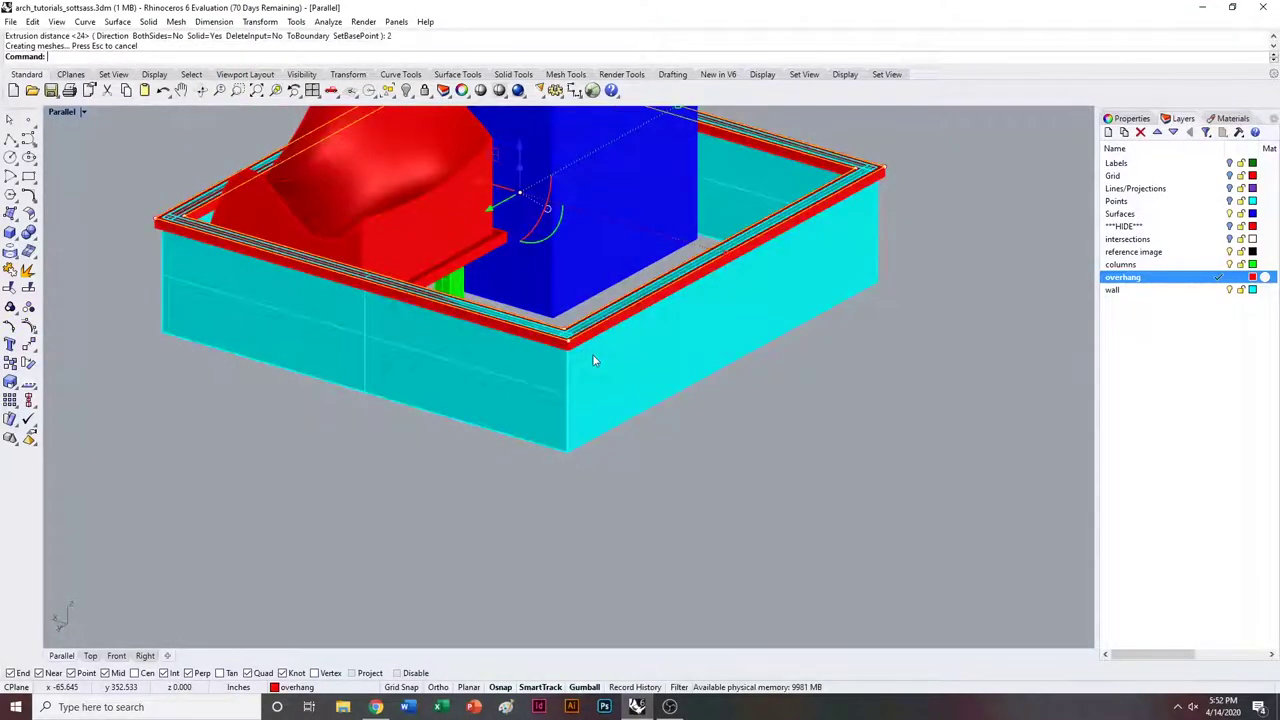
pyautogui.hotkey('ctrl', 'z')
# Extrude the two offset rectangles 2 inches downward as one solid cap on the wall, and delete the rectangles.
pyautogui.scroll(4, 592, 353)
pyautogui.press('Return')
pyautogui.write('-2')
pyautogui.press('Return')
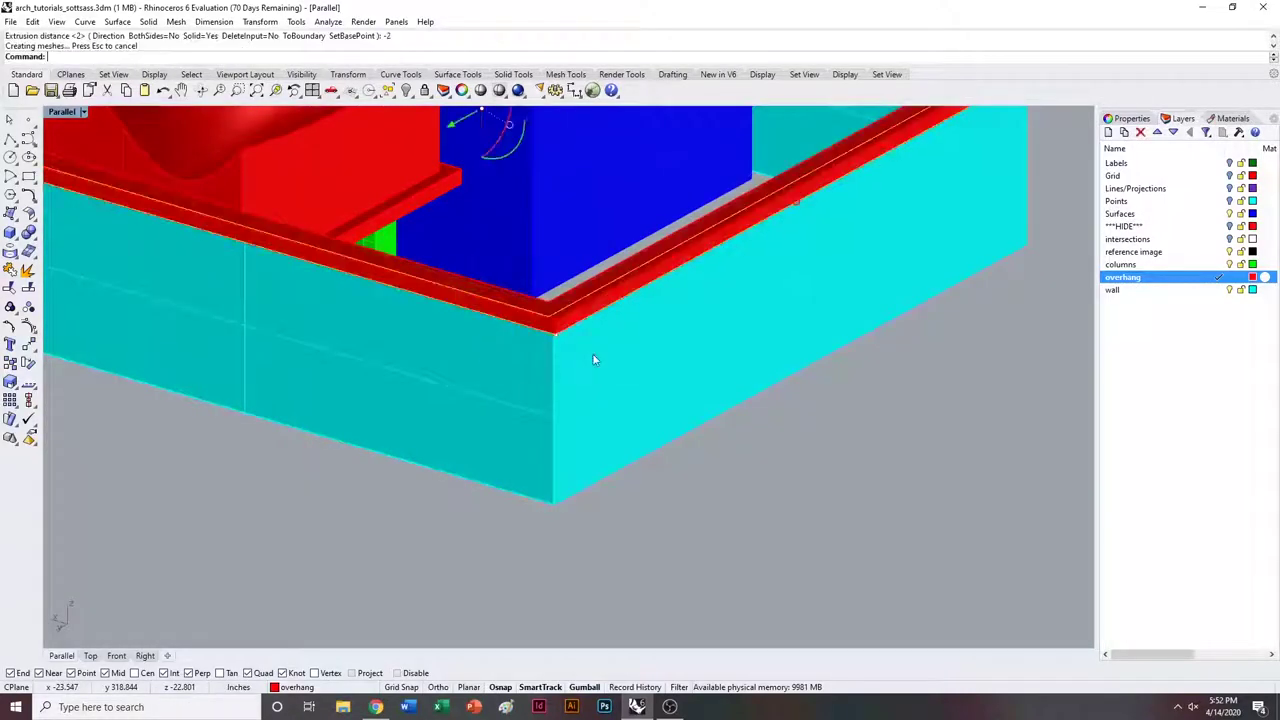
pyautogui.moveTo(597, 354); pyautogui.dragTo(628, 295, button='right')
pyautogui.press('Delete')
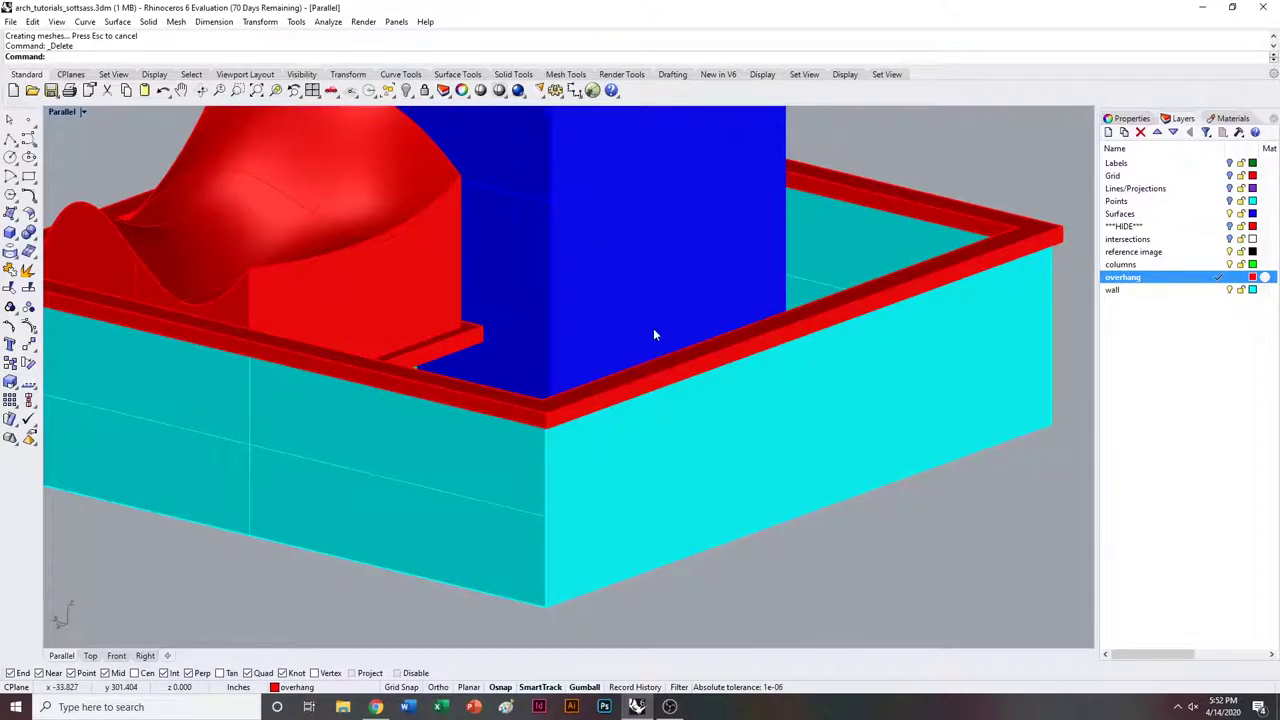
# Compare the wall and its red cap with the building in the reference image.
pyautogui.moveTo(653, 324); pyautogui.dragTo(638, 403, button='right')
pyautogui.scroll(-10, 638, 403)
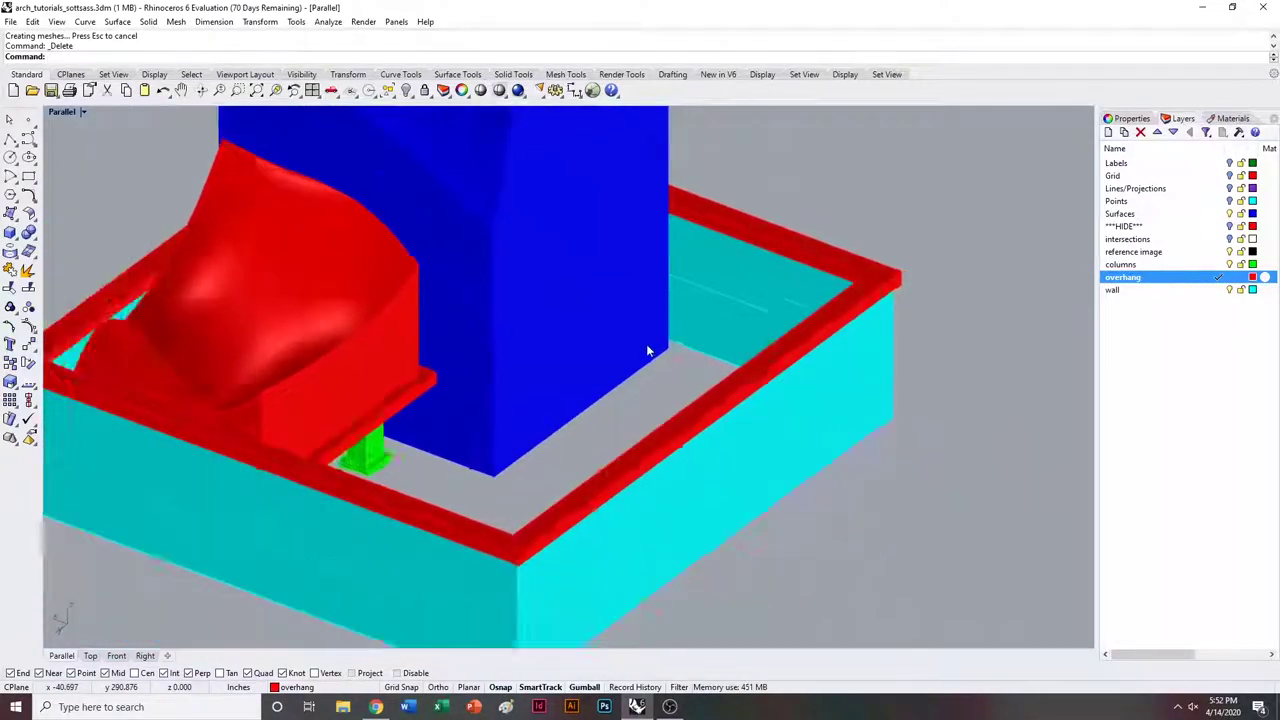
pyautogui.moveTo(644, 449); pyautogui.dragTo(618, 442, button='right')
pyautogui.scroll(10, 822, 204)
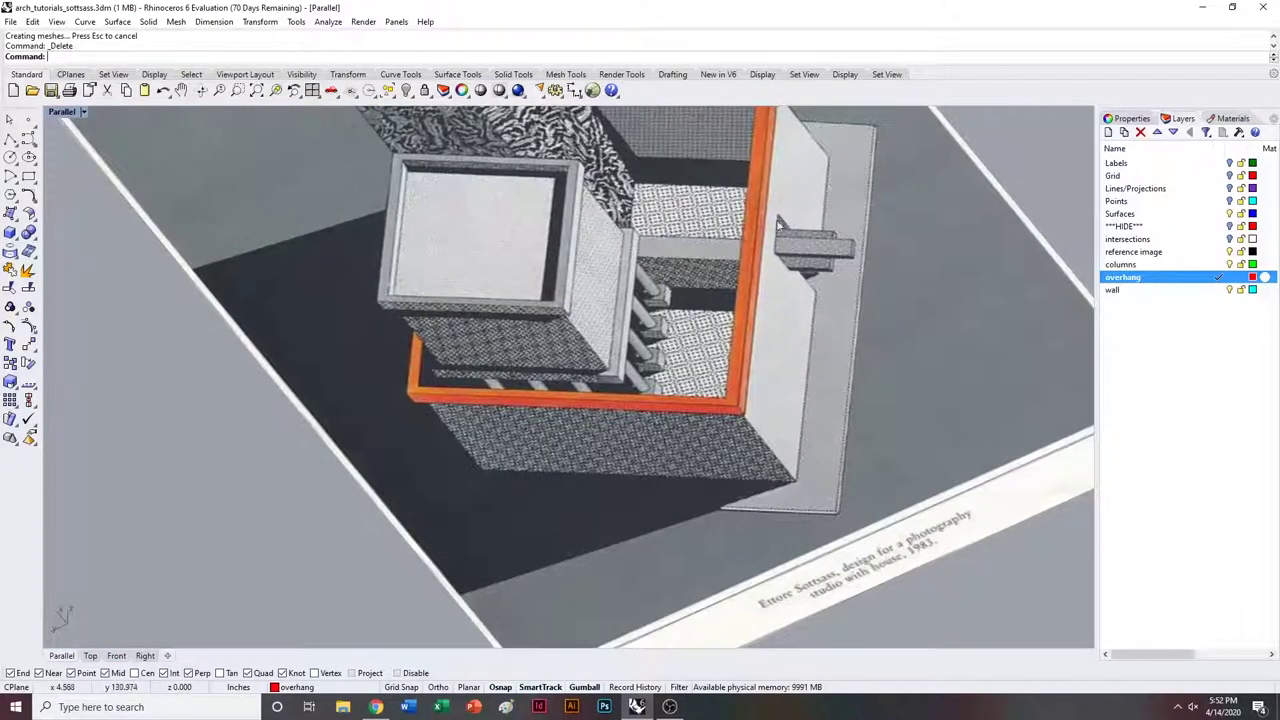
pyautogui.scroll(-8, 826, 246)
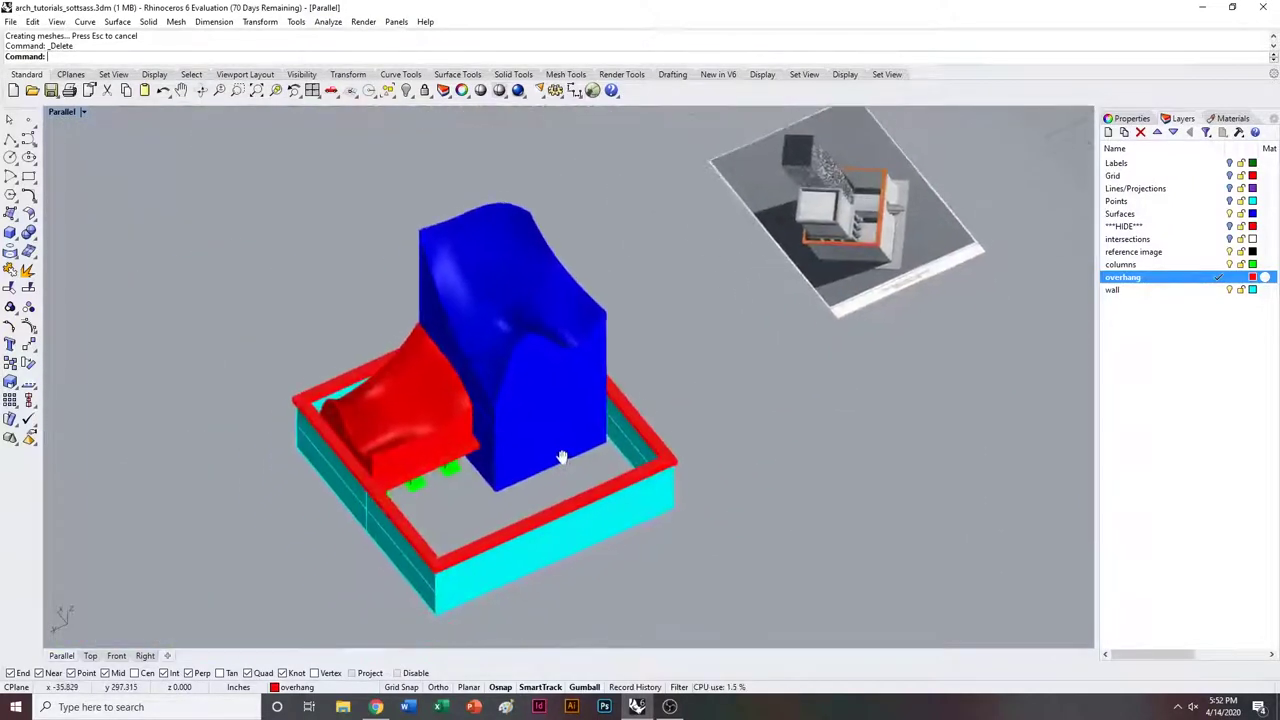
pyautogui.moveTo(561, 457); pyautogui.dragTo(605, 400, button='right')
# Create a layer named tunnel, set its color to DarkGreen, and make it the current layer.
pyautogui.rightClick(1137, 314)
pyautogui.click(1147, 317)
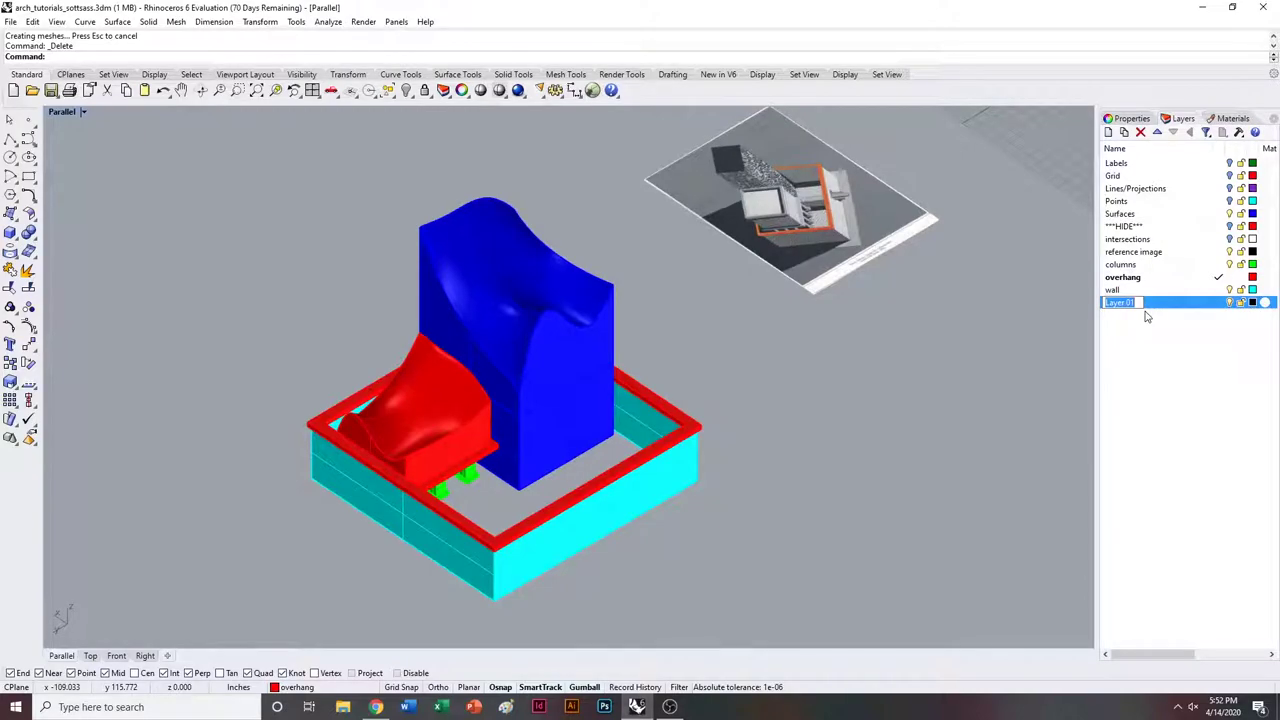
pyautogui.write('tunnel')
pyautogui.press('Return')
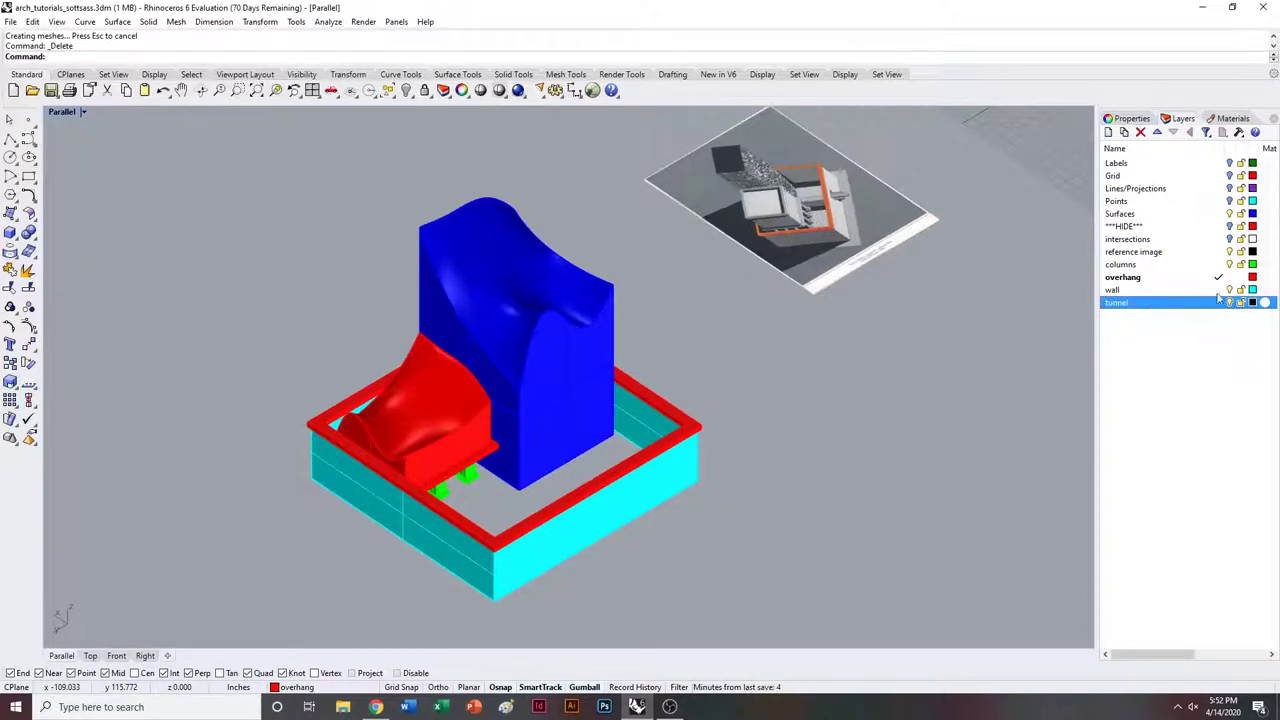
pyautogui.click(1256, 304)
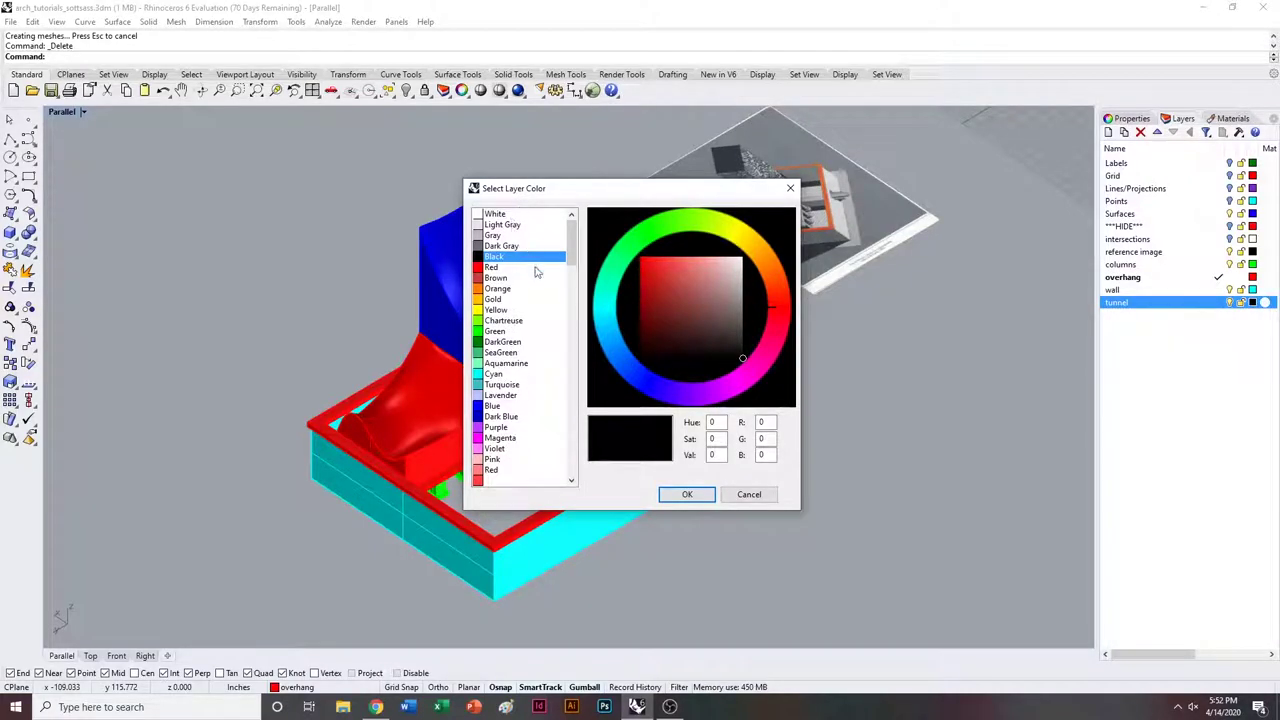
pyautogui.doubleClick(502, 342)
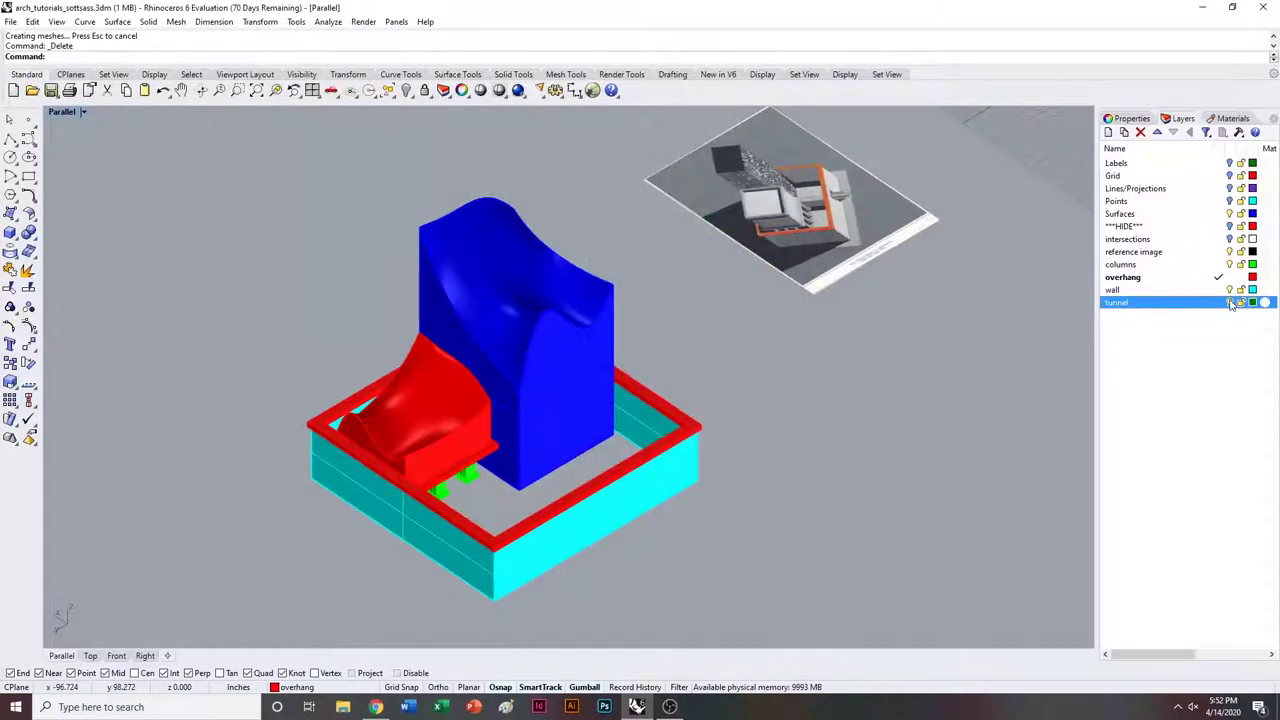
pyautogui.click(1218, 302)
pyautogui.moveTo(731, 486); pyautogui.dragTo(729, 455, button='right')
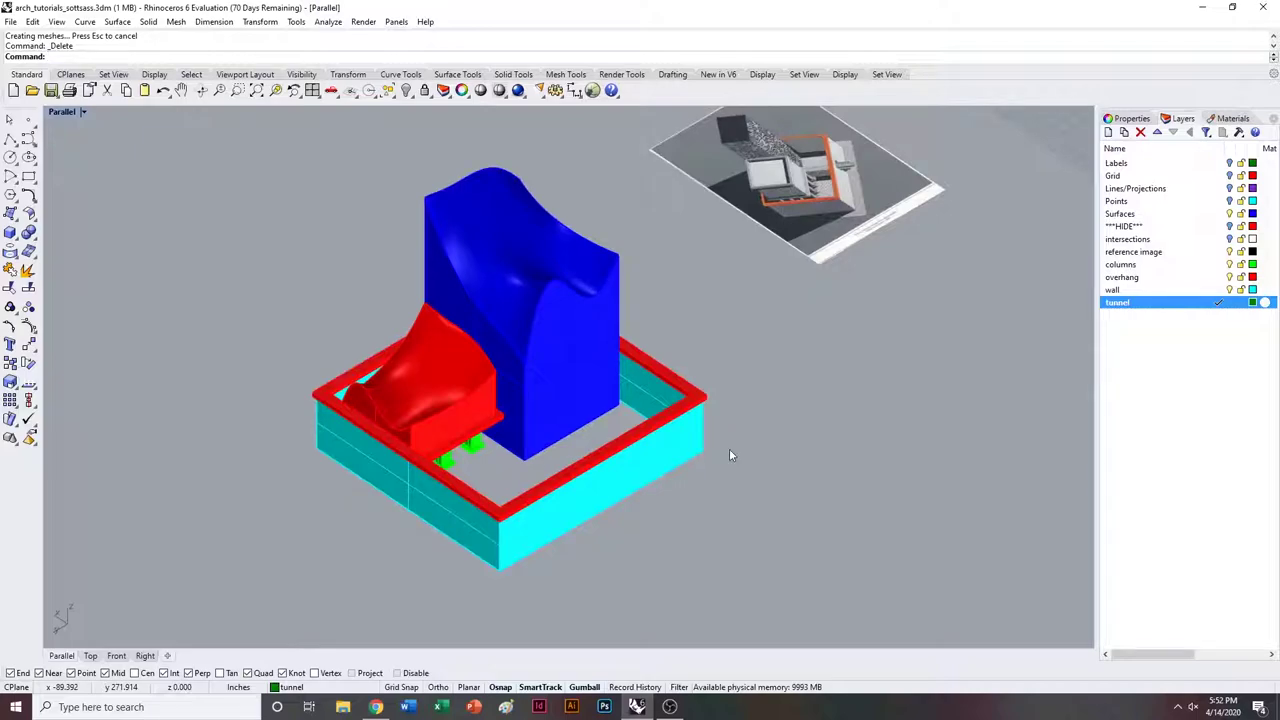
pyautogui.write('box')
pyautogui.press('Return')
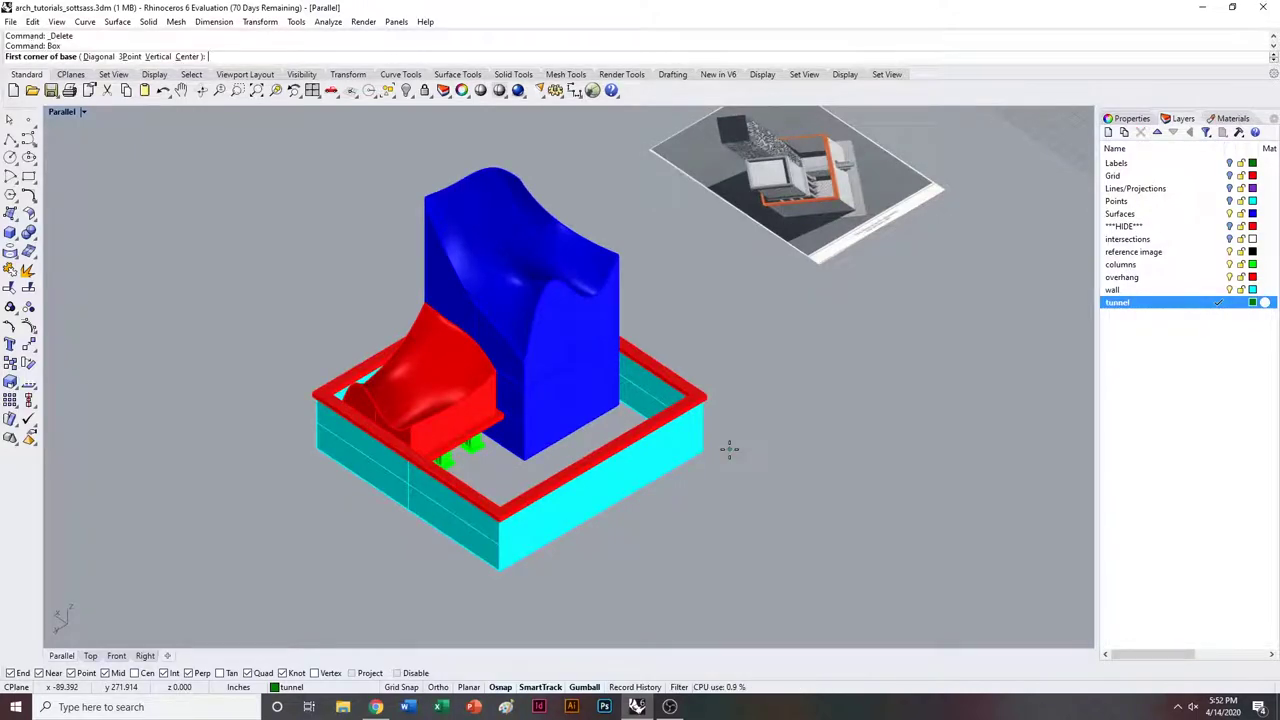
pyautogui.scroll(3, 617, 432)
pyautogui.click(588, 440)
pyautogui.scroll(1, 600, 428)
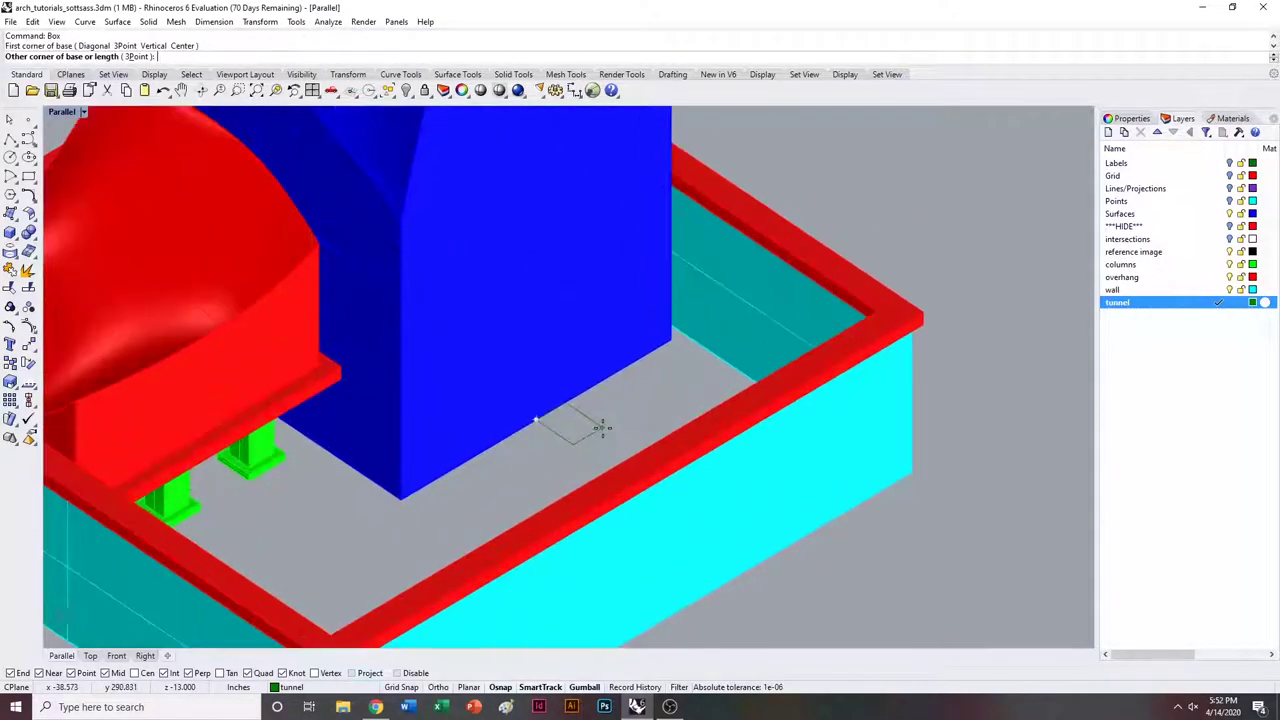
pyautogui.scroll(-5, 604, 427)
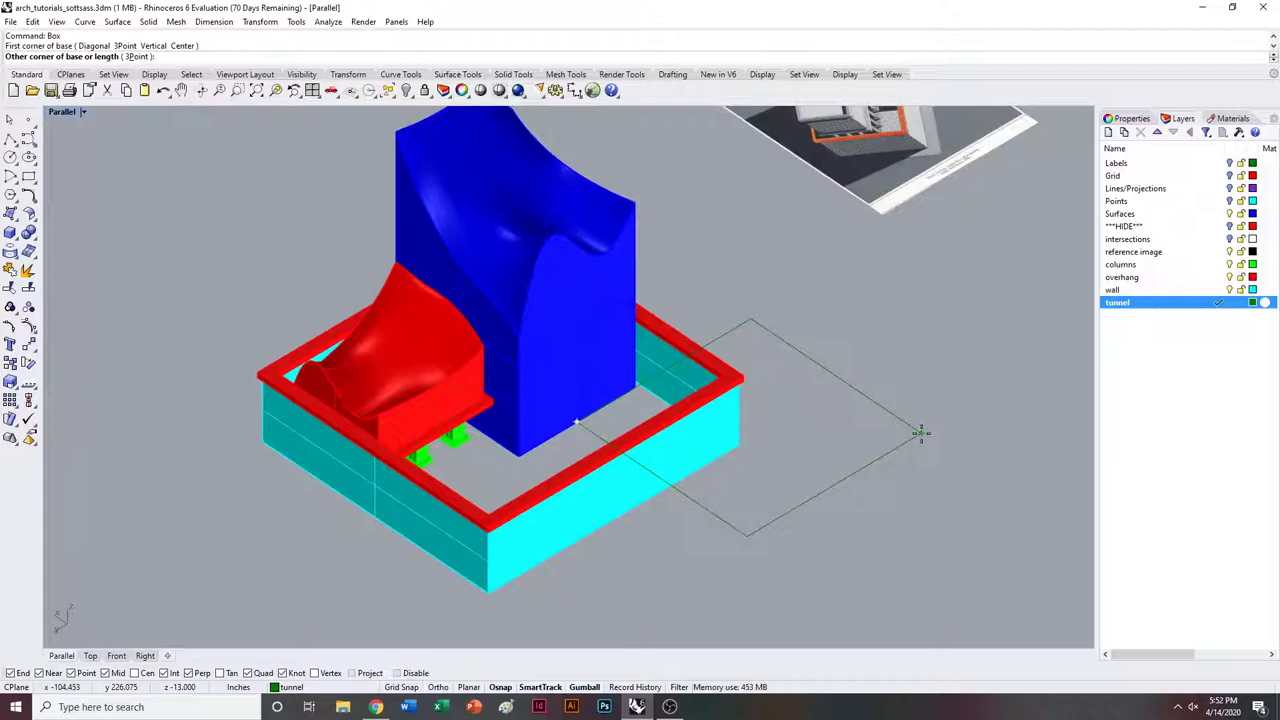
pyautogui.write('64')
pyautogui.press('Return')
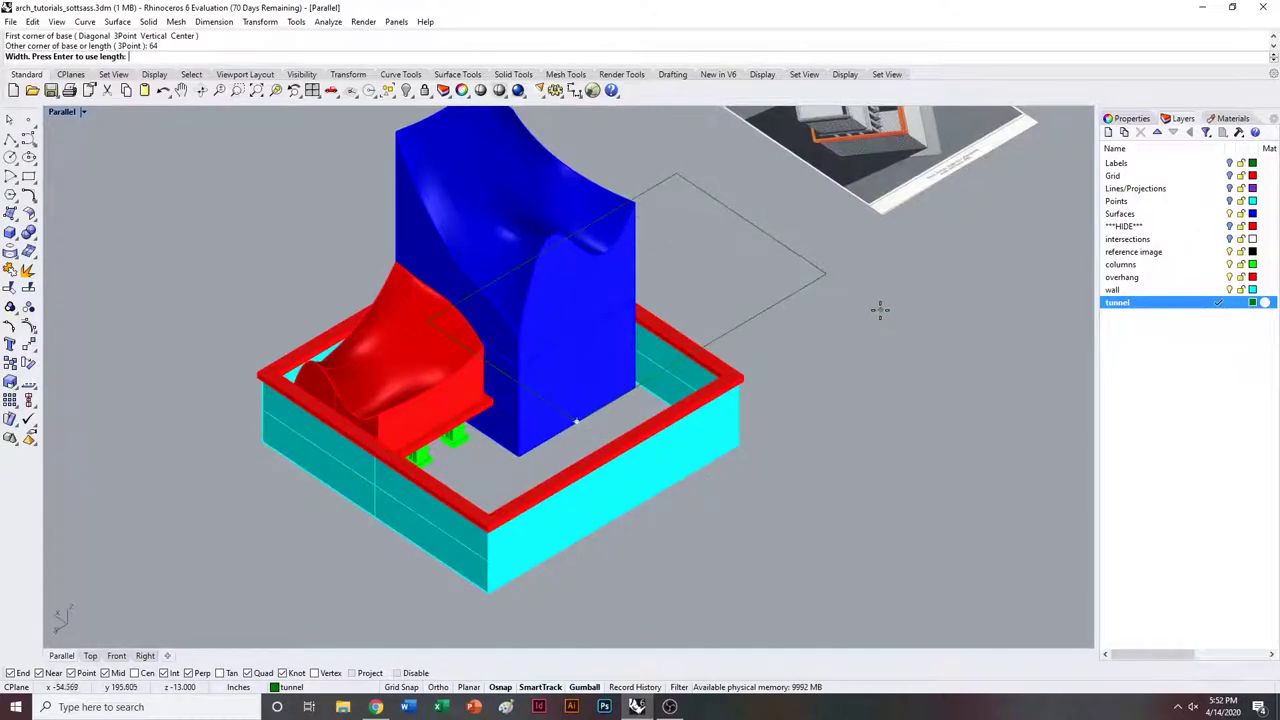
pyautogui.press('Escape')
pyautogui.press('Return')
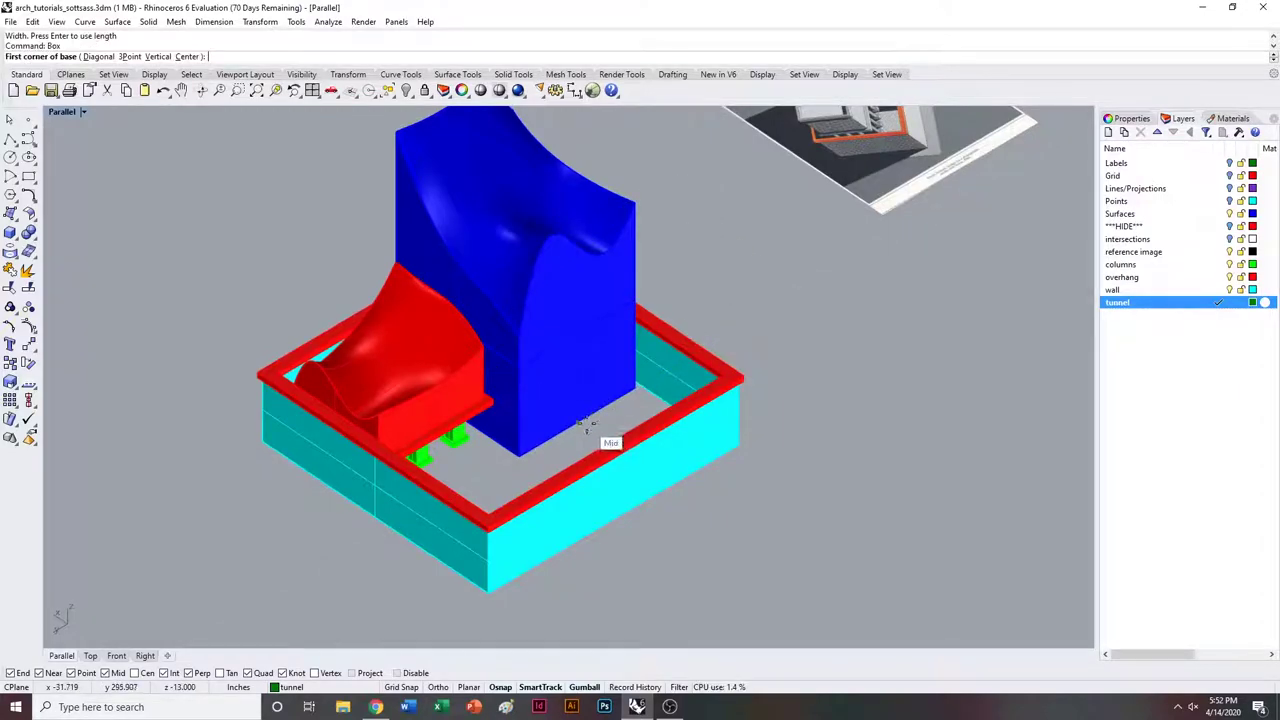
pyautogui.click(577, 423)
pyautogui.write('128')
pyautogui.press('Return')
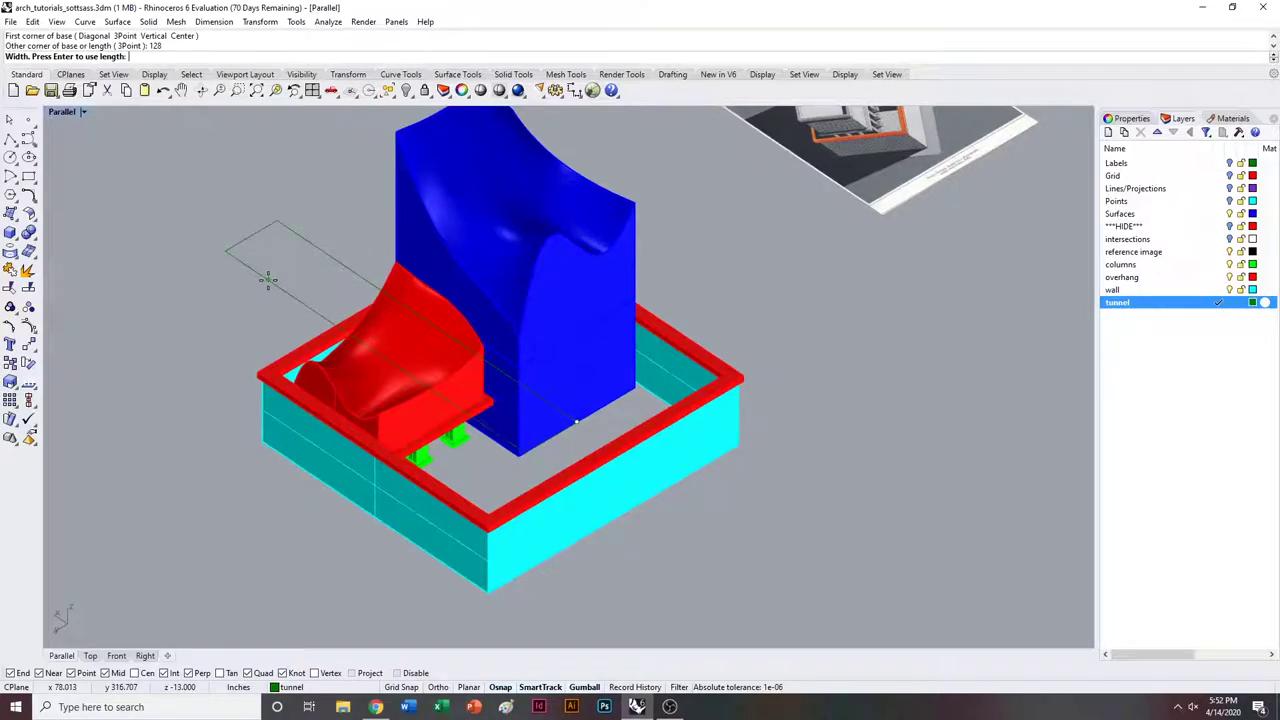
pyautogui.write('32')
pyautogui.press('Return')
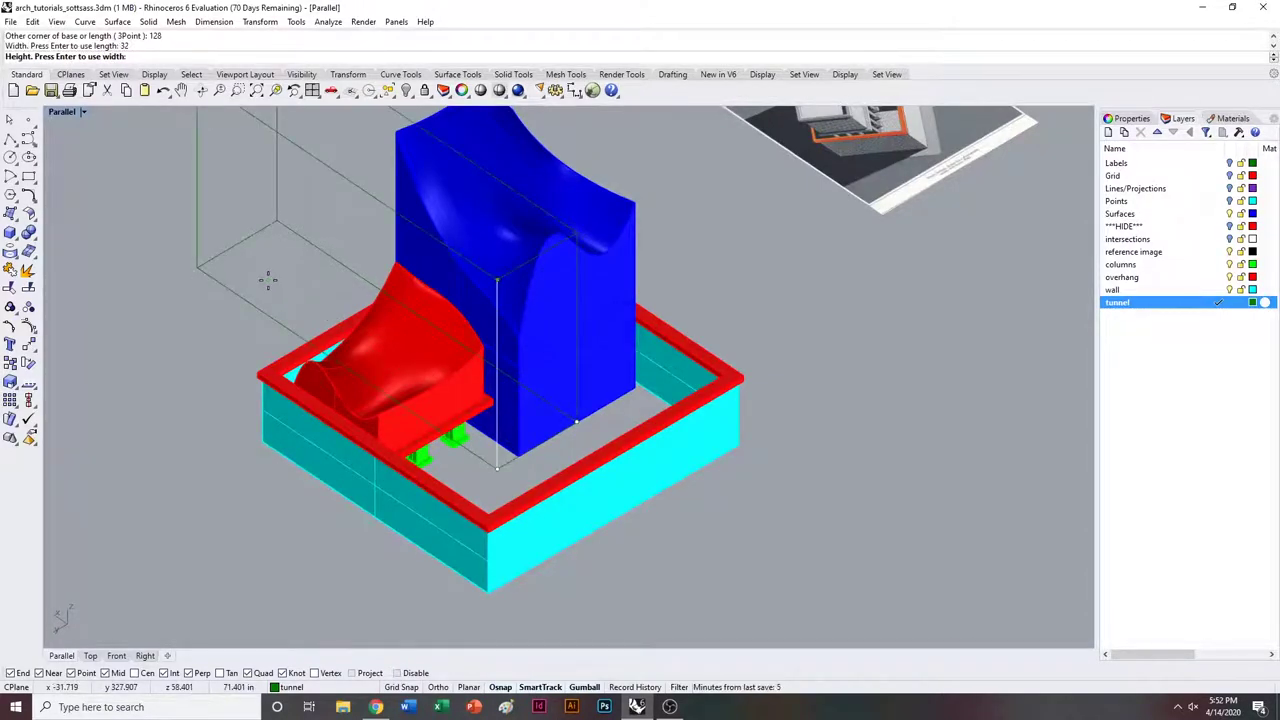
pyautogui.press('Return')
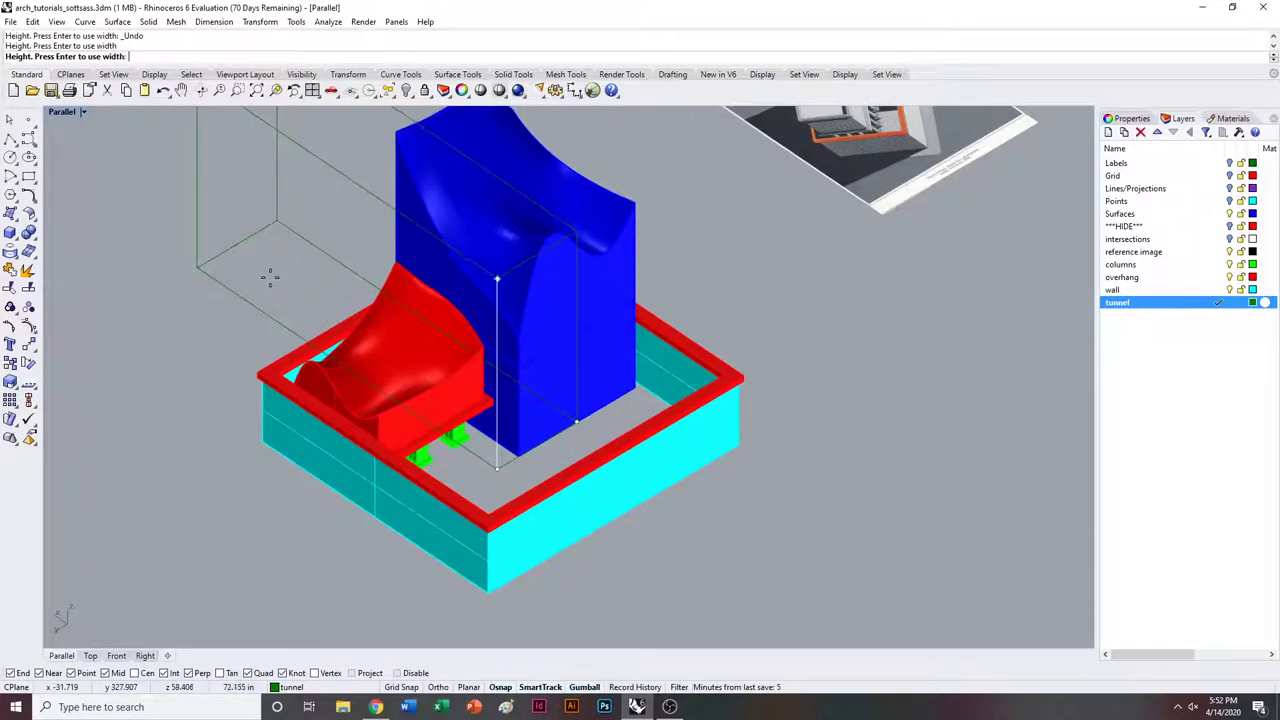
pyautogui.press('Return')
pyautogui.click(589, 419)
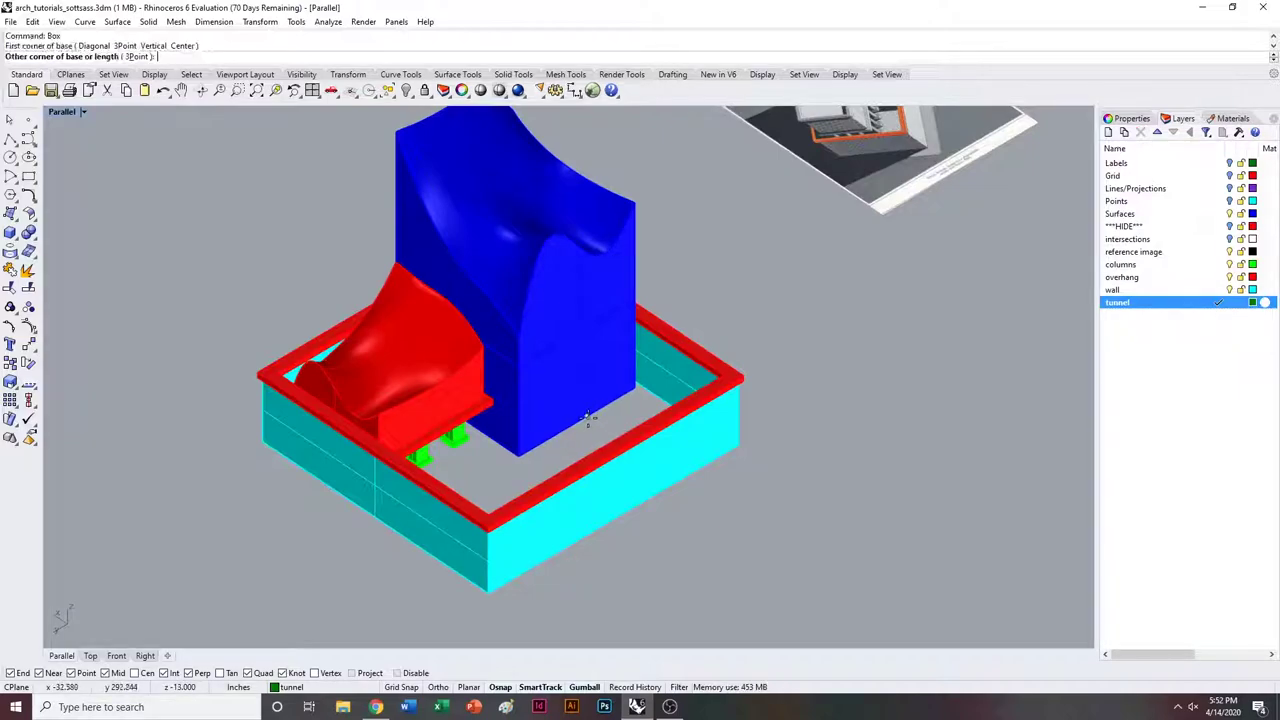
pyautogui.press('Escape')
# Draw a solid box 128 inches long, 16 inches wide and 32 inches high from the midpoint of the blue block's front base edge.
pyautogui.press('Return')
pyautogui.click(578, 423)
pyautogui.write('128')
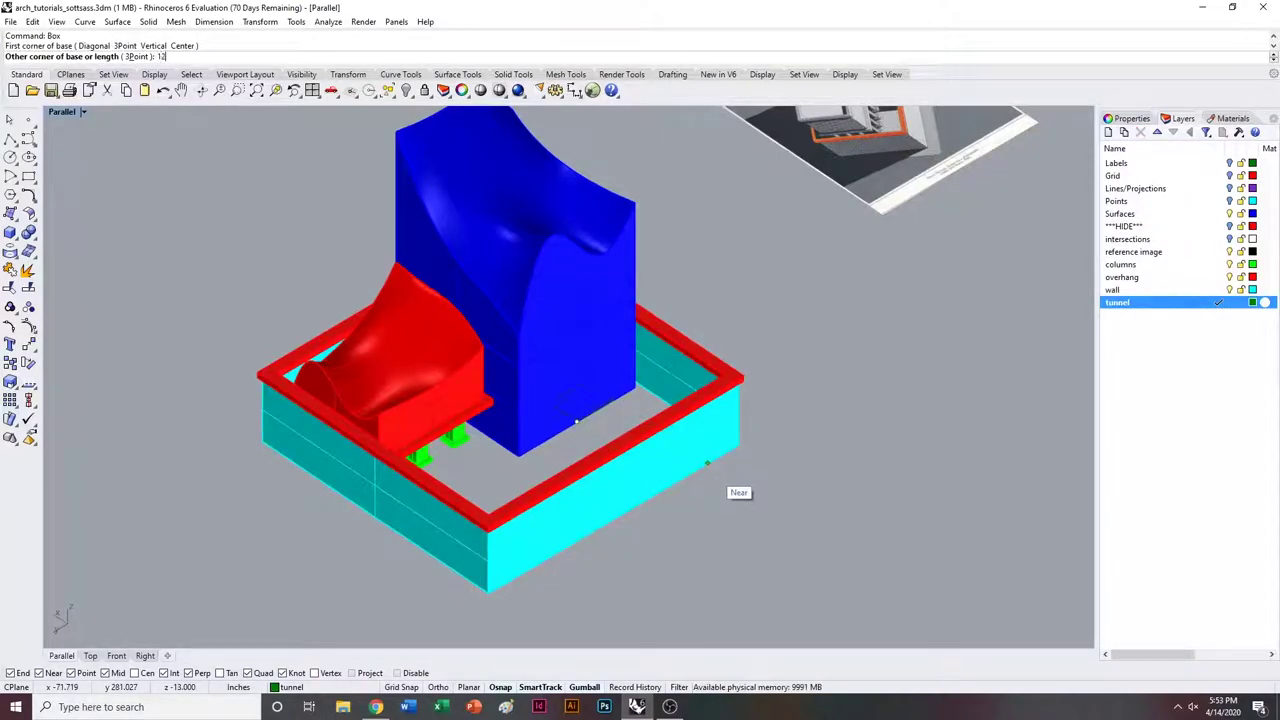
pyautogui.press('Return')
pyautogui.write('16')
pyautogui.press('Return')
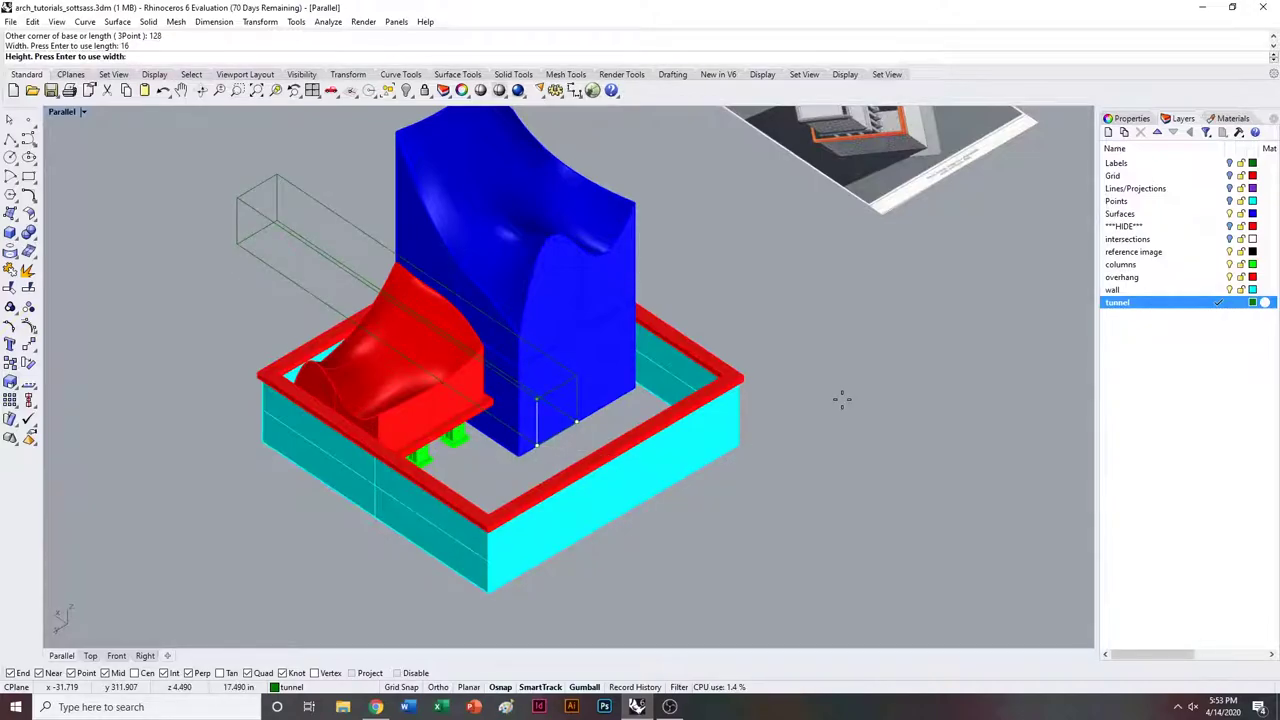
pyautogui.write('32')
pyautogui.press('Return')
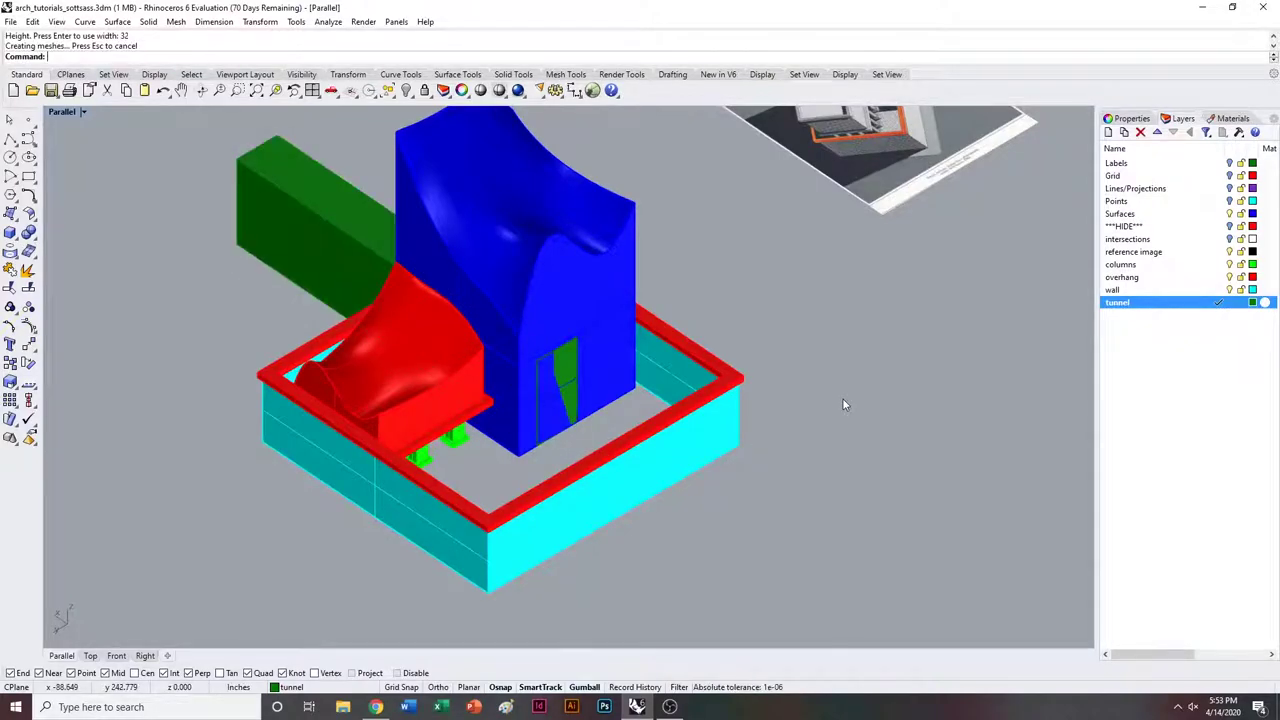
# Scale the green box vertically to half its height from its bottom corner using Scale1D.
pyautogui.moveTo(842, 400); pyautogui.dragTo(610, 453, button='right')
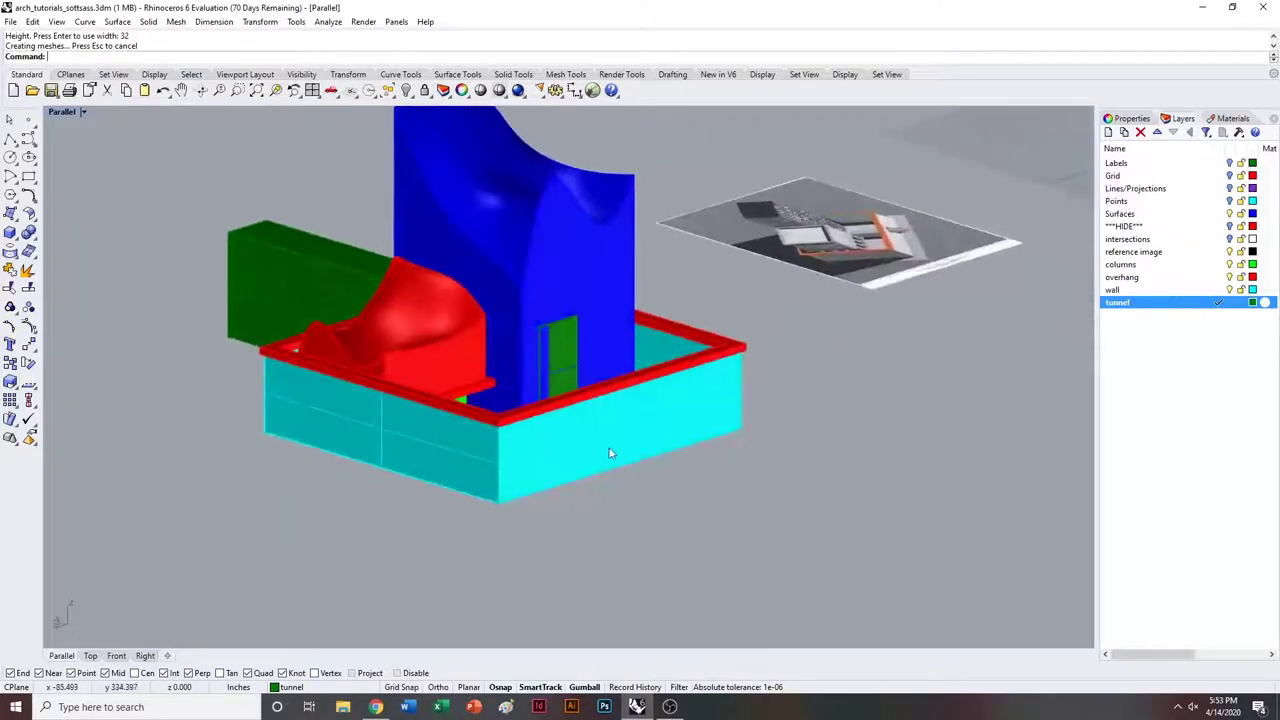
pyautogui.click(304, 292)
pyautogui.write('Scale')
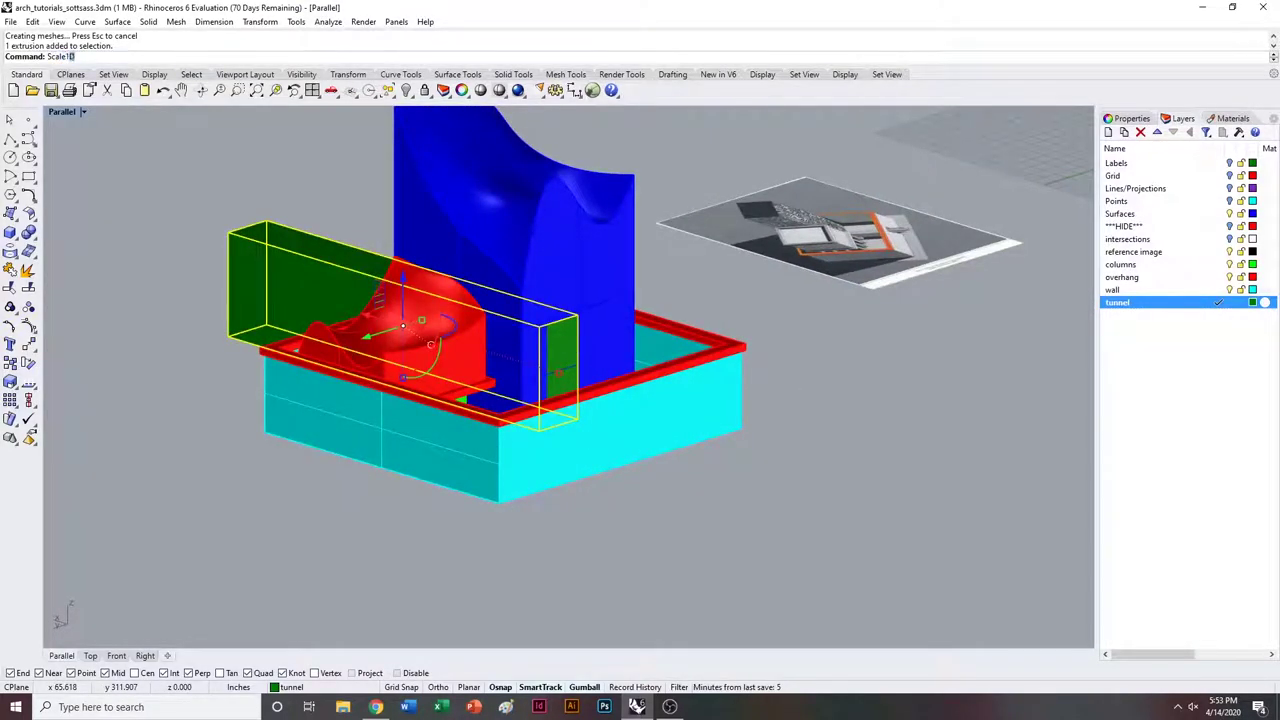
pyautogui.write('1')
pyautogui.press('Return')
pyautogui.click(229, 333)
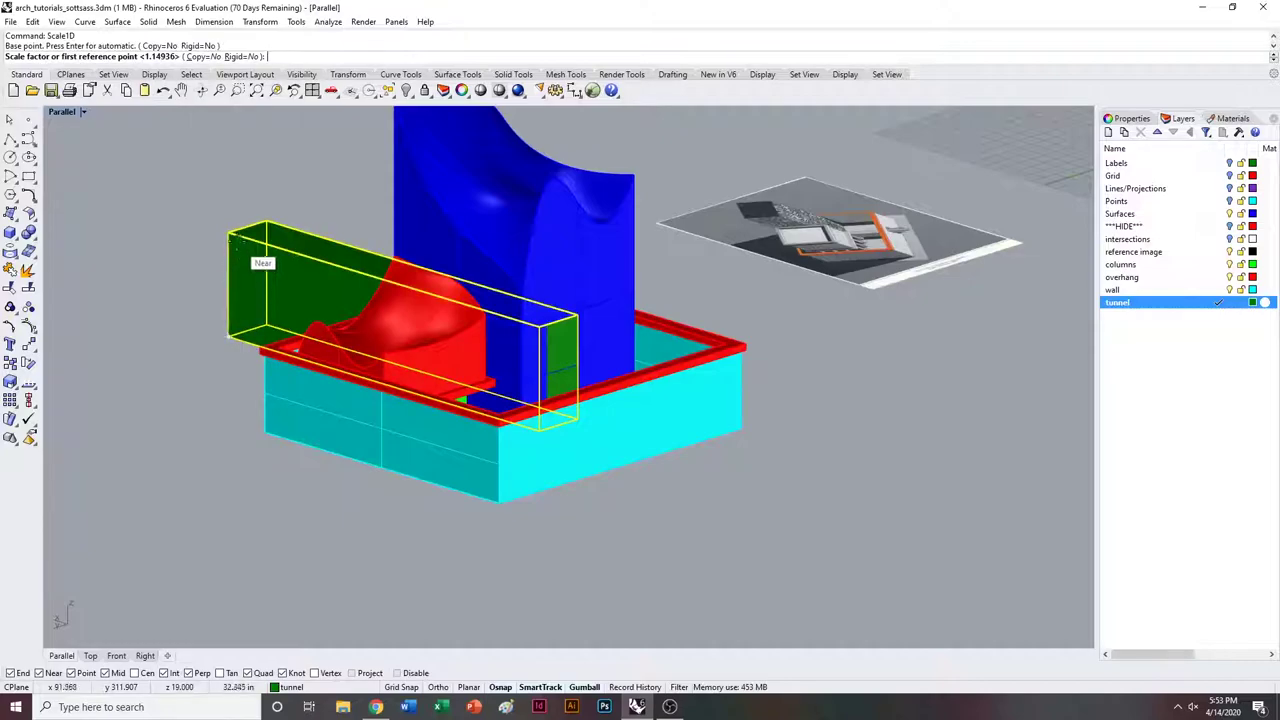
pyautogui.click(230, 234)
pyautogui.click(226, 282)
# Move the green box from the midpoint of its far bottom edge to the midpoint of the blue block's front base edge.
pyautogui.moveTo(388, 250); pyautogui.dragTo(393, 305, button='right')
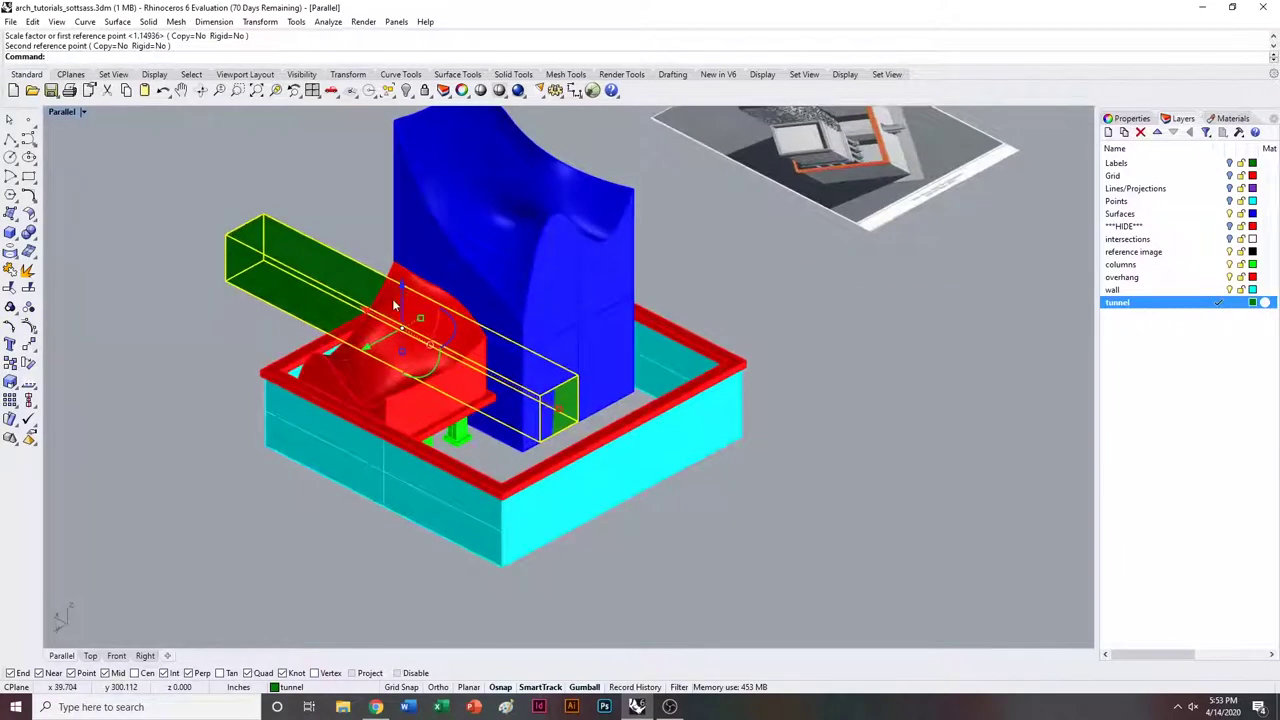
pyautogui.write('m')
pyautogui.press('Return')
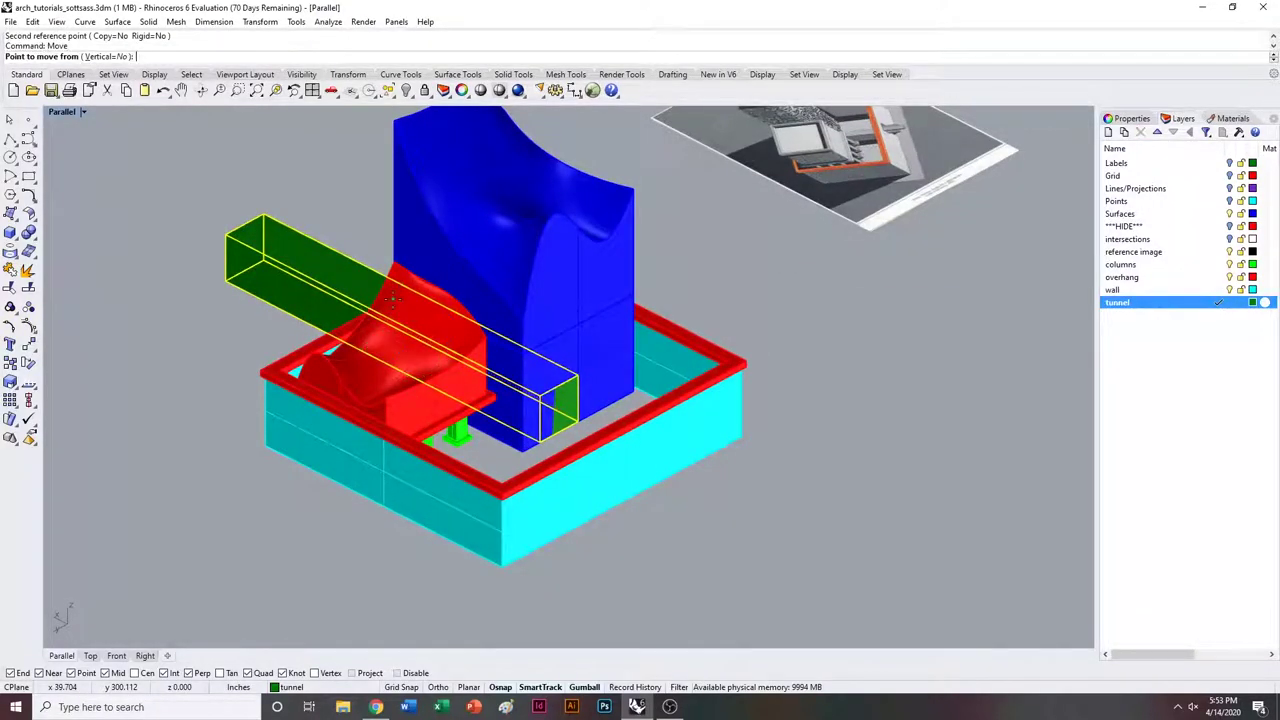
pyautogui.click(265, 283)
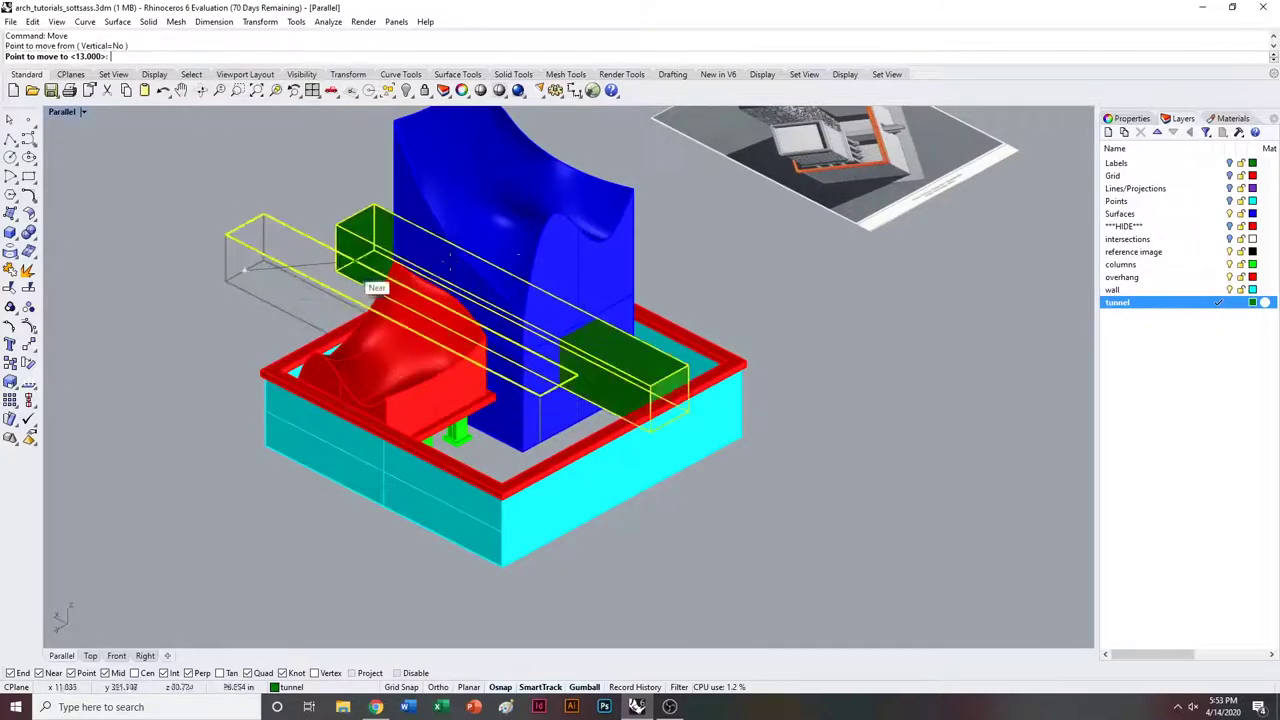
pyautogui.scroll(4, 620, 420)
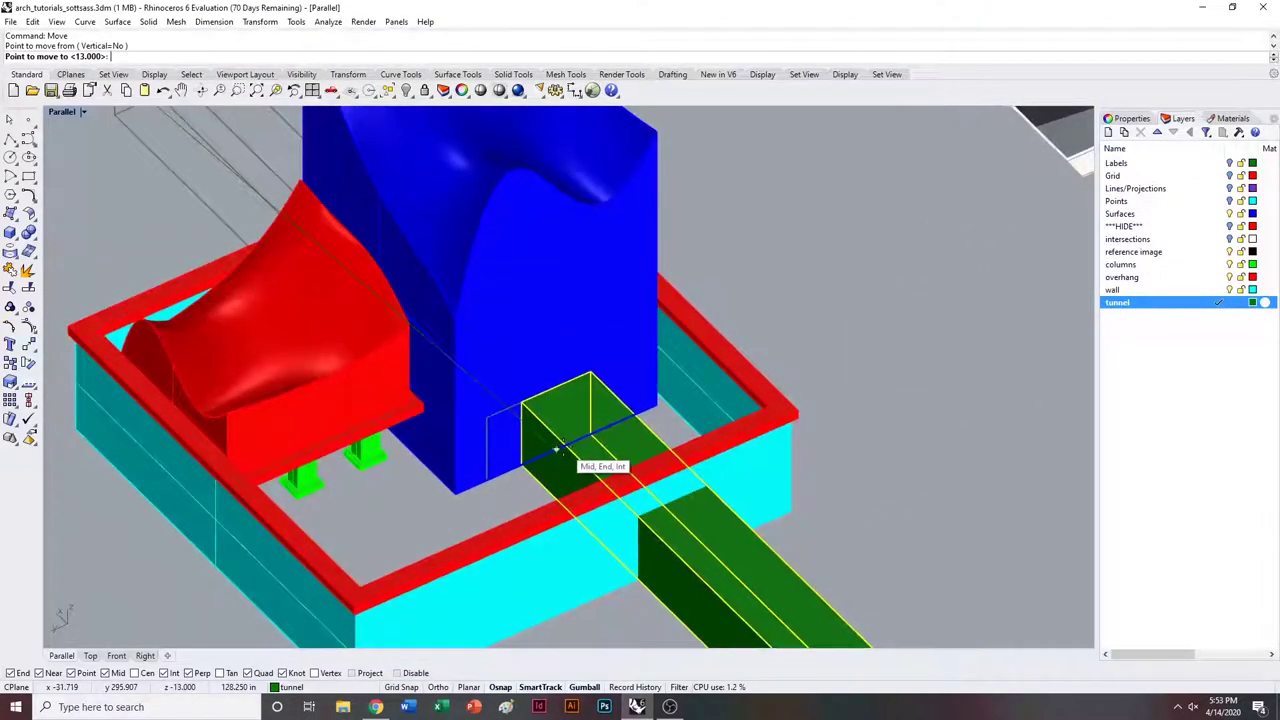
pyautogui.click(563, 452)
pyautogui.scroll(-7, 604, 447)
# Shorten the green box to half its length using Scale1D, keeping its end at the blue block fixed.
pyautogui.moveTo(660, 460)
pyautogui.mouseDown(button='right')
pyautogui.moveTo(656, 422)
pyautogui.moveTo(658, 440)
pyautogui.mouseUp(button='right')
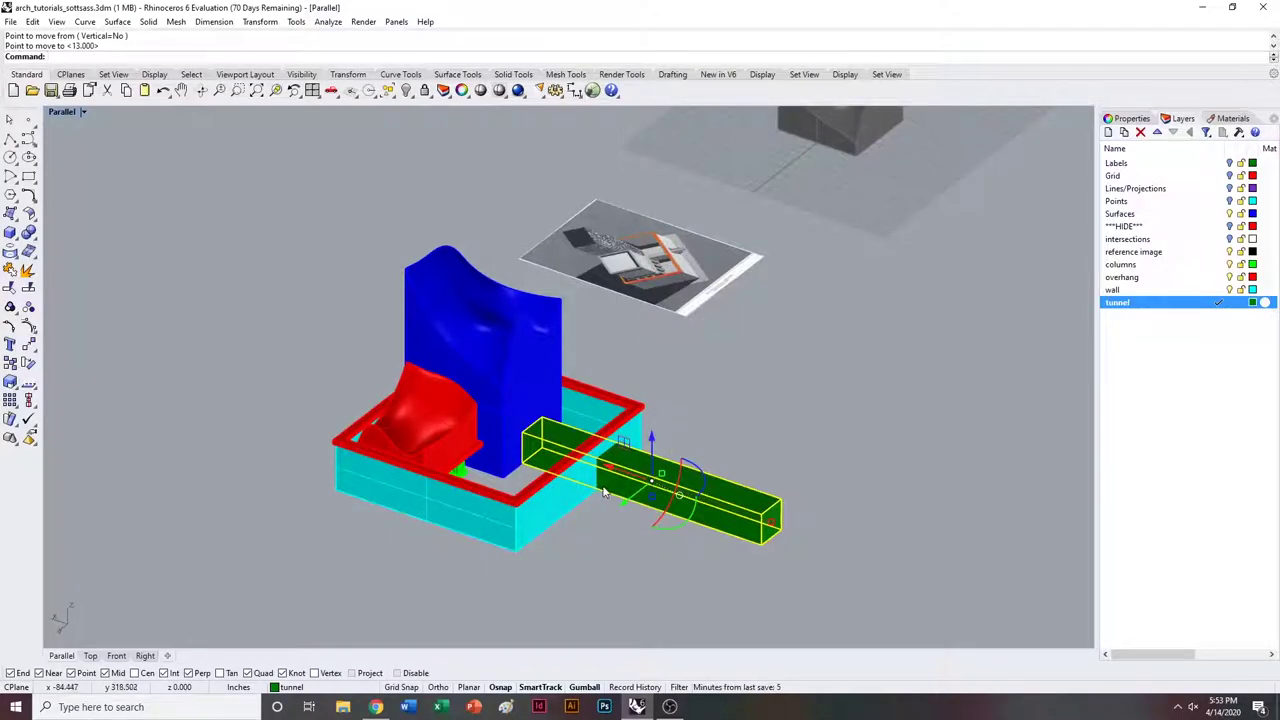
pyautogui.press('Return')
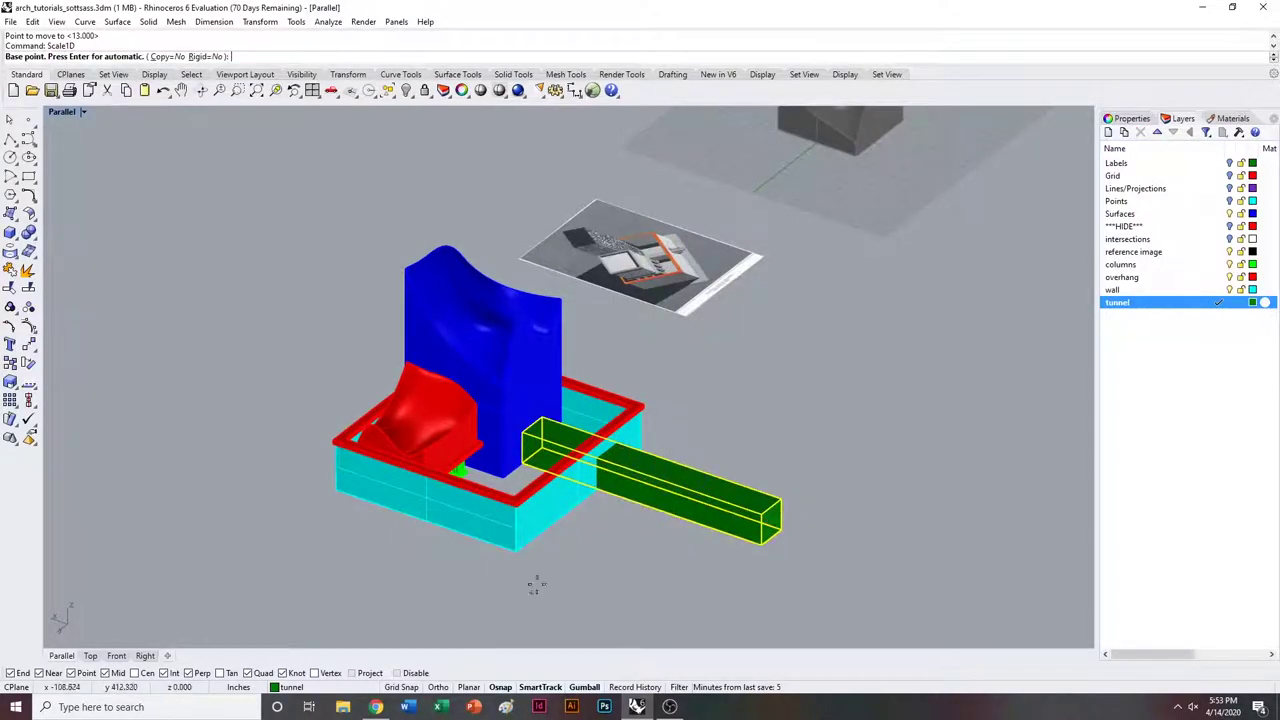
pyautogui.scroll(2, 560, 530)
pyautogui.click(497, 428)
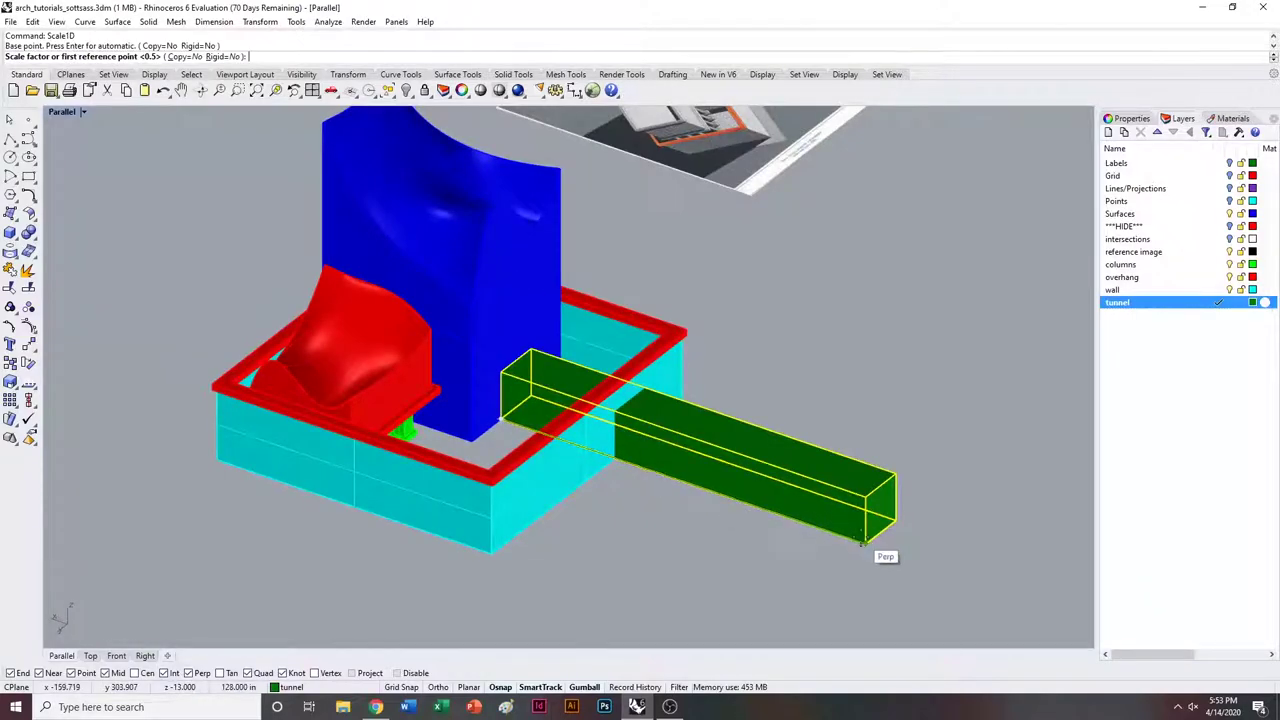
pyautogui.click(866, 541)
pyautogui.click(678, 486)
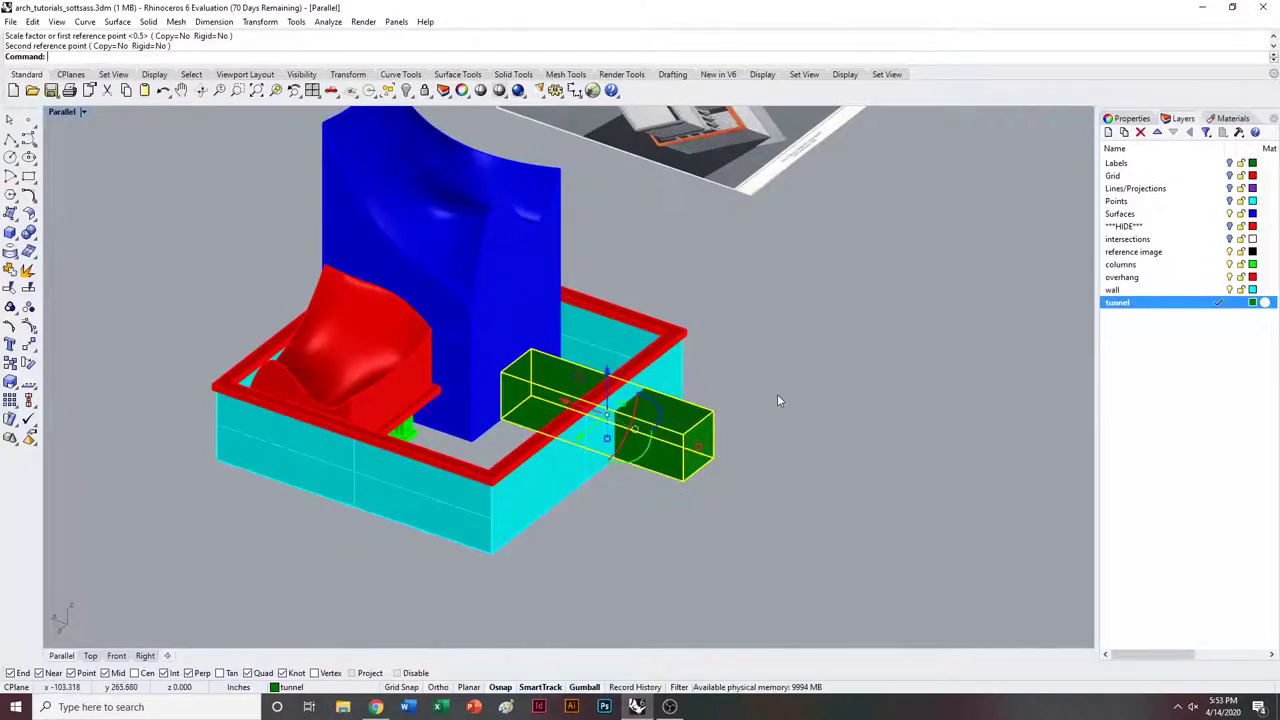
pyautogui.click(777, 398)
# Examine where the tunnel box passes through the wall beneath the red cap.
pyautogui.moveTo(777, 402); pyautogui.dragTo(737, 424, button='right')
pyautogui.scroll(6, 608, 457)
pyautogui.moveTo(619, 468); pyautogui.dragTo(641, 386, button='right')
pyautogui.click(561, 322)
pyautogui.moveTo(561, 323); pyautogui.dragTo(554, 403, button='right')
pyautogui.click(782, 464)
pyautogui.click(724, 479)
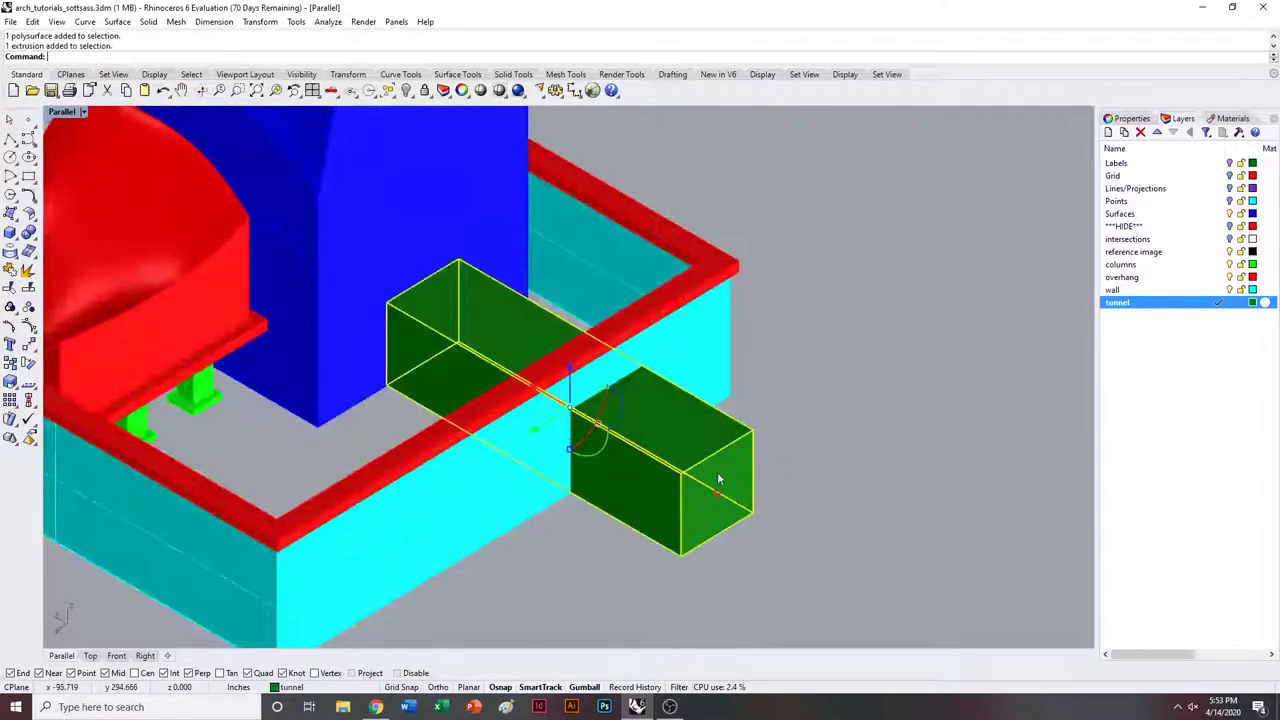
pyautogui.scroll(2, 585, 555)
pyautogui.click(625, 545)
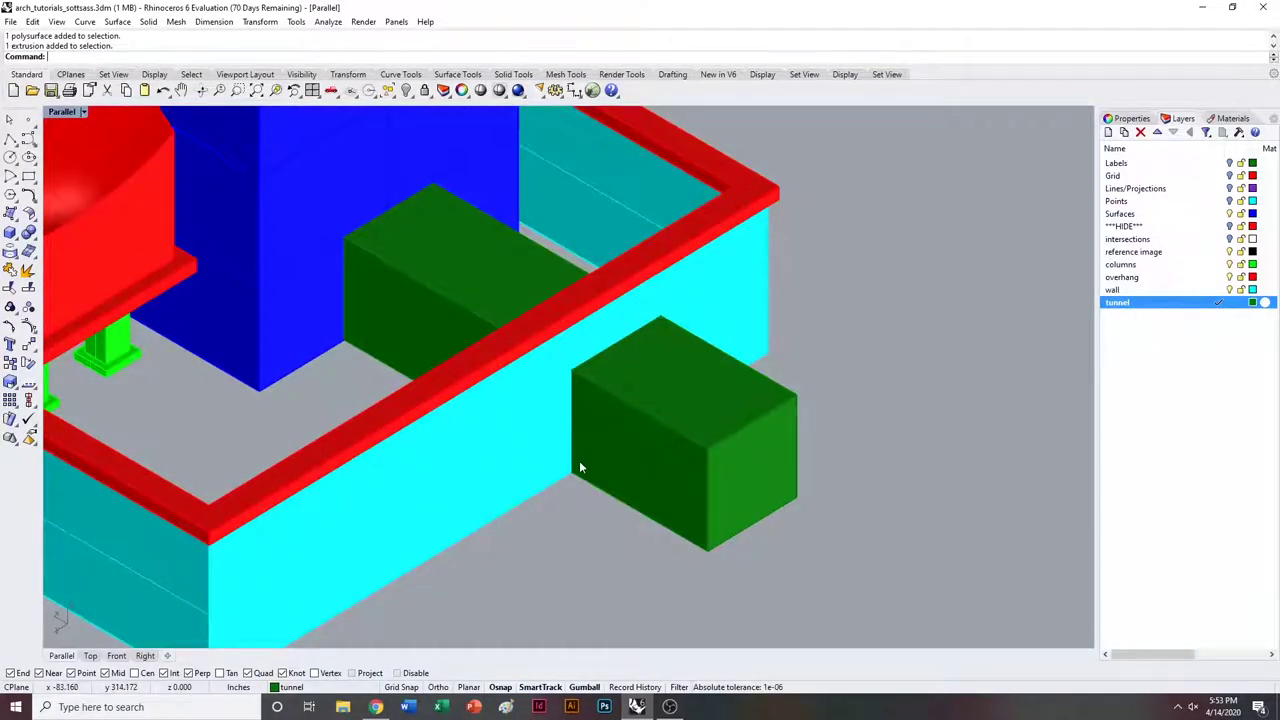
# Split the cyan wall with BooleanSplit, using the green tunnel box as the cutting object.
pyautogui.click(527, 476)
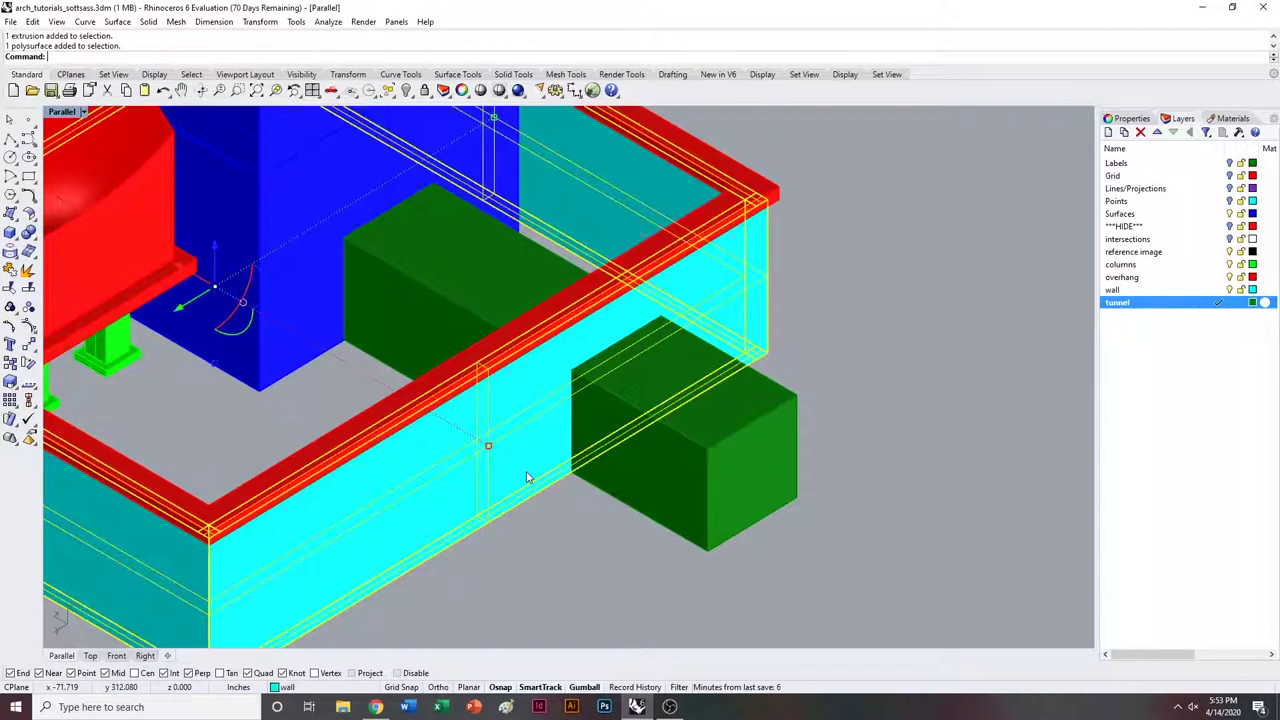
pyautogui.write('BooleanSplit')
pyautogui.press('Return')
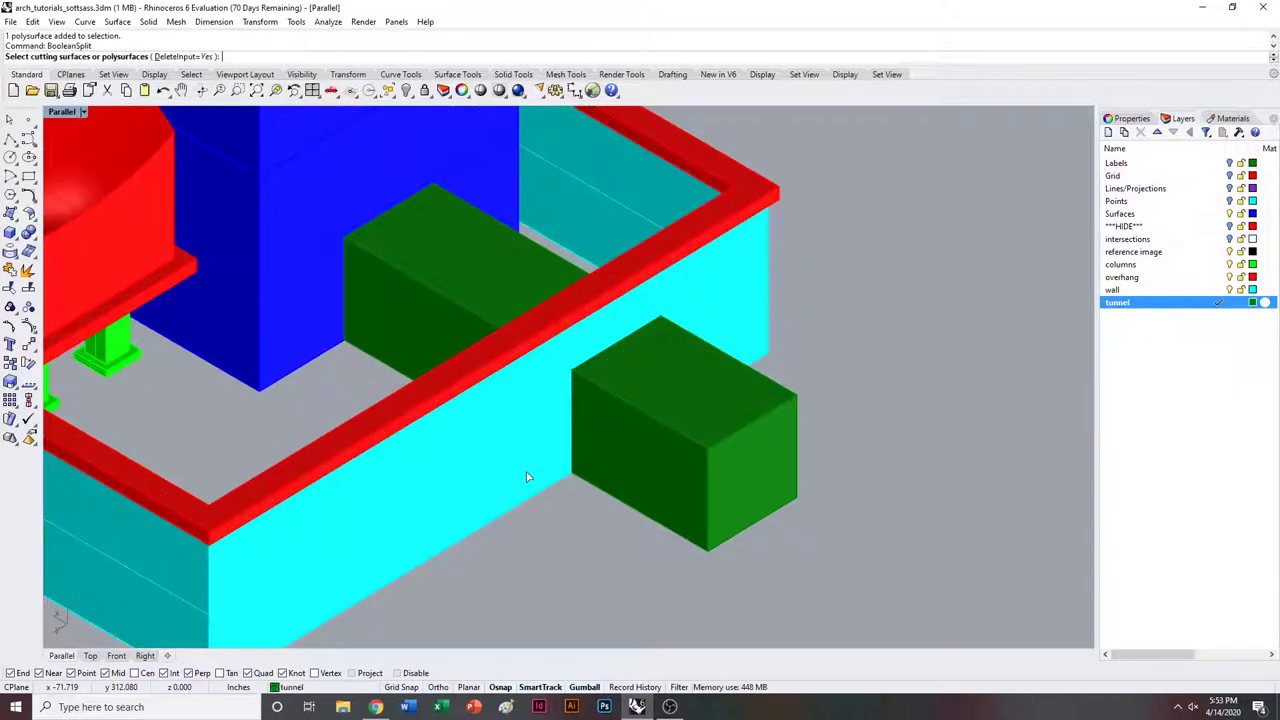
pyautogui.scroll(-3, 531, 474)
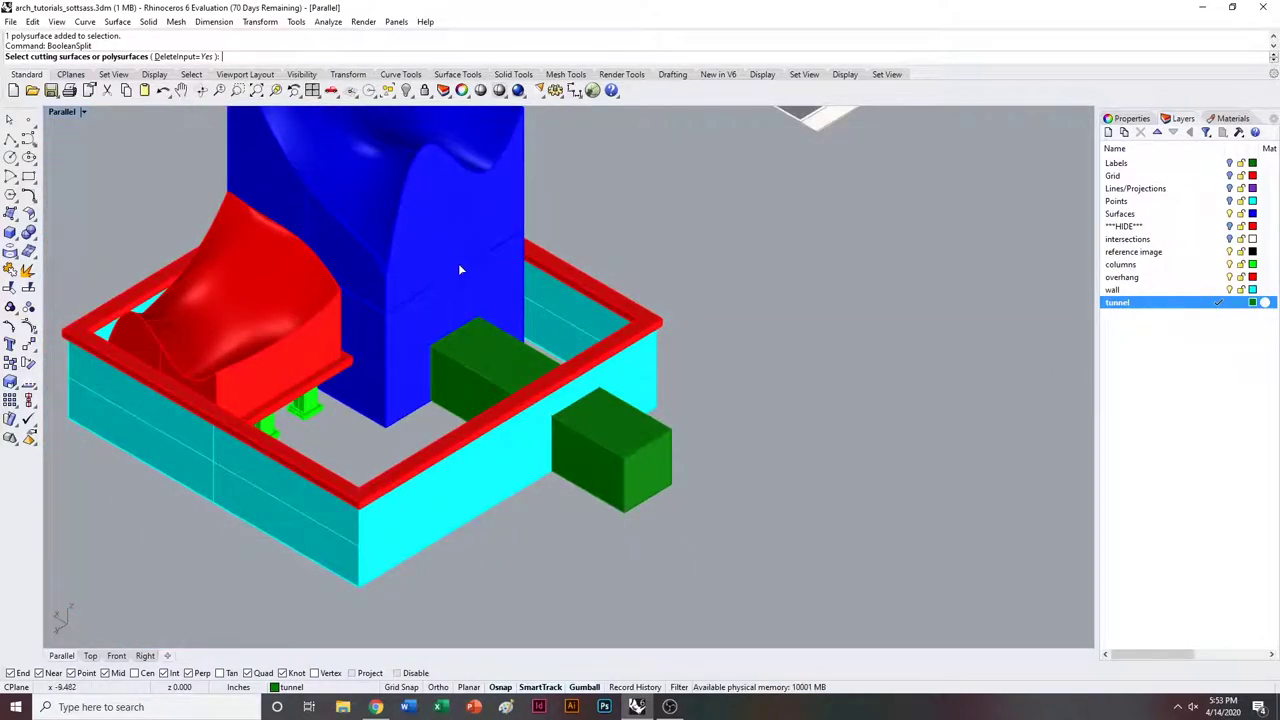
pyautogui.scroll(2, 531, 355)
pyautogui.scroll(2, 654, 530)
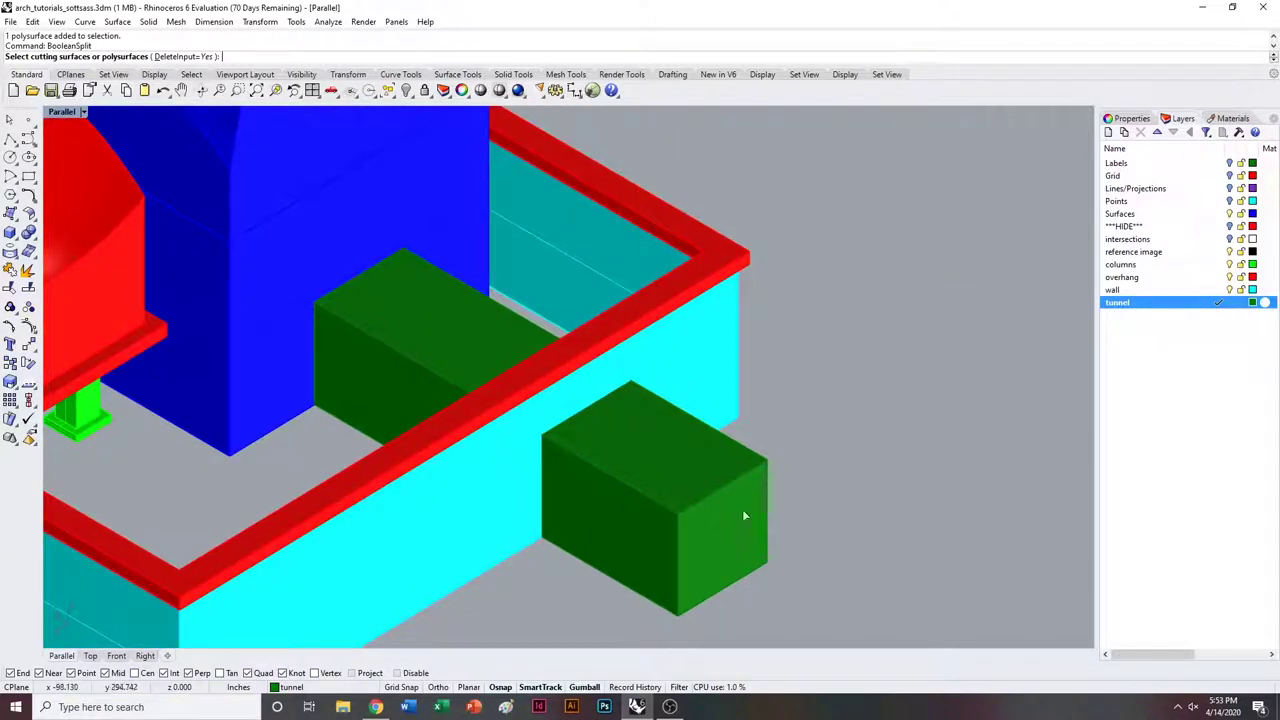
pyautogui.click(694, 461)
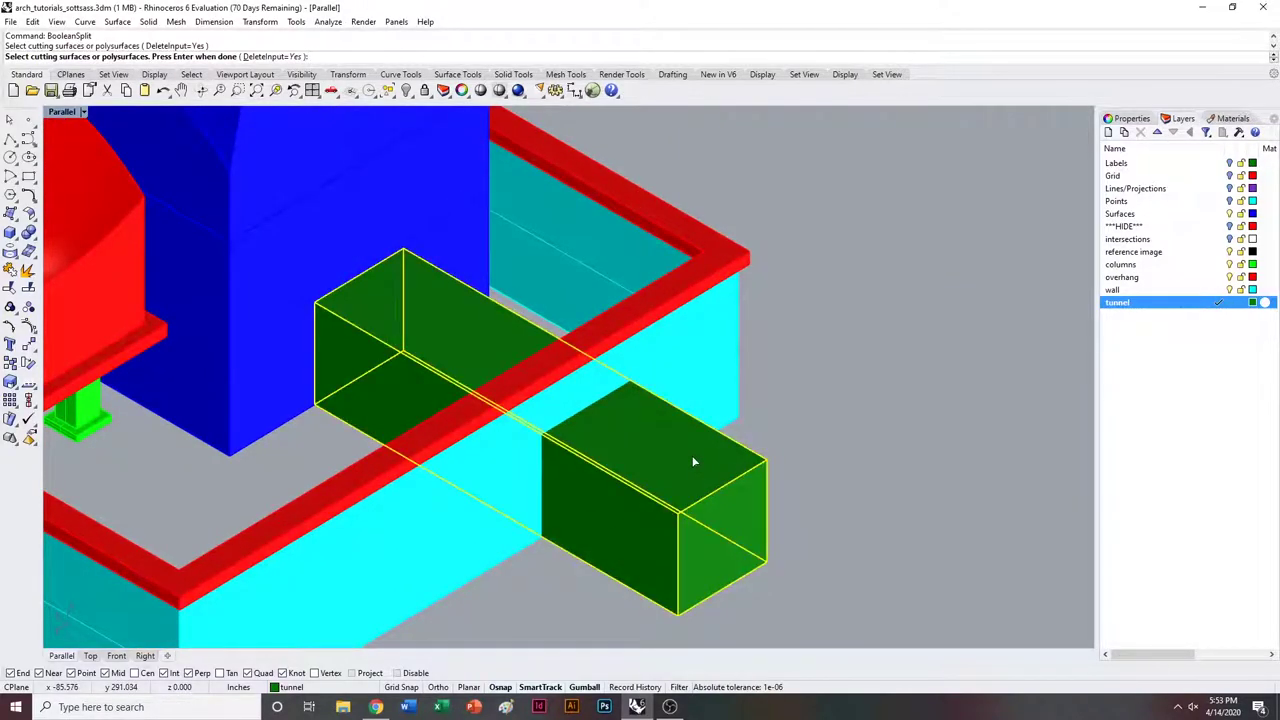
# Complete the Boolean split of the cyan wall with the tunnel box and delete the cut-out piece.
pyautogui.press('Return')
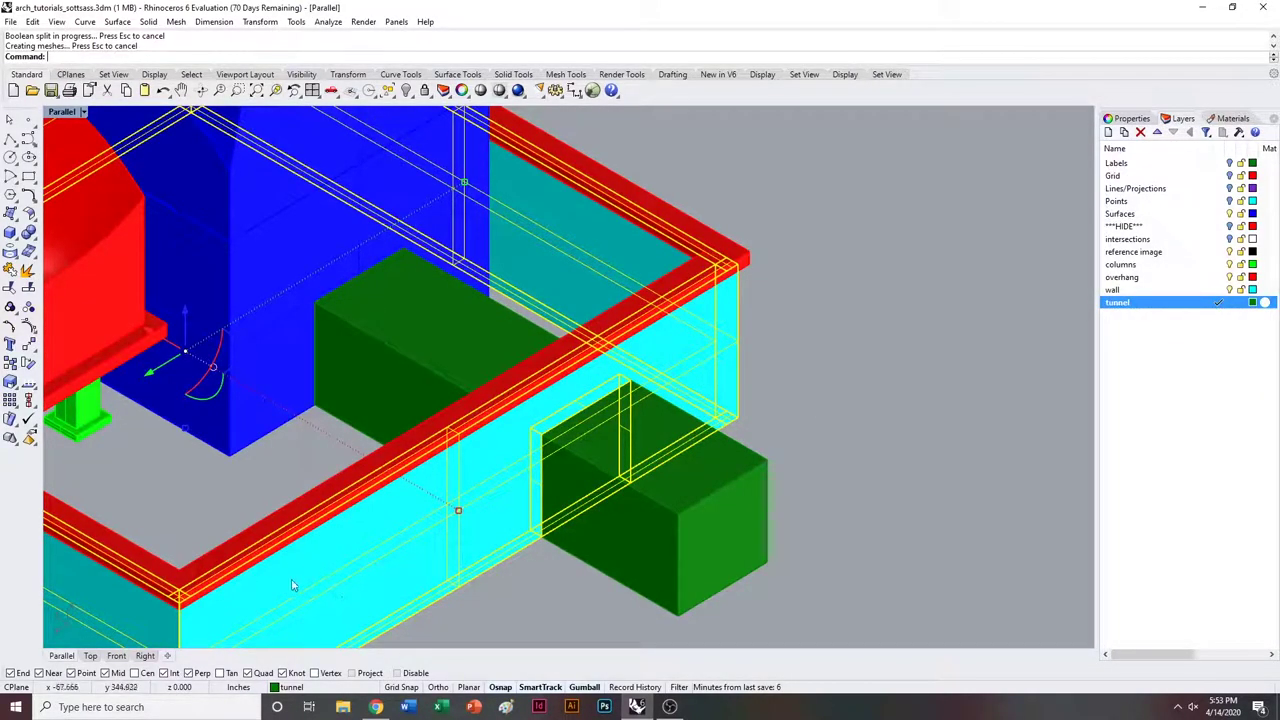
pyautogui.keyDown('ctrl'); pyautogui.click(366, 590); pyautogui.keyUp('ctrl')
pyautogui.press('Delete')
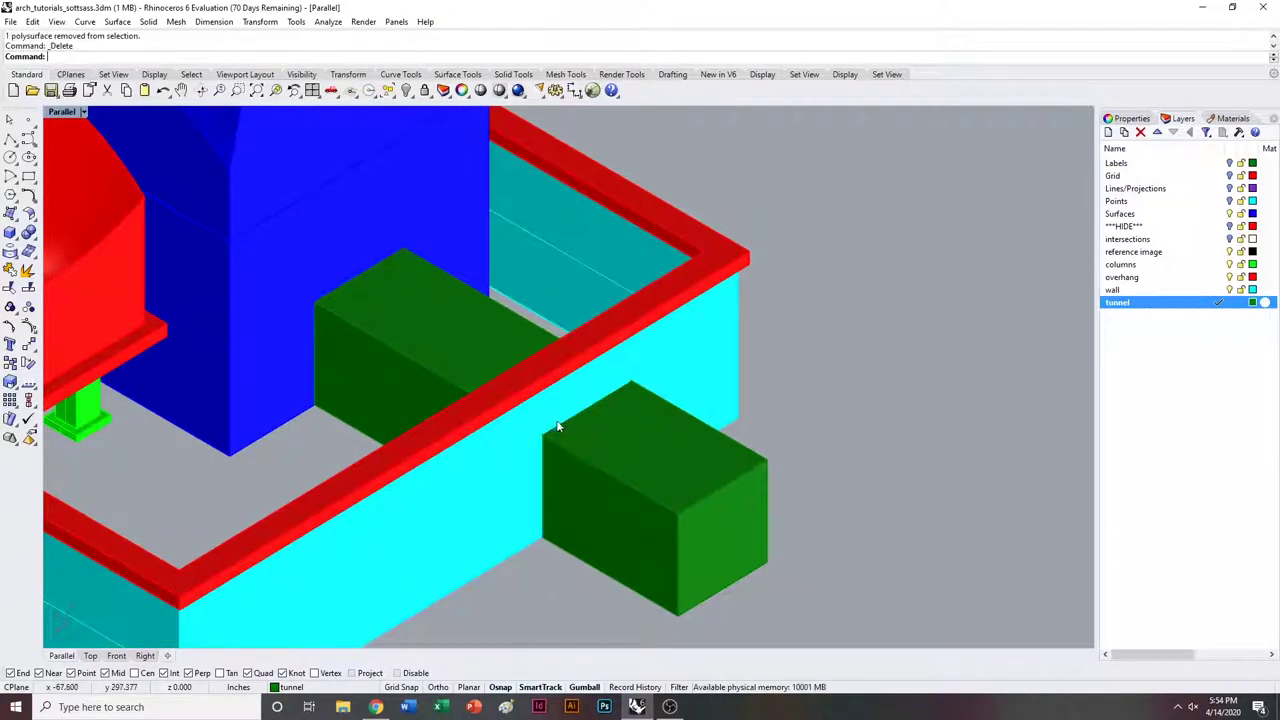
# Delete the tunnel box to check the opening in the wall, and undo the deletion.
pyautogui.keyDown('shift'); pyautogui.click(628, 462); pyautogui.keyUp('shift')
pyautogui.press('Delete')
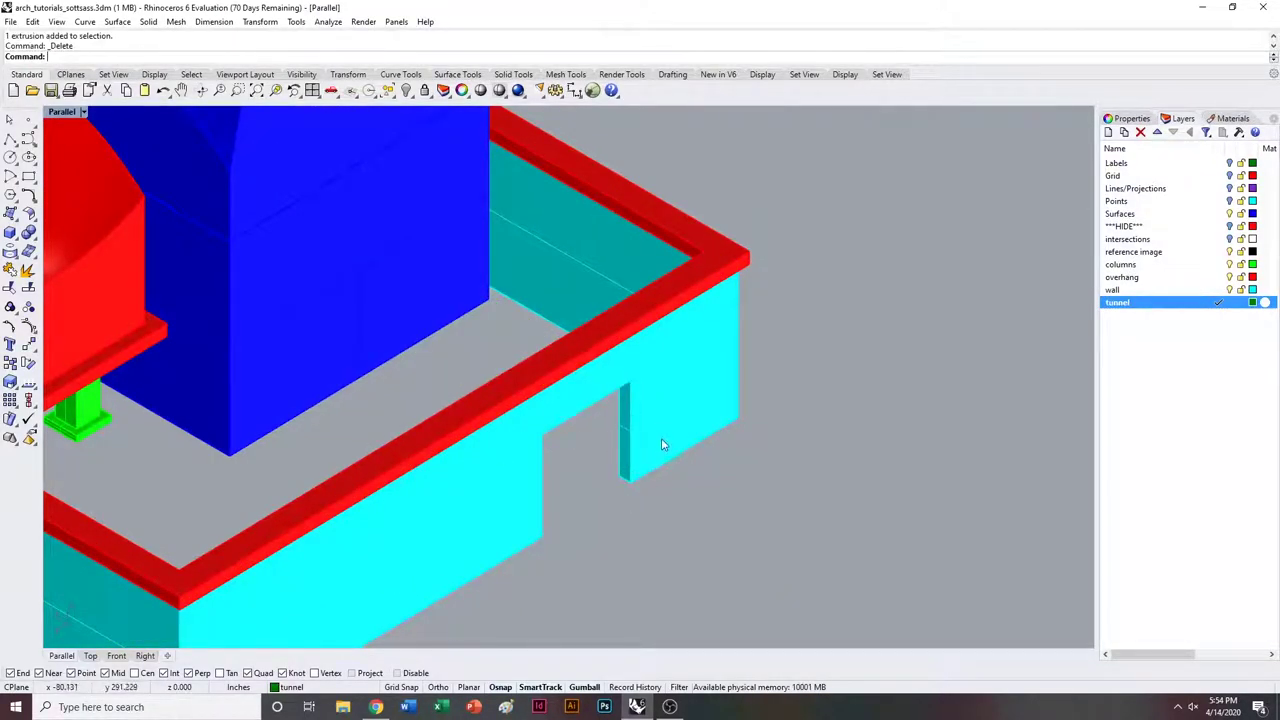
pyautogui.hotkey('ctrl', 'z')
pyautogui.press('Escape')
# Scale the tunnel box to half its height with Scale1D, using its outer bottom corner as the base point.
pyautogui.moveTo(917, 366); pyautogui.dragTo(659, 410, button='right')
pyautogui.scroll(-3, 855, 375)
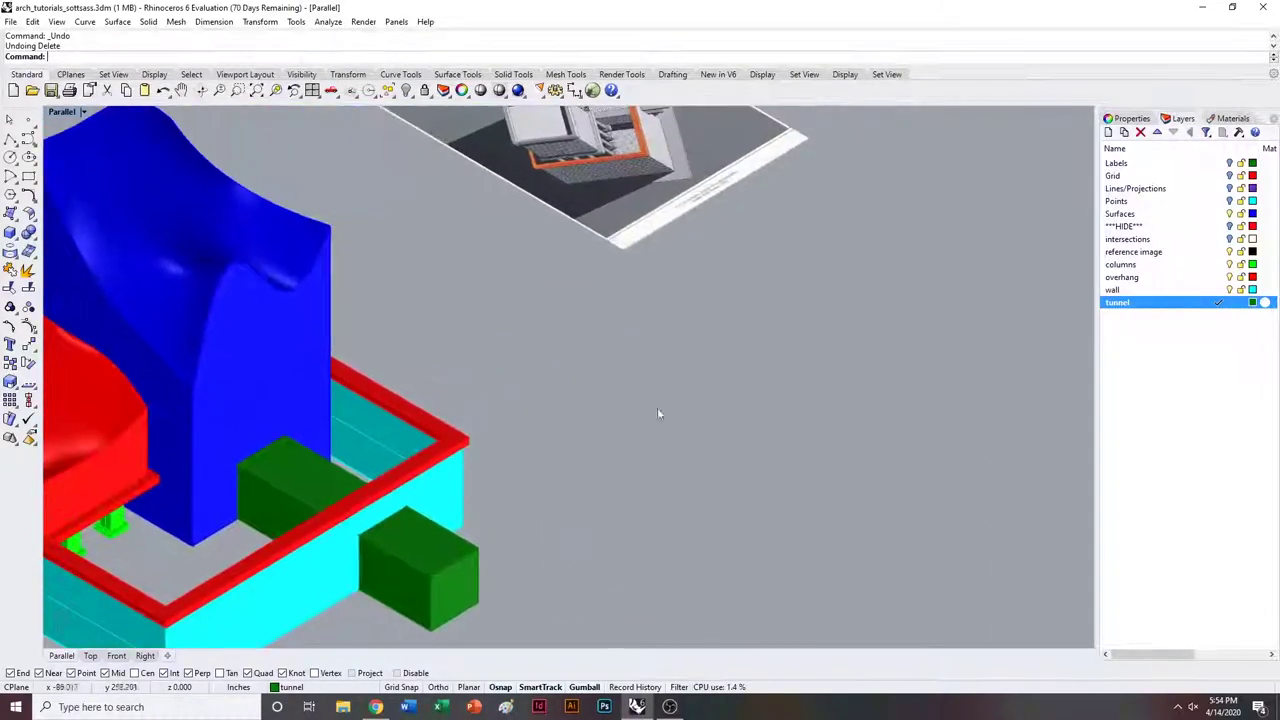
pyautogui.scroll(-6, 660, 425)
pyautogui.scroll(12, 625, 385)
pyautogui.scroll(-6, 567, 378)
pyautogui.moveTo(562, 393); pyautogui.dragTo(792, 135, button='right')
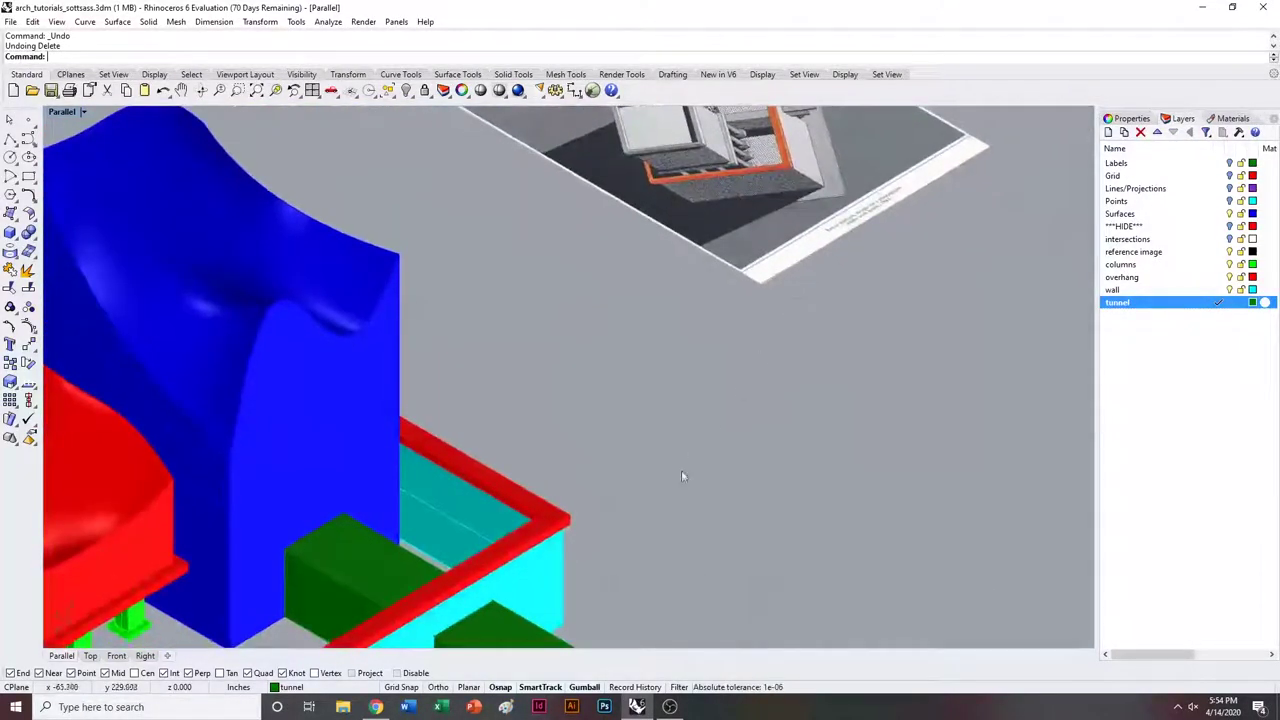
pyautogui.moveTo(641, 618); pyautogui.dragTo(750, 404, button='right')
pyautogui.click(628, 485)
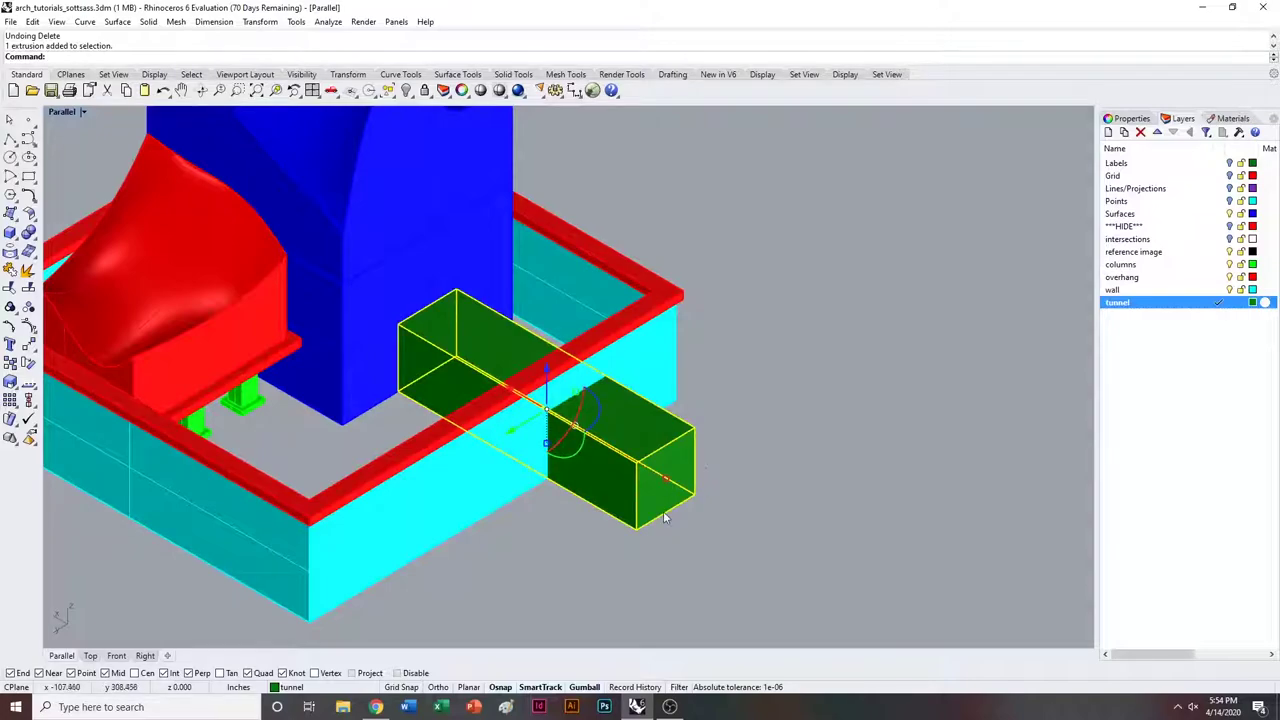
pyautogui.scroll(3, 665, 517)
pyautogui.write('scale1d')
pyautogui.press('Return')
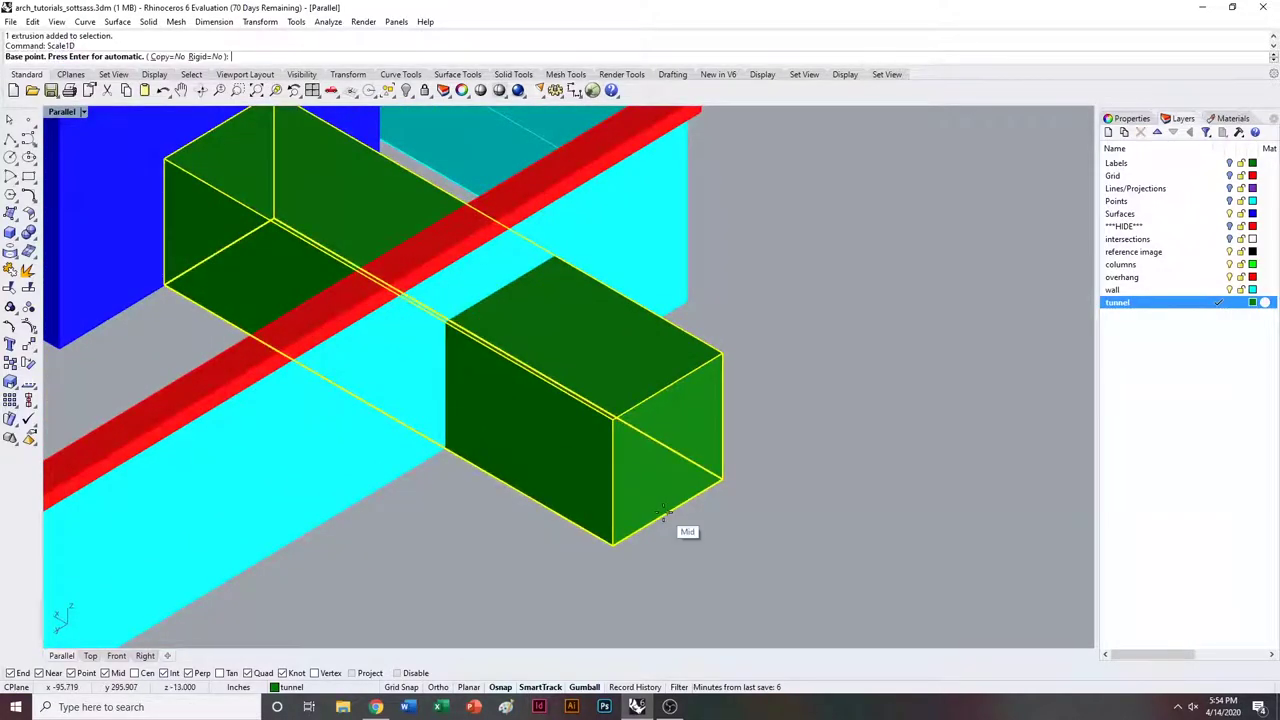
pyautogui.click(723, 478)
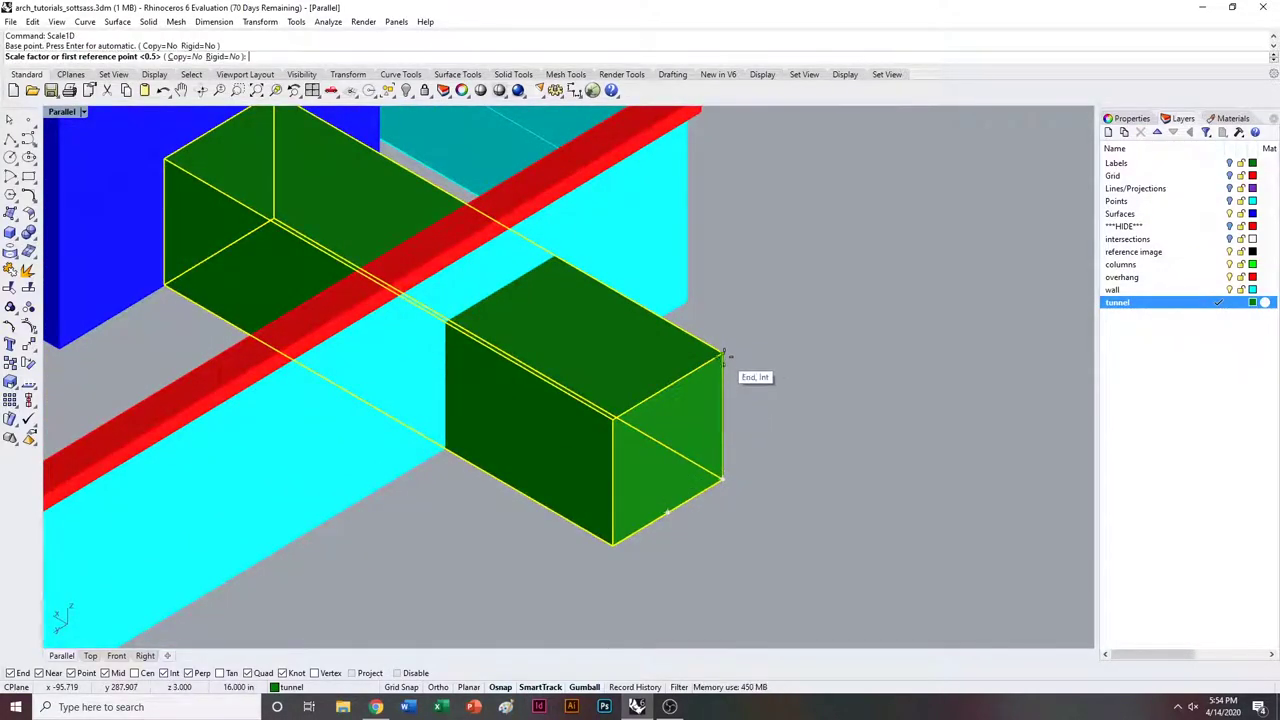
pyautogui.click(723, 355)
pyautogui.click(727, 440)
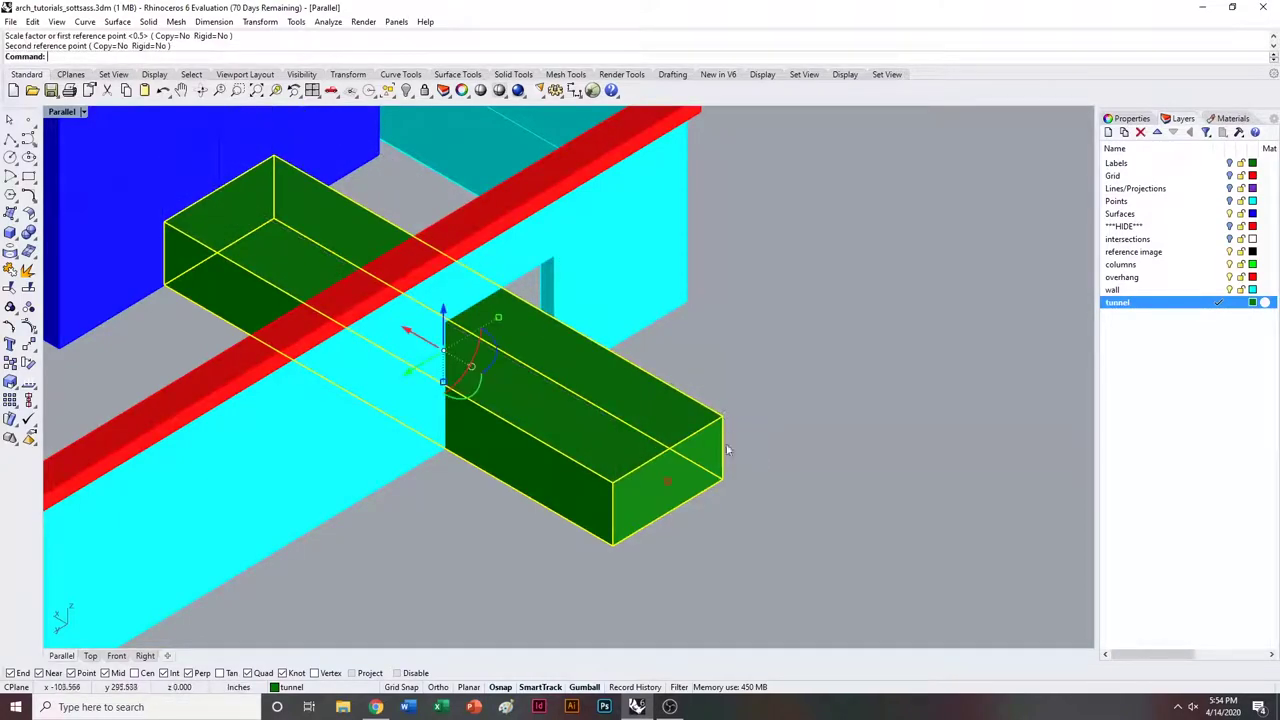
# Try to narrow the tunnel box to 0.75 inches wide with Scale1D, and undo the scaling.
pyautogui.press('Return')
pyautogui.click(723, 478)
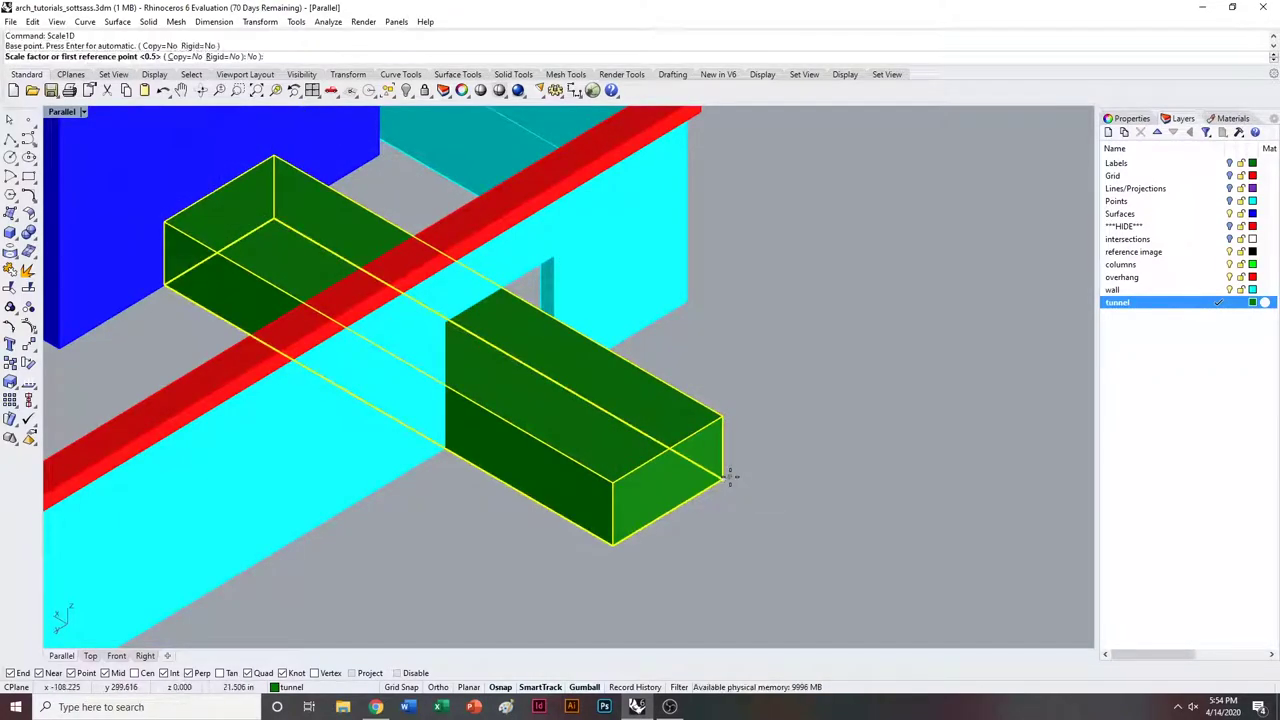
pyautogui.click(614, 548)
pyautogui.click(630, 558)
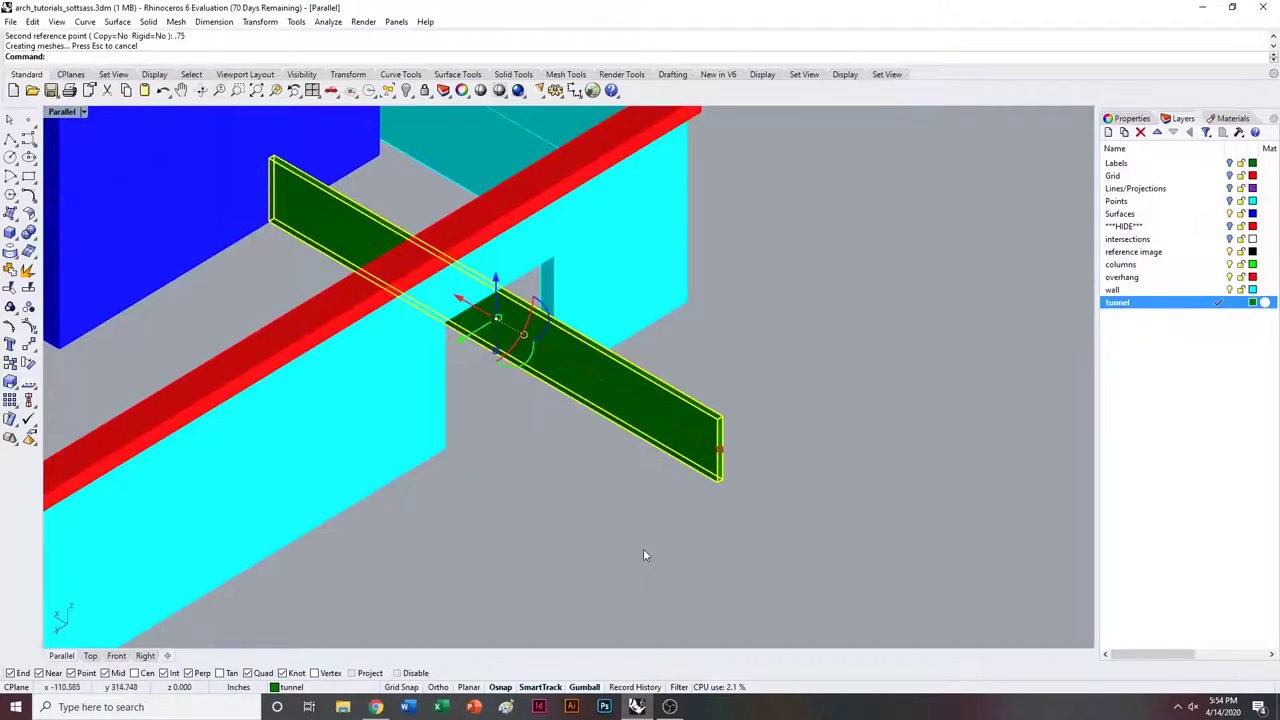
pyautogui.hotkey('ctrl', 'z')
# Narrow the tunnel box to 12 inches wide with Scale1D across its outer bottom edge, and deselect it.
pyautogui.press('Return')
pyautogui.click(614, 547)
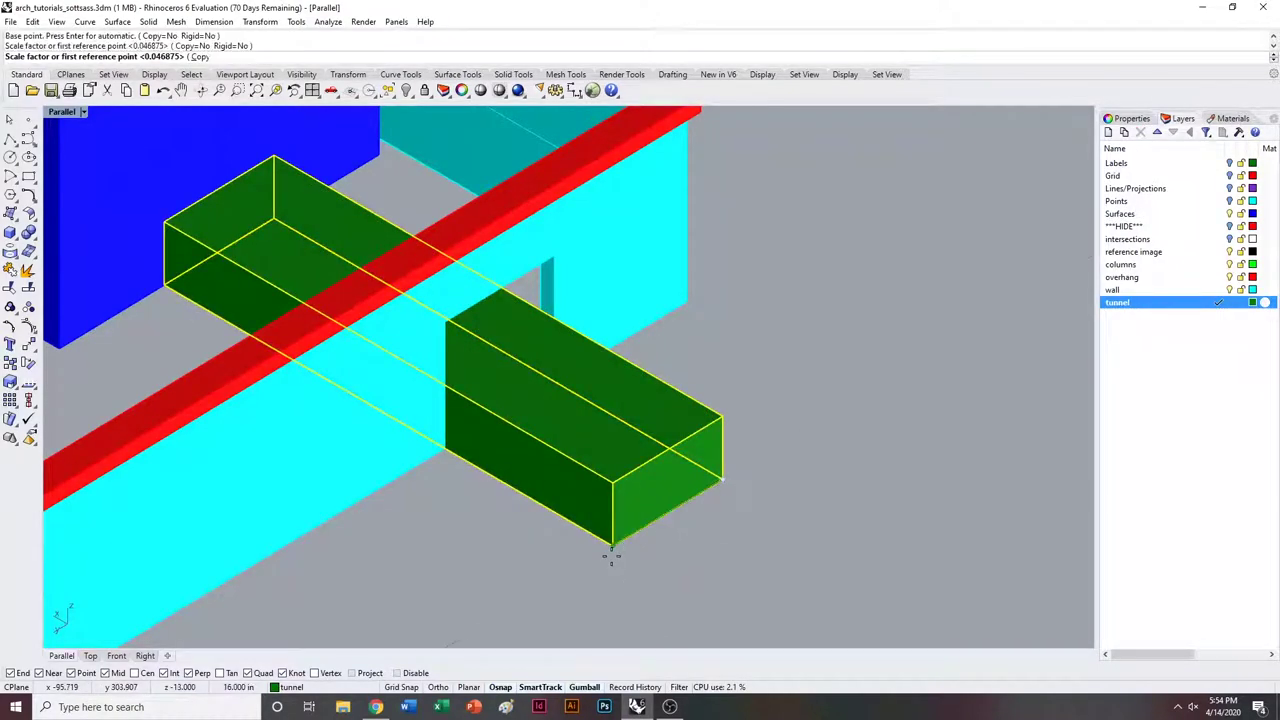
pyautogui.write('12')
pyautogui.press('Return')
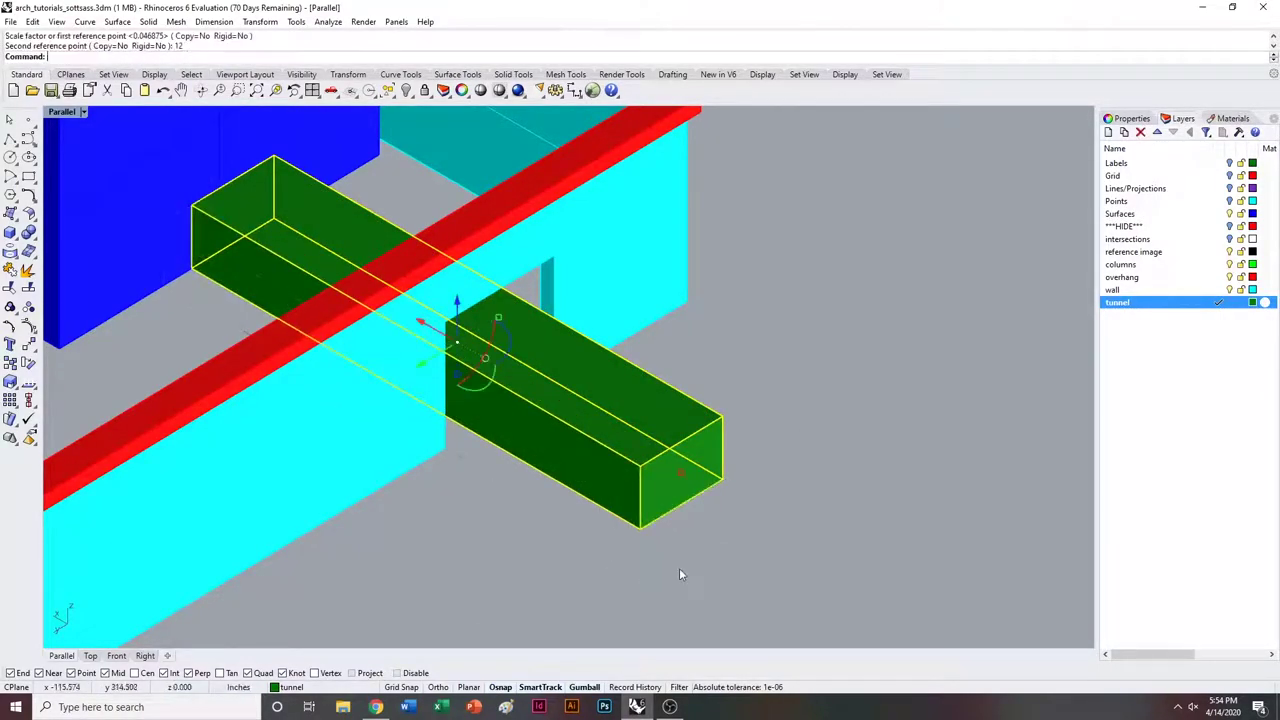
pyautogui.click(790, 457)
# Create a new layer named floor and make it the current layer.
pyautogui.scroll(-5, 797, 451)
pyautogui.moveTo(797, 464); pyautogui.dragTo(849, 420, button='right')
pyautogui.scroll(-2, 771, 474)
pyautogui.scroll(-4, 769, 489)
pyautogui.rightClick(1150, 335)
pyautogui.click(1165, 337)
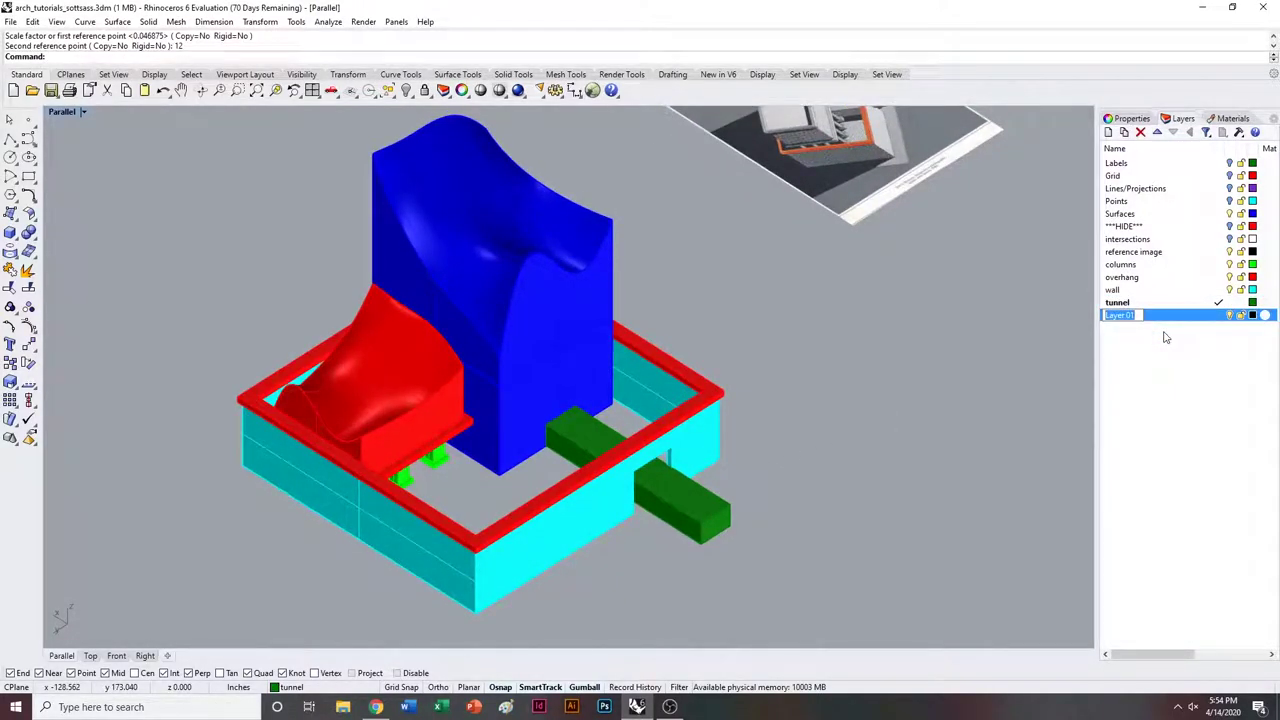
pyautogui.write('floor')
pyautogui.press('Return')
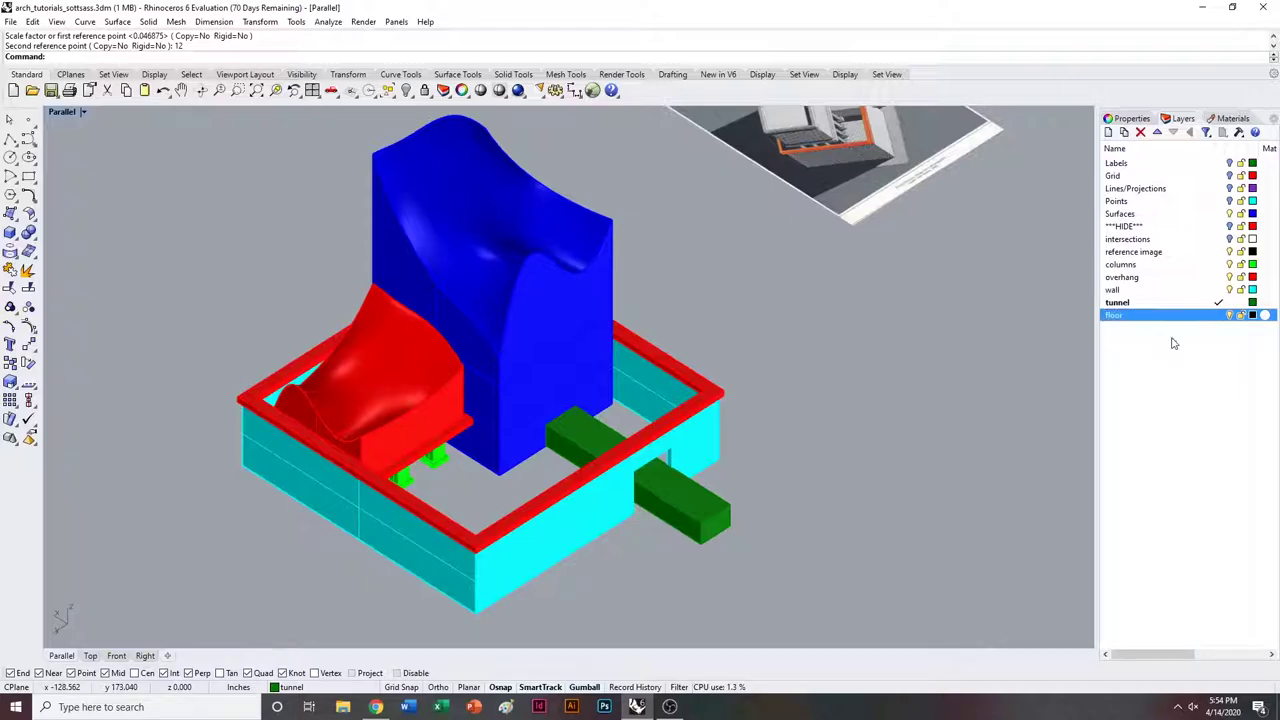
pyautogui.click(1217, 316)
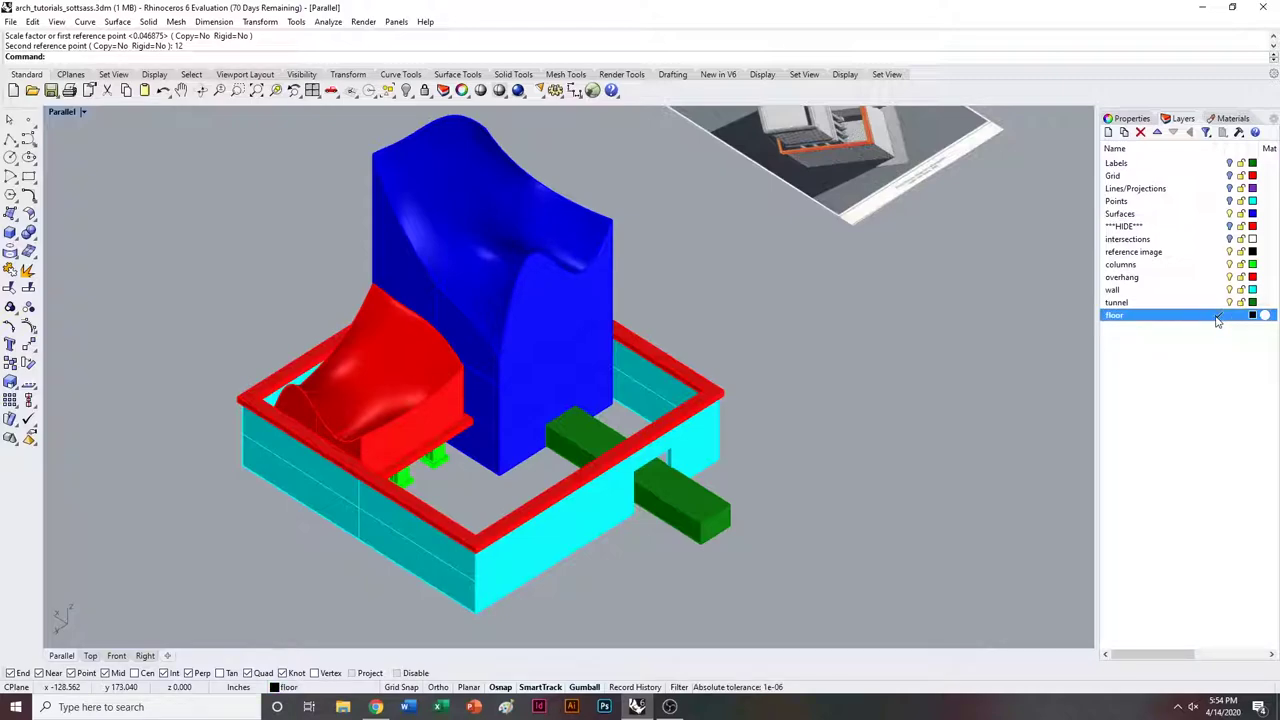
# Draw a rectangle in the Top view with projected snaps, spanning from the tunnel's outer end to the overhang's far side and matching its full depth.
pyautogui.write('Rectangle')
pyautogui.press('Return')
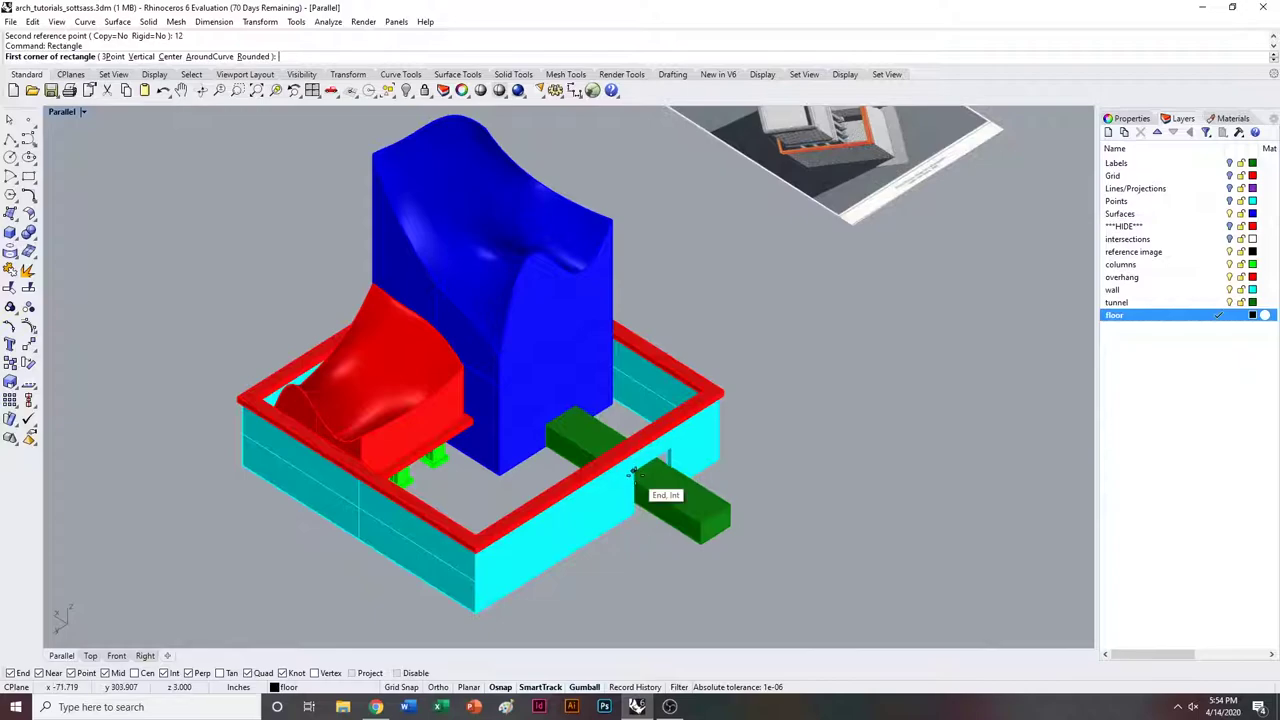
pyautogui.keyDown('shift'); pyautogui.moveTo(578, 460); pyautogui.dragTo(584, 452, button='right'); pyautogui.keyUp('shift')
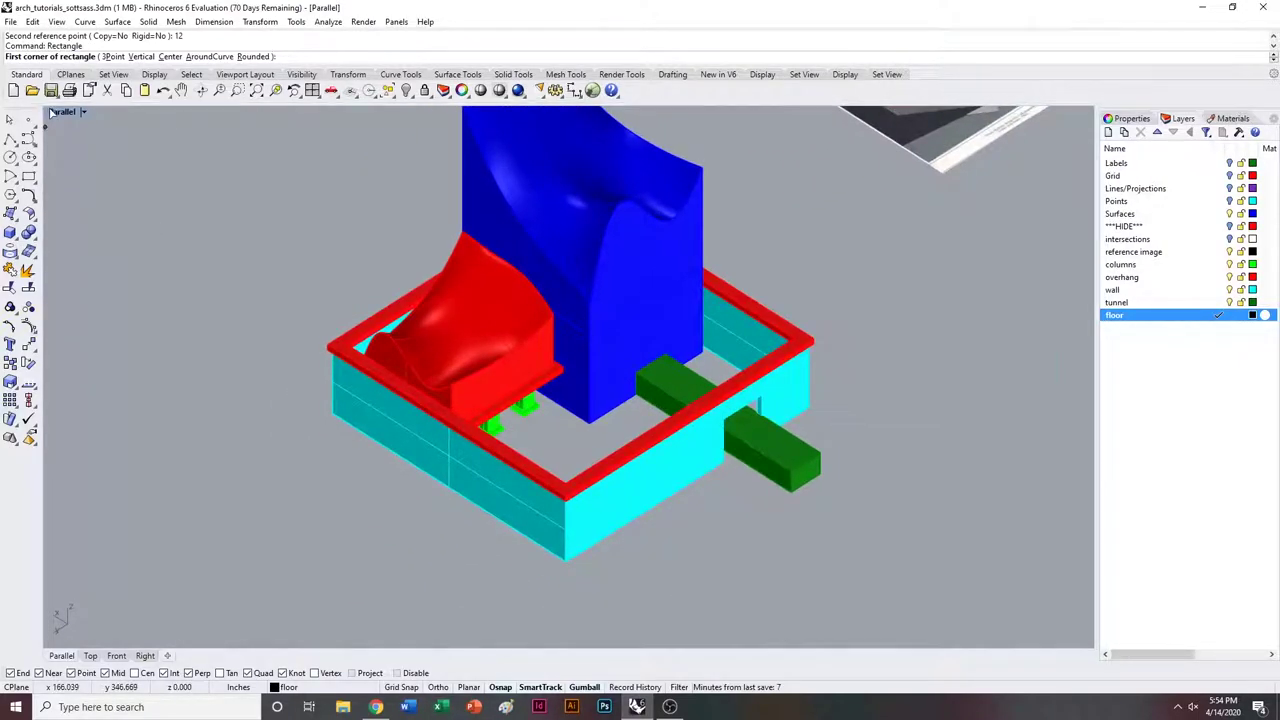
pyautogui.doubleClick(57, 112)
pyautogui.doubleClick(56, 112)
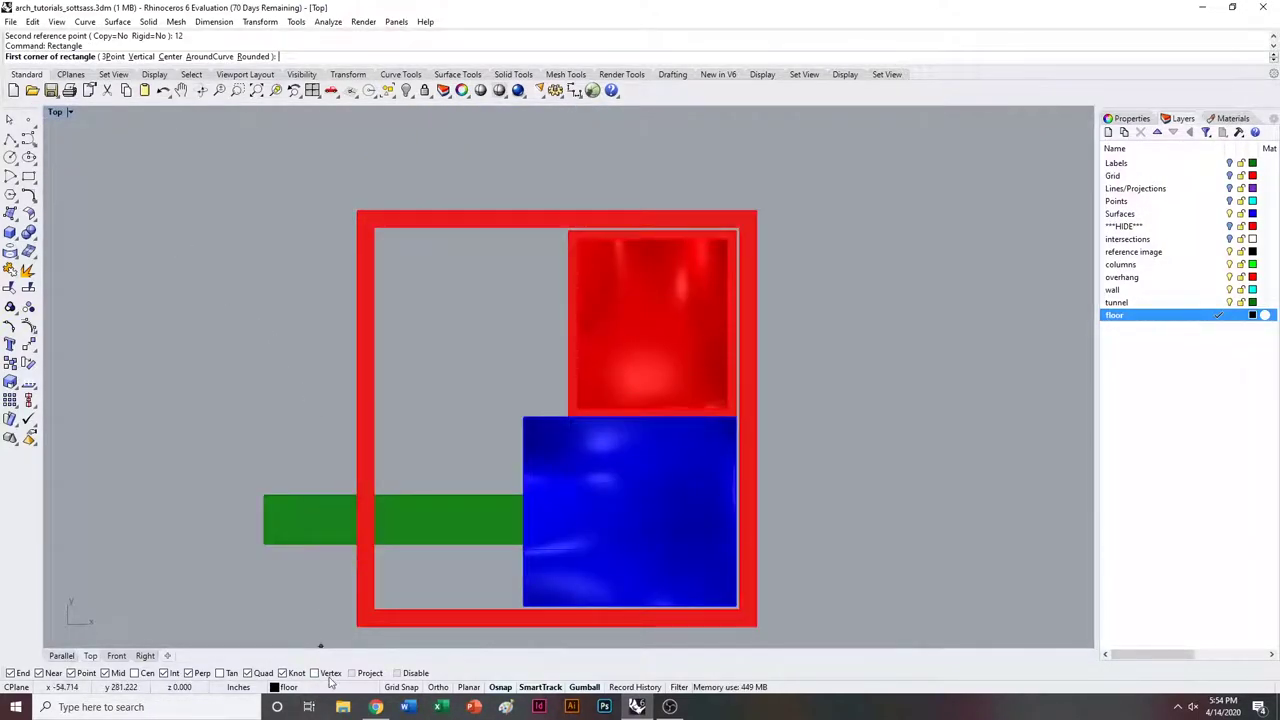
pyautogui.moveTo(364, 513); pyautogui.dragTo(384, 431, button='right')
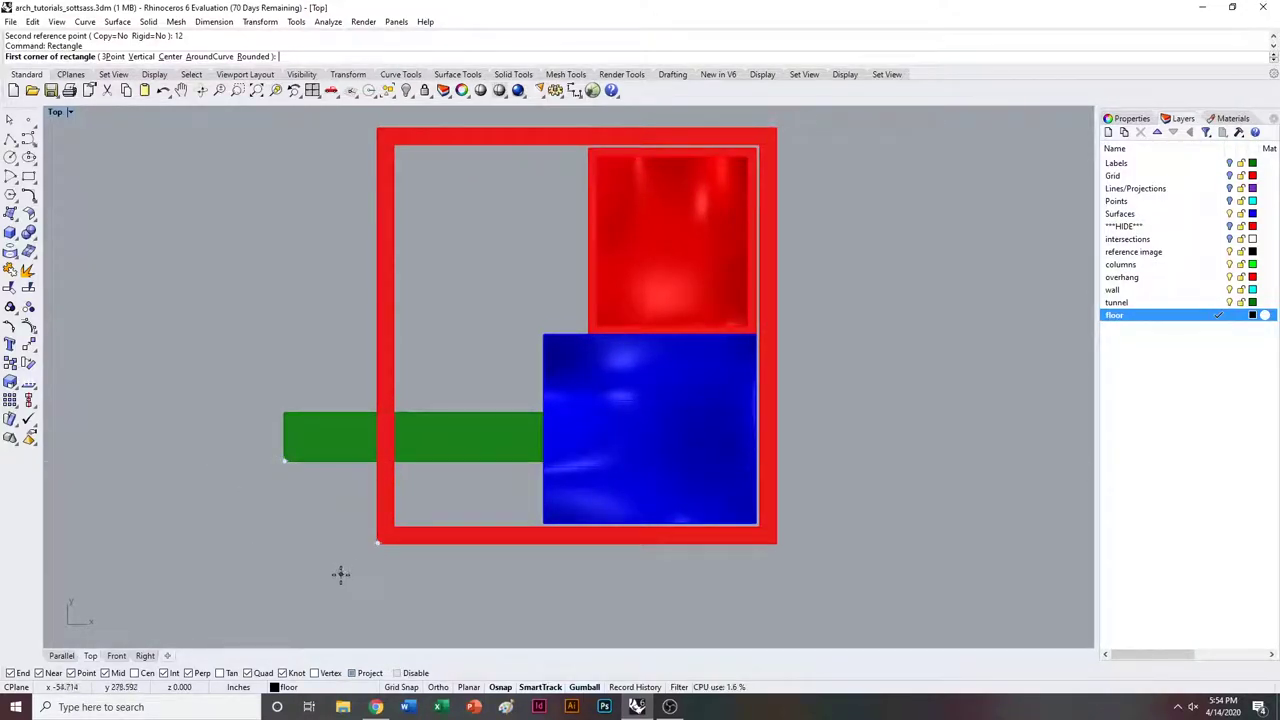
pyautogui.click(284, 542)
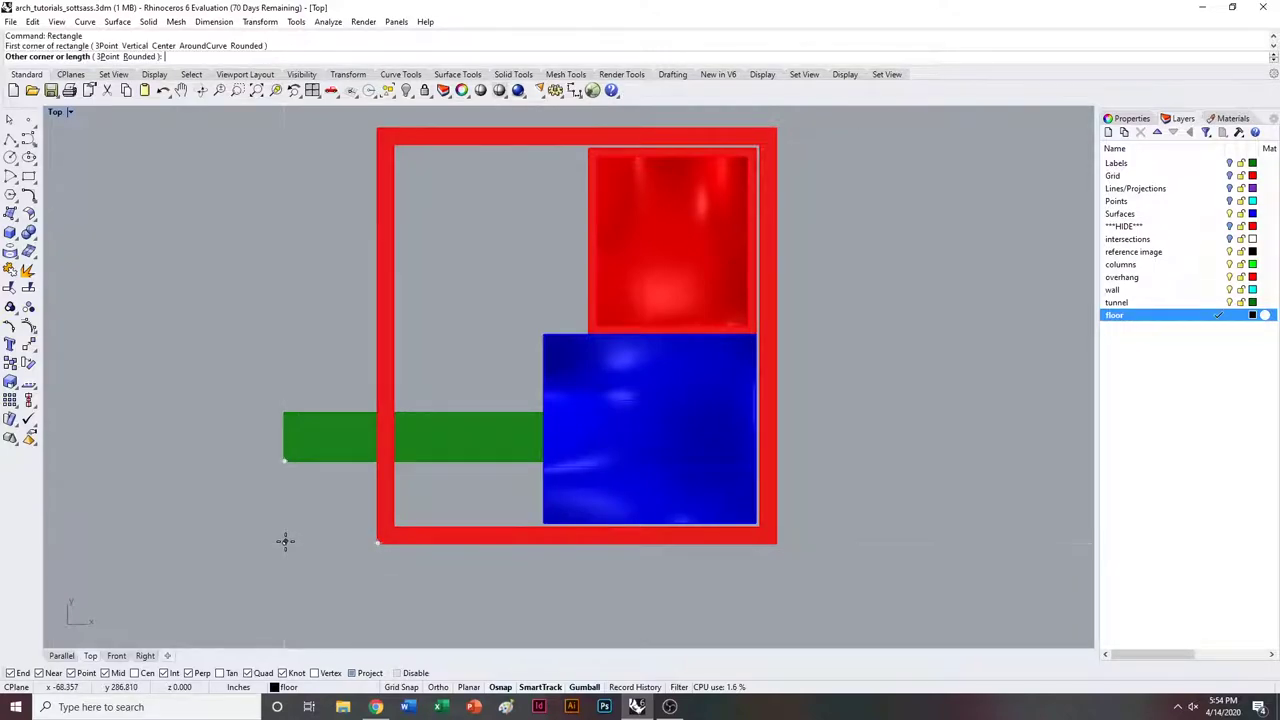
pyautogui.moveTo(587, 334); pyautogui.dragTo(508, 430, button='right')
pyautogui.click(697, 224)
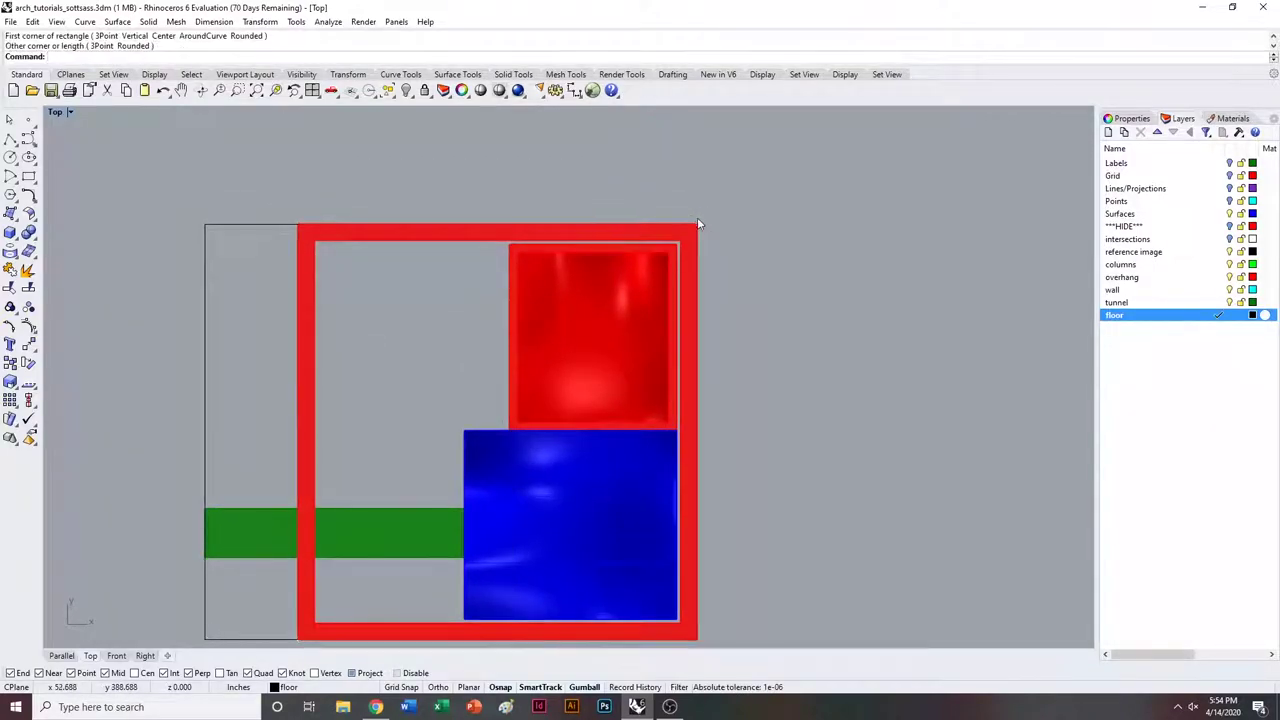
# Offset the floor rectangle outward by 2 inches and delete the original inner rectangle.
pyautogui.click(248, 226)
pyautogui.write('offset')
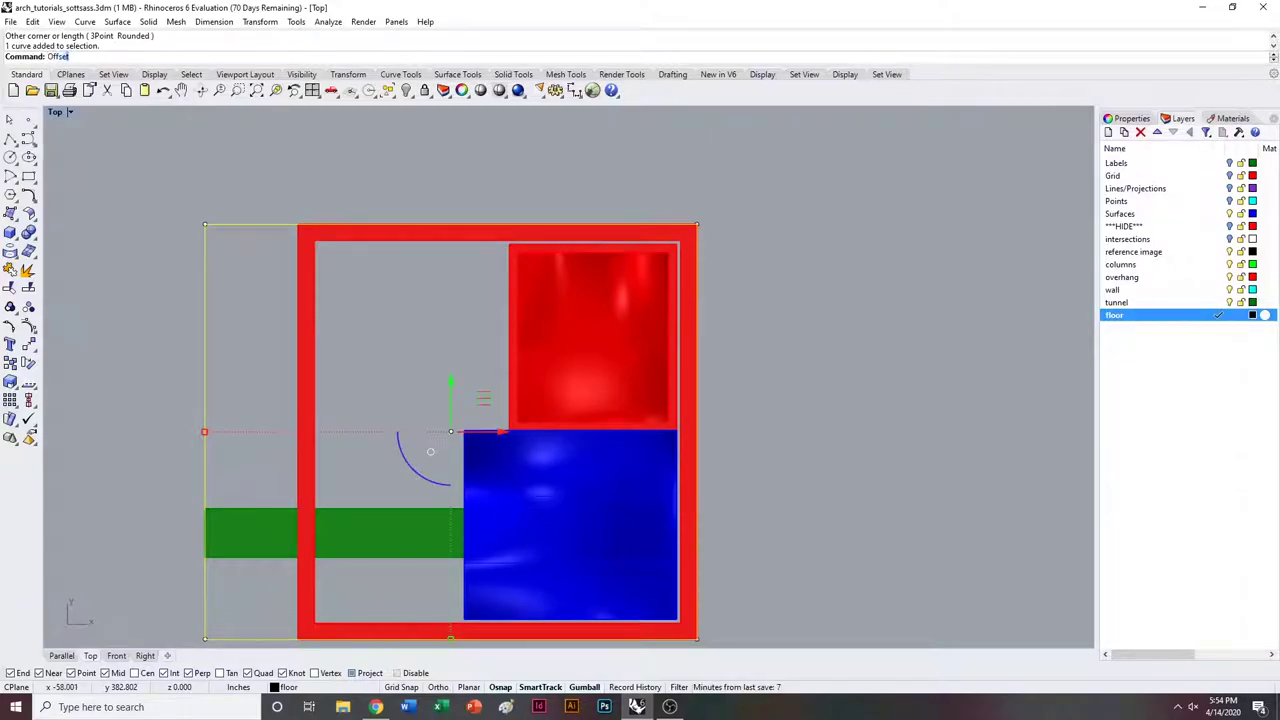
pyautogui.press('Return')
pyautogui.click(250, 162)
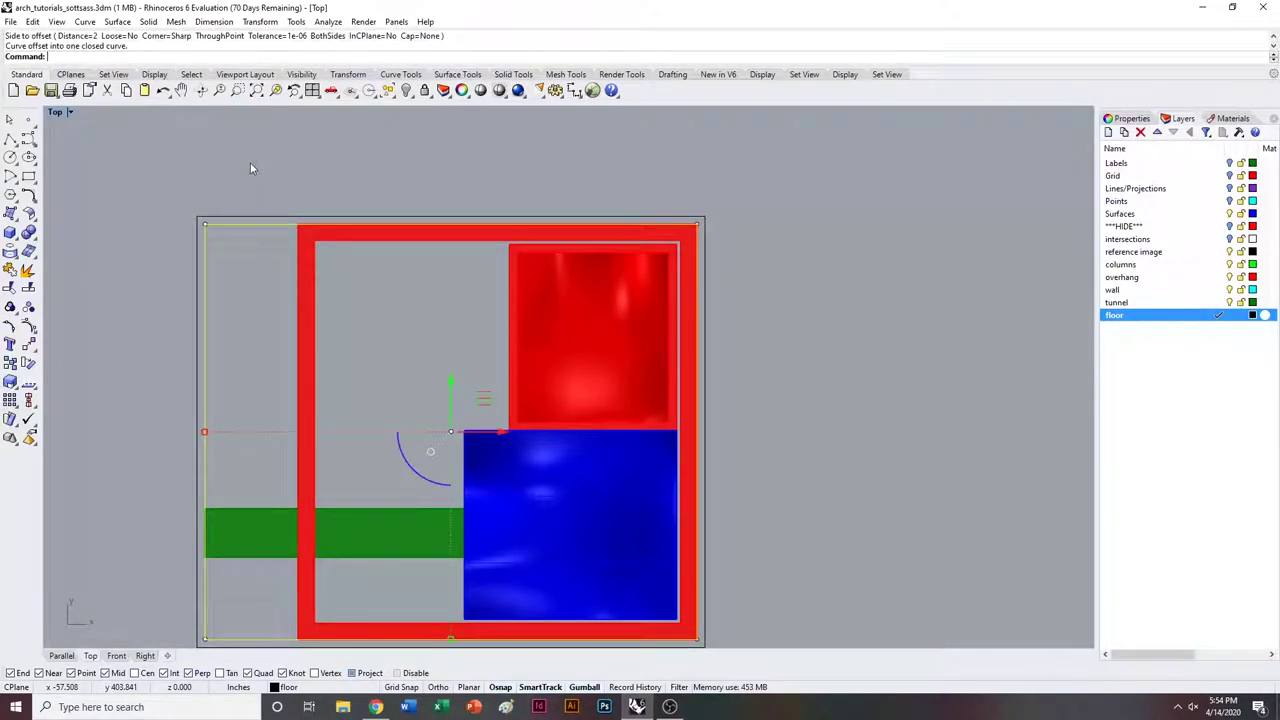
pyautogui.press('Delete')
# Move the offset floor rectangle straight down to the base line of the walls in the Right view.
pyautogui.doubleClick(57, 112)
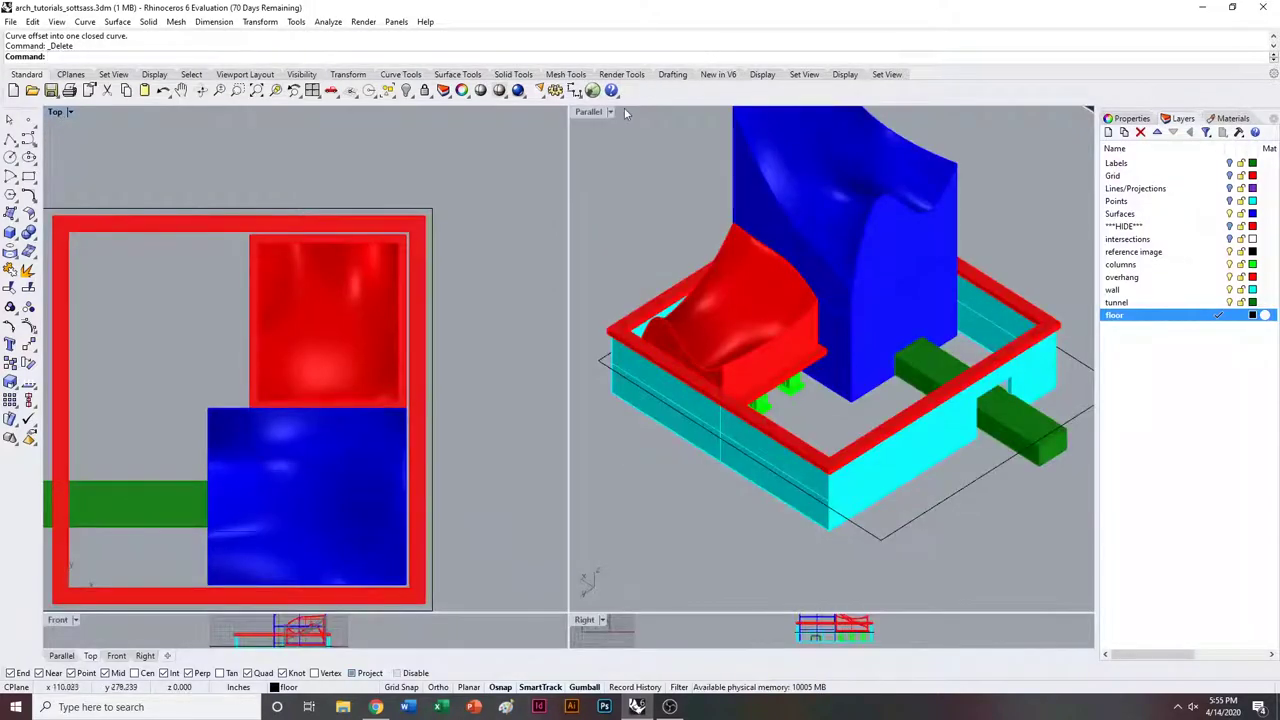
pyautogui.doubleClick(588, 112)
pyautogui.moveTo(697, 440); pyautogui.dragTo(675, 413, button='right')
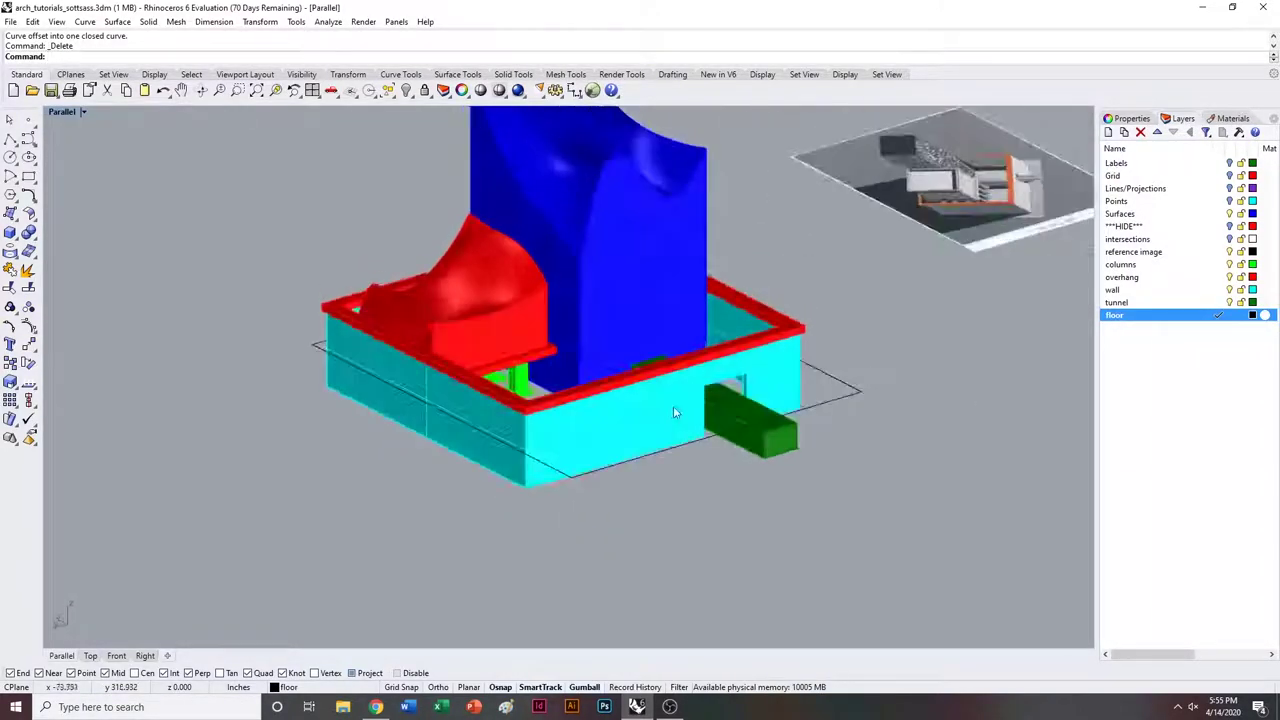
pyautogui.click(376, 376)
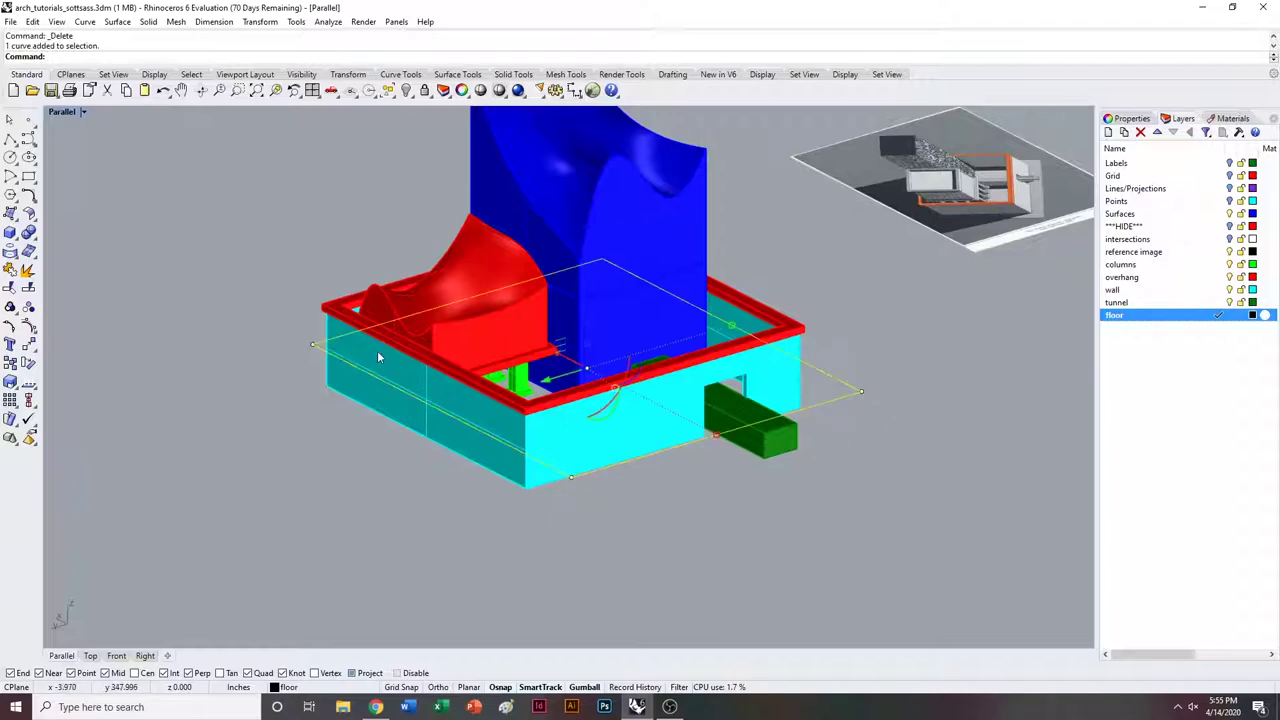
pyautogui.doubleClick(67, 115)
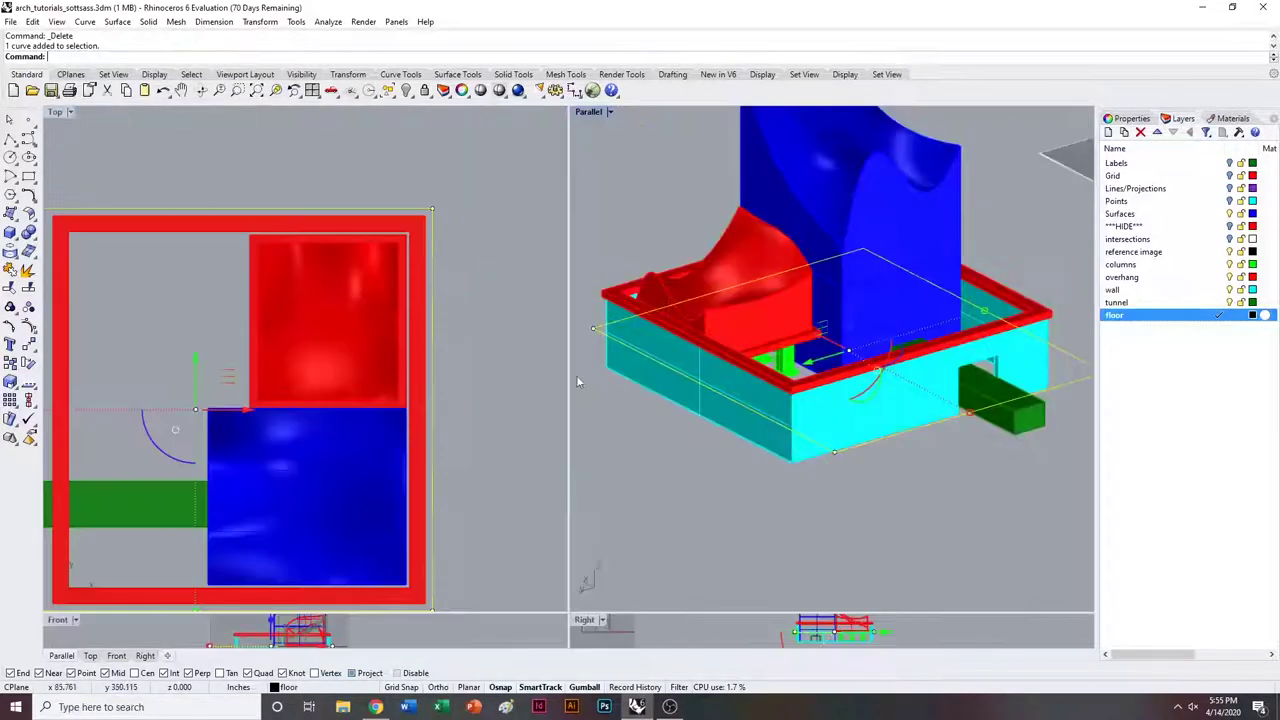
pyautogui.doubleClick(587, 624)
pyautogui.write('Move')
pyautogui.press('Return')
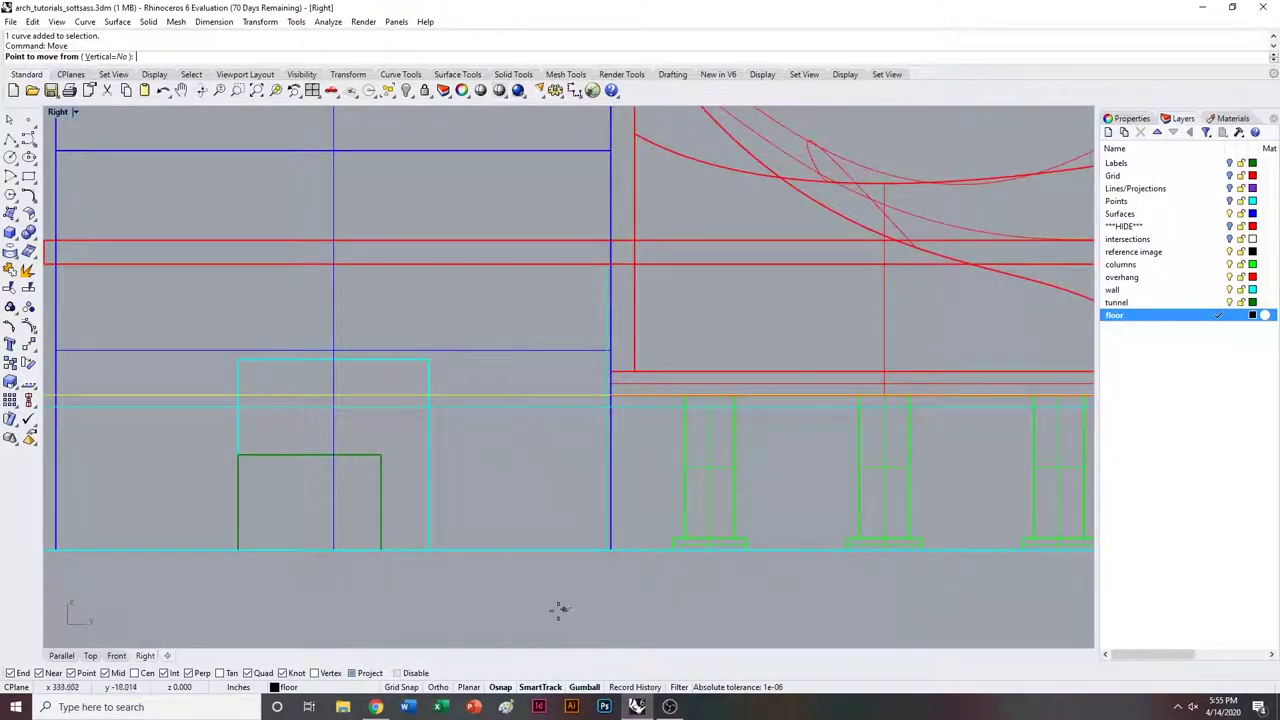
pyautogui.scroll(3, 563, 408)
pyautogui.click(565, 408)
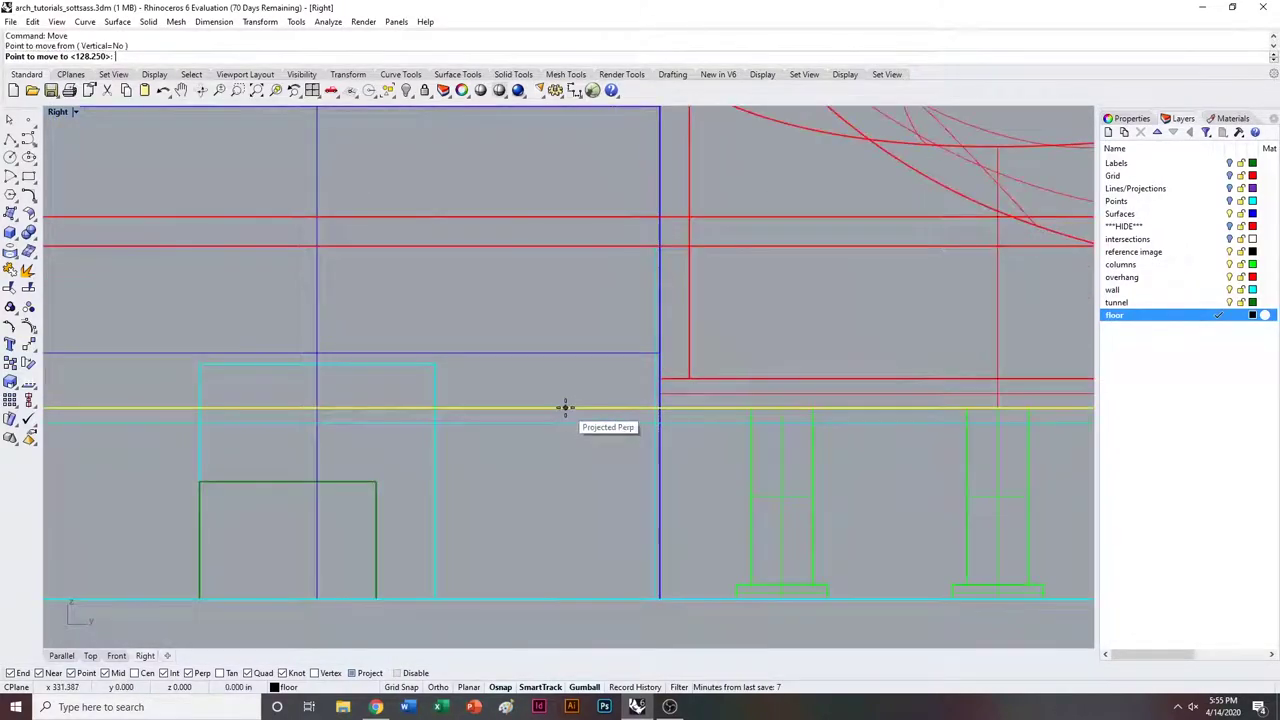
pyautogui.click(568, 588)
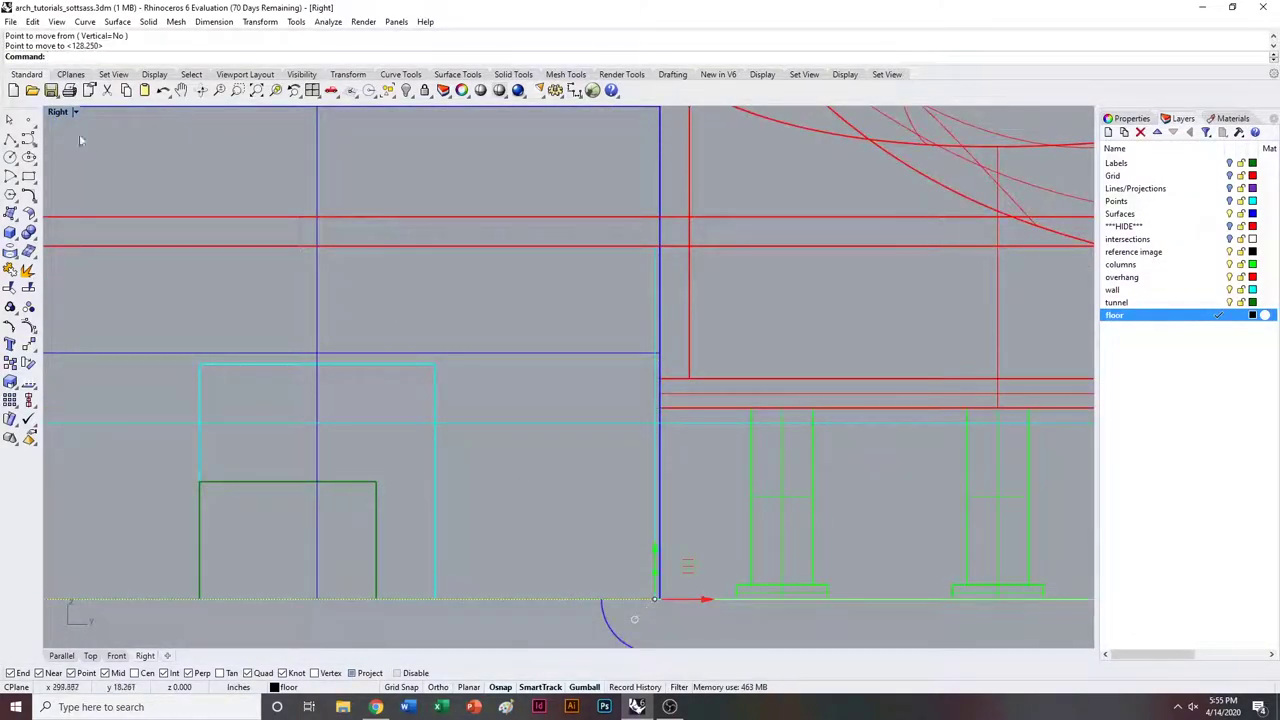
# Create a planar surface from the floor rectangle in the Parallel view and delete the boundary curve.
pyautogui.doubleClick(58, 112)
pyautogui.doubleClick(588, 111)
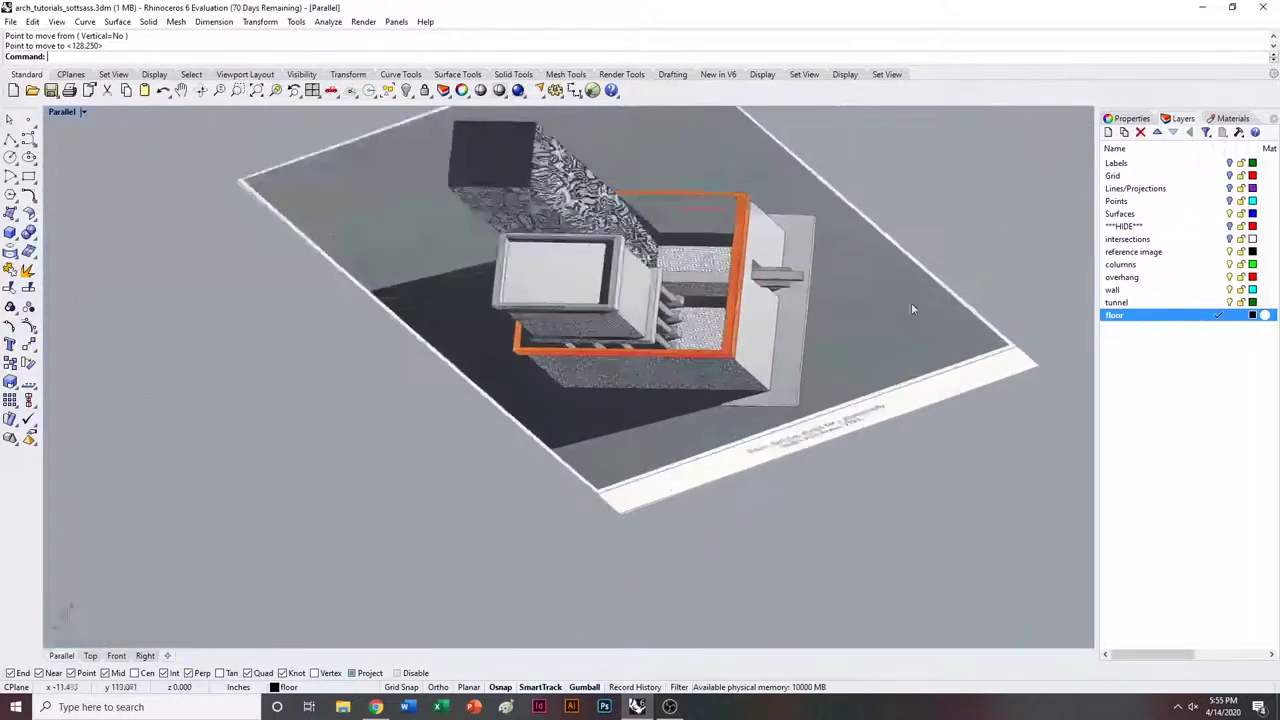
pyautogui.scroll(5, 662, 528)
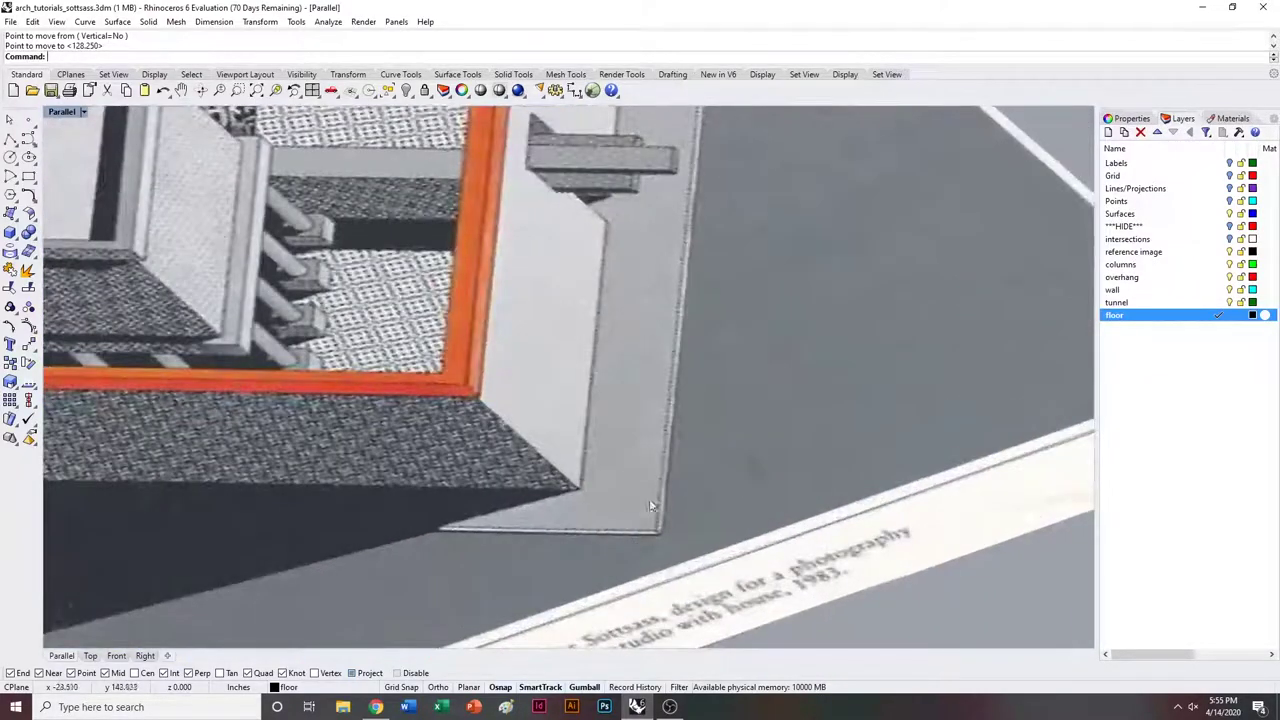
pyautogui.scroll(-4, 644, 519)
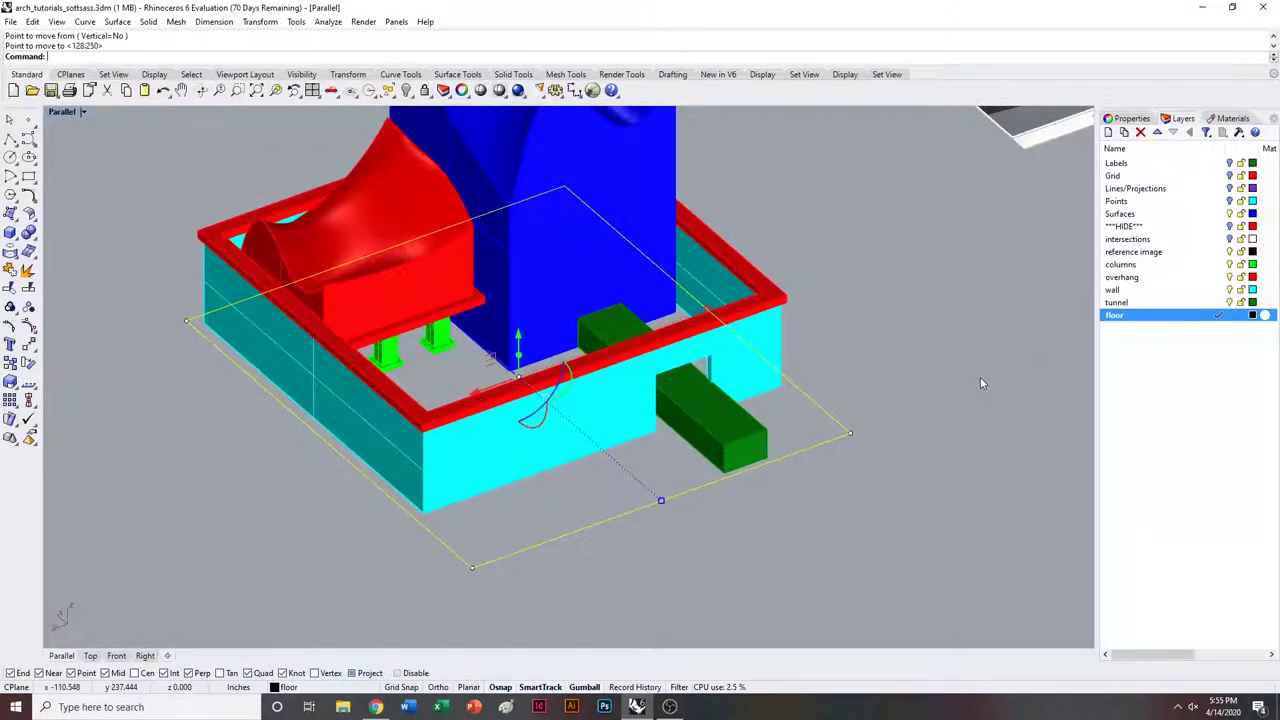
pyautogui.write('PlanarSrf')
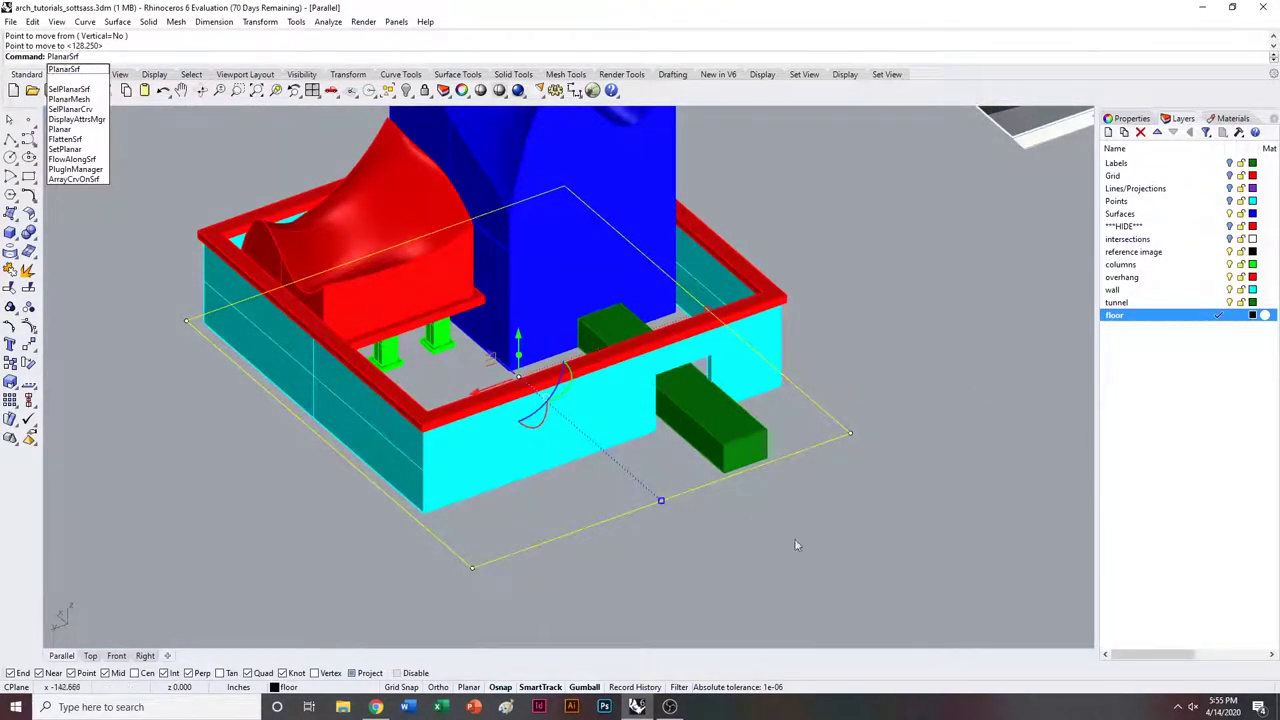
pyautogui.press('Return')
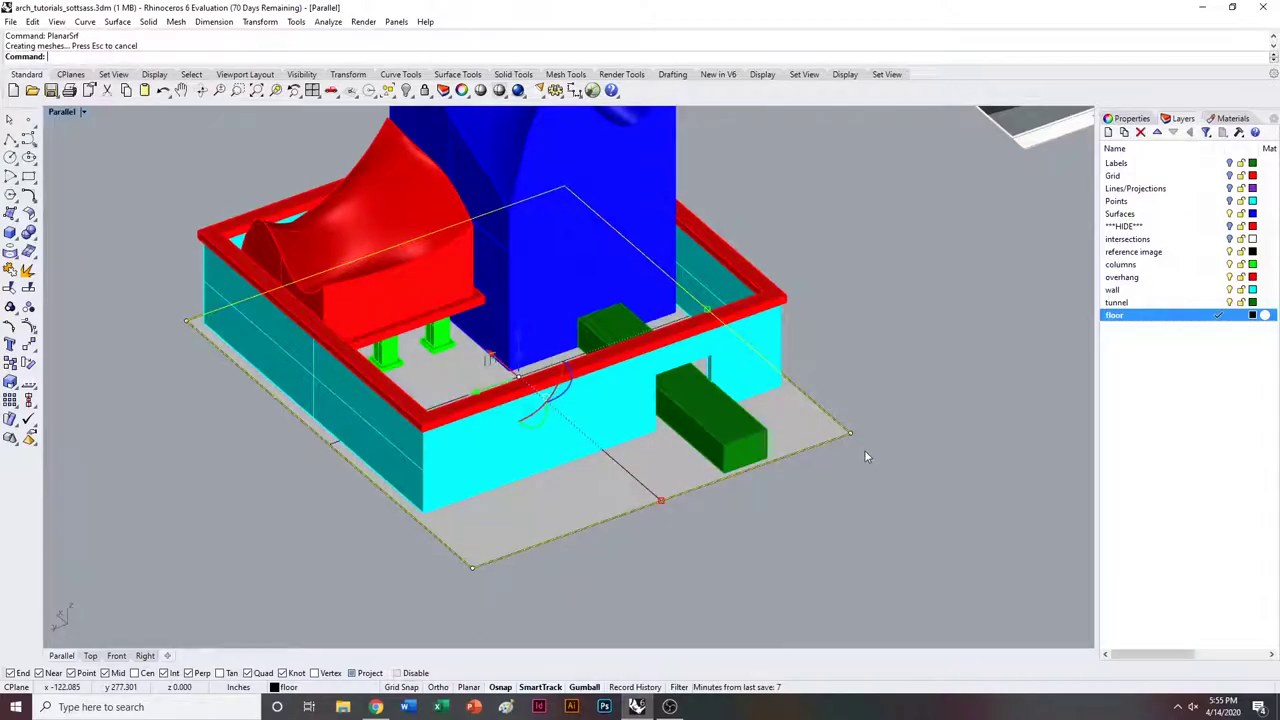
pyautogui.scroll(2, 788, 438)
pyautogui.press('Delete')
# Offset the floor surface 1 inch downward as a solid slab with OffsetSrf, flipping the offset direction.
pyautogui.click(797, 440)
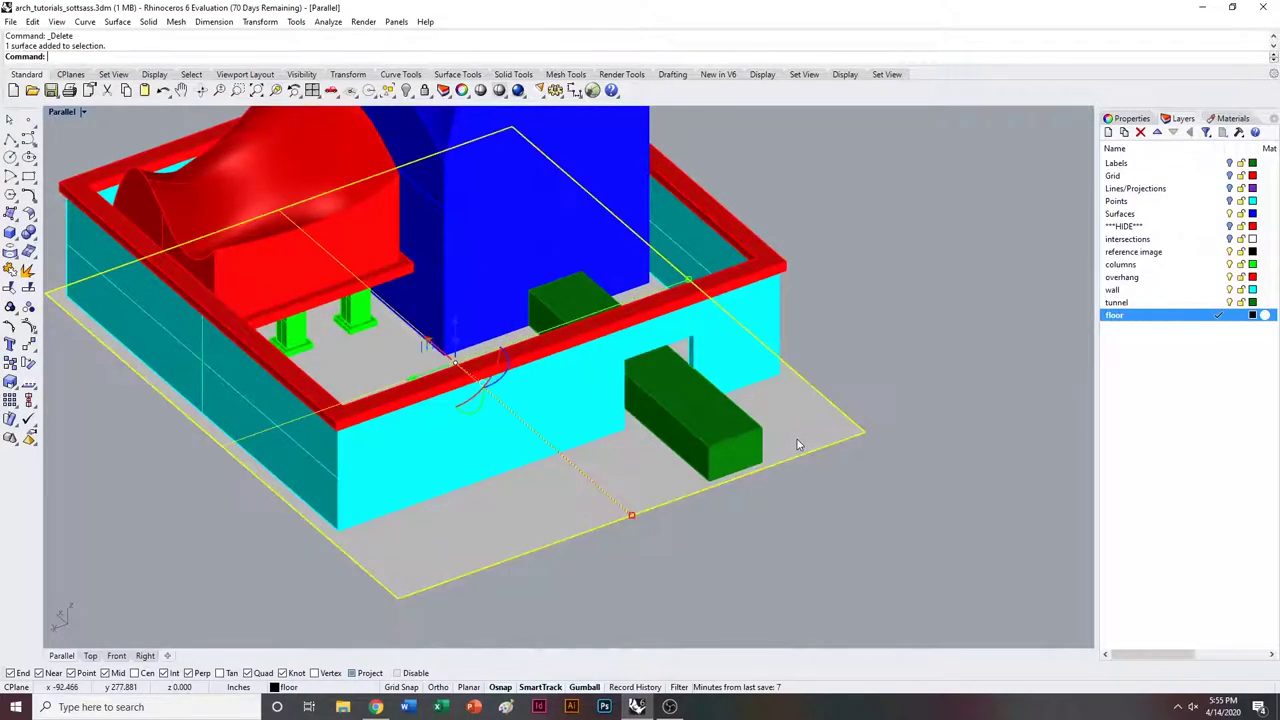
pyautogui.write('OffsetSrf')
pyautogui.press('Return')
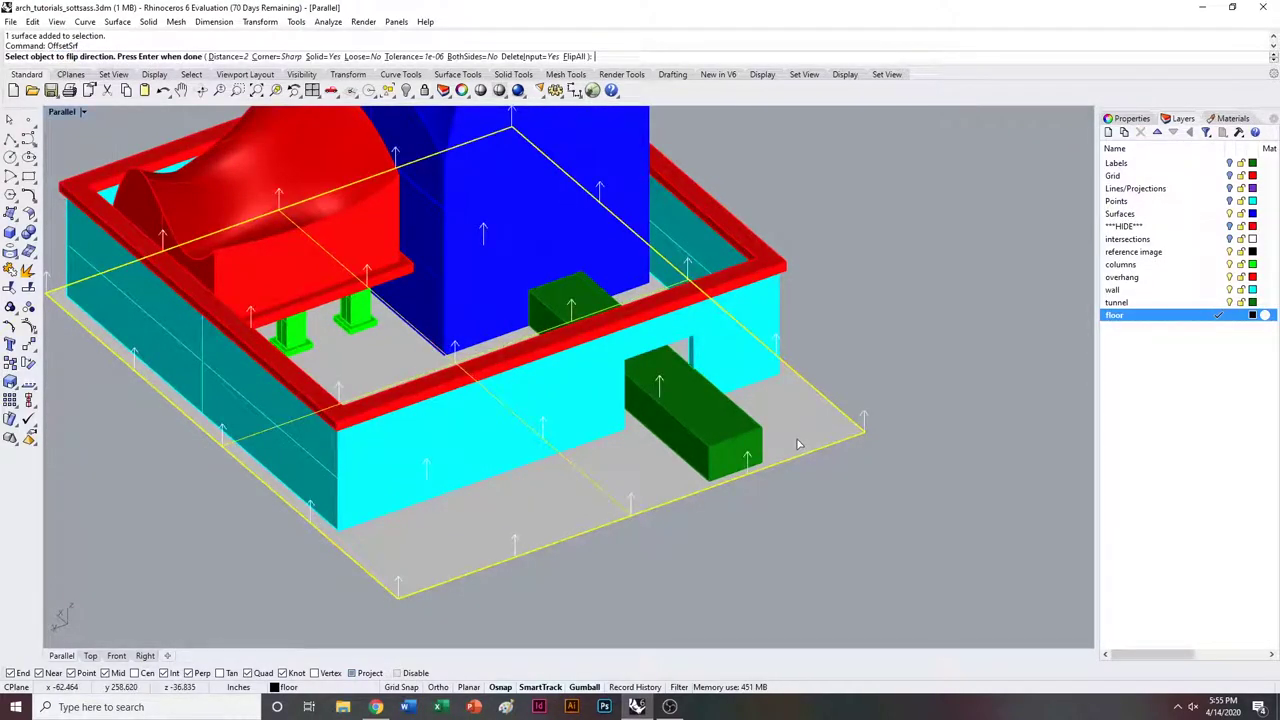
pyautogui.click(798, 444)
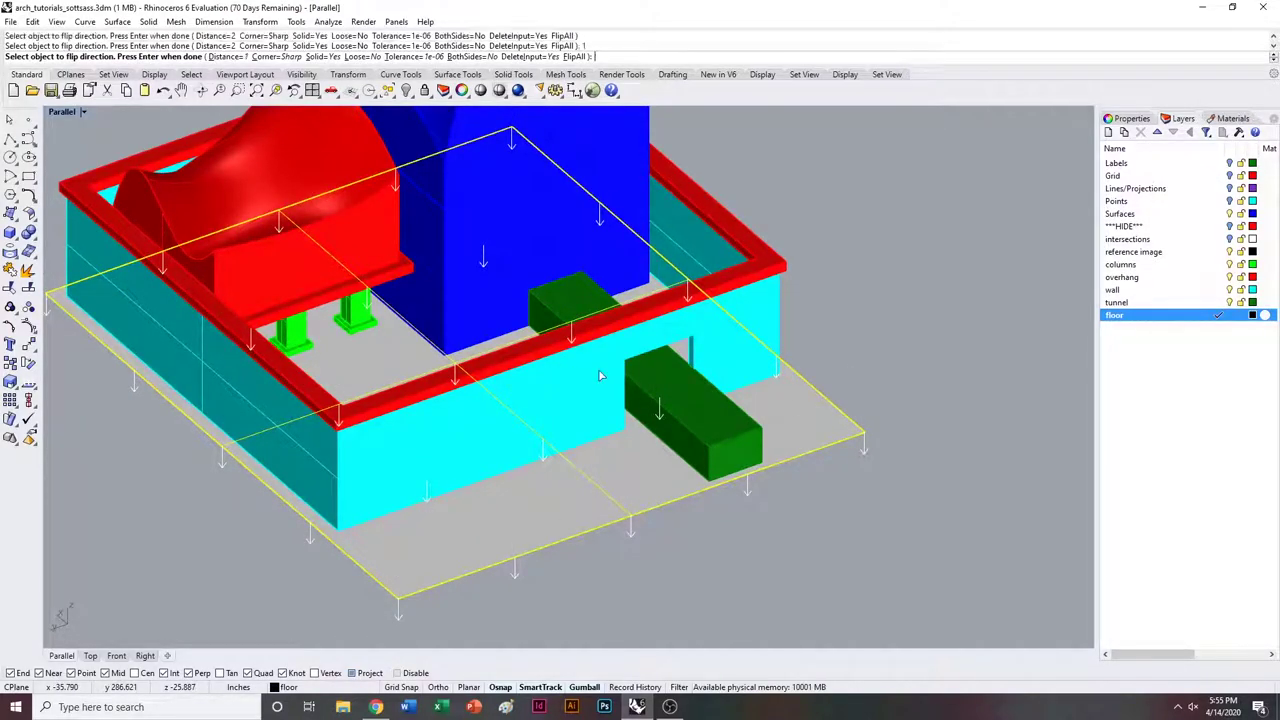
pyautogui.press('Return')
pyautogui.scroll(-2, 902, 311)
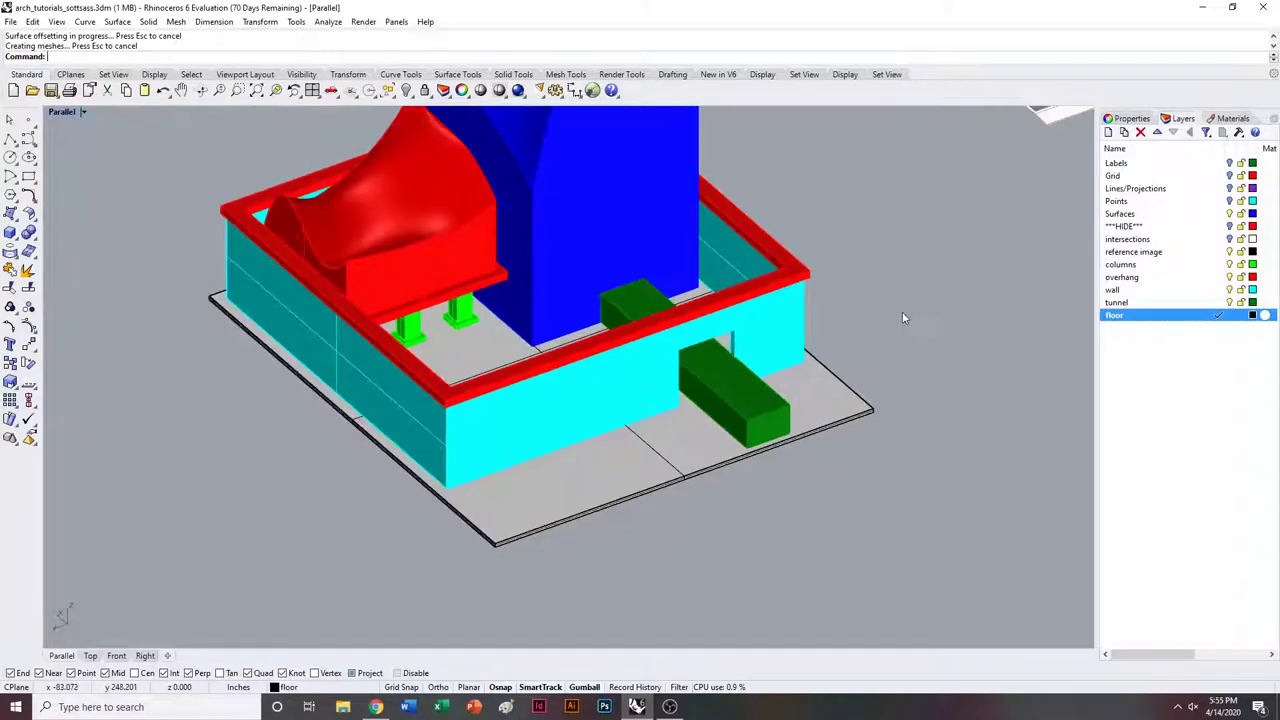
# Set the Parallel viewport to the northwest isometric view.
pyautogui.scroll(-6, 716, 394)
pyautogui.keyDown('shift'); pyautogui.moveTo(874, 323); pyautogui.dragTo(738, 397, button='right'); pyautogui.keyUp('shift')
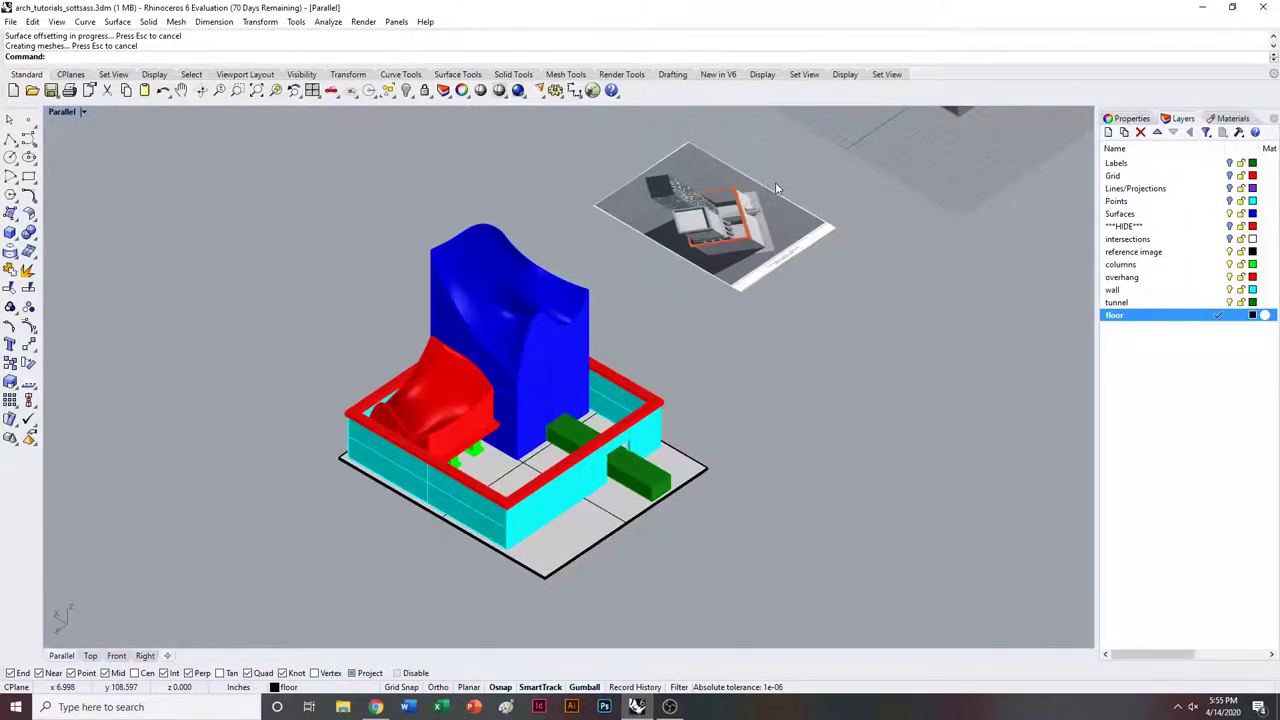
pyautogui.click(83, 111)
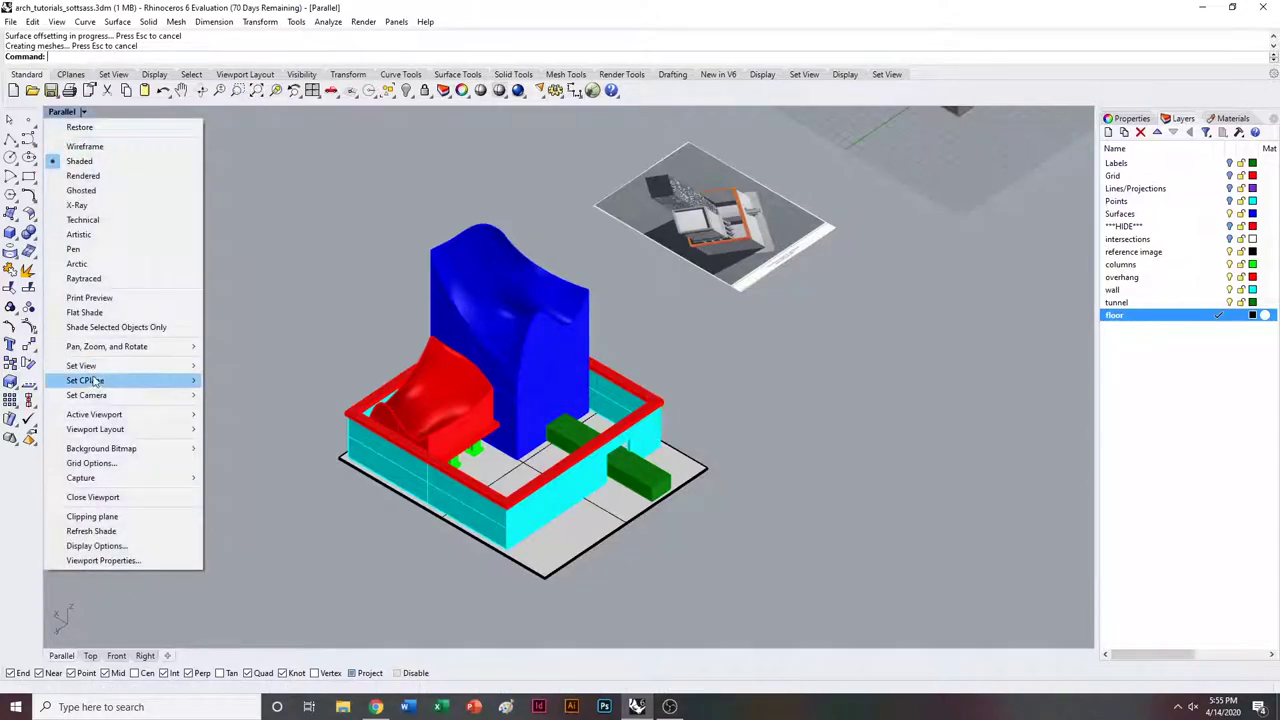
pyautogui.moveTo(120, 366)
pyautogui.moveTo(320, 502)
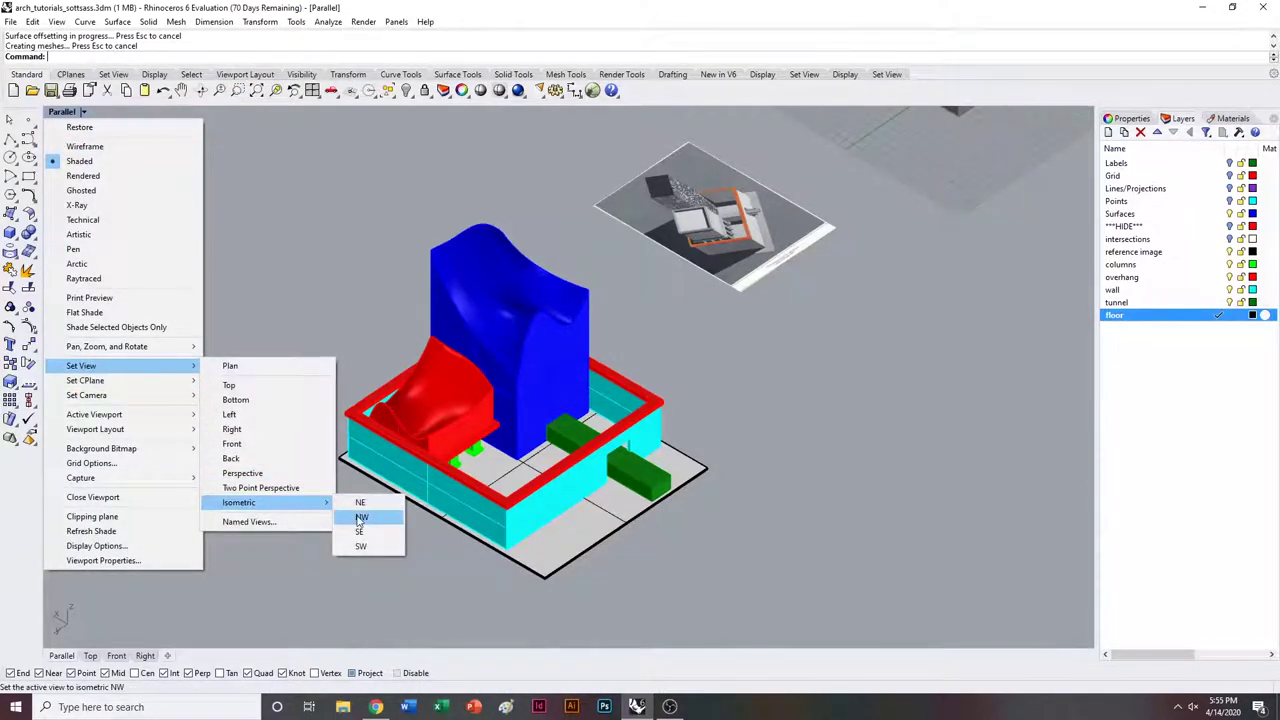
pyautogui.click(360, 518)
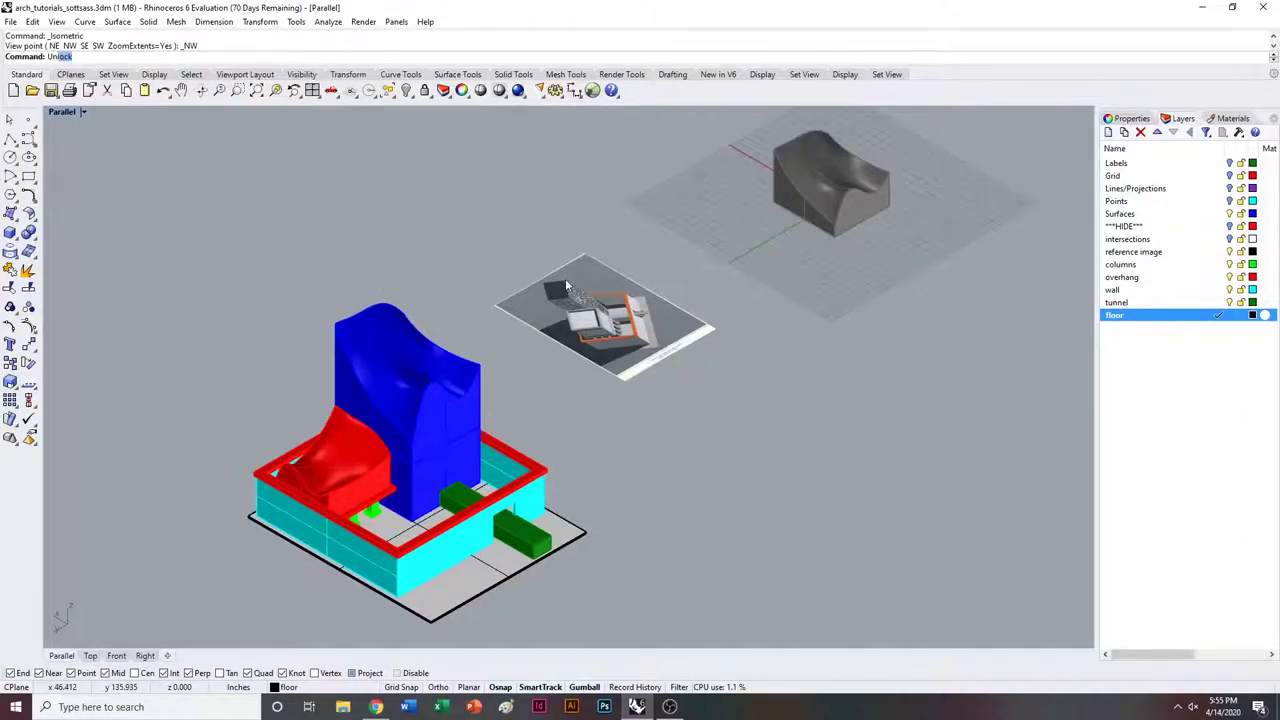
# Unlock all locked objects, then hide the reference image and the original curved surfaces on the grid.
pyautogui.press('Return')
pyautogui.moveTo(973, 191); pyautogui.dragTo(942, 238, button='right')
pyautogui.moveTo(912, 162); pyautogui.dragTo(640, 355)
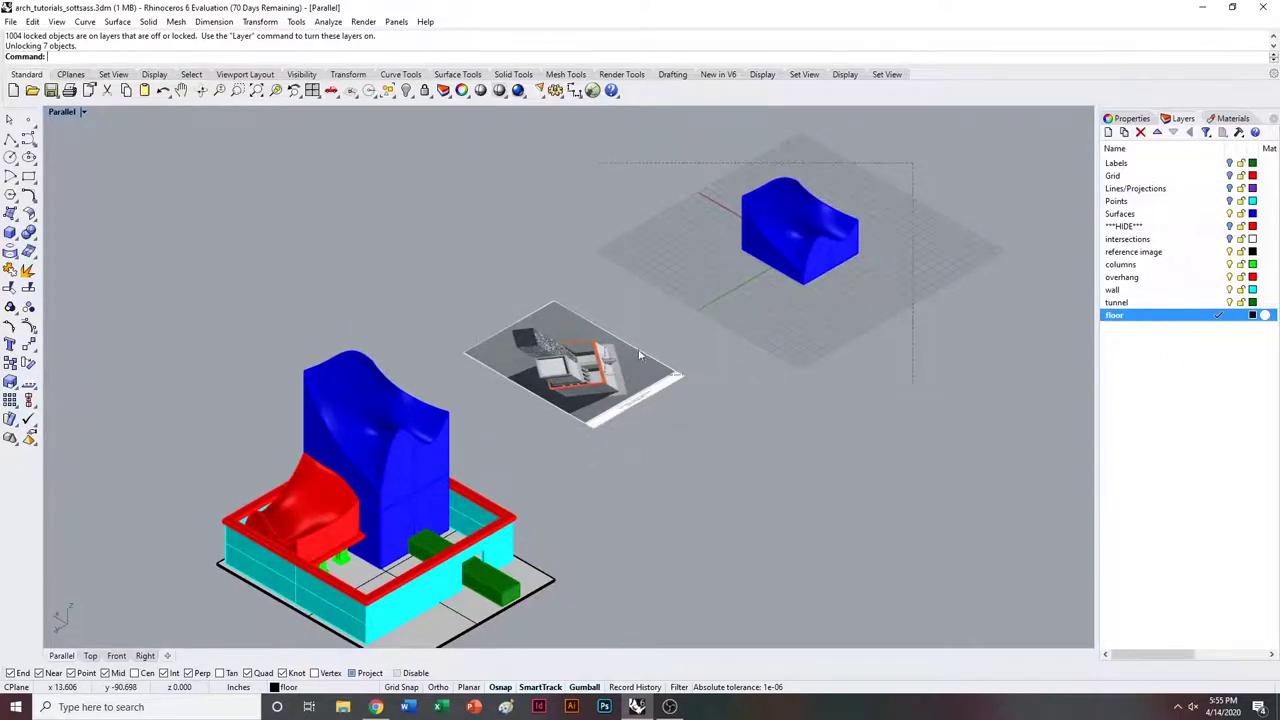
pyautogui.moveTo(588, 300); pyautogui.dragTo(565, 432)
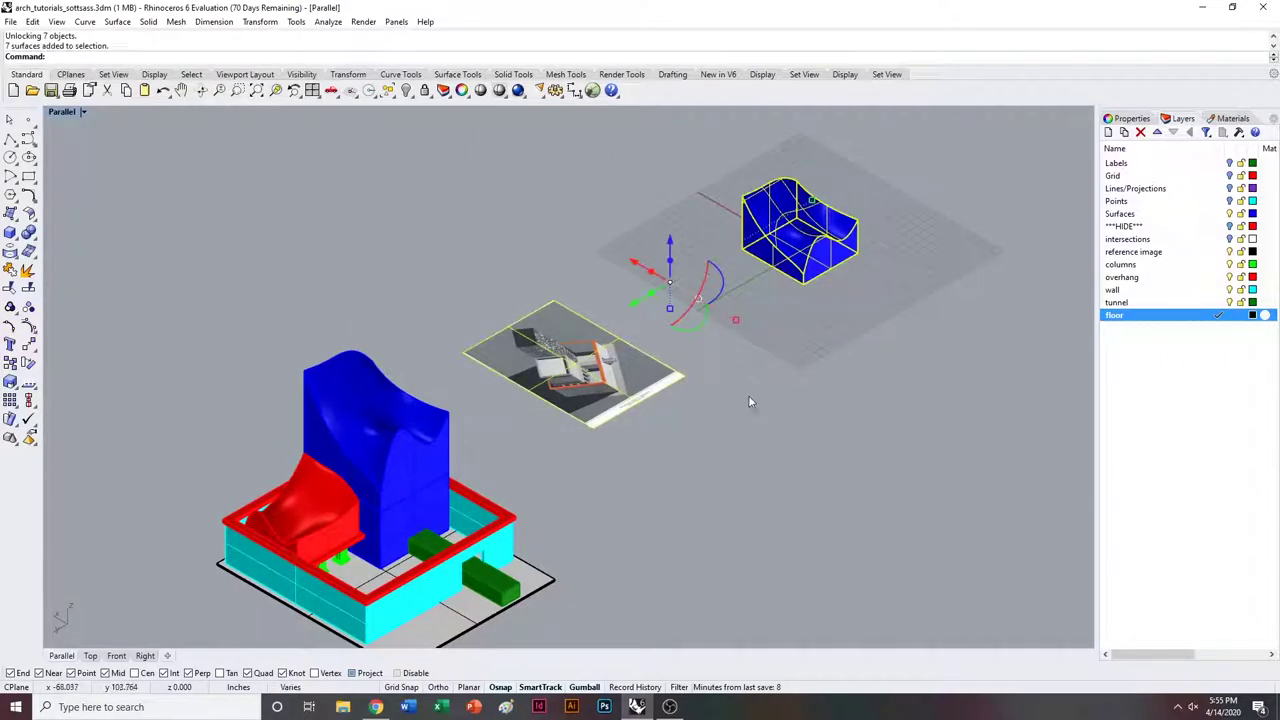
pyautogui.write('Hide')
pyautogui.press('Return')
# Zoom all viewports to the entire building model and reapply the northwest isometric view.
pyautogui.moveTo(675, 444); pyautogui.dragTo(798, 334, button='right')
pyautogui.moveTo(283, 197); pyautogui.dragTo(796, 565)
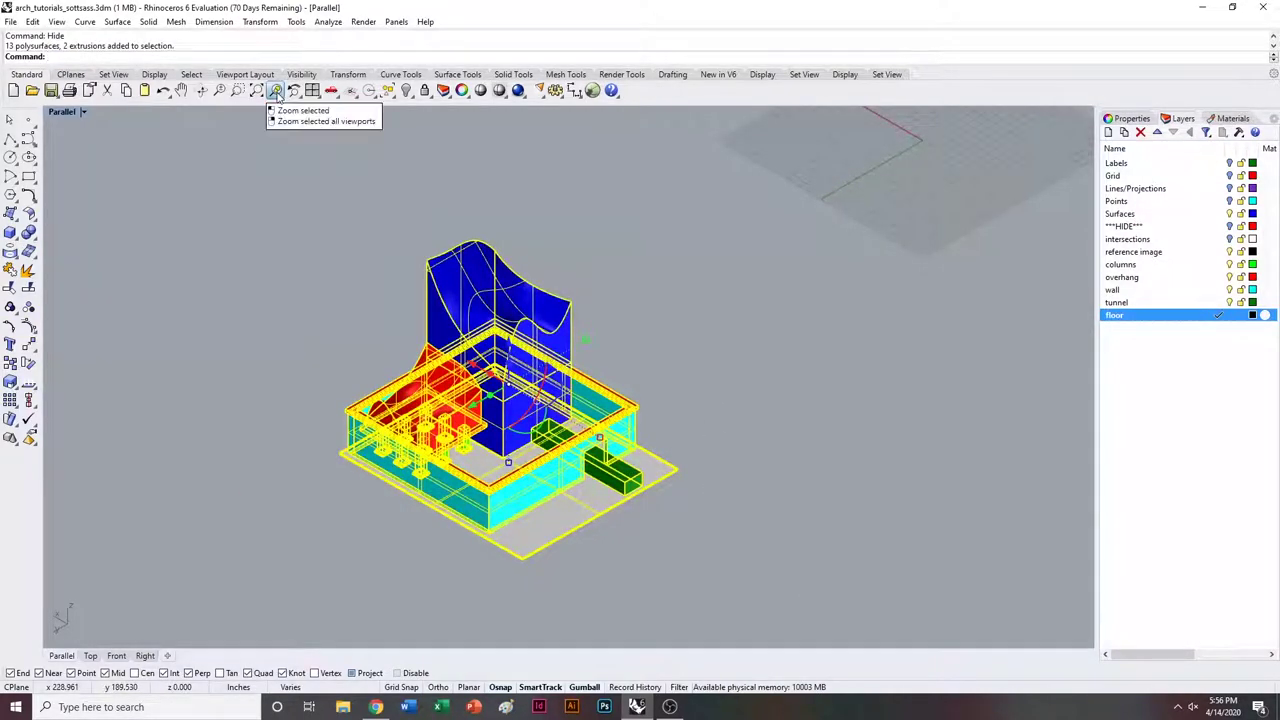
pyautogui.rightClick(275, 90)
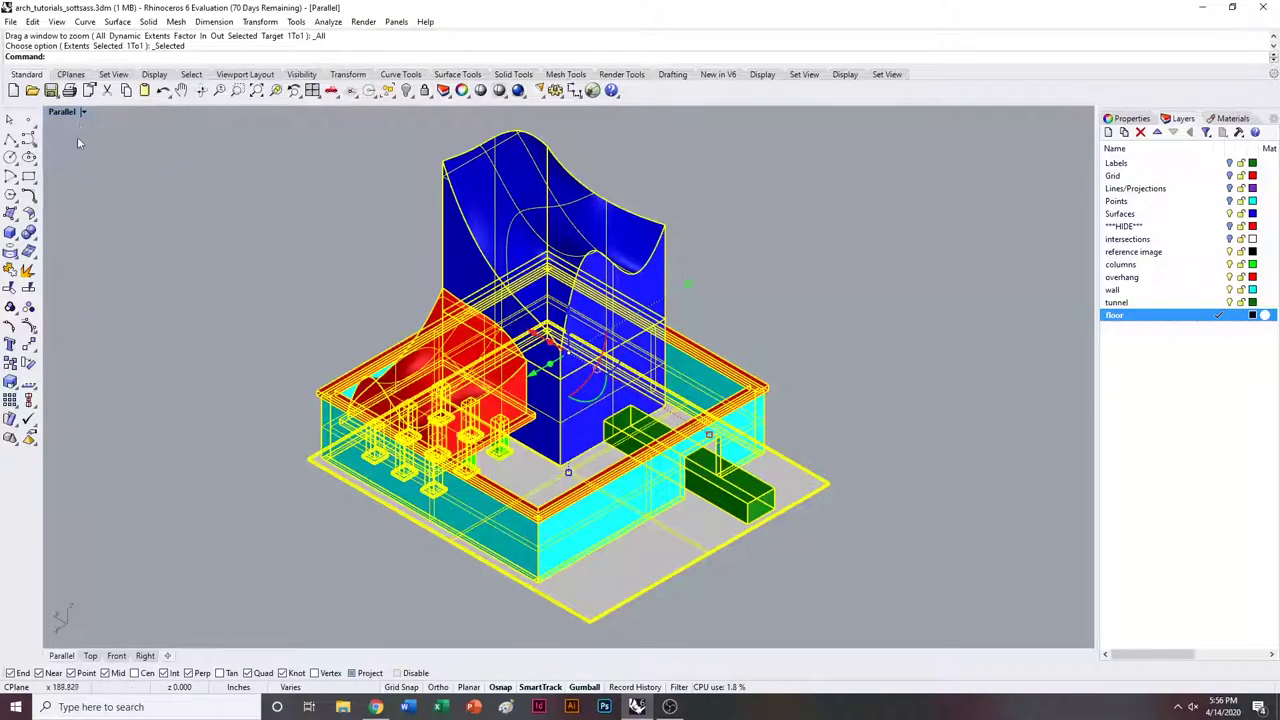
pyautogui.click(84, 111)
pyautogui.moveTo(110, 366)
pyautogui.moveTo(270, 502)
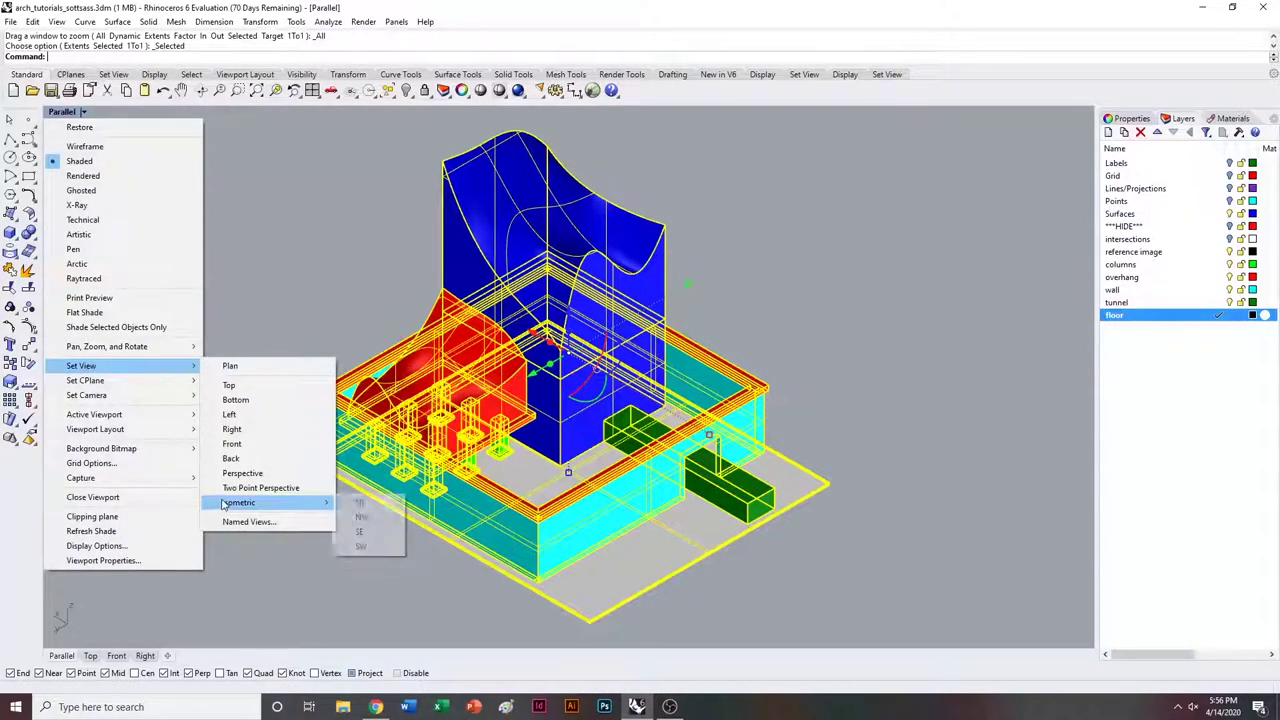
pyautogui.click(362, 517)
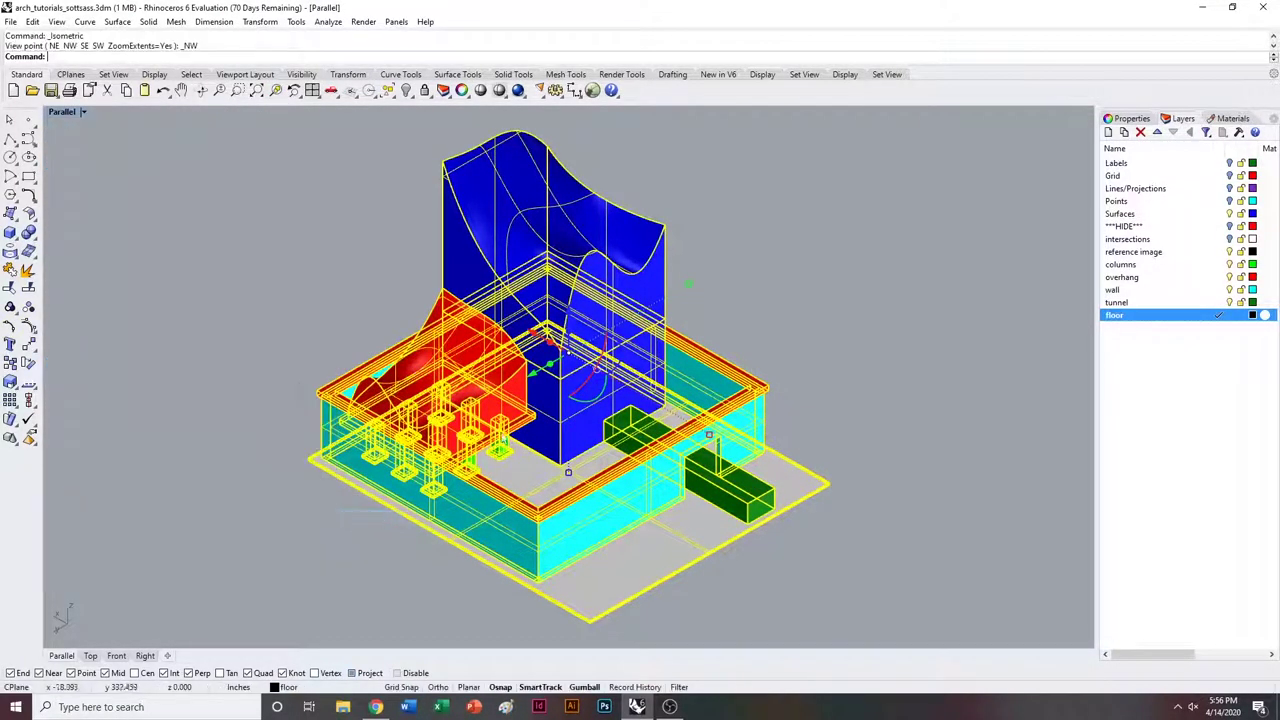
# Deselect the building and save the model file.
pyautogui.click(801, 313)
pyautogui.click(10, 21)
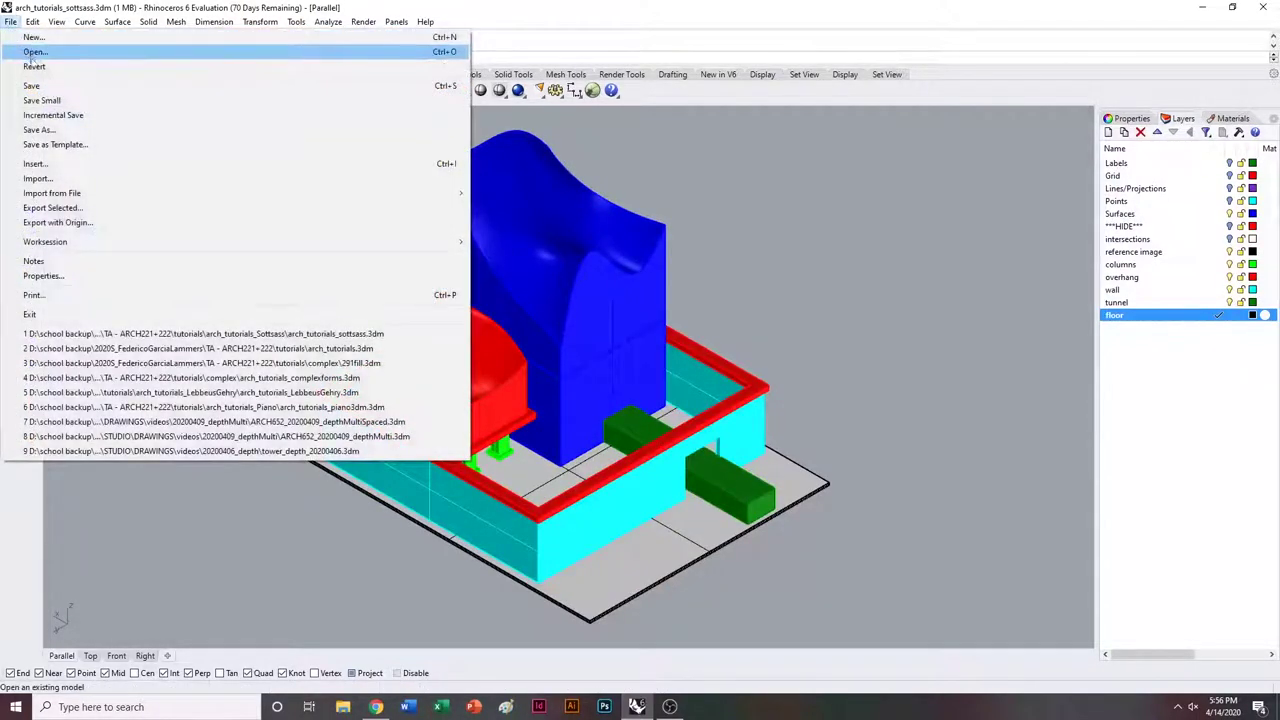
pyautogui.click(31, 85)
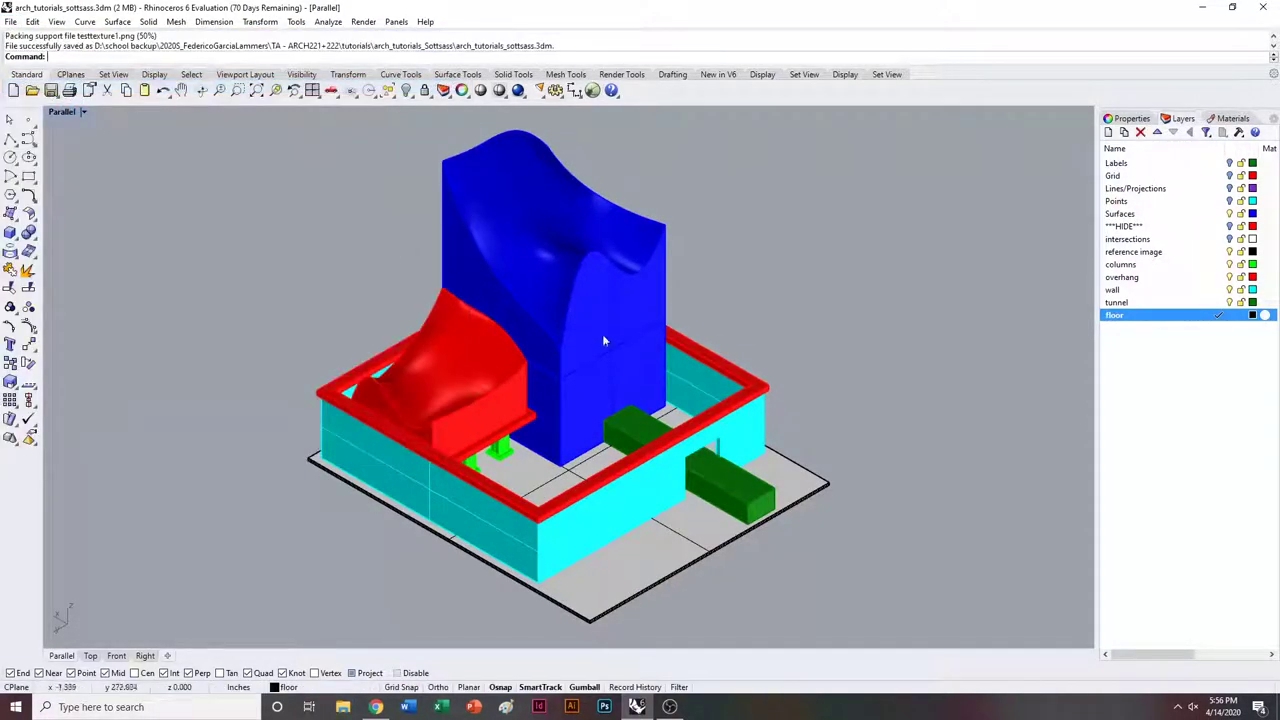
# Show the hidden reference image and surfaces to compare them with the model, and undo the Show command.
pyautogui.moveTo(236, 121); pyautogui.dragTo(814, 594)
pyautogui.write('Show')
pyautogui.press('Return')
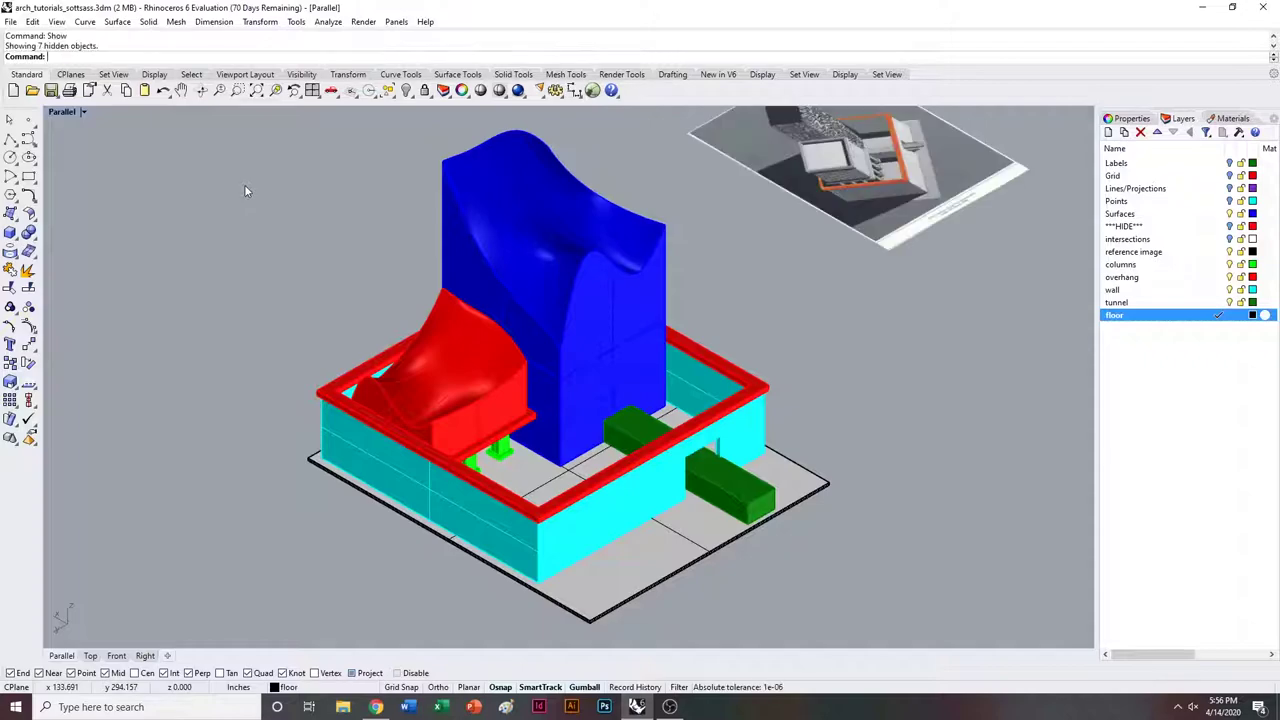
pyautogui.keyDown('shift'); pyautogui.moveTo(744, 219); pyautogui.dragTo(790, 257, button='right'); pyautogui.keyUp('shift')
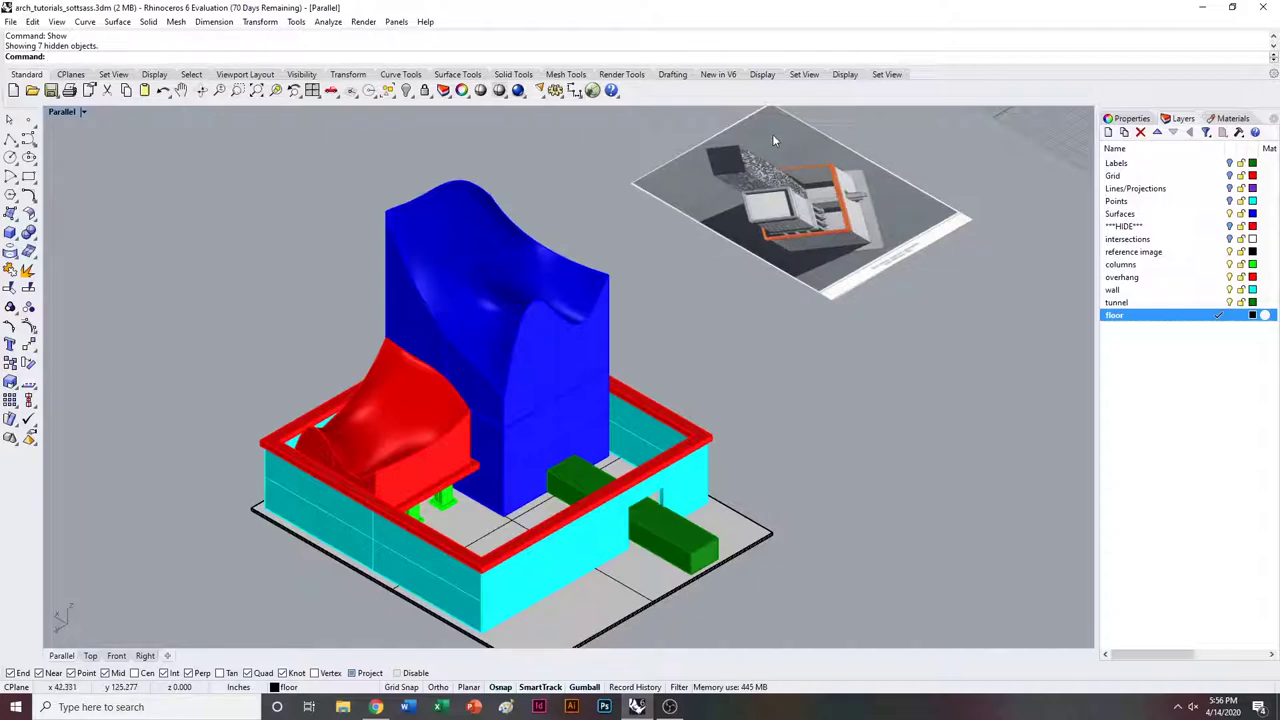
pyautogui.hotkey('ctrl', 'z')
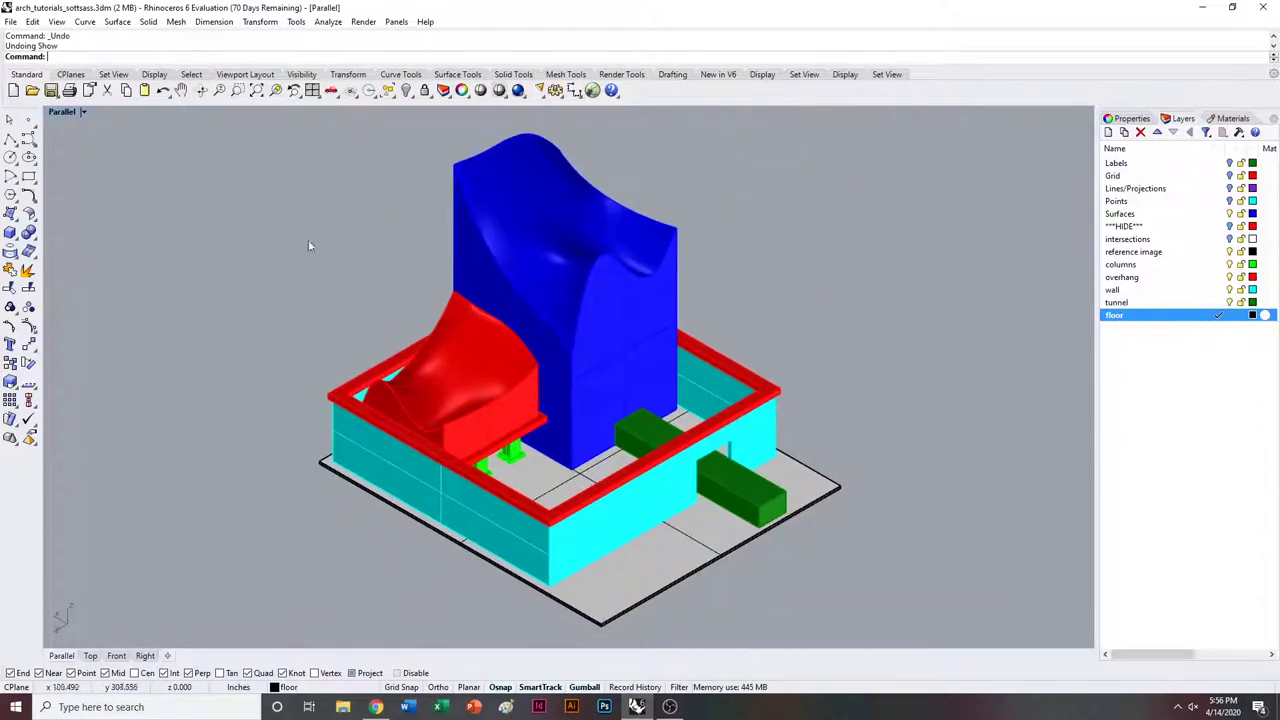
pyautogui.hotkey('ctrl', 'y')
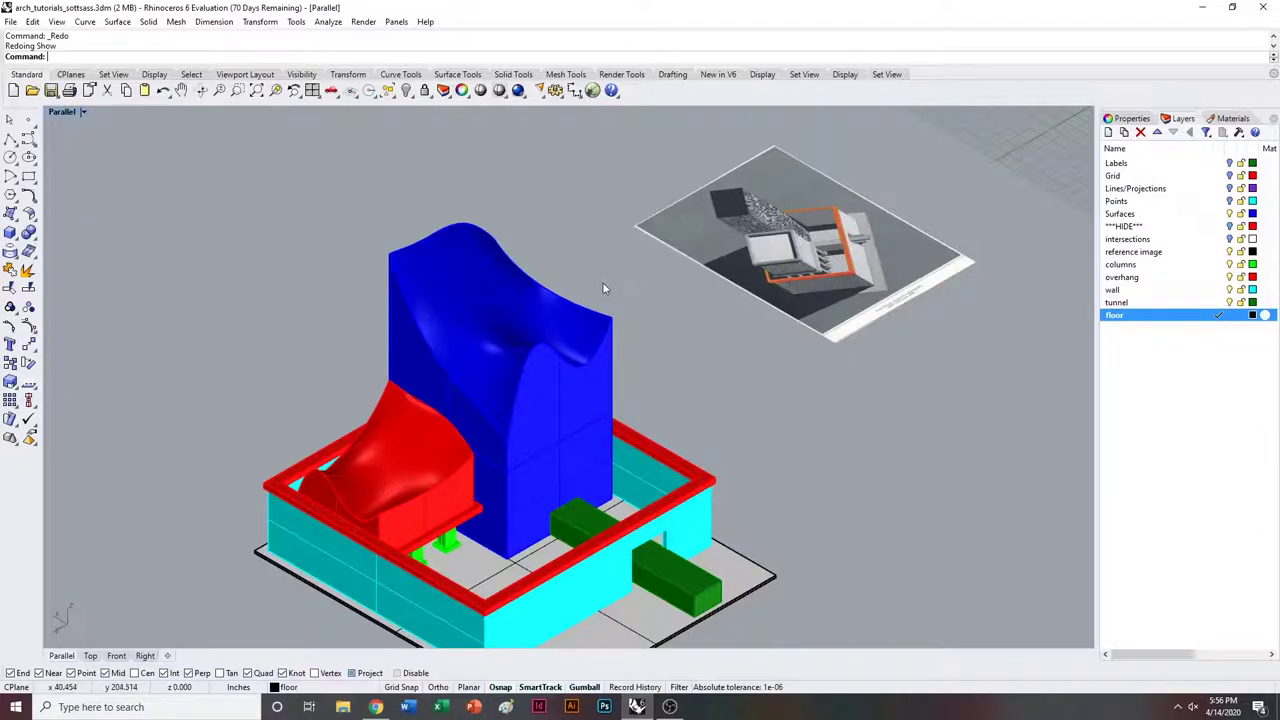
pyautogui.hotkey('ctrl', 'z')
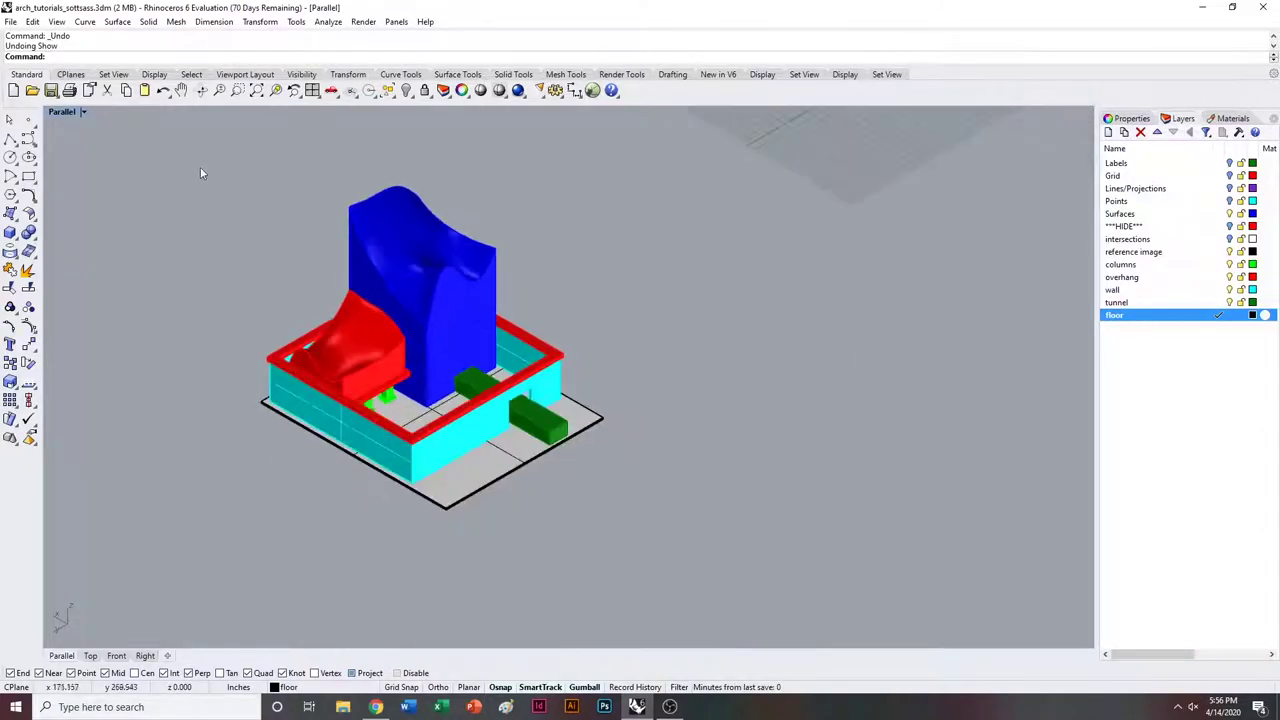
# Select the whole building and frame it in the northwest isometric view.
pyautogui.moveTo(200, 173); pyautogui.dragTo(604, 468)
pyautogui.moveTo(104, 140); pyautogui.dragTo(769, 572)
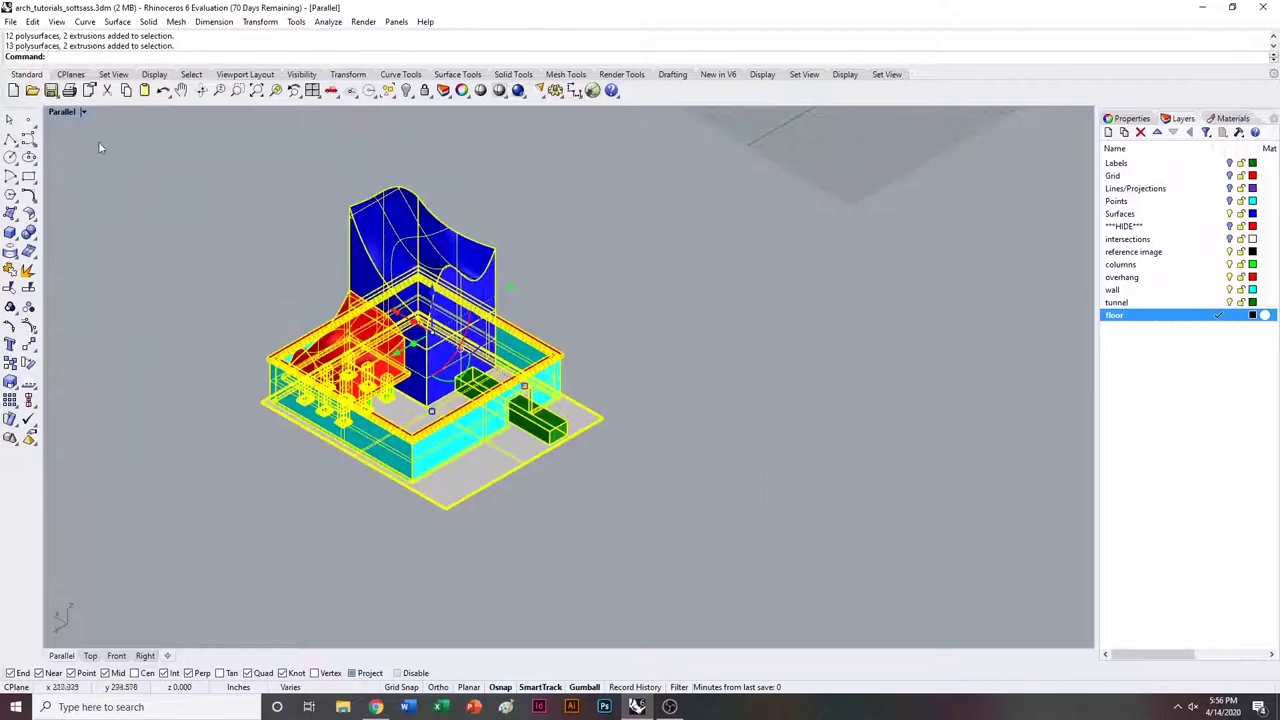
pyautogui.click(84, 111)
pyautogui.moveTo(120, 365)
pyautogui.moveTo(320, 503)
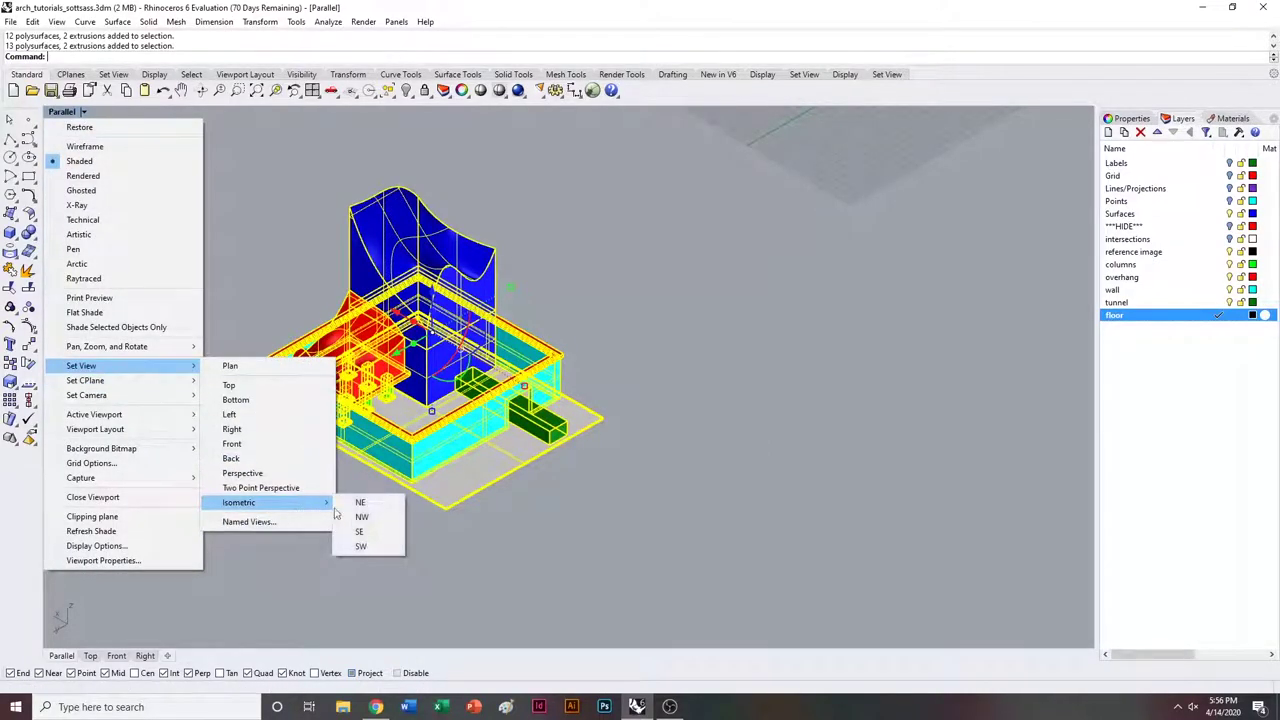
pyautogui.click(360, 517)
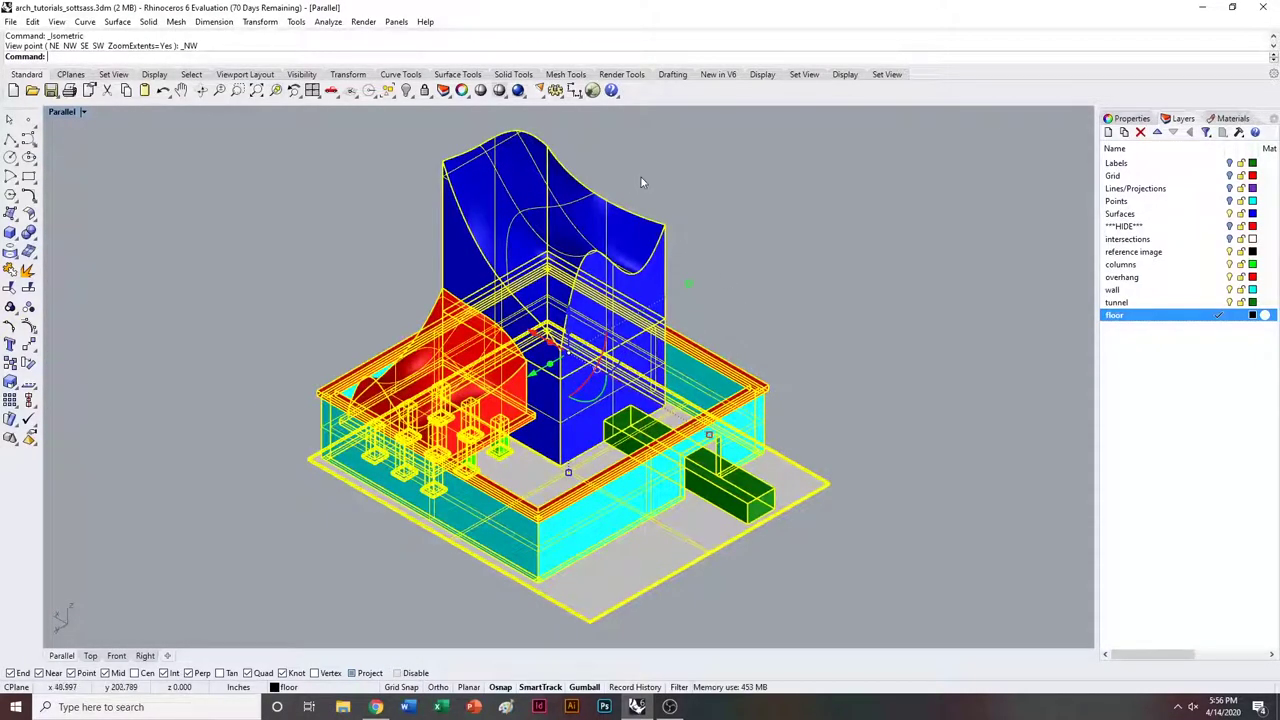
# Switch the Parallel viewport to the Rendered display mode and clear the selection.
pyautogui.click(84, 111)
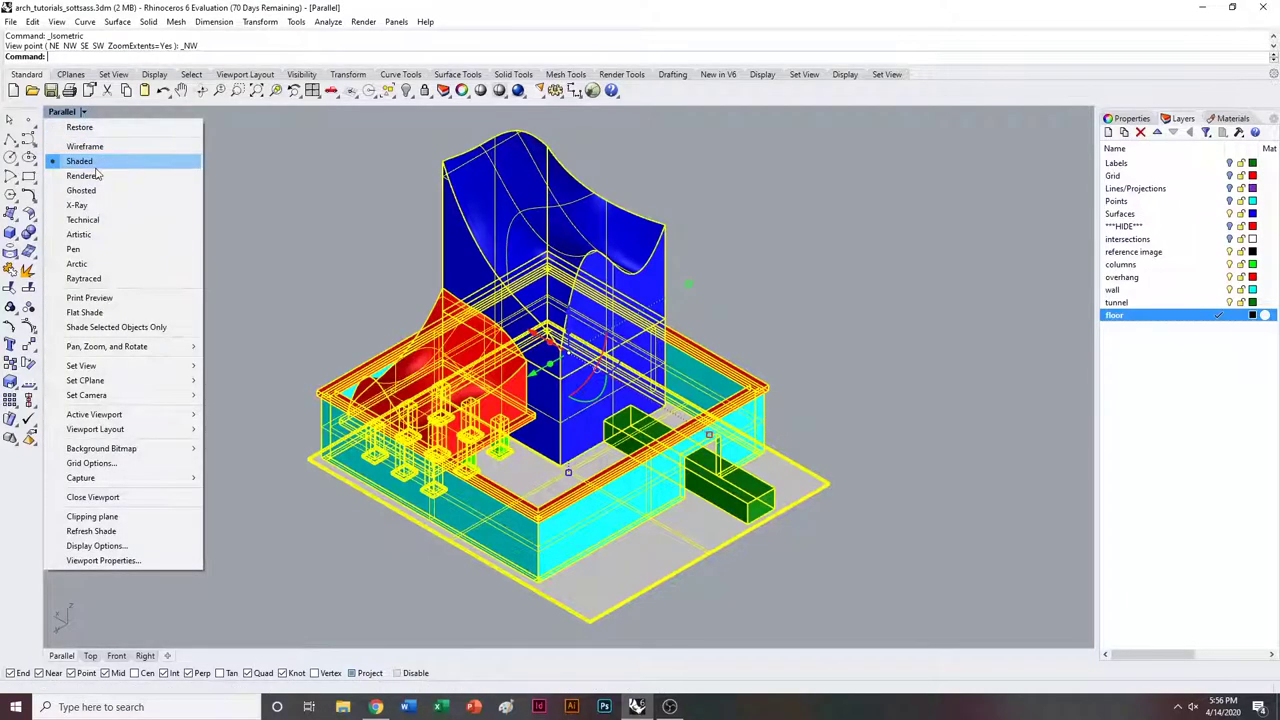
pyautogui.click(95, 164)
pyautogui.click(721, 187)
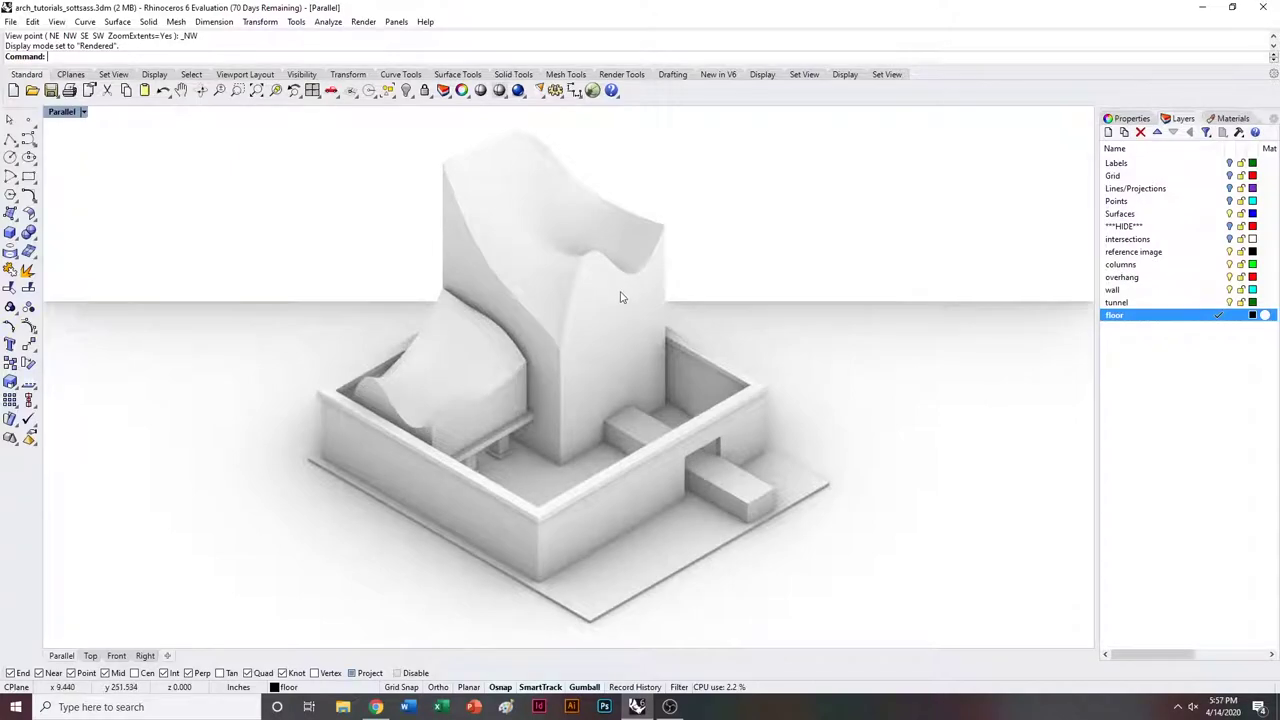
# Open the rendering settings and review the ground plane options without changing them.
pyautogui.rightClick(518, 90)
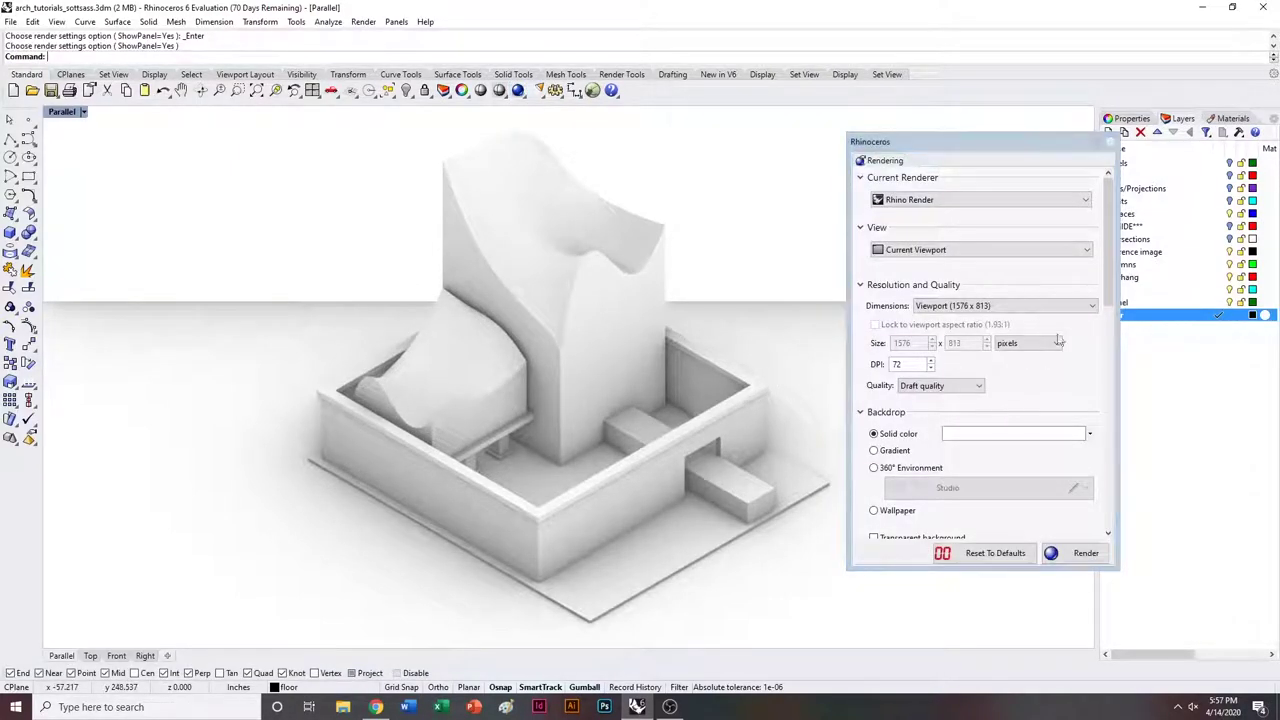
pyautogui.moveTo(1107, 284); pyautogui.dragTo(1106, 308)
pyautogui.scroll(-3, 1059, 369)
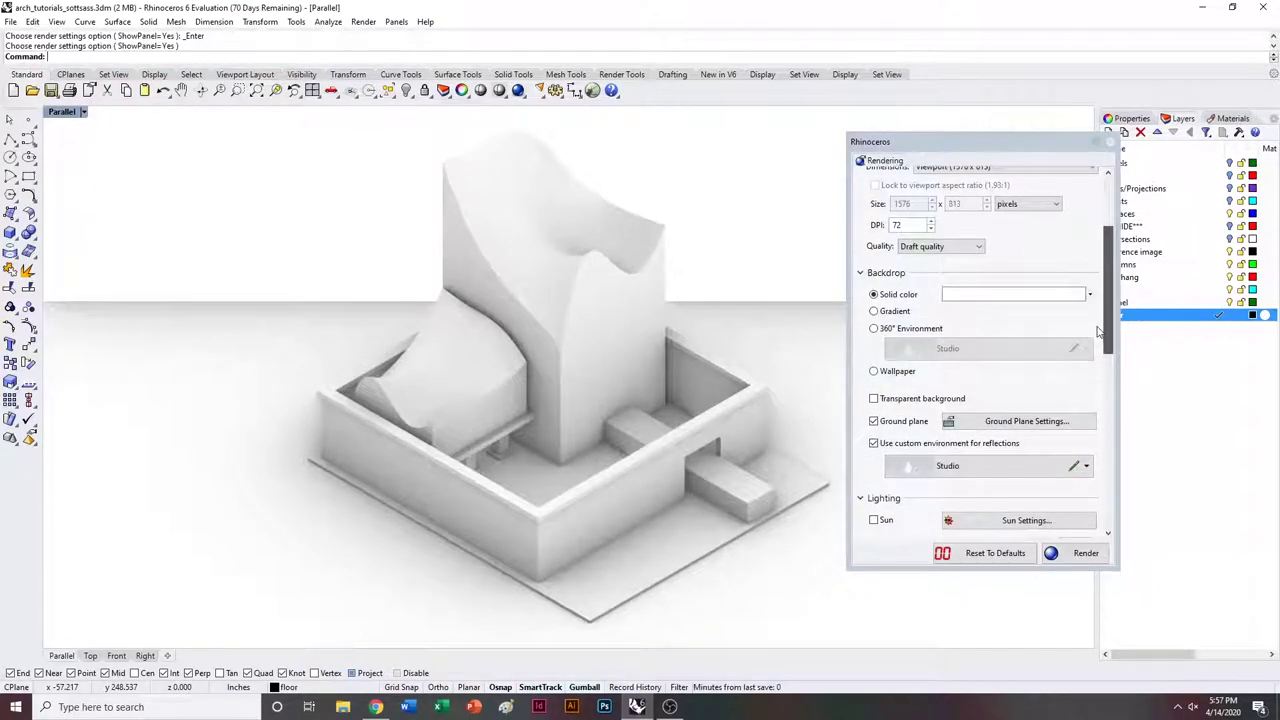
pyautogui.click(1041, 395)
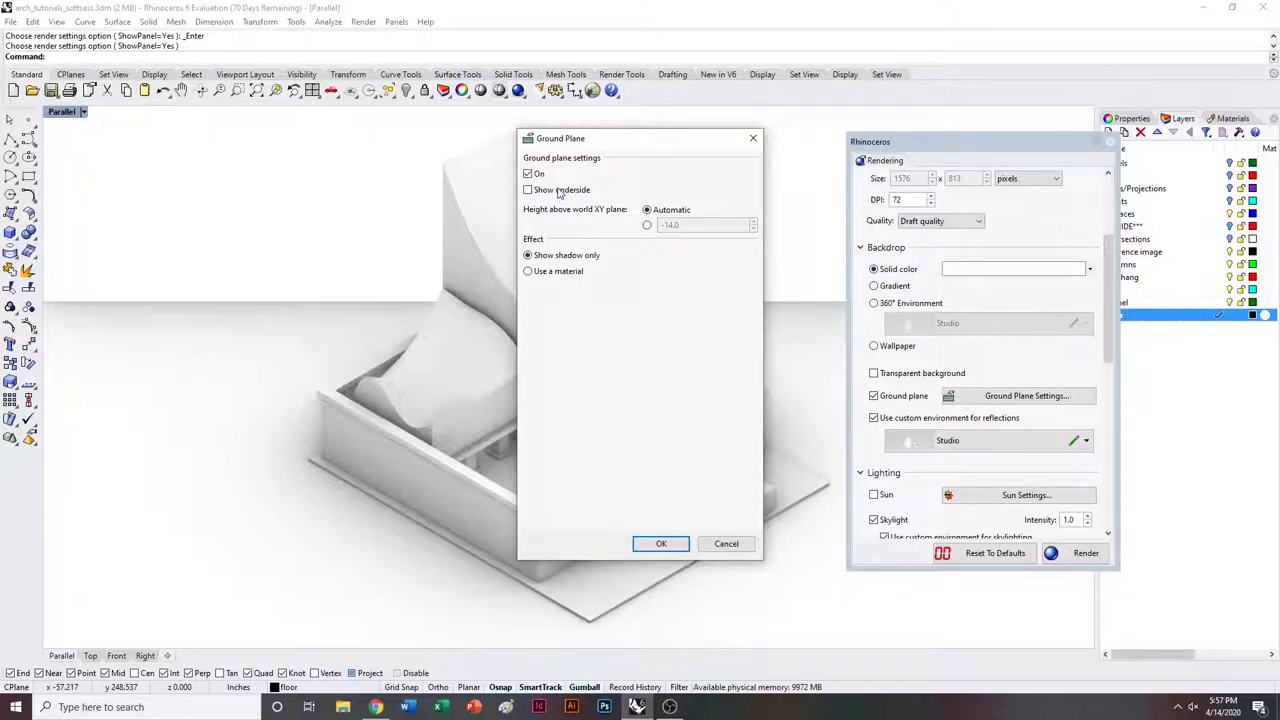
pyautogui.click(753, 138)
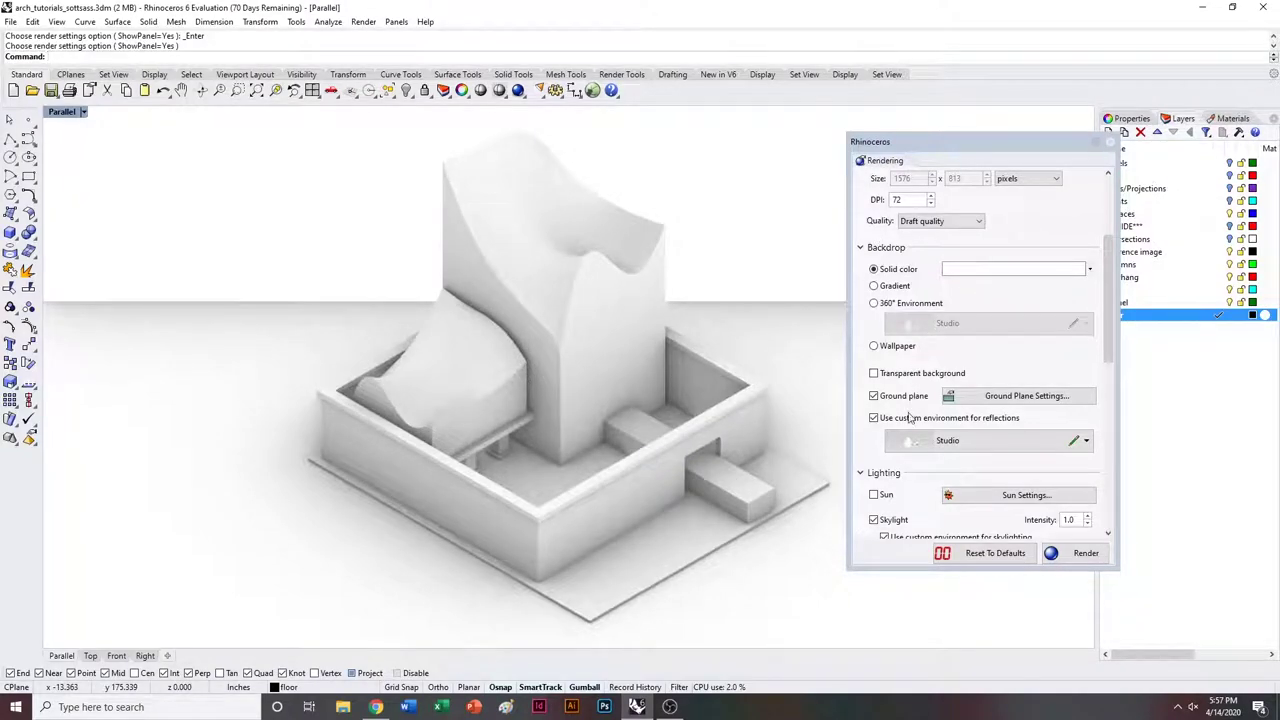
# Close the rendering settings and set the Parallel viewport to the Shaded display mode.
pyautogui.click(1110, 142)
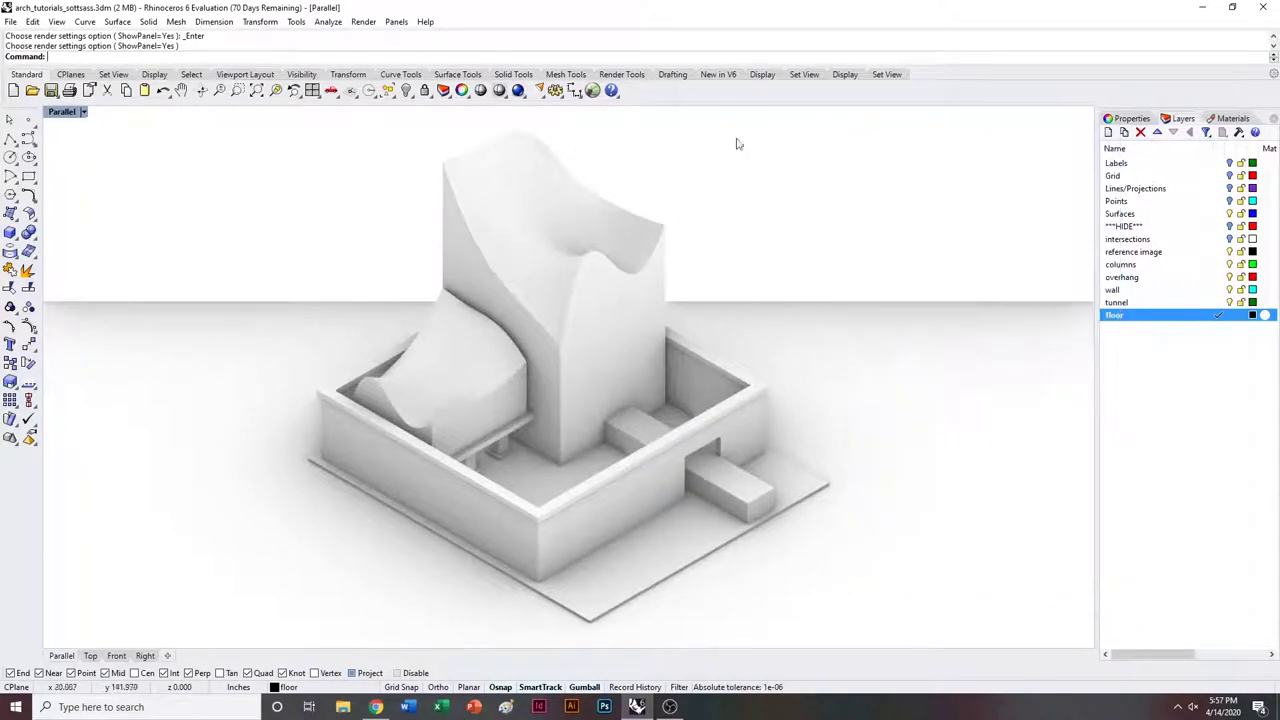
pyautogui.click(84, 112)
pyautogui.click(80, 161)
# Create a layer named ground, make it the current layer and set its colour to white.
pyautogui.rightClick(1168, 369)
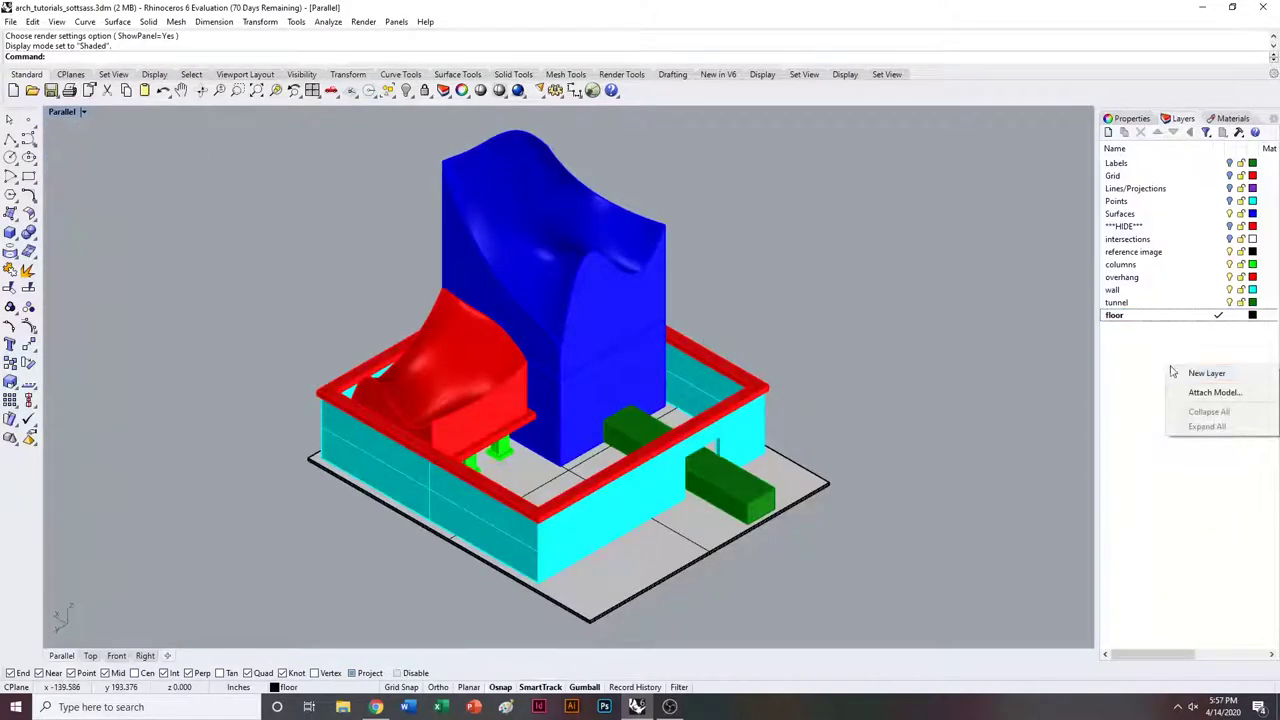
pyautogui.click(1177, 373)
pyautogui.write('floor2')
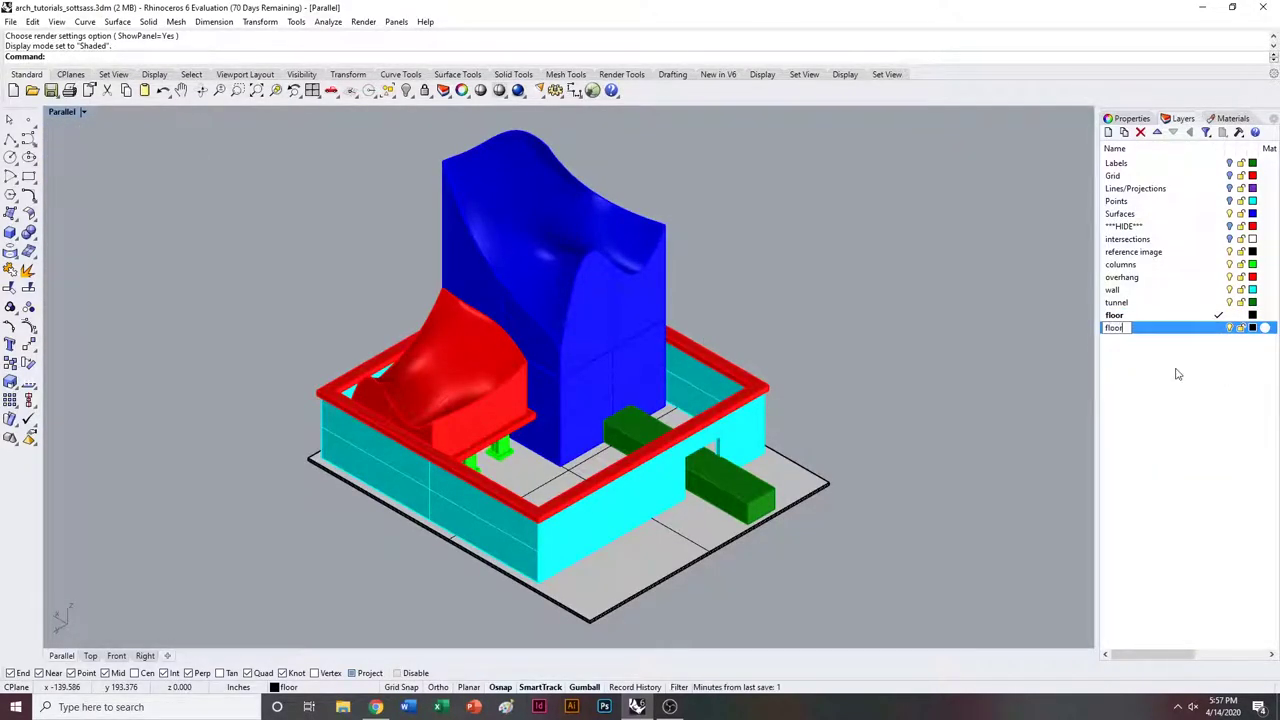
pyautogui.press('Return')
pyautogui.doubleClick(1118, 330)
pyautogui.write('ground')
pyautogui.press('Return')
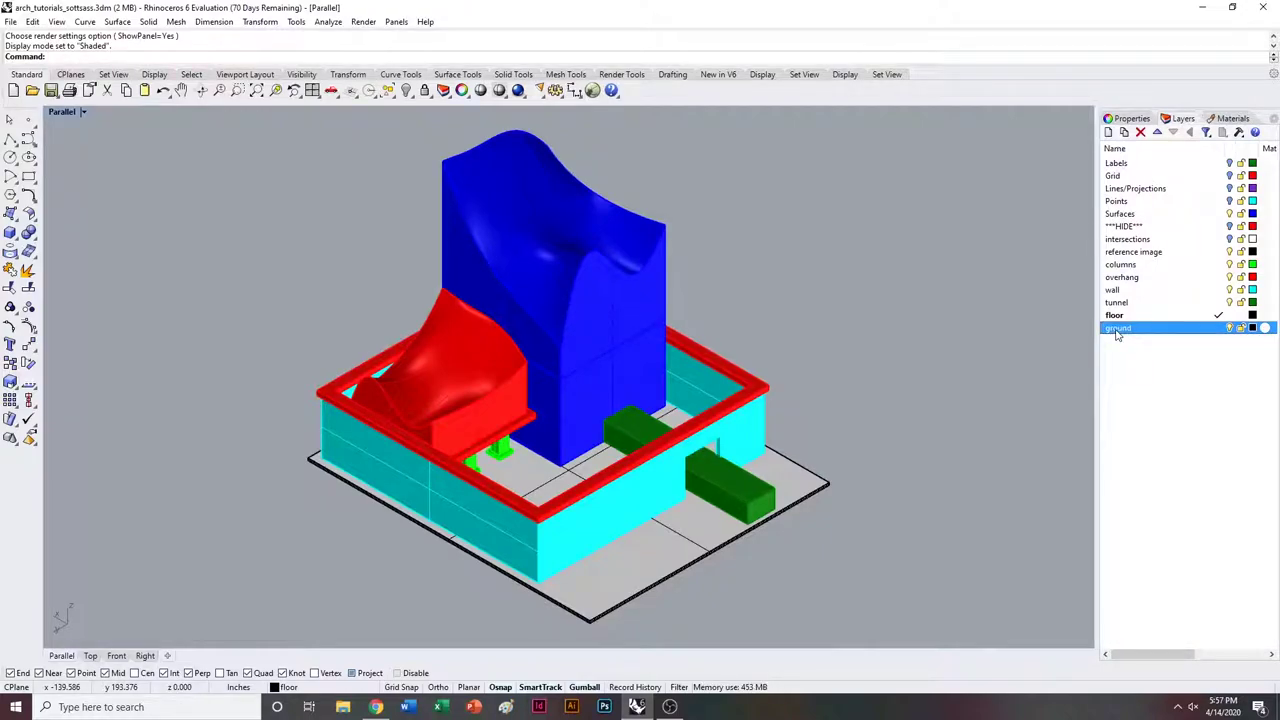
pyautogui.click(1218, 328)
pyautogui.click(1252, 329)
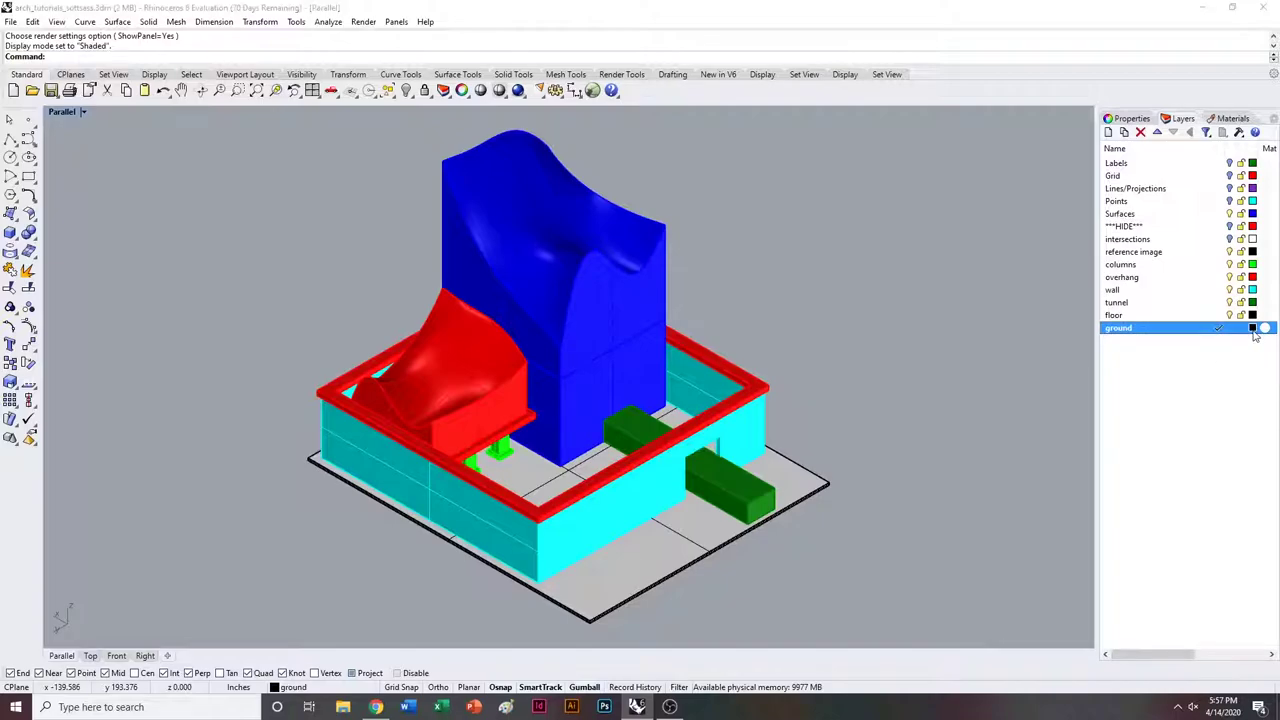
pyautogui.doubleClick(522, 215)
# Draw a very large rectangle starting at the floor slab's outer corner beside the tunnel and extending far past the building.
pyautogui.write('rectangle')
pyautogui.press('Return')
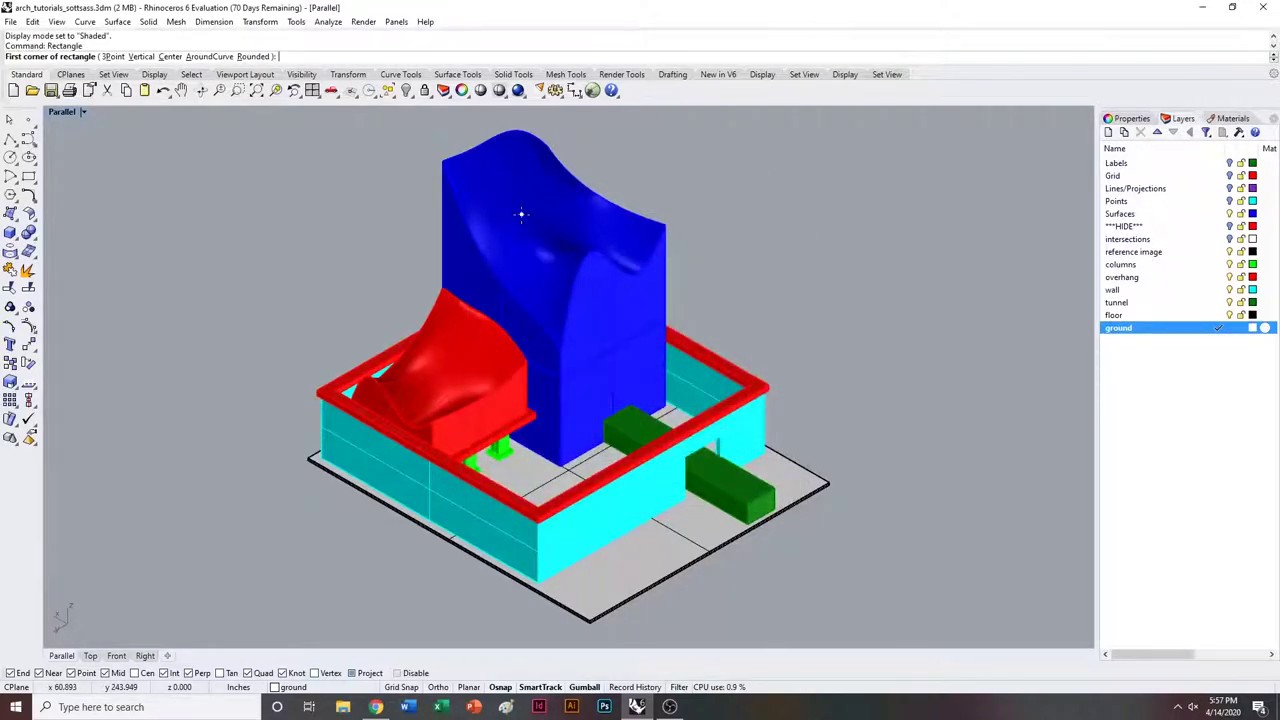
pyautogui.scroll(3, 816, 490)
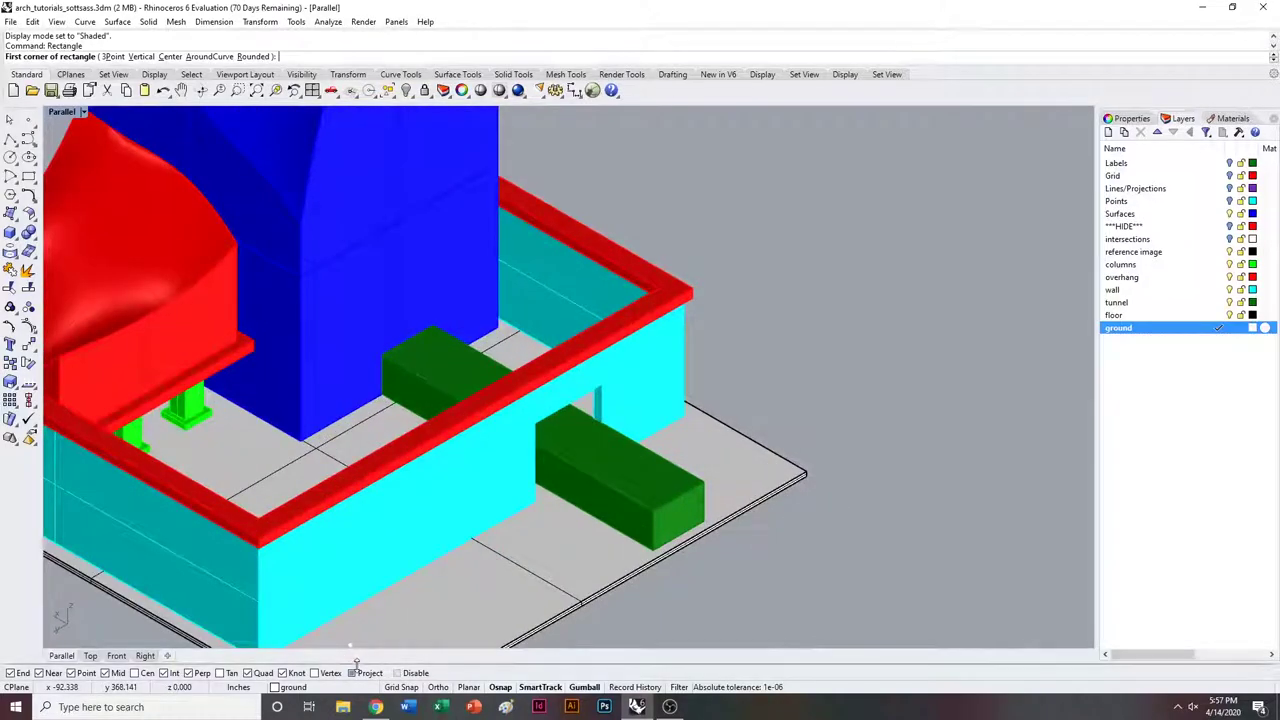
pyautogui.scroll(3, 812, 478)
pyautogui.click(800, 488)
pyautogui.scroll(-8, 805, 490)
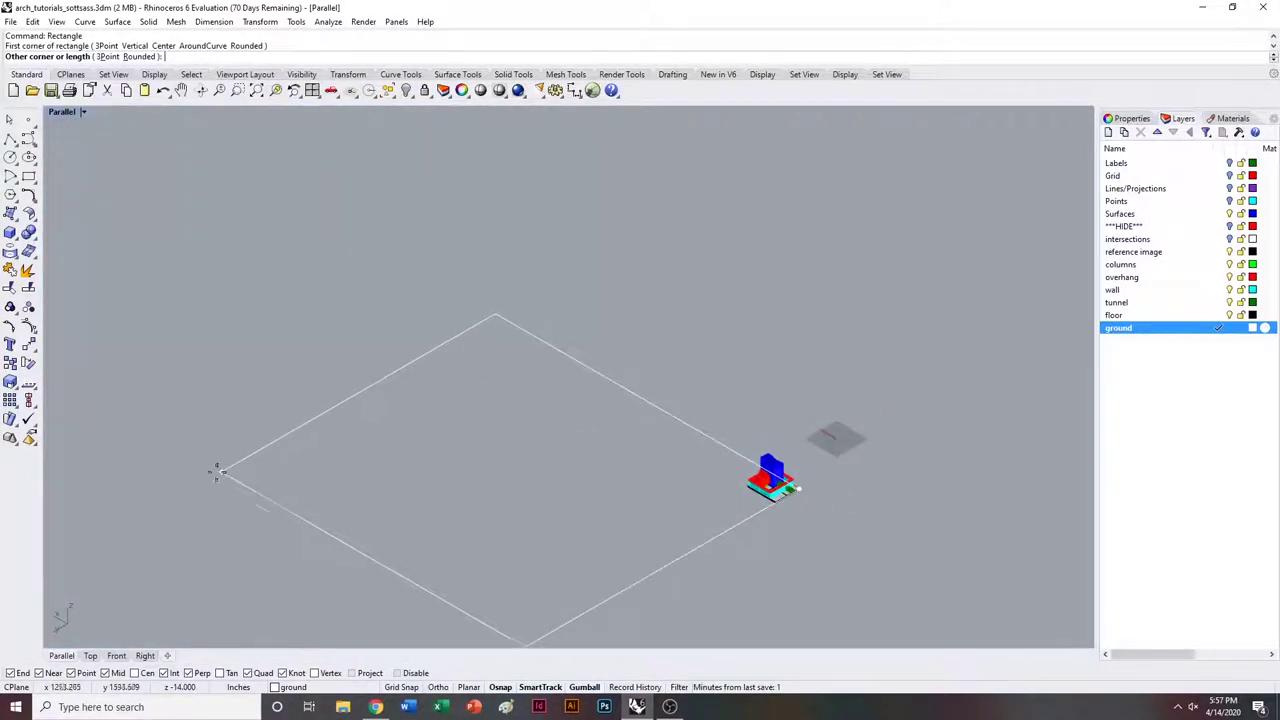
pyautogui.click(194, 469)
pyautogui.click(216, 469)
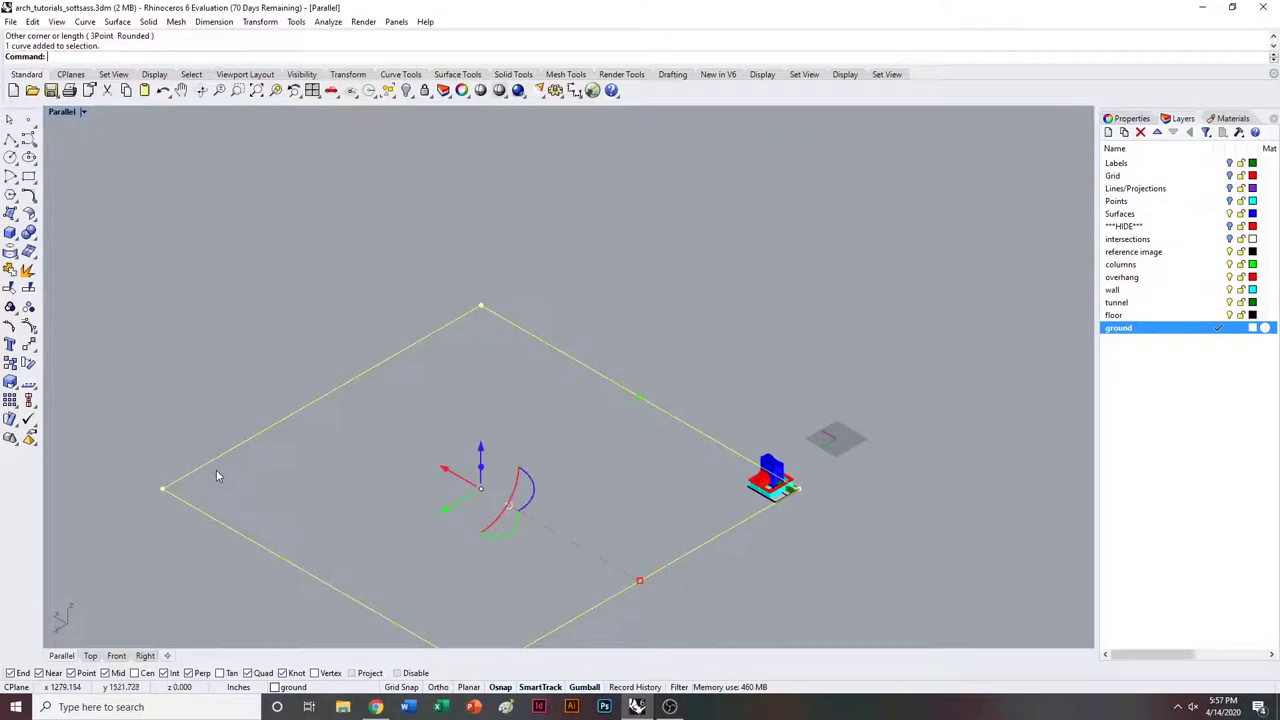
# Fill the large rectangle with a planar surface using PlanarSrf and delete the boundary curve.
pyautogui.write('PlanarSrf')
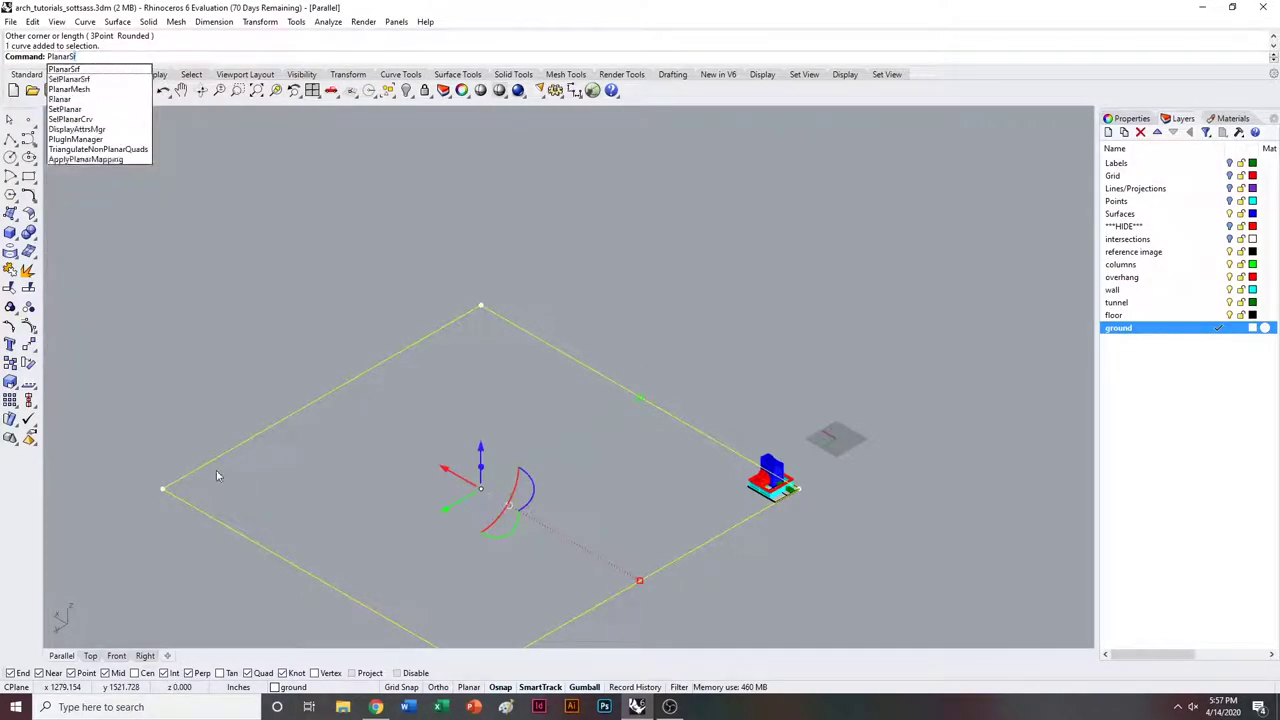
pyautogui.press('Return')
pyautogui.press('Delete')
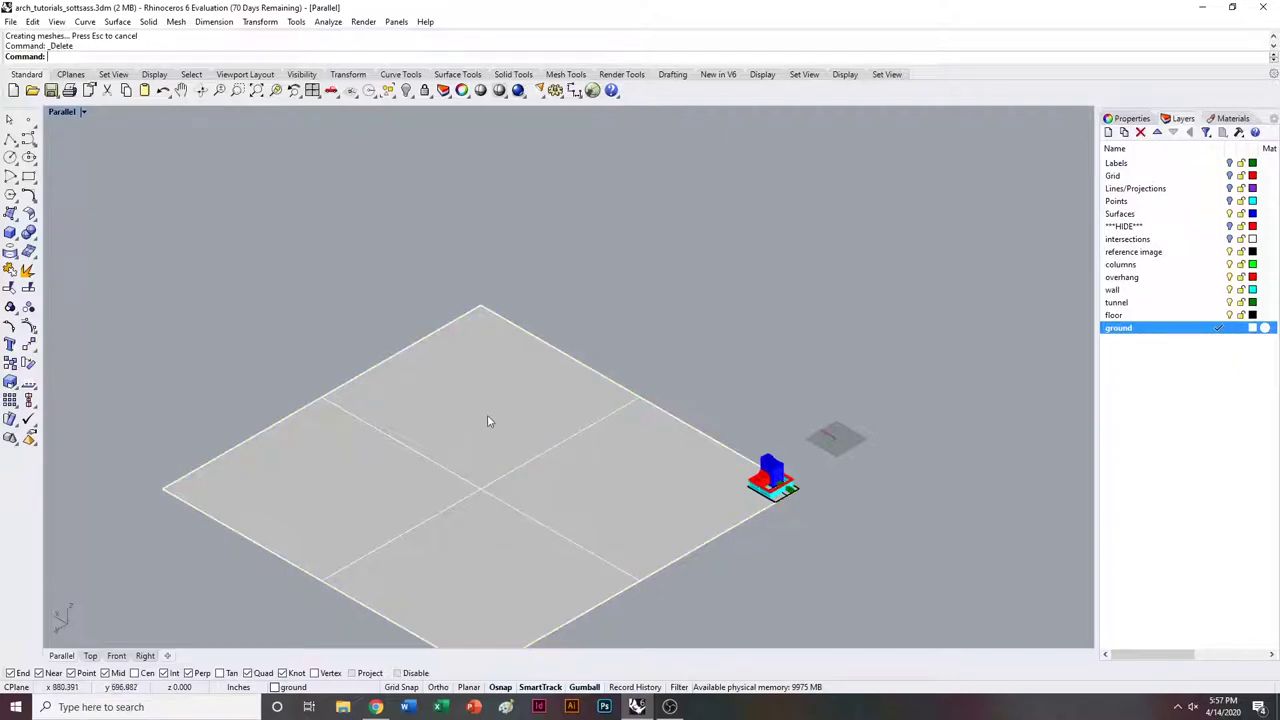
# Select the whole building without the ground surface and frame it in the northwest isometric view.
pyautogui.click(487, 414)
pyautogui.moveTo(585, 308); pyautogui.dragTo(894, 582)
pyautogui.click(84, 113)
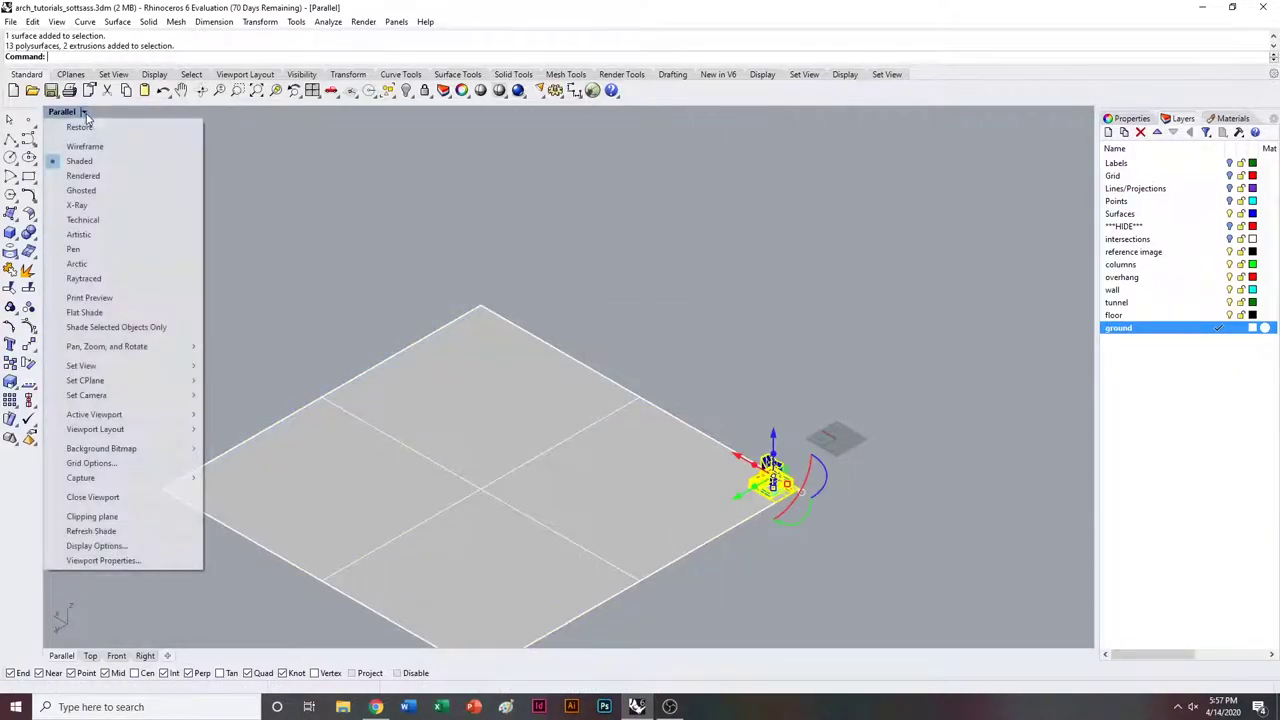
pyautogui.moveTo(80, 366)
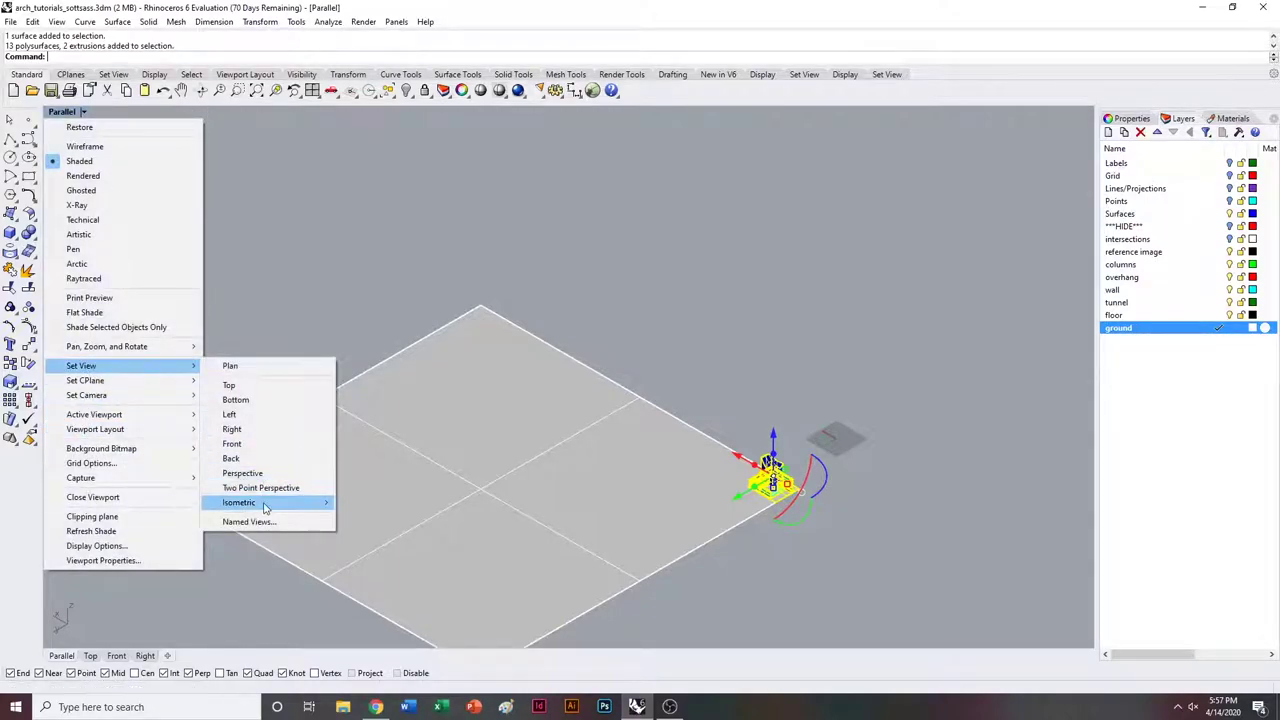
pyautogui.moveTo(297, 503)
pyautogui.click(365, 519)
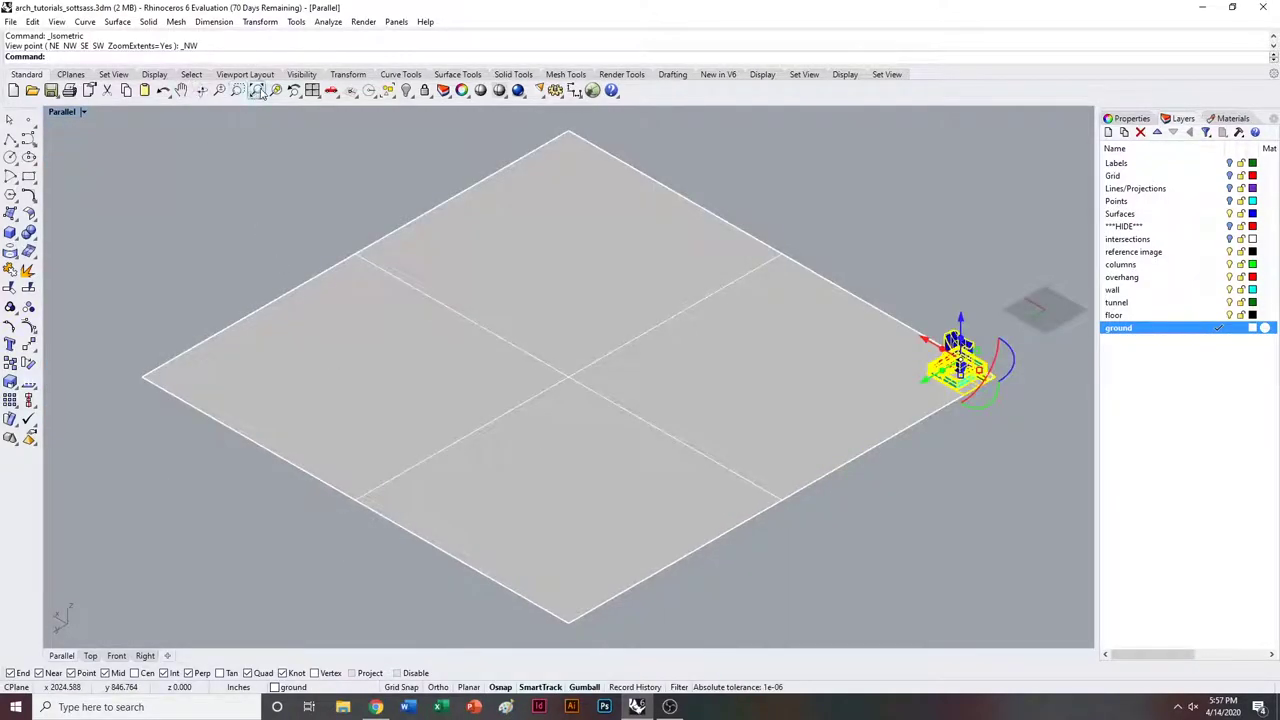
pyautogui.rightClick(275, 90)
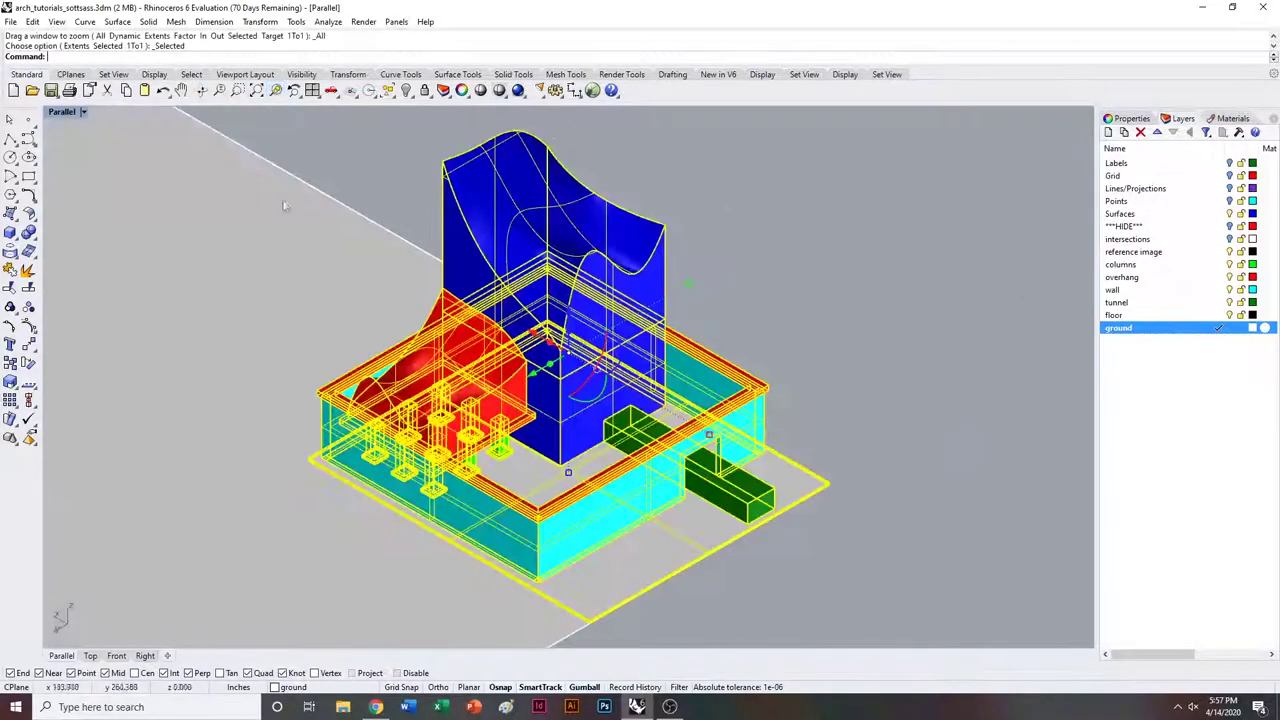
# Move the ground surface in the Top view along both axes until it is roughly centred under the building.
pyautogui.click(223, 402)
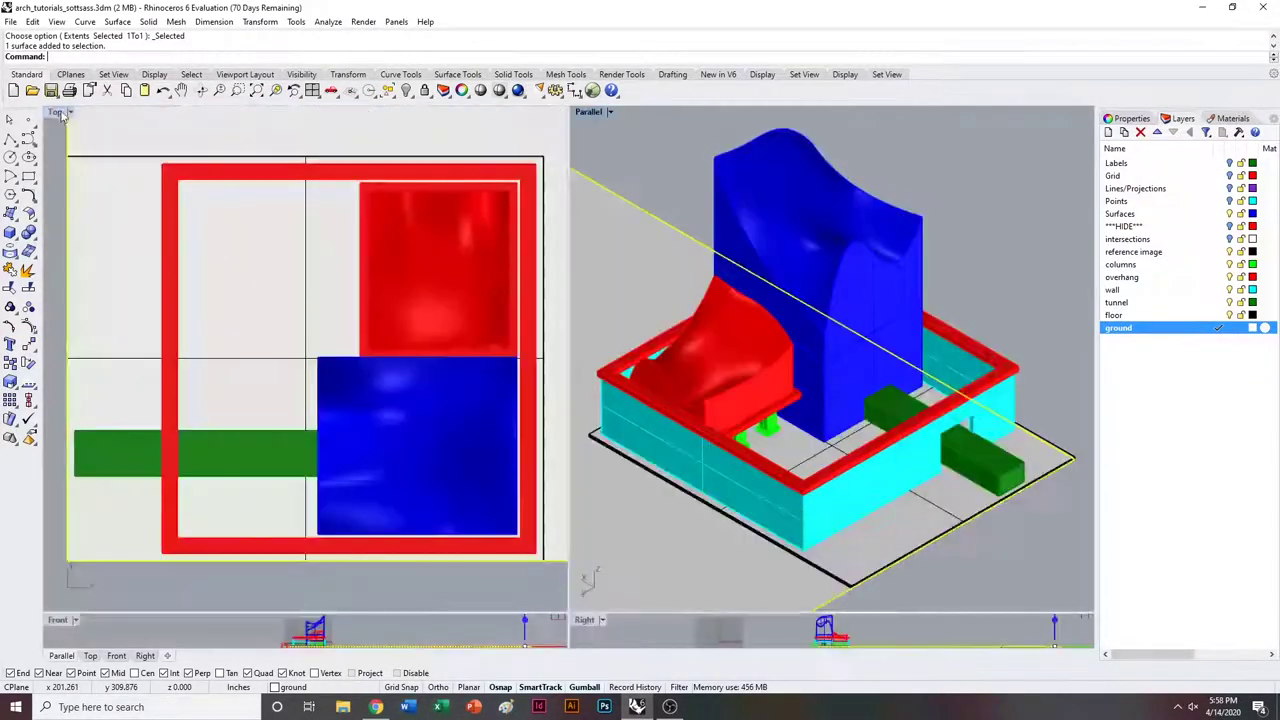
pyautogui.doubleClick(62, 114)
pyautogui.scroll(-18, 112, 264)
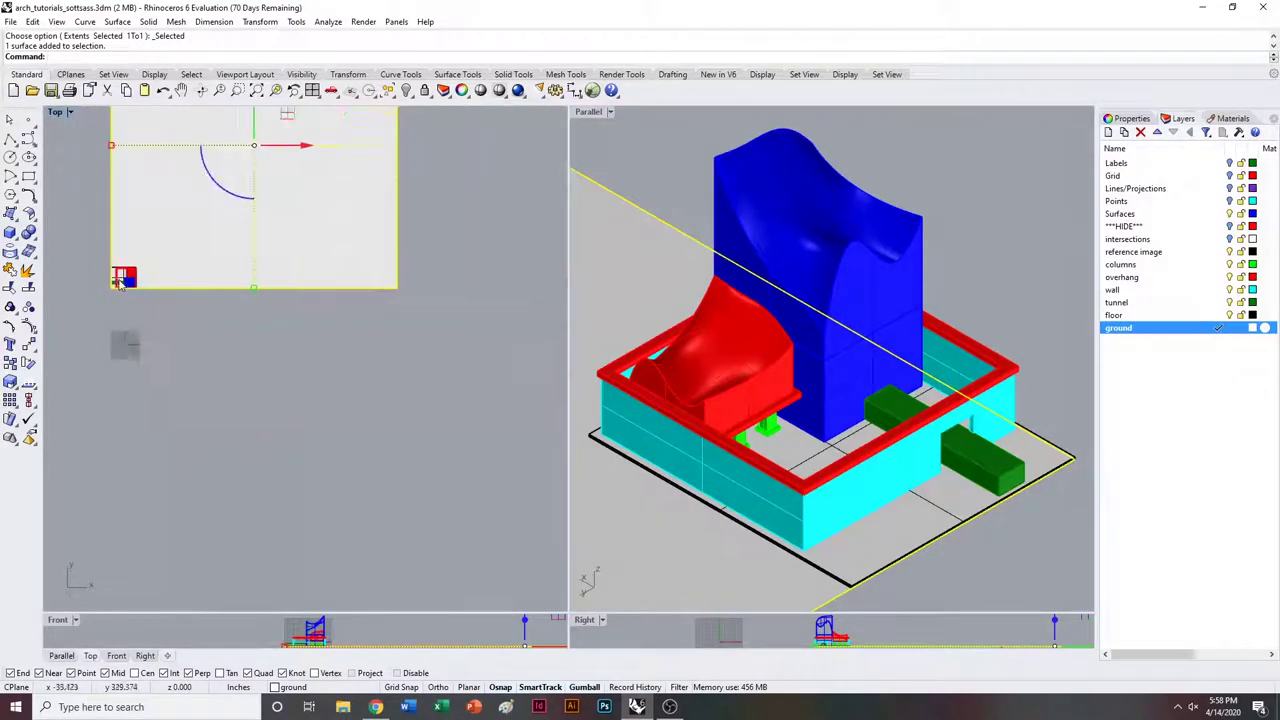
pyautogui.moveTo(253, 211); pyautogui.dragTo(333, 300, button='right')
pyautogui.moveTo(380, 233); pyautogui.dragTo(250, 233)
pyautogui.moveTo(200, 192); pyautogui.dragTo(200, 292)
# Maximize the Parallel viewport and set it to the Rendered display mode.
pyautogui.doubleClick(590, 111)
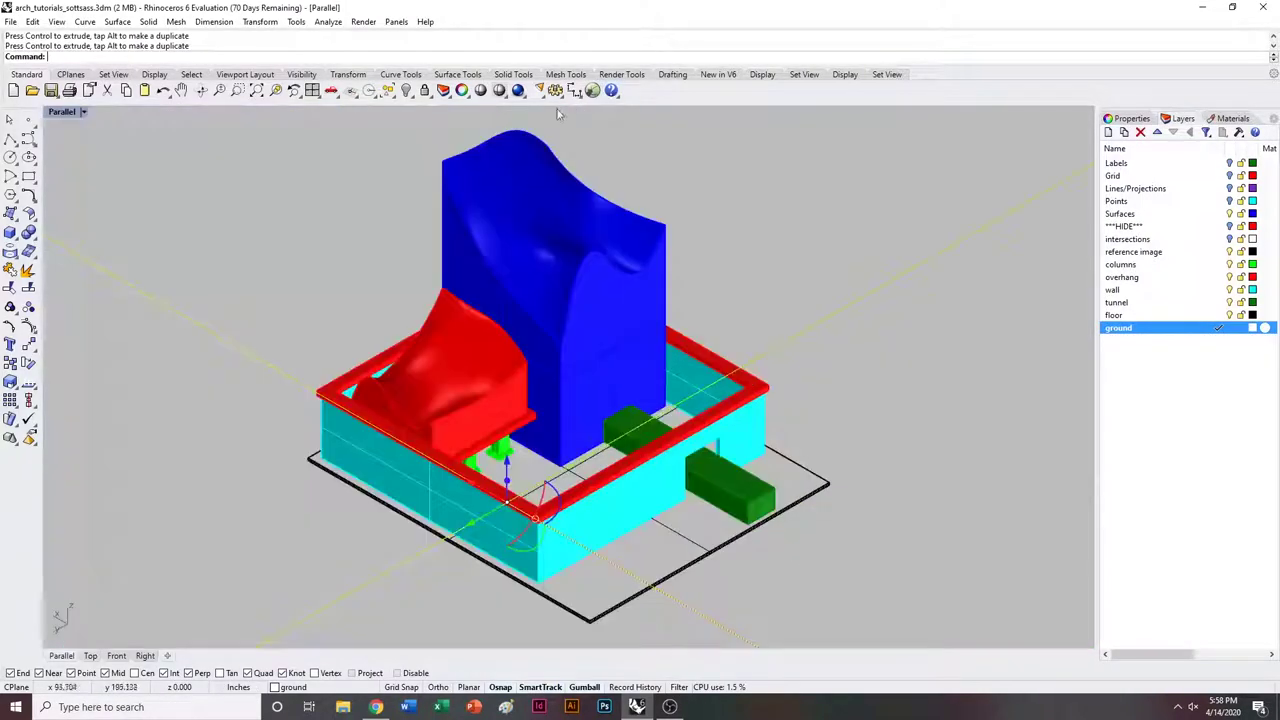
pyautogui.click(84, 112)
pyautogui.click(90, 175)
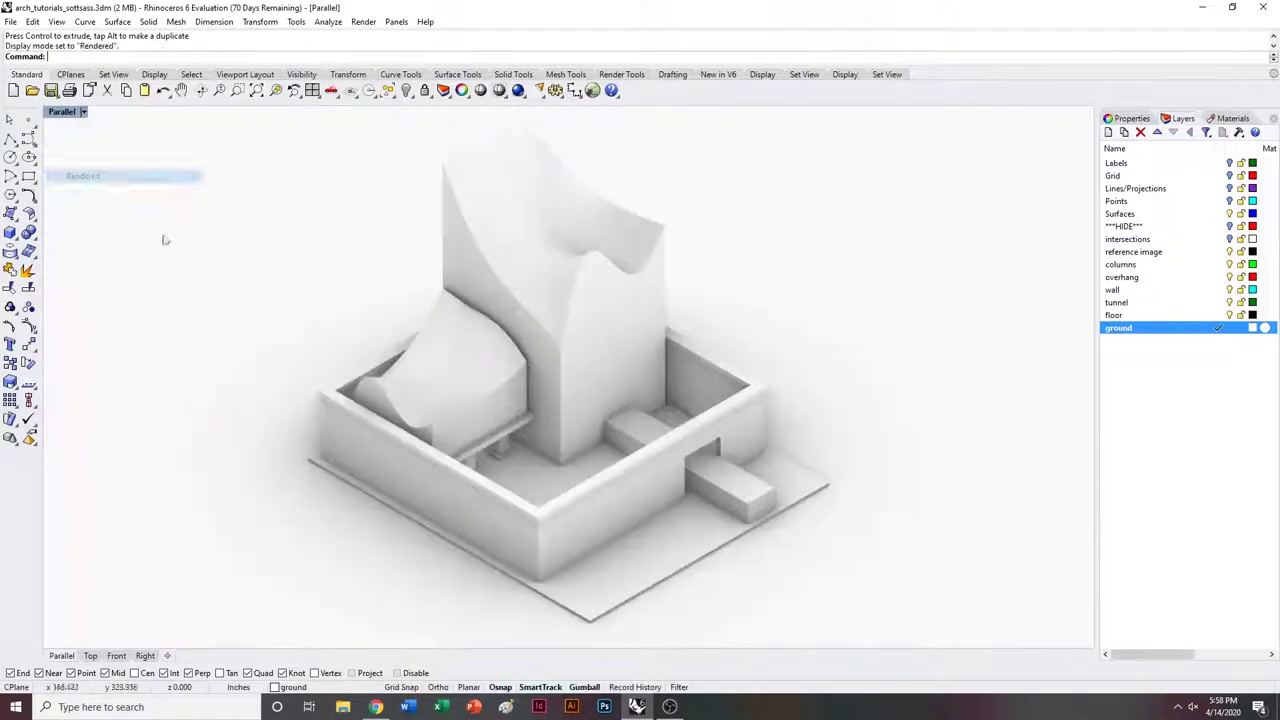
# Open the Sun settings, turn the sun on and close the settings.
pyautogui.write('Sun')
pyautogui.press('Return')
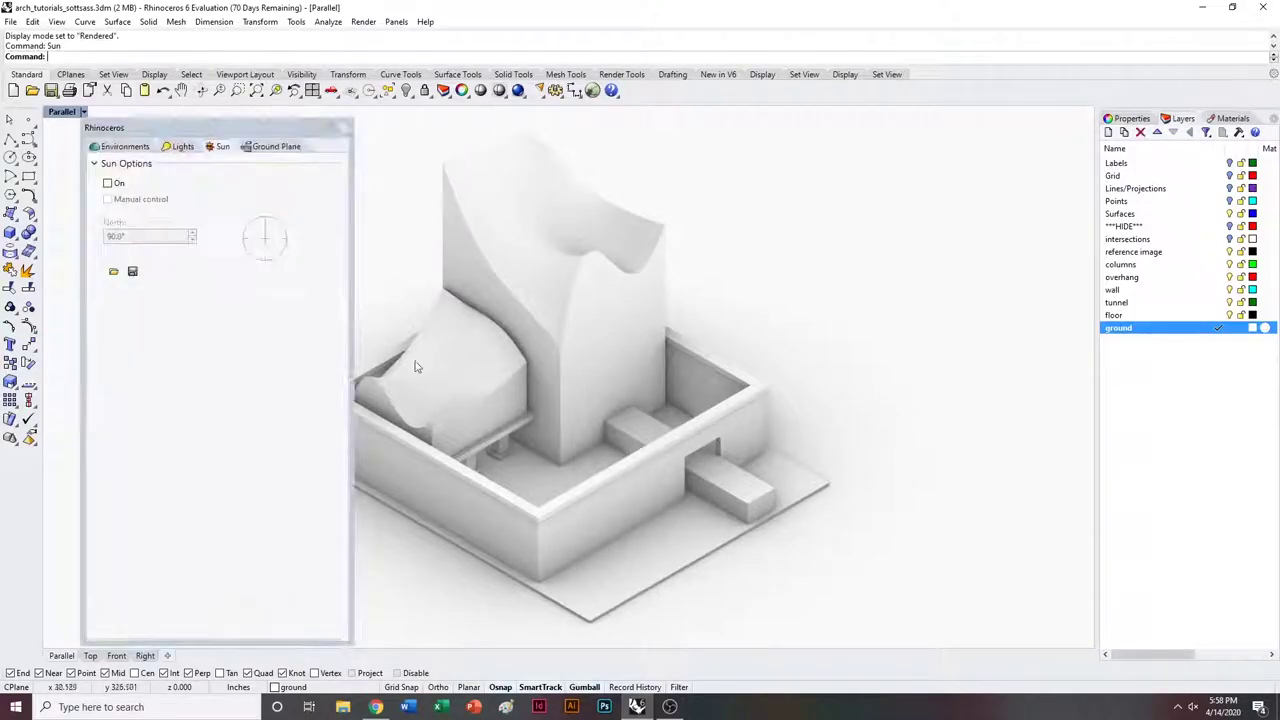
pyautogui.click(116, 185)
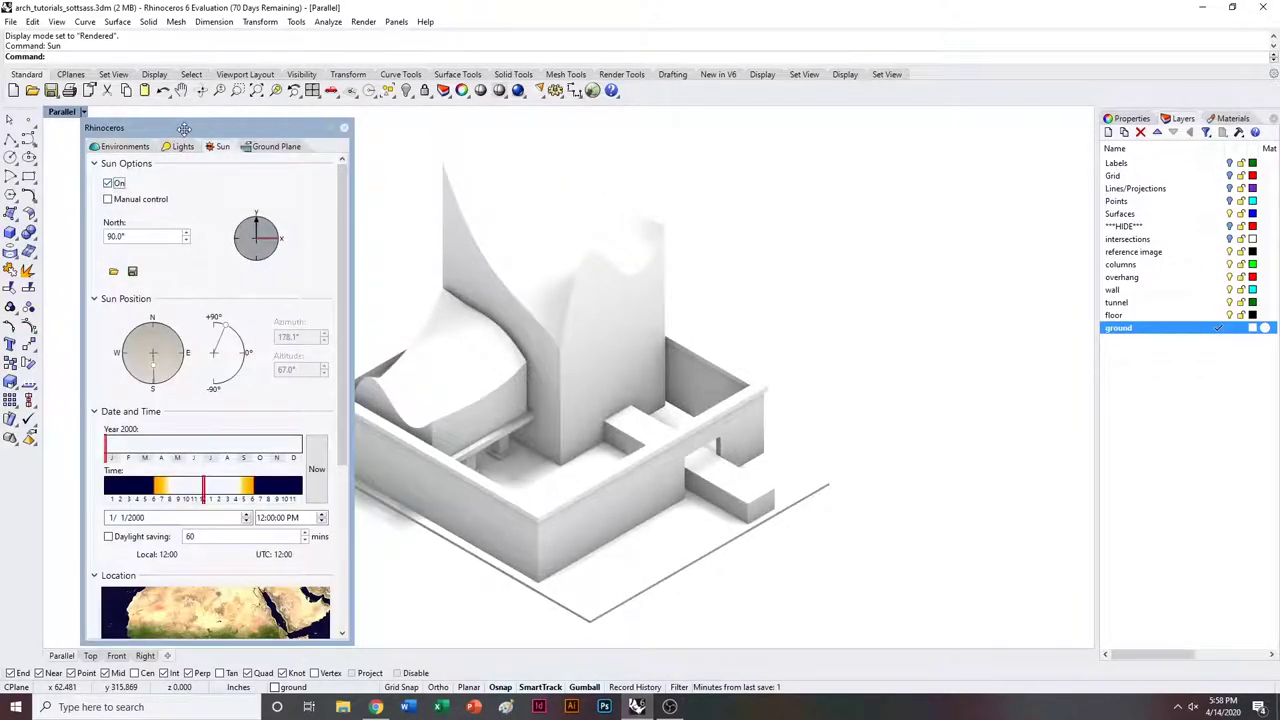
pyautogui.moveTo(184, 129); pyautogui.dragTo(854, 162)
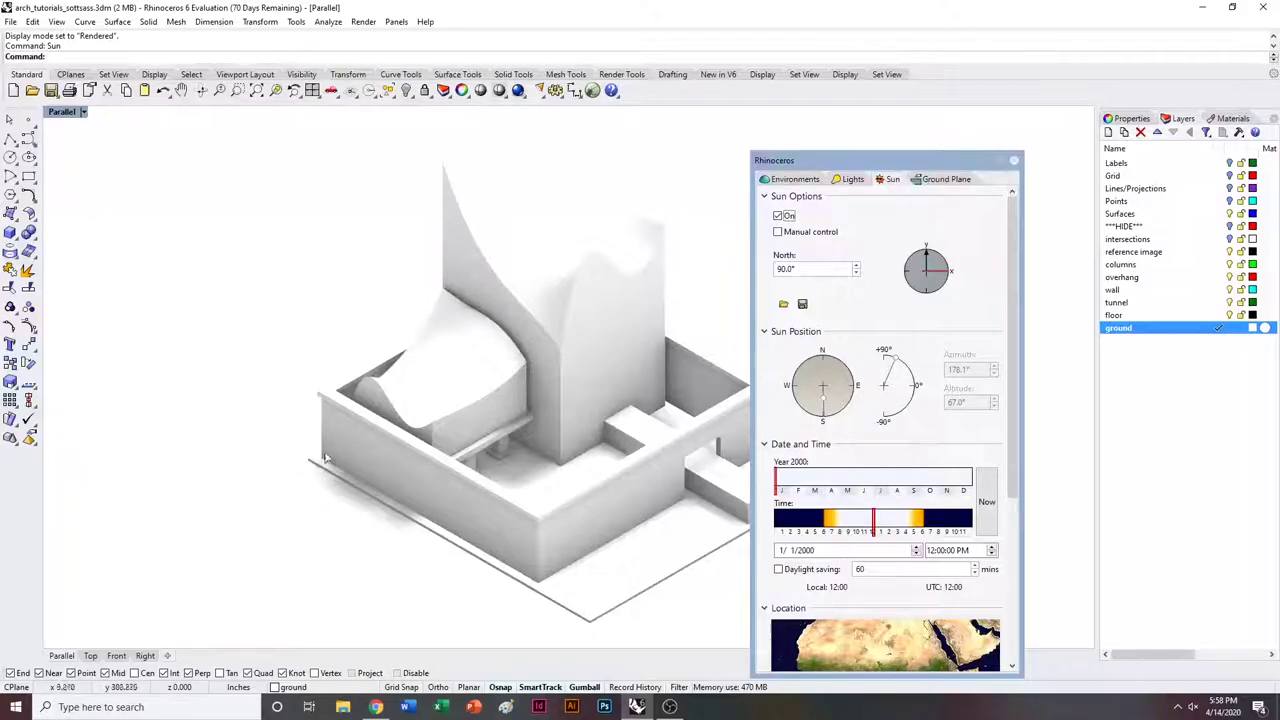
pyautogui.click(1015, 161)
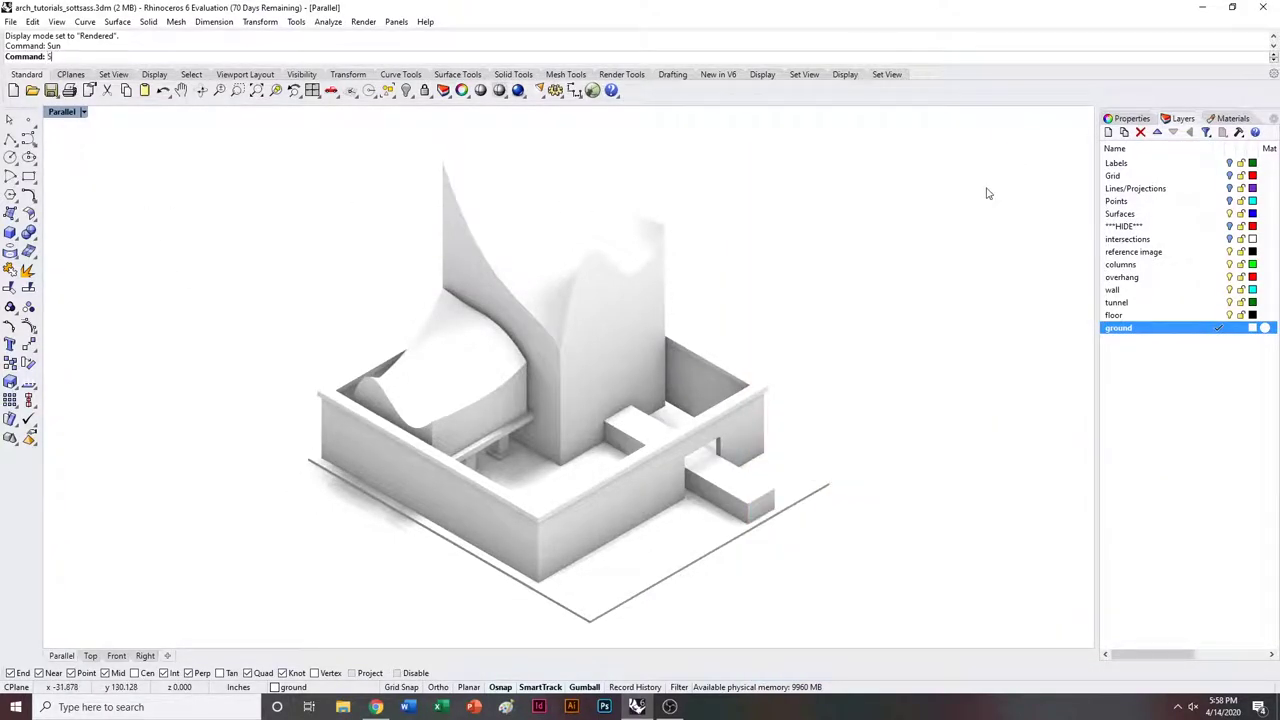
# Reopen the Sun settings, keep the sun on and set its location to the current place, Omaha, NB, USA.
pyautogui.write('Sun')
pyautogui.press('Return')
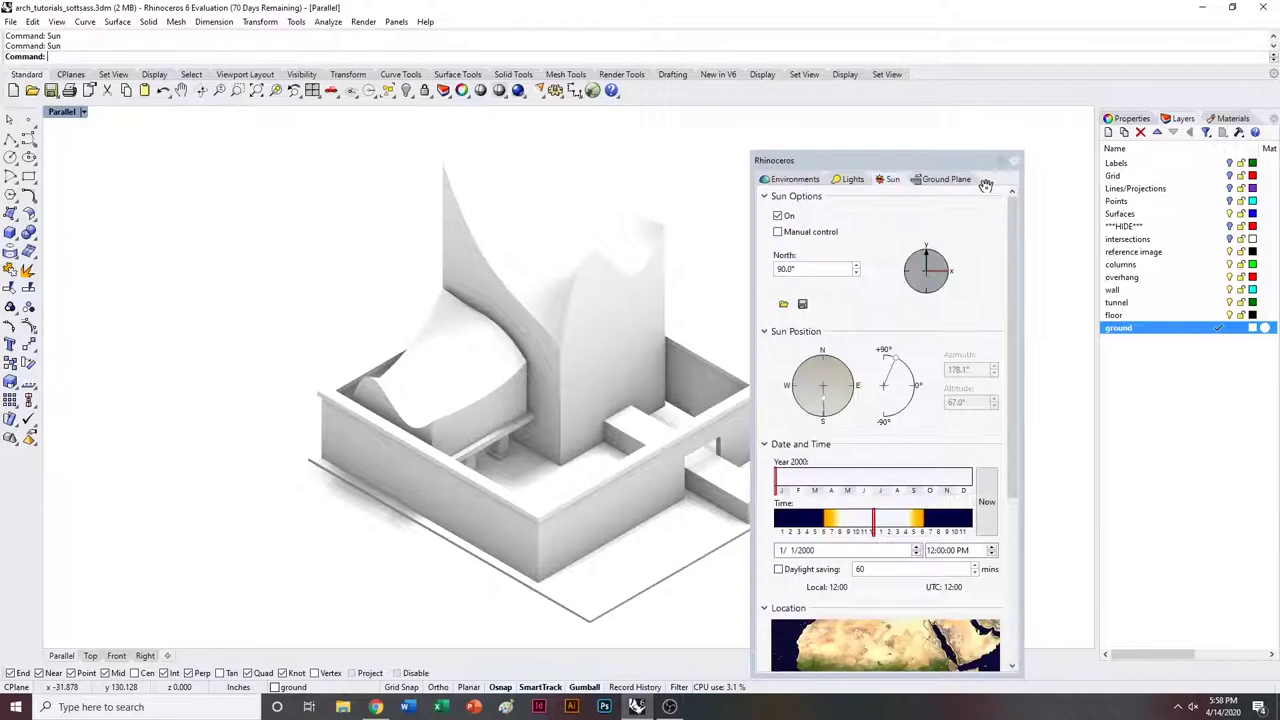
pyautogui.click(779, 216)
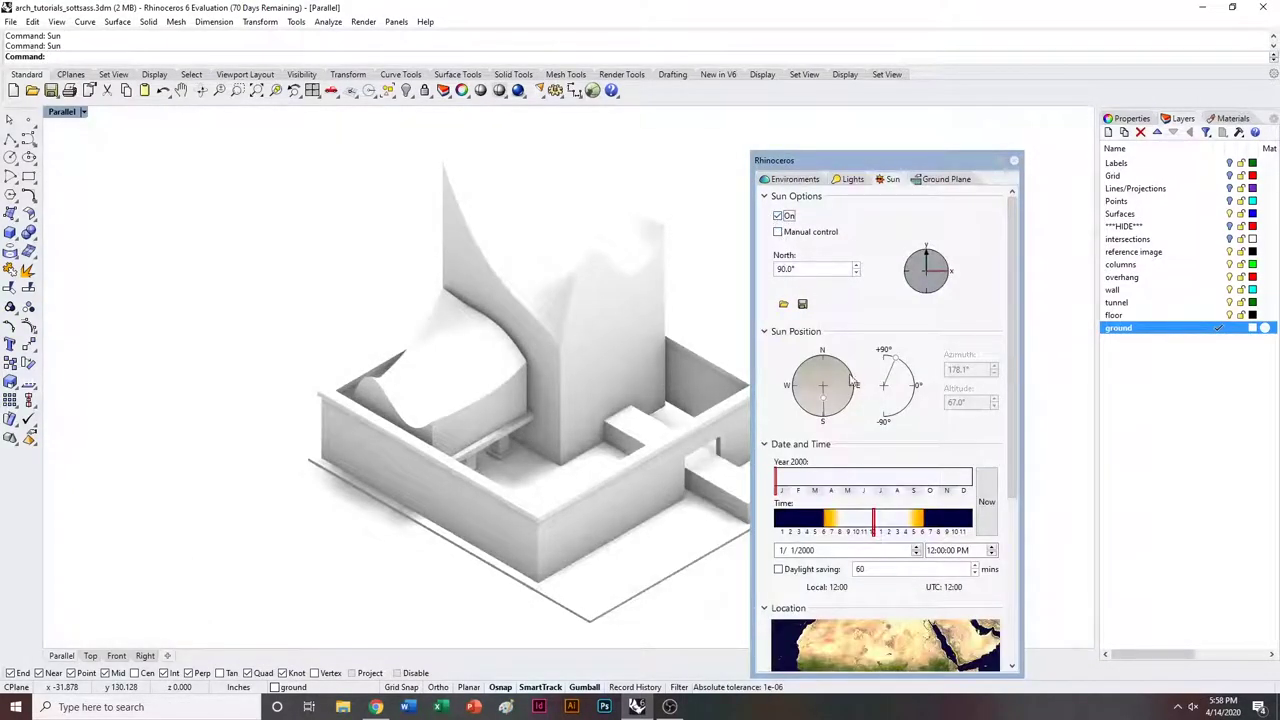
pyautogui.scroll(-5, 990, 570)
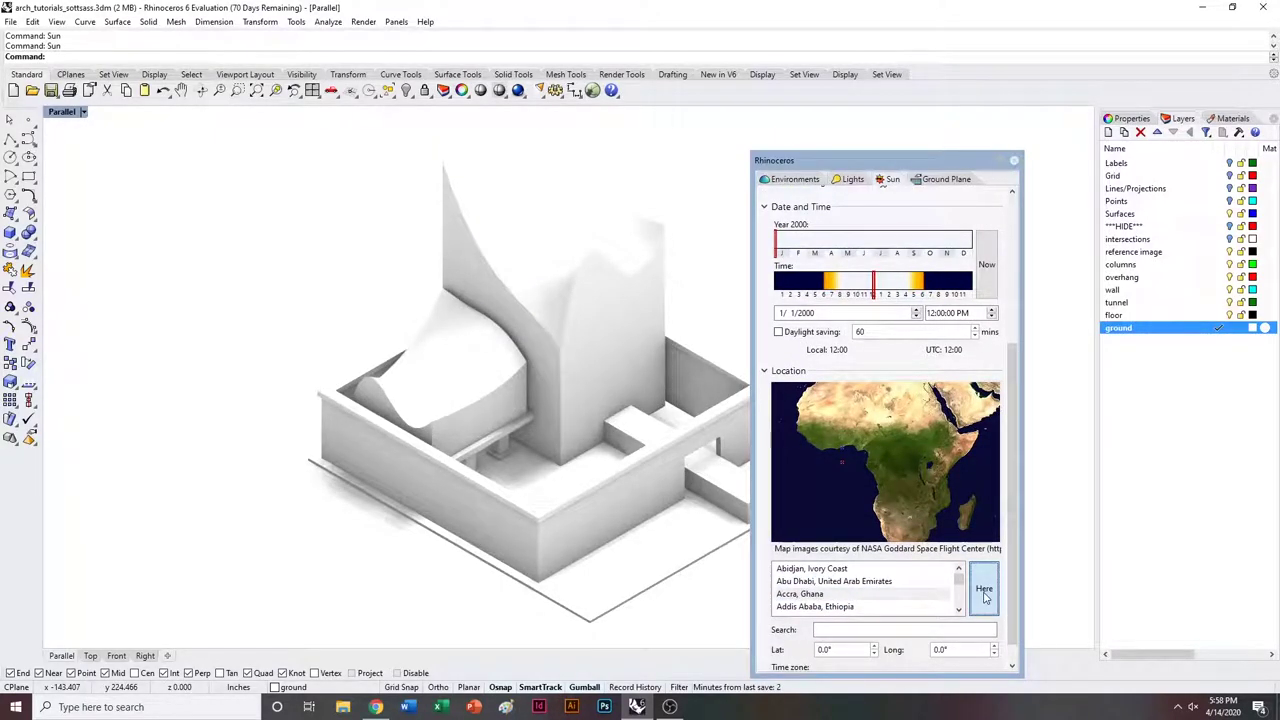
pyautogui.click(984, 592)
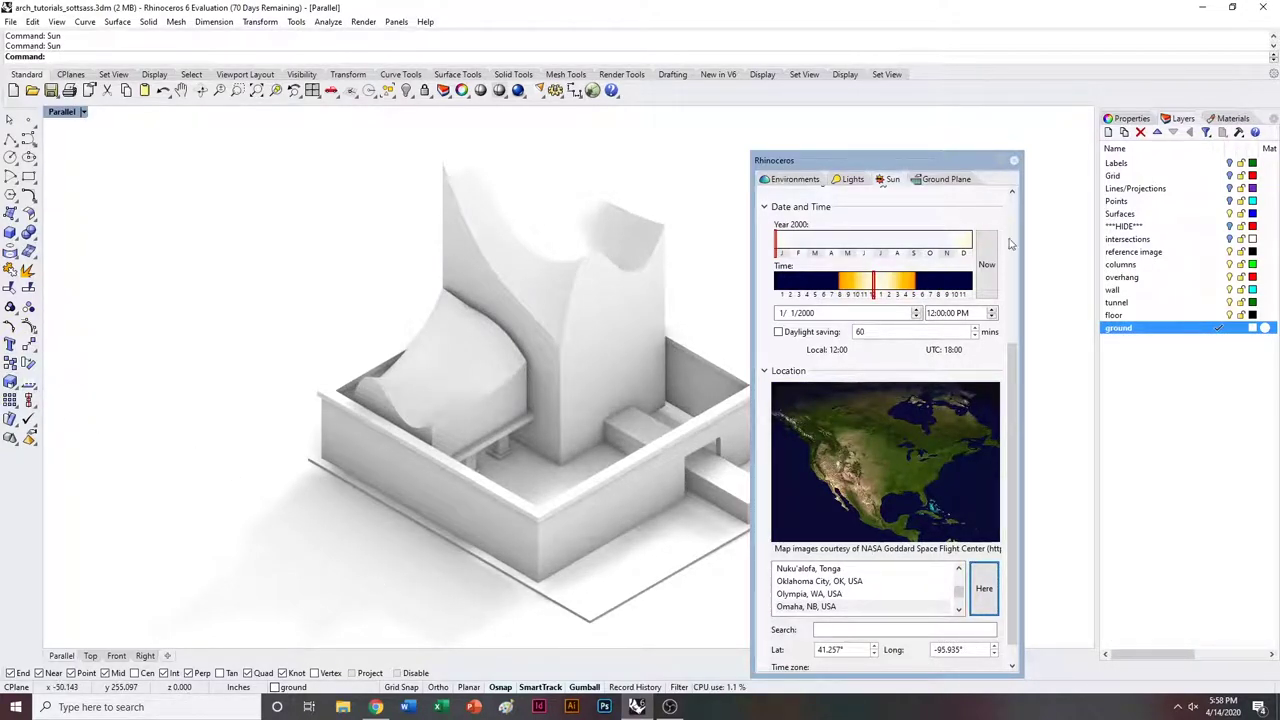
# Set the sun's date to 2/16/2000 and its time to about 3:09 PM, and close the settings.
pyautogui.moveTo(785, 252); pyautogui.dragTo(799, 251)
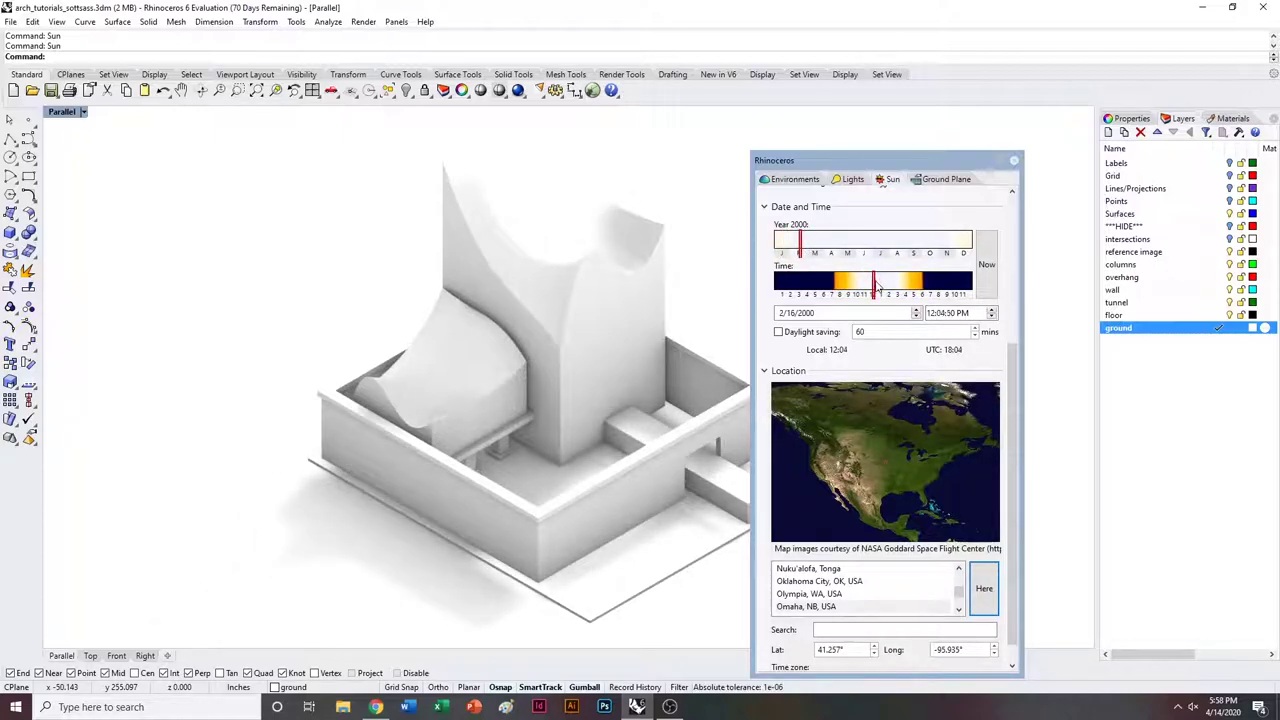
pyautogui.moveTo(876, 287); pyautogui.dragTo(902, 297)
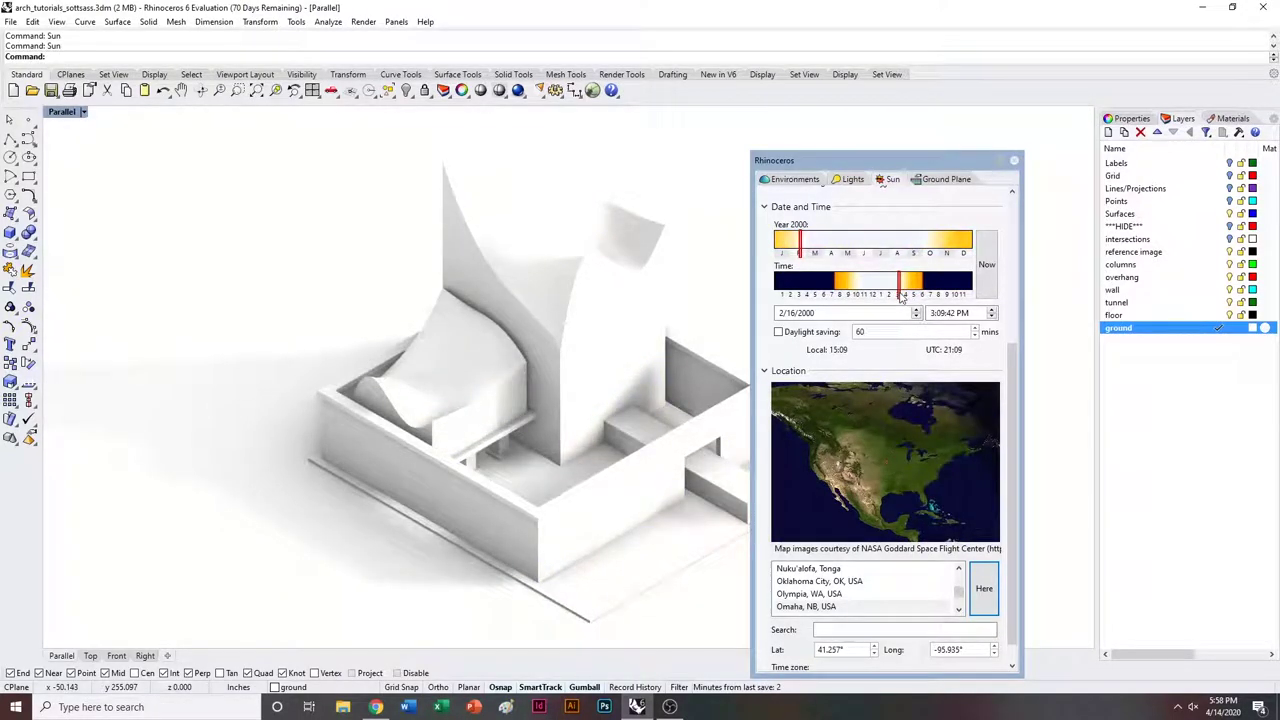
pyautogui.scroll(-1, 1007, 481)
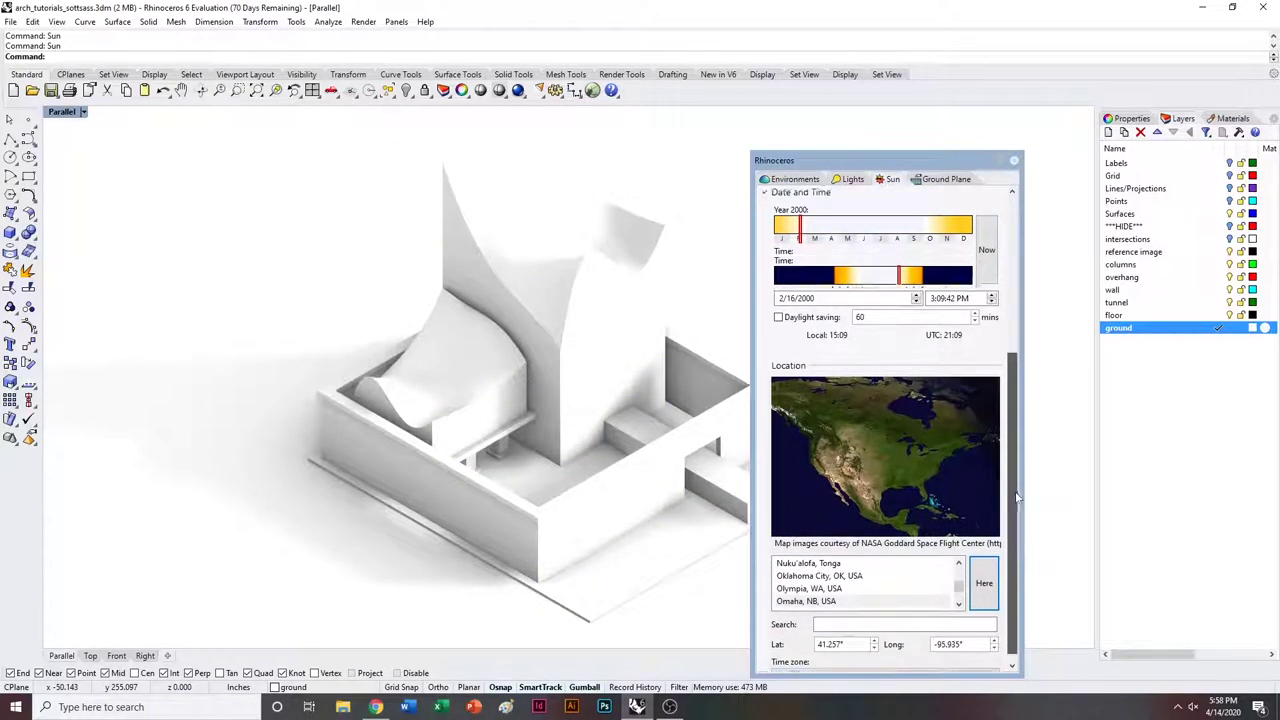
pyautogui.scroll(5, 1028, 490)
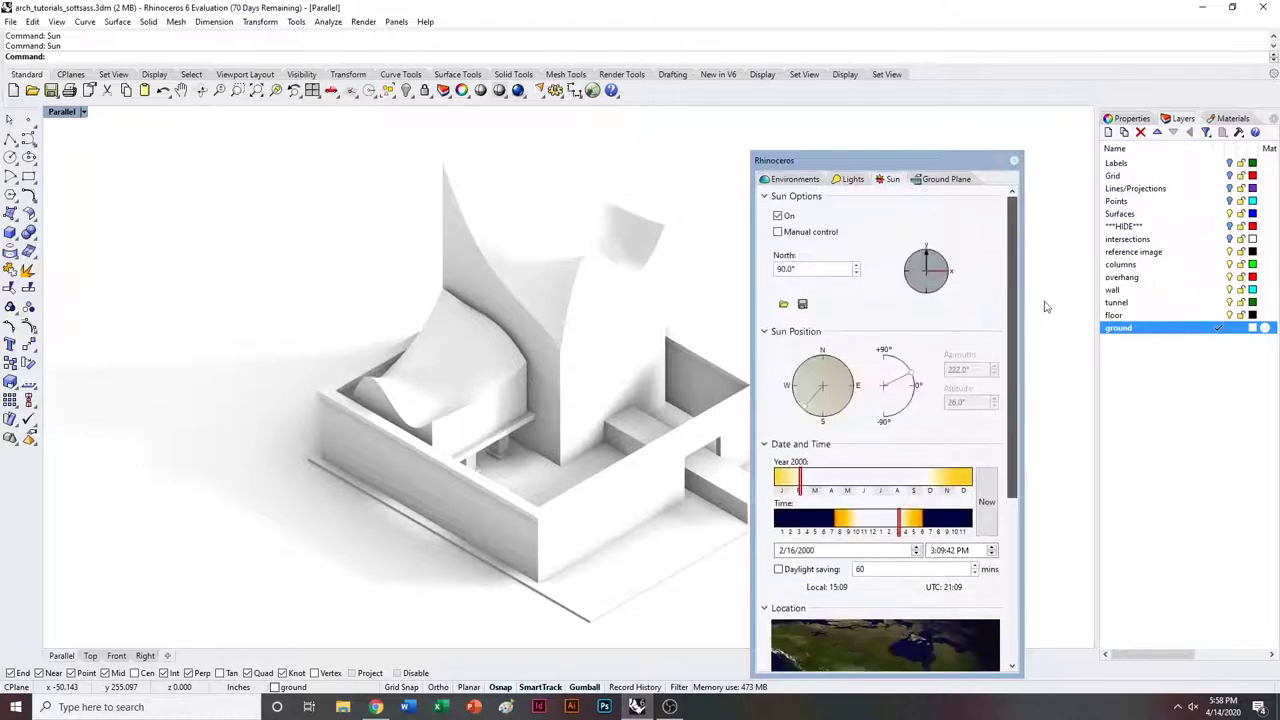
pyautogui.click(1018, 160)
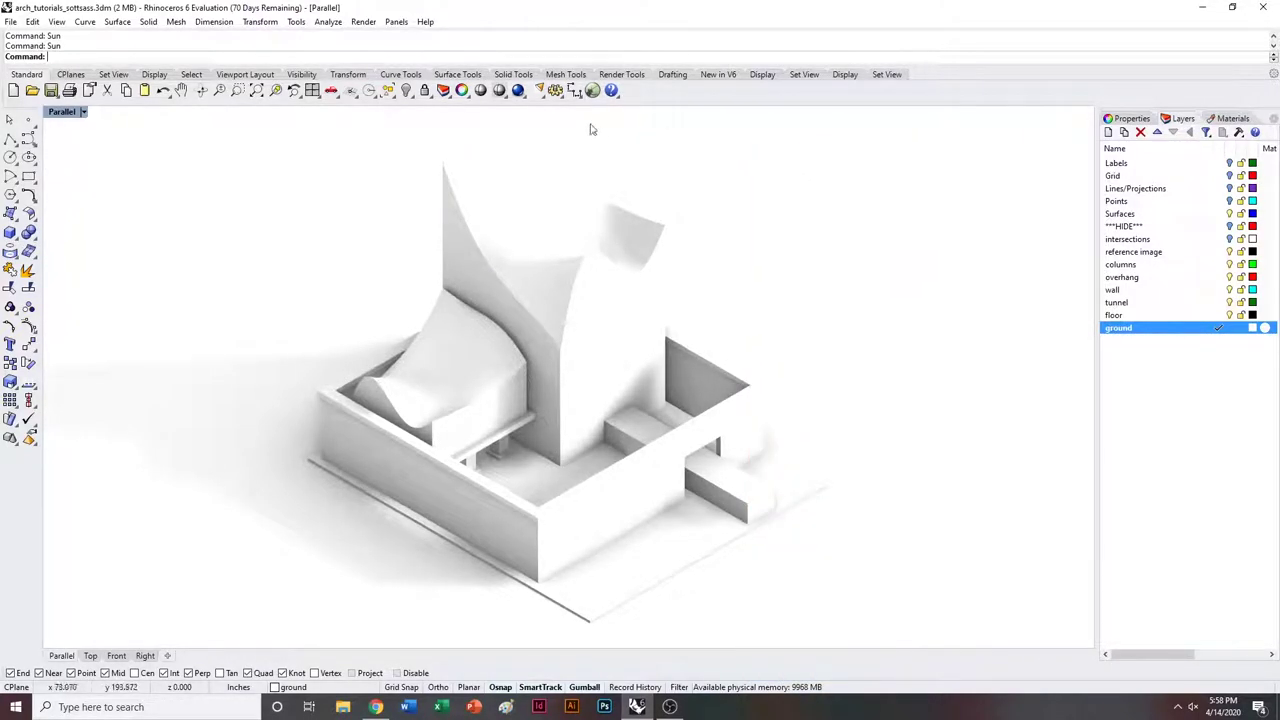
# Open the render settings and set the skylight intensity to 0.25.
pyautogui.rightClick(519, 90)
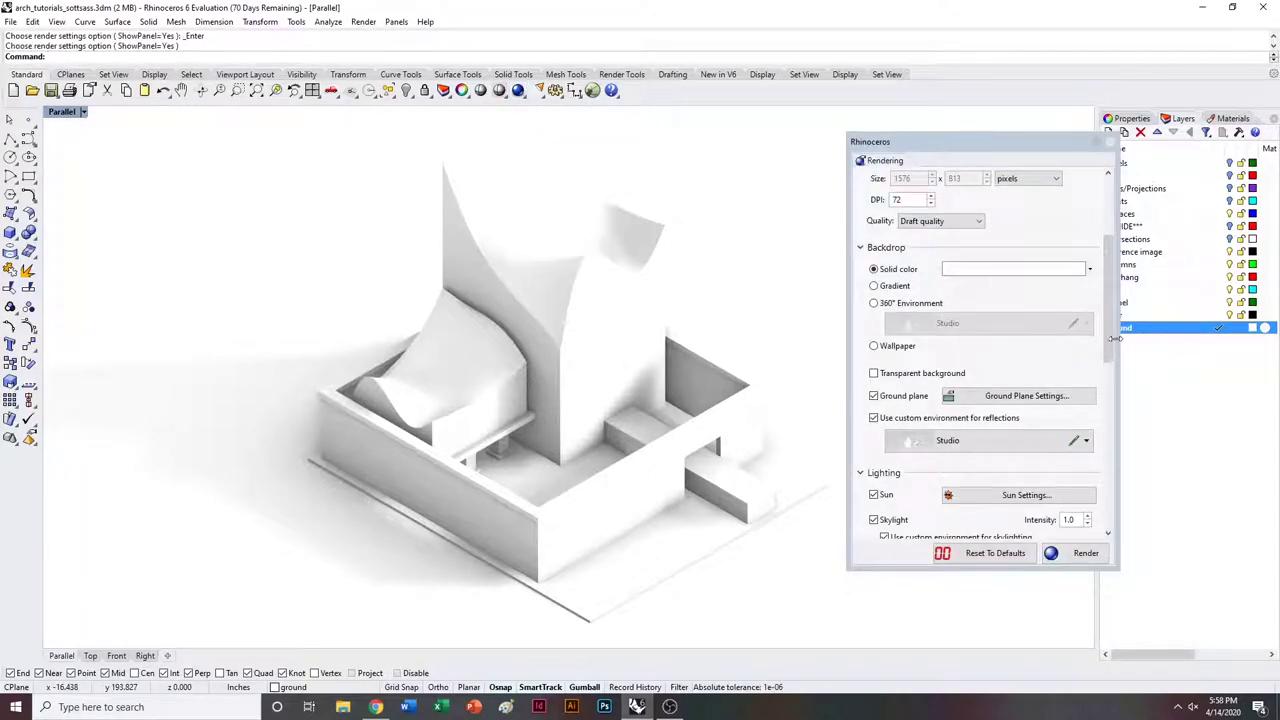
pyautogui.scroll(-2, 1108, 345)
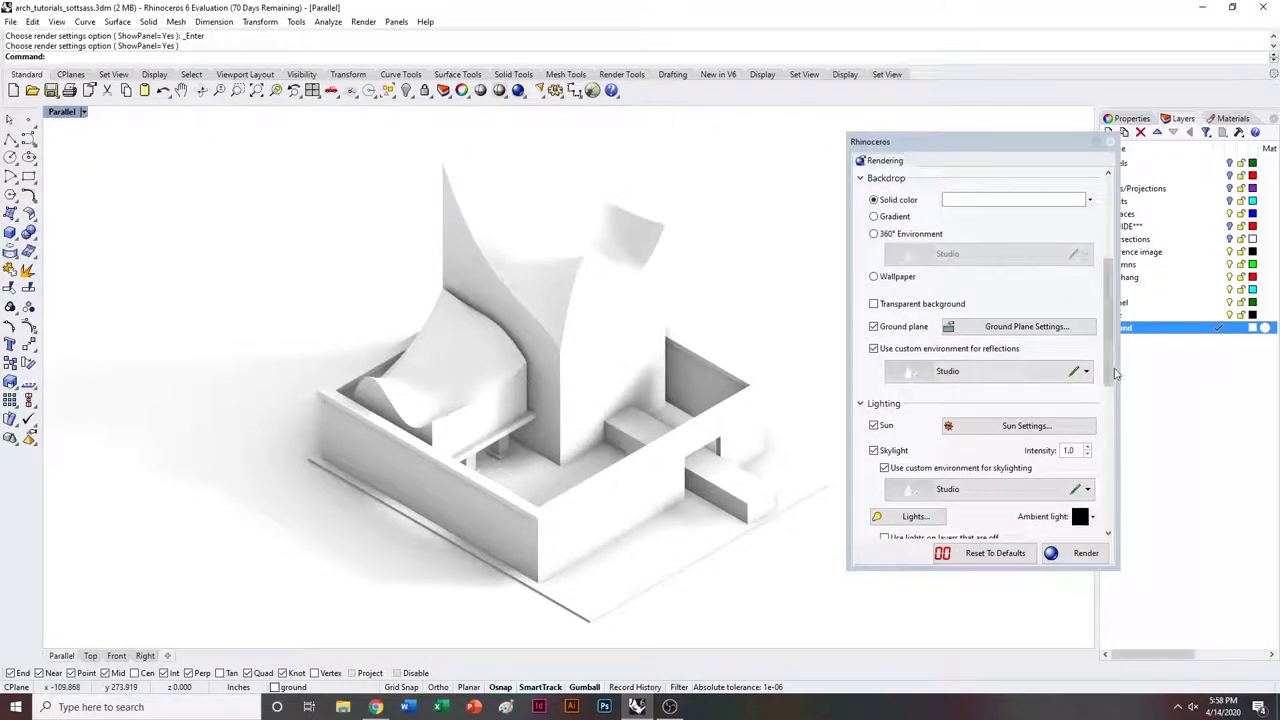
pyautogui.click(1080, 452)
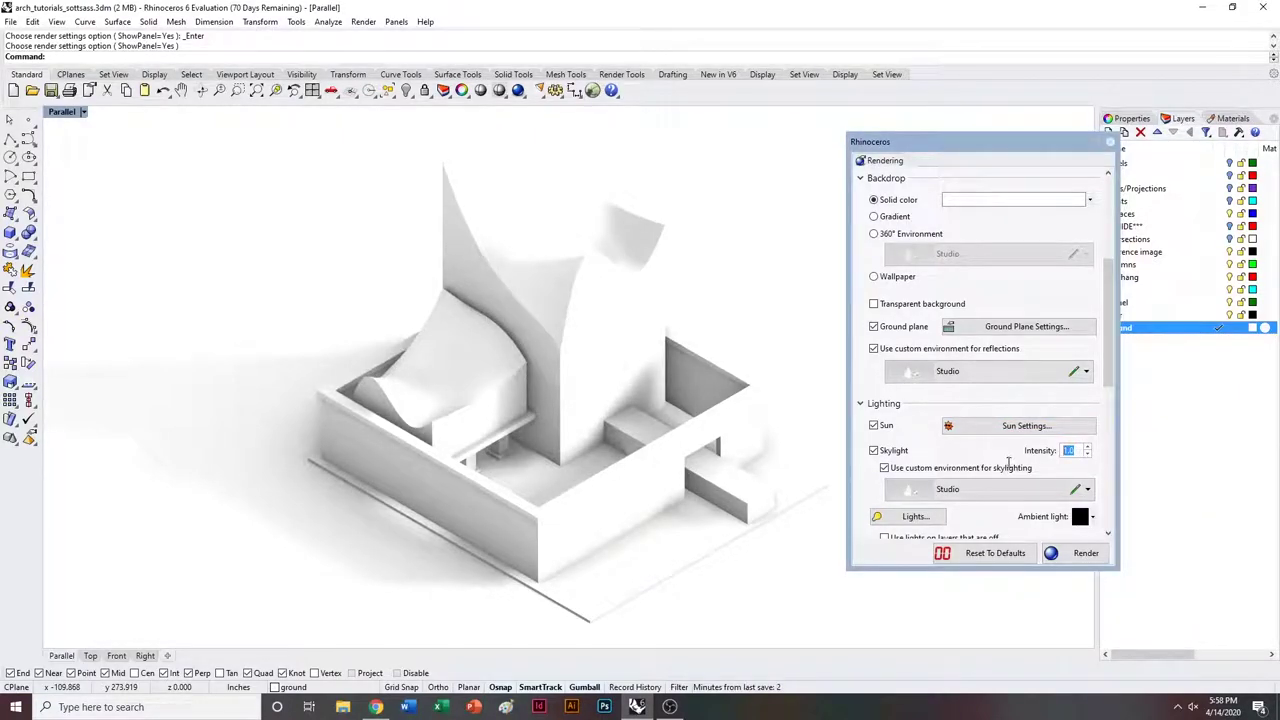
pyautogui.write('.25')
pyautogui.press('Return')
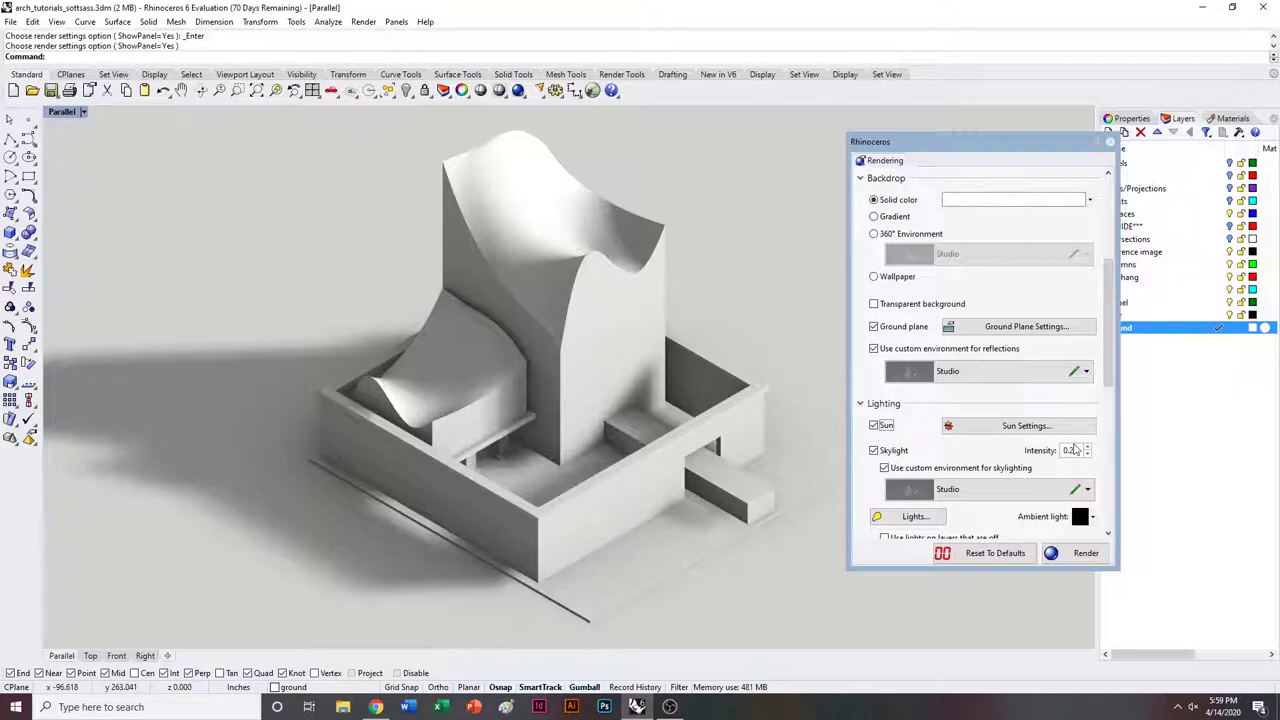
# Compare the model's lighting with and without the skylight, and leave the skylight off.
pyautogui.click(893, 451)
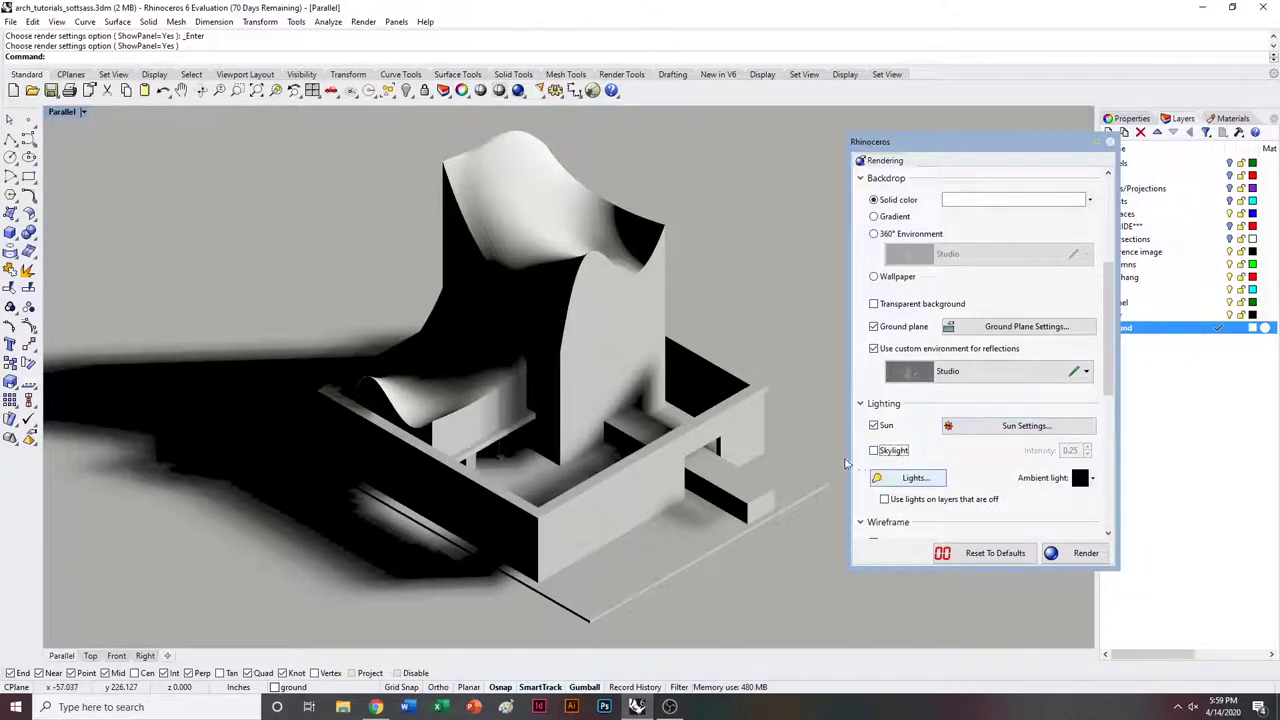
pyautogui.click(874, 450)
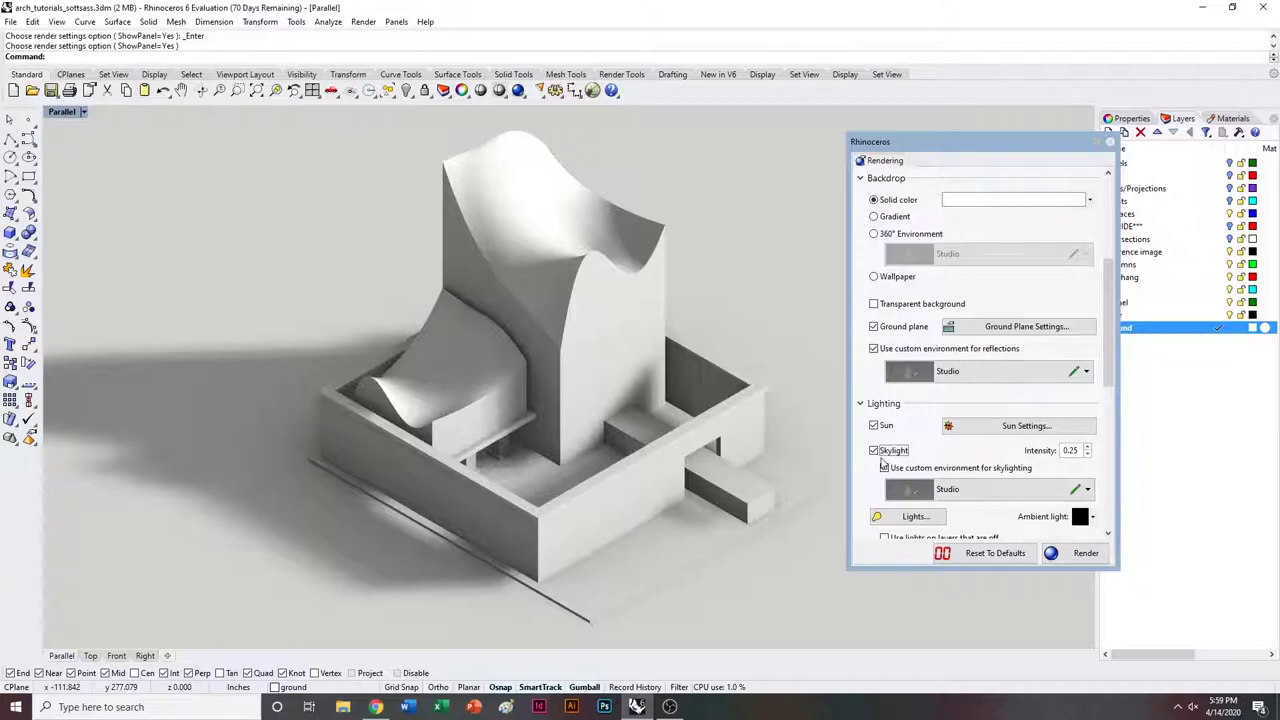
pyautogui.click(887, 452)
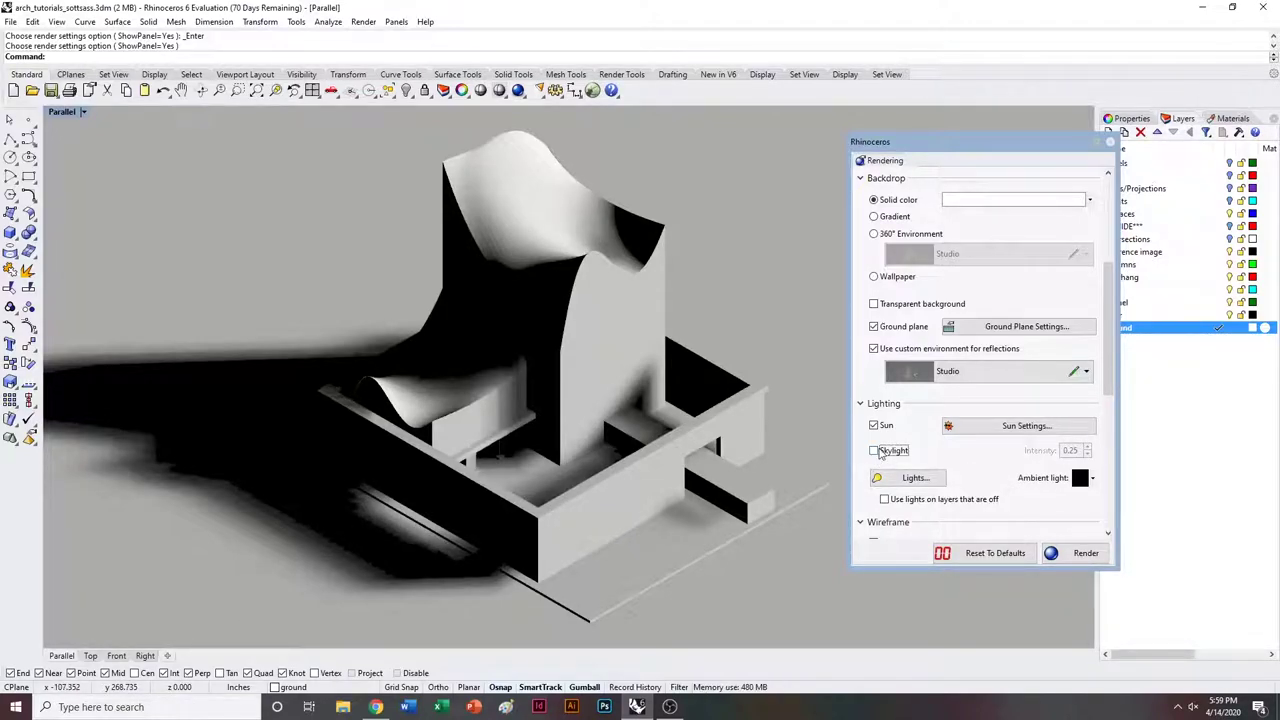
pyautogui.click(874, 451)
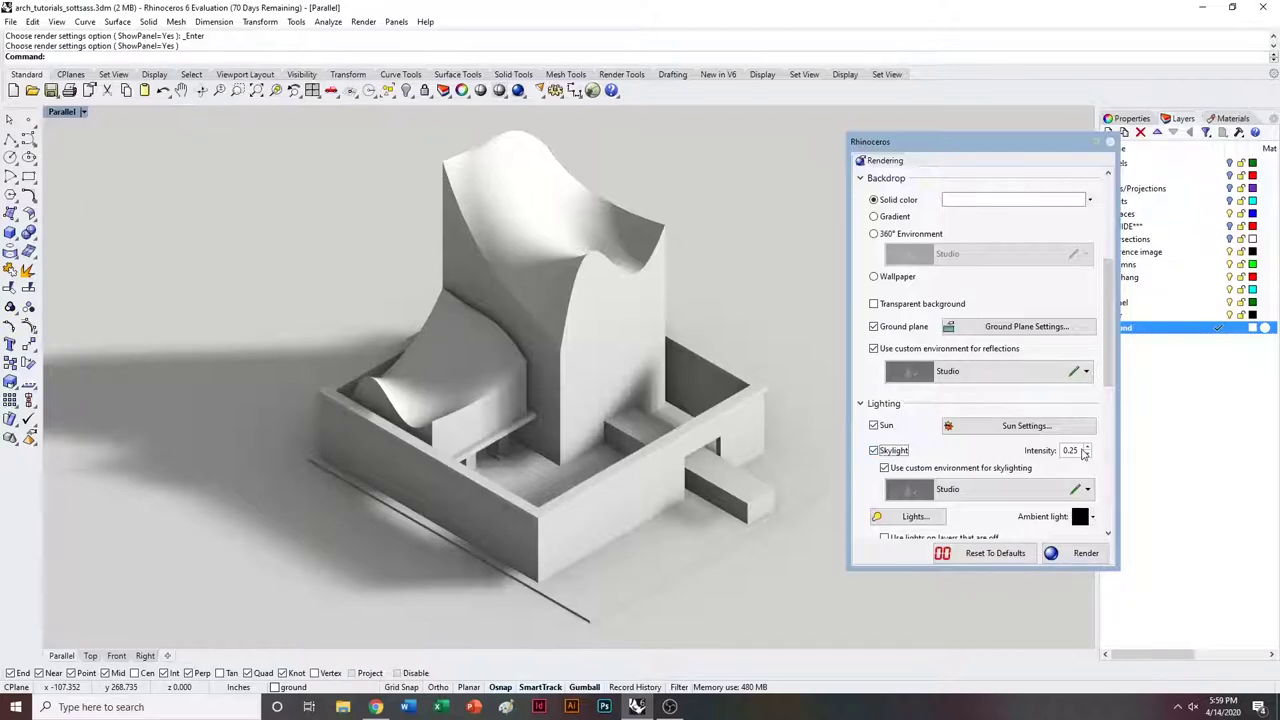
pyautogui.click(874, 451)
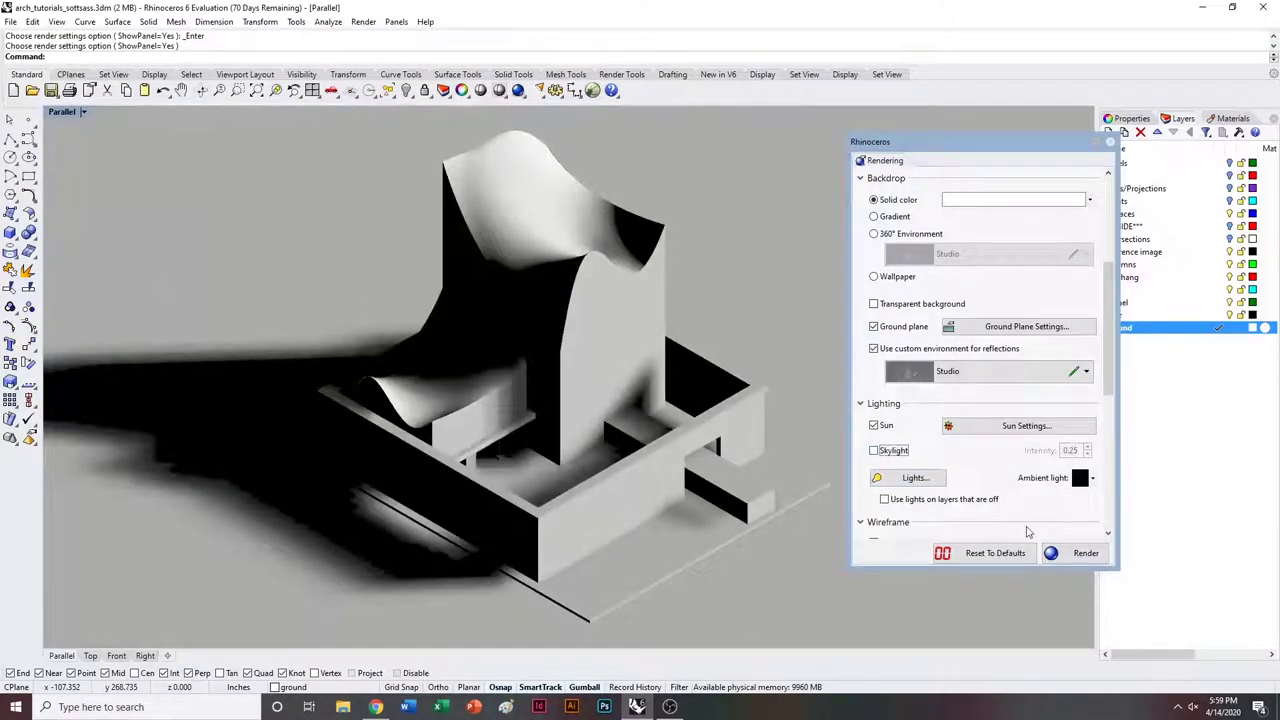
# Keep the render dimensions at the viewport size, and set the resolution to 150 DPI and the quality to Good quality.
pyautogui.moveTo(1116, 334); pyautogui.dragTo(1049, 336)
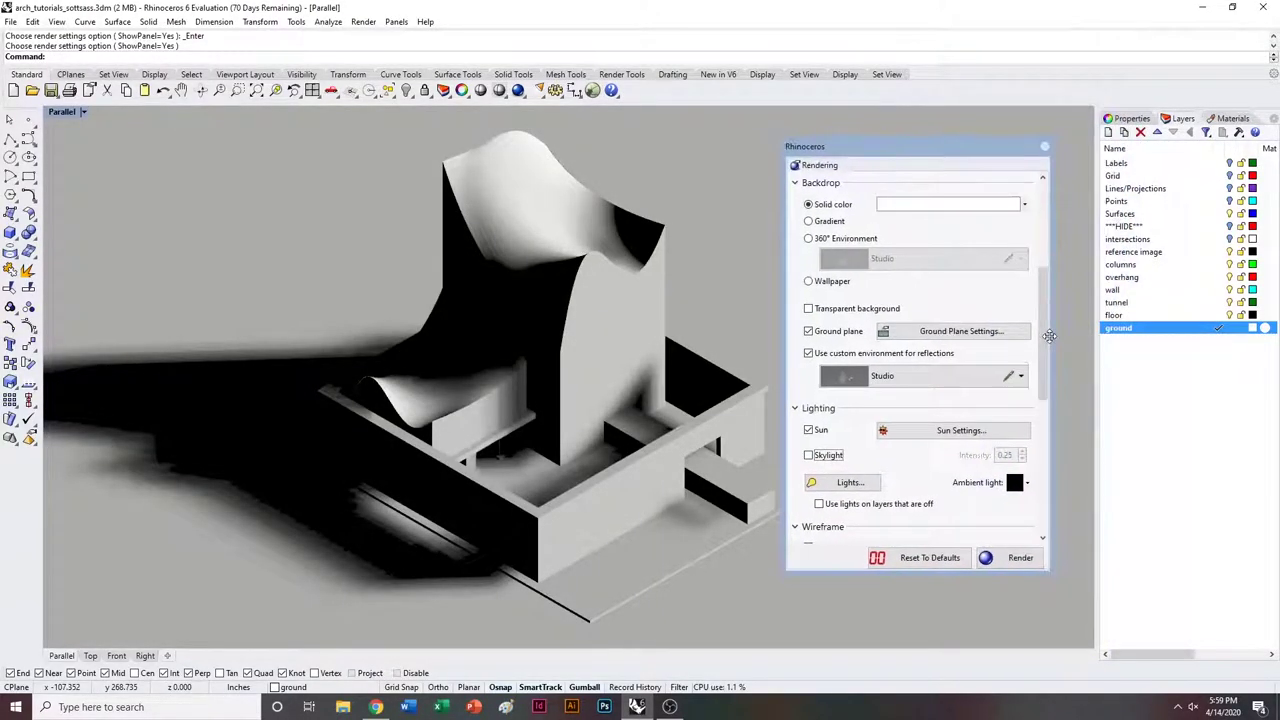
pyautogui.scroll(5, 937, 320)
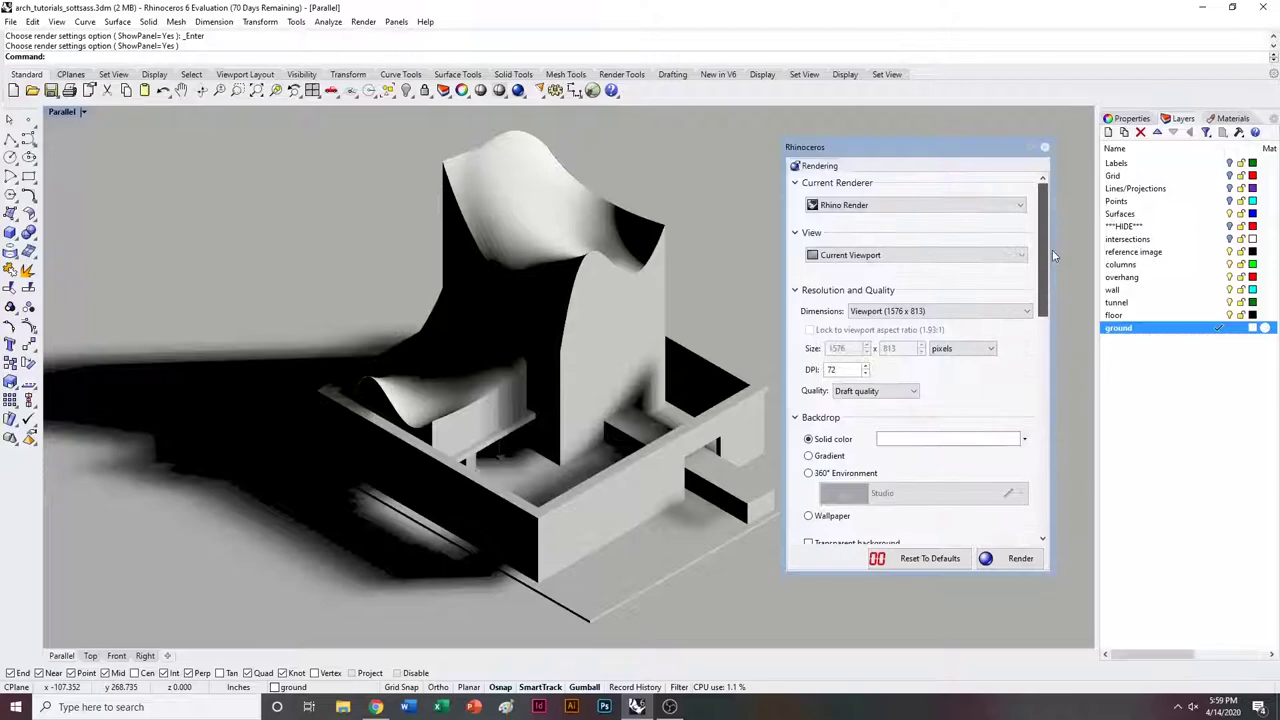
pyautogui.click(921, 313)
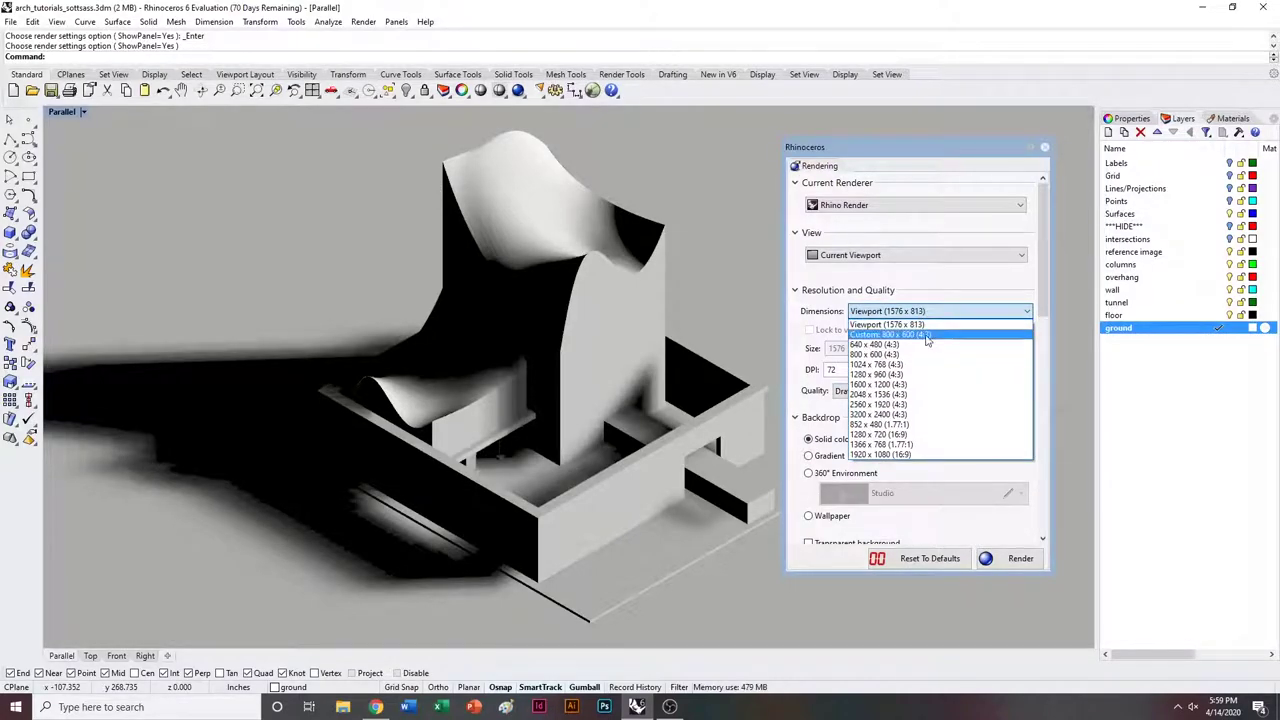
pyautogui.click(913, 312)
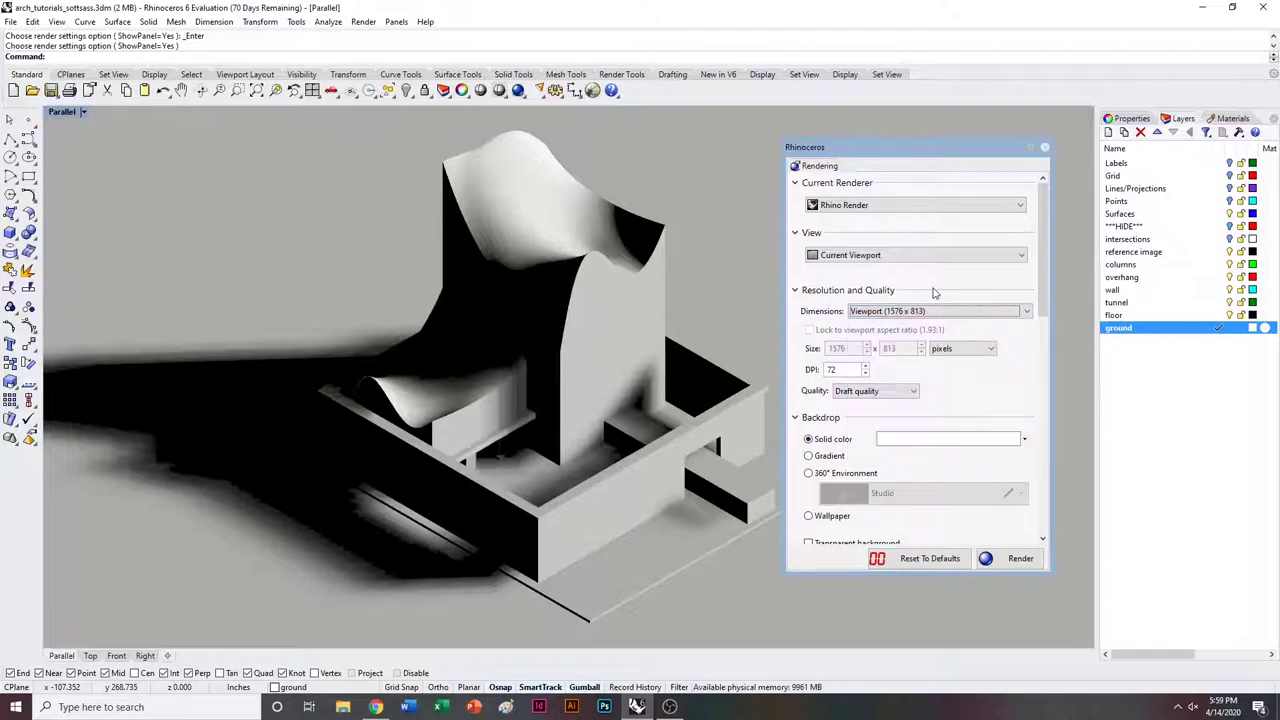
pyautogui.doubleClick(857, 371)
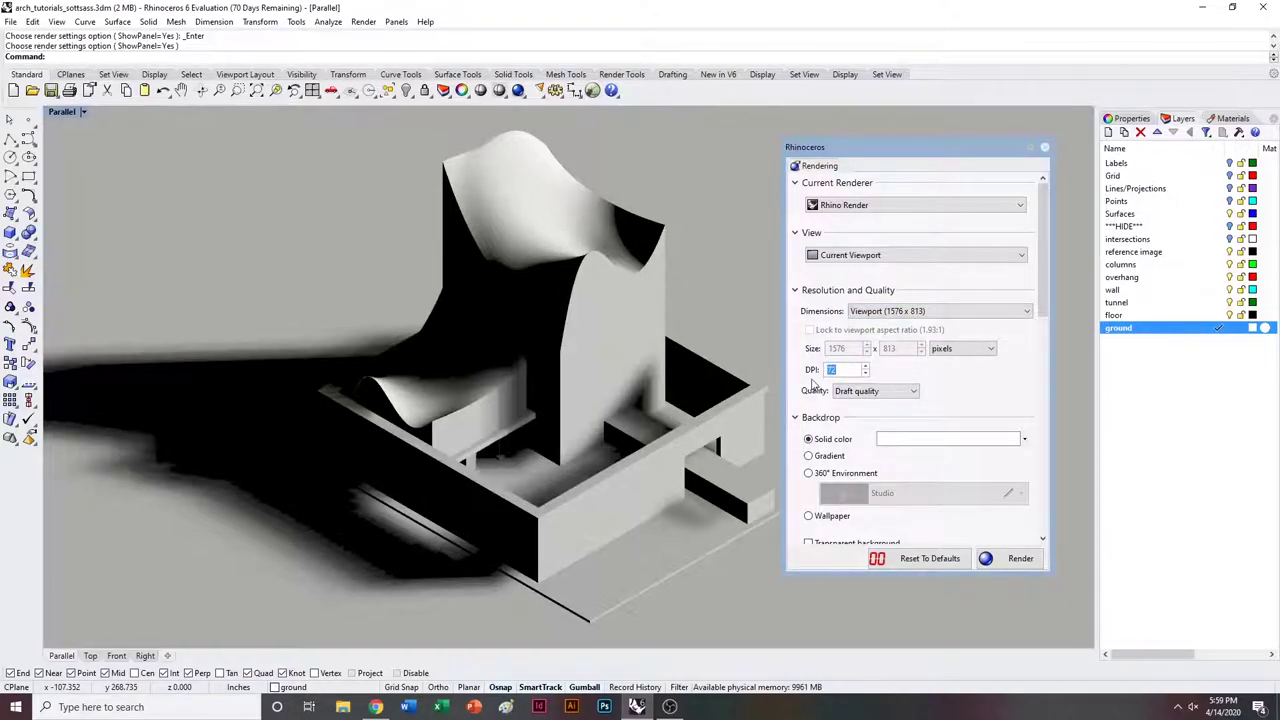
pyautogui.click(880, 392)
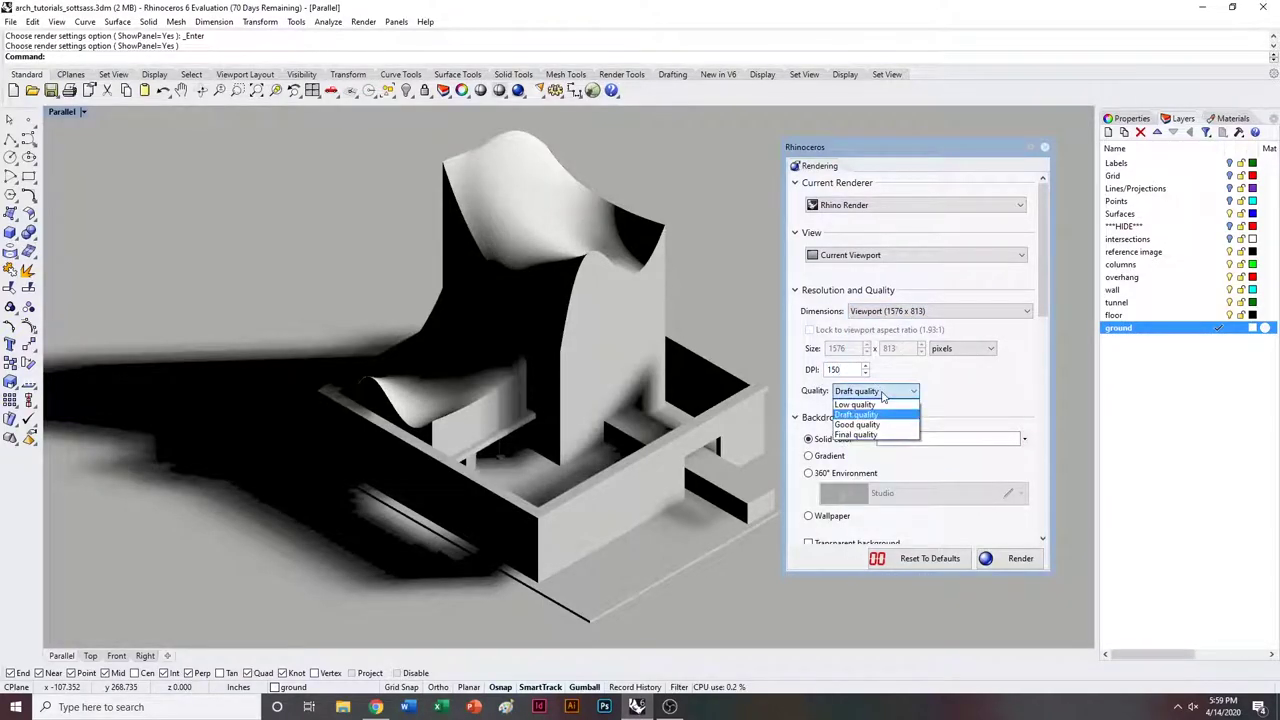
pyautogui.click(873, 425)
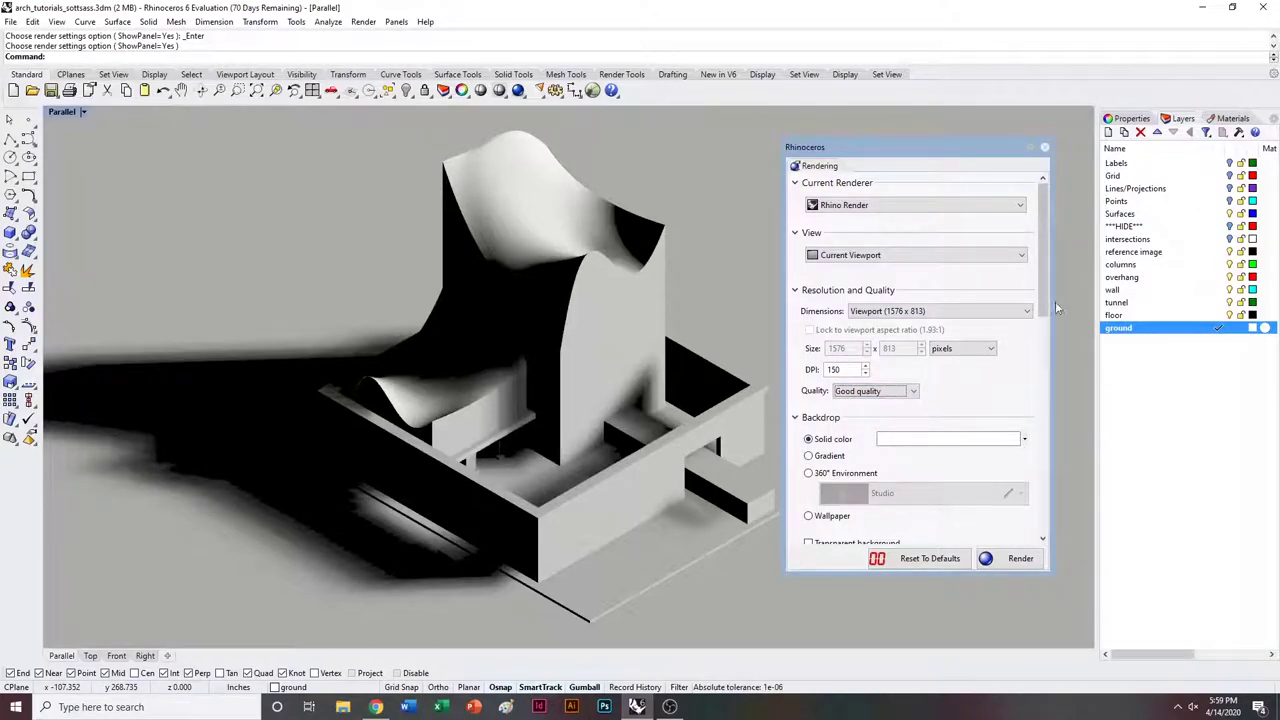
# Enable the transparent background, bring the full shadow into view and render the Parallel viewport.
pyautogui.scroll(-2, 1047, 297)
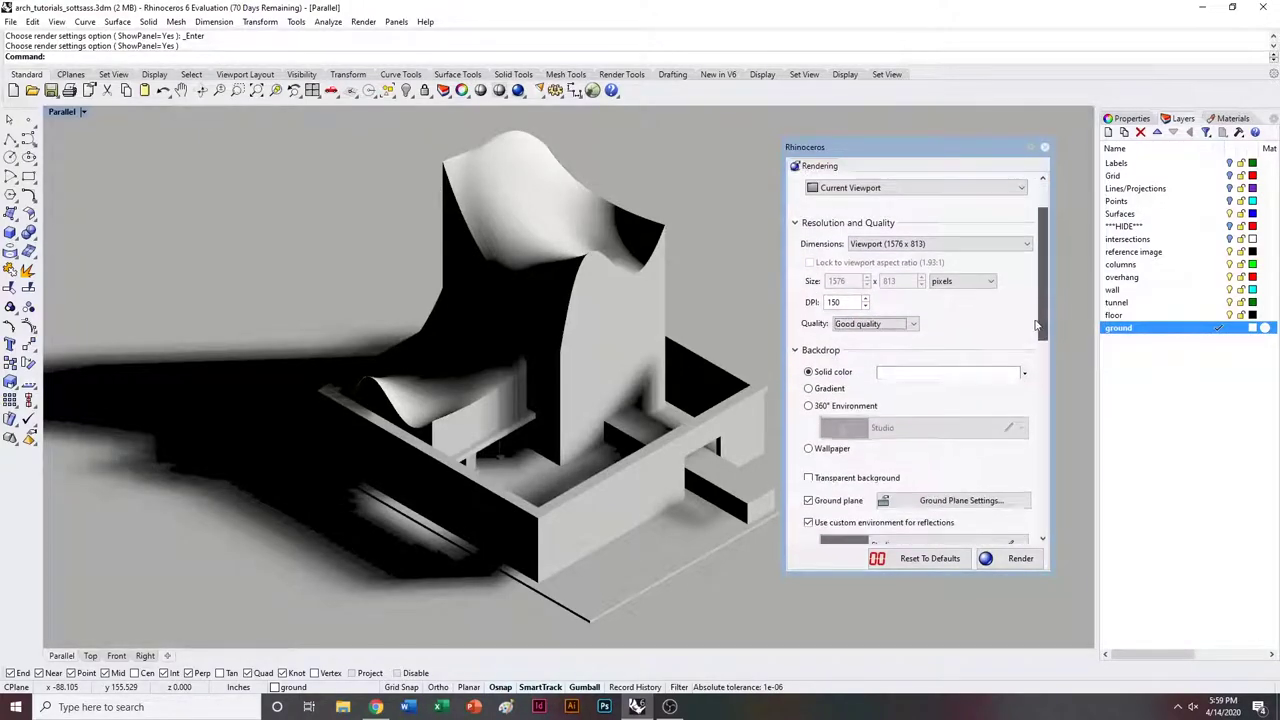
pyautogui.click(883, 480)
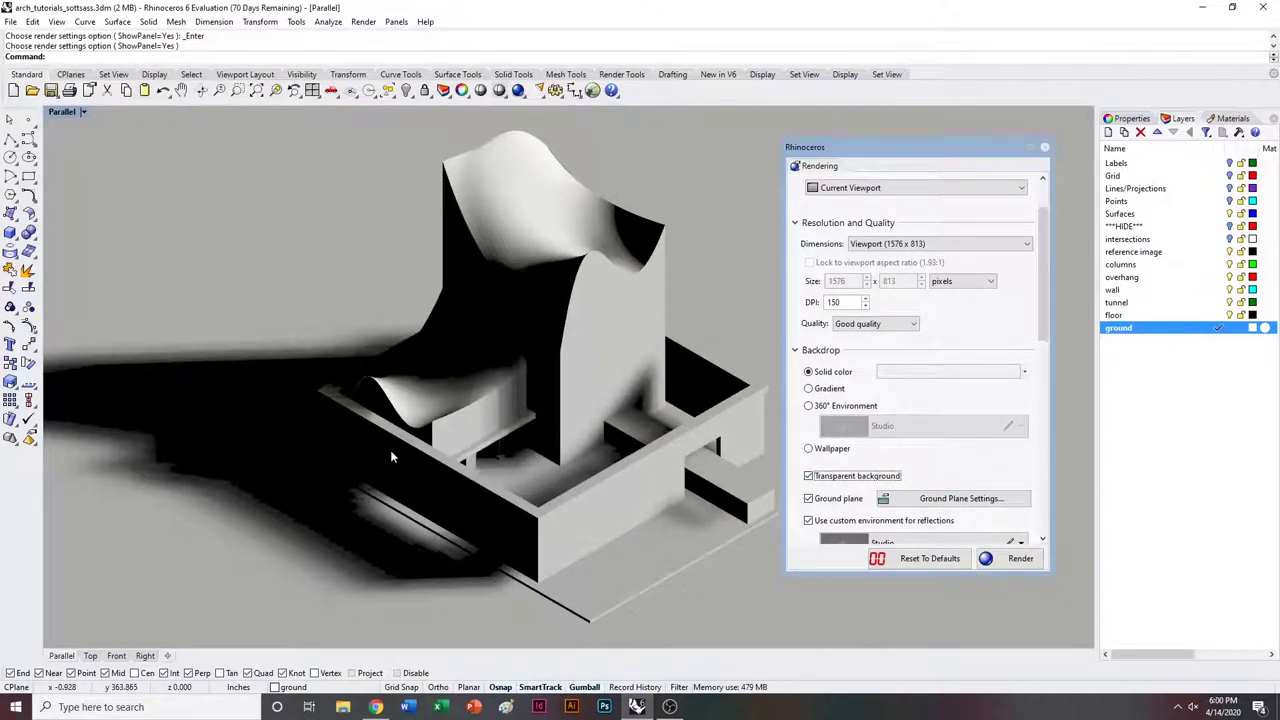
pyautogui.moveTo(405, 452); pyautogui.dragTo(648, 462, button='right')
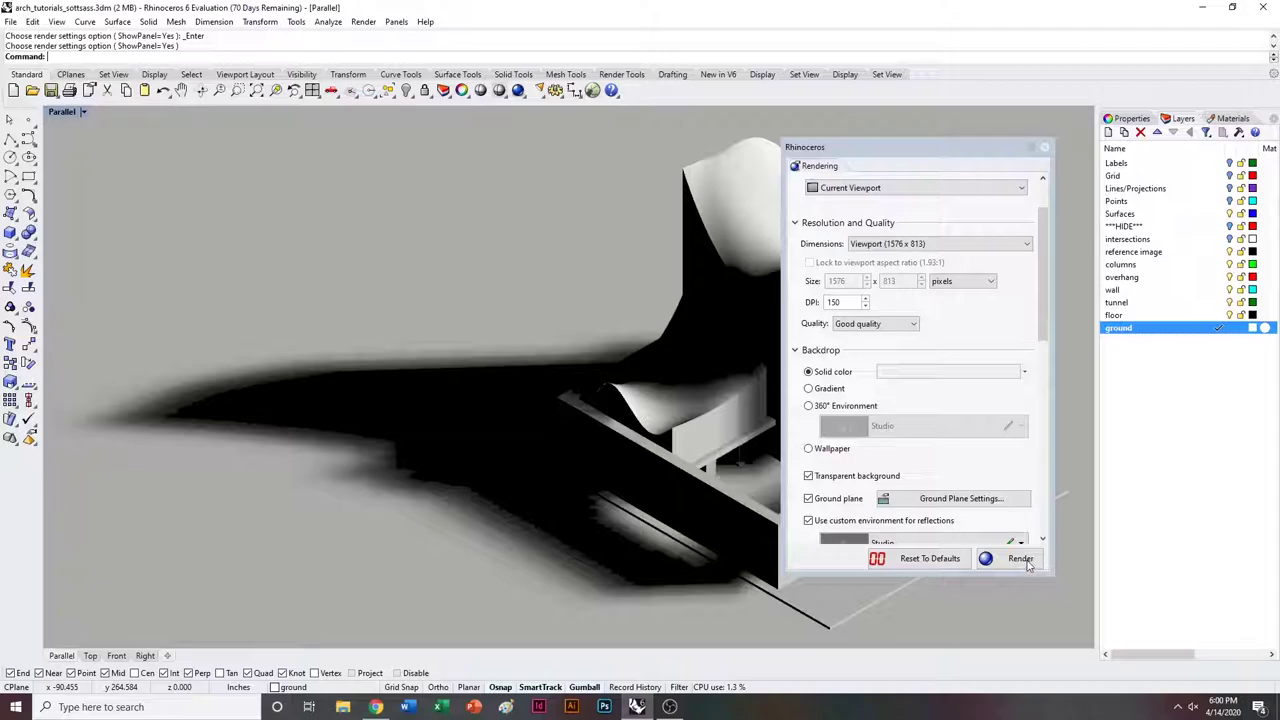
pyautogui.click(1026, 562)
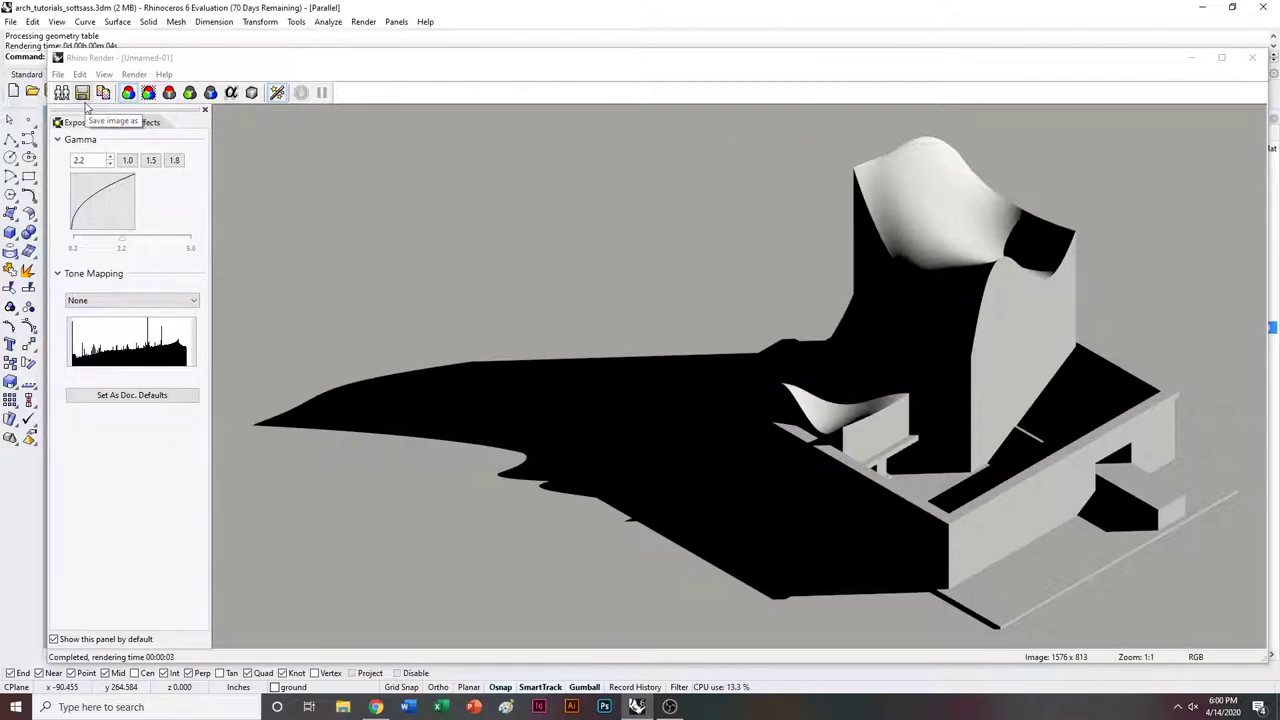
# Save the rendered image as the PNG sottsass_renderunderlay in the arch_tutorials_Sottsass folder, and close the render window.
pyautogui.click(82, 92)
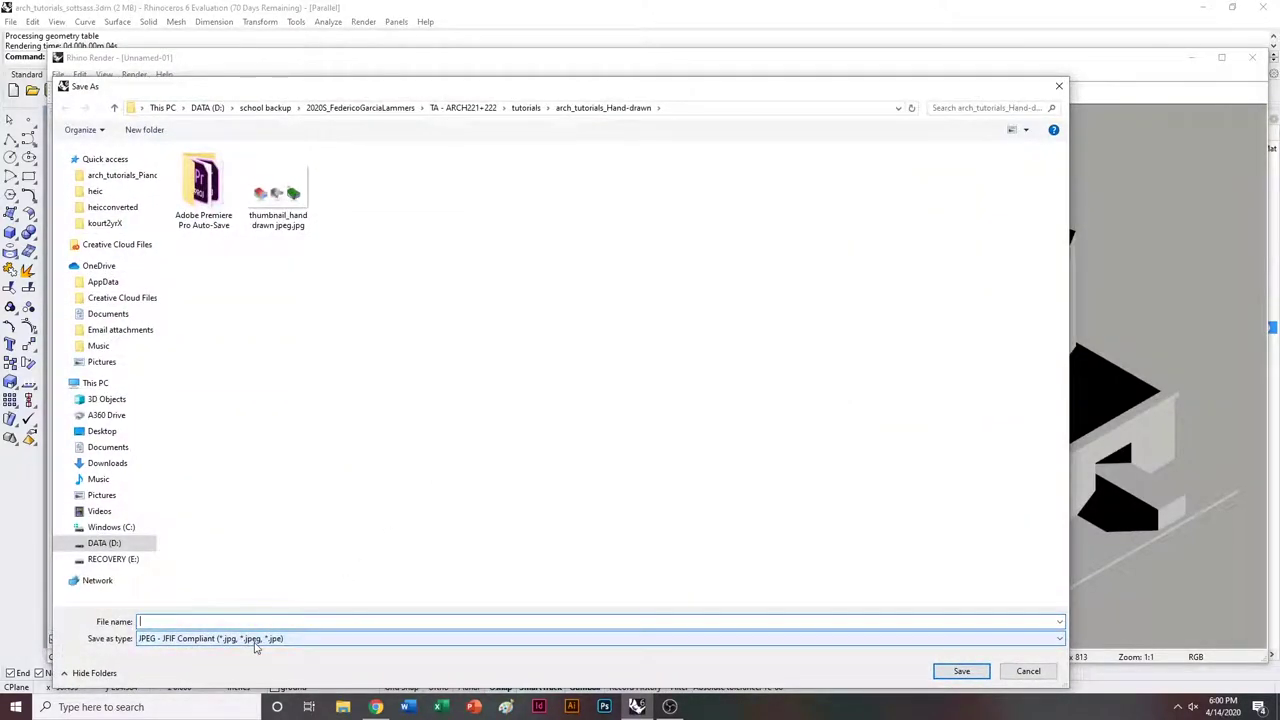
pyautogui.click(252, 640)
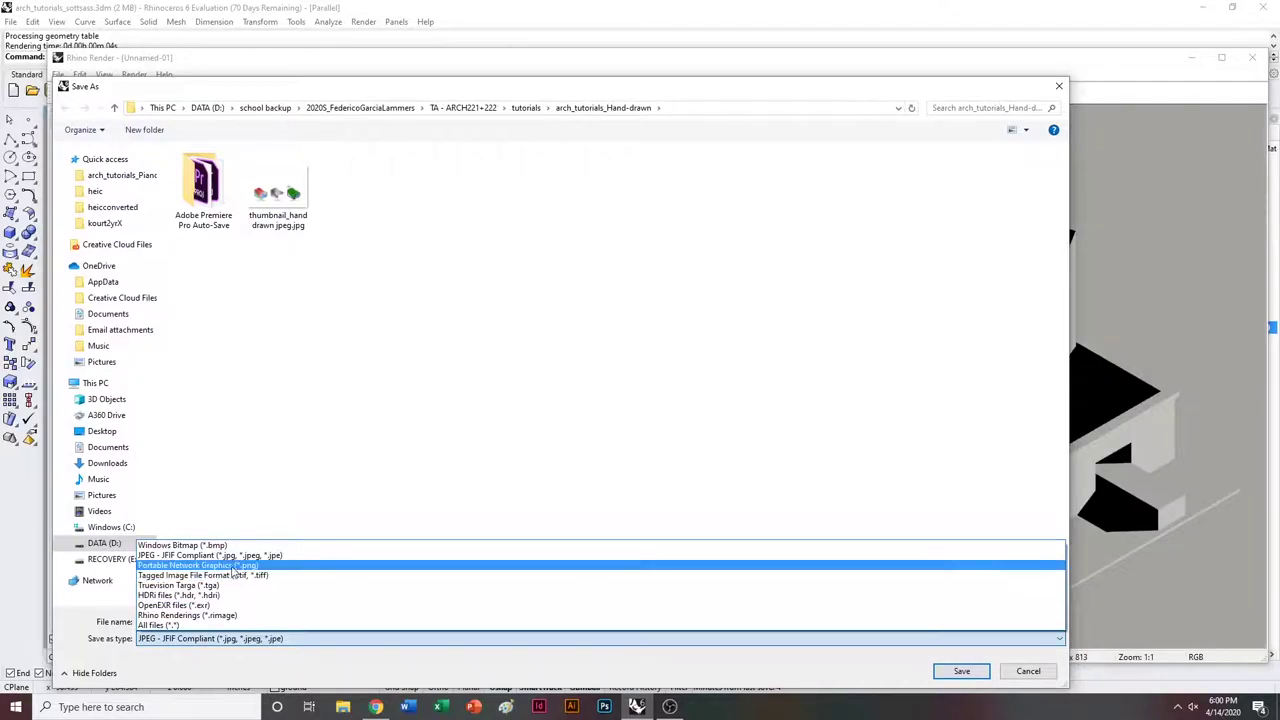
pyautogui.click(234, 566)
pyautogui.click(524, 105)
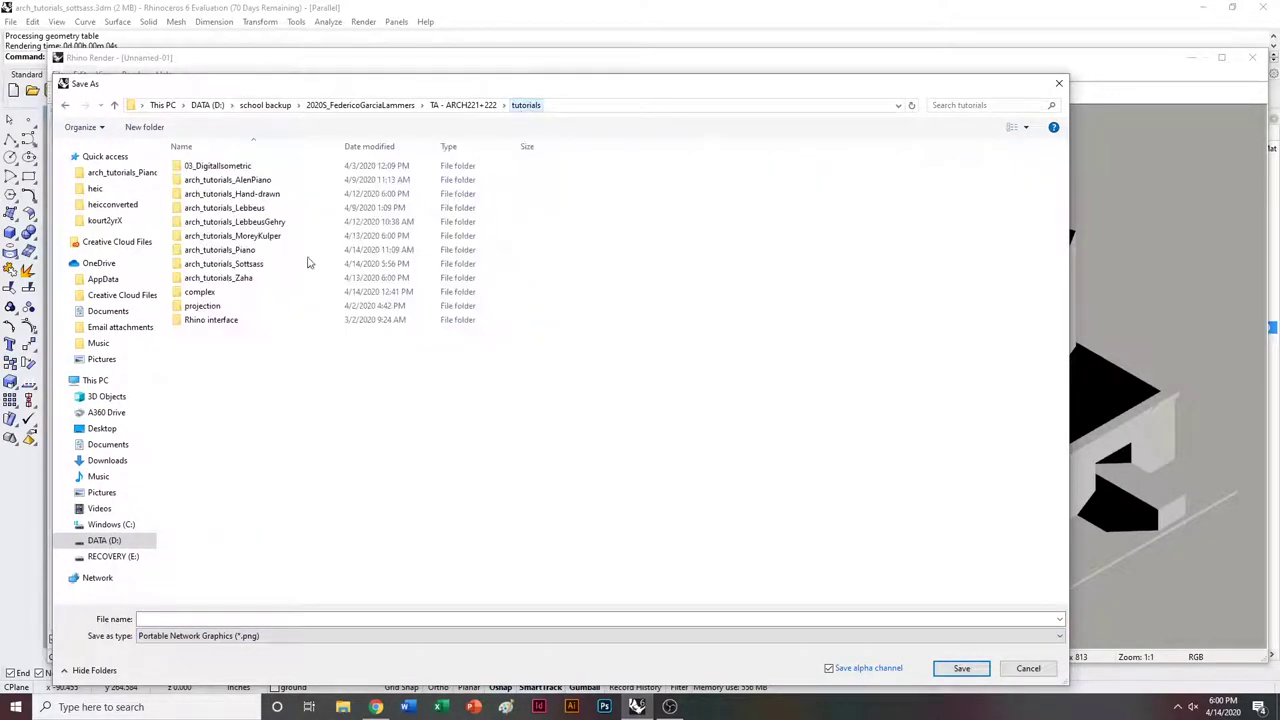
pyautogui.doubleClick(245, 263)
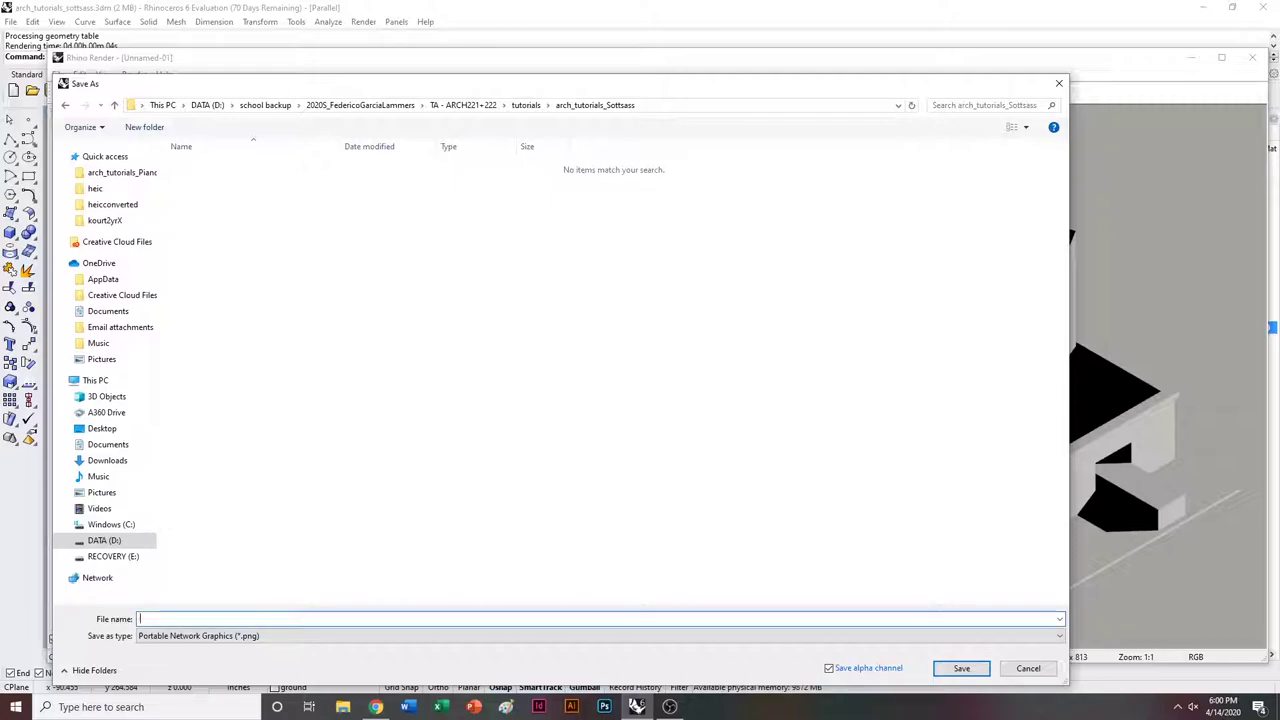
pyautogui.write('sottsass_ren')
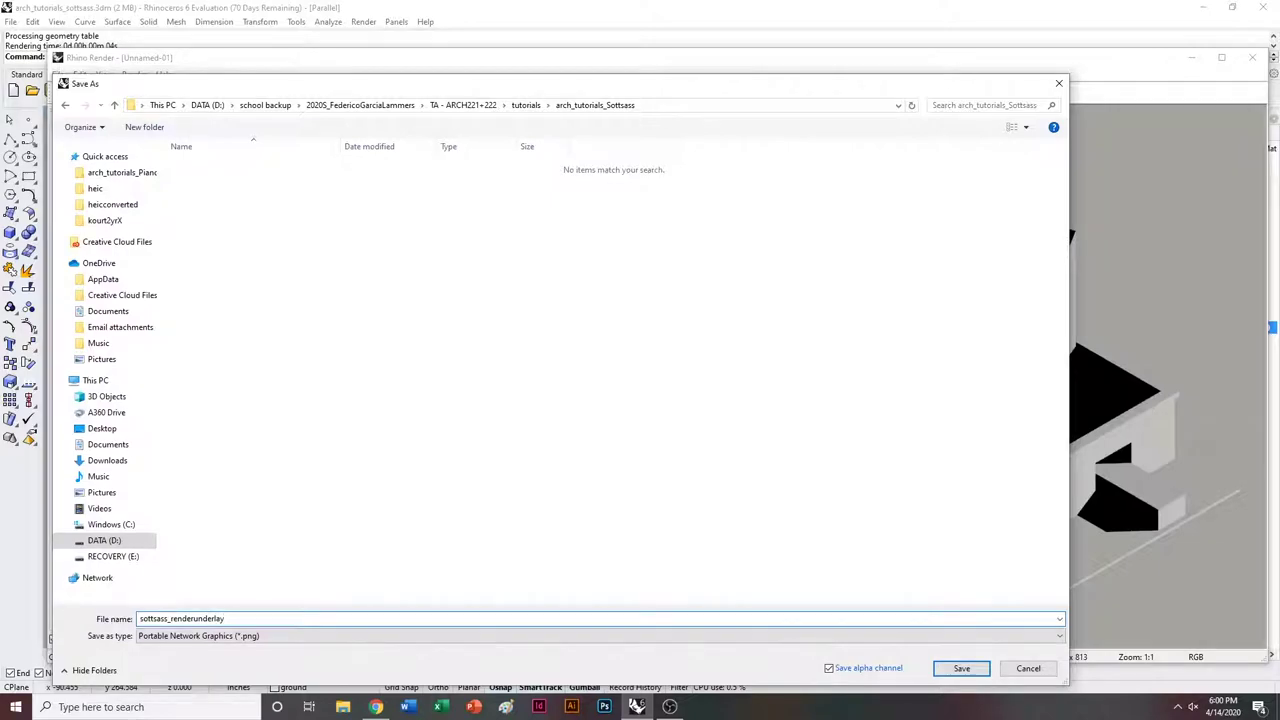
pyautogui.write('derunderlay')
pyautogui.press('Return')
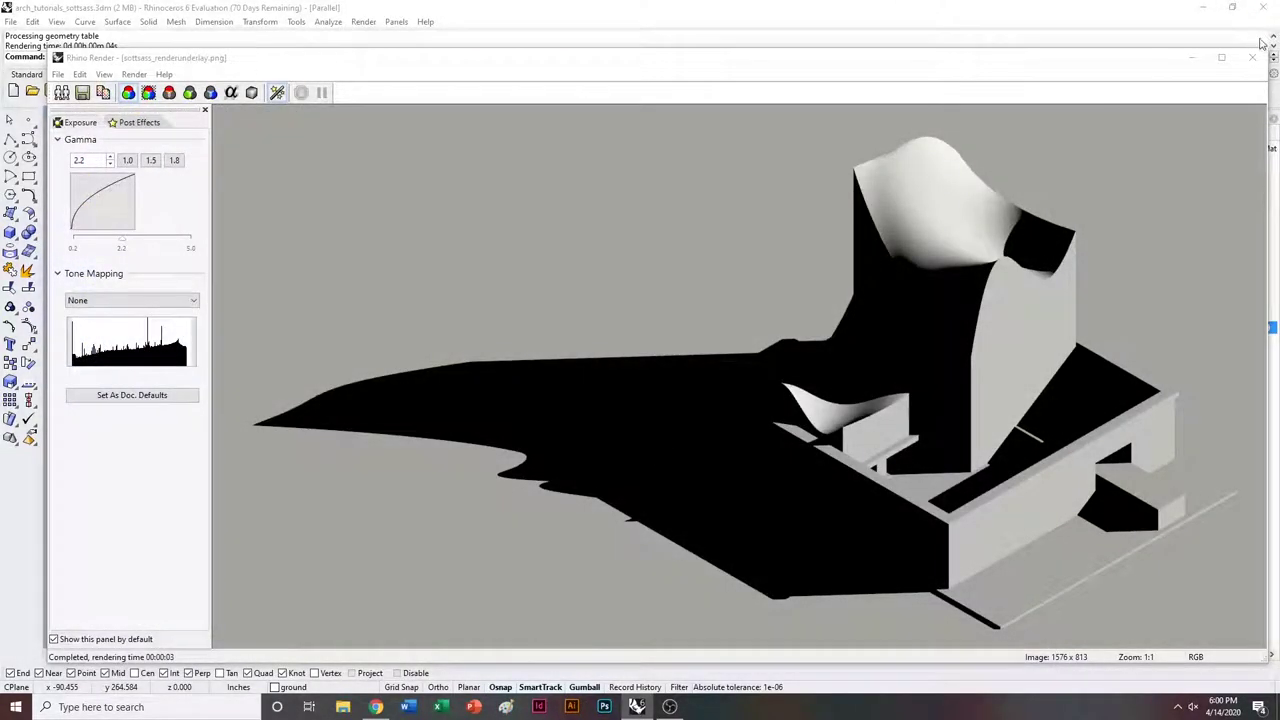
pyautogui.click(1252, 60)
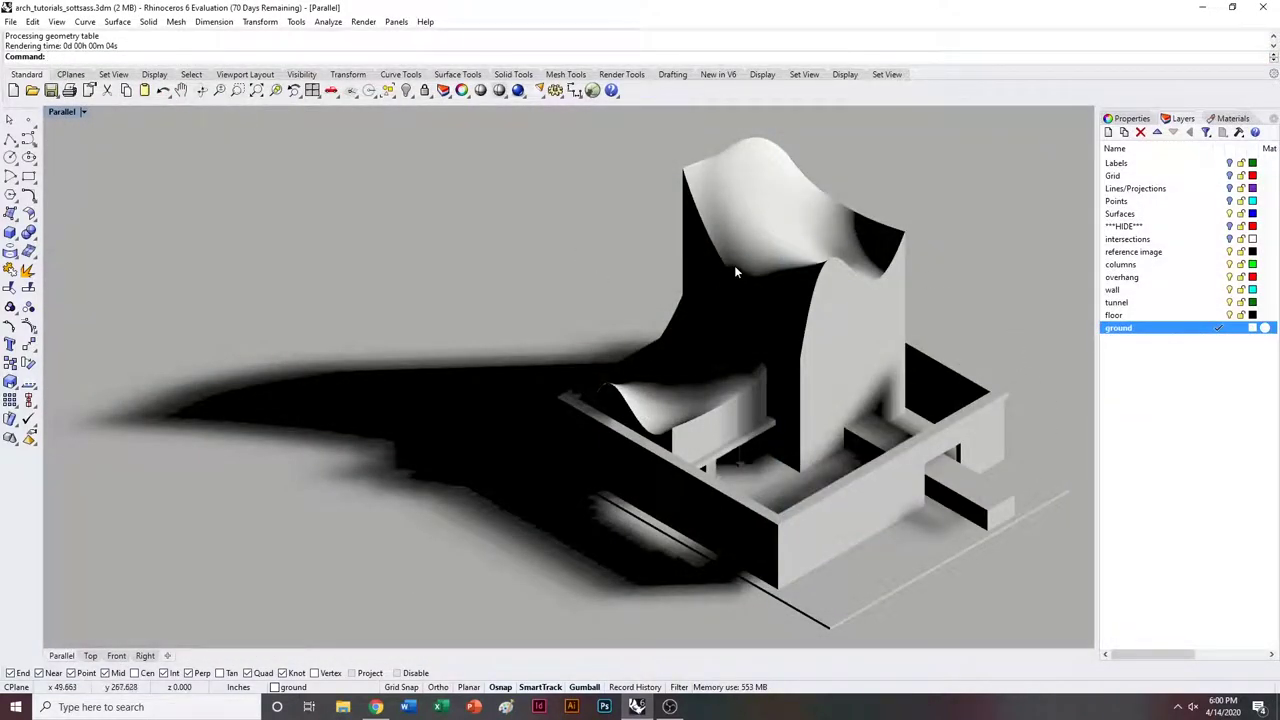
# Select the large ground surface, undo its accidental move and lock it.
pyautogui.click(515, 128)
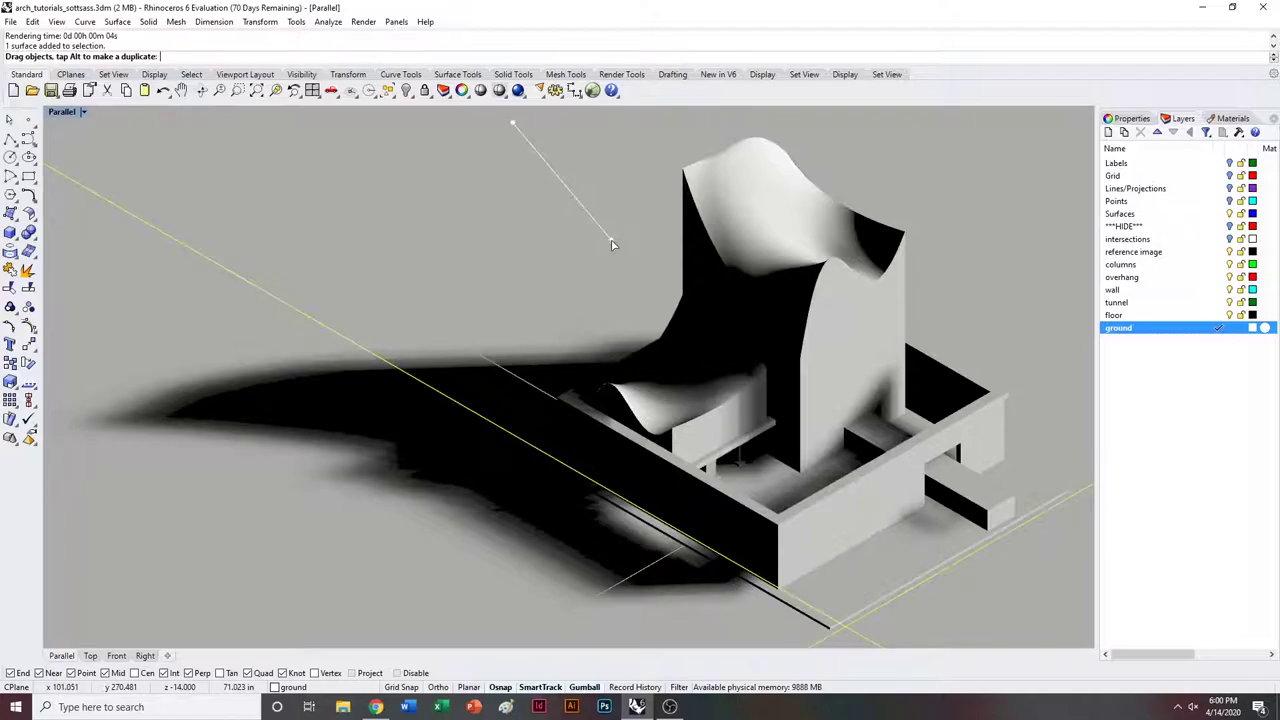
pyautogui.hotkey('ctrl', 'z')
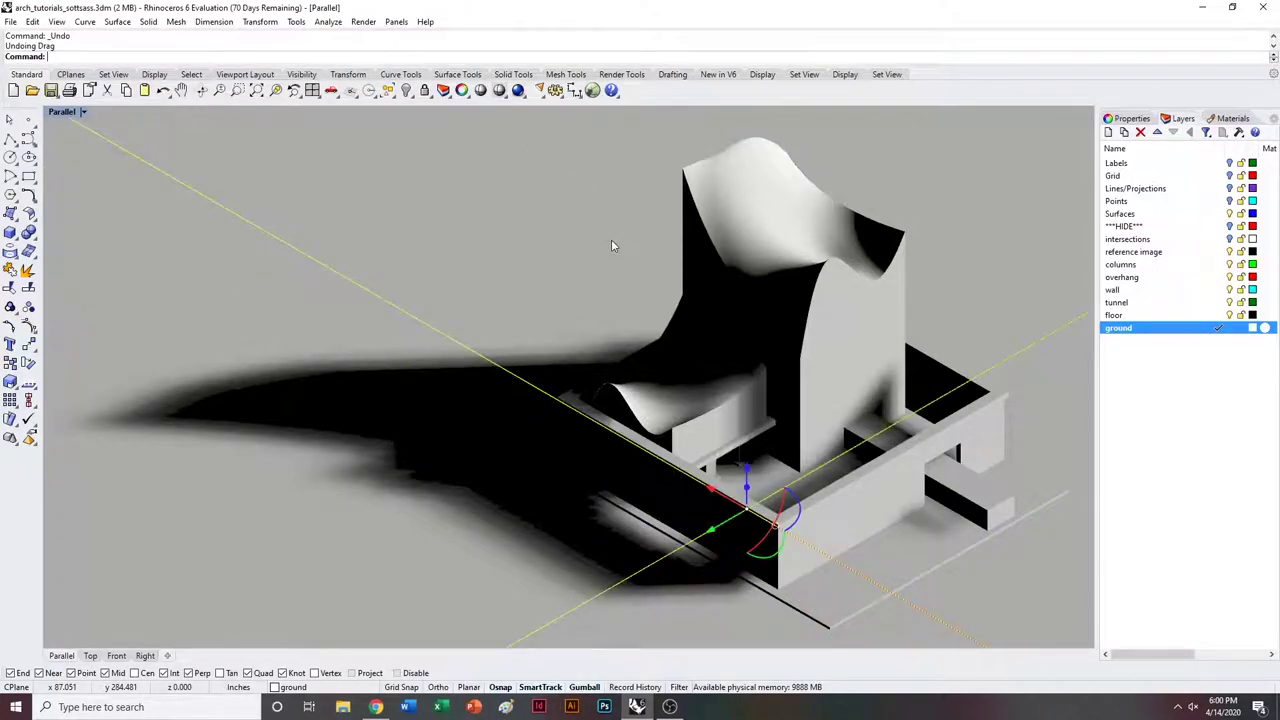
pyautogui.hotkey('ctrl', 'l')
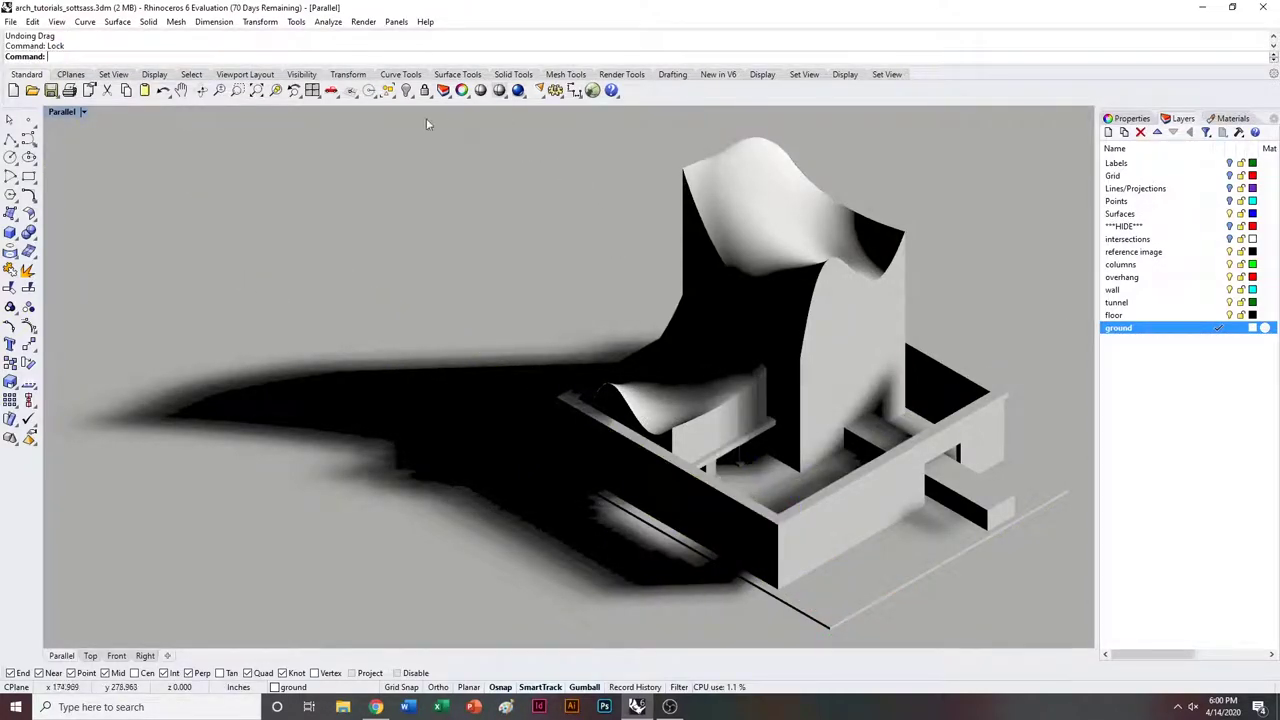
# Select all of the building geometry and reset the Parallel viewport to the northwest isometric view.
pyautogui.moveTo(485, 161); pyautogui.dragTo(1091, 600)
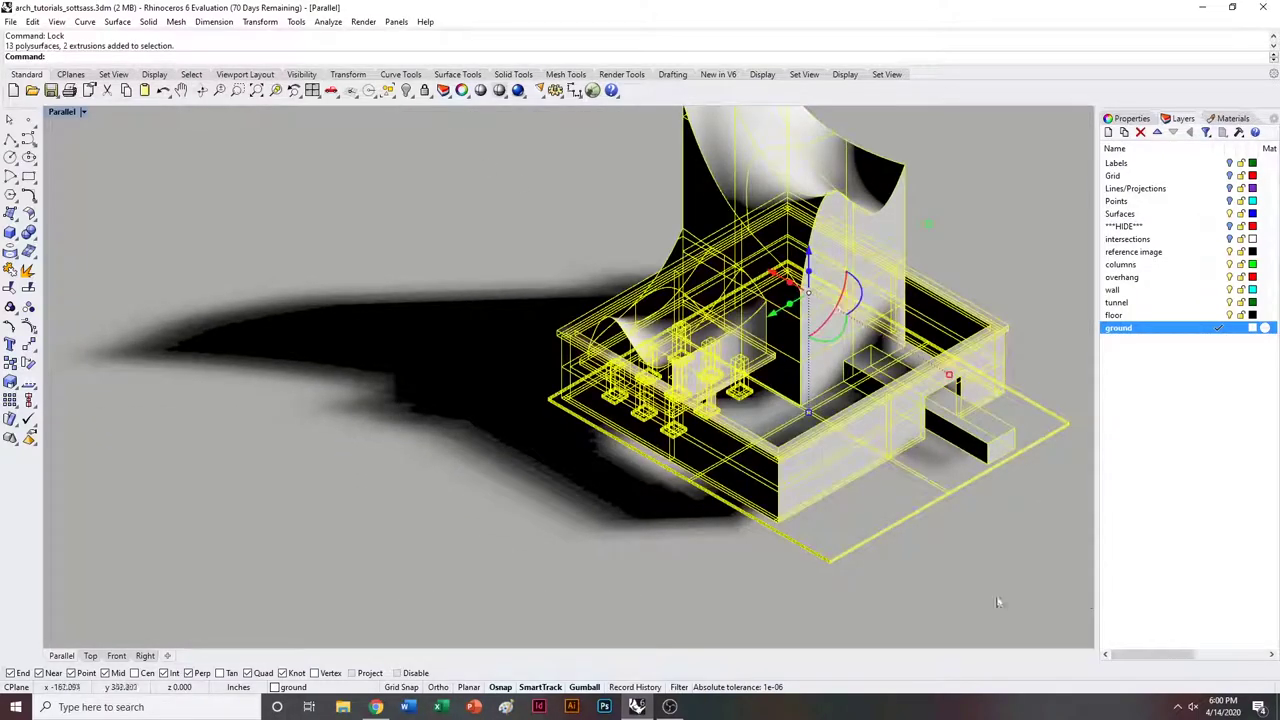
pyautogui.keyDown('shift'); pyautogui.moveTo(886, 375); pyautogui.dragTo(838, 417, button='right'); pyautogui.keyUp('shift')
pyautogui.click(84, 112)
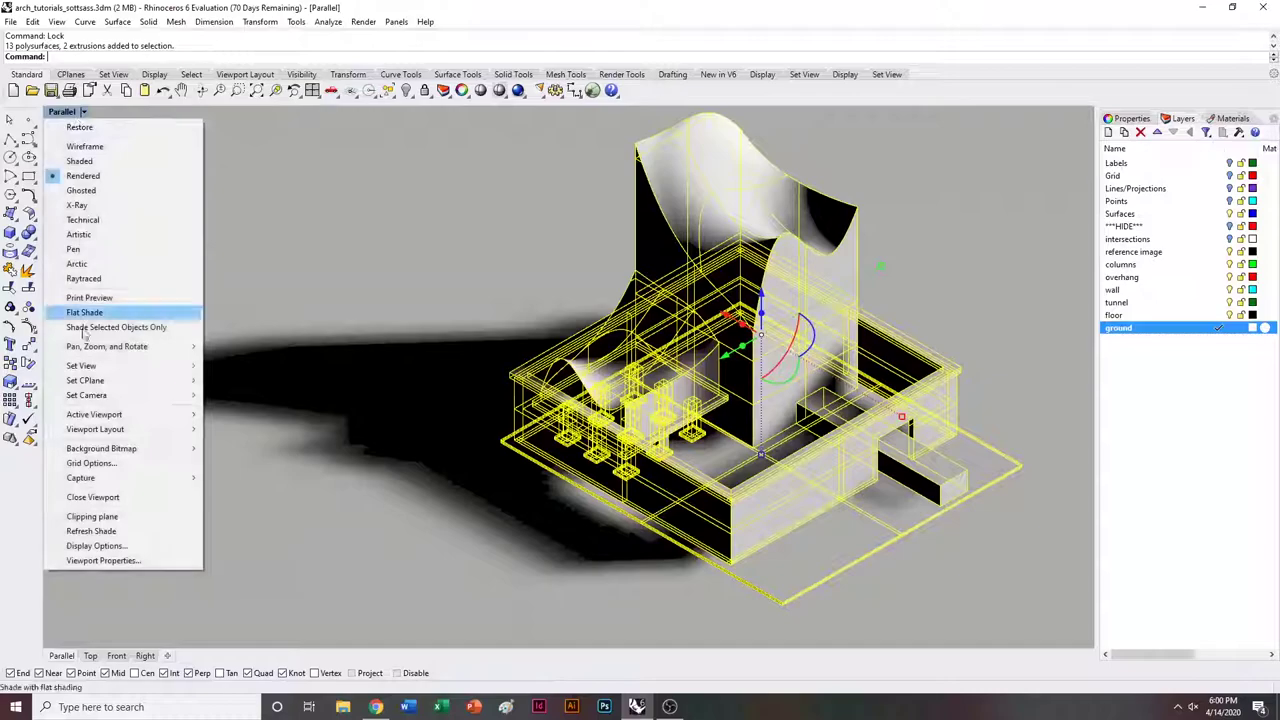
pyautogui.moveTo(150, 366)
pyautogui.click(362, 517)
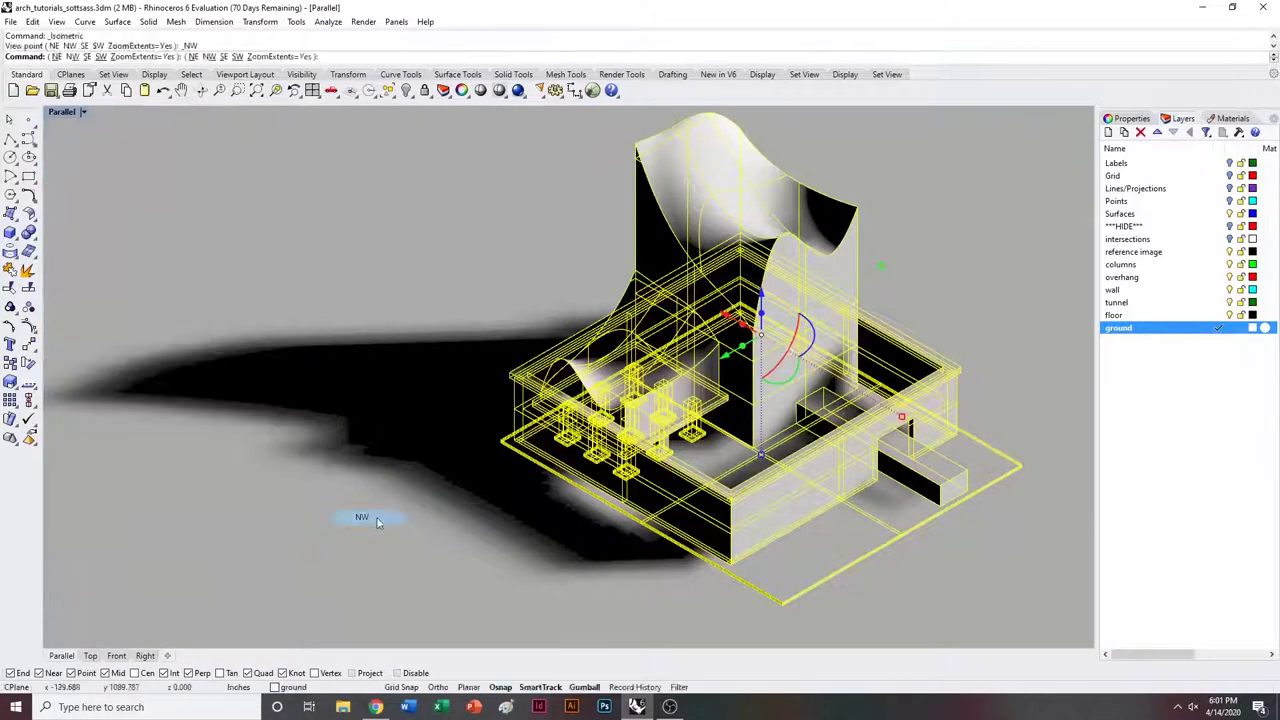
pyautogui.scroll(5, 544, 309)
pyautogui.keyDown('shift'); pyautogui.moveTo(611, 283); pyautogui.dragTo(581, 349, button='right'); pyautogui.keyUp('shift')
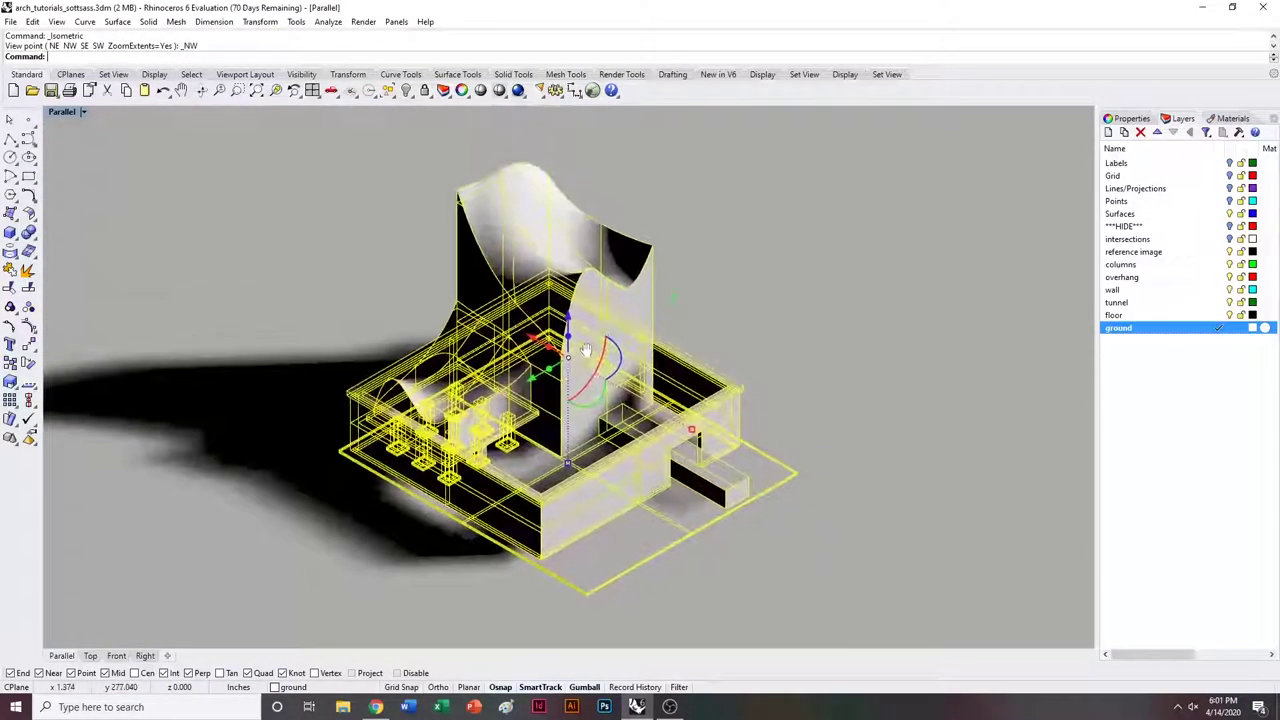
# Generate Make2D linework of the selected building from the Parallel view, maintaining source layers and leaving out hidden lines.
pyautogui.write('Make2D')
pyautogui.press('Return')
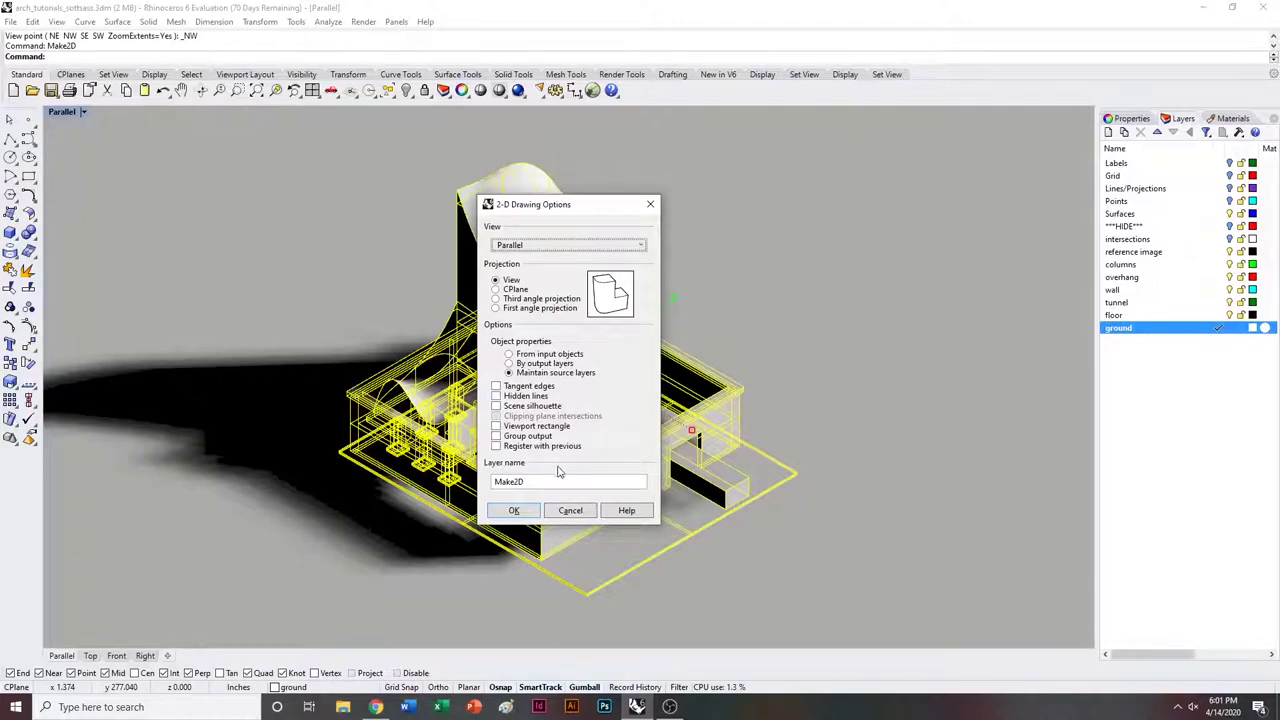
pyautogui.click(514, 511)
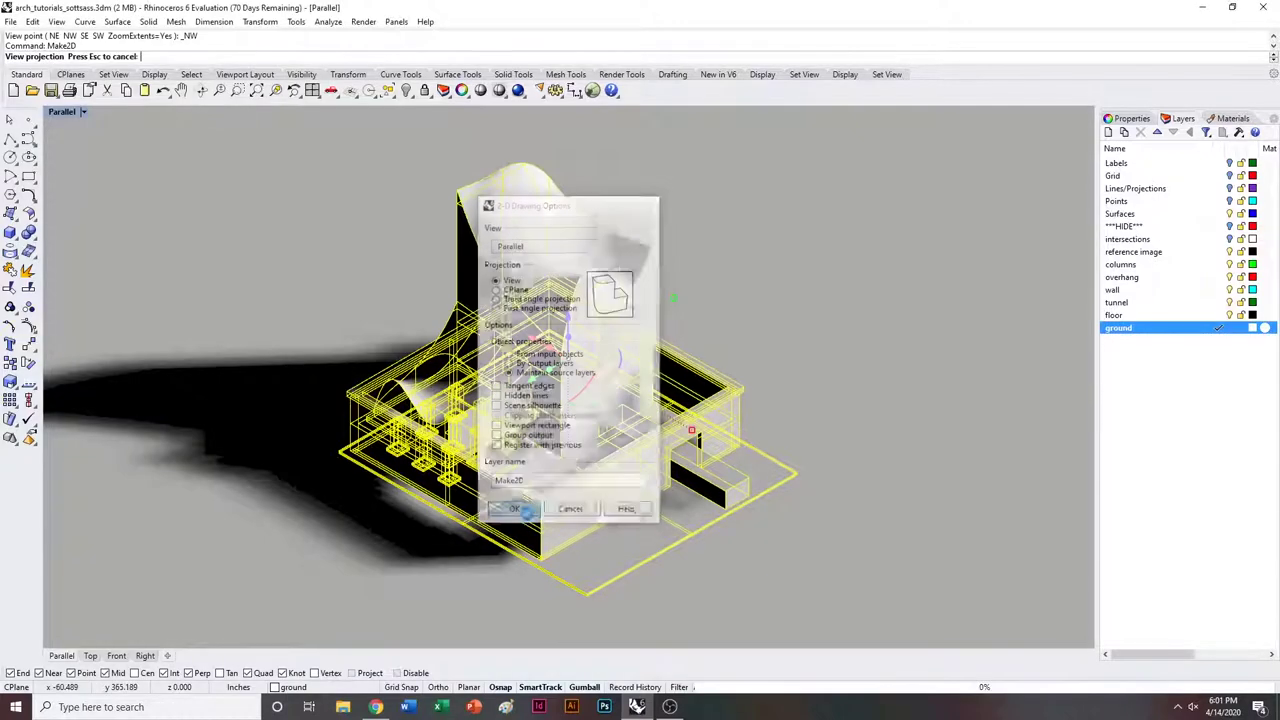
# Switch to the Top viewport, clear the selection and examine the generated isometric linework up close.
pyautogui.doubleClick(48, 116)
pyautogui.doubleClick(48, 116)
pyautogui.scroll(20, 497, 438)
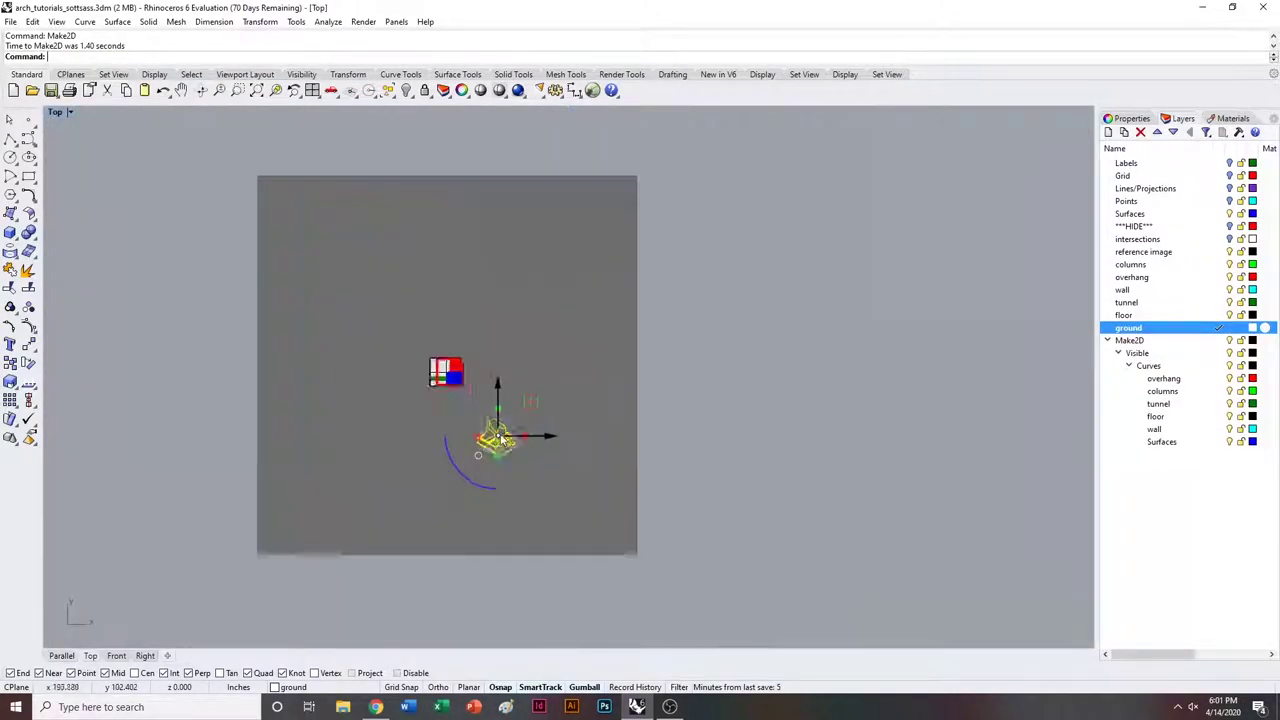
pyautogui.press('Escape')
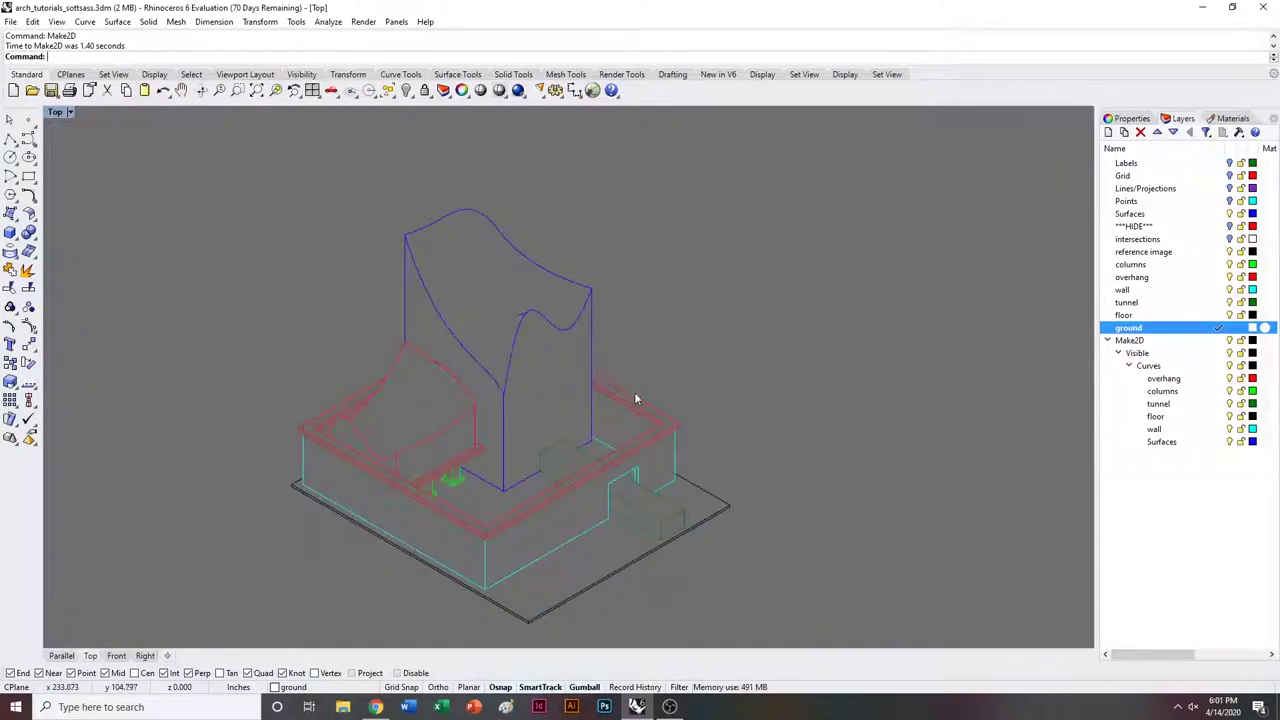
pyautogui.scroll(5, 634, 392)
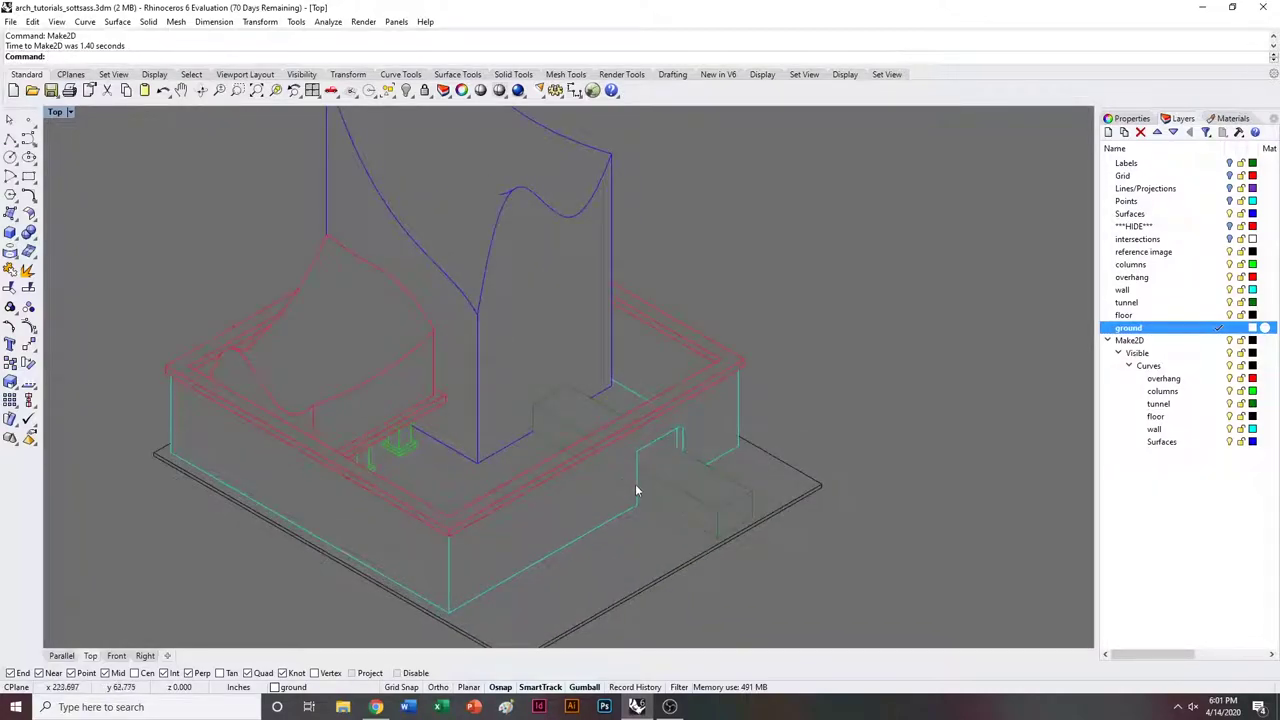
pyautogui.scroll(-2, 635, 484)
pyautogui.moveTo(638, 483); pyautogui.dragTo(557, 458, button='right')
pyautogui.scroll(-5, 557, 458)
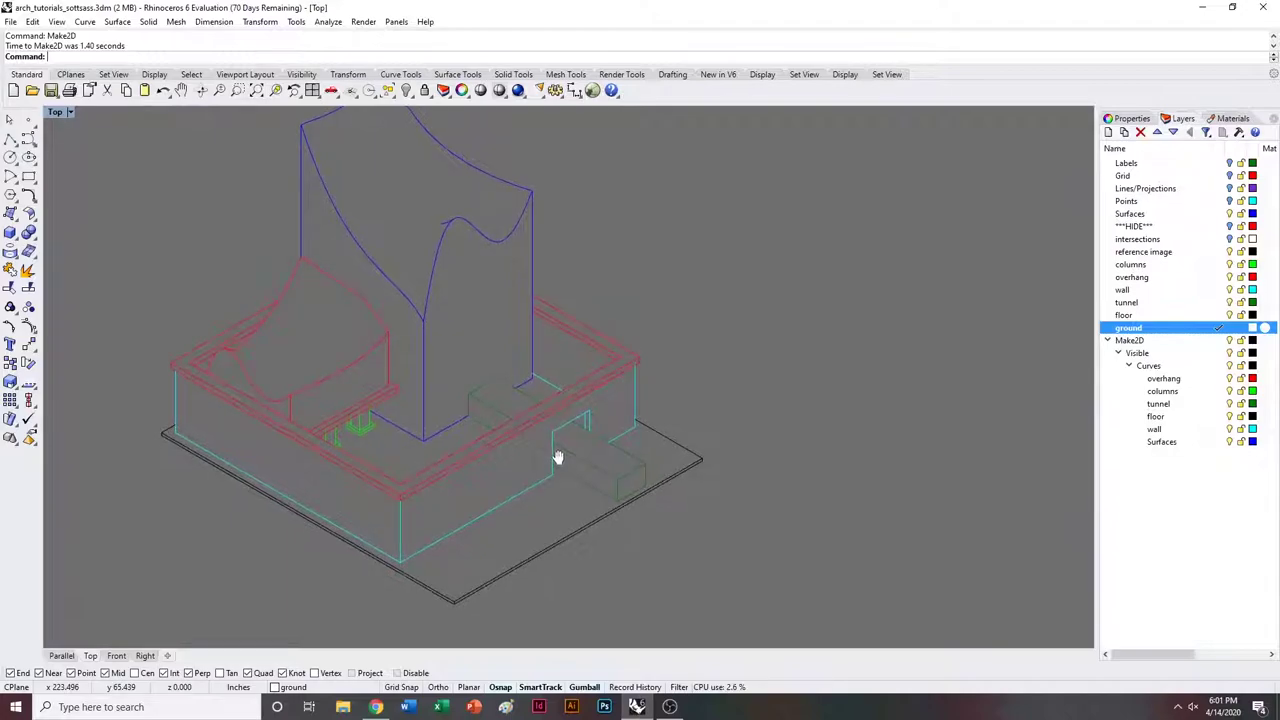
# Select all of the Make2D linework and move it from the ground slab's front corner to the origin, 0.
pyautogui.moveTo(704, 516); pyautogui.dragTo(799, 597)
pyautogui.write('m')
pyautogui.press('Return')
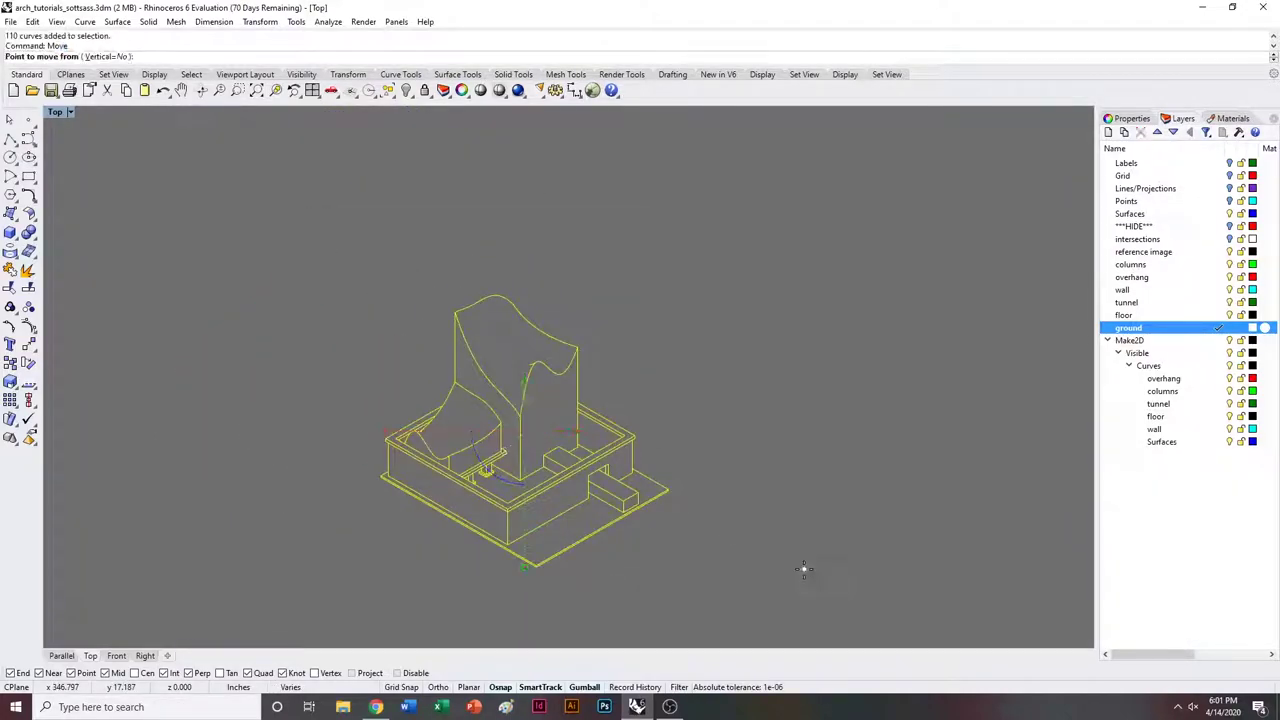
pyautogui.click(539, 569)
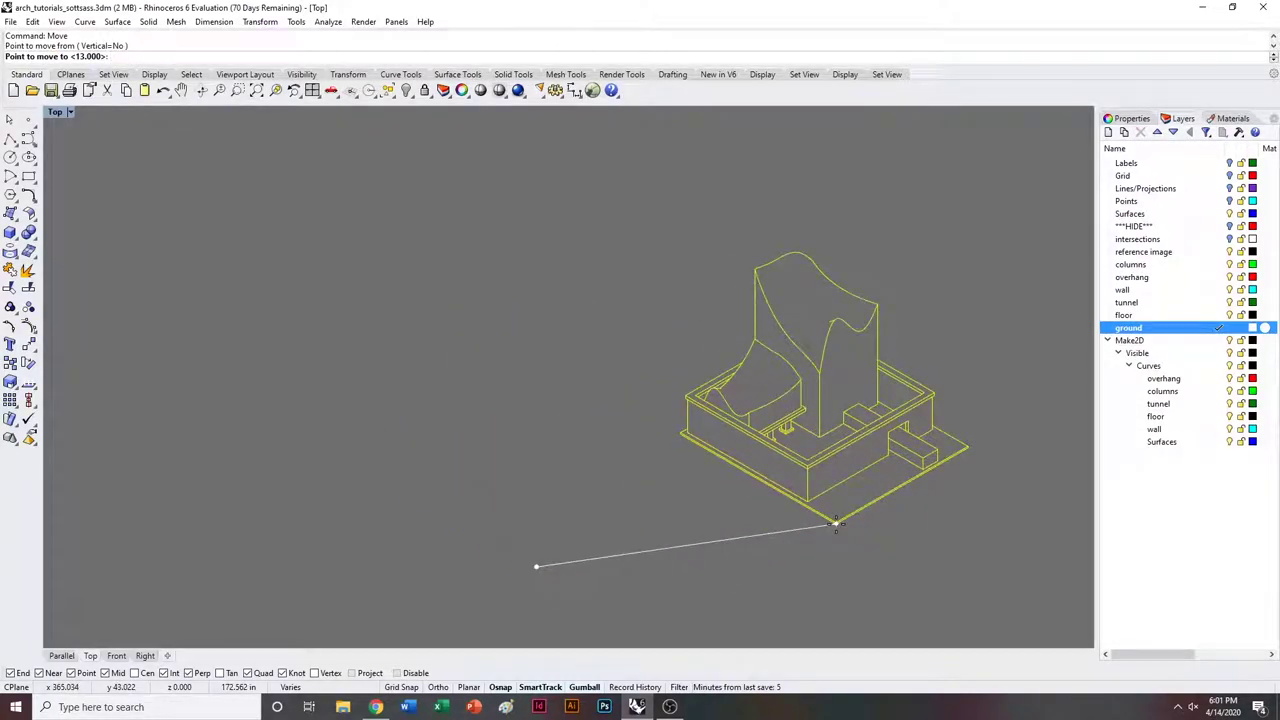
pyautogui.press('Escape')
pyautogui.scroll(10, 523, 586)
pyautogui.press('Return')
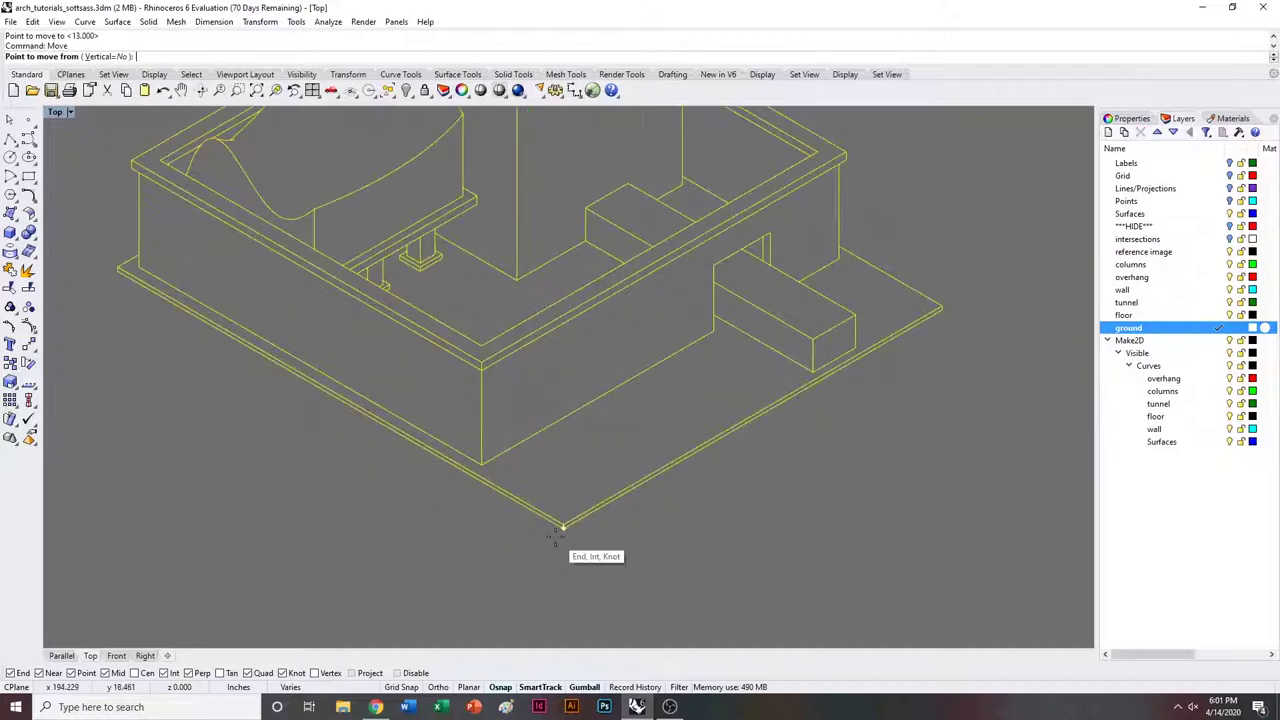
pyautogui.click(562, 528)
pyautogui.write('0')
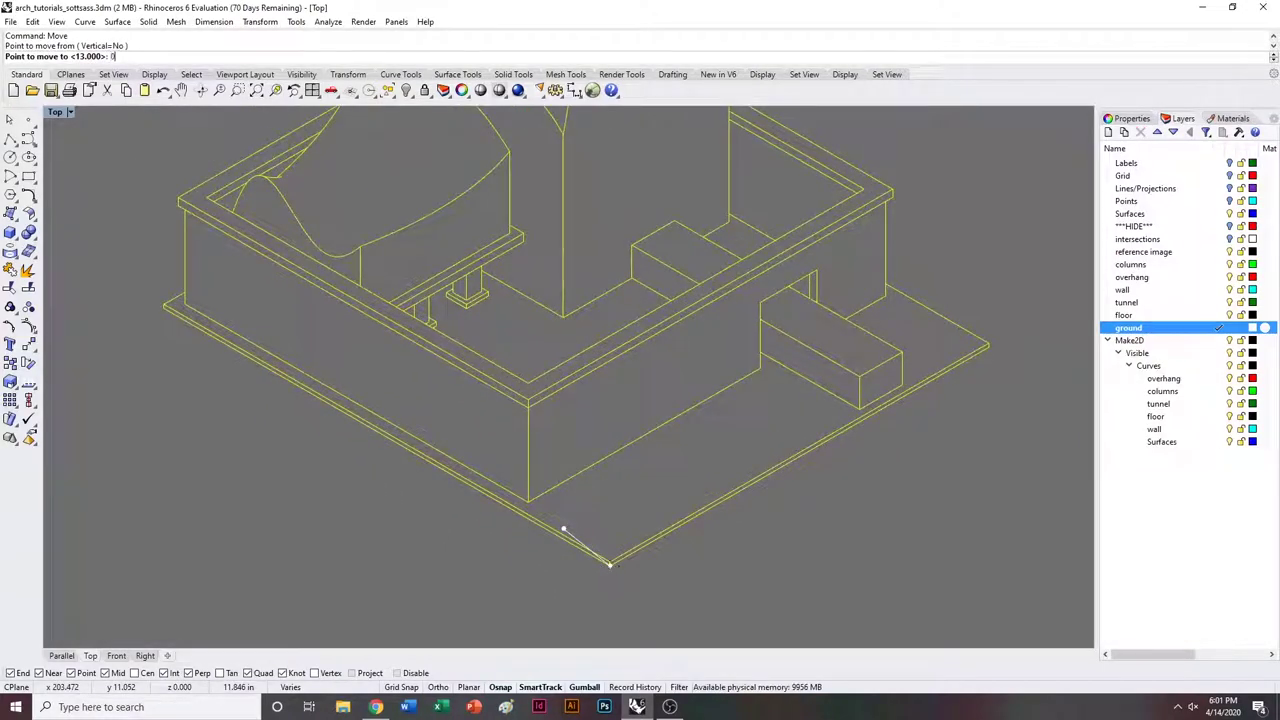
pyautogui.press('Return')
pyautogui.scroll(-15, 562, 434)
pyautogui.scroll(14, 520, 435)
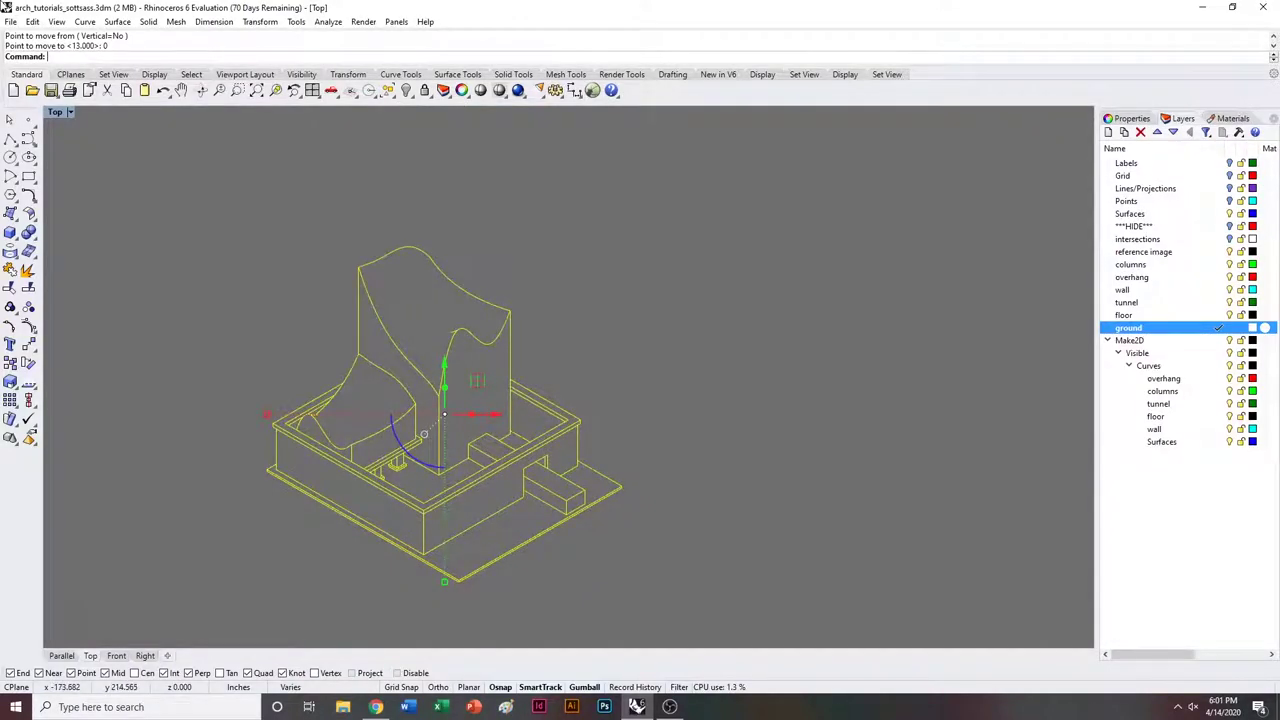
# Export the selected linework as the Illustrator file sottsassLW.ai, preserving model scale at 10 inches = 1 inch in RGB.
pyautogui.click(10, 21)
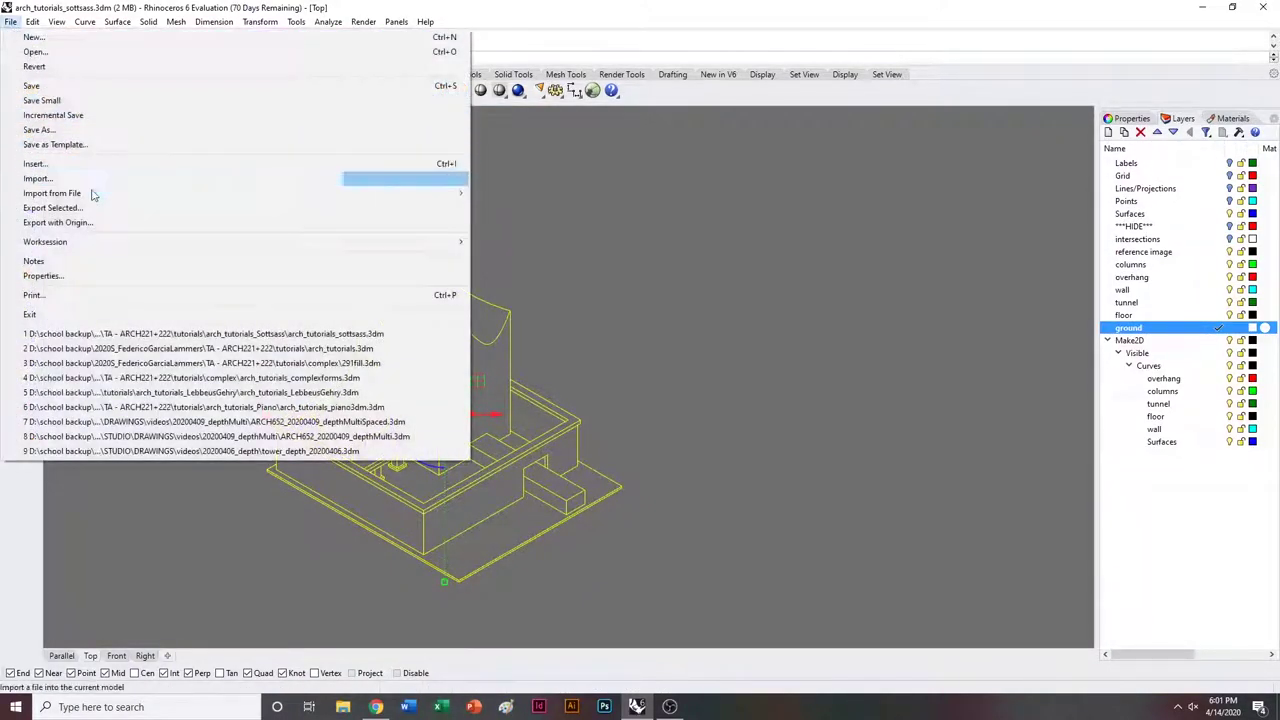
pyautogui.click(93, 208)
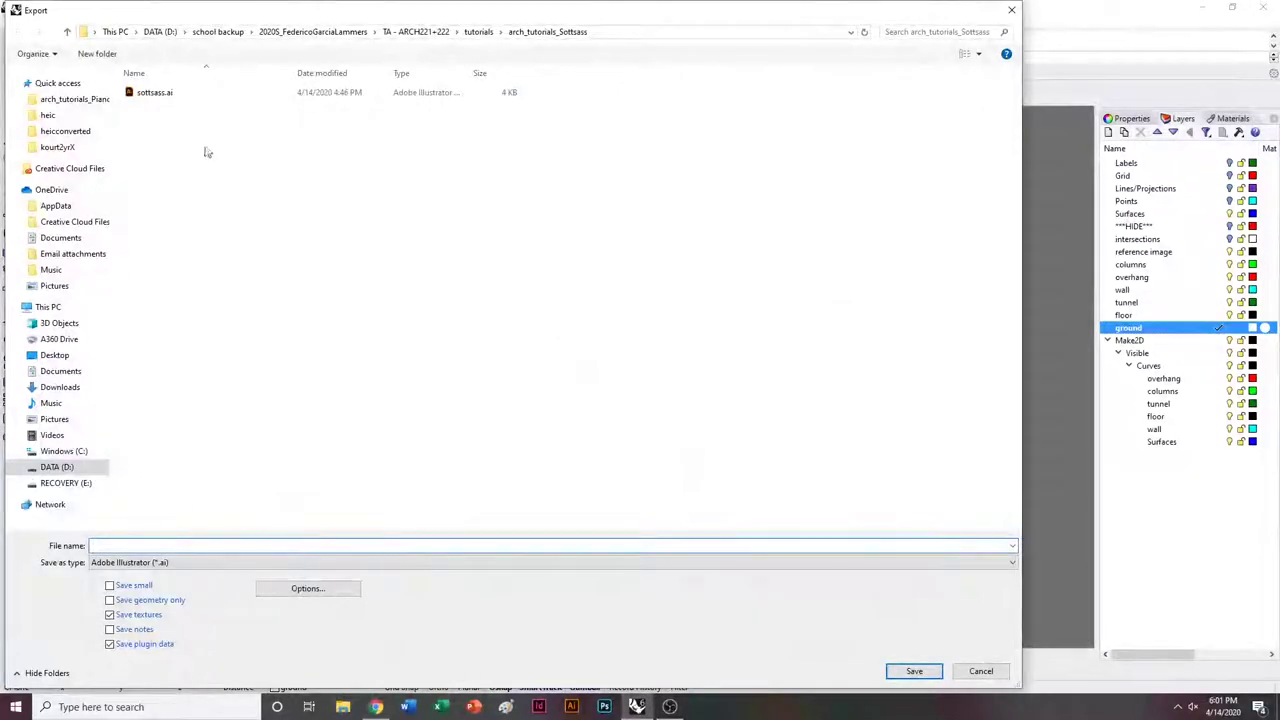
pyautogui.click(155, 92)
pyautogui.click(120, 545)
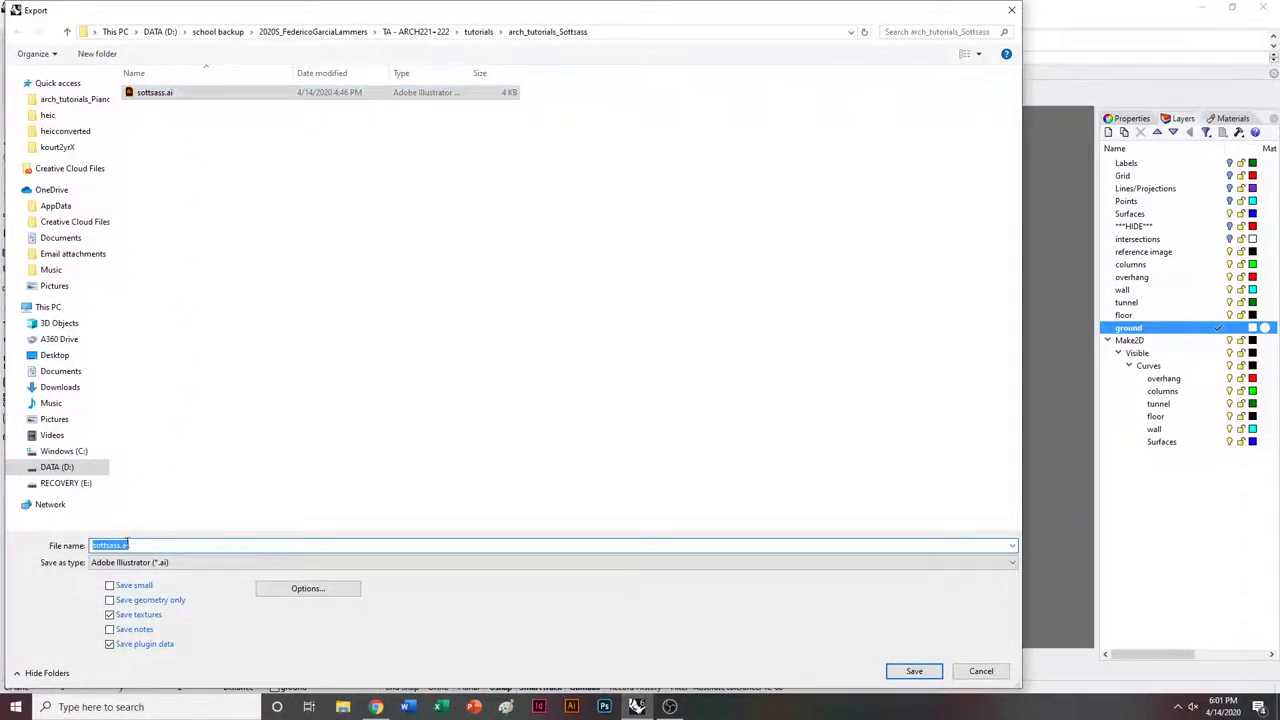
pyautogui.click(120, 545)
pyautogui.write('LW')
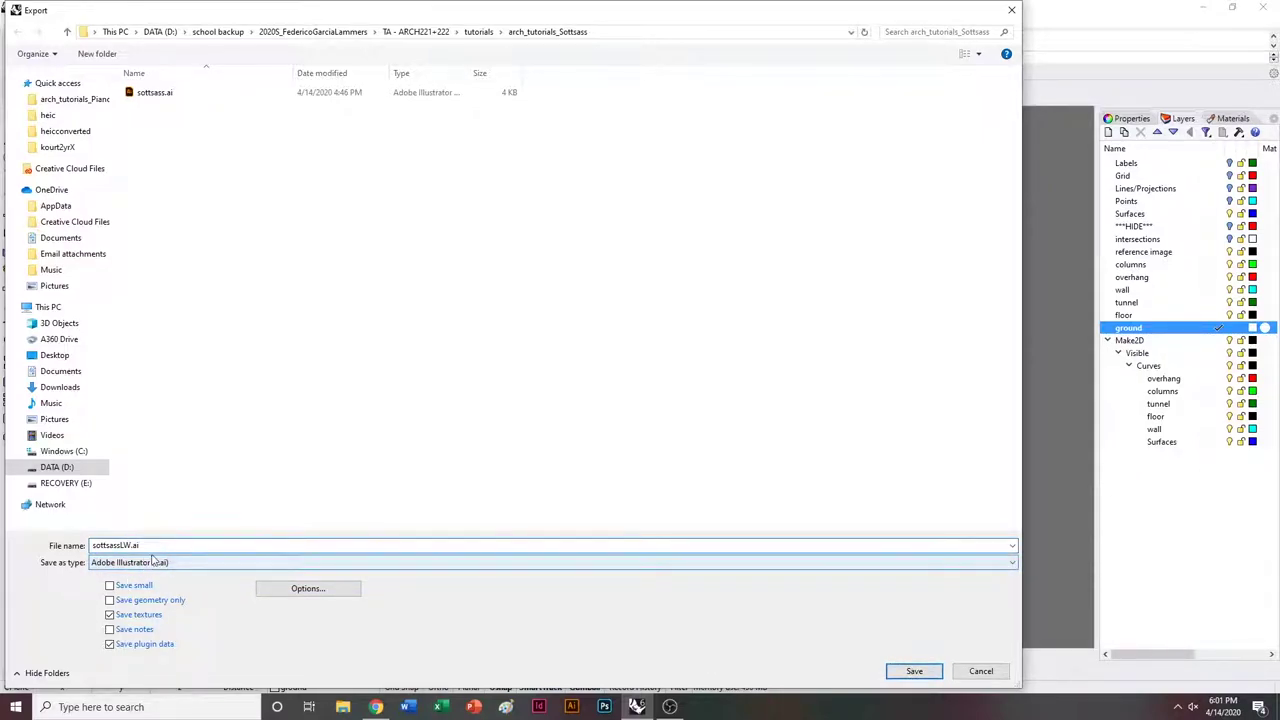
pyautogui.click(914, 671)
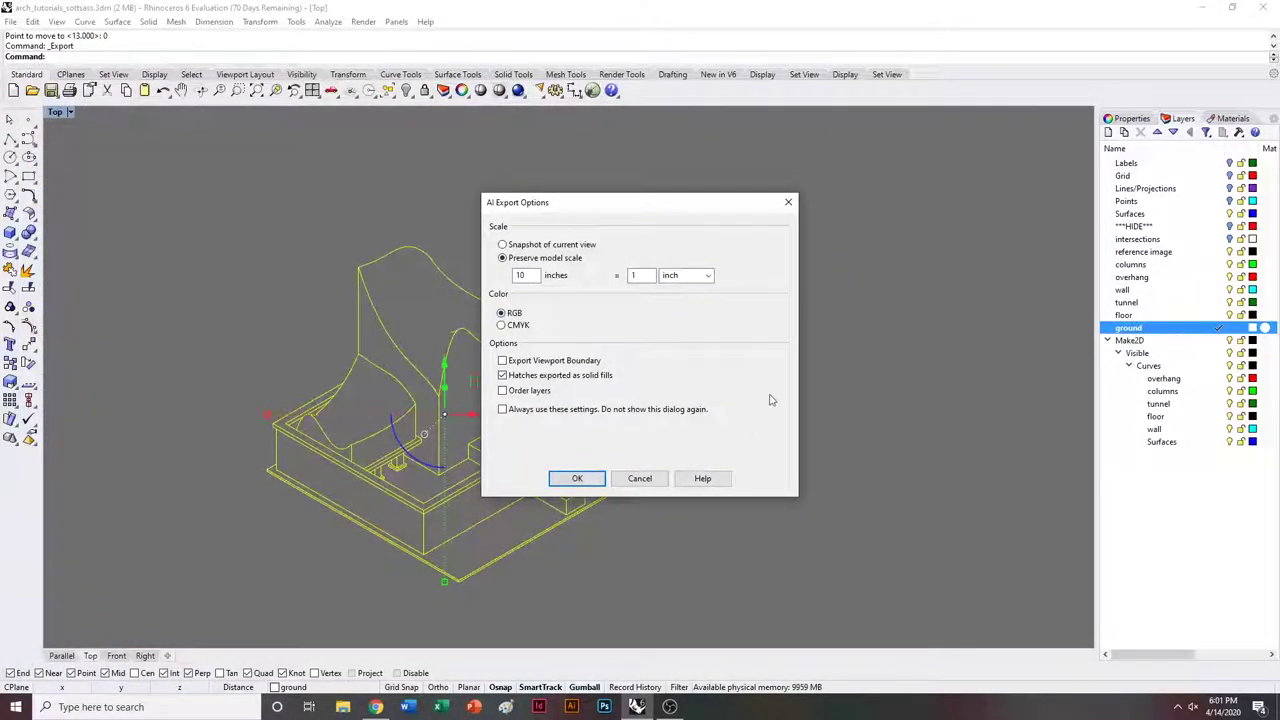
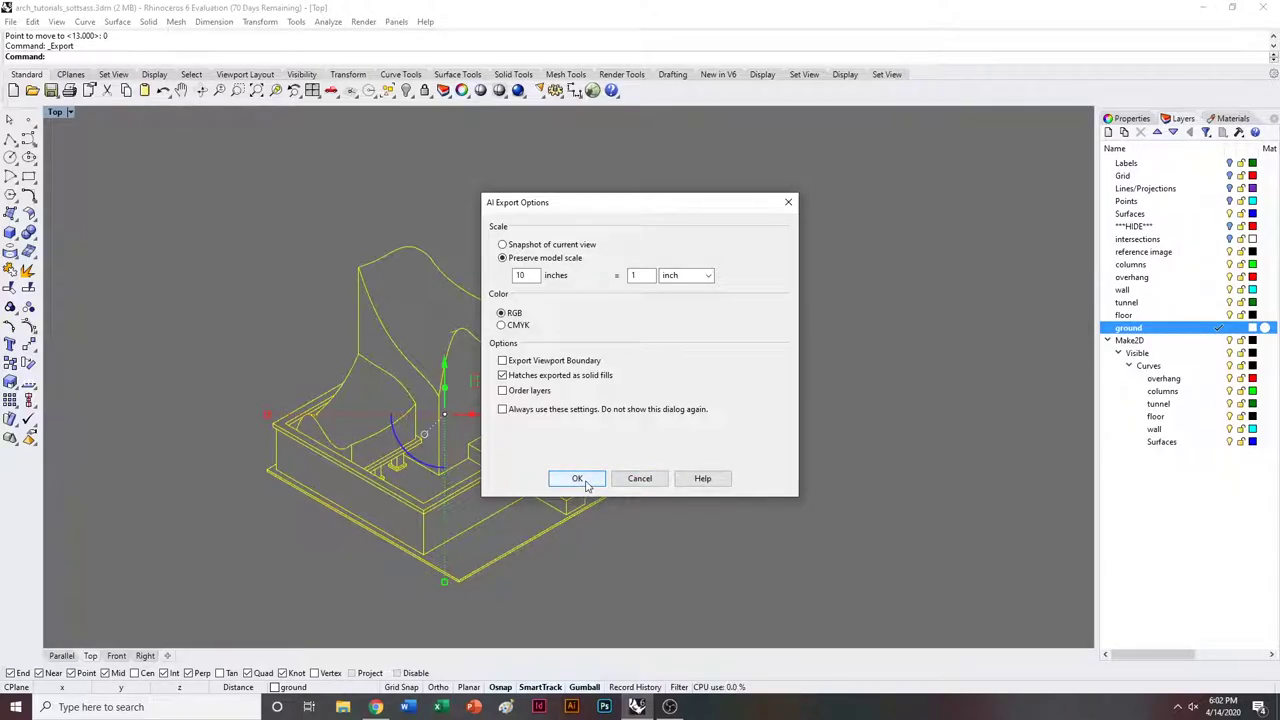
pyautogui.click(578, 479)
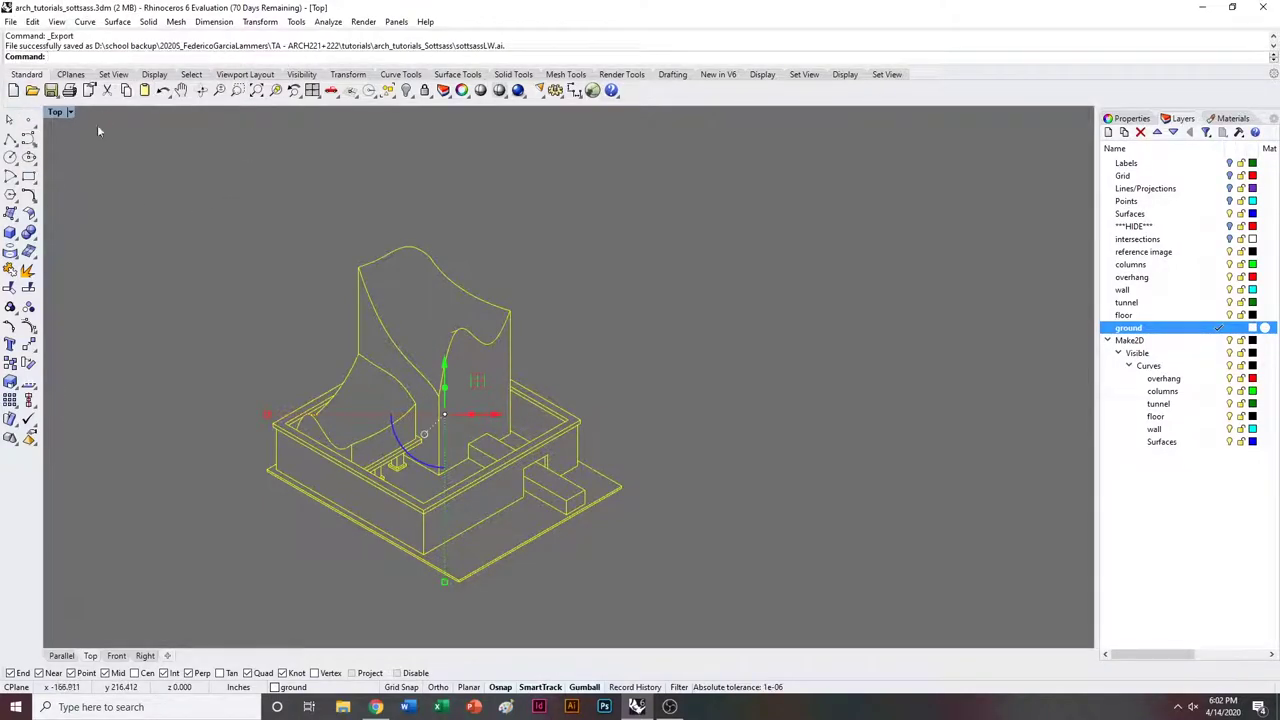
# Deselect the linework and save the Rhino model.
pyautogui.click(142, 237)
pyautogui.click(10, 21)
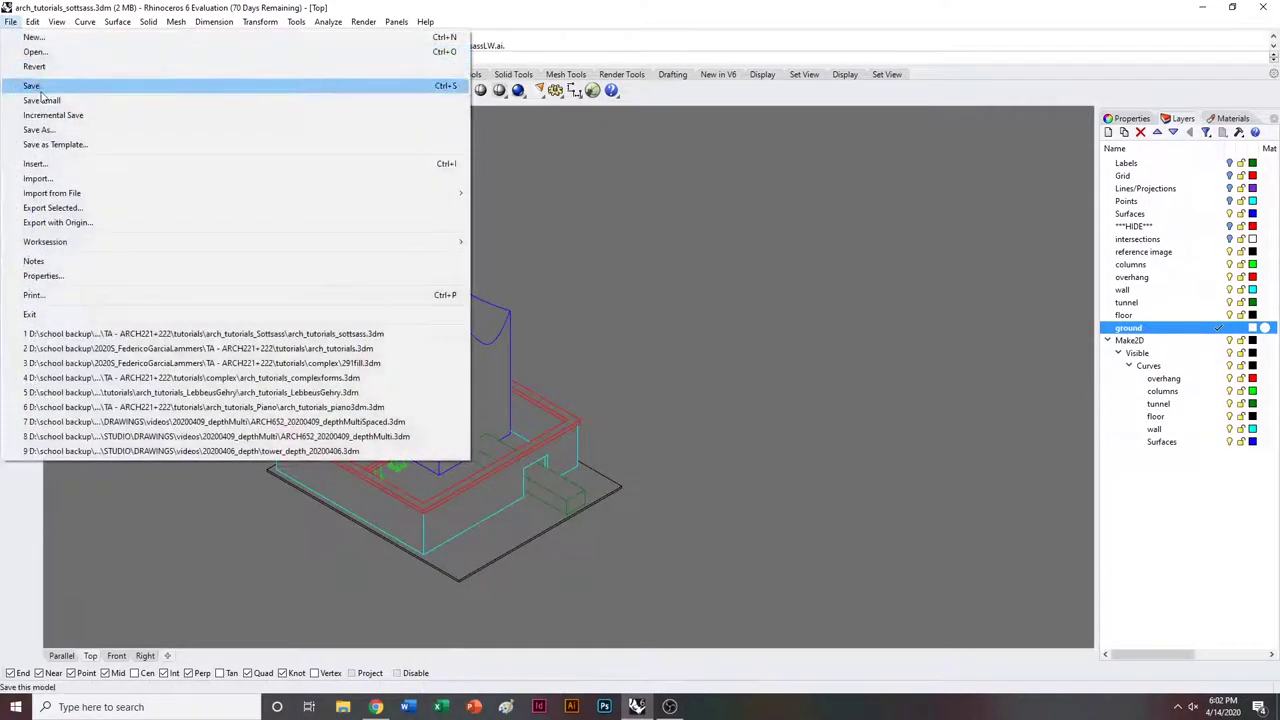
pyautogui.click(30, 86)
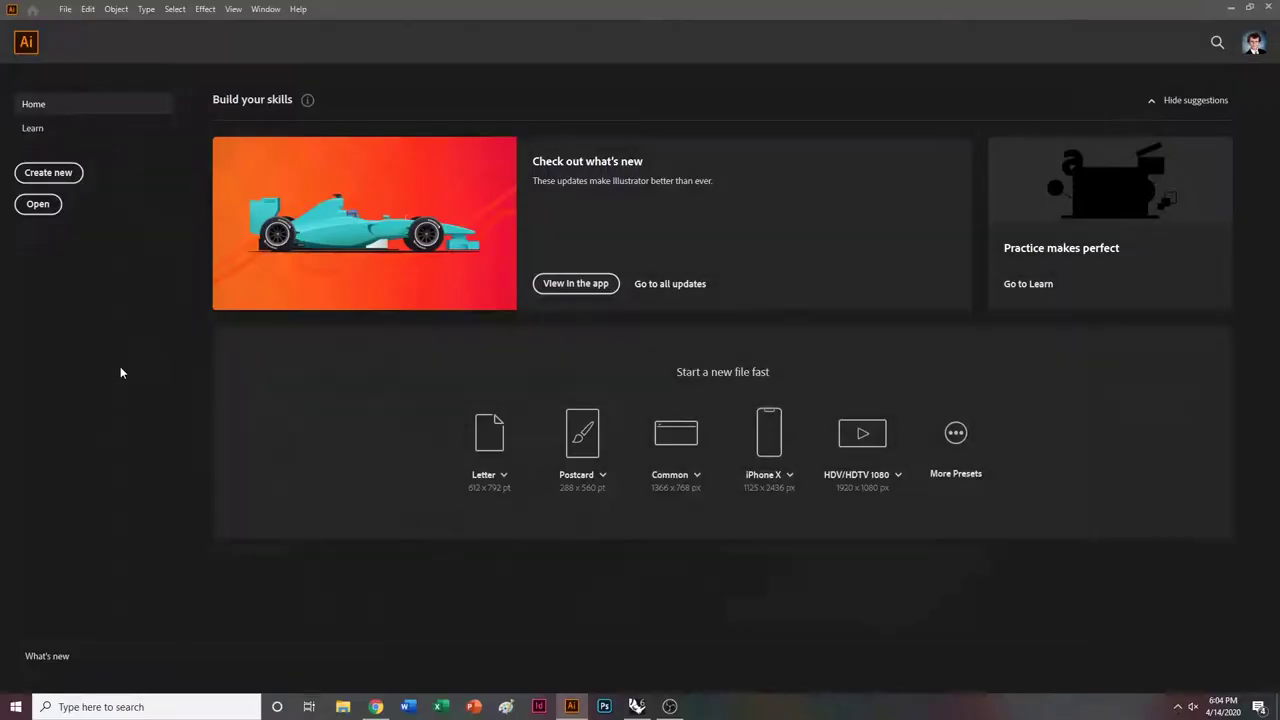
# Switch to Illustrator, open the exported sottsassLW.ai file and close the floating Swatches panel.
pyautogui.click(65, 10)
pyautogui.click(81, 54)
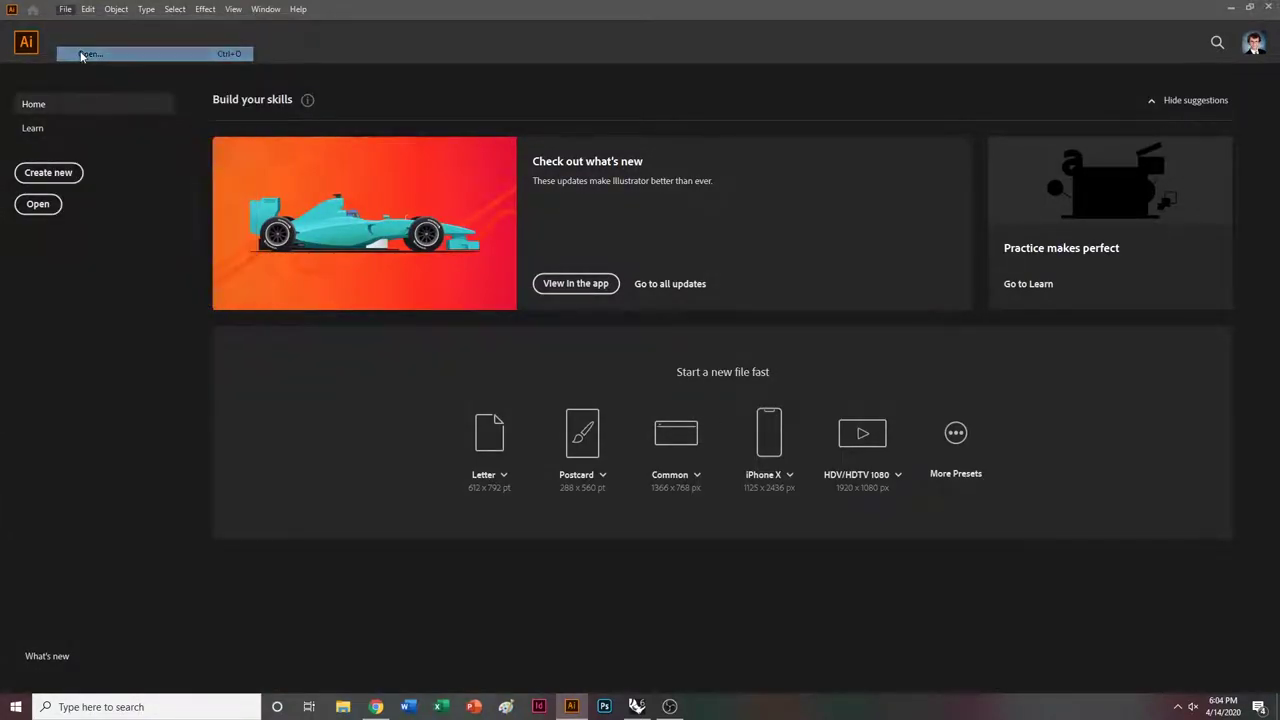
pyautogui.scroll(3, 177, 223)
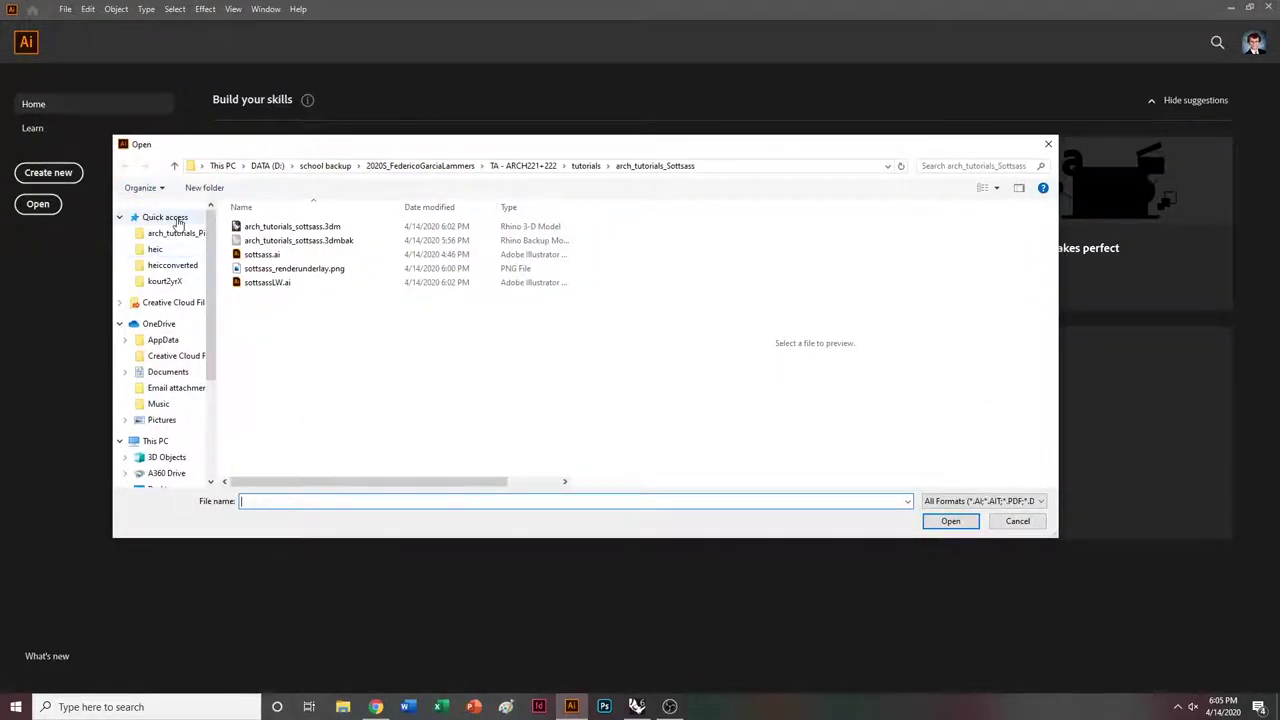
pyautogui.click(176, 219)
pyautogui.click(300, 367)
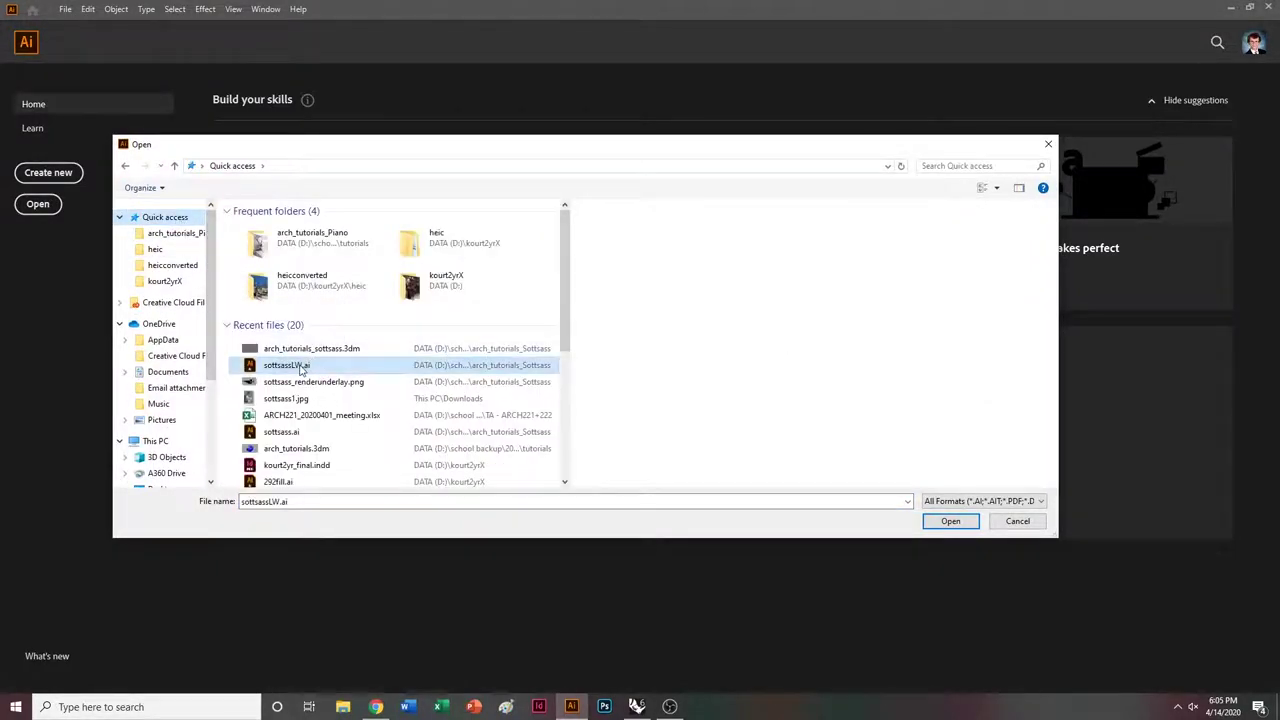
pyautogui.doubleClick(300, 367)
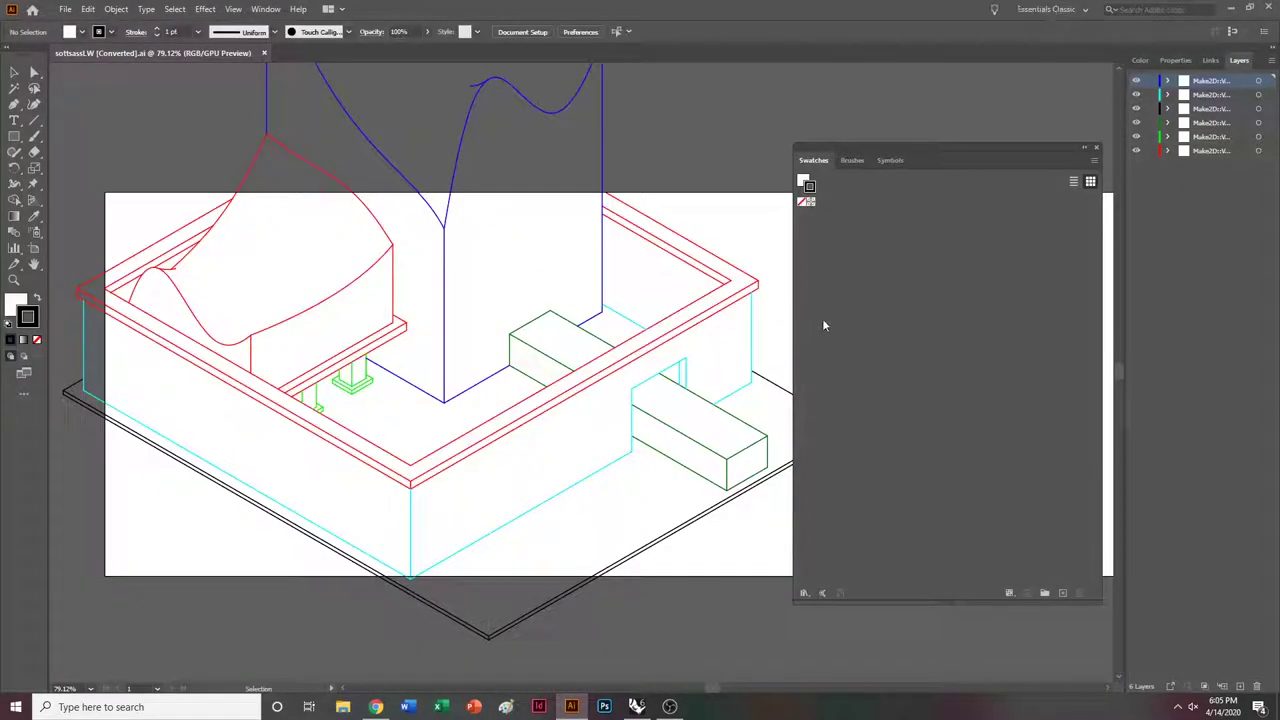
pyautogui.click(1096, 147)
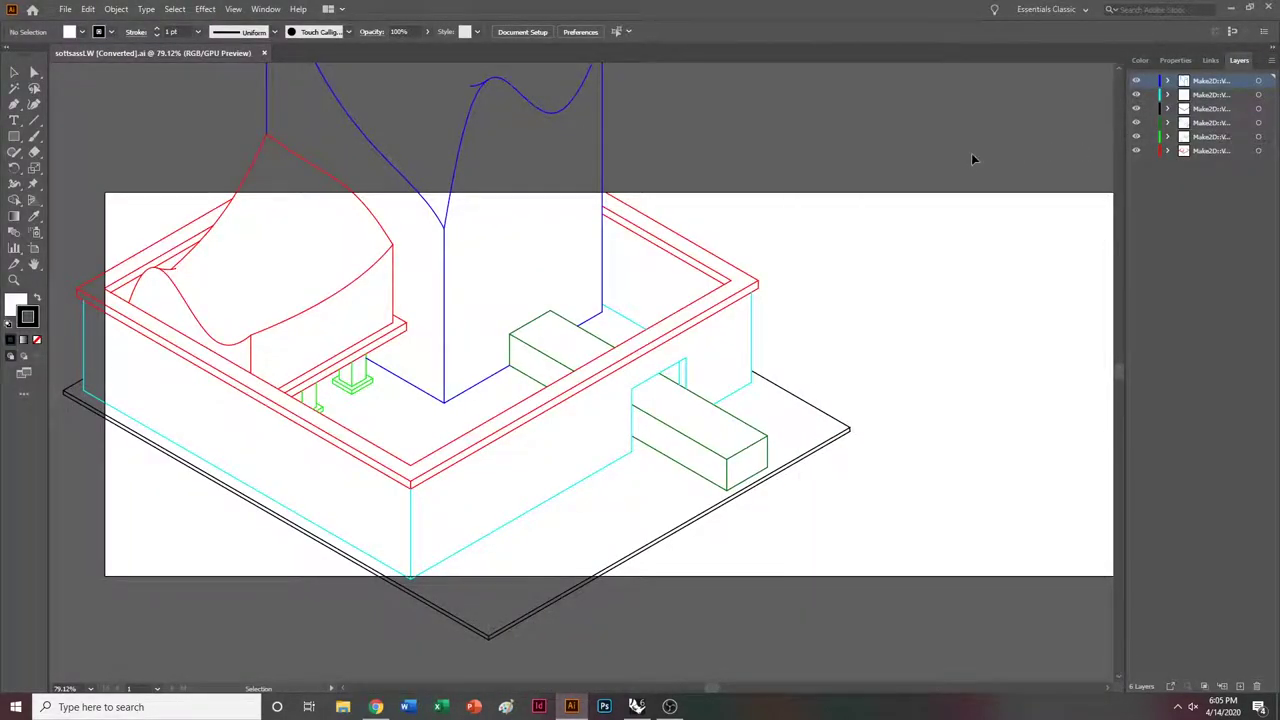
# Start editing the artboard from the document setup and check the reference drawing's proportions in the browser.
pyautogui.click(523, 32)
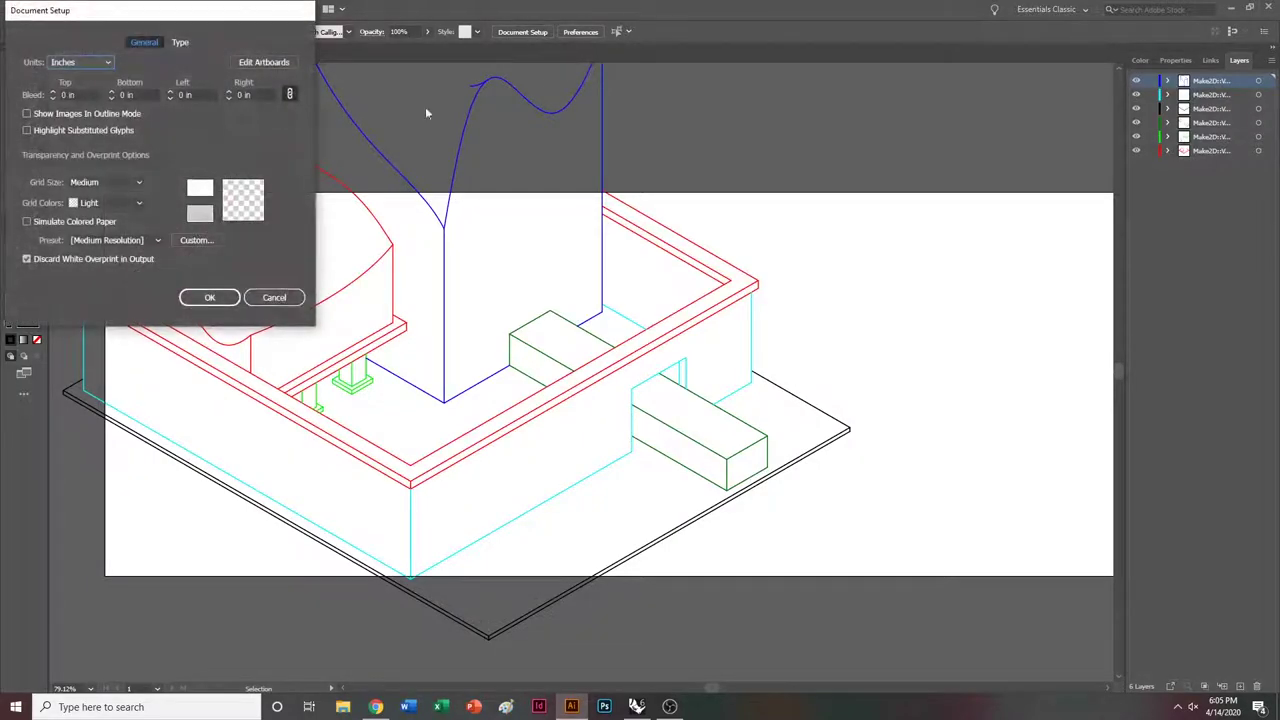
pyautogui.click(256, 62)
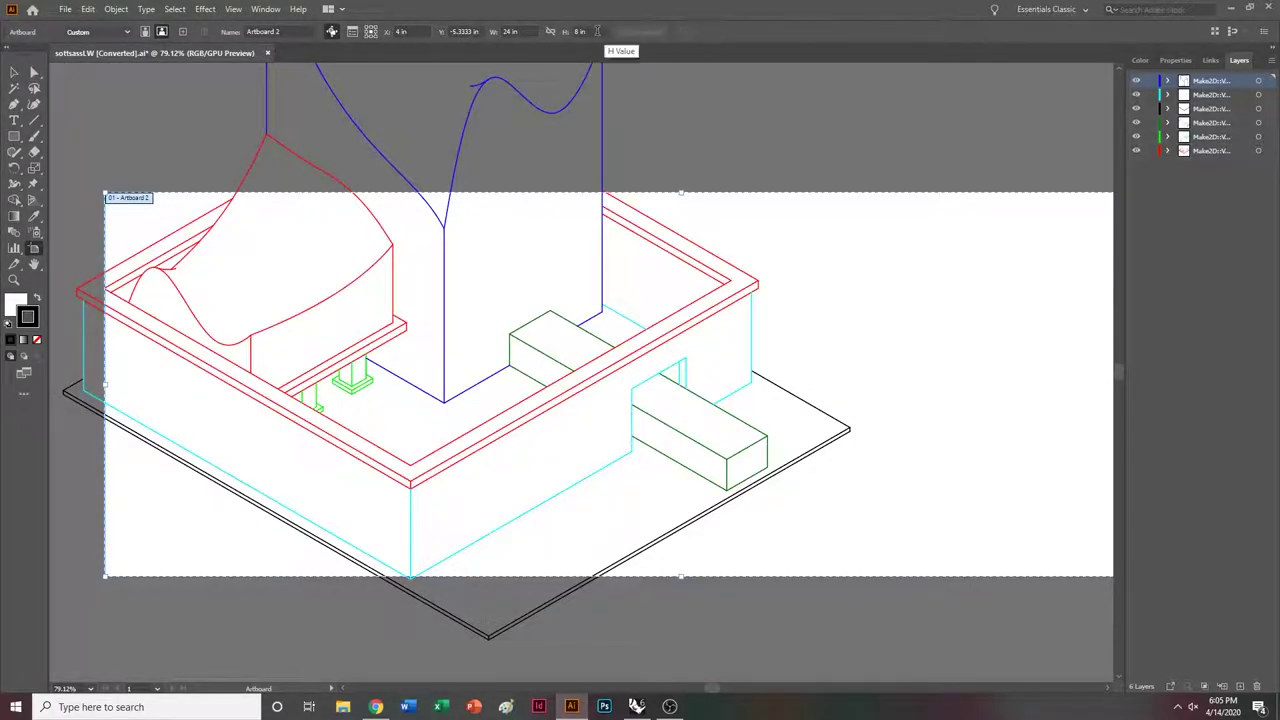
pyautogui.click(375, 707)
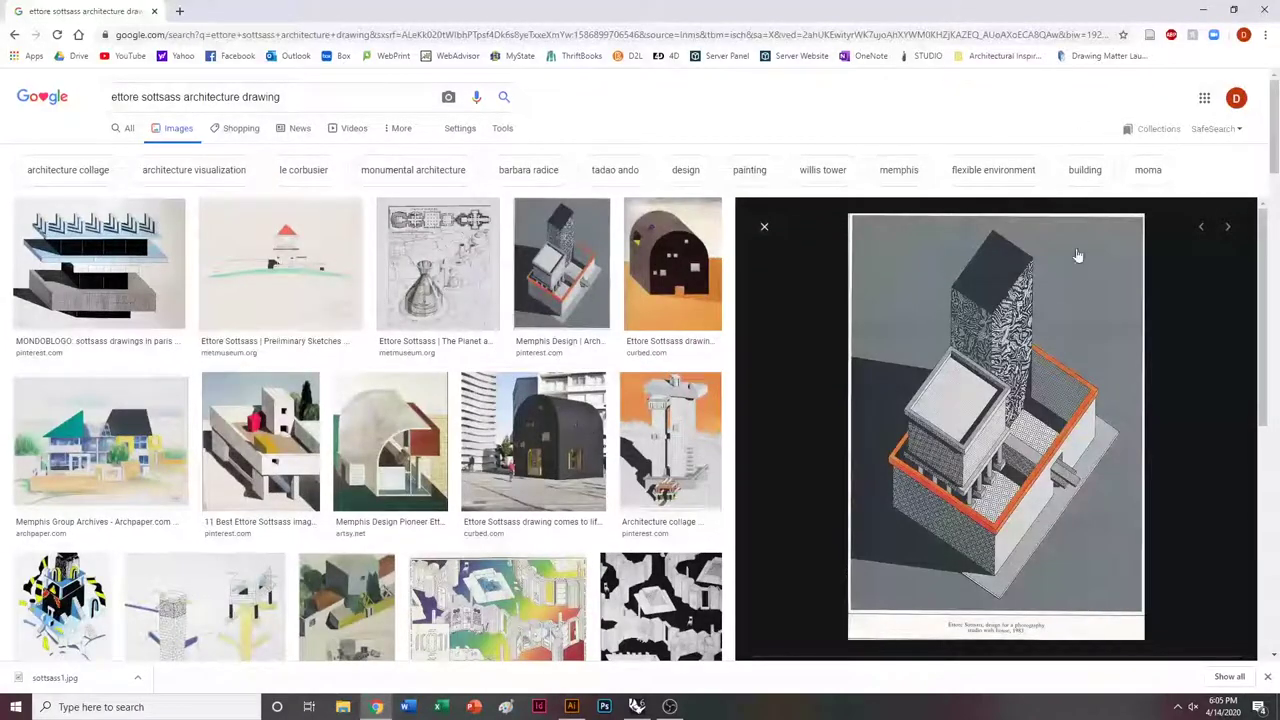
pyautogui.hotkey('alt', 'Tab')
# Resize the artboard to 12 in wide by 18 in high and return to the Selection tool.
pyautogui.scroll(3, 654, 348)
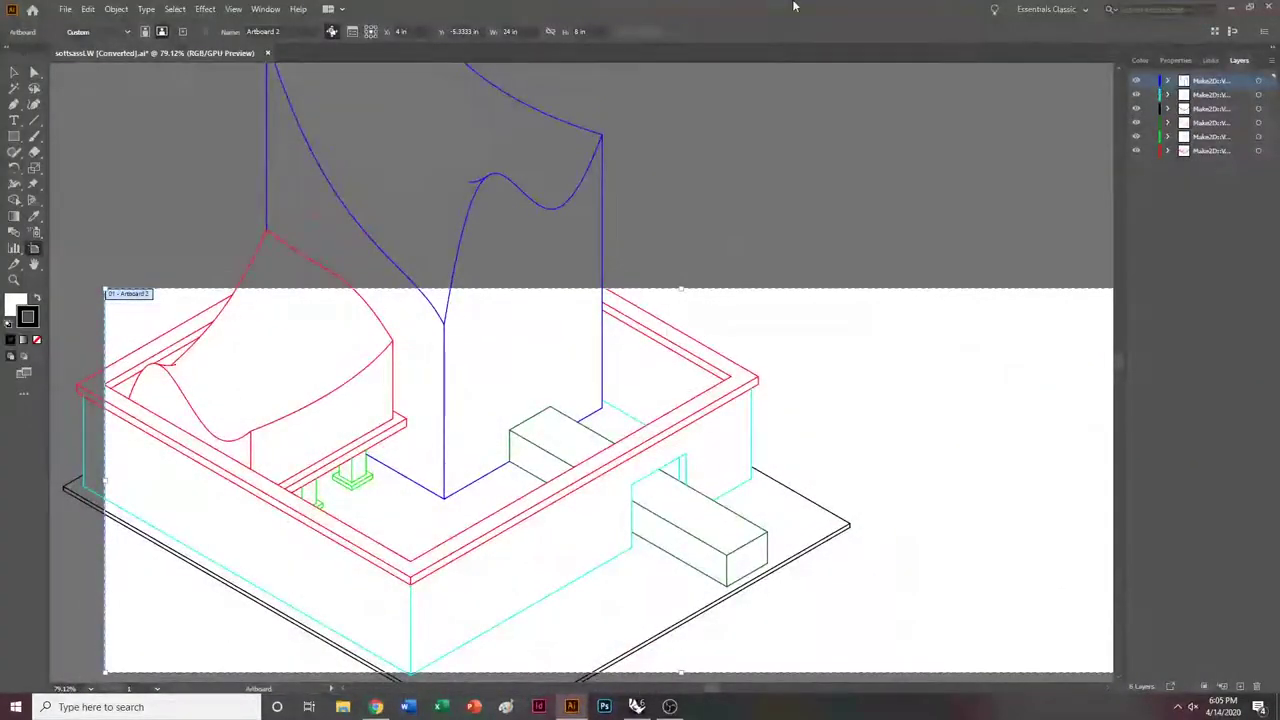
pyautogui.hotkey('ctrl', '-')
pyautogui.hotkey('ctrl', '-')
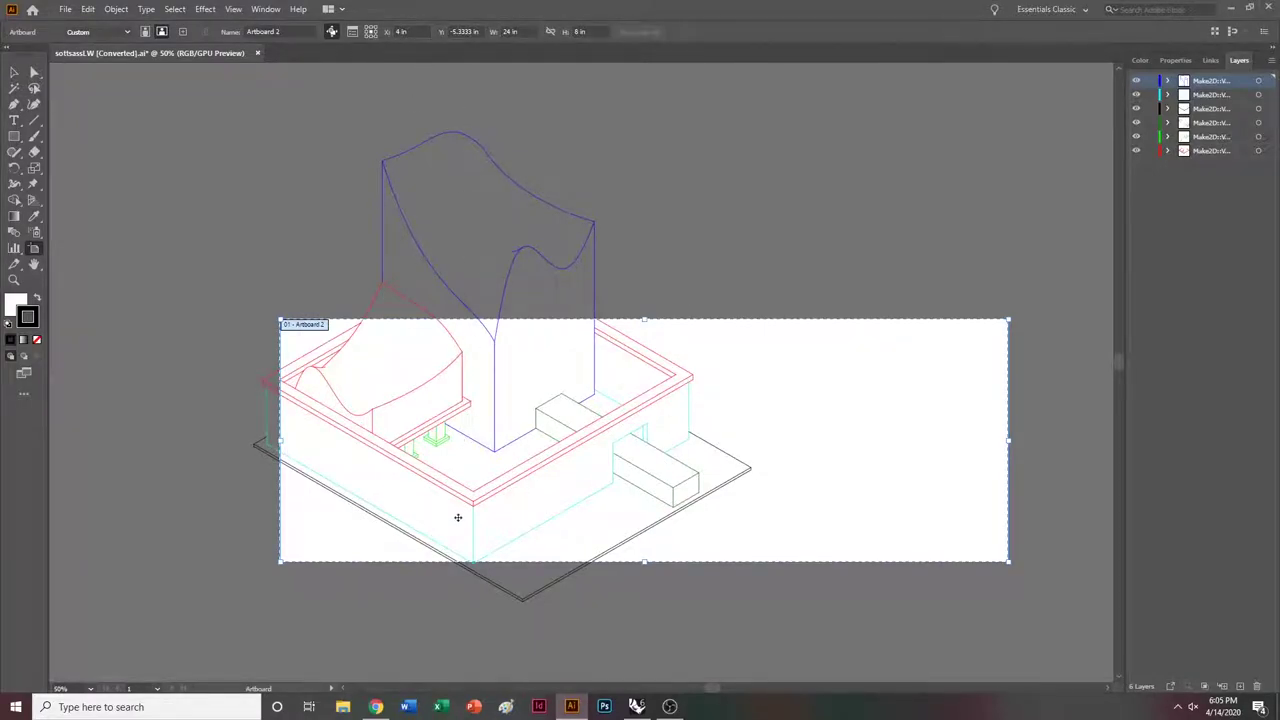
pyautogui.hscroll(-3, 557, 386)
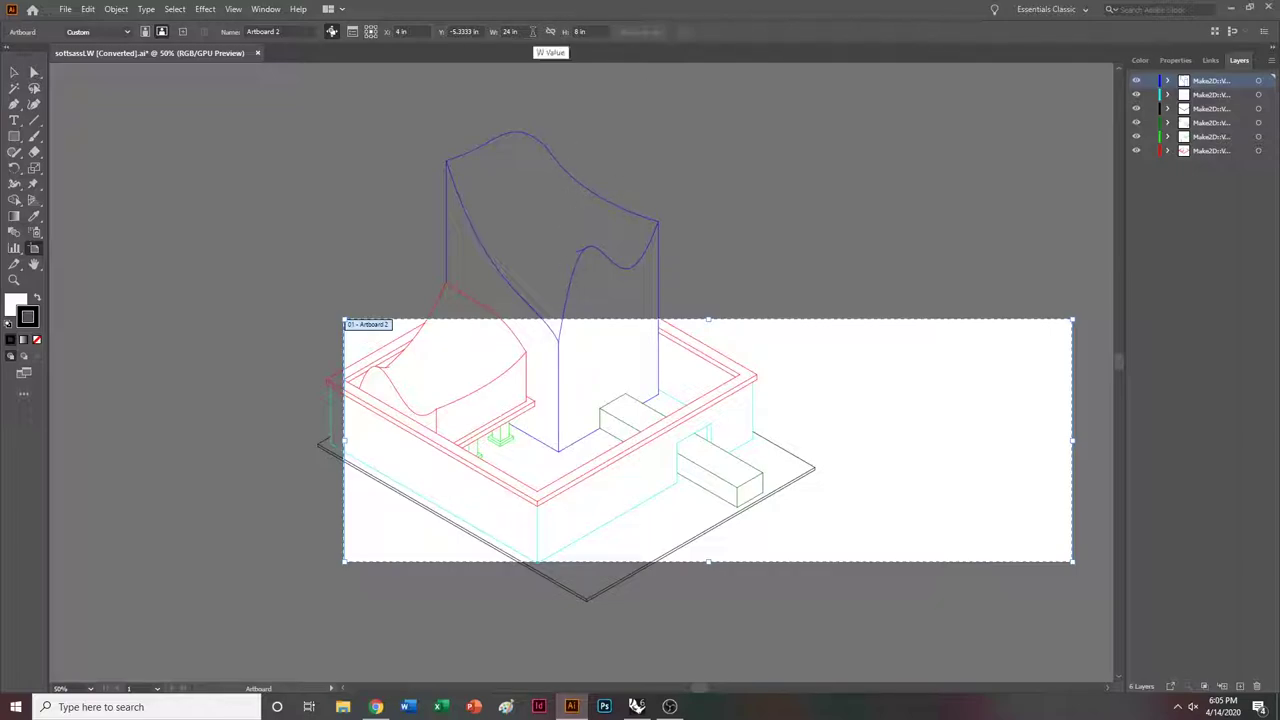
pyautogui.click(512, 31)
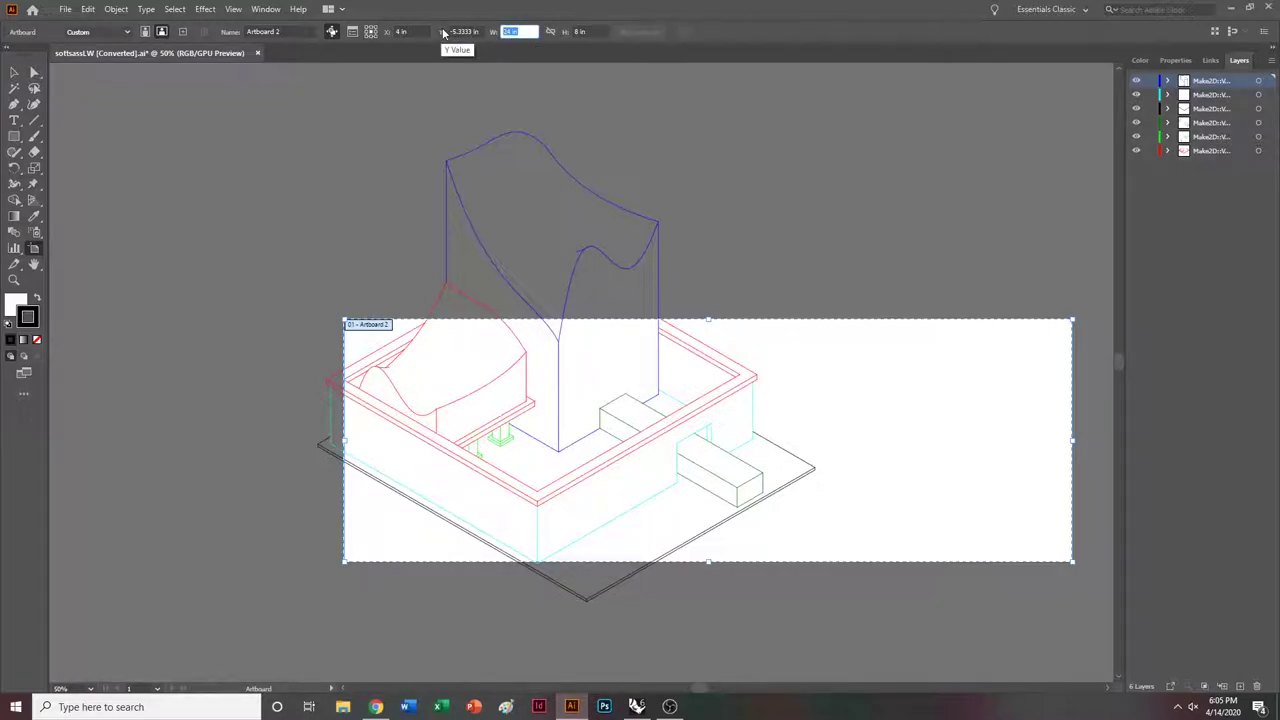
pyautogui.write('12')
pyautogui.press('Tab')
pyautogui.write('18')
pyautogui.press('Tab')
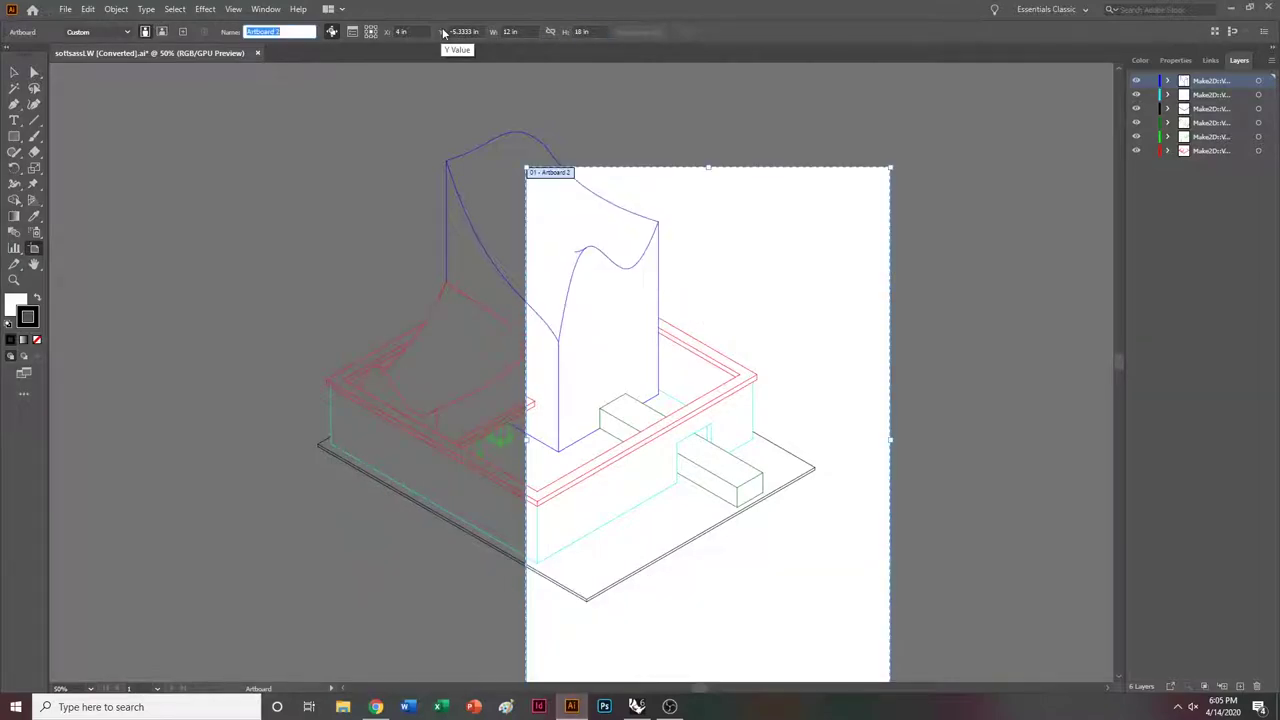
pyautogui.scroll(-4, 594, 240)
pyautogui.hscroll(5, 594, 240)
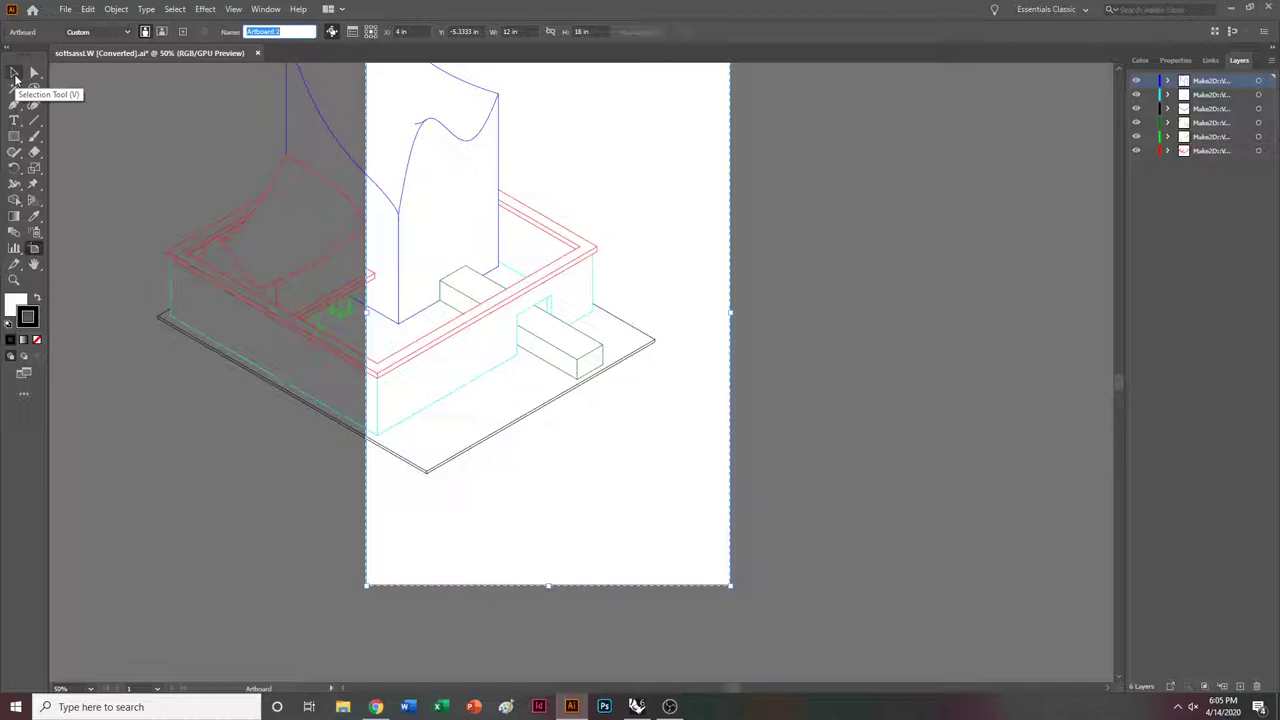
pyautogui.click(15, 78)
pyautogui.scroll(2, 167, 181)
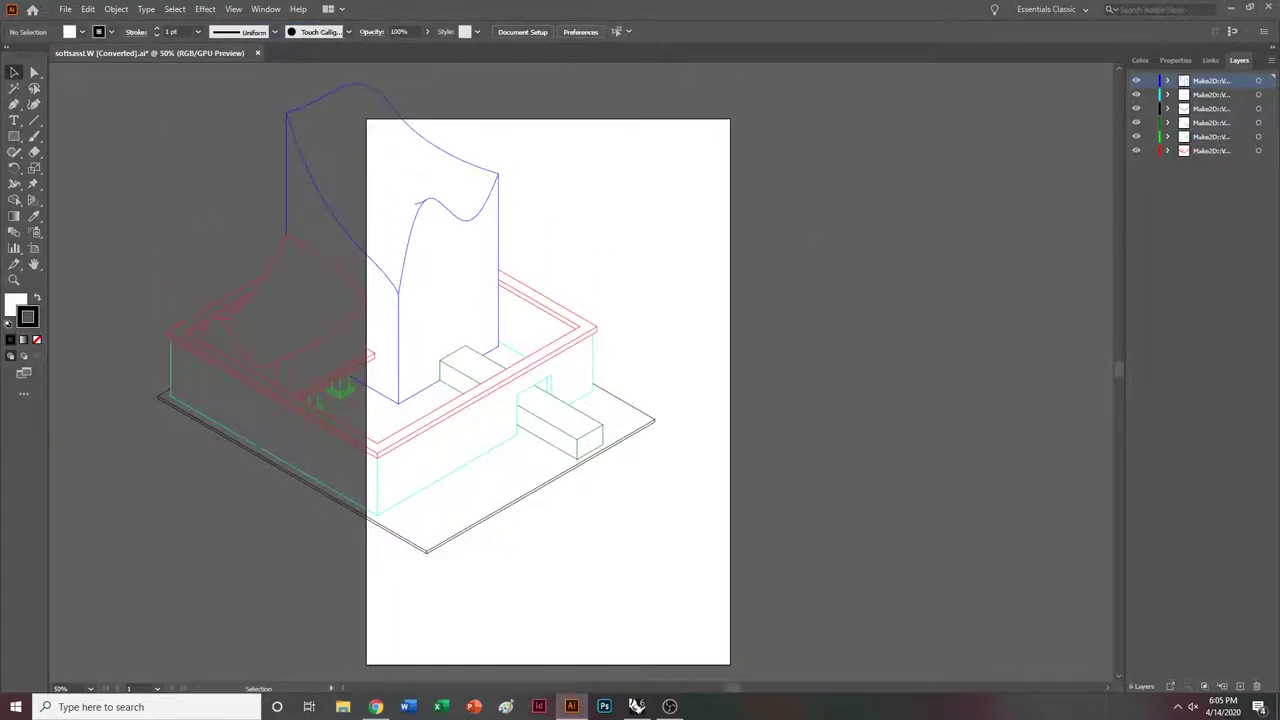
# Select all the studio linework, try setting its width to 12 in without constrained proportions, and undo the resize.
pyautogui.hscroll(-2, 790, 298)
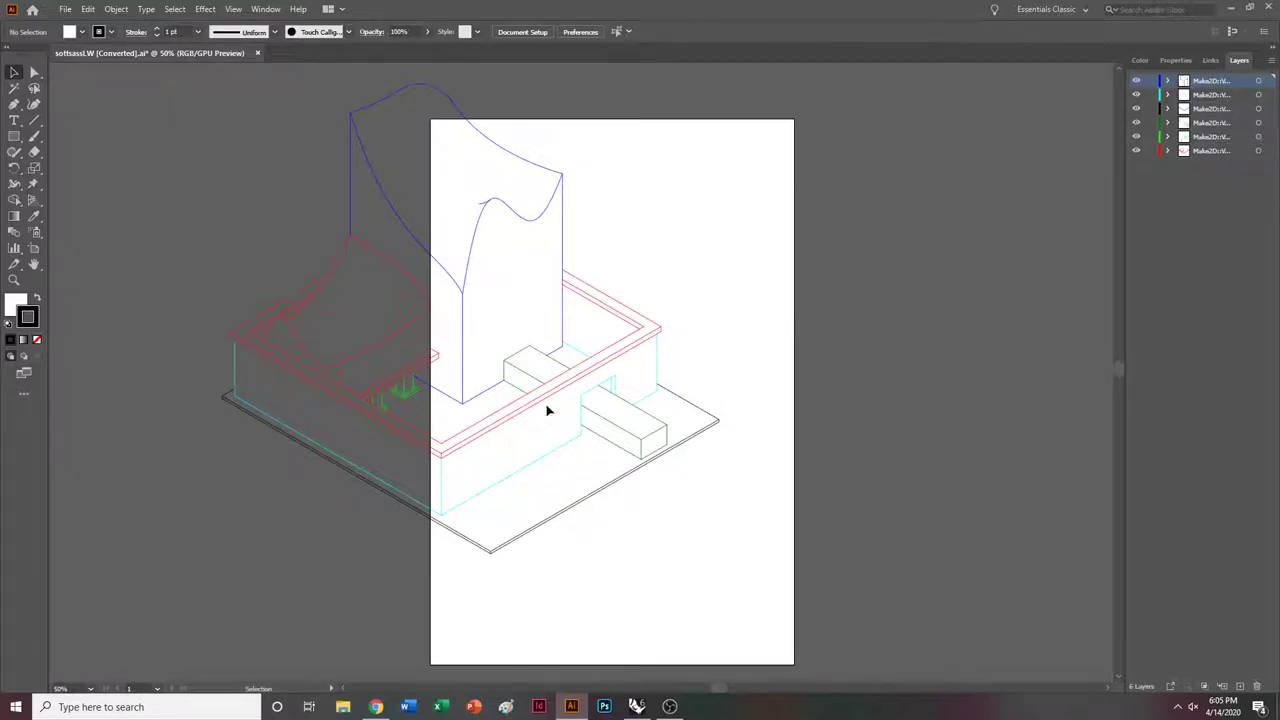
pyautogui.moveTo(547, 410)
pyautogui.mouseDown()
pyautogui.moveTo(714, 571)
pyautogui.moveTo(757, 584)
pyautogui.mouseUp()
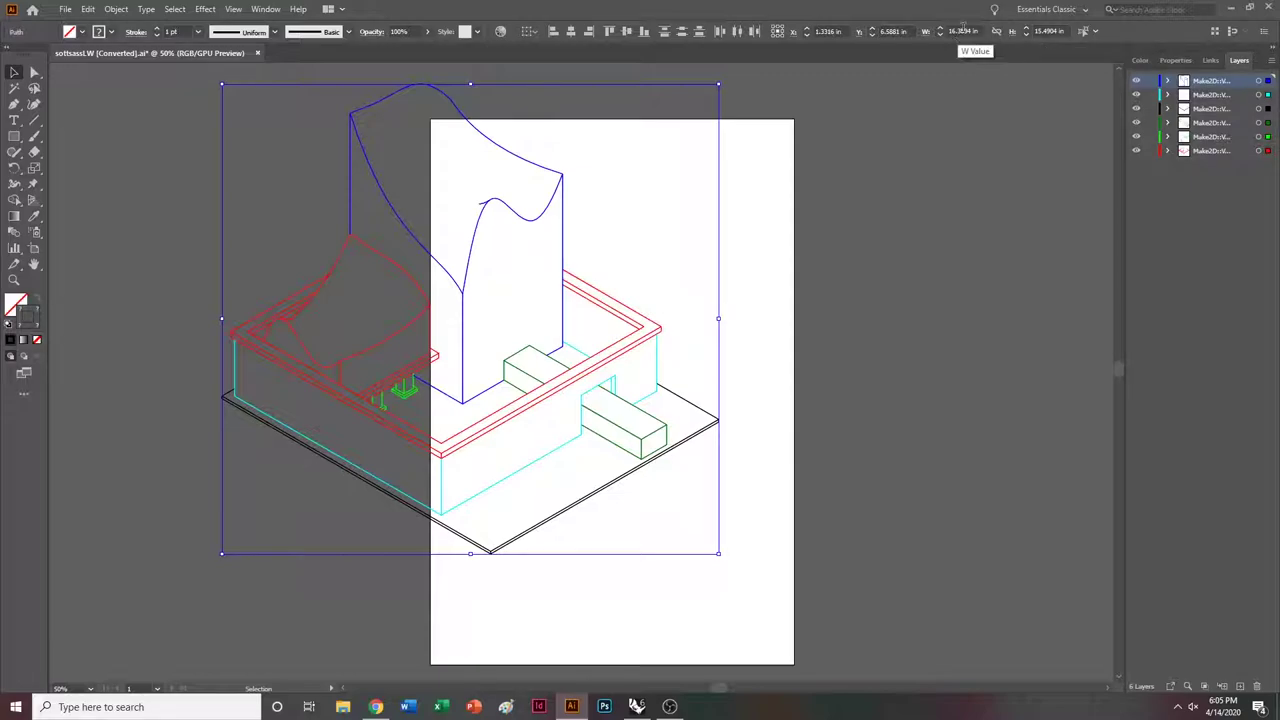
pyautogui.moveTo(977, 31); pyautogui.dragTo(913, 31)
pyautogui.write('12')
pyautogui.press('Return')
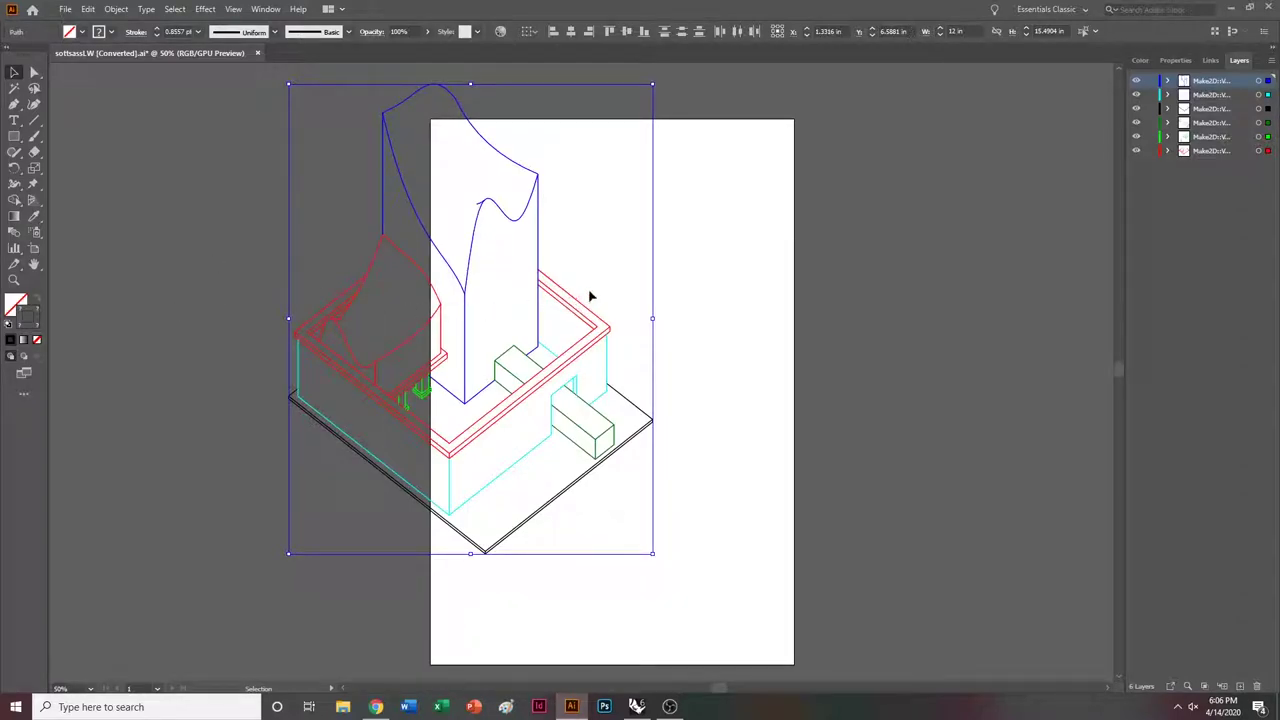
pyautogui.hotkey('ctrl', 'z')
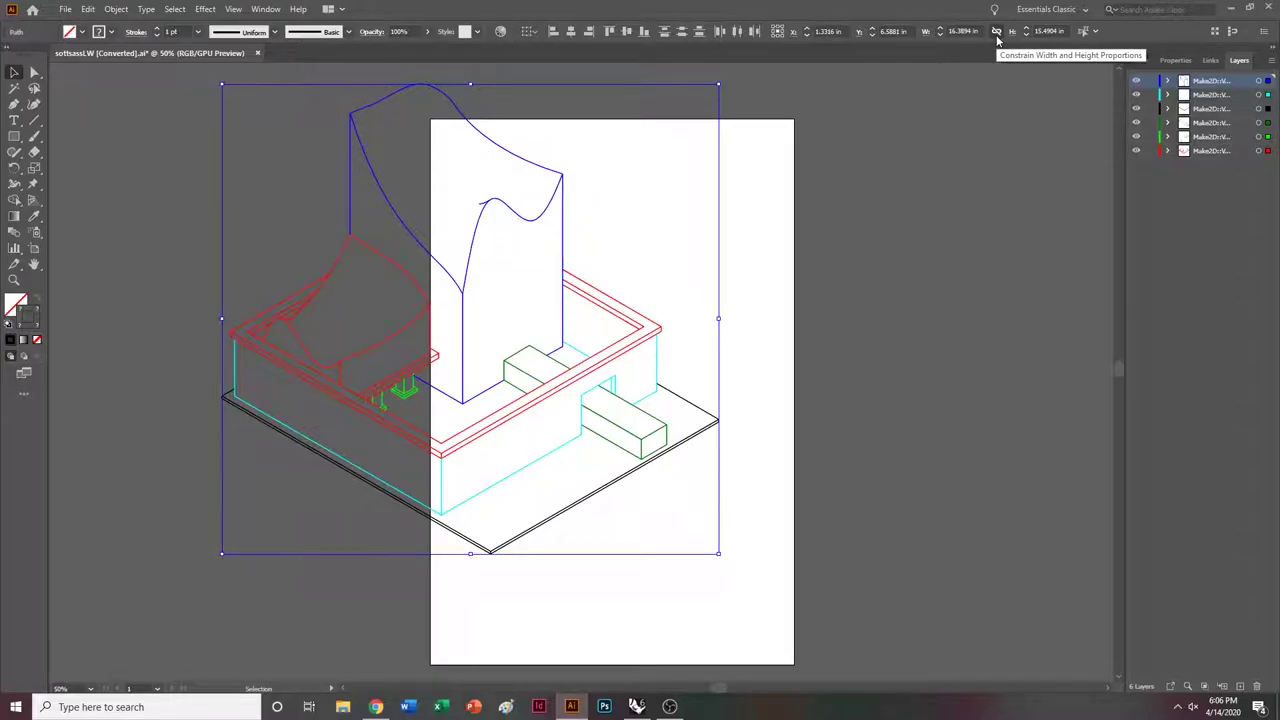
# Scale the linework to 10 in wide with width and height proportions constrained, and move it onto the artboard.
pyautogui.click(996, 32)
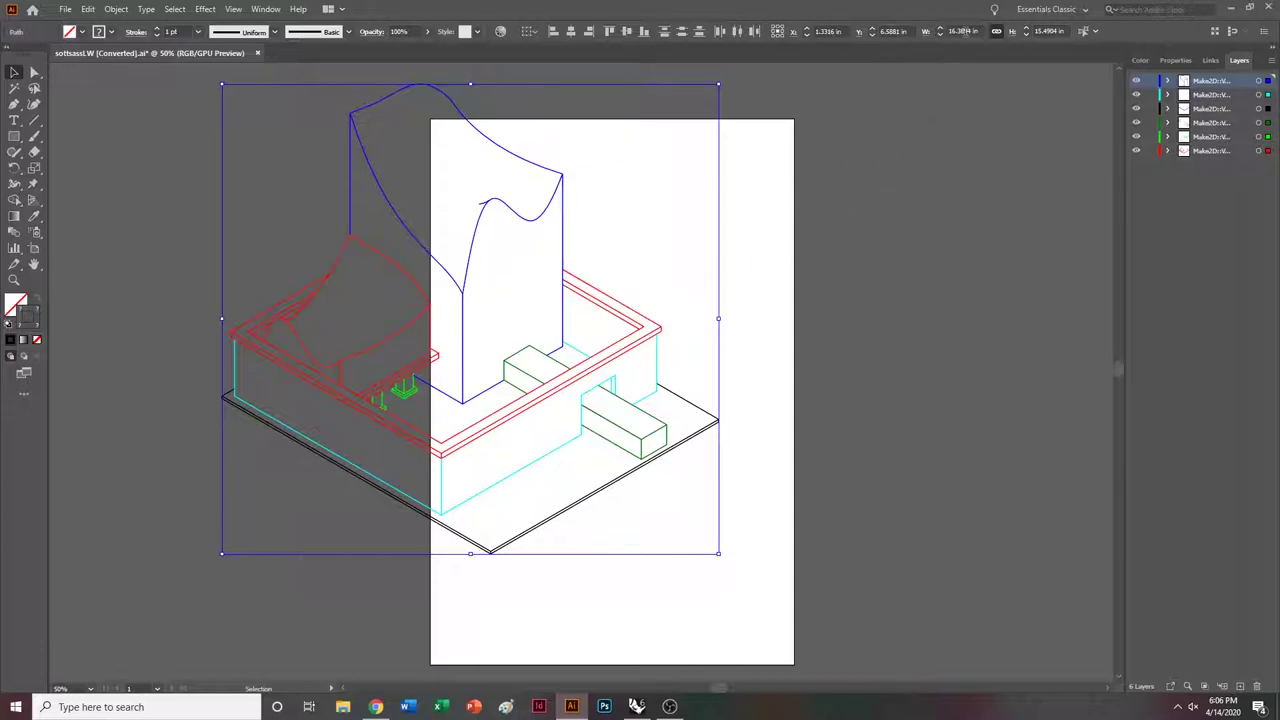
pyautogui.click(948, 31)
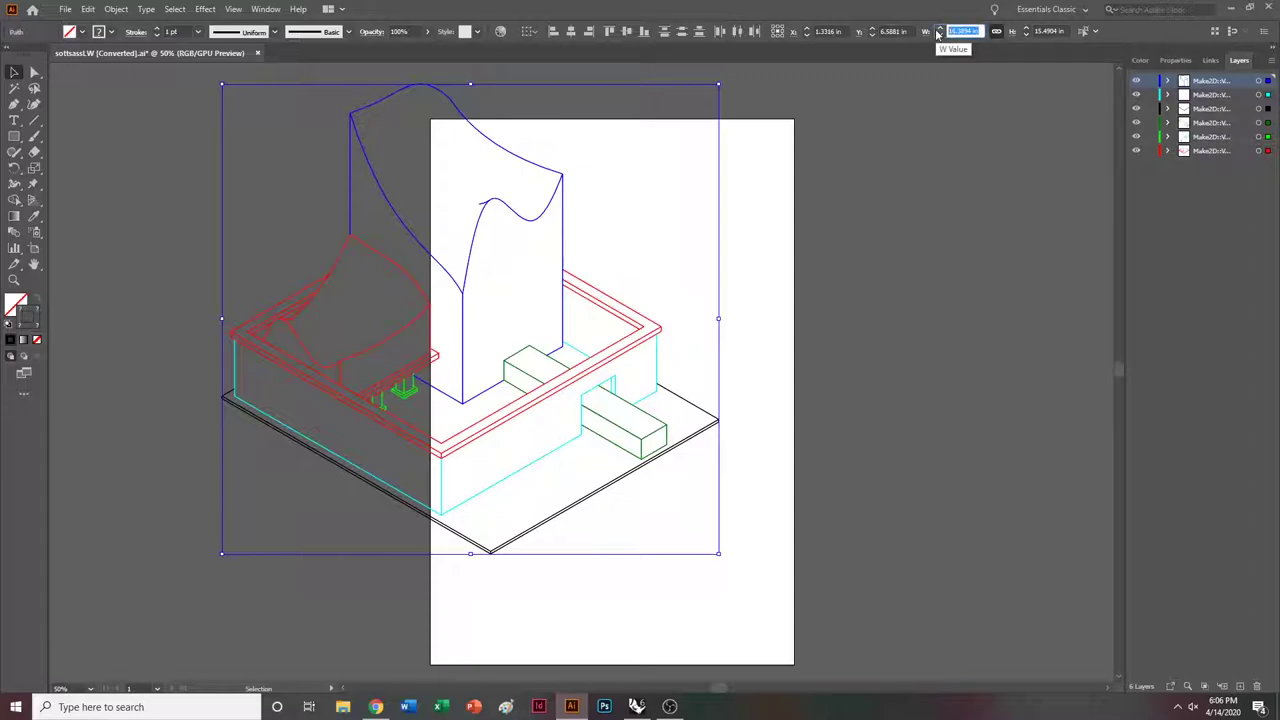
pyautogui.write('10')
pyautogui.press('Return')
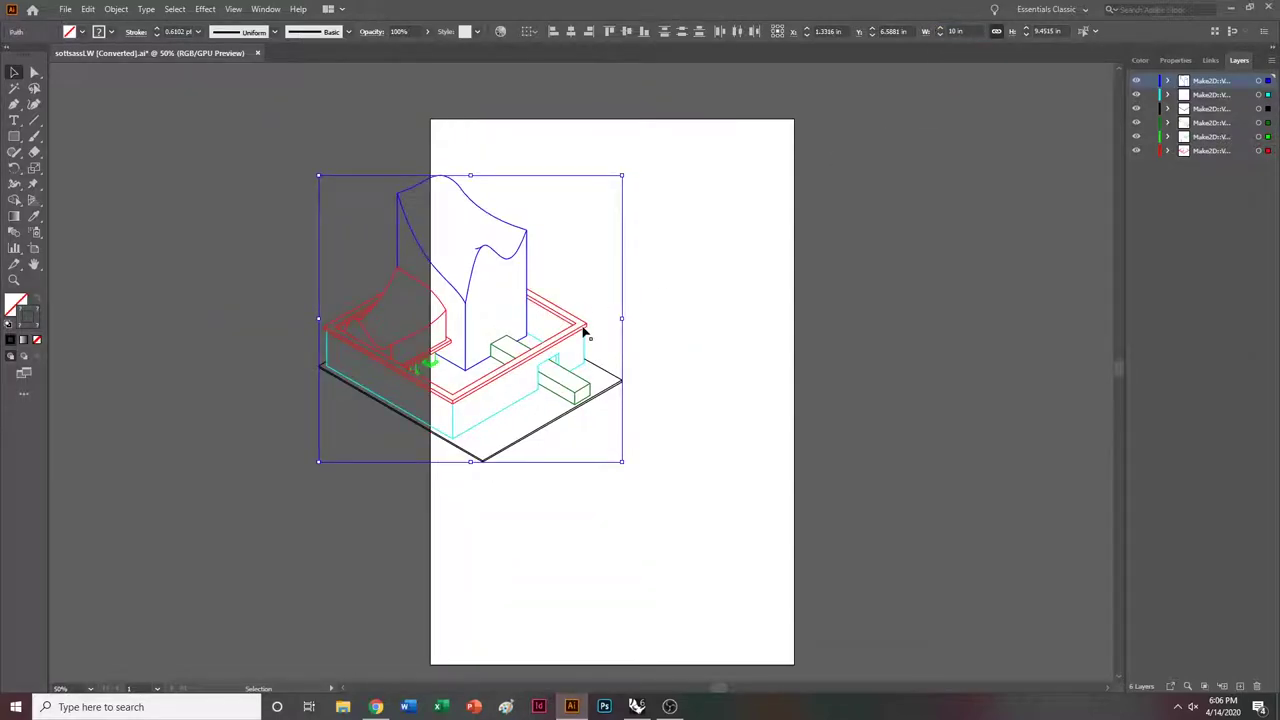
pyautogui.moveTo(584, 331); pyautogui.dragTo(727, 395)
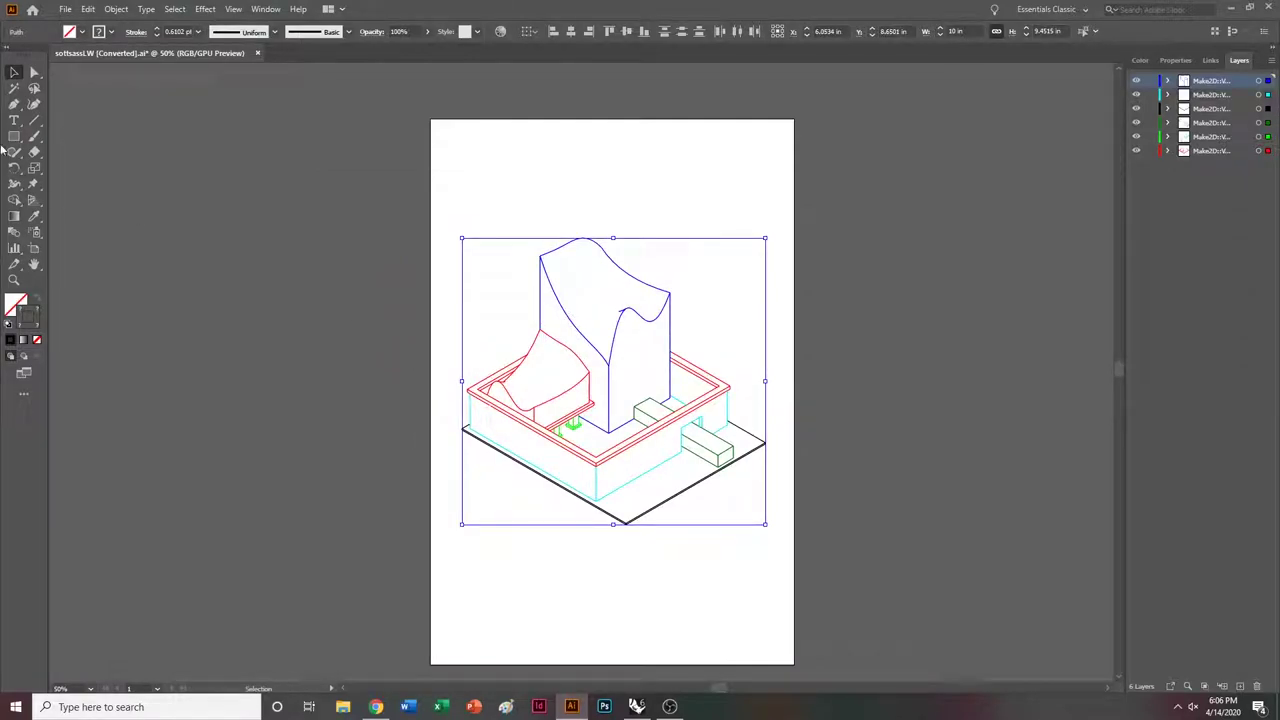
# Copy the linework, delete the original, fit the artboard in the window and paste the linework back at the artboard's center.
pyautogui.click(88, 9)
pyautogui.click(126, 74)
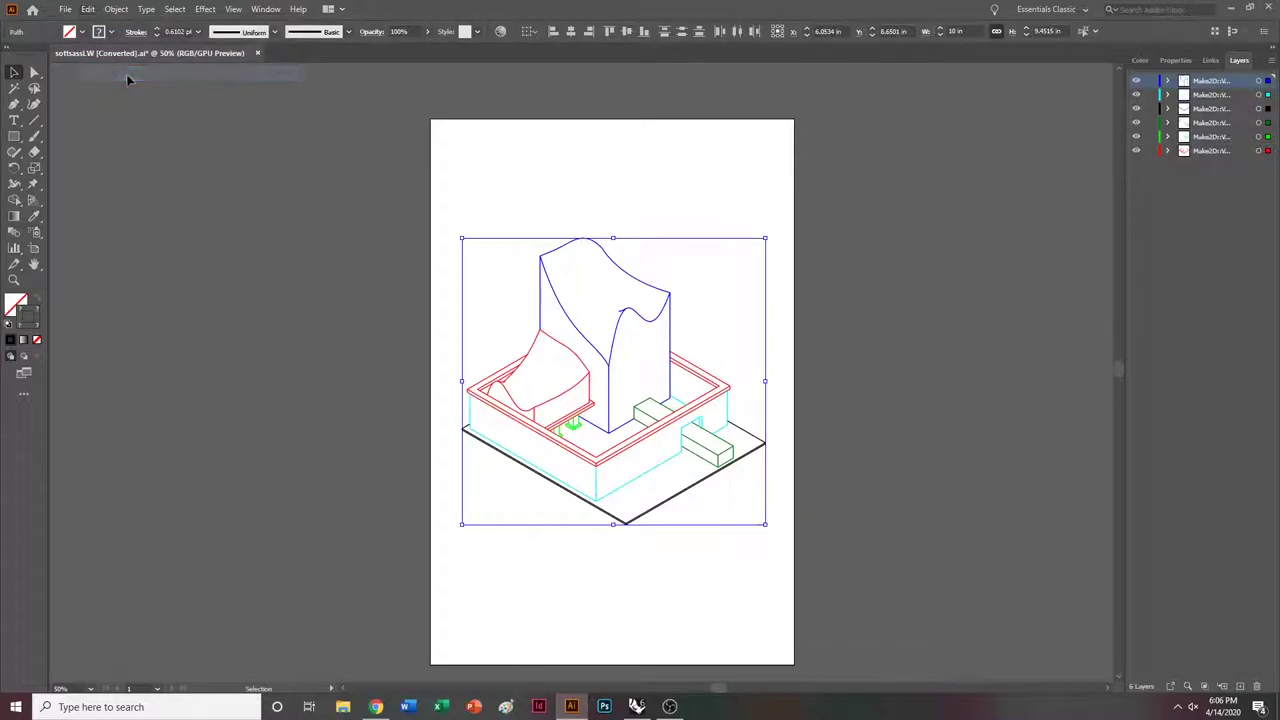
pyautogui.press('a')
pyautogui.press('v')
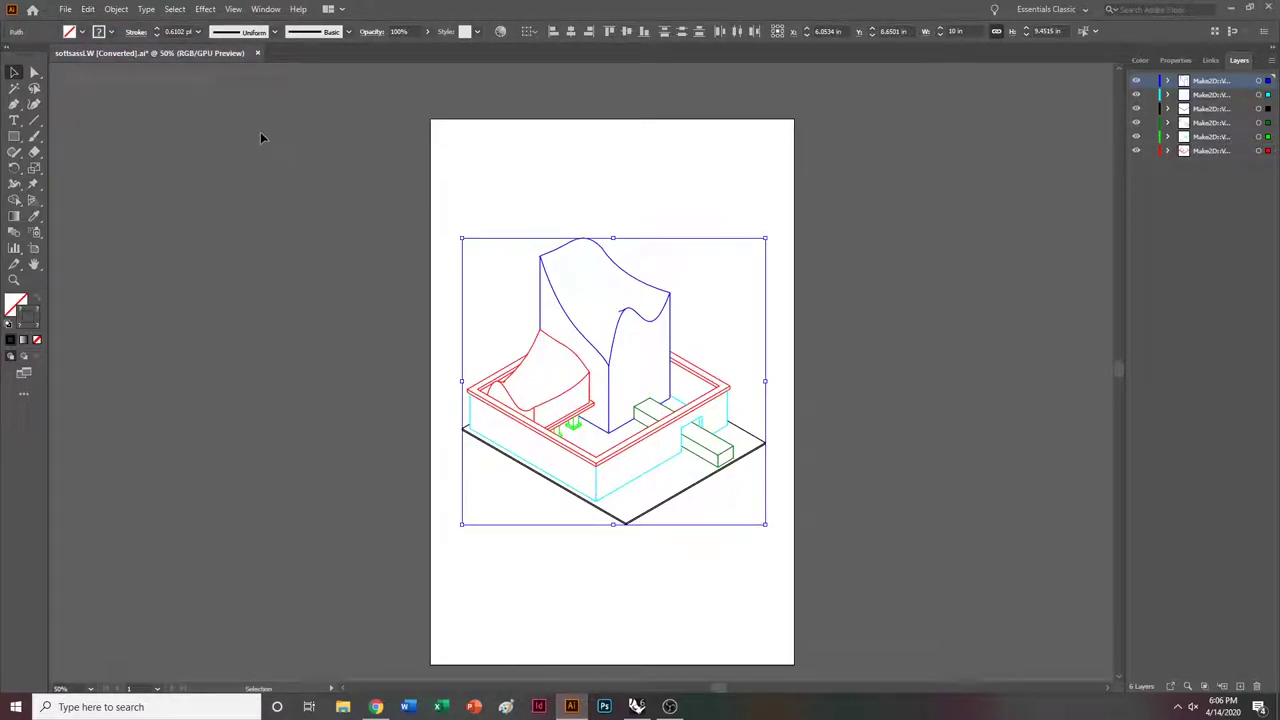
pyautogui.press('Delete')
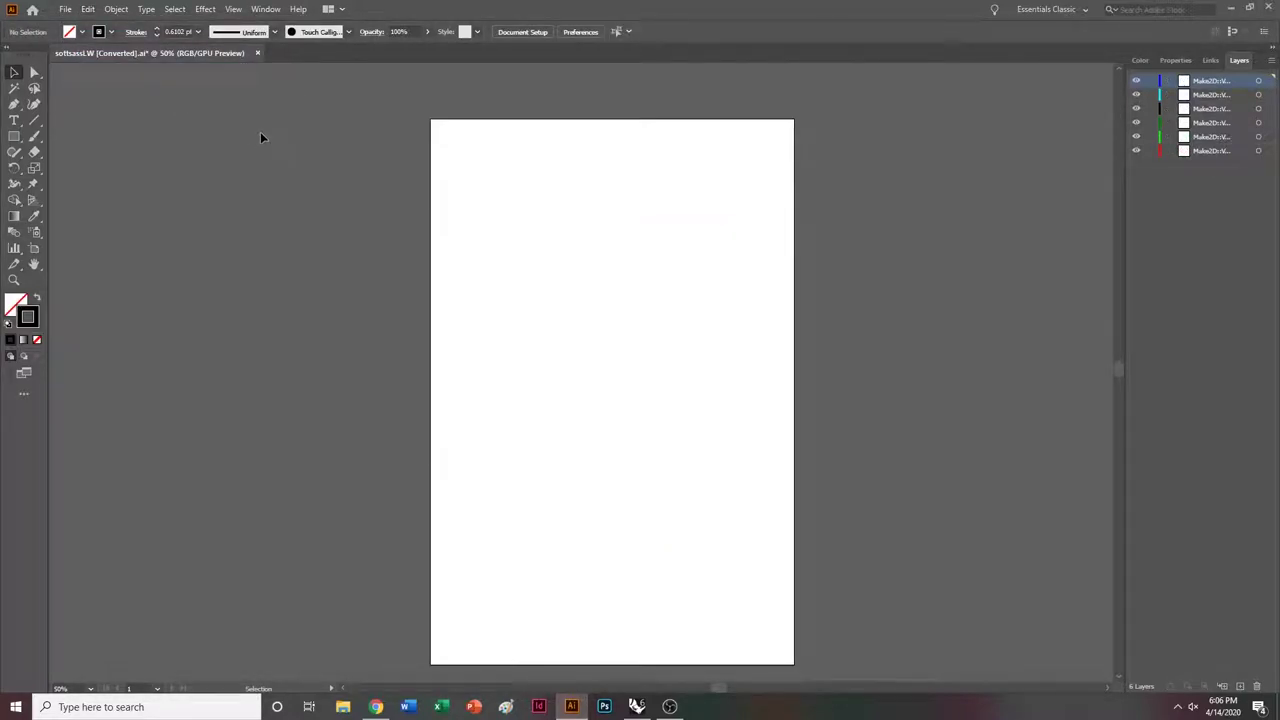
pyautogui.hotkey('ctrl', '0')
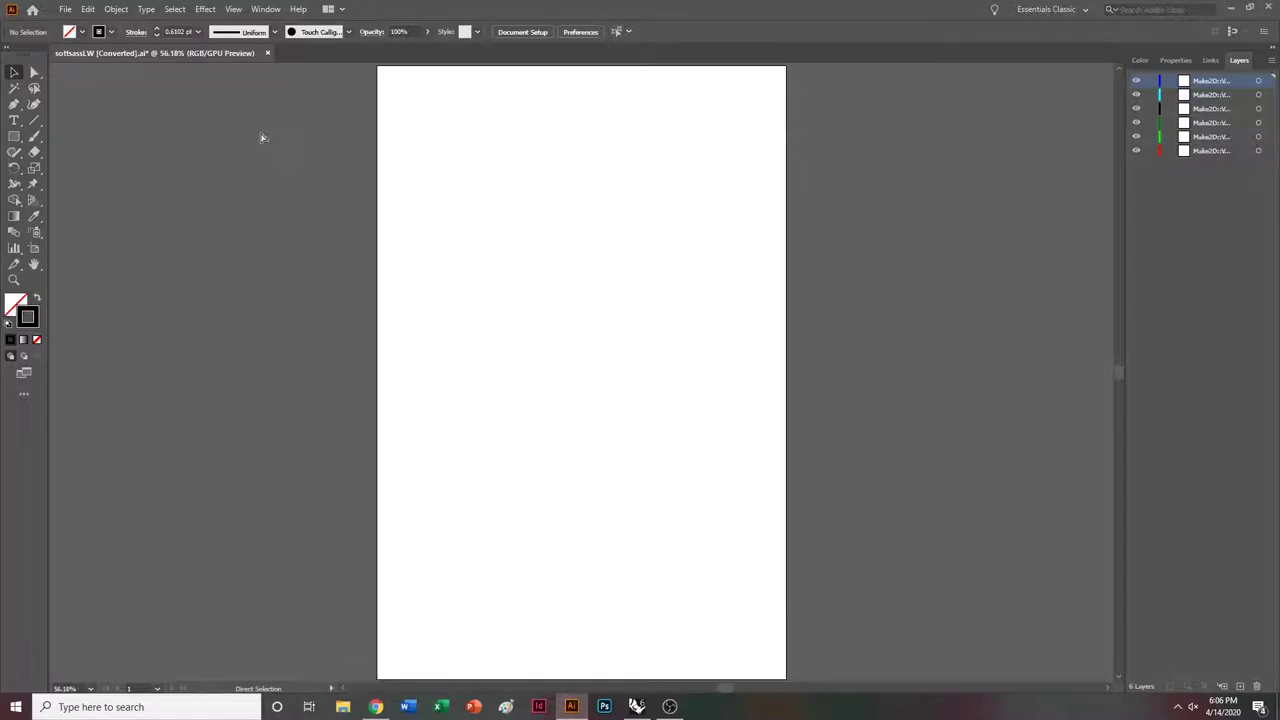
pyautogui.click(88, 9)
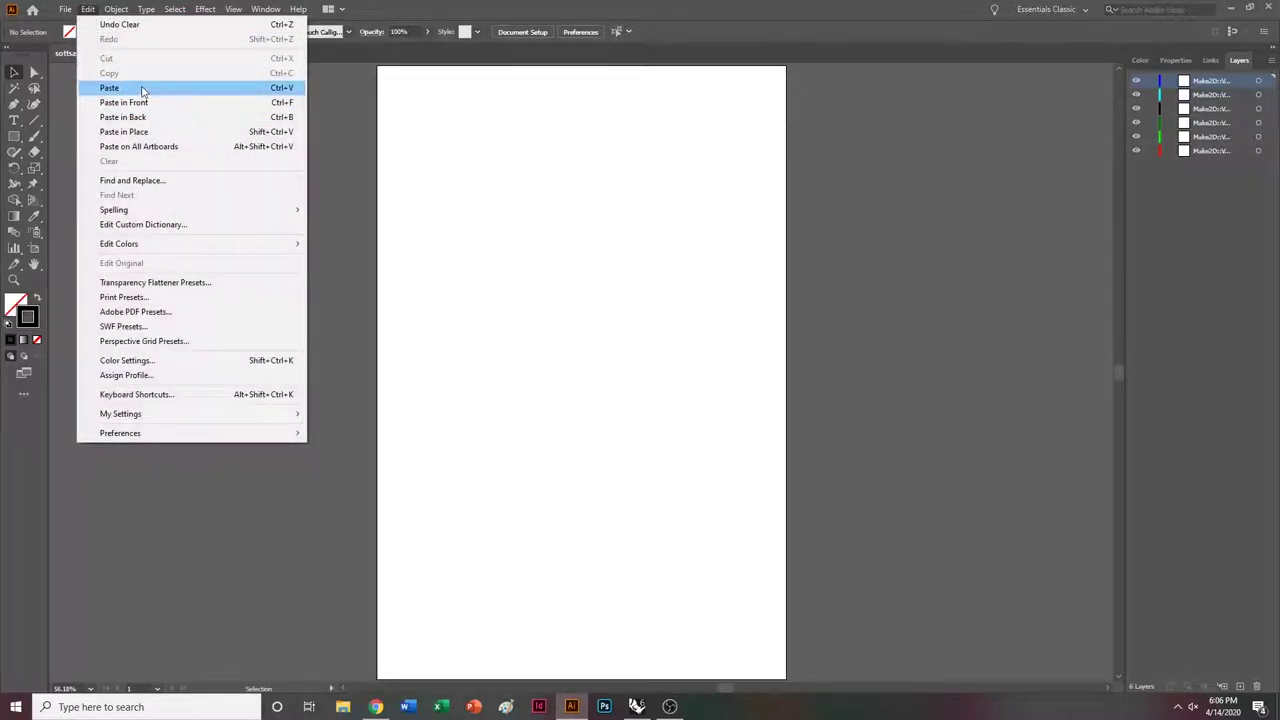
pyautogui.click(110, 87)
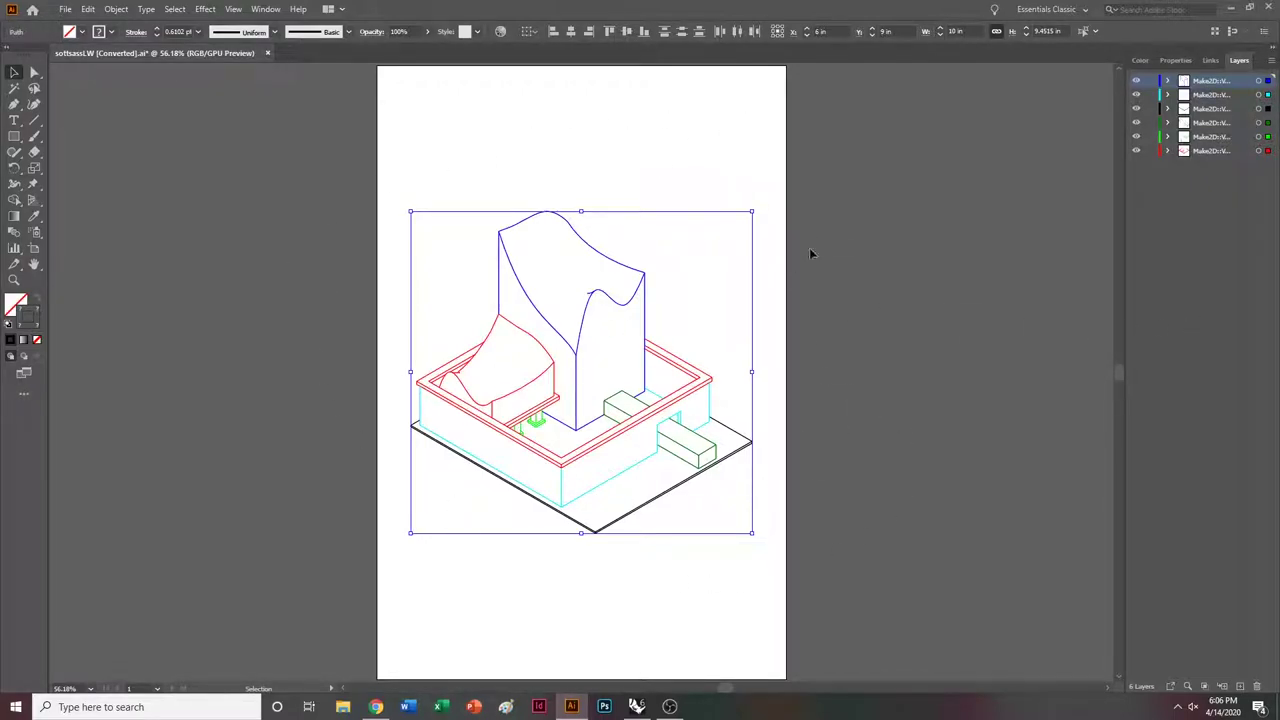
# Try pasting the linework with Paste Remembers Layers turned off, move the copy aside, delete it and toggle the option back.
pyautogui.click(1272, 61)
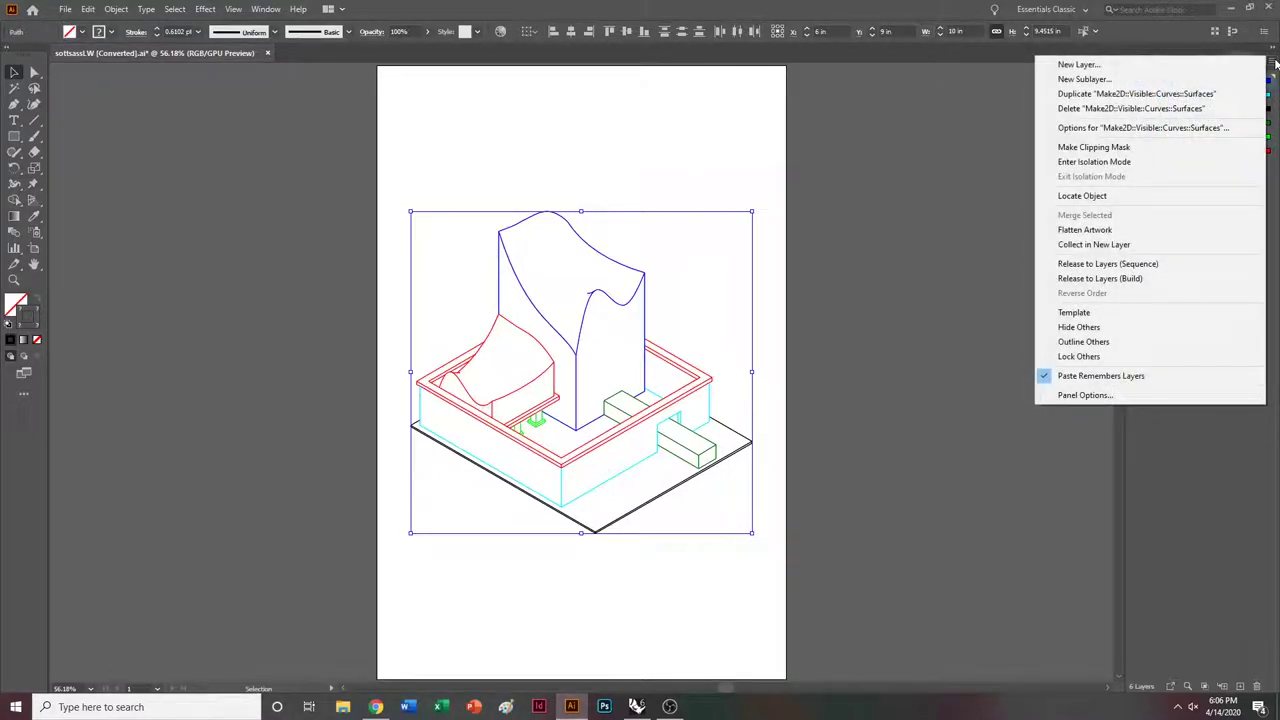
pyautogui.click(1147, 378)
pyautogui.hotkey('ctrl', 'g')
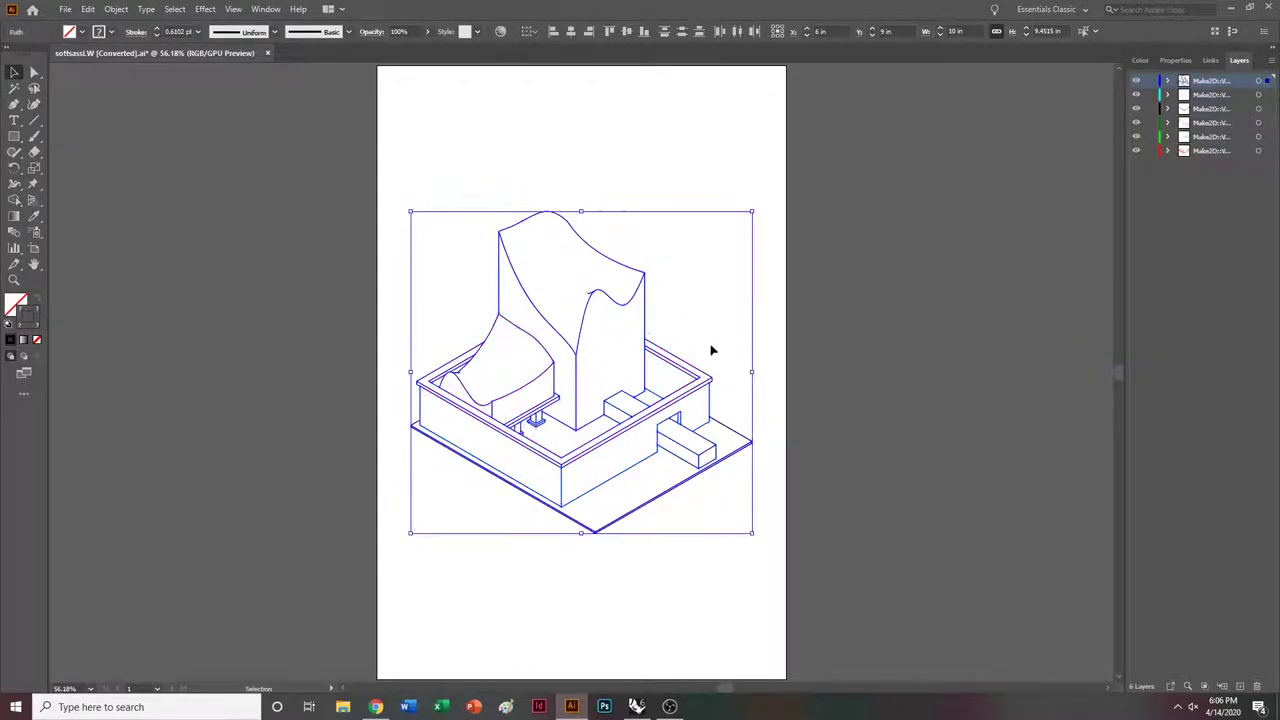
pyautogui.moveTo(705, 396); pyautogui.dragTo(1076, 420)
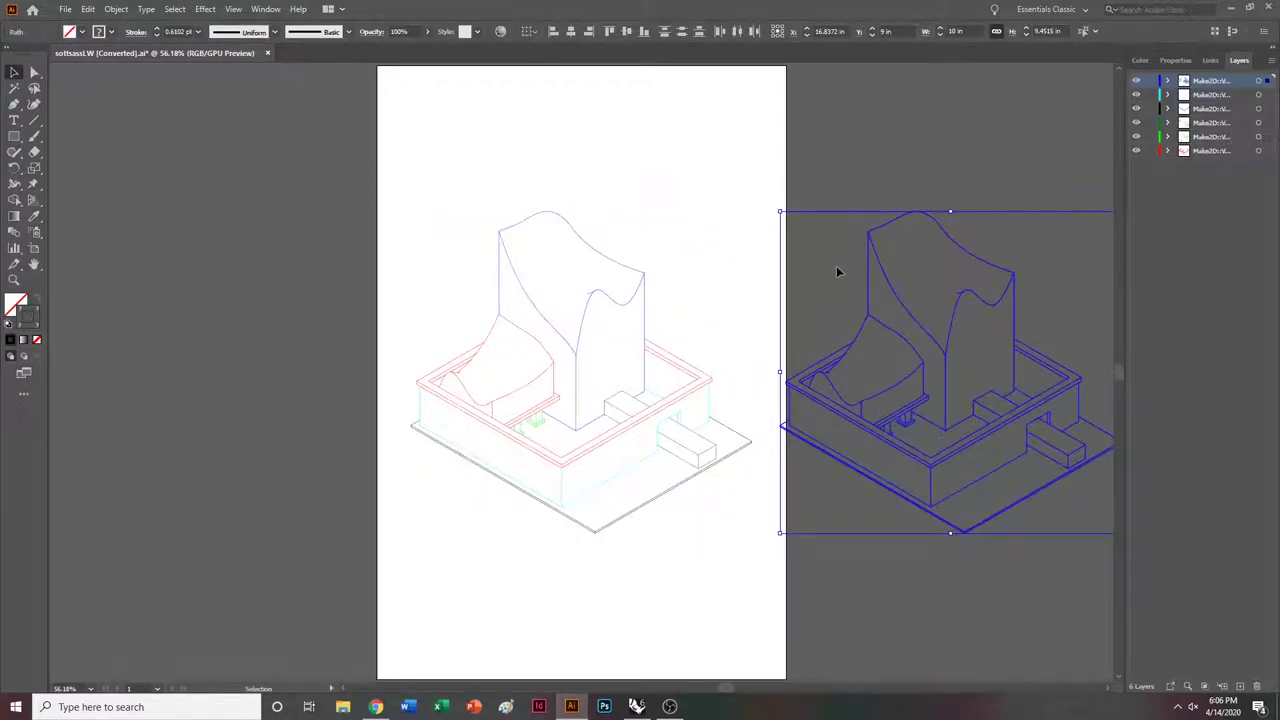
pyautogui.press('Delete')
pyautogui.hotkey('ctrl', 'a')
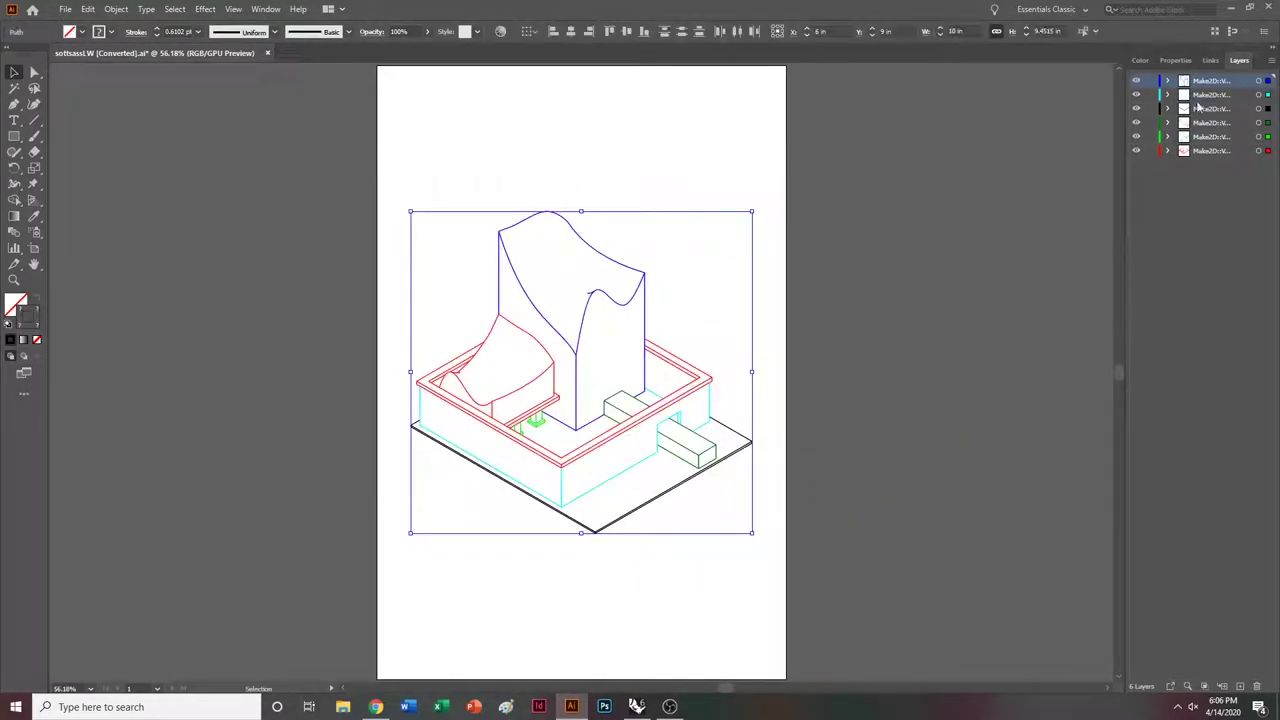
pyautogui.click(1273, 61)
pyautogui.click(1110, 374)
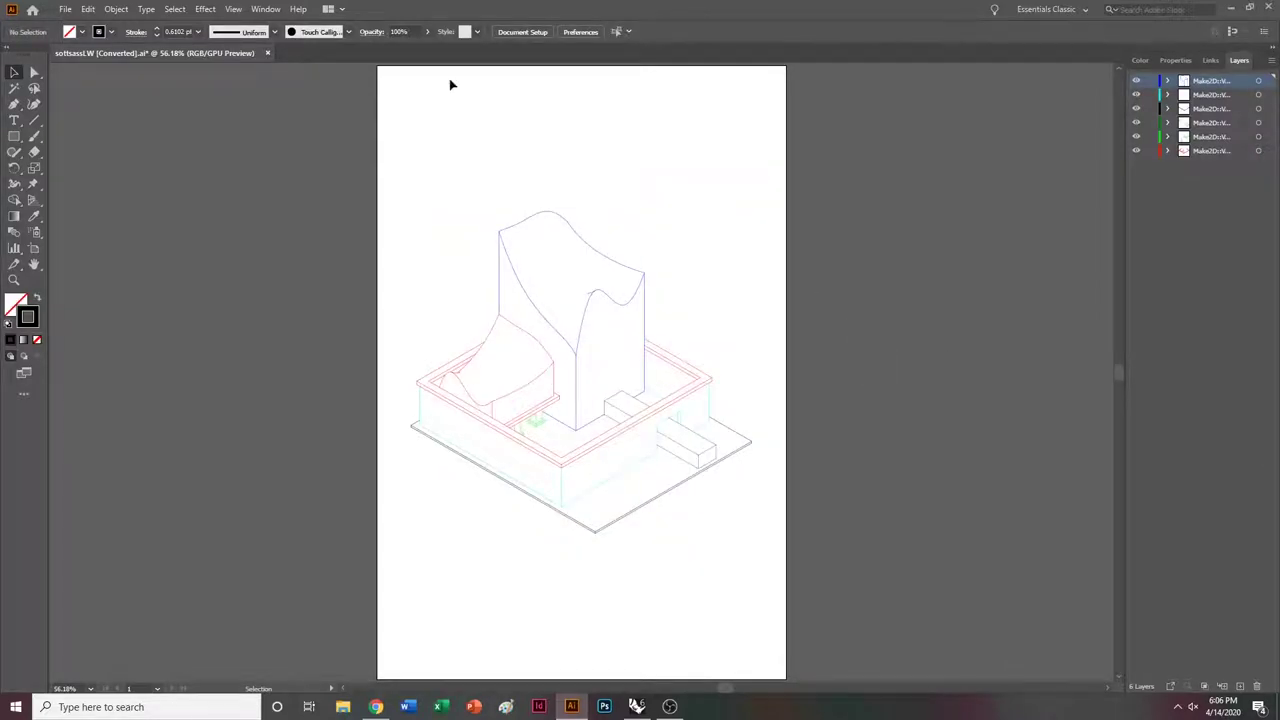
# Set the stroke of all the linework to 0.5 pt black (000000) and deselect it.
pyautogui.hotkey('ctrl', 'a')
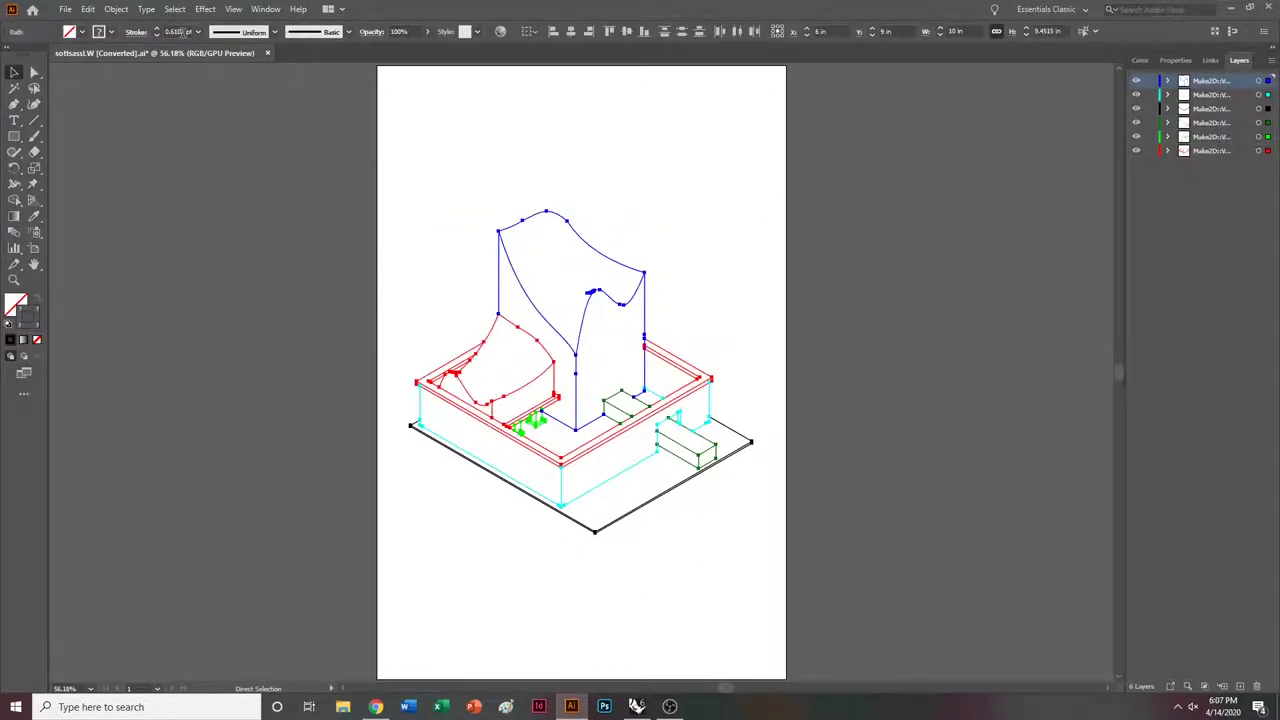
pyautogui.press('v')
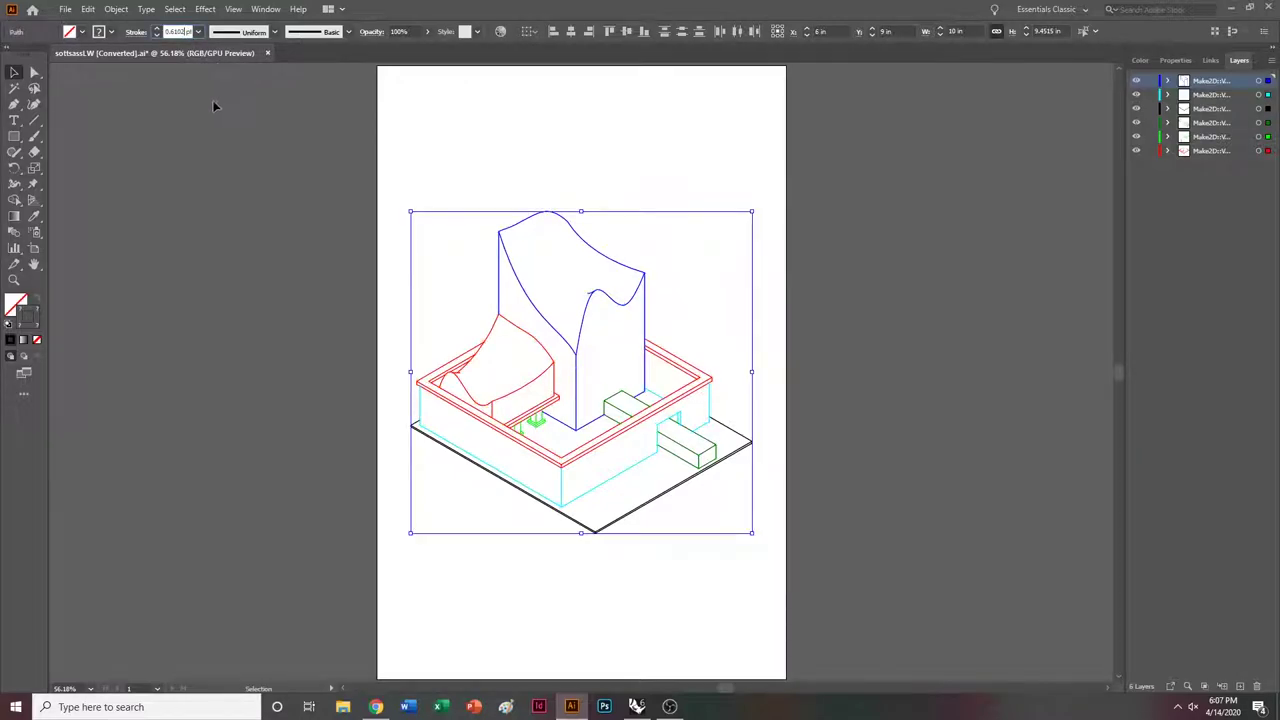
pyautogui.press('a')
pyautogui.press('v')
pyautogui.doubleClick(30, 334)
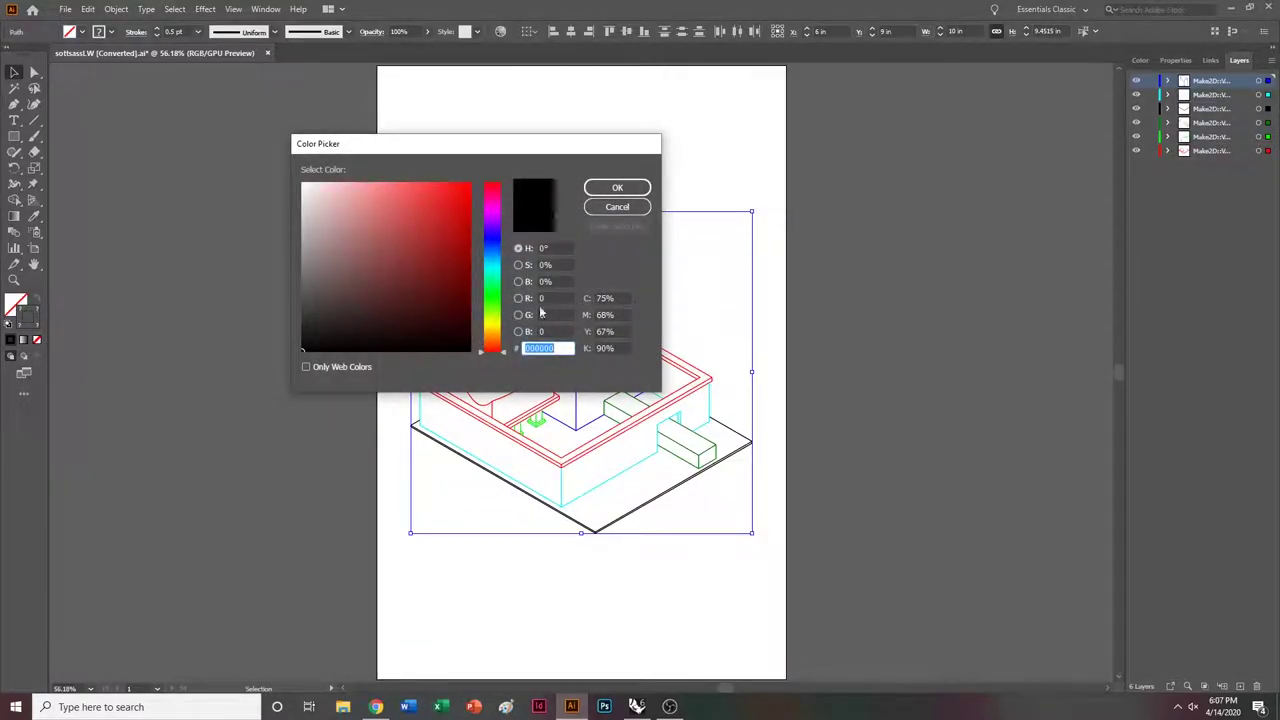
pyautogui.click(617, 188)
pyautogui.click(706, 260)
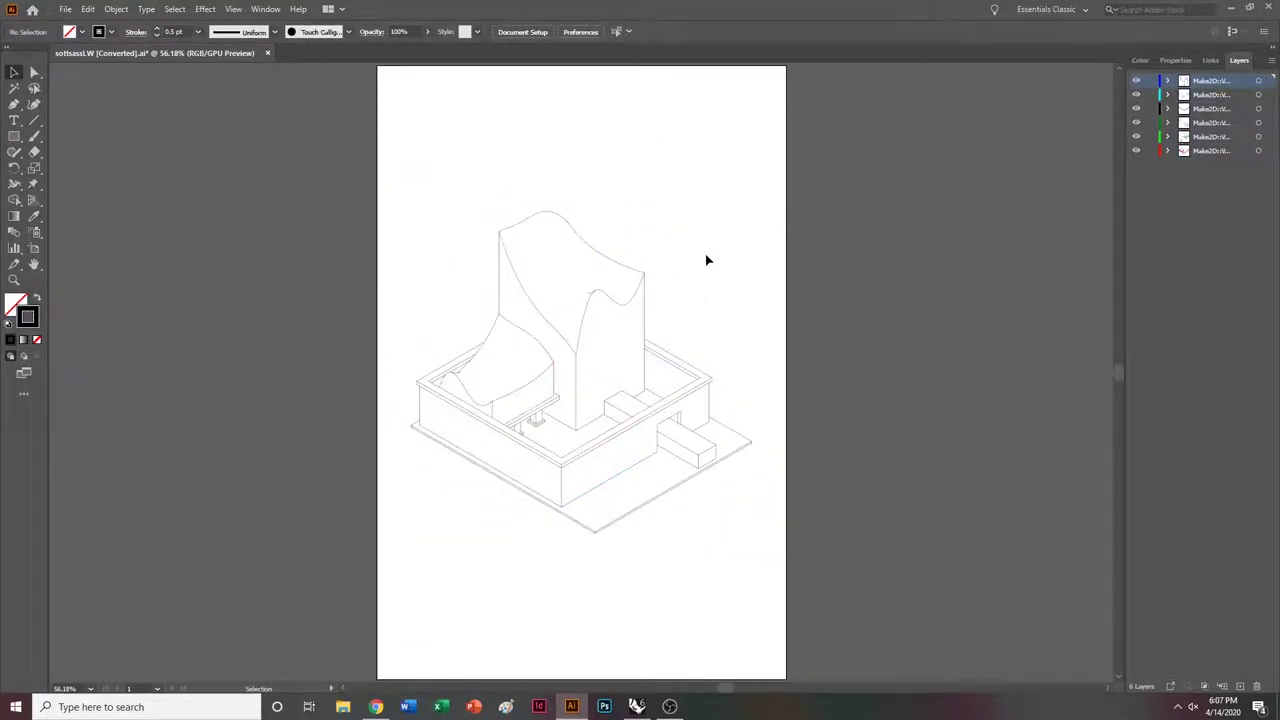
# Inspect the restyled linework up close, bring up the Links panel and return to the layer list.
pyautogui.hotkey('ctrl', '+')
pyautogui.hotkey('ctrl', '+')
pyautogui.hotkey('ctrl', '+')
pyautogui.hotkey('ctrl', '-')
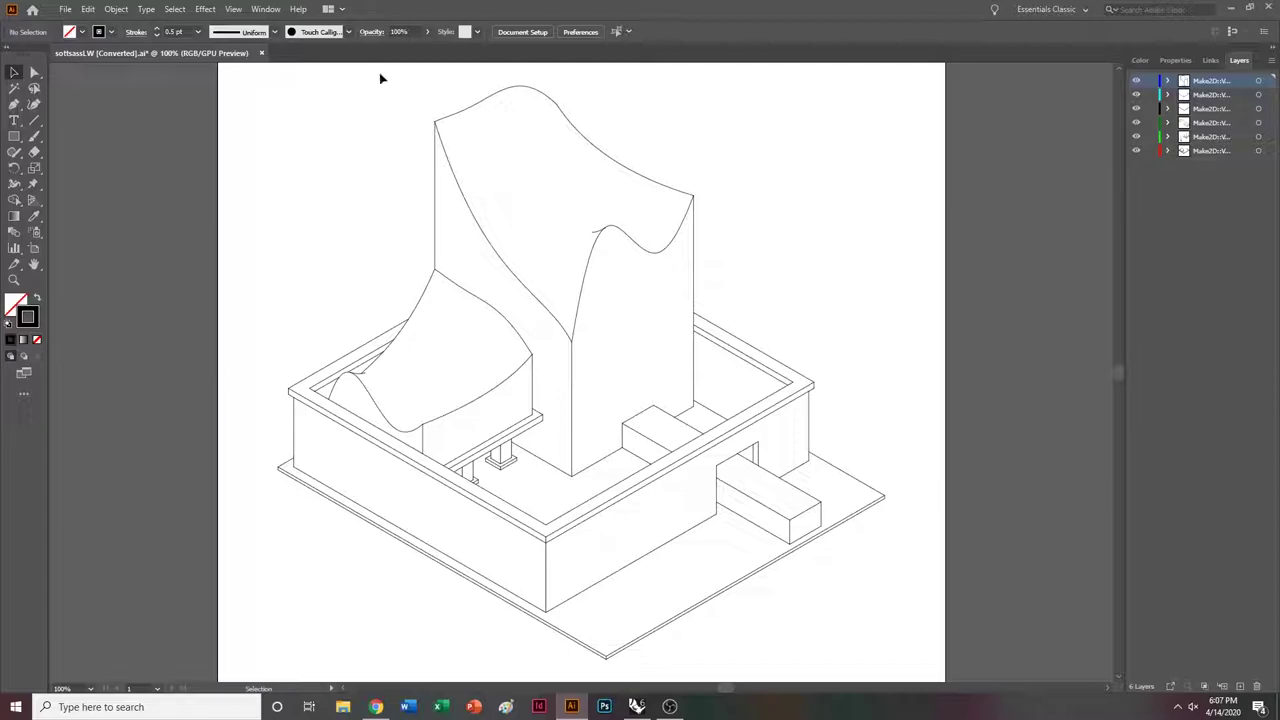
pyautogui.click(268, 9)
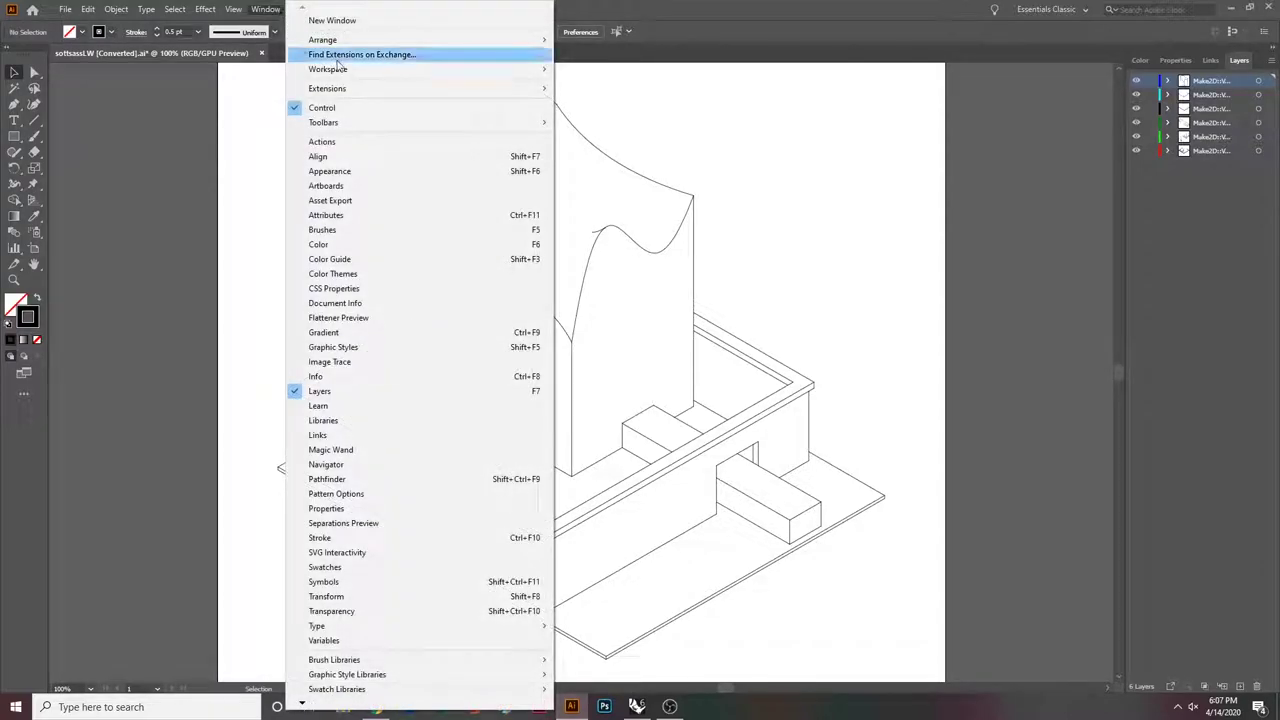
pyautogui.moveTo(500, 69)
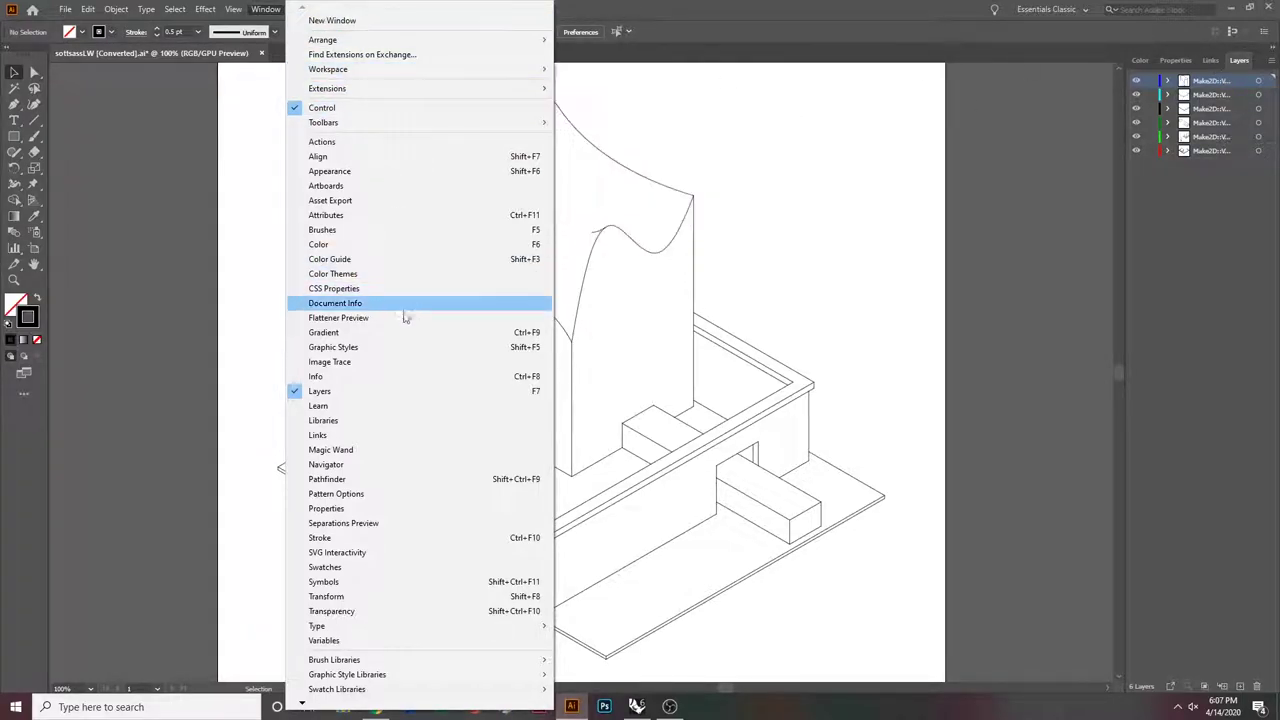
pyautogui.click(384, 435)
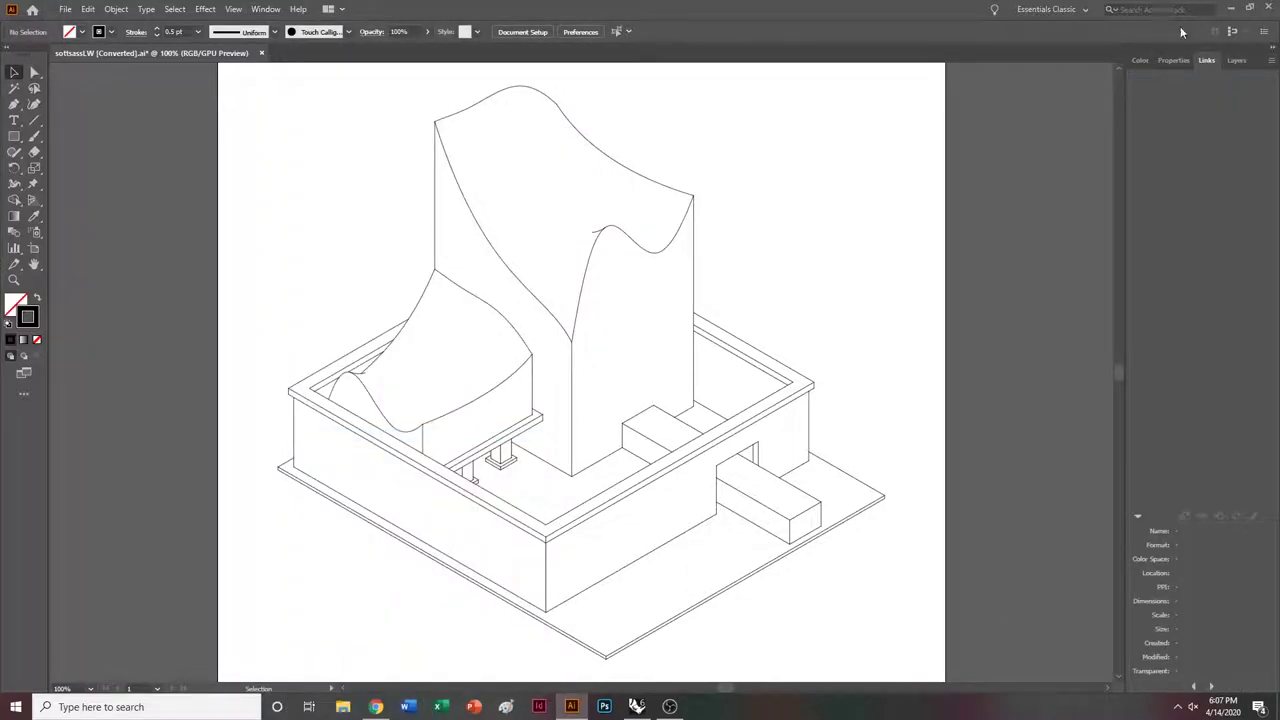
pyautogui.click(1236, 61)
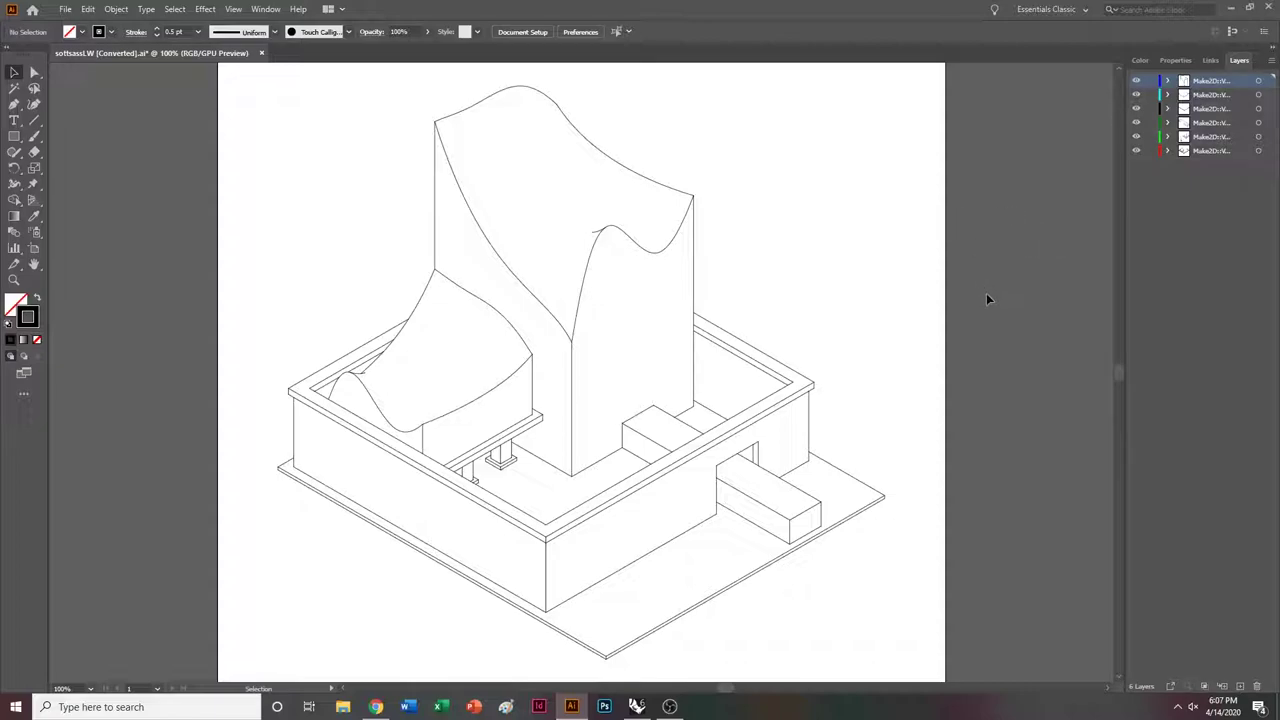
# Show the Swatches panel, separate it from Brushes and Symbols, and make it narrower beside the layer list.
pyautogui.click(266, 10)
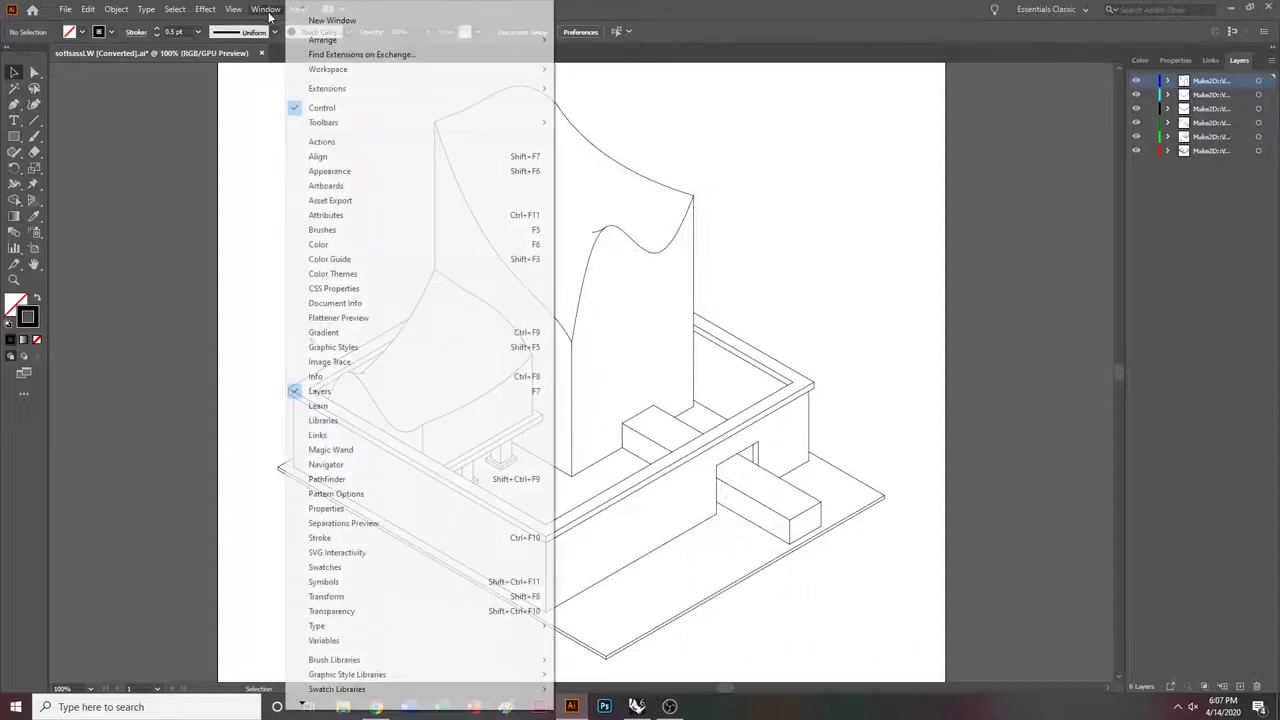
pyautogui.click(358, 569)
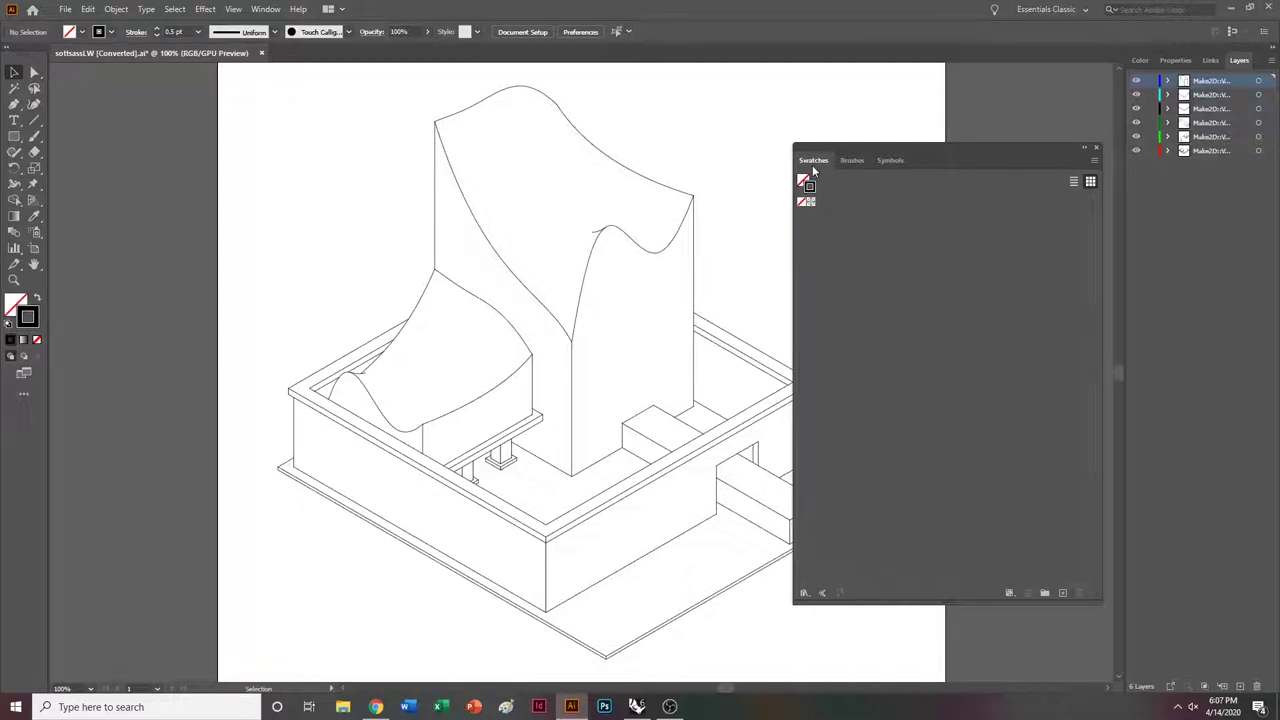
pyautogui.moveTo(813, 165)
pyautogui.mouseDown()
pyautogui.moveTo(1255, 138)
pyautogui.moveTo(1262, 100)
pyautogui.moveTo(960, 122)
pyautogui.moveTo(908, 162)
pyautogui.moveTo(744, 147)
pyautogui.mouseUp()
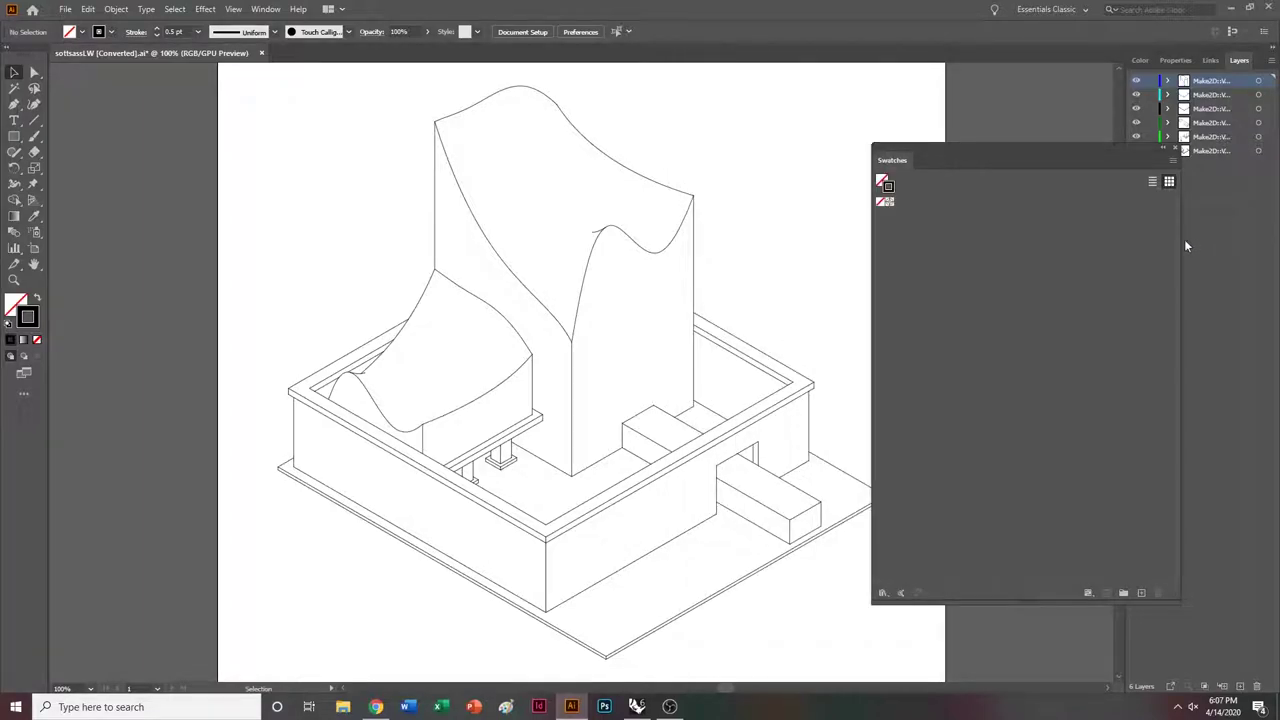
pyautogui.moveTo(1181, 241); pyautogui.dragTo(1101, 250)
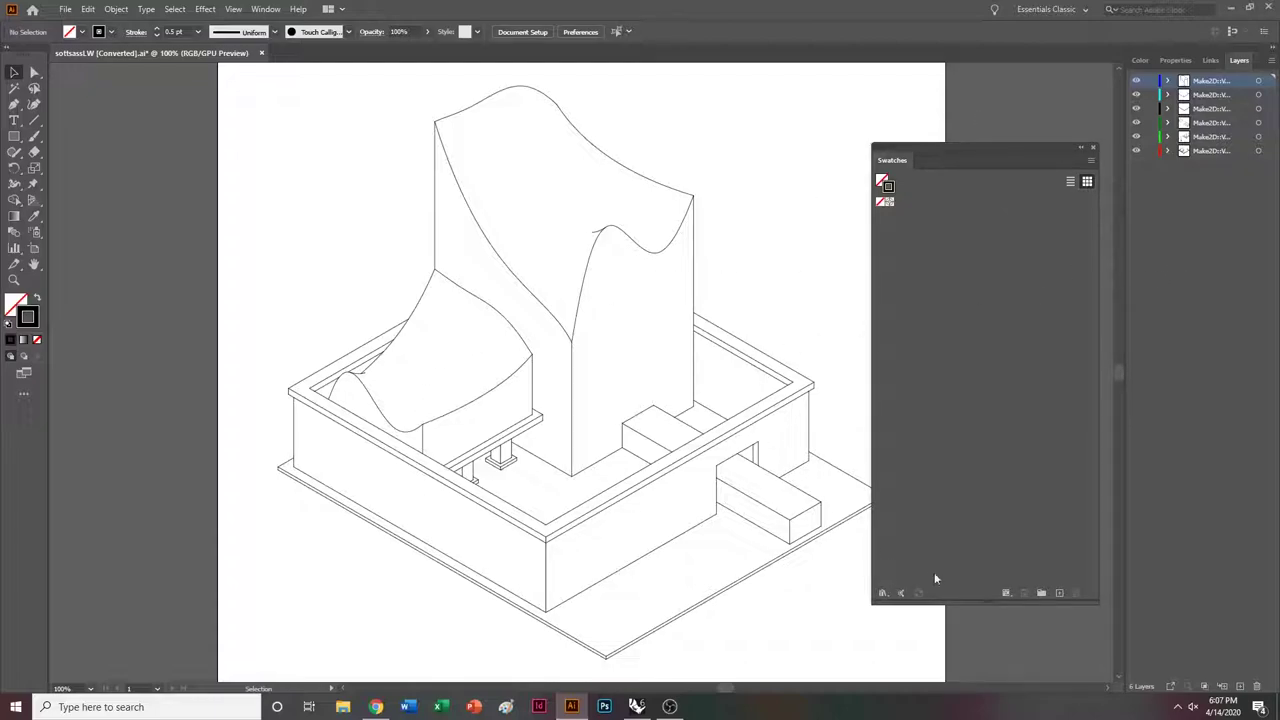
# Create a new layer named "render underlay" and place it below all the Make2D layers.
pyautogui.click(1240, 688)
pyautogui.doubleClick(1205, 82)
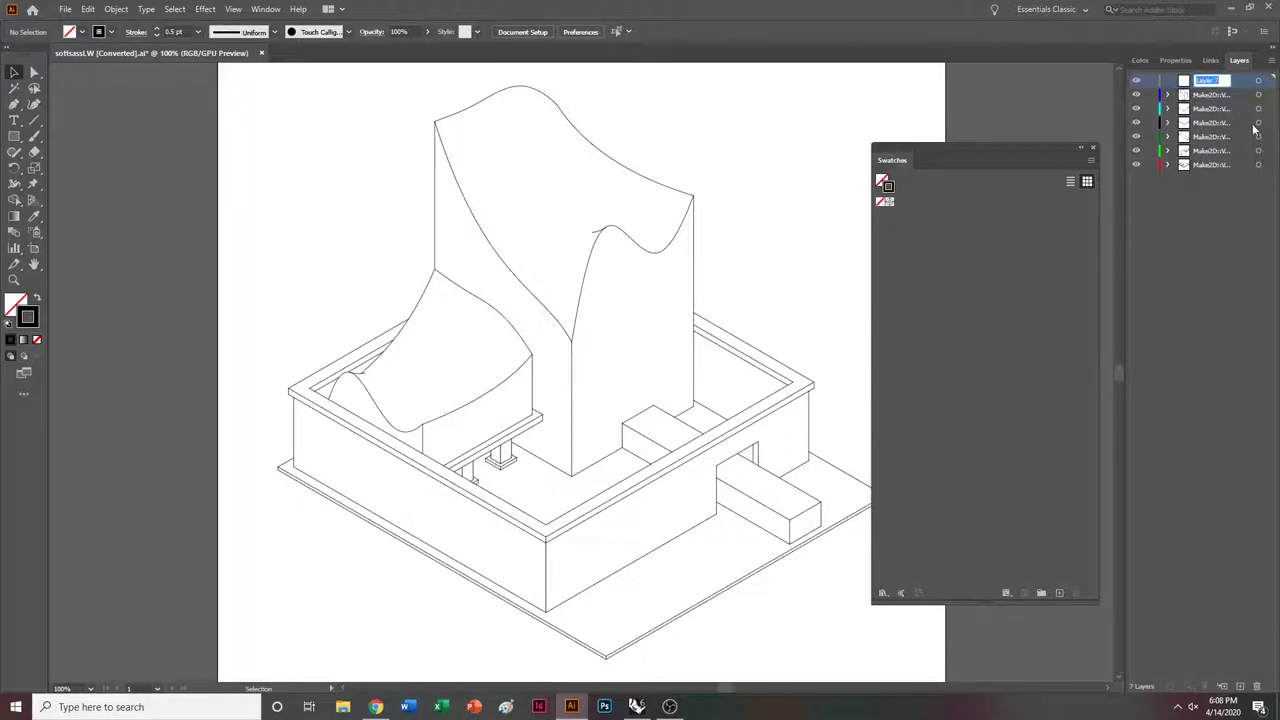
pyautogui.write('4')
pyautogui.write('ender underlay')
pyautogui.press('Return')
pyautogui.moveTo(1225, 81); pyautogui.dragTo(1228, 186)
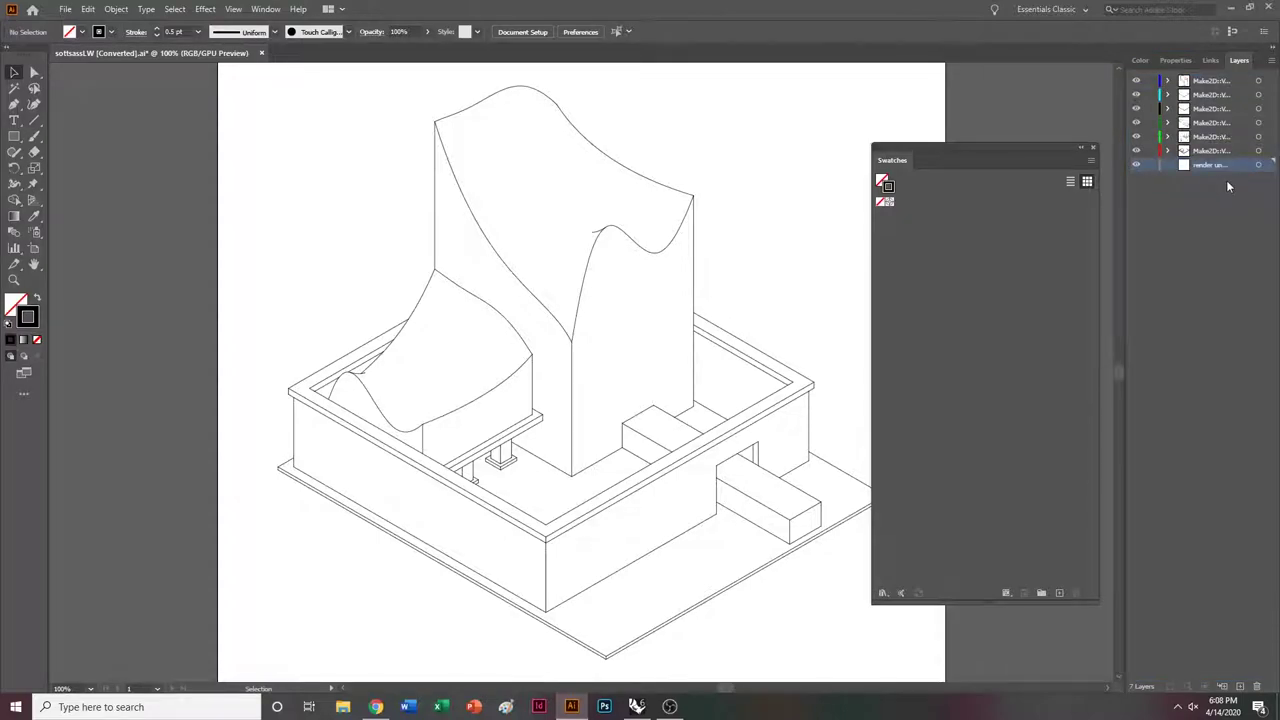
# Place sottsass_renderunderlay.png as a linked image on the "render underlay" layer.
pyautogui.click(70, 9)
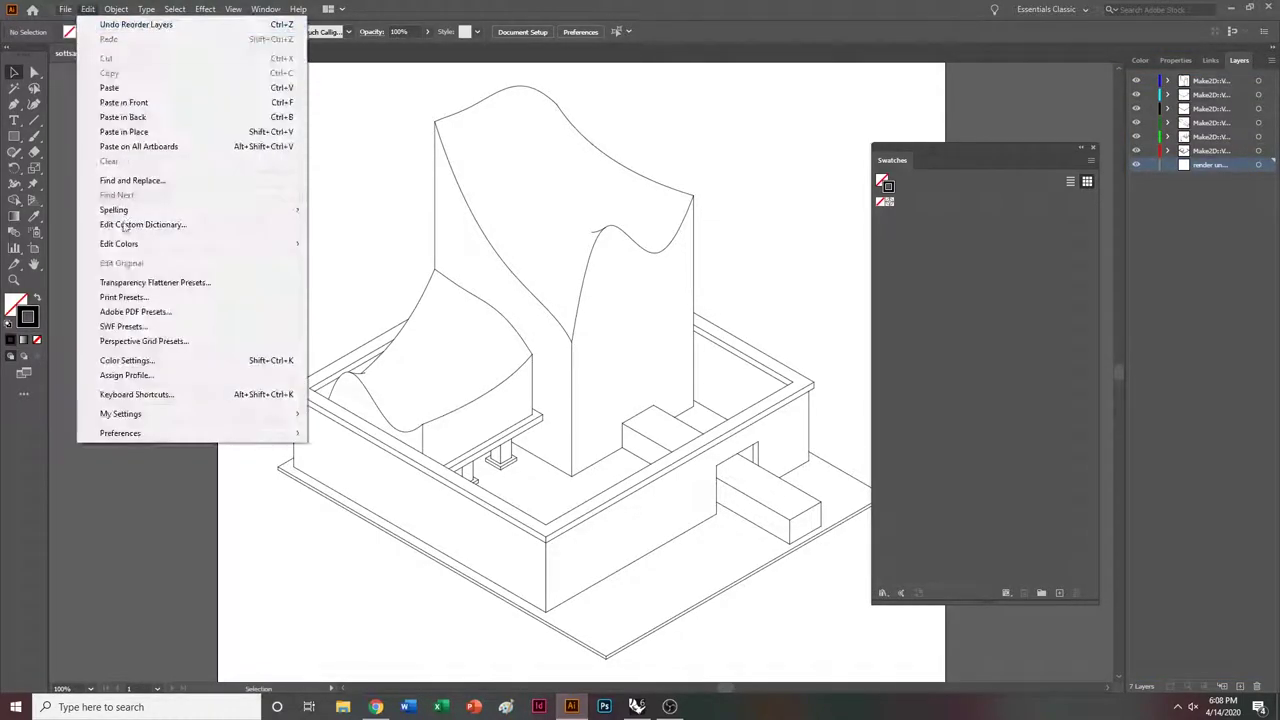
pyautogui.click(60, 8)
pyautogui.click(60, 8)
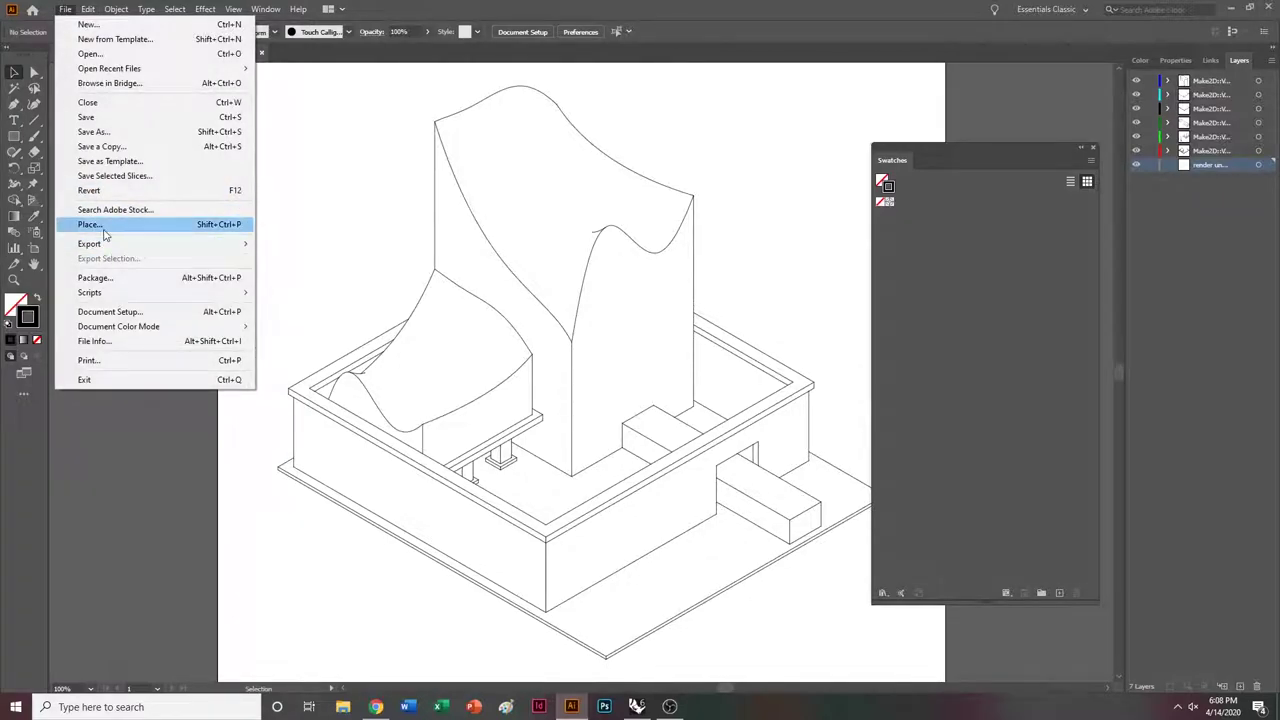
pyautogui.click(103, 228)
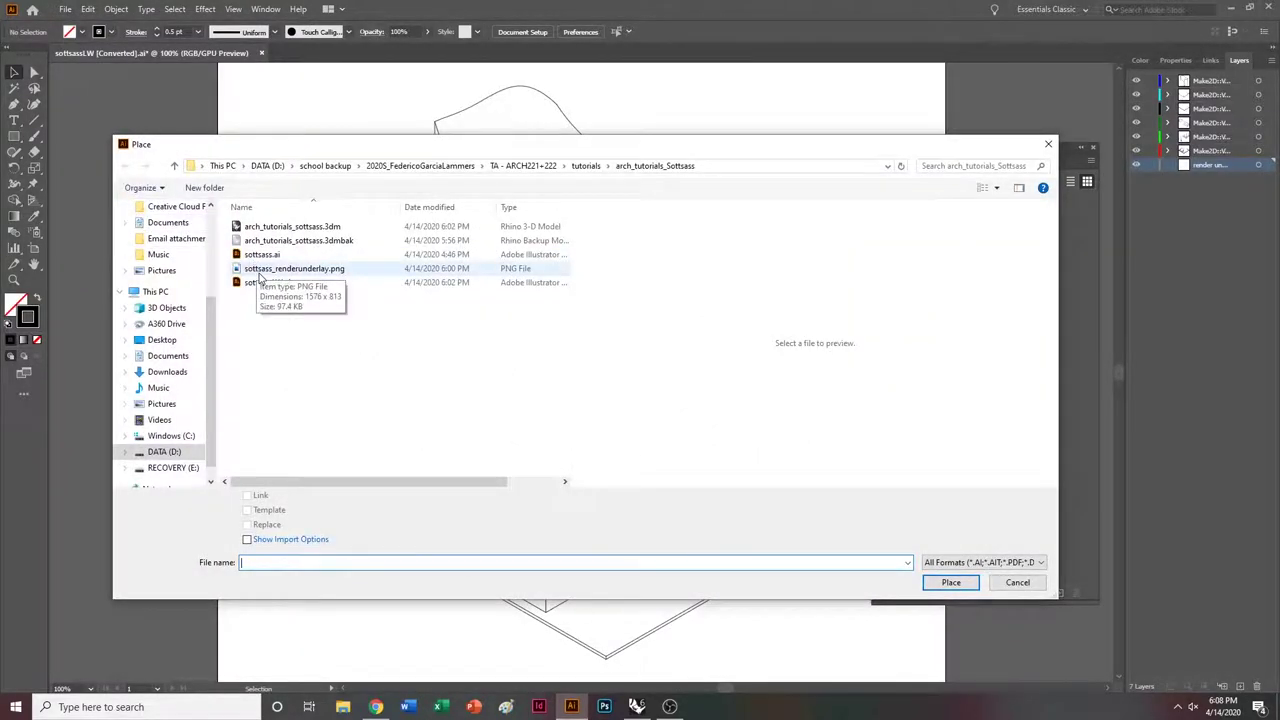
pyautogui.click(262, 268)
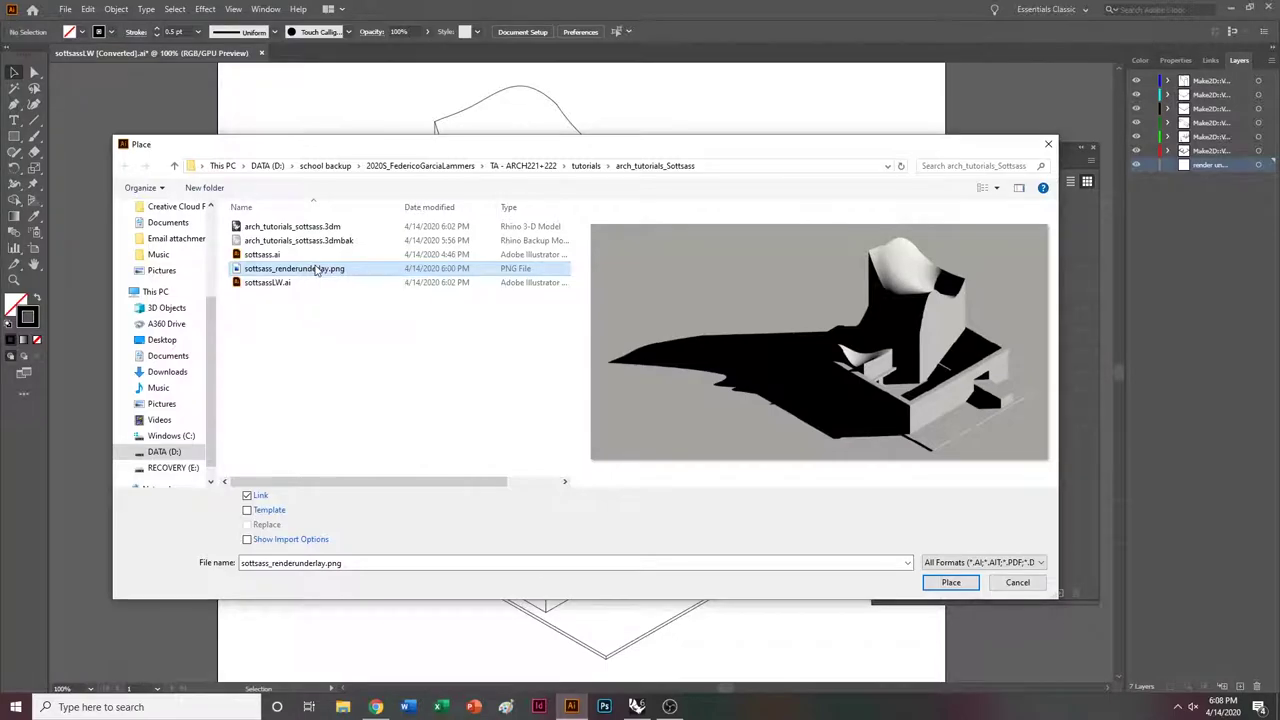
pyautogui.doubleClick(300, 268)
pyautogui.click(128, 120)
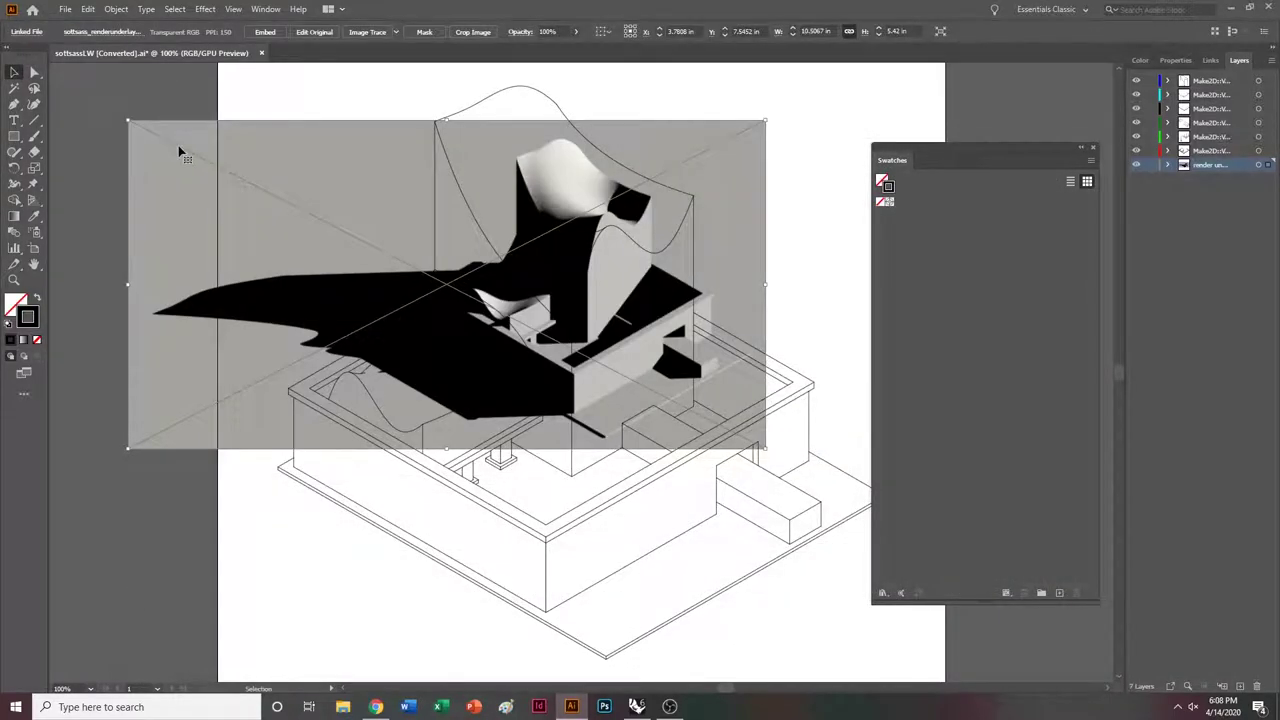
# Set the placed render's opacity to 50%.
pyautogui.hotkey('ctrl', '-')
pyautogui.keyDown('ctrl'); pyautogui.scroll(-2, 180, 151); pyautogui.keyUp('ctrl')
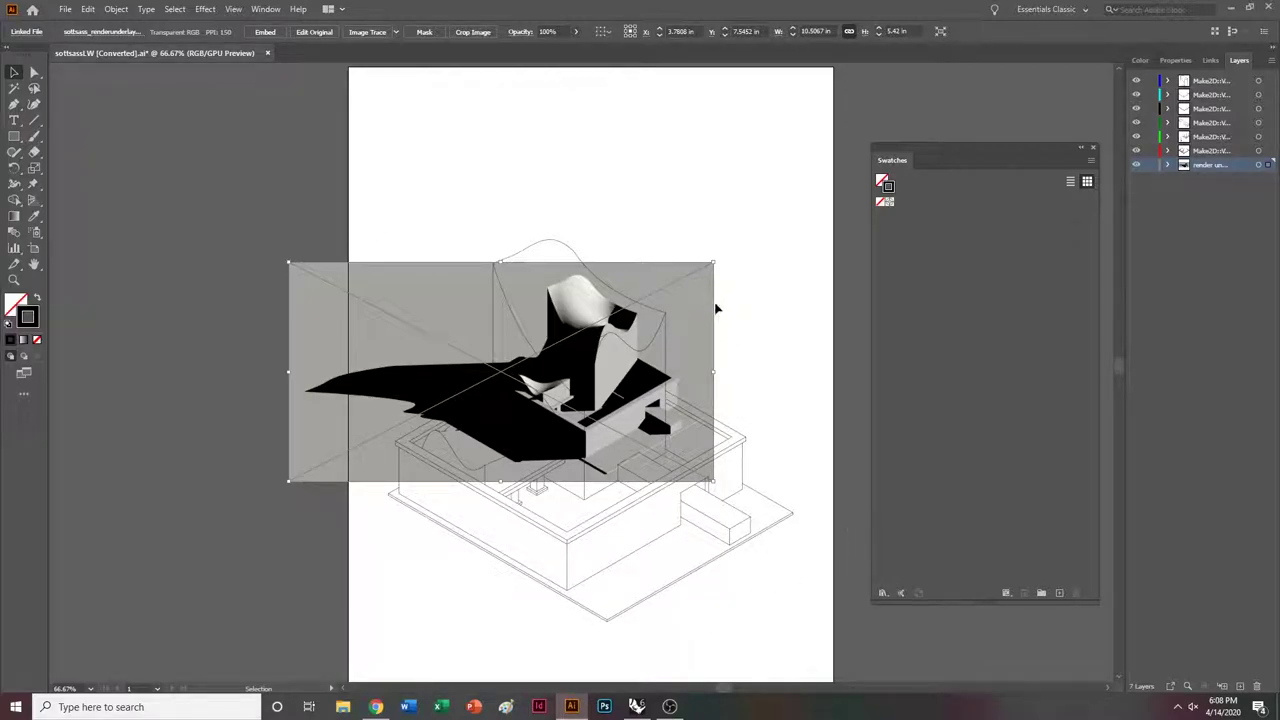
pyautogui.scroll(-2, 716, 312)
pyautogui.keyDown('ctrl'); pyautogui.hscroll(1, 697, 327); pyautogui.keyUp('ctrl')
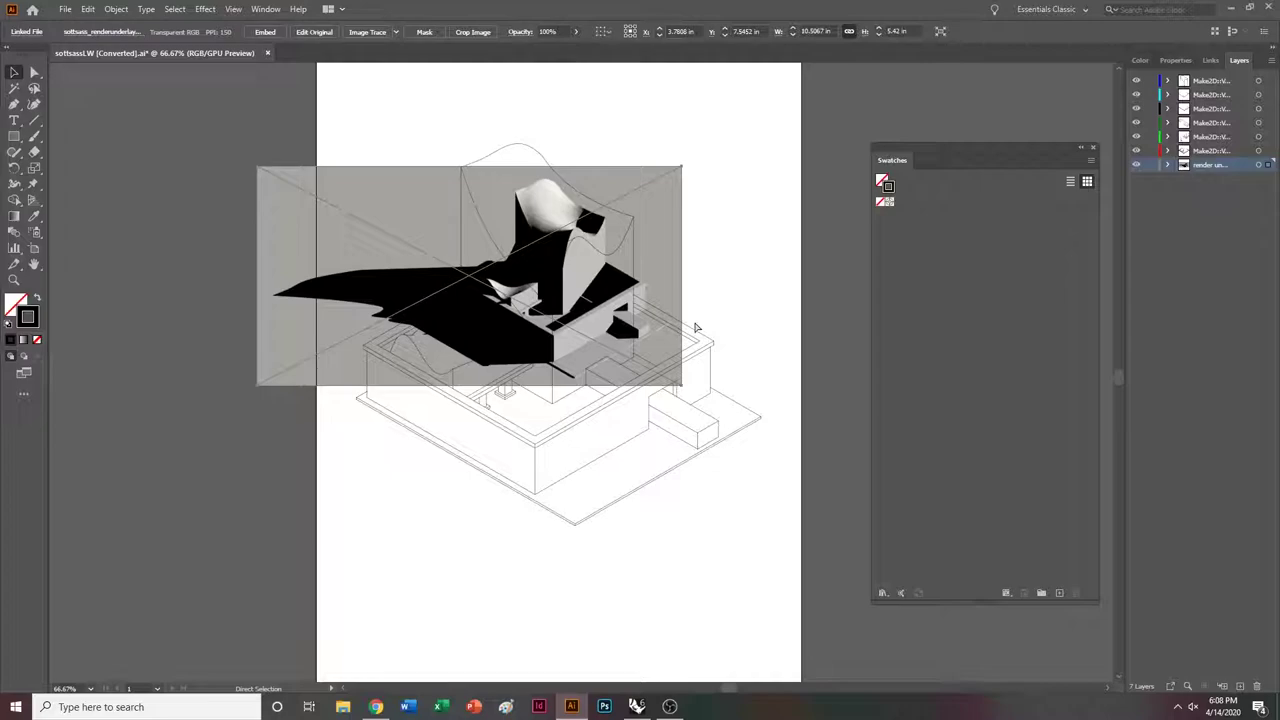
pyautogui.press('ctrl')
pyautogui.hotkey('ctrl', '=')
pyautogui.keyDown('ctrl'); pyautogui.hscroll(3, 687, 318); pyautogui.keyUp('ctrl')
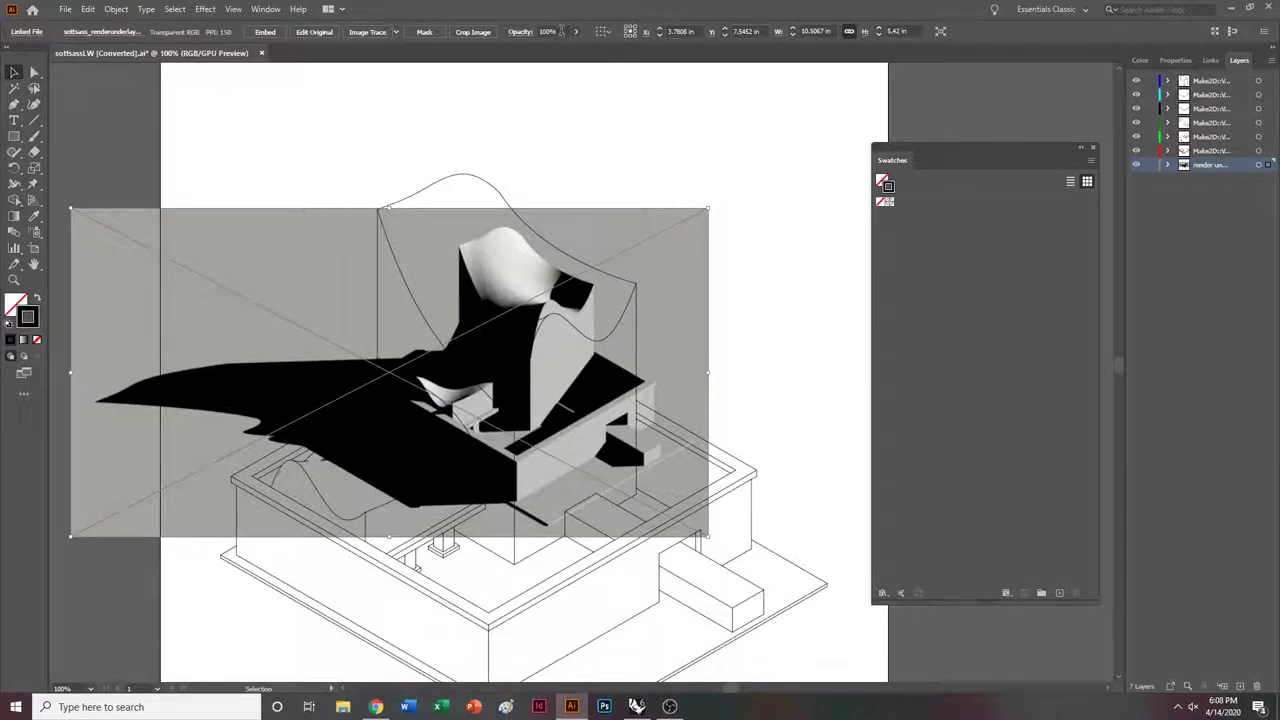
pyautogui.click(548, 31)
pyautogui.write('50')
pyautogui.press('Return')
# Move the render underlay toward the linework's right side, bringing its ground slab near the slab's right corner.
pyautogui.scroll(-1, 620, 357)
pyautogui.hscroll(1, 734, 371)
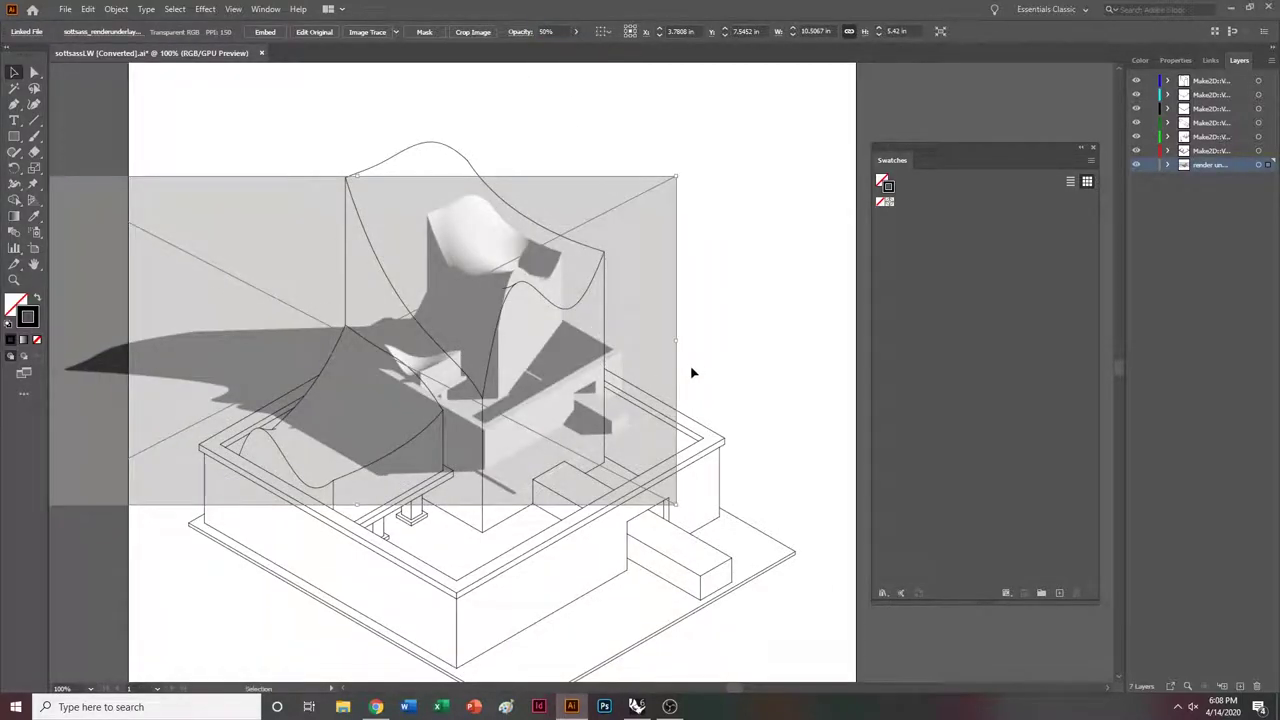
pyautogui.scroll(-1, 690, 371)
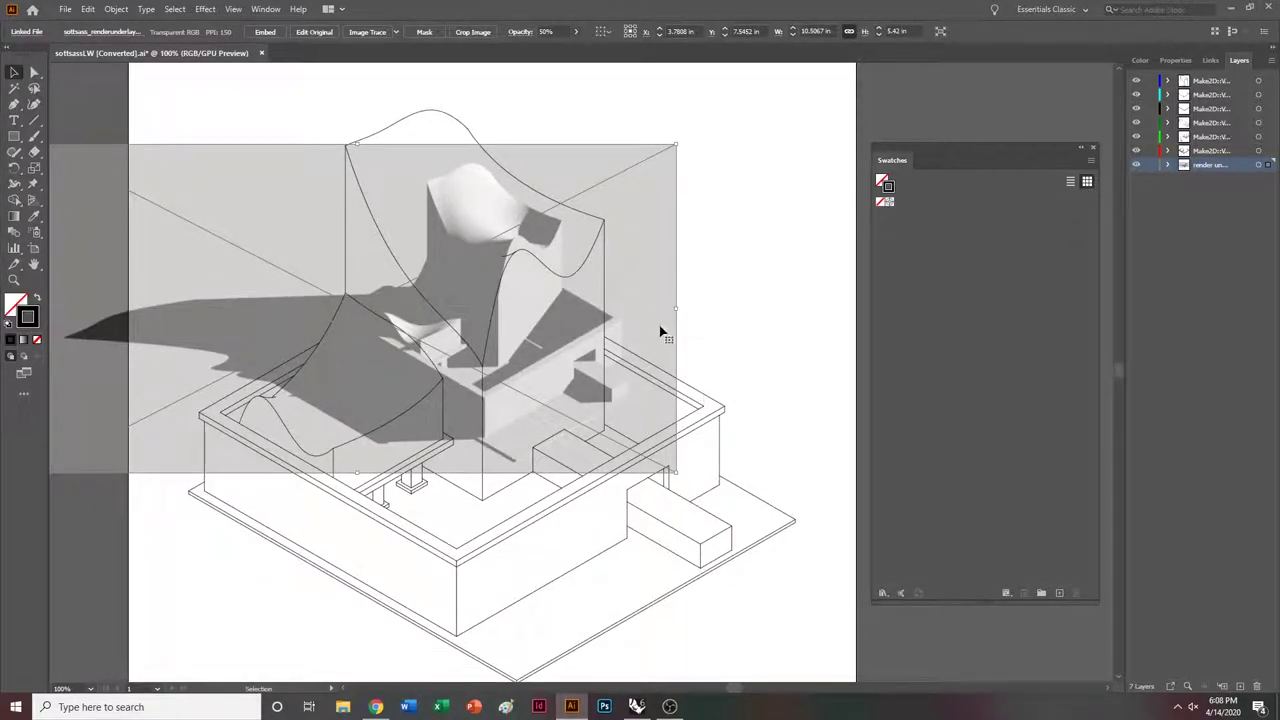
pyautogui.press('a')
pyautogui.hotkey('ctrl', '=')
pyautogui.hotkey('ctrl', '=')
pyautogui.keyDown('ctrl'); pyautogui.scroll(-19, 645, 318); pyautogui.keyUp('ctrl')
pyautogui.scroll(-7, 560, 291)
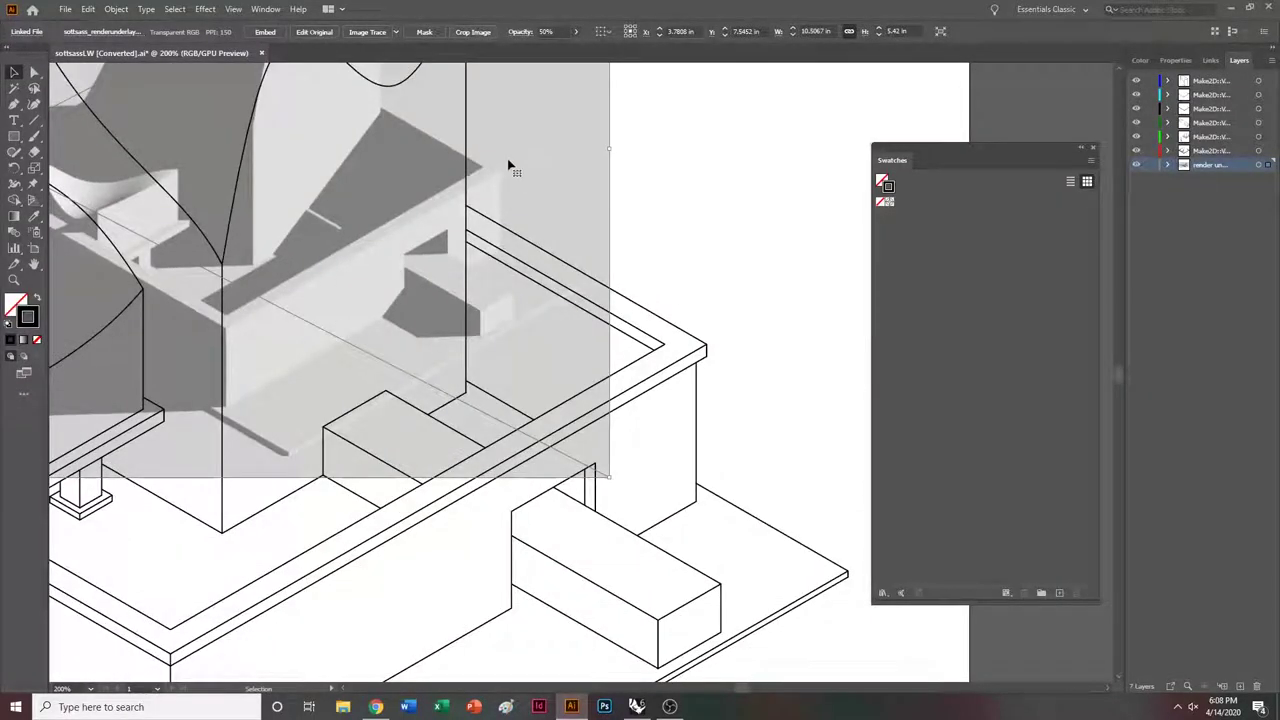
pyautogui.moveTo(508, 166); pyautogui.dragTo(774, 413)
pyautogui.keyDown('ctrl'); pyautogui.scroll(-4, 772, 417); pyautogui.keyUp('ctrl')
pyautogui.moveTo(703, 508)
pyautogui.mouseDown()
pyautogui.moveTo(721, 527)
pyautogui.moveTo(697, 537)
pyautogui.moveTo(704, 550)
pyautogui.mouseUp()
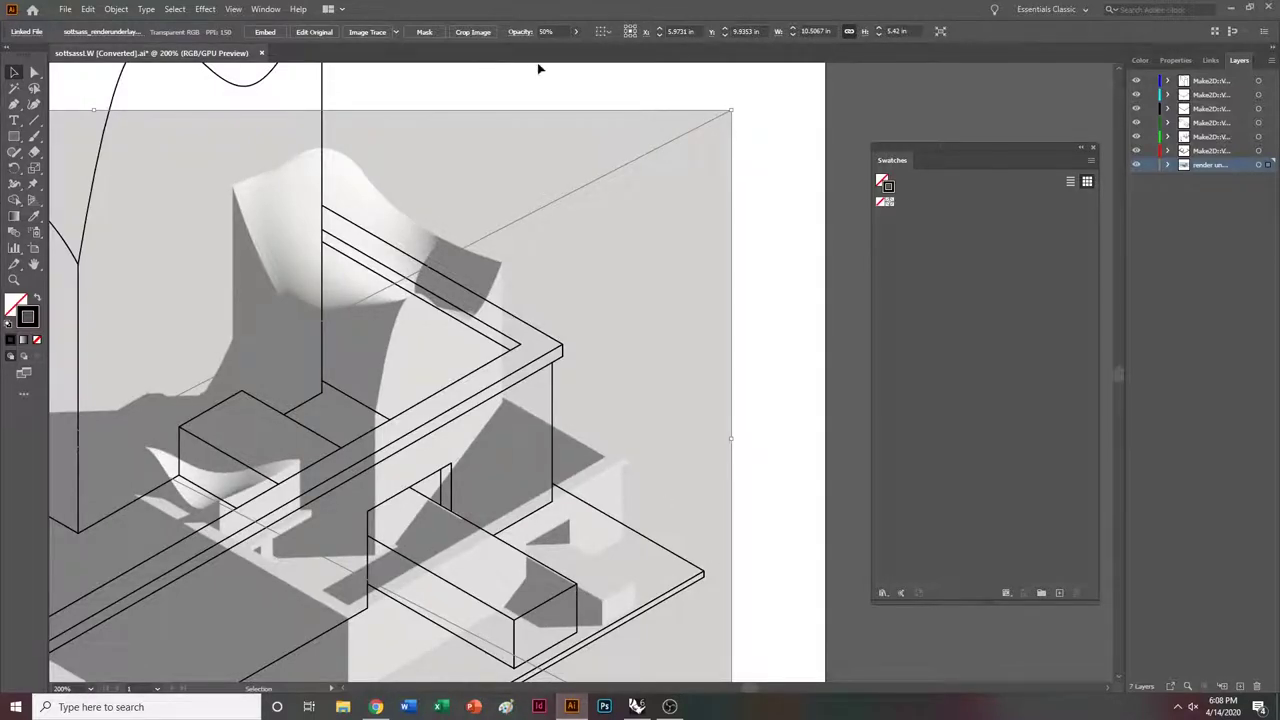
# Set the render underlay's opacity to 75%.
pyautogui.click(546, 31)
pyautogui.write('75')
pyautogui.press('Return')
# Reposition the render so the right corner of its ground slab meets the same corner of the linework.
pyautogui.scroll(-9, 652, 512)
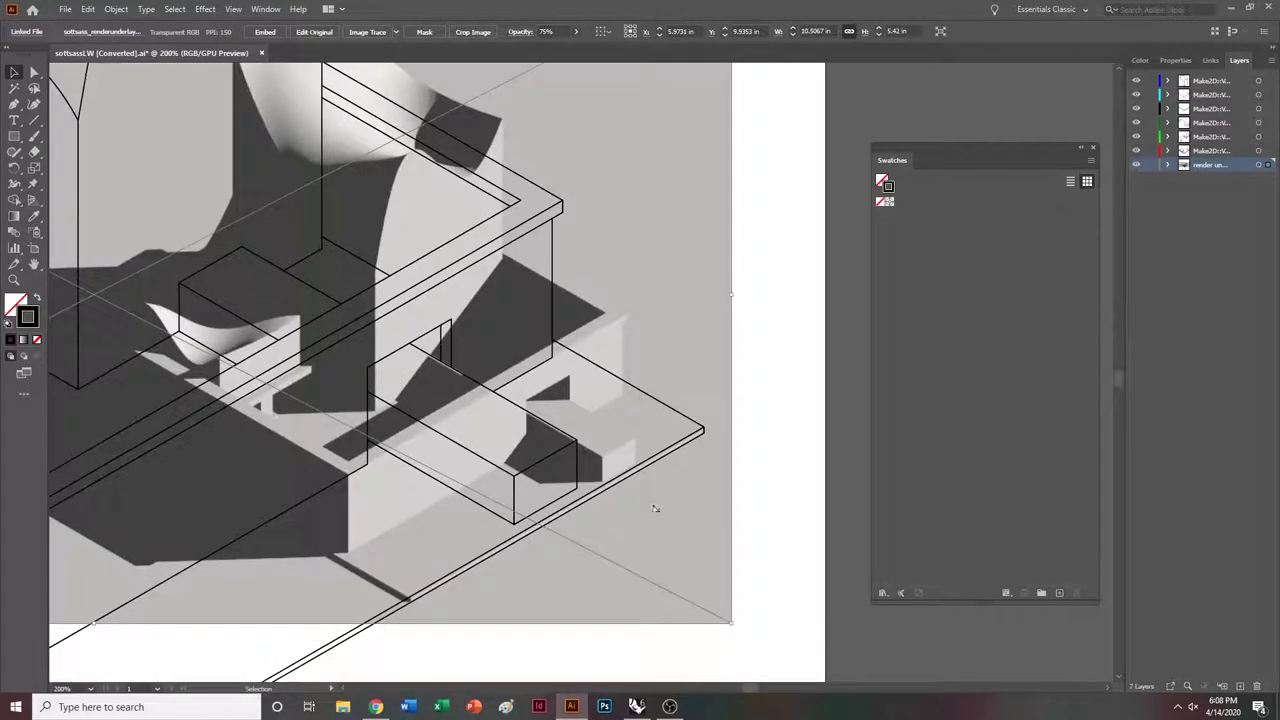
pyautogui.keyDown('ctrl'); pyautogui.scroll(1, 659, 474); pyautogui.keyUp('ctrl')
pyautogui.scroll(1, 660, 472)
pyautogui.moveTo(666, 465); pyautogui.dragTo(557, 495)
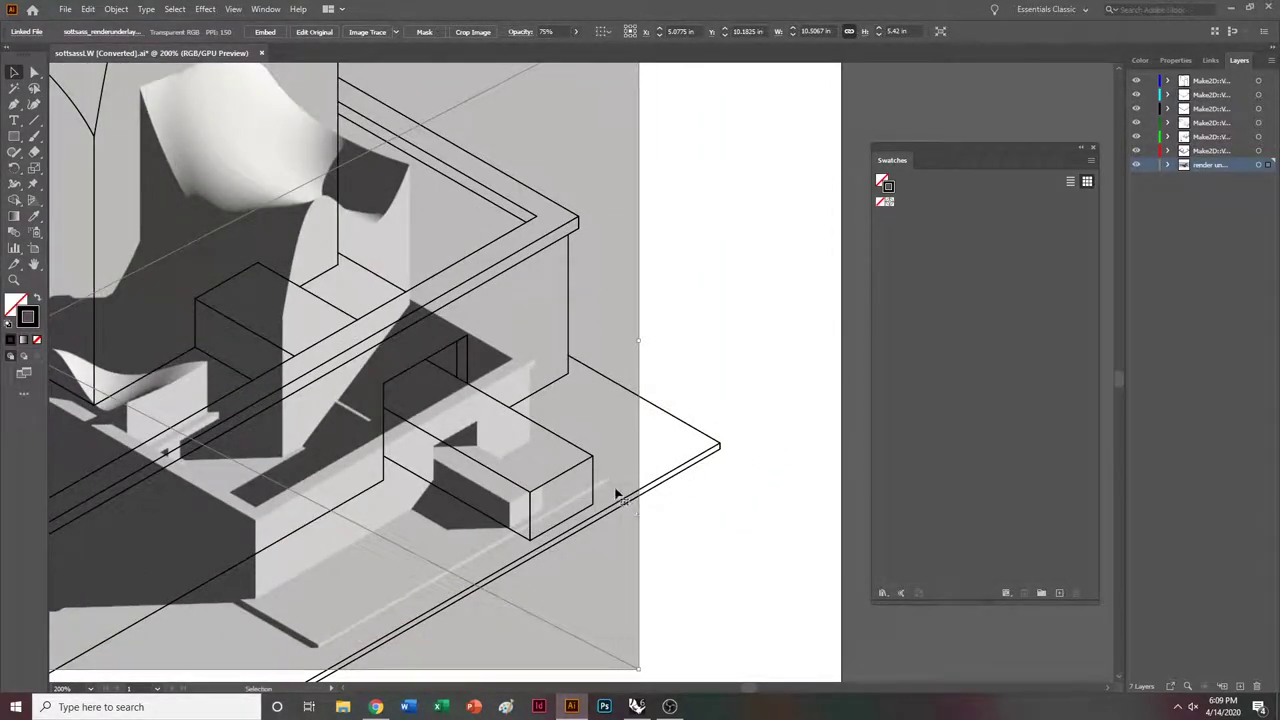
pyautogui.moveTo(609, 481); pyautogui.dragTo(721, 449)
# Scale the render underlay up proportionally from its upper-left corner to about 17.95 in wide.
pyautogui.keyDown('ctrl'); pyautogui.scroll(9, 706, 539); pyautogui.keyUp('ctrl')
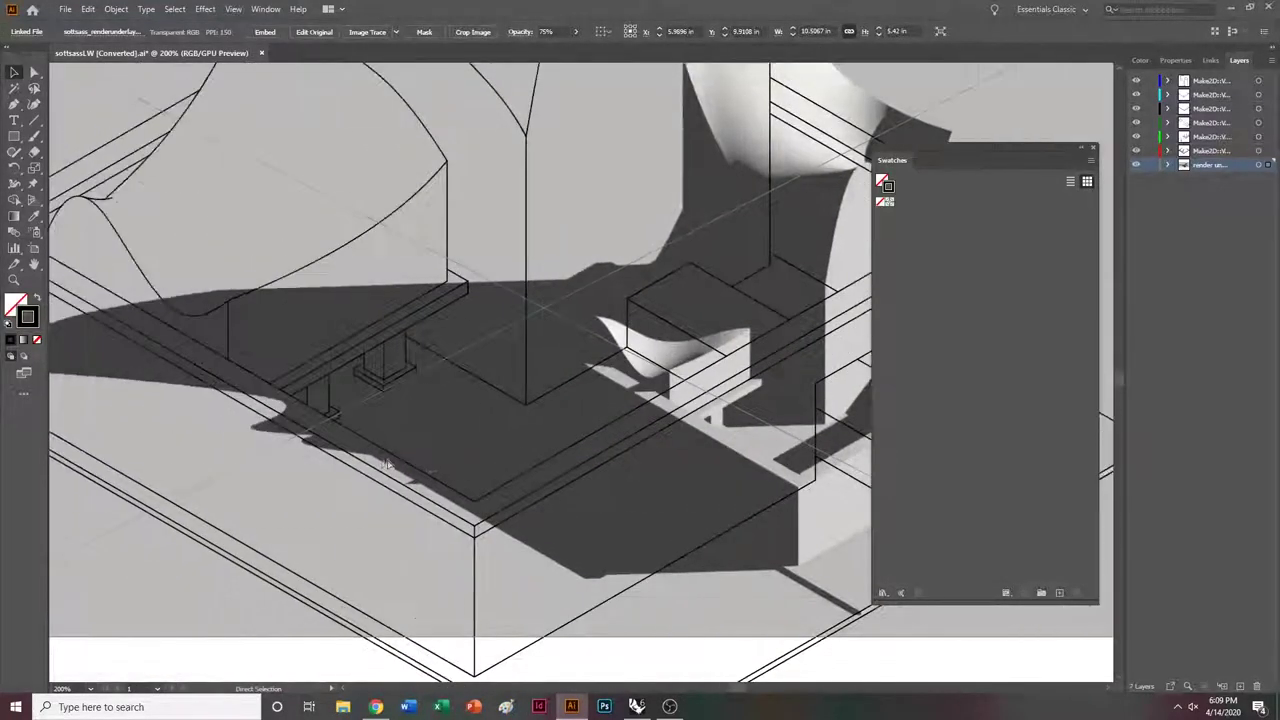
pyautogui.hotkey('ctrl', '-')
pyautogui.hotkey('ctrl', '-')
pyautogui.keyDown('ctrl'); pyautogui.scroll(3, 461, 475); pyautogui.keyUp('ctrl')
pyautogui.scroll(-5, 461, 475)
pyautogui.keyDown('ctrl'); pyautogui.scroll(-6, 592, 463); pyautogui.keyUp('ctrl')
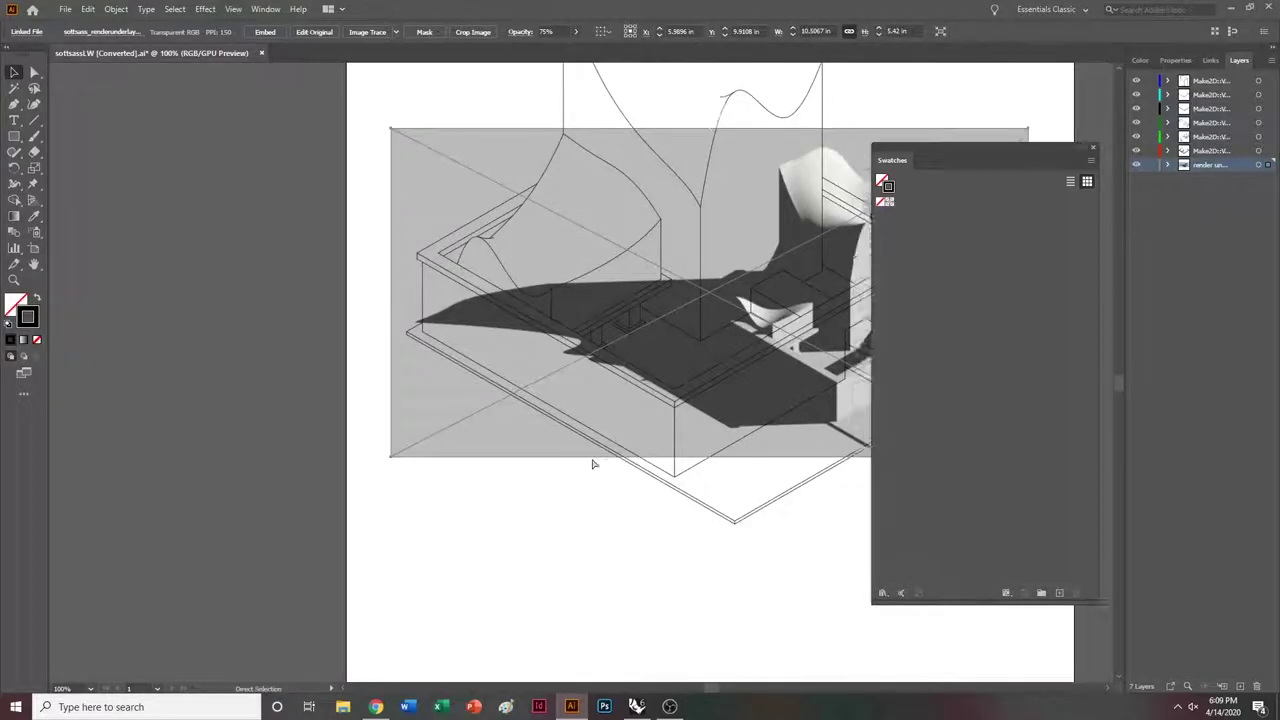
pyautogui.scroll(13, 506, 316)
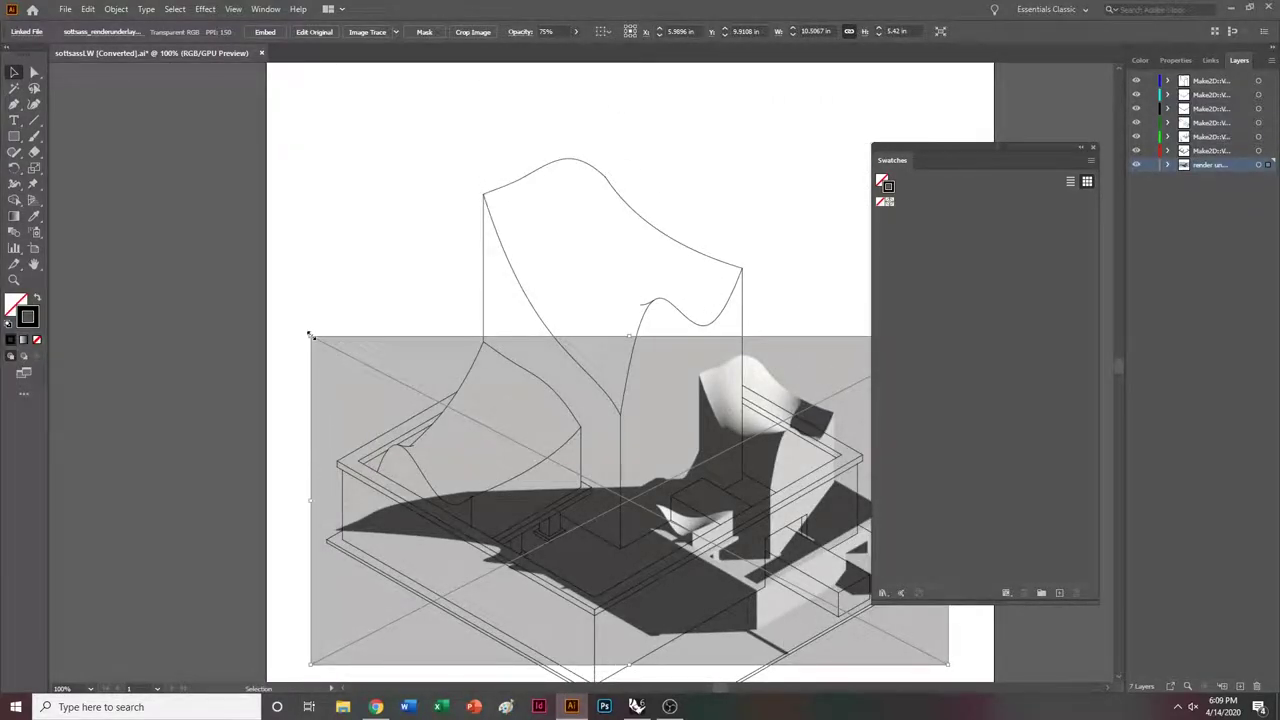
pyautogui.keyDown('shift'); pyautogui.moveTo(310, 335); pyautogui.dragTo(135, 106); pyautogui.keyUp('shift')
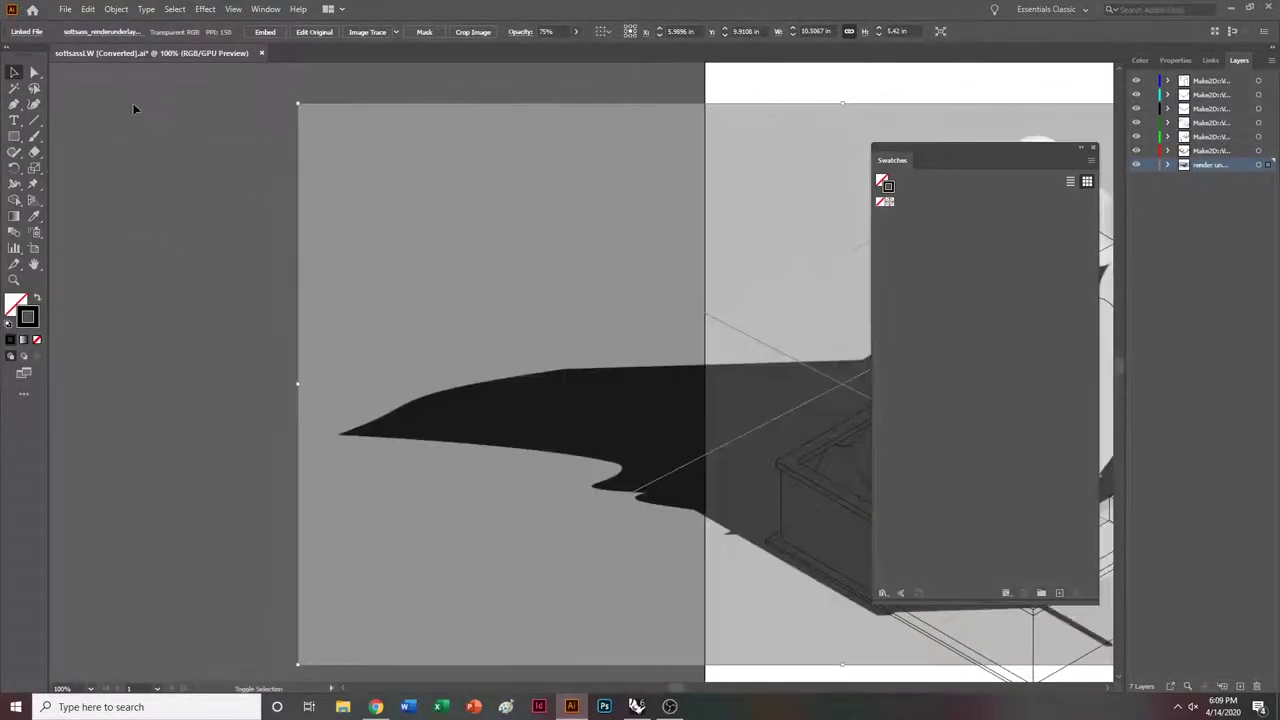
# Move the enlarged render so its ground slab's right corner sits on the matching corner of the linework.
pyautogui.keyDown('ctrl'); pyautogui.scroll(-20, 642, 352); pyautogui.keyUp('ctrl')
pyautogui.scroll(-6, 776, 402)
pyautogui.keyDown('ctrl'); pyautogui.scroll(-5, 332, 246); pyautogui.keyUp('ctrl')
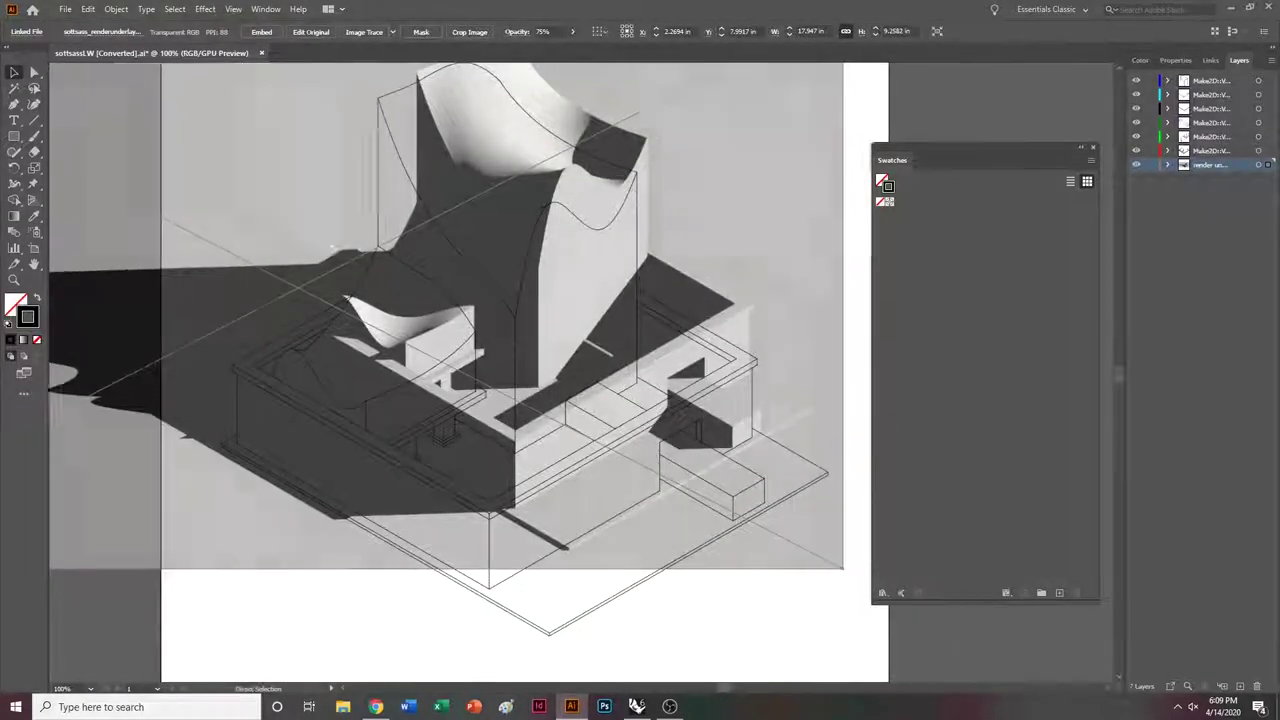
pyautogui.hscroll(1, 786, 434)
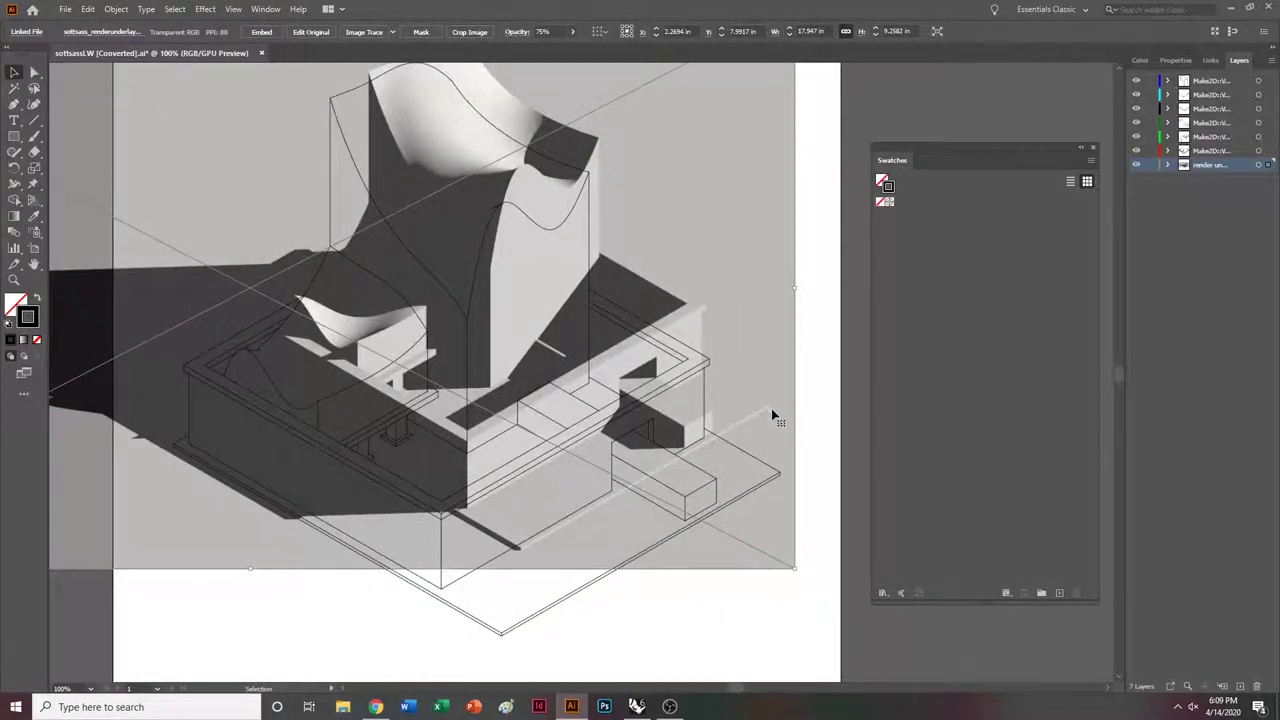
pyautogui.moveTo(770, 412); pyautogui.dragTo(781, 480)
# Enlarge the render underlay proportionally to about 20.02 in wide so the building approaches the linework's size.
pyautogui.keyDown('ctrl'); pyautogui.hscroll(-6, 489, 428); pyautogui.keyUp('ctrl')
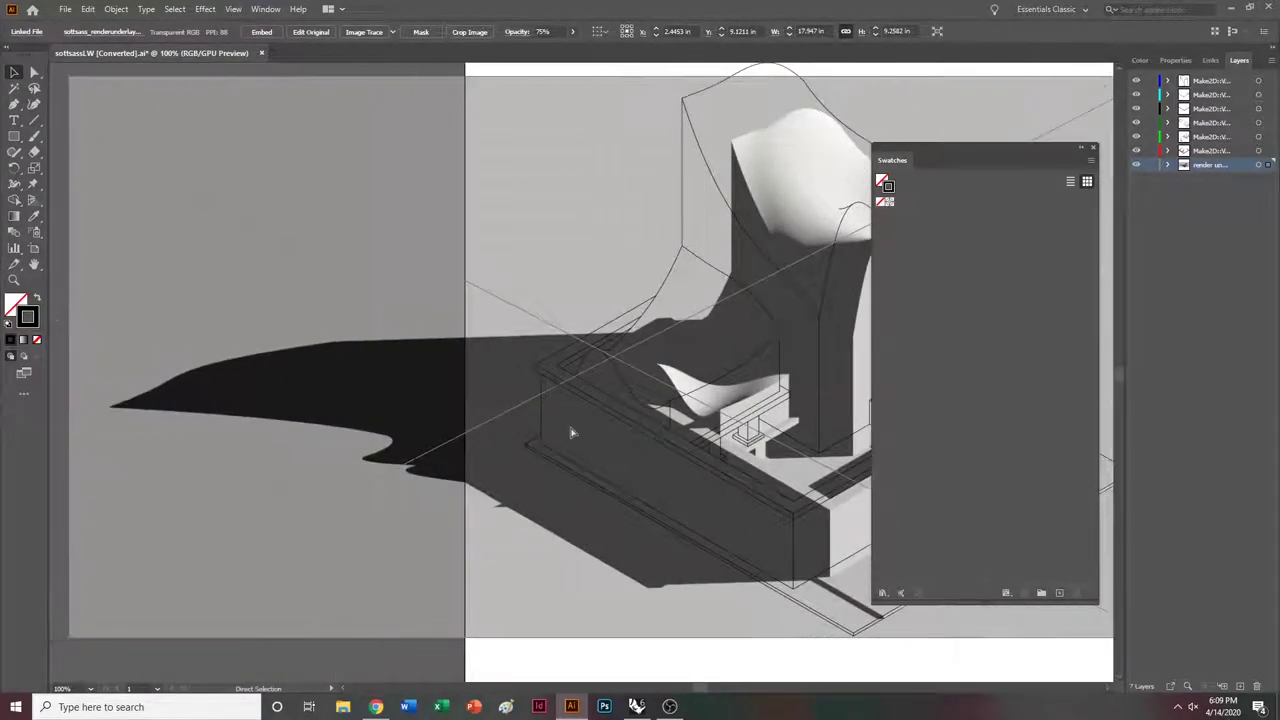
pyautogui.hotkey('ctrl', '-')
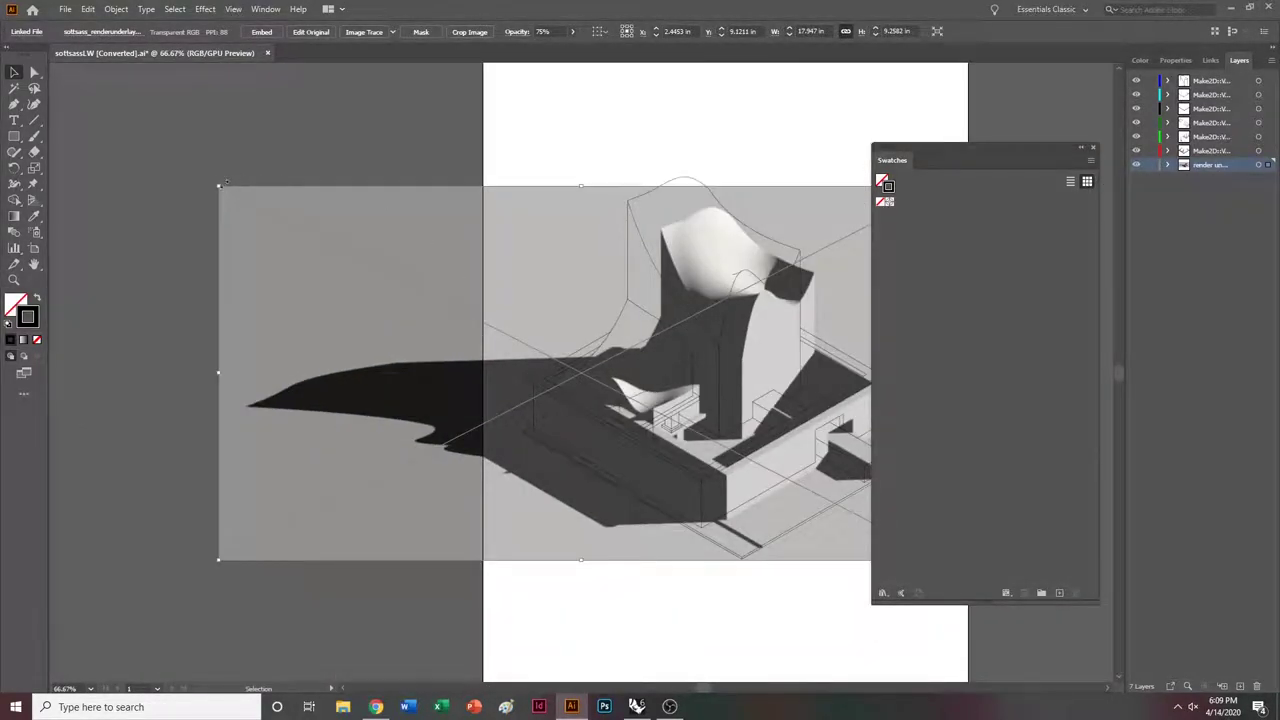
pyautogui.moveTo(219, 186); pyautogui.dragTo(134, 143)
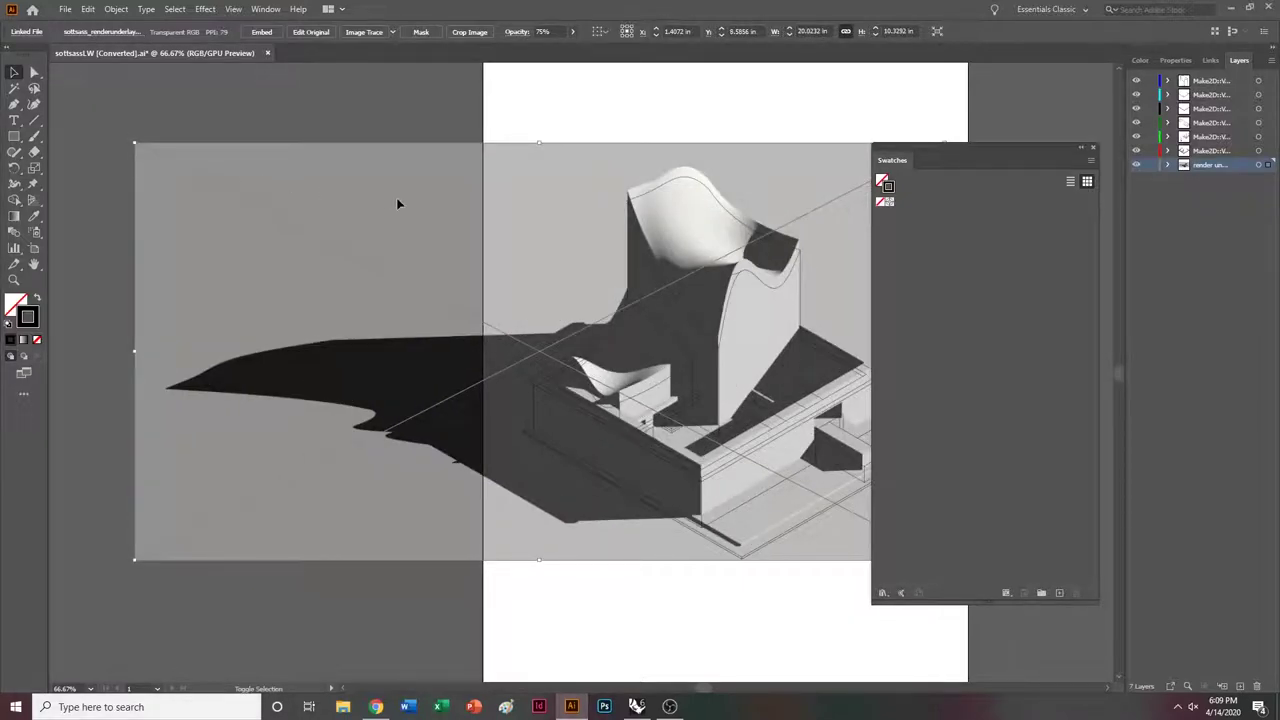
# Align the render's right slab corner with the linework and nudge the image slightly upward.
pyautogui.keyDown('ctrl'); pyautogui.hscroll(4, 465, 257); pyautogui.keyUp('ctrl')
pyautogui.hotkey('ctrl', '+')
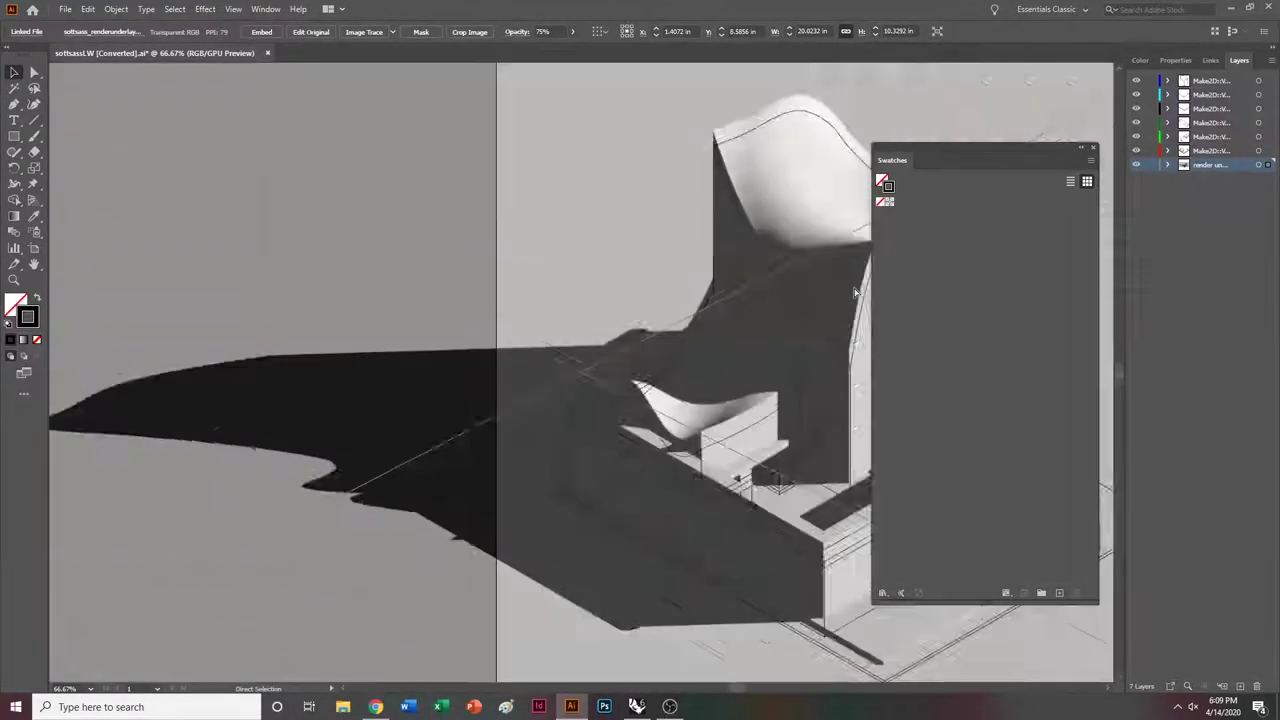
pyautogui.hotkey('ctrl', '+')
pyautogui.keyDown('ctrl'); pyautogui.hscroll(10, 608, 377); pyautogui.keyUp('ctrl')
pyautogui.scroll(-2, 548, 452)
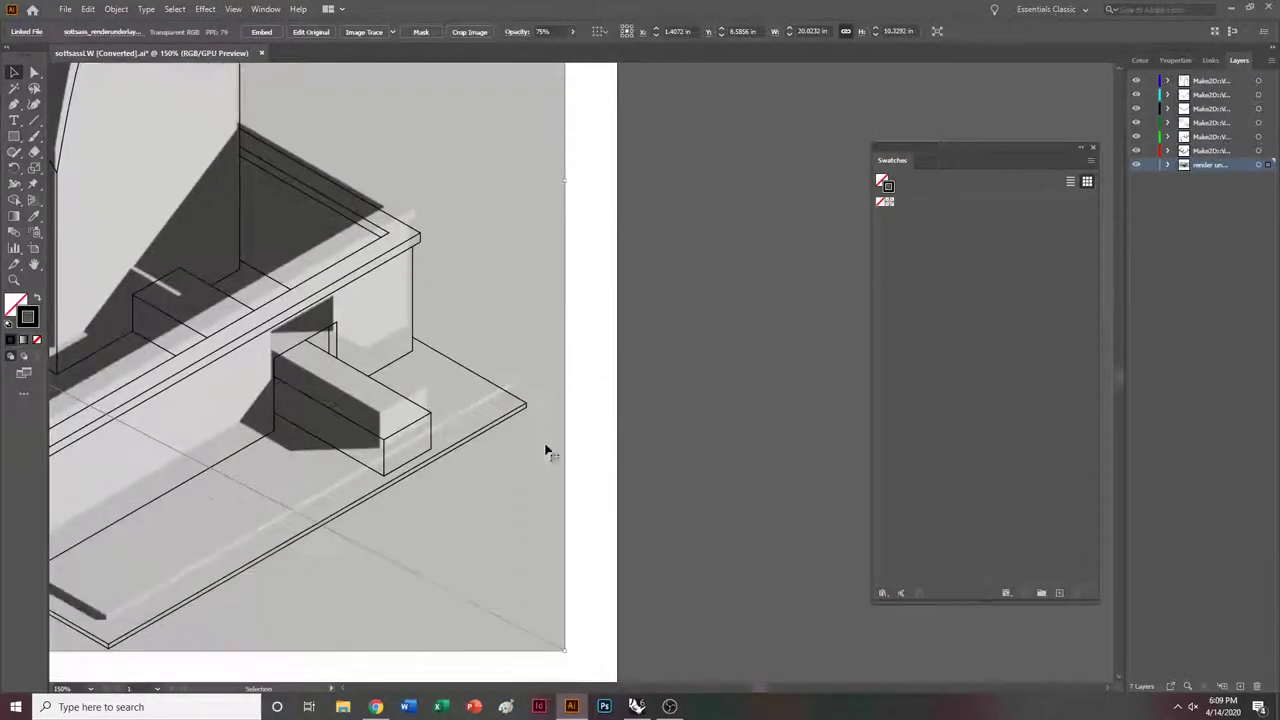
pyautogui.moveTo(523, 377); pyautogui.dragTo(529, 409)
pyautogui.press('Up')
pyautogui.press('Up')
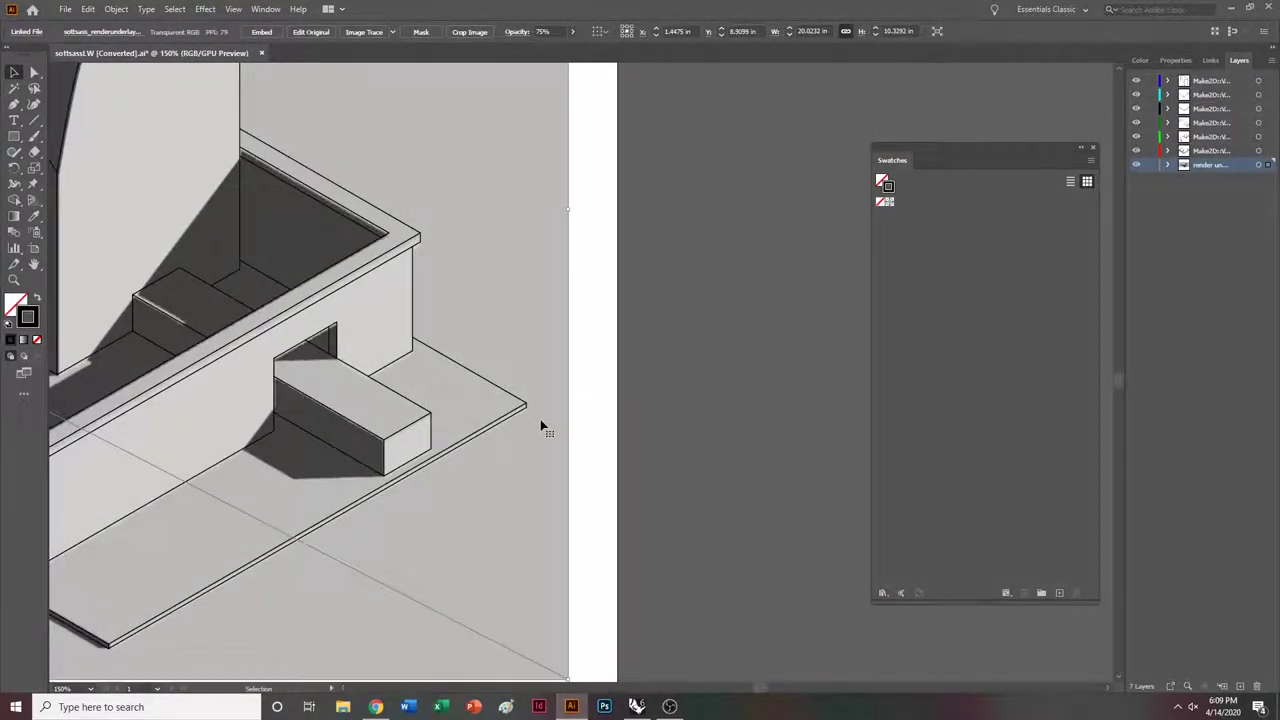
# Check the render against the linework, enlarge it slightly to about 20.13 in wide, and deselect it.
pyautogui.hotkey('ctrl', '+')
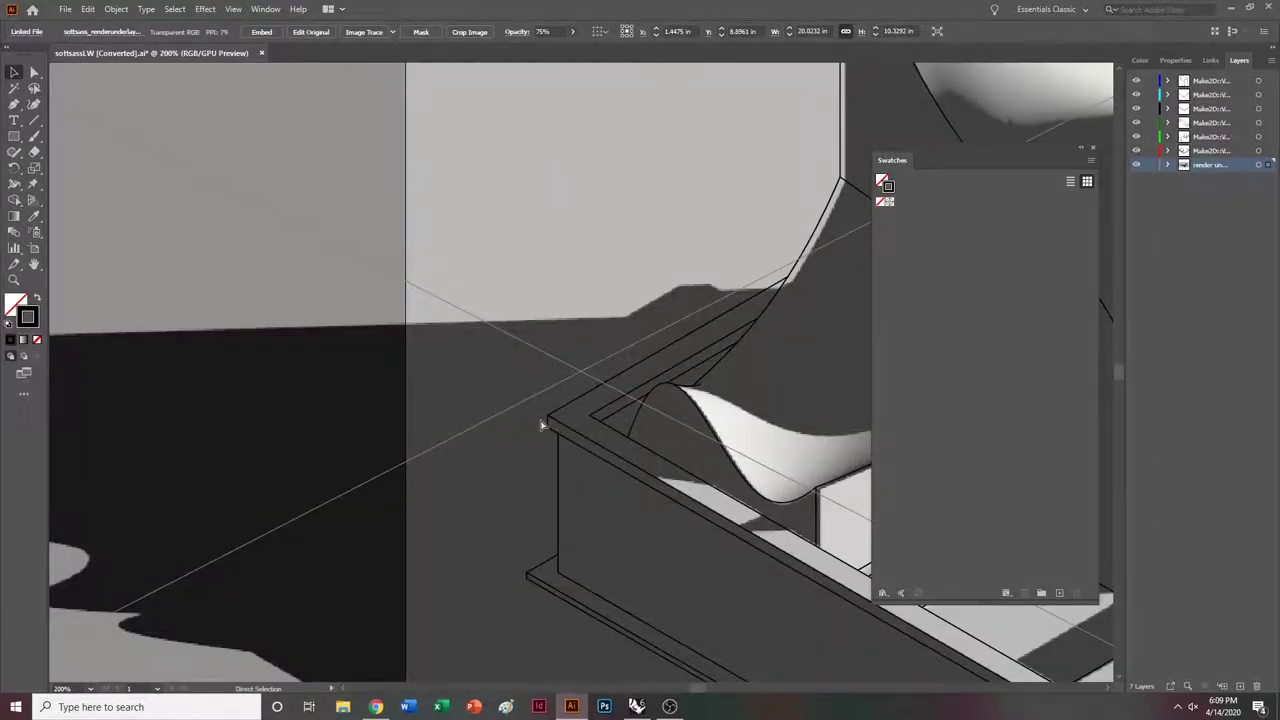
pyautogui.hotkey('ctrl', '-')
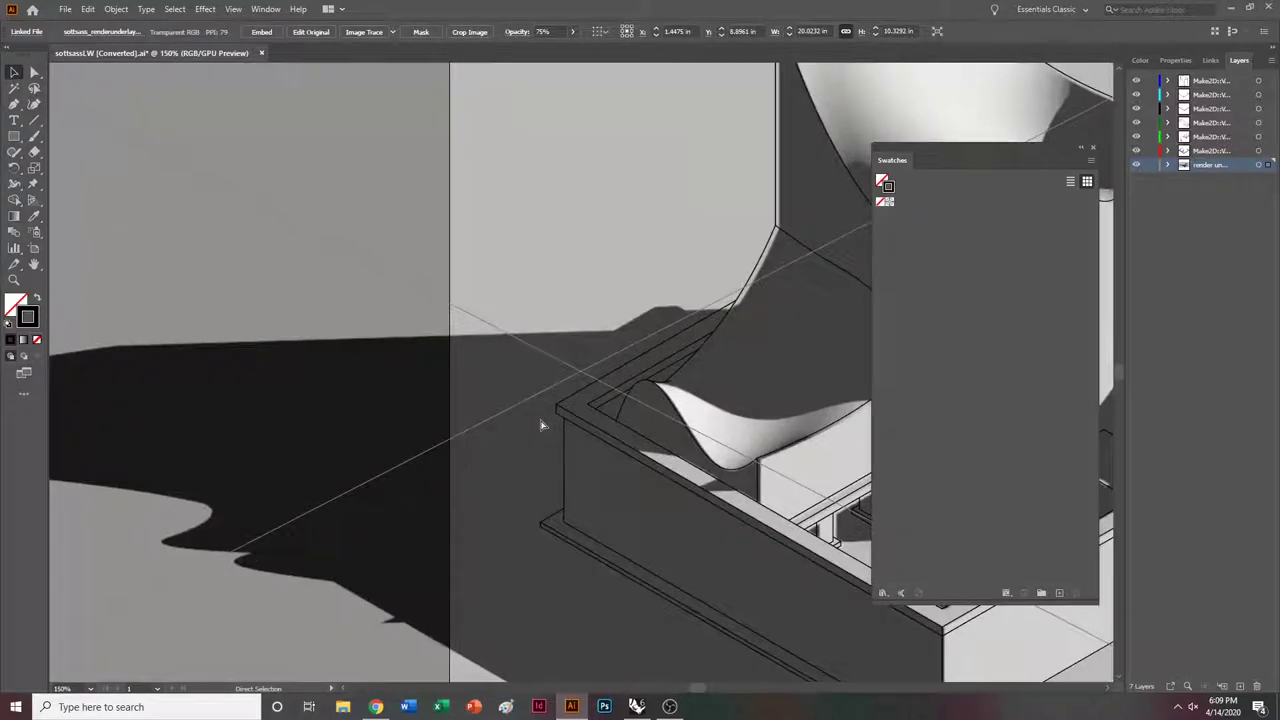
pyautogui.keyDown('ctrl'); pyautogui.scroll(-8, 560, 432); pyautogui.keyUp('ctrl')
pyautogui.scroll(3, 506, 364)
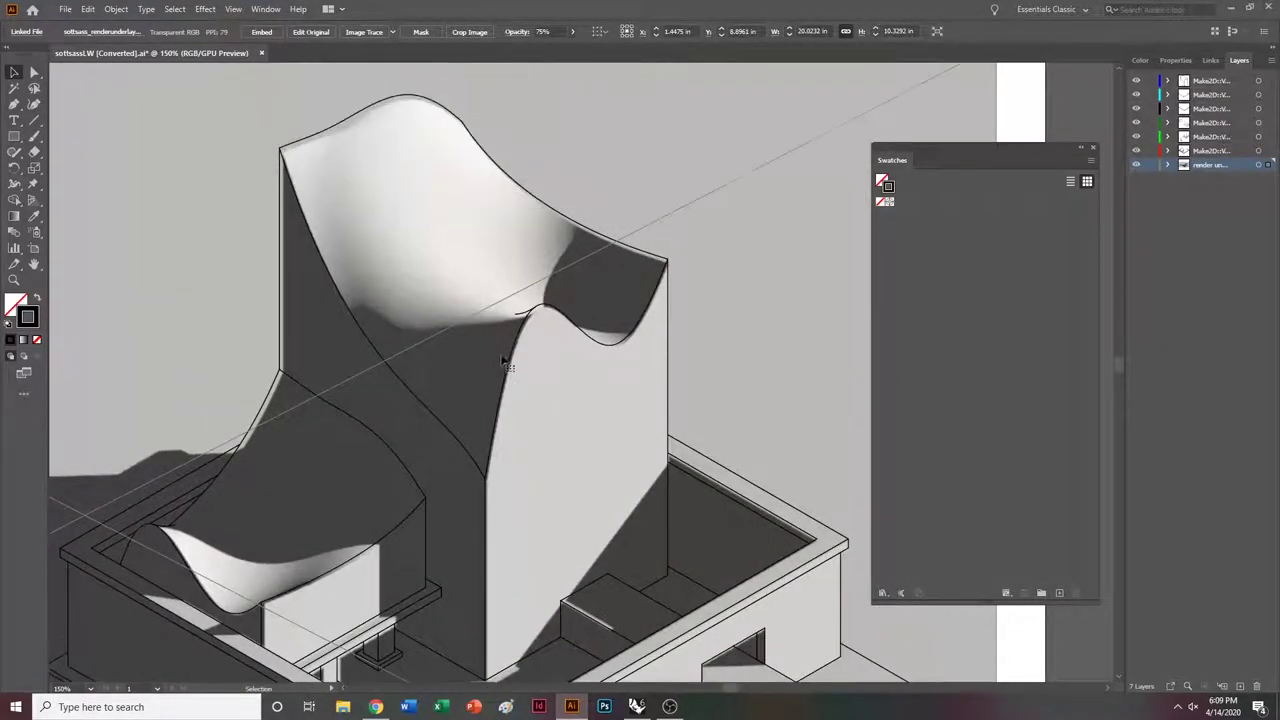
pyautogui.hotkey('ctrl', '-')
pyautogui.hotkey('ctrl', '-')
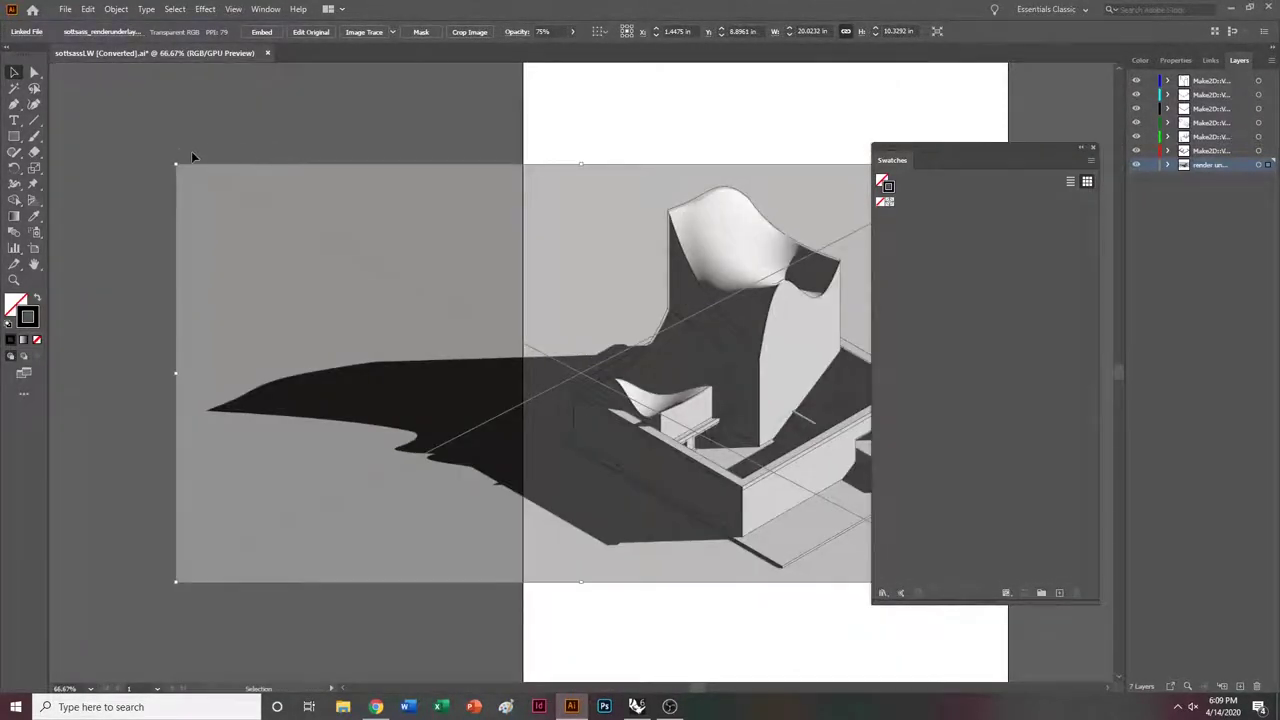
pyautogui.moveTo(176, 163); pyautogui.dragTo(172, 161)
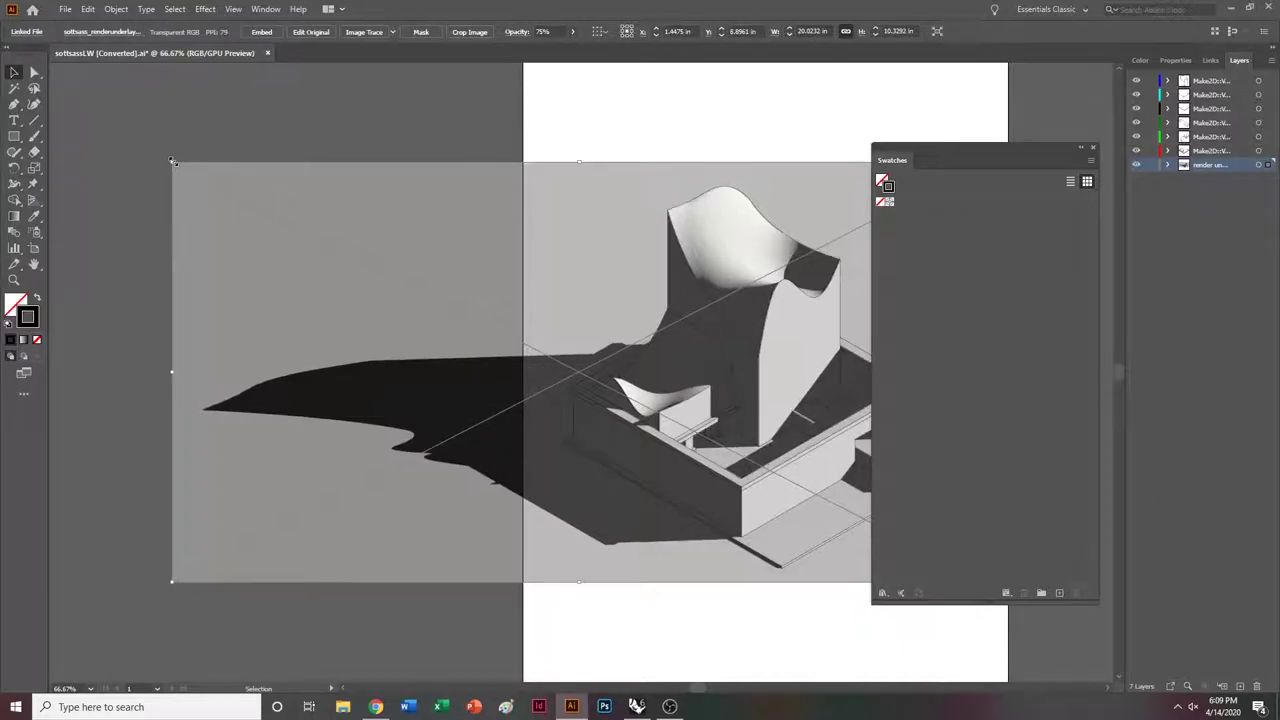
pyautogui.keyDown('ctrl'); pyautogui.hscroll(5, 692, 468); pyautogui.keyUp('ctrl')
pyautogui.click(692, 470)
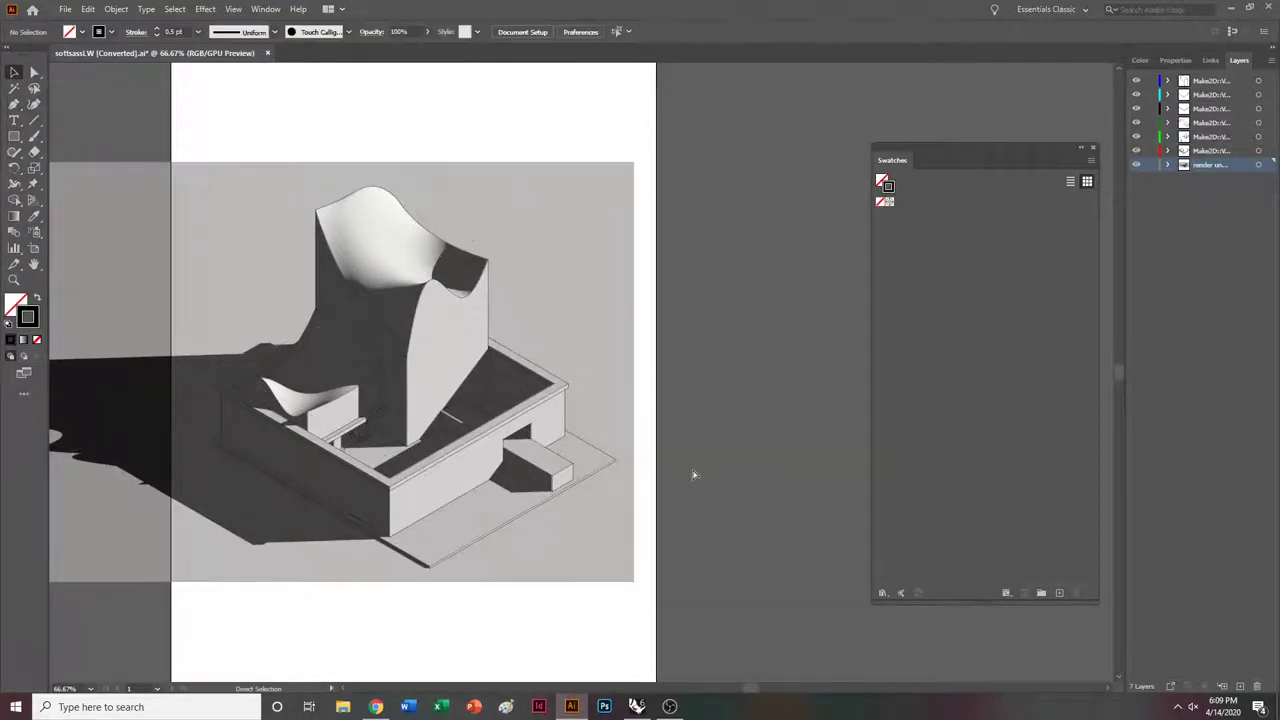
# Reselect the render underlay and nudge it up to match the linework at the perimeter wall's right corner.
pyautogui.hotkey('ctrl', '+')
pyautogui.hotkey('ctrl', '+')
pyautogui.hotkey('ctrl', '+')
pyautogui.hotkey('ctrl', '+')
pyautogui.scroll(-2, 650, 460)
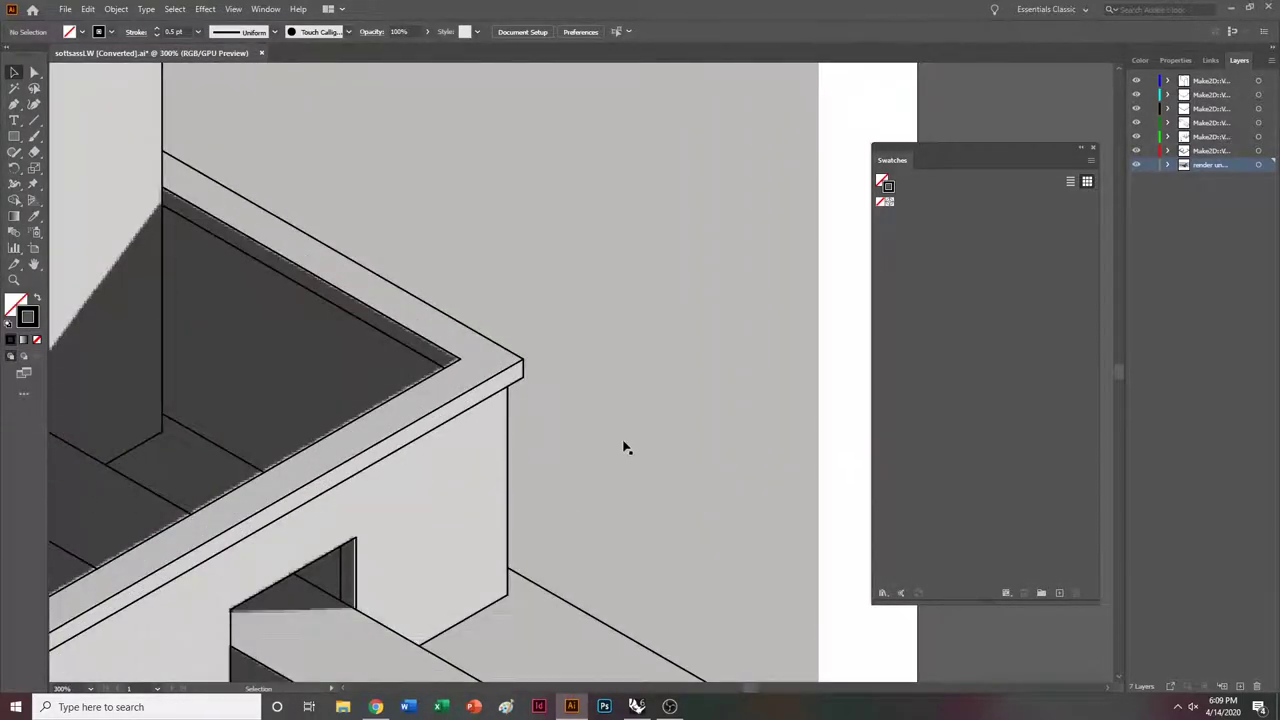
pyautogui.press('v')
pyautogui.click(487, 342)
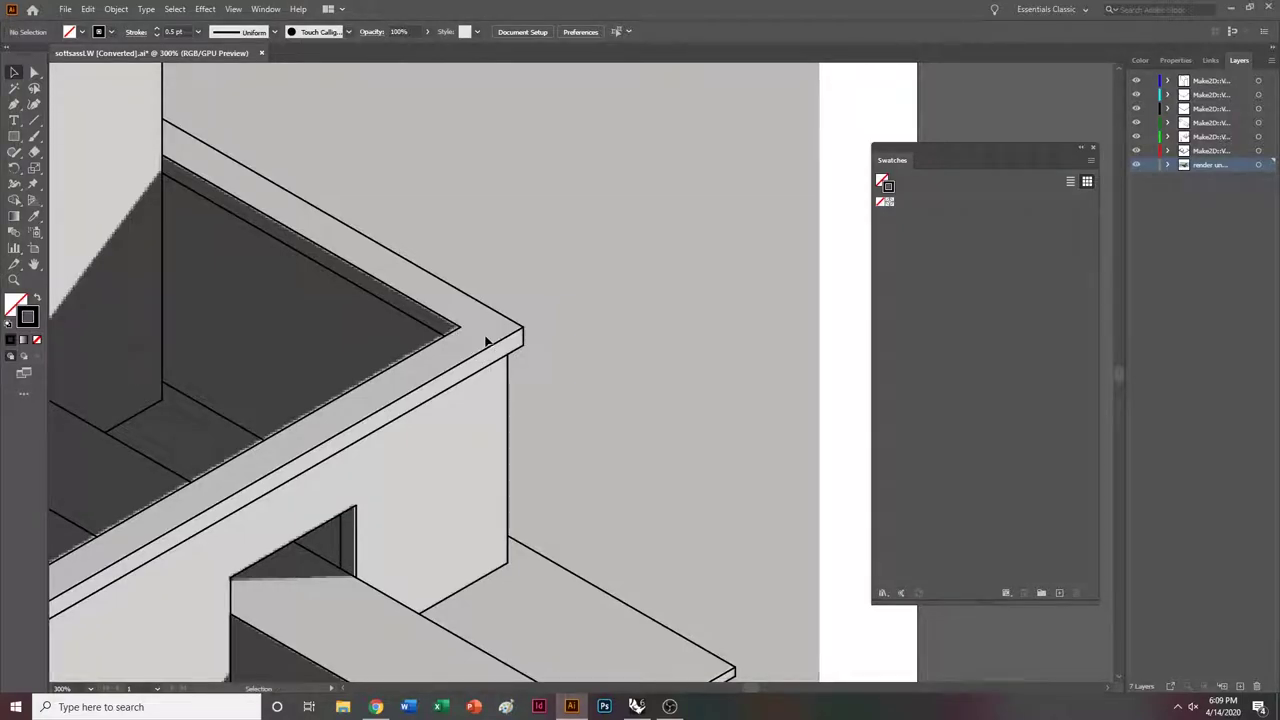
pyautogui.press('Up')
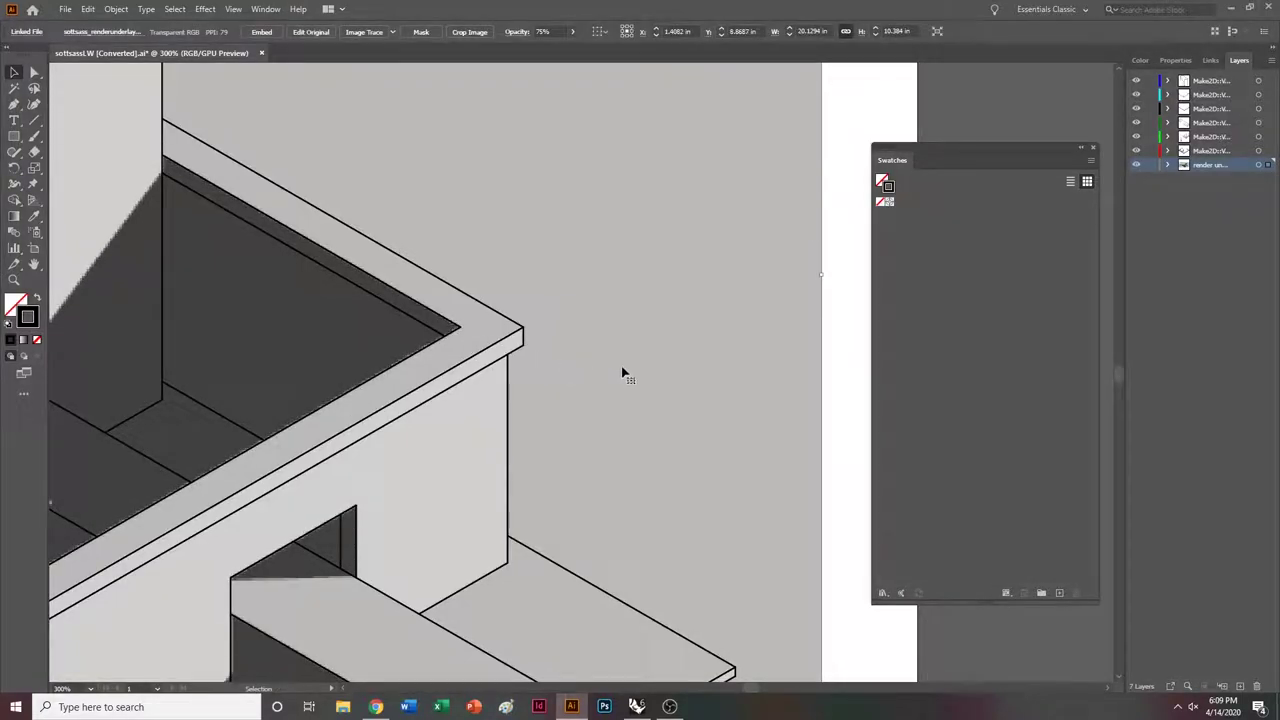
# Nudge the render underlay slightly right and enlarge it proportionally to about 20.16 in wide to match the linework.
pyautogui.press('Right')
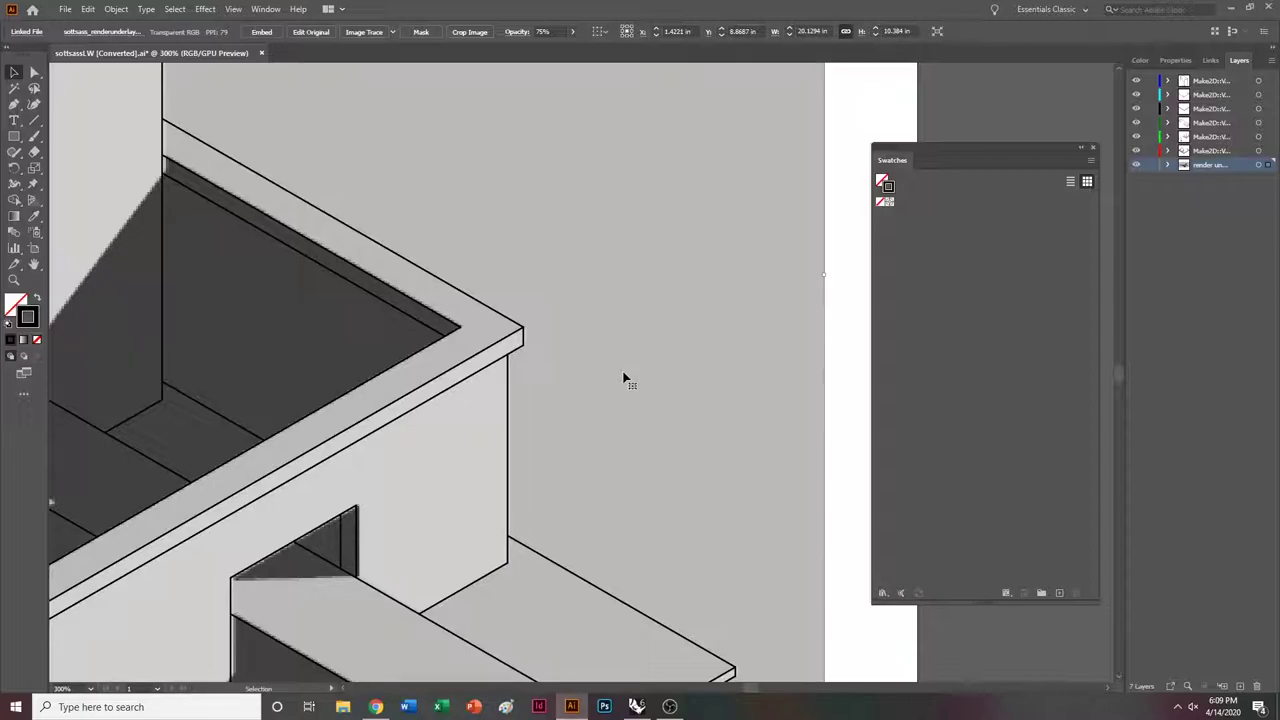
pyautogui.hotkey('ctrl', '-')
pyautogui.hotkey('ctrl', '-')
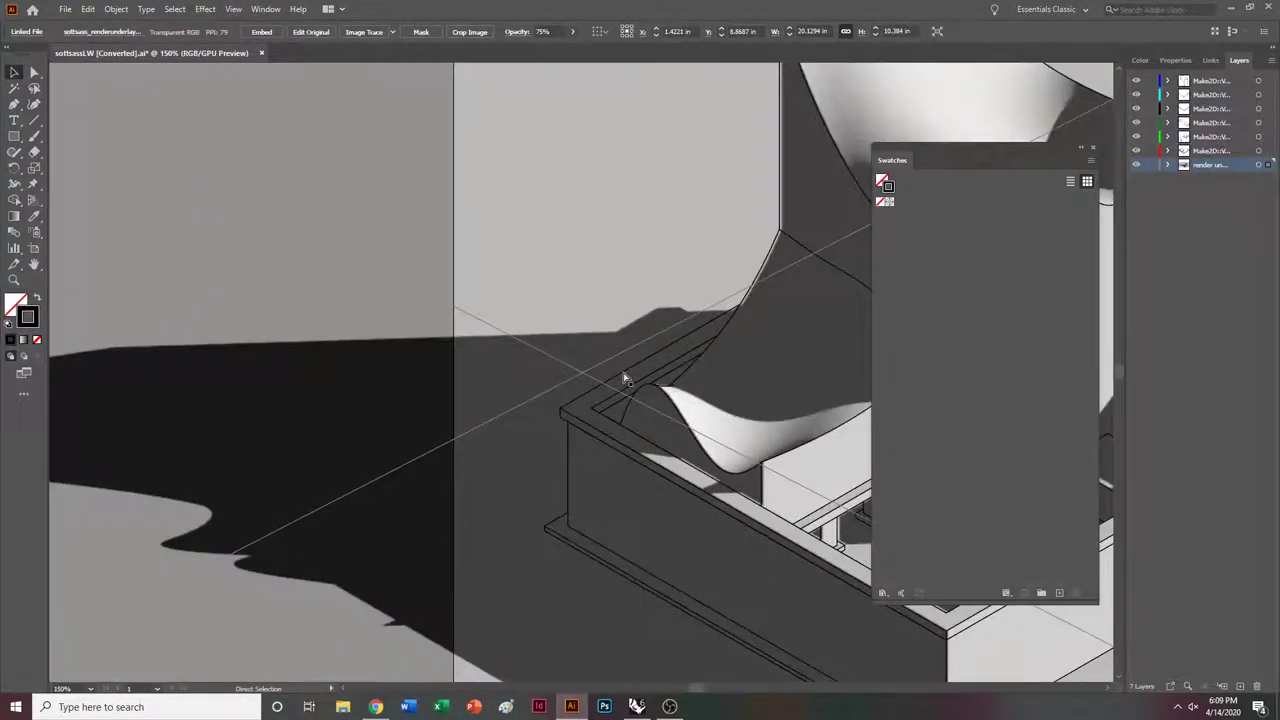
pyautogui.hotkey('ctrl', '-')
pyautogui.hotkey('ctrl', '-')
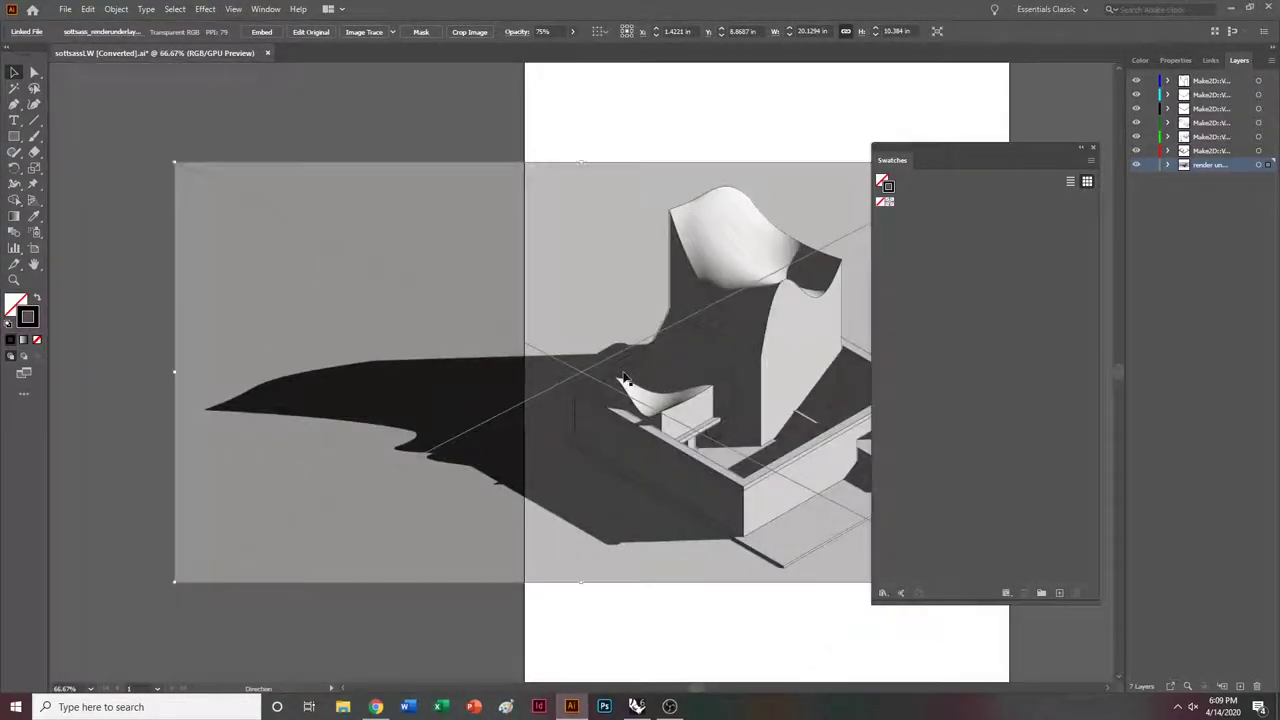
pyautogui.moveTo(174, 164); pyautogui.dragTo(173, 163)
pyautogui.hotkey('ctrl', '+')
pyautogui.hotkey('ctrl', '+')
pyautogui.hotkey('ctrl', '+')
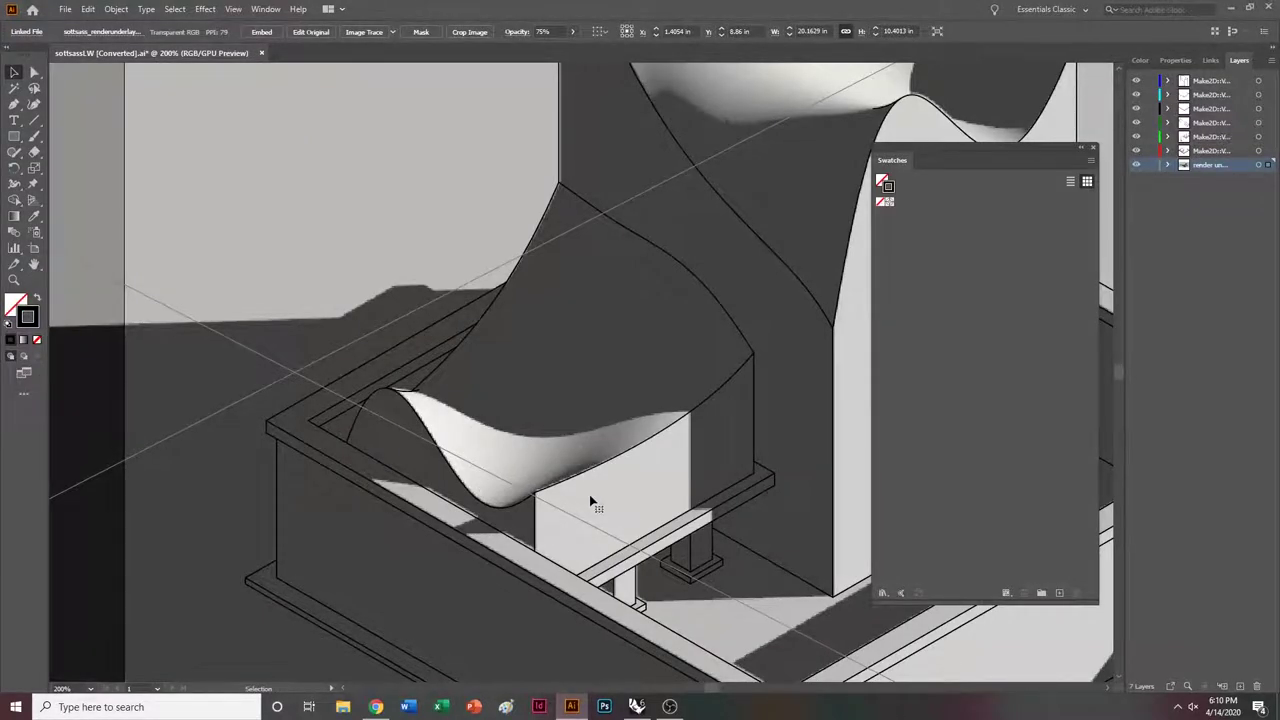
# Nudge the render slightly down to match the building's curved outlines, and try a small leftward nudge.
pyautogui.press('Down')
pyautogui.scroll(6, 590, 502)
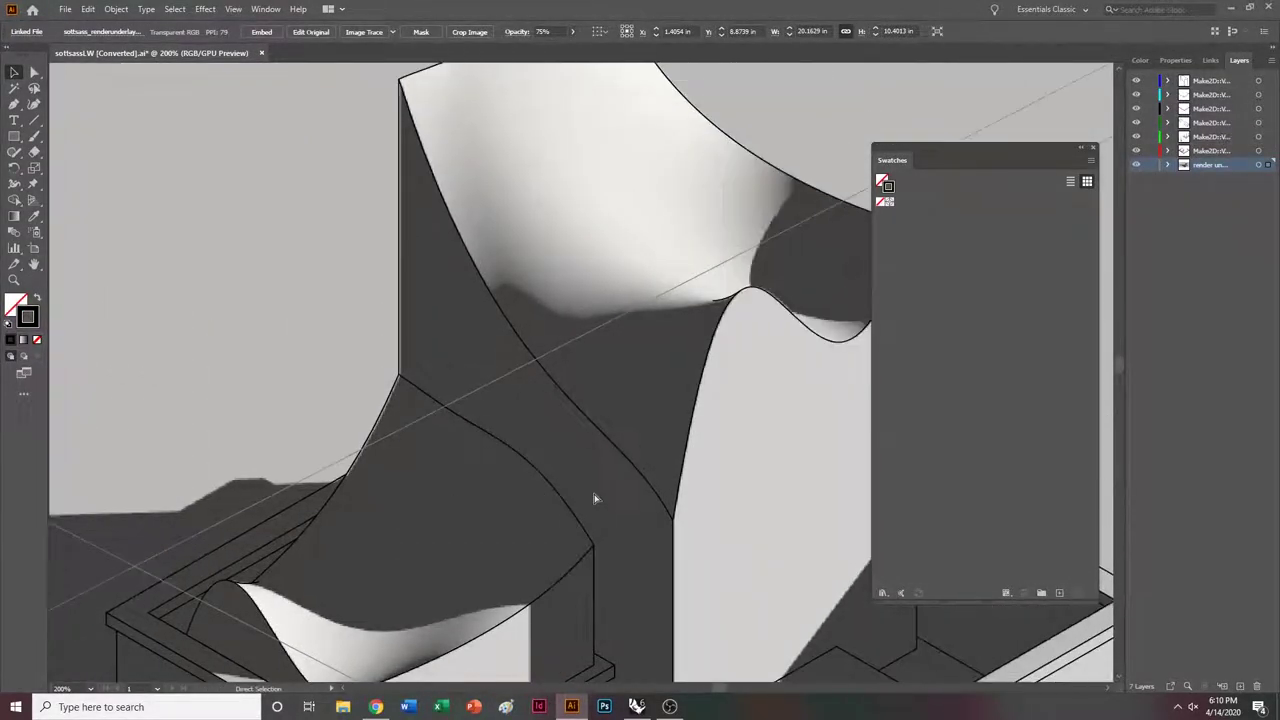
pyautogui.press('Left')
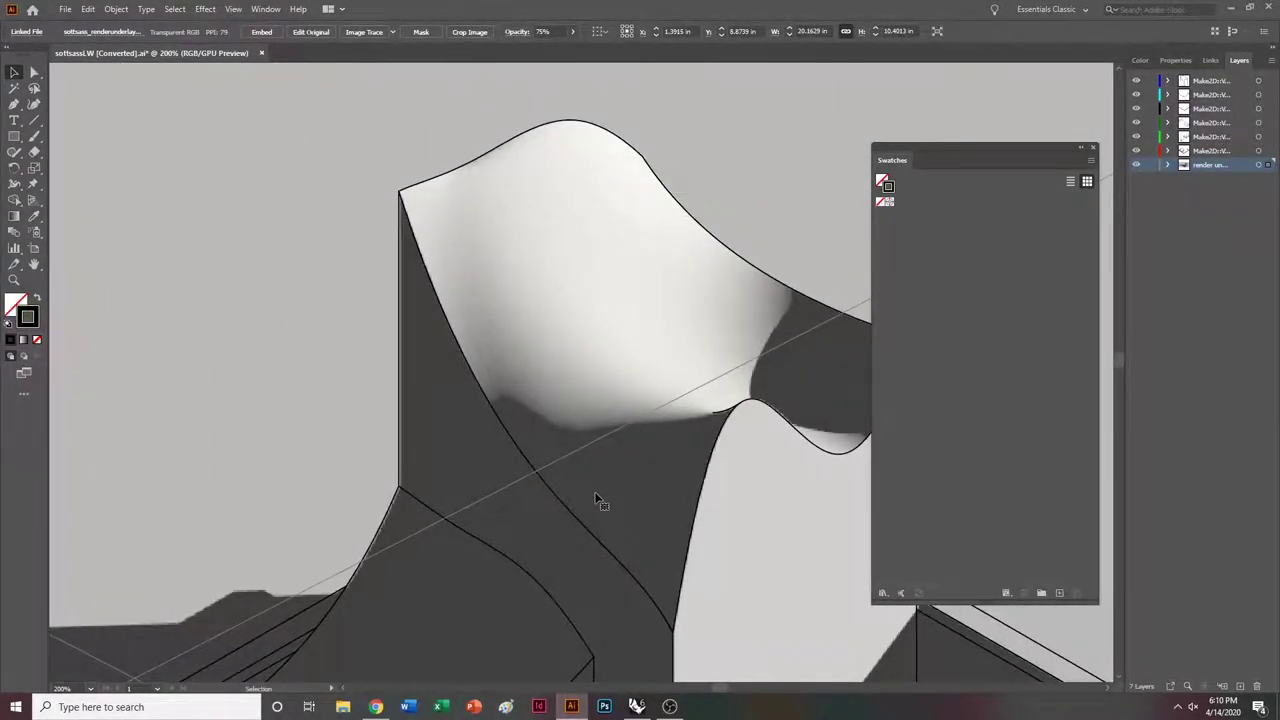
pyautogui.press('ctrl')
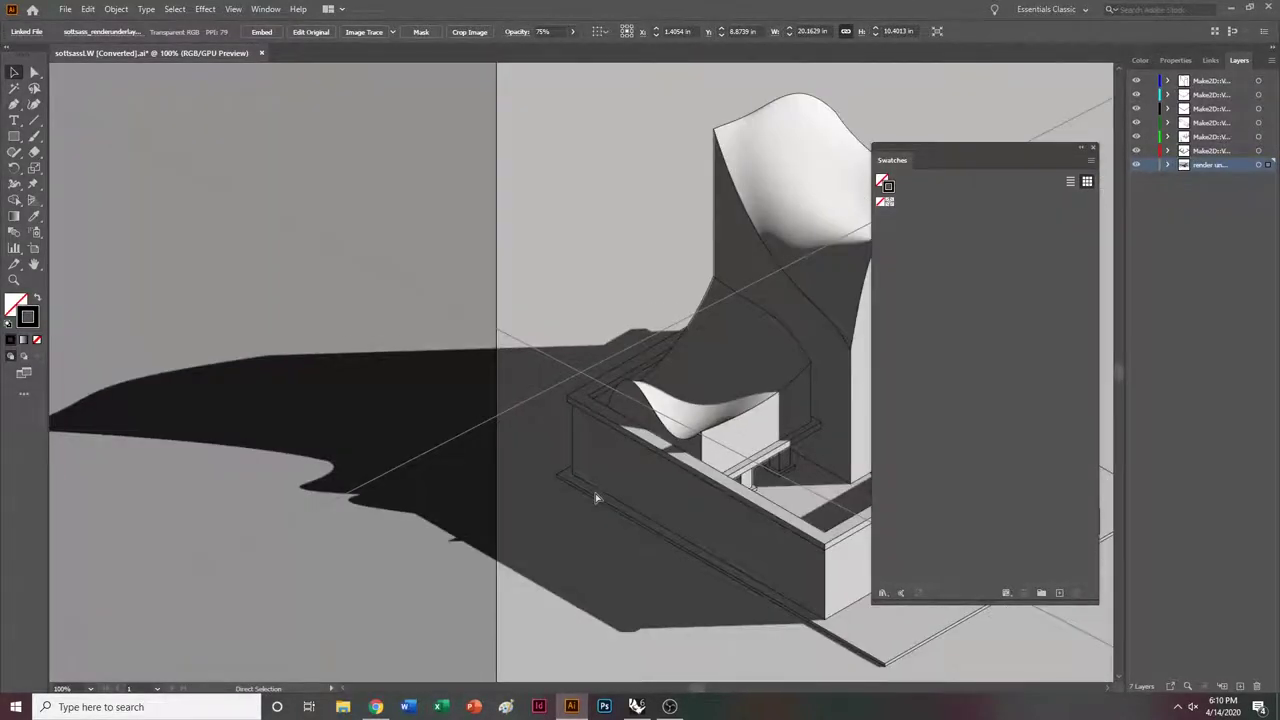
# Enlarge the render proportionally to about 20.19 in wide and nudge it up against the linework at the perimeter wall's left corner.
pyautogui.keyDown('ctrl'); pyautogui.scroll(3, 596, 498); pyautogui.keyUp('ctrl')
pyautogui.scroll(3, 560, 470)
pyautogui.keyDown('shift'); pyautogui.moveTo(258, 232); pyautogui.dragTo(256, 231); pyautogui.keyUp('shift')
pyautogui.keyDown('ctrl'); pyautogui.scroll(-7, 373, 305); pyautogui.keyUp('ctrl')
pyautogui.hotkey('ctrl', '=')
pyautogui.hotkey('ctrl', '=')
pyautogui.hotkey('ctrl', '=')
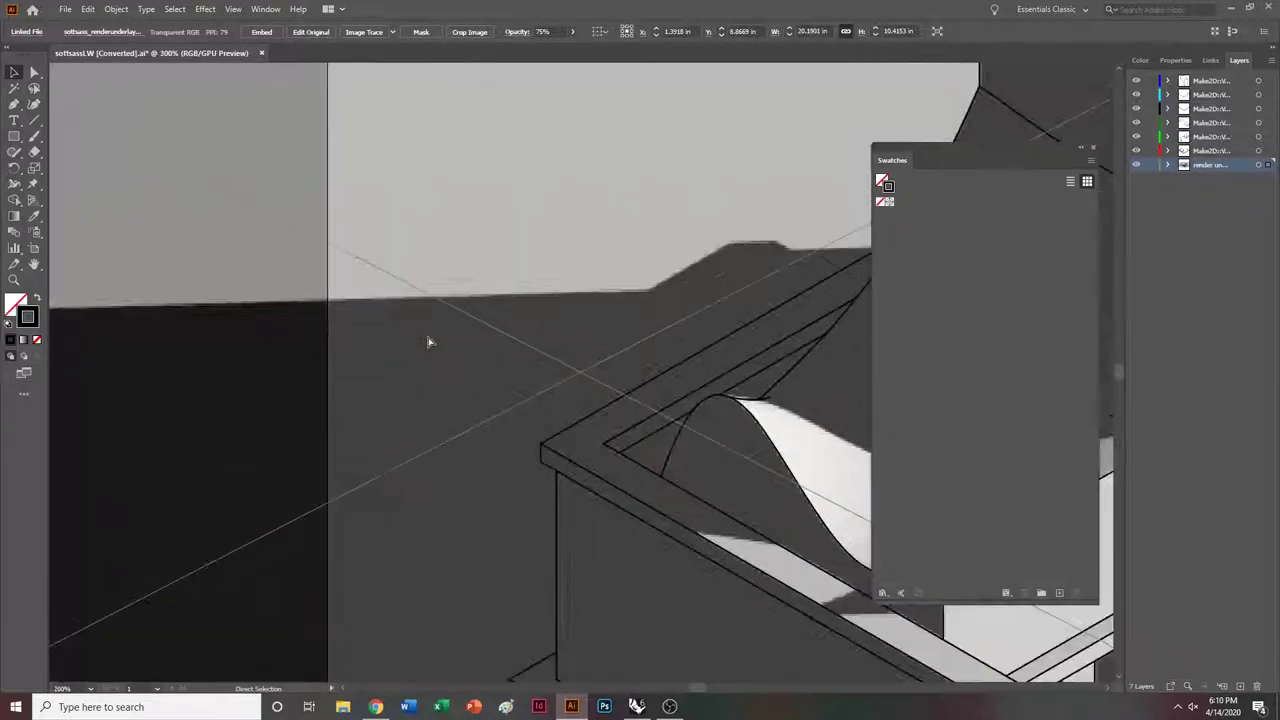
pyautogui.press('Up')
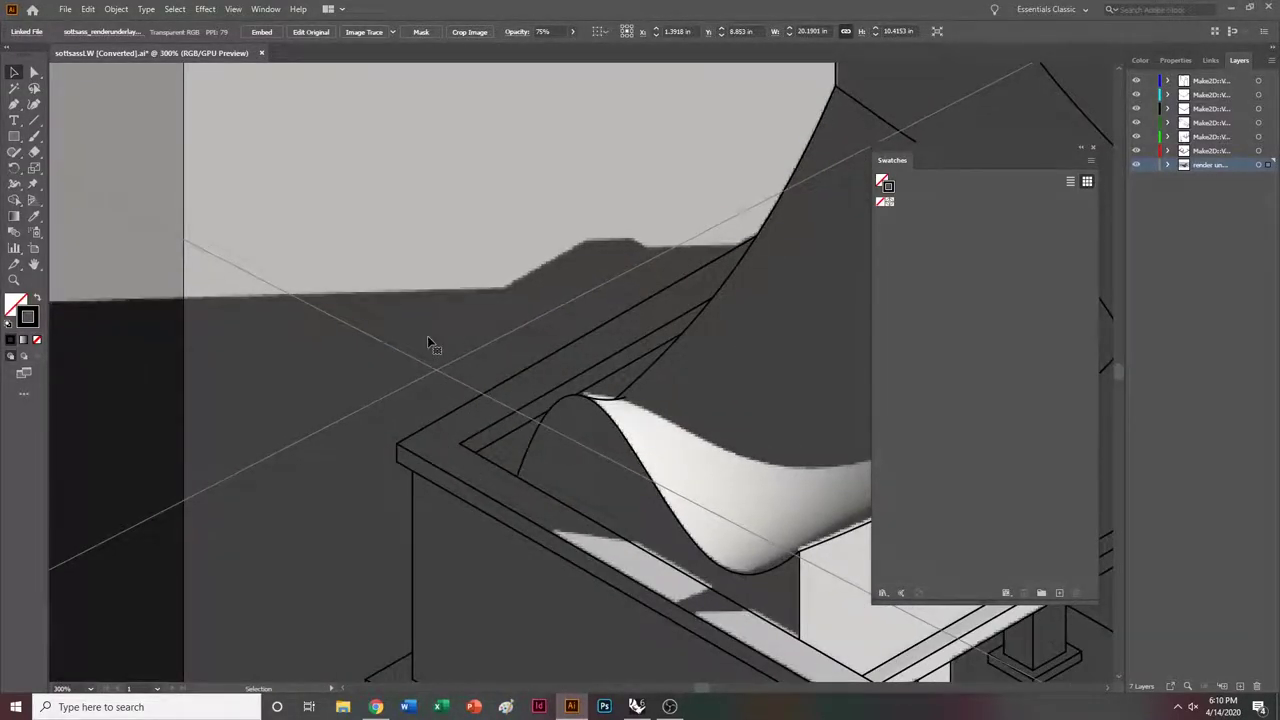
# Nudge the render underlay down to match the building's overall linework.
pyautogui.hotkey('ctrl', '-')
pyautogui.hotkey('ctrl', '-')
pyautogui.hotkey('ctrl', '-')
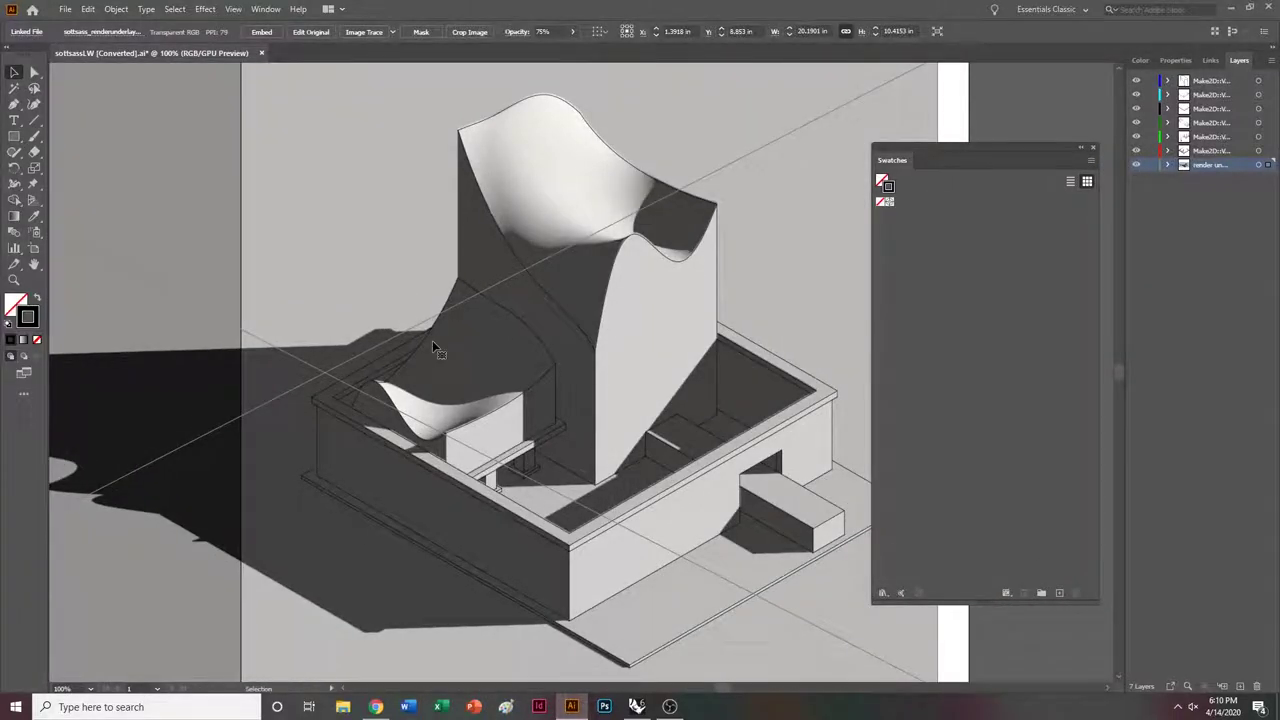
pyautogui.press('Down')
# Reduce the render to about 20.15 in wide so the base slab's front edge matches the linework.
pyautogui.scroll(-3, 460, 345)
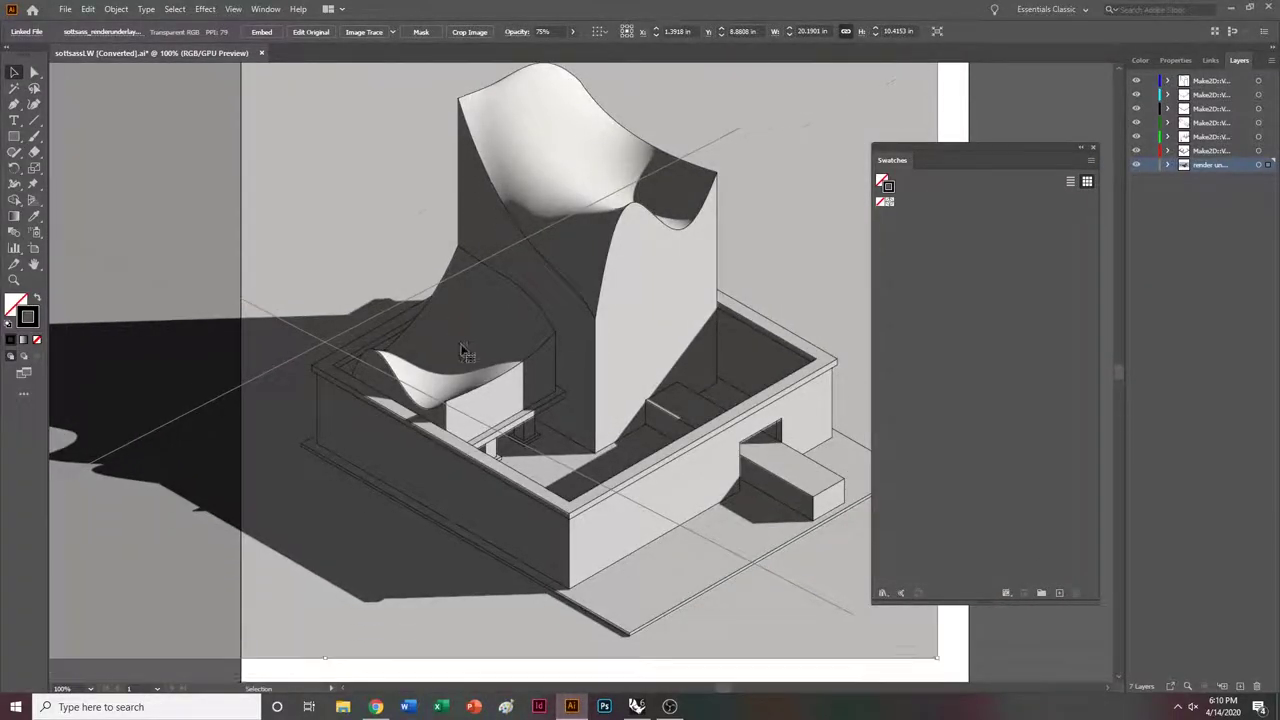
pyautogui.hotkey('ctrl', '+')
pyautogui.hotkey('ctrl', '+')
pyautogui.scroll(-10, 613, 449)
pyautogui.scroll(-4, 560, 458)
pyautogui.hscroll(8, 529, 458)
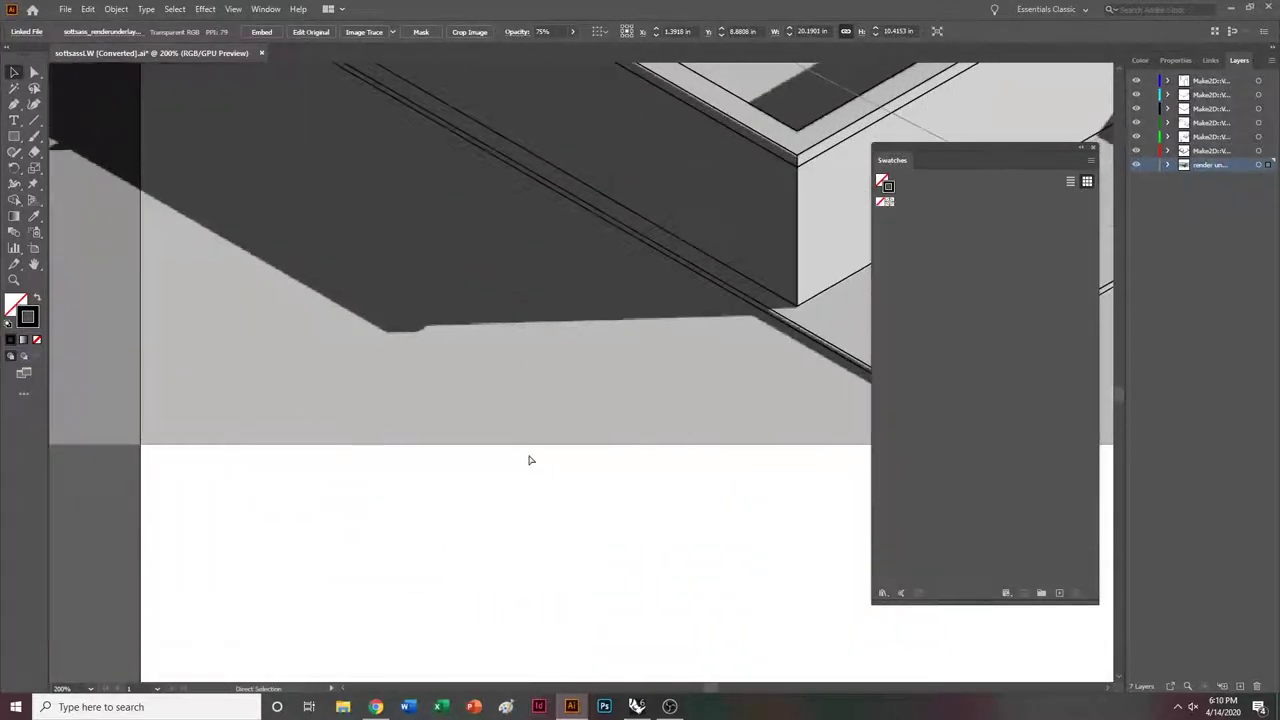
pyautogui.scroll(2, 500, 480)
pyautogui.hscroll(-1, 501, 492)
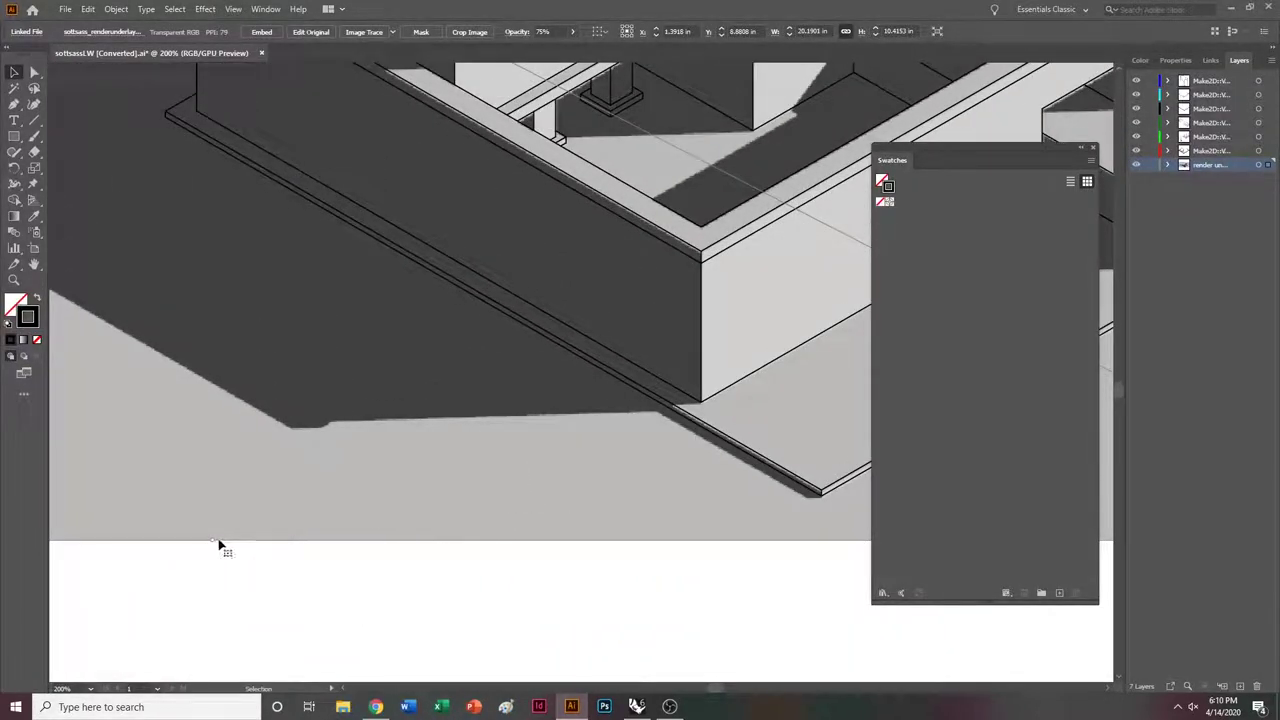
pyautogui.moveTo(219, 540); pyautogui.dragTo(218, 537)
# Nudge the render slightly left, check its fit around the tower and perimeter wall, and lock the render underlay layer.
pyautogui.scroll(3, 312, 568)
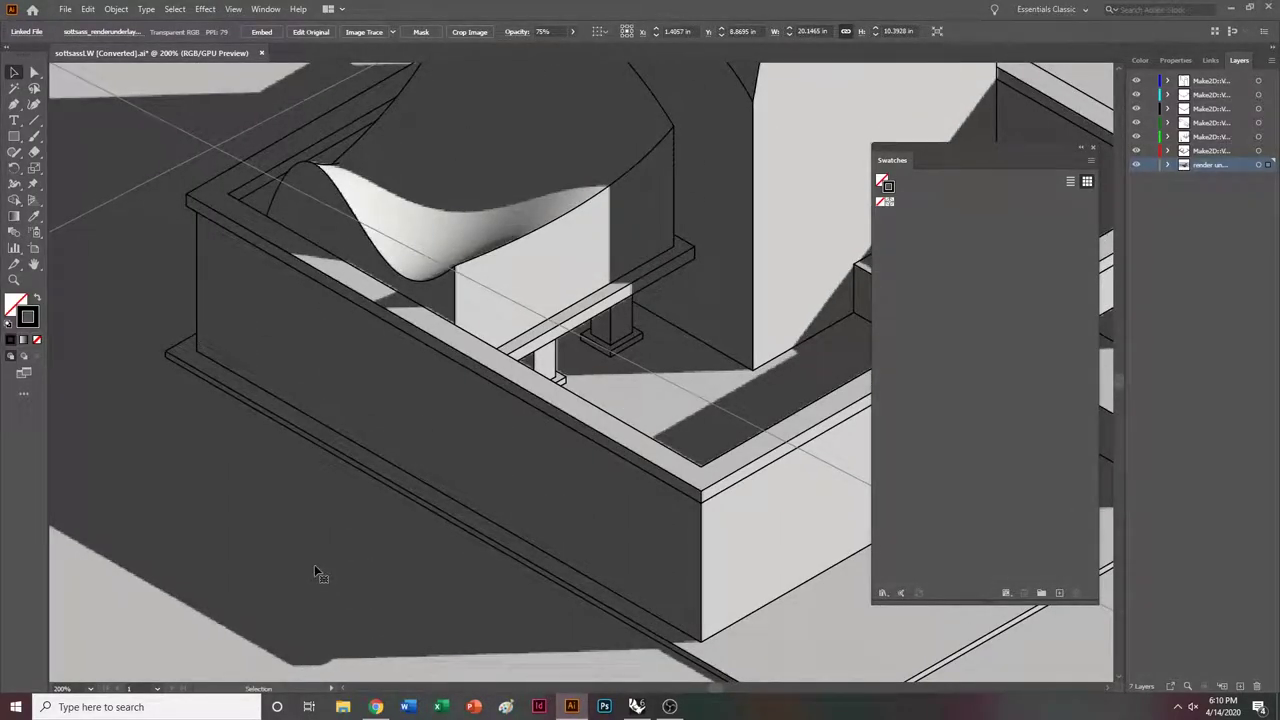
pyautogui.scroll(8, 314, 566)
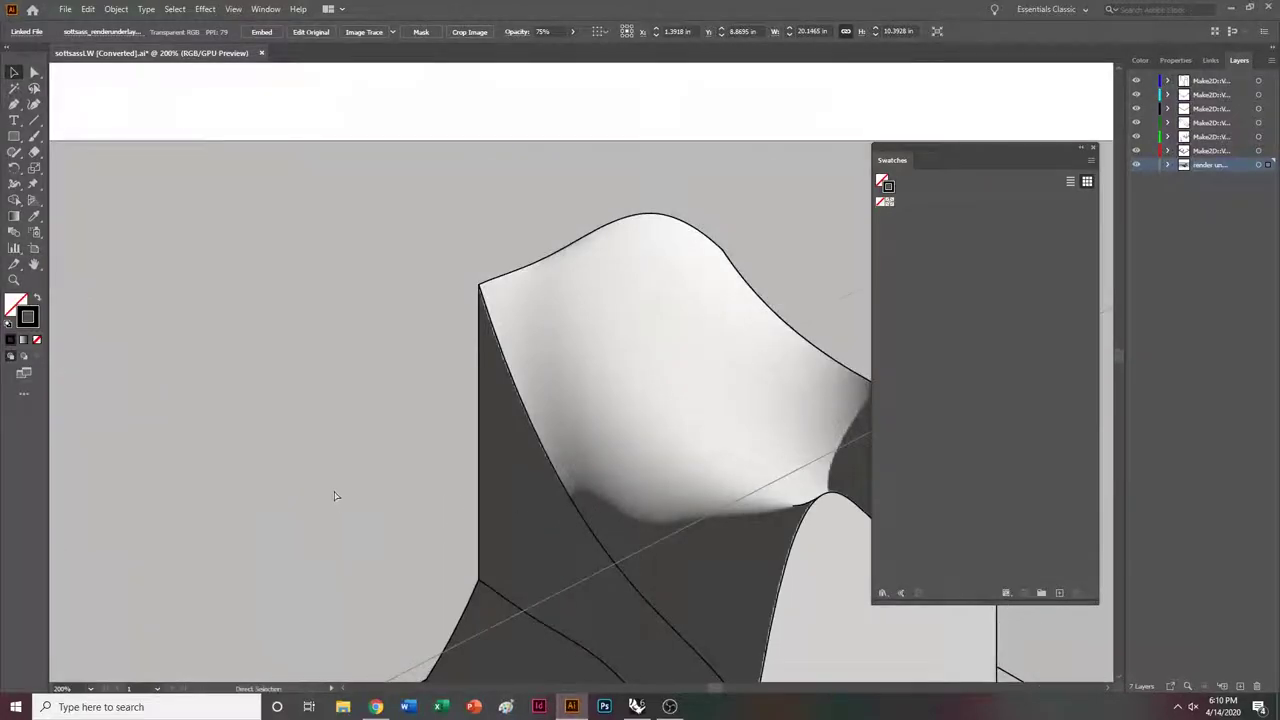
pyautogui.hscroll(7, 336, 492)
pyautogui.scroll(-3, 562, 466)
pyautogui.scroll(-3, 580, 470)
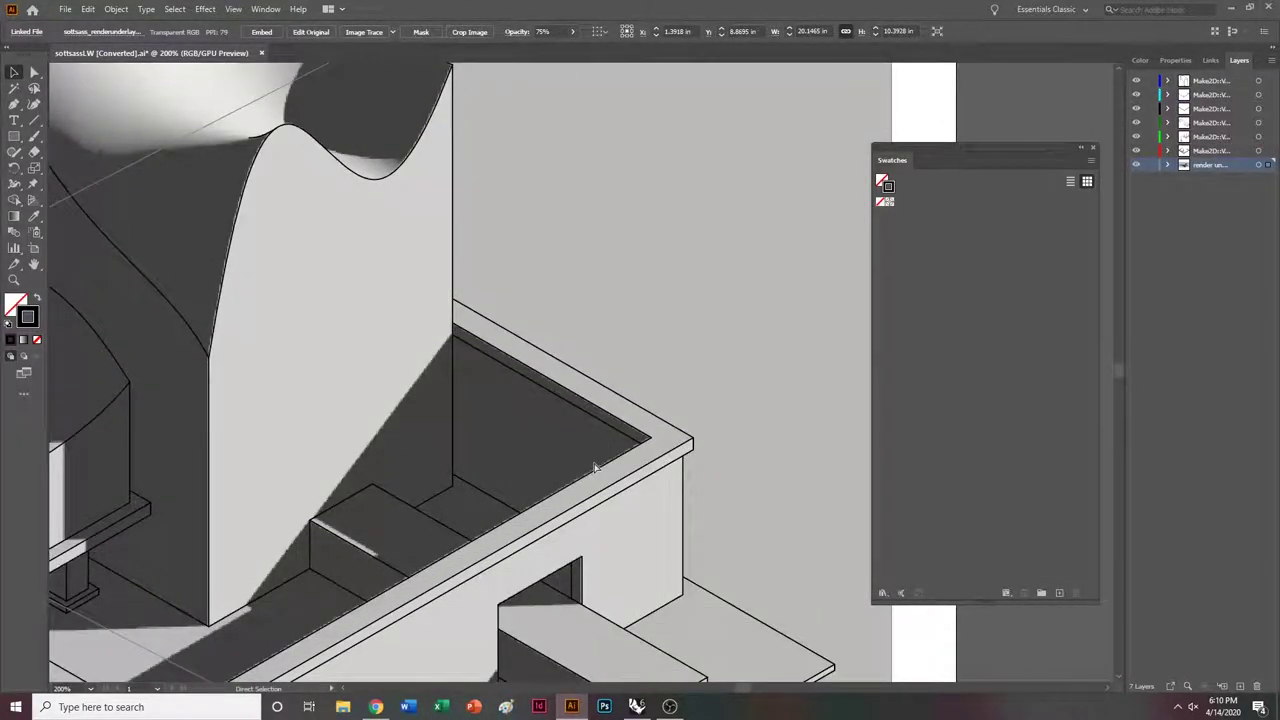
pyautogui.keyDown('alt'); pyautogui.scroll(-3, 594, 467); pyautogui.keyUp('alt')
pyautogui.hscroll(3, 594, 467)
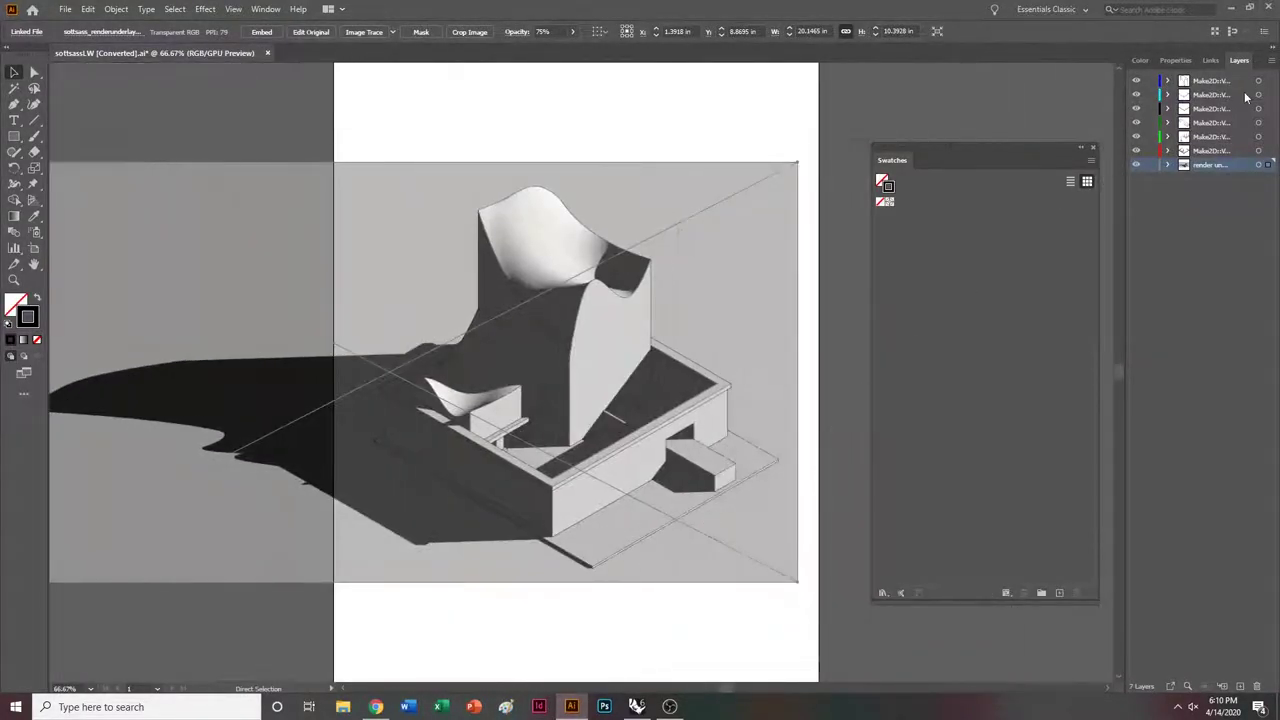
pyautogui.click(1150, 165)
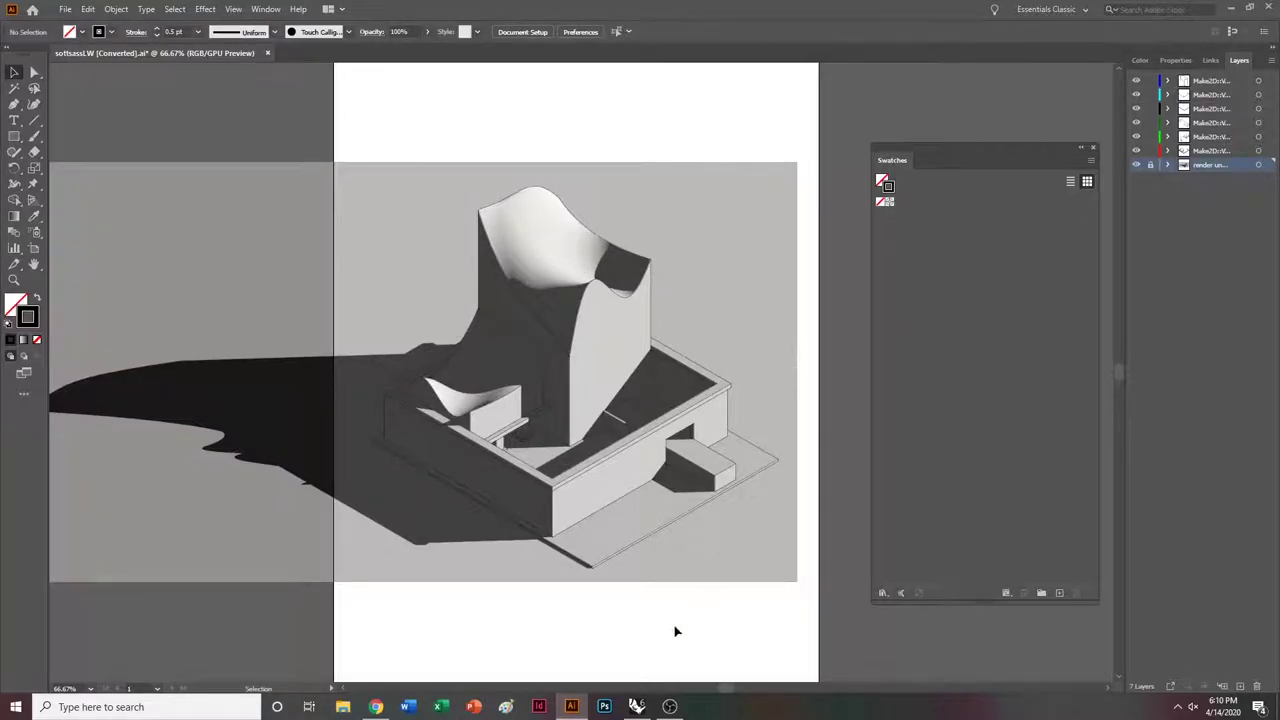
# Add a new layer beneath the render underlay layer and name it "reference layer".
pyautogui.click(1241, 686)
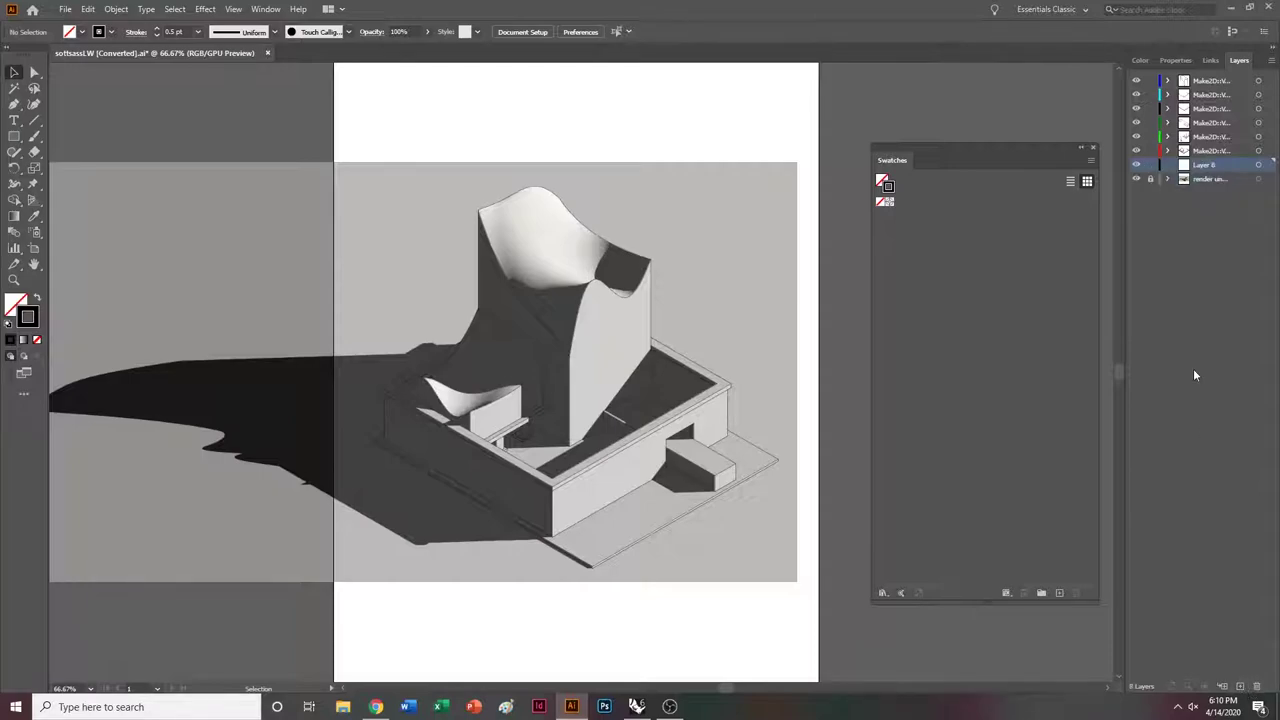
pyautogui.moveTo(1213, 166); pyautogui.dragTo(1205, 188)
pyautogui.doubleClick(1205, 182)
pyautogui.write('refe')
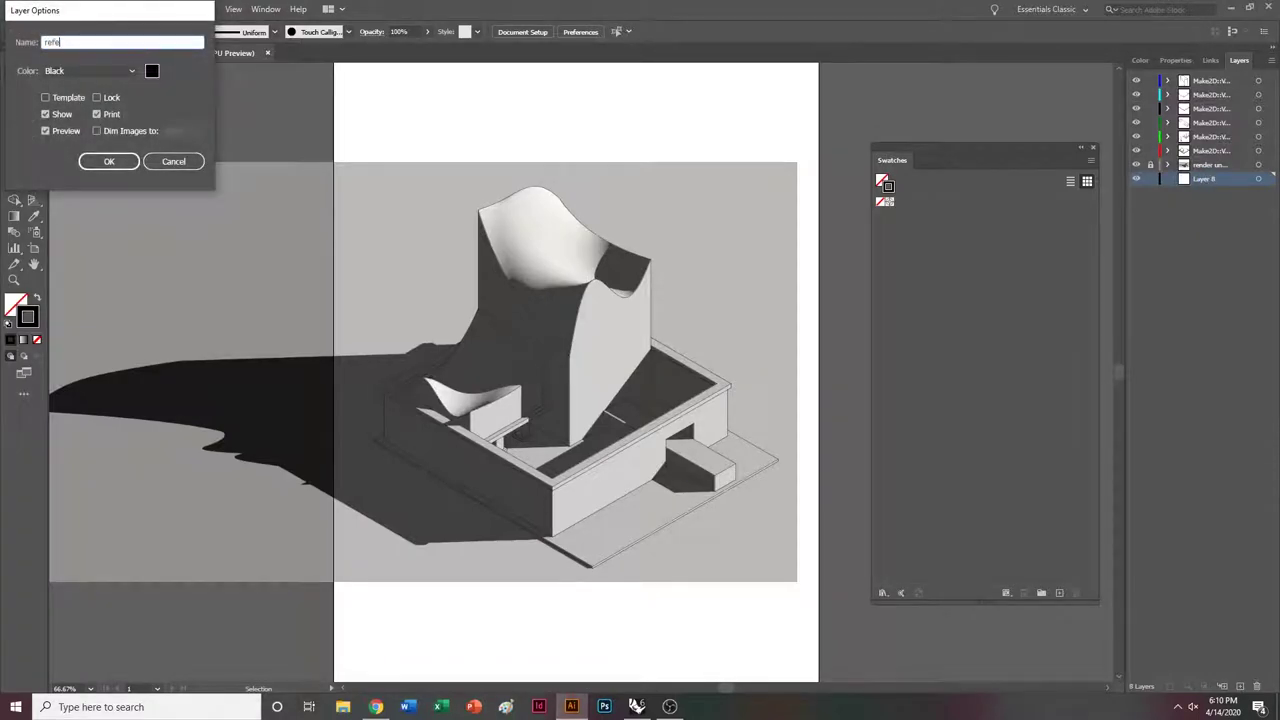
pyautogui.write('rence layer')
pyautogui.press('Return')
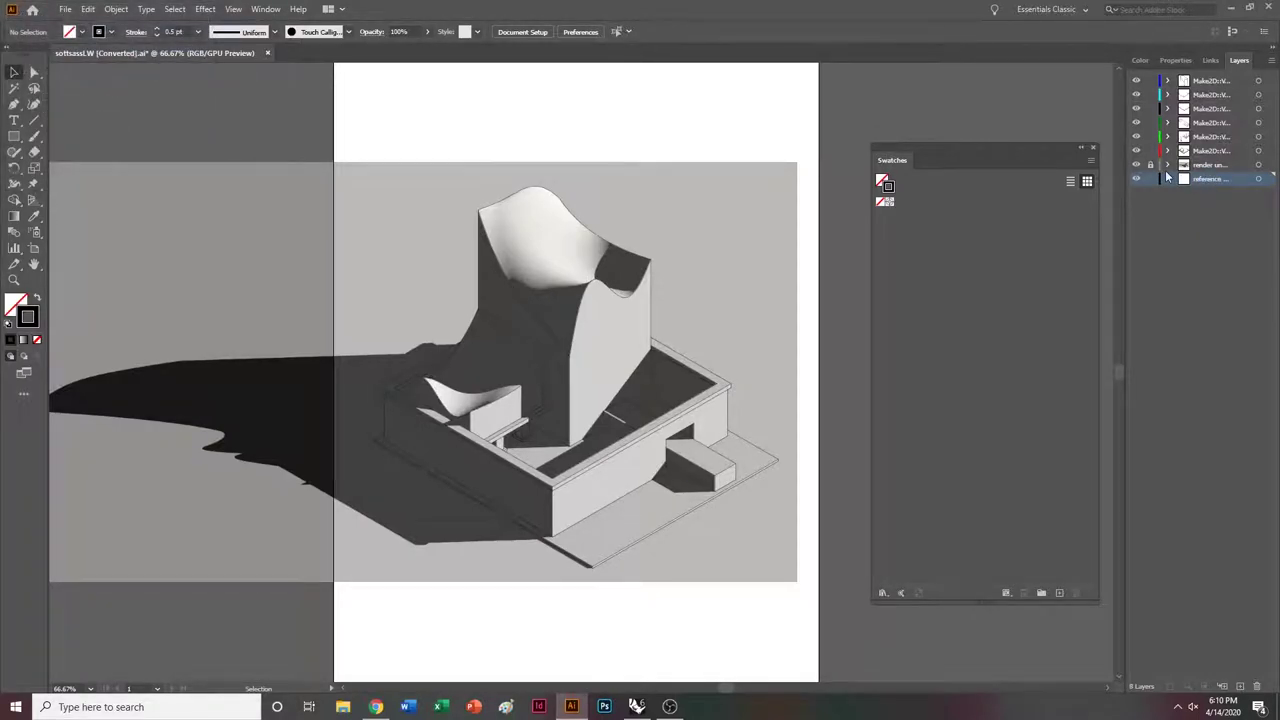
# Place the linked image sottsass1.jpg from the Downloads folder on the reference layer.
pyautogui.click(65, 9)
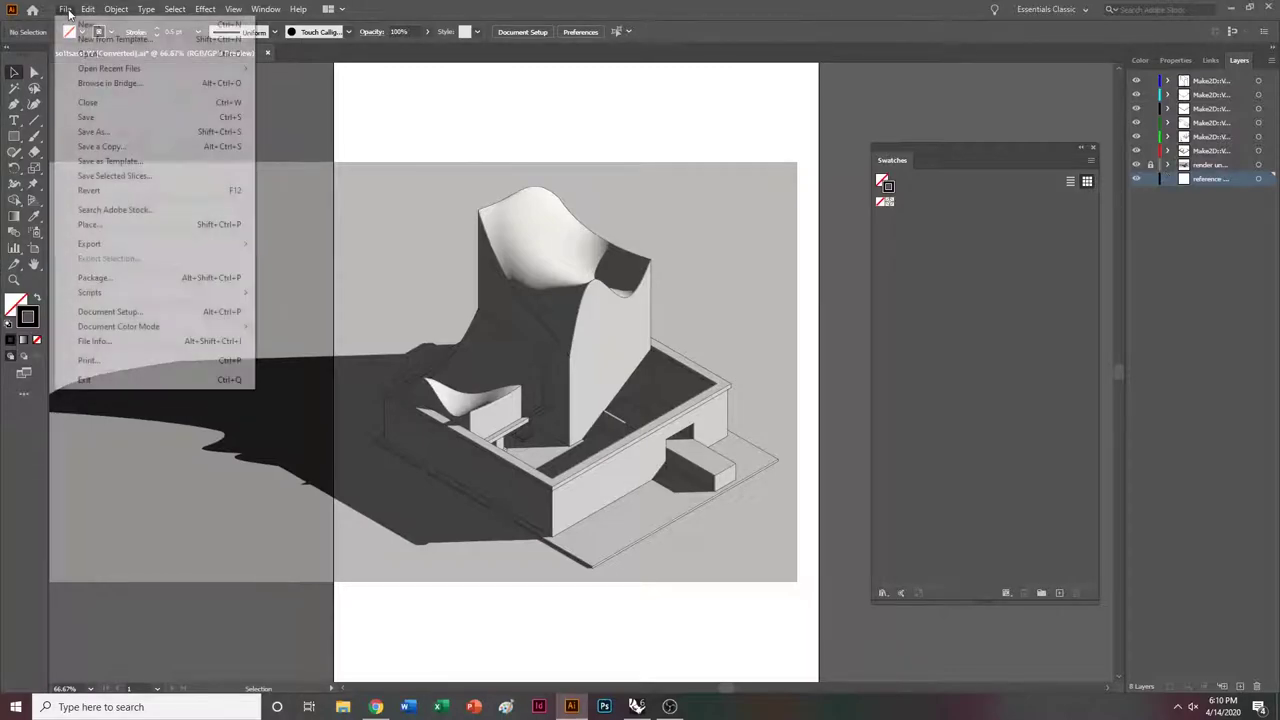
pyautogui.click(80, 211)
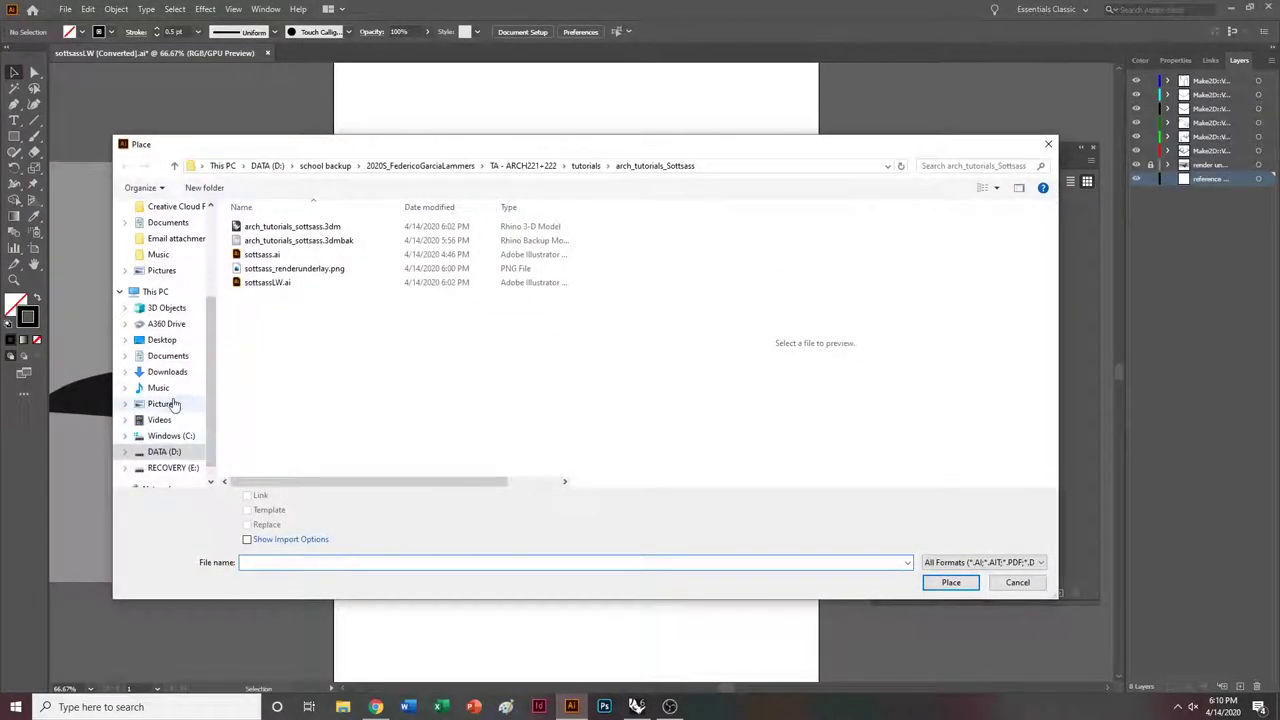
pyautogui.click(168, 371)
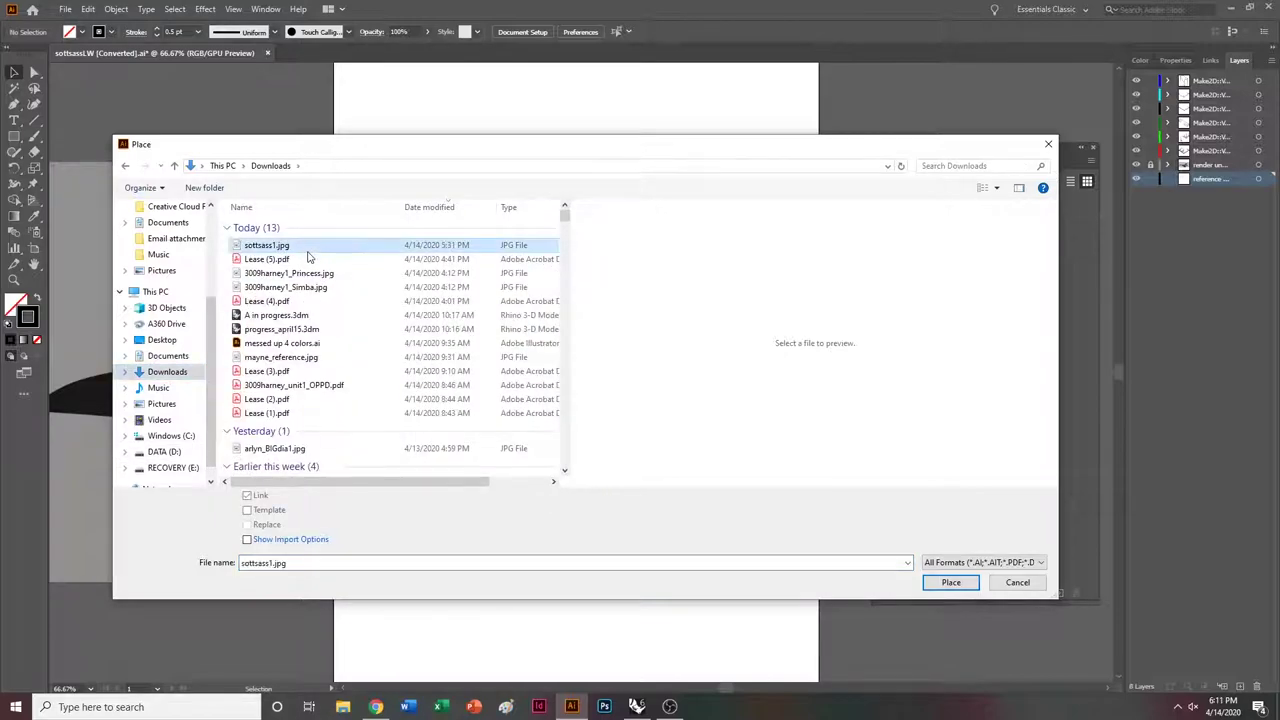
pyautogui.click(305, 250)
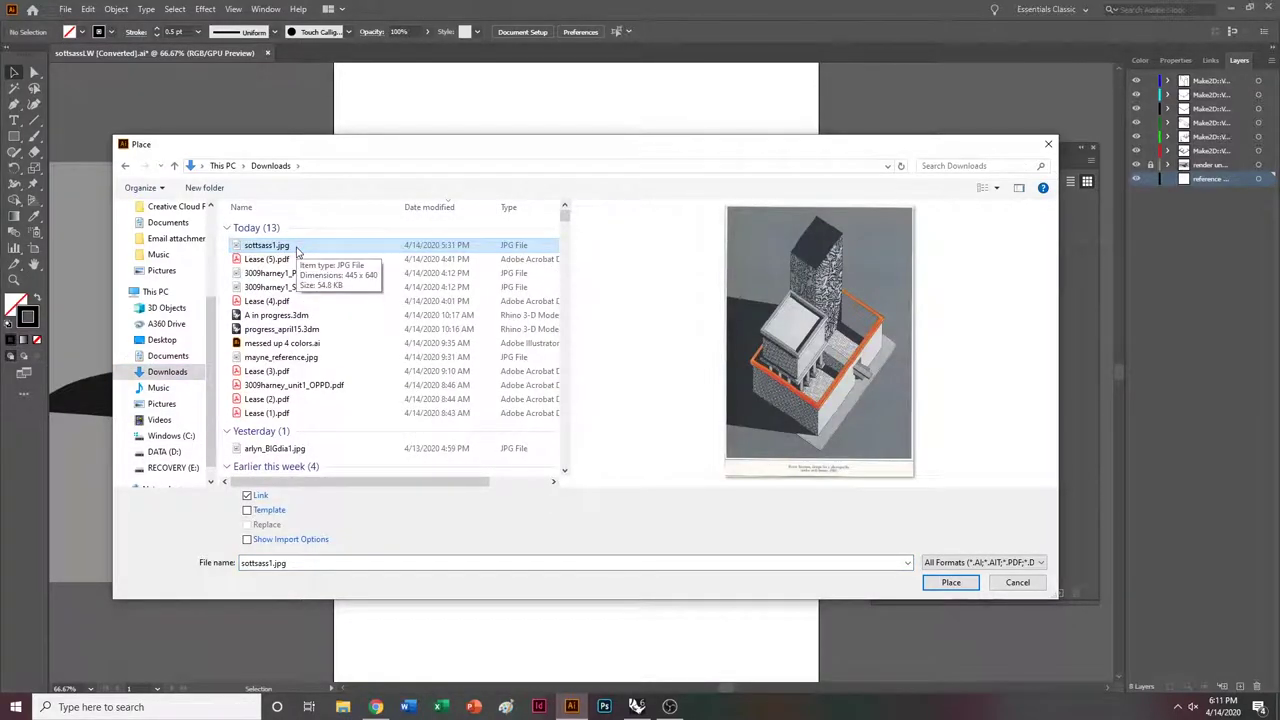
pyautogui.doubleClick(296, 250)
pyautogui.click(389, 163)
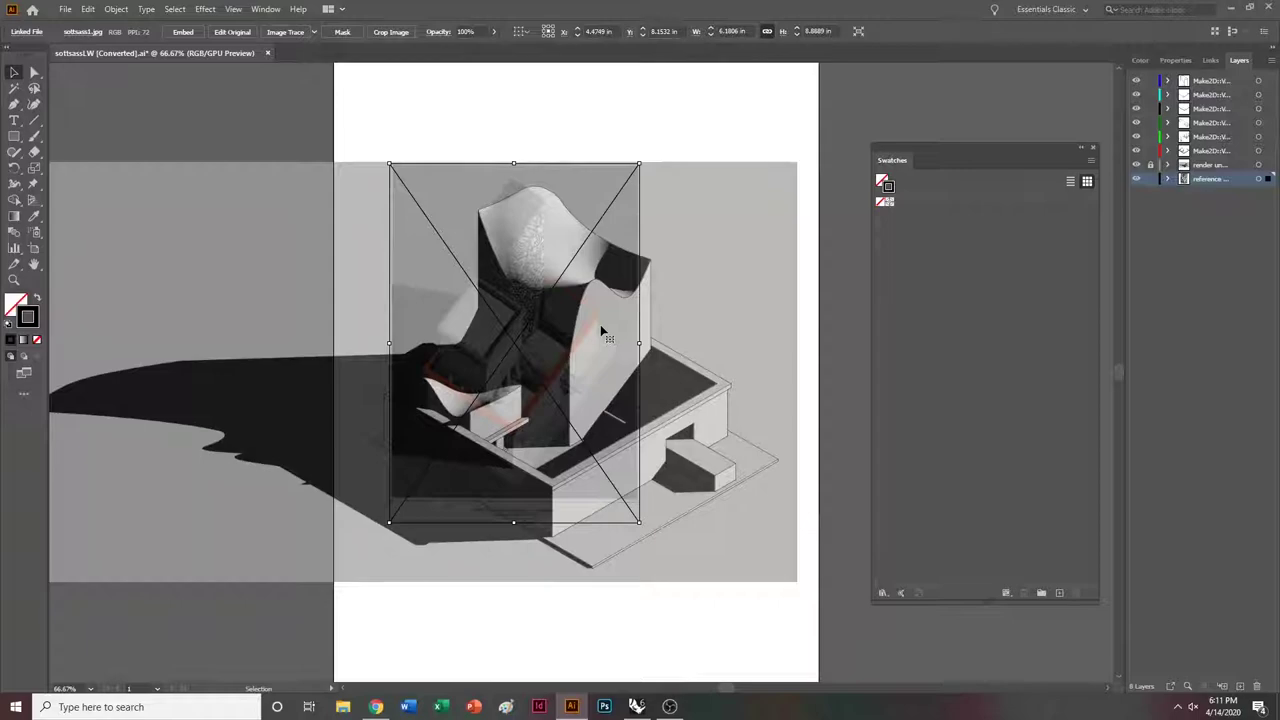
# Move the reference image off the artboard to the empty area on its right and deselect it.
pyautogui.scroll(-4, 575, 315)
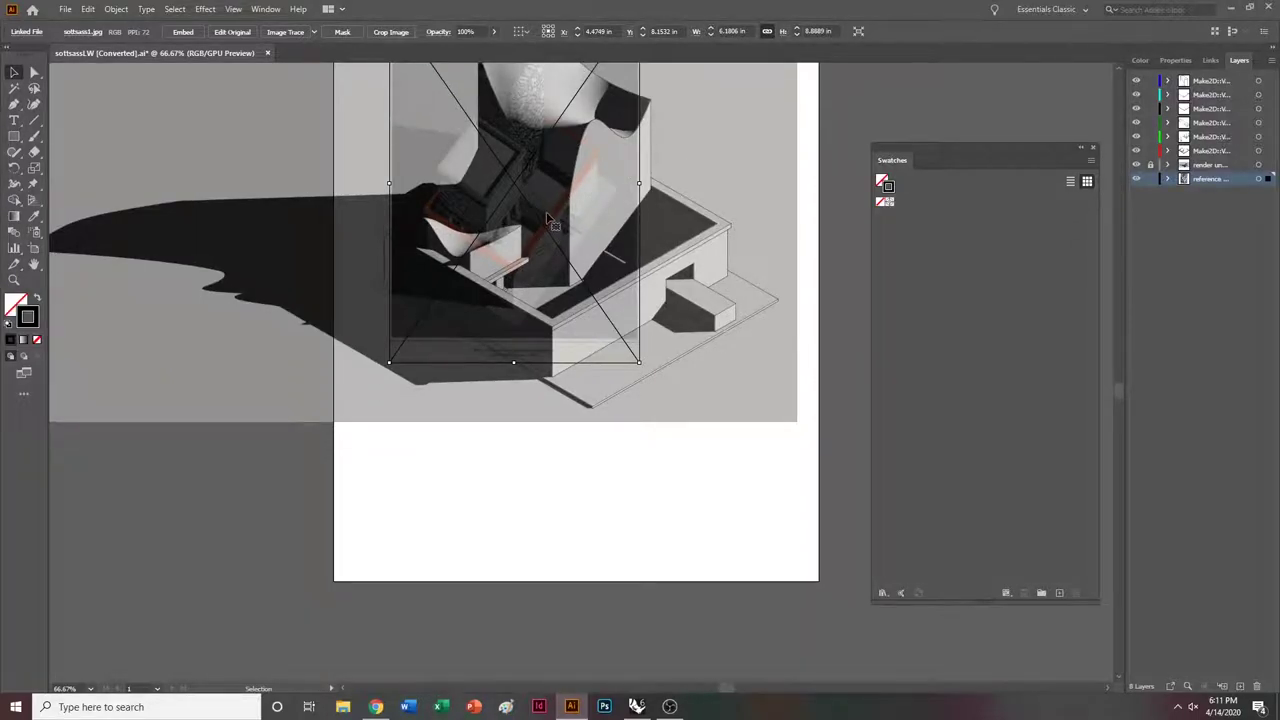
pyautogui.keyDown('ctrl'); pyautogui.scroll(-7, 547, 218); pyautogui.keyUp('ctrl')
pyautogui.keyDown('shift'); pyautogui.moveTo(208, 245); pyautogui.dragTo(679, 293); pyautogui.keyUp('shift')
pyautogui.scroll(4, 718, 528)
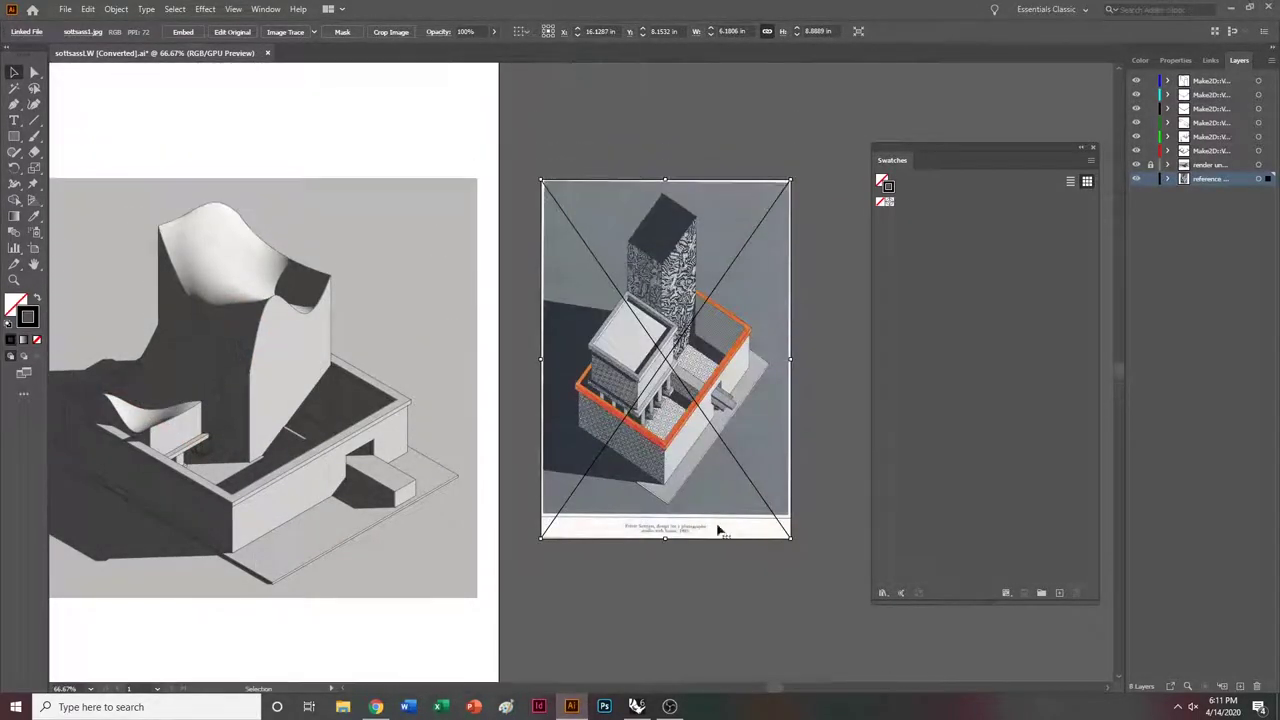
pyautogui.press('a')
pyautogui.click(651, 140)
# Unlock the render underlay layer and set the linked render image's opacity to 80%.
pyautogui.keyDown('shift'); pyautogui.hscroll(-2, 665, 158); pyautogui.keyUp('shift')
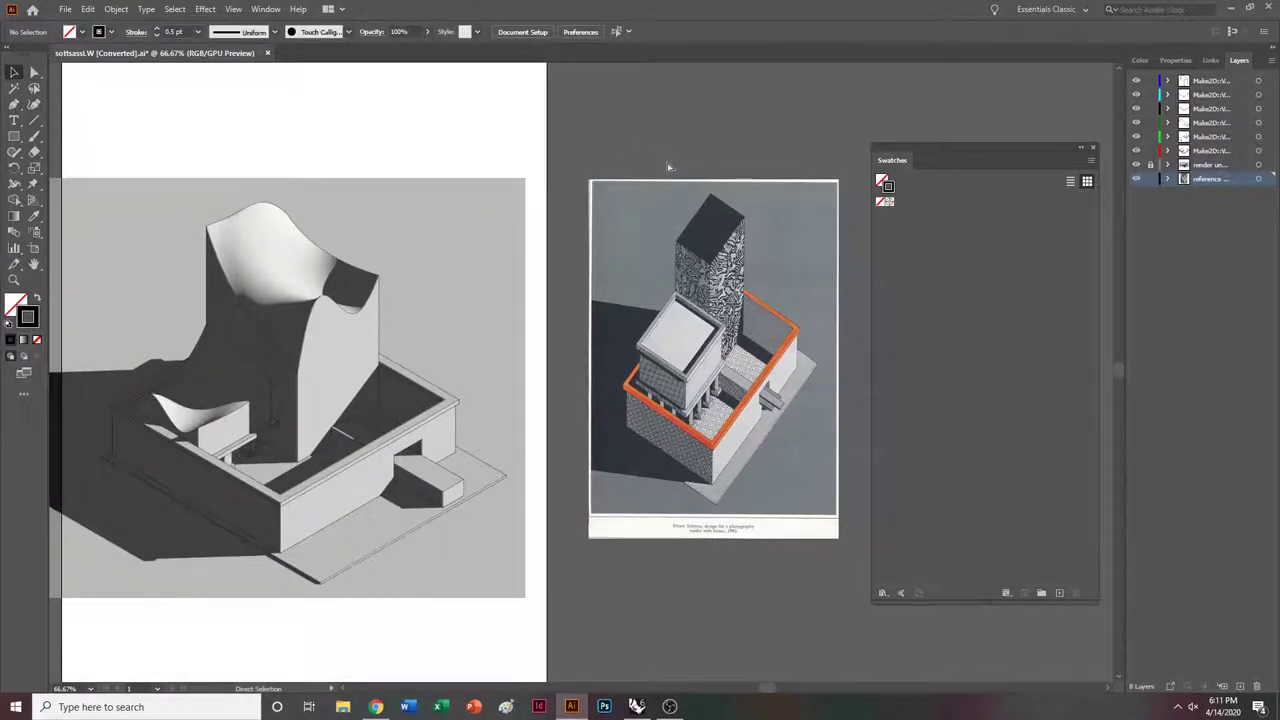
pyautogui.keyDown('shift'); pyautogui.hscroll(-3, 703, 453); pyautogui.keyUp('shift')
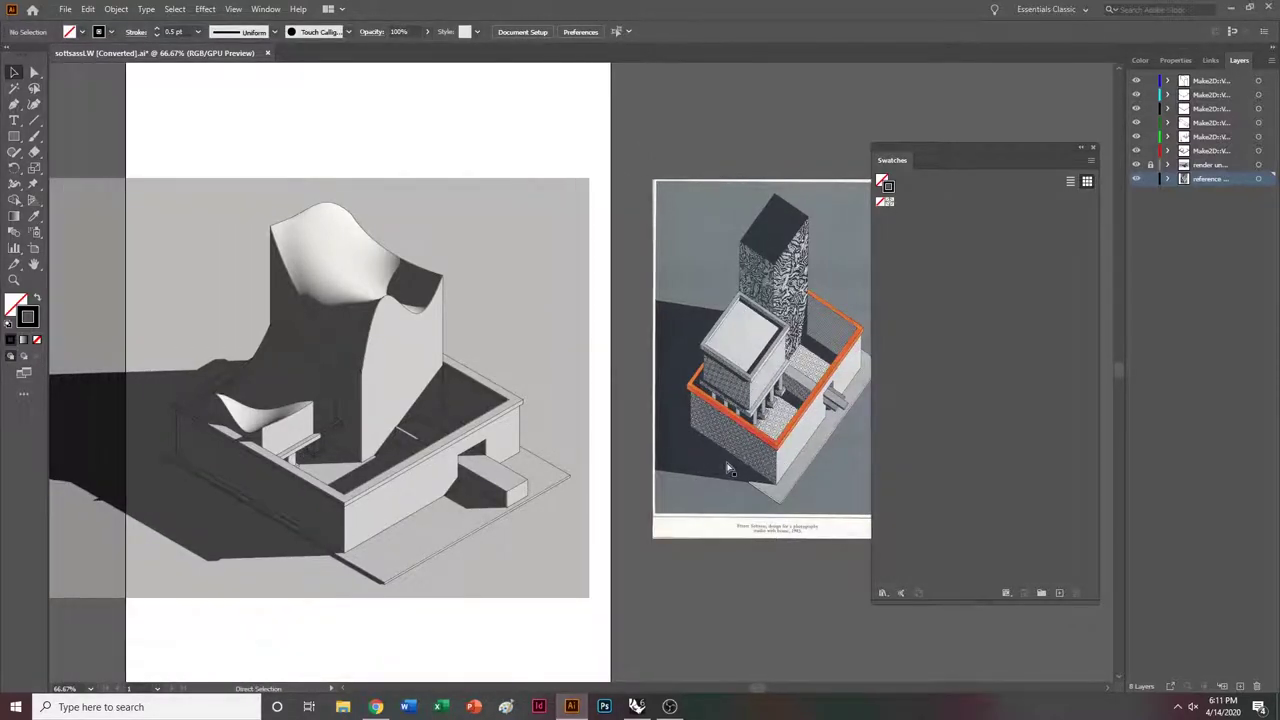
pyautogui.keyDown('shift'); pyautogui.hscroll(1, 740, 460); pyautogui.keyUp('shift')
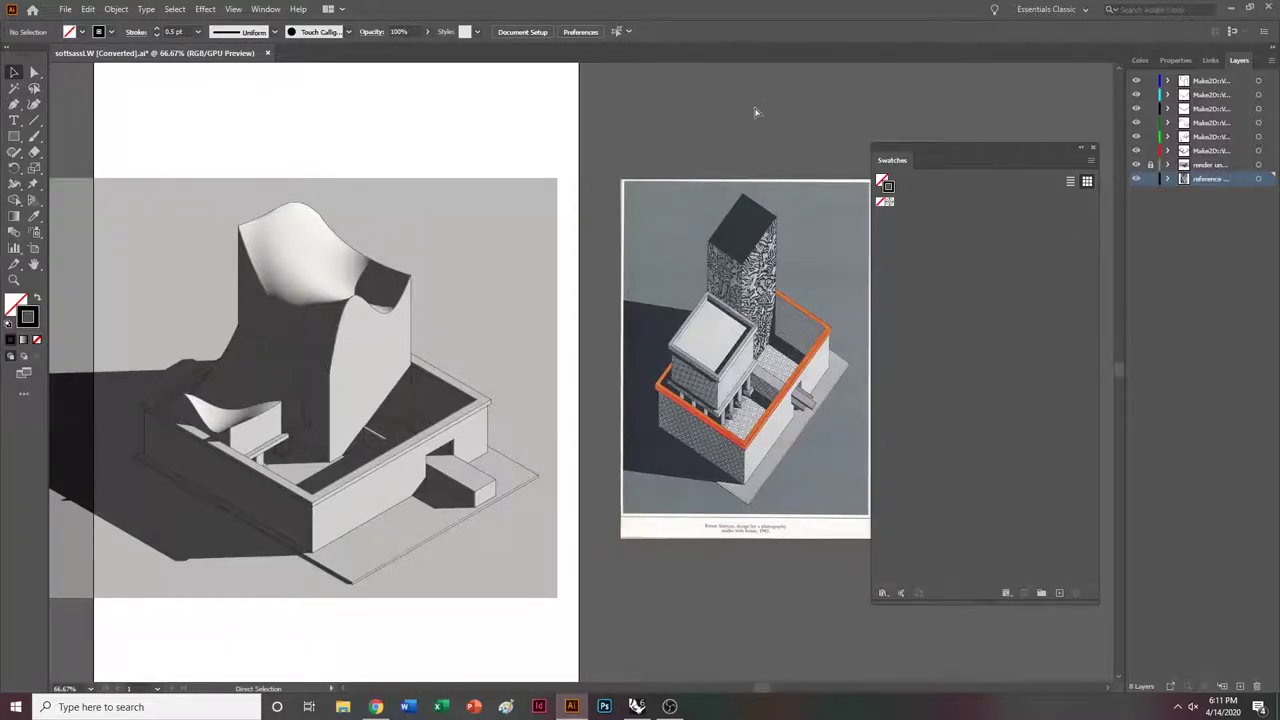
pyautogui.keyDown('shift'); pyautogui.hscroll(-2, 767, 118); pyautogui.keyUp('shift')
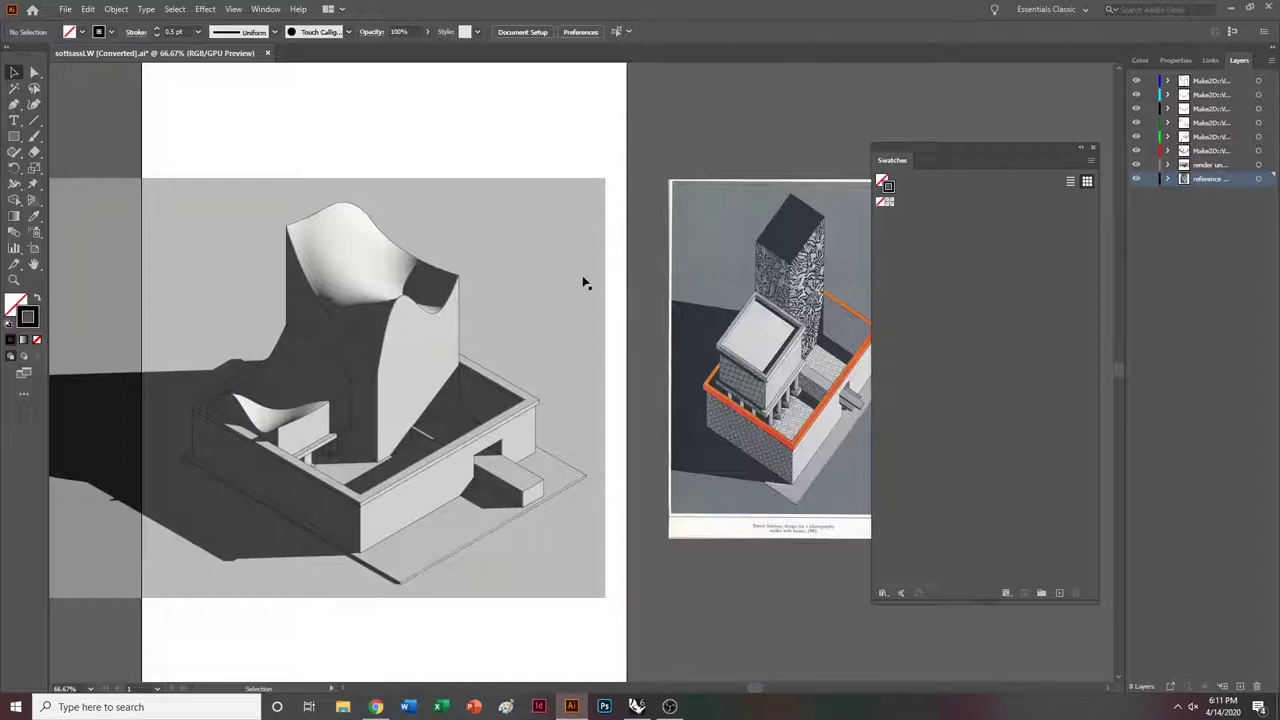
pyautogui.click(540, 366)
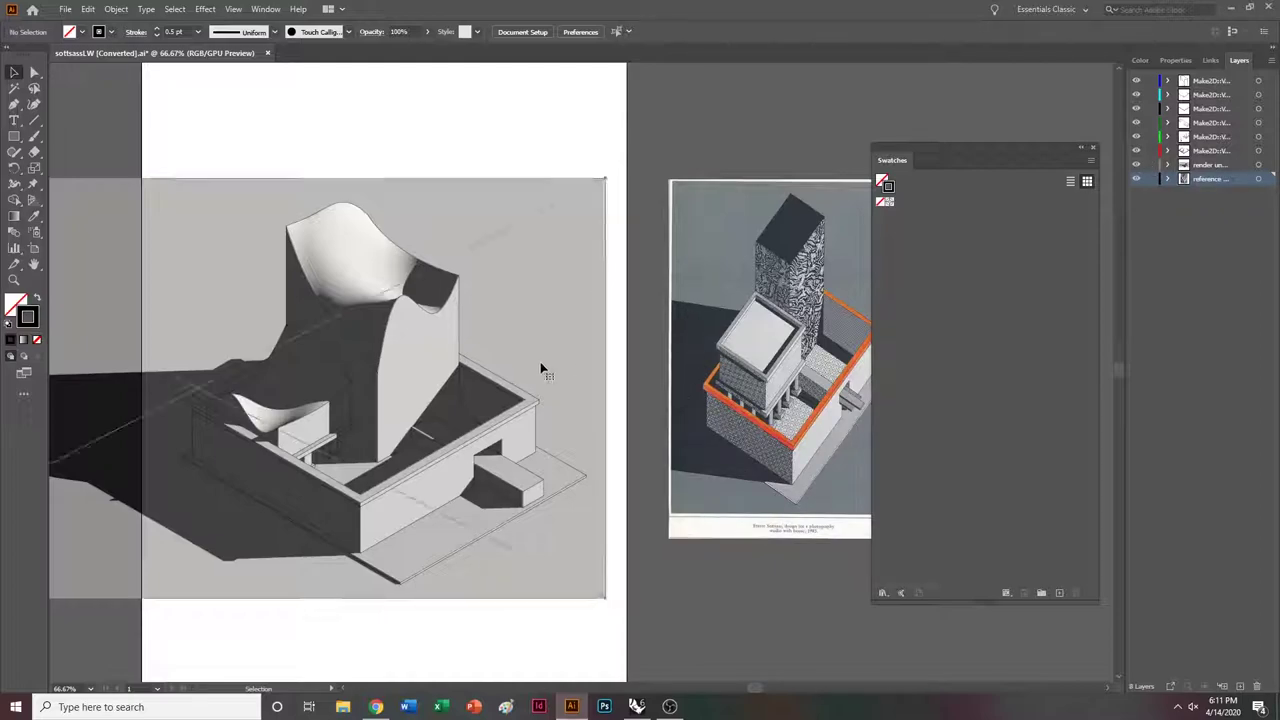
pyautogui.click(545, 31)
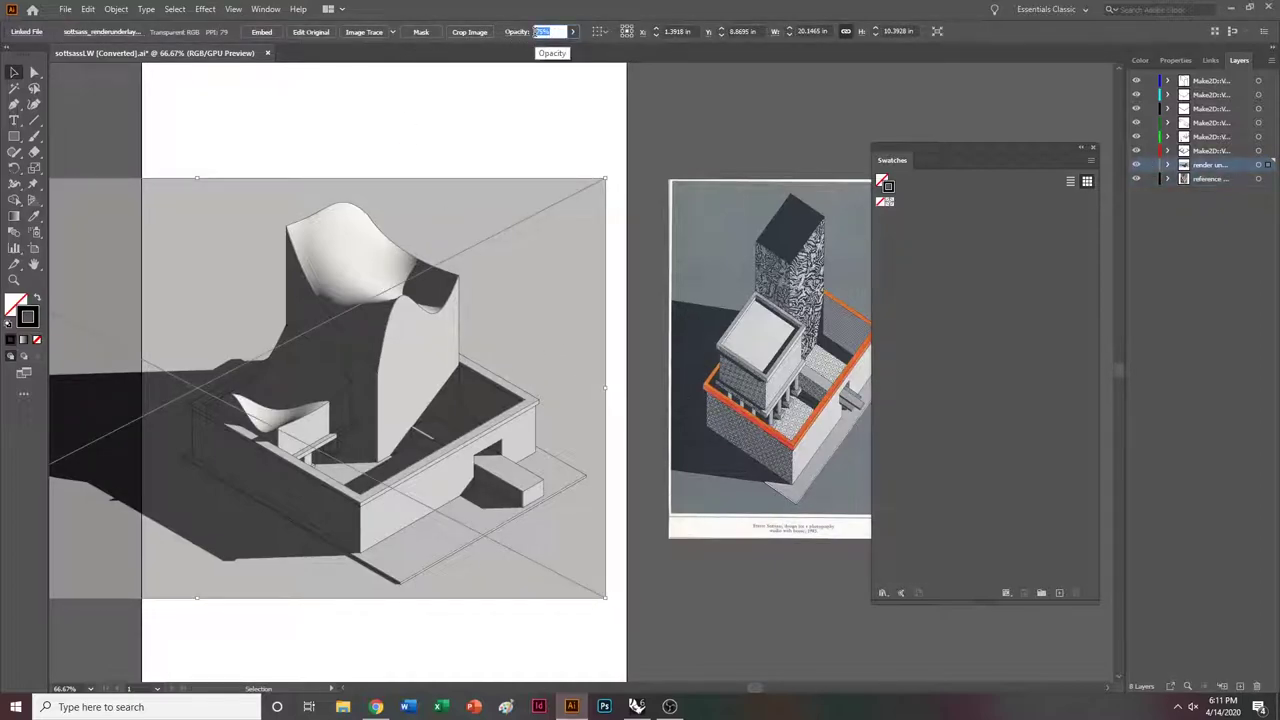
pyautogui.write('80')
pyautogui.press('Return')
# Try the render image at 90% opacity, undo that change and deselect the image.
pyautogui.moveTo(553, 32); pyautogui.dragTo(483, 31)
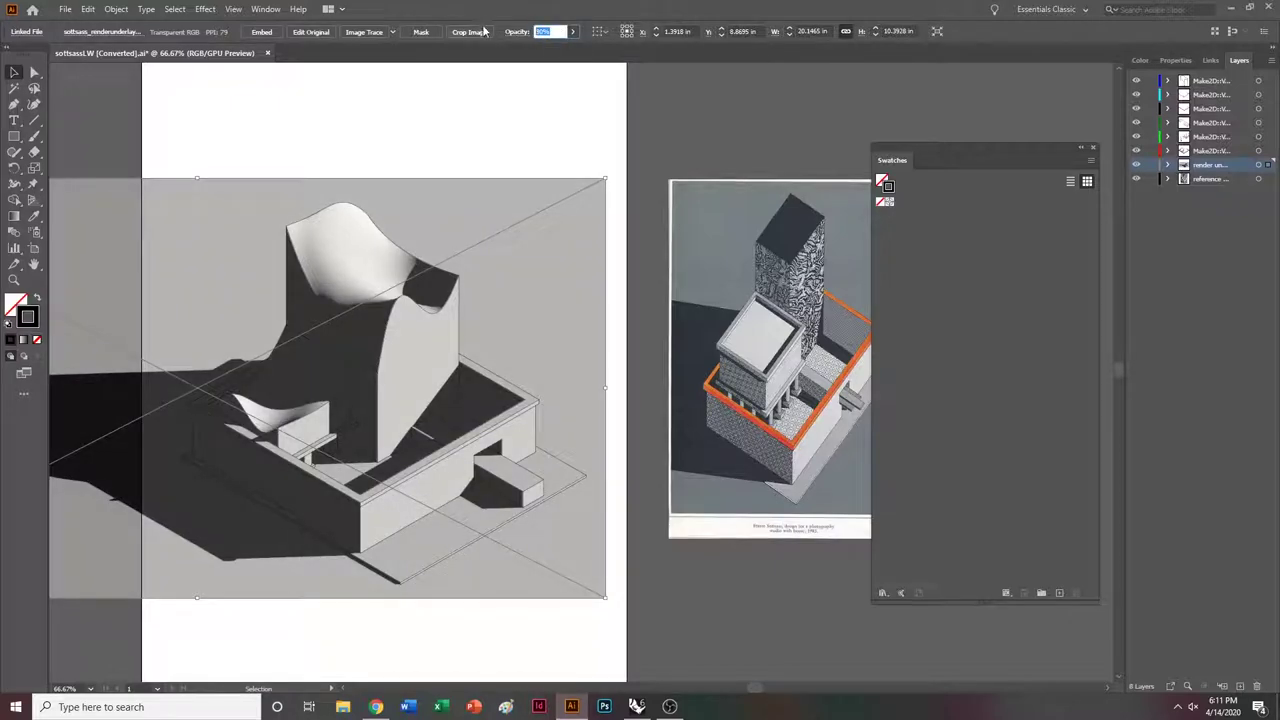
pyautogui.write('90')
pyautogui.press('Return')
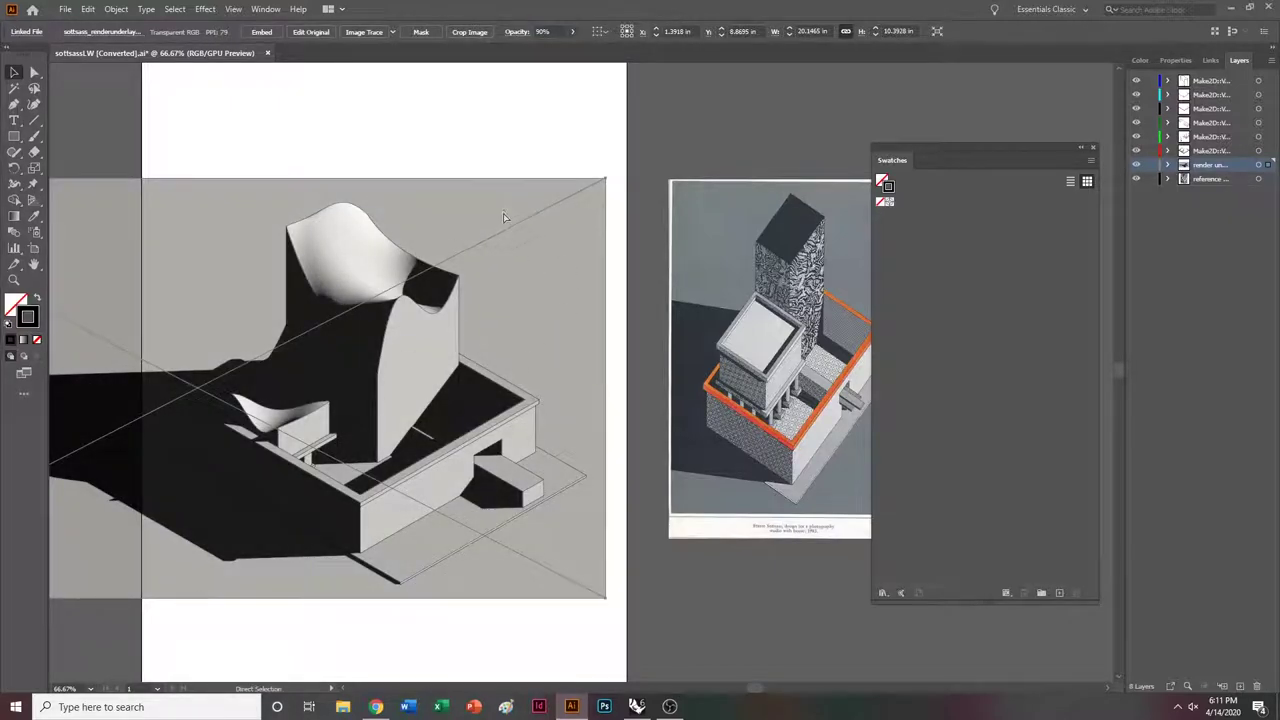
pyautogui.hotkey('ctrl', 'z')
pyautogui.click(692, 132)
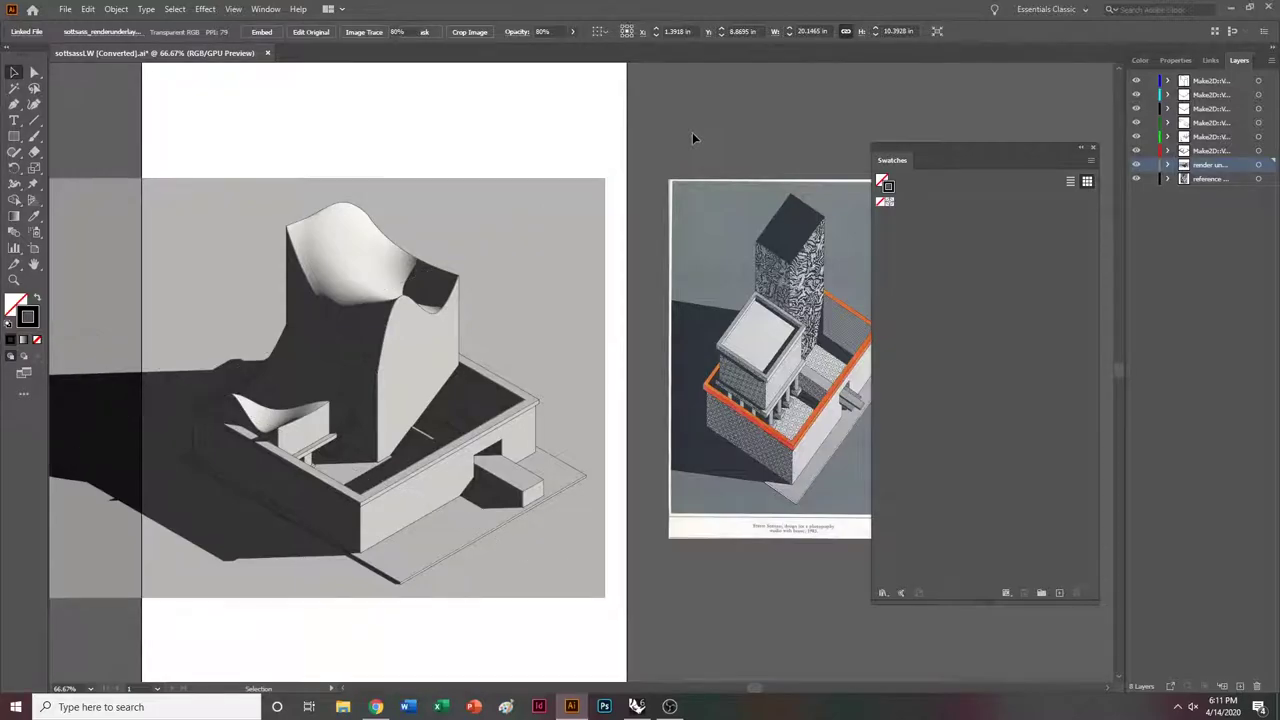
# Select the render image and open the folder containing its linked file sottsass_renderunderlay.png.
pyautogui.keyDown('ctrl'); pyautogui.hscroll(-1, 614, 291); pyautogui.keyUp('ctrl')
pyautogui.click(613, 290)
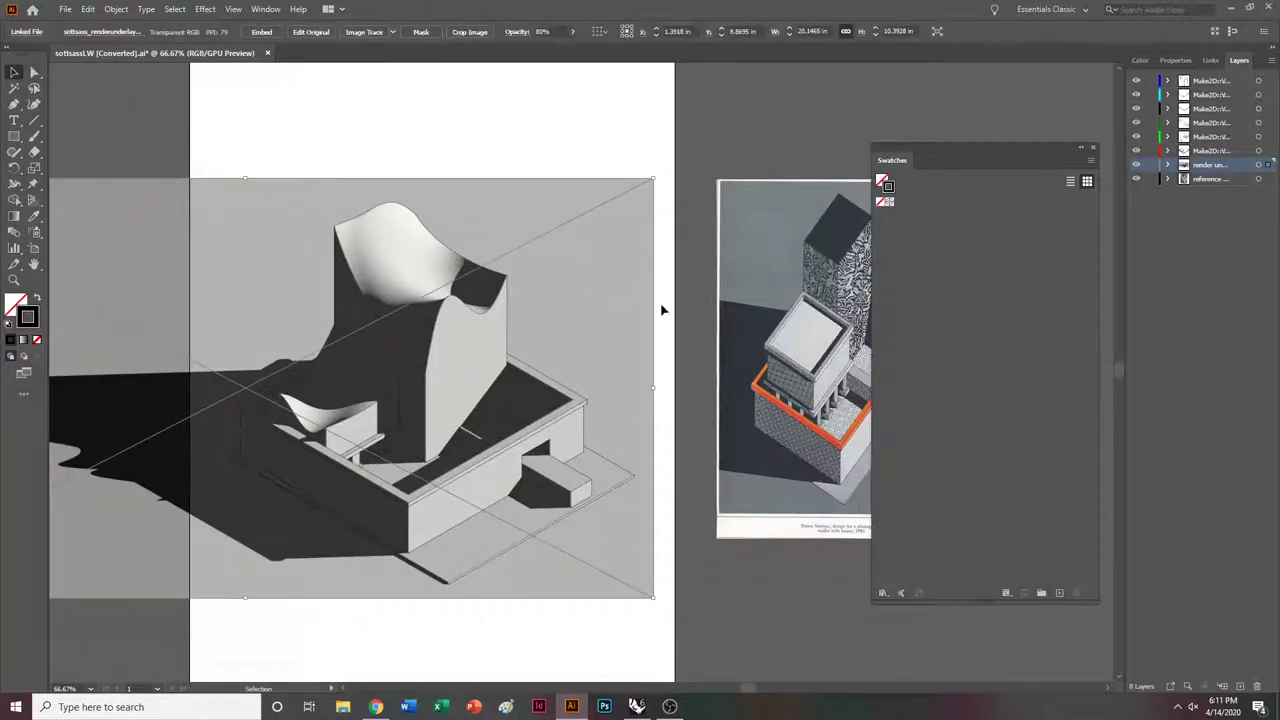
pyautogui.click(1208, 62)
pyautogui.click(266, 9)
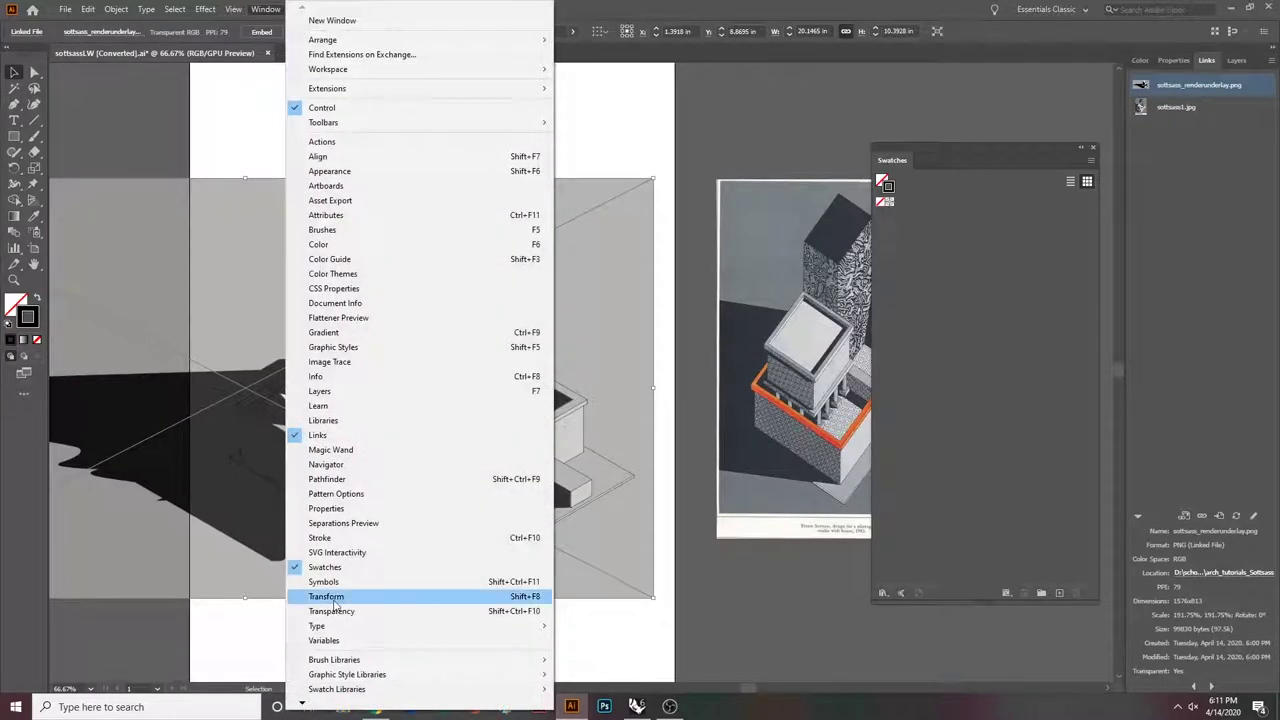
pyautogui.click(1222, 575)
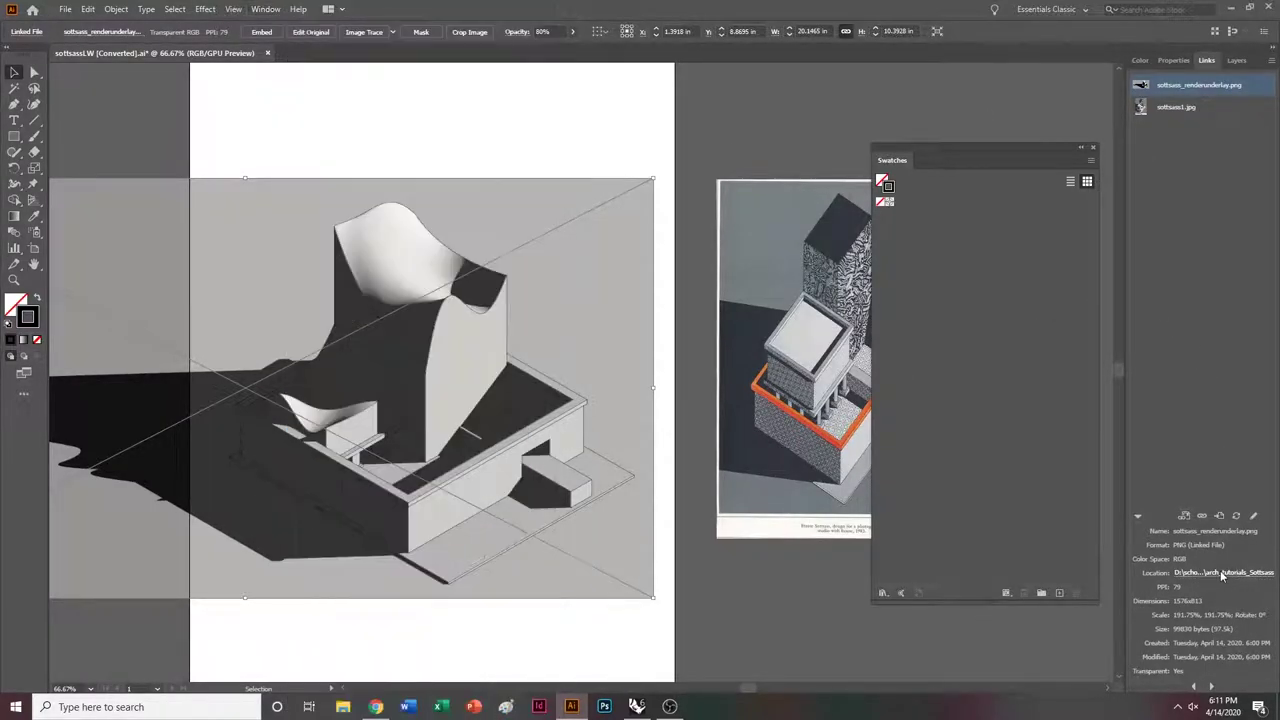
pyautogui.click(1224, 574)
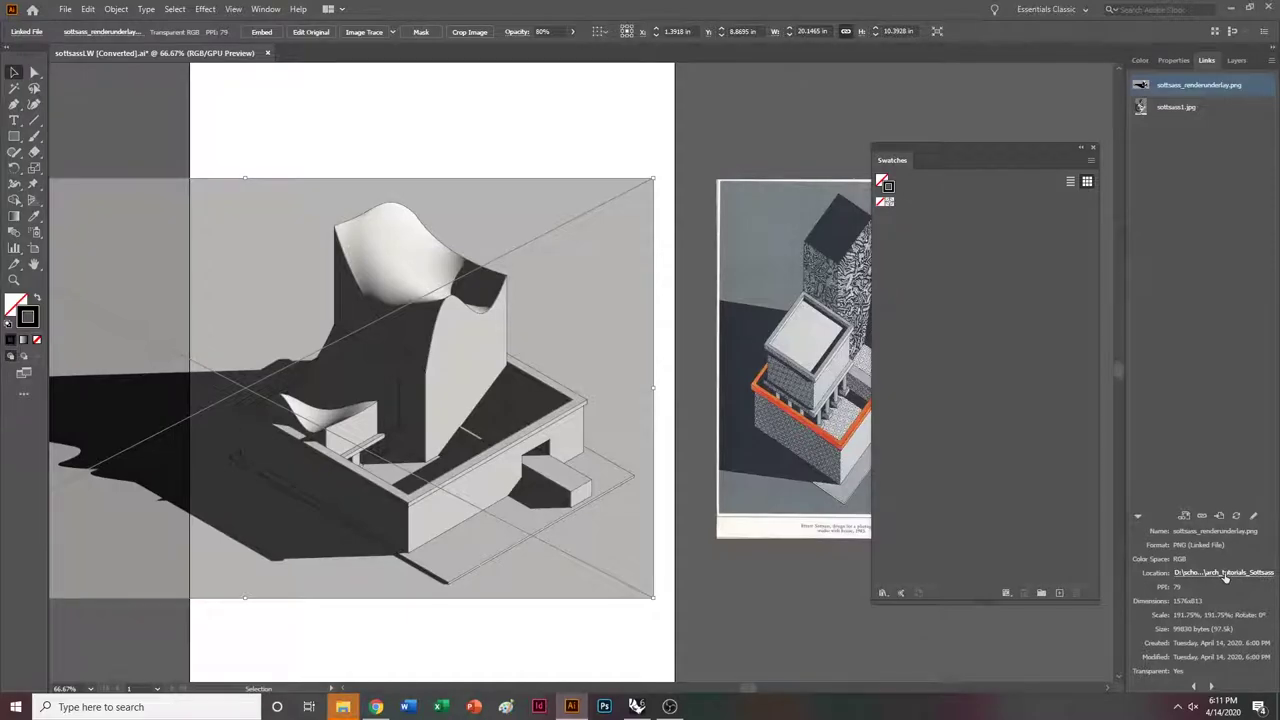
# Open sottsass_renderunderlay.png from the arch_tutorials_Sottsass folder in Adobe Photoshop 2020.
pyautogui.click(362, 341)
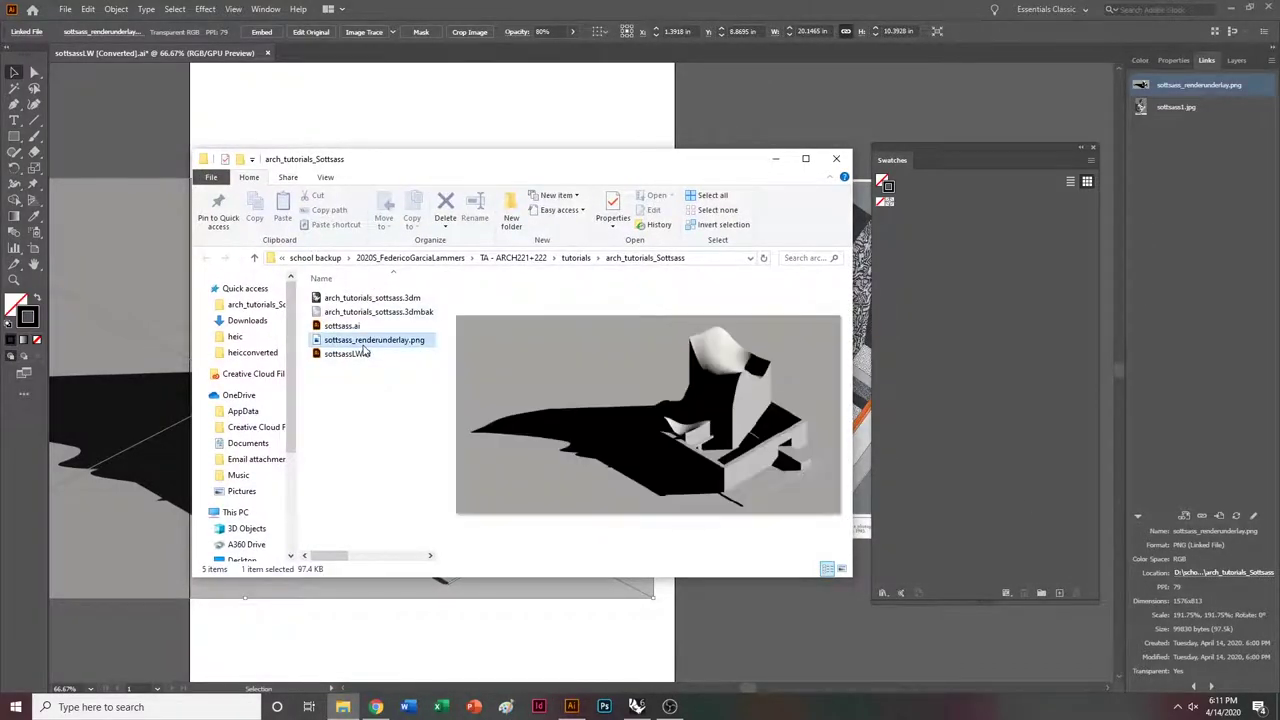
pyautogui.rightClick(369, 345)
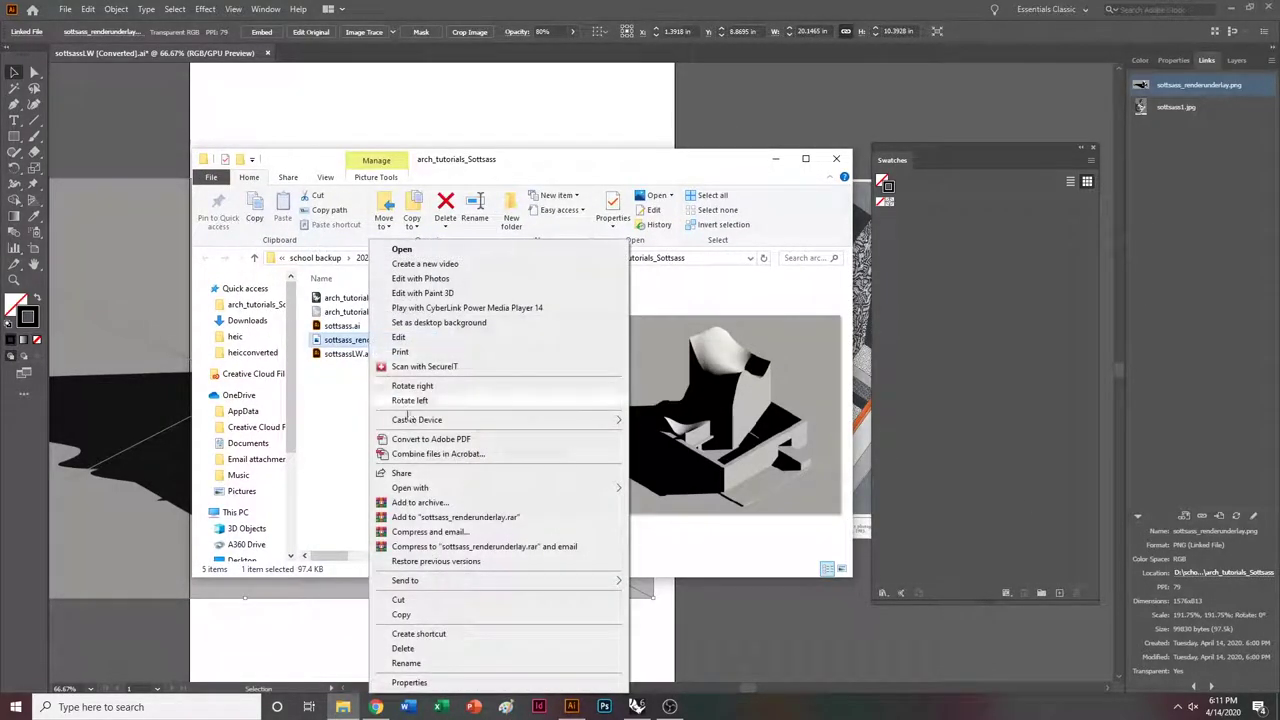
pyautogui.moveTo(435, 488)
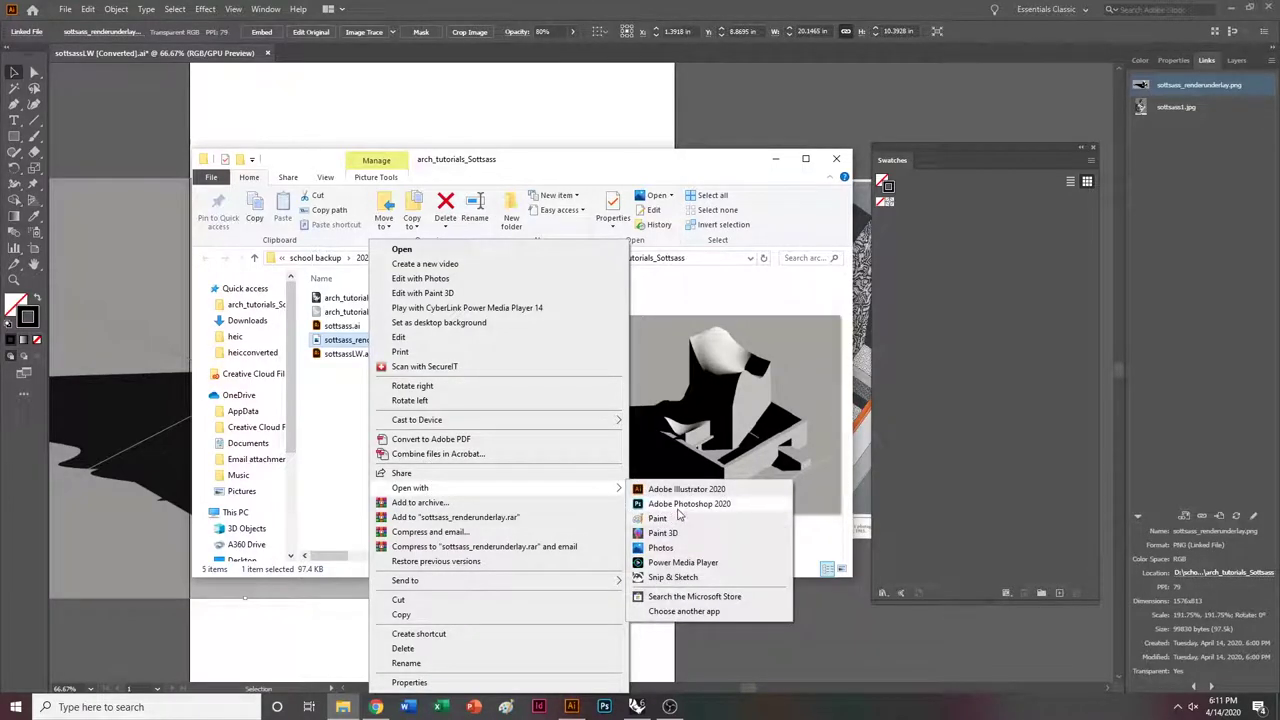
pyautogui.click(669, 515)
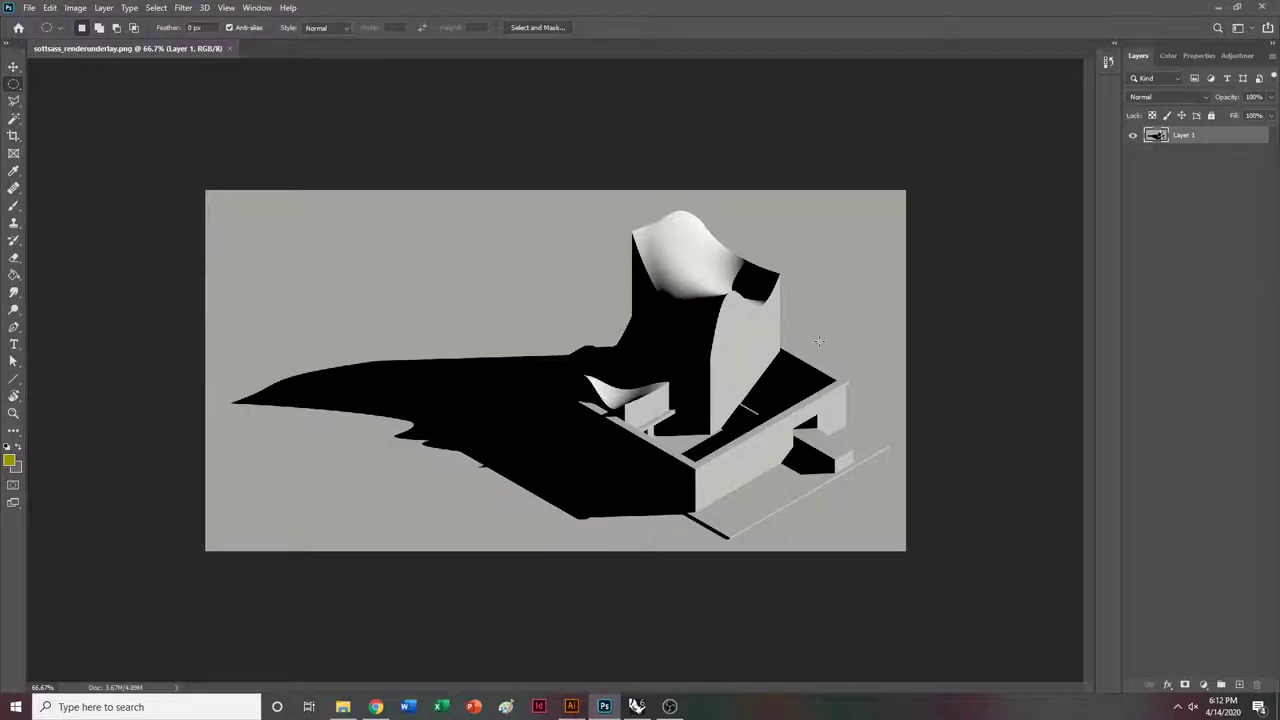
# Try selecting the large black shadow with the Magic Wand at a tolerance of 4, and clear the selection.
pyautogui.hotkey('ctrl', '+')
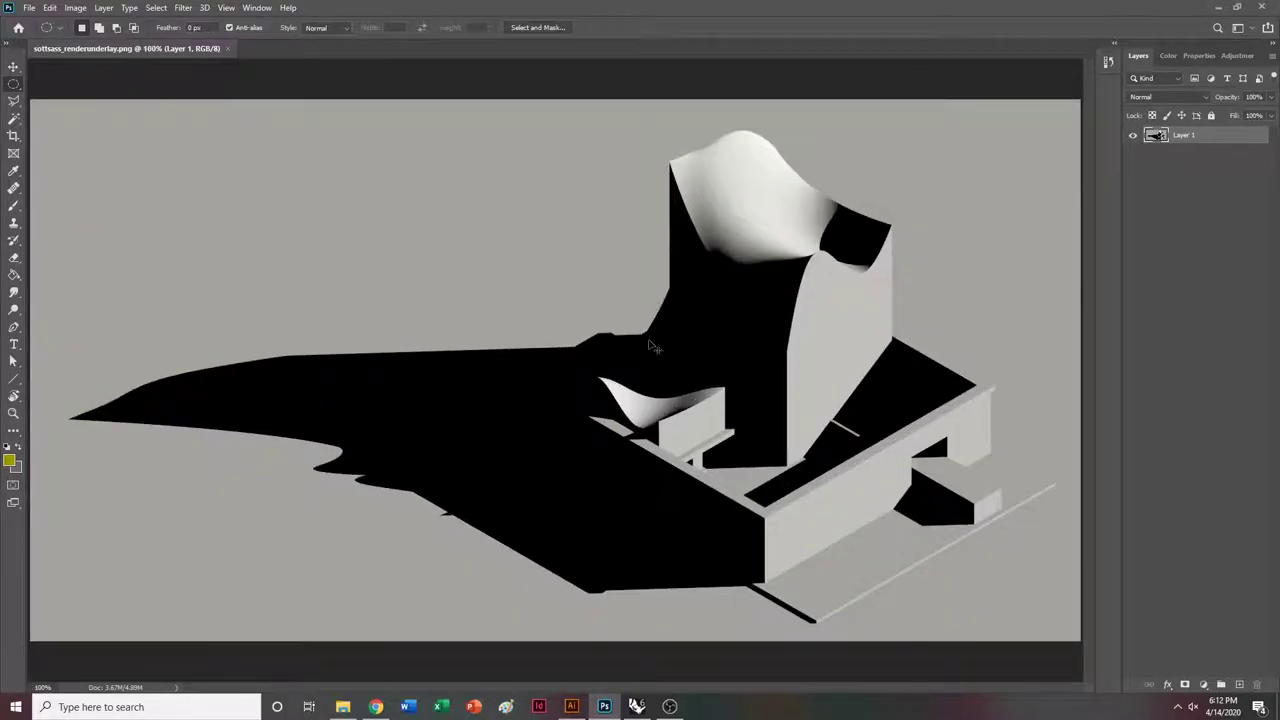
pyautogui.click(16, 119)
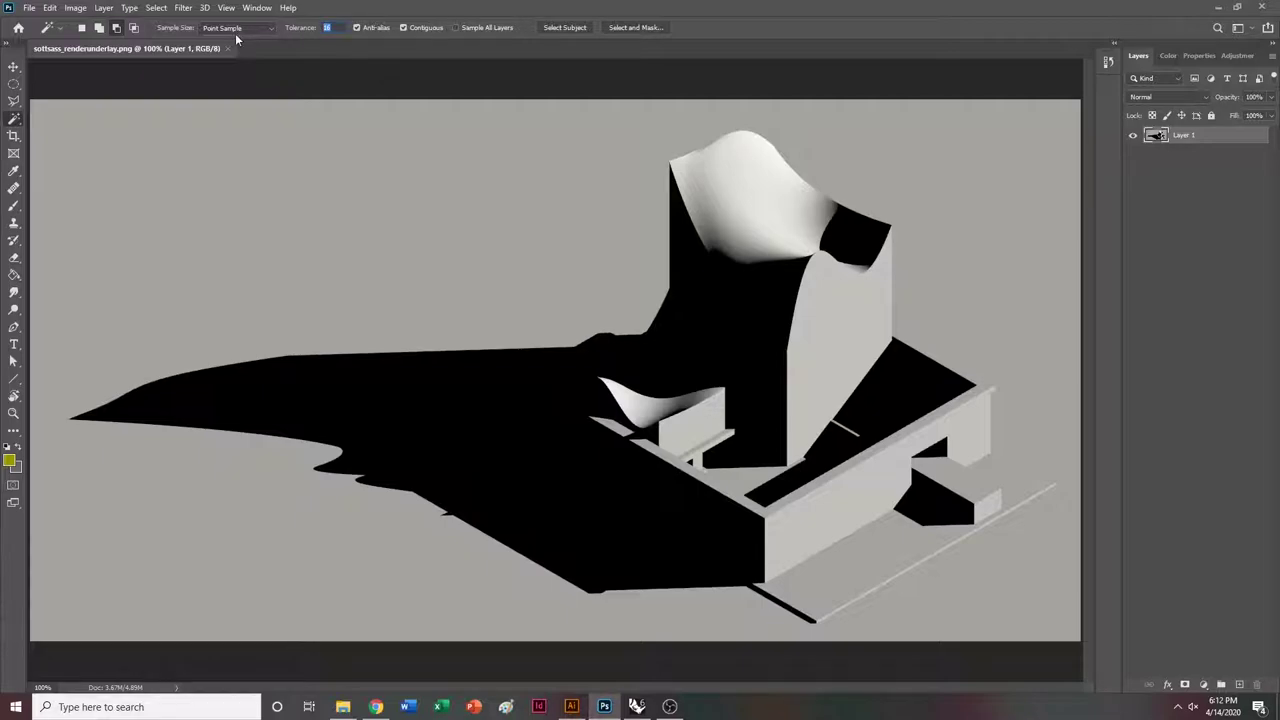
pyautogui.write('4')
pyautogui.click(412, 404)
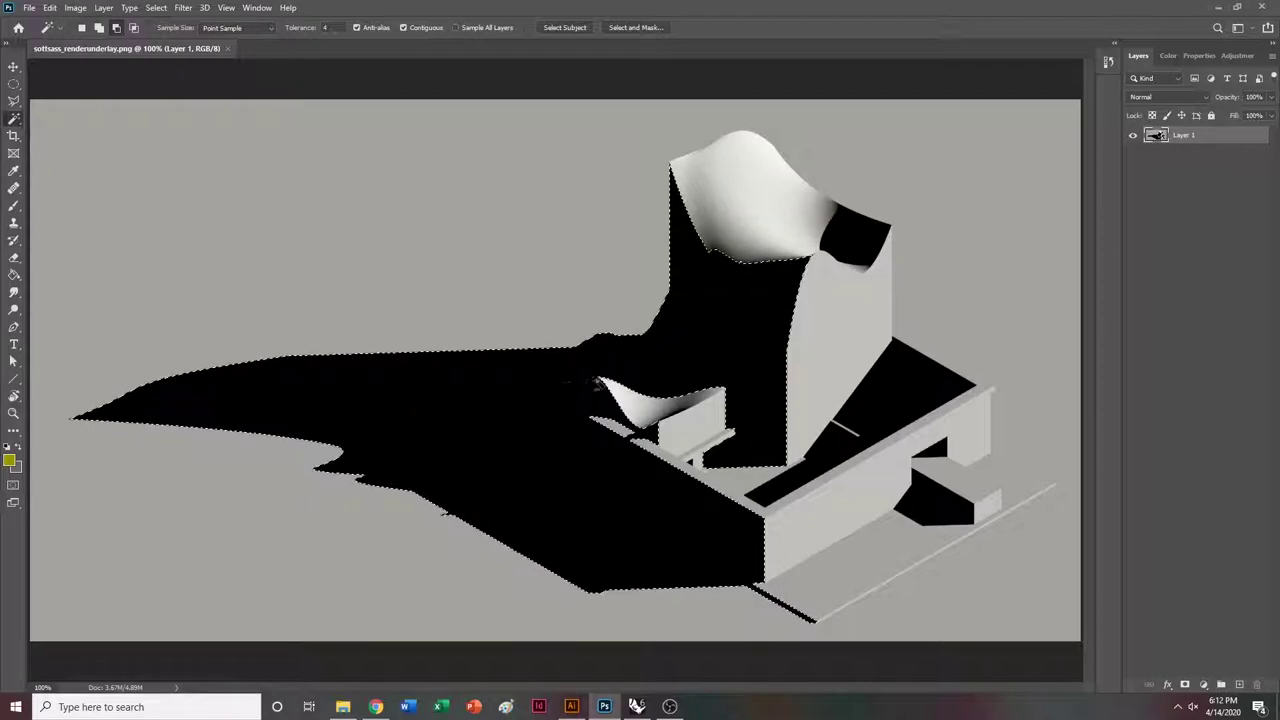
pyautogui.click(12, 87)
pyautogui.hotkey('ctrl', 'd')
# Test the Magic Wand on the large black shadow at a tolerance of 50, and clear the selection.
pyautogui.click(13, 120)
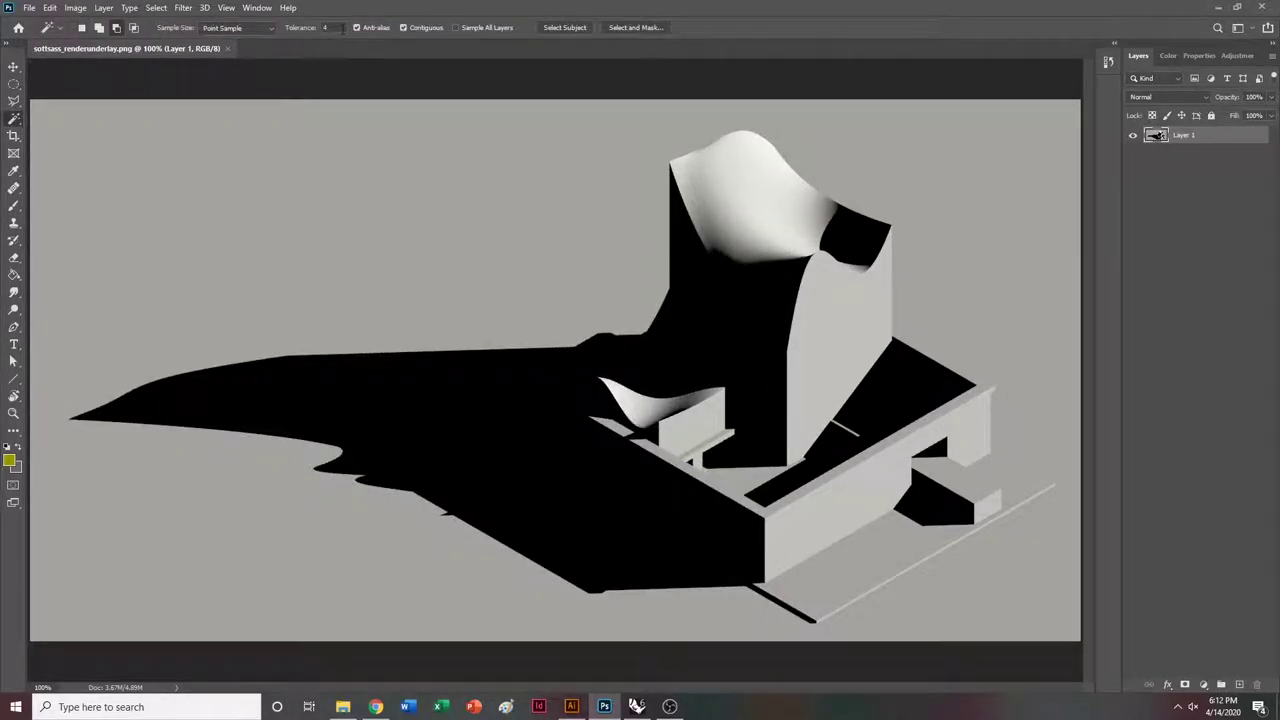
pyautogui.click(520, 430)
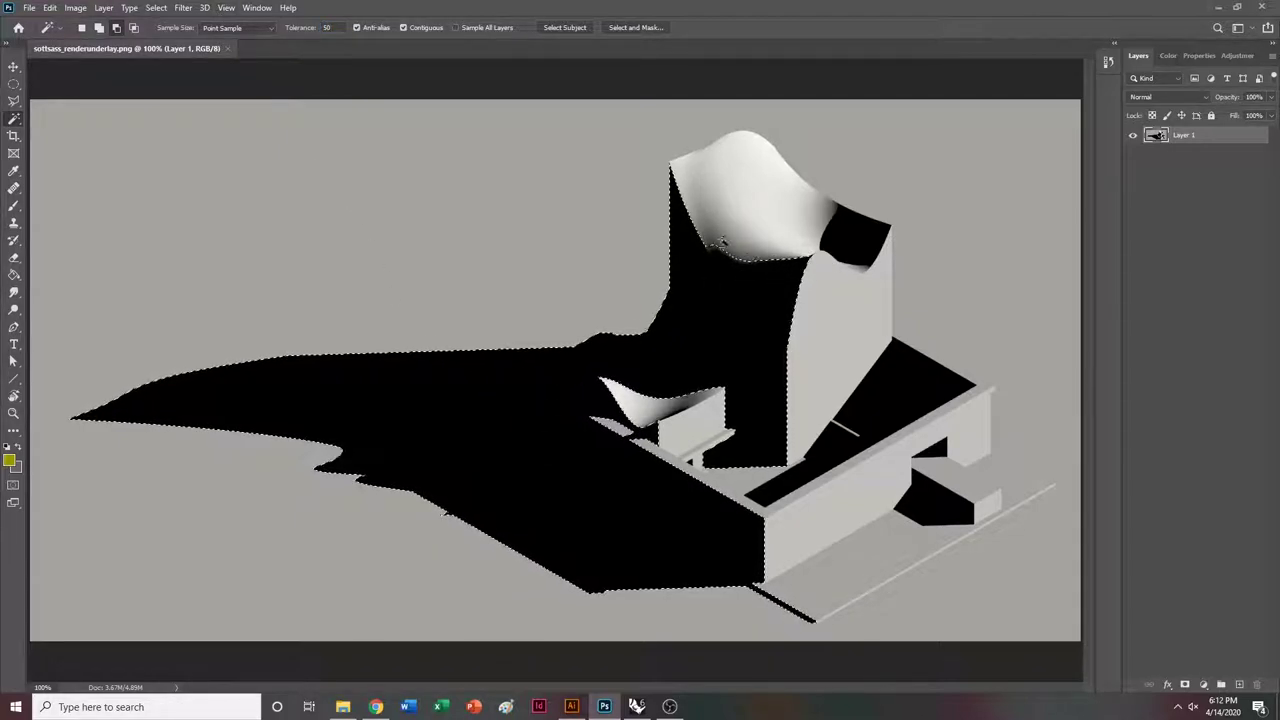
pyautogui.click(14, 84)
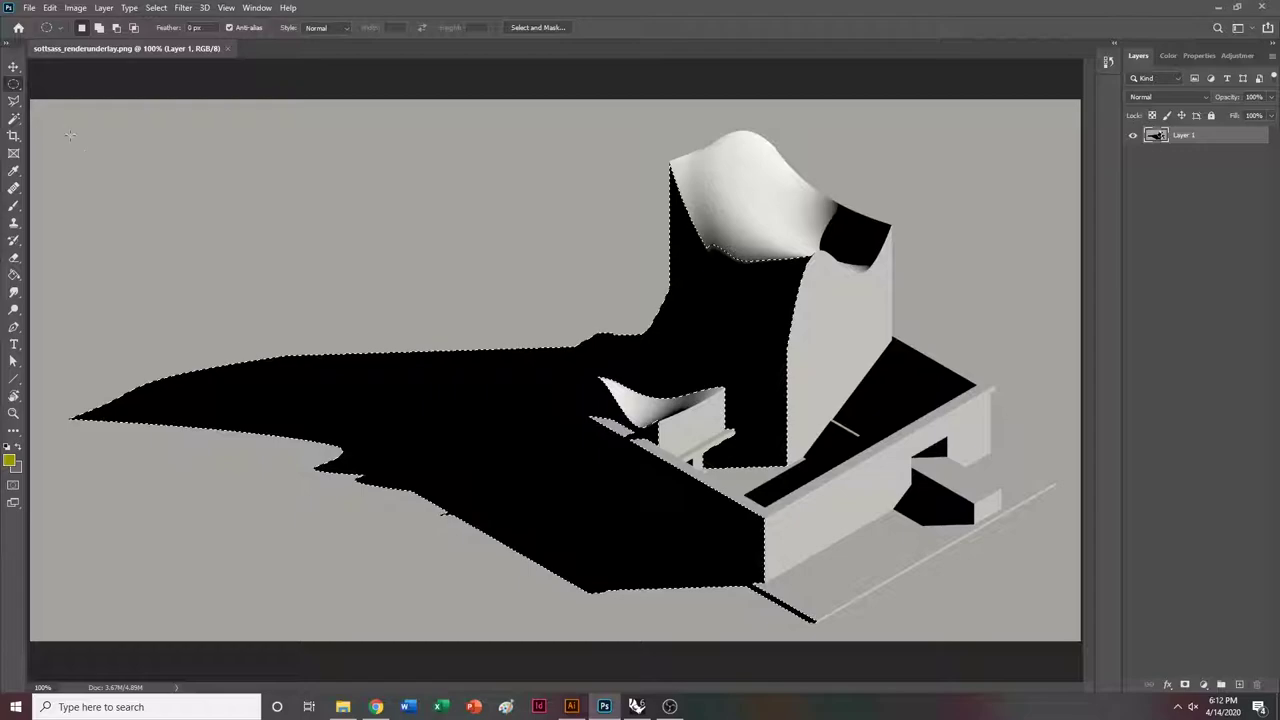
pyautogui.click(90, 149)
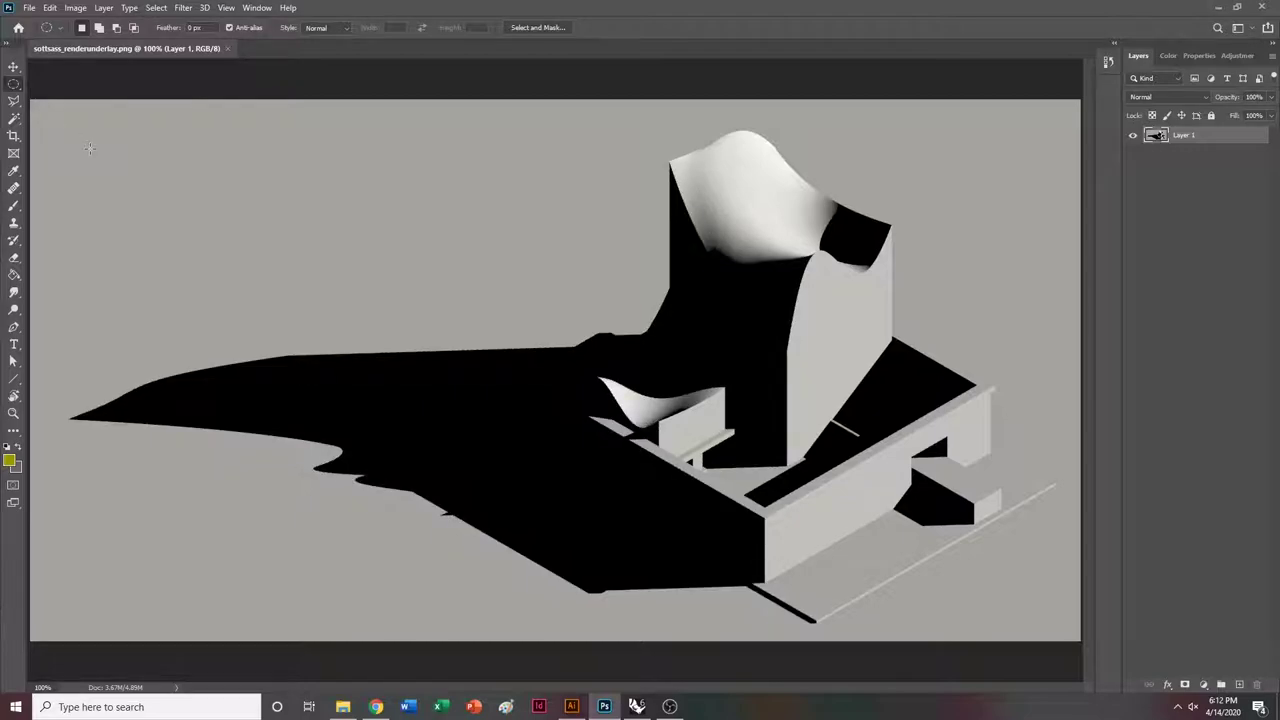
# Select the black shadow with the Magic Wand at tolerance 4 and extend the selection to all similar areas.
pyautogui.click(17, 120)
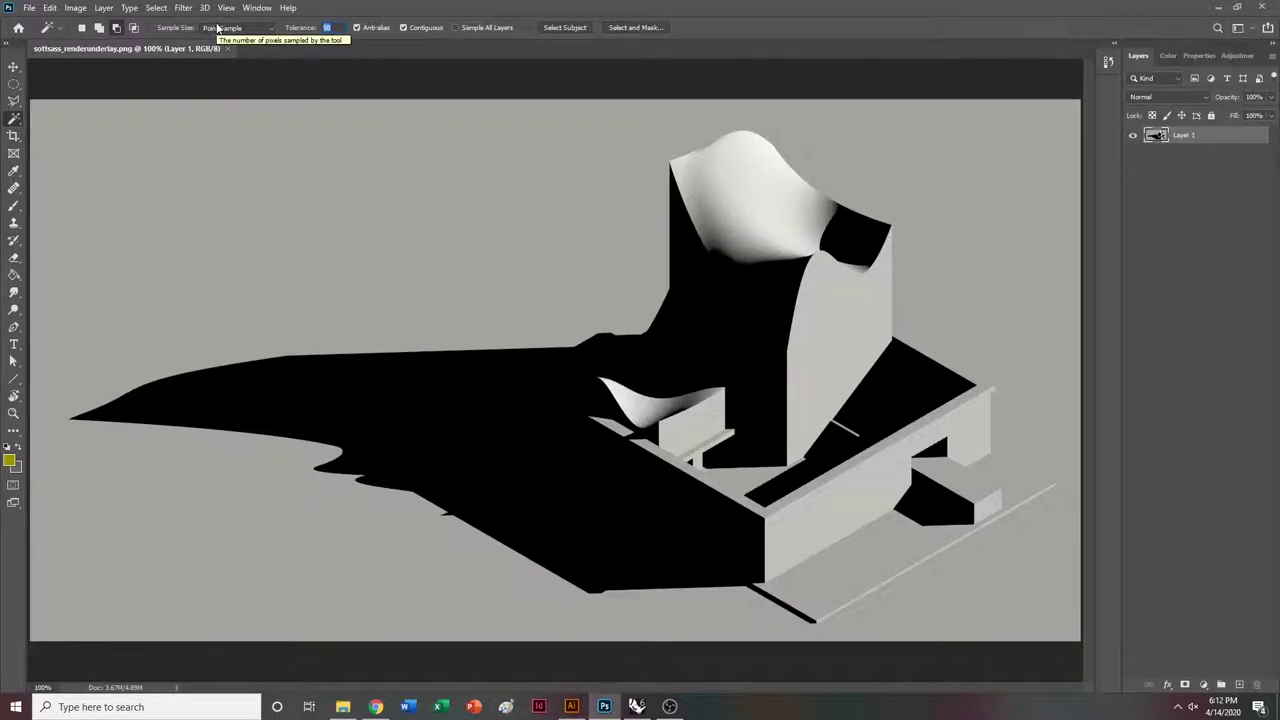
pyautogui.write('4')
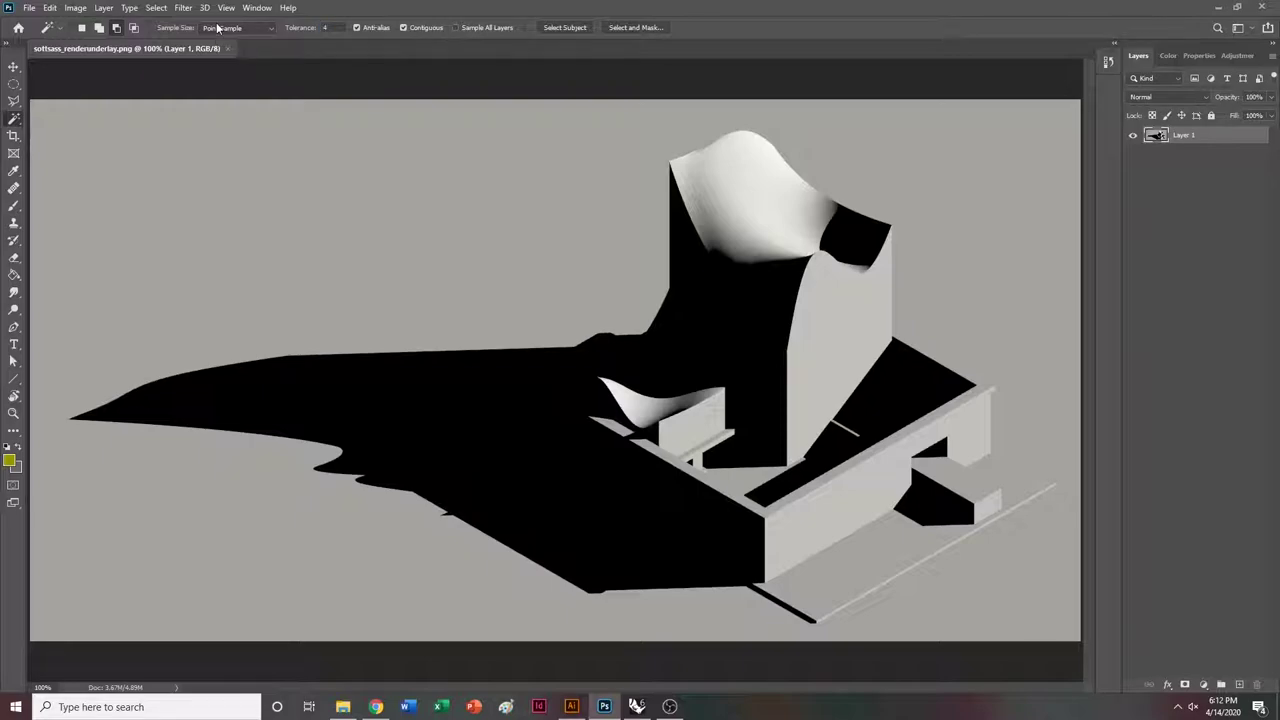
pyautogui.click(504, 486)
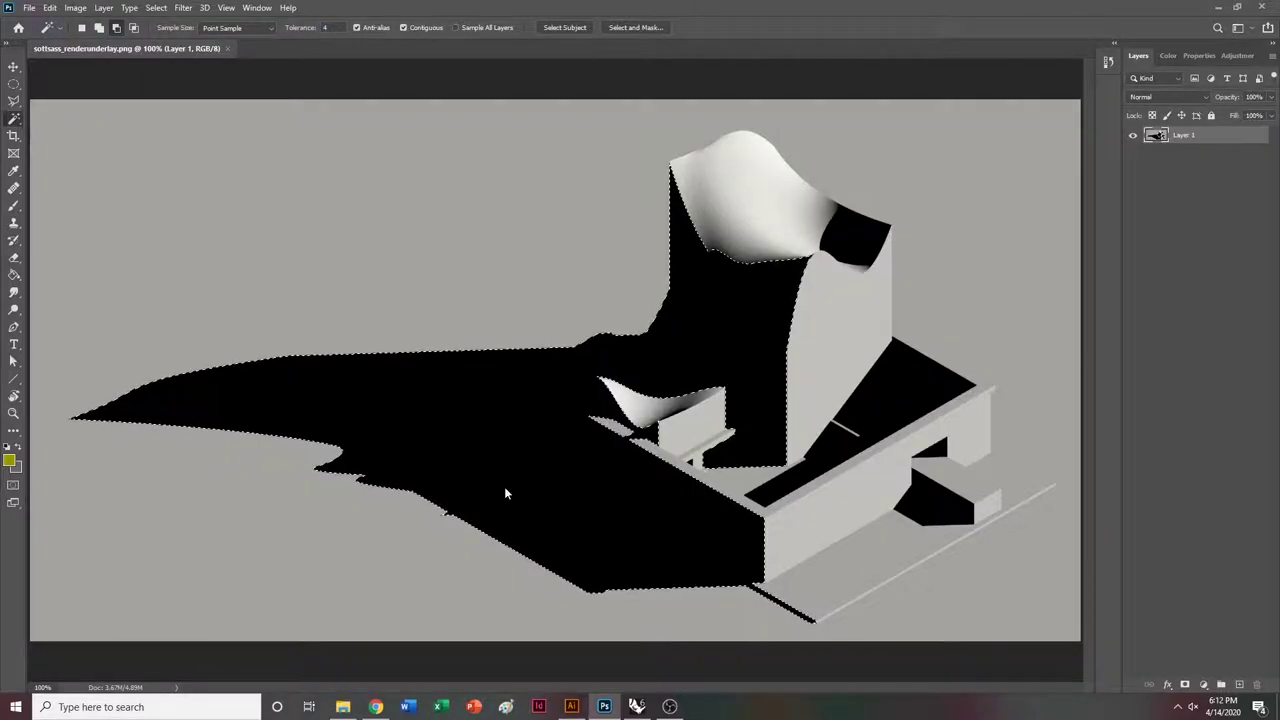
pyautogui.rightClick(504, 486)
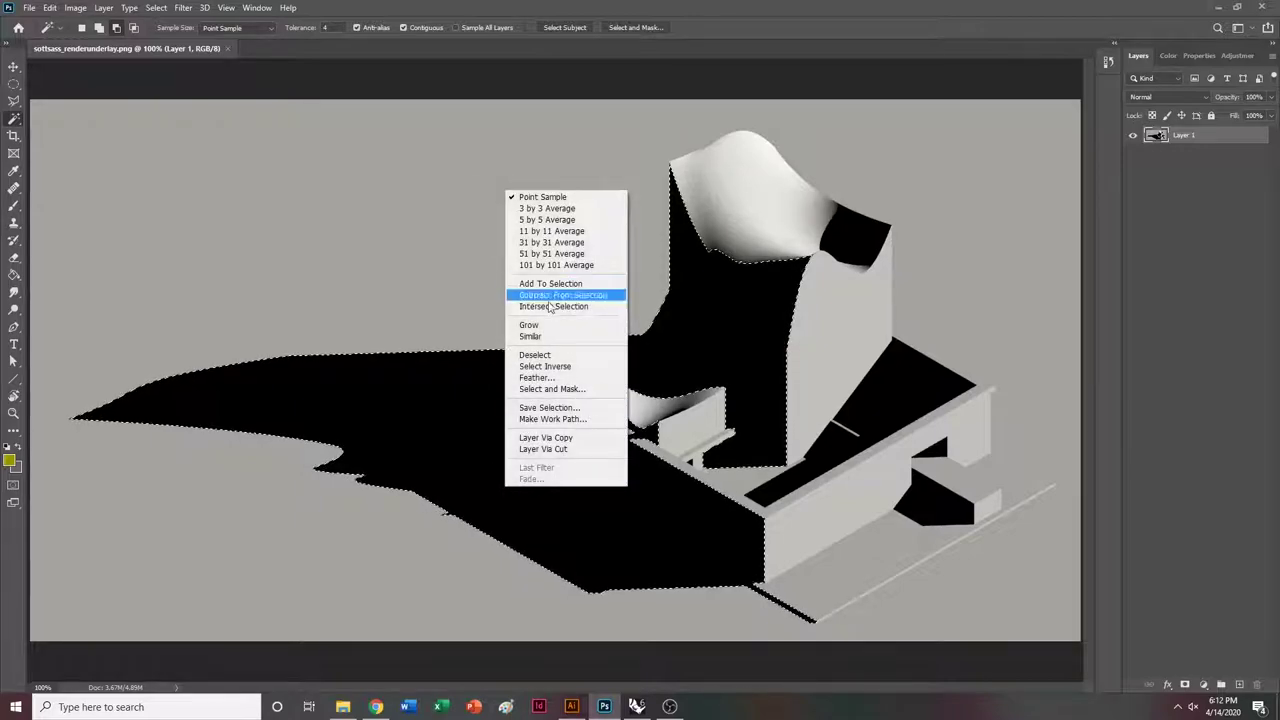
pyautogui.click(532, 336)
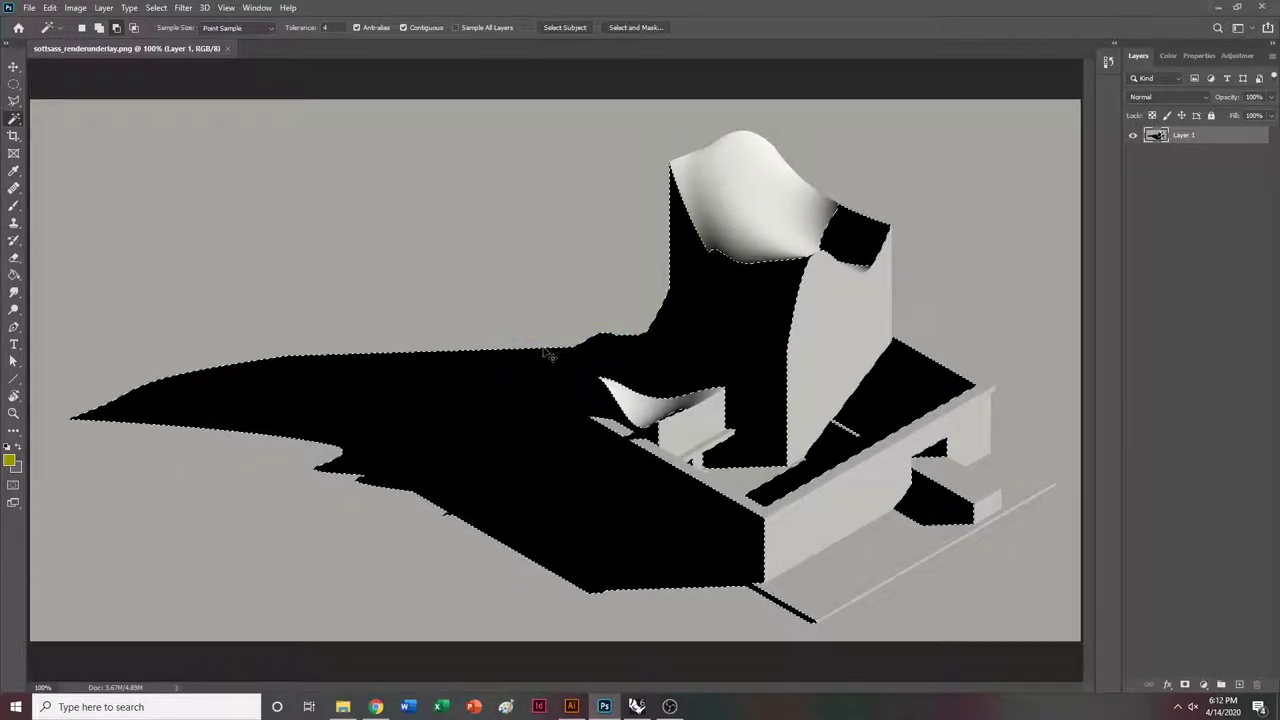
# Invert the shadow selection, delete everything except the black shadows, and deselect.
pyautogui.rightClick(514, 400)
pyautogui.click(556, 280)
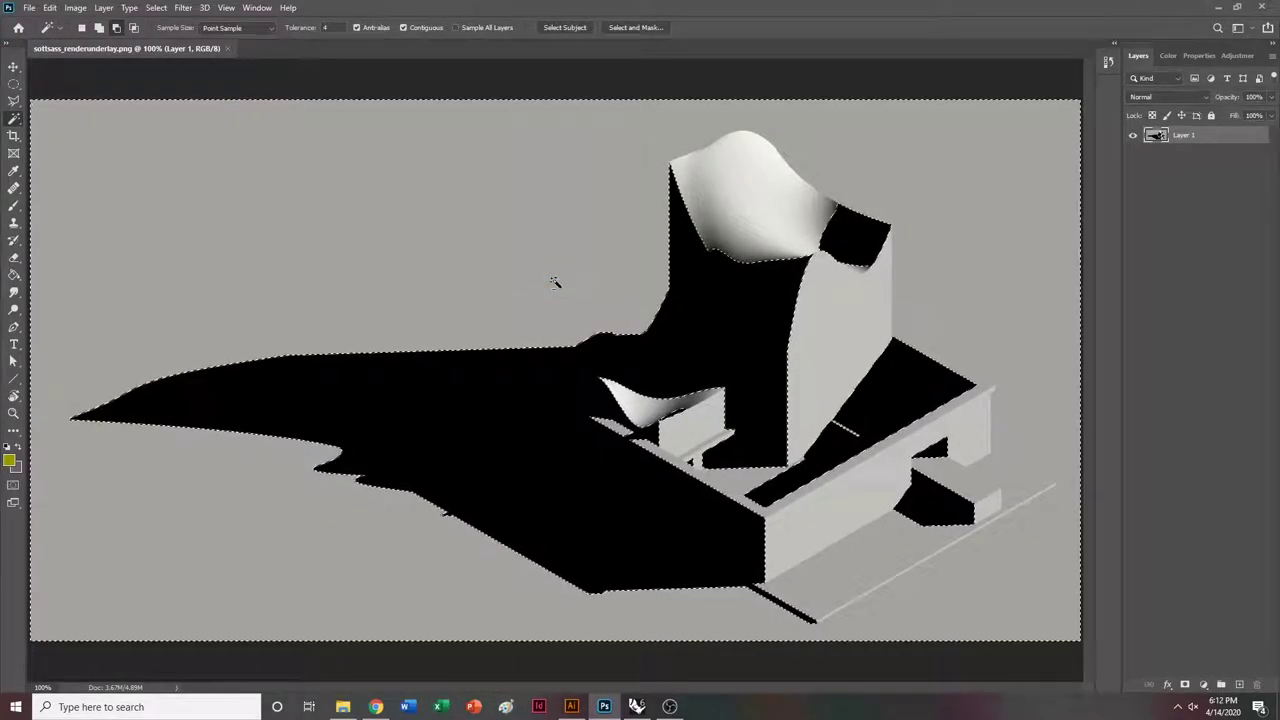
pyautogui.press('Delete')
pyautogui.click(14, 85)
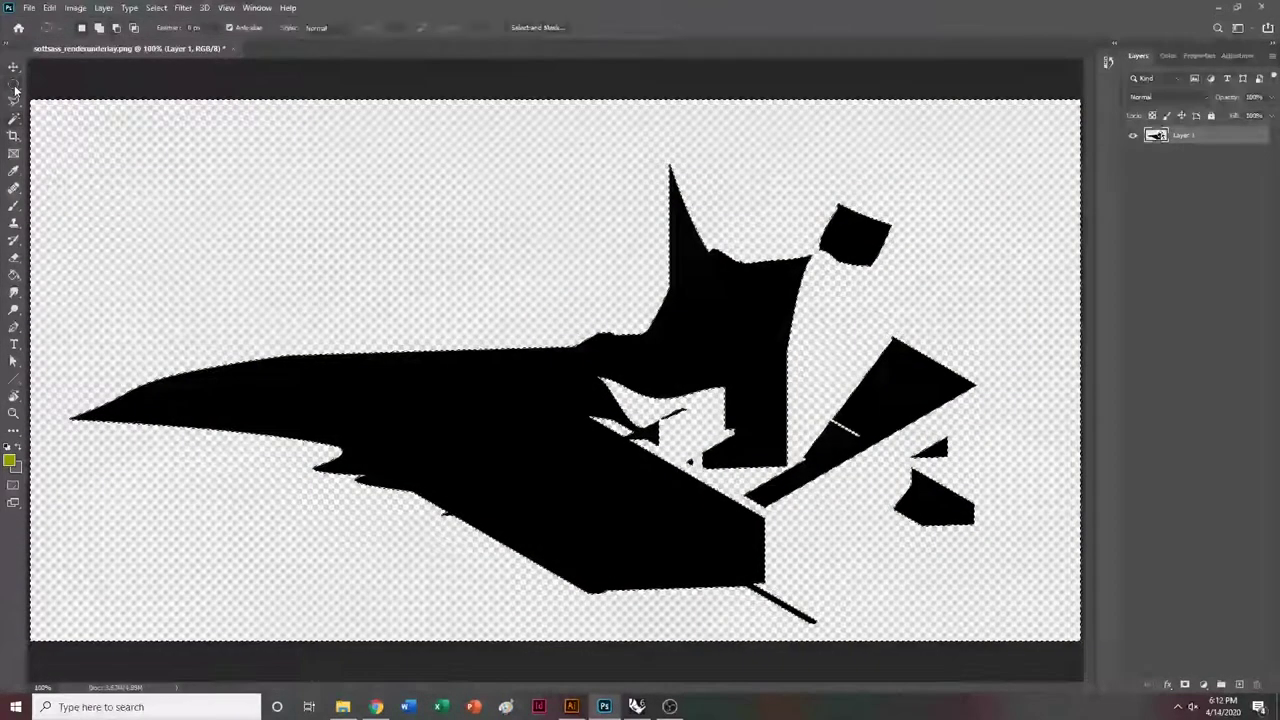
pyautogui.click(557, 477)
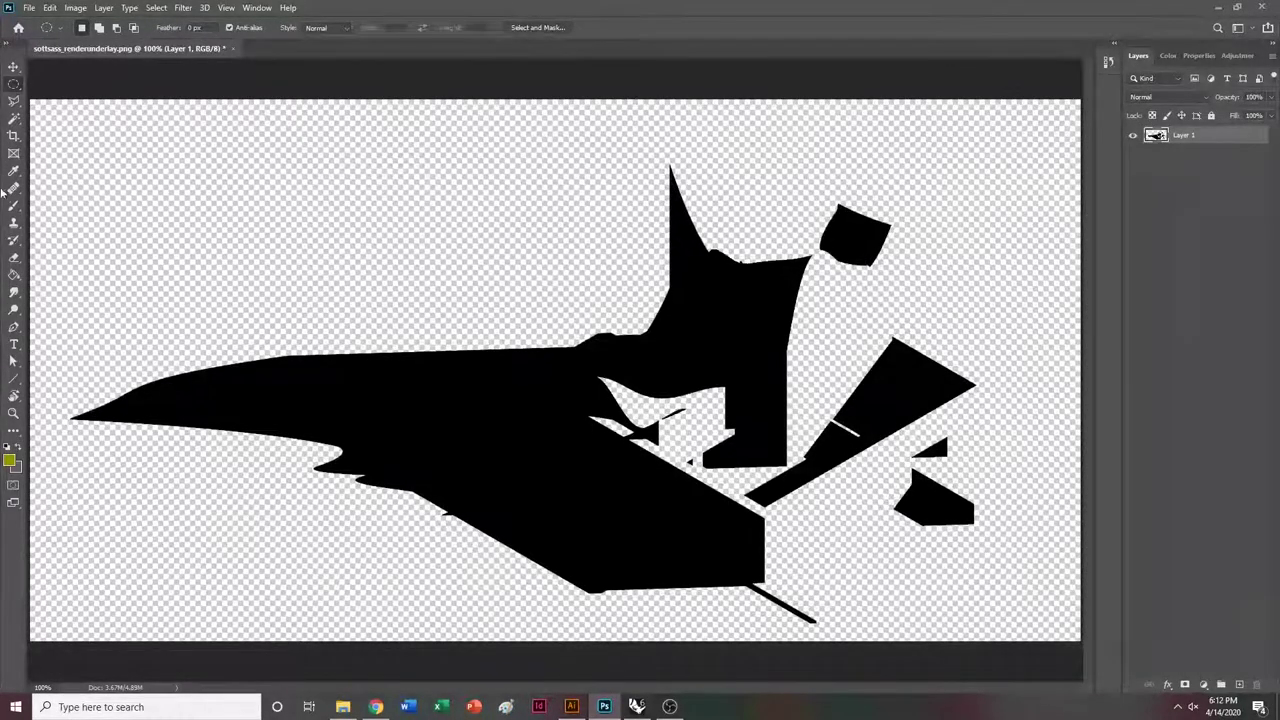
# Save the isolated shadows as a PNG, replacing sottsass_renderunderlay.png in the arch_tutorials_Sottsass folder with the default PNG options.
pyautogui.click(31, 10)
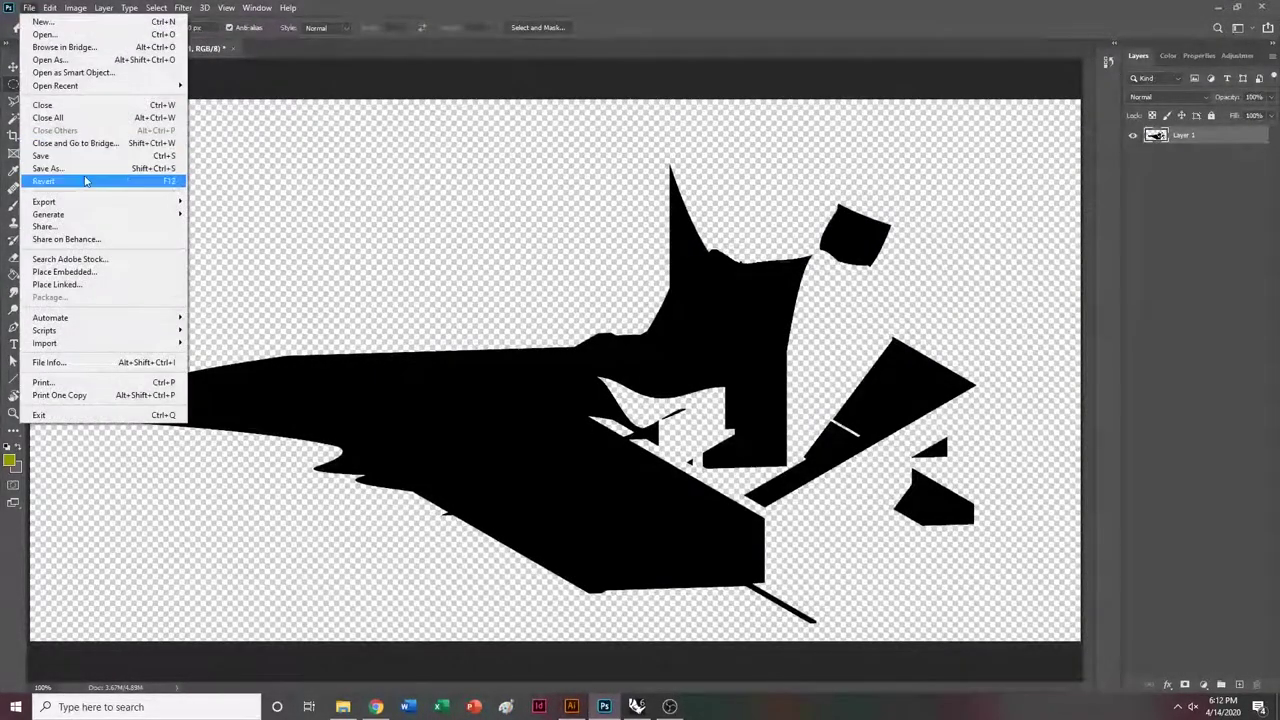
pyautogui.click(45, 163)
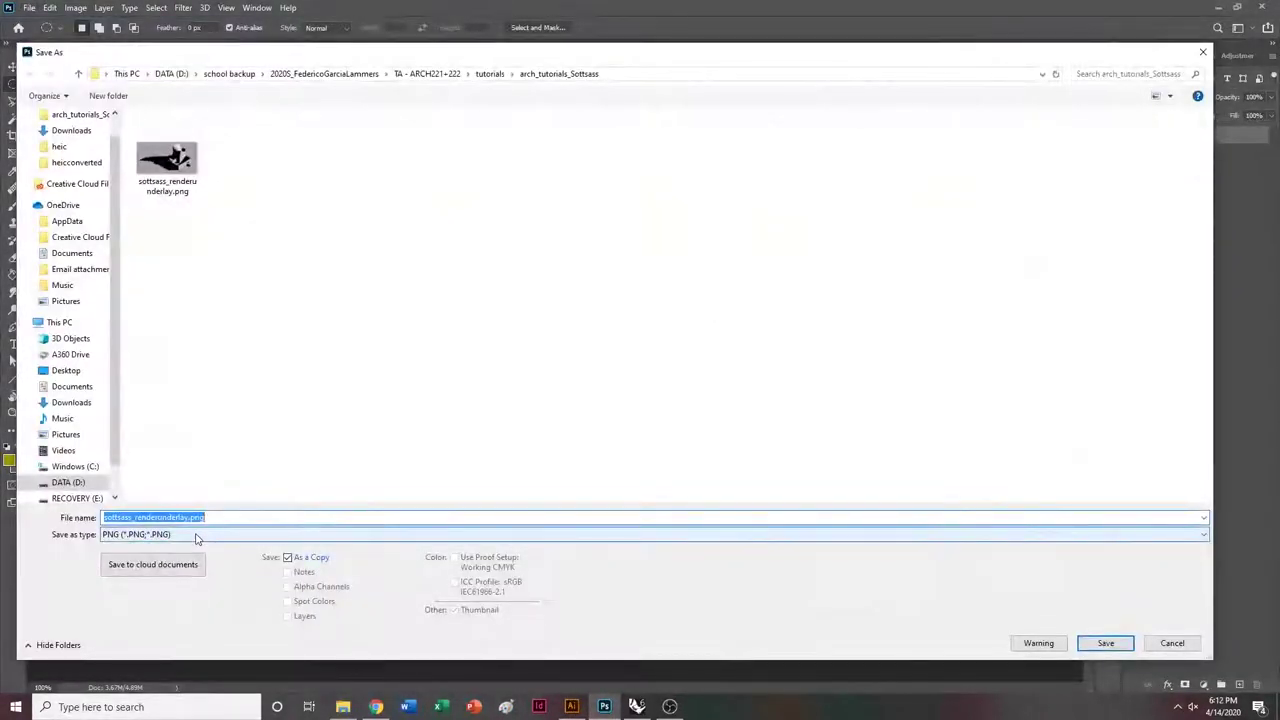
pyautogui.doubleClick(185, 175)
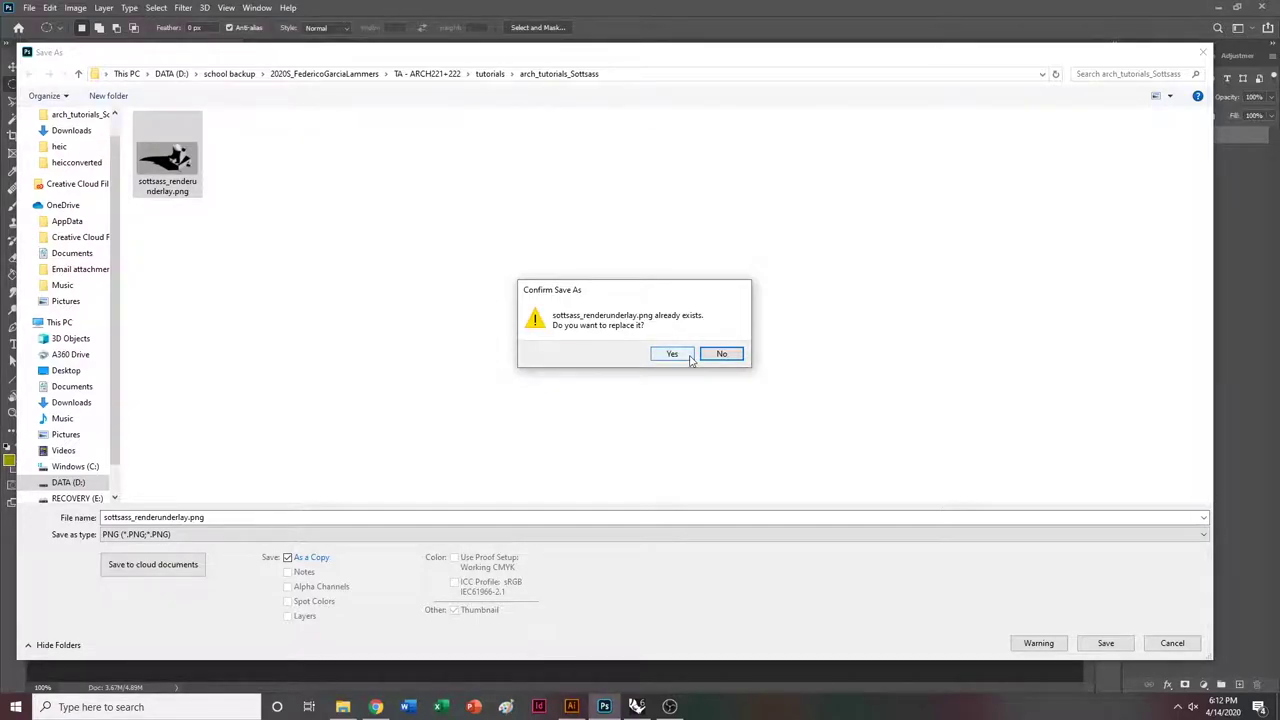
pyautogui.click(672, 354)
pyautogui.click(672, 228)
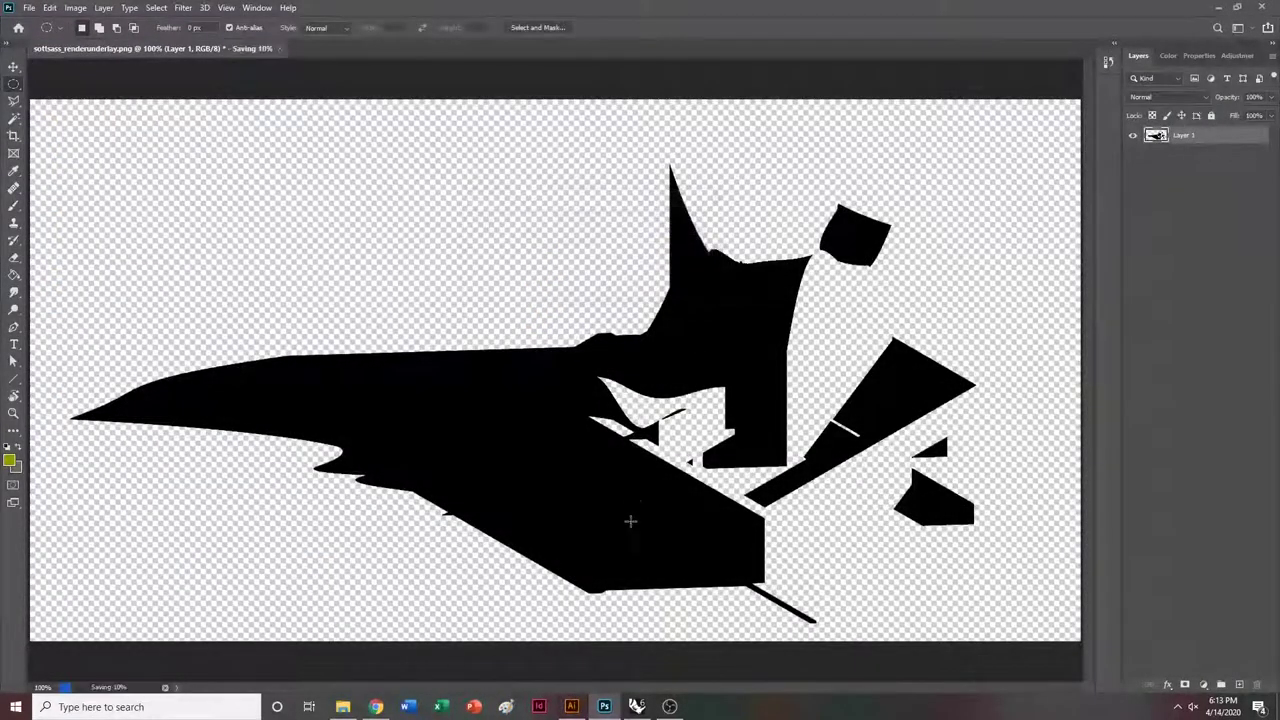
# Switch to Illustrator, update the modified sottsass_renderunderlay.png link, and check the shadow edges against the linework.
pyautogui.click(571, 706)
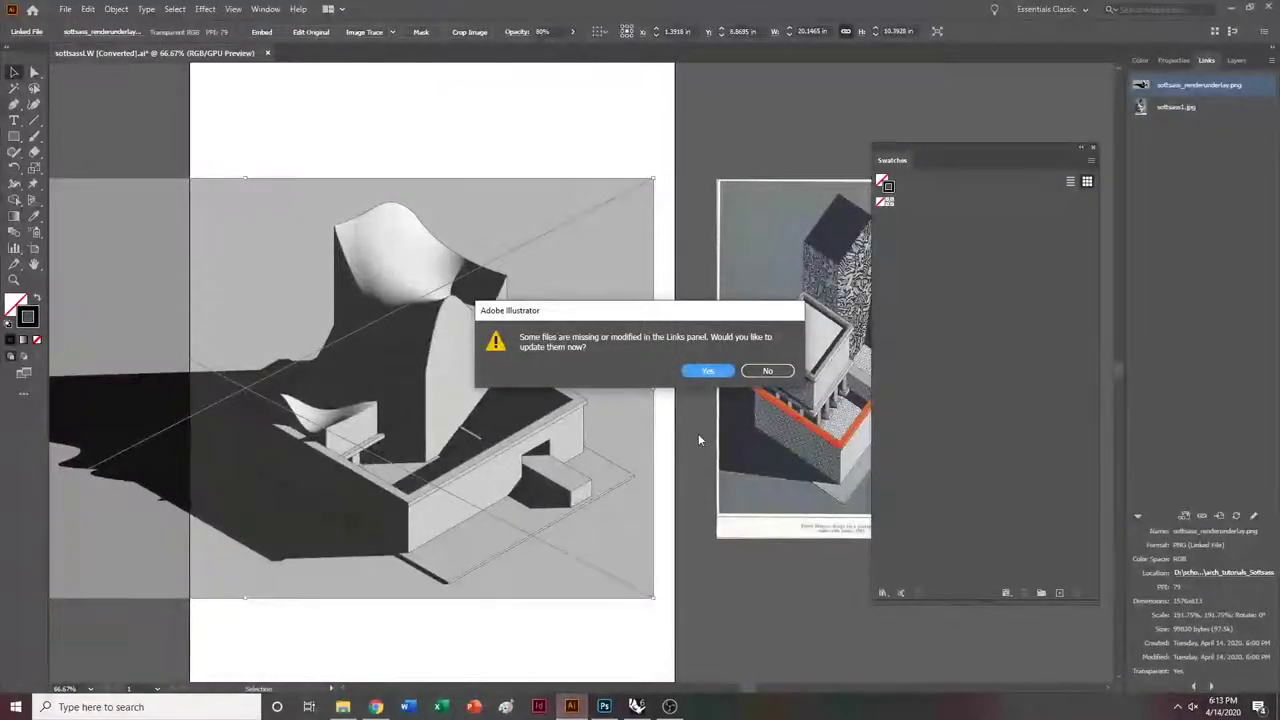
pyautogui.click(707, 371)
pyautogui.hscroll(-2, 693, 465)
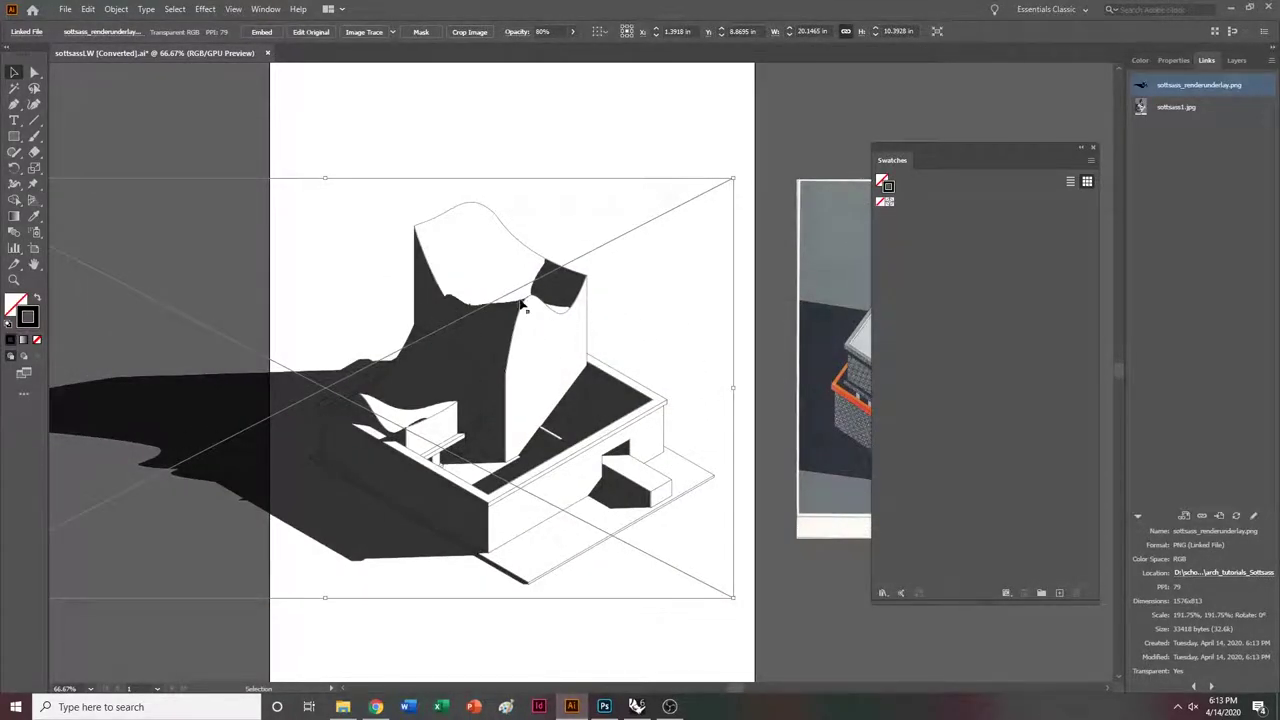
pyautogui.press('a')
pyautogui.keyDown('alt'); pyautogui.scroll(4, 679, 288); pyautogui.keyUp('alt')
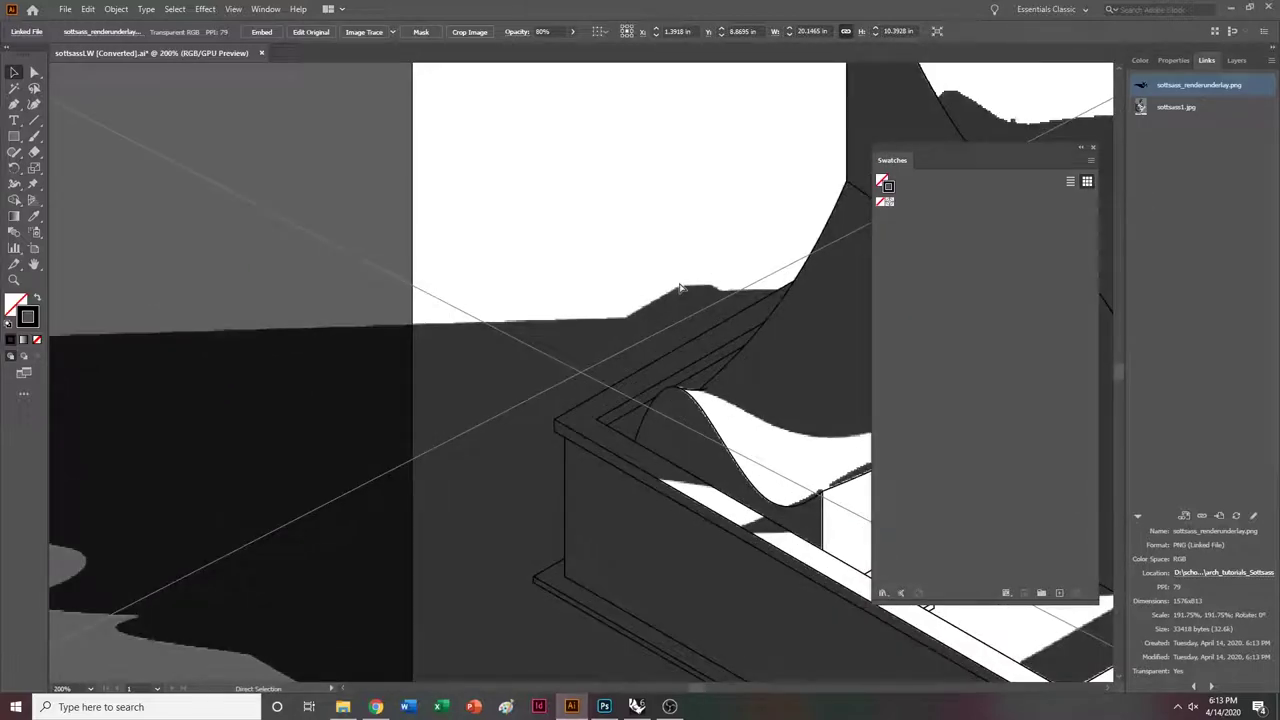
pyautogui.scroll(4, 682, 292)
pyautogui.hscroll(1, 686, 297)
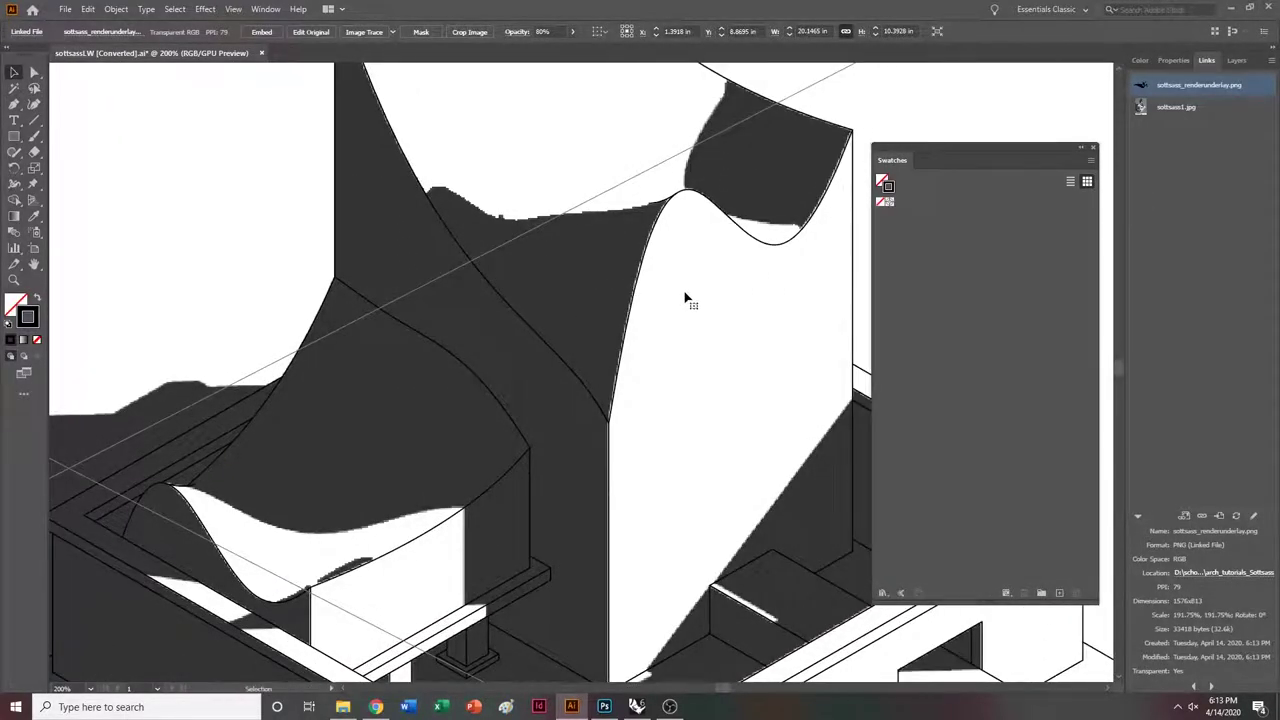
pyautogui.scroll(2, 600, 275)
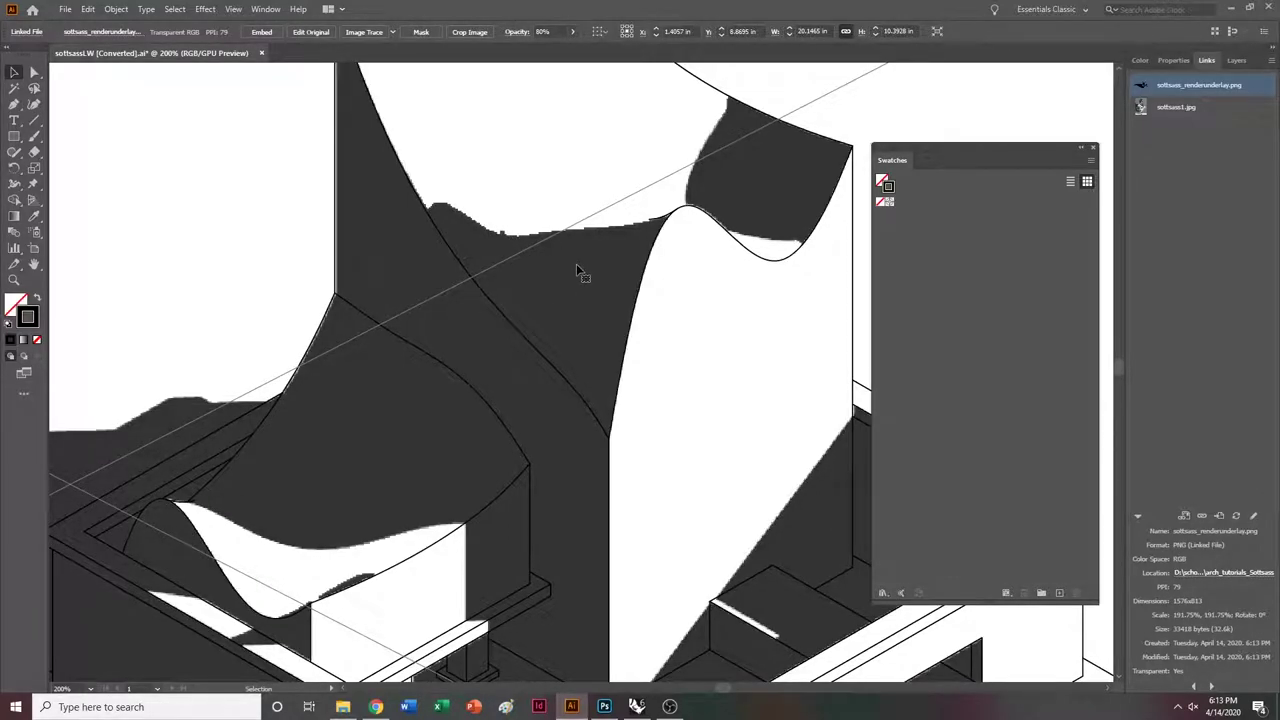
# Switch to Photoshop and examine the black shadow's edges up close, especially along the curved top beside the tall spike.
pyautogui.click(604, 706)
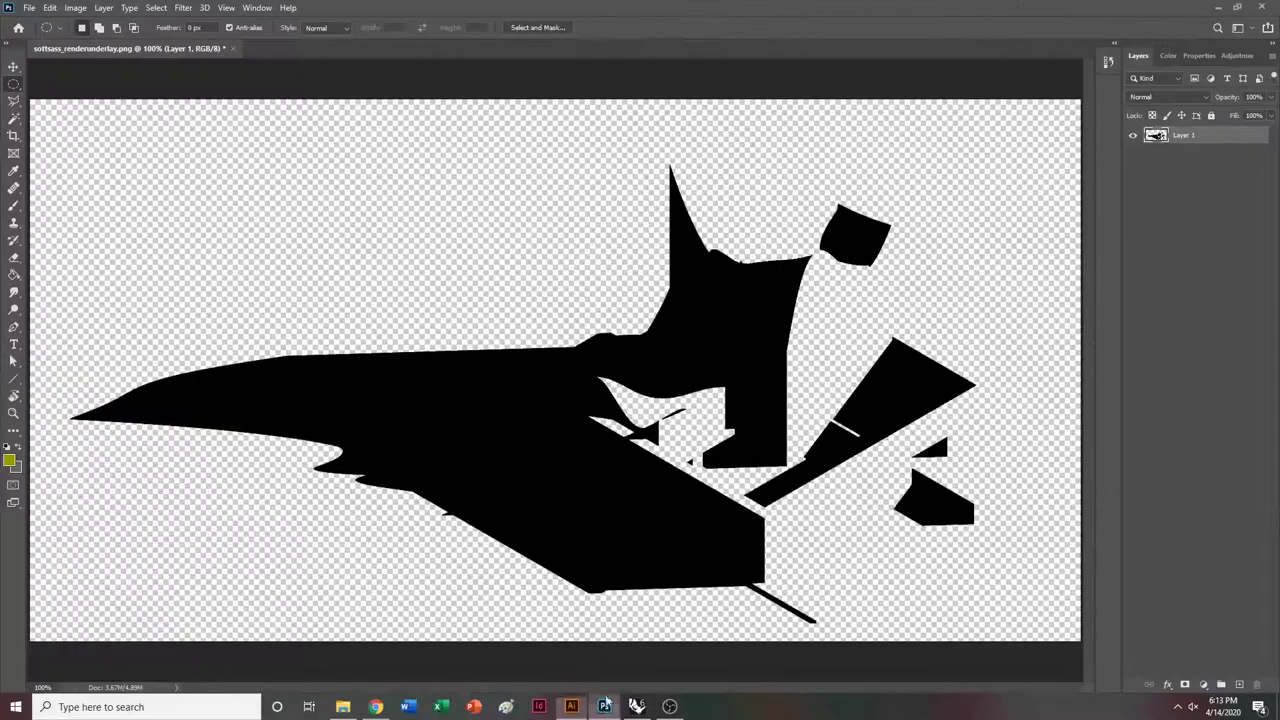
pyautogui.keyDown('alt'); pyautogui.scroll(3, 688, 219); pyautogui.keyUp('alt')
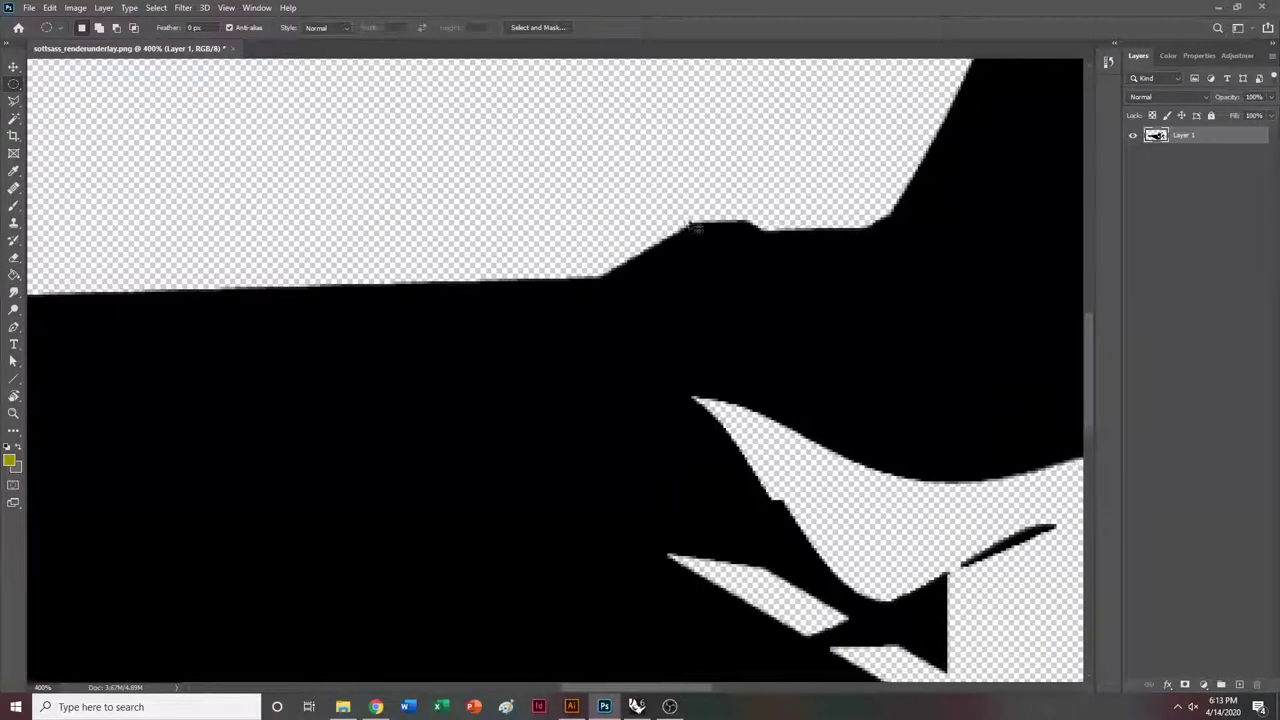
pyautogui.keyDown('ctrl'); pyautogui.scroll(-2, 692, 236); pyautogui.keyUp('ctrl')
pyautogui.scroll(5, 692, 234)
pyautogui.keyDown('ctrl'); pyautogui.scroll(-3, 692, 232); pyautogui.keyUp('ctrl')
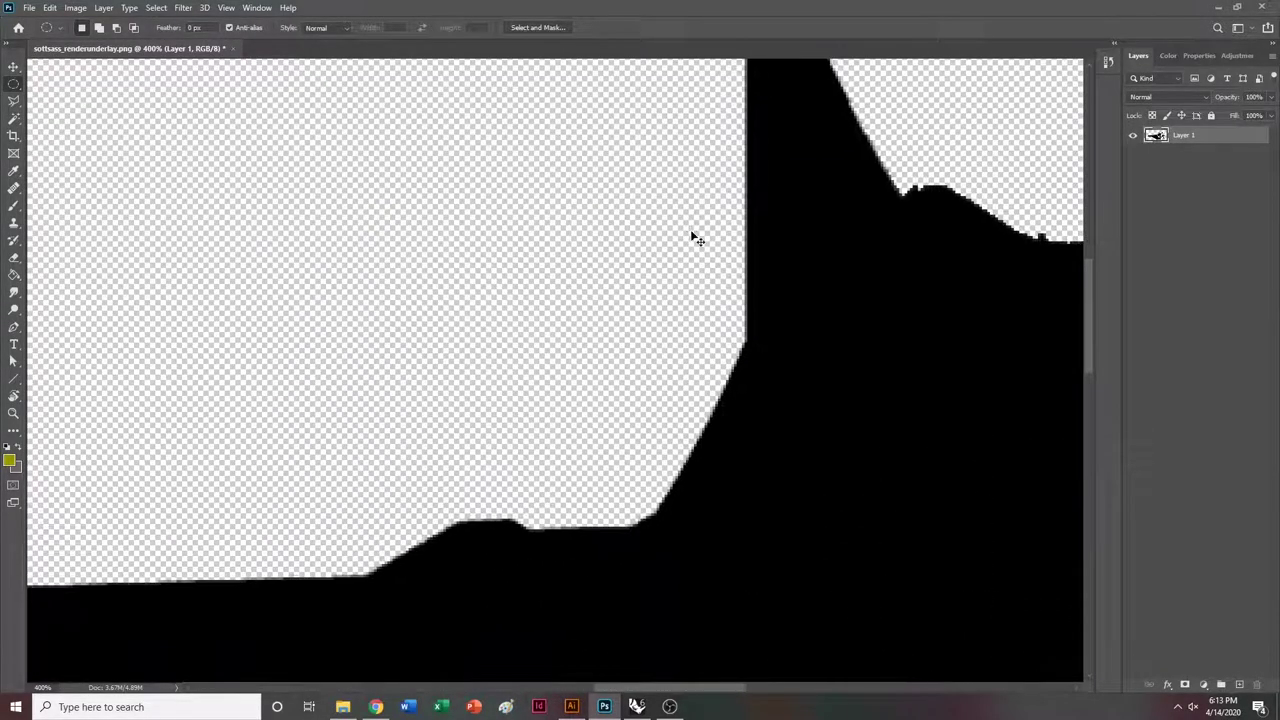
pyautogui.hscroll(3, 724, 242)
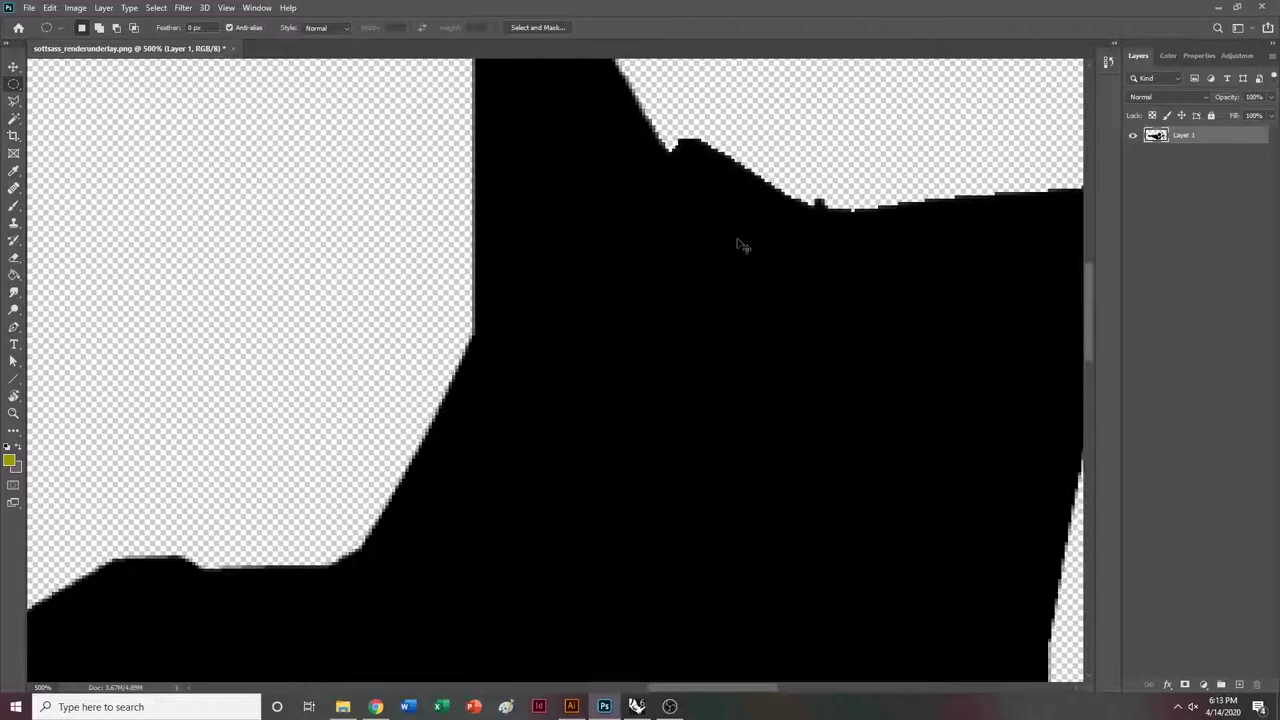
pyautogui.keyDown('alt'); pyautogui.scroll(1, 740, 246); pyautogui.keyUp('alt')
pyautogui.scroll(2, 850, 312)
pyautogui.keyDown('alt'); pyautogui.scroll(1, 851, 314); pyautogui.keyUp('alt')
pyautogui.hscroll(4, 853, 315)
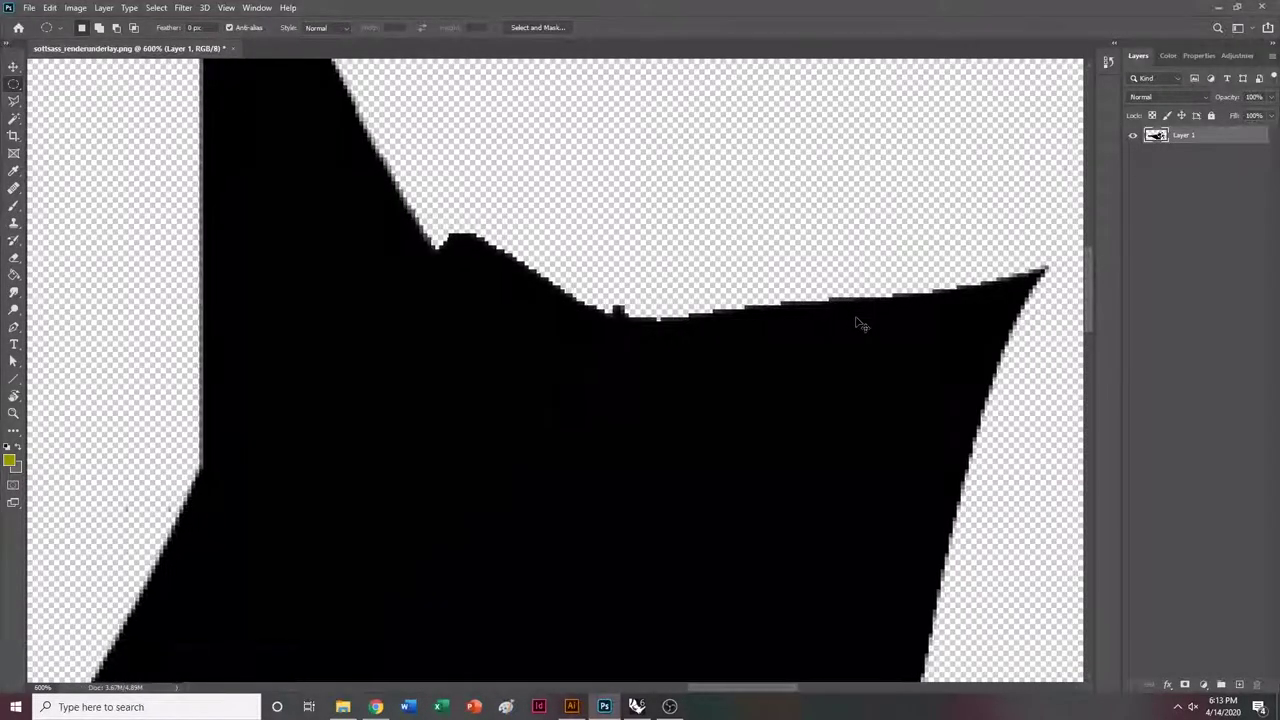
pyautogui.scroll(1, 855, 317)
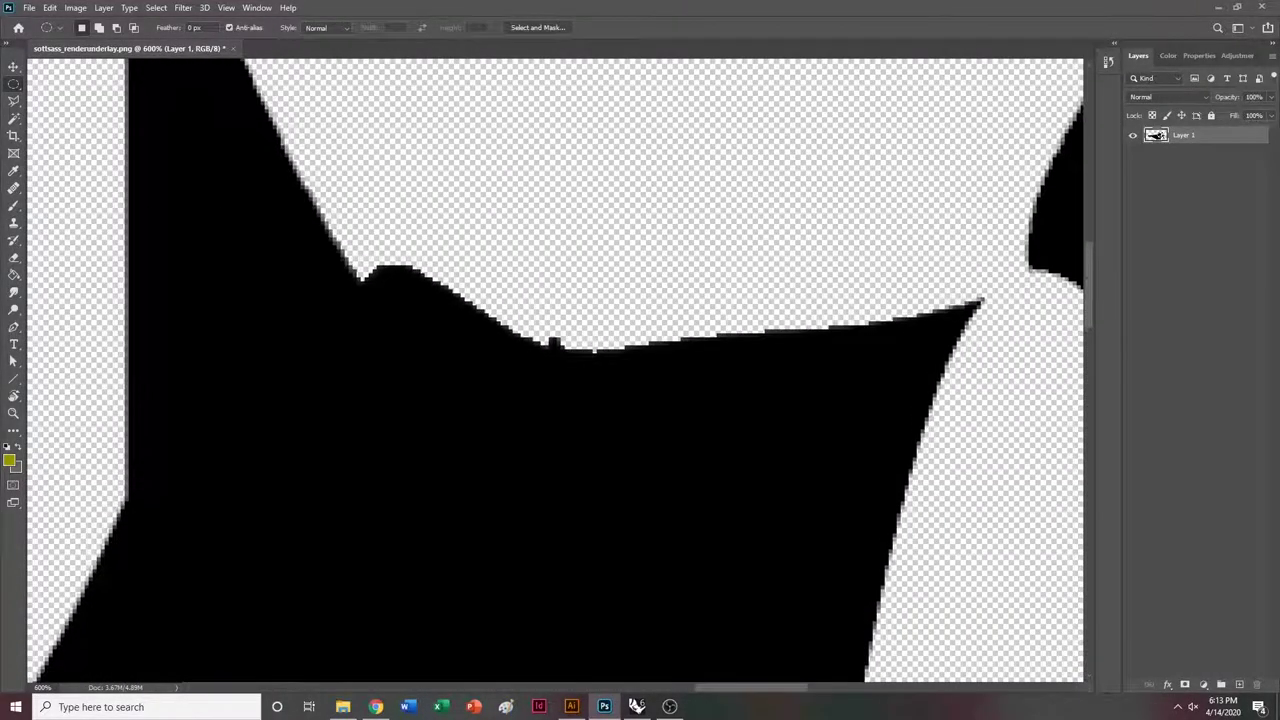
# Activate the Blur tool and reduce its brush to about 9 px for working along the shadow's edge.
pyautogui.click(15, 295)
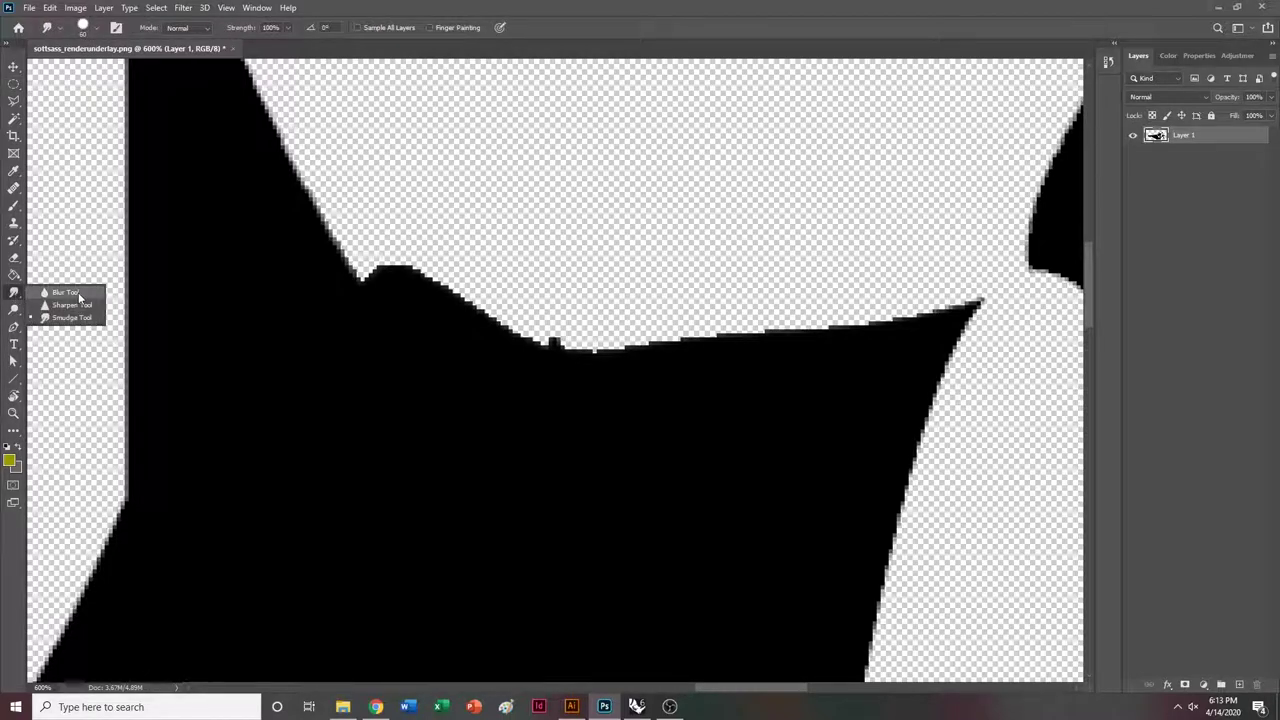
pyautogui.click(78, 292)
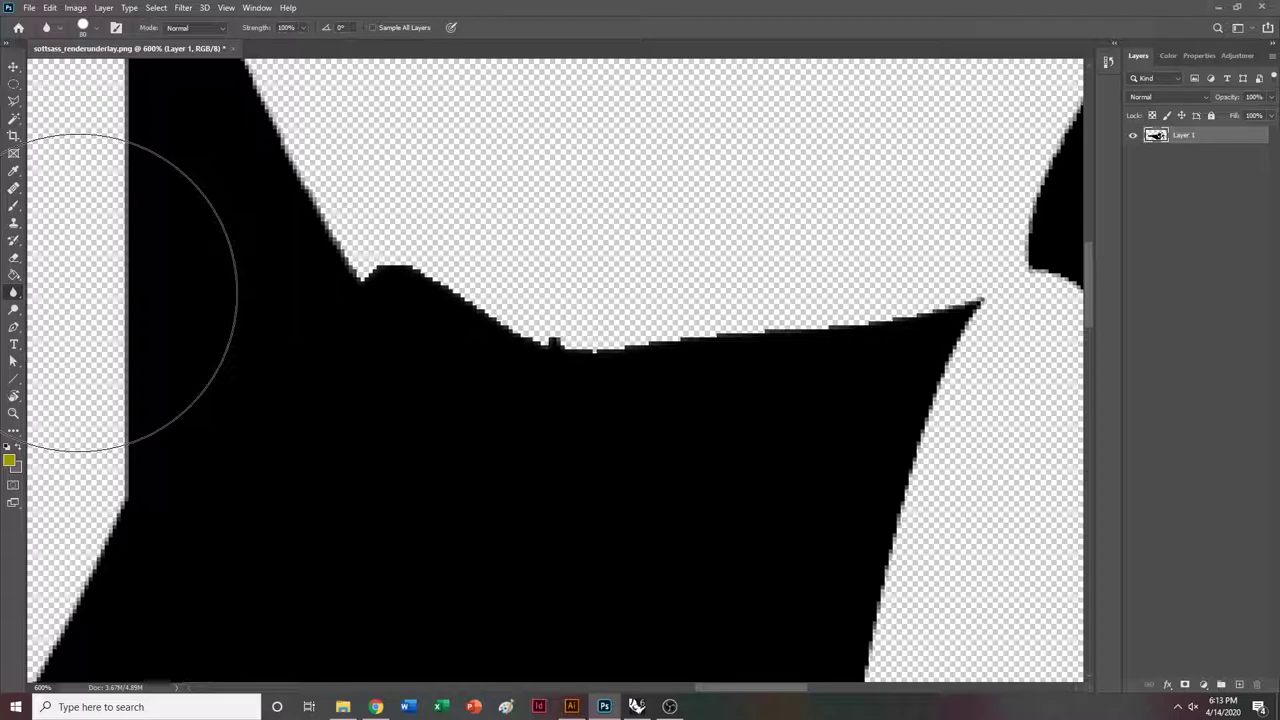
pyautogui.press('[')
pyautogui.press('[')
pyautogui.press('[')
pyautogui.press('[')
pyautogui.press('[')
pyautogui.press('[')
pyautogui.press('[')
pyautogui.press('[')
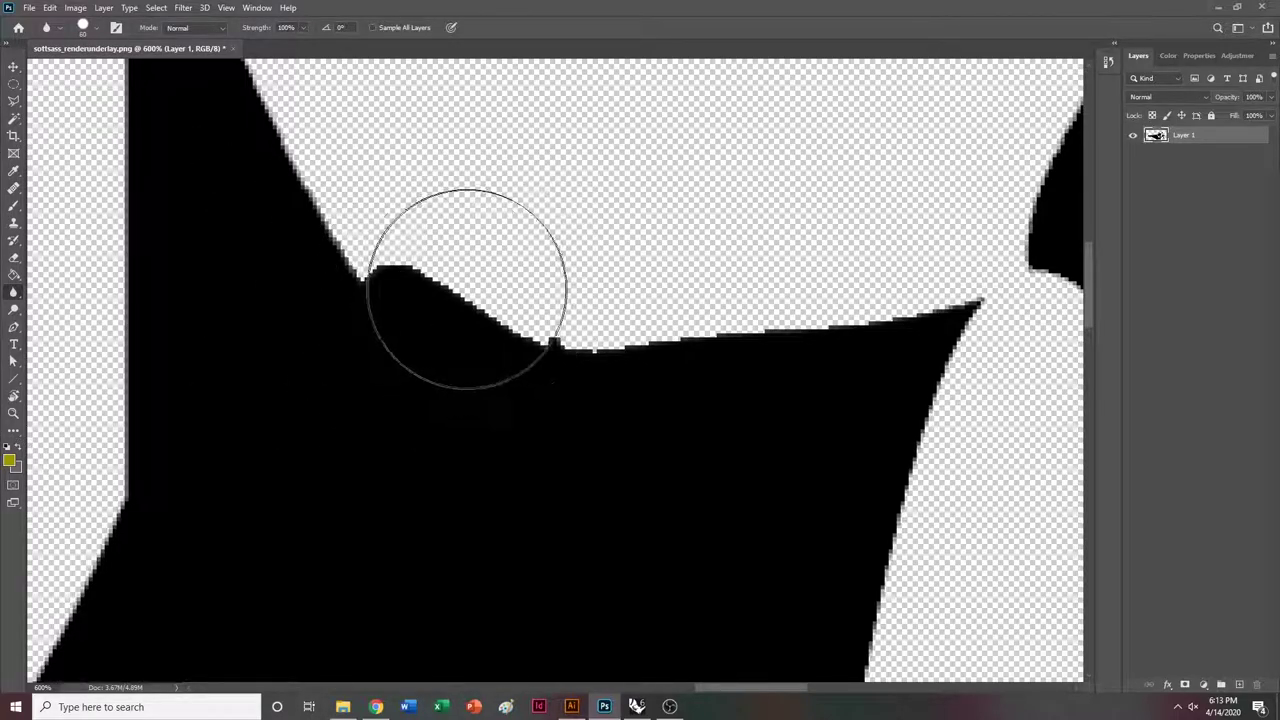
pyautogui.press('[')
pyautogui.press('[')
pyautogui.press('[')
pyautogui.press('[')
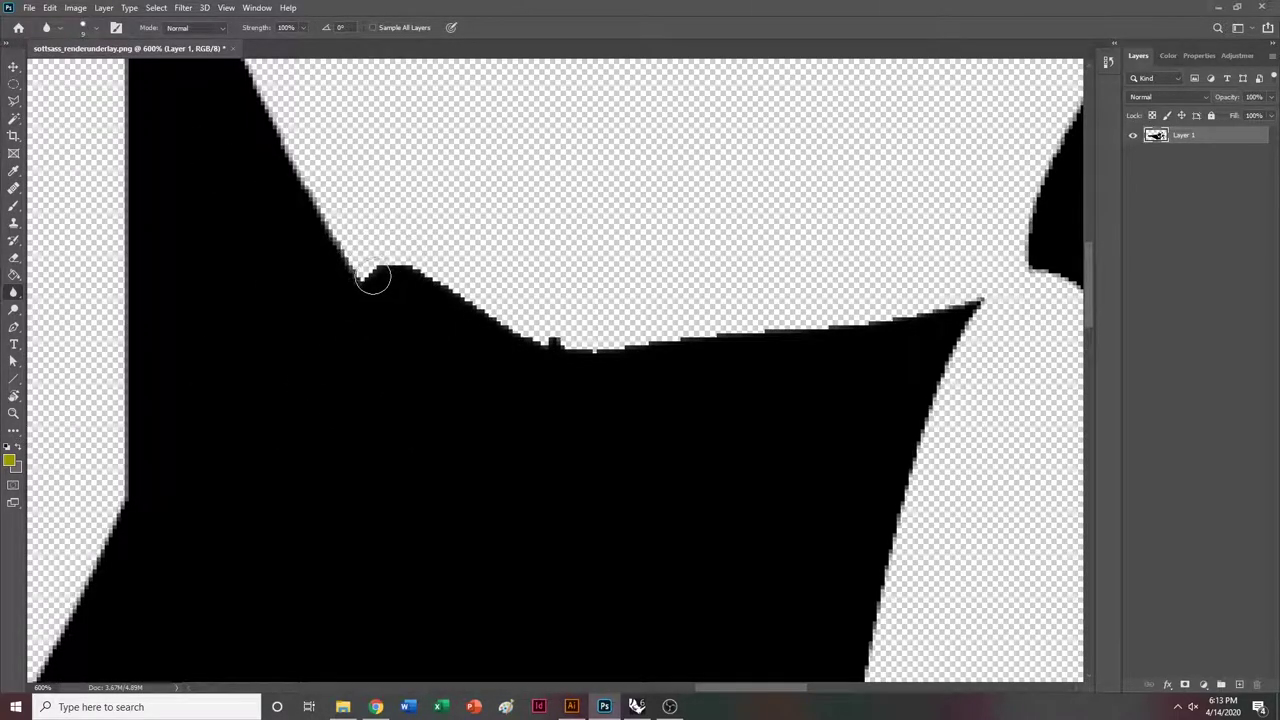
# Try blurring the shadow's jagged upper edge at 100% and at 50% strength, undoing each stroke.
pyautogui.moveTo(367, 281)
pyautogui.mouseDown()
pyautogui.moveTo(425, 276)
pyautogui.moveTo(555, 345)
pyautogui.moveTo(885, 322)
pyautogui.mouseUp()
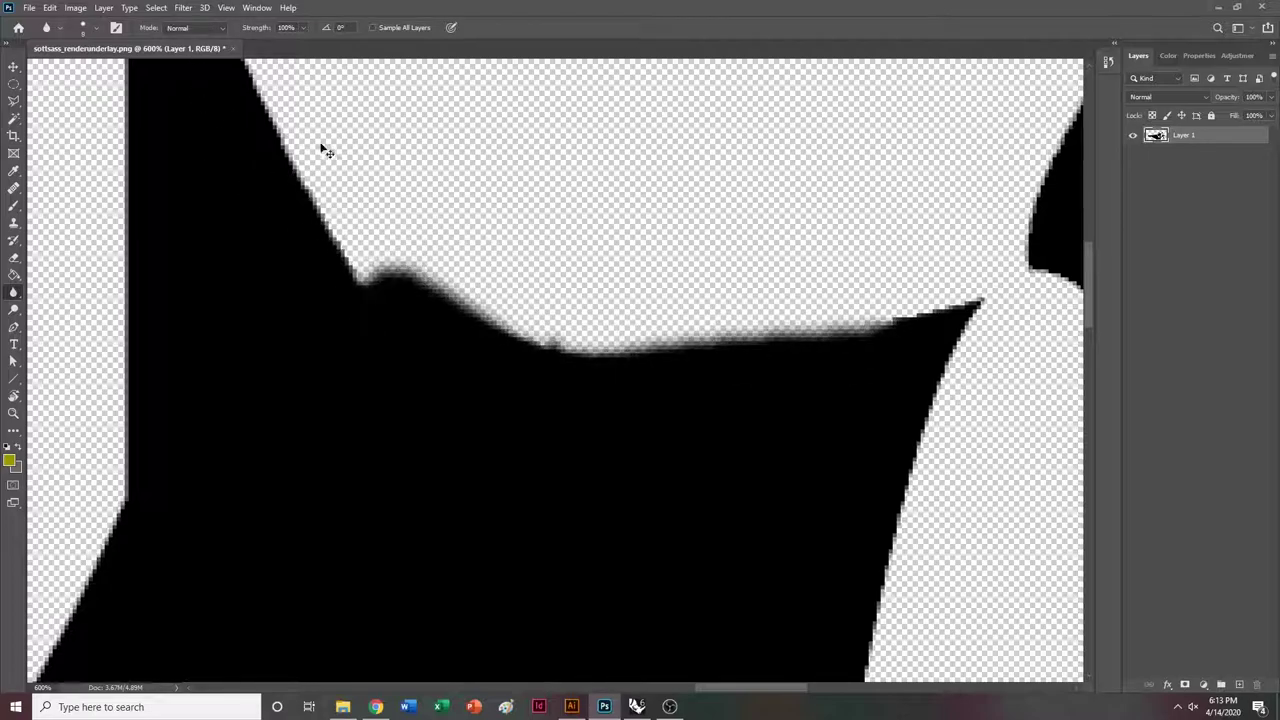
pyautogui.hotkey('ctrl', 'z')
pyautogui.press('5')
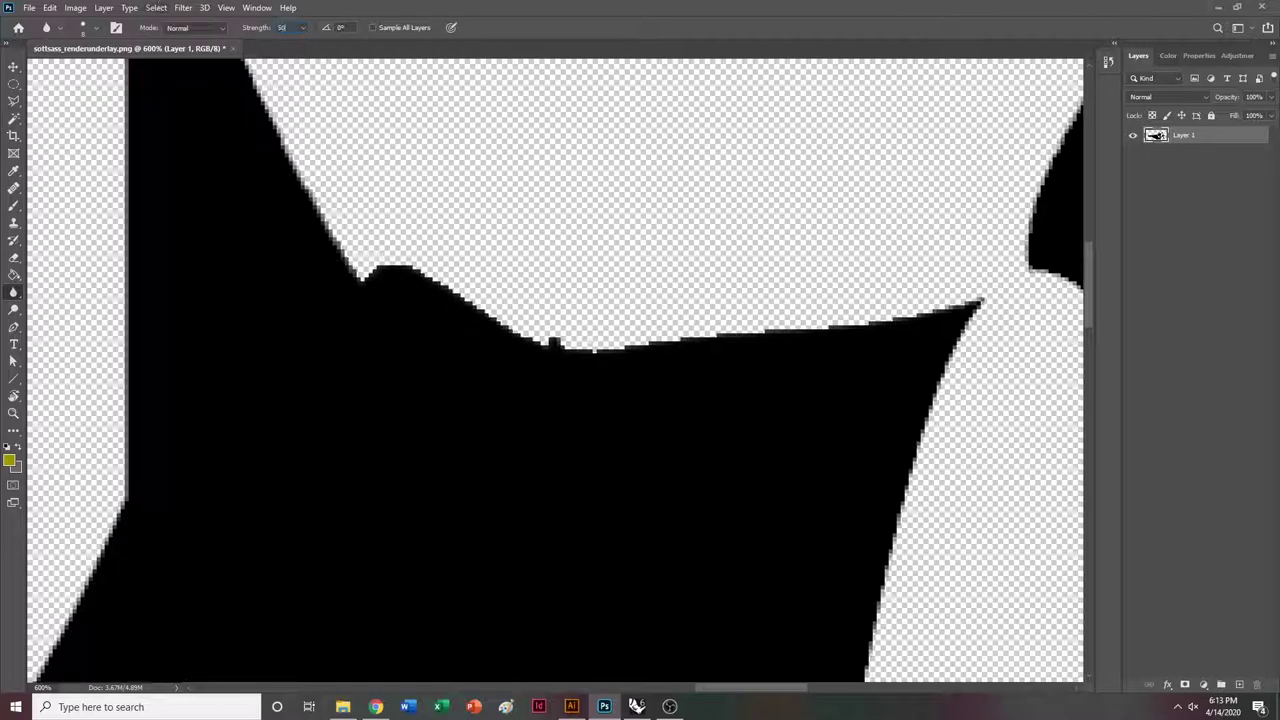
pyautogui.moveTo(372, 265)
pyautogui.mouseDown()
pyautogui.moveTo(368, 275)
pyautogui.moveTo(415, 275)
pyautogui.moveTo(539, 333)
pyautogui.mouseUp()
pyautogui.hotkey('ctrl', 'z')
# Set the Blur strength to 25% and soften the shadow's jagged upper edge from the small bump to the pointed corner.
pyautogui.moveTo(291, 29); pyautogui.dragTo(214, 27)
pyautogui.write('25')
pyautogui.press('Return')
pyautogui.moveTo(409, 280)
pyautogui.mouseDown()
pyautogui.moveTo(363, 277)
pyautogui.moveTo(394, 263)
pyautogui.moveTo(537, 331)
pyautogui.moveTo(618, 350)
pyautogui.moveTo(860, 322)
pyautogui.moveTo(991, 289)
pyautogui.mouseUp()
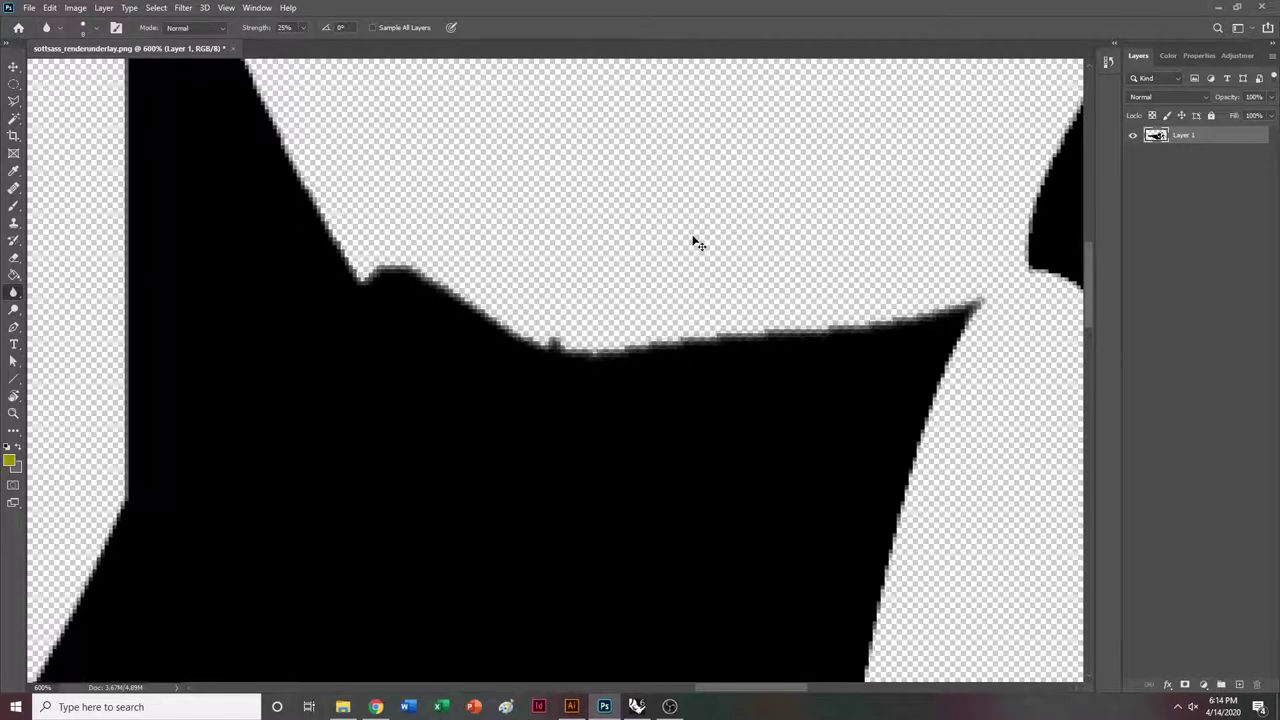
# Save the softened shadows as a PNG over the existing sottsass_renderunderlay.png.
pyautogui.keyDown('alt'); pyautogui.scroll(-5, 694, 243); pyautogui.keyUp('alt')
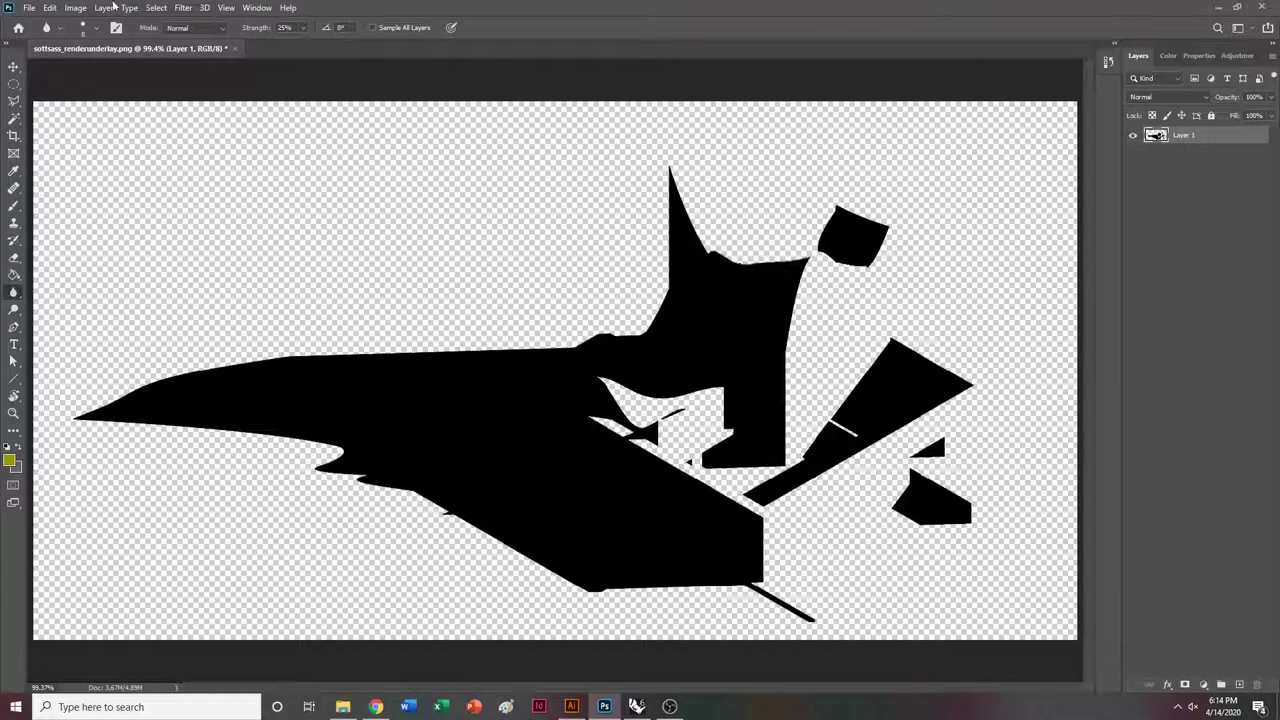
pyautogui.hotkey('ctrl', 'shift', 's')
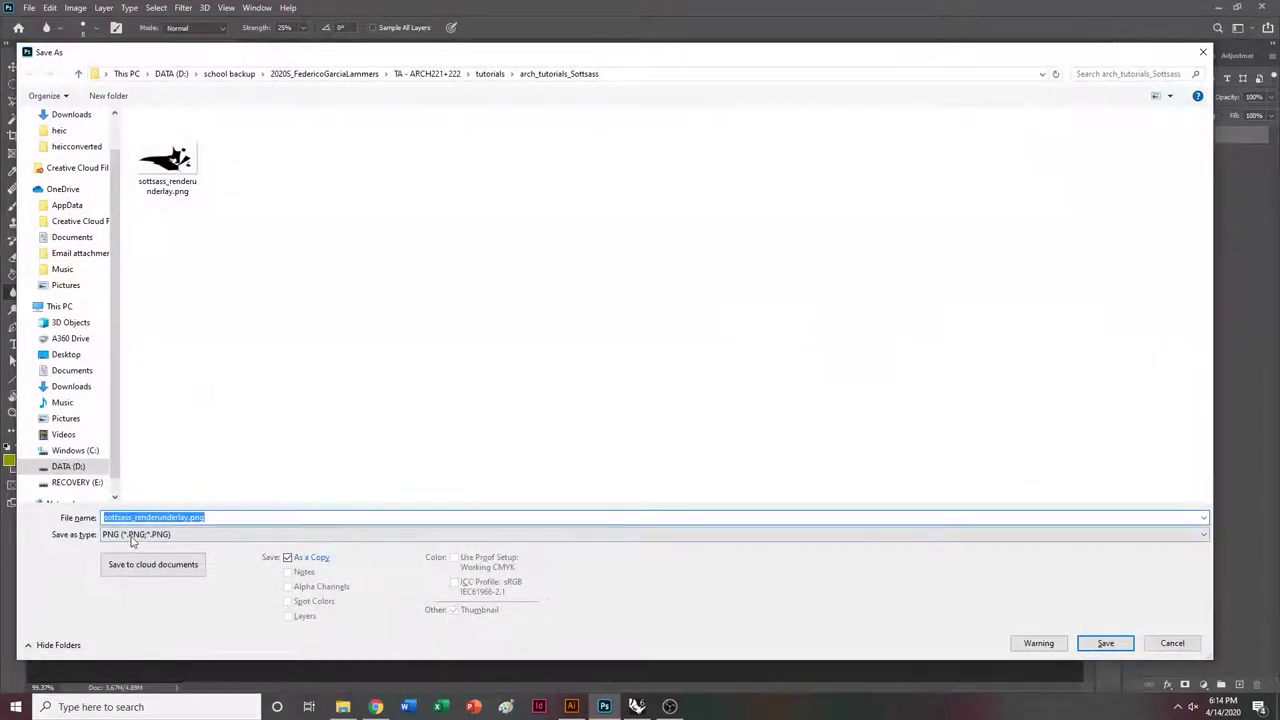
pyautogui.doubleClick(168, 170)
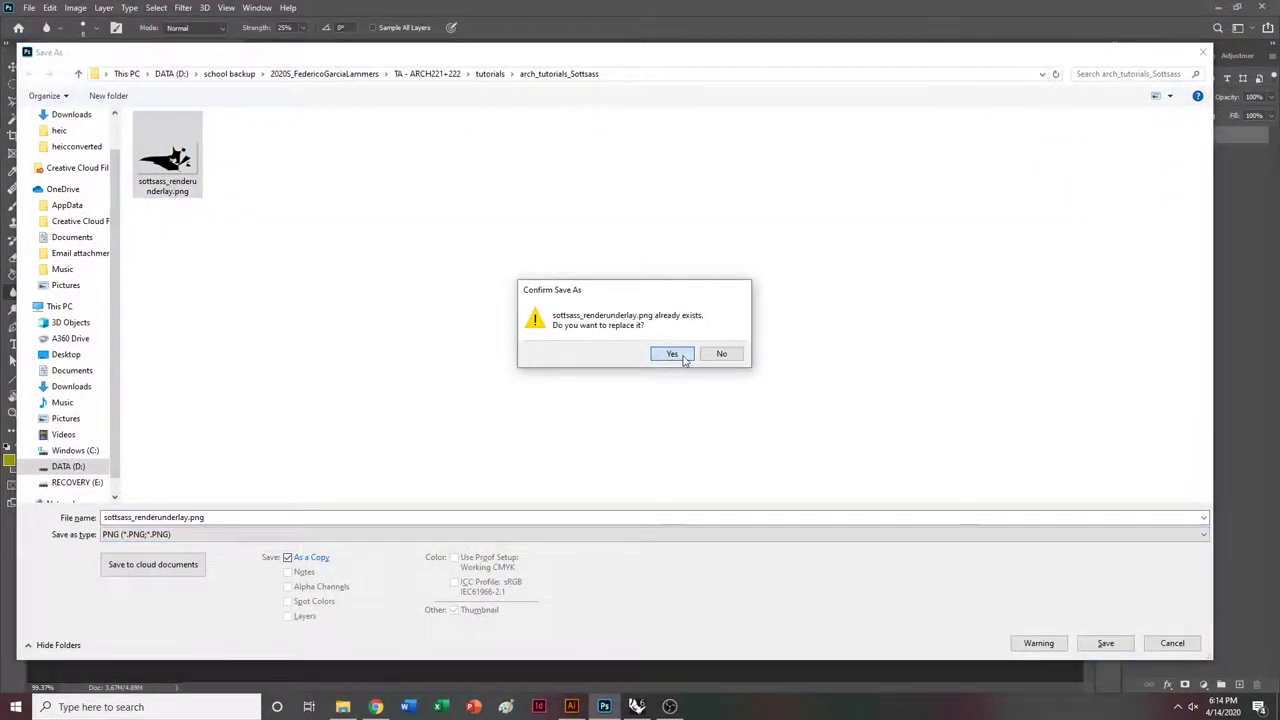
# Overwrite the existing sottsass_renderunderlay.png with the edited render, and switch to Illustrator to update the linked image.
pyautogui.click(674, 354)
pyautogui.click(672, 228)
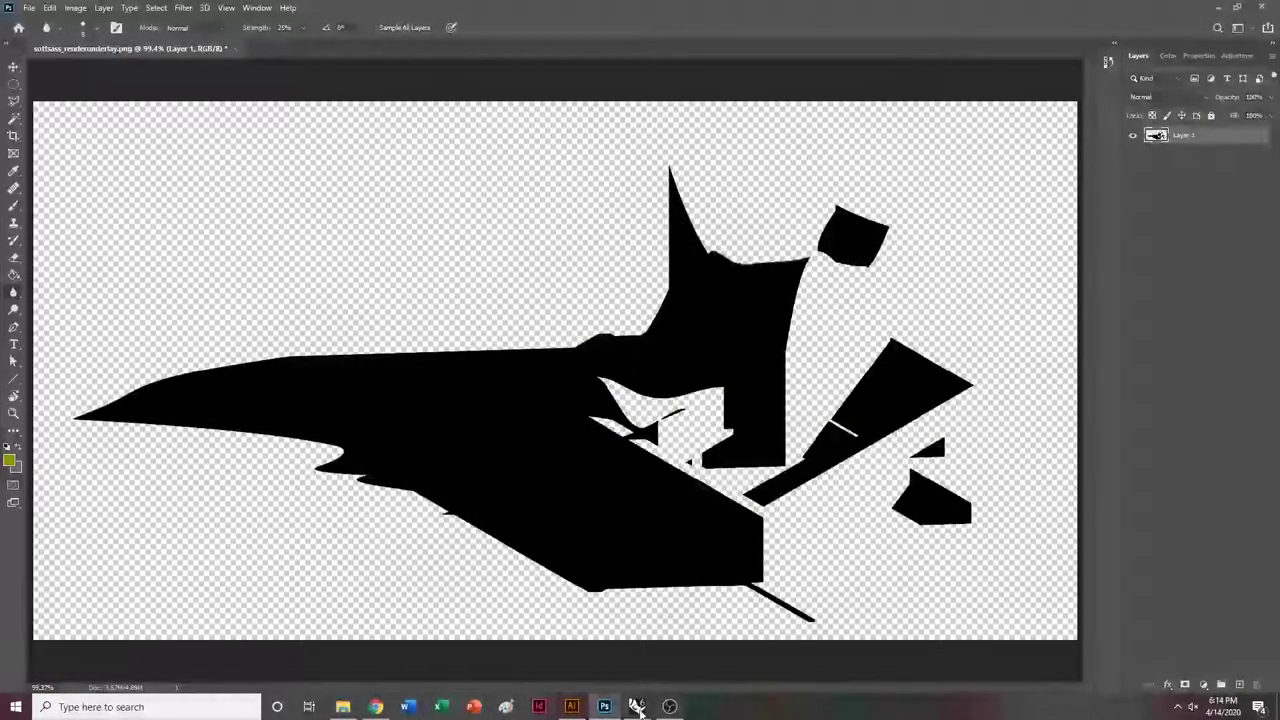
pyautogui.hotkey('alt', 'Tab')
pyautogui.click(720, 371)
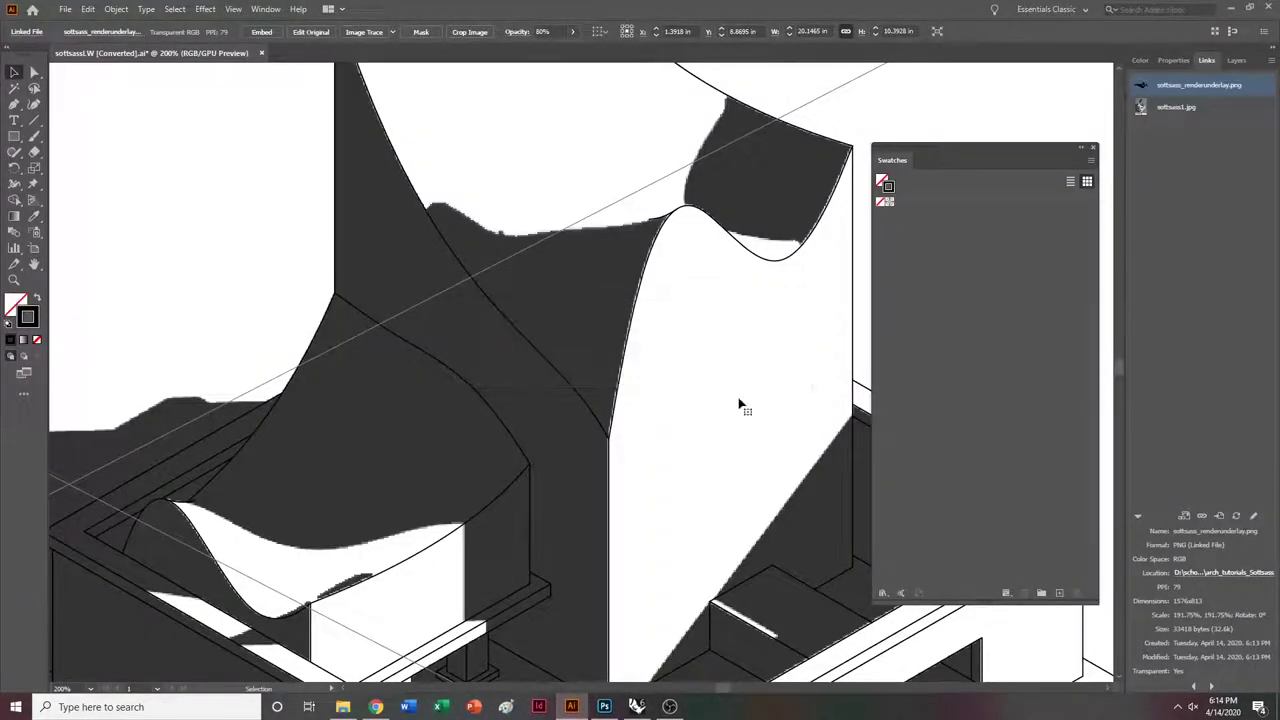
# Scale the linked render underlay to about 20.19 in wide and nudge it horizontally to align with the linework.
pyautogui.keyDown('ctrl'); pyautogui.scroll(-6, 711, 402); pyautogui.keyUp('ctrl')
pyautogui.scroll(-3, 668, 352)
pyautogui.keyDown('ctrl'); pyautogui.scroll(-12, 658, 352); pyautogui.keyUp('ctrl')
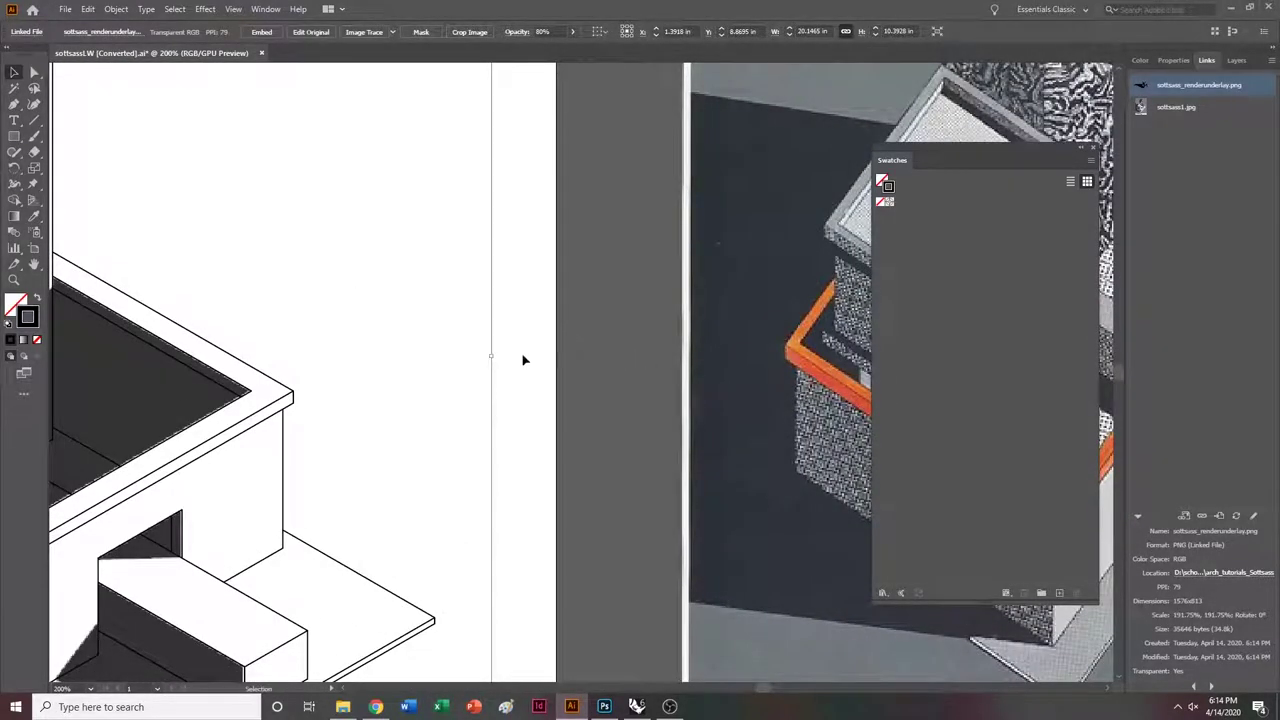
pyautogui.moveTo(492, 356); pyautogui.dragTo(497, 355)
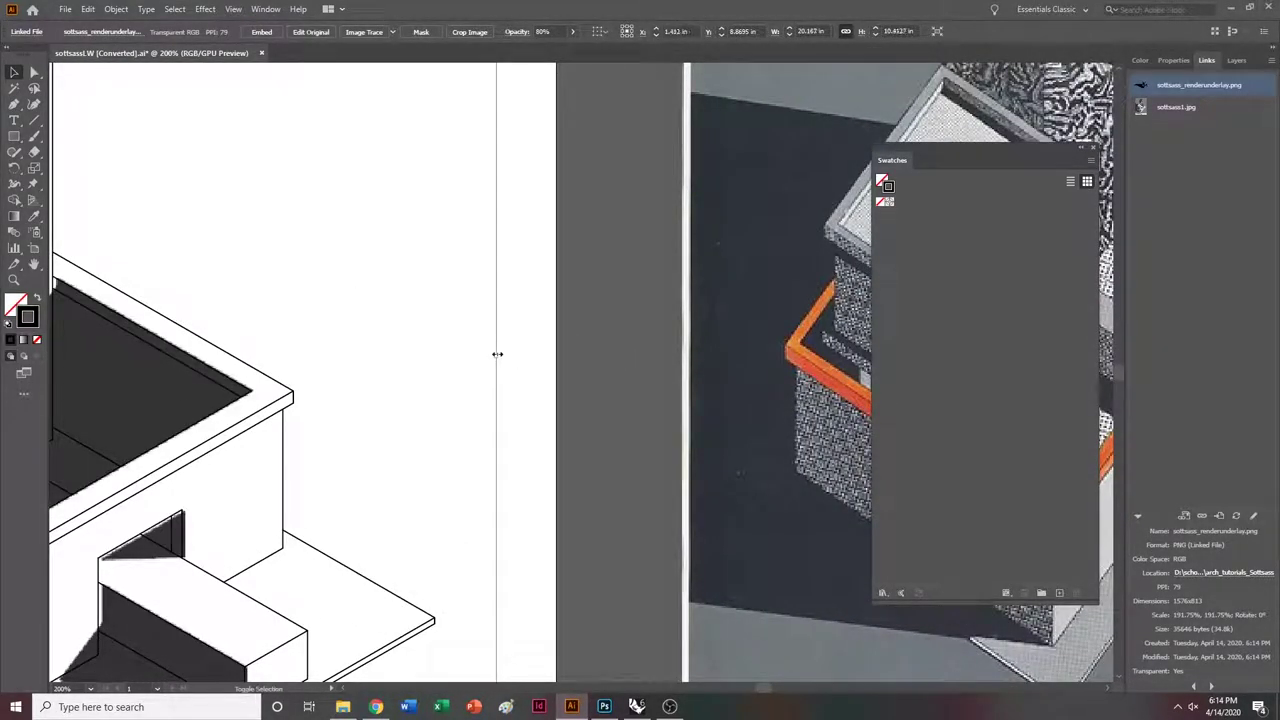
pyautogui.keyDown('ctrl'); pyautogui.hscroll(-3, 520, 375); pyautogui.keyUp('ctrl')
pyautogui.press('Left')
pyautogui.press('Left')
pyautogui.press('Left')
pyautogui.press('Left')
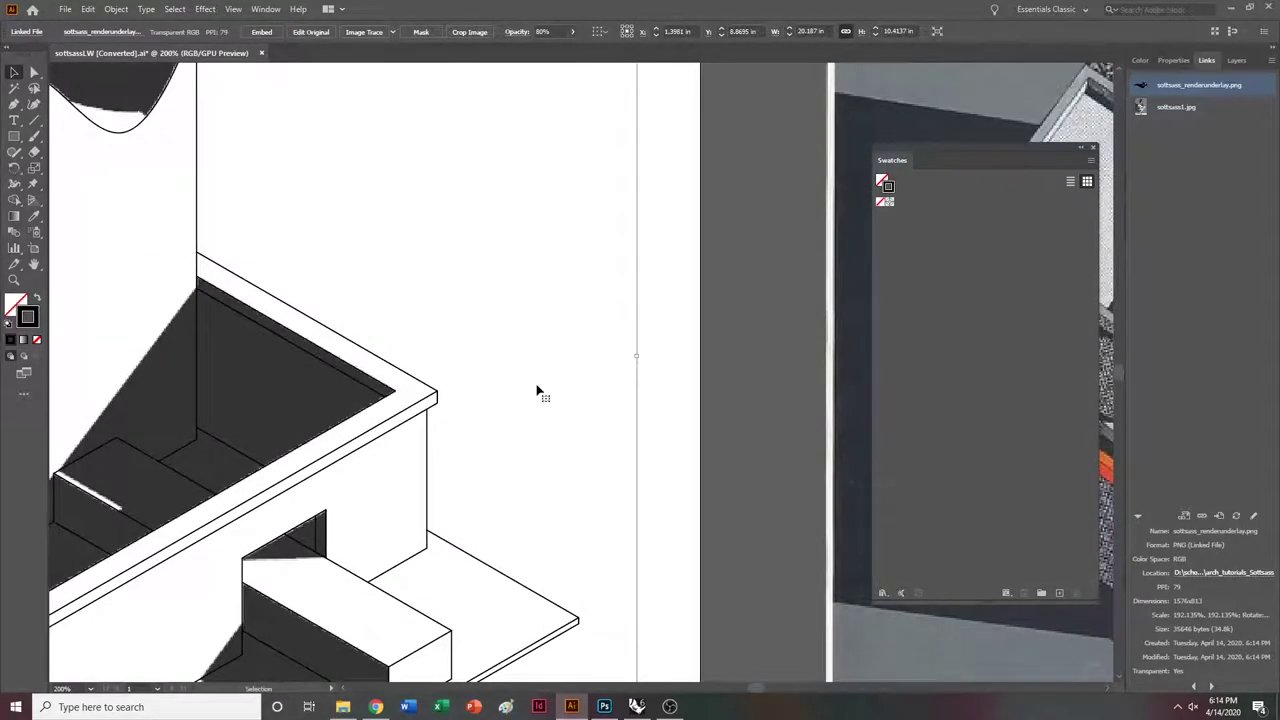
pyautogui.press('Right')
# Lock the render underlay layer and hide it, leaving the linework and reference image displayed.
pyautogui.hotkey('ctrl', '-')
pyautogui.hotkey('ctrl', '-')
pyautogui.hotkey('ctrl', '-')
pyautogui.keyDown('ctrl'); pyautogui.hscroll(5, 586, 423); pyautogui.keyUp('ctrl')
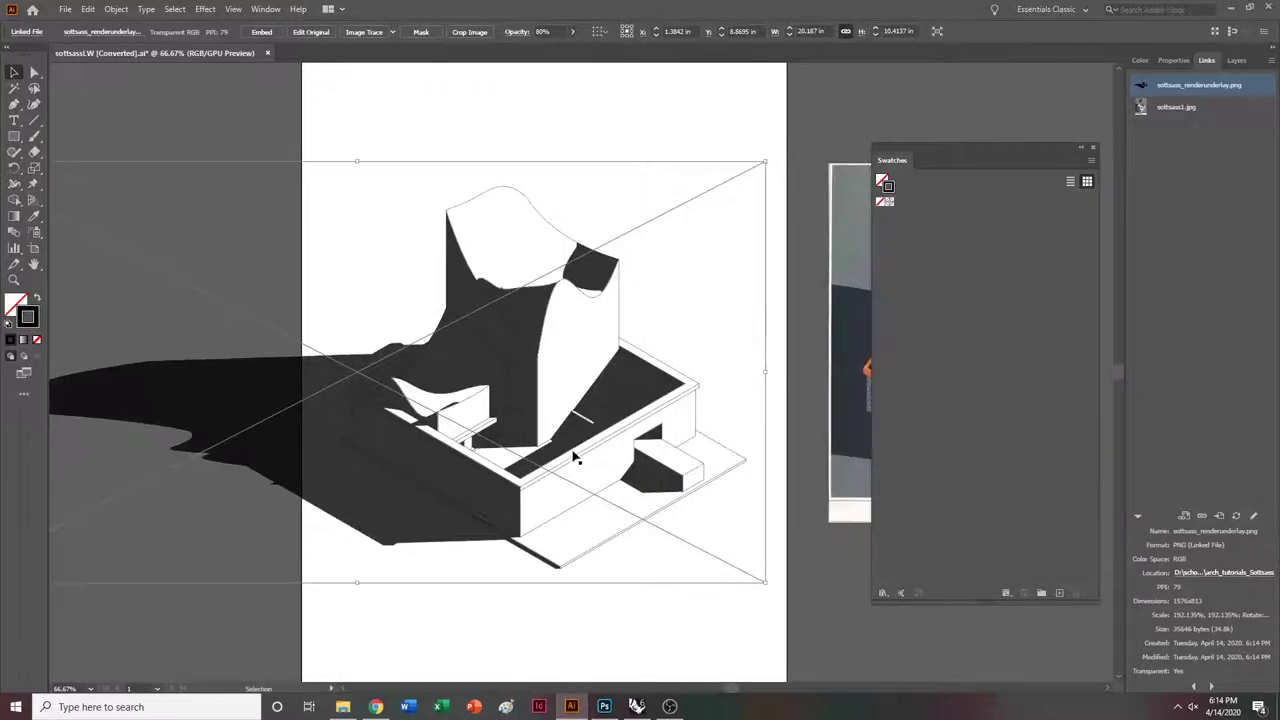
pyautogui.click(1232, 61)
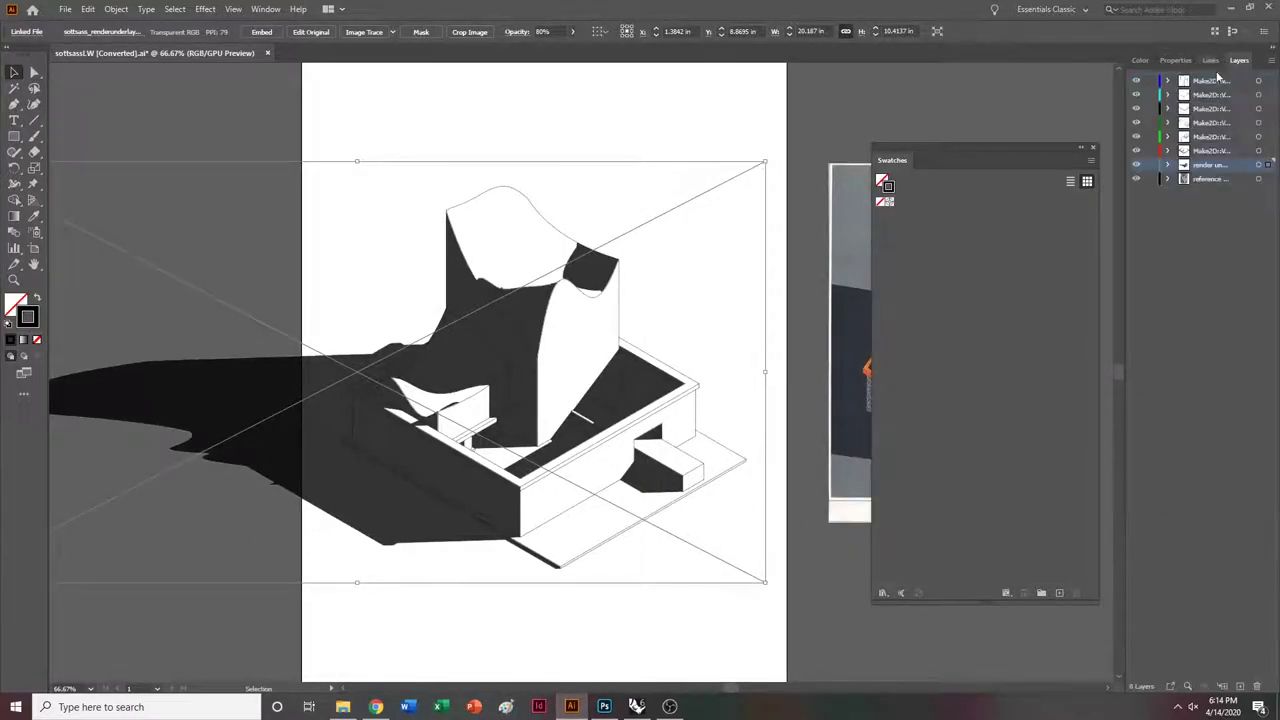
pyautogui.click(1150, 164)
pyautogui.keyDown('ctrl'); pyautogui.hscroll(5, 660, 208); pyautogui.keyUp('ctrl')
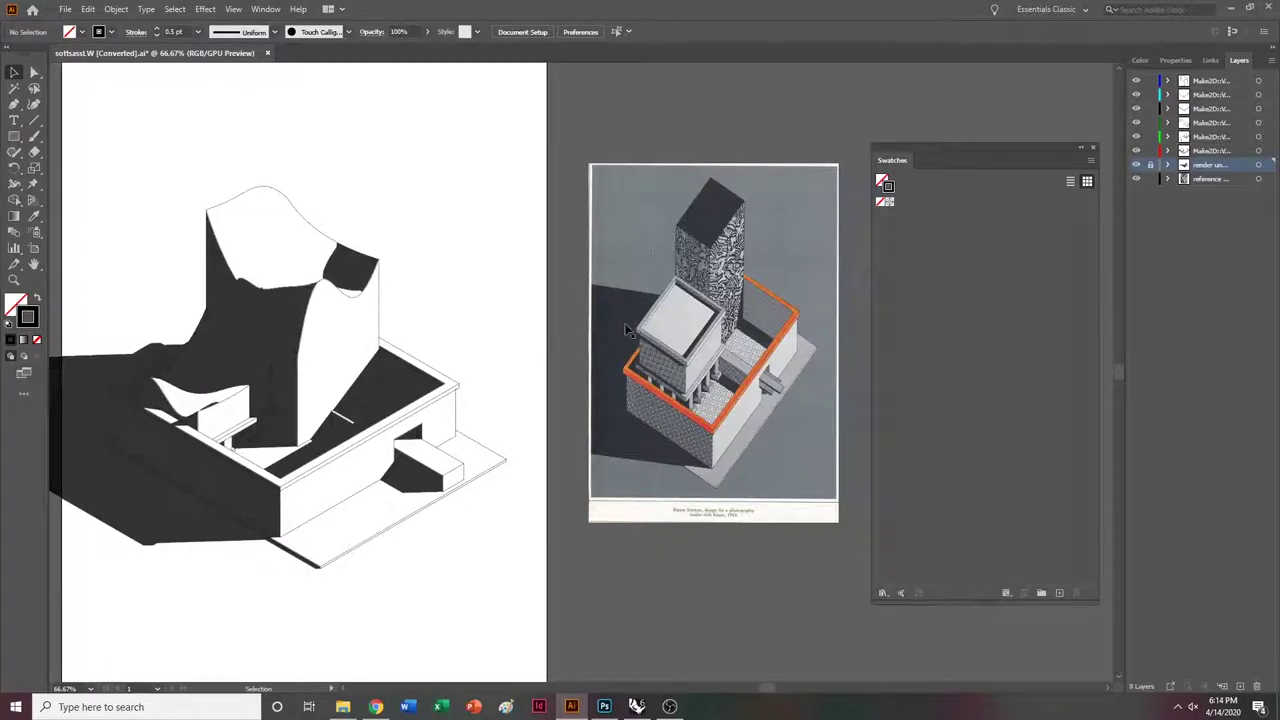
pyautogui.click(1136, 165)
pyautogui.keyDown('ctrl'); pyautogui.hscroll(-2, 520, 580); pyautogui.keyUp('ctrl')
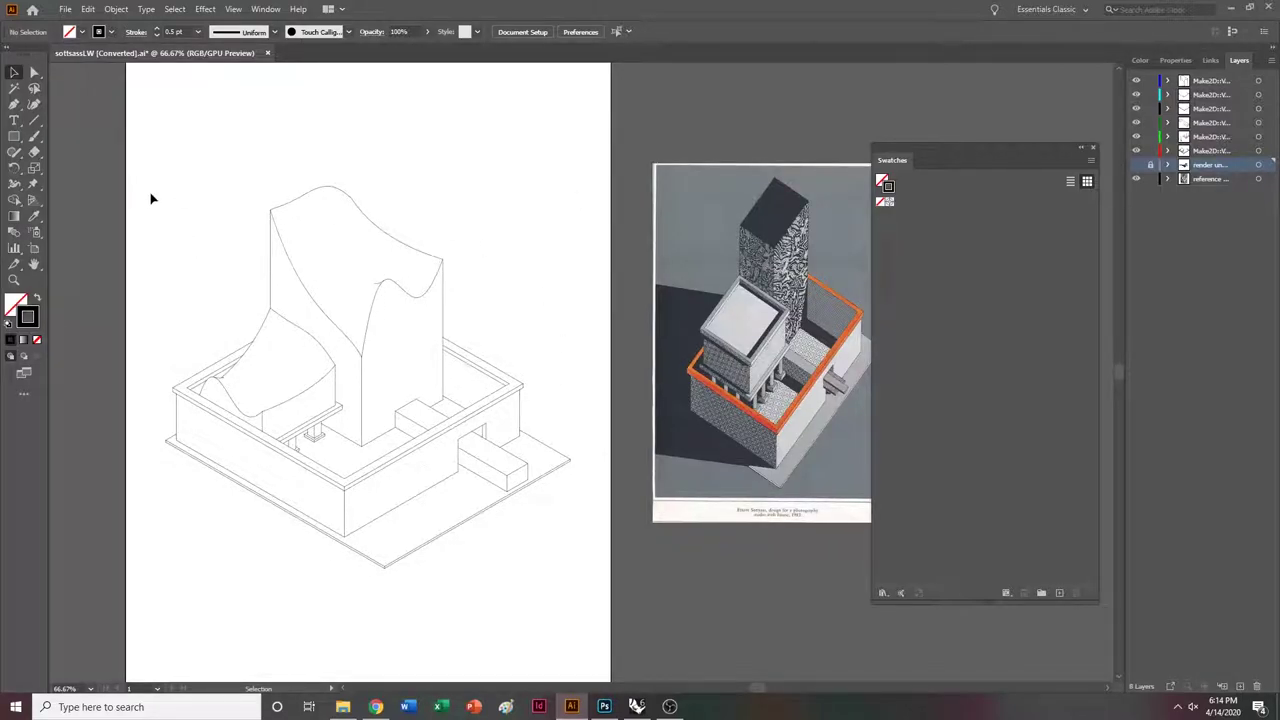
# Select all the building linework on the artboard, copy it and paste the duplicate in place.
pyautogui.moveTo(127, 161)
pyautogui.mouseDown()
pyautogui.moveTo(340, 380)
pyautogui.moveTo(571, 549)
pyautogui.moveTo(628, 611)
pyautogui.mouseUp()
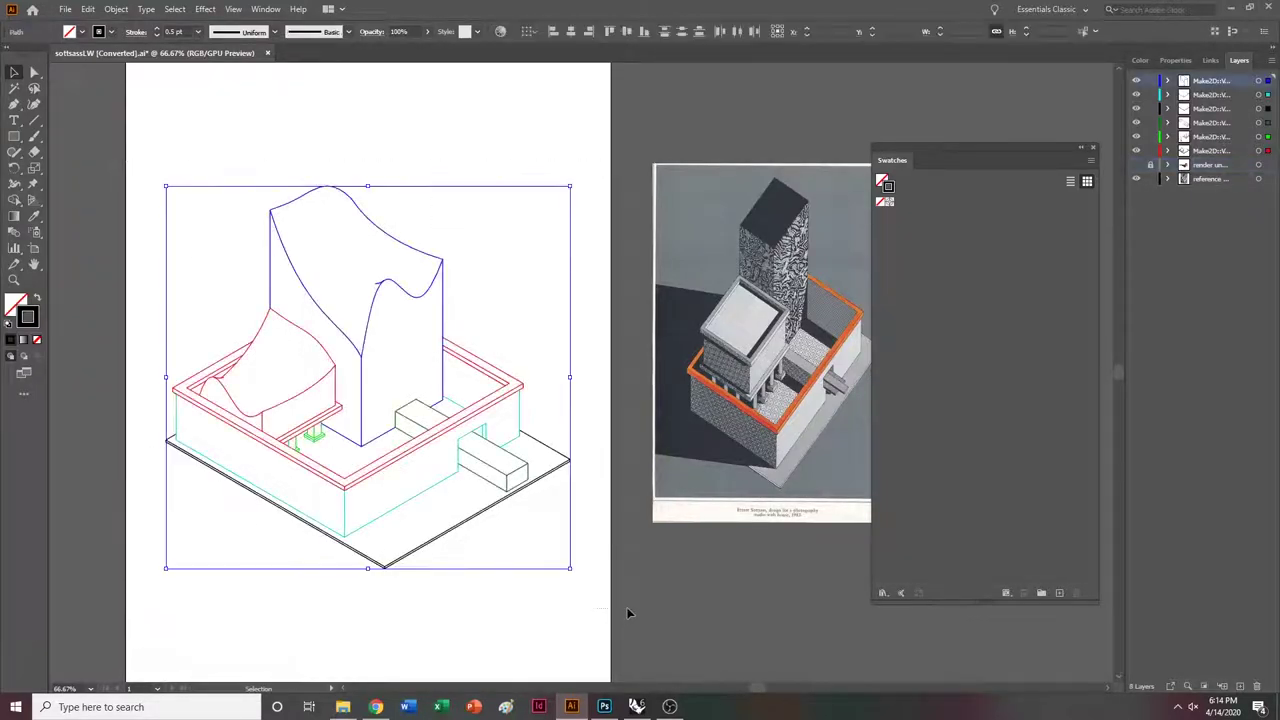
pyautogui.click(92, 11)
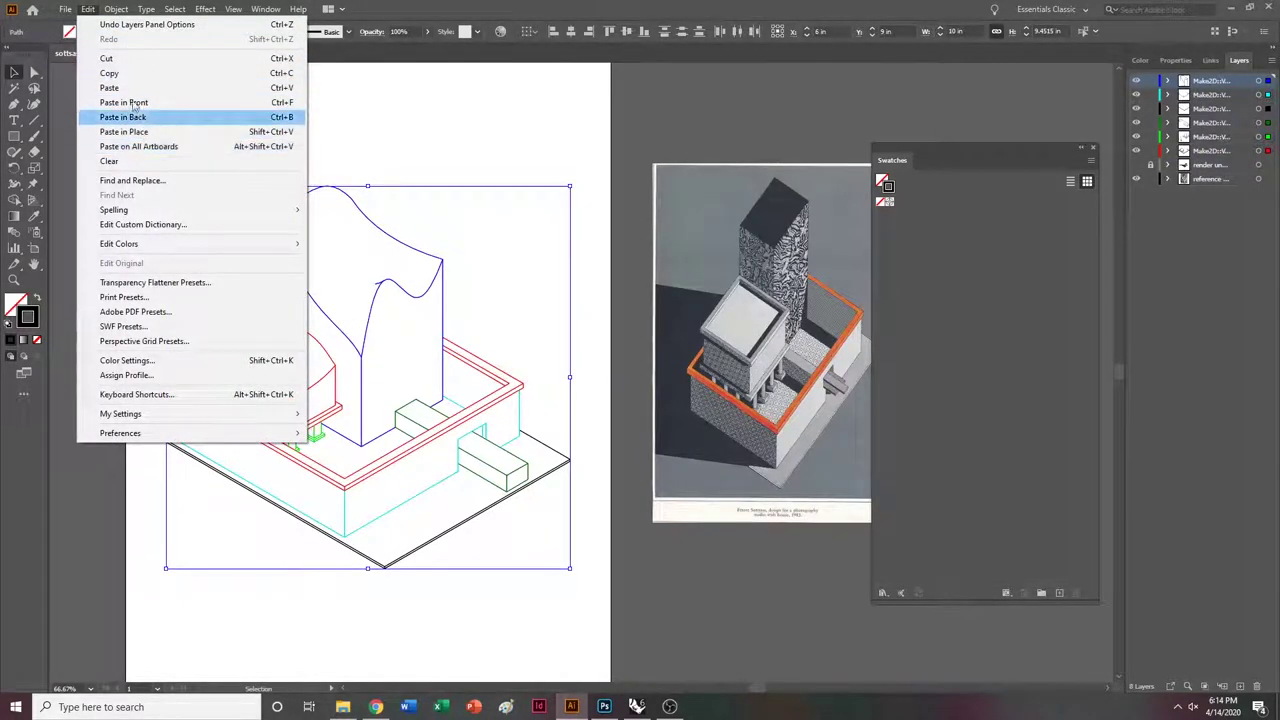
pyautogui.click(127, 76)
pyautogui.click(89, 11)
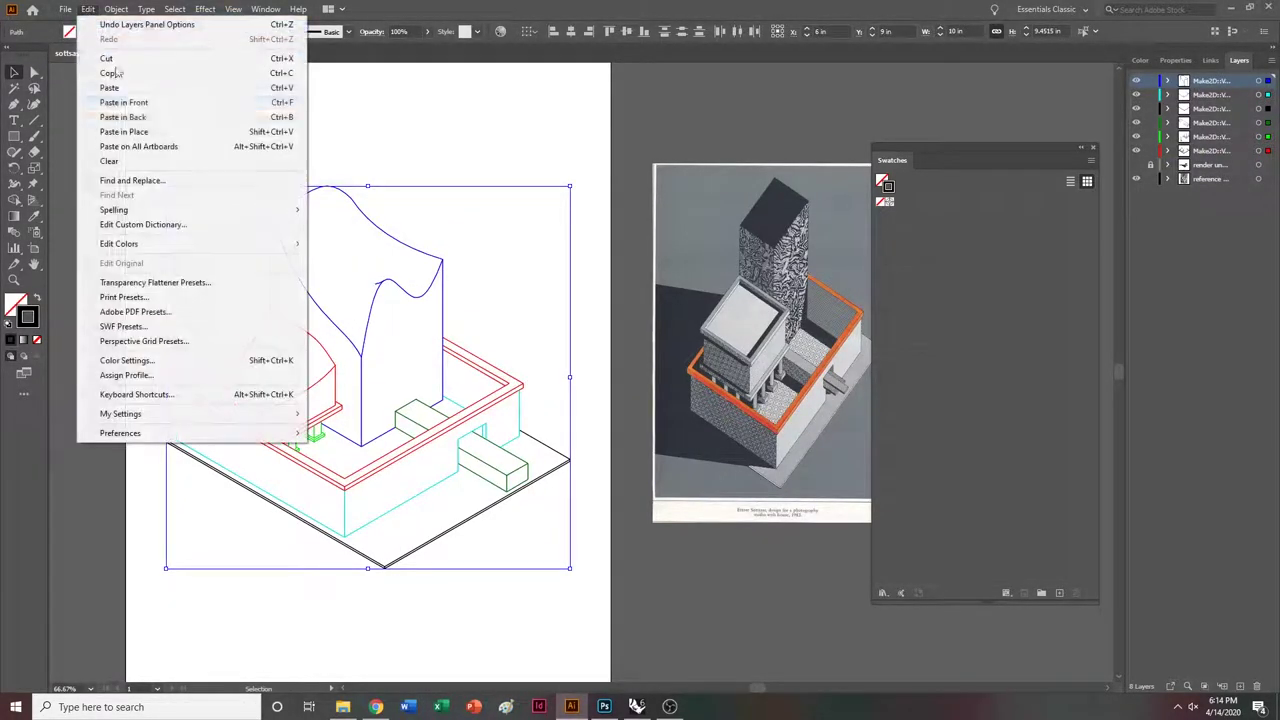
pyautogui.click(140, 132)
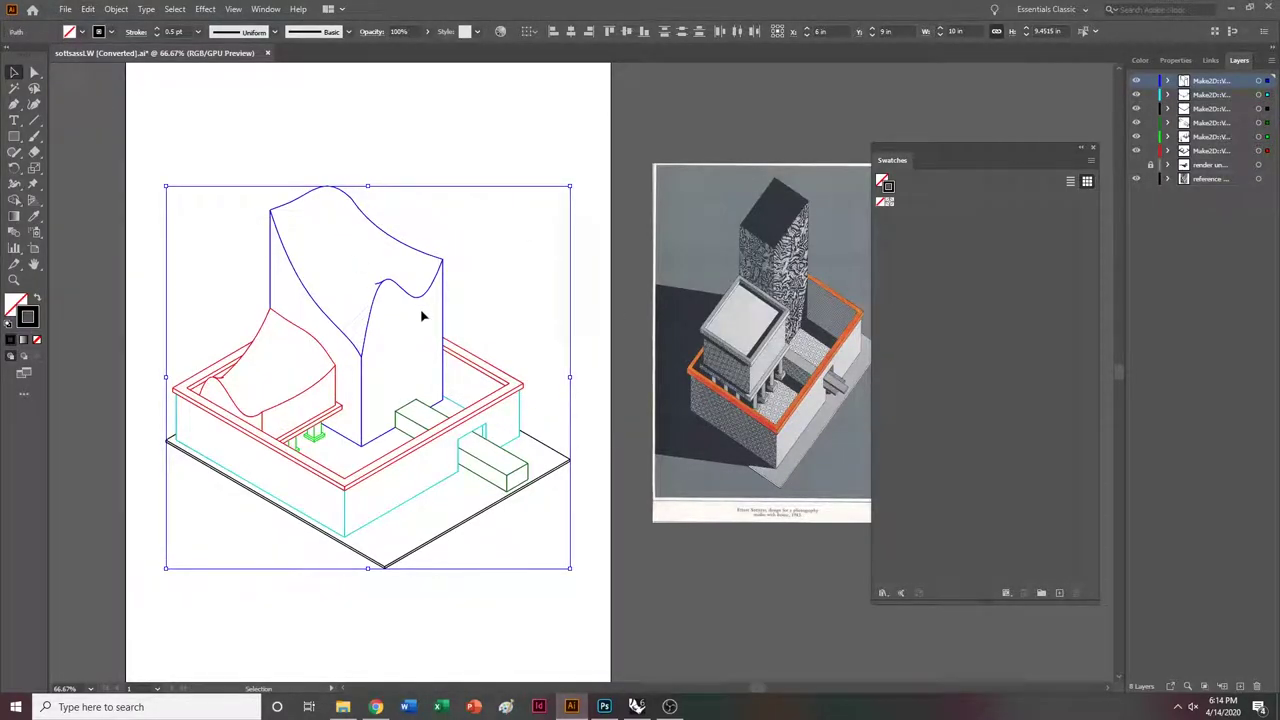
# Move the pasted linework -20 in horizontally and 0 in vertically, off the artboard, and deselect it.
pyautogui.click(118, 10)
pyautogui.moveTo(170, 28)
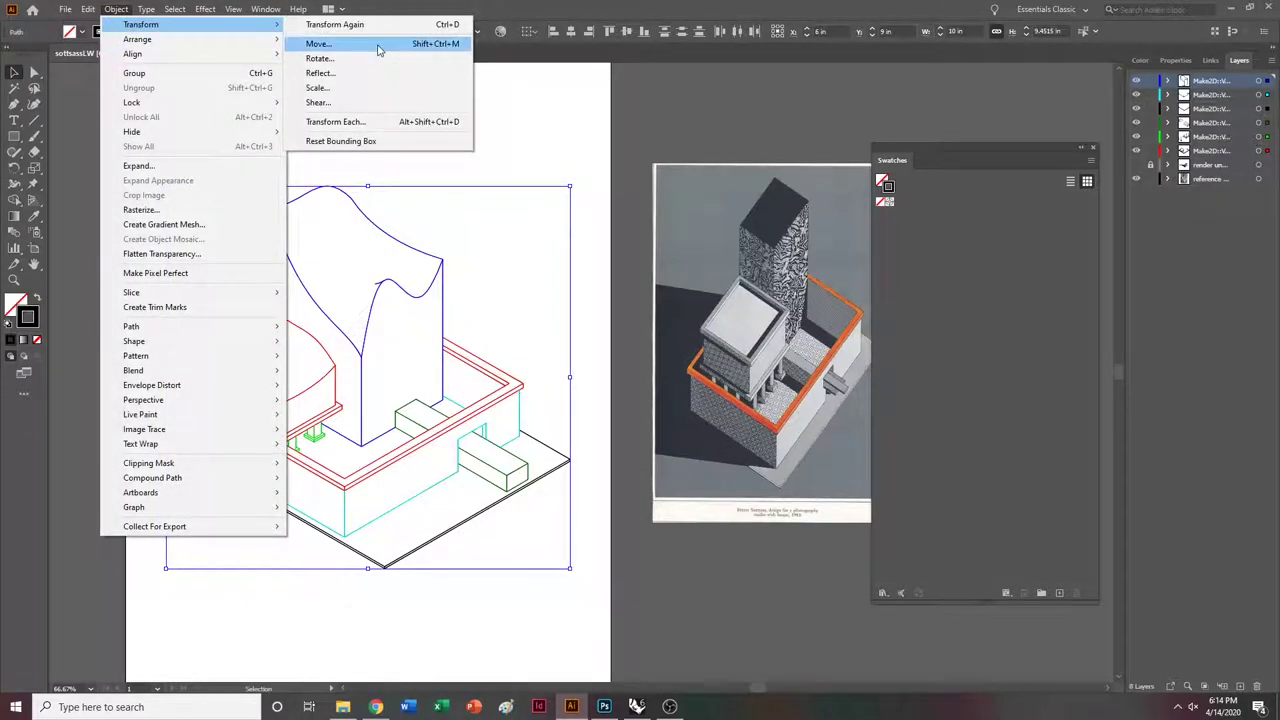
pyautogui.click(379, 44)
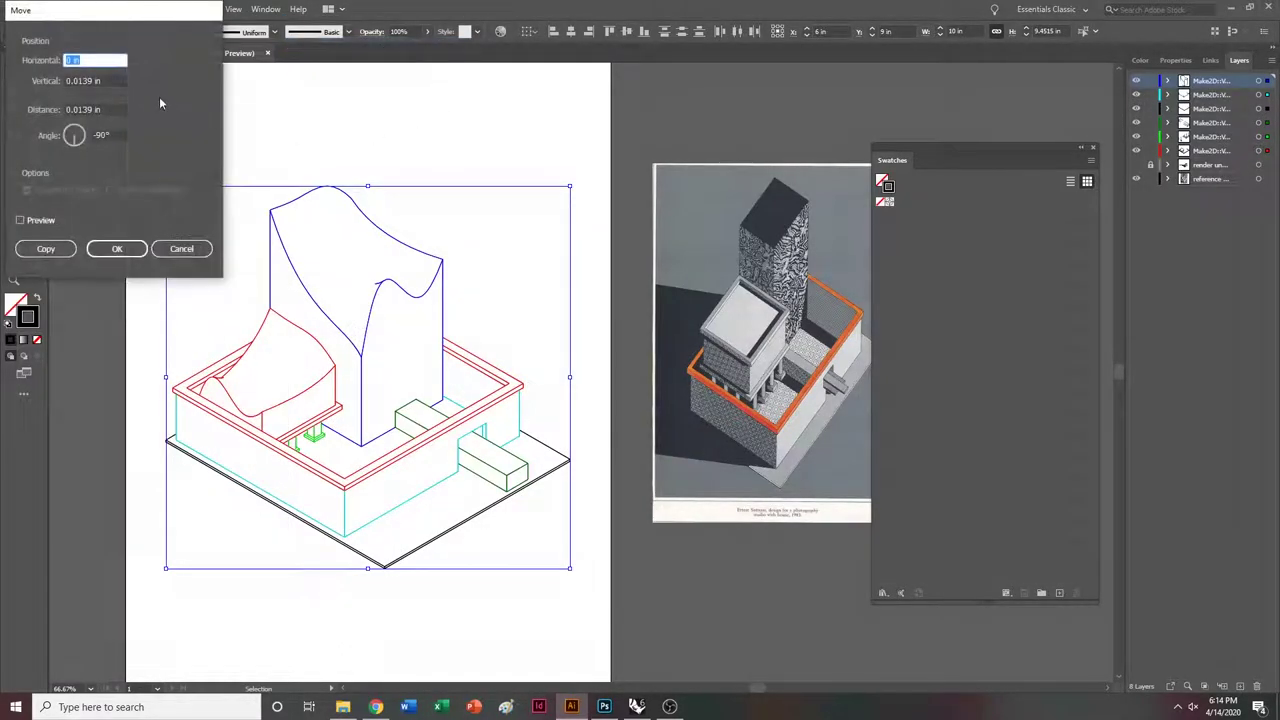
pyautogui.write('-10')
pyautogui.write('-20')
pyautogui.click(113, 82)
pyautogui.write('0')
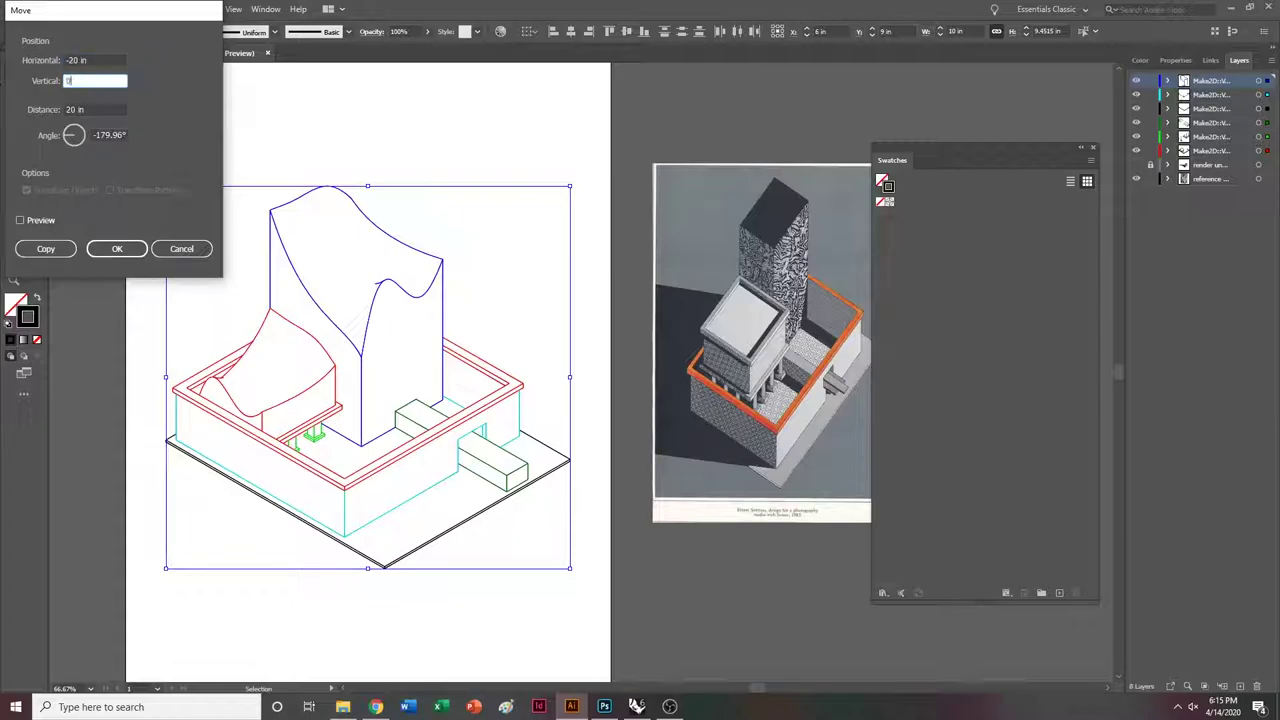
pyautogui.click(131, 250)
pyautogui.keyDown('ctrl'); pyautogui.scroll(6, 478, 377); pyautogui.keyUp('ctrl')
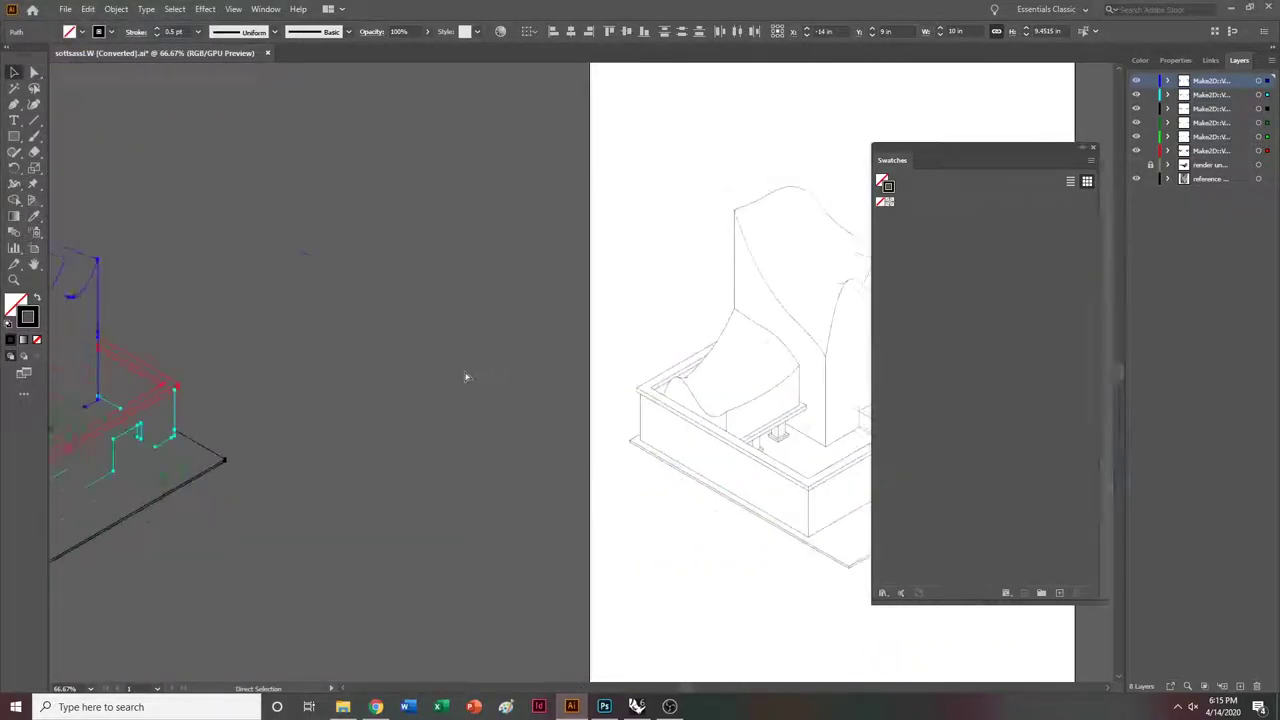
pyautogui.hscroll(-4, 520, 355)
pyautogui.press('v')
pyautogui.hscroll(-2, 600, 400)
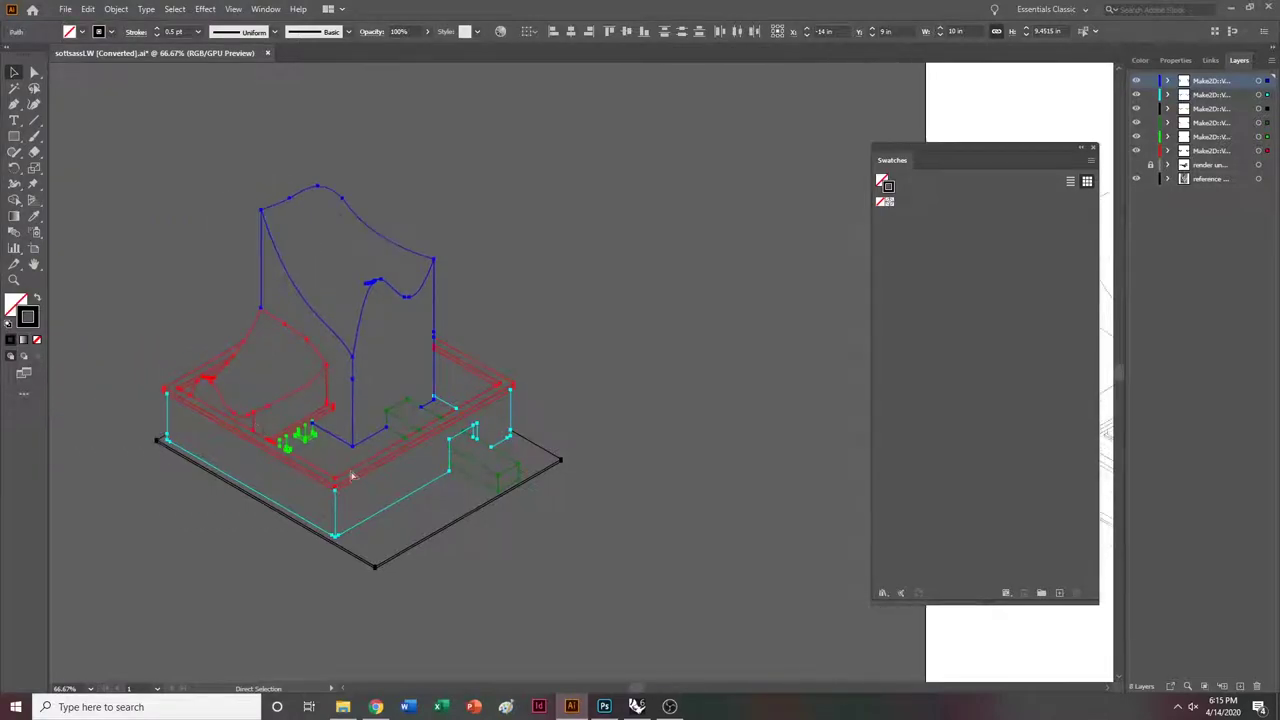
pyautogui.click(616, 414)
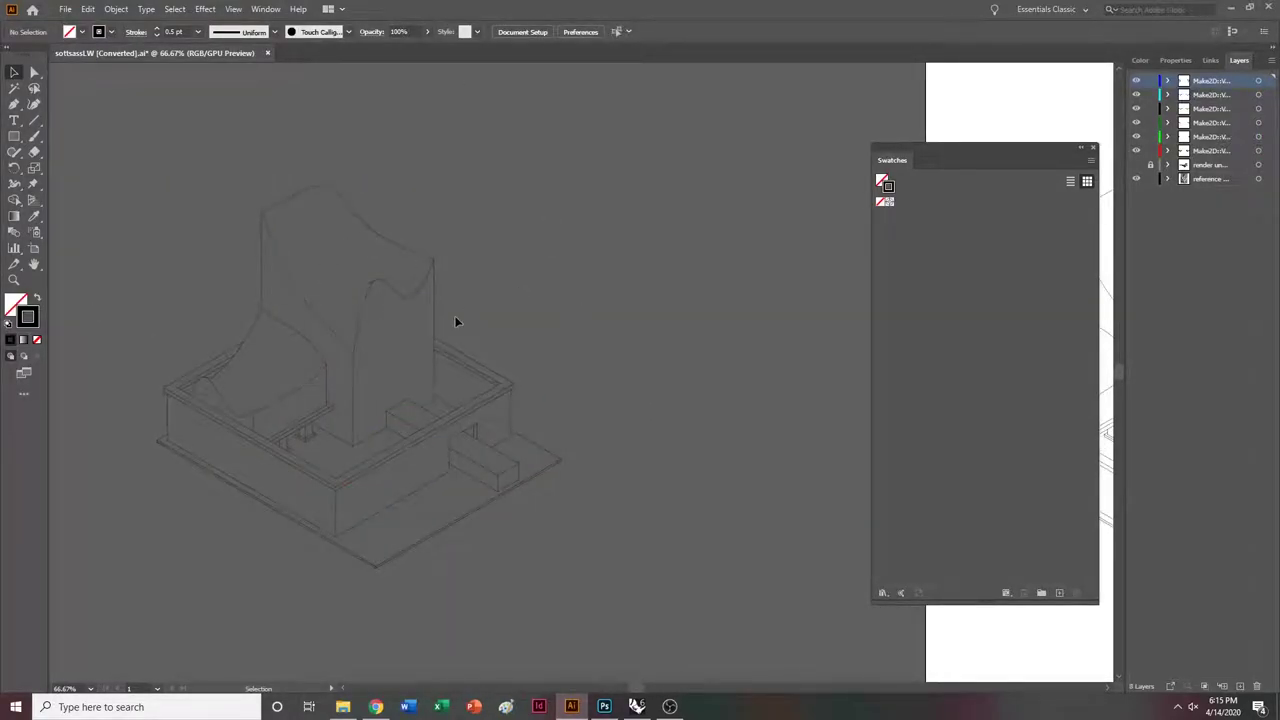
# Save the document as sottsassLW [Converted].ai in the arch_tutorials_Sottsass folder, accepting the Illustrator save options.
pyautogui.keyDown('ctrl'); pyautogui.hscroll(1, 460, 325); pyautogui.keyUp('ctrl')
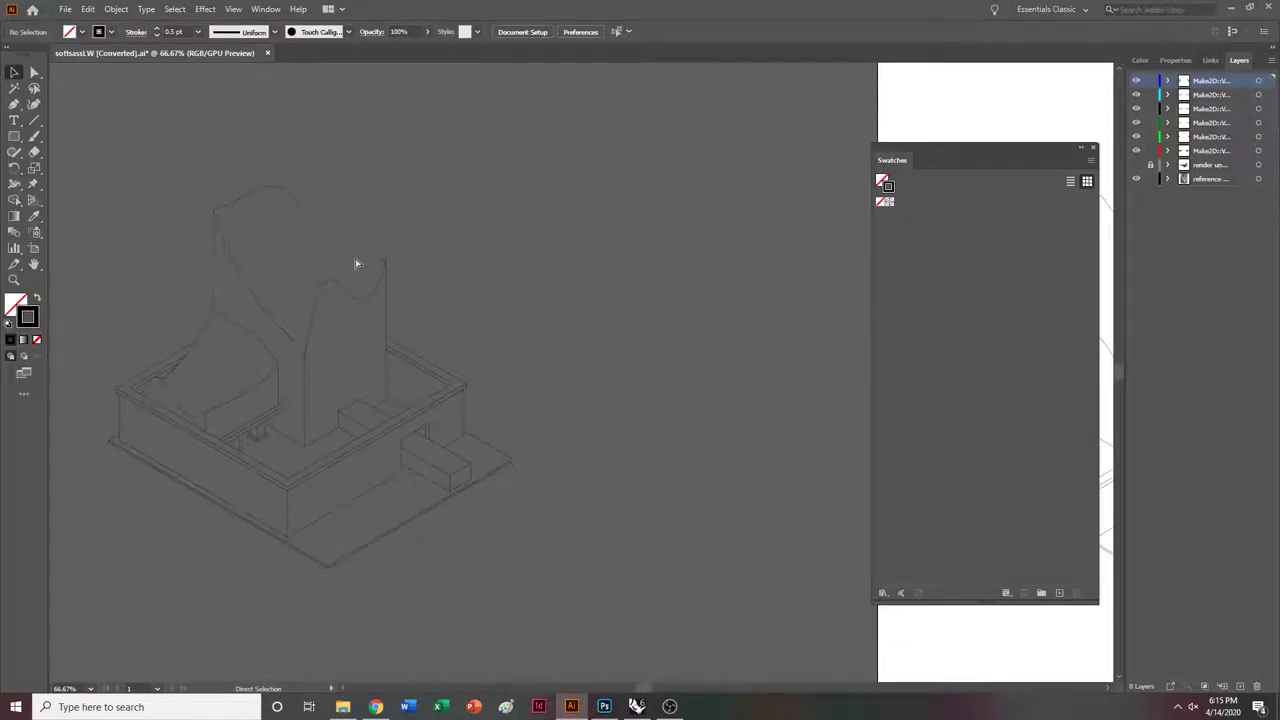
pyautogui.click(65, 9)
pyautogui.click(120, 118)
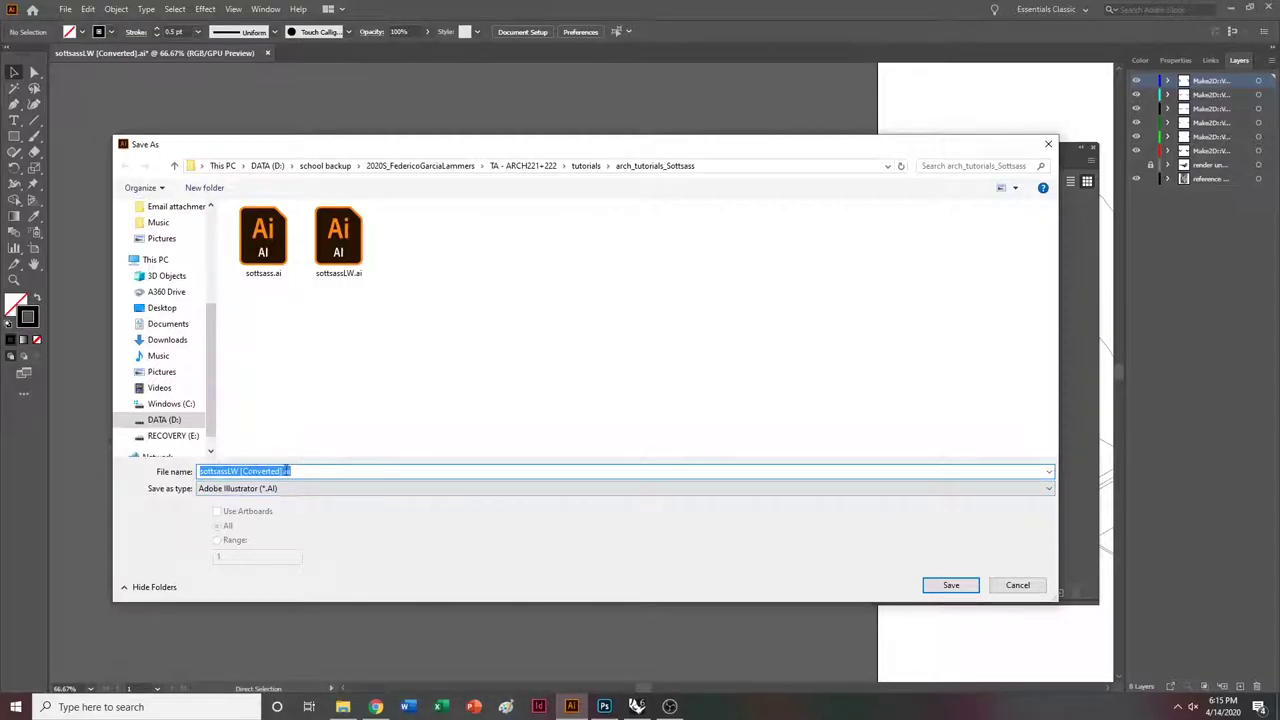
pyautogui.click(950, 585)
pyautogui.click(212, 417)
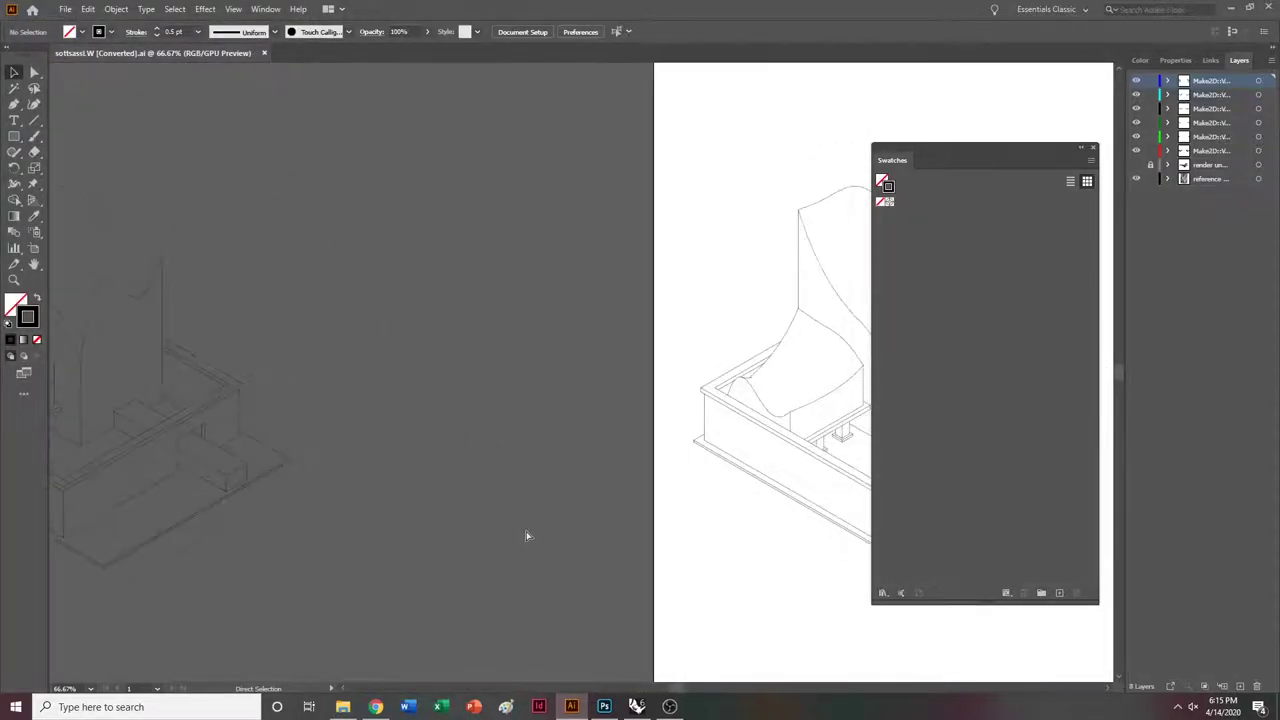
# Create a new layer named swatches and place it between the render underlay and reference layers.
pyautogui.hscroll(9, 571, 504)
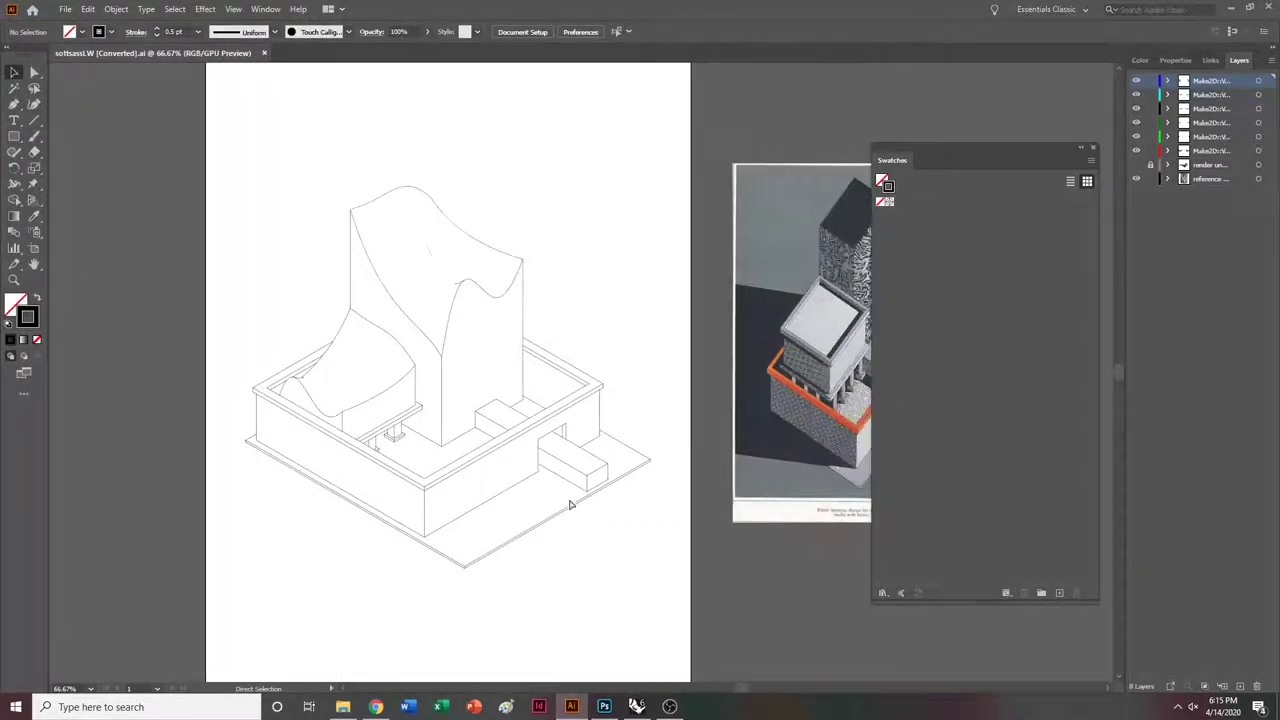
pyautogui.keyDown('ctrl'); pyautogui.scroll(-1, 602, 354); pyautogui.keyUp('ctrl')
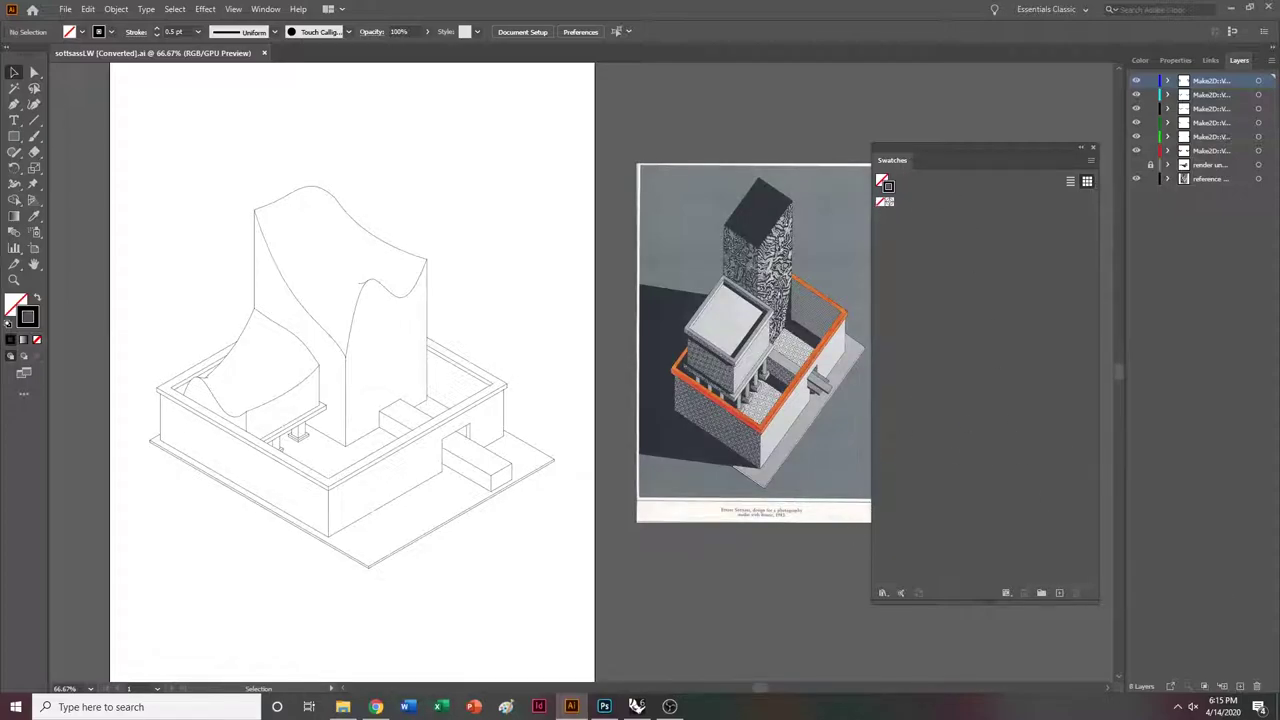
pyautogui.click(1241, 686)
pyautogui.doubleClick(1207, 80)
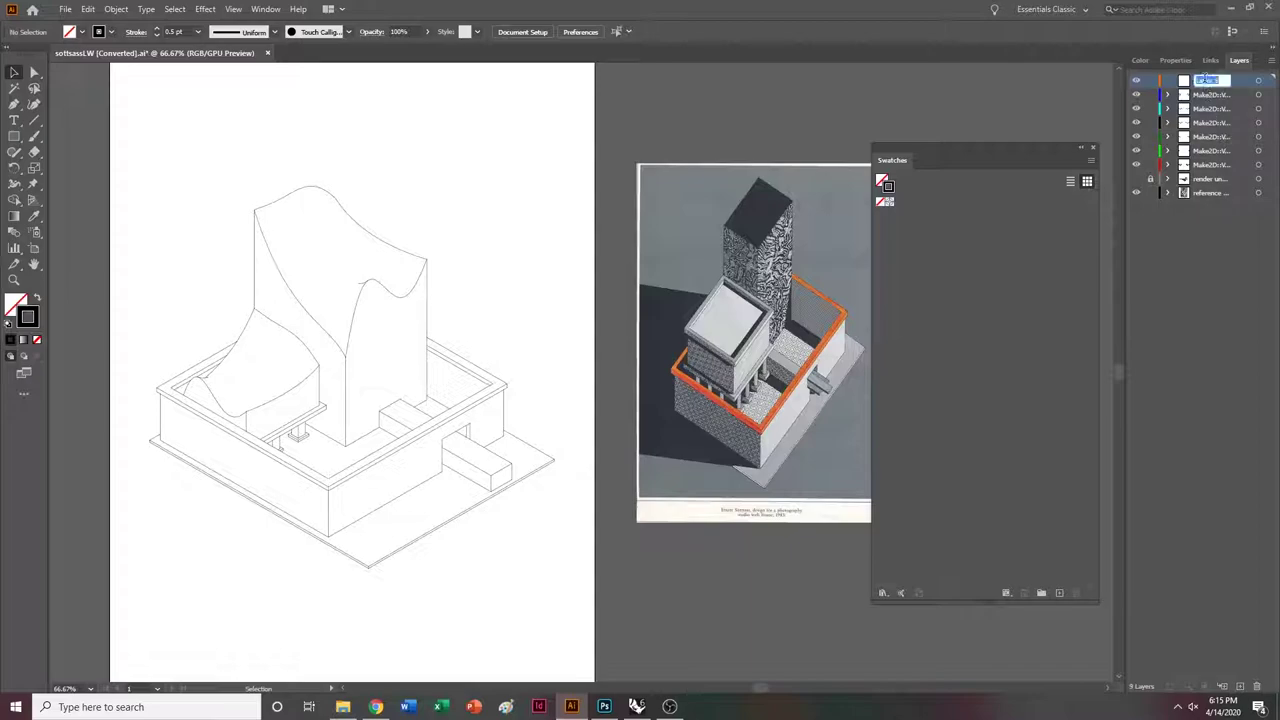
pyautogui.write('so')
pyautogui.press('Return')
pyautogui.moveTo(1206, 92); pyautogui.dragTo(1213, 183)
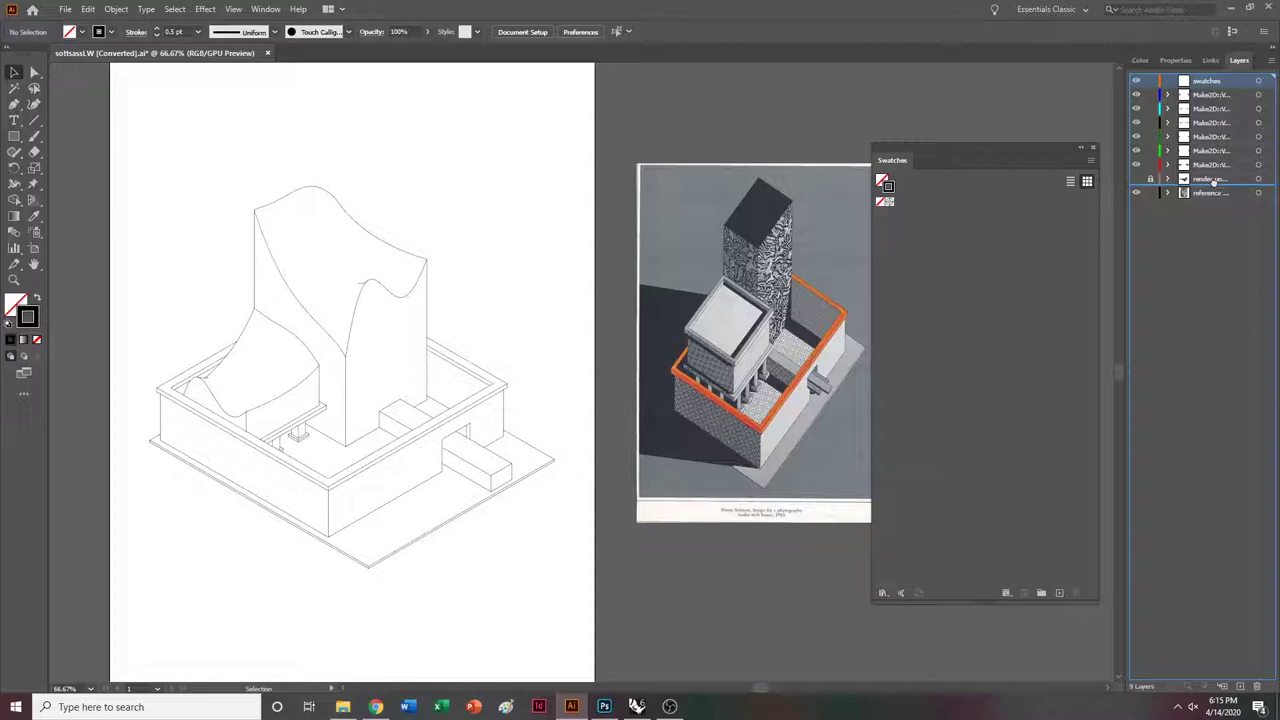
pyautogui.moveTo(1213, 181); pyautogui.dragTo(1213, 182)
# Compare the building linework on the artboard with the reference illustration beside it.
pyautogui.keyDown('shift'); pyautogui.hscroll(-2, 643, 276); pyautogui.keyUp('shift')
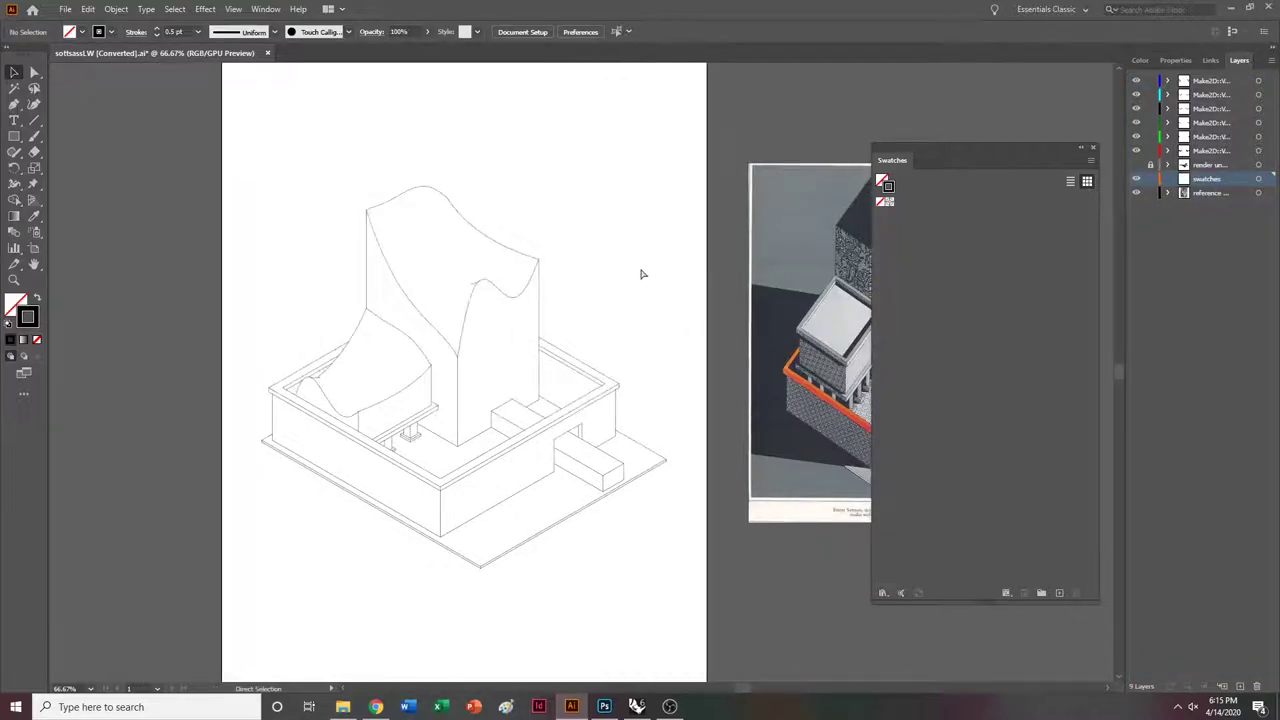
pyautogui.keyDown('shift'); pyautogui.hscroll(3, 645, 278); pyautogui.keyUp('shift')
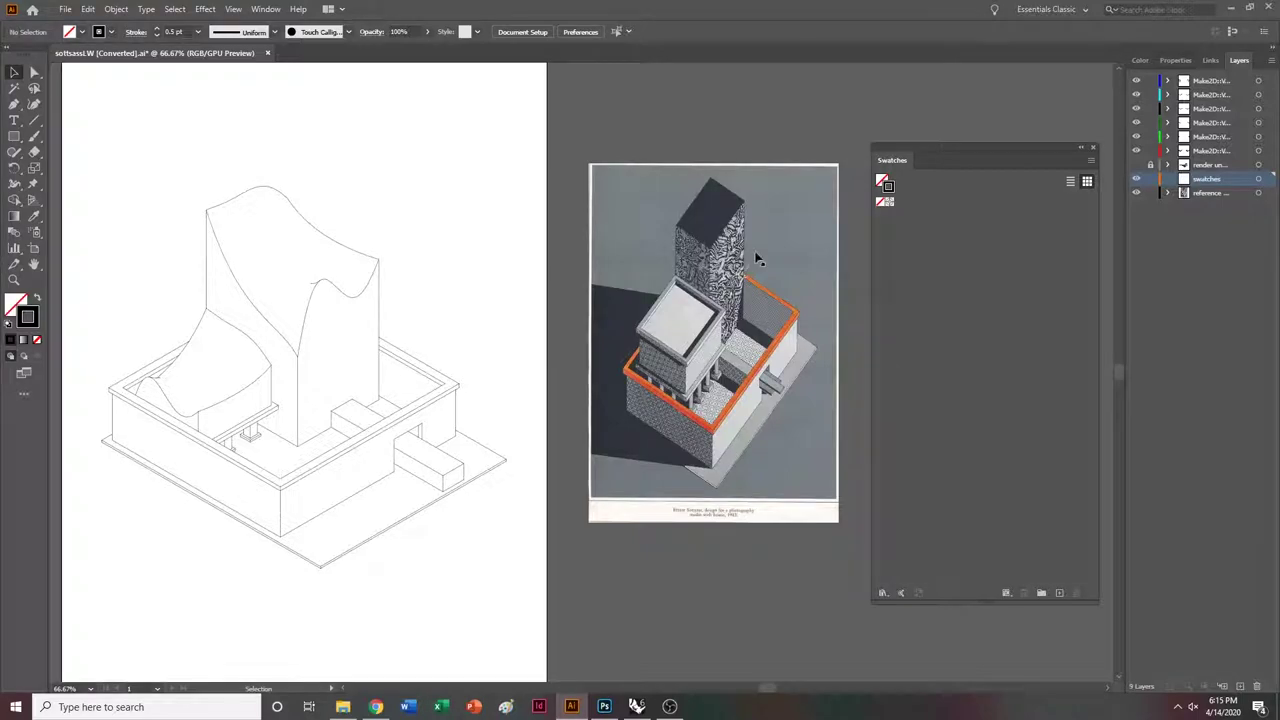
pyautogui.scroll(-1, 706, 316)
pyautogui.keyDown('ctrl'); pyautogui.scroll(7, 572, 394); pyautogui.keyUp('ctrl')
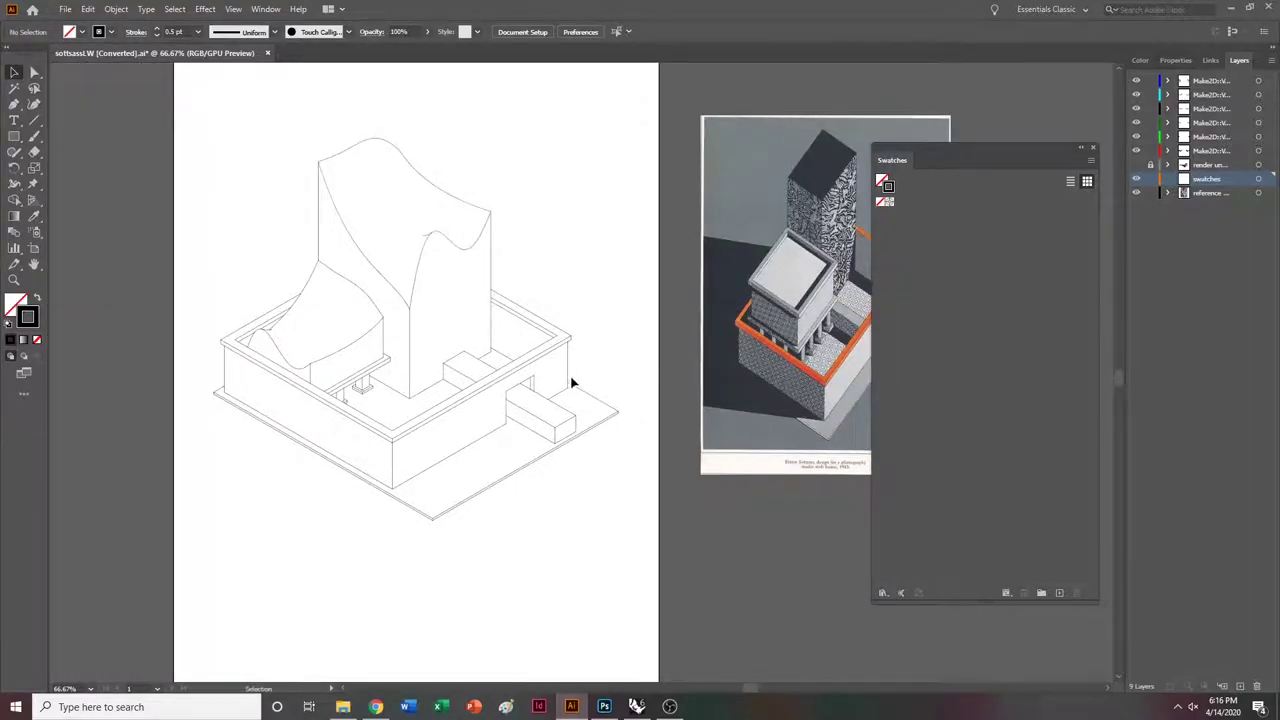
pyautogui.scroll(-1, 586, 371)
pyautogui.keyDown('ctrl'); pyautogui.scroll(-7, 586, 371); pyautogui.keyUp('ctrl')
pyautogui.scroll(1, 588, 380)
pyautogui.keyDown('ctrl'); pyautogui.hscroll(-3, 580, 407); pyautogui.keyUp('ctrl')
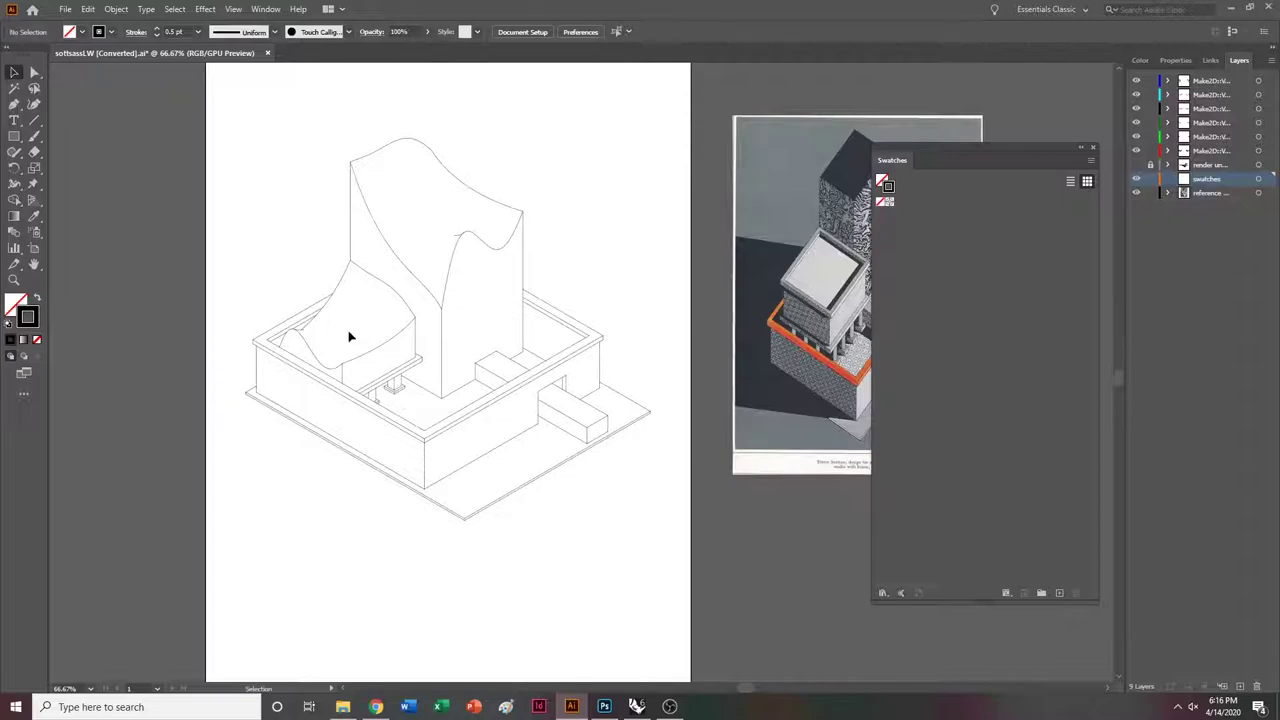
pyautogui.scroll(2, 364, 334)
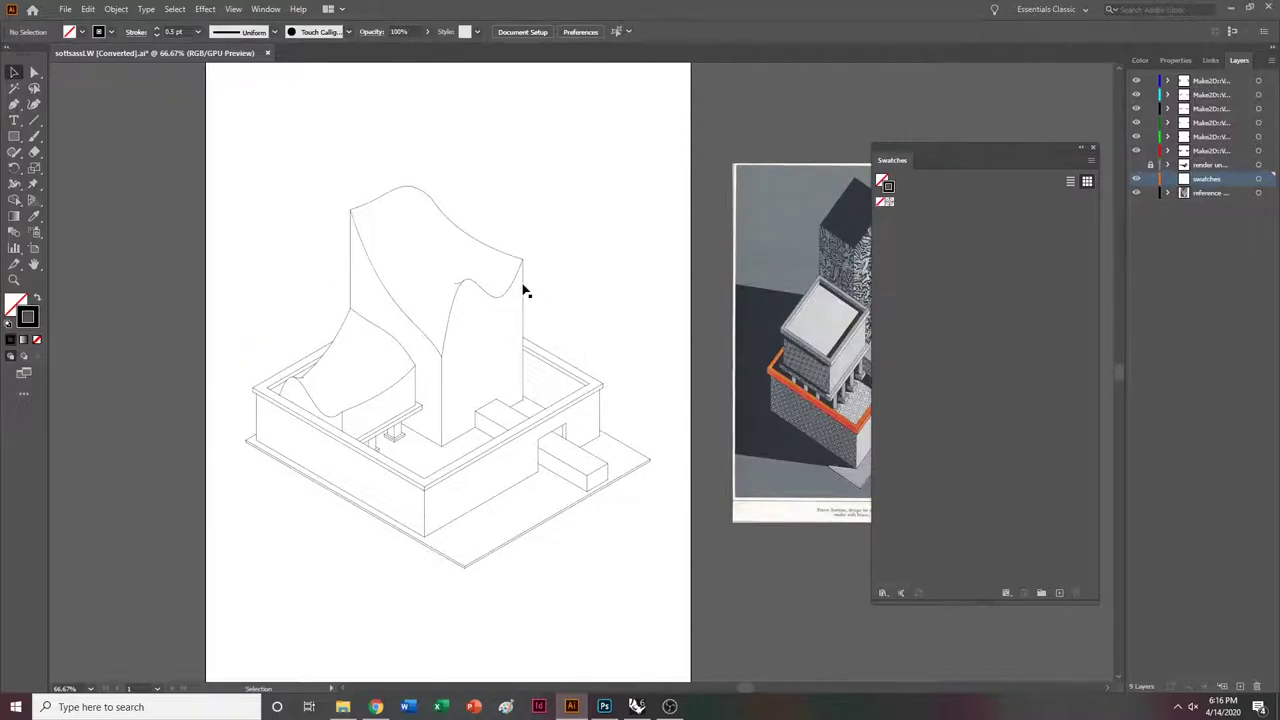
# Copy the whole building linework beside the artboard and paste it in place.
pyautogui.keyDown('ctrl'); pyautogui.hscroll(-10, 560, 300); pyautogui.keyUp('ctrl')
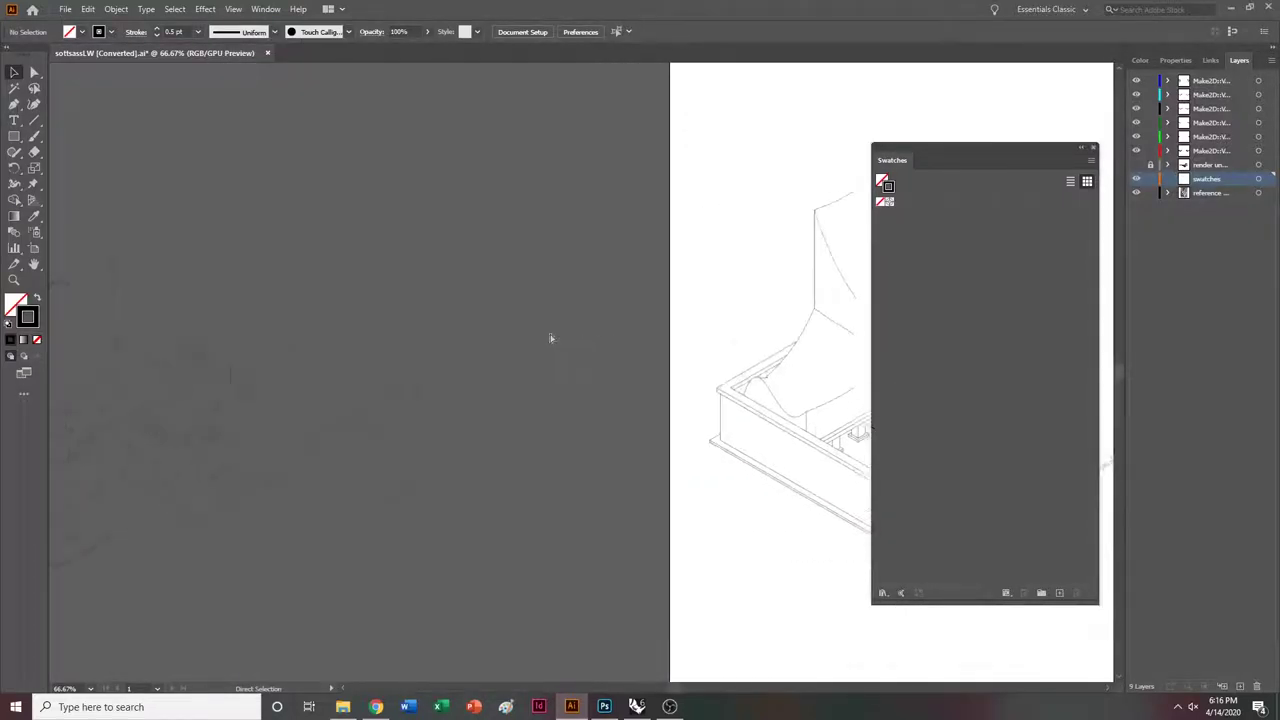
pyautogui.keyDown('ctrl'); pyautogui.scroll(4, 479, 337); pyautogui.keyUp('ctrl')
pyautogui.hotkey('ctrl', 'a')
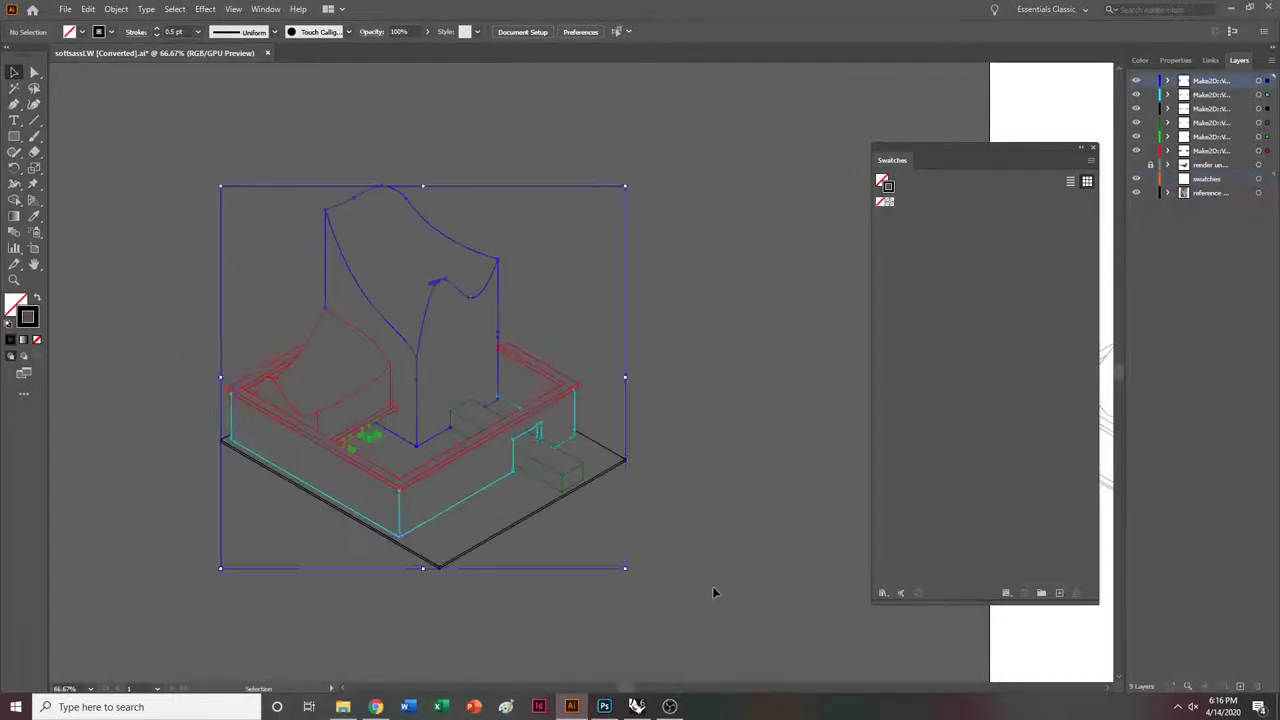
pyautogui.keyDown('ctrl'); pyautogui.hscroll(-5, 714, 591); pyautogui.keyUp('ctrl')
pyautogui.click(88, 9)
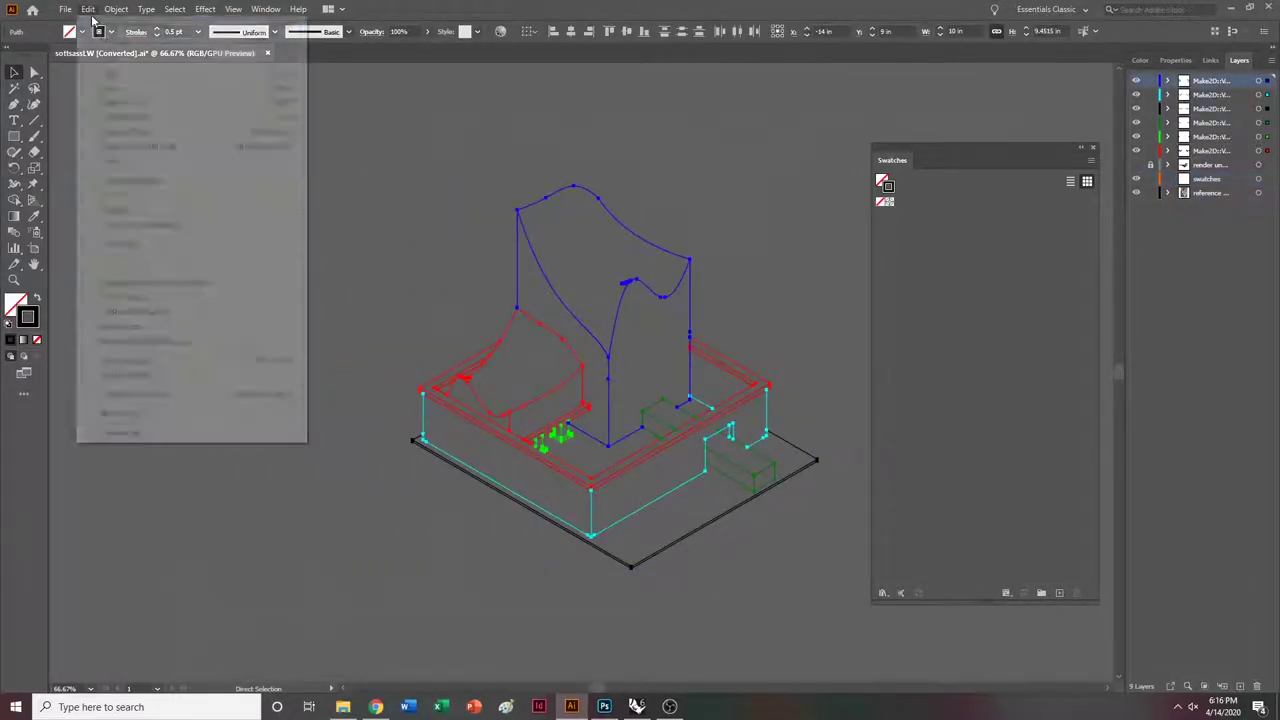
pyautogui.click(118, 74)
pyautogui.click(88, 9)
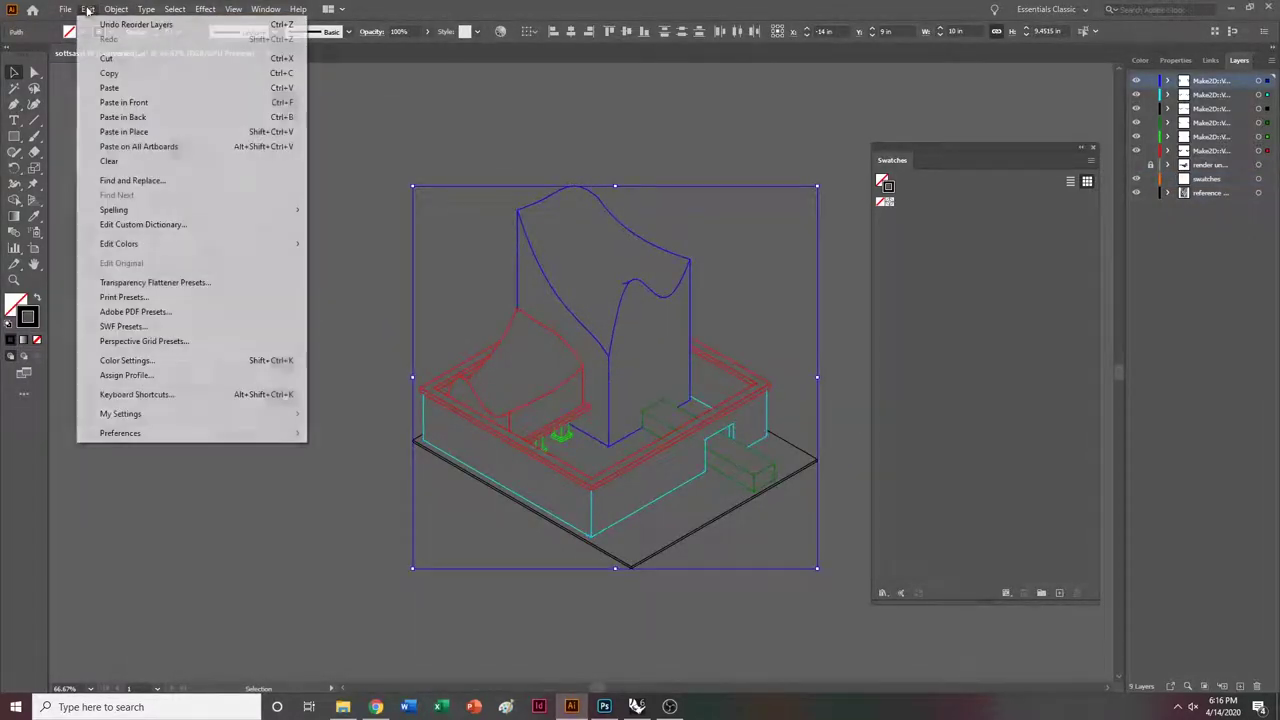
pyautogui.click(148, 131)
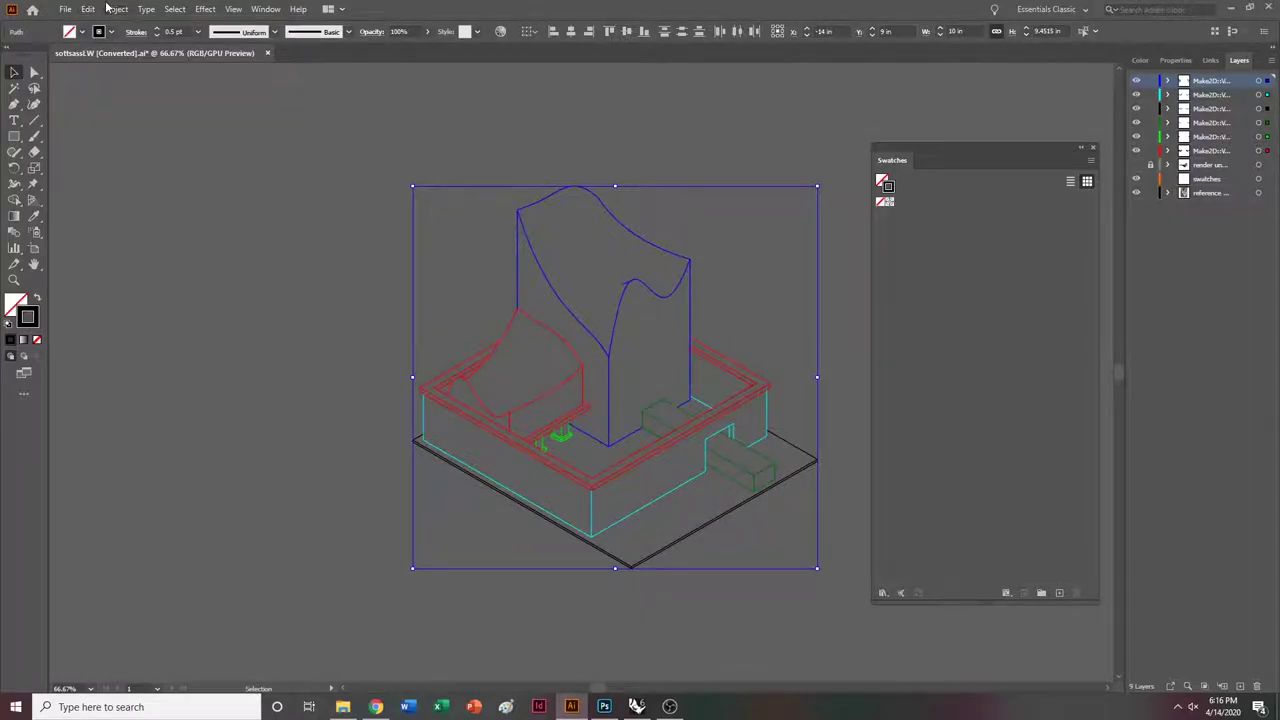
pyautogui.click(116, 9)
pyautogui.moveTo(140, 24)
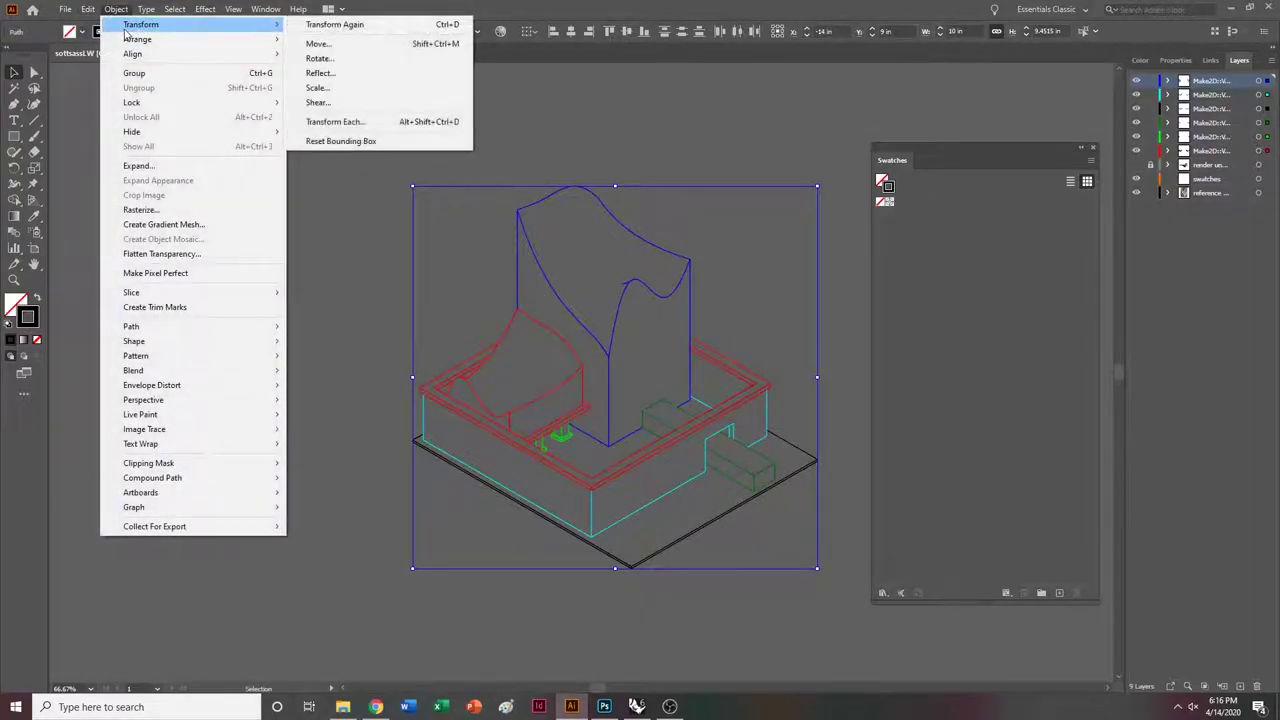
pyautogui.click(340, 43)
pyautogui.write('-10')
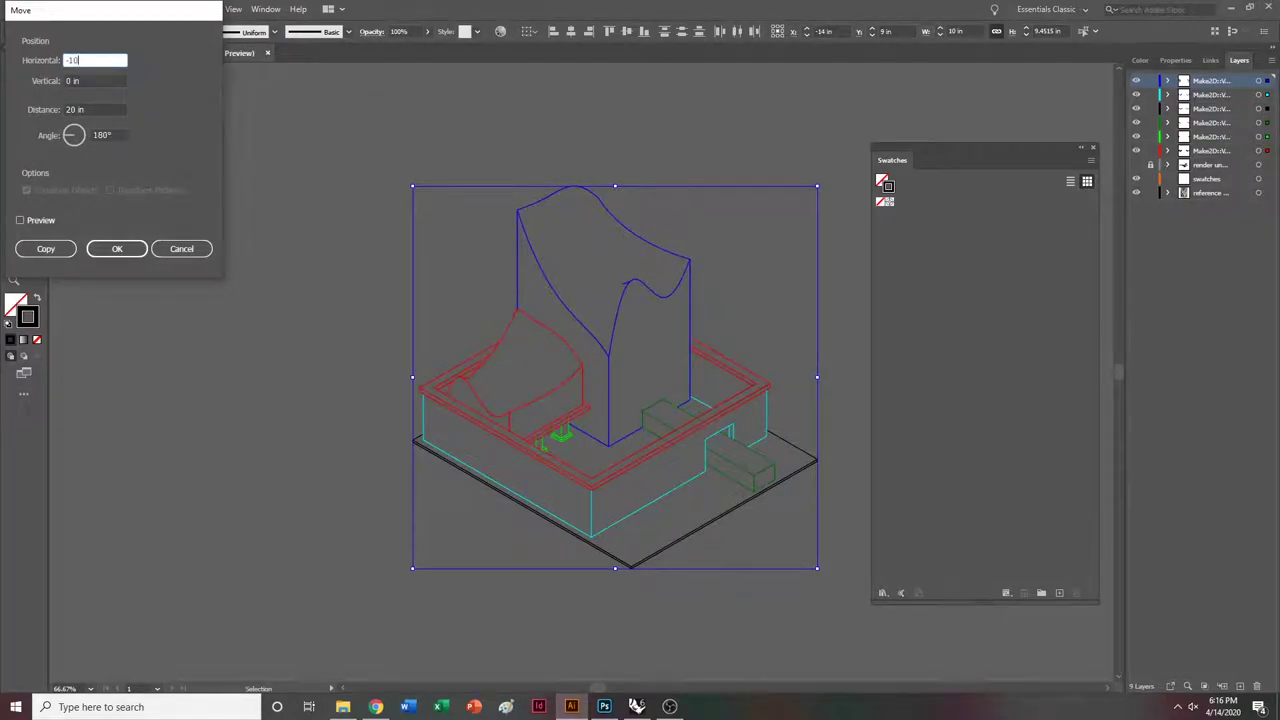
pyautogui.write('-10')
# Move the pasted linework -12 in horizontally, away from the first off-artboard copy.
pyautogui.press('Return')
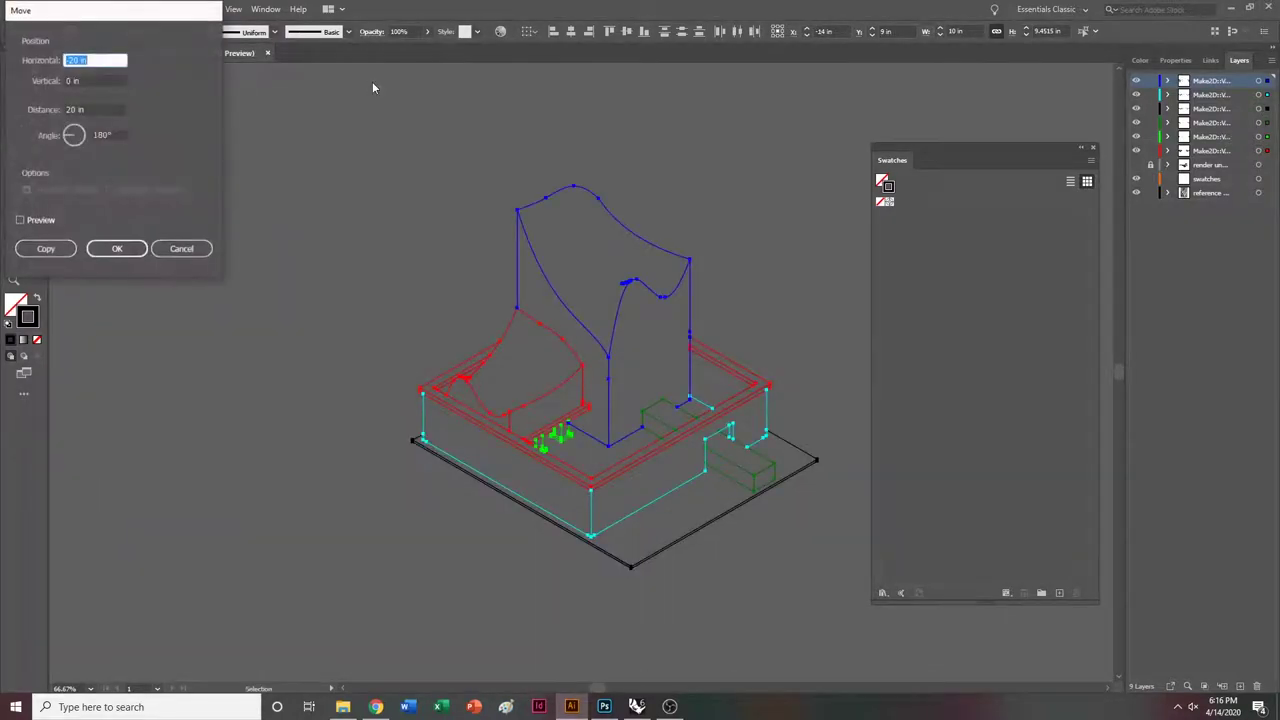
pyautogui.press('BackSpace')
pyautogui.write('-10')
pyautogui.press('Return')
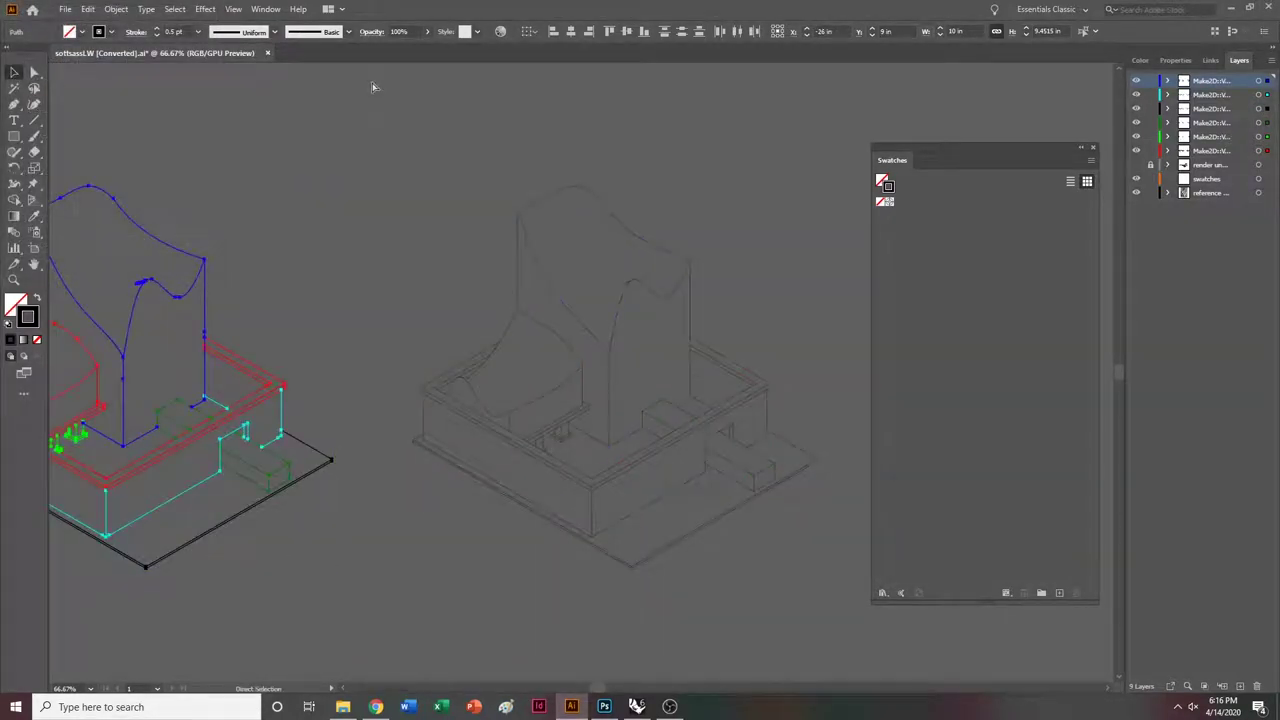
# Select both off-artboard linework copies, copy them and paste them in place.
pyautogui.hotkey('ctrl', '-')
pyautogui.keyDown('ctrl'); pyautogui.scroll(-10, 541, 315); pyautogui.keyUp('ctrl')
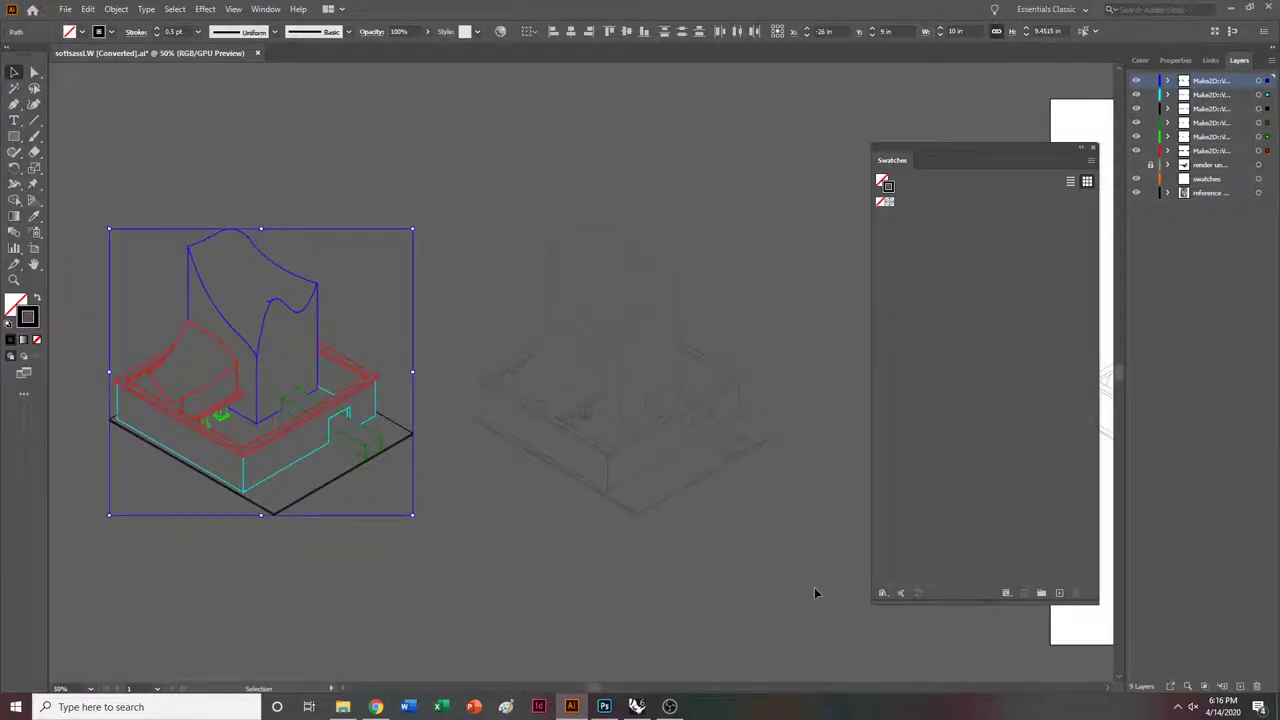
pyautogui.moveTo(66, 163); pyautogui.dragTo(66, 163)
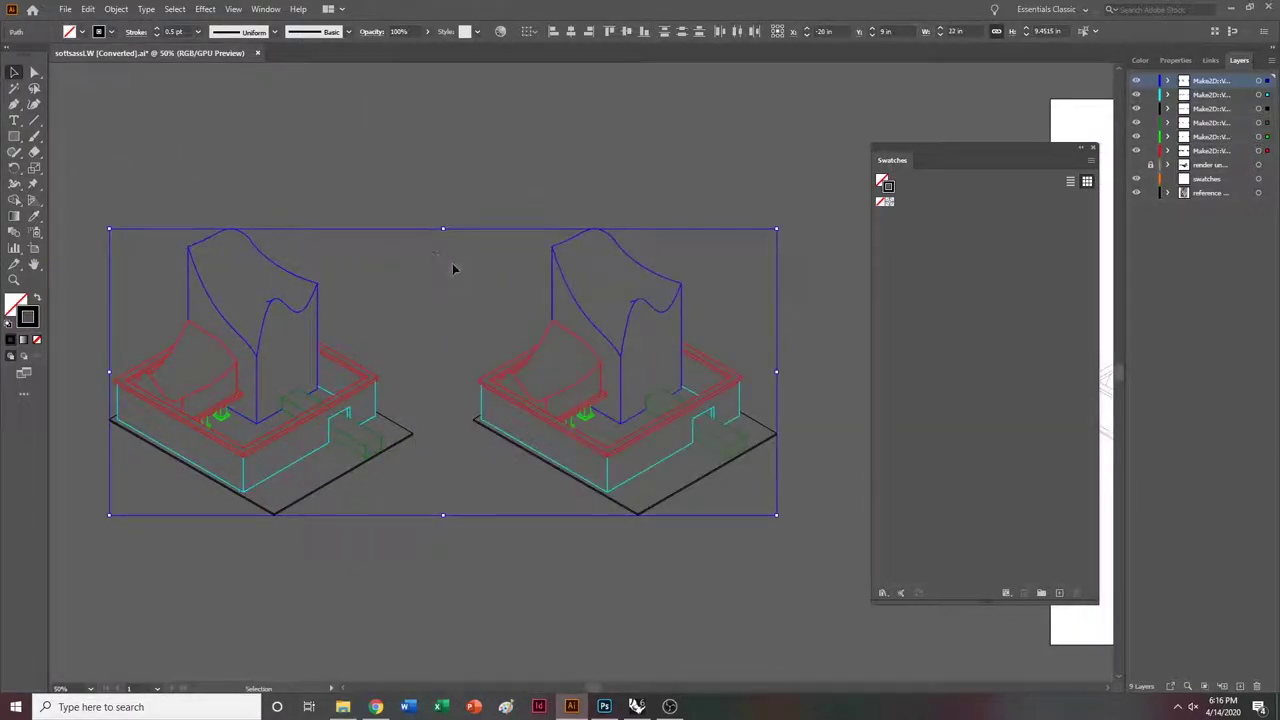
pyautogui.scroll(-2, 517, 200)
pyautogui.press('a')
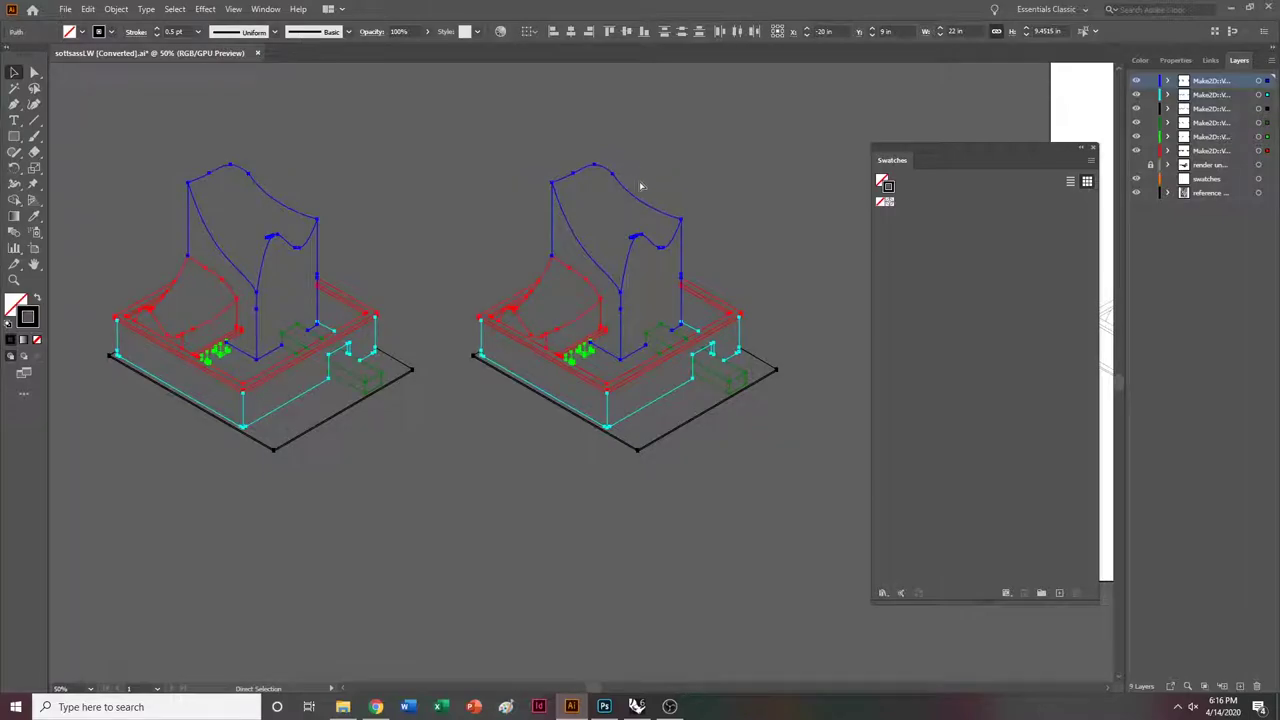
pyautogui.press('ctrl')
pyautogui.press('ctrl')
# Move the pasted pair of linework copies 0 in horizontally and 12 in vertically, and deselect it.
pyautogui.press('Return')
pyautogui.write('0')
pyautogui.press('Tab')
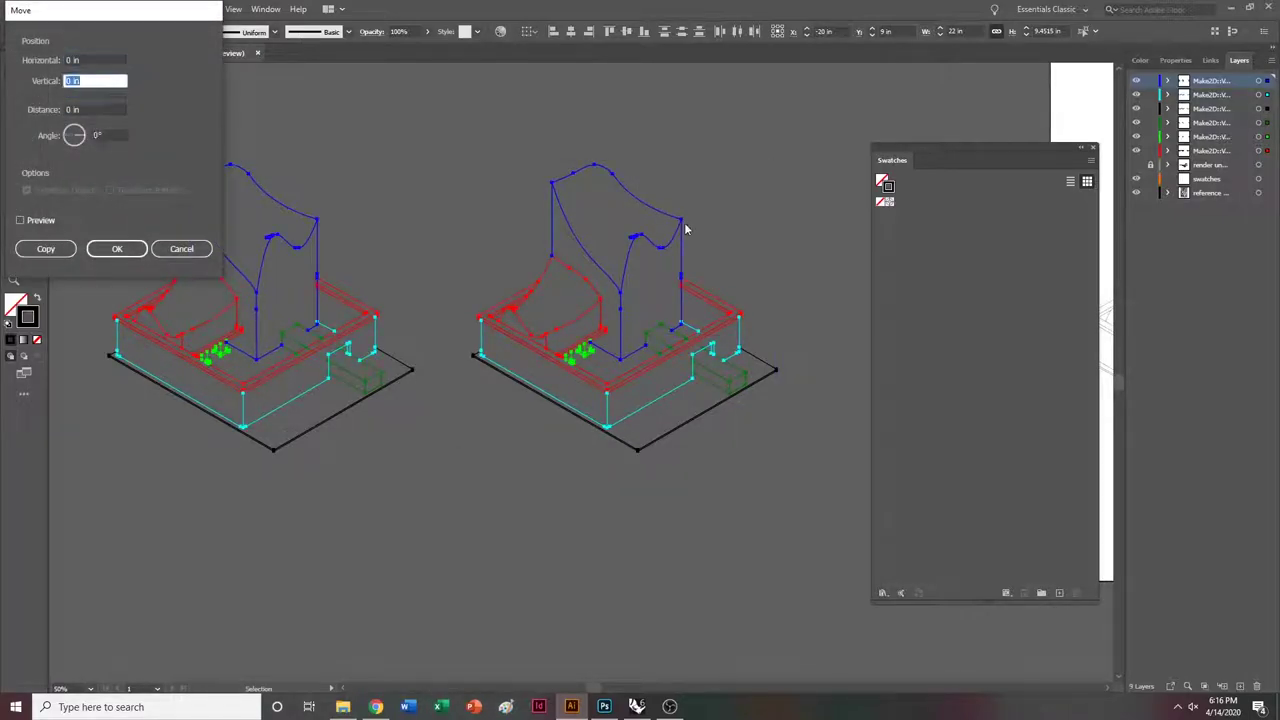
pyautogui.write('6')
pyautogui.press('Return')
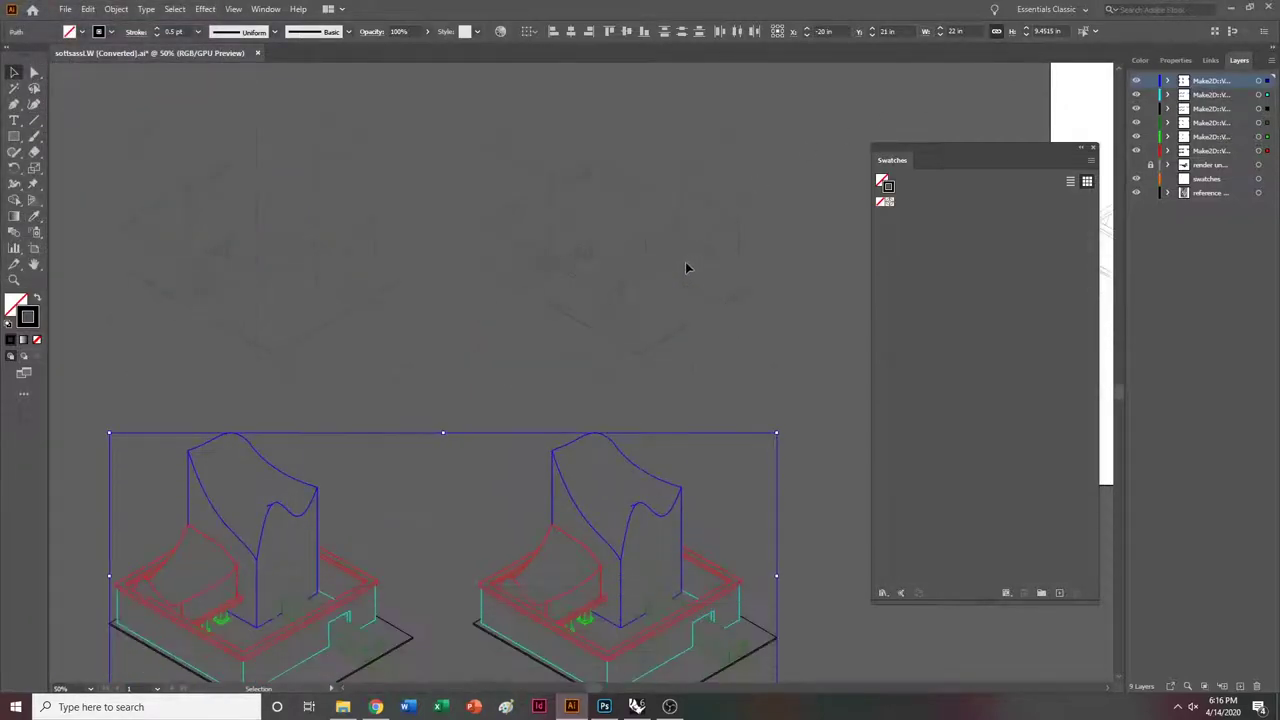
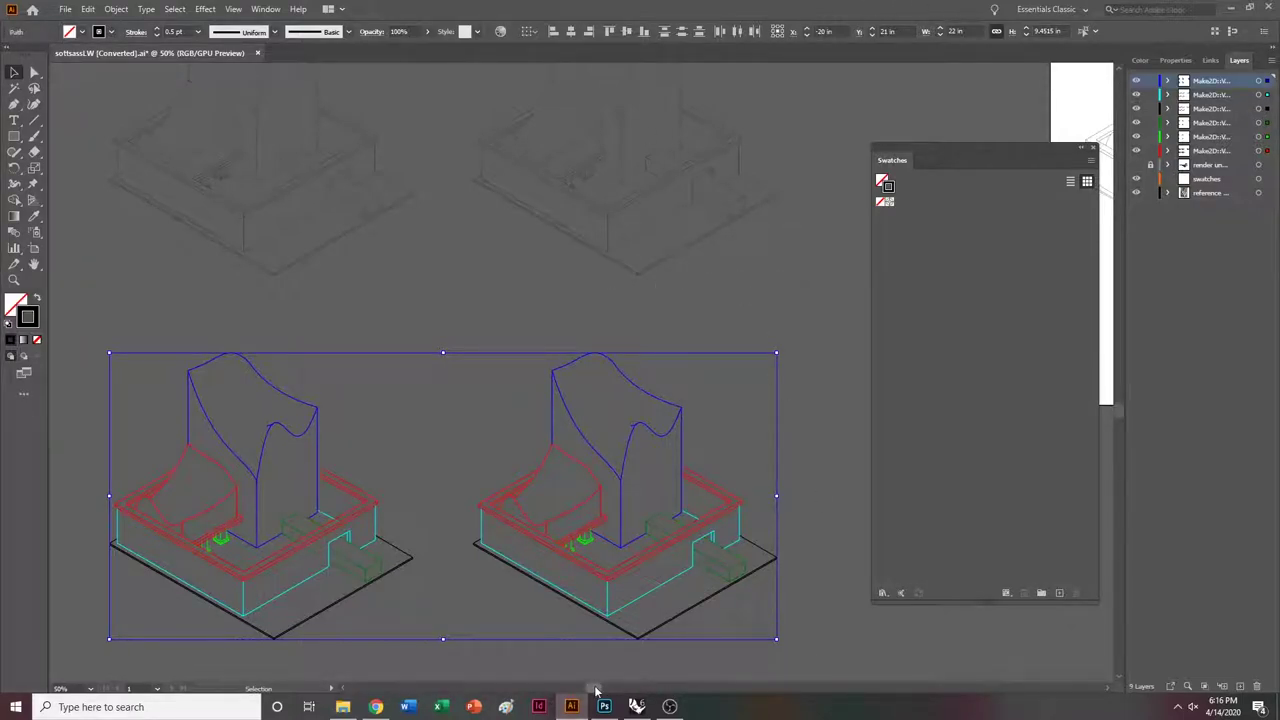
pyautogui.moveTo(597, 689); pyautogui.dragTo(601, 692)
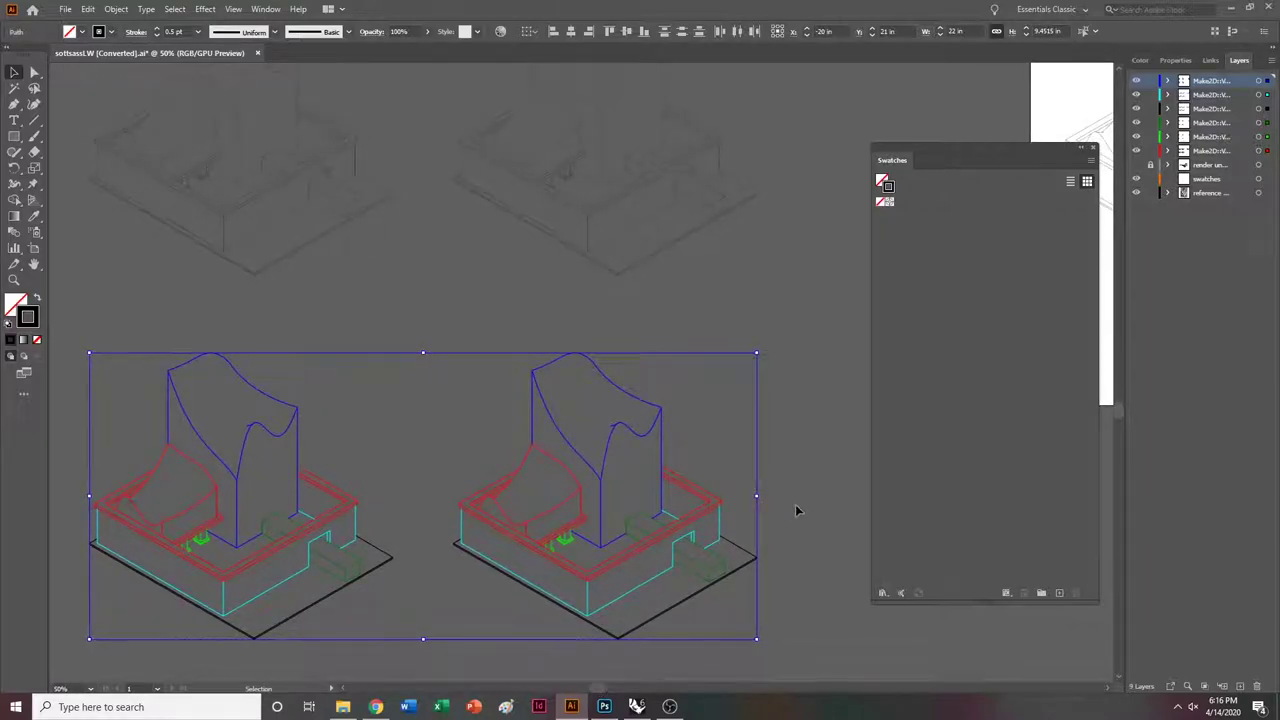
pyautogui.scroll(1, 797, 511)
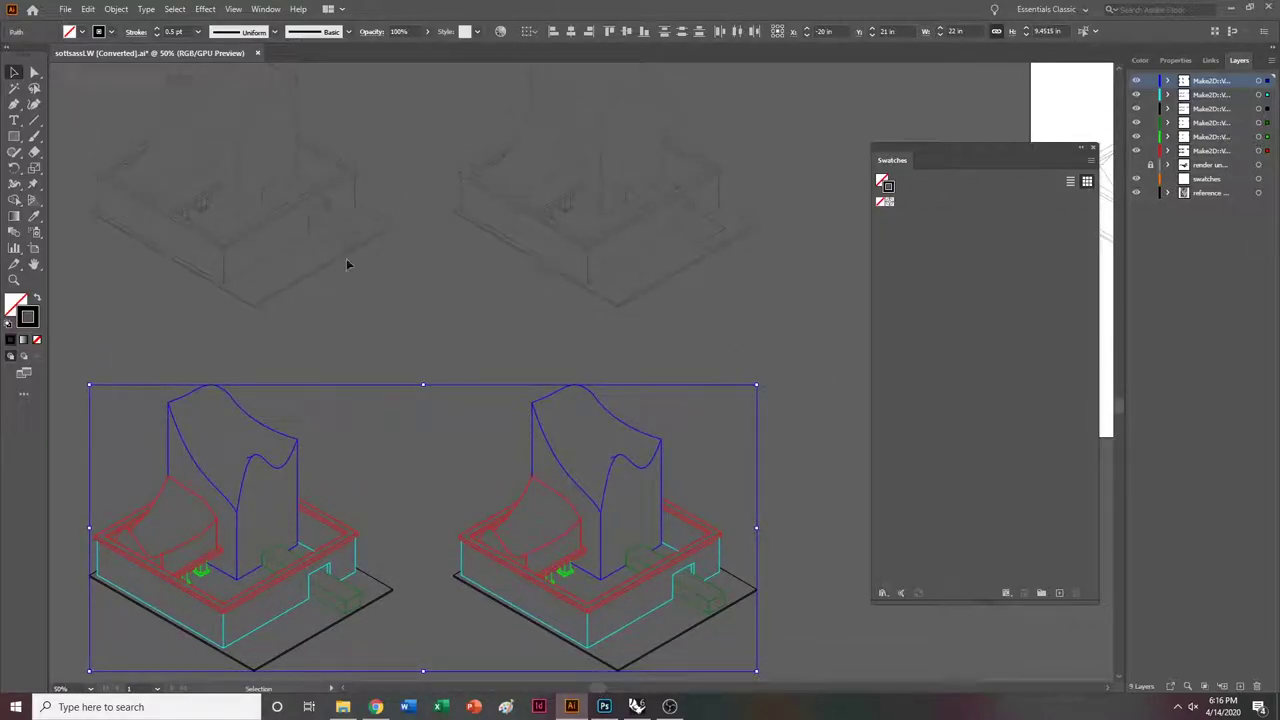
pyautogui.click(805, 405)
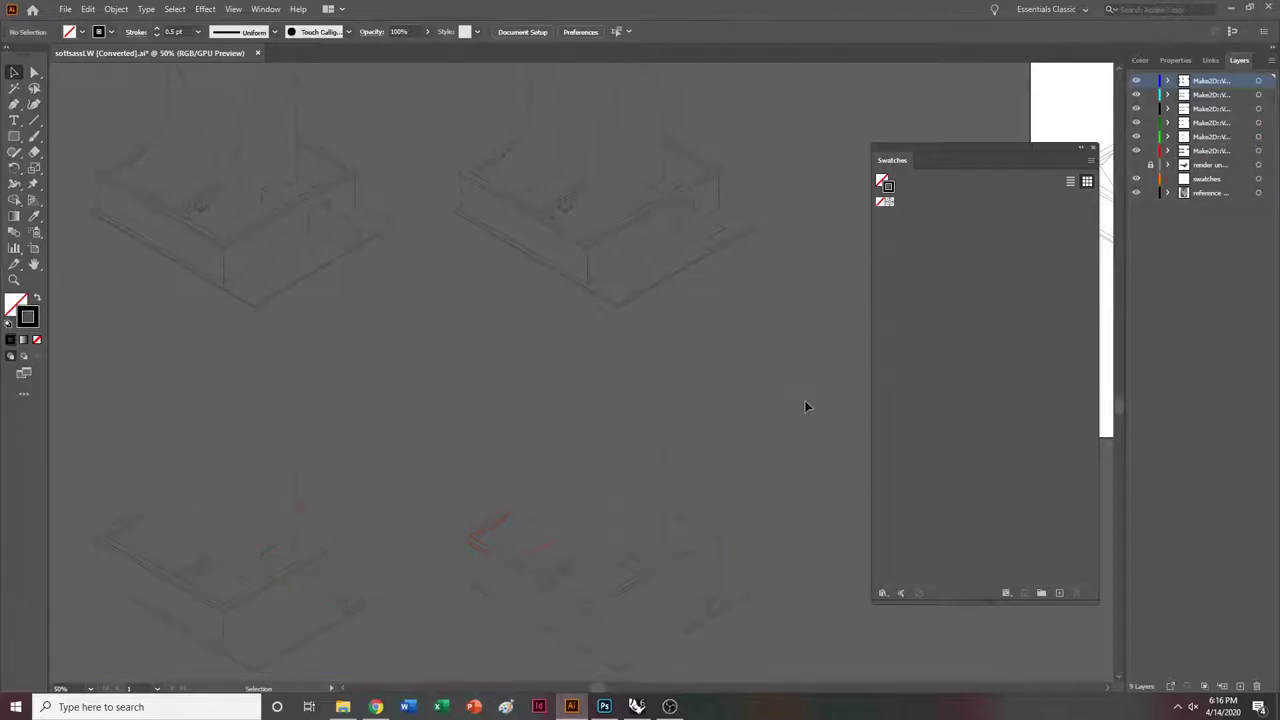
# Examine the surface patterns and colors of the building in the reference illustration beside the artboard.
pyautogui.keyDown('ctrl'); pyautogui.scroll(-9, 800, 405); pyautogui.keyUp('ctrl')
pyautogui.keyDown('ctrl'); pyautogui.scroll(8, 740, 400); pyautogui.keyUp('ctrl')
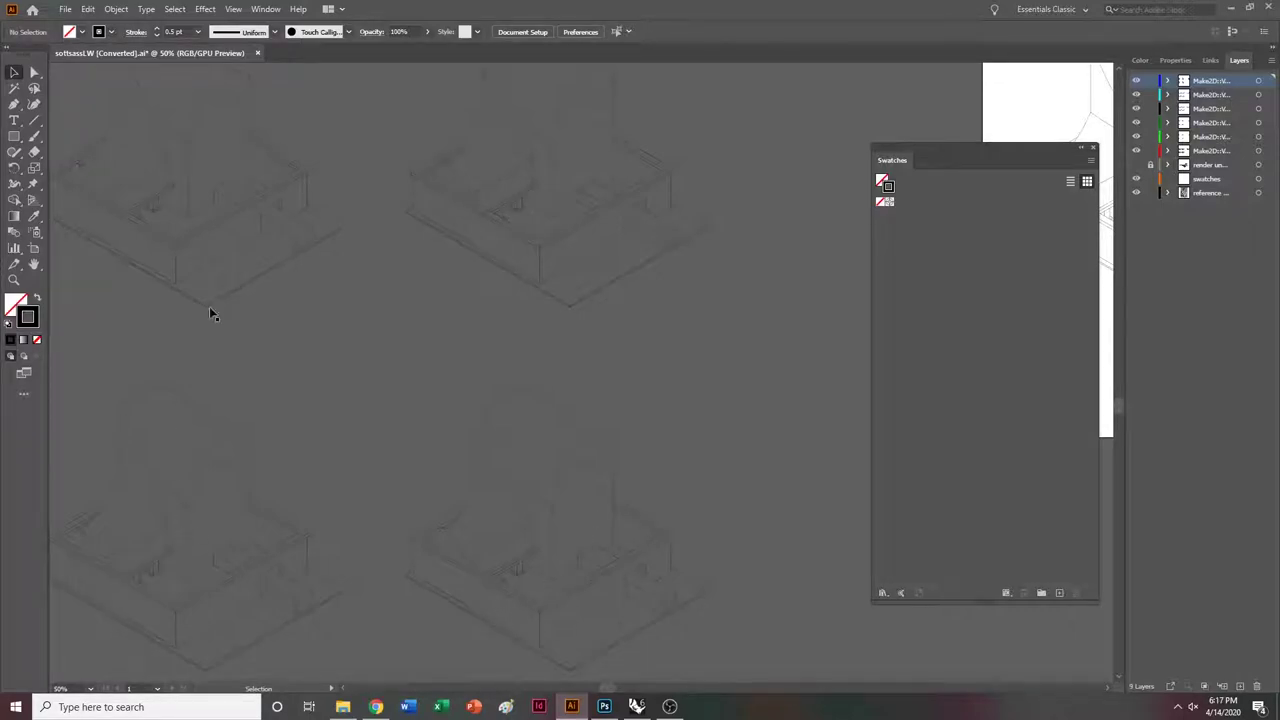
pyautogui.hscroll(5, 507, 445)
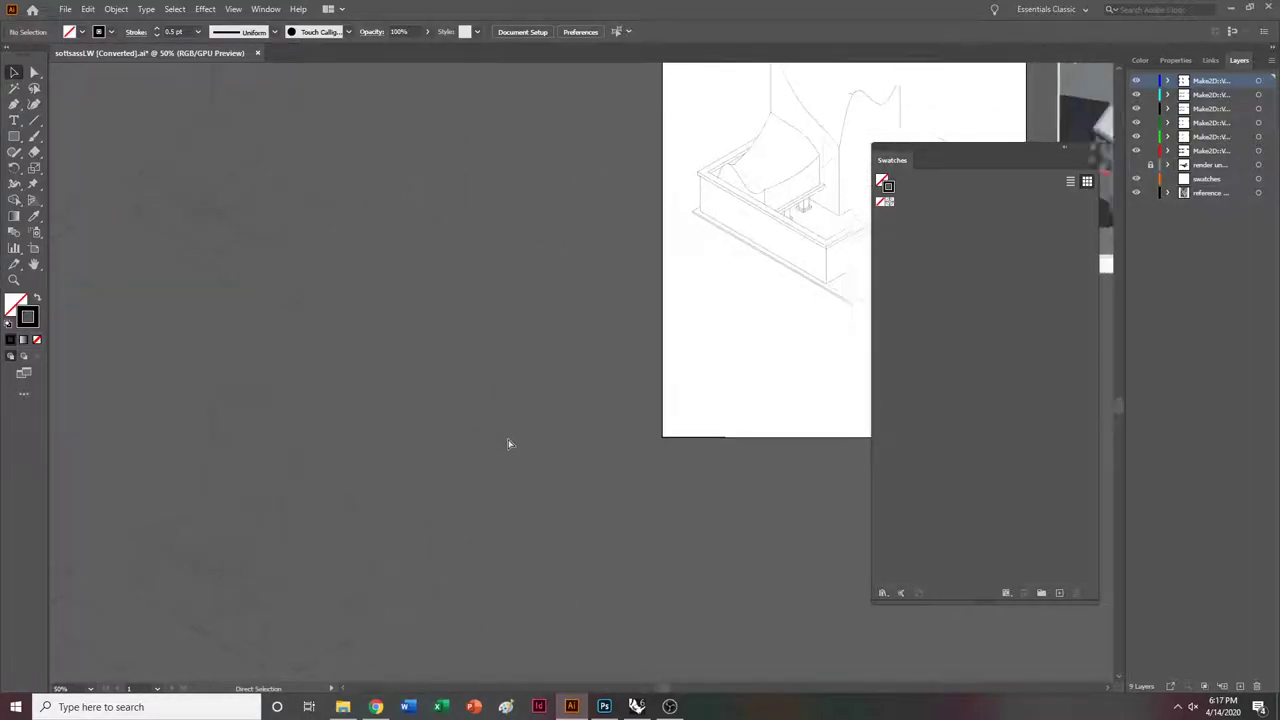
pyautogui.hscroll(3, 527, 443)
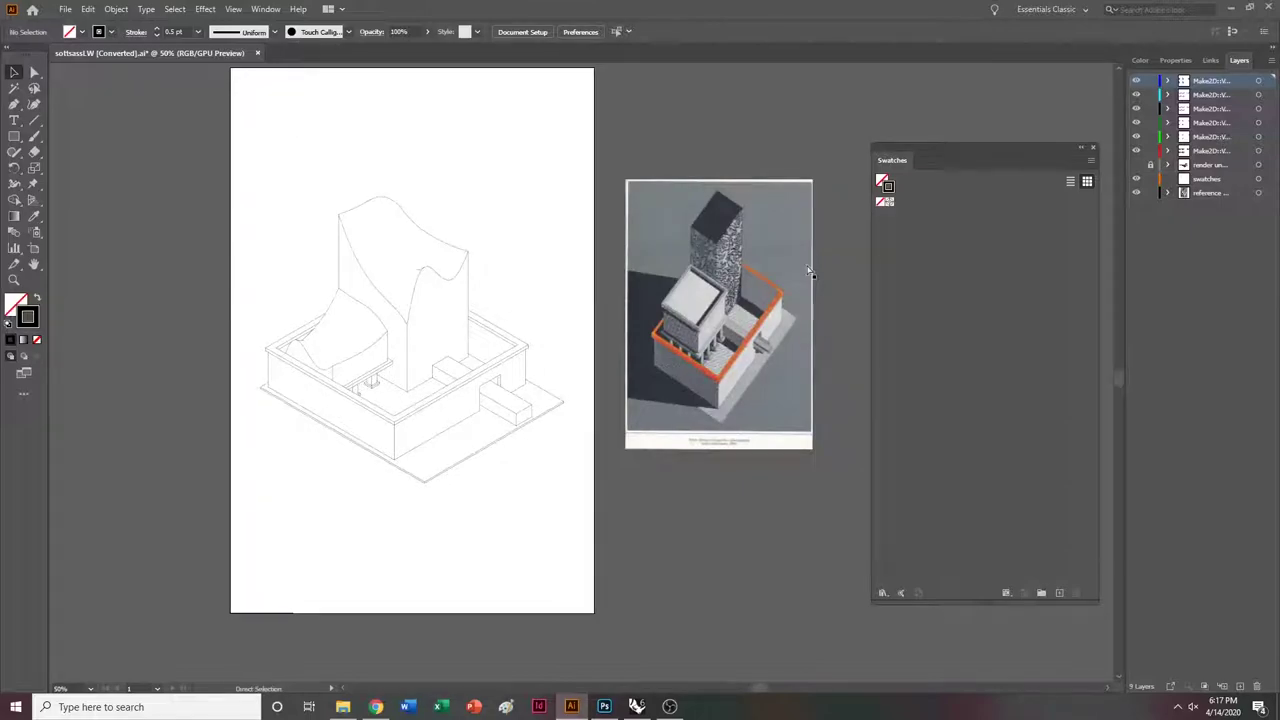
pyautogui.hotkey('ctrl', '=')
pyautogui.hotkey('ctrl', '=')
pyautogui.hscroll(4, 794, 273)
pyautogui.press('v')
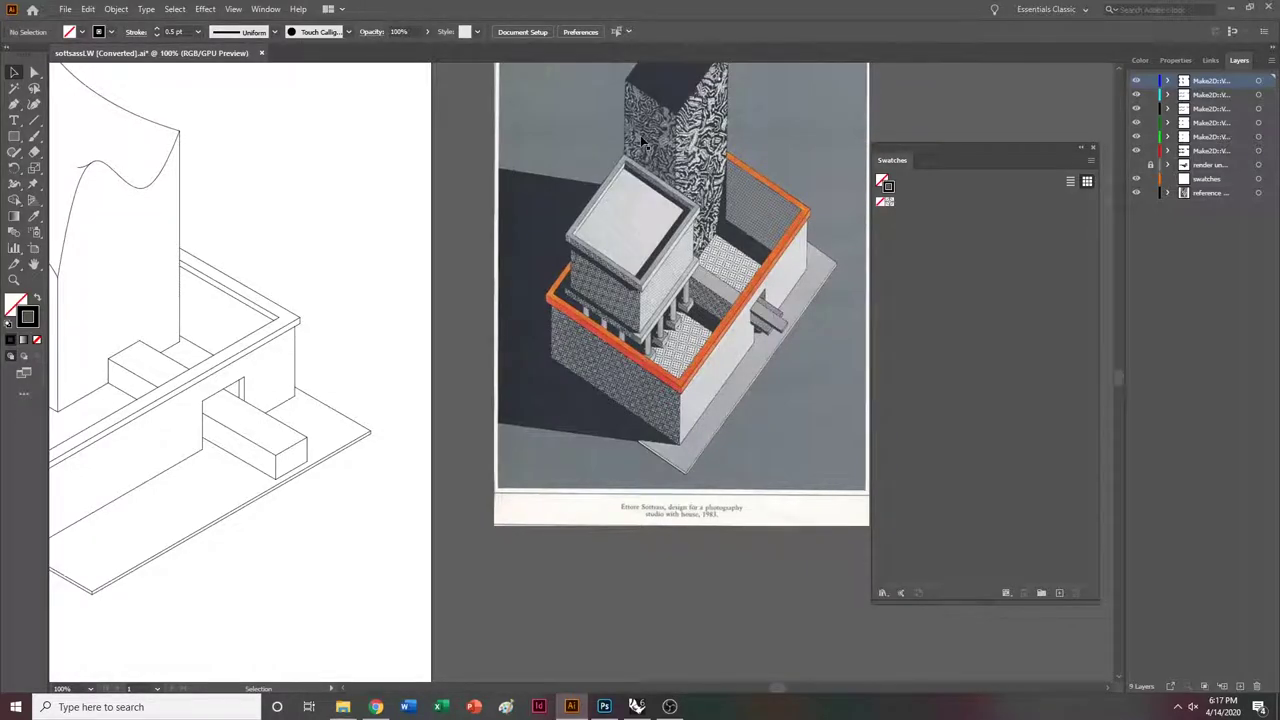
pyautogui.hotkey('ctrl', '-')
pyautogui.hotkey('ctrl', '-')
pyautogui.hotkey('ctrl', '-')
# Select all four off-artboard linework copies, copy them and paste them in place.
pyautogui.hscroll(-9, 403, 349)
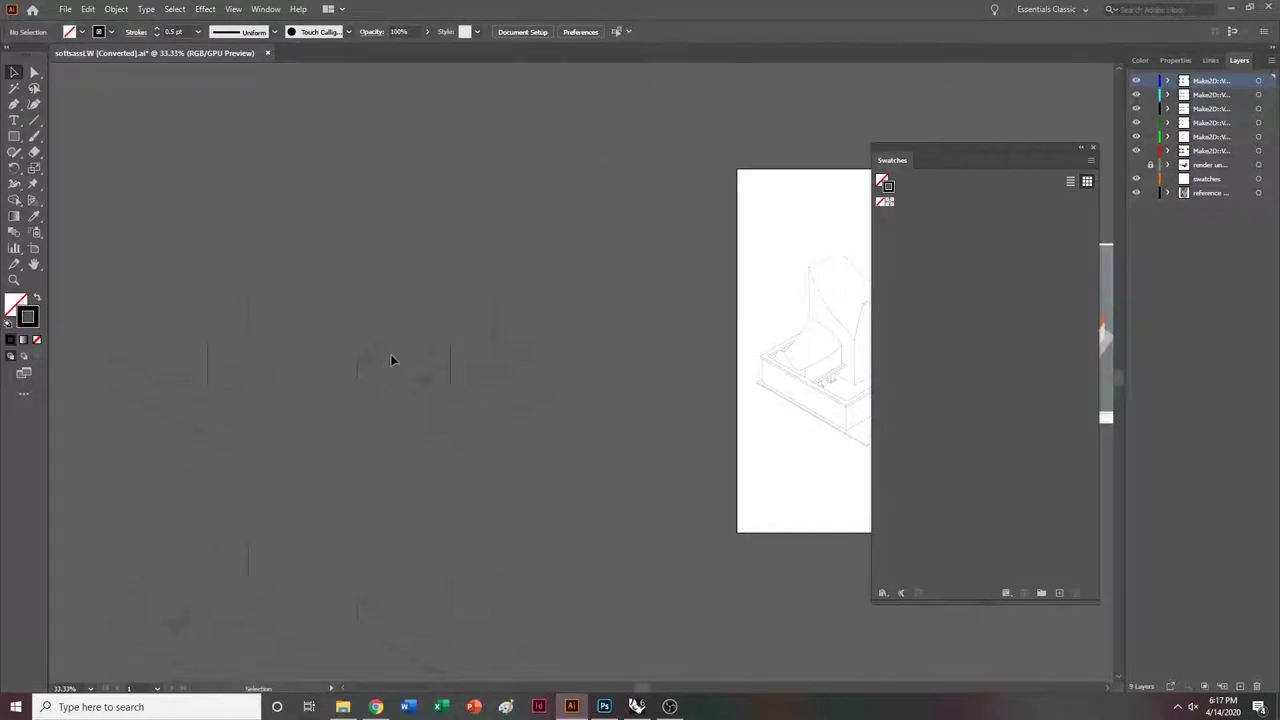
pyautogui.scroll(-3, 392, 360)
pyautogui.hscroll(-4, 589, 348)
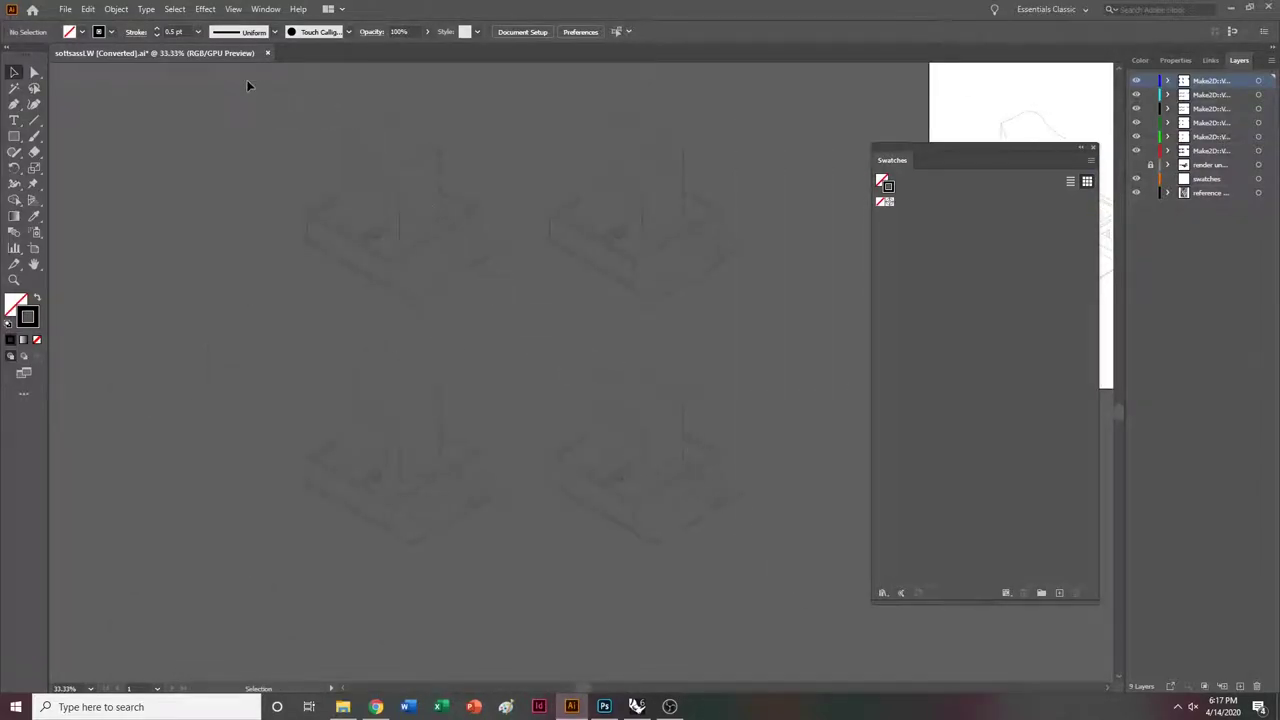
pyautogui.hotkey('ctrl', 'a')
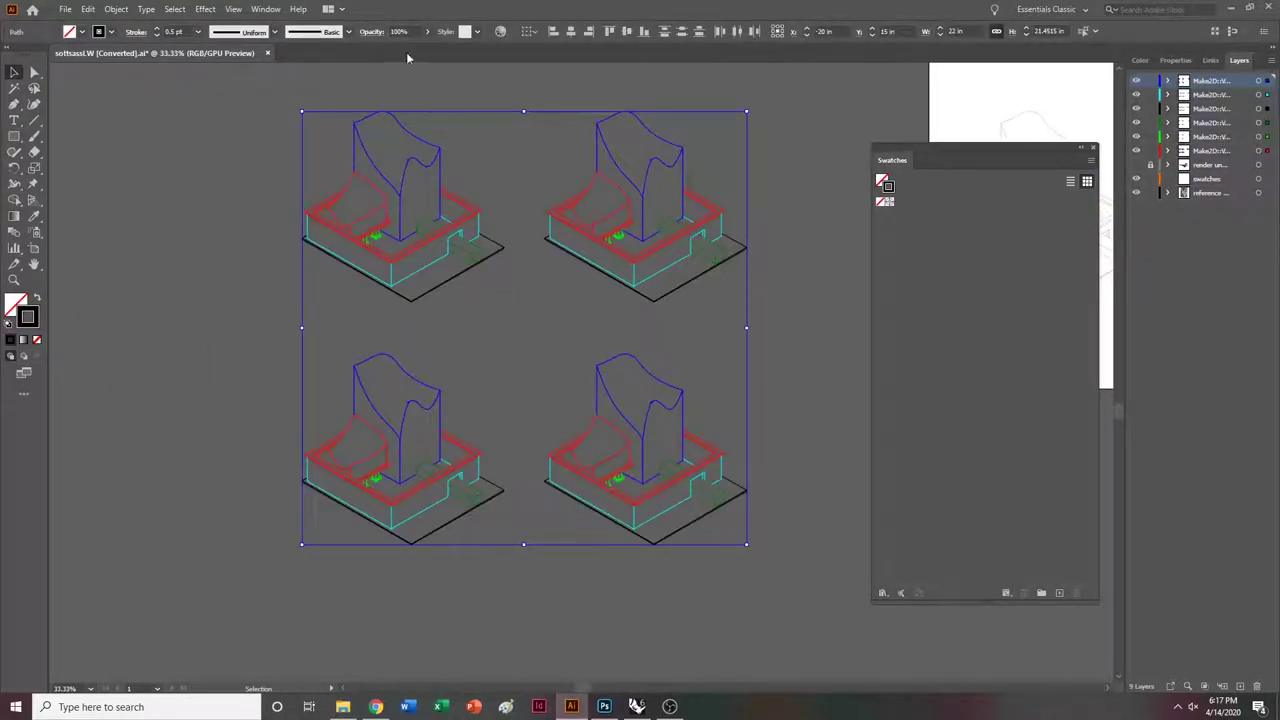
pyautogui.press('a')
pyautogui.keyDown('ctrl'); pyautogui.hscroll(-3, 565, 320); pyautogui.keyUp('ctrl')
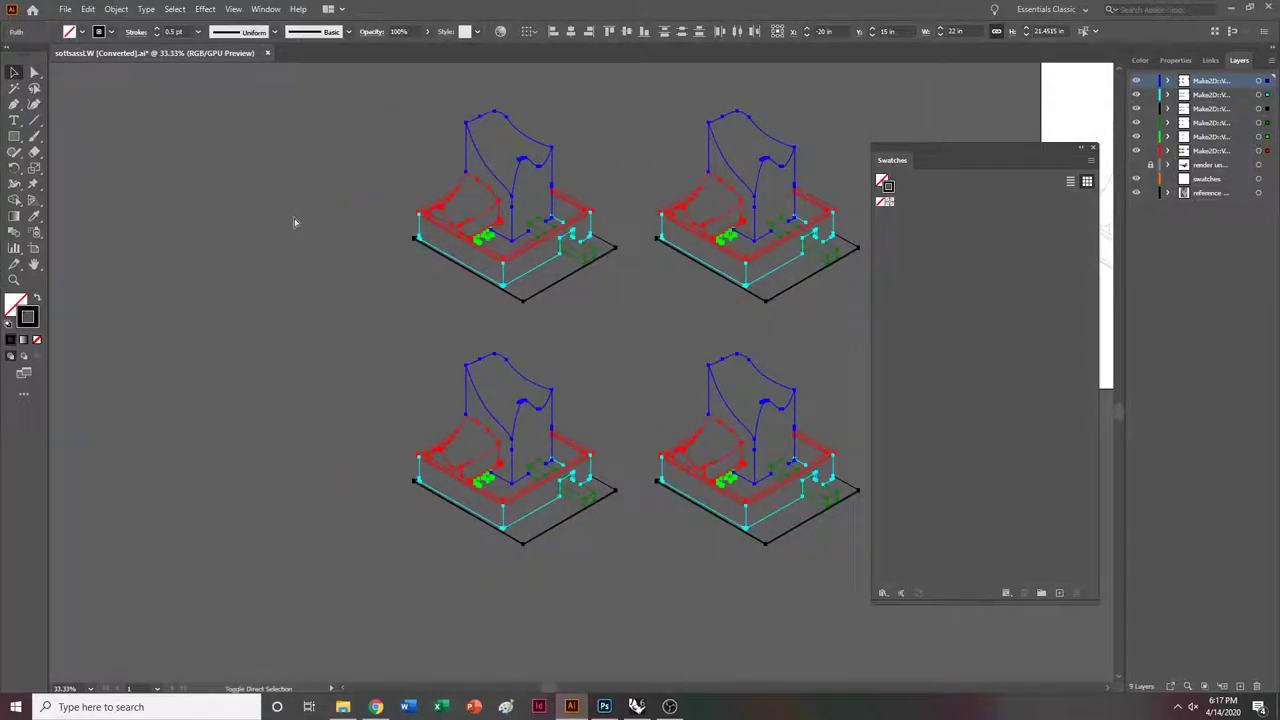
pyautogui.press('v')
# Try to move the four pasted linework copies -24 in horizontally and 0 in vertically.
pyautogui.press('Return')
pyautogui.write('-')
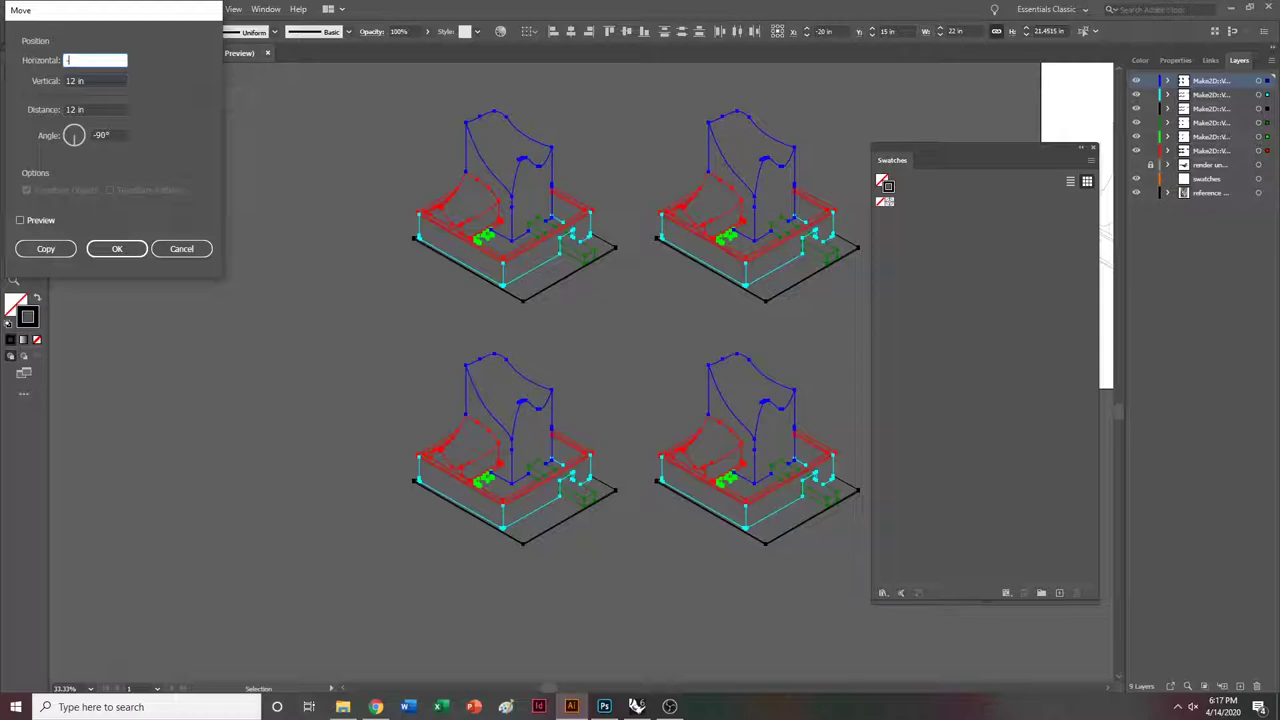
pyautogui.write('24')
pyautogui.press('Tab')
pyautogui.write('0')
pyautogui.press('Return')
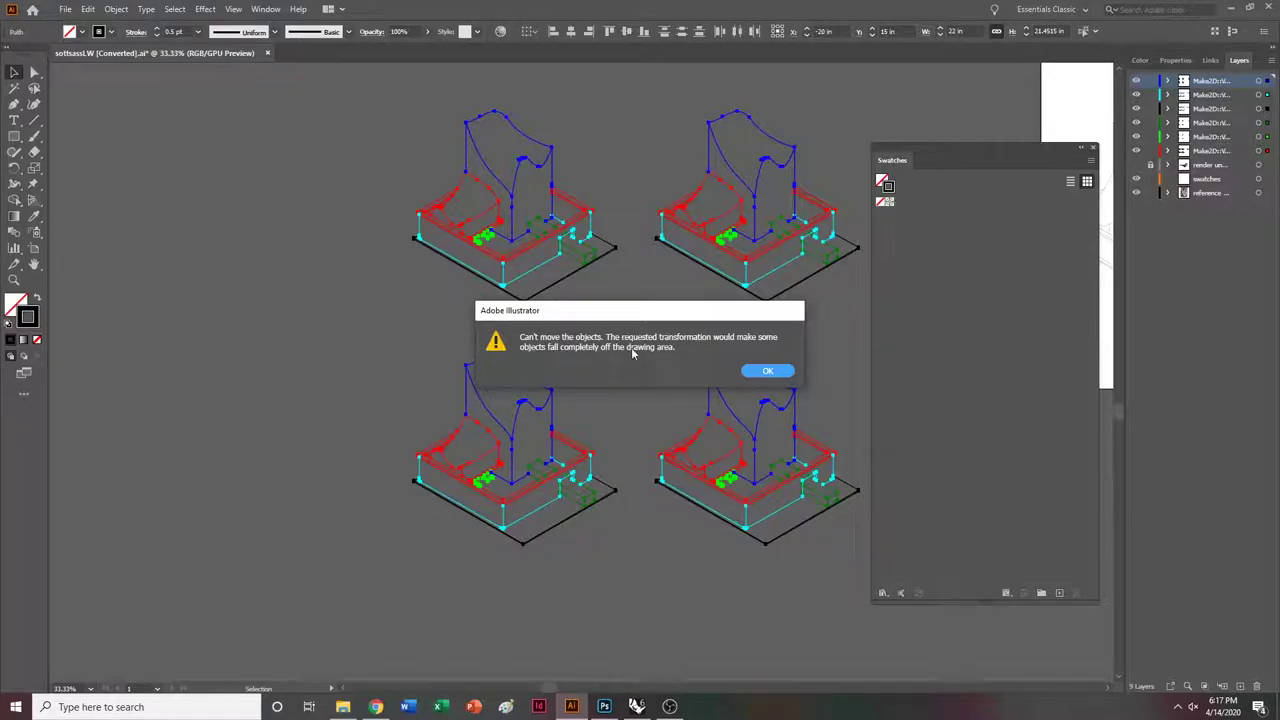
pyautogui.click(762, 371)
# Try again to shift the four pasted linework copies farther away from the artboard.
pyautogui.hotkey('ctrl', '-')
pyautogui.hotkey('ctrl', '-')
pyautogui.keyDown('ctrl'); pyautogui.scroll(-3, 760, 369); pyautogui.keyUp('ctrl')
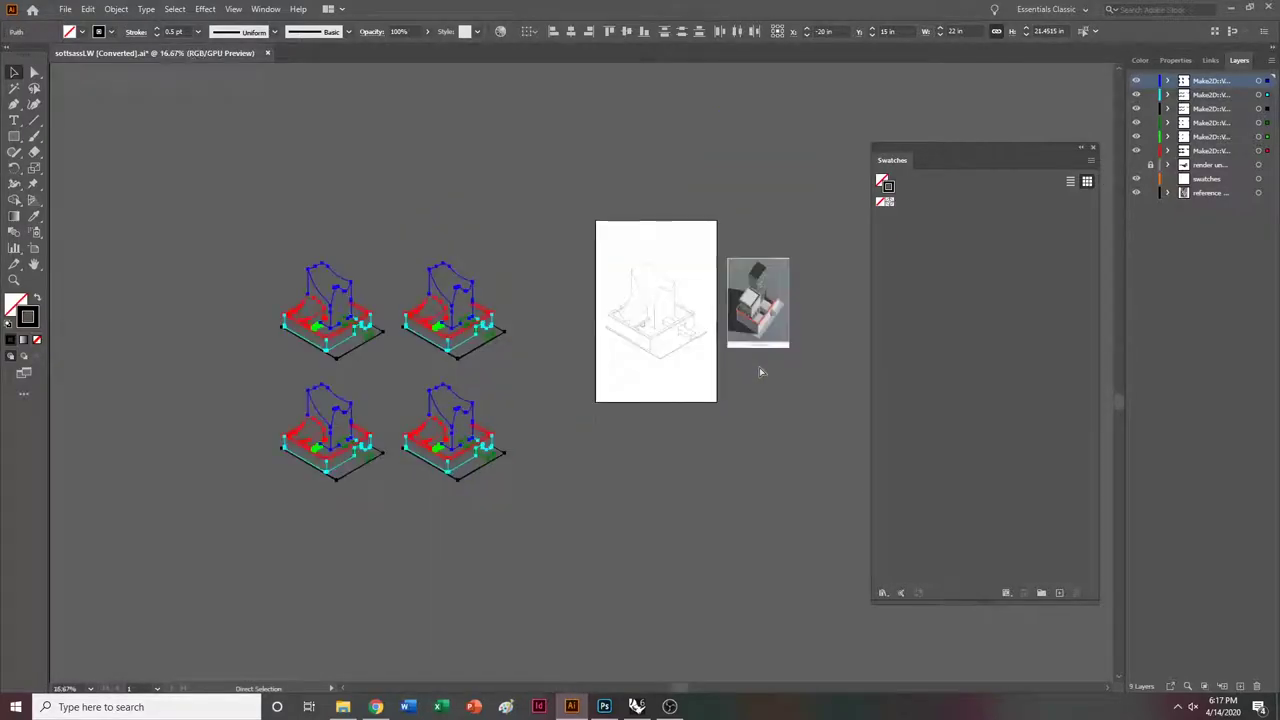
pyautogui.keyDown('ctrl'); pyautogui.scroll(4, 742, 376); pyautogui.keyUp('ctrl')
pyautogui.moveTo(615, 326); pyautogui.dragTo(242, 368)
pyautogui.click(767, 370)
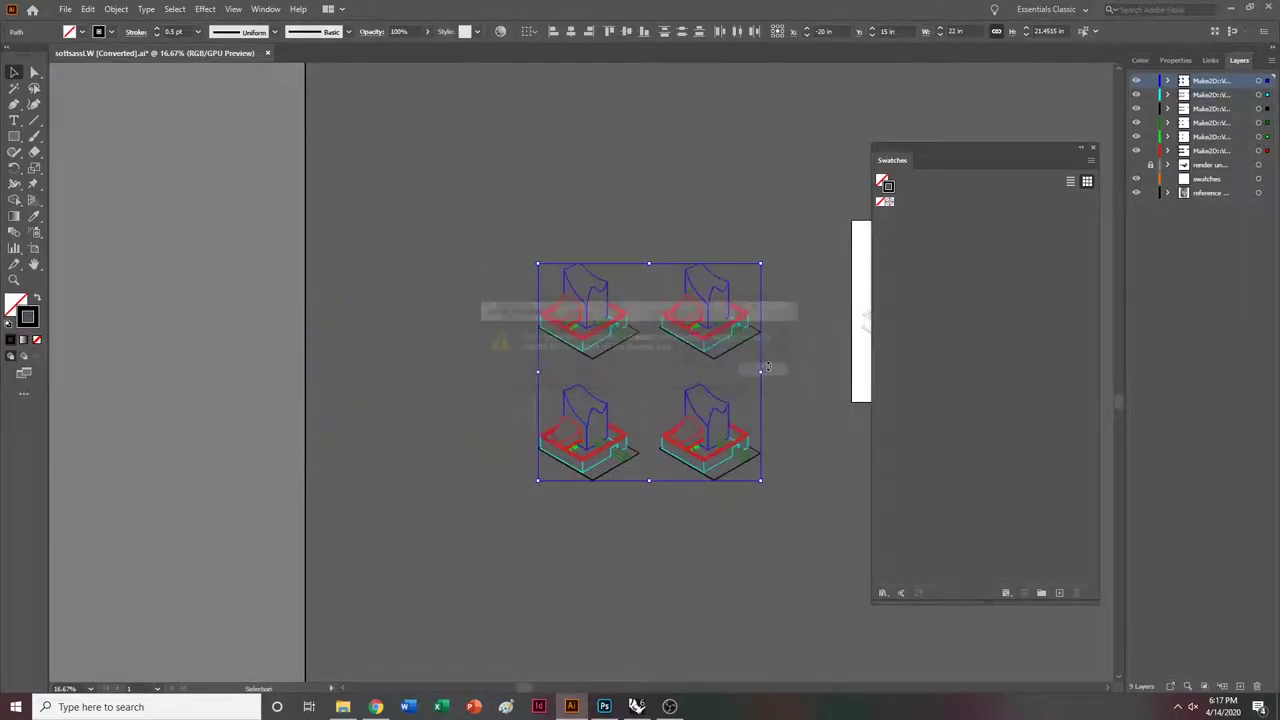
# Move the four pasted linework copies 0 in horizontally and 24 in vertically, below the originals, and deselect them.
pyautogui.press('Return')
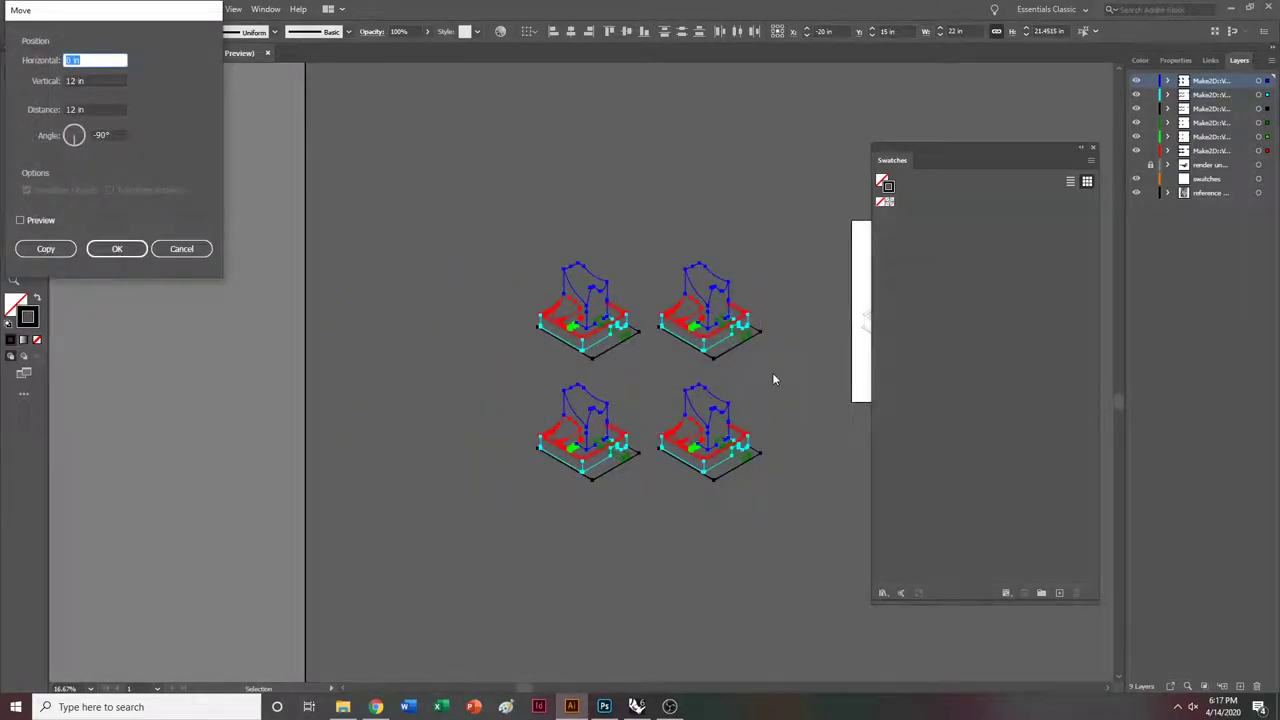
pyautogui.press('Tab')
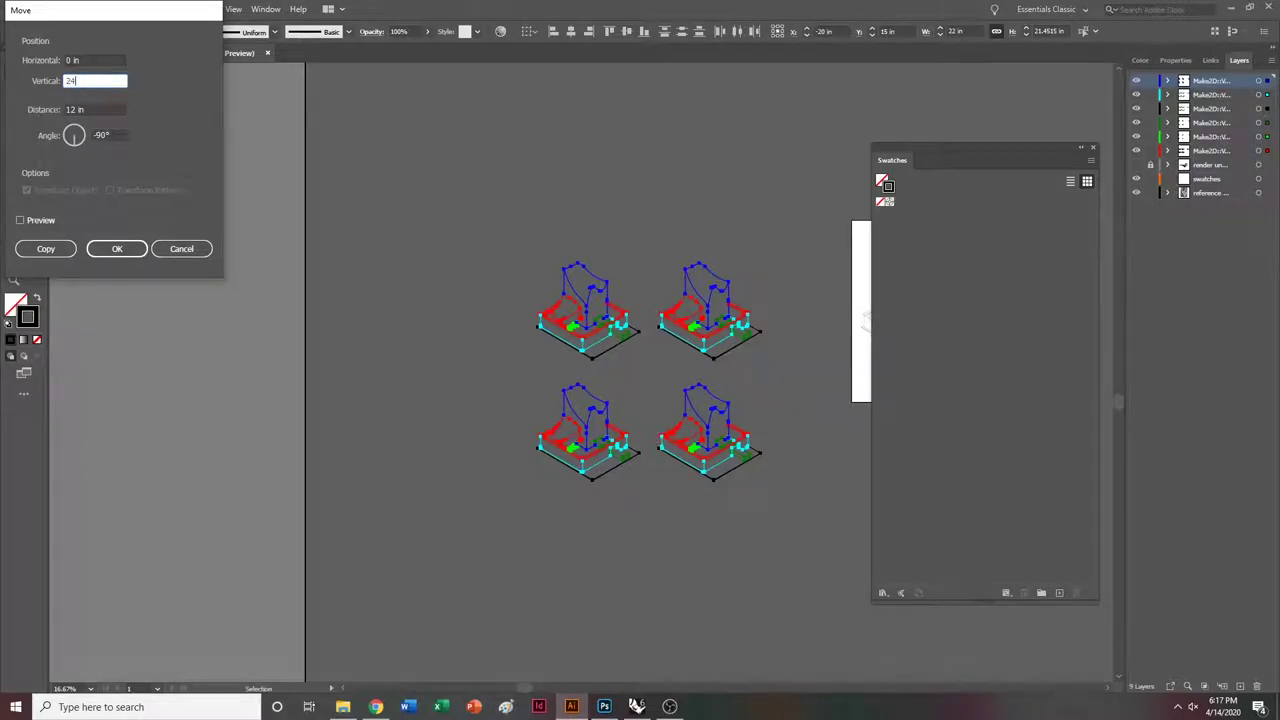
pyautogui.press('Return')
pyautogui.hscroll(2, 717, 391)
pyautogui.scroll(-3, 714, 384)
pyautogui.press('Delete')
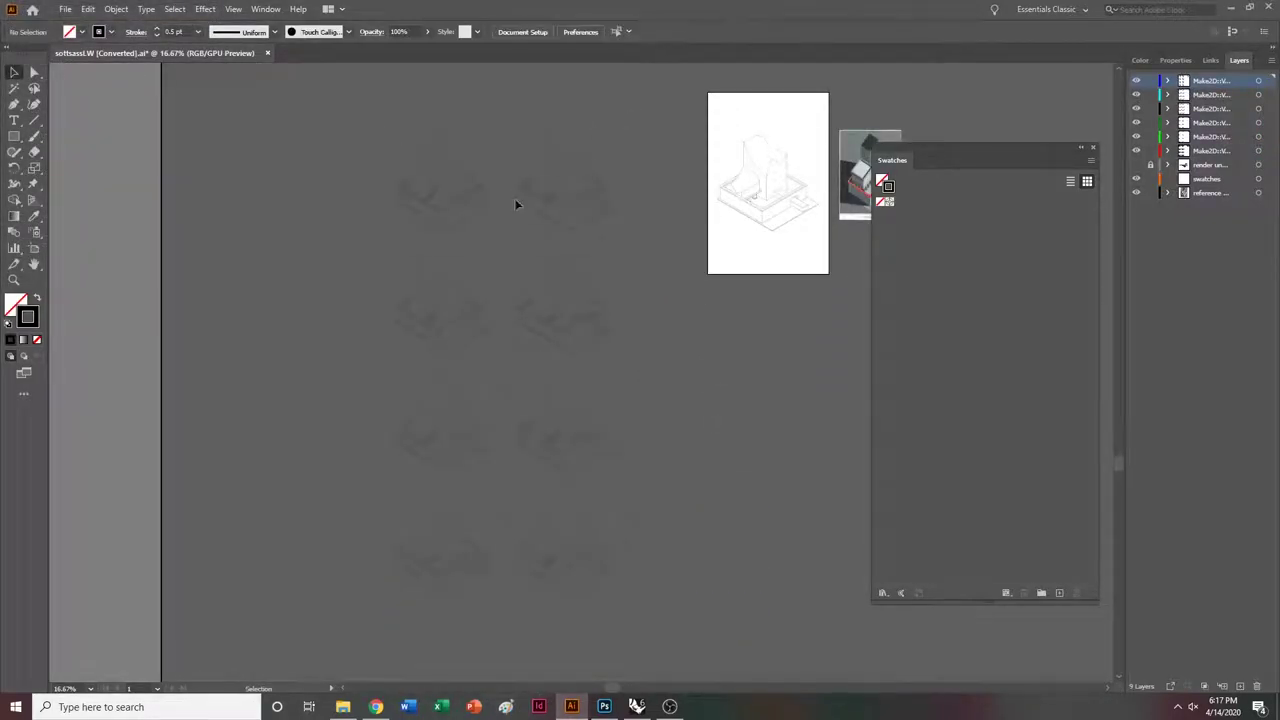
pyautogui.hscroll(1, 609, 397)
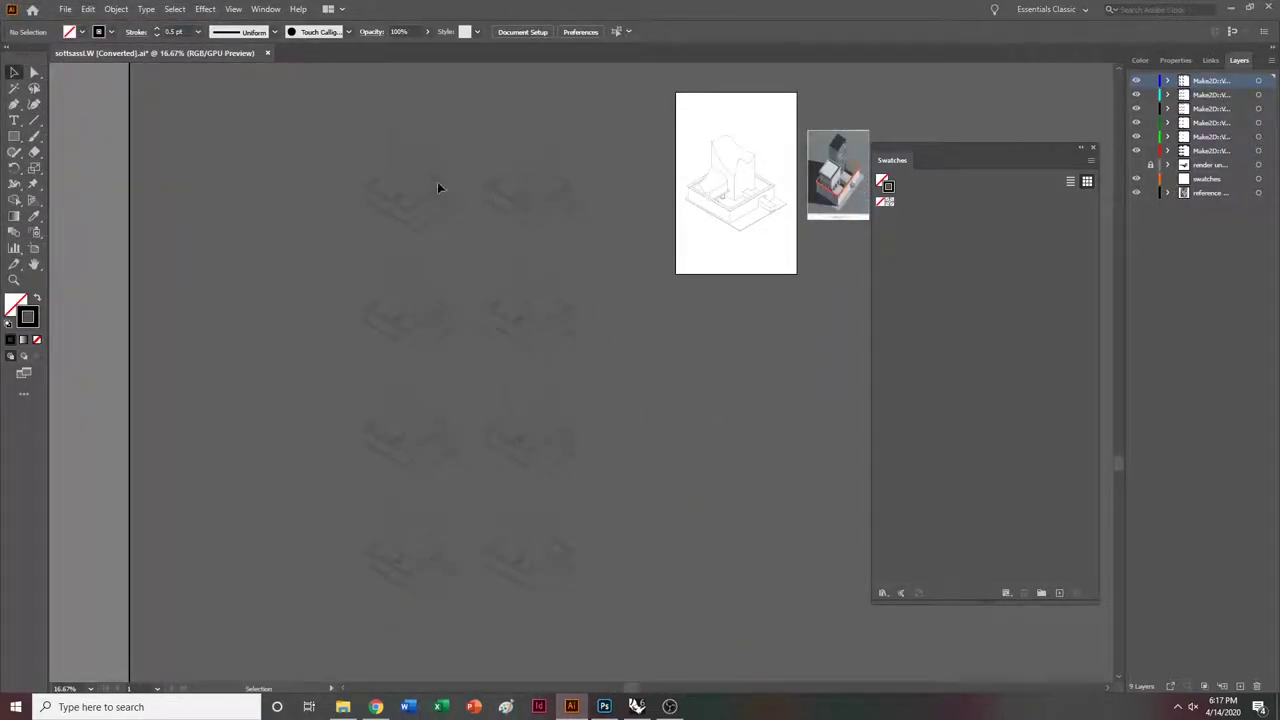
pyautogui.scroll(3, 551, 194)
pyautogui.keyDown('alt'); pyautogui.scroll(3, 551, 194); pyautogui.keyUp('alt')
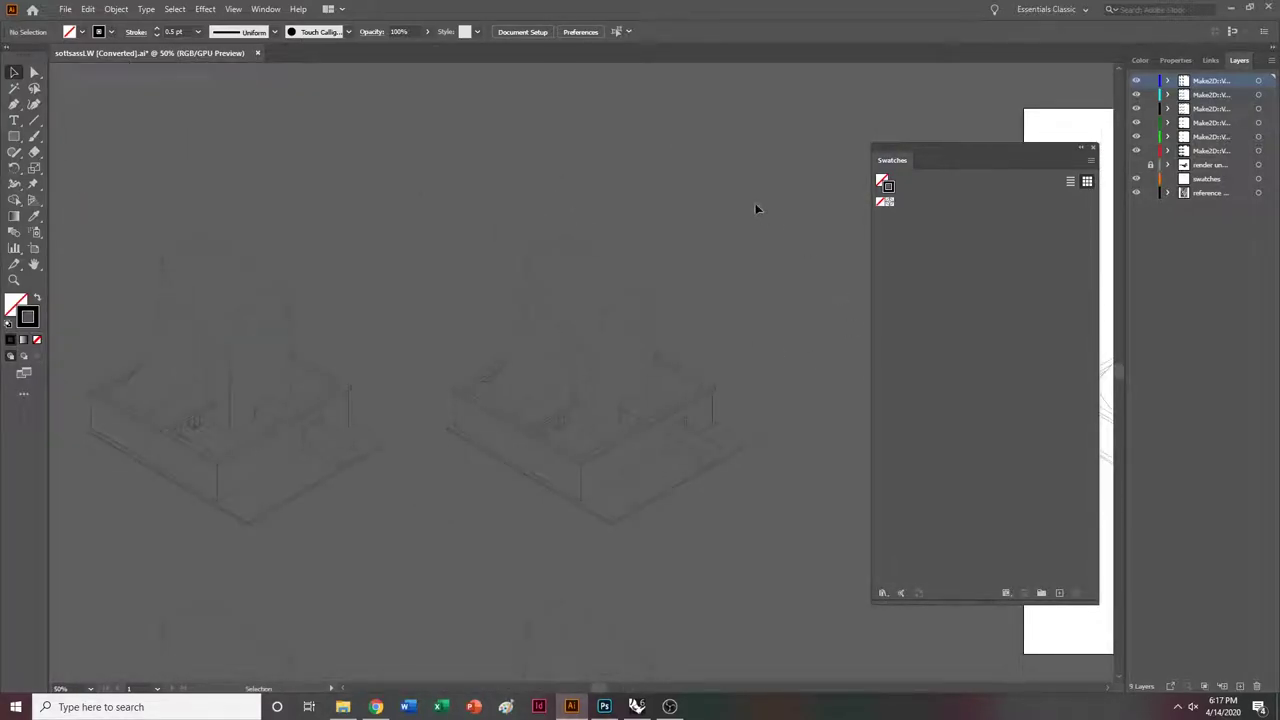
# Make the swatches layer active and lock the linework and reference layers.
pyautogui.hscroll(5, 400, 330)
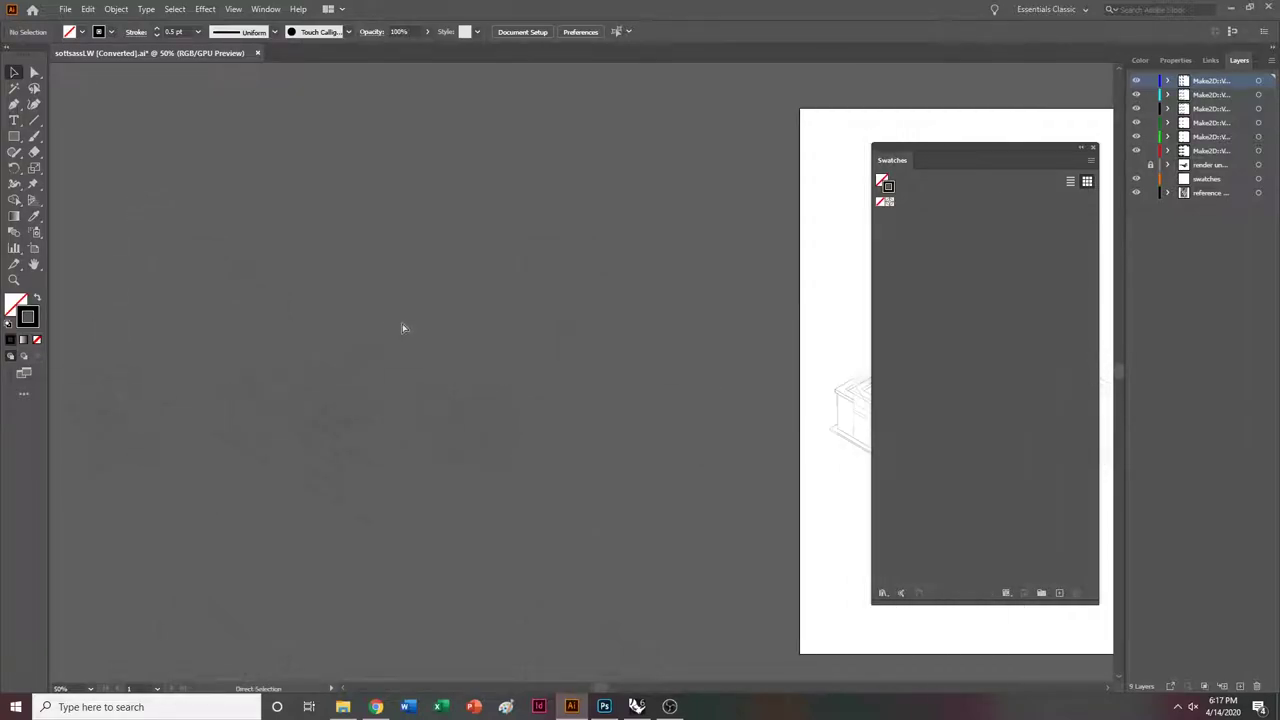
pyautogui.hscroll(4, 493, 340)
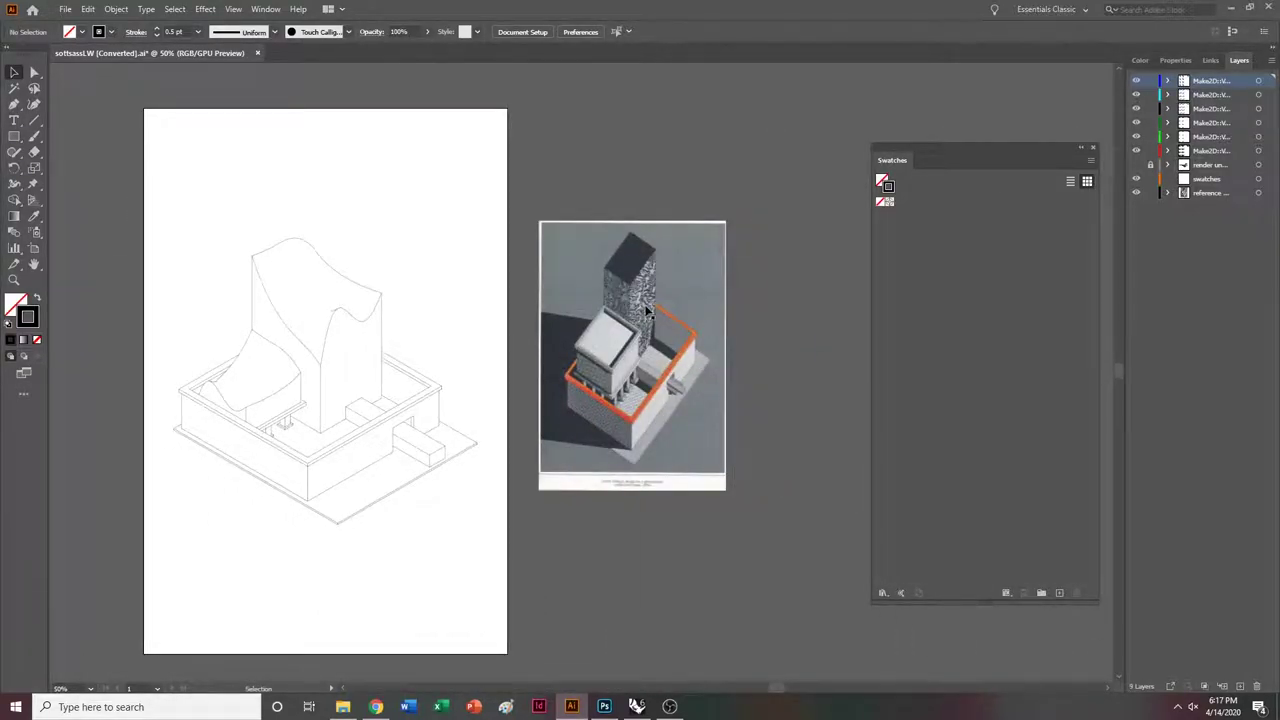
pyautogui.hscroll(-2, 734, 449)
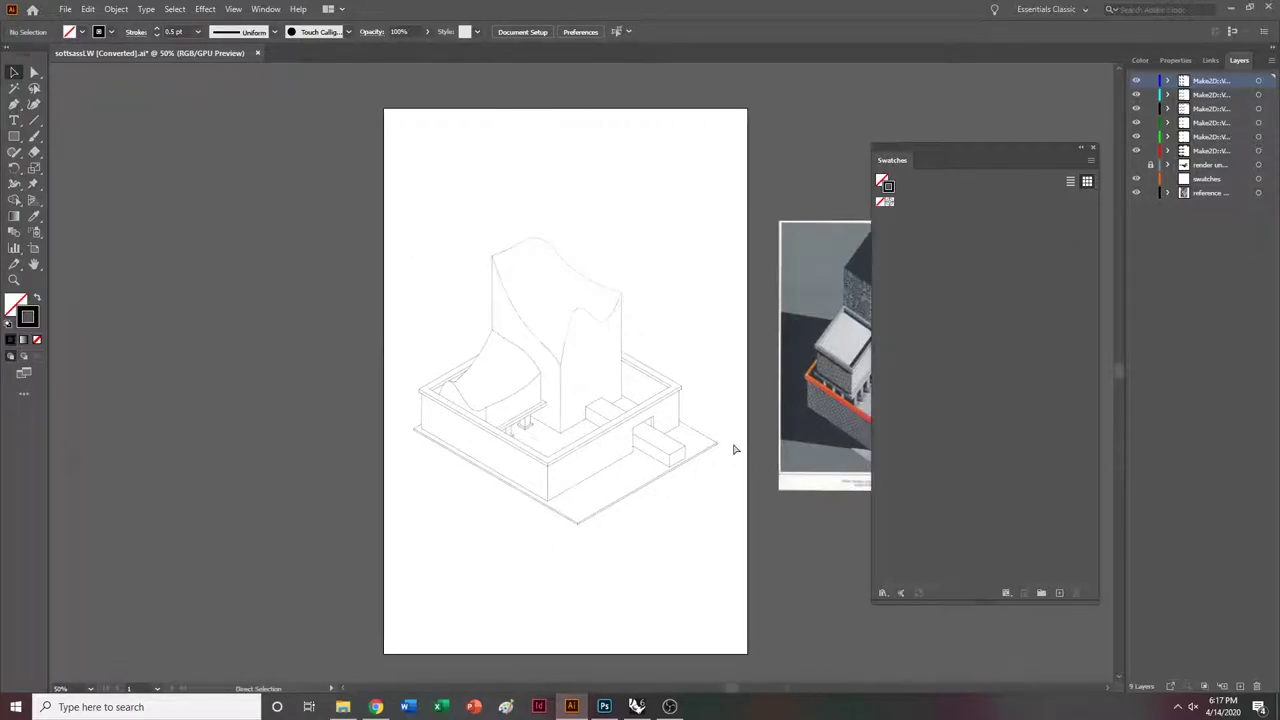
pyautogui.hscroll(-7, 706, 443)
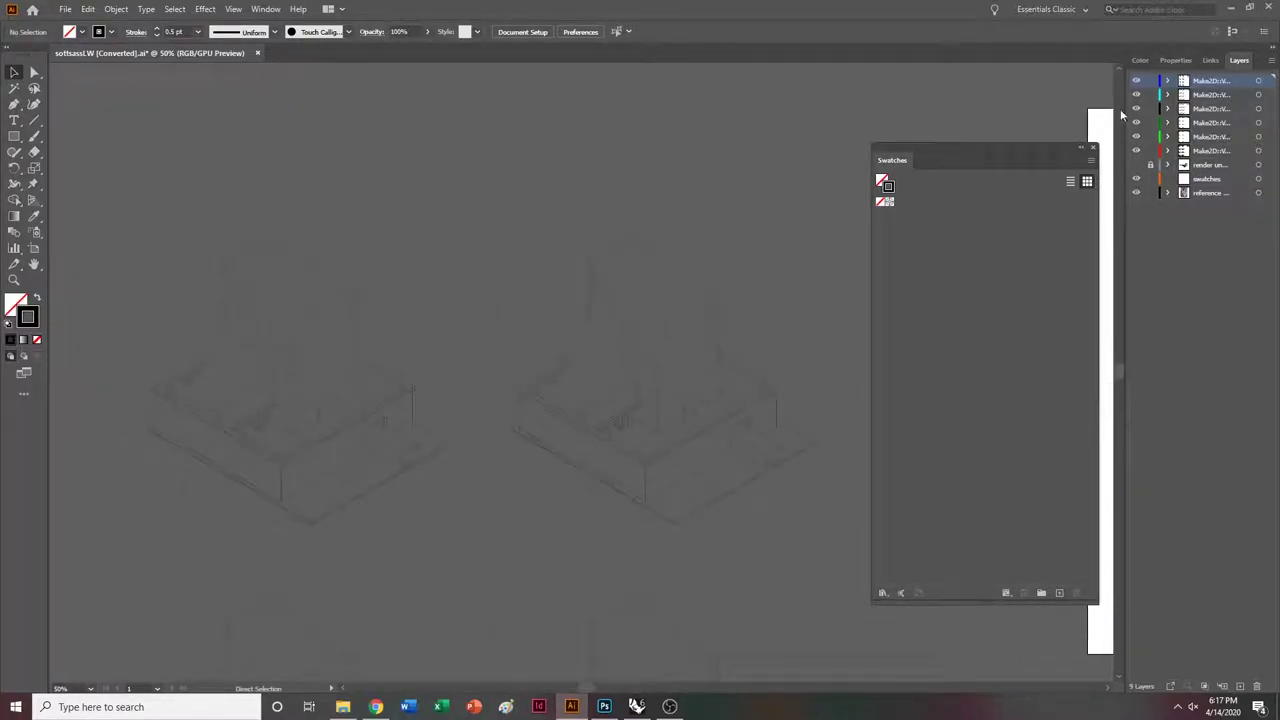
pyautogui.click(1208, 180)
pyautogui.hscroll(-2, 545, 280)
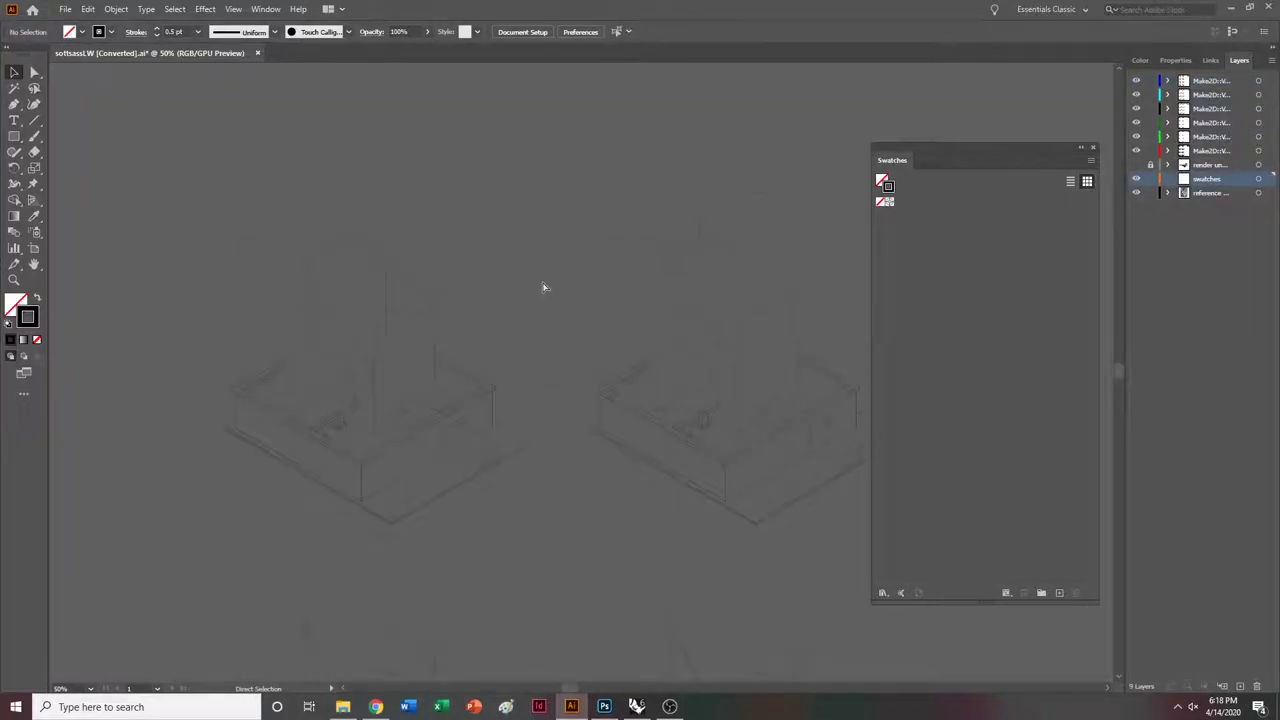
pyautogui.hotkey('ctrl', '=')
pyautogui.hotkey('ctrl', '=')
pyautogui.hscroll(-5, 544, 286)
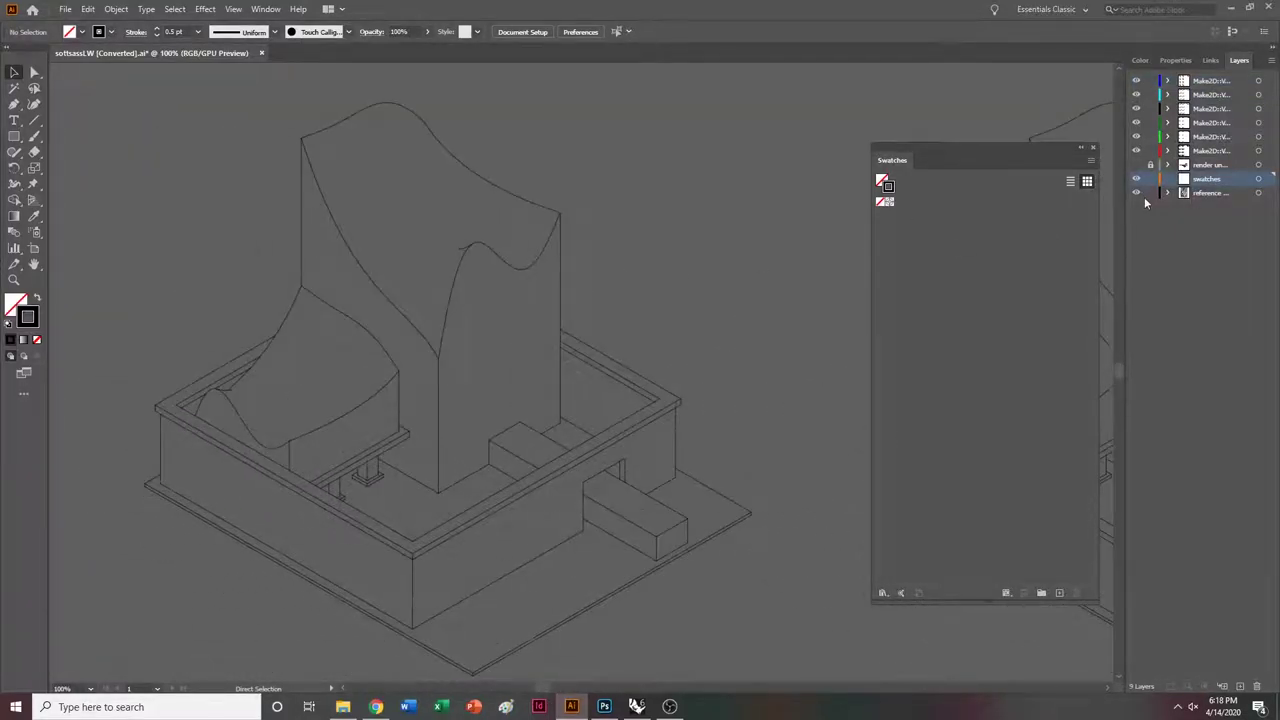
pyautogui.moveTo(1149, 192); pyautogui.dragTo(1150, 80)
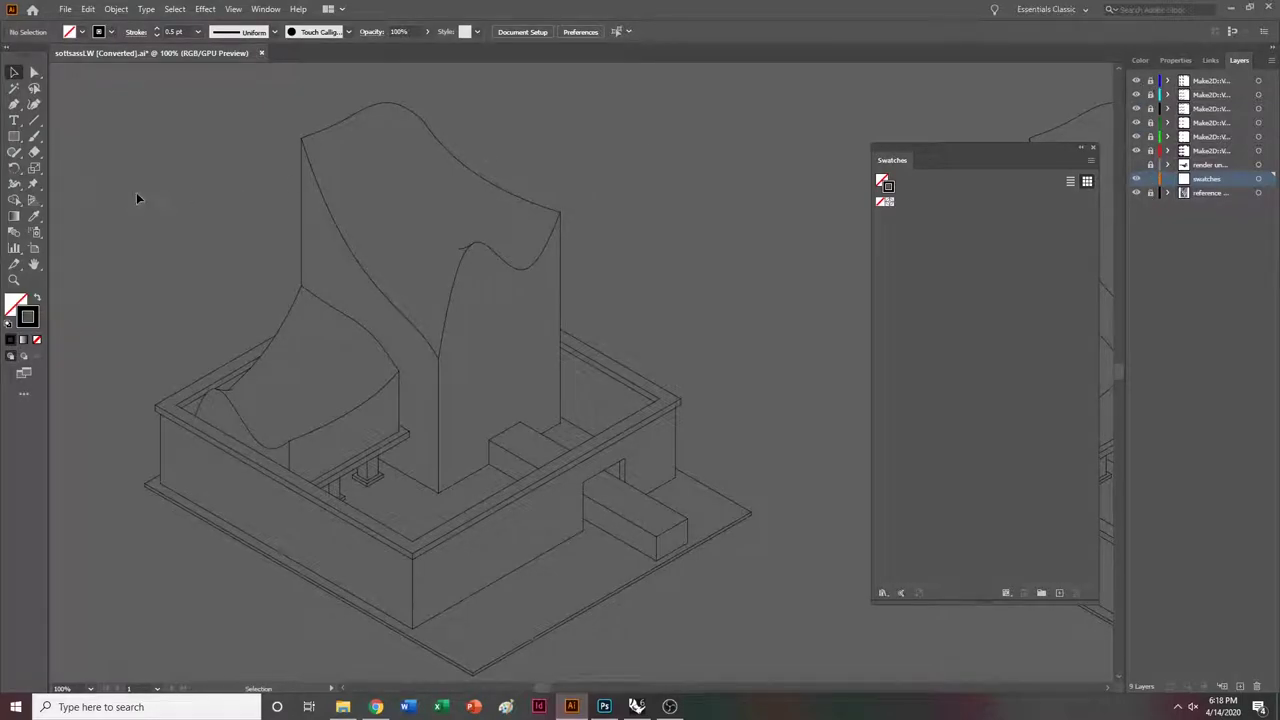
# Draw a rectangle about 2.26 by 5.82 in over the tower's left face on the first off-artboard linework copy.
pyautogui.click(13, 143)
pyautogui.scroll(3, 480, 478)
pyautogui.hscroll(-5, 489, 487)
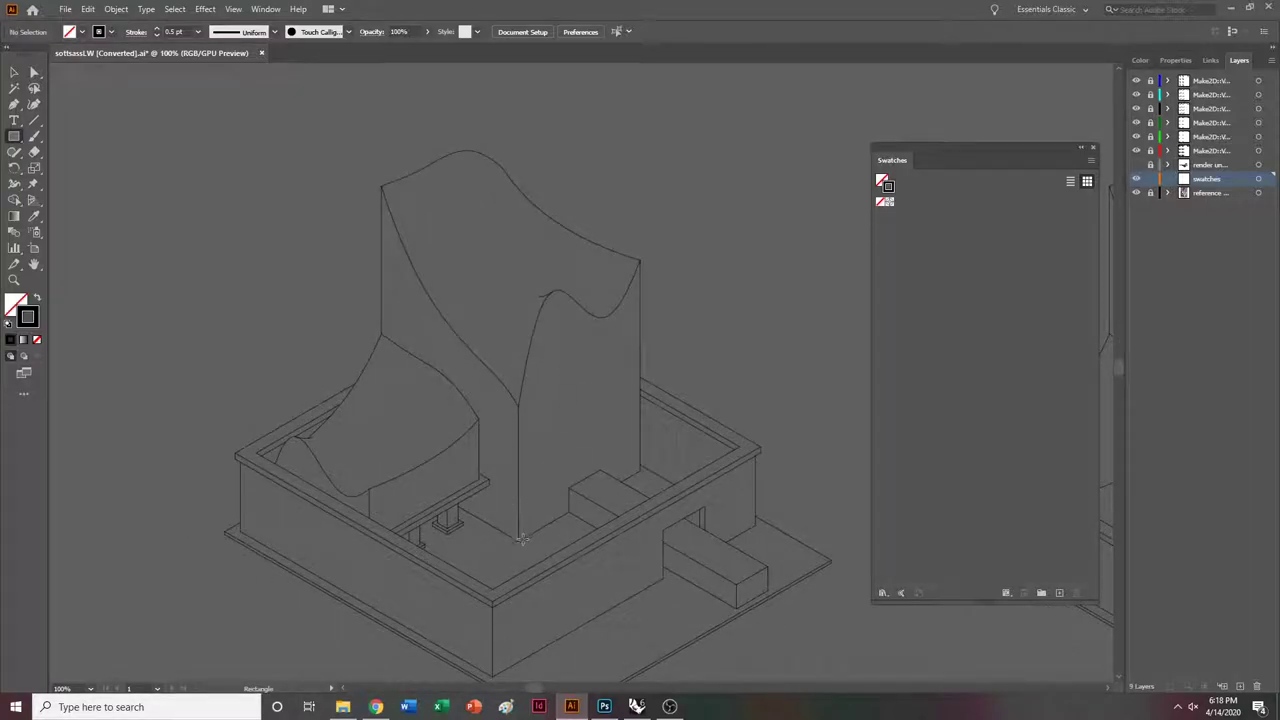
pyautogui.hotkey('ctrl', '=')
pyautogui.hotkey('ctrl', '=')
pyautogui.scroll(-3, 648, 446)
pyautogui.keyDown('ctrl'); pyautogui.scroll(1, 648, 452); pyautogui.keyUp('ctrl')
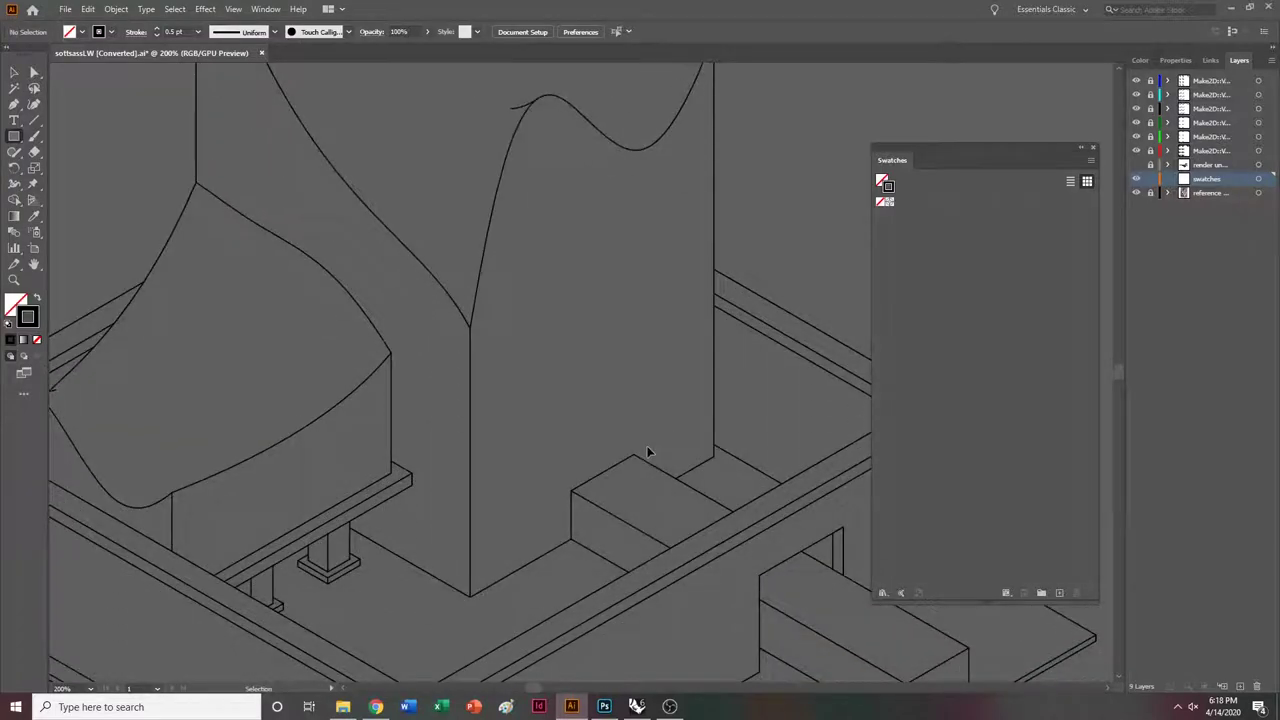
pyautogui.hotkey('ctrl', '-')
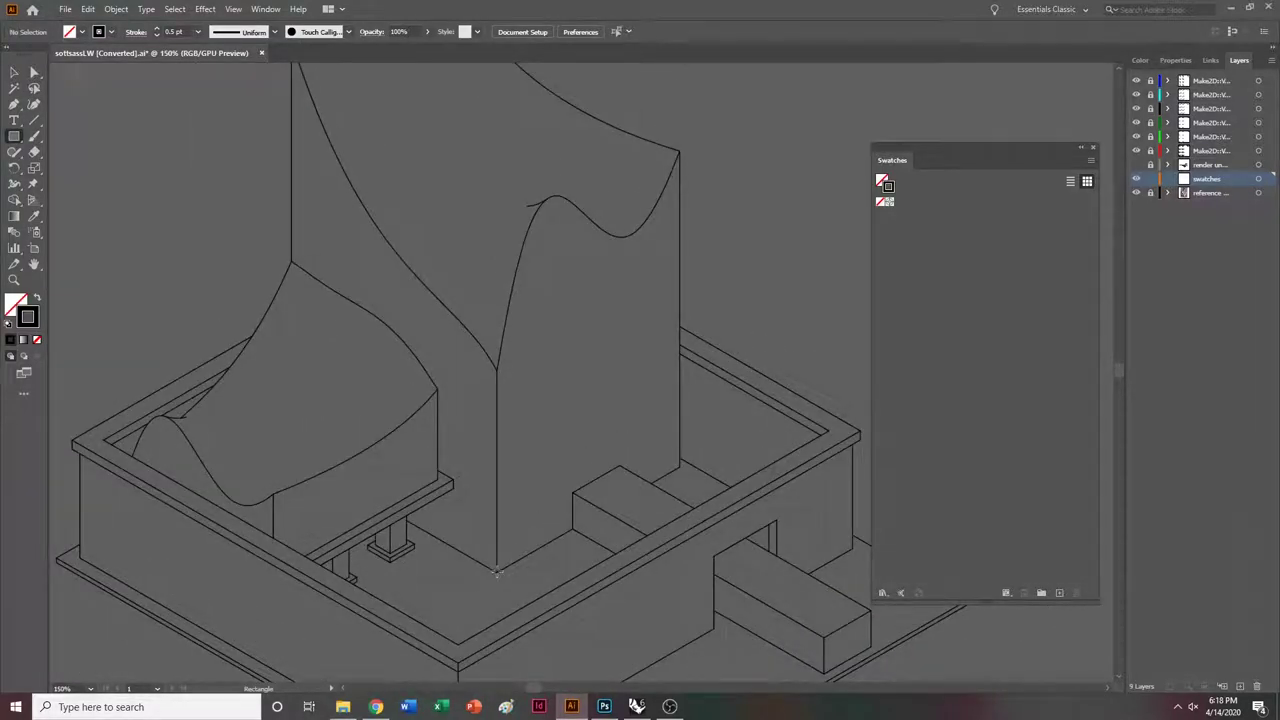
pyautogui.moveTo(496, 572)
pyautogui.mouseDown()
pyautogui.moveTo(329, 429)
pyautogui.moveTo(277, 309)
pyautogui.moveTo(291, 375)
pyautogui.mouseUp()
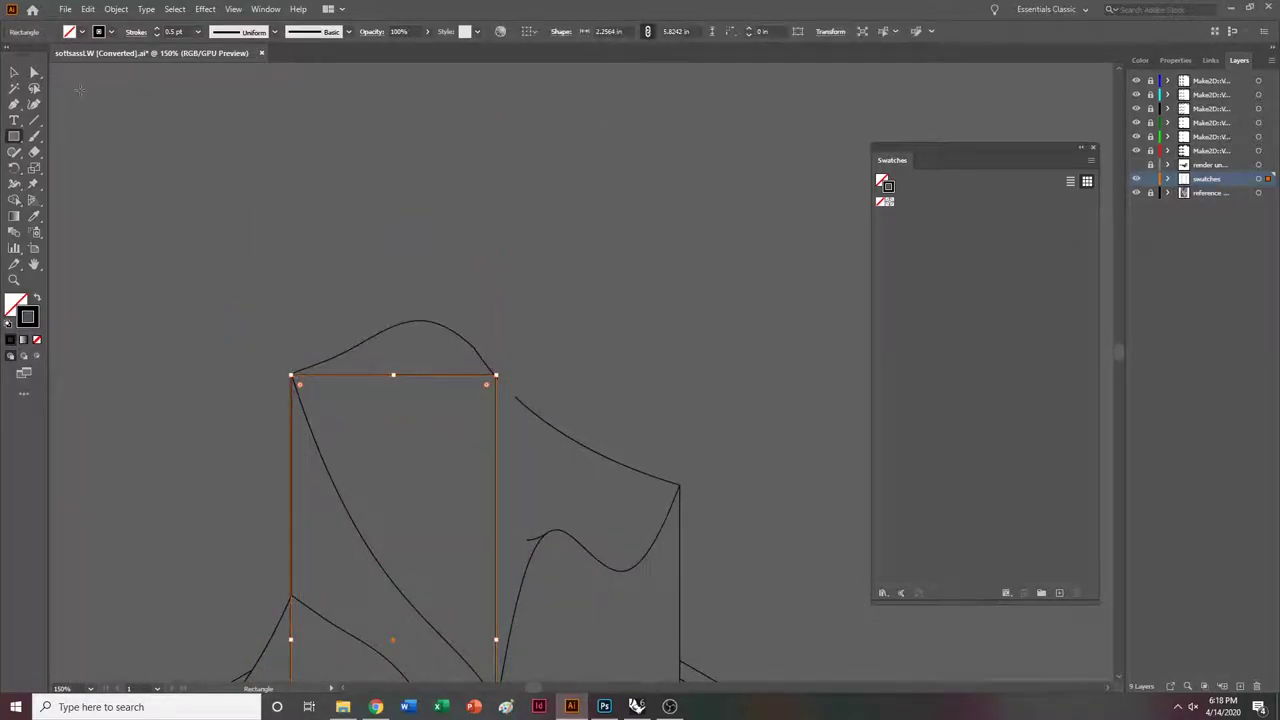
pyautogui.click(15, 71)
pyautogui.scroll(-2, 338, 358)
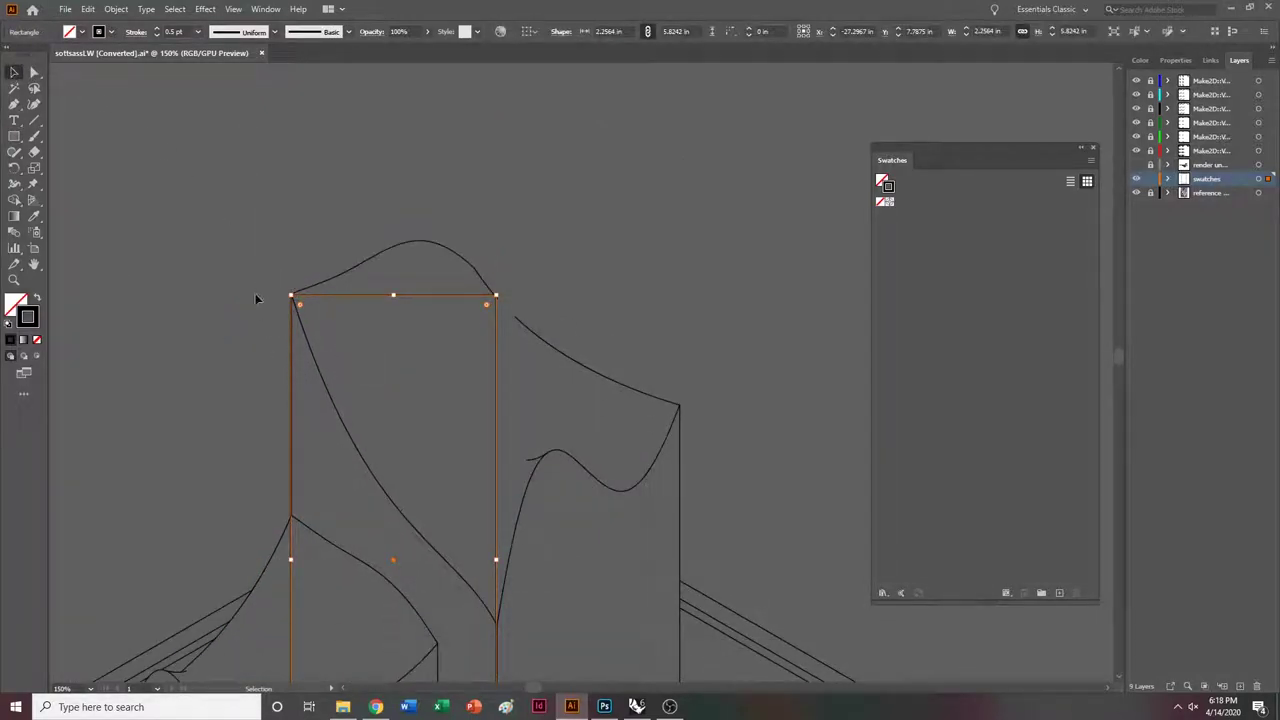
pyautogui.scroll(-4, 298, 251)
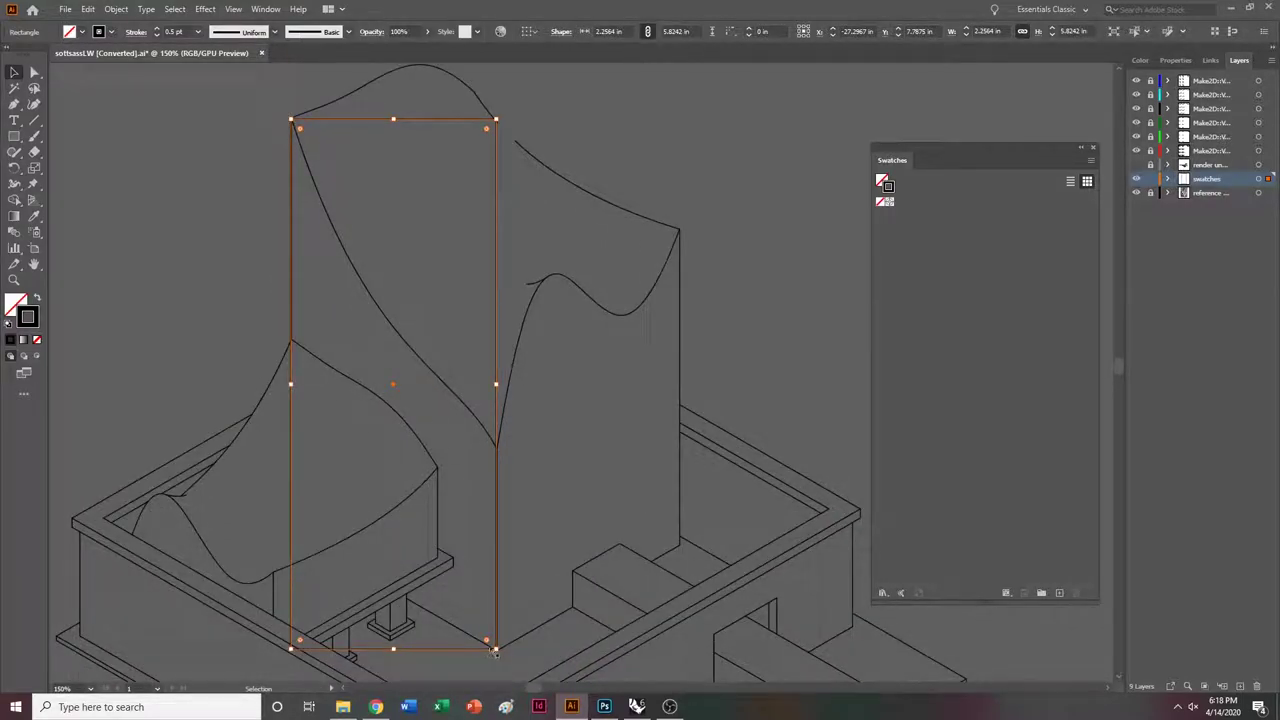
pyautogui.keyDown('ctrl'); pyautogui.scroll(-20, 556, 523); pyautogui.keyUp('ctrl')
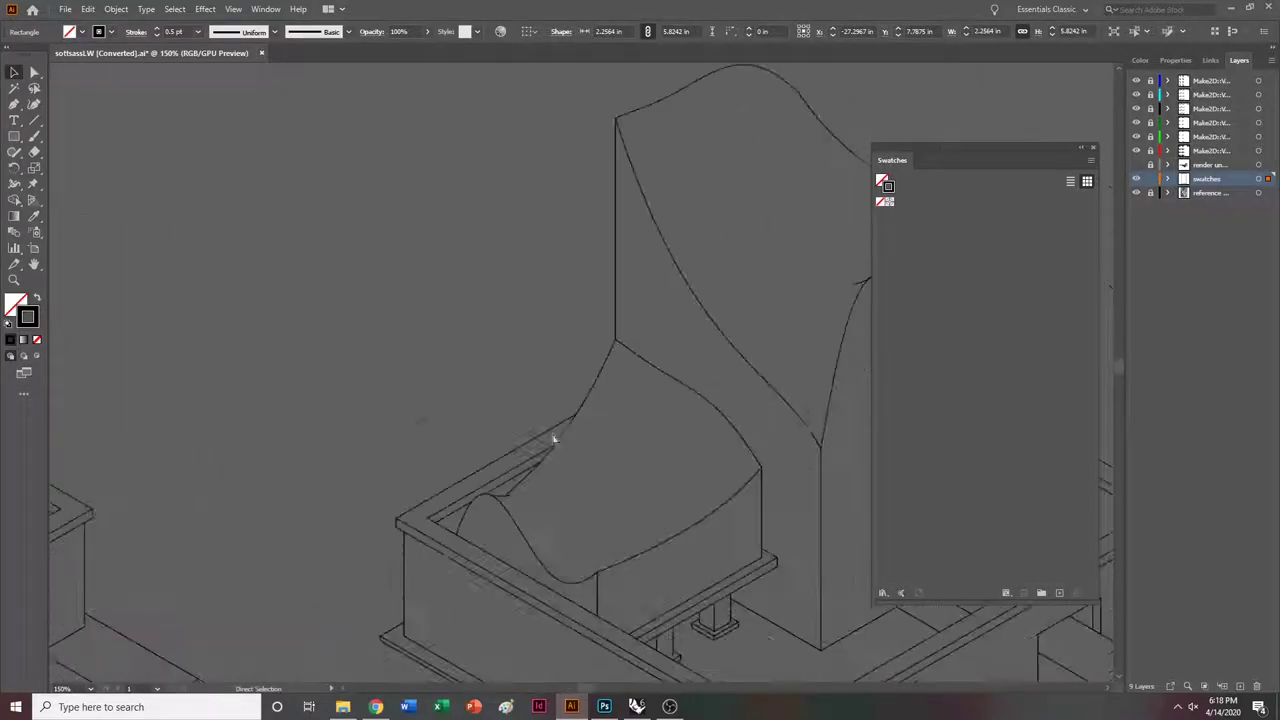
# Draw a rectangle about 2 by 4.6 in over the tower's right face on the neighbouring linework copy.
pyautogui.keyDown('ctrl'); pyautogui.scroll(-2, 533, 442); pyautogui.keyUp('ctrl')
pyautogui.click(391, 364)
pyautogui.click(16, 138)
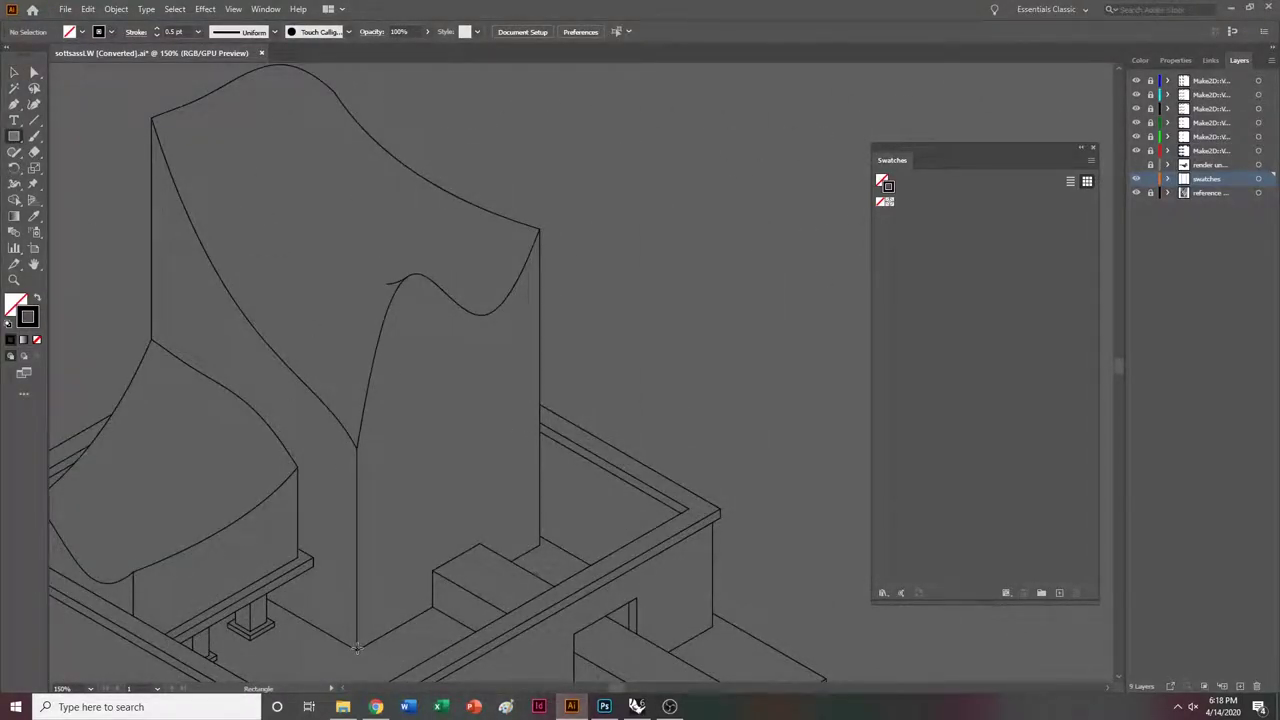
pyautogui.moveTo(357, 648); pyautogui.dragTo(540, 230)
pyautogui.click(14, 72)
pyautogui.hotkey('ctrl', '=')
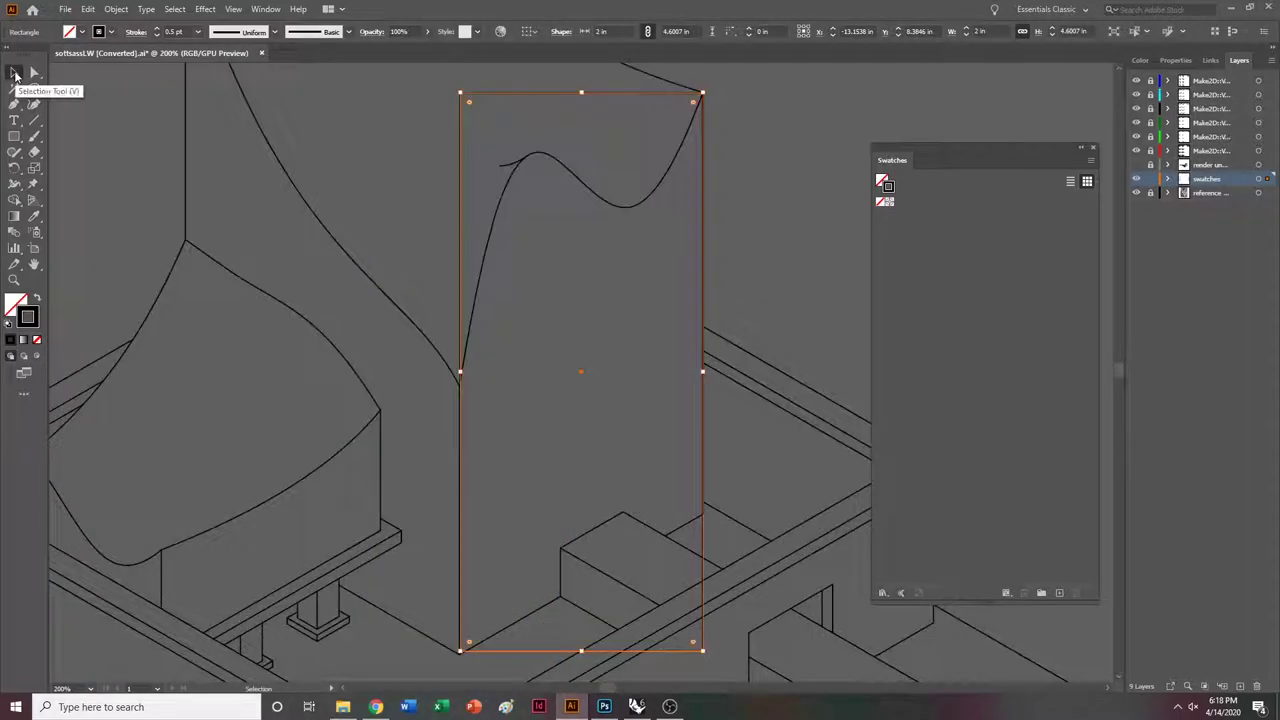
# Enlarge the right-face rectangle slightly past the face's edges, to about 2.07 by 4.70 in.
pyautogui.scroll(-1, 498, 645)
pyautogui.moveTo(581, 635); pyautogui.dragTo(570, 639)
pyautogui.scroll(1, 703, 78)
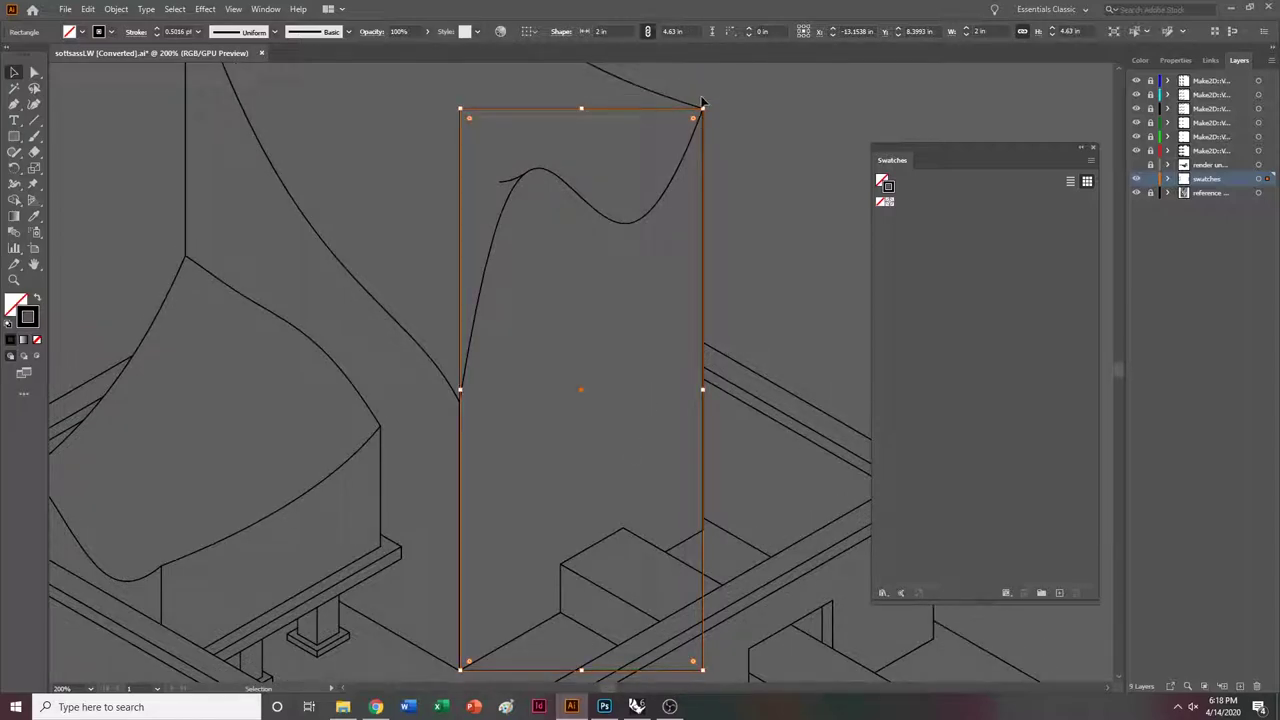
pyautogui.moveTo(703, 107); pyautogui.dragTo(708, 101)
pyautogui.scroll(-3, 445, 593)
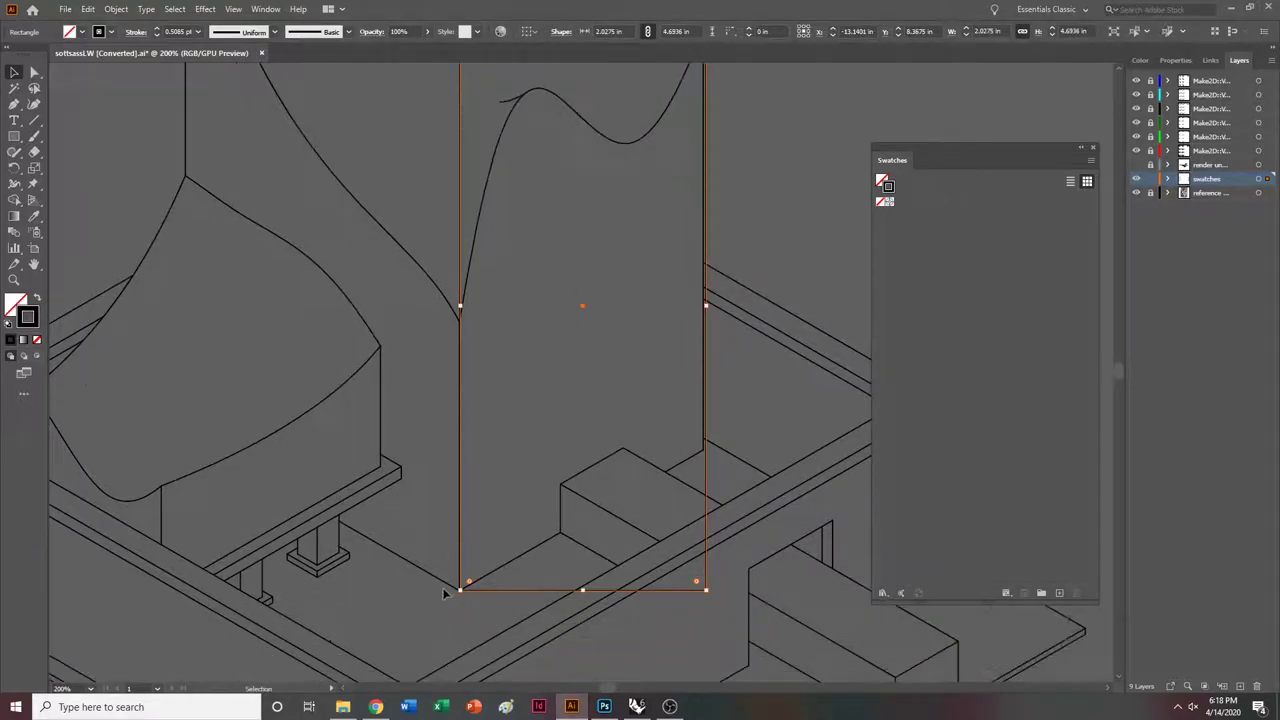
pyautogui.moveTo(458, 590); pyautogui.dragTo(455, 594)
# Enlarge the left-face rectangle slightly past the face's lower right and upper left corners, and deselect it.
pyautogui.keyDown('ctrl'); pyautogui.scroll(6, 454, 594); pyautogui.keyUp('ctrl')
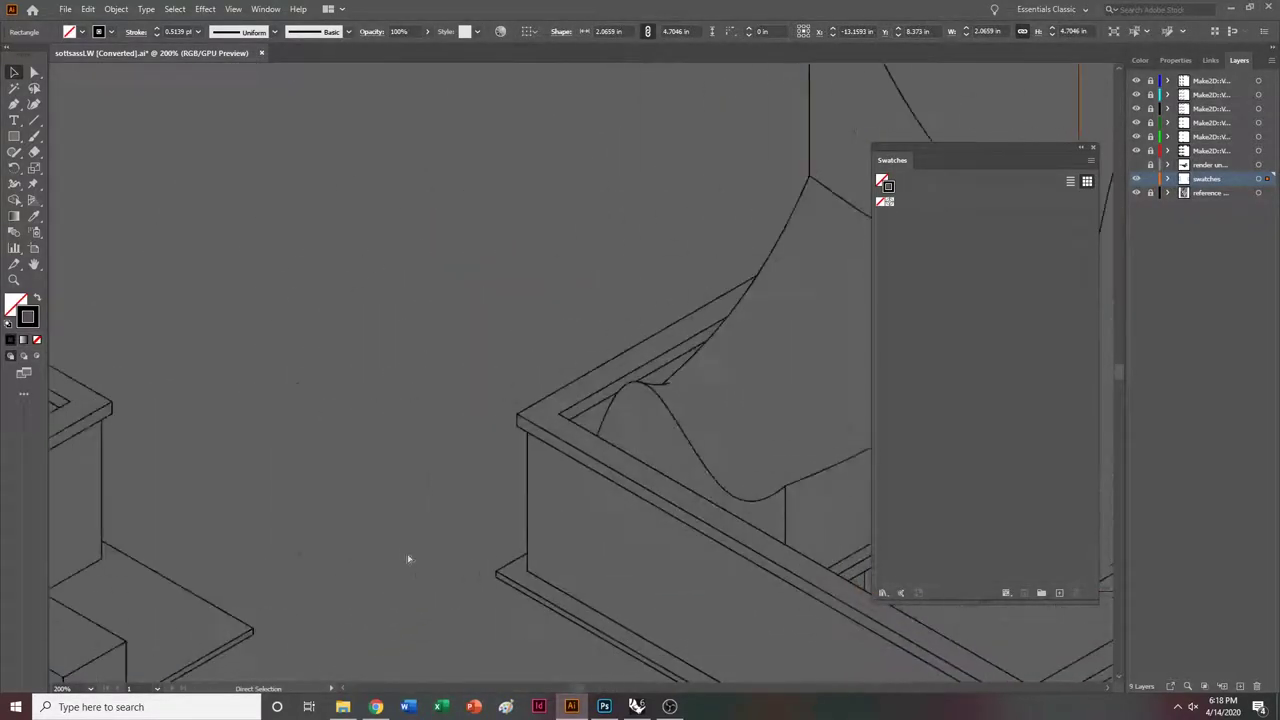
pyautogui.keyDown('ctrl'); pyautogui.scroll(-9, 405, 550); pyautogui.keyUp('ctrl')
pyautogui.keyDown('ctrl'); pyautogui.scroll(4, 395, 536); pyautogui.keyUp('ctrl')
pyautogui.click(394, 543)
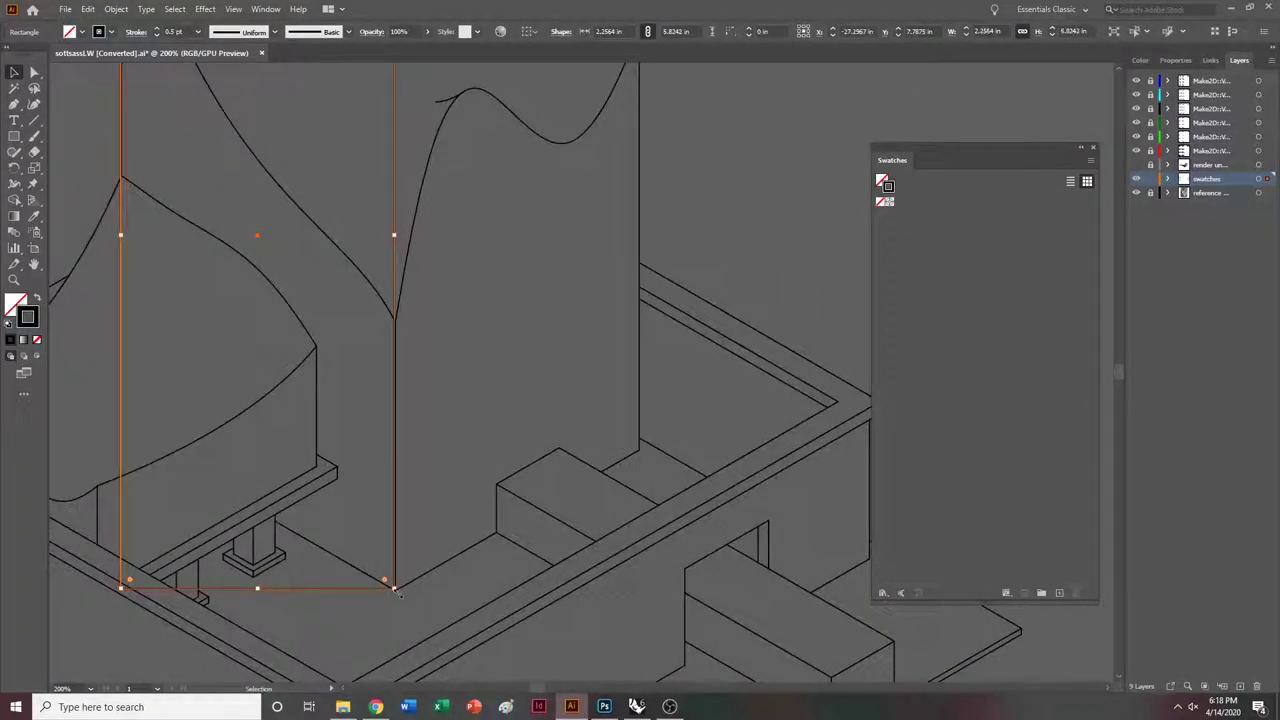
pyautogui.moveTo(395, 590); pyautogui.dragTo(400, 598)
pyautogui.scroll(6, 400, 600)
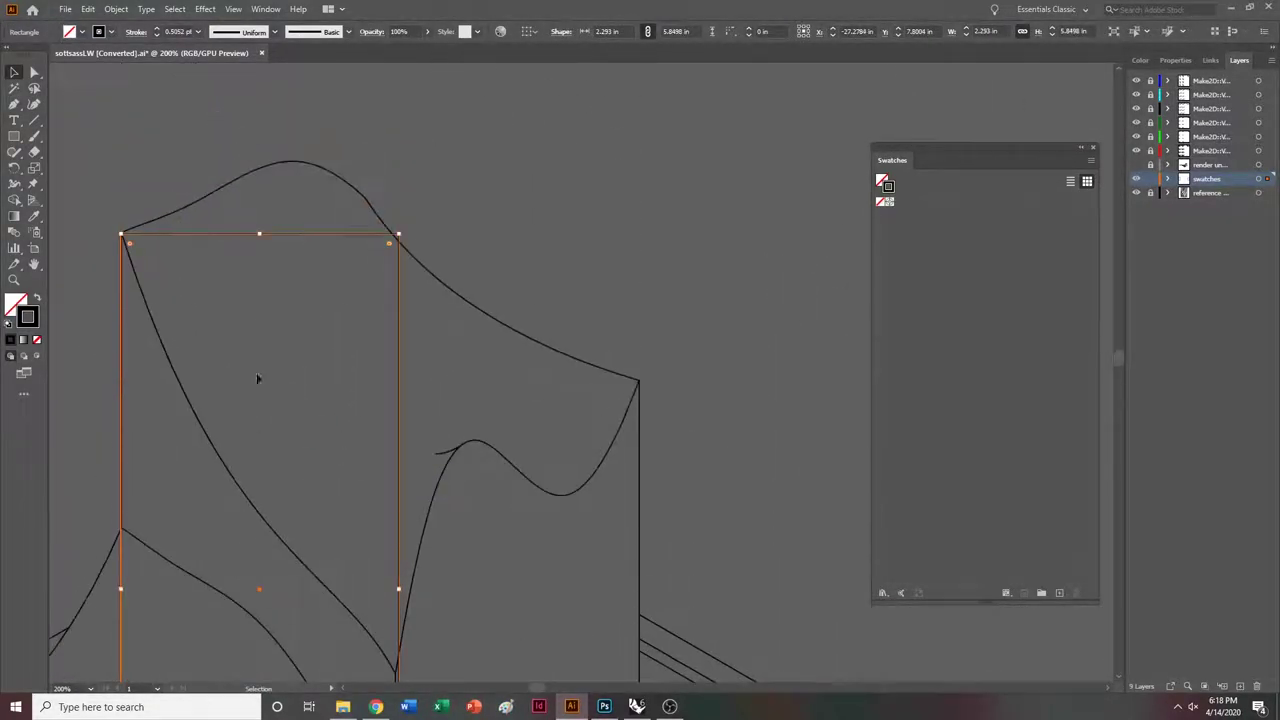
pyautogui.click(414, 200)
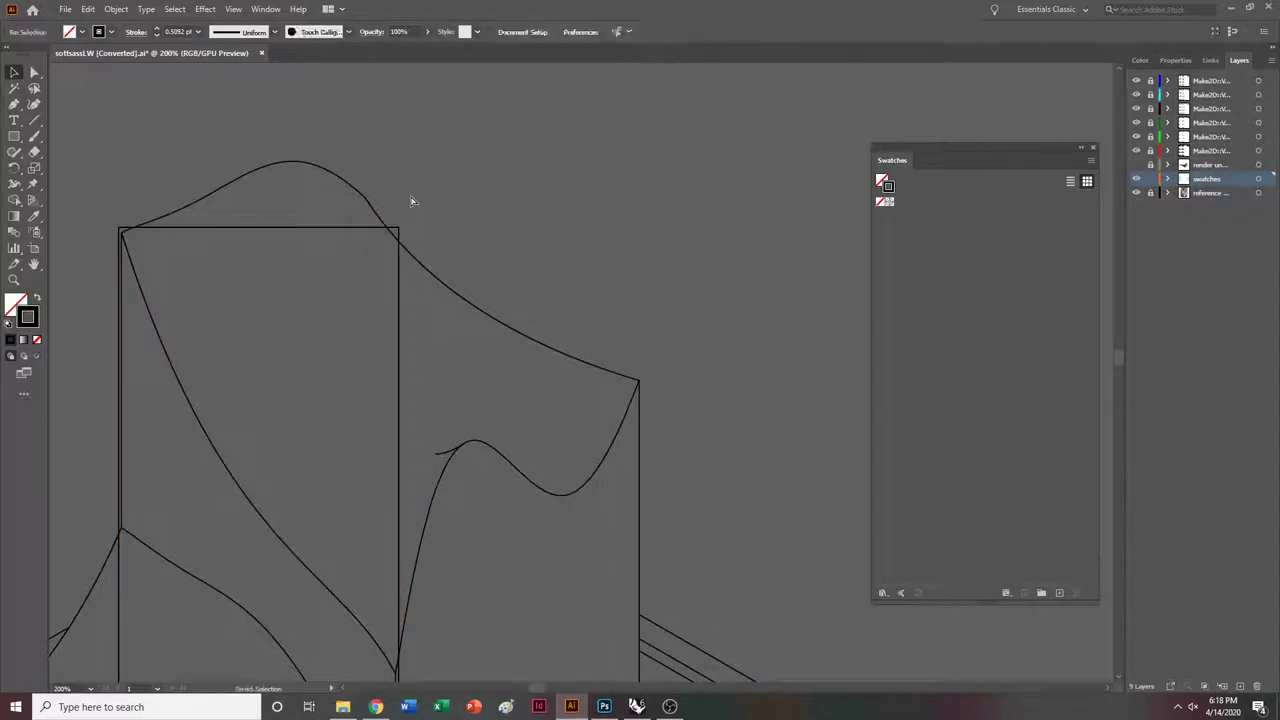
# Hide the swatches layer and unlock all the linework layers.
pyautogui.hotkey('ctrl', '-')
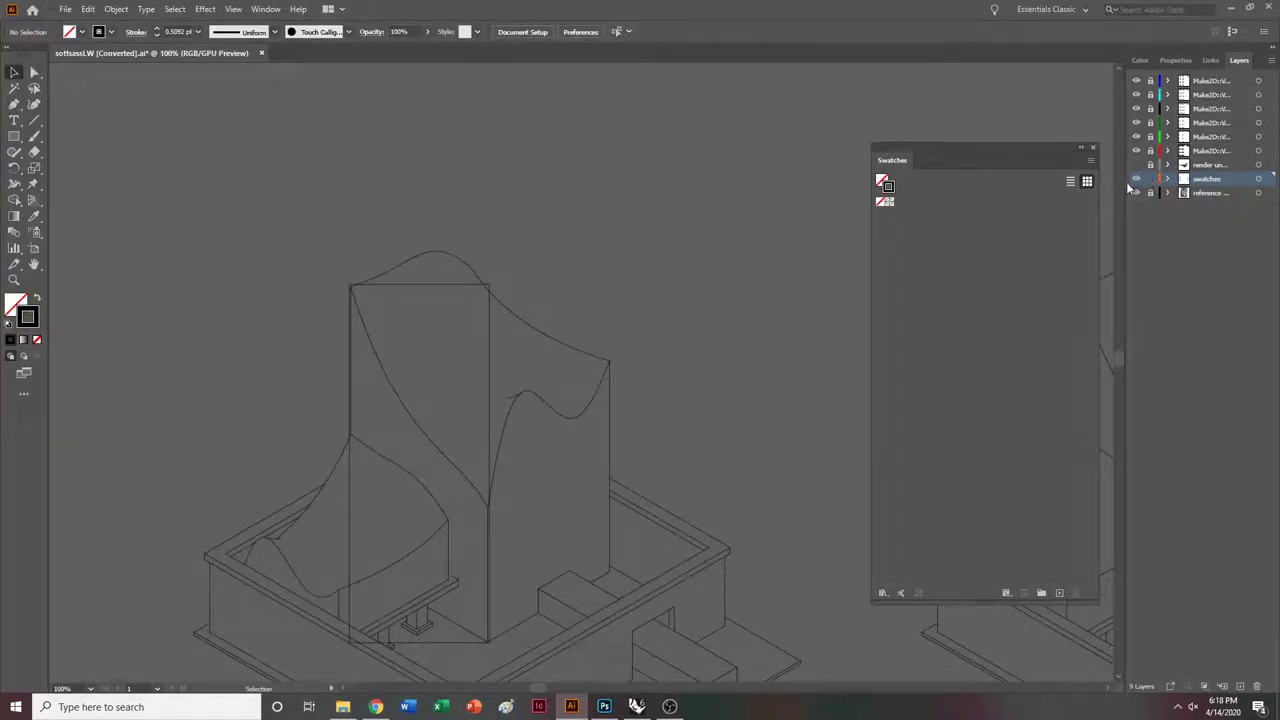
pyautogui.click(1135, 179)
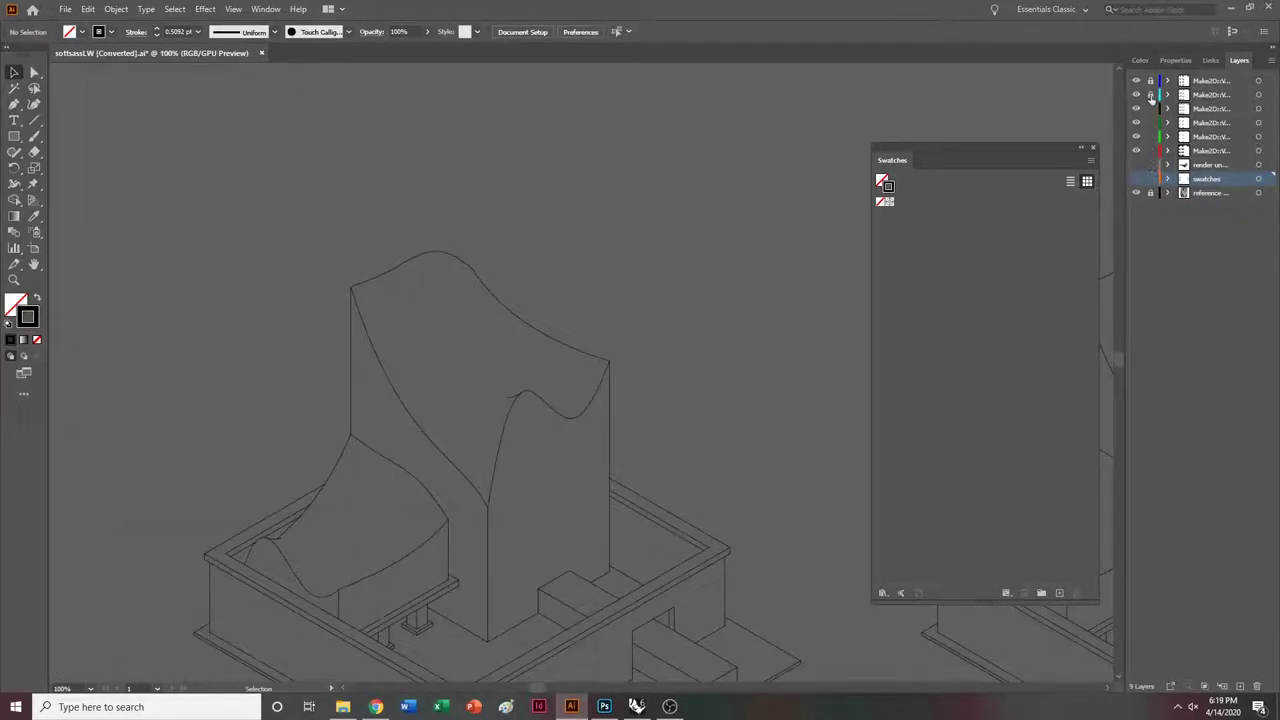
pyautogui.hotkey('ctrl', '+')
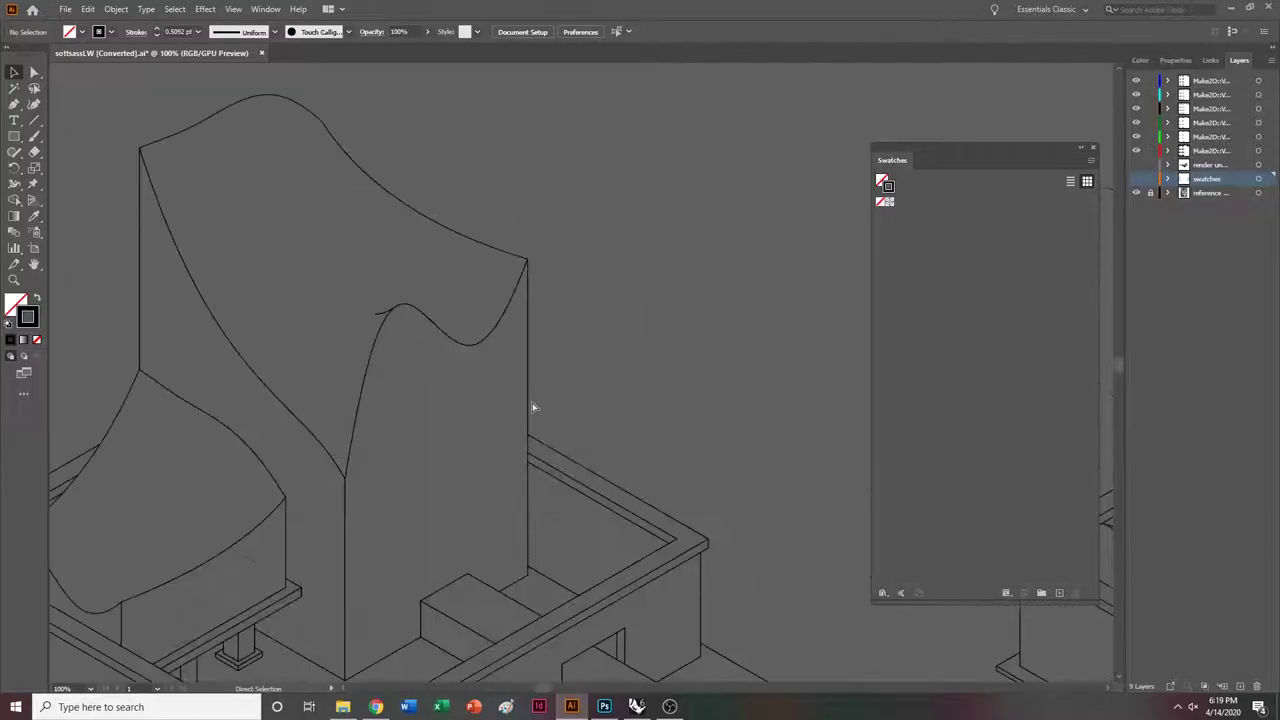
# Delete the tower's right roof curve, the right face's wavy top curve and the upper part of its right edge.
pyautogui.hscroll(-2, 540, 400)
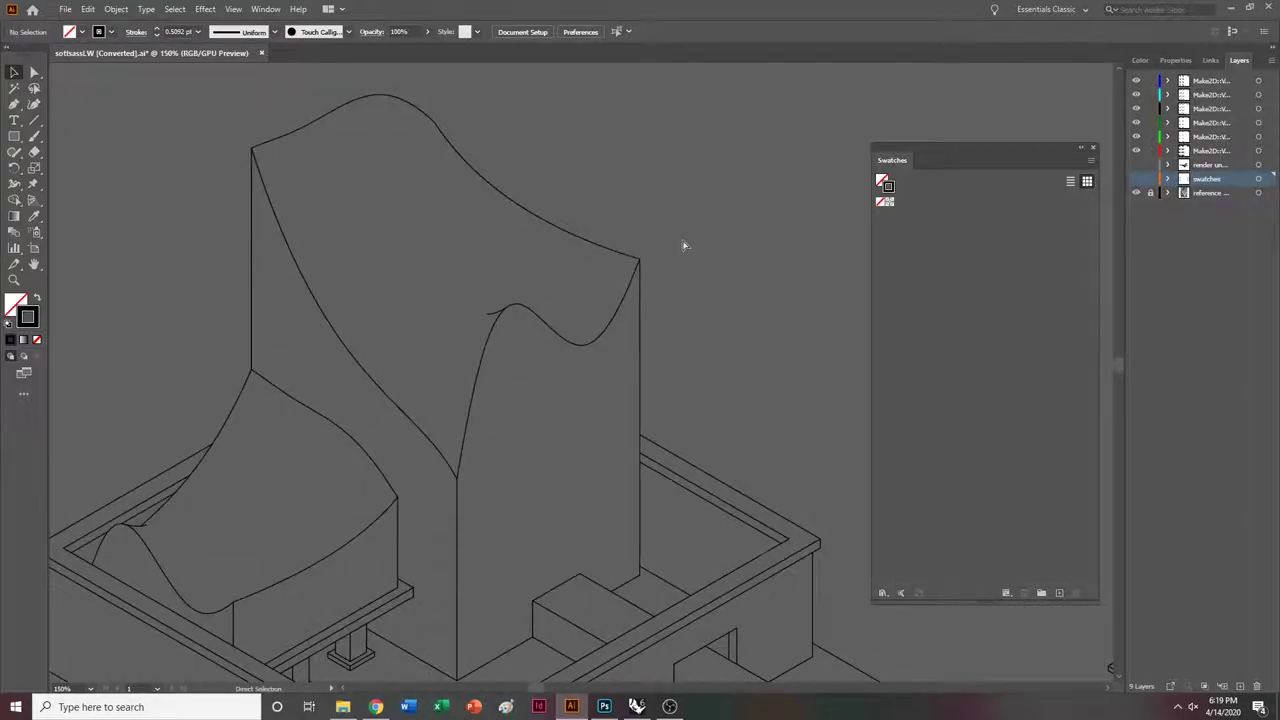
pyautogui.hscroll(-1, 684, 250)
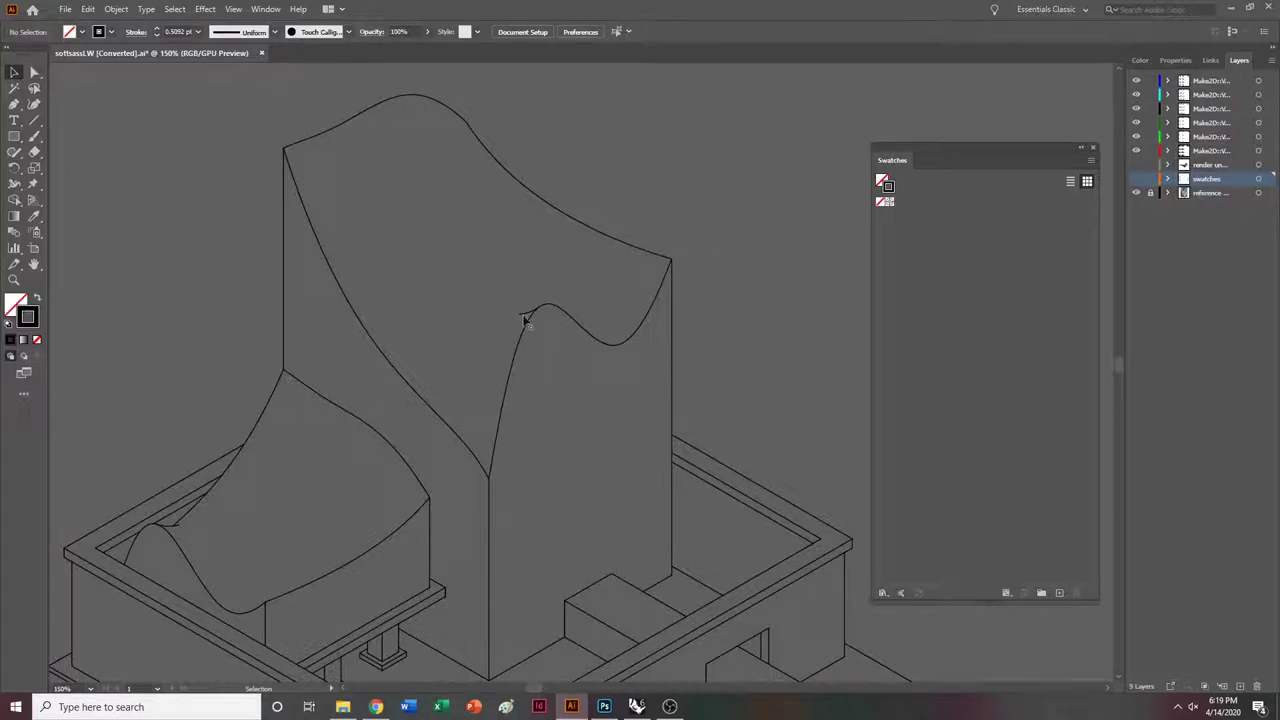
pyautogui.click(498, 392)
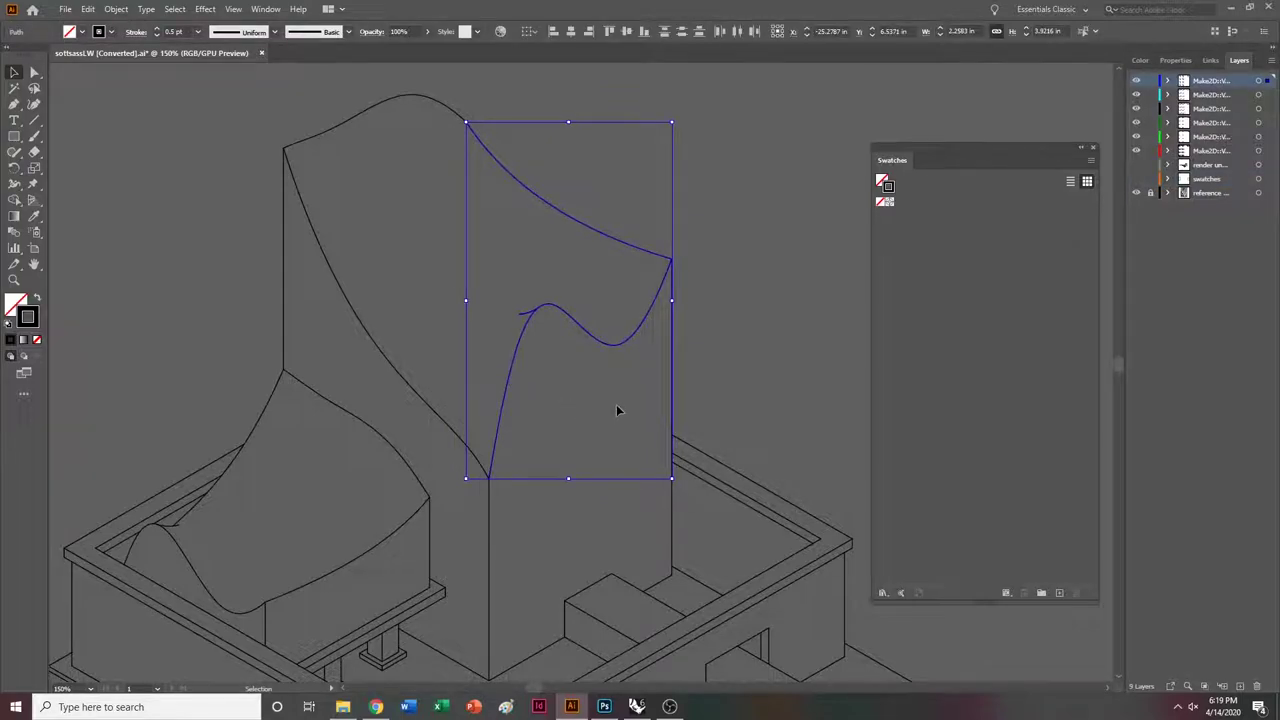
pyautogui.press('Delete')
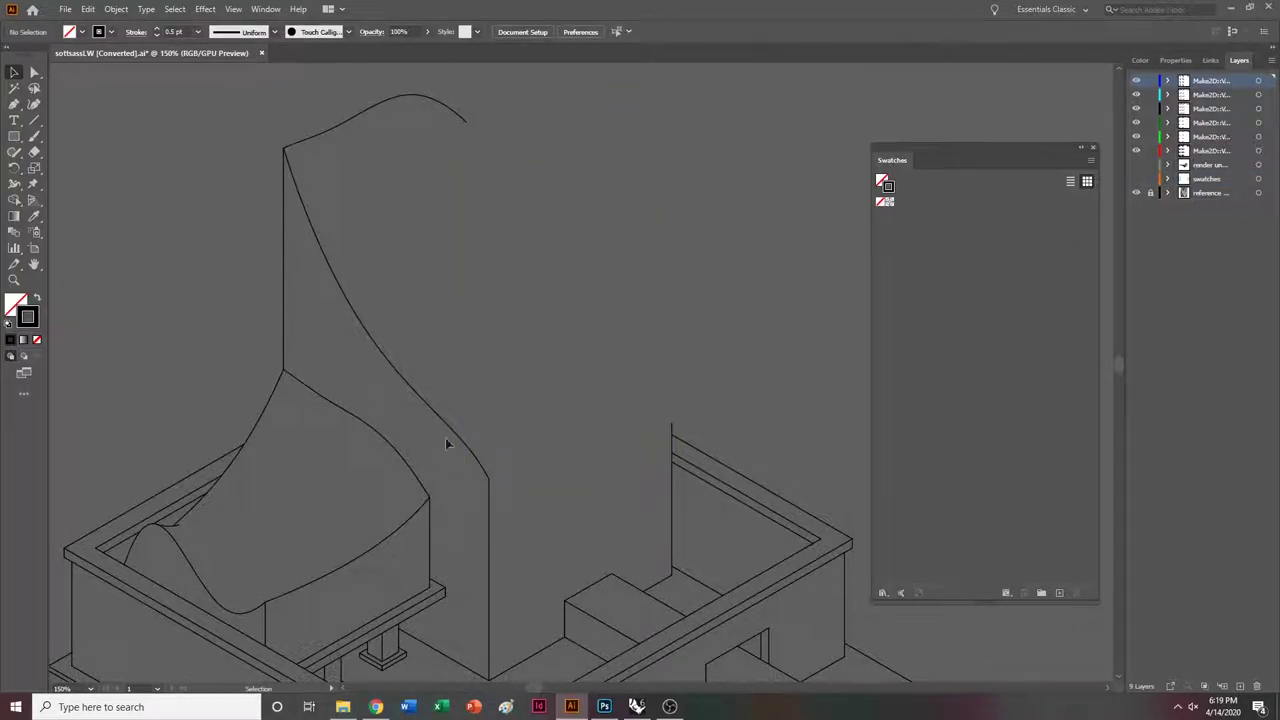
# Delete the low roof's upper left edge, the tower's remaining top curve and the base line of the tower's right face.
pyautogui.scroll(-1, 489, 673)
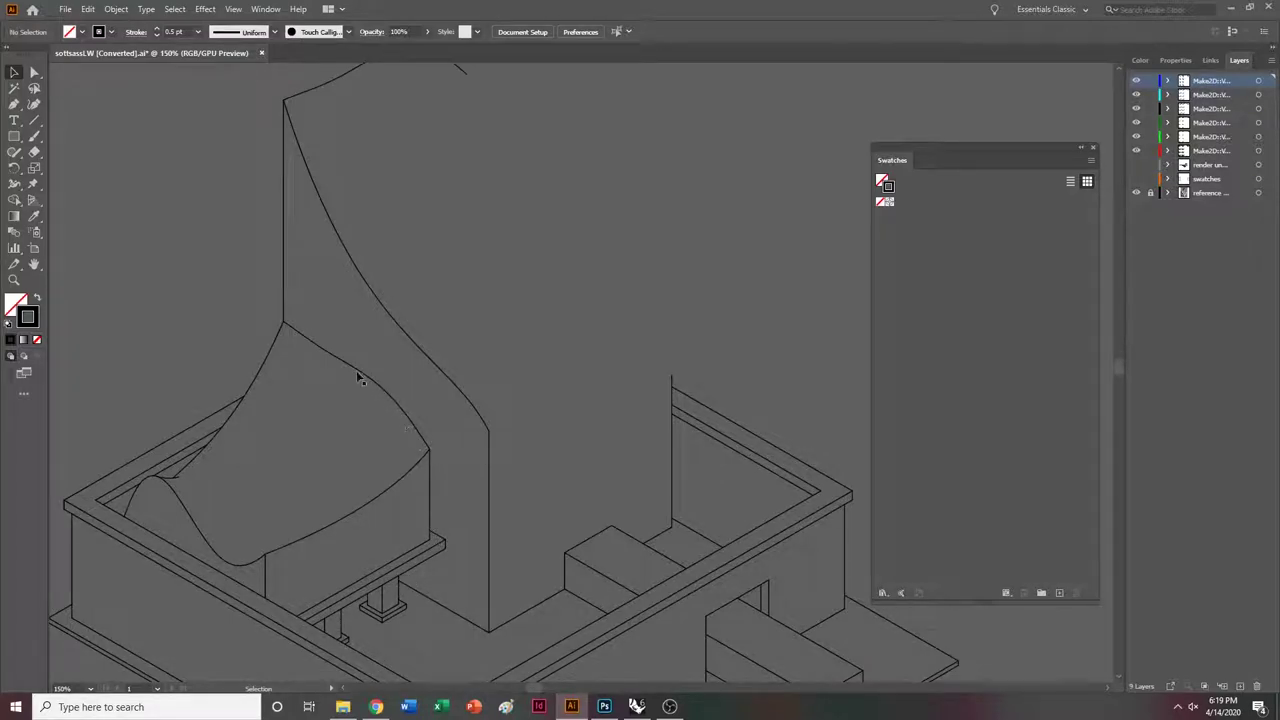
pyautogui.click(259, 373)
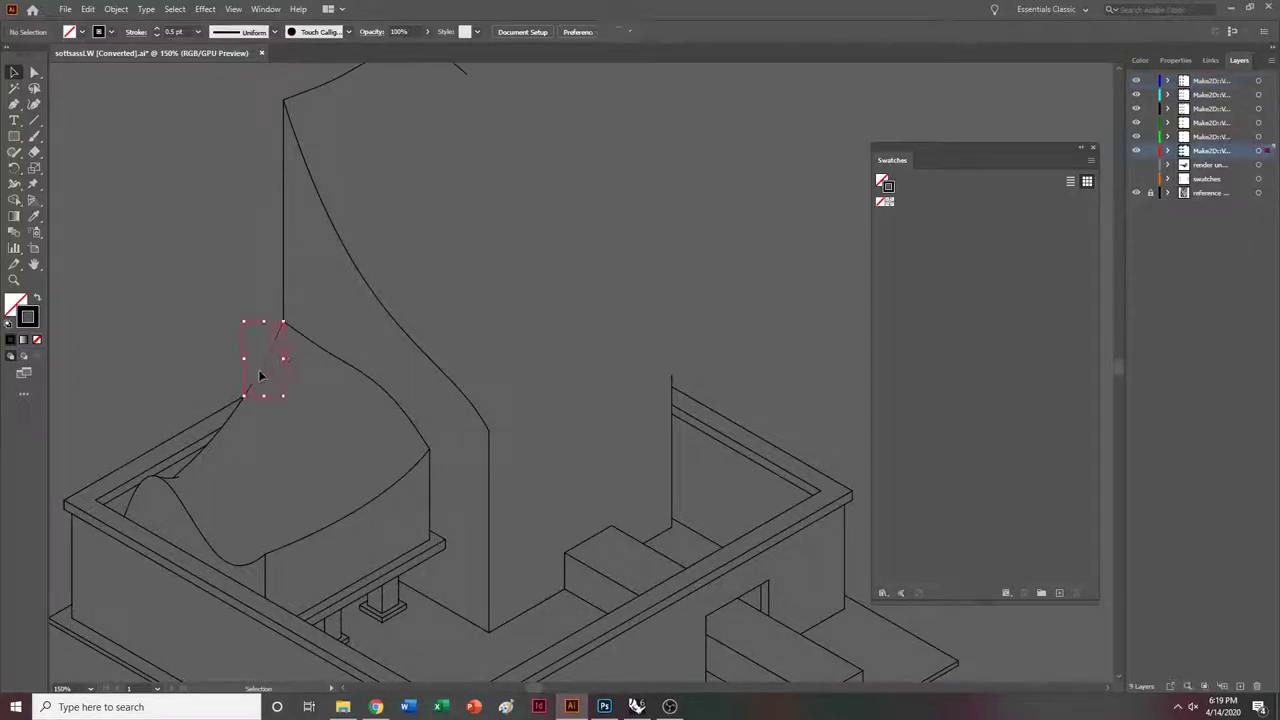
pyautogui.press('Delete')
pyautogui.scroll(1, 330, 340)
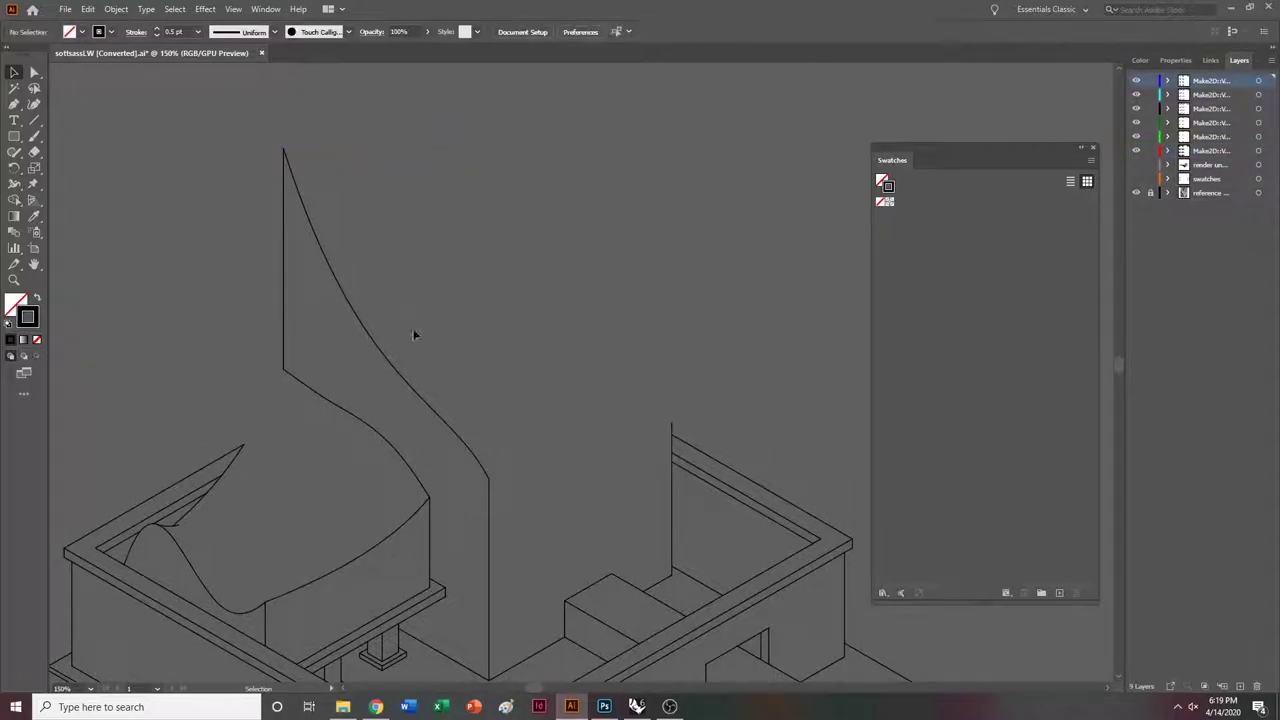
pyautogui.scroll(-4, 519, 441)
pyautogui.click(514, 490)
pyautogui.press('Delete')
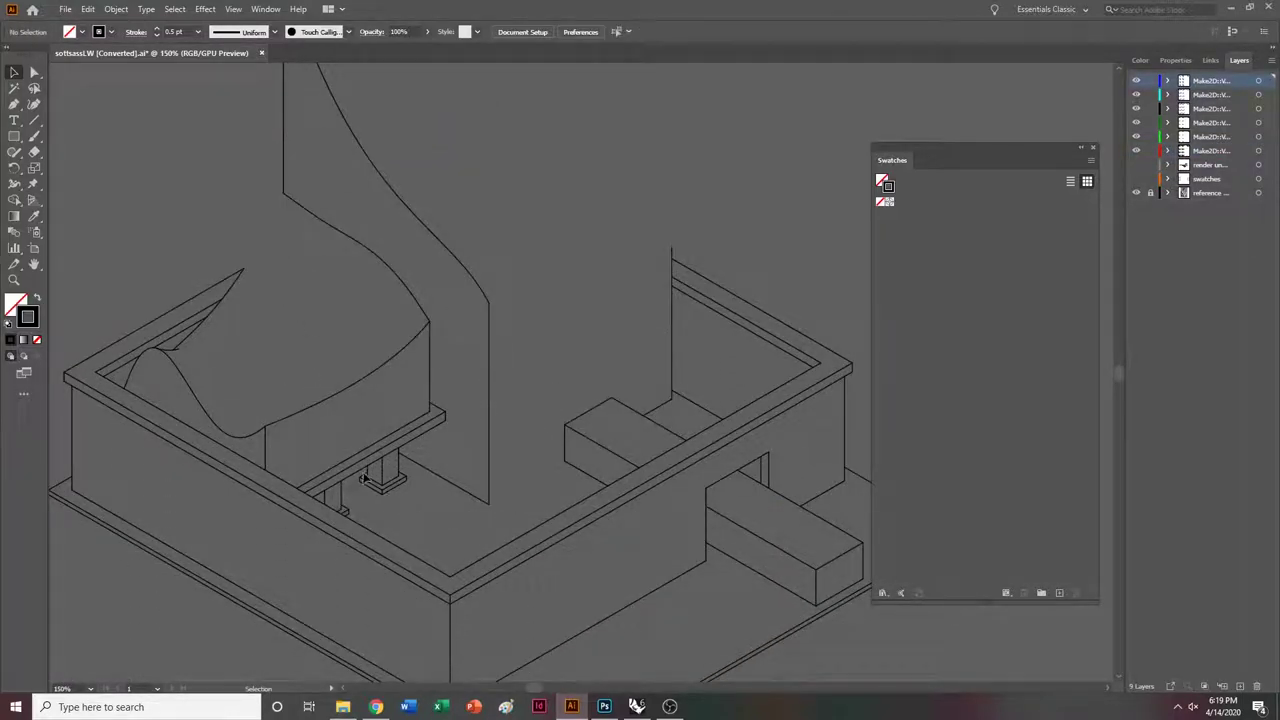
# Try to delete the front post and its stepped base beneath the low roof's slab.
pyautogui.moveTo(366, 480); pyautogui.dragTo(354, 470)
pyautogui.press('Delete')
pyautogui.scroll(1, 359, 500)
pyautogui.click(372, 503)
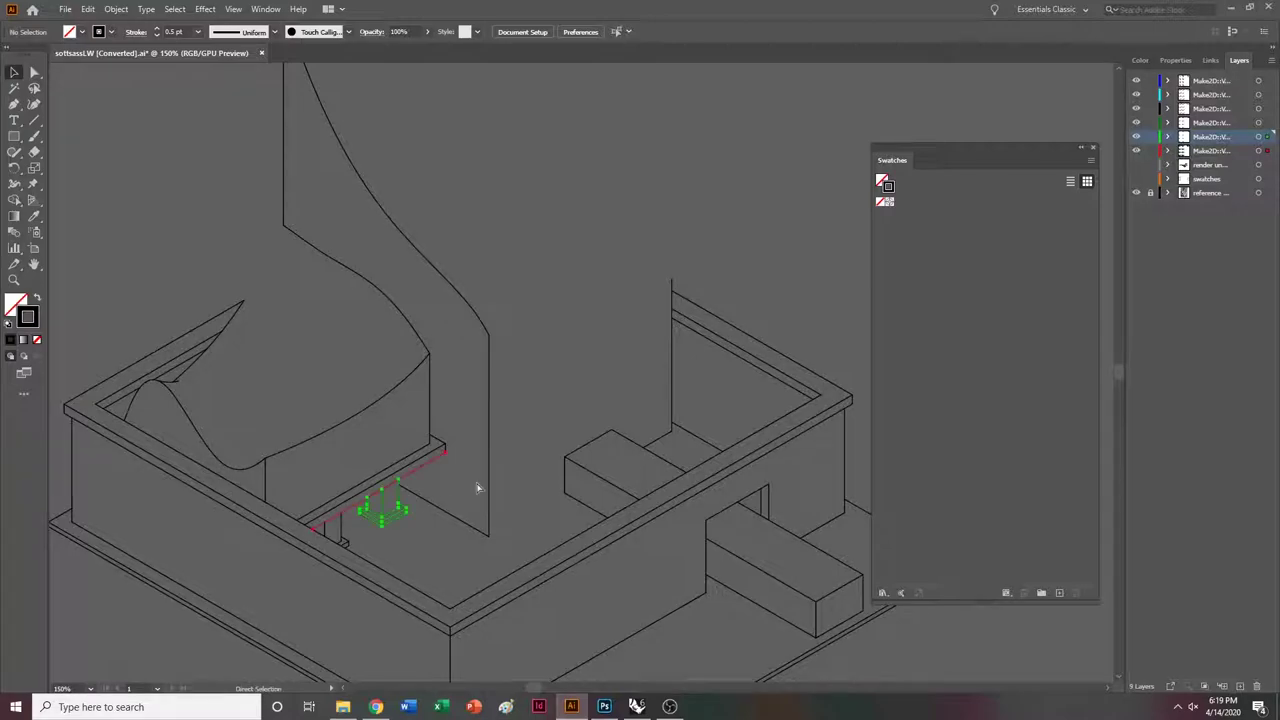
pyautogui.hotkey('ctrl', '+')
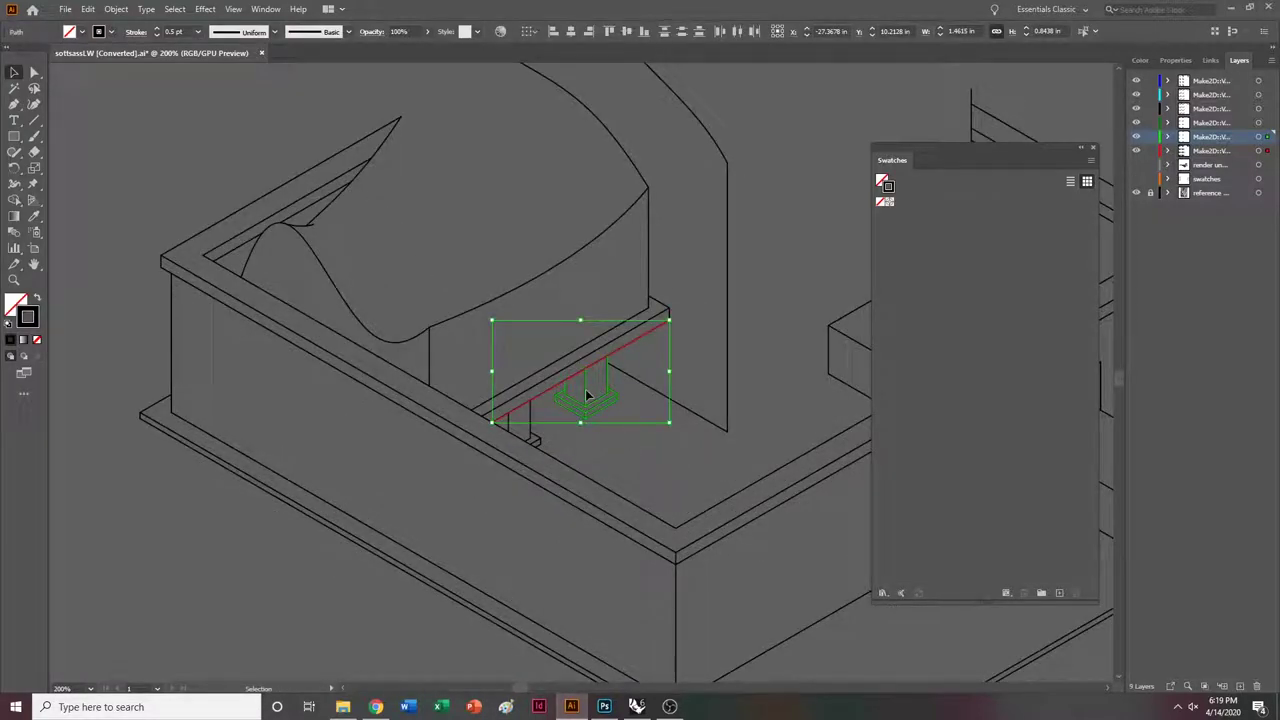
pyautogui.click(581, 436)
pyautogui.click(566, 405)
pyautogui.press('Delete')
pyautogui.scroll(4, 637, 397)
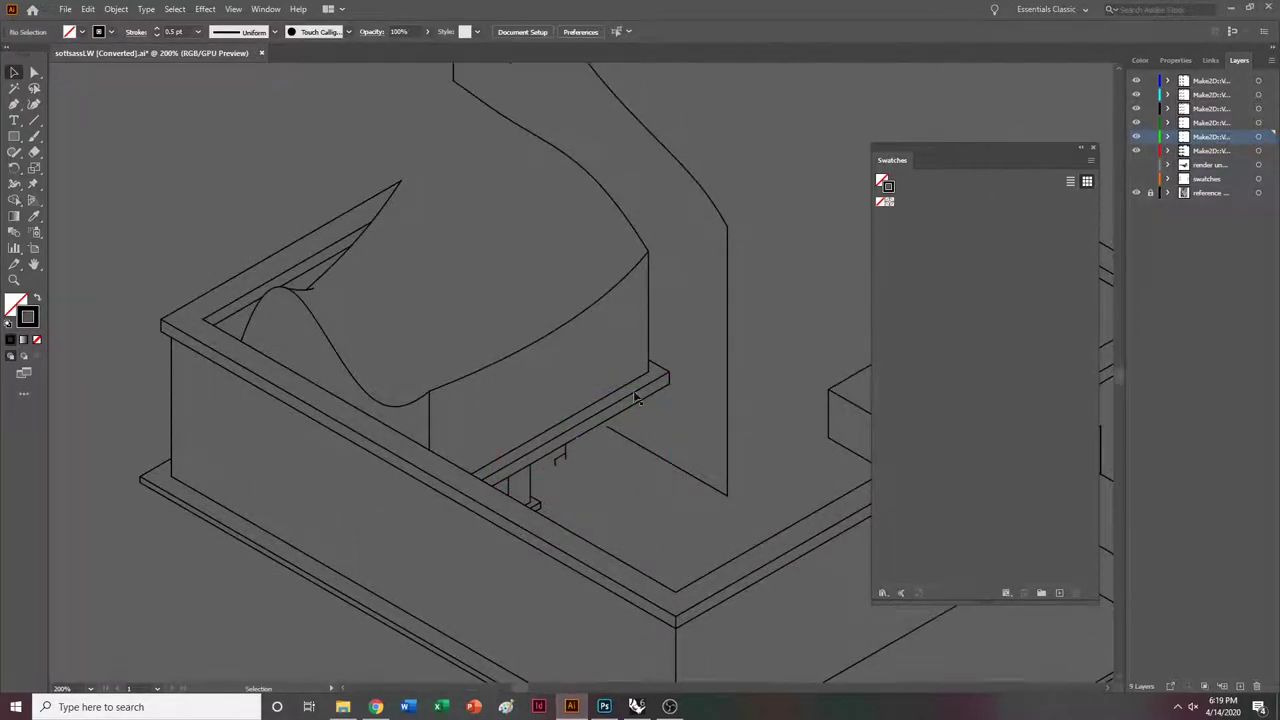
# Try to delete the low roof's front curve and the upper edge lines of the slab beneath it.
pyautogui.click(587, 374)
pyautogui.press('Delete')
pyautogui.click(641, 442)
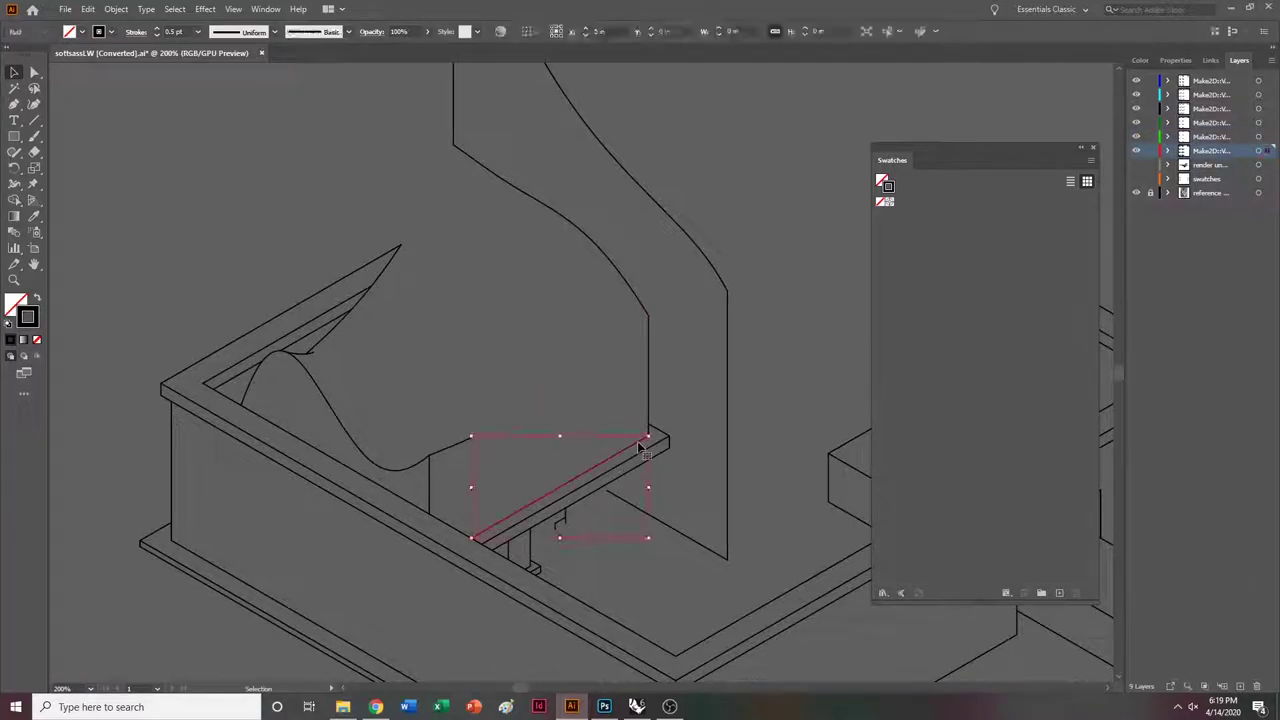
pyautogui.press('Delete')
pyautogui.click(649, 448)
pyautogui.press('Delete')
pyautogui.click(651, 453)
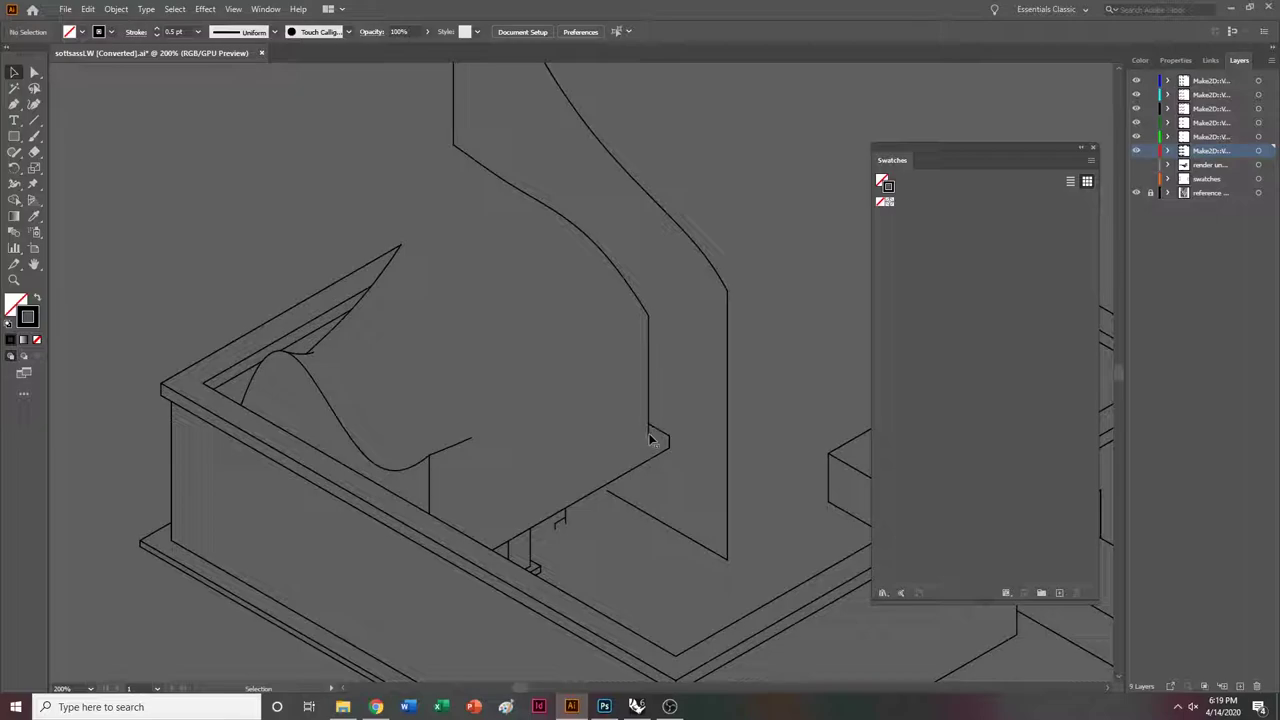
pyautogui.click(650, 435)
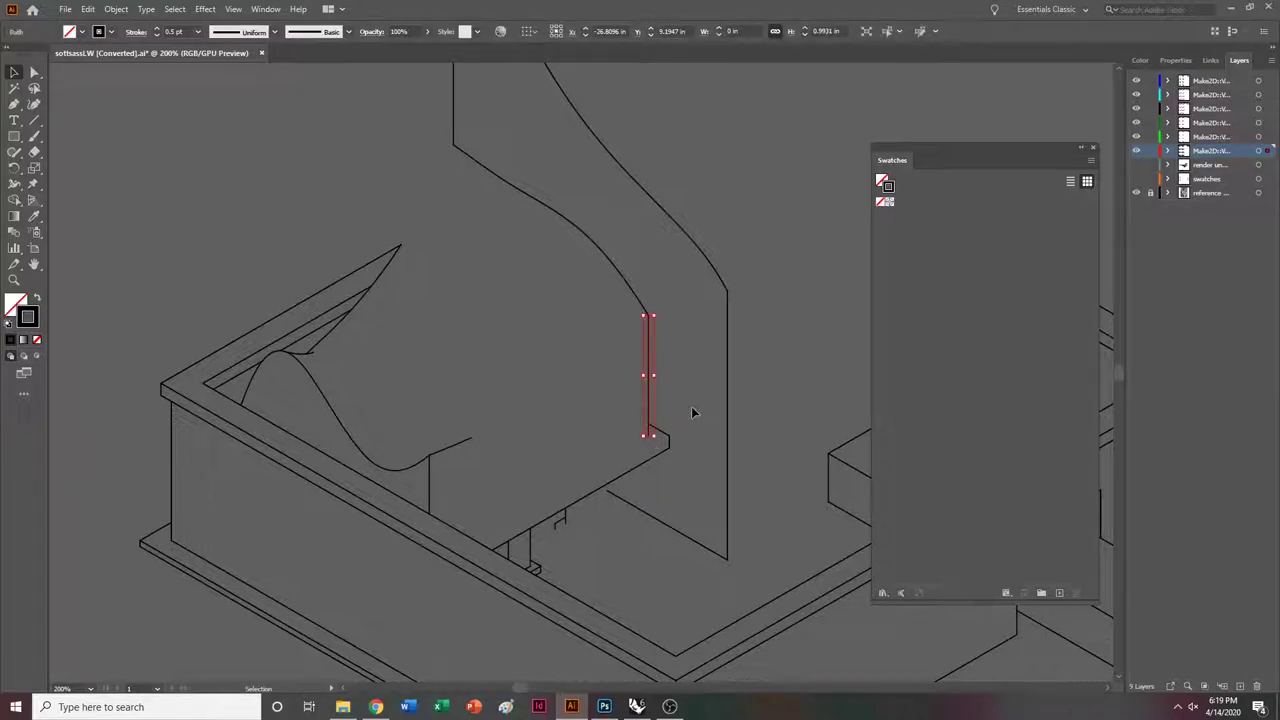
pyautogui.click(692, 412)
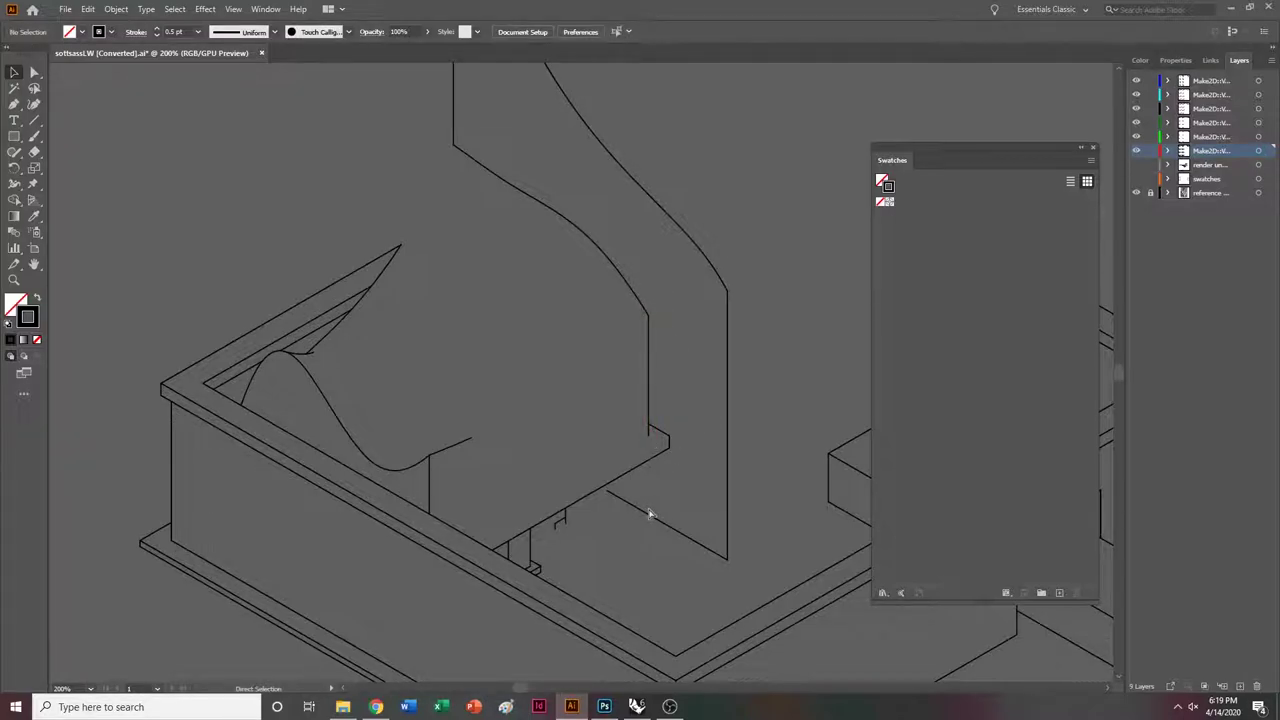
# Undo the deletions of the slab edges, the low roof's front curve and the front post.
pyautogui.hotkey('ctrl', '=')
pyautogui.scroll(-2, 640, 526)
pyautogui.hotkey('ctrl', 'z')
pyautogui.hotkey('ctrl', 'z')
pyautogui.hotkey('ctrl', 'z')
pyautogui.hotkey('ctrl', 'z')
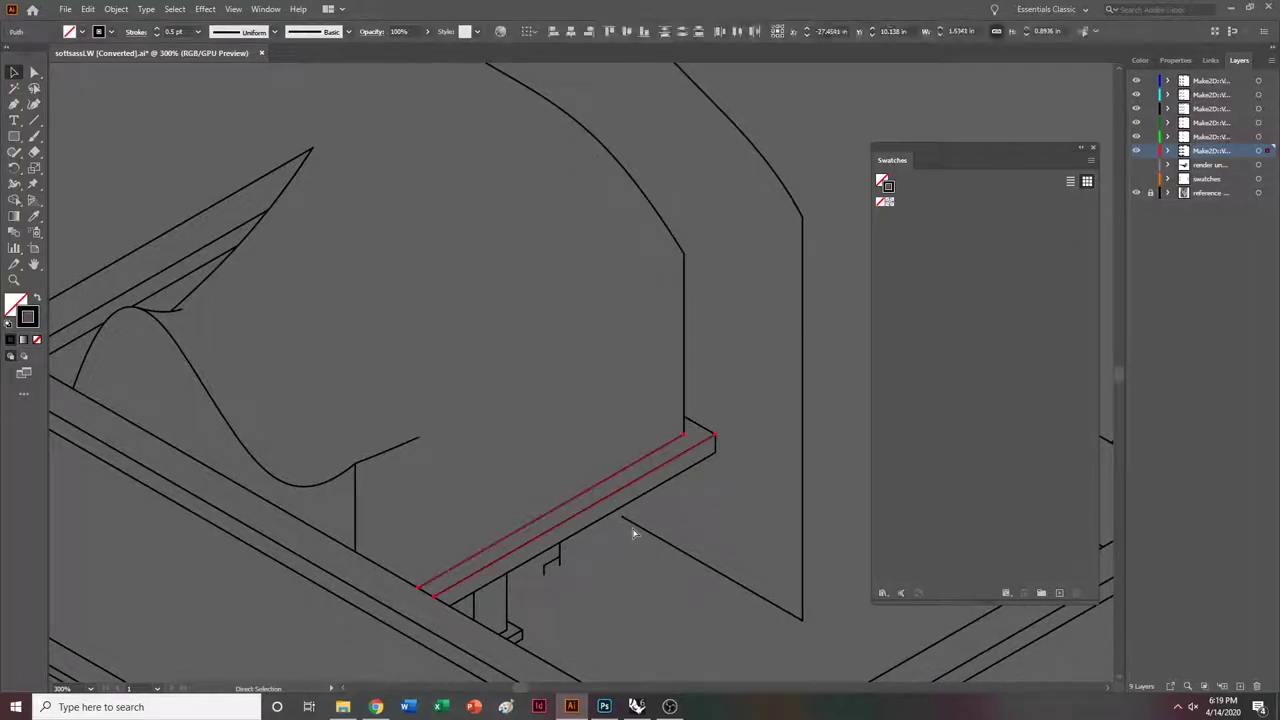
pyautogui.hotkey('ctrl', 'z')
pyautogui.click(661, 583)
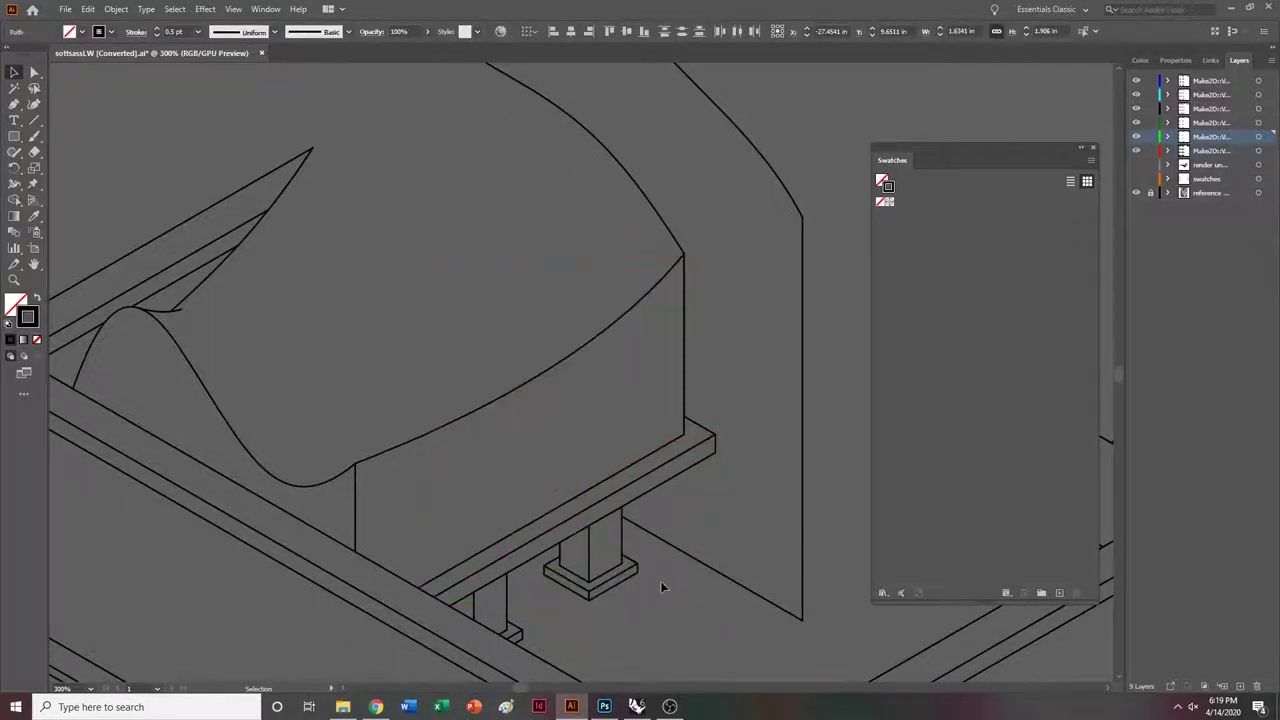
# Try to delete the tower left face's base line together with the right part of the front post's base, and undo it.
pyautogui.moveTo(620, 536); pyautogui.dragTo(628, 537)
pyautogui.press('Delete')
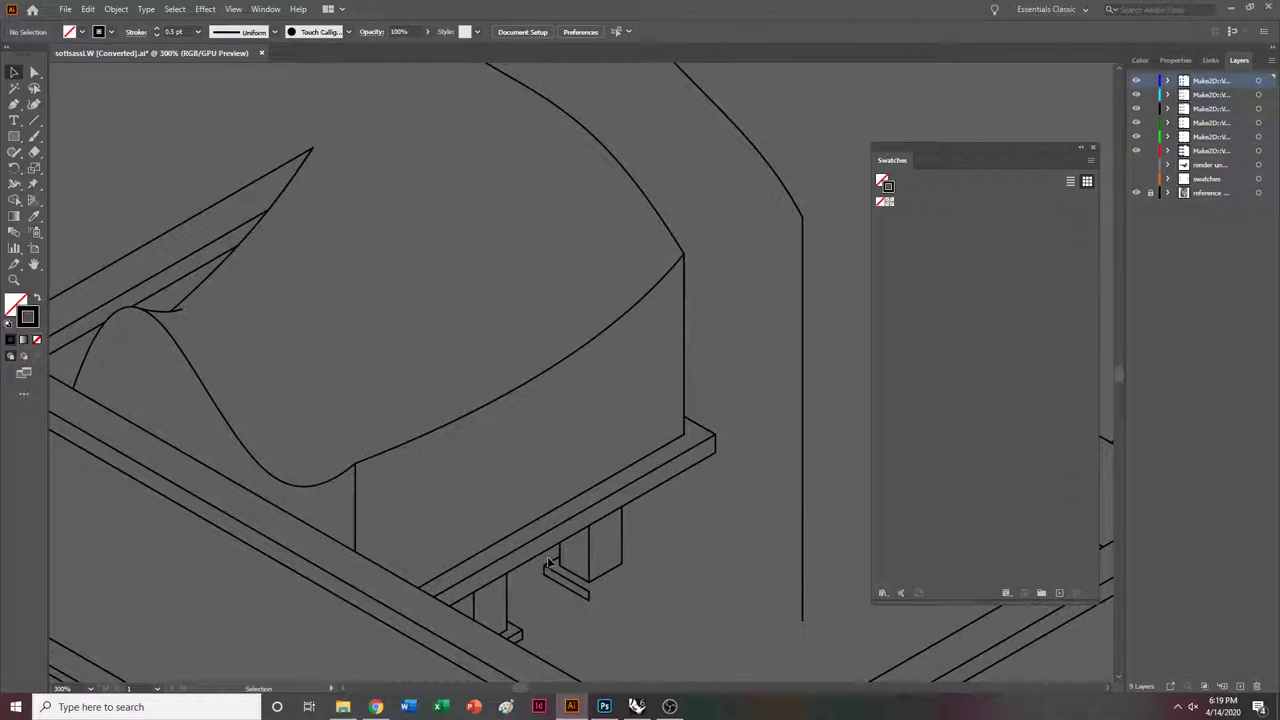
pyautogui.click(524, 492)
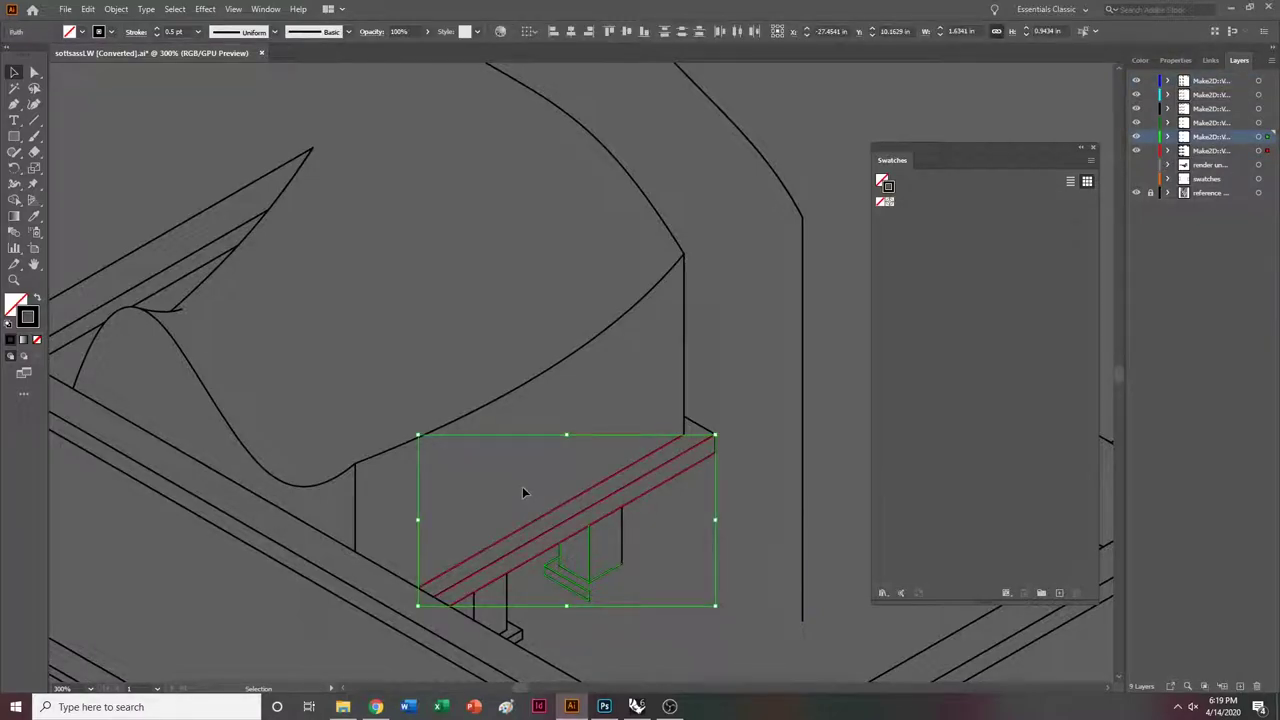
pyautogui.hotkey('ctrl', 'shift', 'a')
pyautogui.press('a')
pyautogui.hotkey('ctrl', '-')
pyautogui.hotkey('ctrl', 'z')
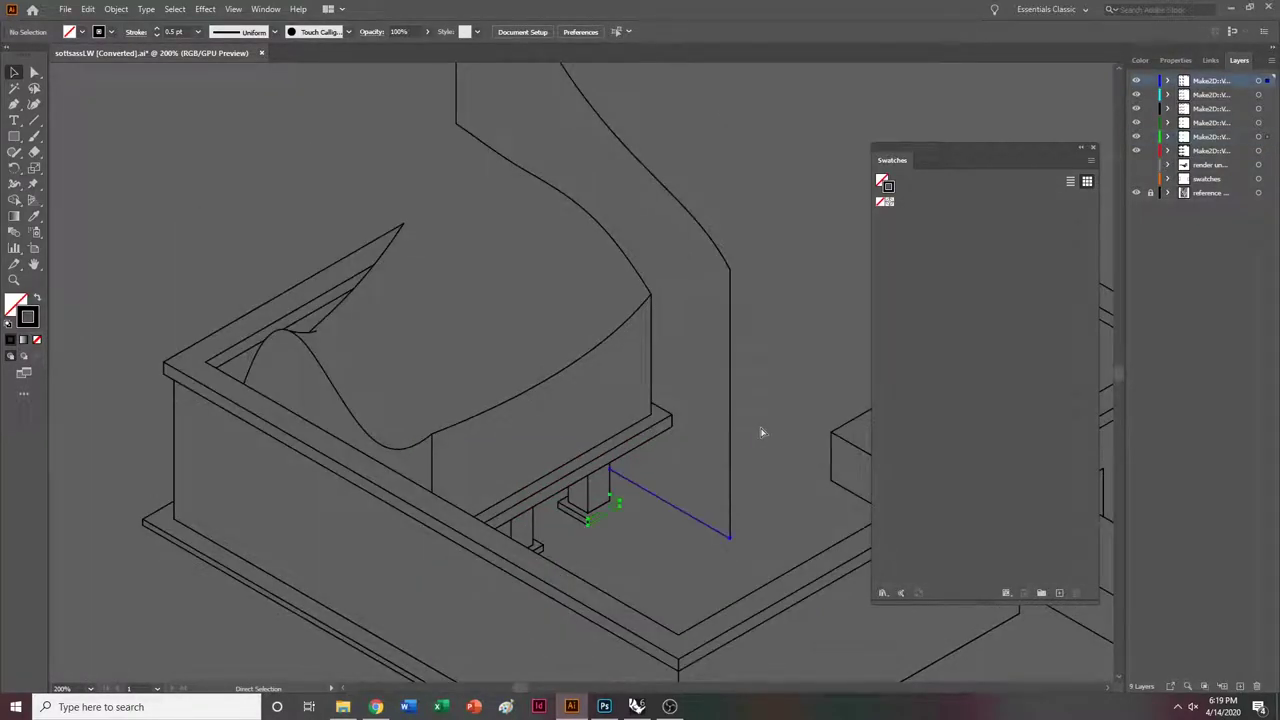
# Delete the front post and its base beneath the slab, leaving out the post's right edge and the tower's base line.
pyautogui.keyDown('shift'); pyautogui.click(667, 502); pyautogui.keyUp('shift')
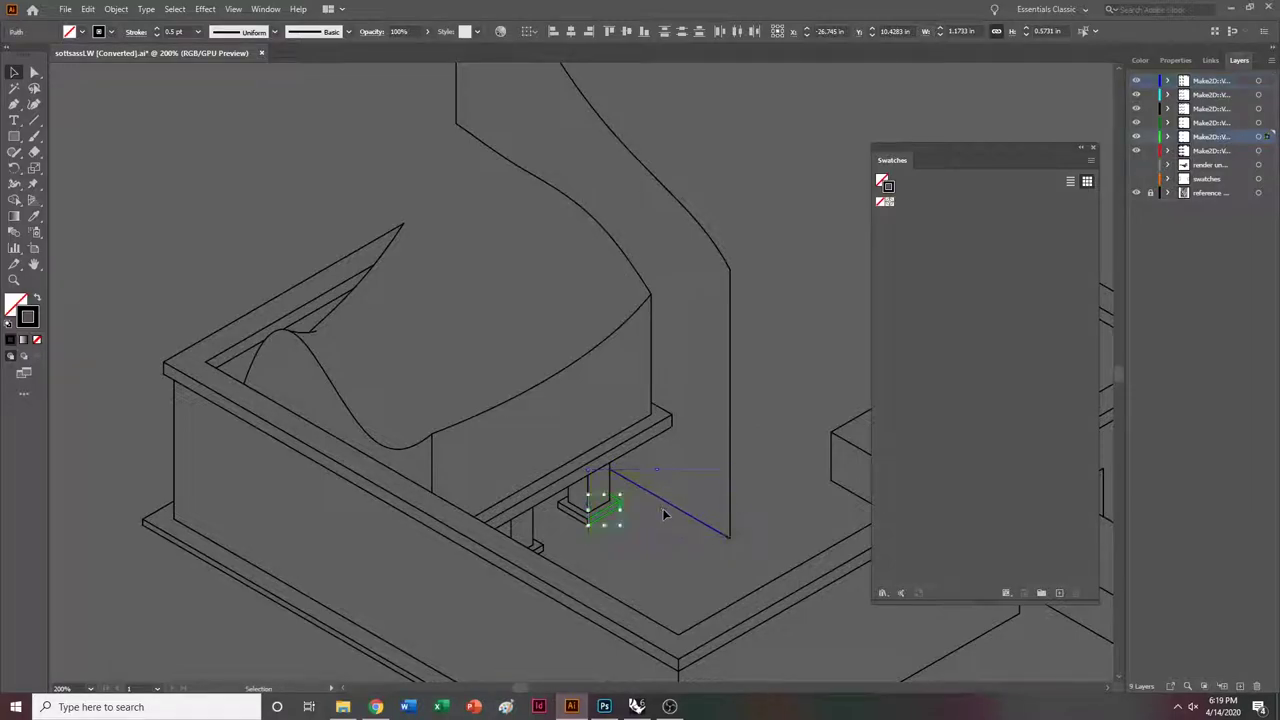
pyautogui.hotkey('ctrl', 'shift', 'a')
pyautogui.hotkey('ctrl', '+')
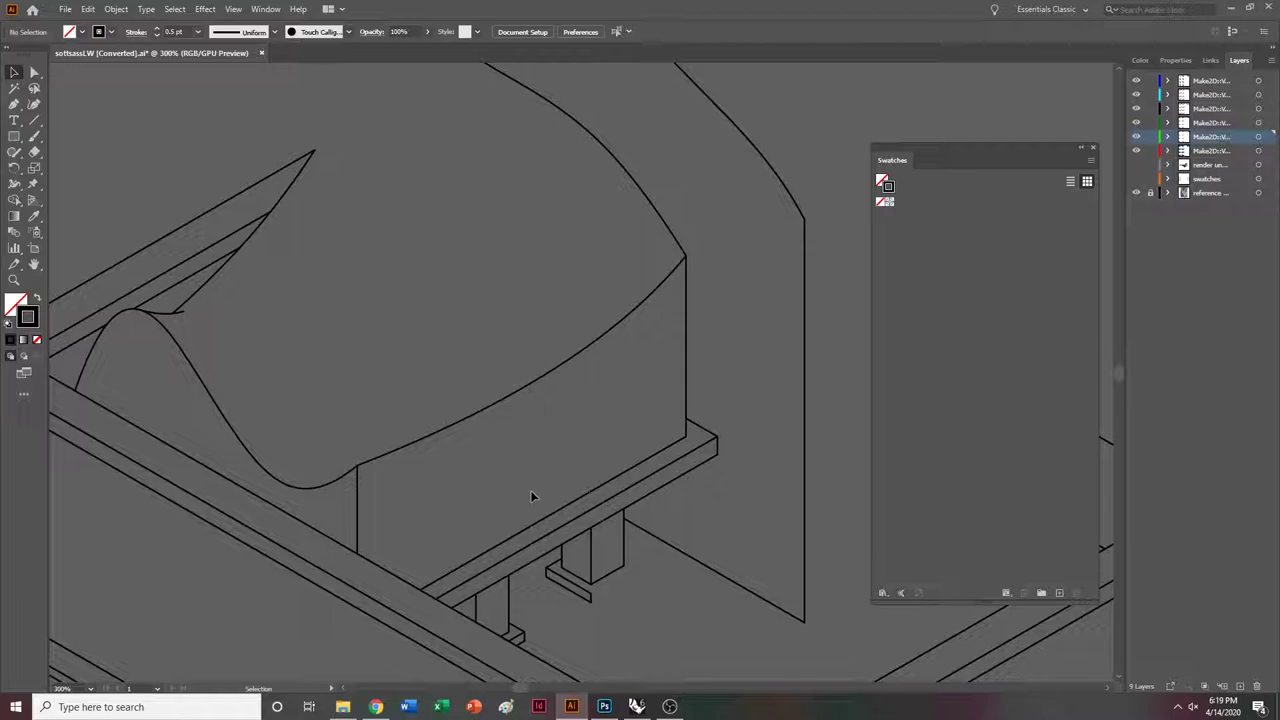
pyautogui.click(553, 568)
pyautogui.press('Delete')
pyautogui.scroll(1, 615, 570)
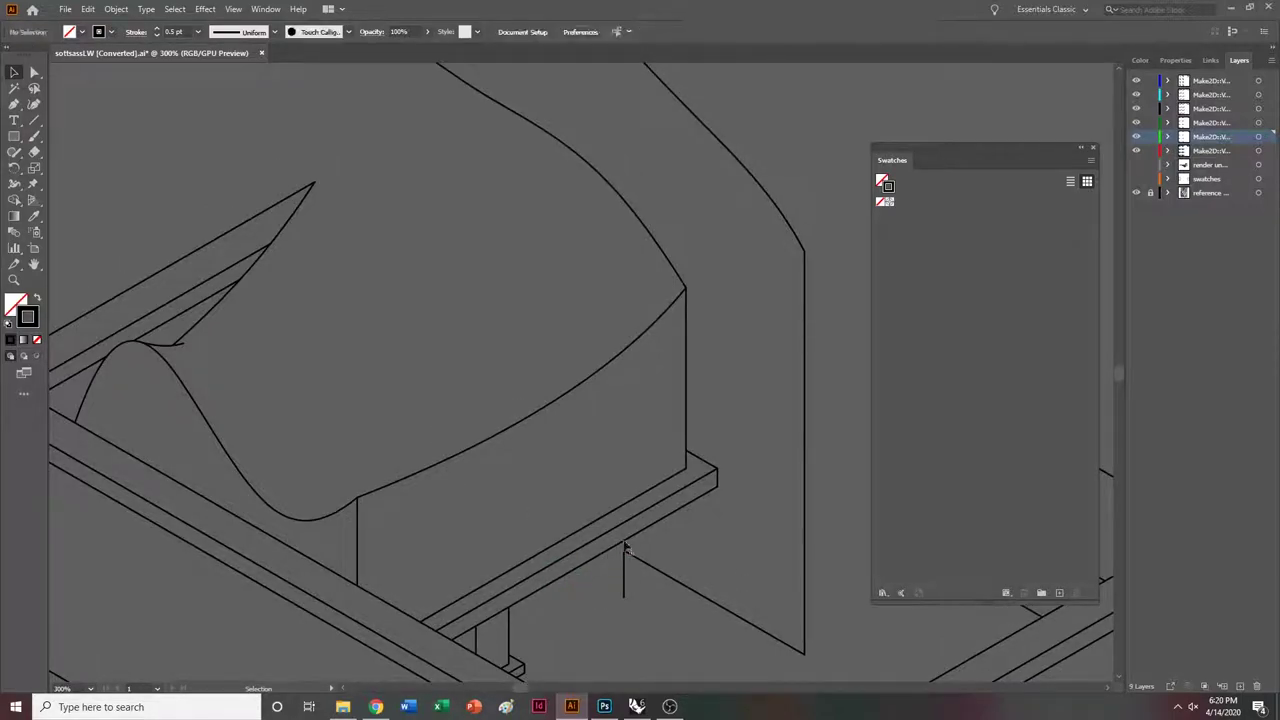
# Delete the slab's upper front edge and the line where the low wall meets the slab.
pyautogui.click(695, 483)
pyautogui.press('Delete')
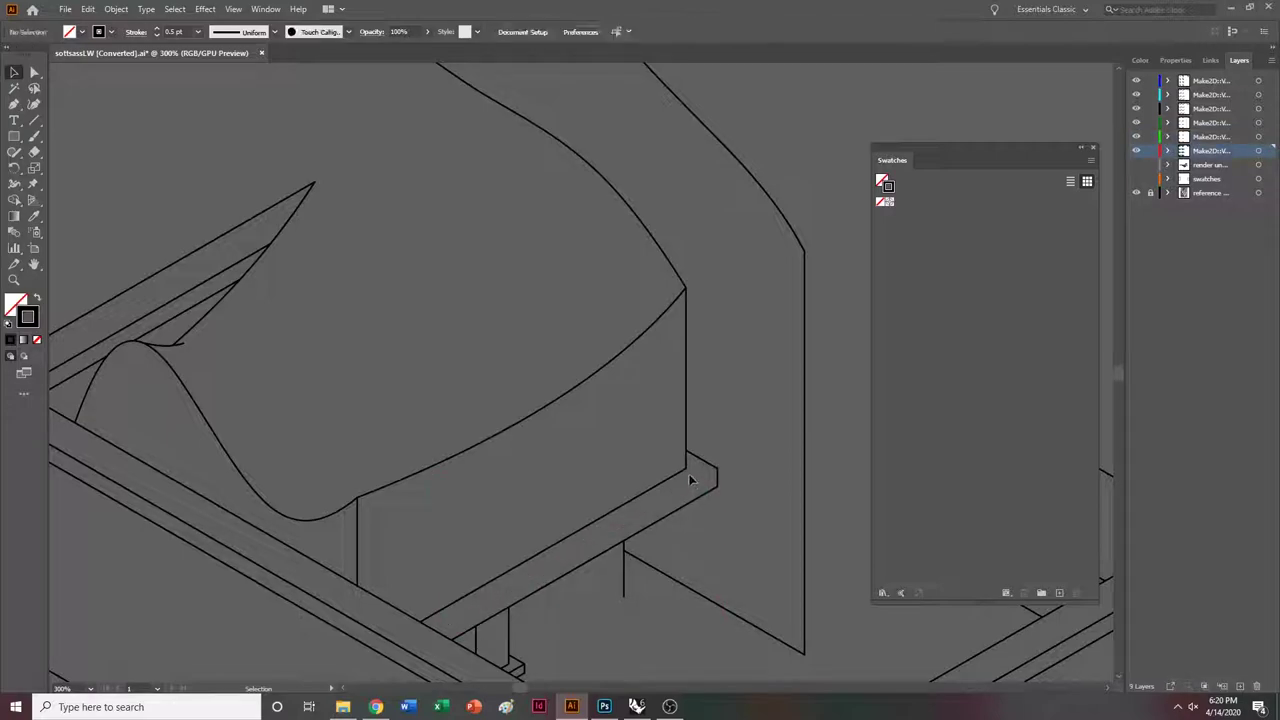
pyautogui.click(681, 473)
pyautogui.press('Delete')
pyautogui.scroll(-4, 519, 603)
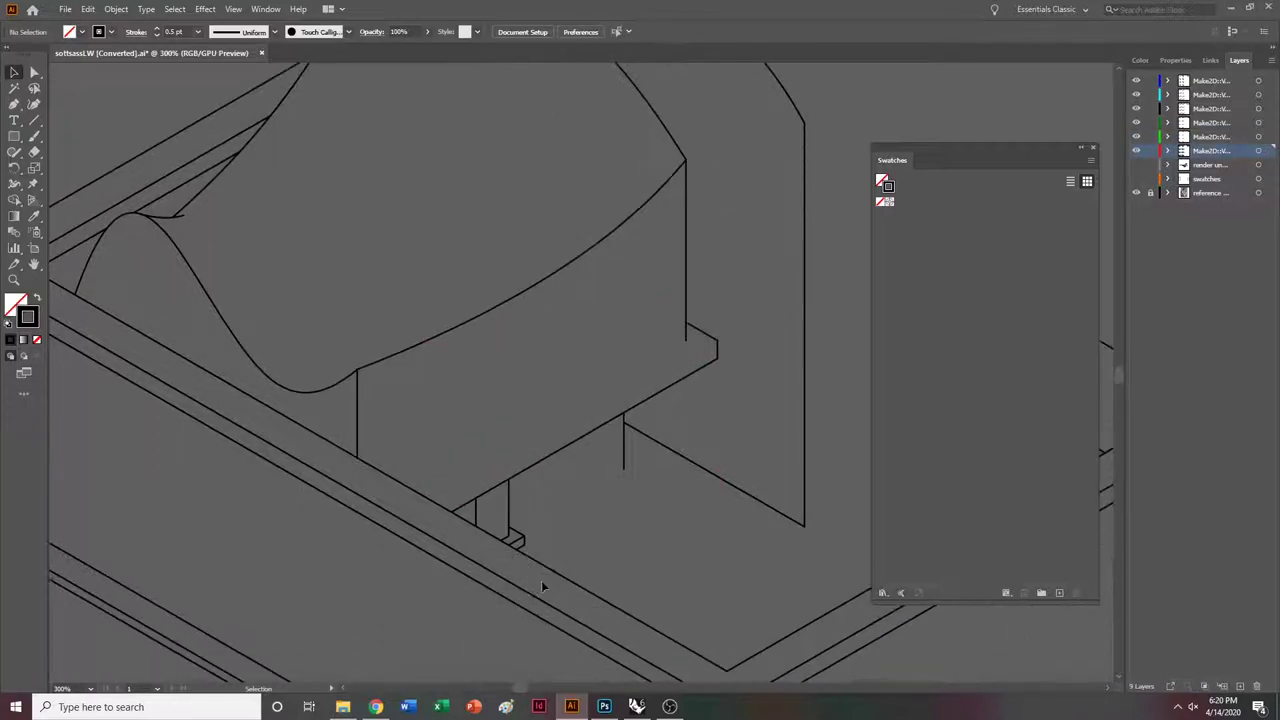
# Delete the rear post, its base and the parapet lines crossing in front of it.
pyautogui.moveTo(459, 602); pyautogui.dragTo(534, 511)
pyautogui.press('Delete')
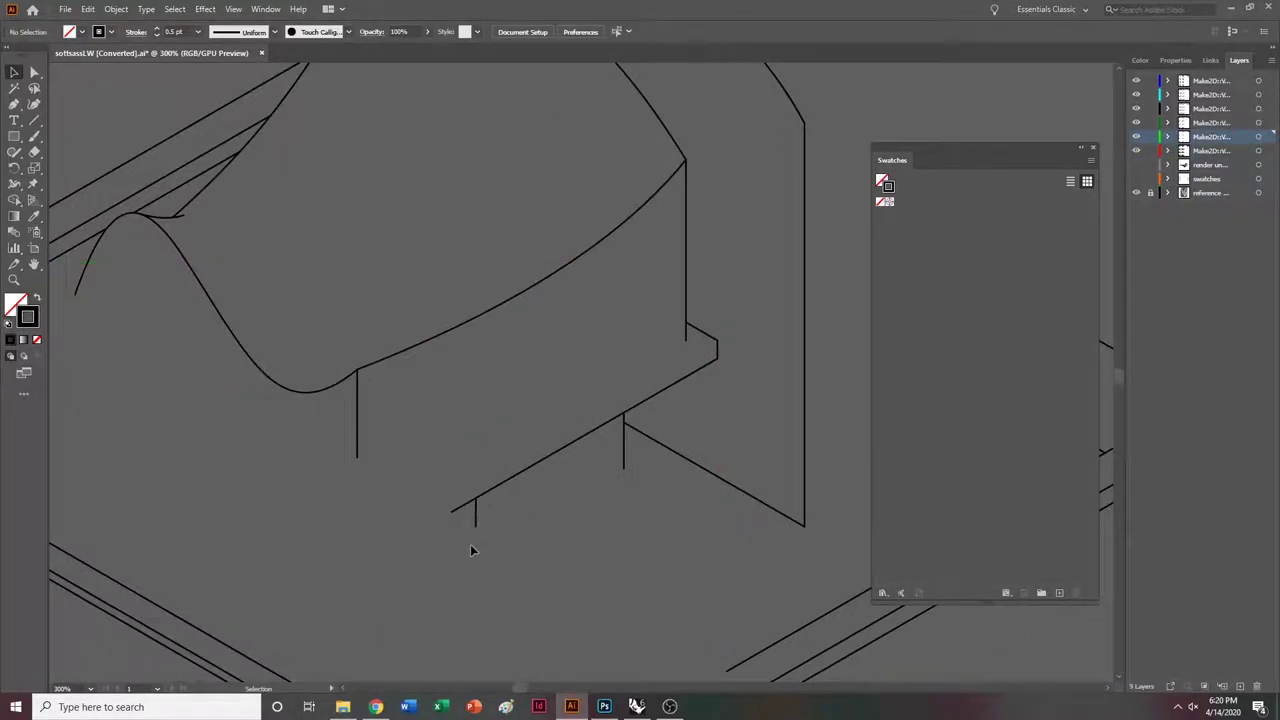
pyautogui.moveTo(471, 545); pyautogui.dragTo(486, 513)
pyautogui.press('Delete')
pyautogui.scroll(3, 548, 532)
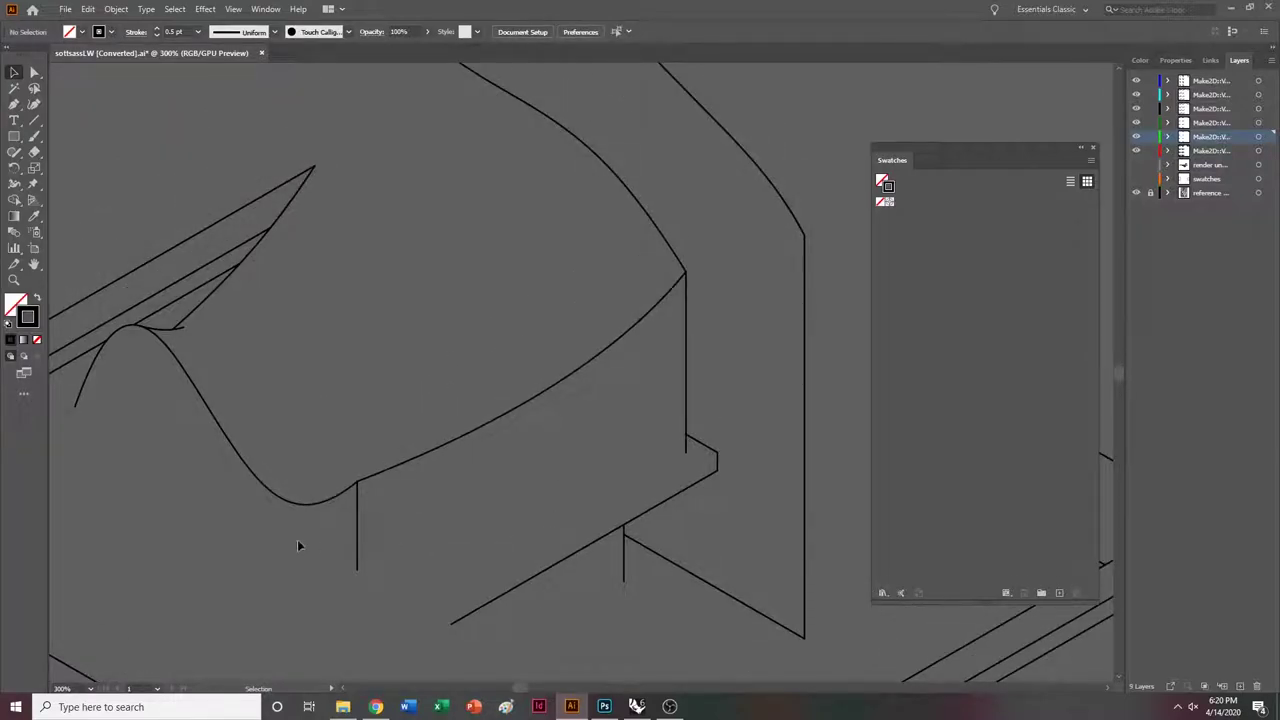
# Delete the low wall's corner edge, the low roof's wavy left curves and the rear left parapet lines.
pyautogui.moveTo(366, 532); pyautogui.dragTo(343, 521)
pyautogui.press('Delete')
pyautogui.scroll(2, 385, 527)
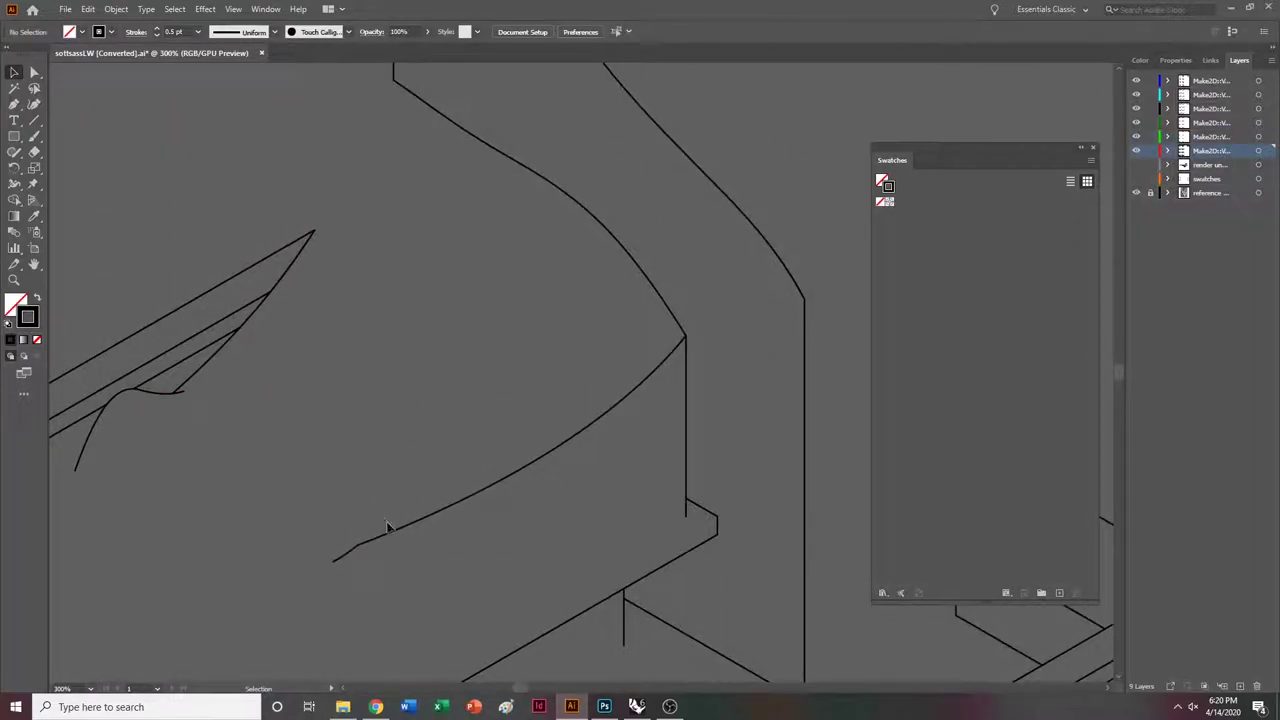
pyautogui.hscroll(-4, 390, 530)
pyautogui.click(499, 558)
pyautogui.scroll(3, 460, 517)
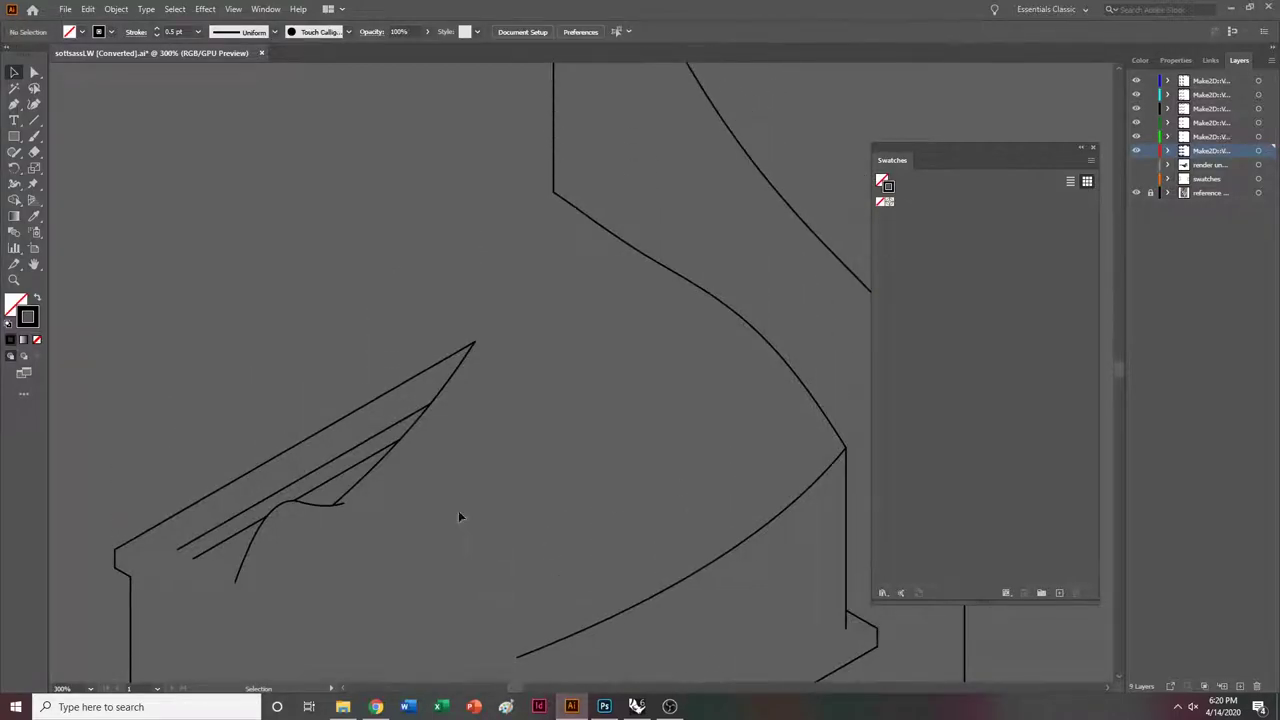
pyautogui.moveTo(140, 618); pyautogui.dragTo(467, 475)
pyautogui.press('Delete')
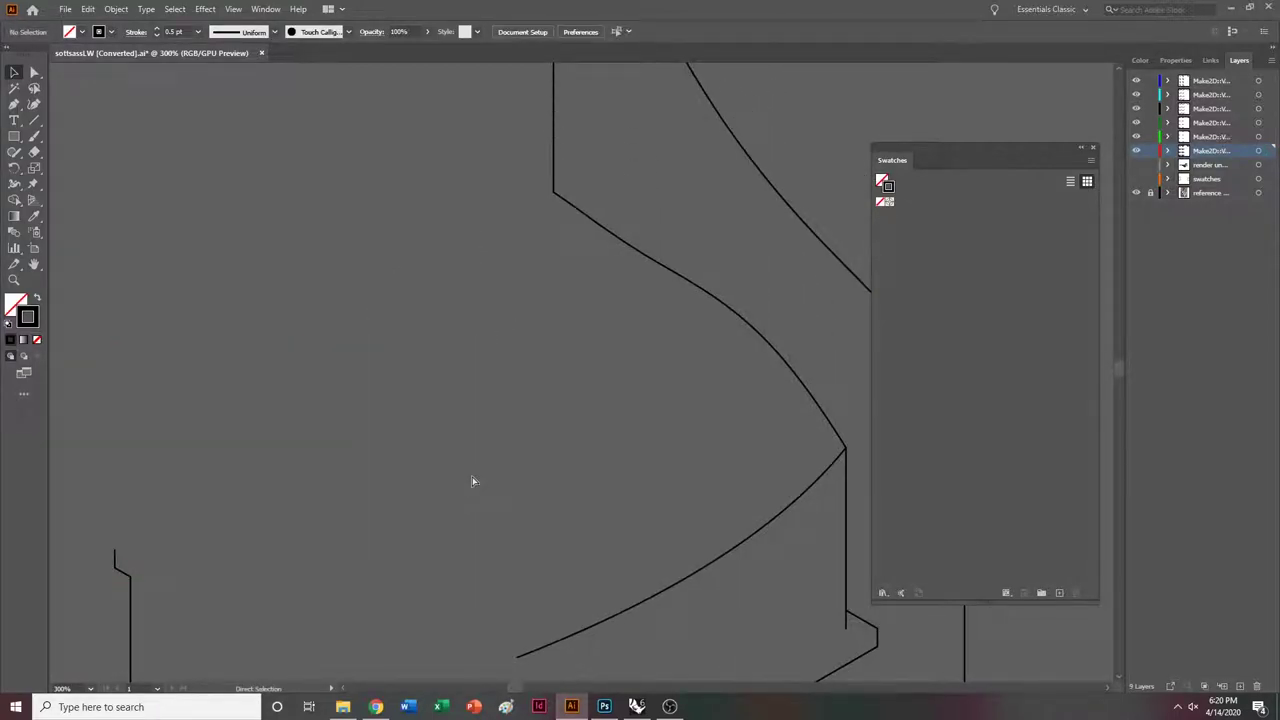
# Delete the courtyard walls, entrance blocks and ground slab lines around the tower's left face outline.
pyautogui.hotkey('ctrl', '-')
pyautogui.hscroll(4, 473, 480)
pyautogui.scroll(-2, 620, 577)
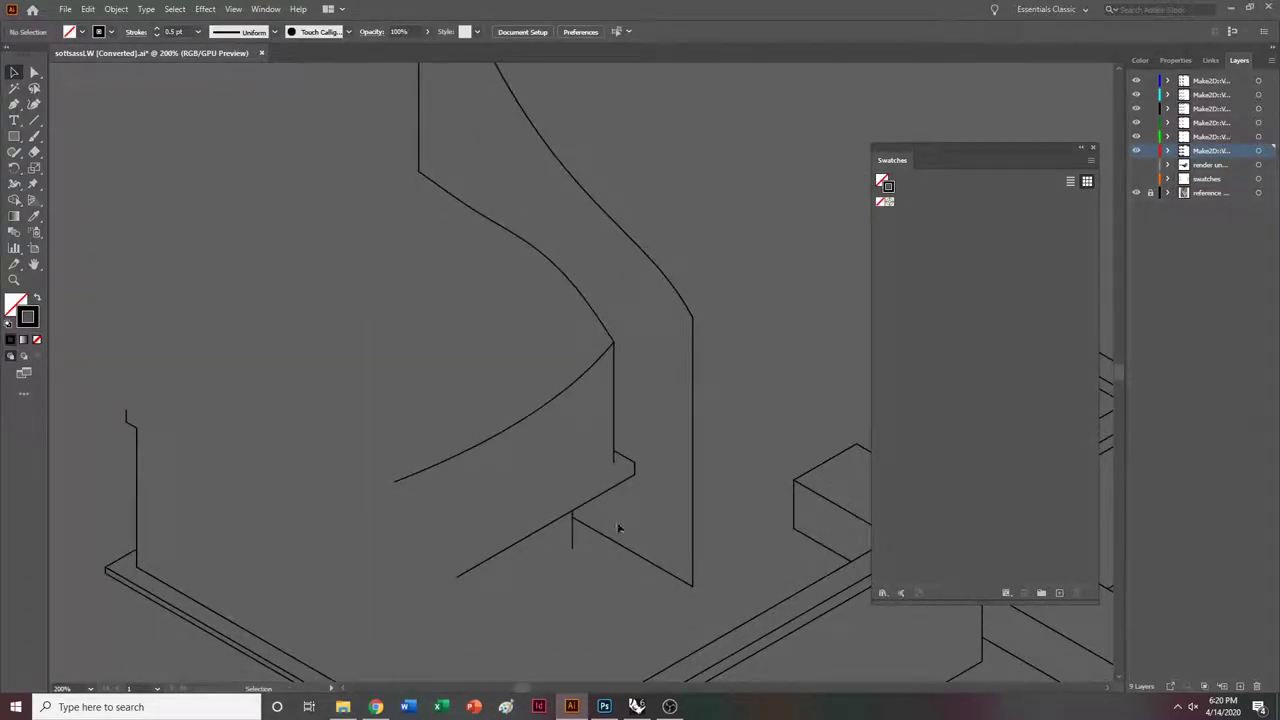
pyautogui.hotkey('ctrl', '-')
pyautogui.hscroll(3, 676, 357)
pyautogui.hotkey('ctrl', '-')
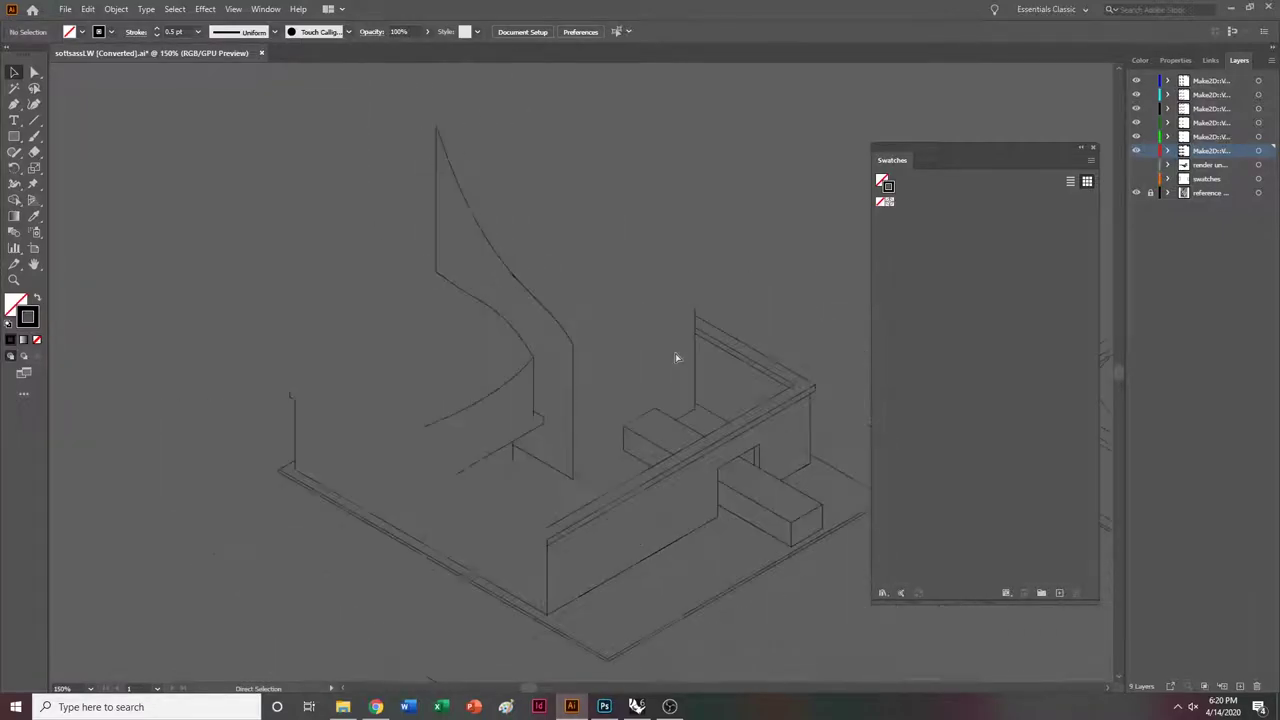
pyautogui.hscroll(3, 675, 357)
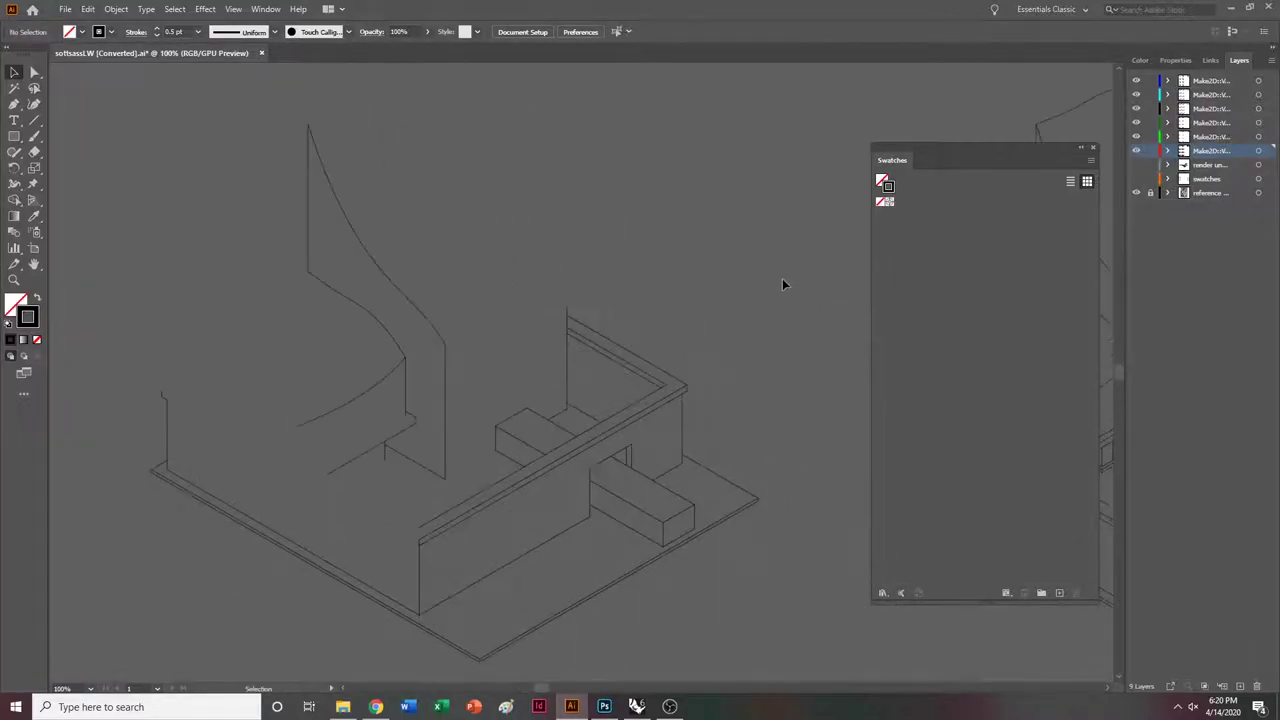
pyautogui.click(468, 636)
pyautogui.press('Delete')
pyautogui.moveTo(338, 539); pyautogui.dragTo(302, 505)
pyautogui.press('Delete')
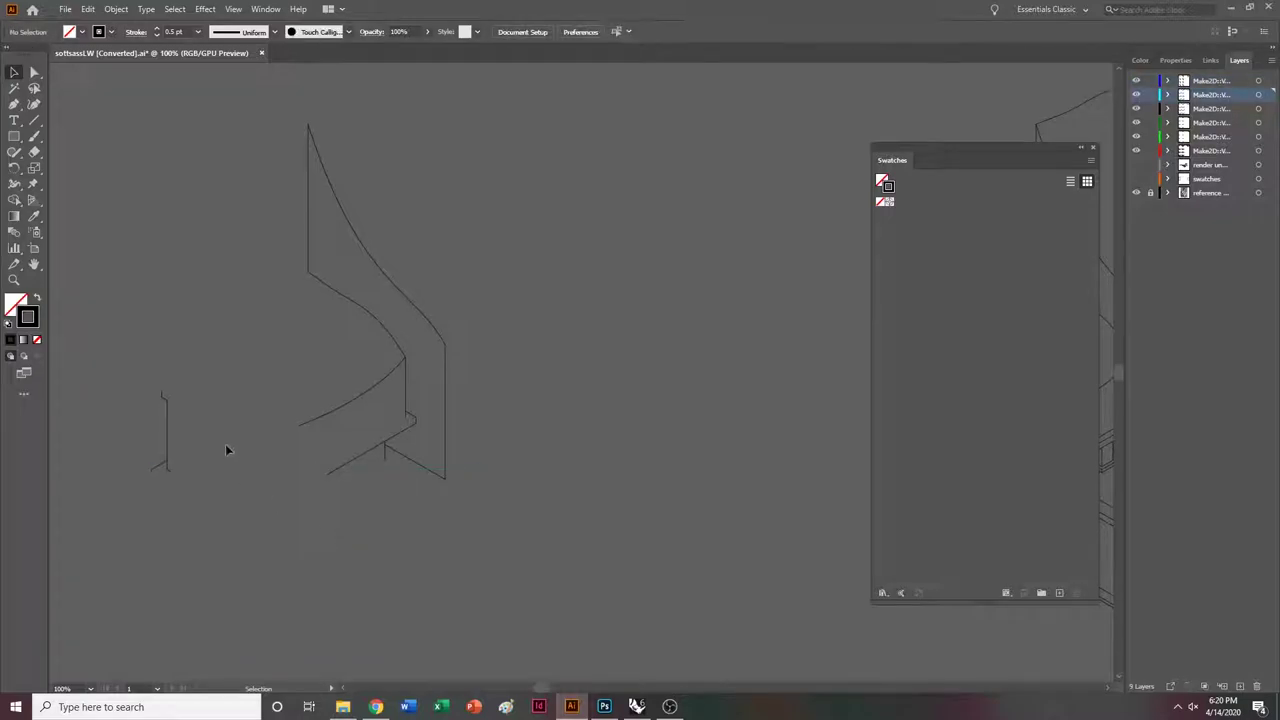
# Delete the leftover far left wall corner lines and the remaining pieces of the low roof's front curve.
pyautogui.moveTo(203, 528); pyautogui.dragTo(138, 412)
pyautogui.press('Delete')
pyautogui.press('a')
pyautogui.hotkey('ctrl', '+')
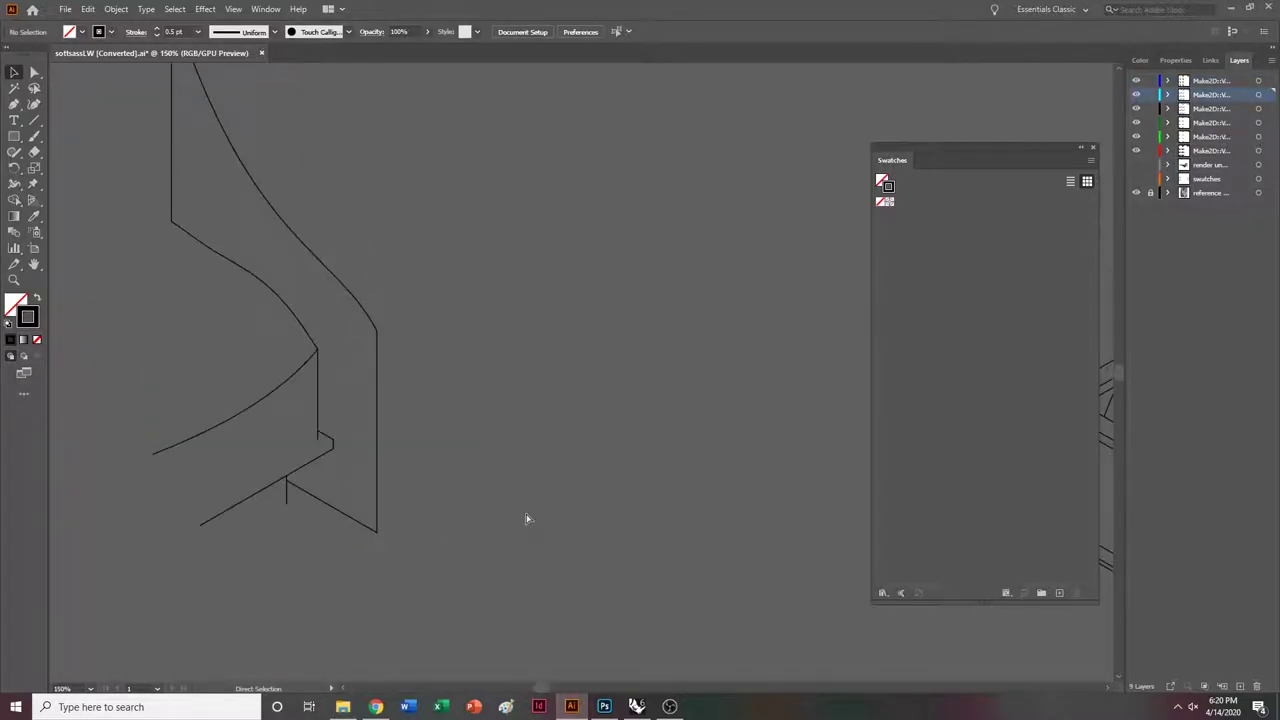
pyautogui.moveTo(380, 375); pyautogui.dragTo(347, 421)
pyautogui.press('Delete')
pyautogui.scroll(2, 373, 464)
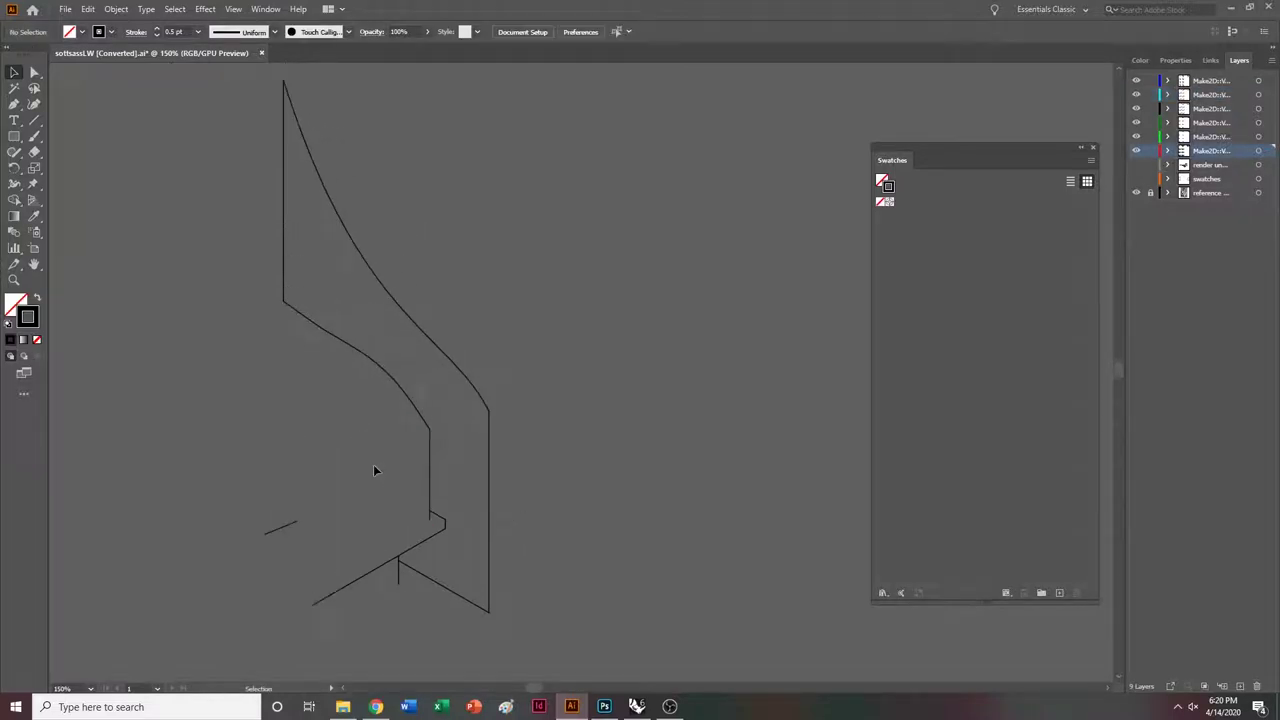
pyautogui.moveTo(354, 506); pyautogui.dragTo(264, 554)
pyautogui.press('Delete')
pyautogui.scroll(1, 418, 424)
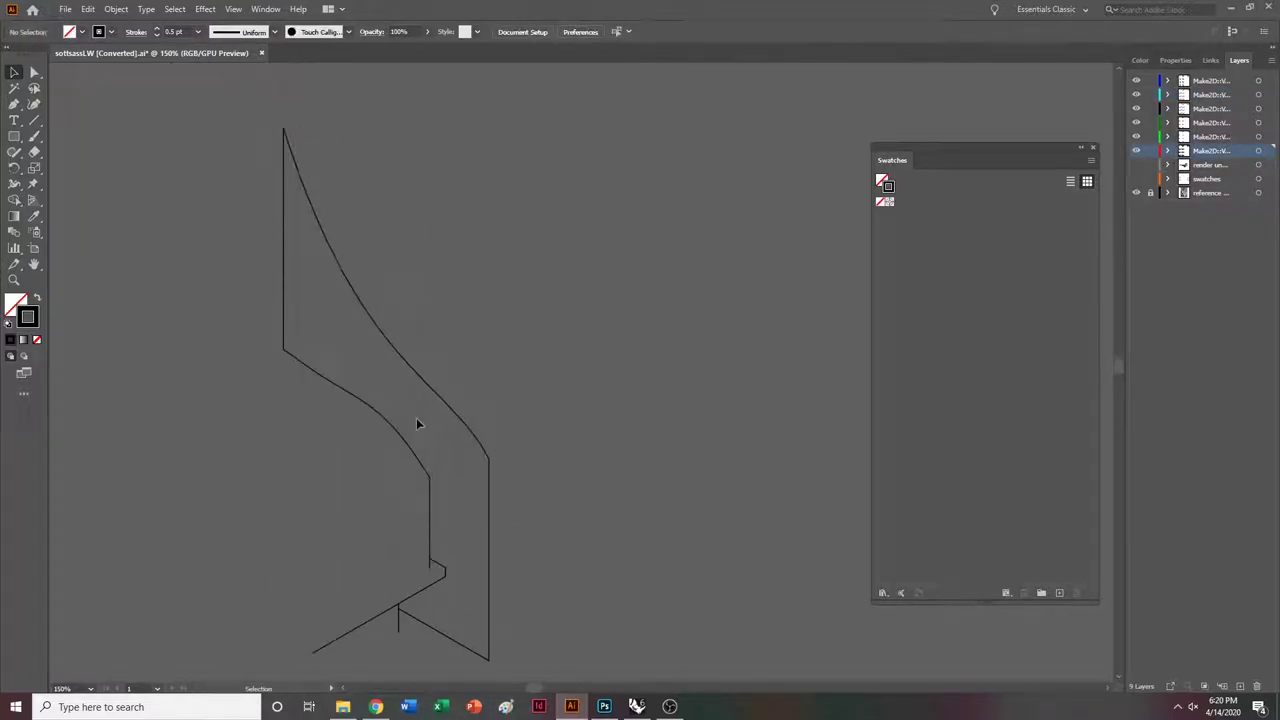
# Join all the remaining paths of the tower's left face outline, and deselect them.
pyautogui.click(376, 323)
pyautogui.keyDown('ctrl'); pyautogui.scroll(1, 234, 123); pyautogui.keyUp('ctrl')
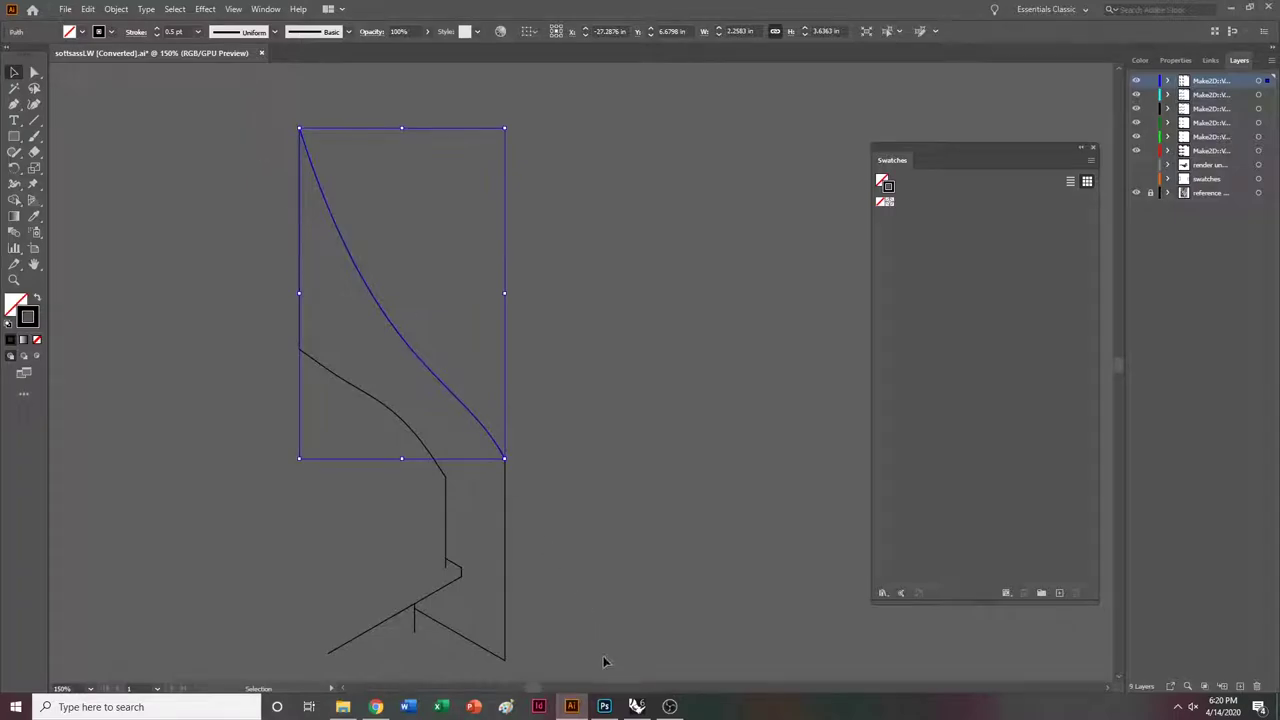
pyautogui.hotkey('ctrl', 'a')
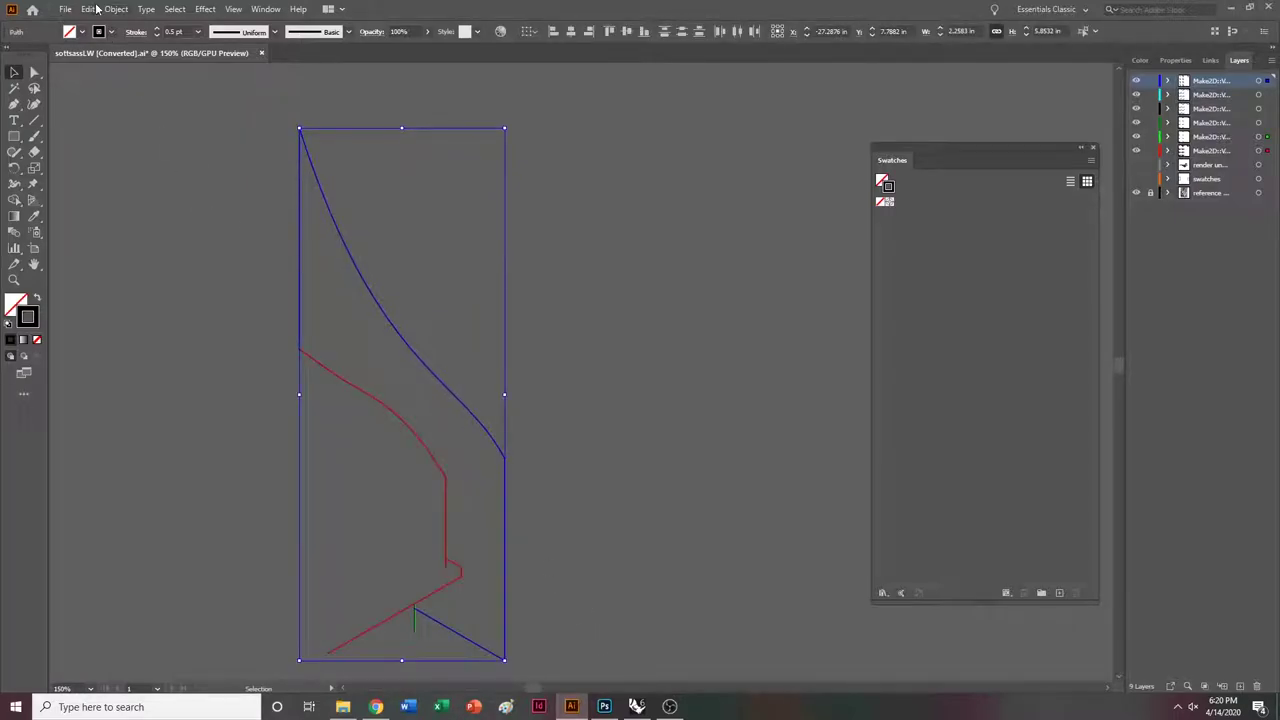
pyautogui.click(116, 9)
pyautogui.moveTo(140, 327)
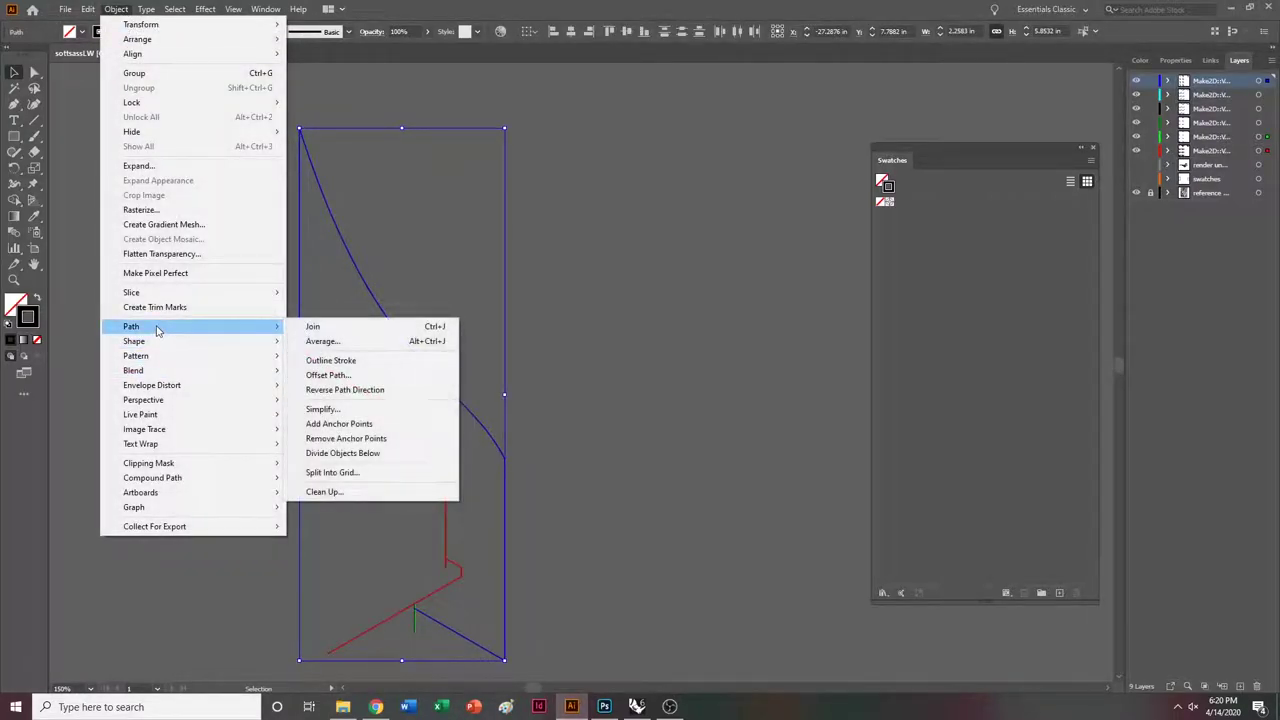
pyautogui.click(320, 327)
pyautogui.click(536, 488)
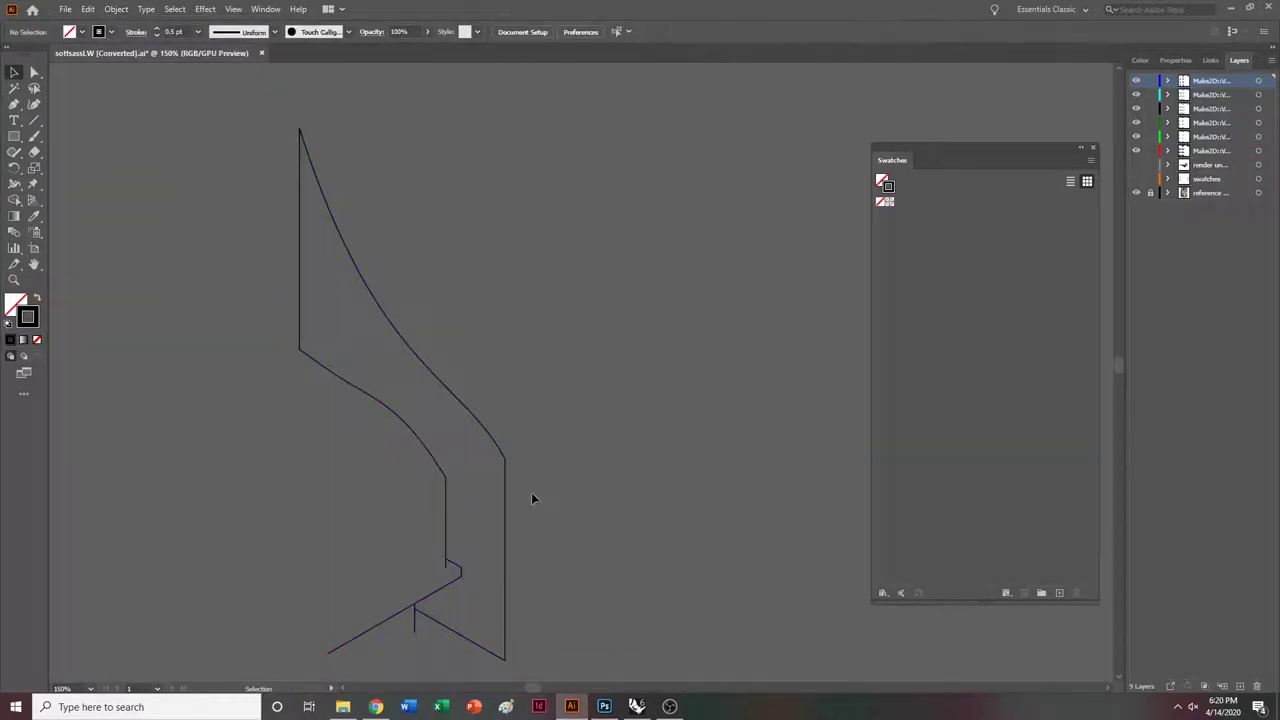
pyautogui.click(504, 507)
pyautogui.click(597, 511)
pyautogui.hotkey('ctrl', '-')
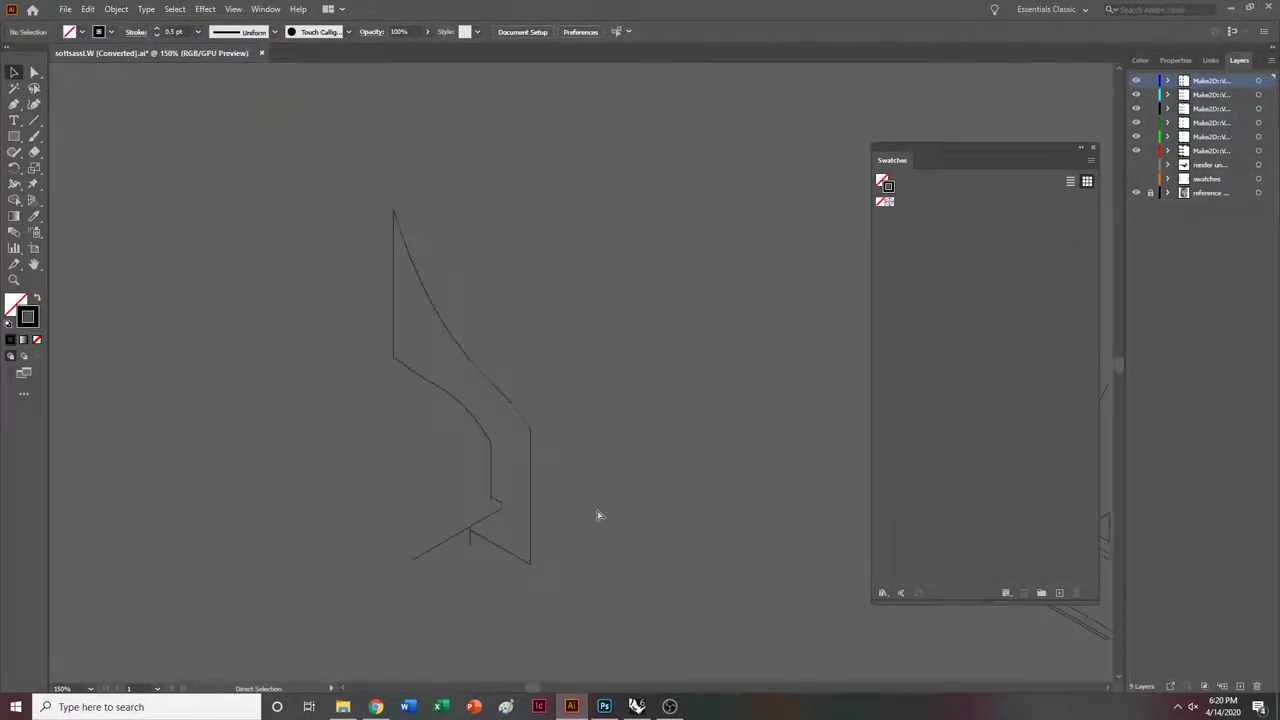
pyautogui.keyDown('ctrl'); pyautogui.scroll(-2, 598, 511); pyautogui.keyUp('ctrl')
pyautogui.hscroll(5, 598, 515)
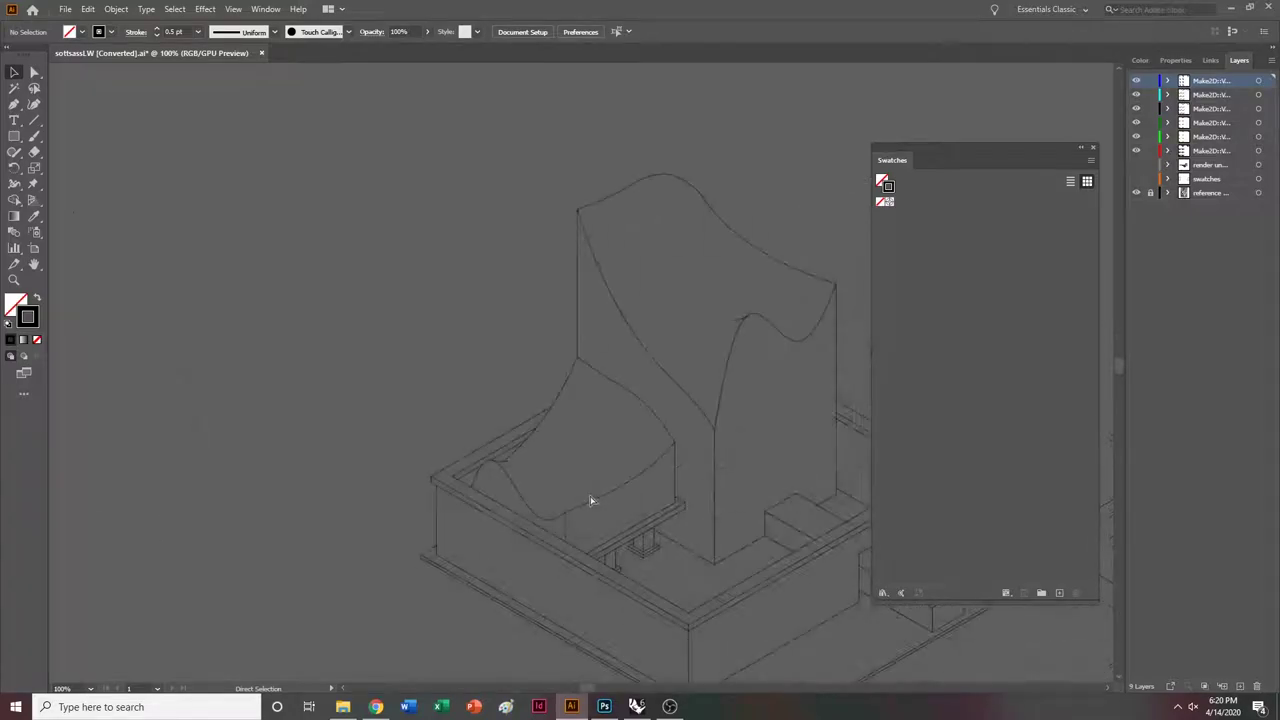
# Delete the tower roof's upper curves, the left face's edges and the low building's roof edges, beam and column lines from the next linework copy.
pyautogui.hscroll(3, 617, 494)
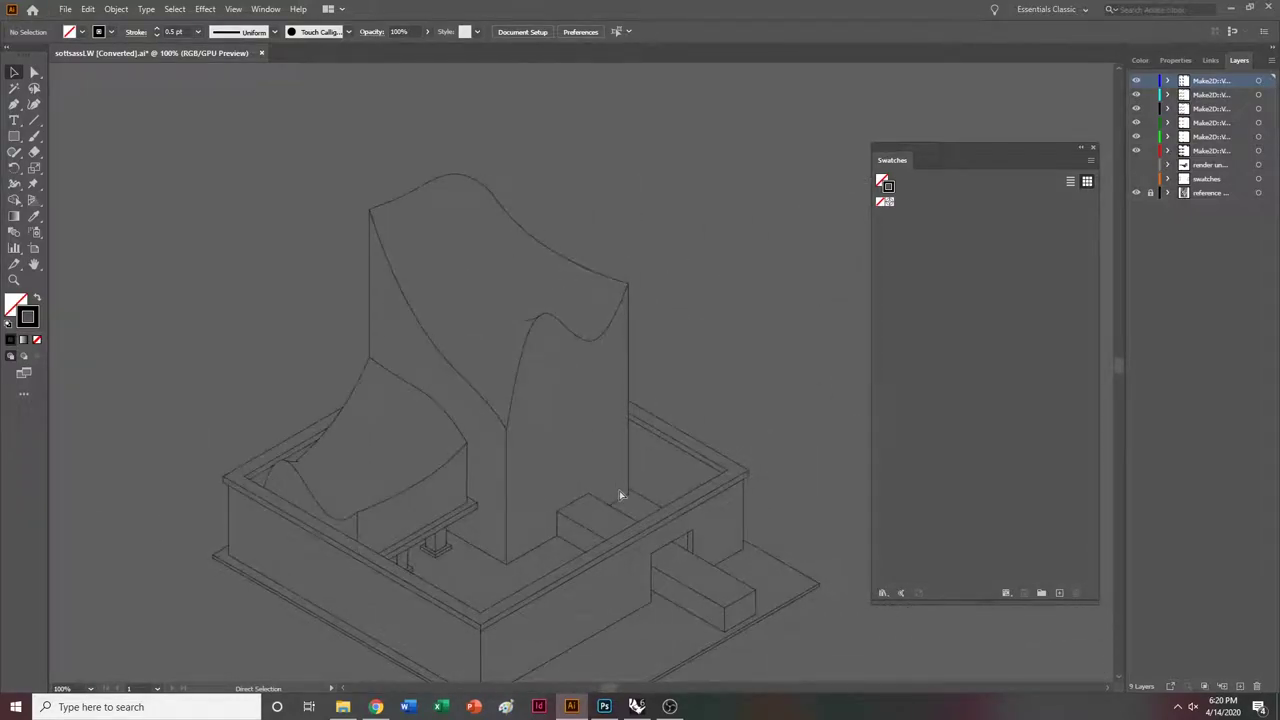
pyautogui.scroll(-1, 600, 400)
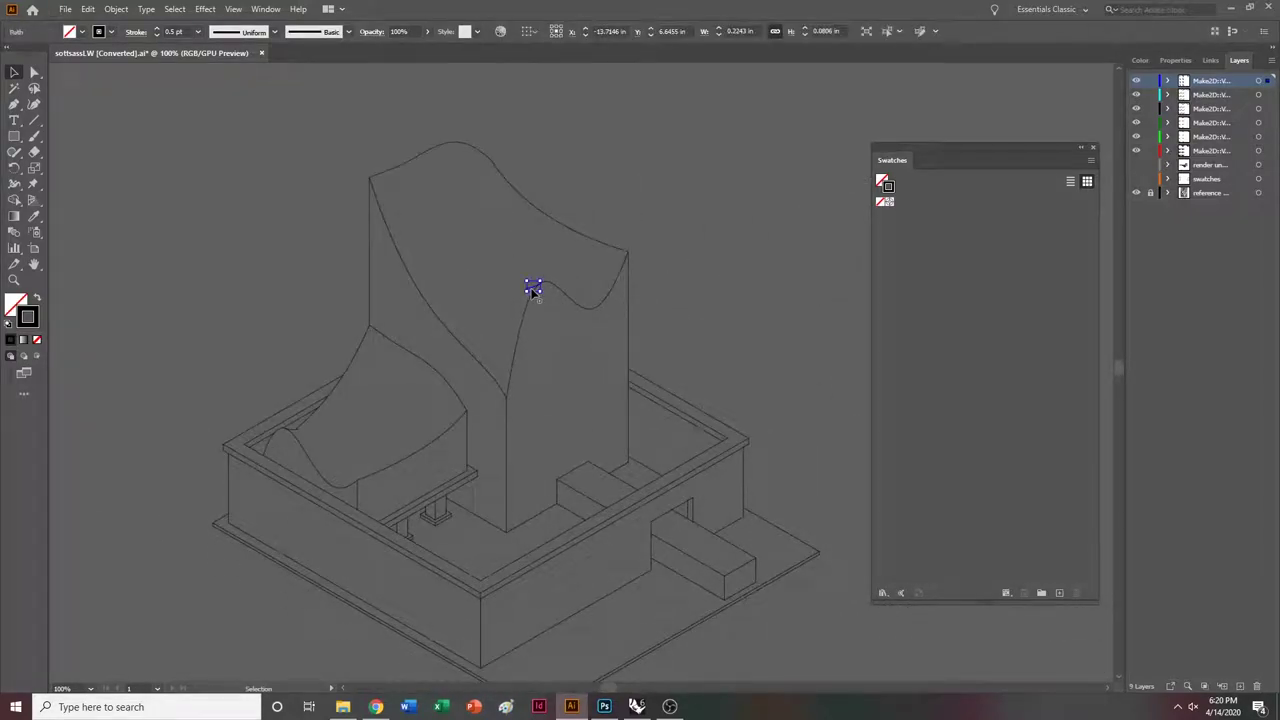
pyautogui.hotkey('ctrl', '+')
pyautogui.click(538, 148)
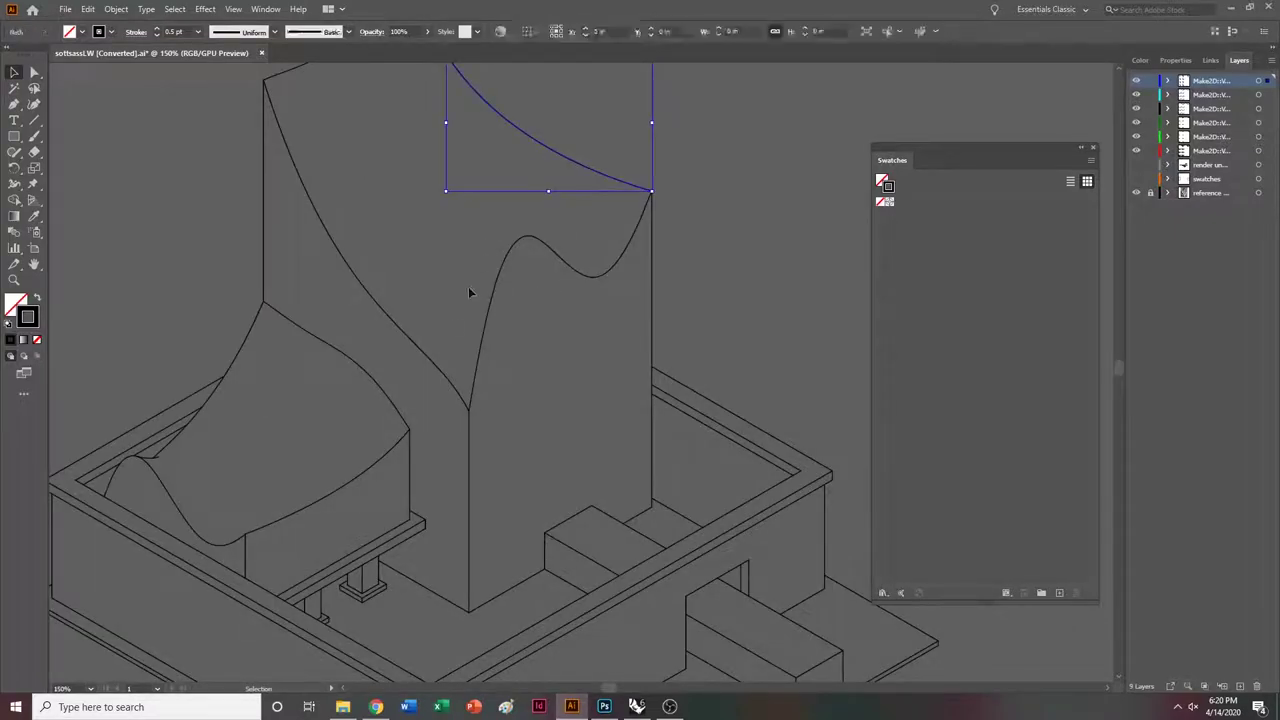
pyautogui.press('Delete')
pyautogui.moveTo(442, 342); pyautogui.dragTo(310, 617)
pyautogui.press('Delete')
pyautogui.scroll(-5, 678, 551)
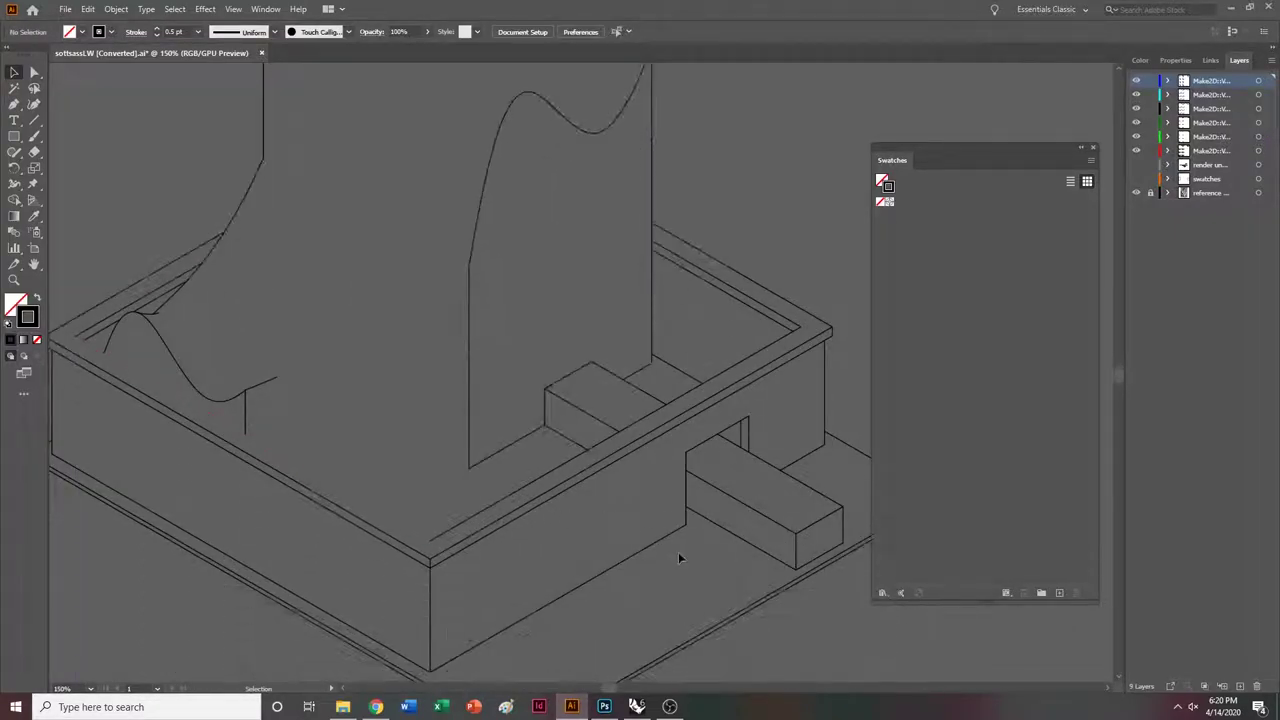
# Delete the front right wall and parapet lines, the courtyard block's inner edges and the rear right parapet around the tower's right face.
pyautogui.click(529, 460)
pyautogui.press('Delete')
pyautogui.click(598, 390)
pyautogui.press('Delete')
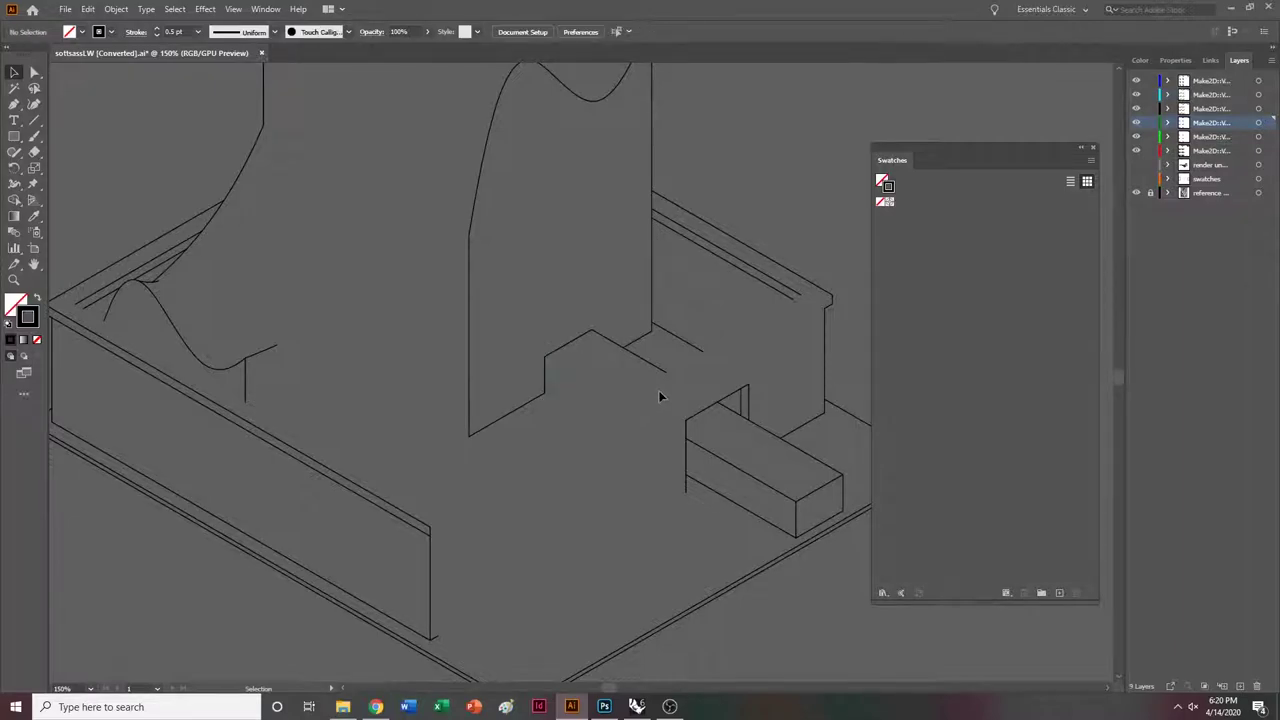
pyautogui.scroll(1, 657, 406)
pyautogui.moveTo(677, 388); pyautogui.dragTo(693, 362)
pyautogui.press('Delete')
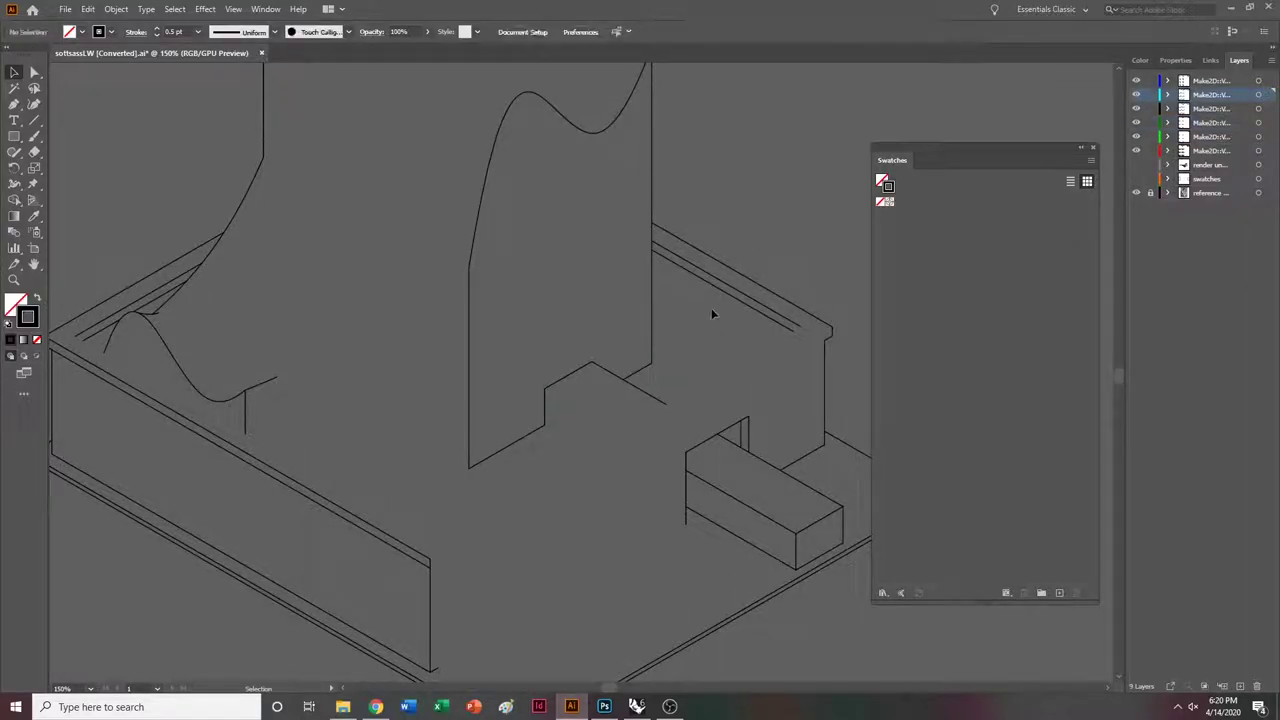
pyautogui.moveTo(711, 311); pyautogui.dragTo(735, 252)
pyautogui.press('Delete')
pyautogui.scroll(3, 657, 382)
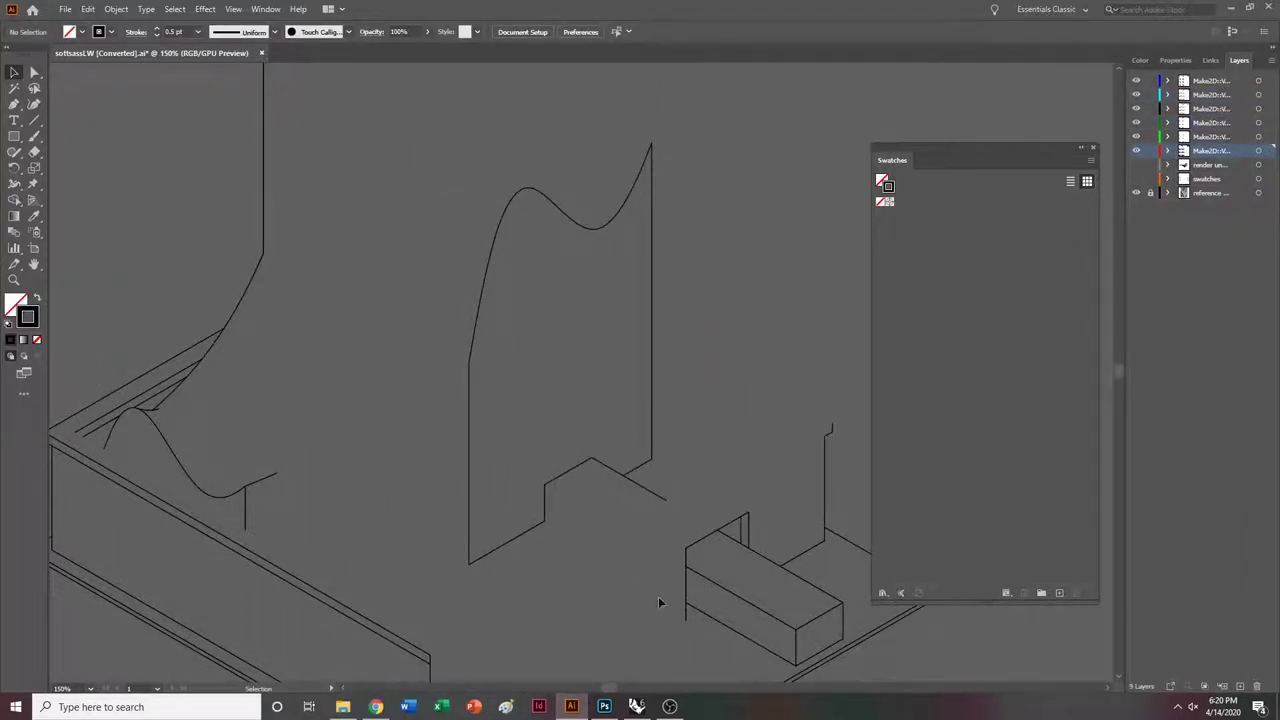
# Join the paths that form the tower's right face outline.
pyautogui.moveTo(658, 597); pyautogui.dragTo(665, 588)
pyautogui.press('a')
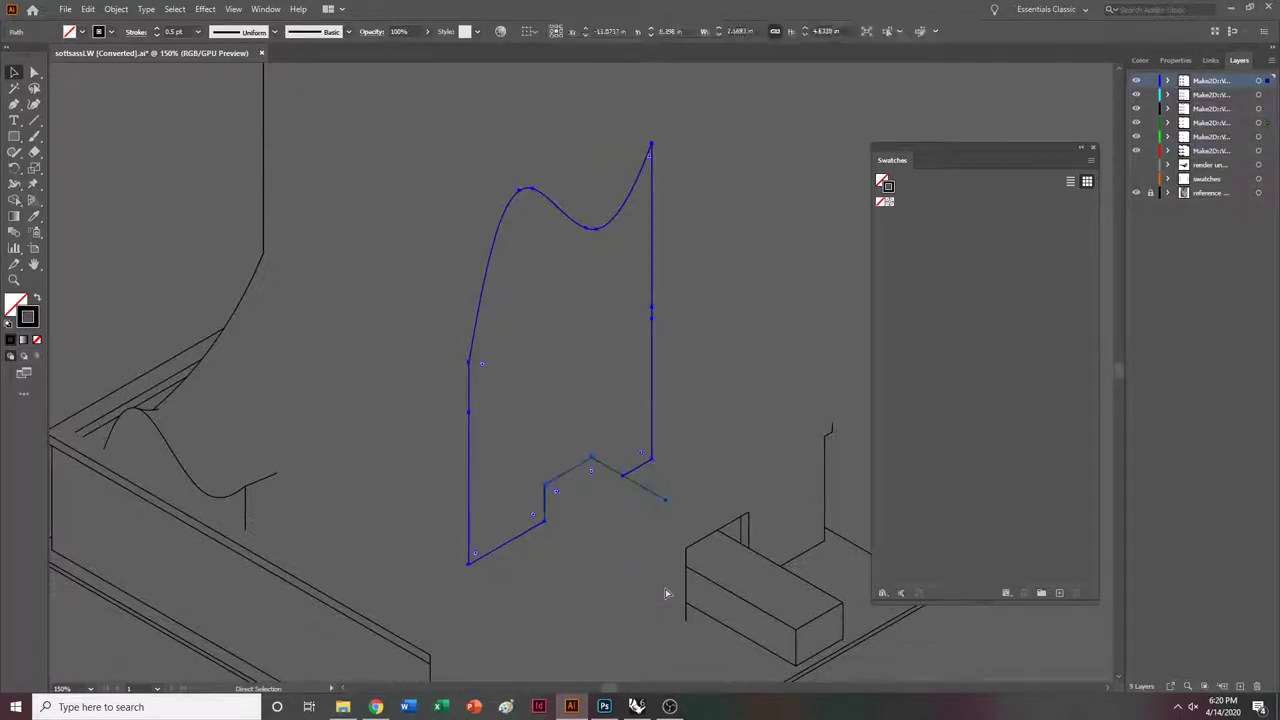
pyautogui.hotkey('ctrl', '-')
pyautogui.hotkey('ctrl', '-')
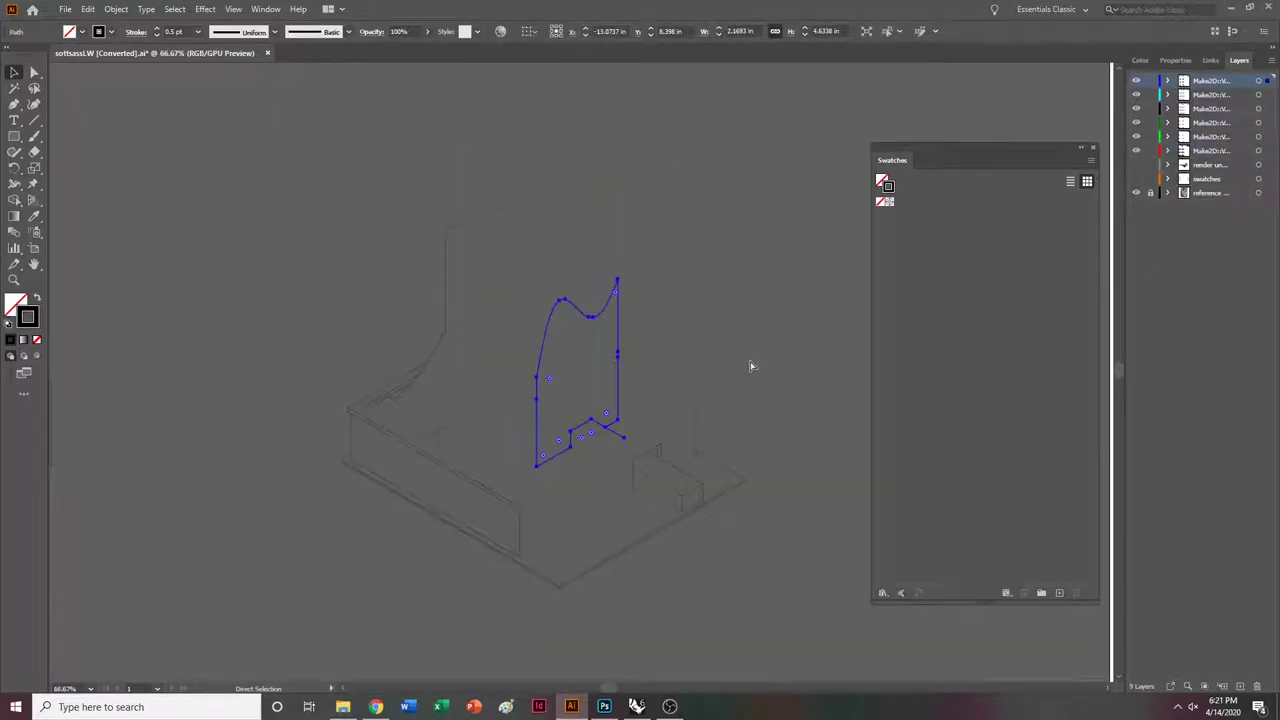
# Delete the remaining entrance block, ground slab, left wall, parapet and tower back edge lines so only the right face outline is left.
pyautogui.click(676, 547)
pyautogui.click(628, 452)
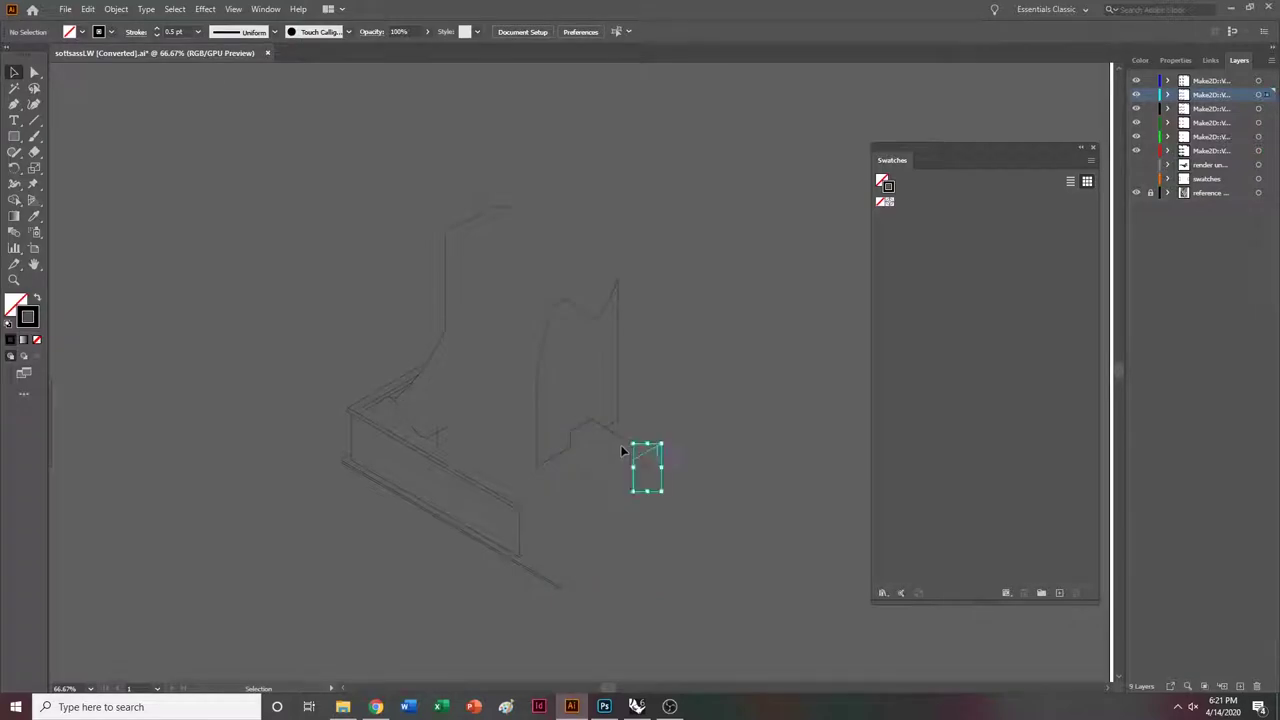
pyautogui.press('Delete')
pyautogui.moveTo(640, 549); pyautogui.dragTo(494, 600)
pyautogui.press('Delete')
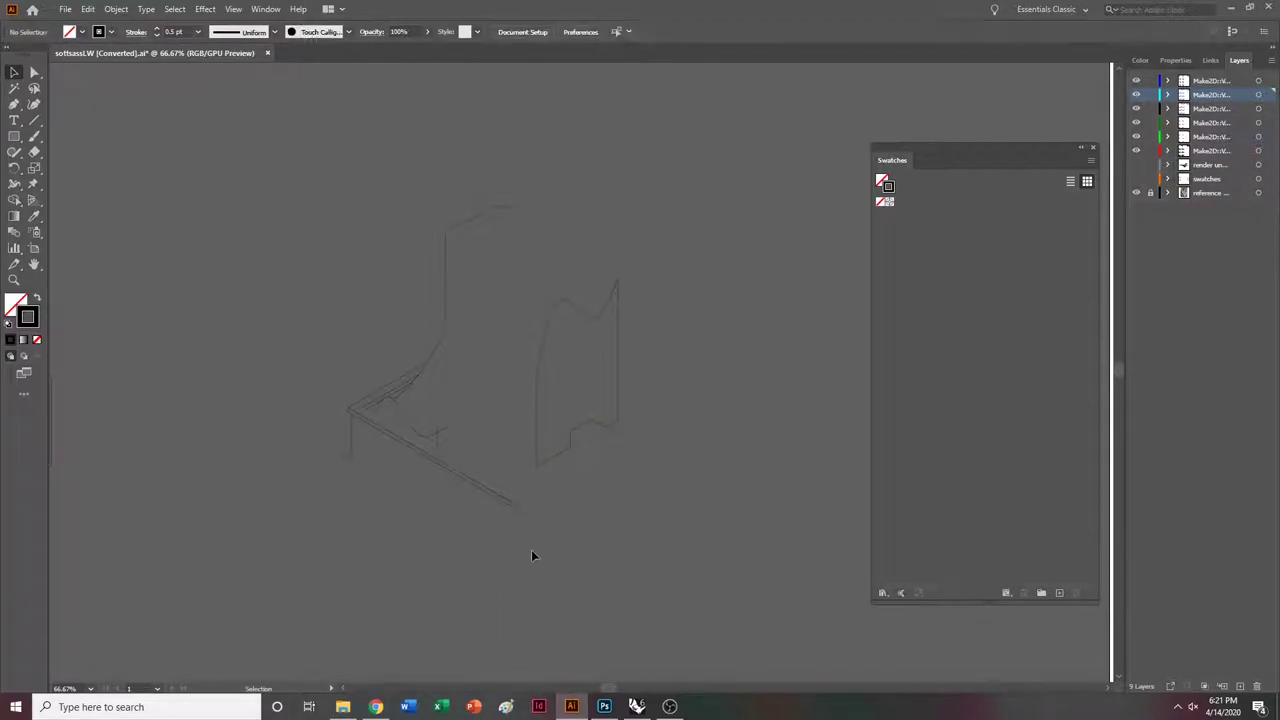
pyautogui.click(466, 500)
pyautogui.press('Delete')
pyautogui.click(477, 206)
pyautogui.press('Delete')
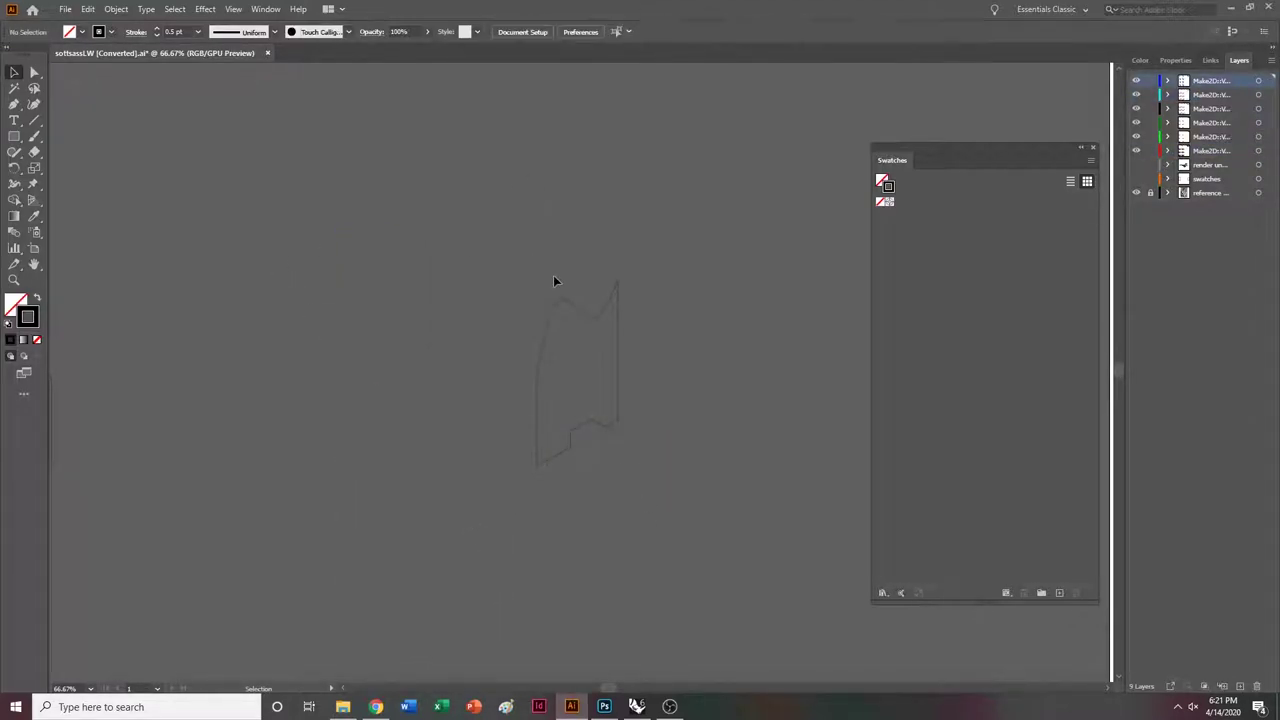
# Show the swatches layer, lock the Make2D linework layers and the hidden render layer, and make the swatches layer active.
pyautogui.keyDown('ctrl'); pyautogui.scroll(4, 554, 280); pyautogui.keyUp('ctrl')
pyautogui.keyDown('ctrl'); pyautogui.scroll(-1, 716, 273); pyautogui.keyUp('ctrl')
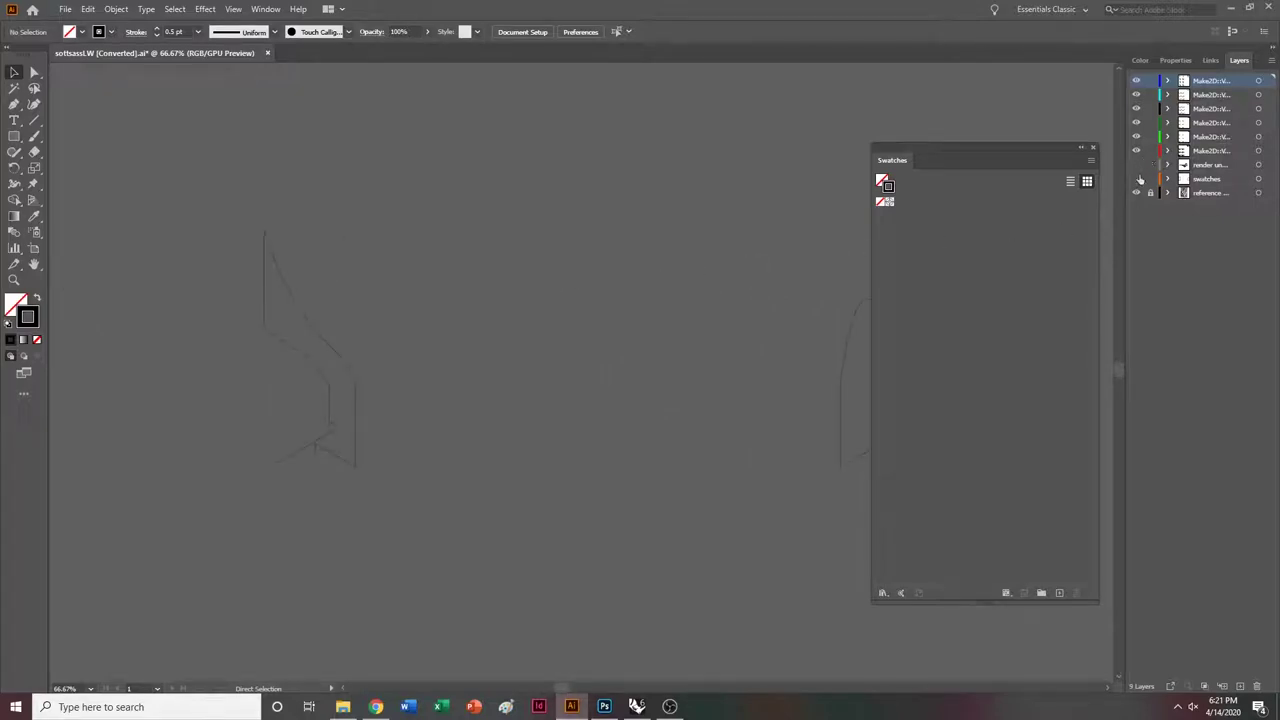
pyautogui.click(1137, 179)
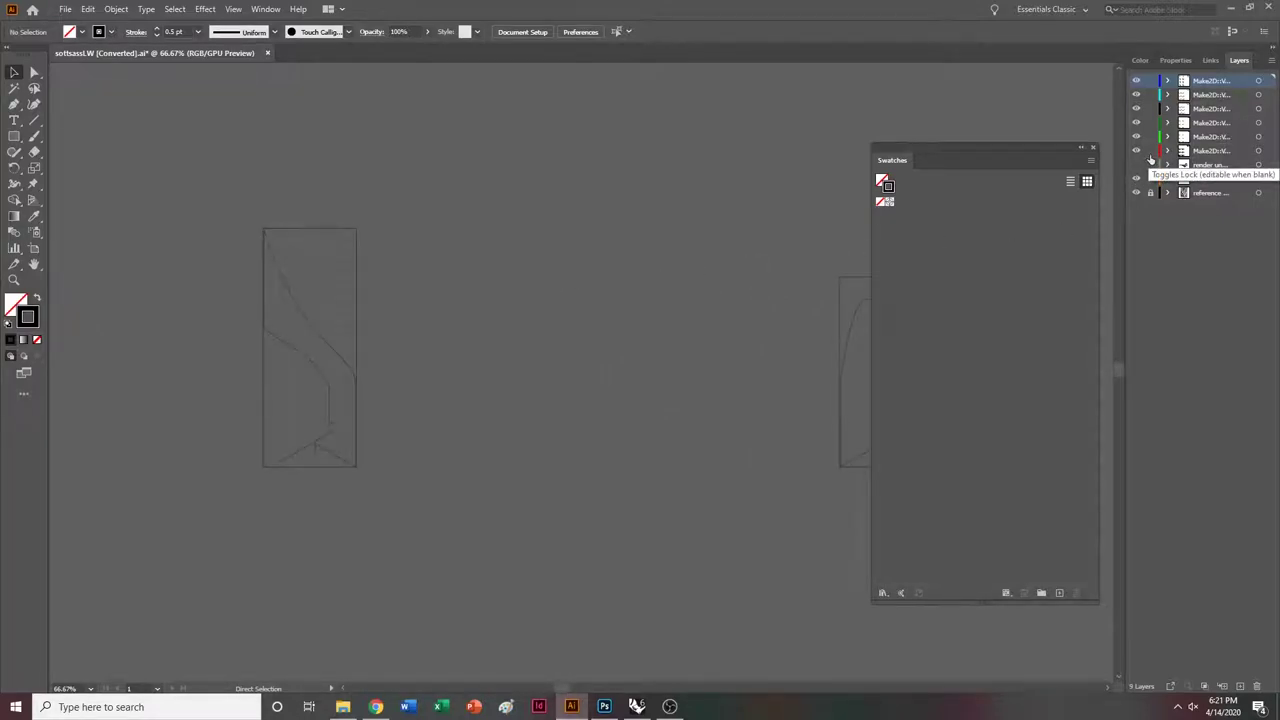
pyautogui.moveTo(1150, 150); pyautogui.dragTo(1150, 80)
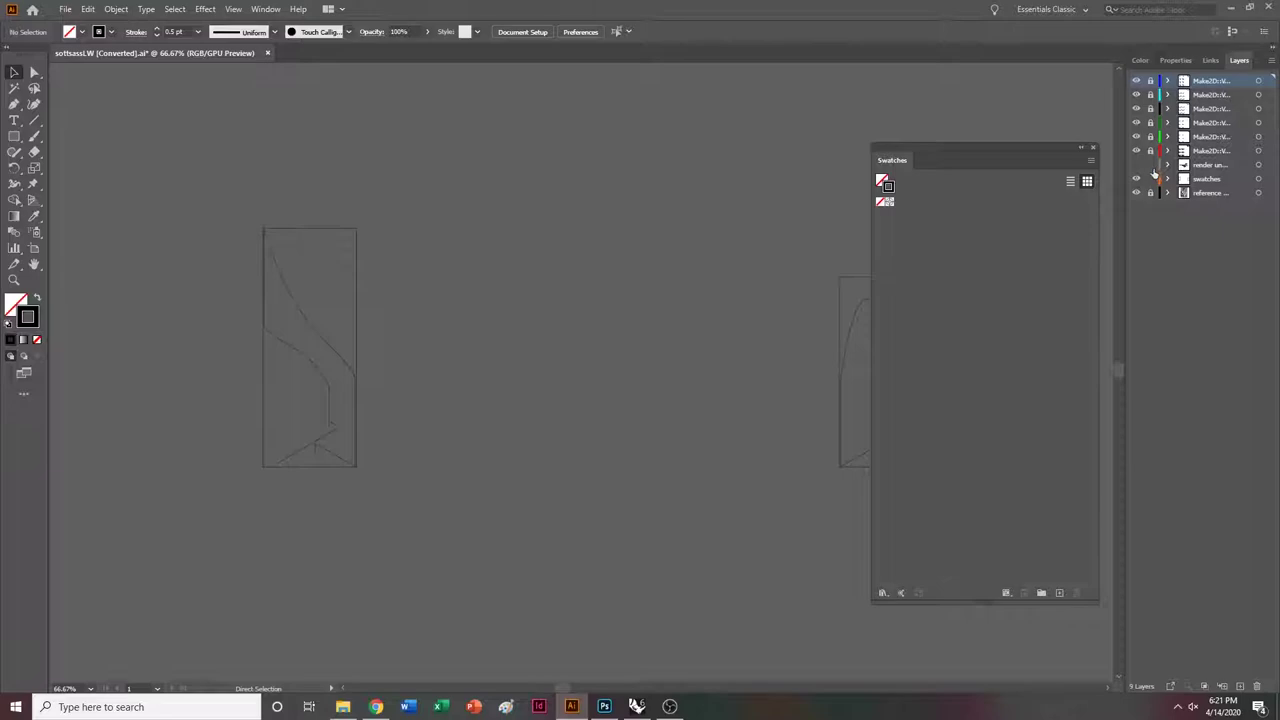
pyautogui.click(1208, 178)
pyautogui.hscroll(-1, 705, 350)
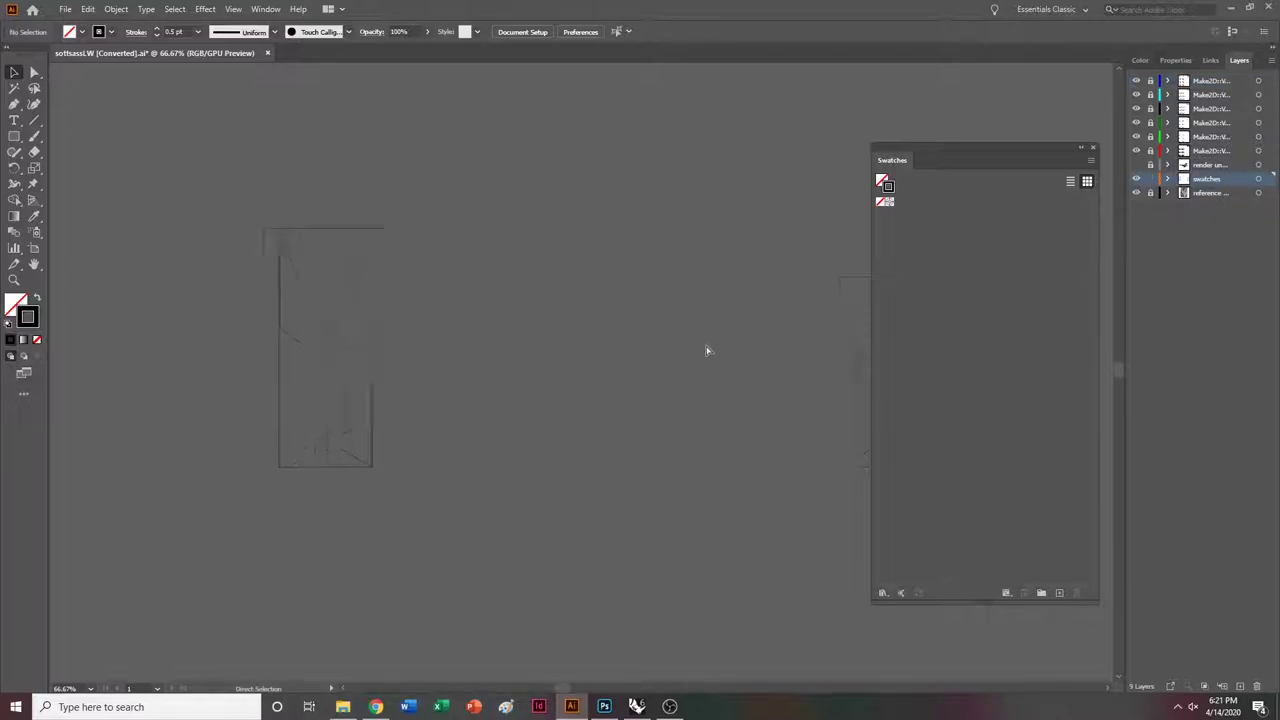
pyautogui.press('v')
pyautogui.click(1190, 124)
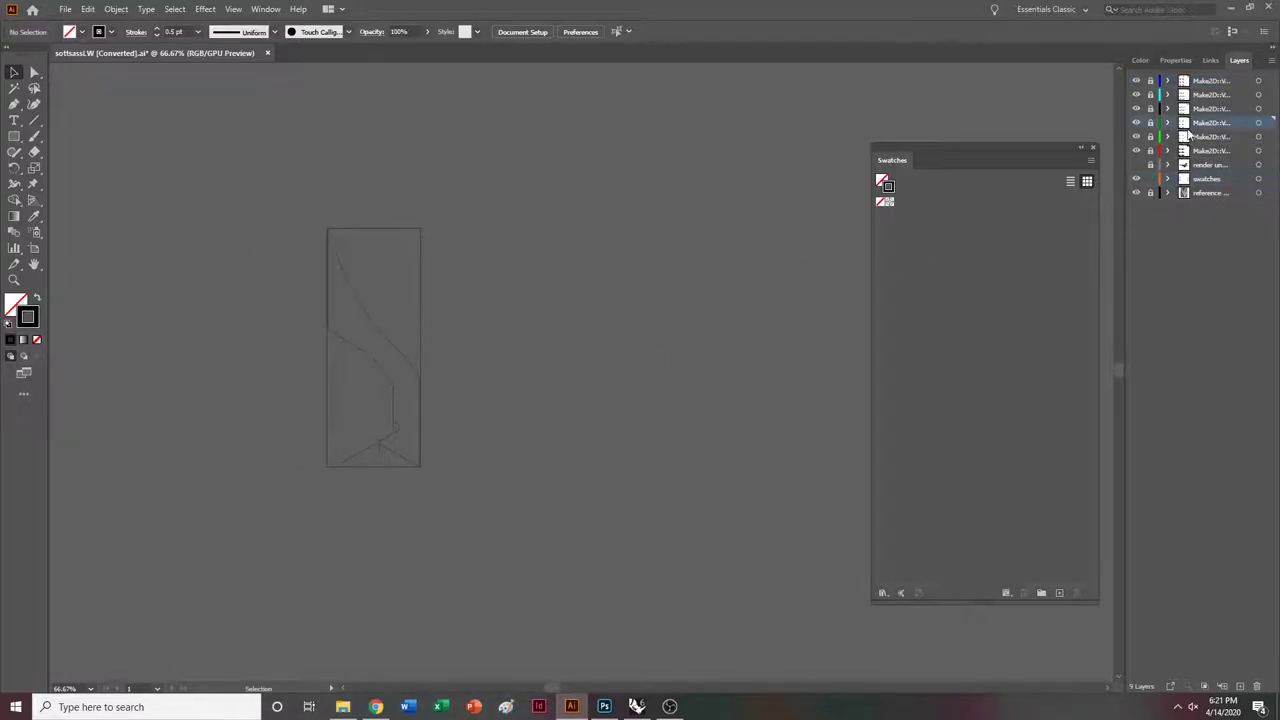
pyautogui.press('m')
pyautogui.click(1207, 180)
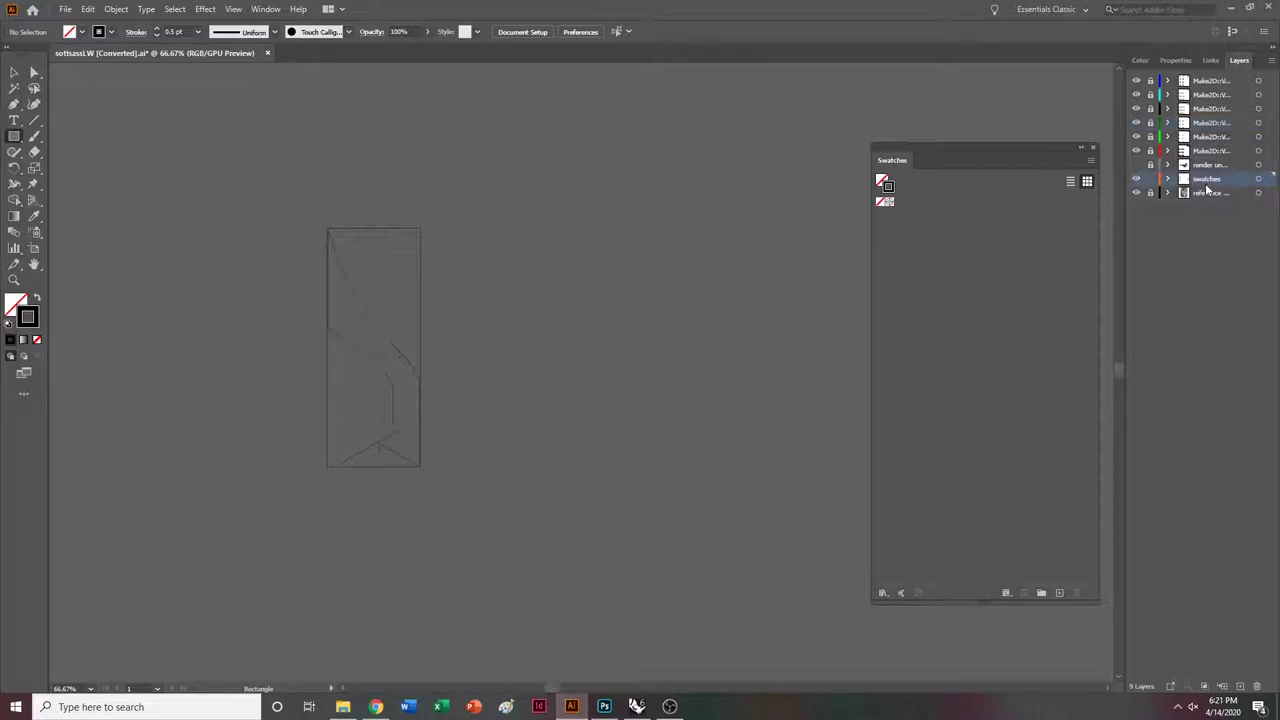
# Select the rectangle drawn around the tower's left face outline.
pyautogui.click(14, 72)
pyautogui.click(400, 247)
pyautogui.hotkey('ctrl', '1')
pyautogui.hotkey('ctrl', '=')
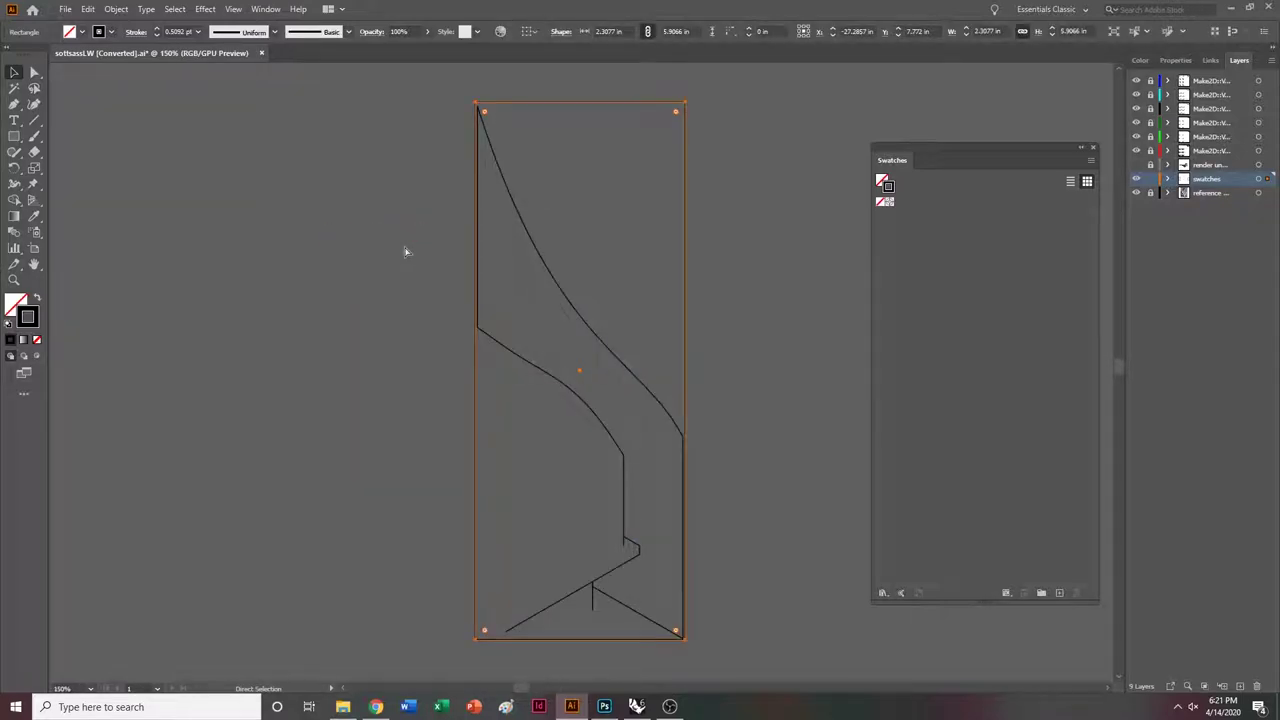
pyautogui.keyDown('ctrl'); pyautogui.scroll(-2, 436, 330); pyautogui.keyUp('ctrl')
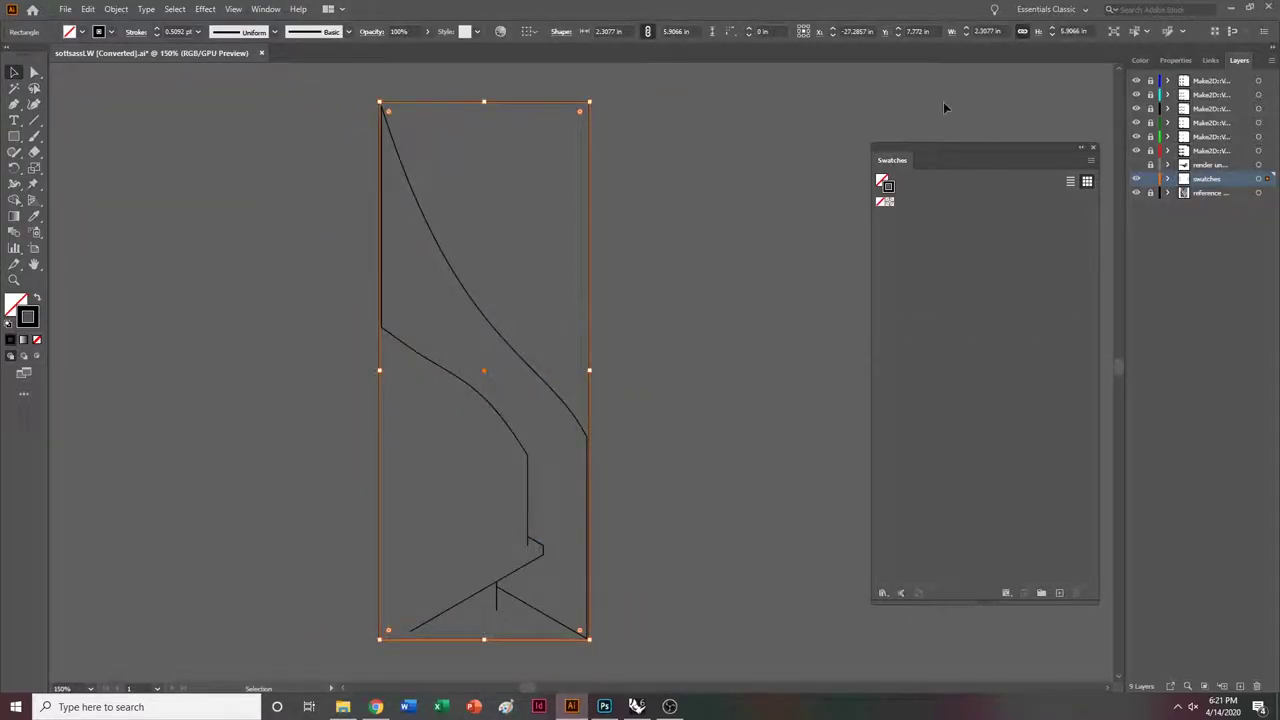
pyautogui.click(266, 9)
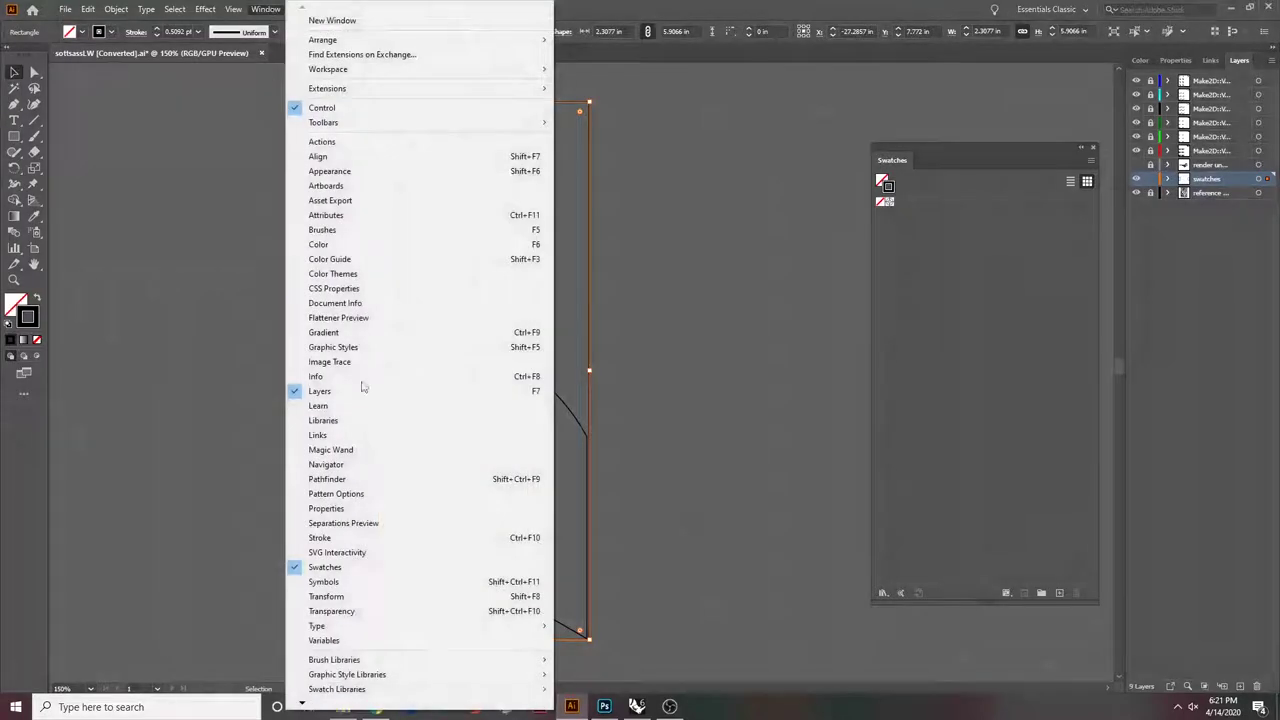
pyautogui.click(722, 6)
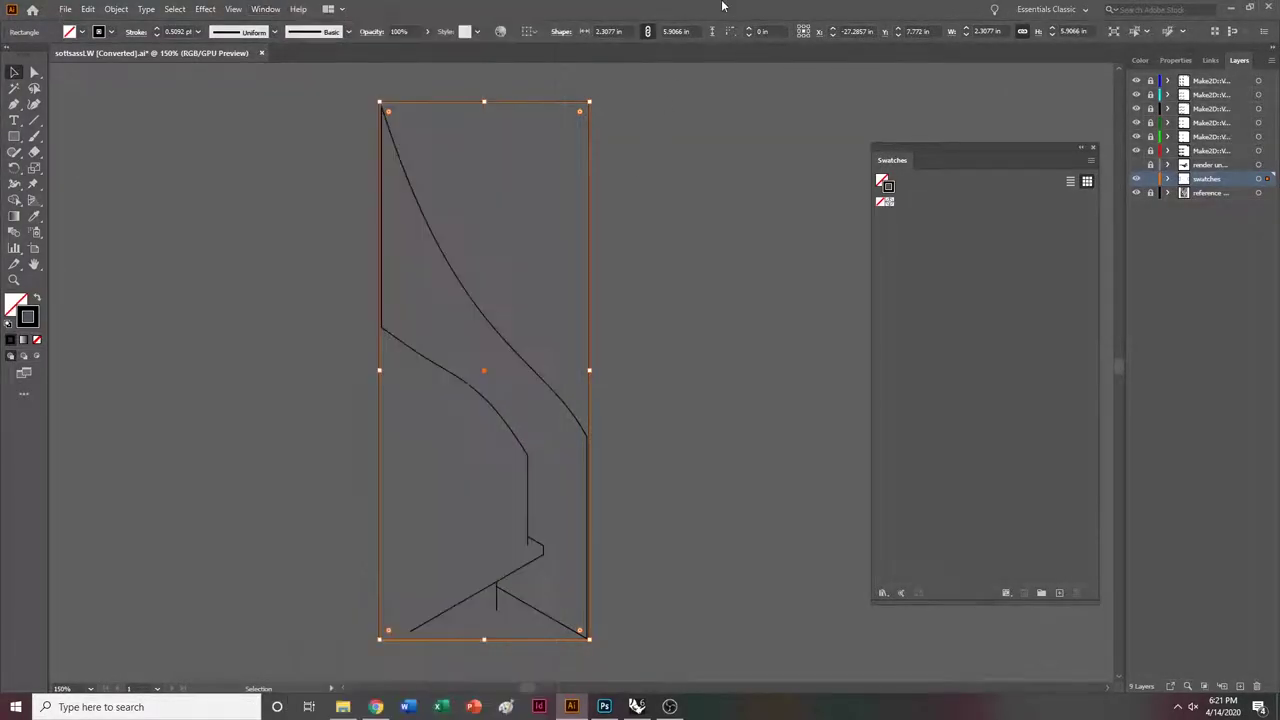
# Open the Basic Graphics_Textures pattern library, enlarge its panel and place it beside the selected rectangle.
pyautogui.click(886, 596)
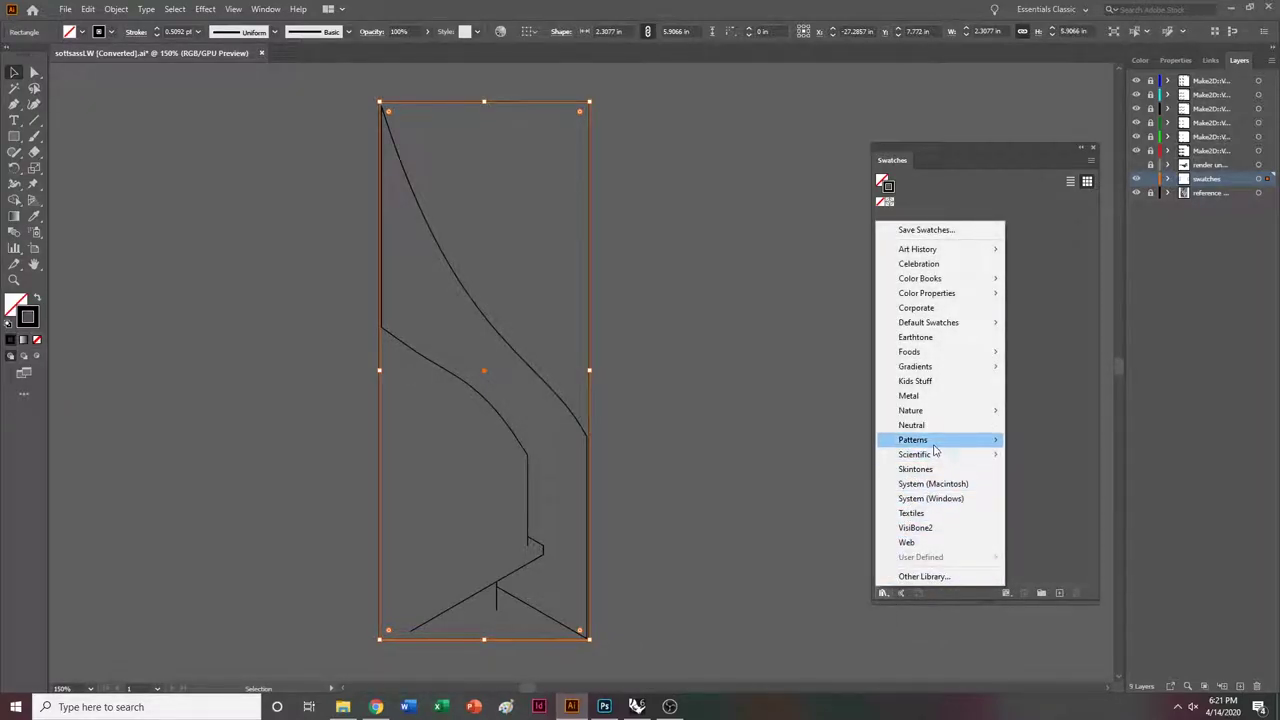
pyautogui.moveTo(960, 440)
pyautogui.moveTo(1061, 441)
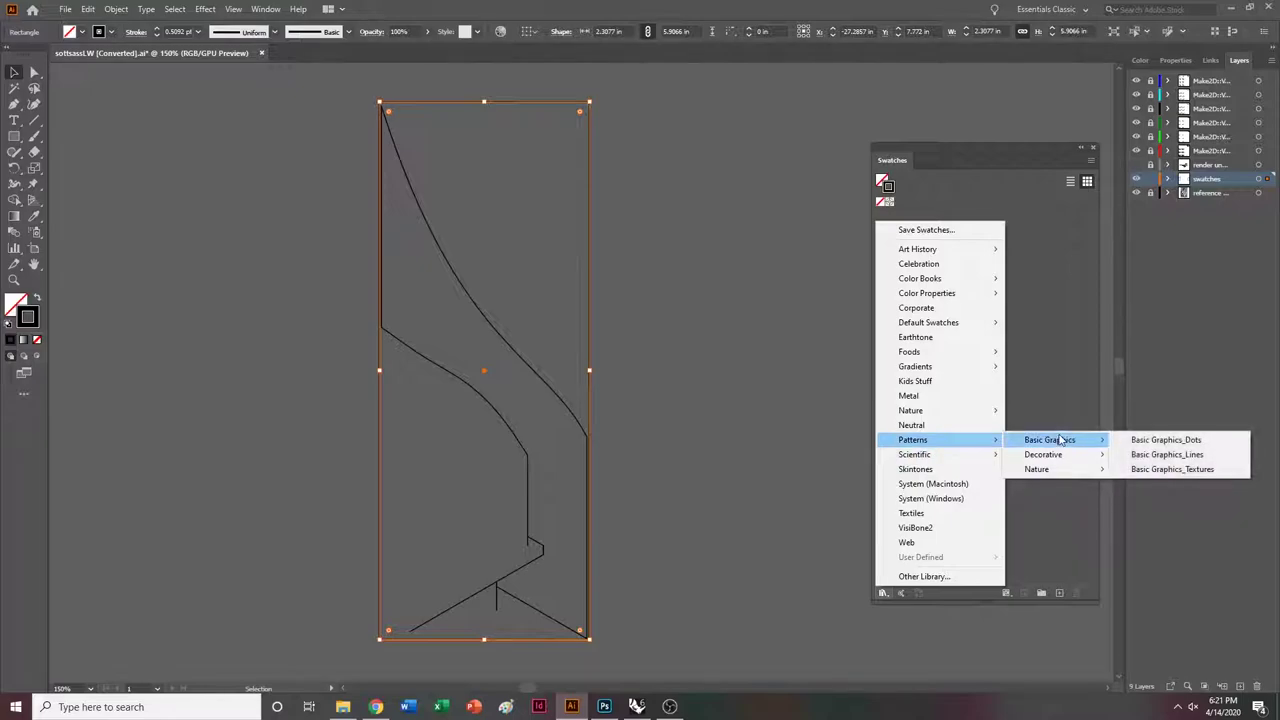
pyautogui.click(1188, 477)
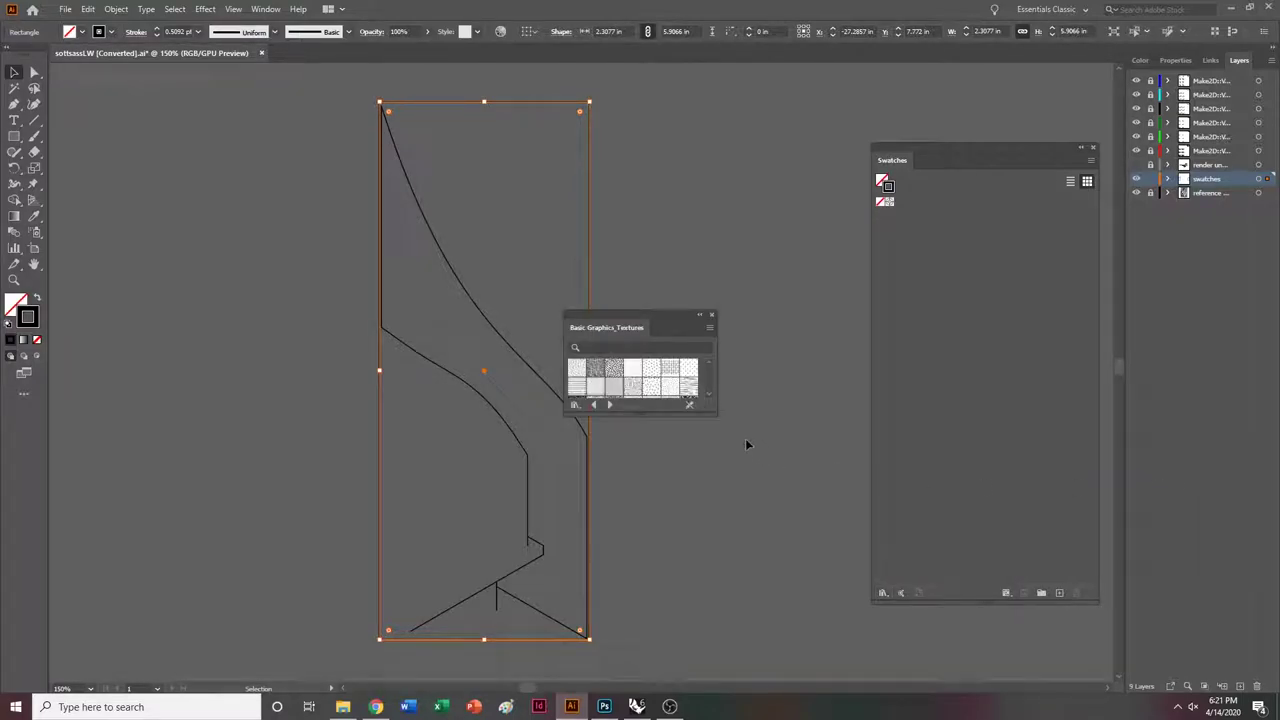
pyautogui.moveTo(718, 413); pyautogui.dragTo(765, 512)
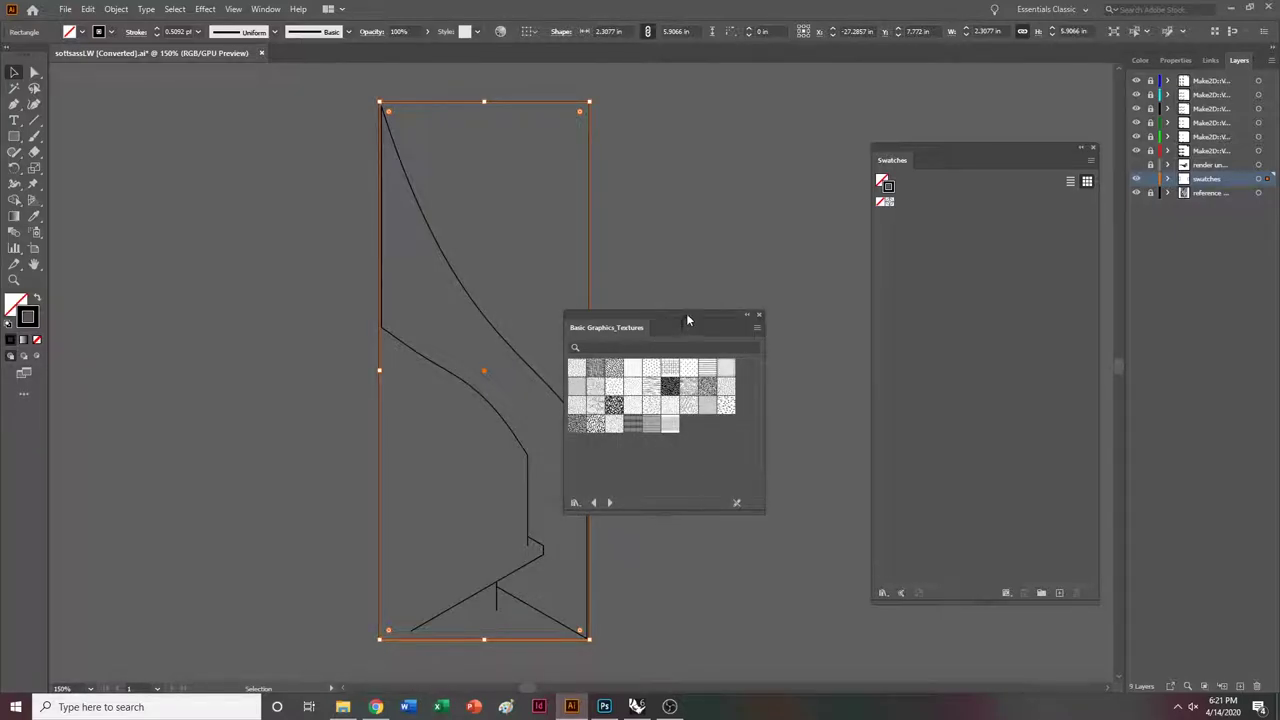
pyautogui.moveTo(688, 320); pyautogui.dragTo(776, 341)
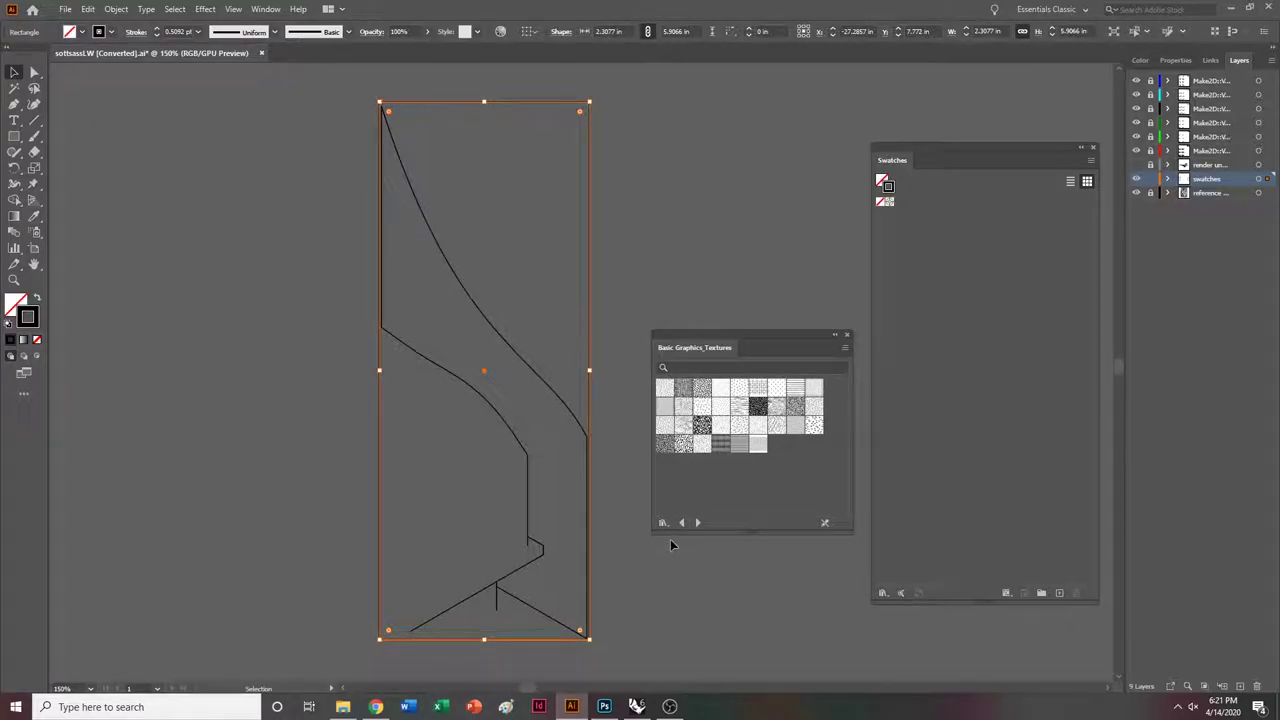
pyautogui.click(844, 349)
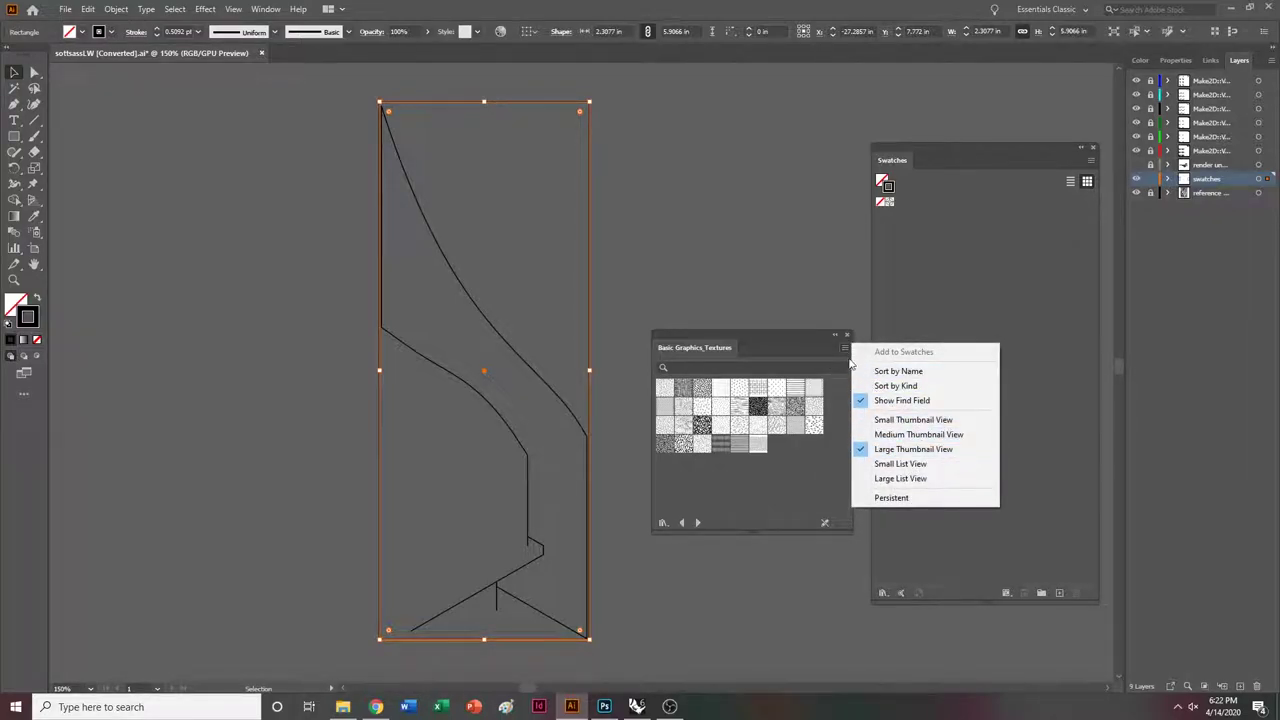
pyautogui.click(804, 460)
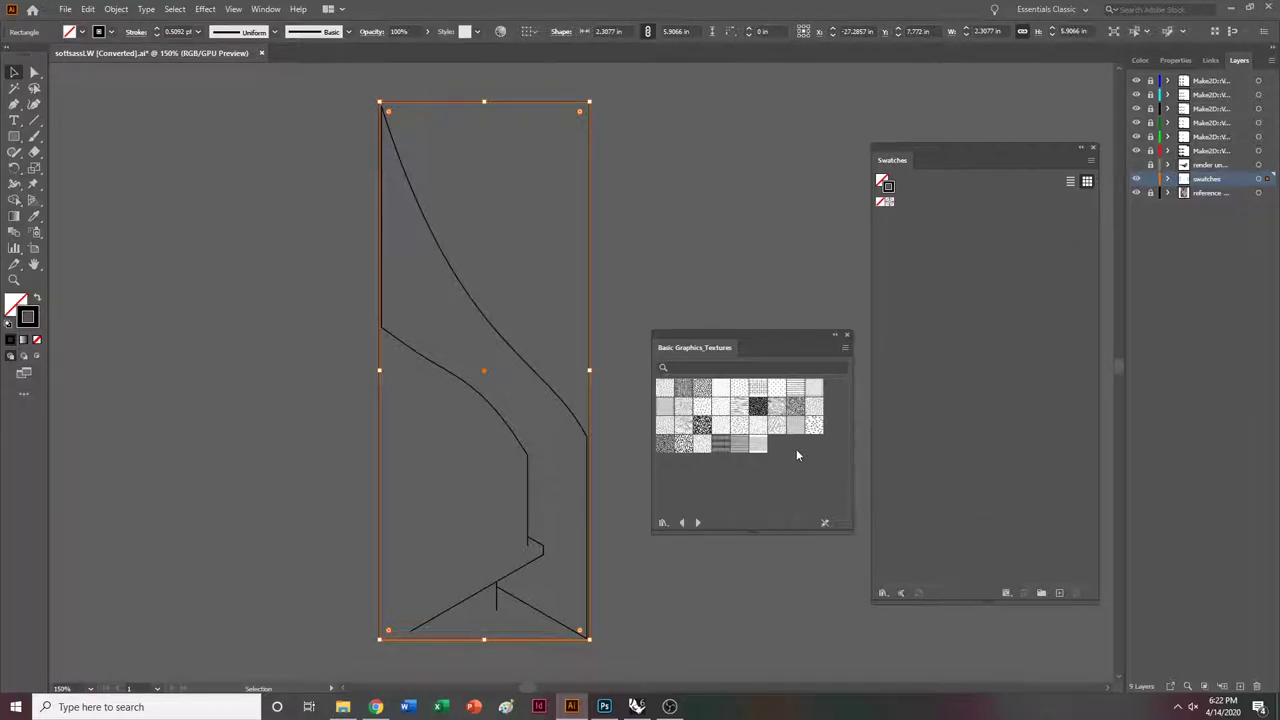
# Apply the sparse dotted texture swatch to the rectangle and swap fill and stroke, giving it a pattern fill with no stroke.
pyautogui.click(777, 397)
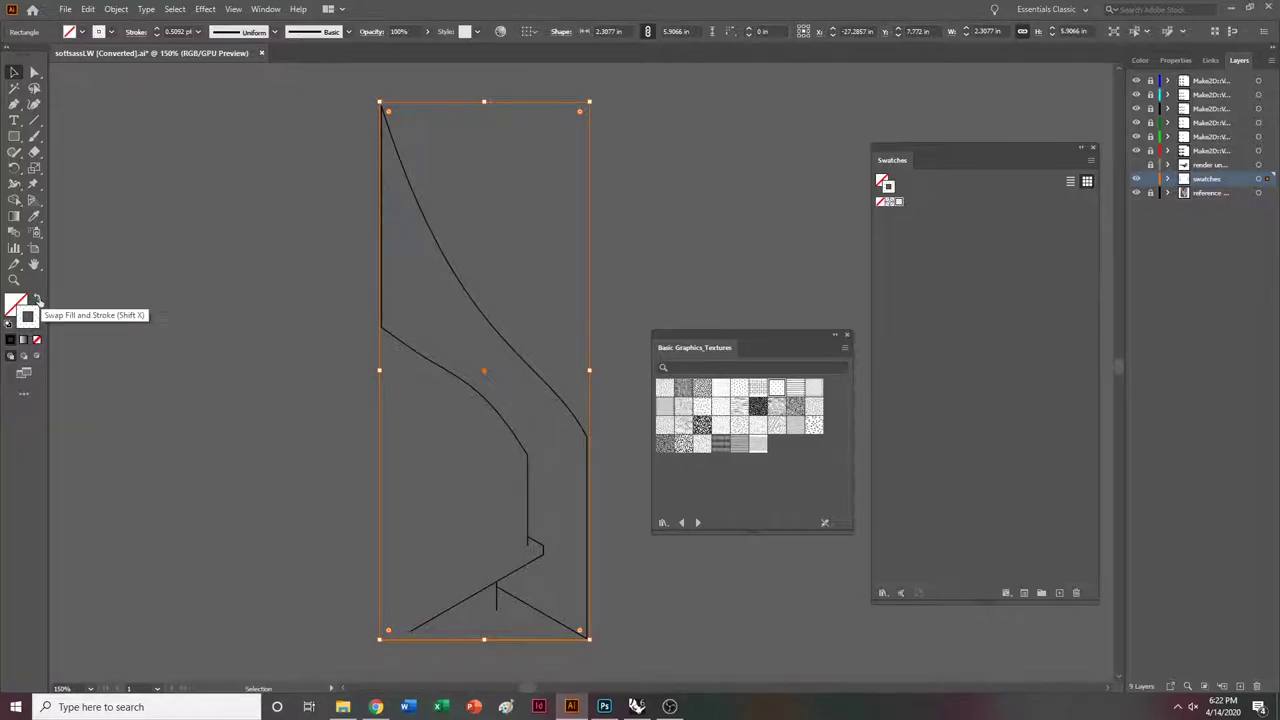
pyautogui.click(36, 300)
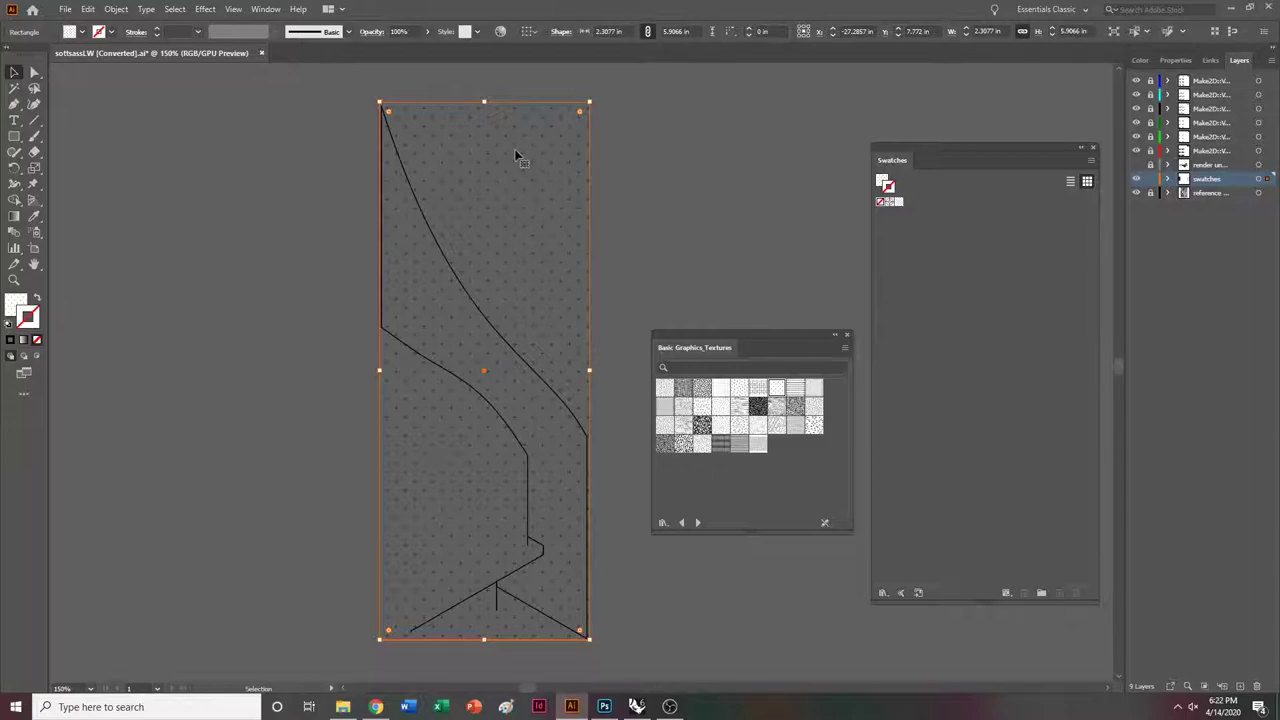
pyautogui.keyDown('ctrl'); pyautogui.hscroll(5, 469, 405); pyautogui.keyUp('ctrl')
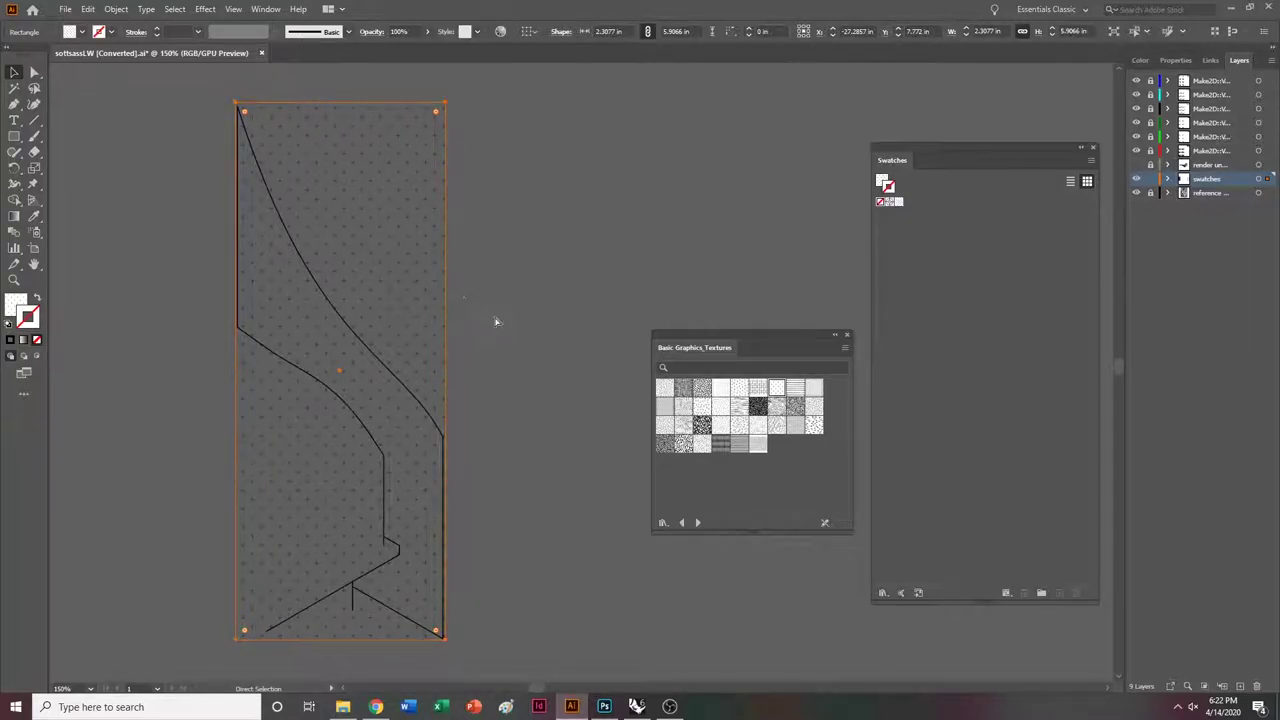
pyautogui.keyDown('ctrl'); pyautogui.hscroll(4, 506, 323); pyautogui.keyUp('ctrl')
pyautogui.keyDown('ctrl'); pyautogui.hscroll(-3, 480, 449); pyautogui.keyUp('ctrl')
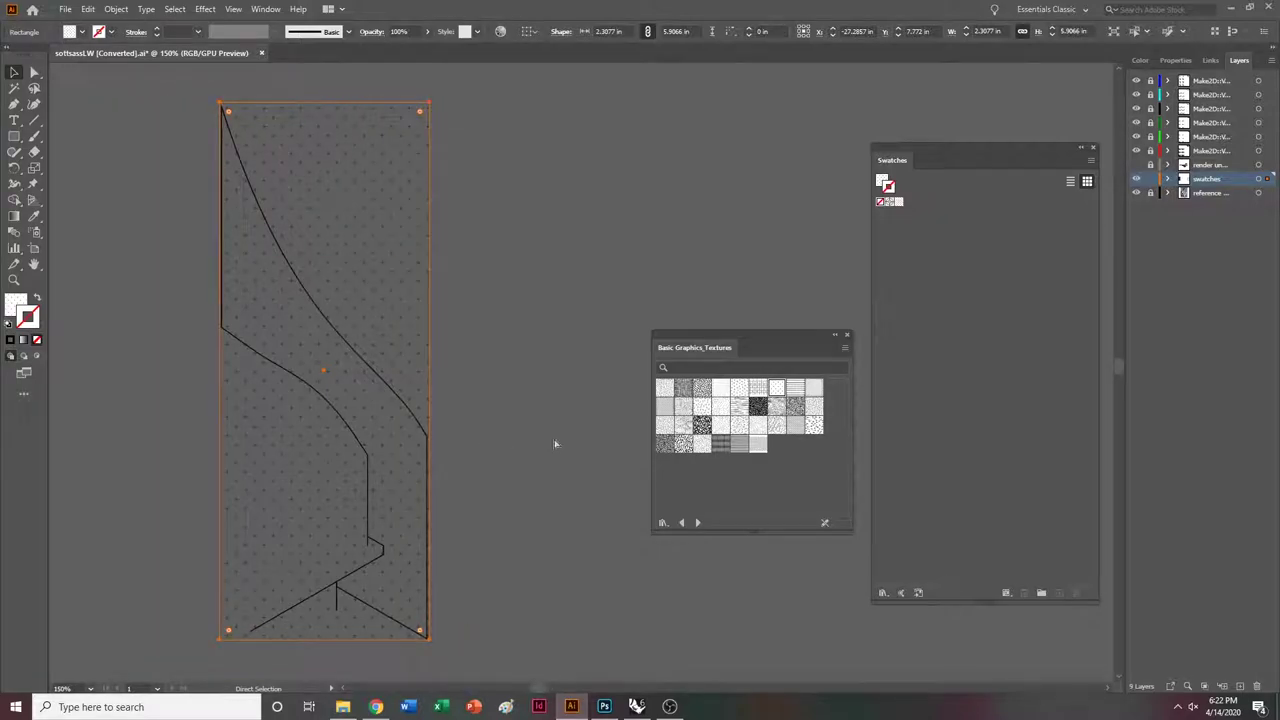
# Try another Basic Graphics_Textures swatch on the rectangle's stroke, undo it and make the fill active.
pyautogui.click(801, 410)
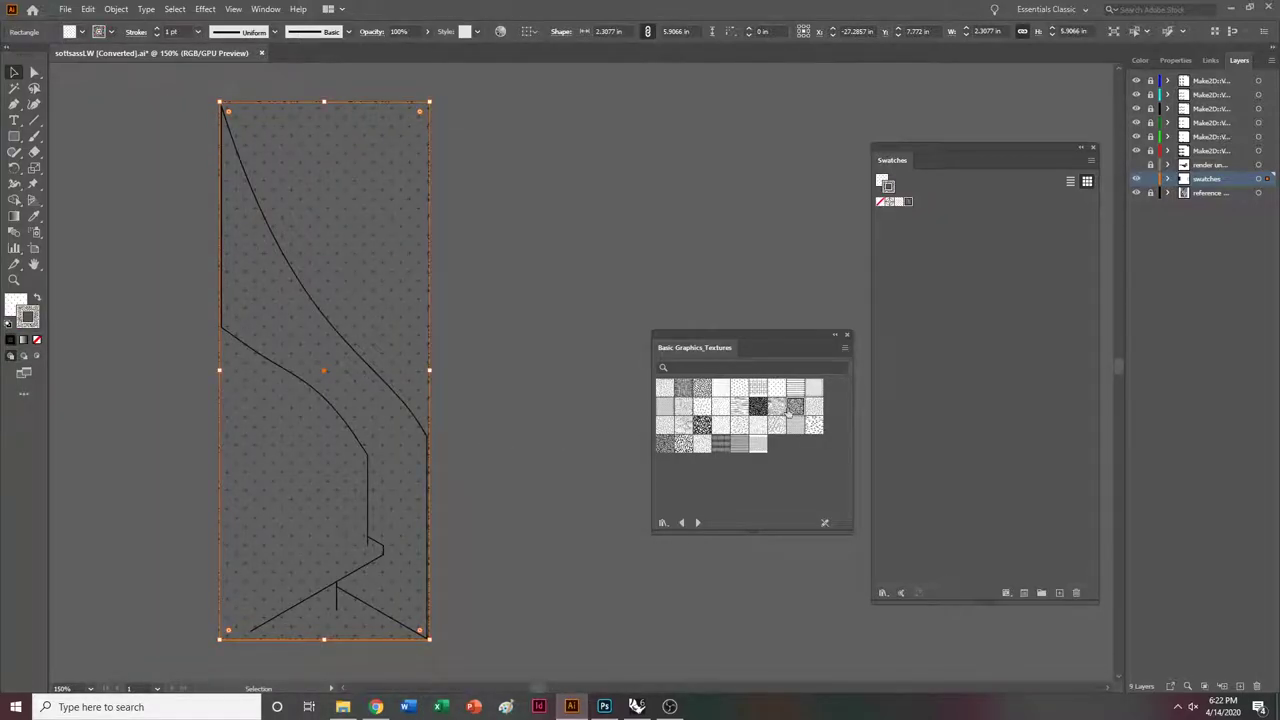
pyautogui.hotkey('ctrl', 'z')
pyautogui.click(12, 305)
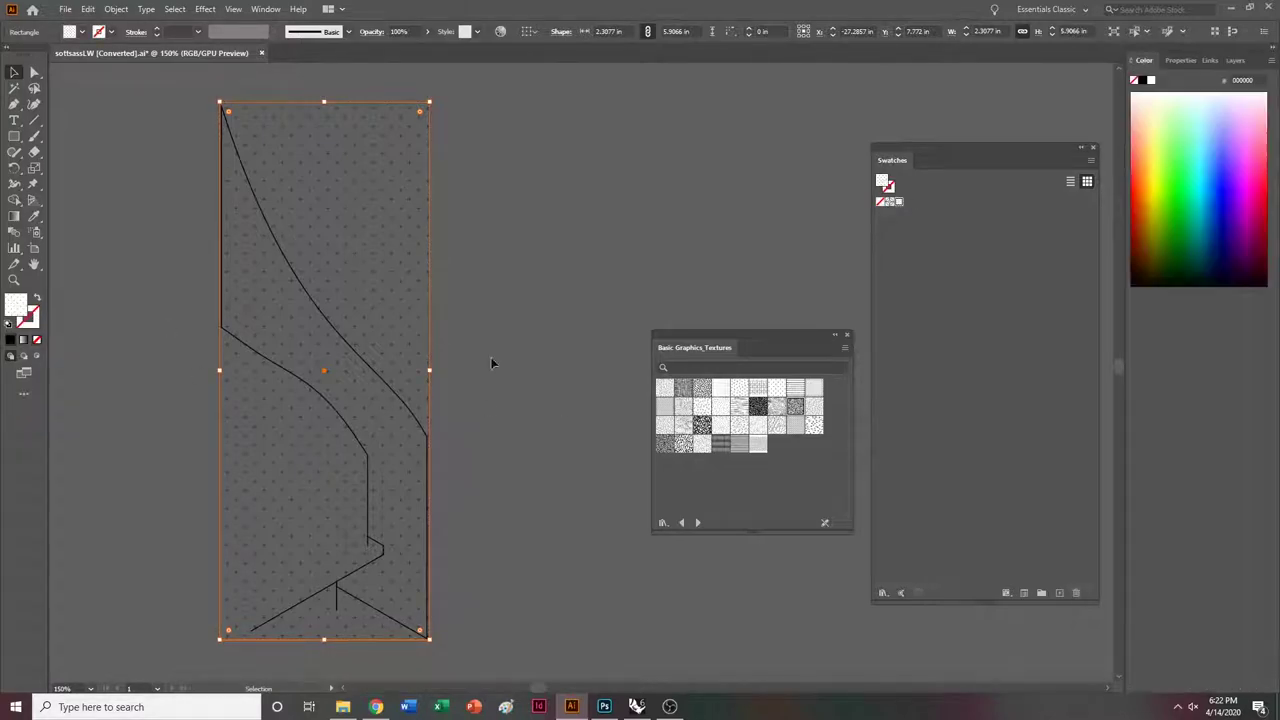
# Fill the rectangle around the tower face outline with the dense squiggle swatch from Basic Graphics_Textures.
pyautogui.click(798, 411)
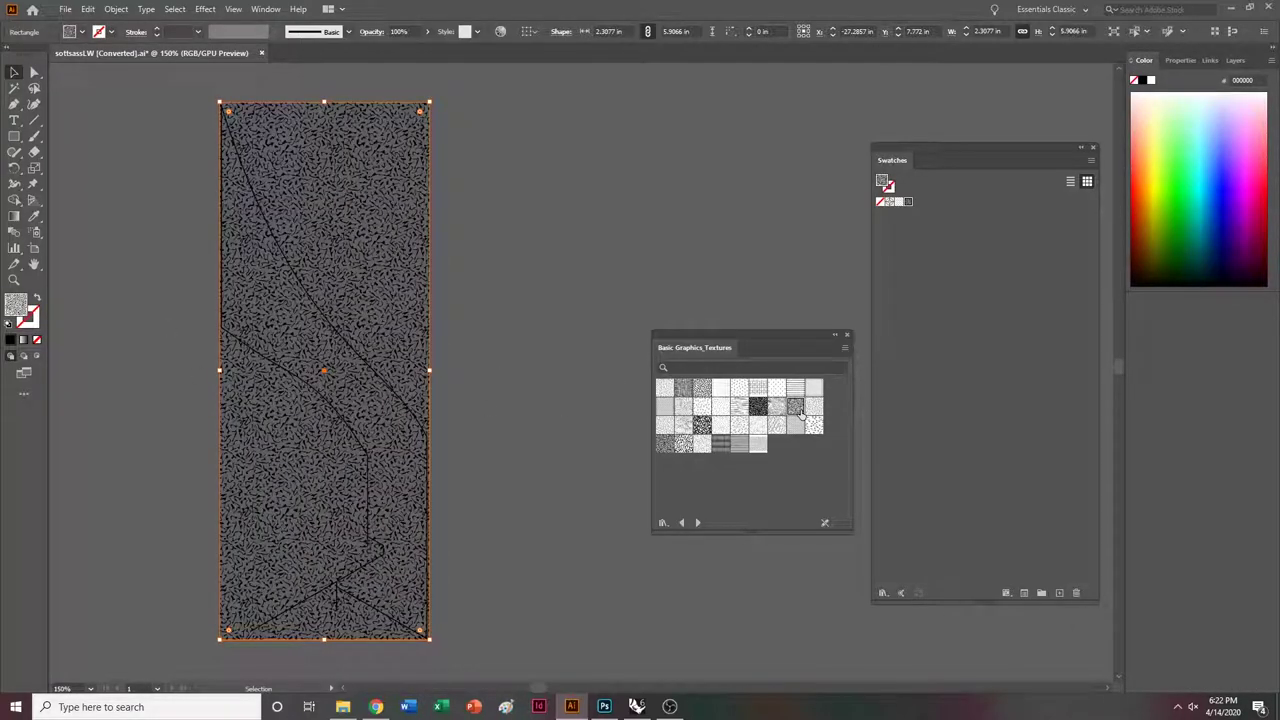
pyautogui.click(583, 366)
pyautogui.click(385, 218)
# Rasterize the pattern-filled rectangle in RGB at High (300 ppi) with a transparent background.
pyautogui.click(116, 9)
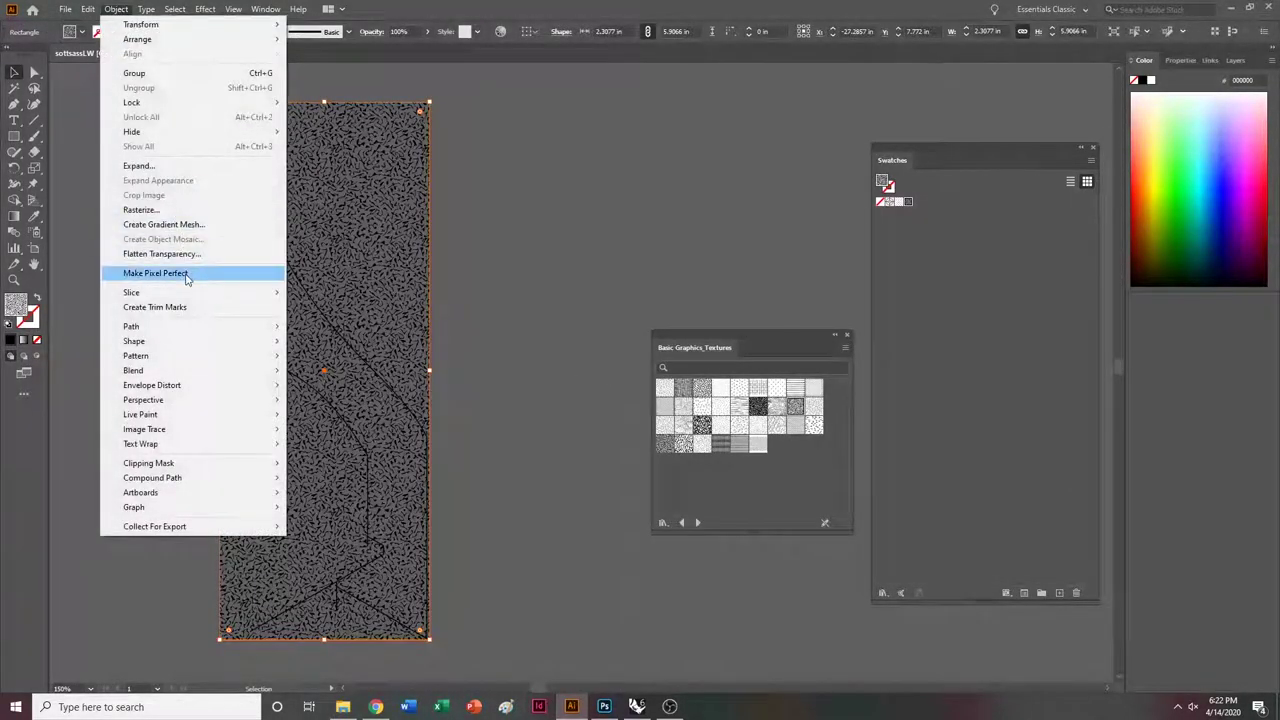
pyautogui.click(159, 210)
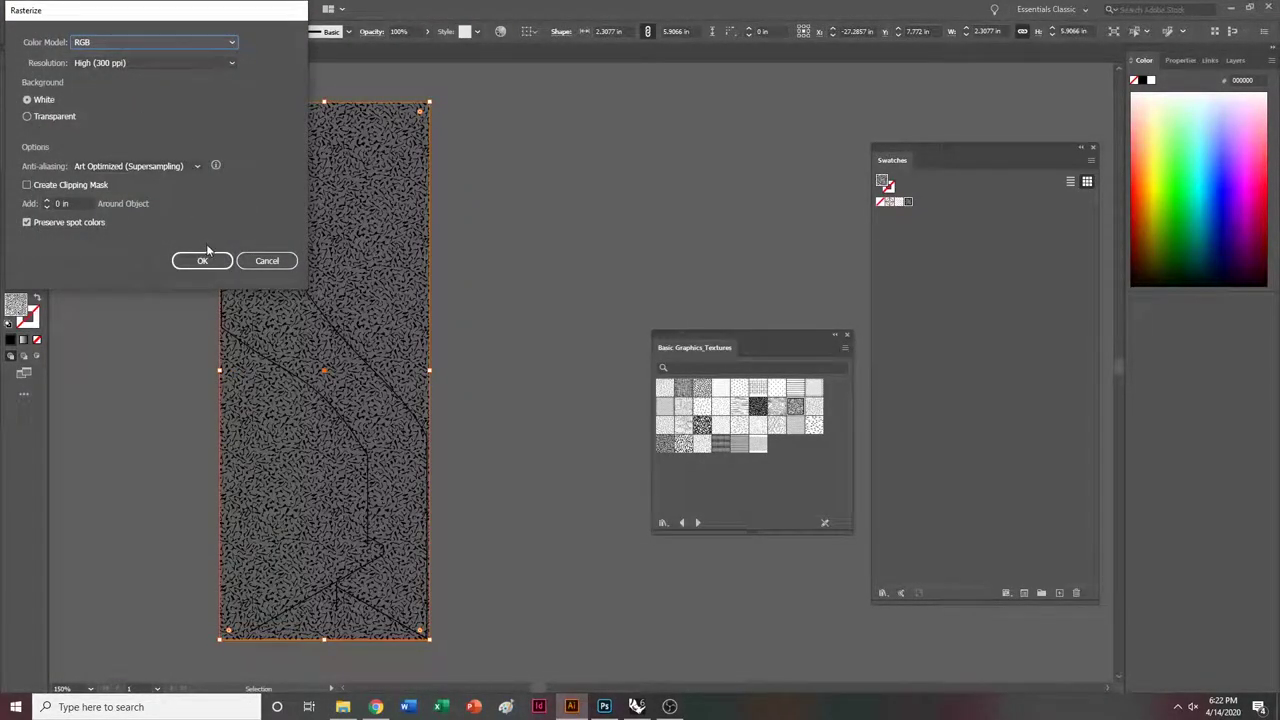
pyautogui.click(62, 119)
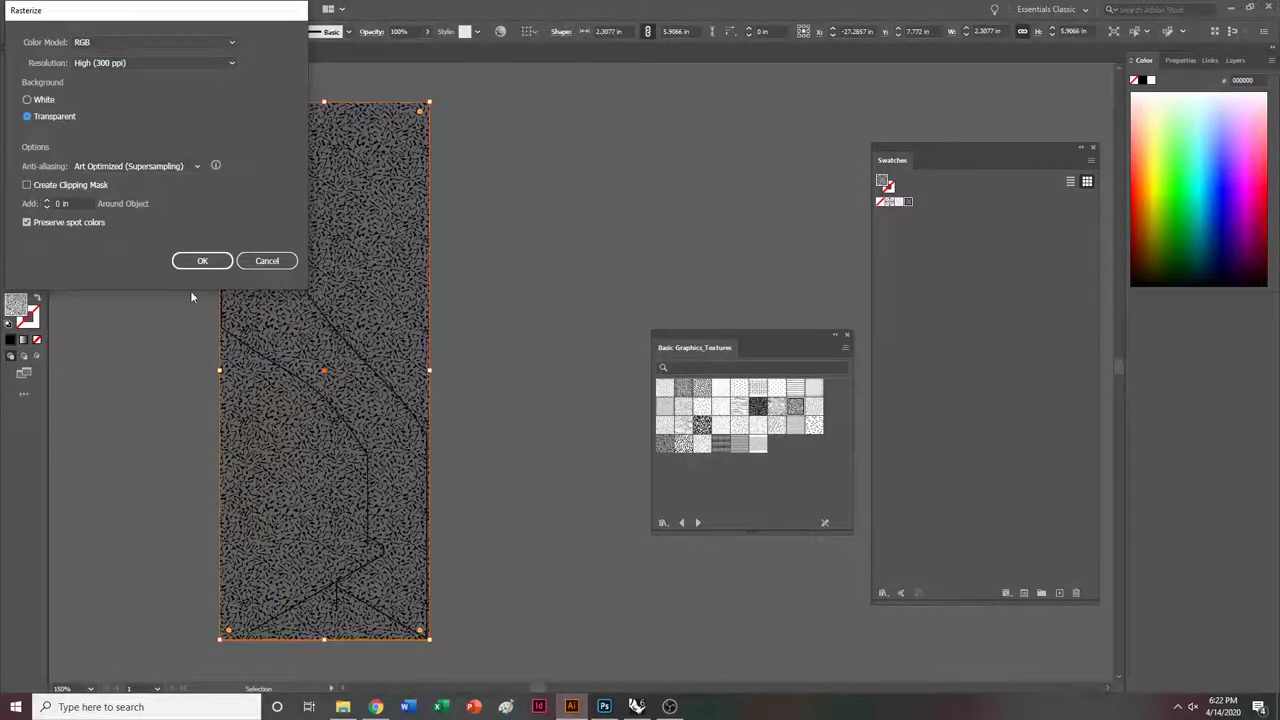
pyautogui.click(202, 260)
# Apply an envelope distort mesh with 3 rows and 3 columns to the rasterized texture.
pyautogui.moveTo(370, 335); pyautogui.dragTo(453, 339)
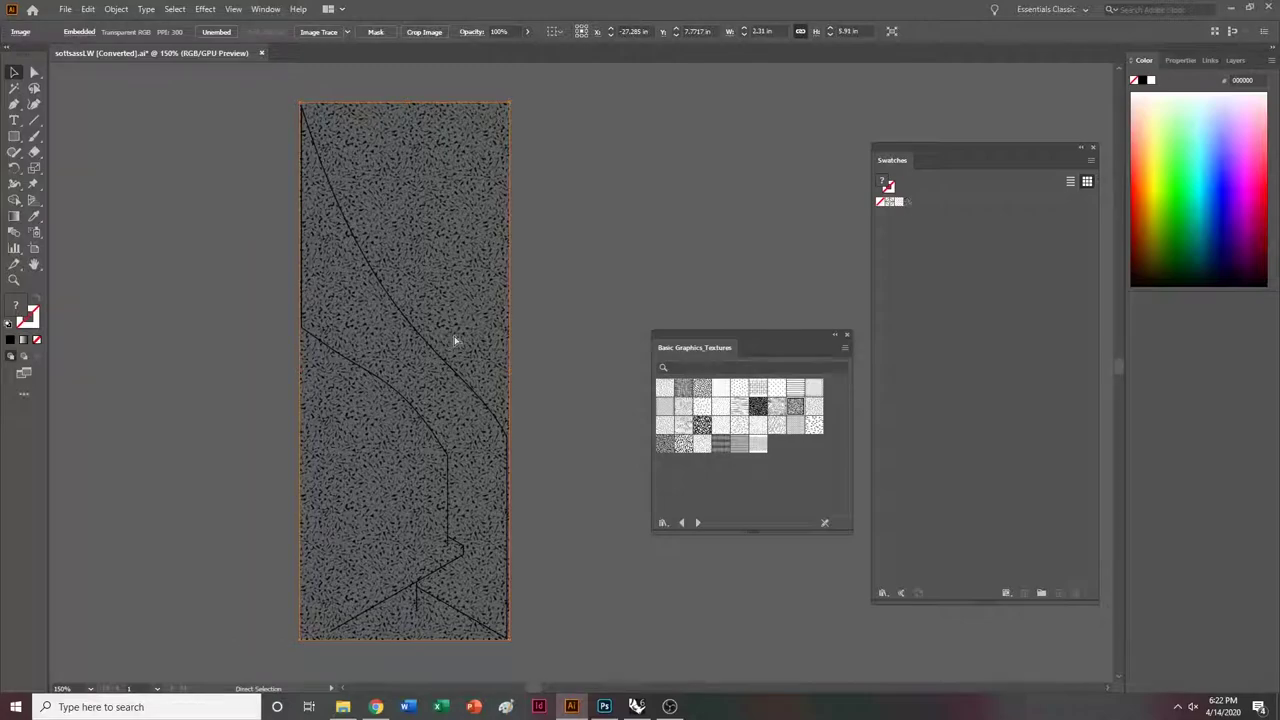
pyautogui.click(122, 10)
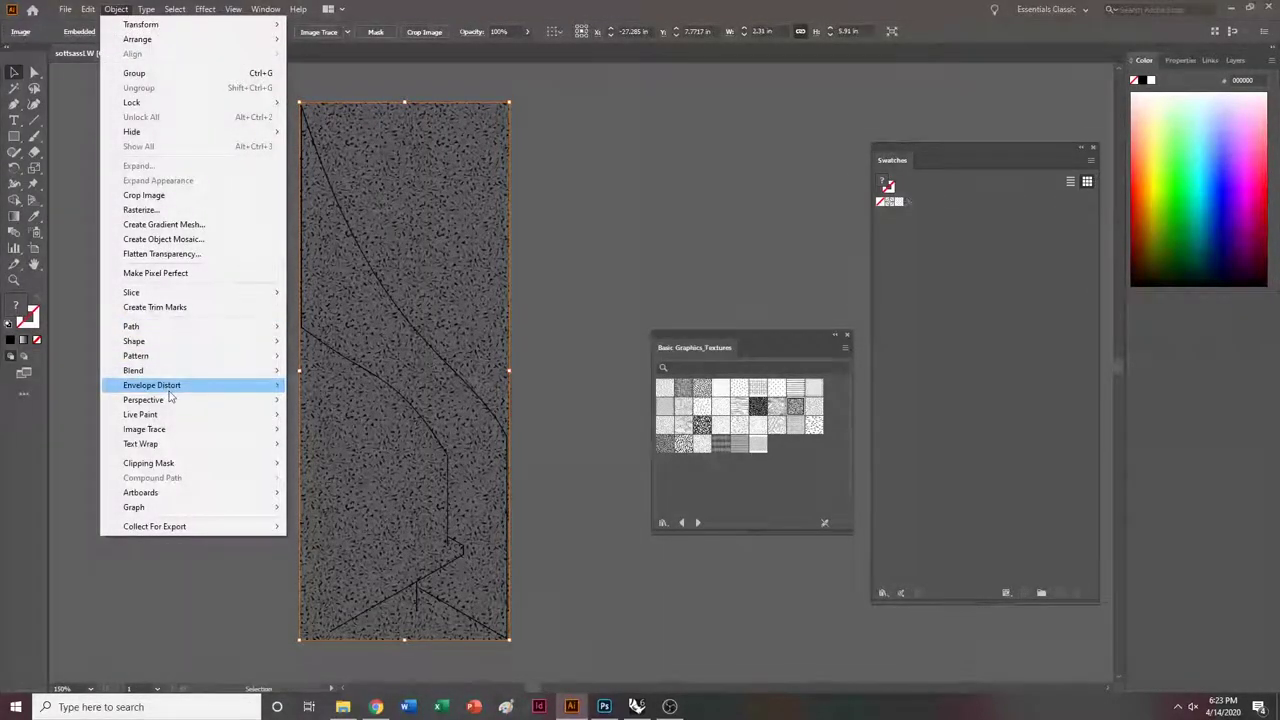
pyautogui.moveTo(170, 390)
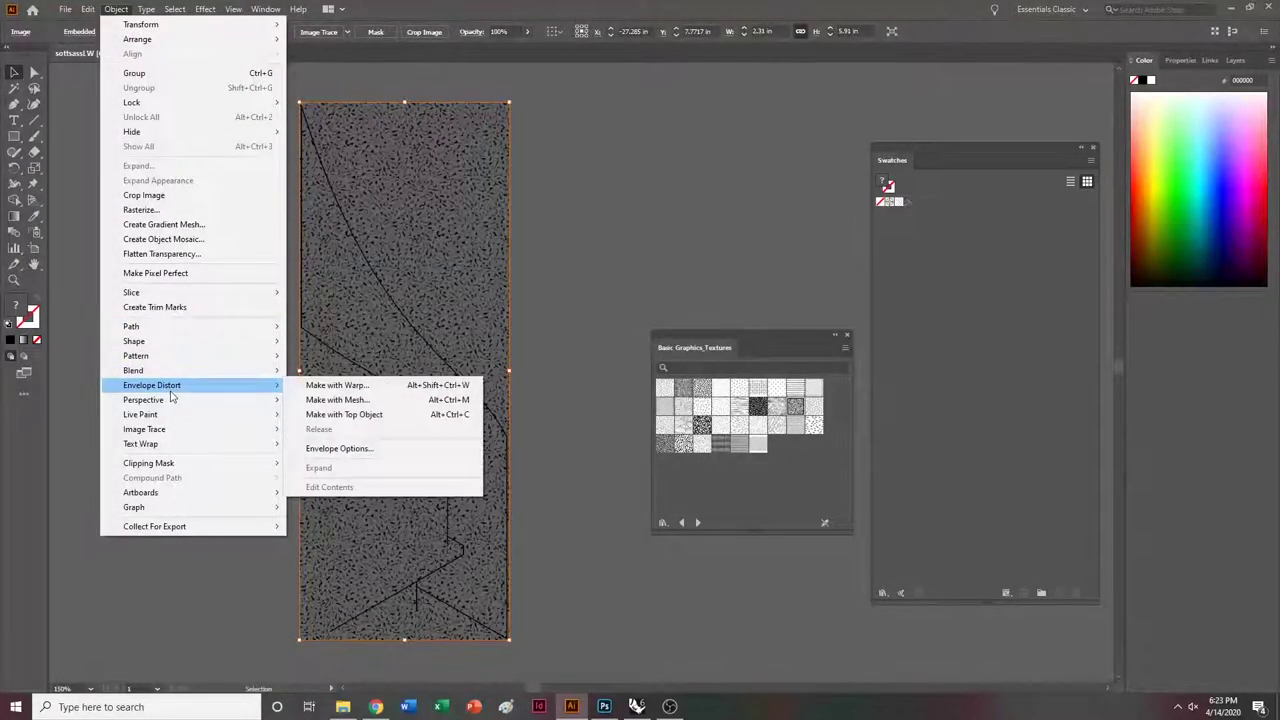
pyautogui.click(340, 399)
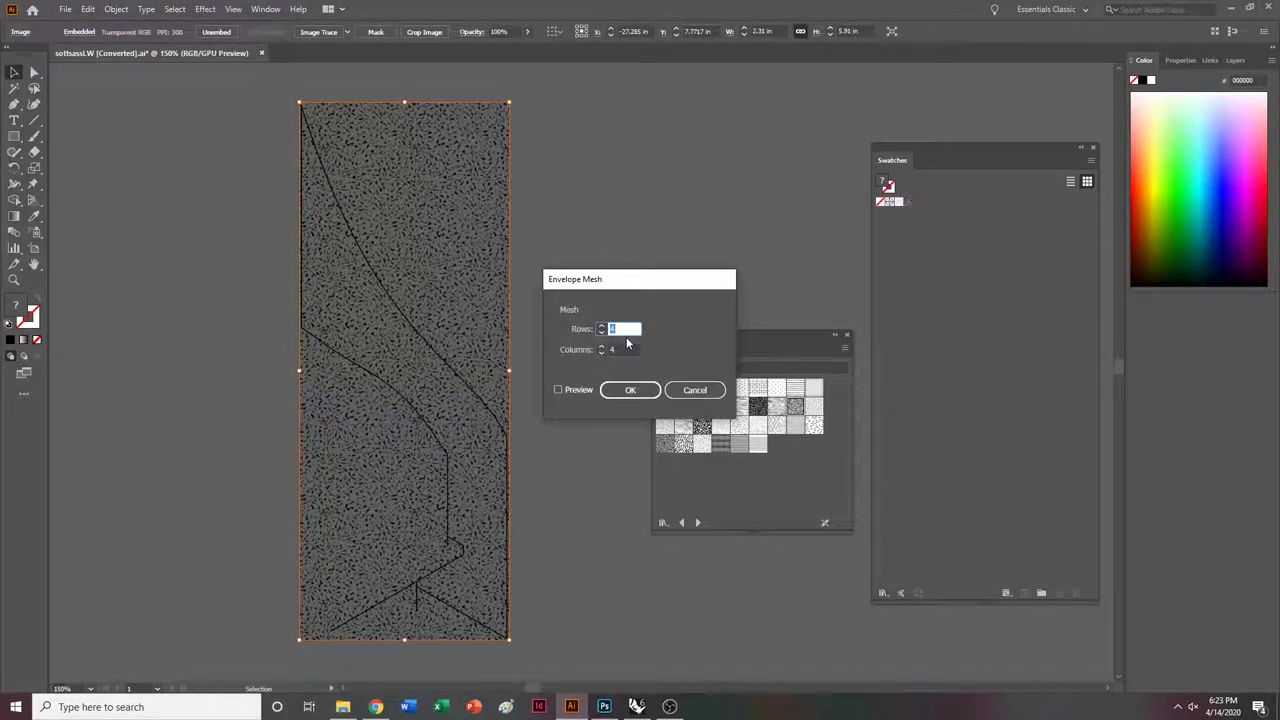
pyautogui.press('Tab')
pyautogui.press('Return')
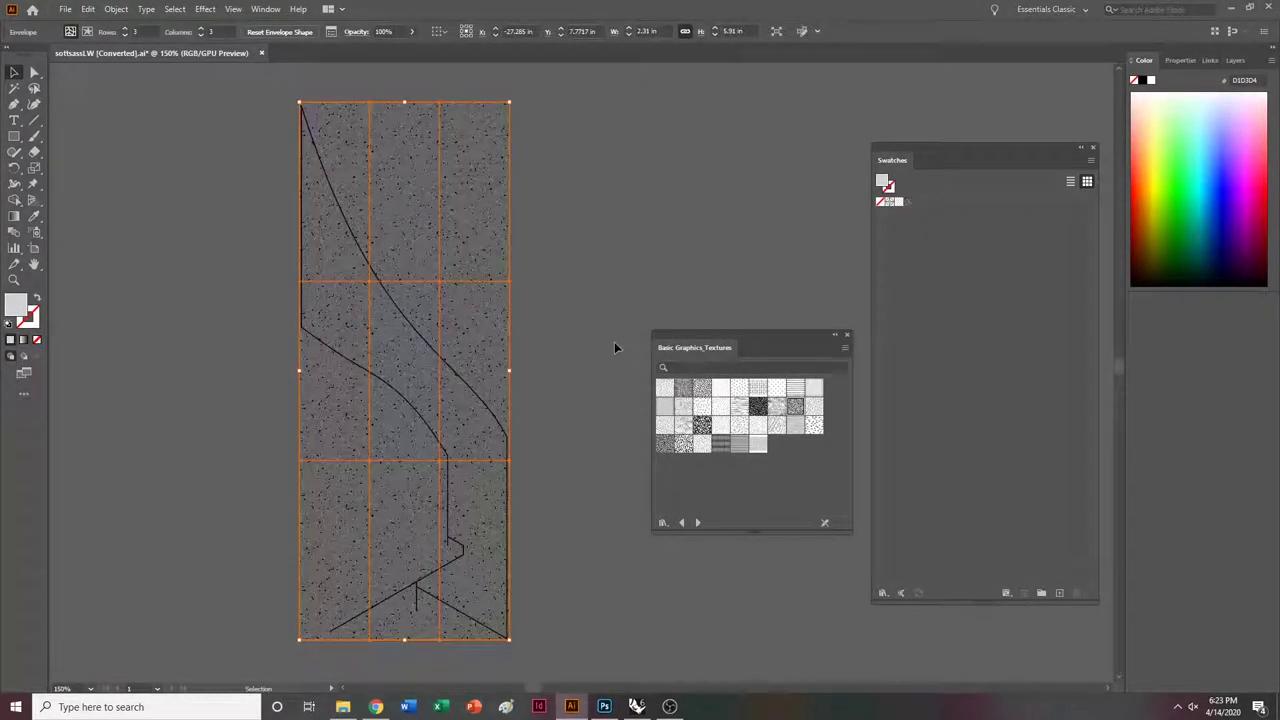
# Examine the texture's detail up close with and without the envelope mesh.
pyautogui.hotkey('ctrl', '=')
pyautogui.hotkey('ctrl', '=')
pyautogui.hotkey('ctrl', '=')
pyautogui.hotkey('ctrl', '-')
pyautogui.hotkey('ctrl', '-')
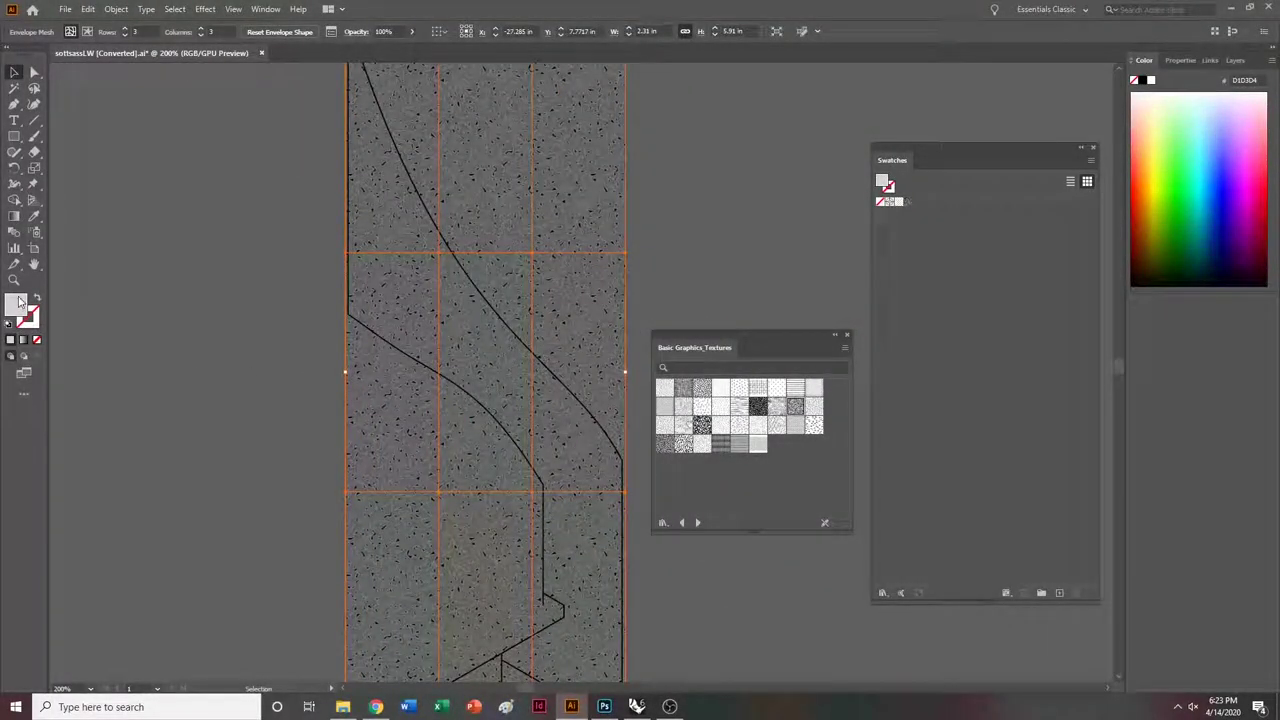
pyautogui.doubleClick(16, 305)
pyautogui.click(617, 188)
pyautogui.click(636, 279)
pyautogui.hotkey('ctrl', '+')
pyautogui.hotkey('ctrl', '+')
pyautogui.hotkey('ctrl', '+')
pyautogui.hotkey('ctrl', '+')
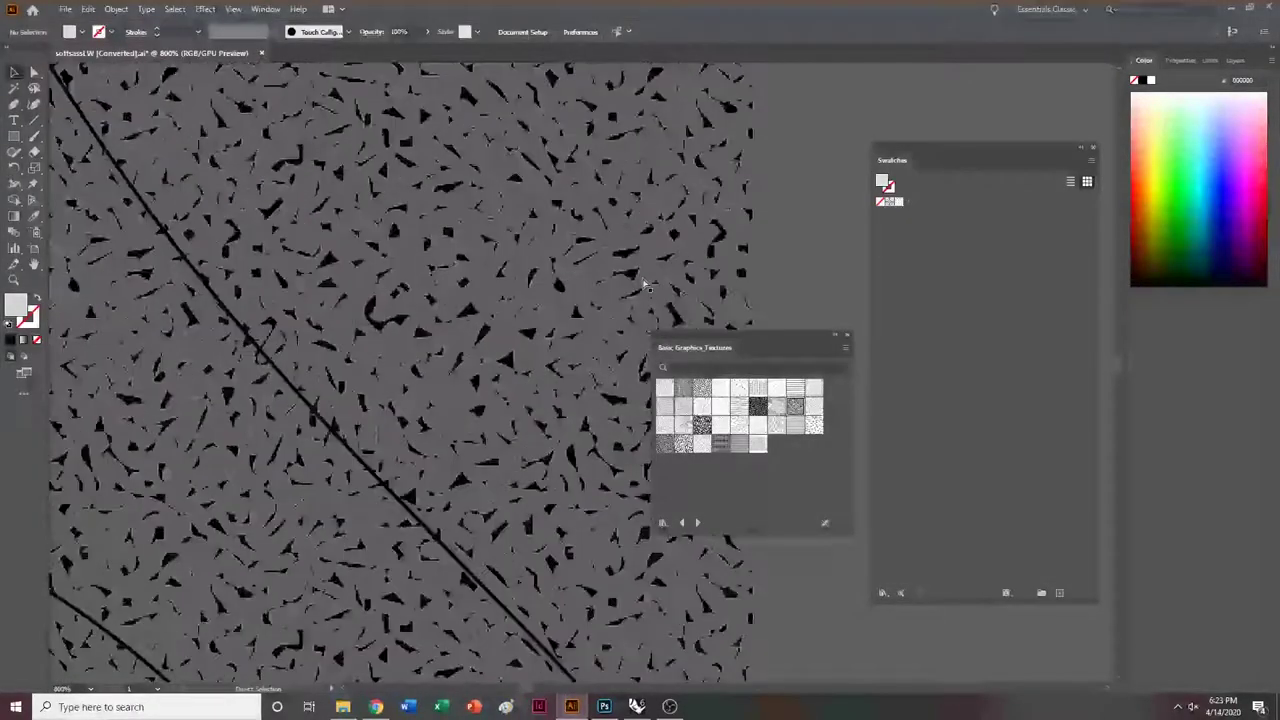
pyautogui.click(645, 284)
pyautogui.hotkey('ctrl', '-')
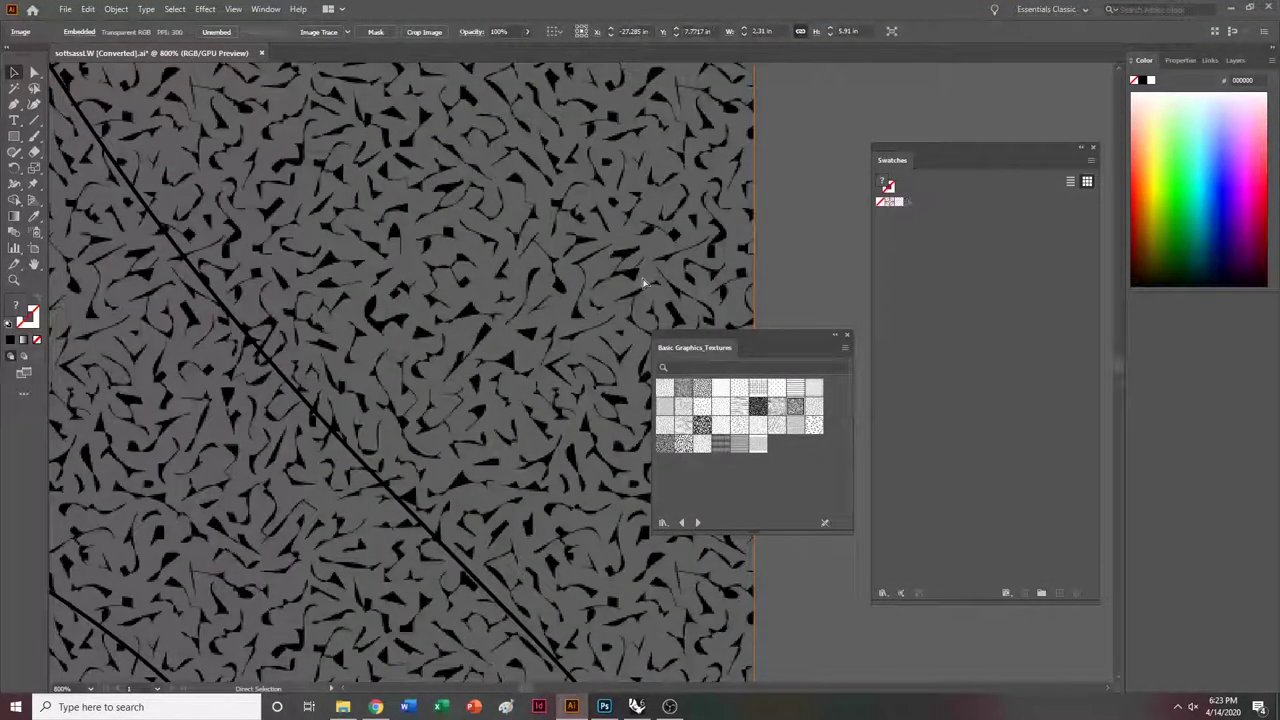
pyautogui.hotkey('ctrl', '-')
pyautogui.hotkey('ctrl', '-')
pyautogui.hotkey('ctrl', '-')
pyautogui.hotkey('ctrl', '-')
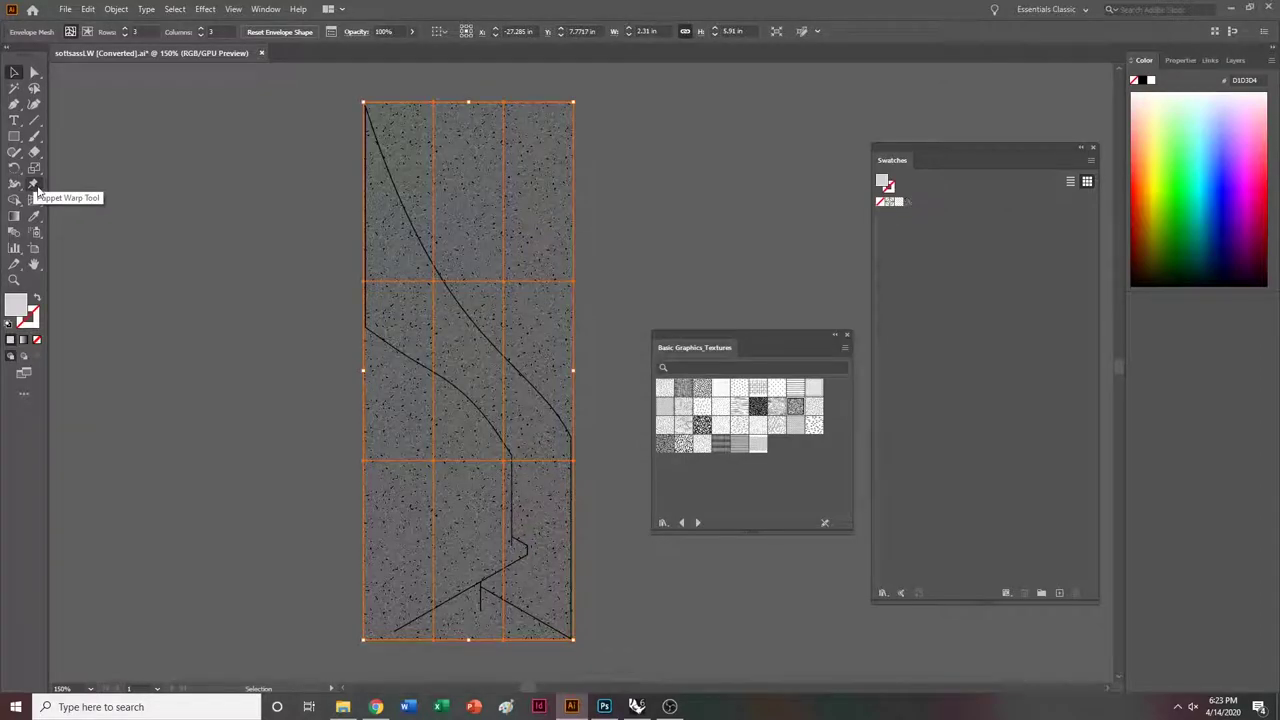
# Try the Puppet Warp tool on the texture mesh, and switch to Free Transform in Free Distort mode.
pyautogui.click(33, 185)
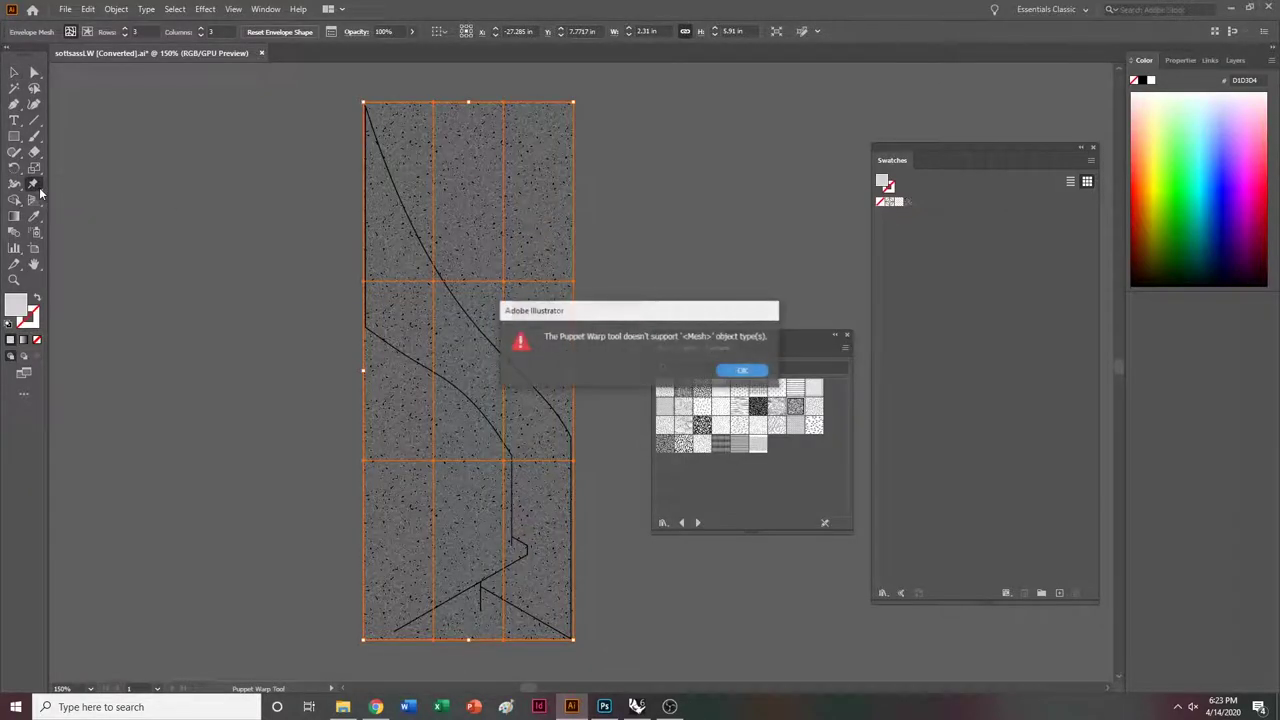
pyautogui.click(743, 370)
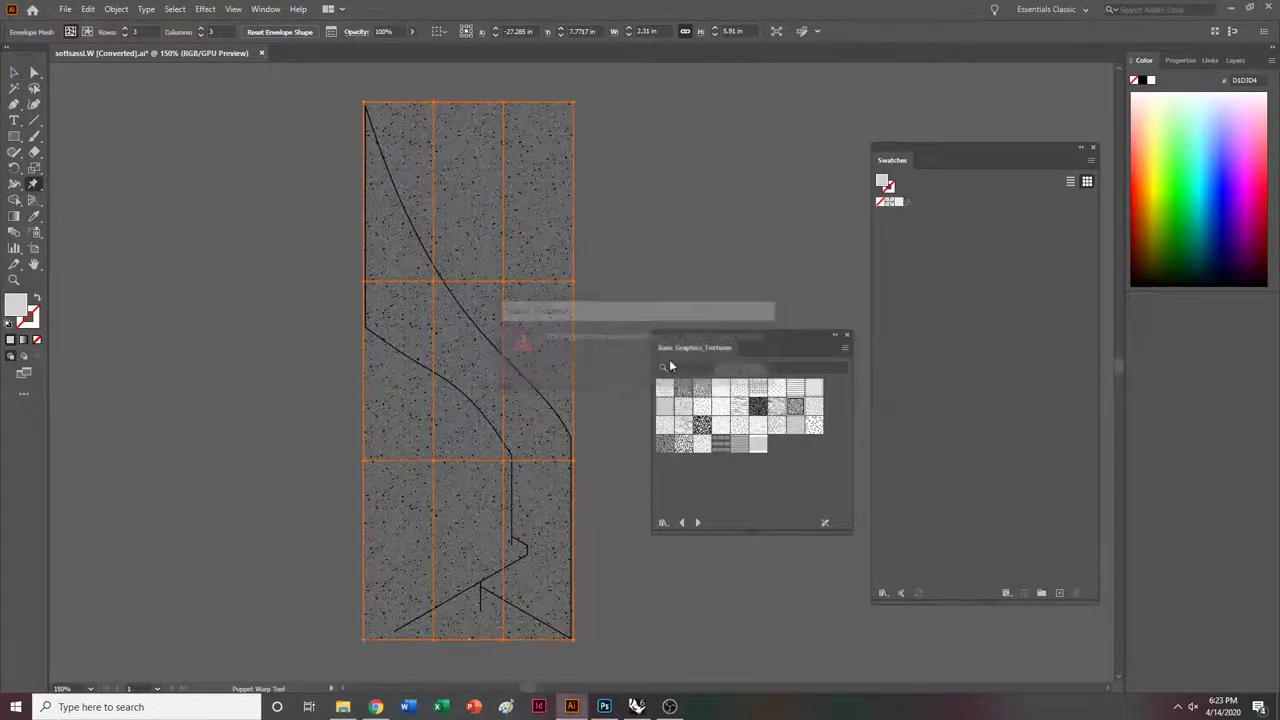
pyautogui.click(36, 187)
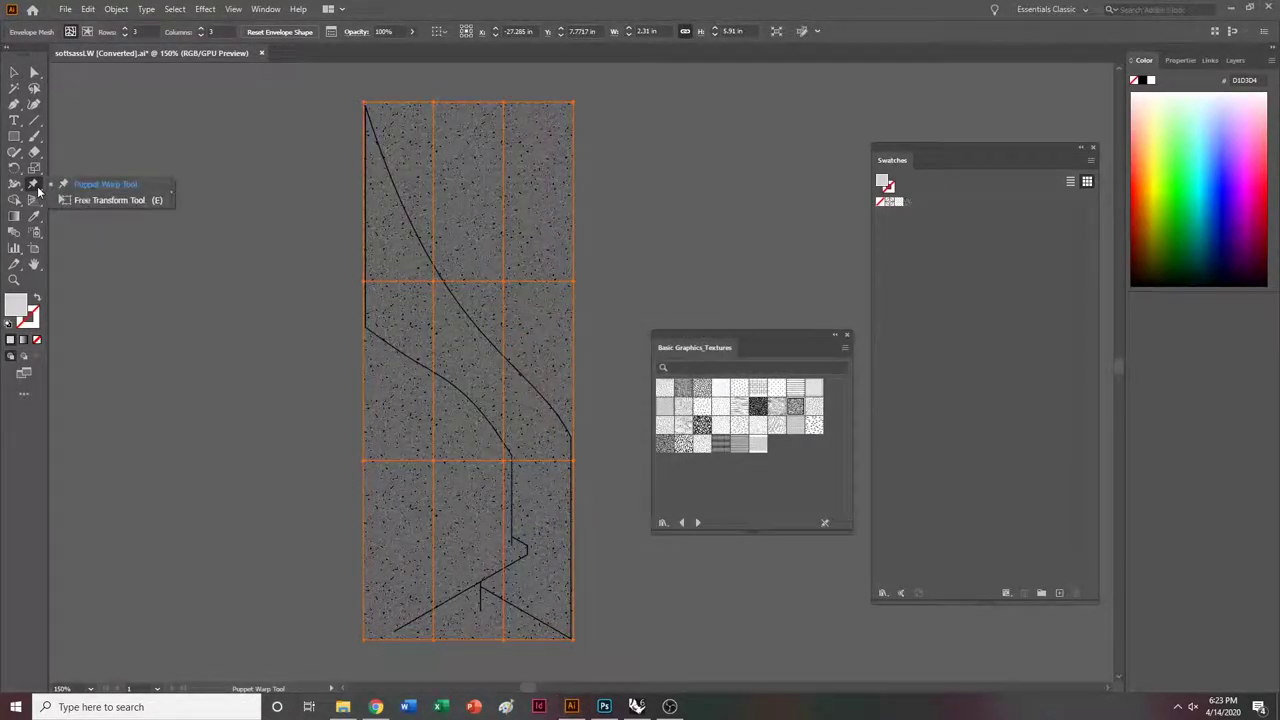
pyautogui.click(100, 200)
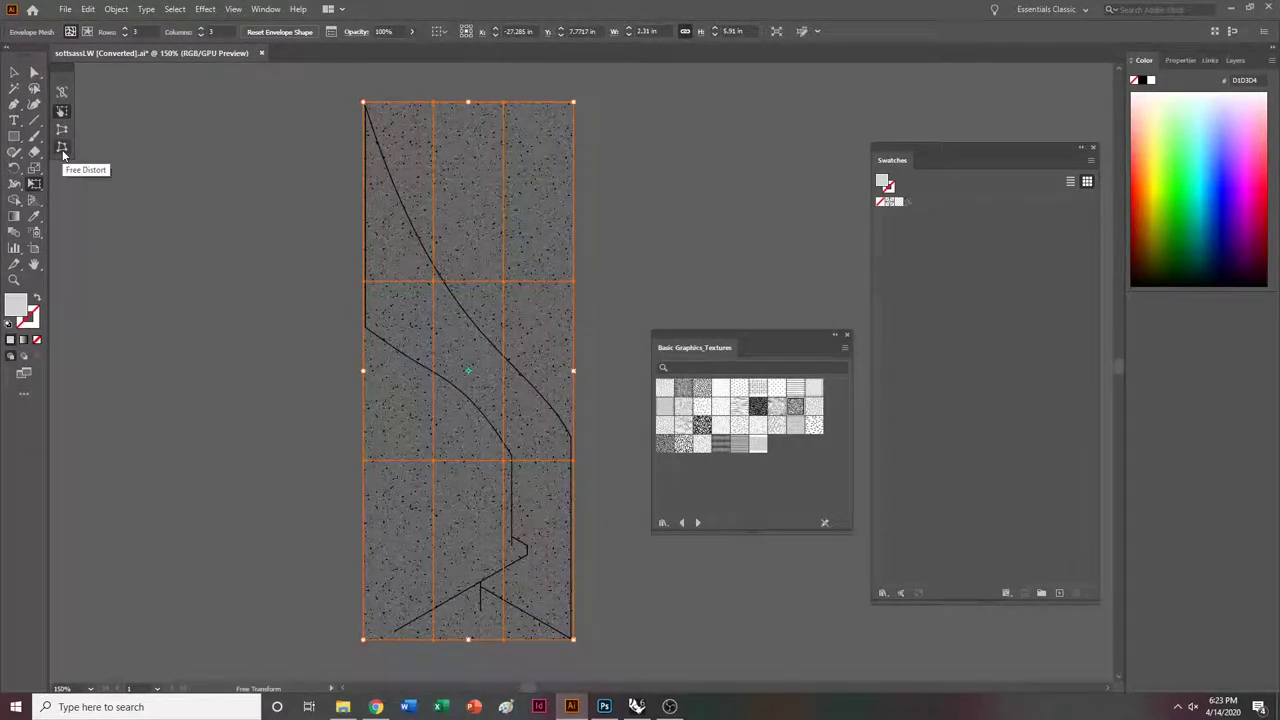
pyautogui.click(62, 151)
# Shift the mesh slightly and raise its lower-left corner so the bottom edge follows the slant of the face outline's base.
pyautogui.hotkey('ctrl', '+')
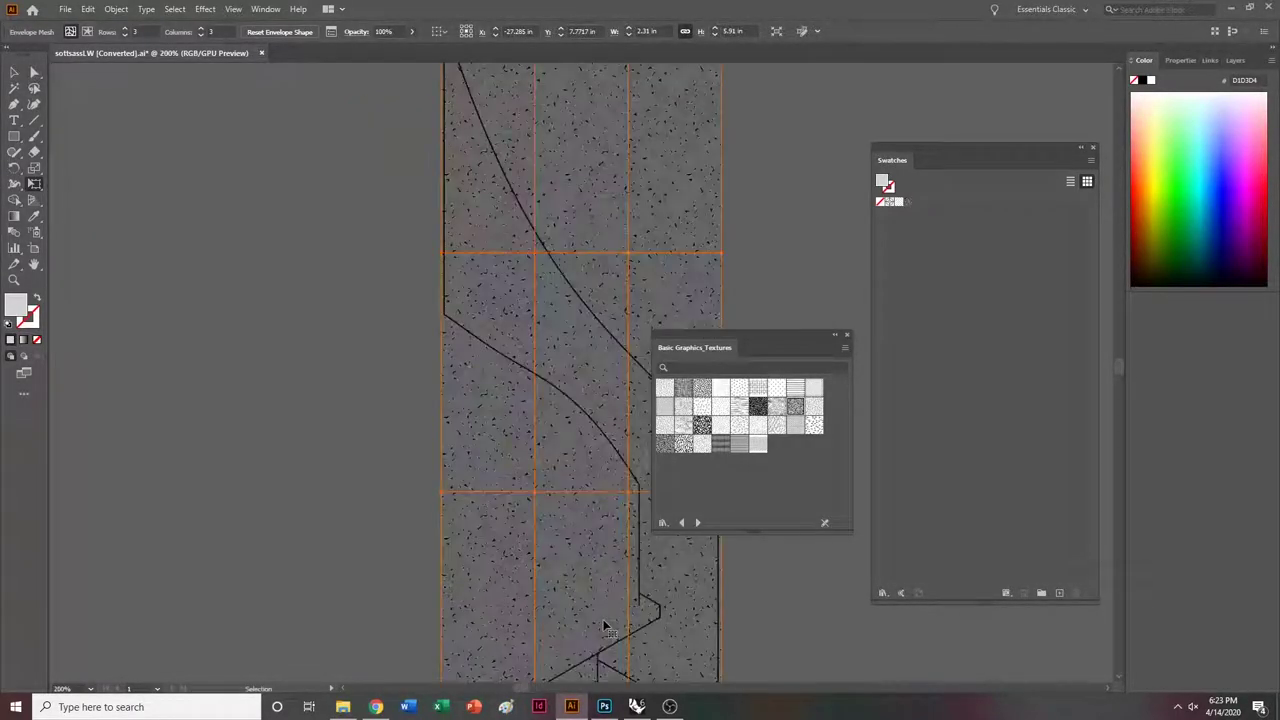
pyautogui.scroll(-3, 590, 610)
pyautogui.moveTo(577, 604); pyautogui.dragTo(414, 554)
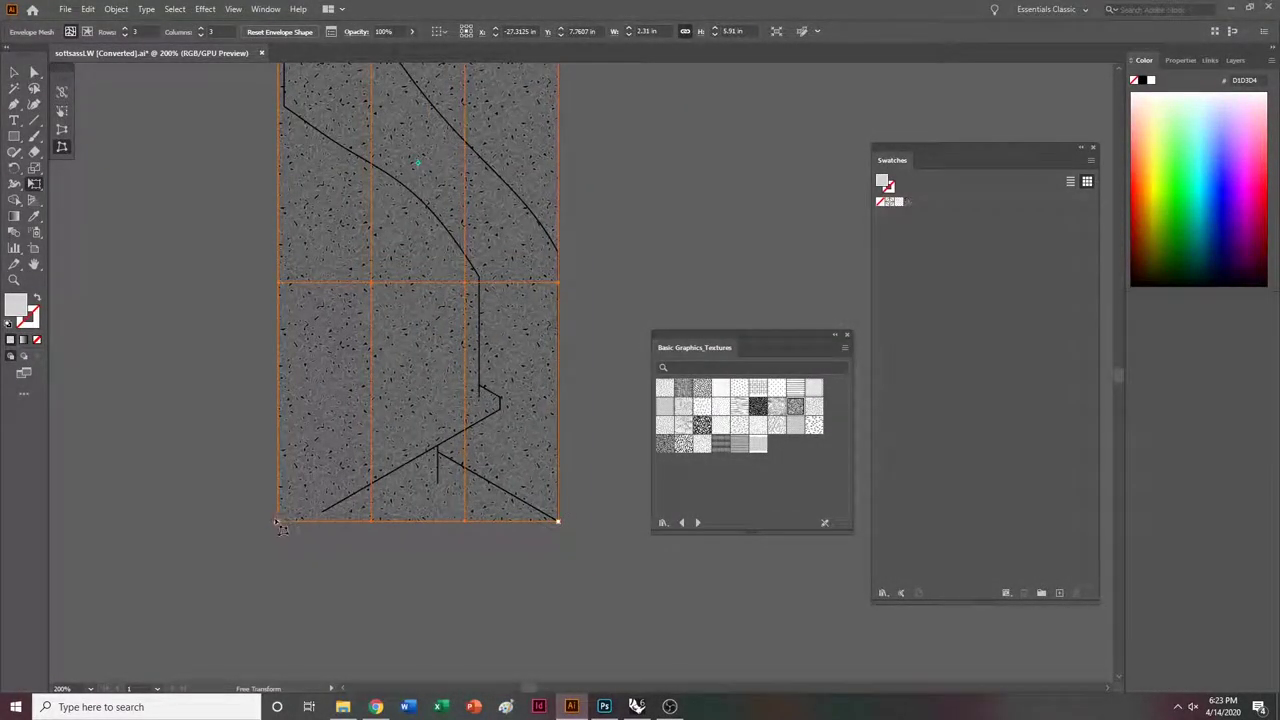
pyautogui.scroll(3, 280, 590)
pyautogui.moveTo(279, 617); pyautogui.dragTo(305, 465)
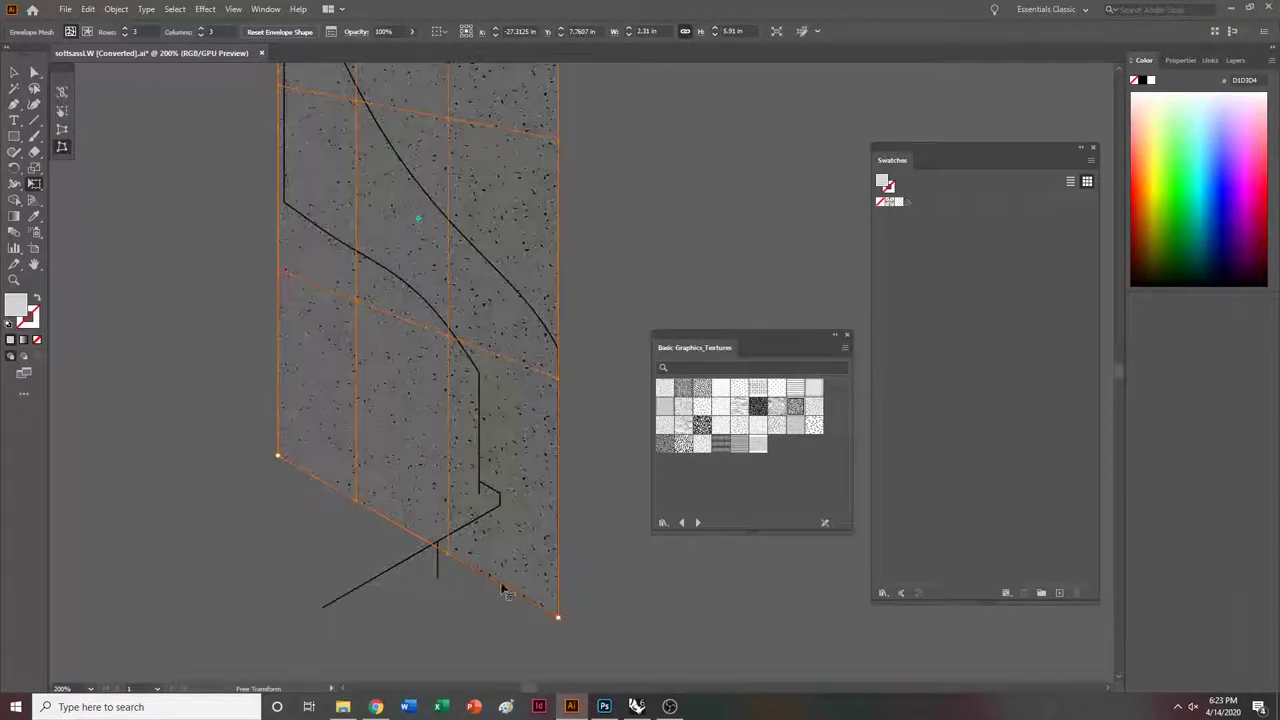
pyautogui.hotkey('ctrl', 'z')
# Raise the mesh's upper-left corner so its top edge slants down to the right, making the texture about 6.86 in high.
pyautogui.scroll(4, 360, 400)
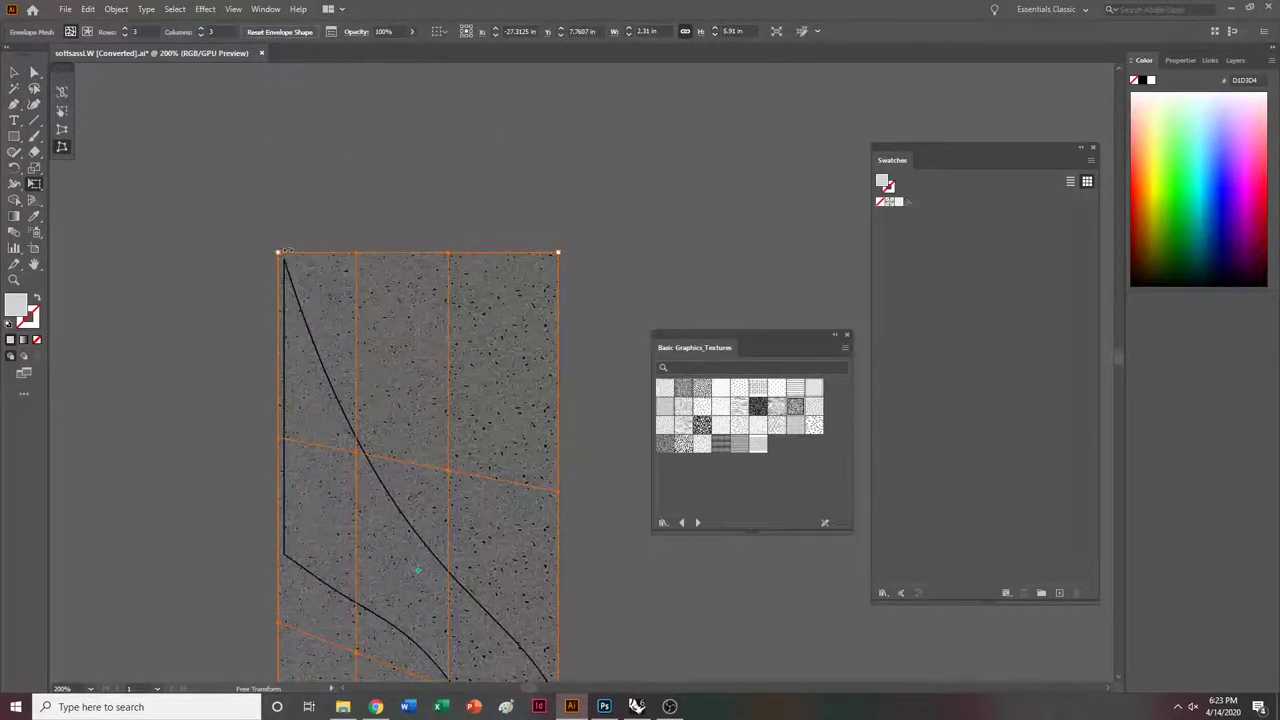
pyautogui.hotkey('ctrl', '-')
pyautogui.keyDown('ctrl'); pyautogui.scroll(-2, 288, 249); pyautogui.keyUp('ctrl')
pyautogui.scroll(2, 288, 249)
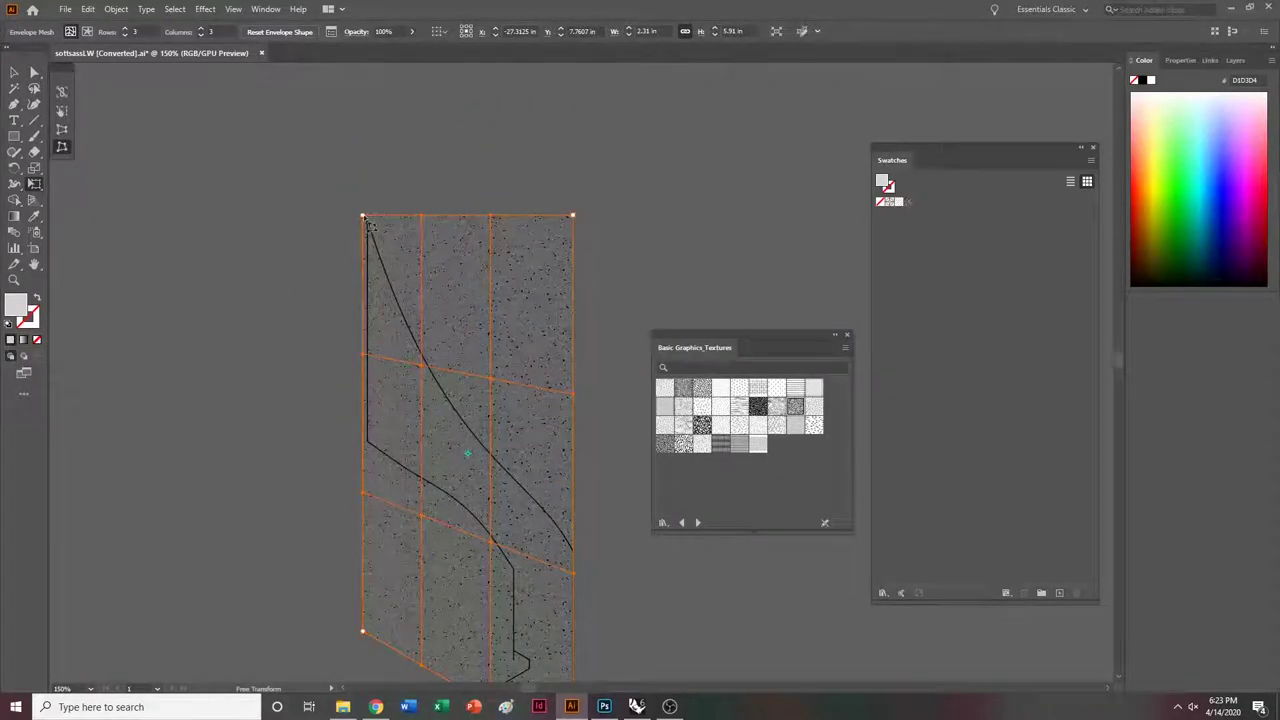
pyautogui.moveTo(366, 224); pyautogui.dragTo(363, 130)
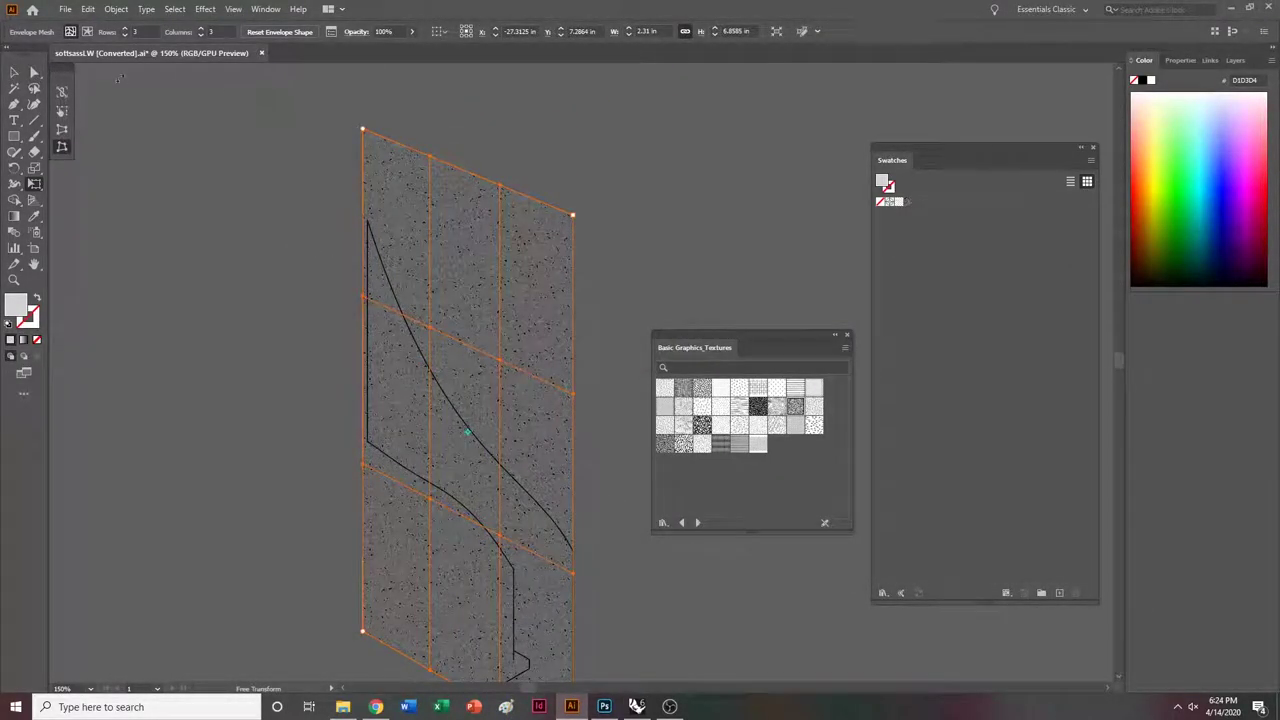
# Nudge the skewed texture slightly so it lines up with the tower face outline, and deselect it.
pyautogui.press('v')
pyautogui.hotkey('ctrl', 'z')
pyautogui.hotkey('ctrl', 'z')
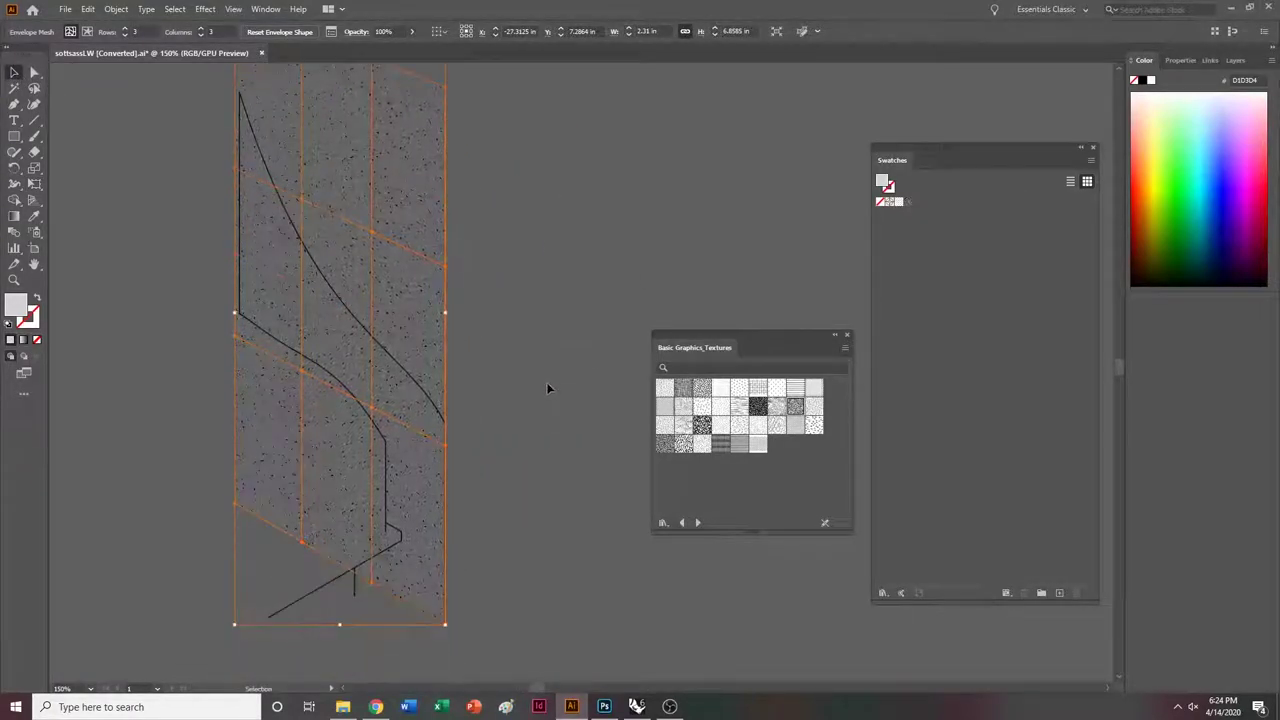
pyautogui.click(546, 385)
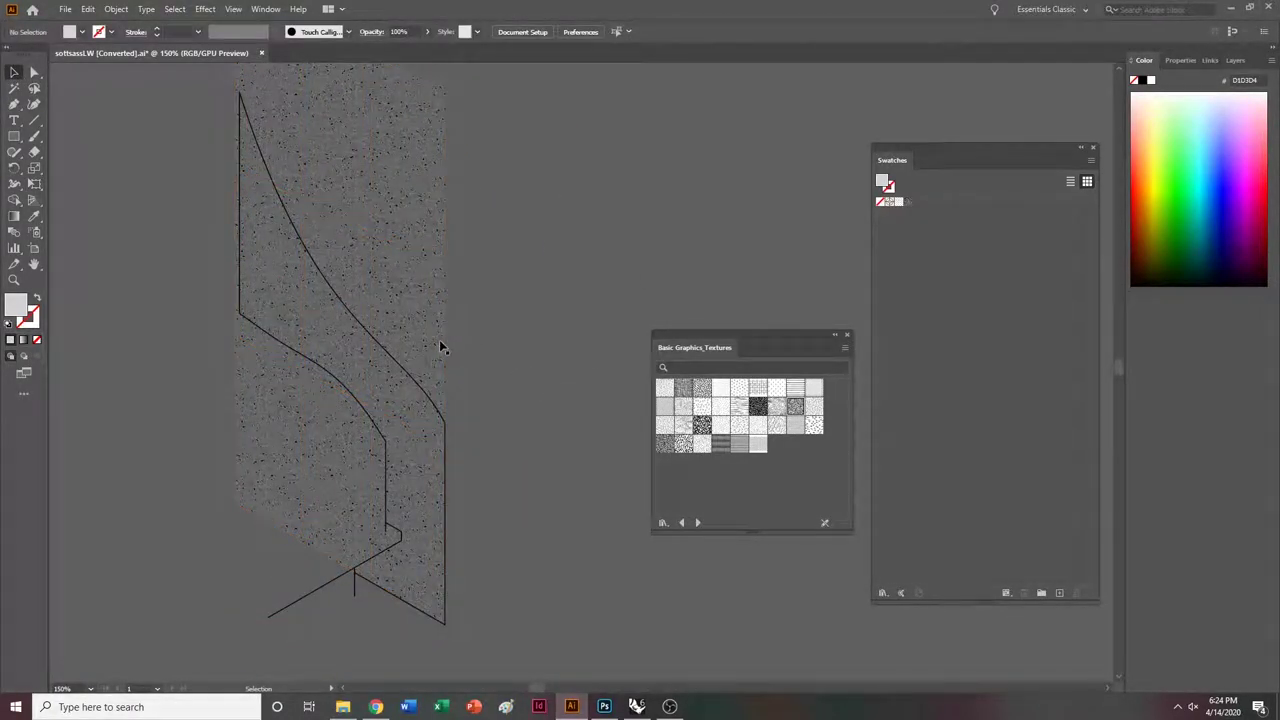
pyautogui.click(440, 341)
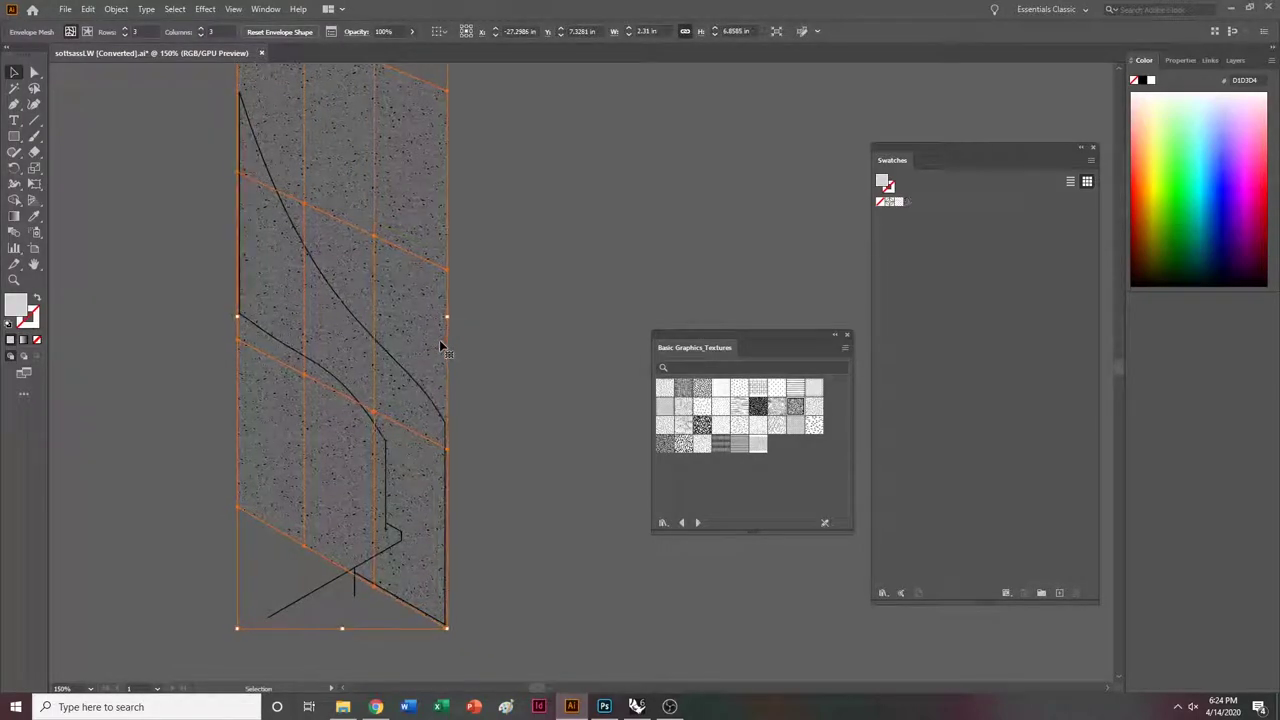
pyautogui.scroll(1, 454, 355)
pyautogui.click(528, 350)
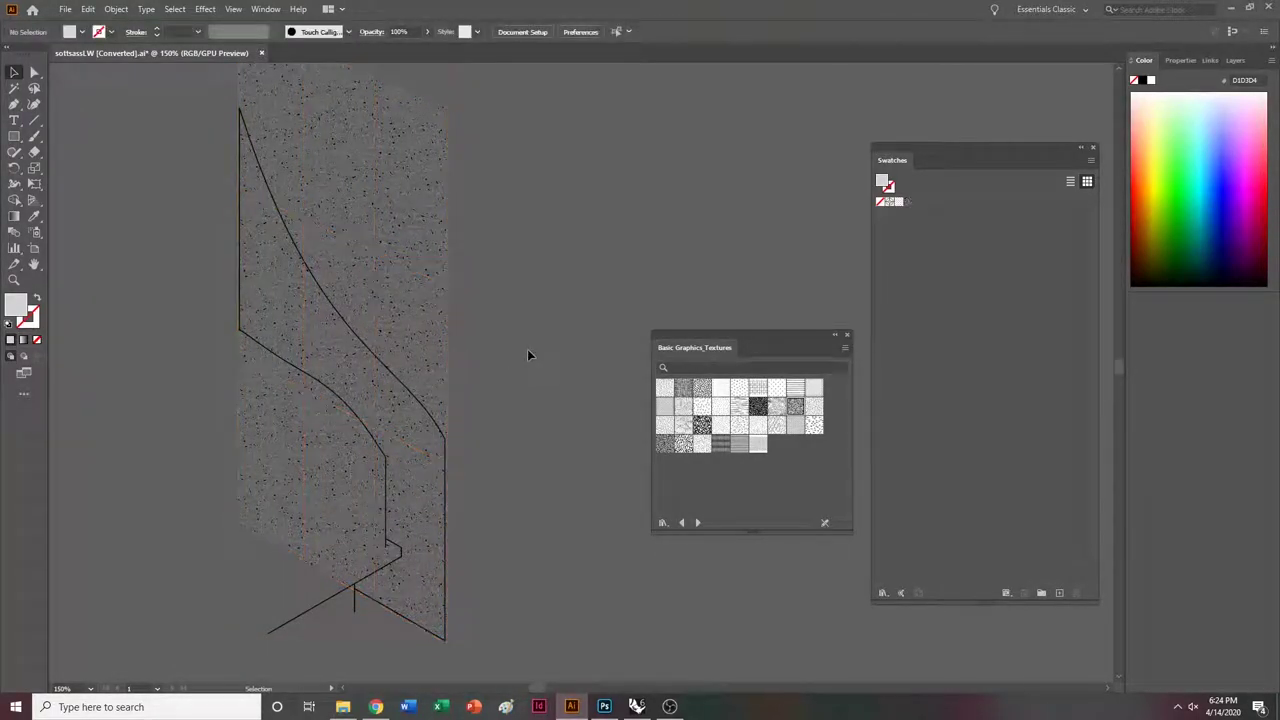
pyautogui.hotkey('ctrl', '-')
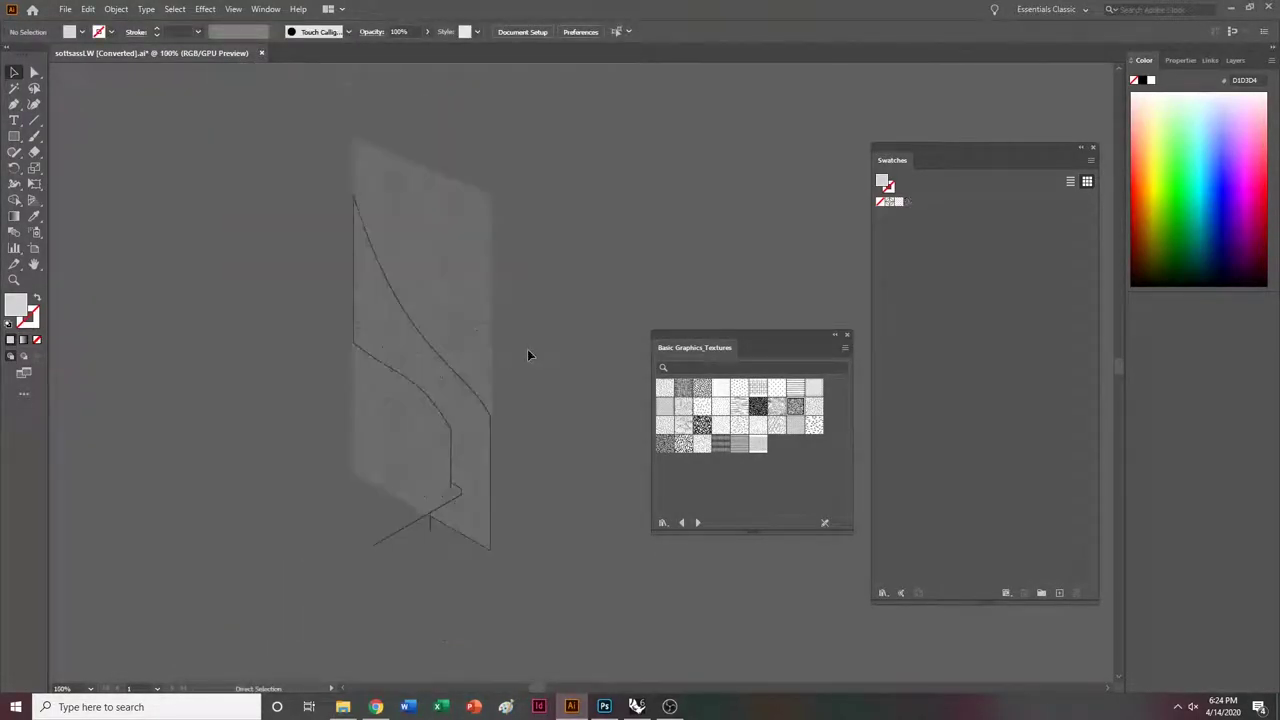
# Unlock the Make2D and render layers and select the face outline together with the texture mesh.
pyautogui.click(1237, 60)
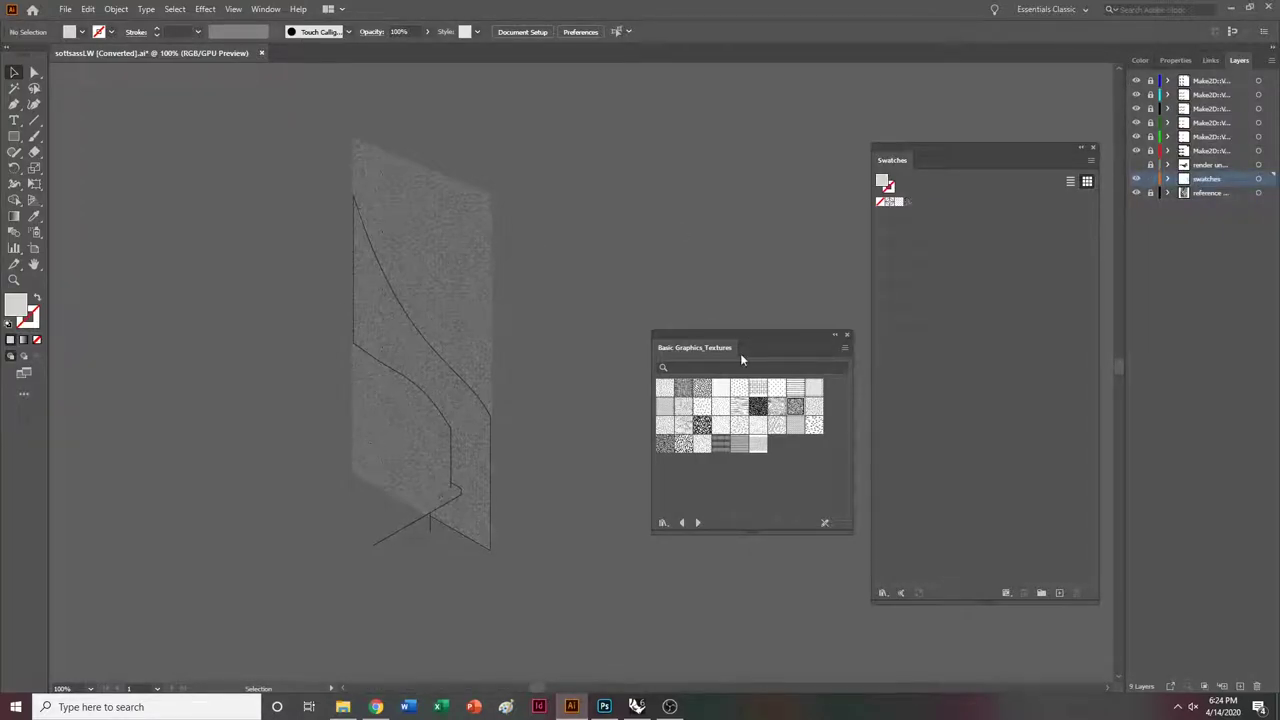
pyautogui.moveTo(1151, 177); pyautogui.dragTo(1150, 79)
pyautogui.hotkey('ctrl', 'a')
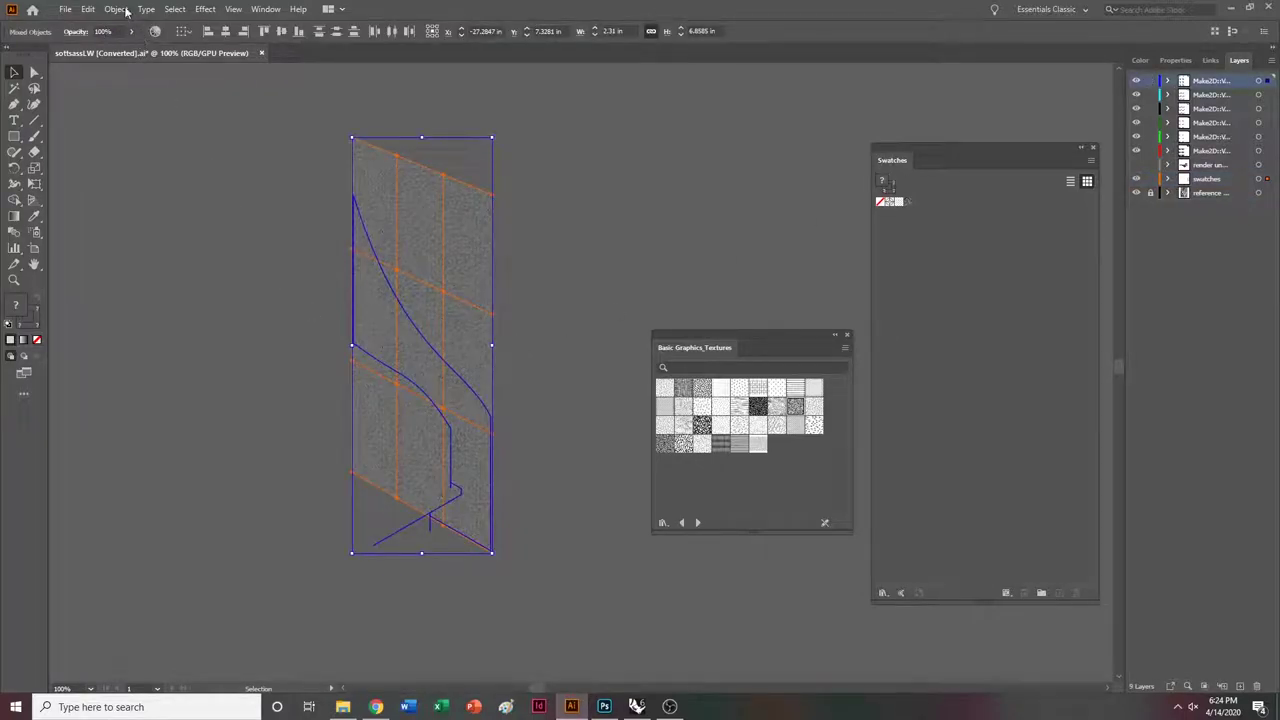
# Make a clipping mask from the face outline so the texture is cropped to the tower face's shape.
pyautogui.click(118, 9)
pyautogui.moveTo(195, 416)
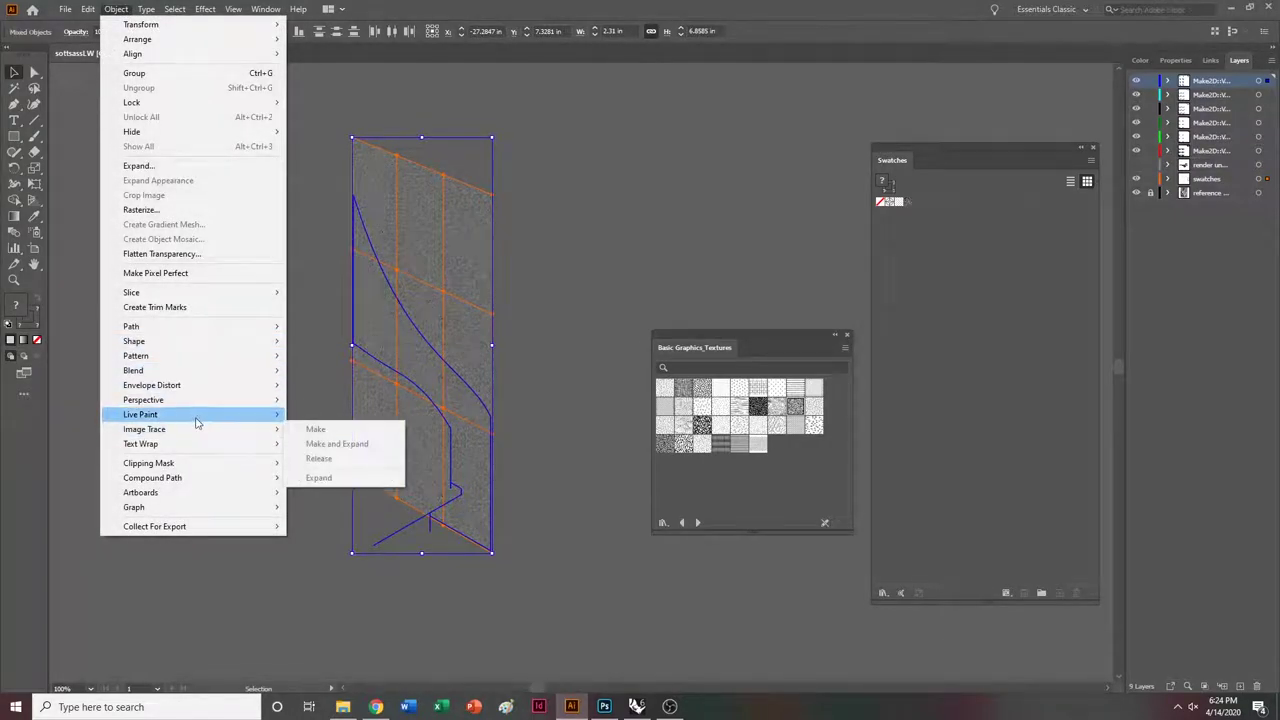
pyautogui.moveTo(184, 463)
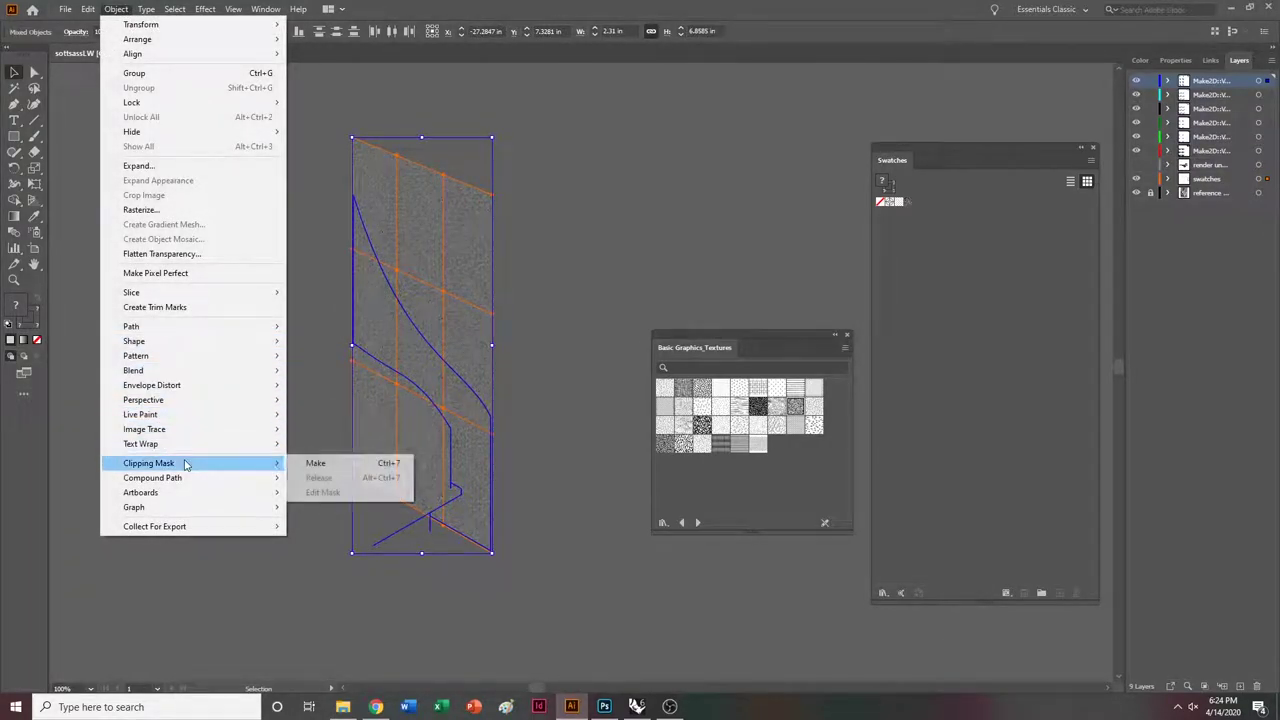
pyautogui.click(307, 464)
# Deselect the clipped texture and examine its pattern and edges up close.
pyautogui.click(603, 275)
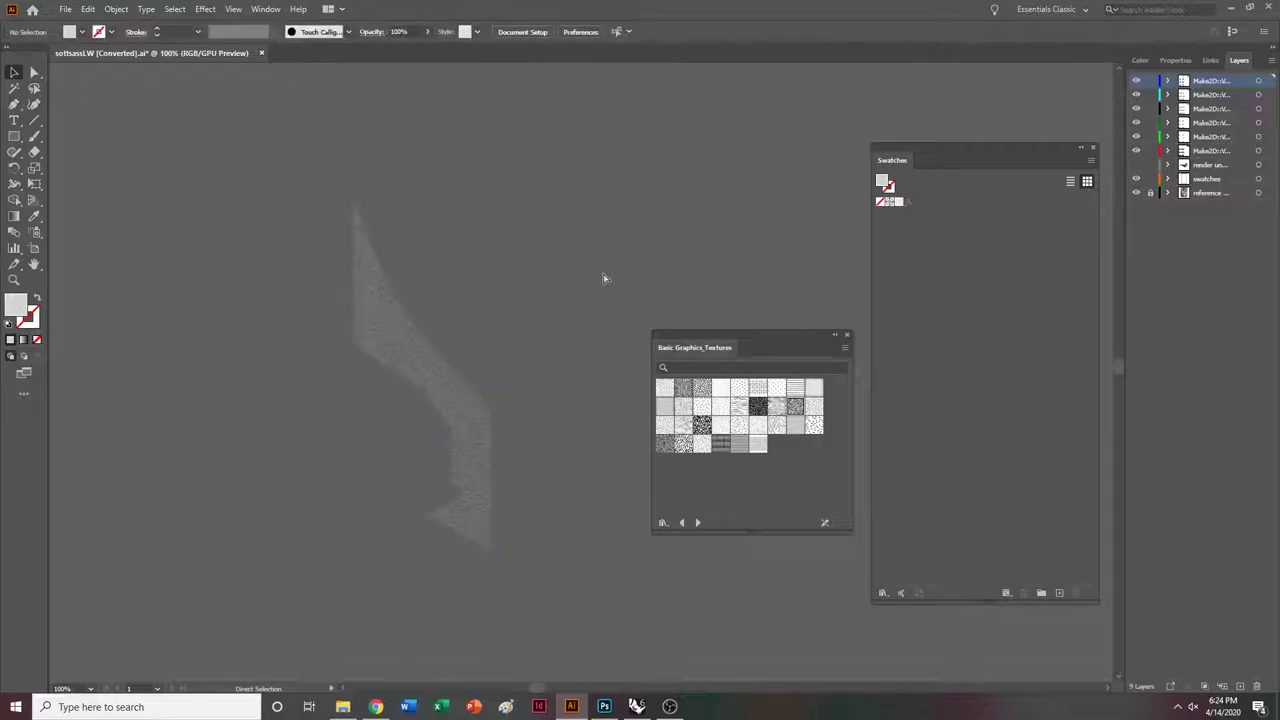
pyautogui.hotkey('ctrl', '+')
pyautogui.keyDown('ctrl'); pyautogui.scroll(2, 597, 275); pyautogui.keyUp('ctrl')
pyautogui.hotkey('ctrl', '+')
pyautogui.hotkey('ctrl', '+')
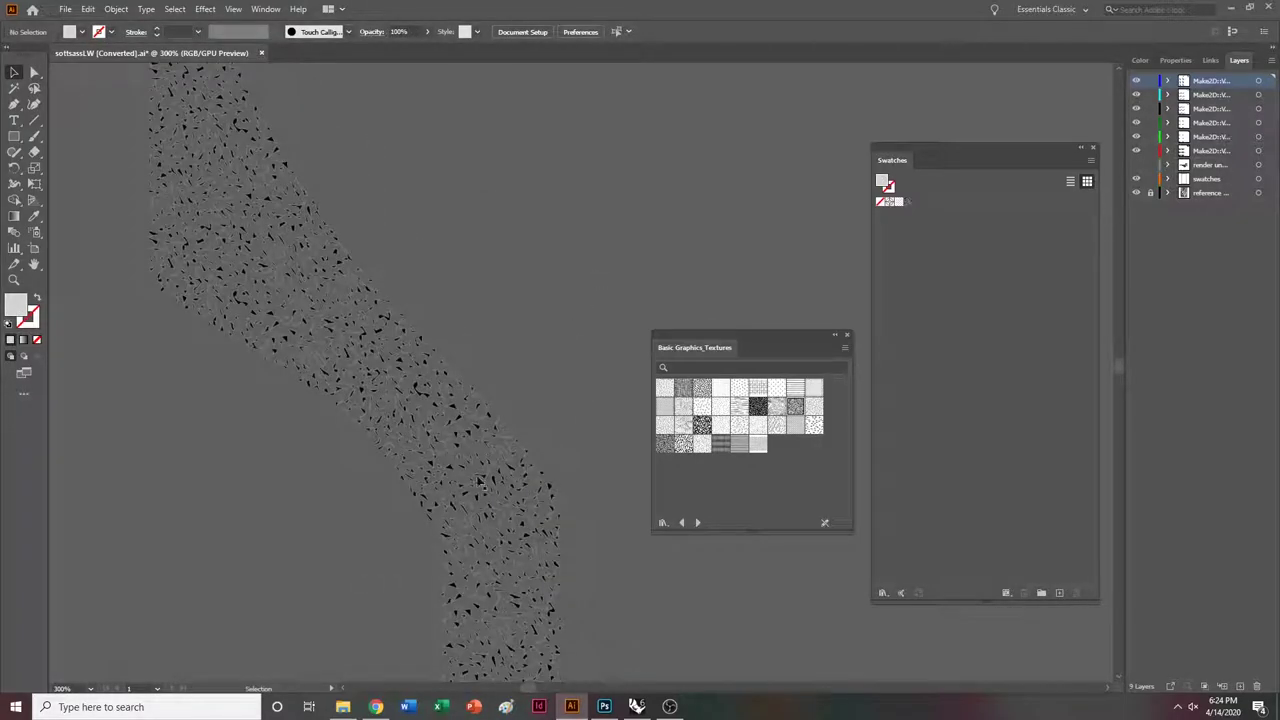
pyautogui.hotkey('ctrl', '-')
pyautogui.hotkey('ctrl', '-')
pyautogui.hotkey('ctrl', '-')
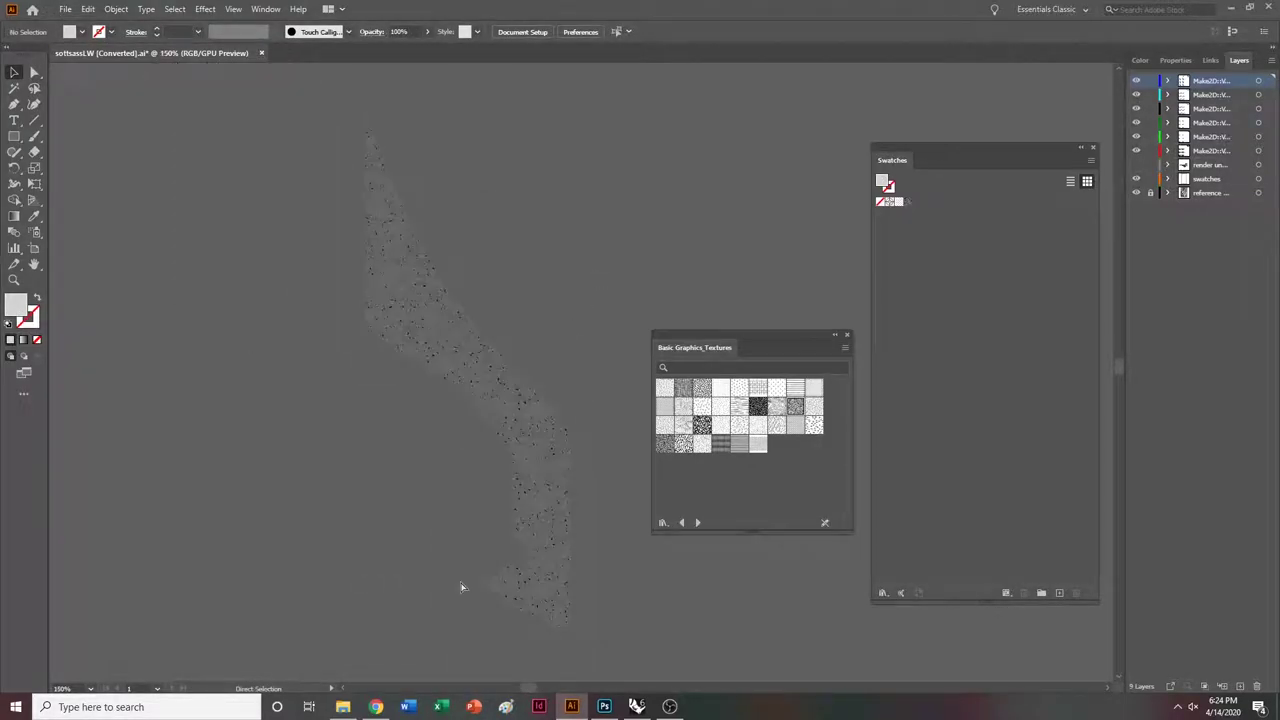
# Remove the stroke from the rectangle around the second tower face and fill it with a dense speckled pattern from Basic Graphics_Textures.
pyautogui.keyDown('ctrl'); pyautogui.scroll(-10, 463, 585); pyautogui.keyUp('ctrl')
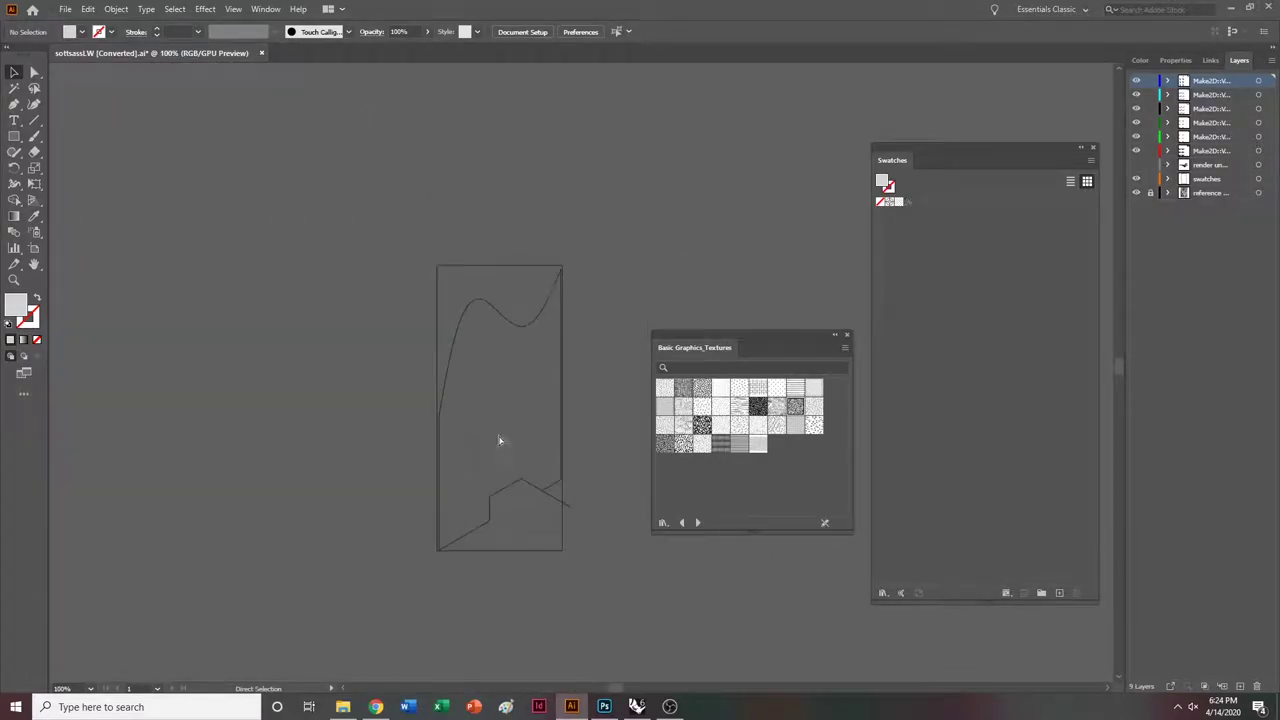
pyautogui.click(504, 267)
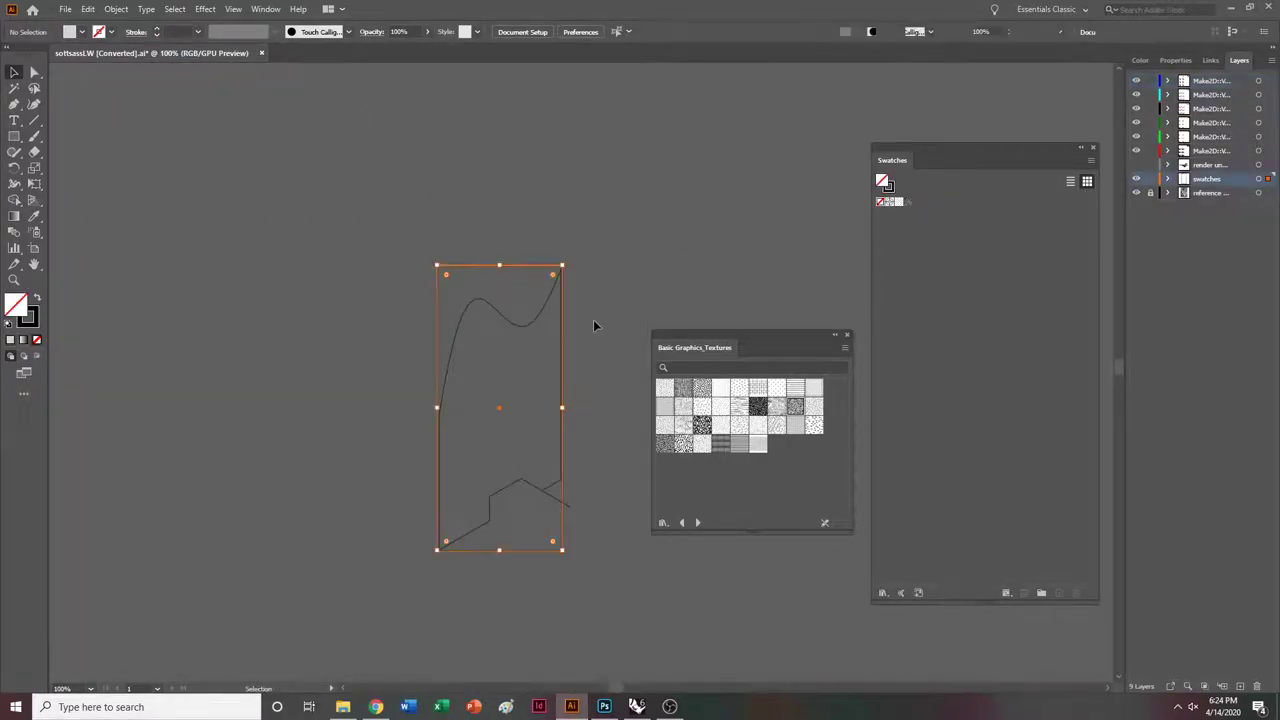
pyautogui.click(28, 316)
pyautogui.click(37, 339)
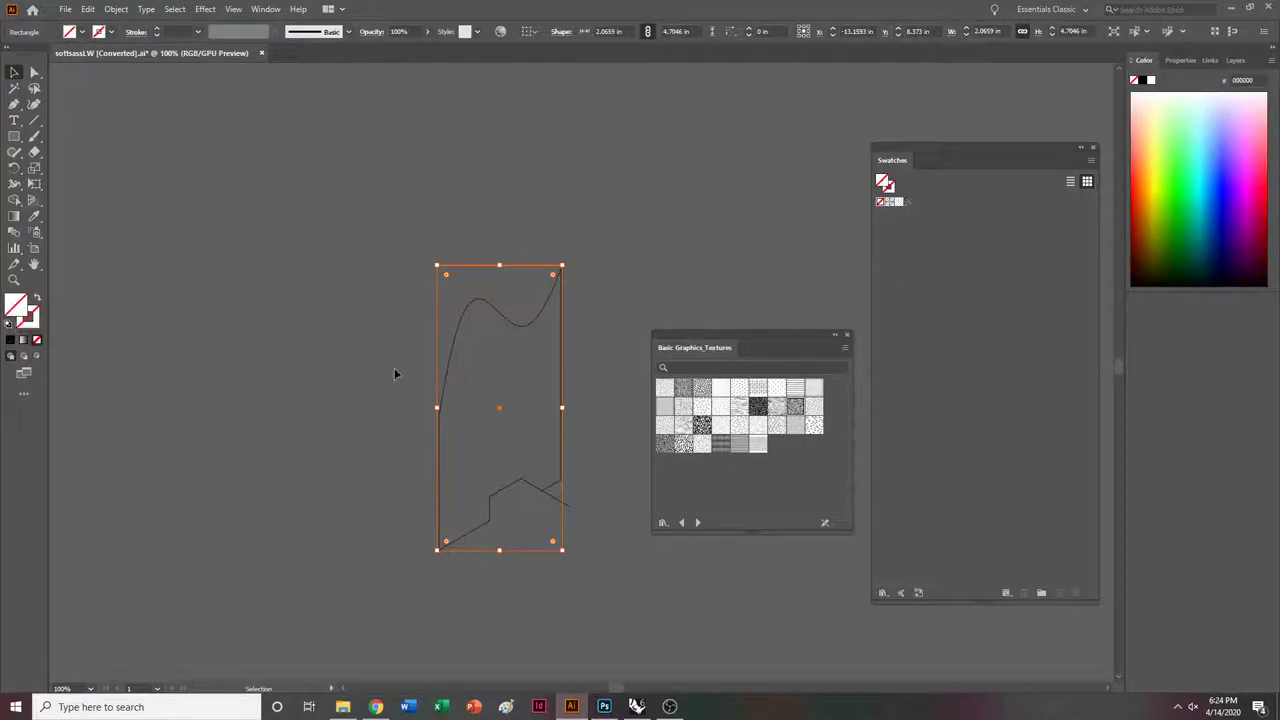
pyautogui.click(794, 403)
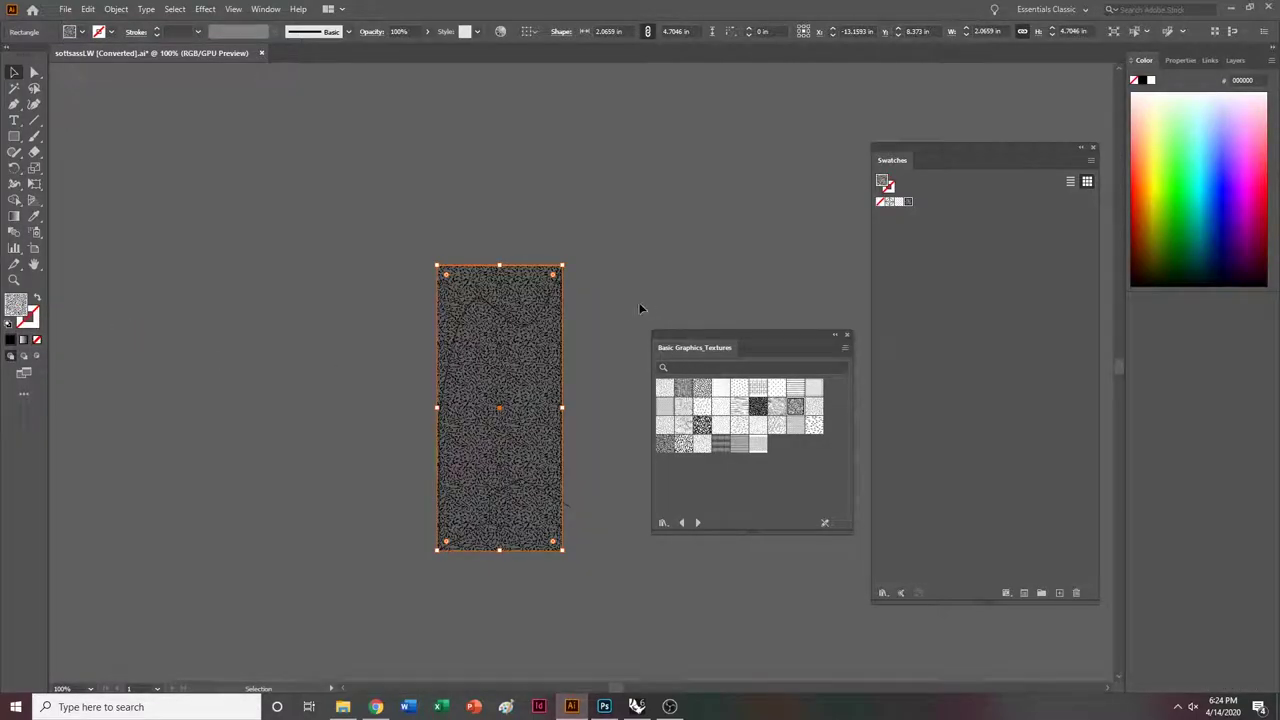
# Rasterize the patterned rectangle in RGB at High (300 ppi) with a transparent background.
pyautogui.click(116, 9)
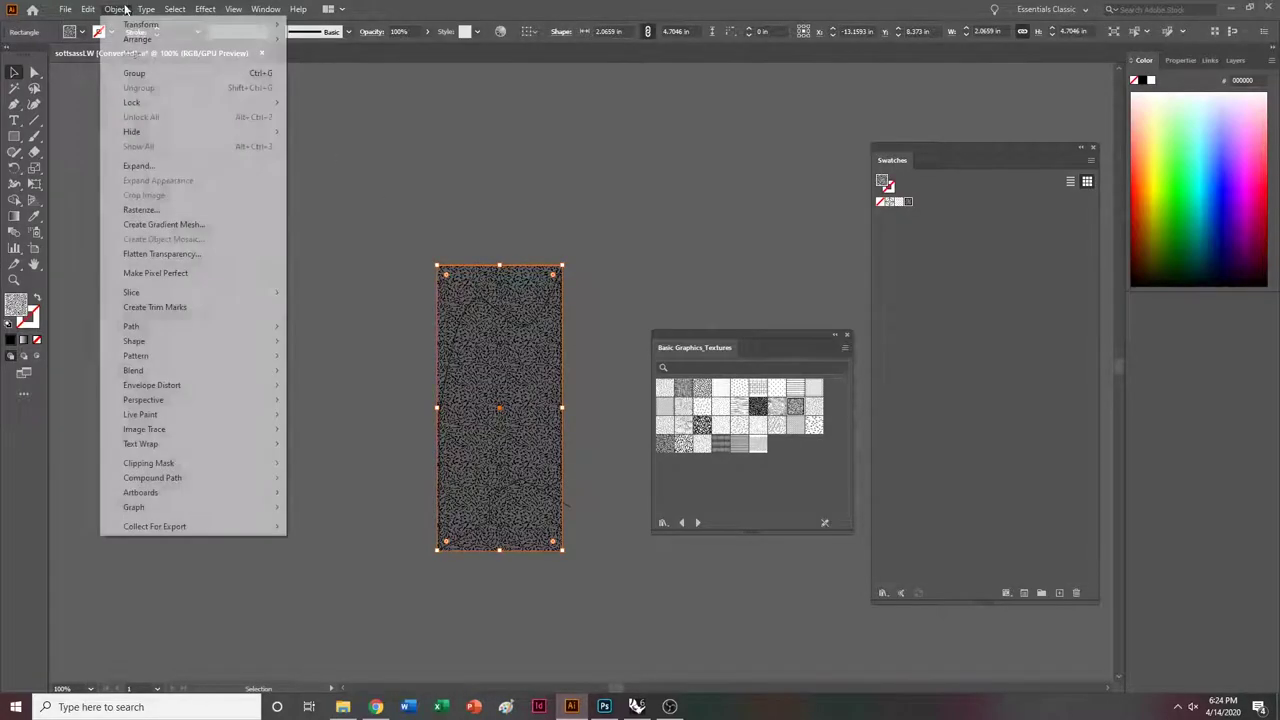
pyautogui.click(167, 208)
pyautogui.click(218, 263)
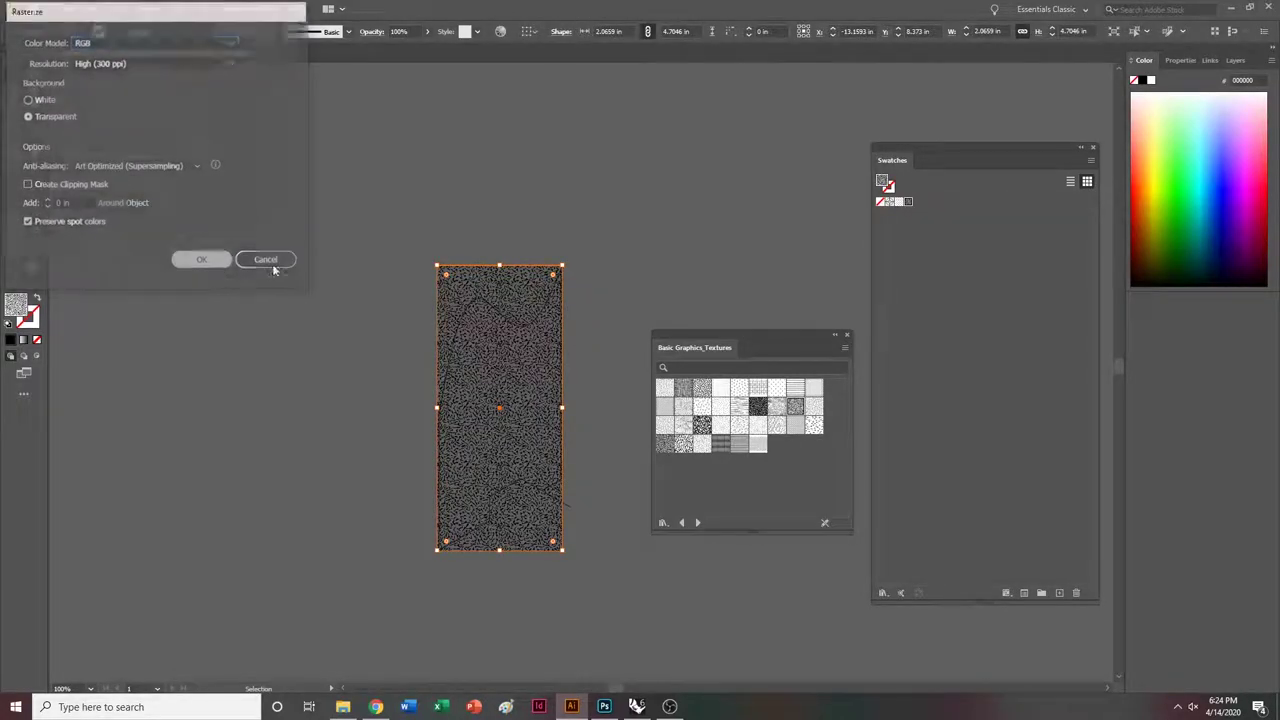
# Apply an envelope distort mesh with 3 rows and 3 columns to the rasterized texture.
pyautogui.keyDown('alt'); pyautogui.scroll(3, 558, 305); pyautogui.keyUp('alt')
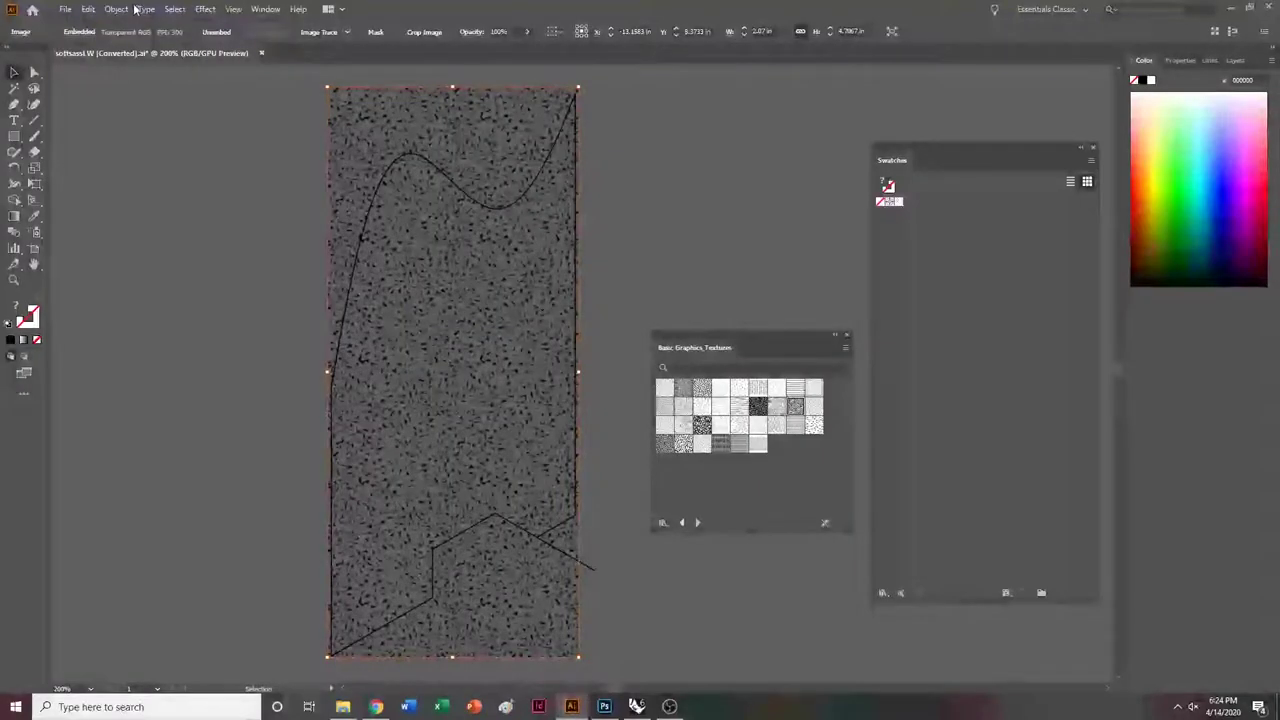
pyautogui.click(116, 9)
pyautogui.moveTo(160, 385)
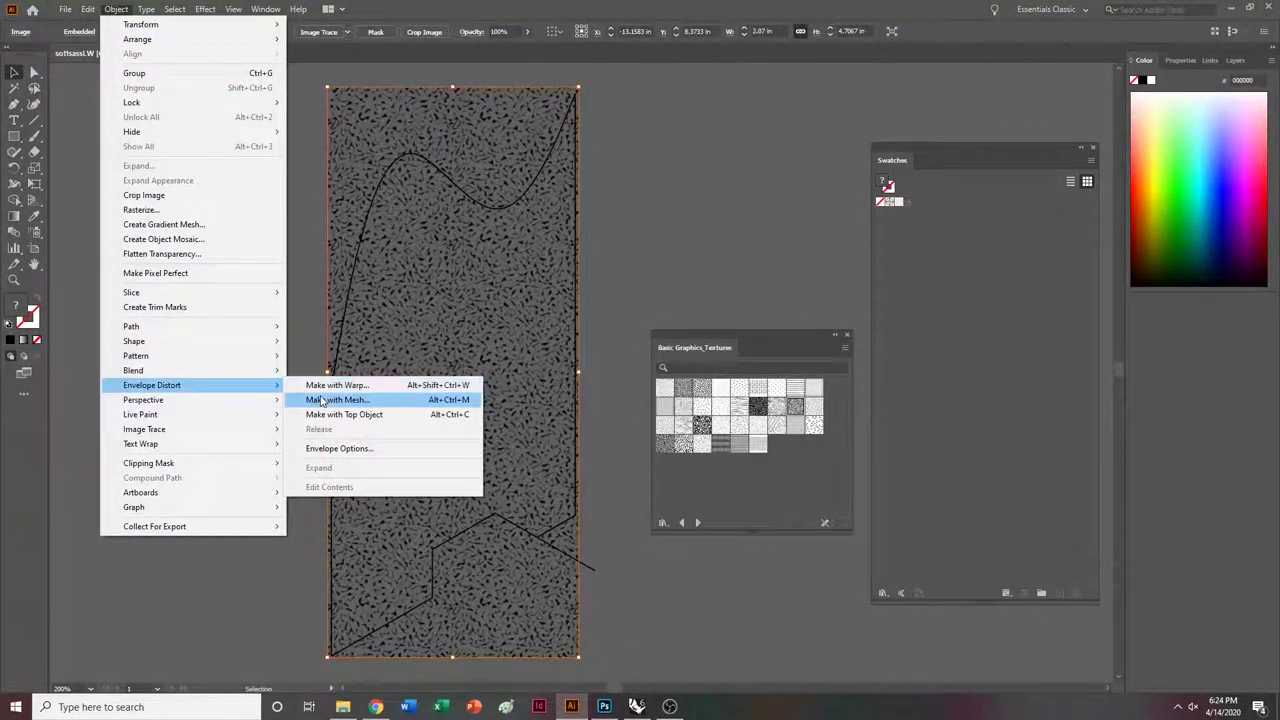
pyautogui.click(322, 400)
pyautogui.click(618, 388)
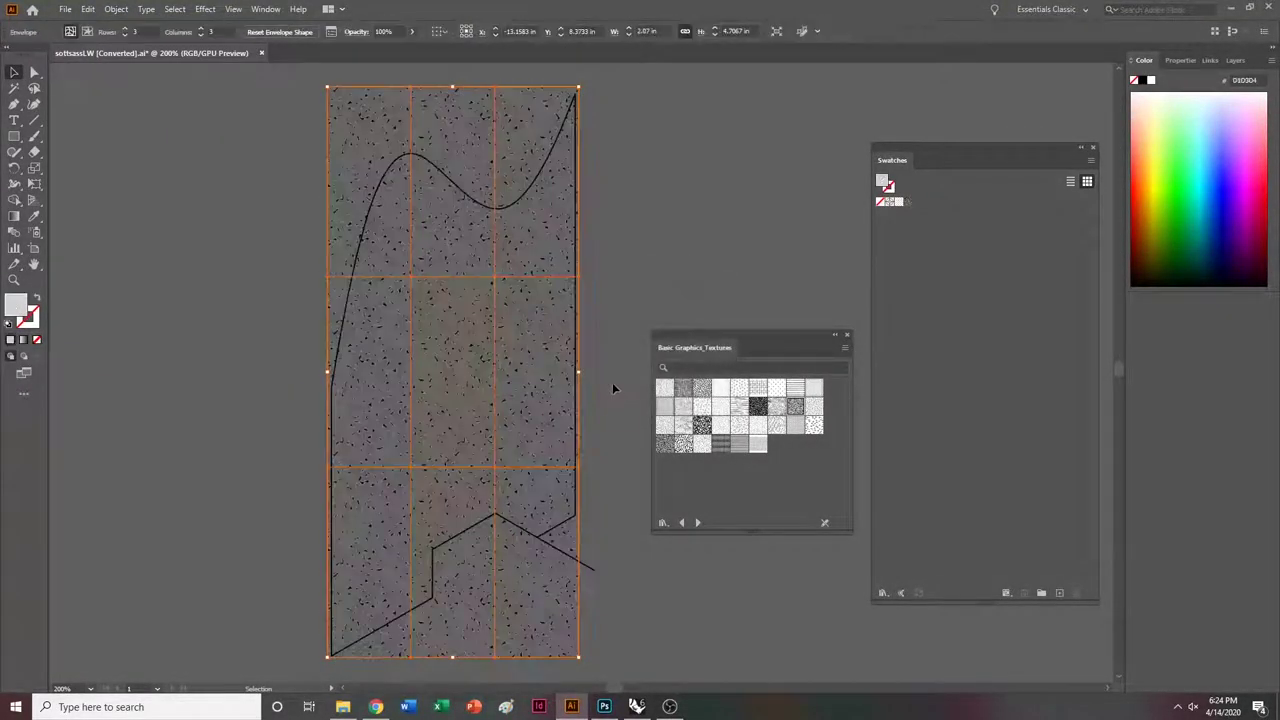
# Free-distort the texture mesh by raising its two right corners so its edges follow the slope of the tower face.
pyautogui.click(34, 184)
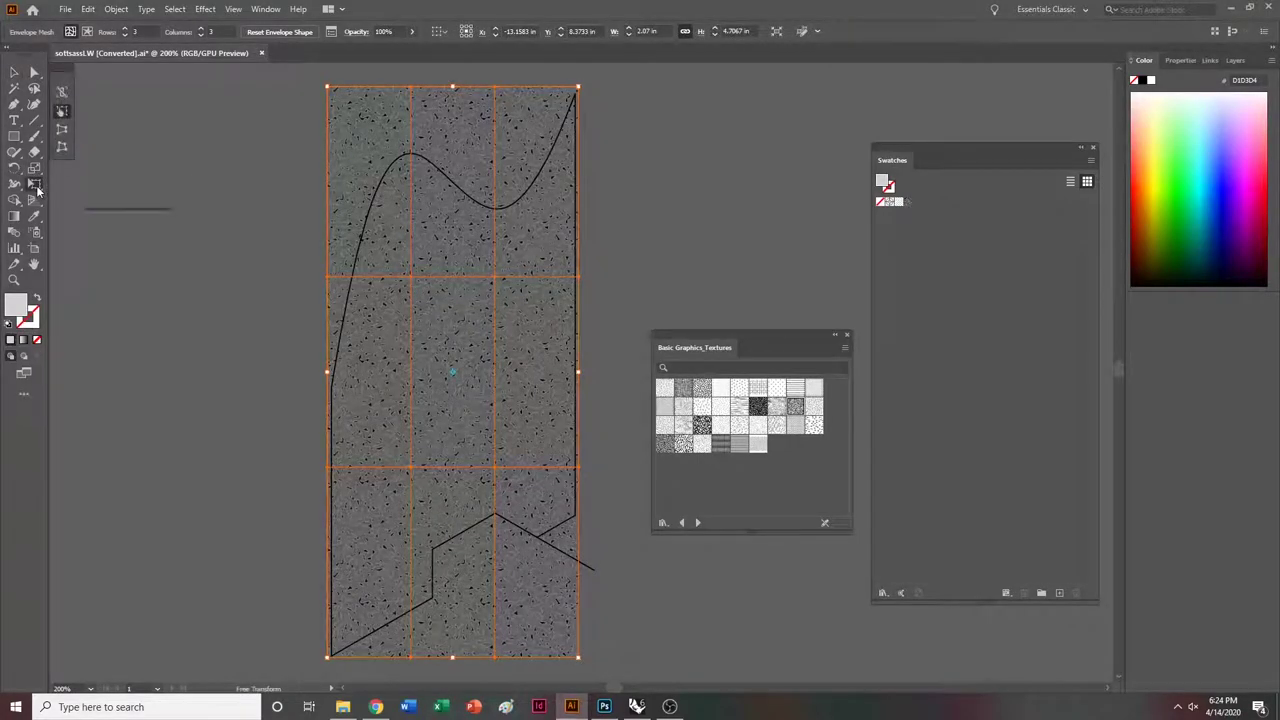
pyautogui.click(61, 147)
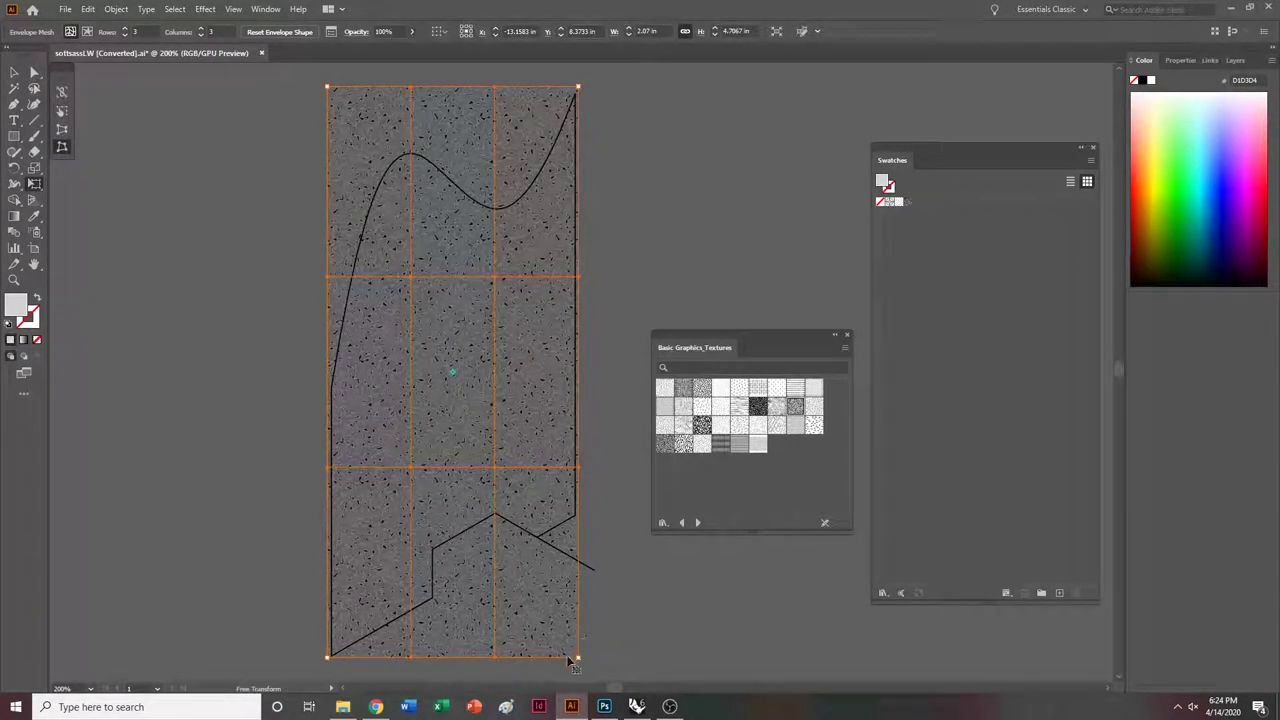
pyautogui.moveTo(576, 658); pyautogui.dragTo(580, 517)
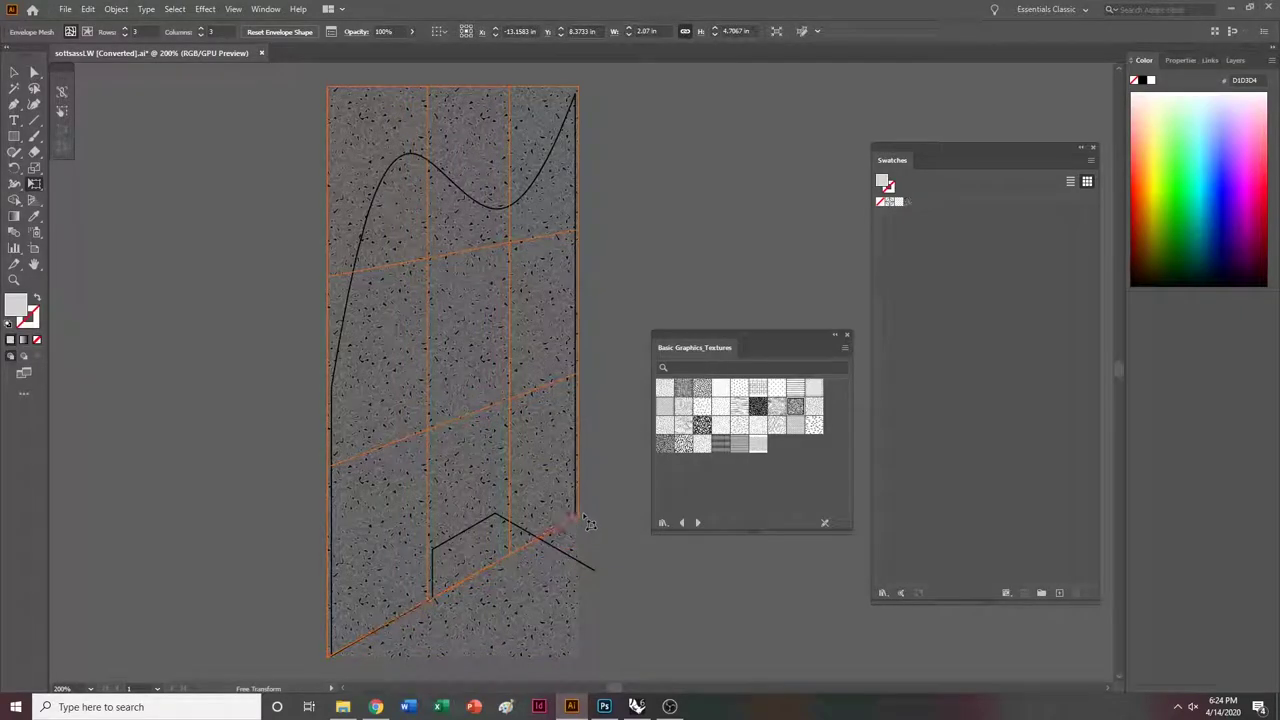
pyautogui.scroll(-2, 330, 565)
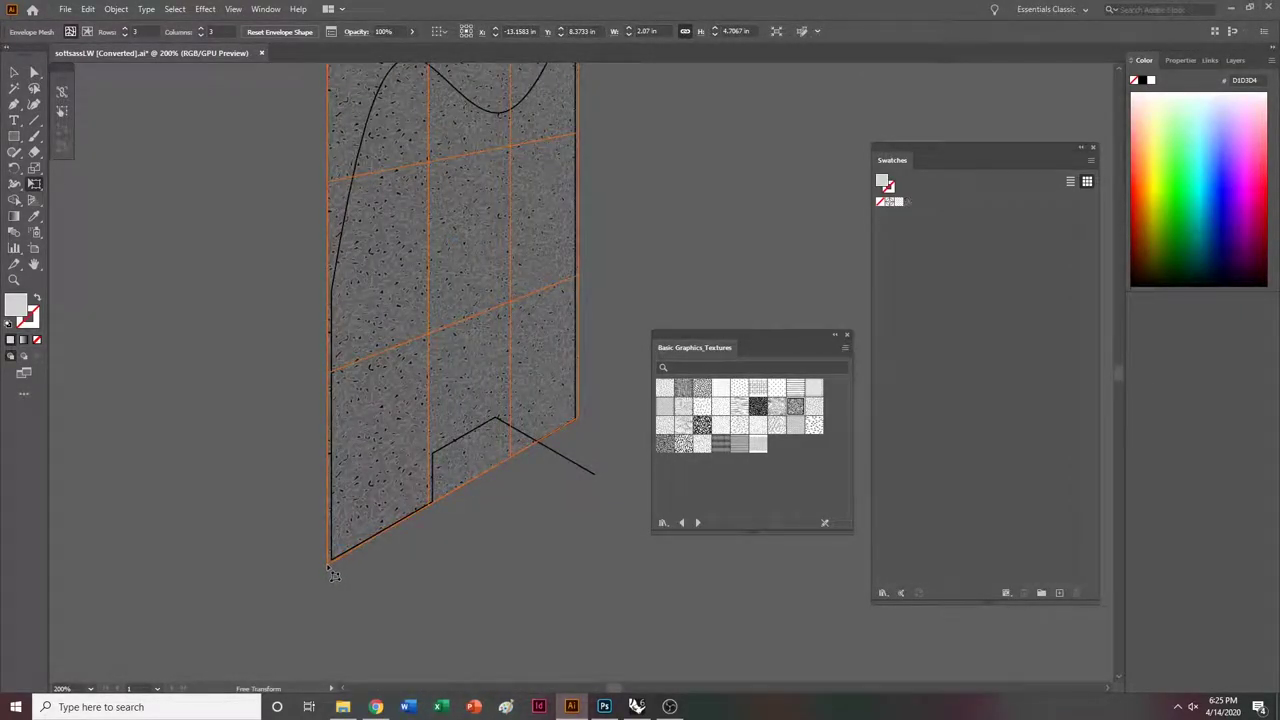
pyautogui.scroll(5, 550, 471)
pyautogui.moveTo(584, 273); pyautogui.dragTo(568, 134)
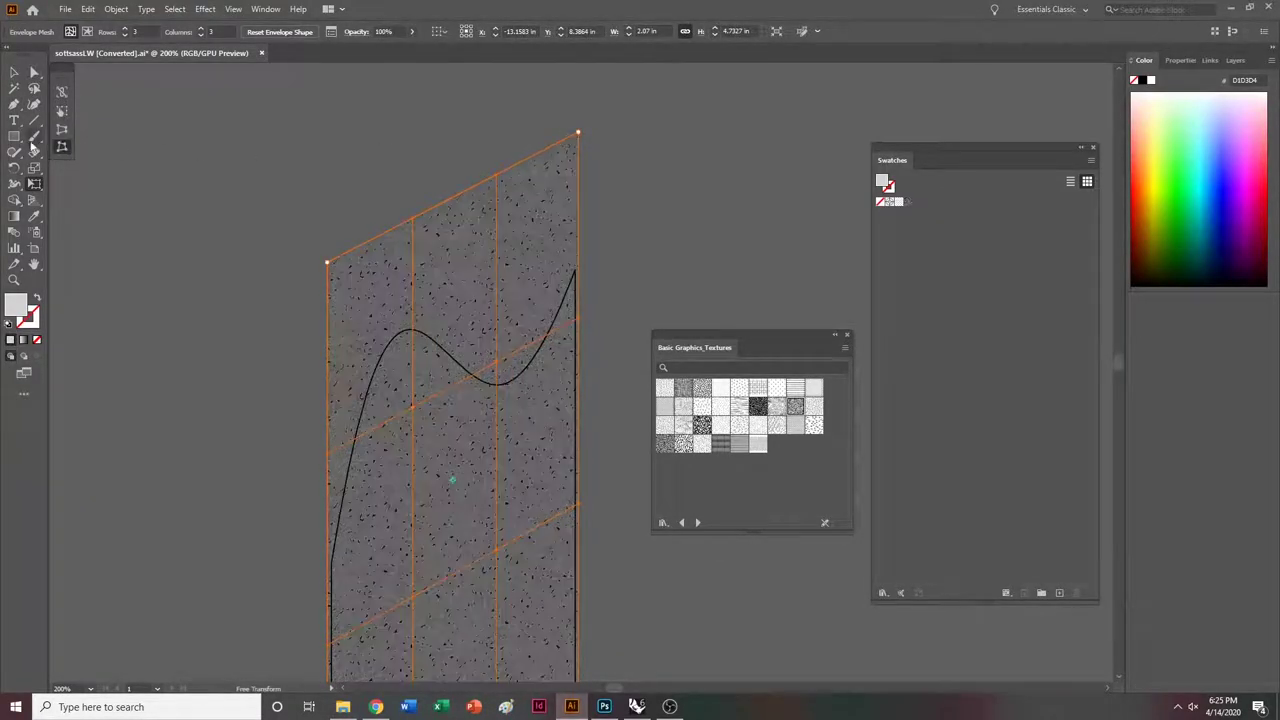
# Crop the skewed texture to the second tower face outline with a clipping mask and deselect it.
pyautogui.click(14, 73)
pyautogui.scroll(-3, 543, 368)
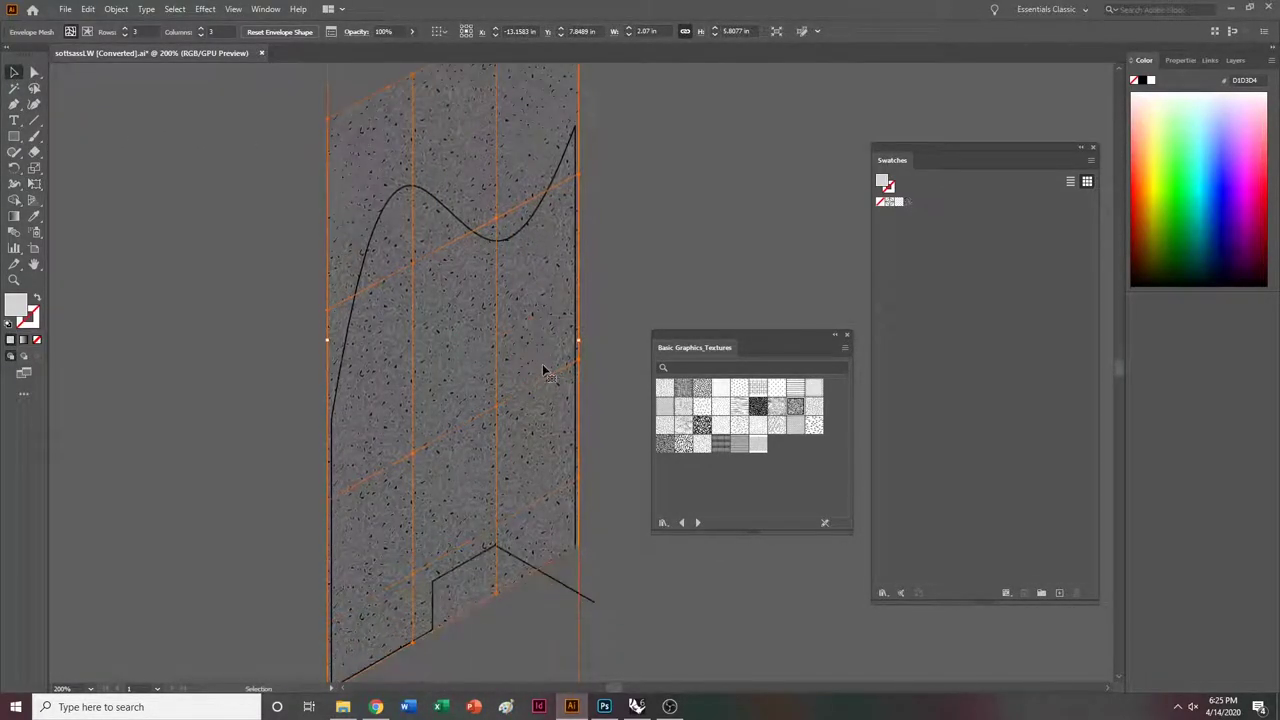
pyautogui.click(640, 322)
pyautogui.click(488, 274)
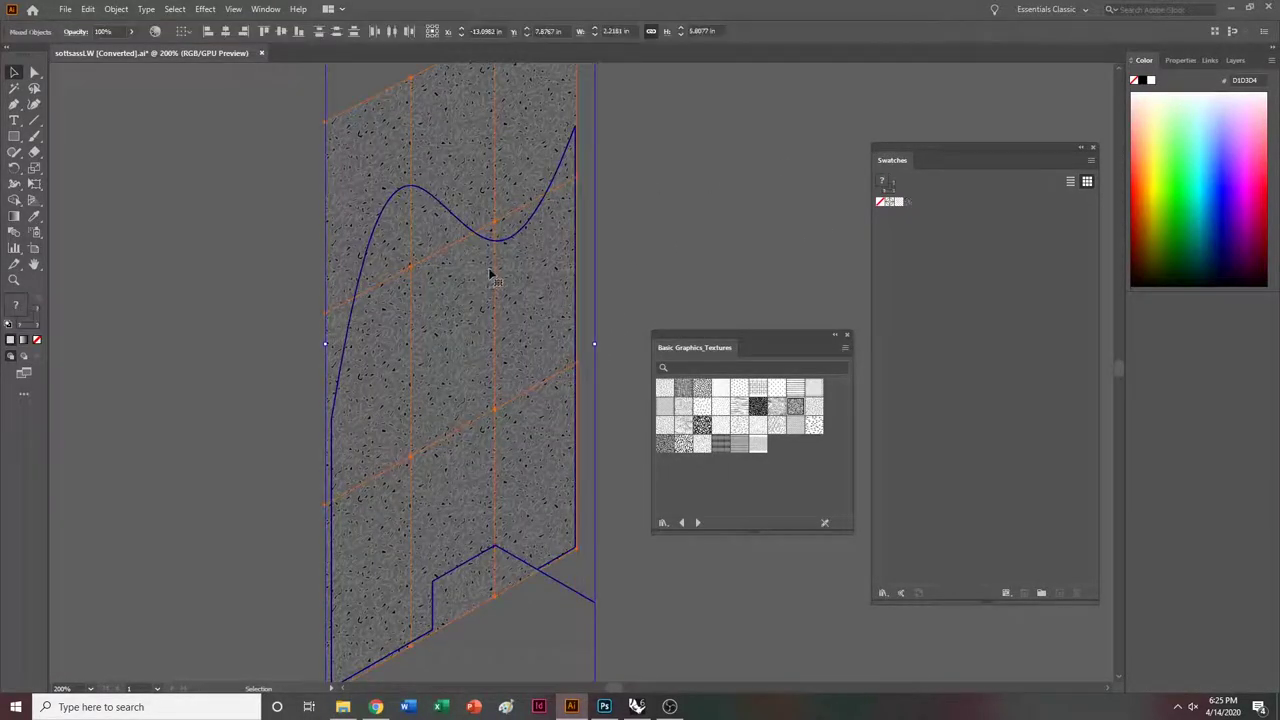
pyautogui.click(655, 216)
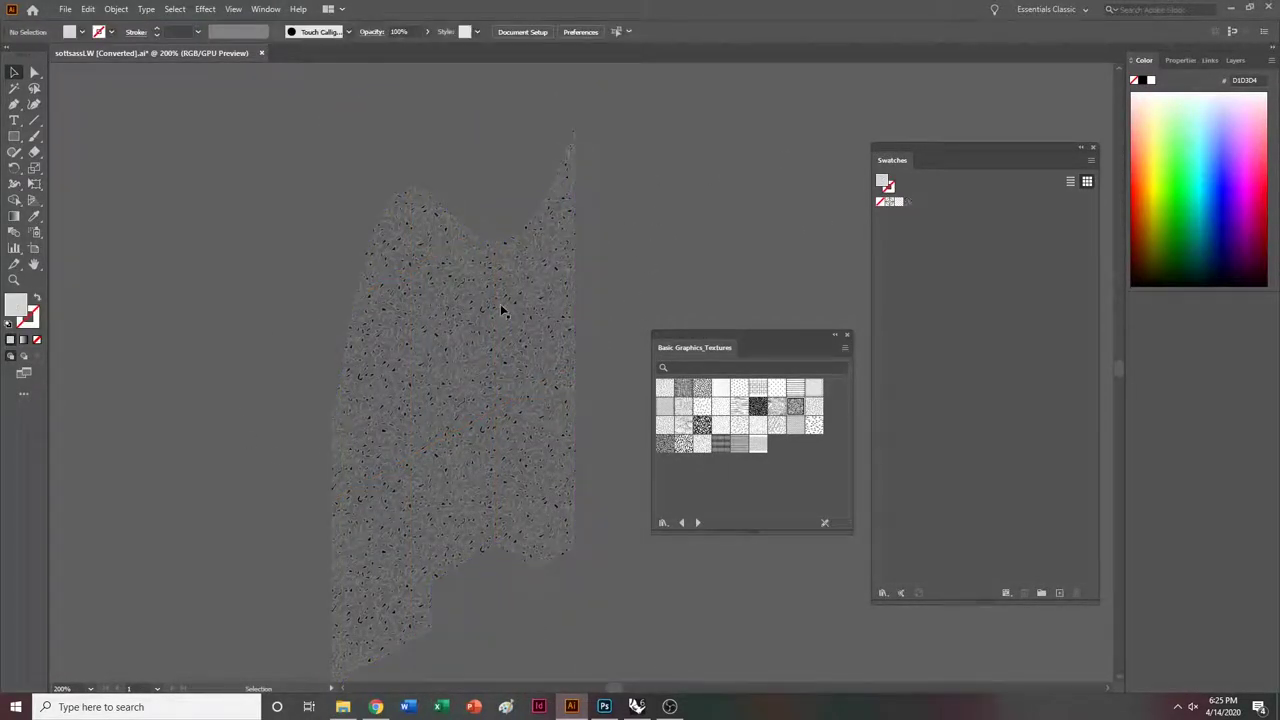
# Close the floating Swatches and Basic Graphics_Textures panels to clear the canvas.
pyautogui.hotkey('ctrl', '-')
pyautogui.hotkey('ctrl', '-')
pyautogui.hotkey('ctrl', '-')
pyautogui.hotkey('ctrl', '-')
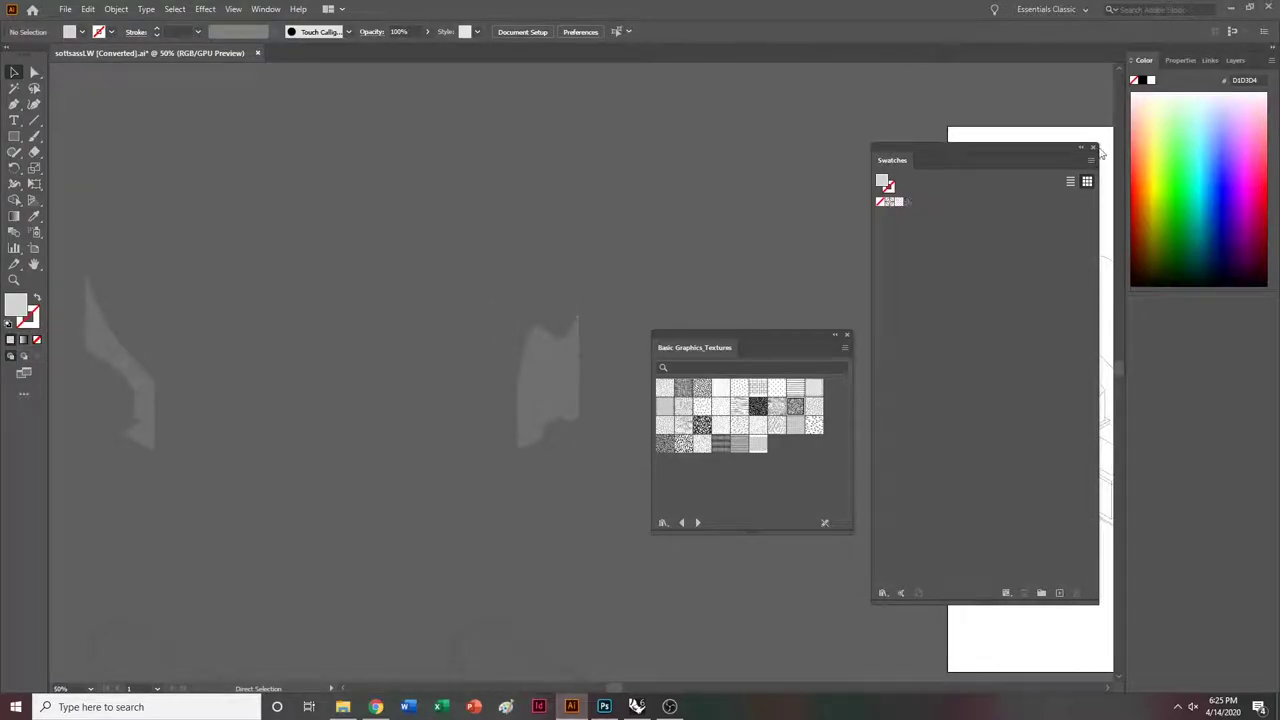
pyautogui.click(1094, 150)
pyautogui.click(847, 334)
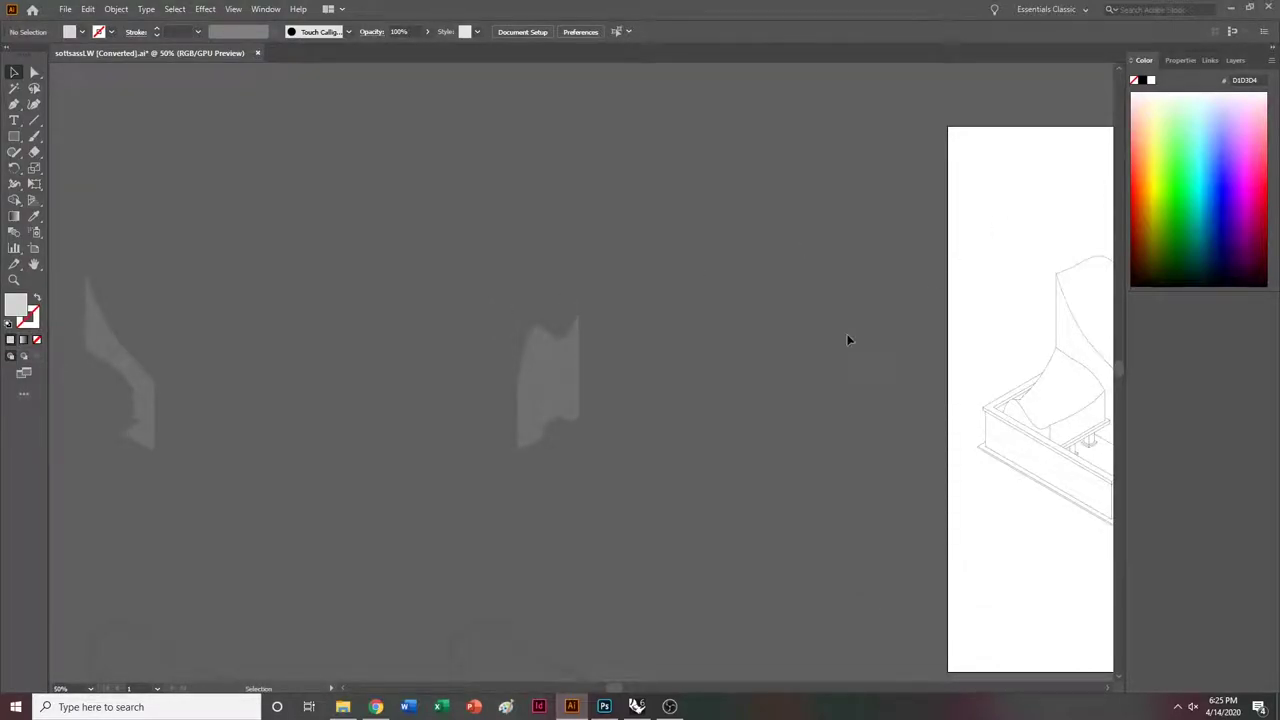
# Examine the building line drawing alongside the Sottsass reference image to compare which faces carry textures.
pyautogui.scroll(-2, 848, 340)
pyautogui.keyDown('ctrl'); pyautogui.hscroll(4, 848, 343); pyautogui.keyUp('ctrl')
pyautogui.keyDown('ctrl'); pyautogui.hscroll(8, 837, 392); pyautogui.keyUp('ctrl')
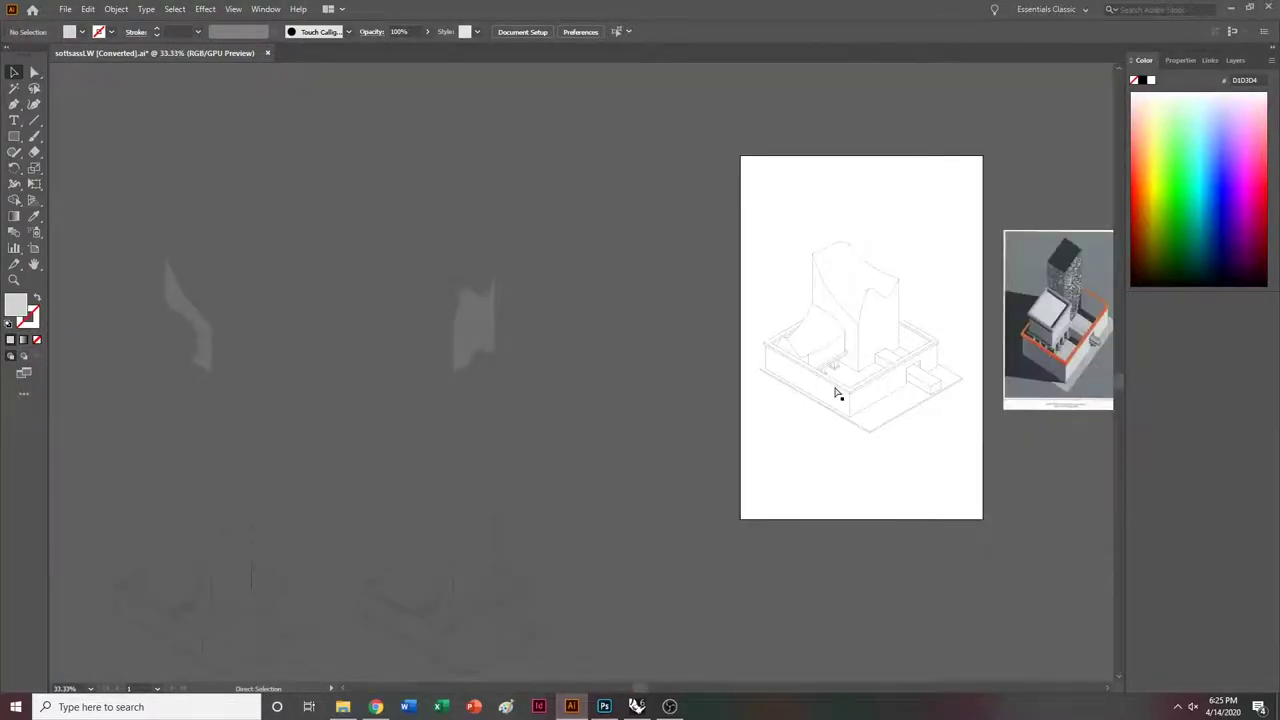
pyautogui.keyDown('alt'); pyautogui.scroll(1, 901, 345); pyautogui.keyUp('alt')
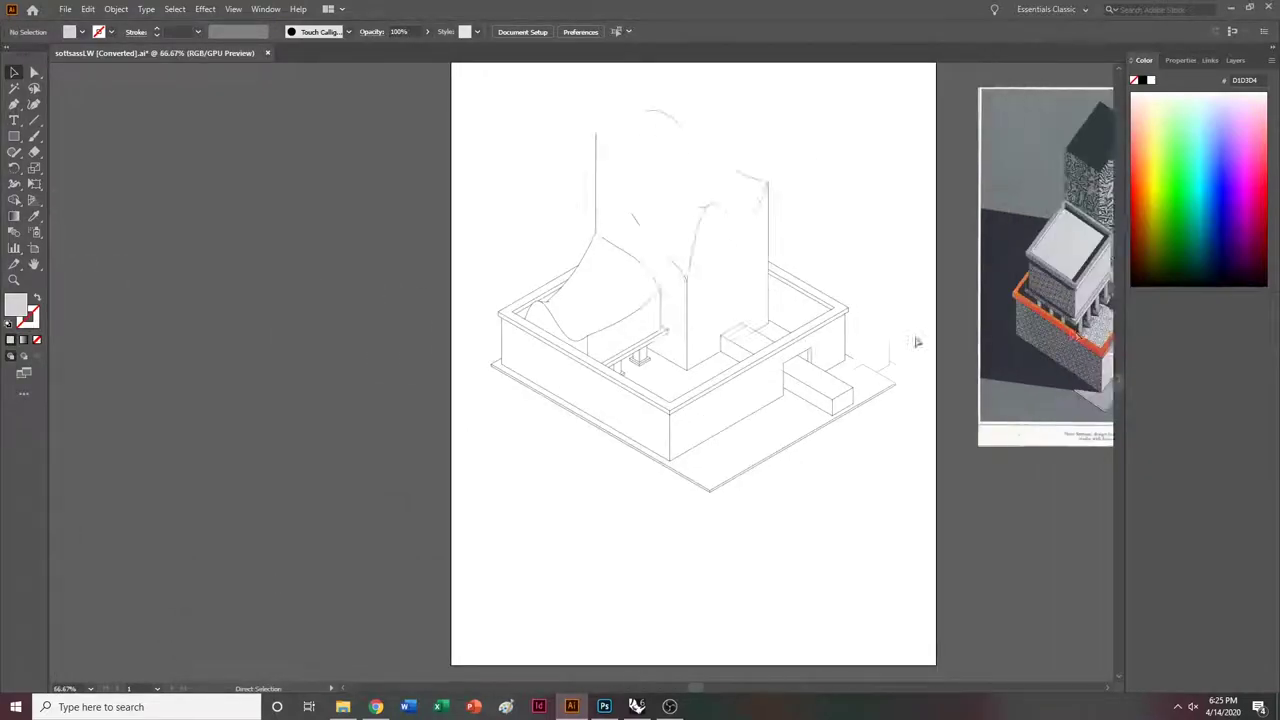
pyautogui.keyDown('ctrl'); pyautogui.hscroll(10, 914, 340); pyautogui.keyUp('ctrl')
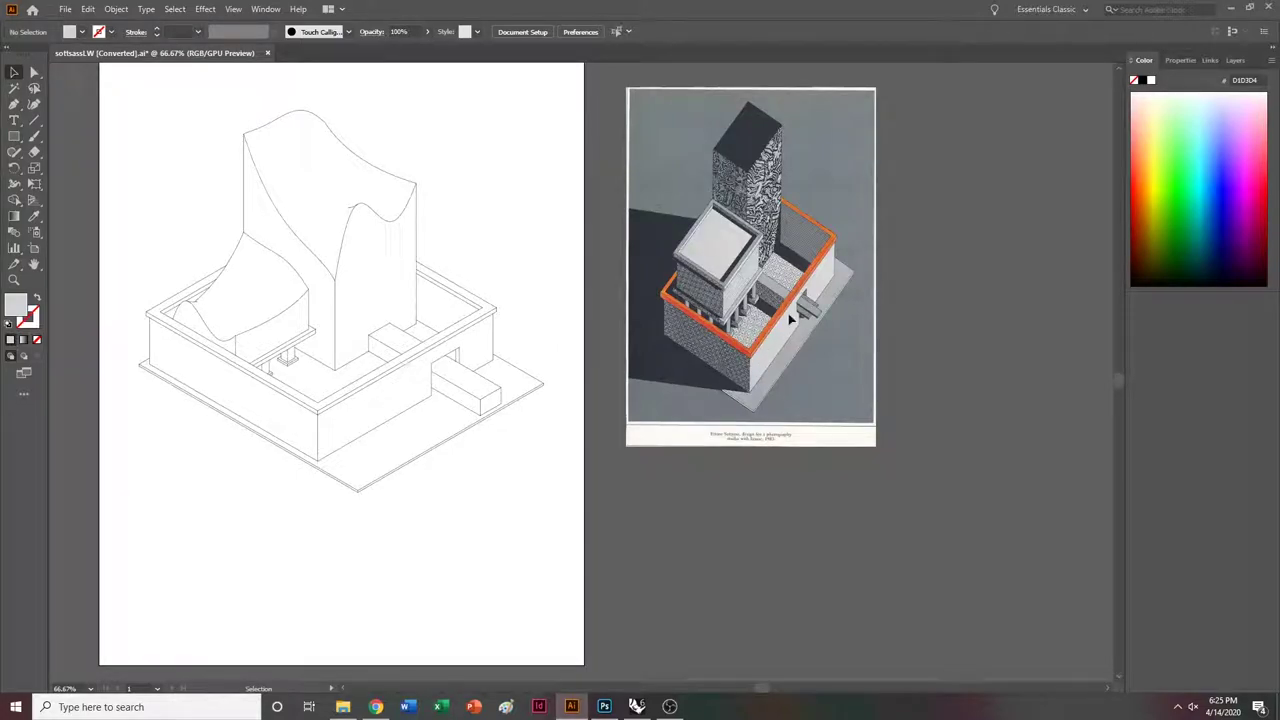
pyautogui.keyDown('alt'); pyautogui.scroll(-2, 554, 417); pyautogui.keyUp('alt')
pyautogui.keyDown('ctrl'); pyautogui.hscroll(-12, 497, 383); pyautogui.keyUp('ctrl')
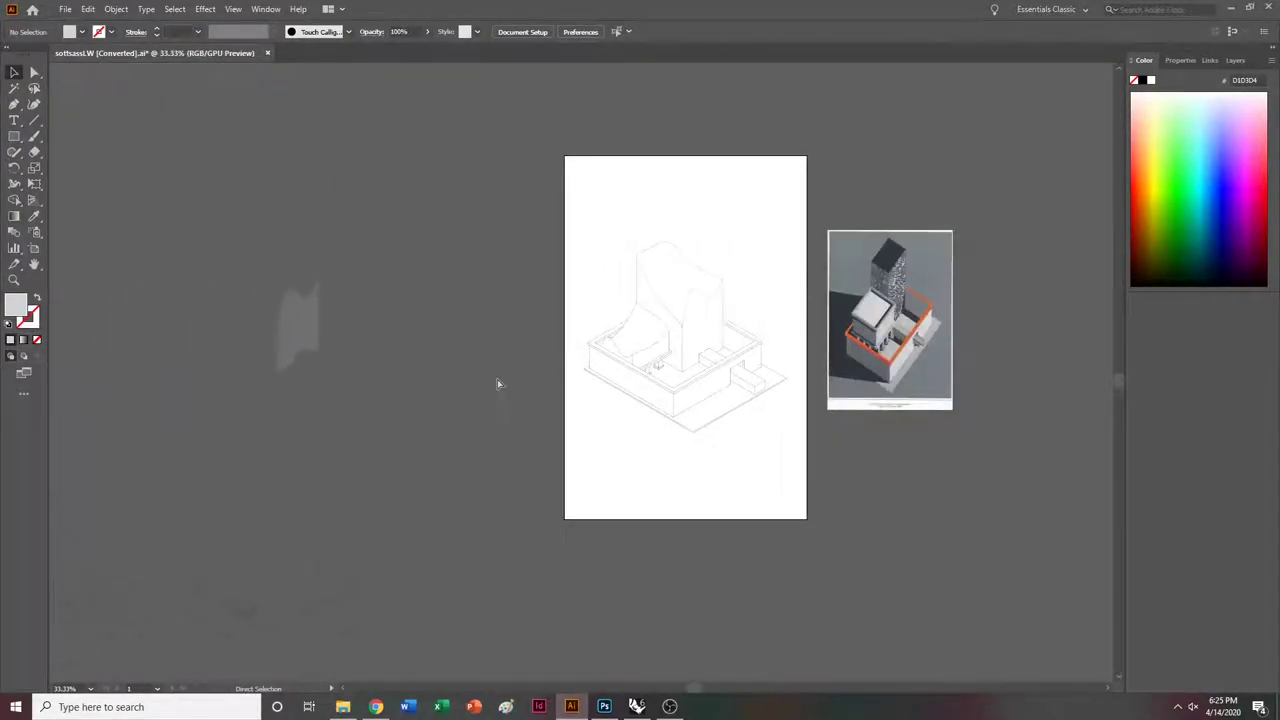
pyautogui.scroll(-4, 500, 376)
pyautogui.keyDown('ctrl'); pyautogui.hscroll(-3, 528, 379); pyautogui.keyUp('ctrl')
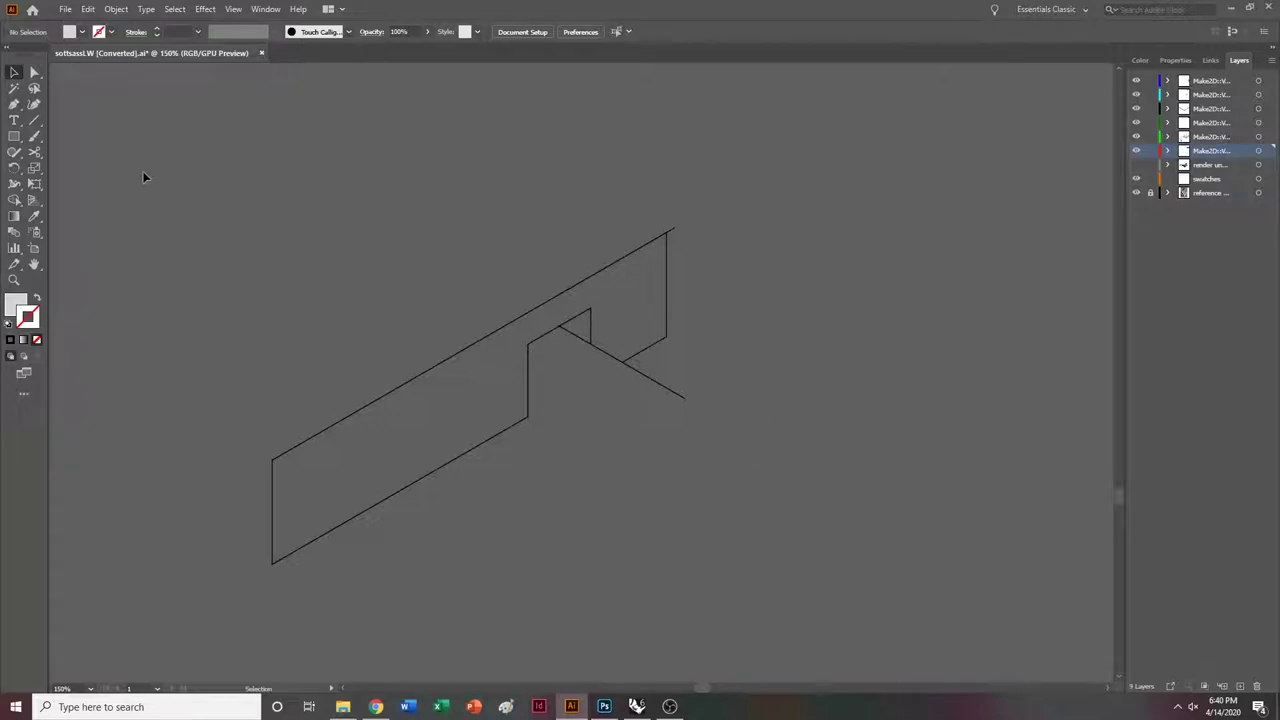
# Cut the diagonal line crossing the wall outline's doorway with the Scissors tool and delete its short upper end piece.
pyautogui.click(34, 154)
pyautogui.click(573, 335)
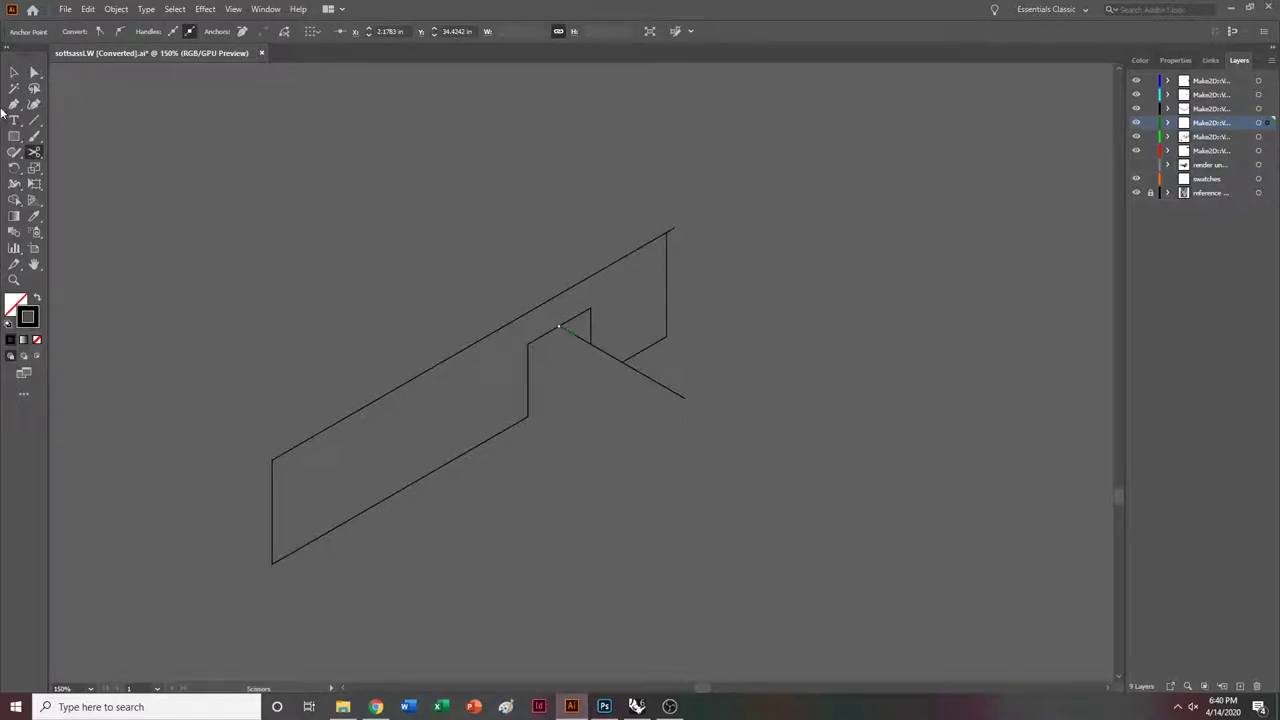
pyautogui.click(13, 74)
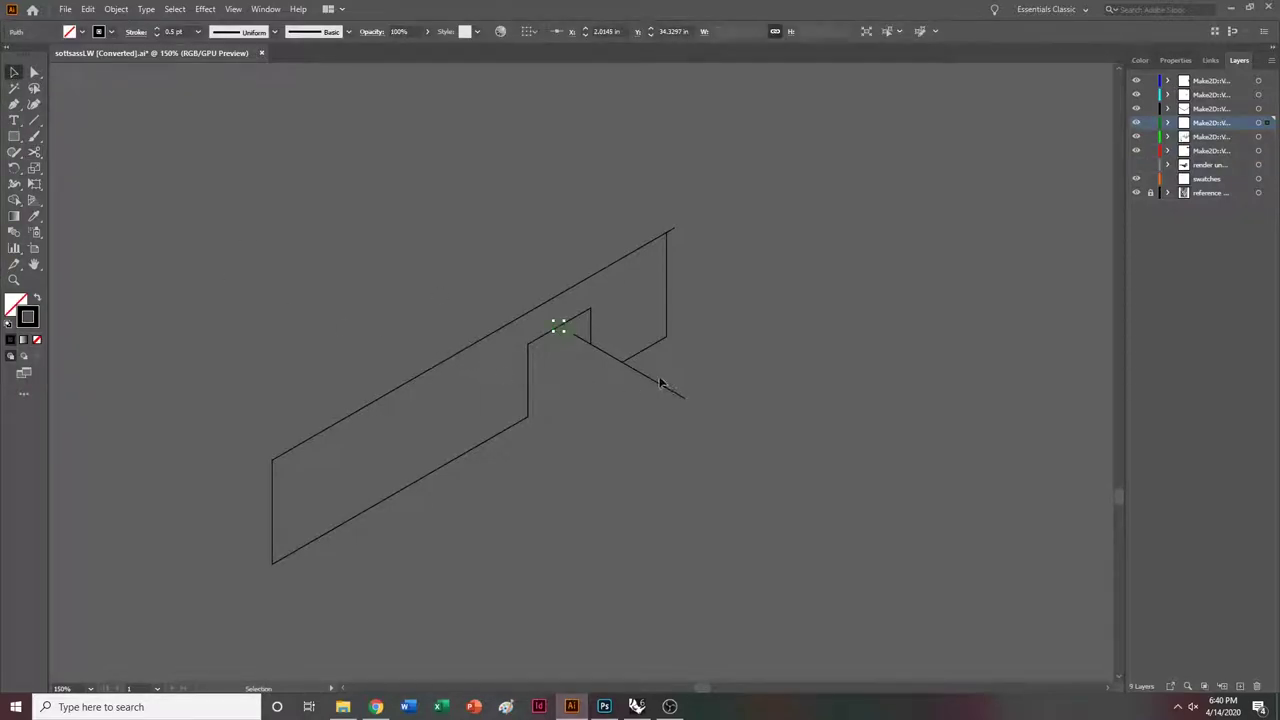
pyautogui.click(634, 293)
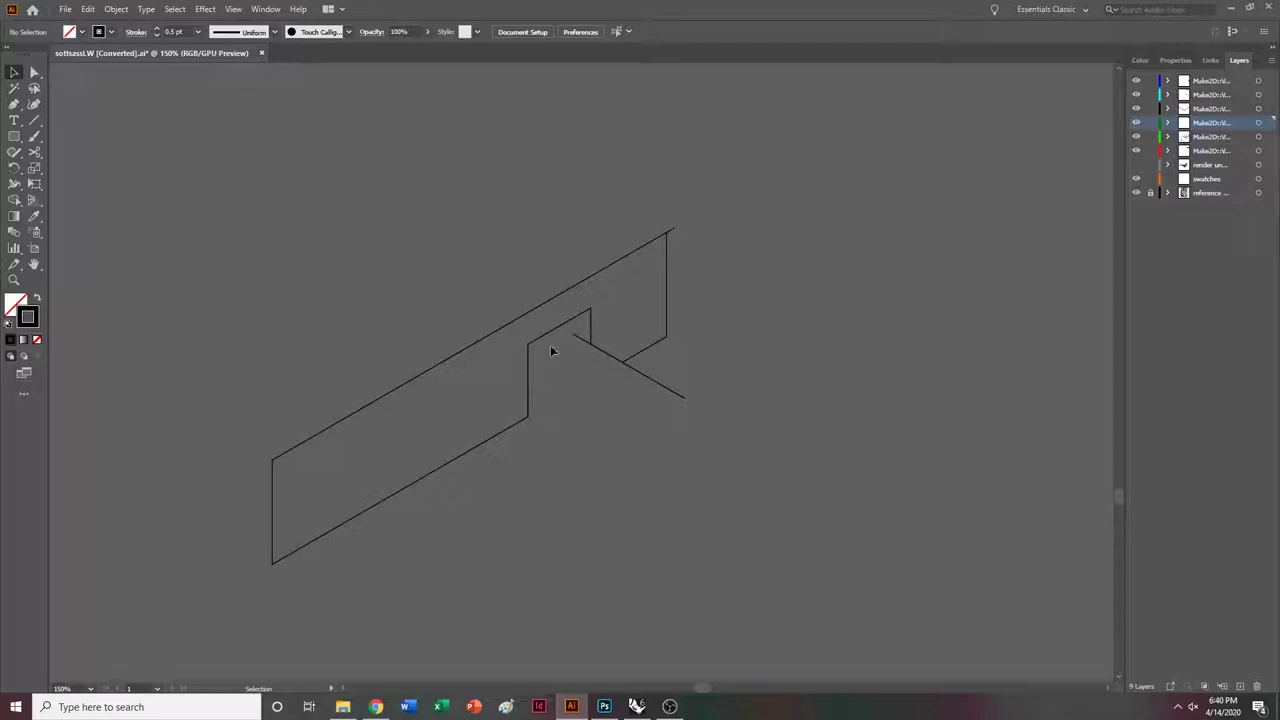
# Move the two small clipped texture groups straight up with a horizontal offset of 0 in and a vertical offset of -12 in.
pyautogui.hotkey('ctrl', '-')
pyautogui.hotkey('ctrl', '-')
pyautogui.hotkey('ctrl', '-')
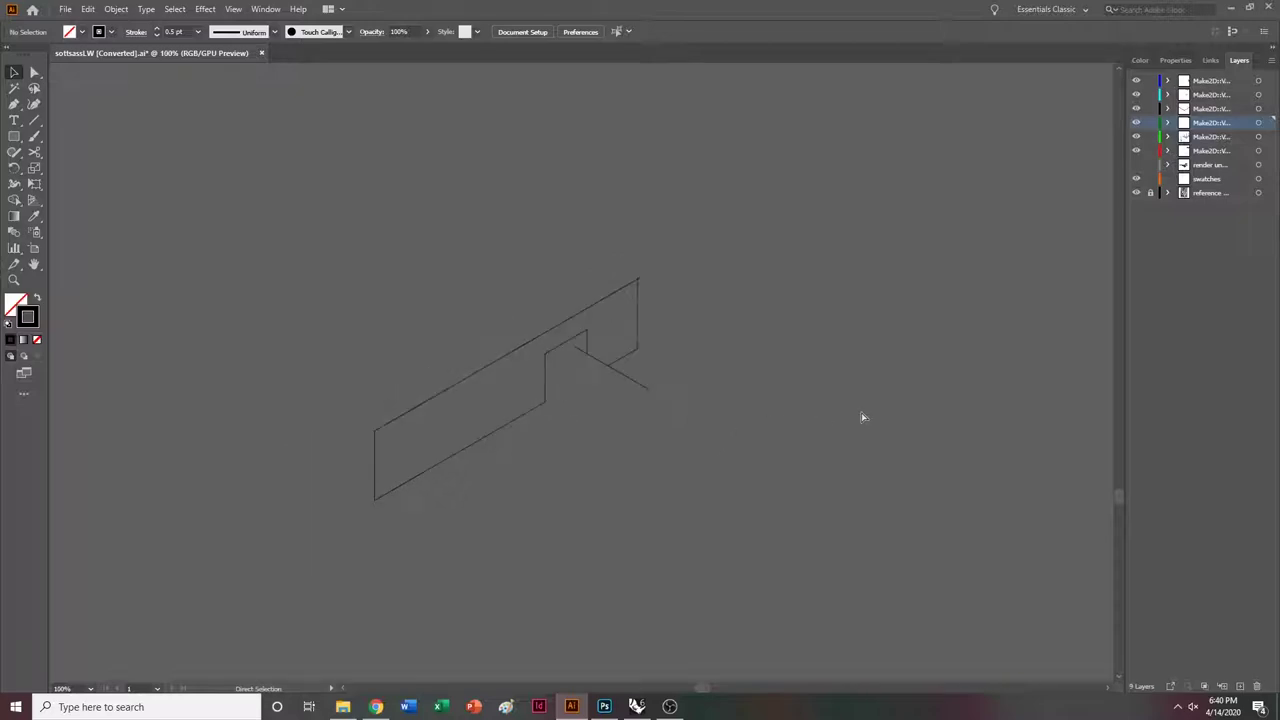
pyautogui.hotkey('ctrl', 'a')
pyautogui.hotkey('ctrl', 'shift', 'a')
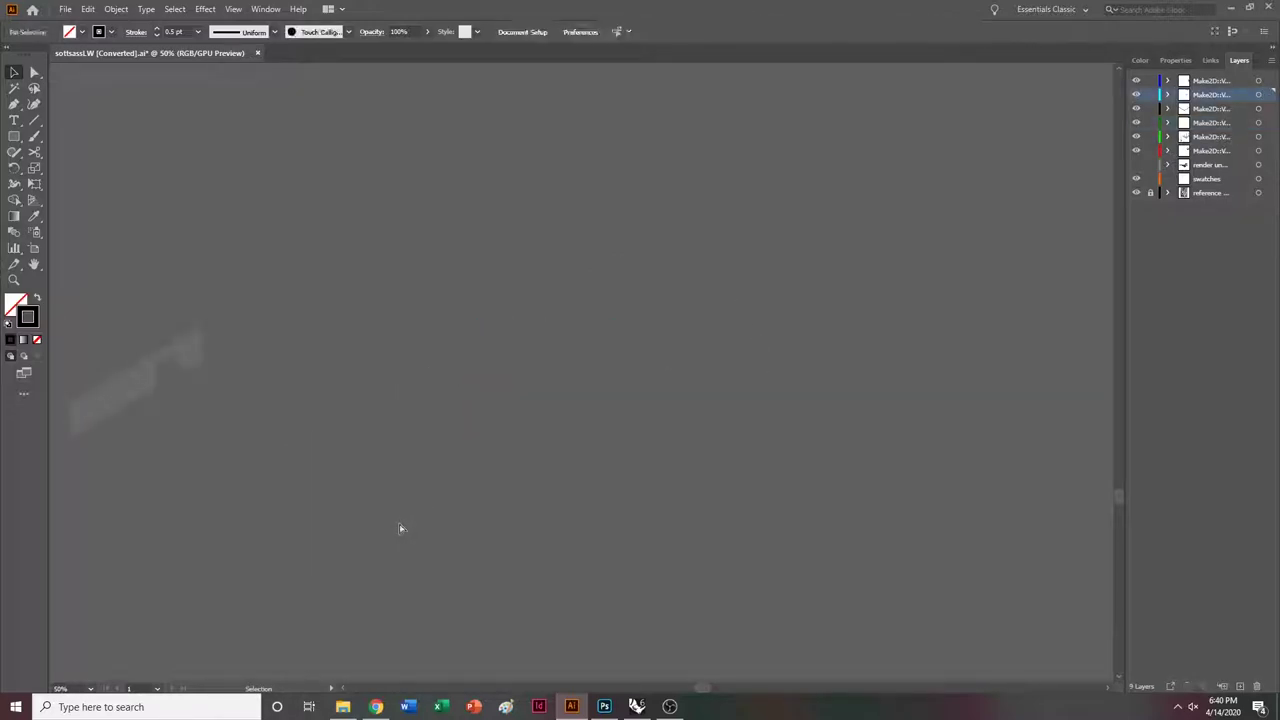
pyautogui.hotkey('ctrl', '-')
pyautogui.hotkey('ctrl', '-')
pyautogui.hotkey('ctrl', '-')
pyautogui.scroll(-3, 400, 528)
pyautogui.hscroll(-2, 609, 543)
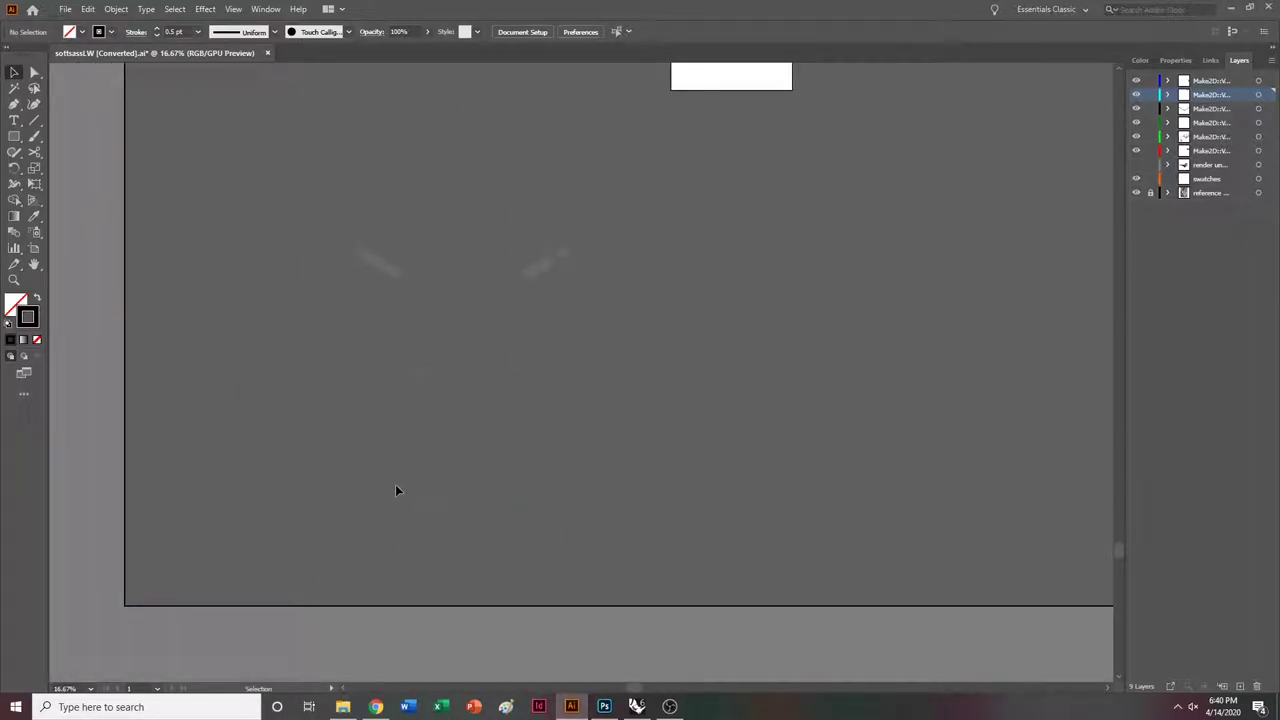
pyautogui.hotkey('ctrl', 'a')
pyautogui.hotkey('ctrl', 'shift', 'm')
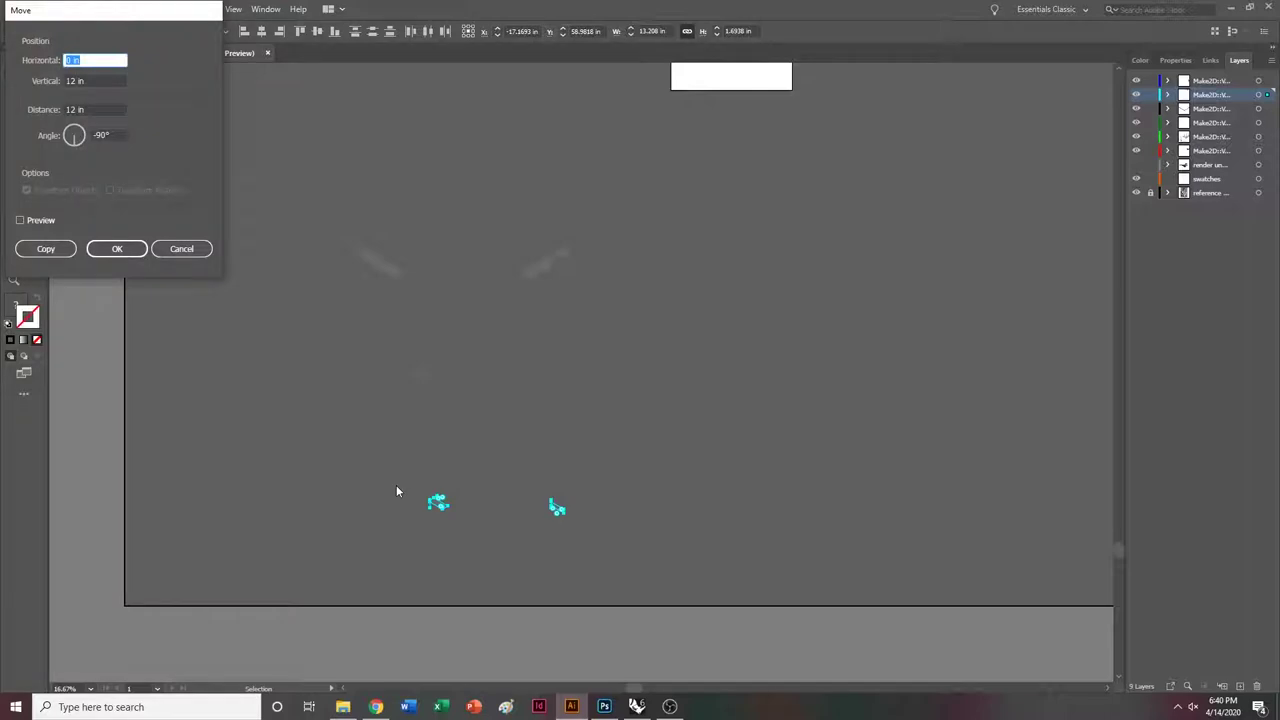
pyautogui.press('Tab')
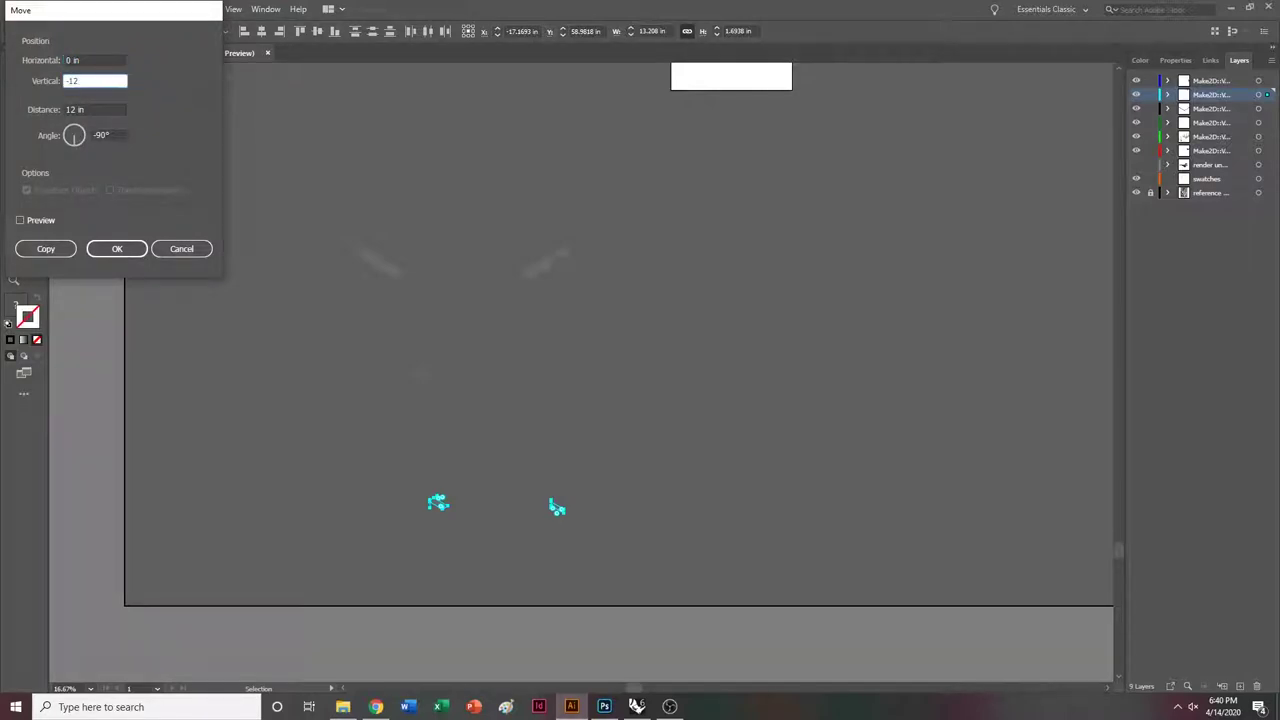
pyautogui.press('Return')
pyautogui.click(117, 9)
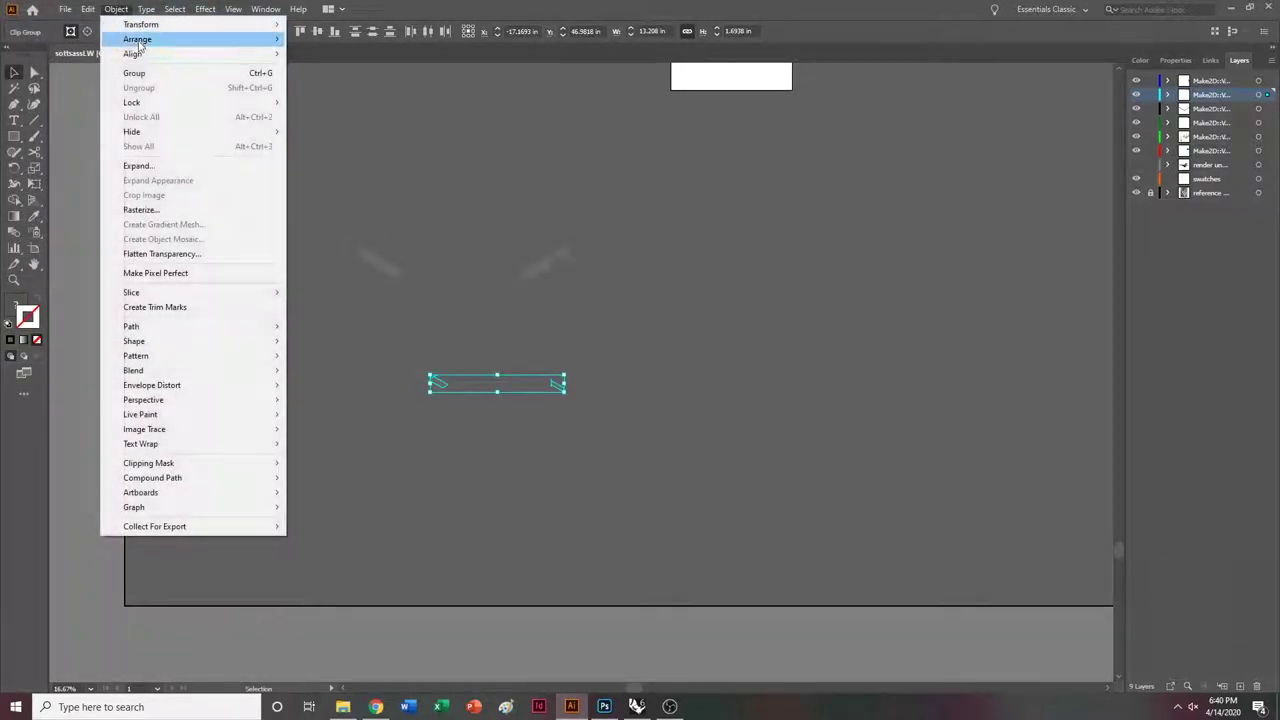
pyautogui.moveTo(150, 24)
pyautogui.click(318, 43)
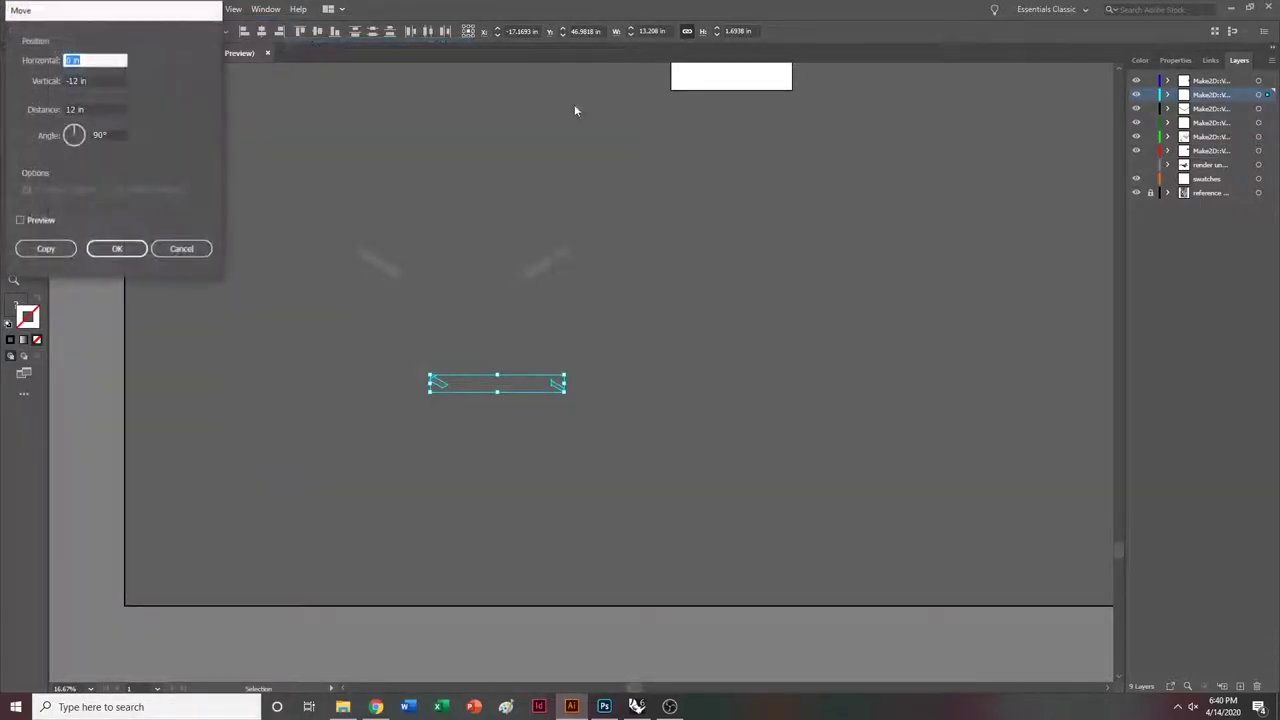
pyautogui.click(176, 253)
pyautogui.moveTo(716, 488); pyautogui.dragTo(276, 359)
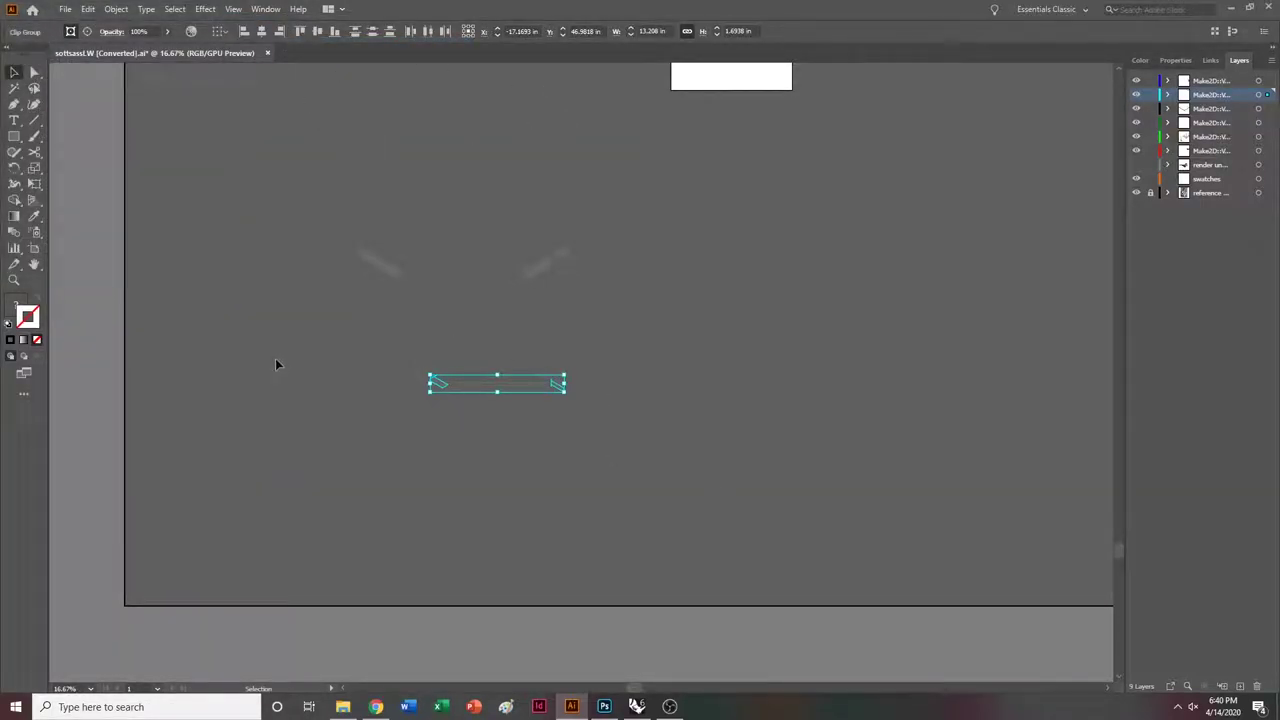
# Move the clipped wall and small texture groups straight up in repeated -12 in vertical offsets to bring them level with the tower faces.
pyautogui.hotkey('ctrl', 'shift', 'm')
pyautogui.press('Return')
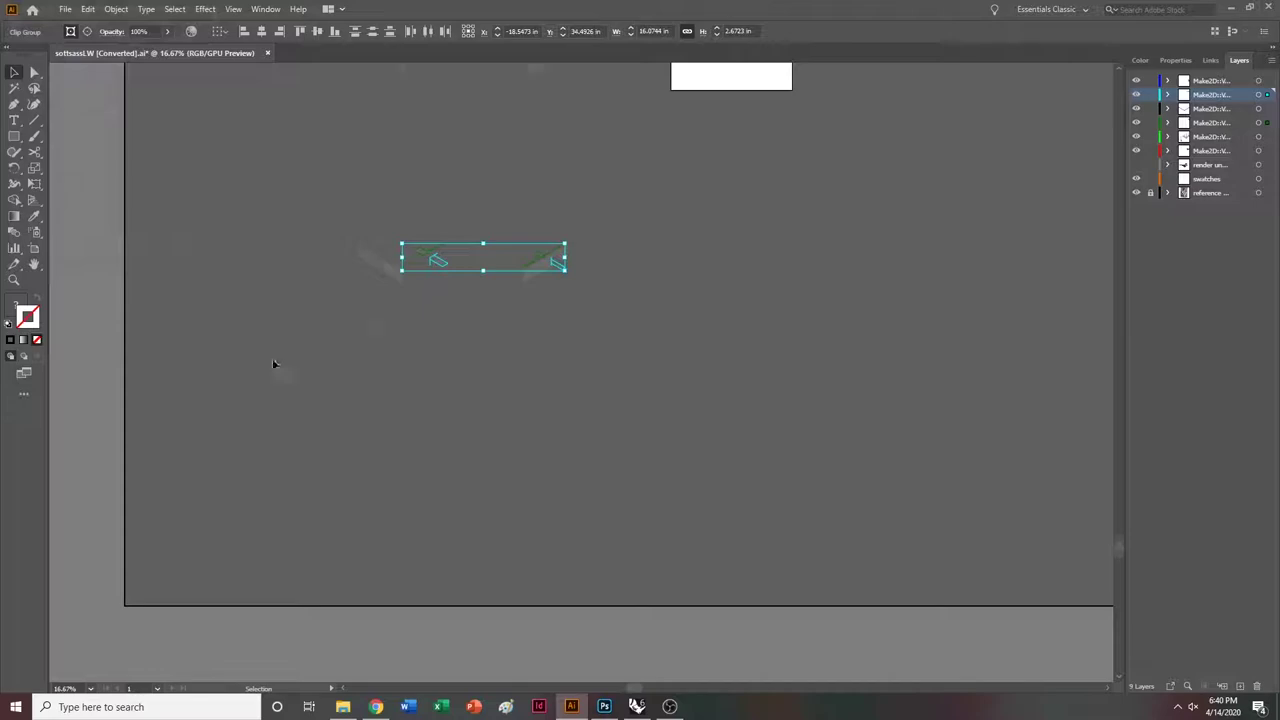
pyautogui.moveTo(353, 392); pyautogui.dragTo(351, 391)
pyautogui.hotkey('ctrl', 'shift', 'm')
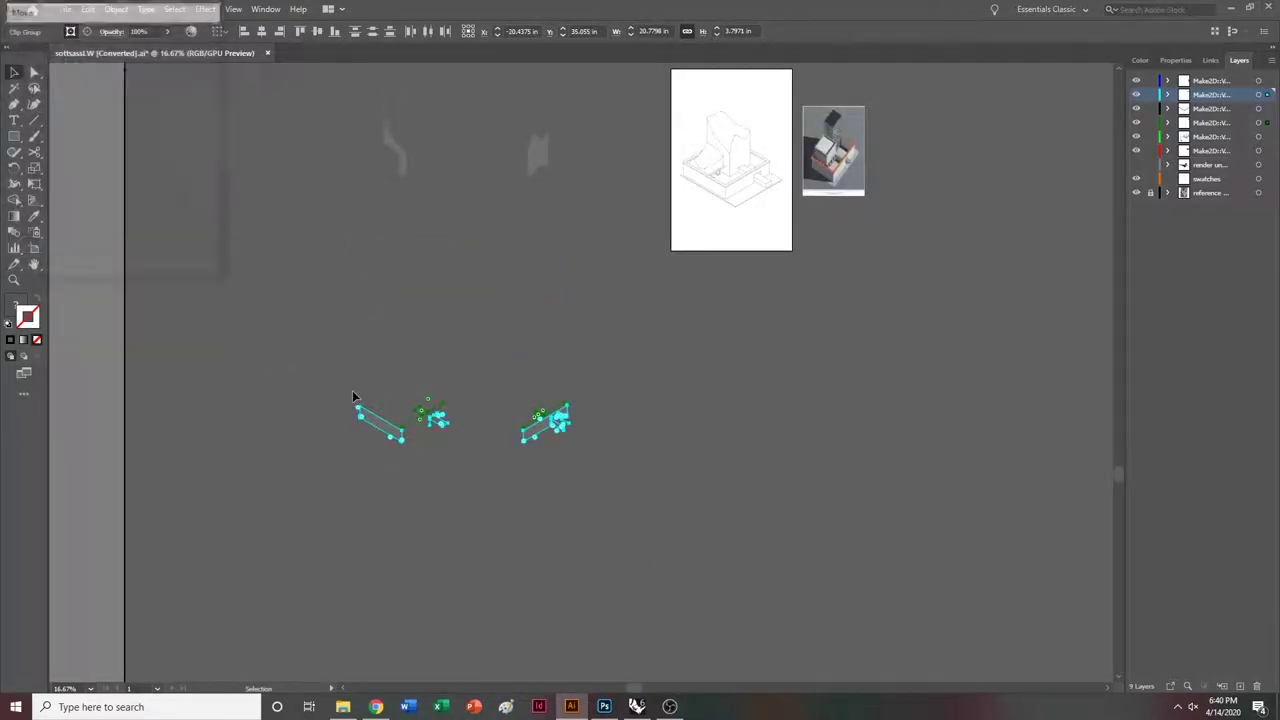
pyautogui.press('Return')
pyautogui.scroll(2, 351, 391)
pyautogui.hotkey('ctrl', 'z')
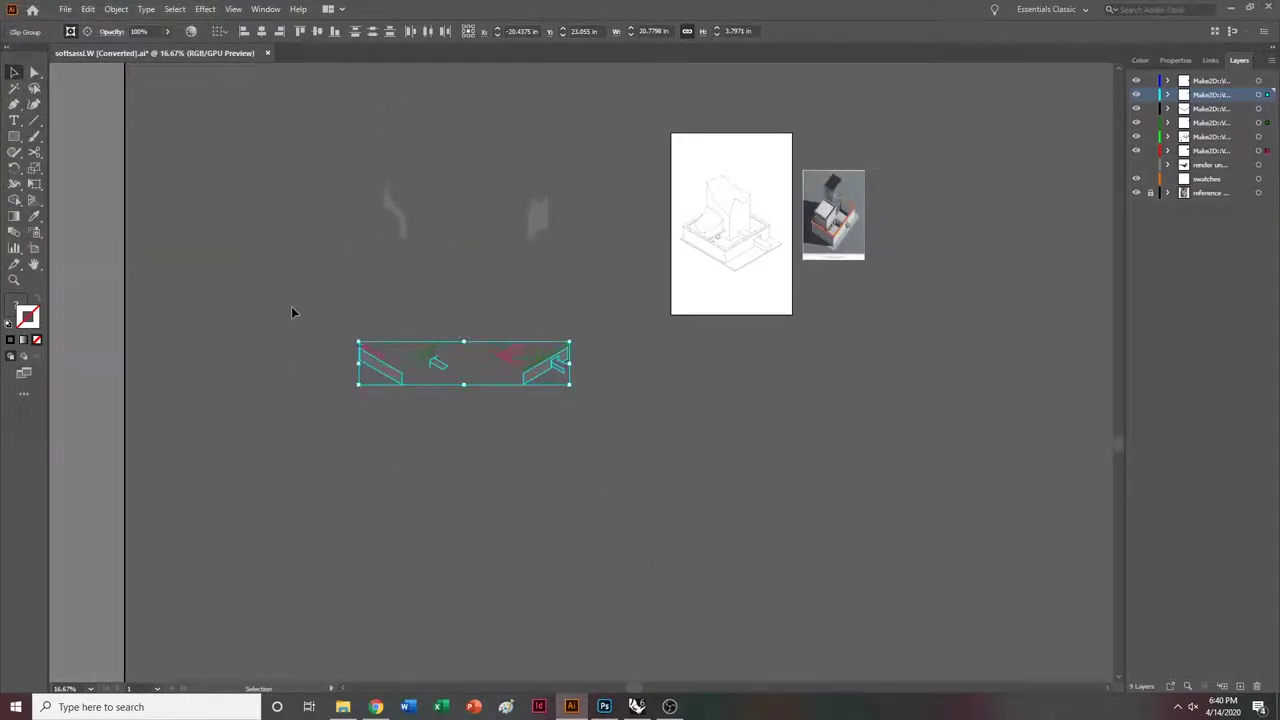
pyautogui.hotkey('ctrl', 'z')
pyautogui.press('Return')
pyautogui.press('Return')
pyautogui.scroll(4, 626, 447)
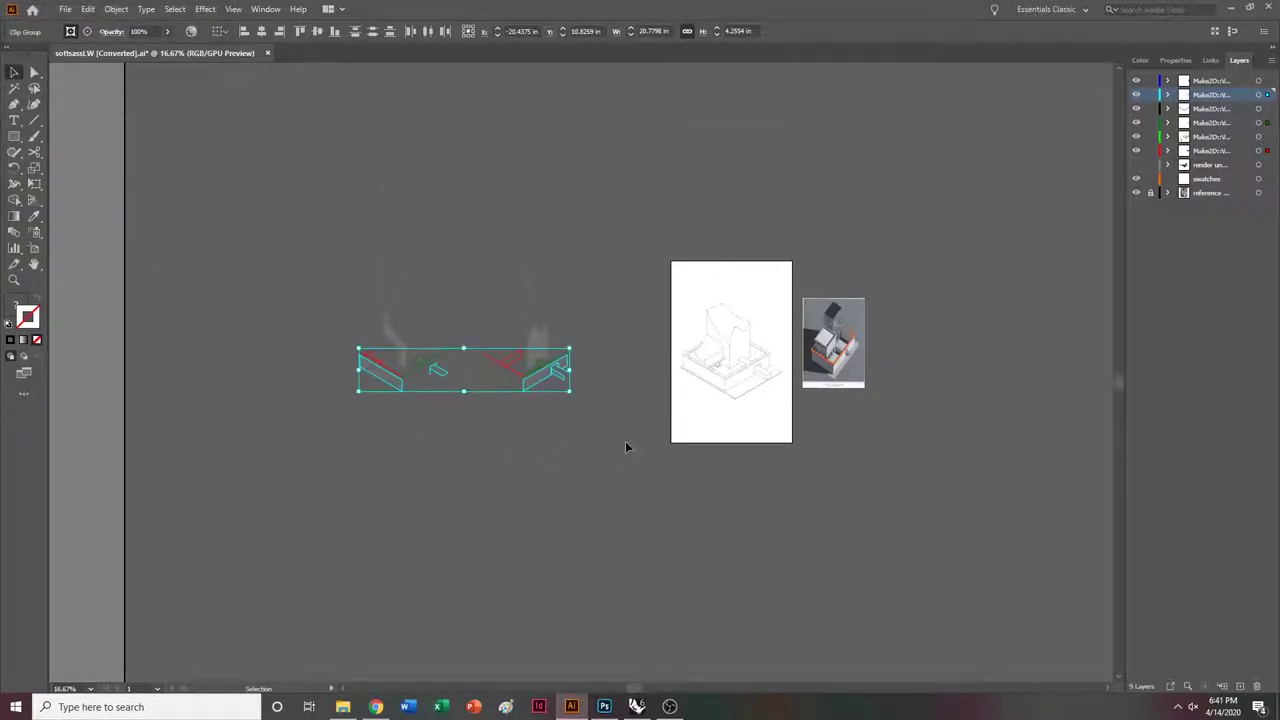
pyautogui.click(498, 487)
# Select the texture groups for one side of the building and move them 12 in horizontally and 0 in vertically.
pyautogui.hotkey('ctrl', '=')
pyautogui.hotkey('ctrl', '=')
pyautogui.hotkey('ctrl', '=')
pyautogui.hotkey('ctrl', '=')
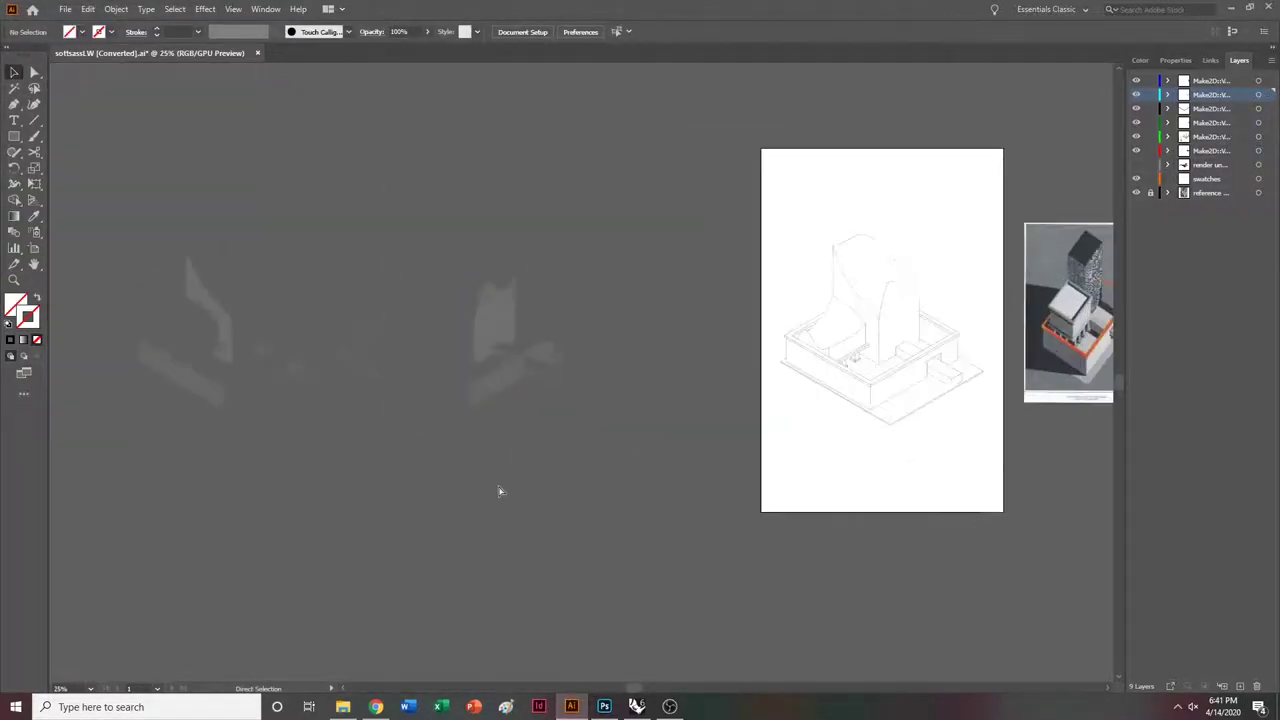
pyautogui.keyDown('ctrl'); pyautogui.scroll(3, 498, 487); pyautogui.keyUp('ctrl')
pyautogui.keyDown('ctrl'); pyautogui.hscroll(-3, 466, 487); pyautogui.keyUp('ctrl')
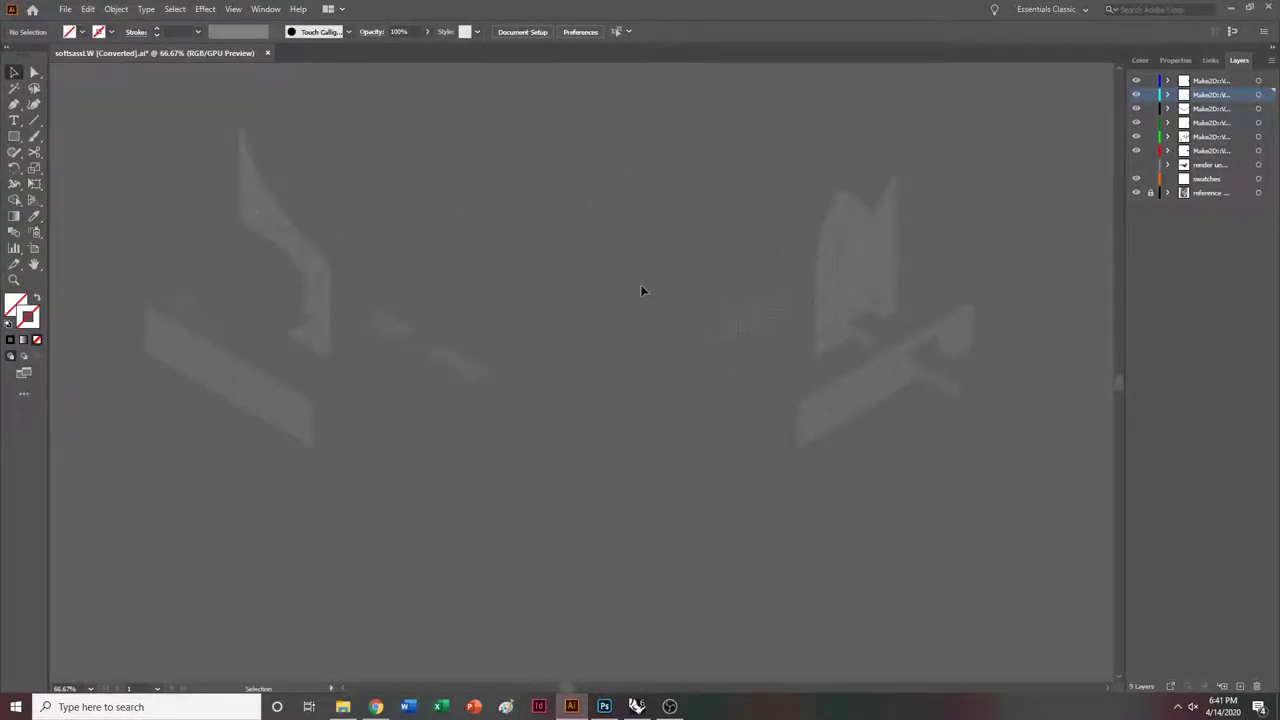
pyautogui.keyDown('ctrl'); pyautogui.hscroll(8, 884, 352); pyautogui.keyUp('ctrl')
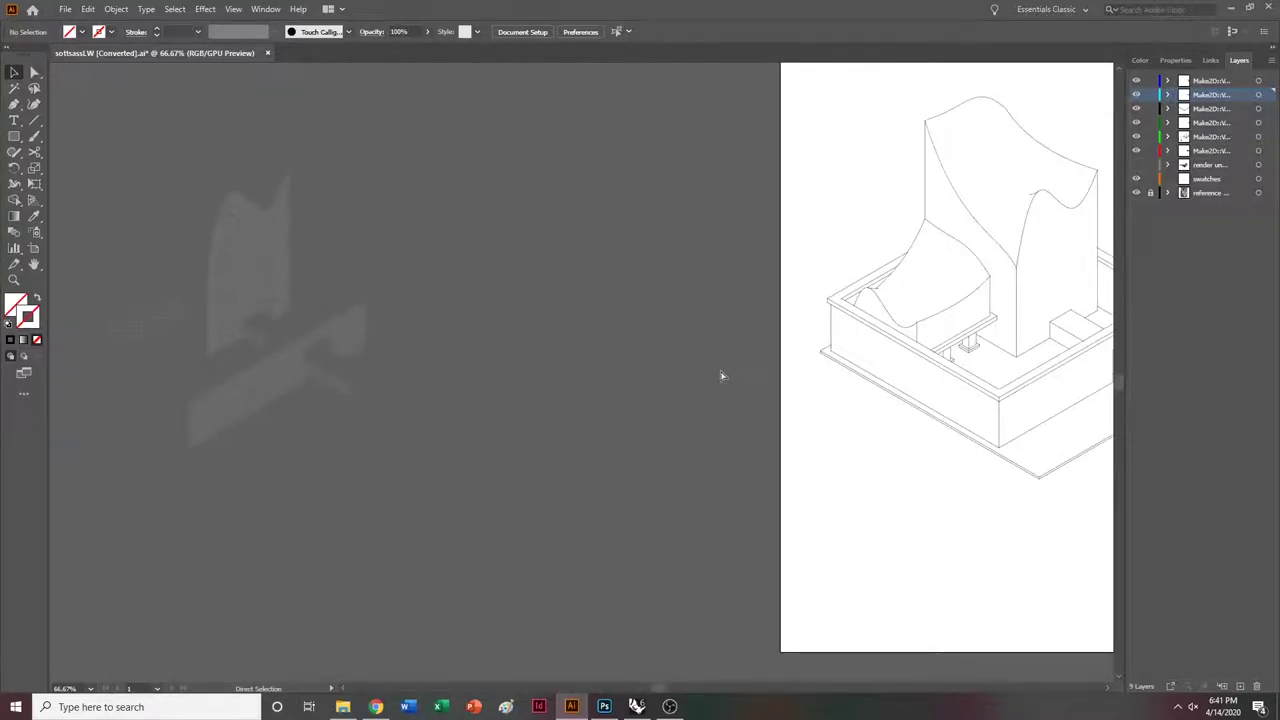
pyautogui.hotkey('ctrl', '-')
pyautogui.keyDown('ctrl'); pyautogui.hscroll(-3, 689, 417); pyautogui.keyUp('ctrl')
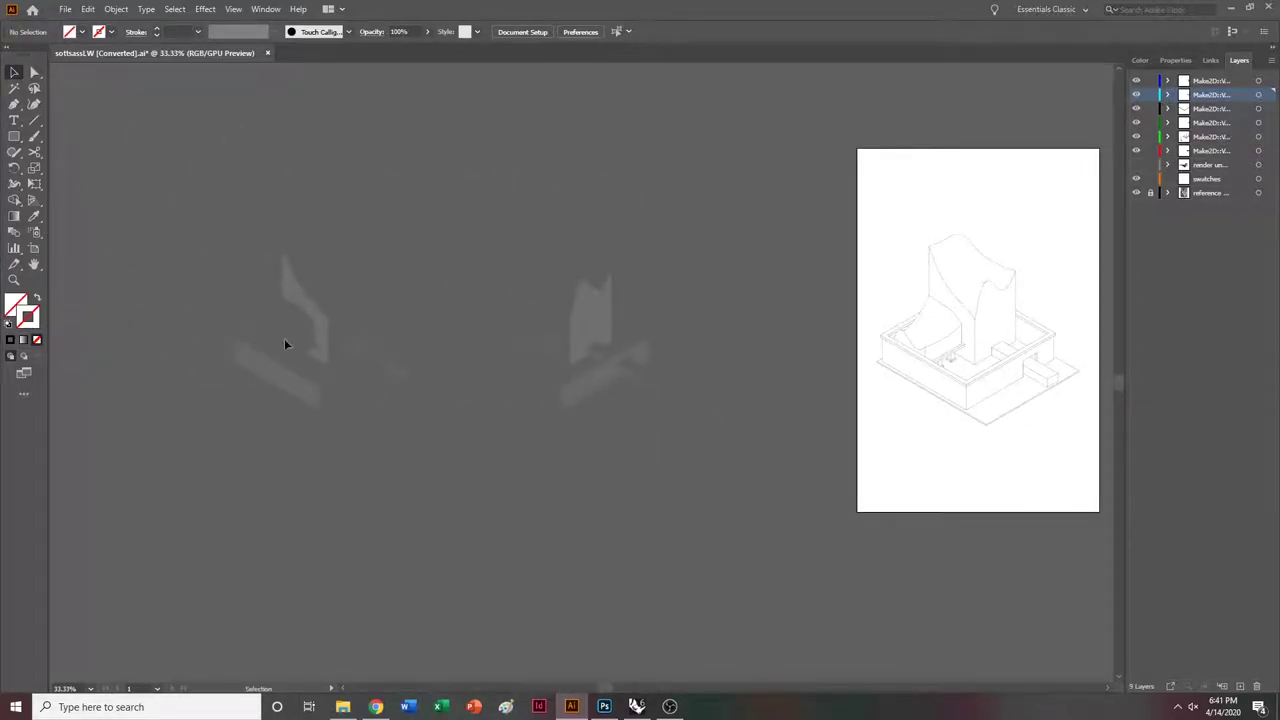
pyautogui.hotkey('ctrl', 'a')
pyautogui.press('Return')
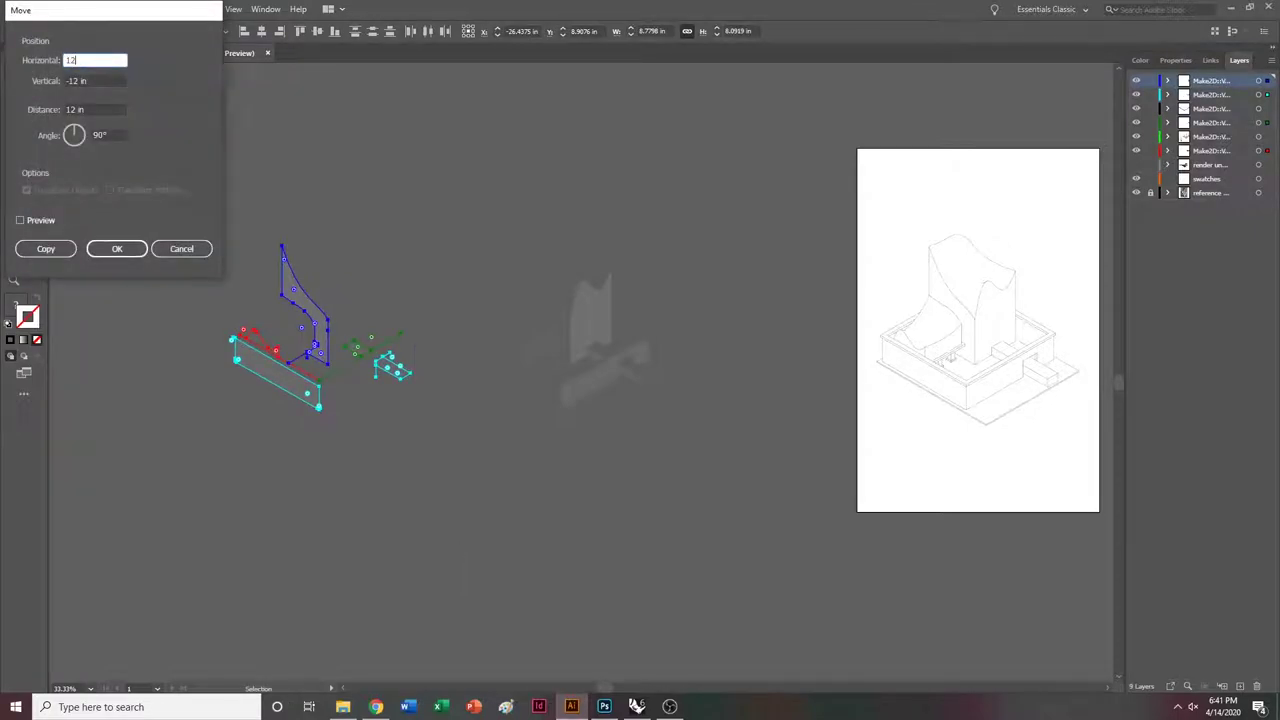
pyautogui.press('Tab')
pyautogui.write('0')
pyautogui.press('Return')
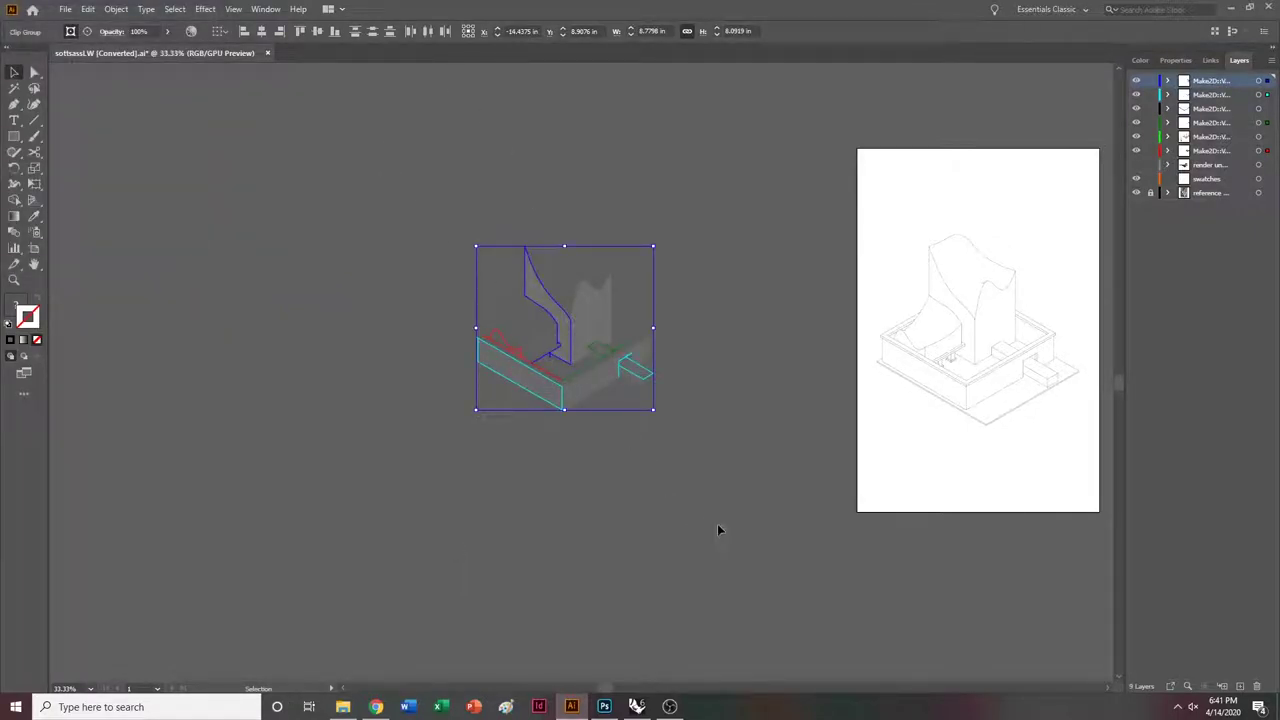
# Move the combined texture groups 20 in horizontally so they land on the building line drawing on the artboard.
pyautogui.press('Return')
pyautogui.write('20')
pyautogui.press('Return')
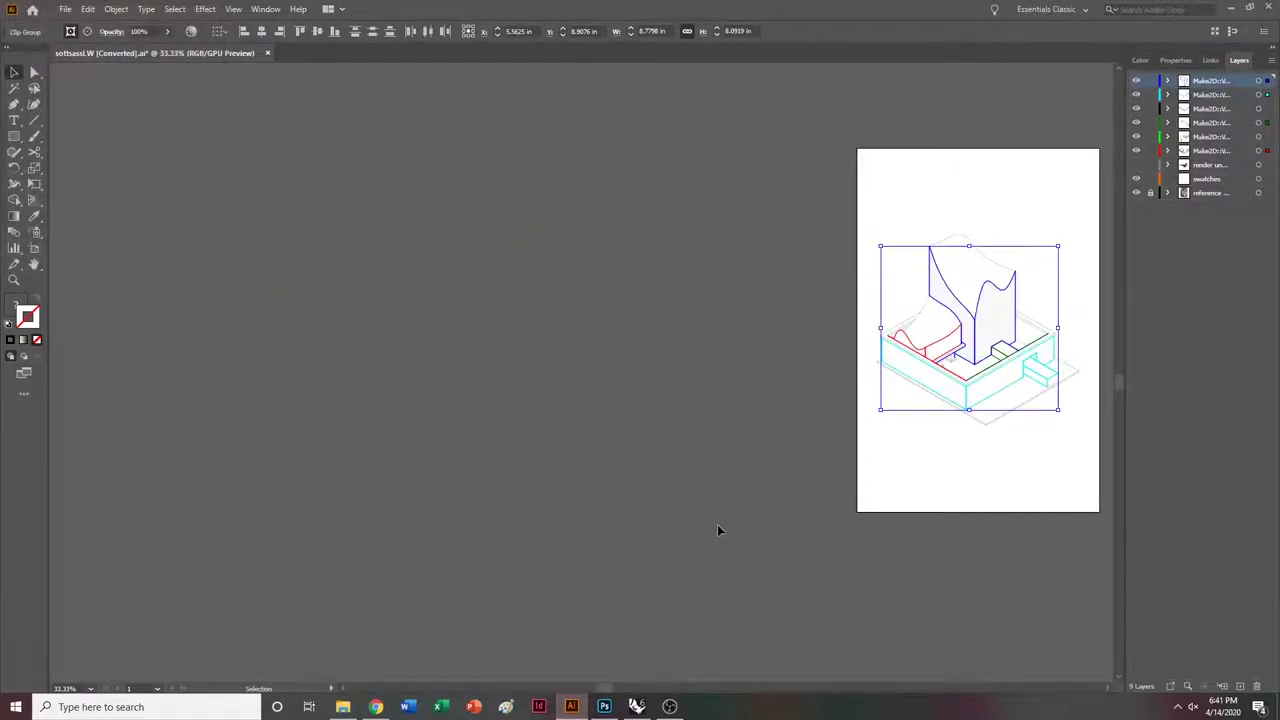
pyautogui.keyDown('ctrl'); pyautogui.hscroll(5, 717, 530); pyautogui.keyUp('ctrl')
pyautogui.keyDown('alt'); pyautogui.scroll(4, 813, 457); pyautogui.keyUp('alt')
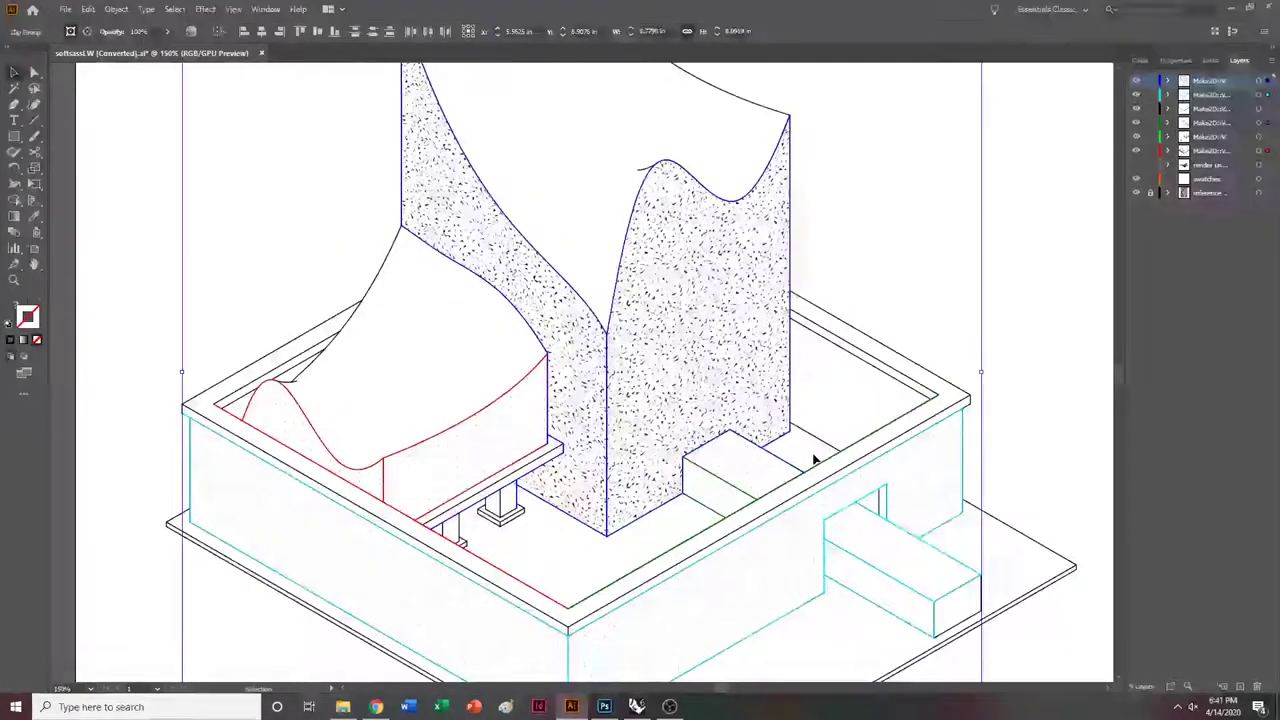
pyautogui.click(986, 249)
pyautogui.scroll(-3, 986, 249)
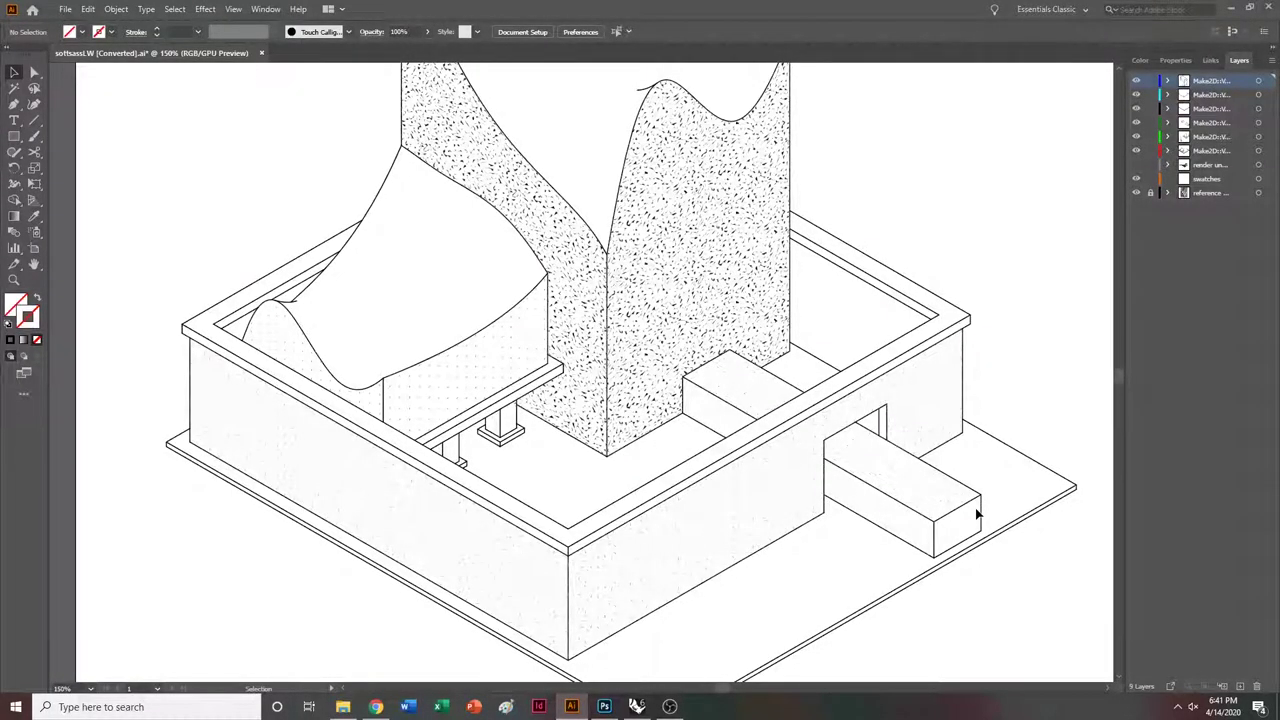
# Isolate the tower texture's layer to check where the textures sit, then restore the other layers with the render underlay hidden.
pyautogui.click(1150, 192)
pyautogui.click(700, 257)
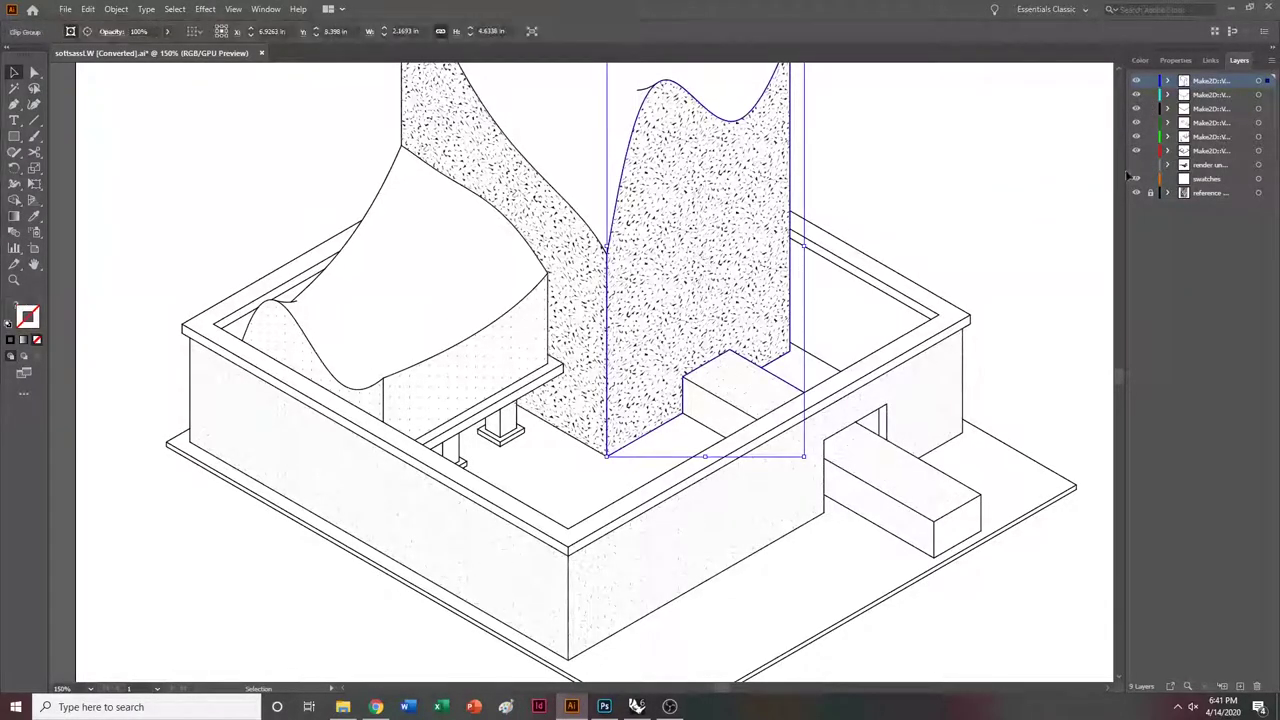
pyautogui.moveTo(1136, 94); pyautogui.dragTo(1136, 210)
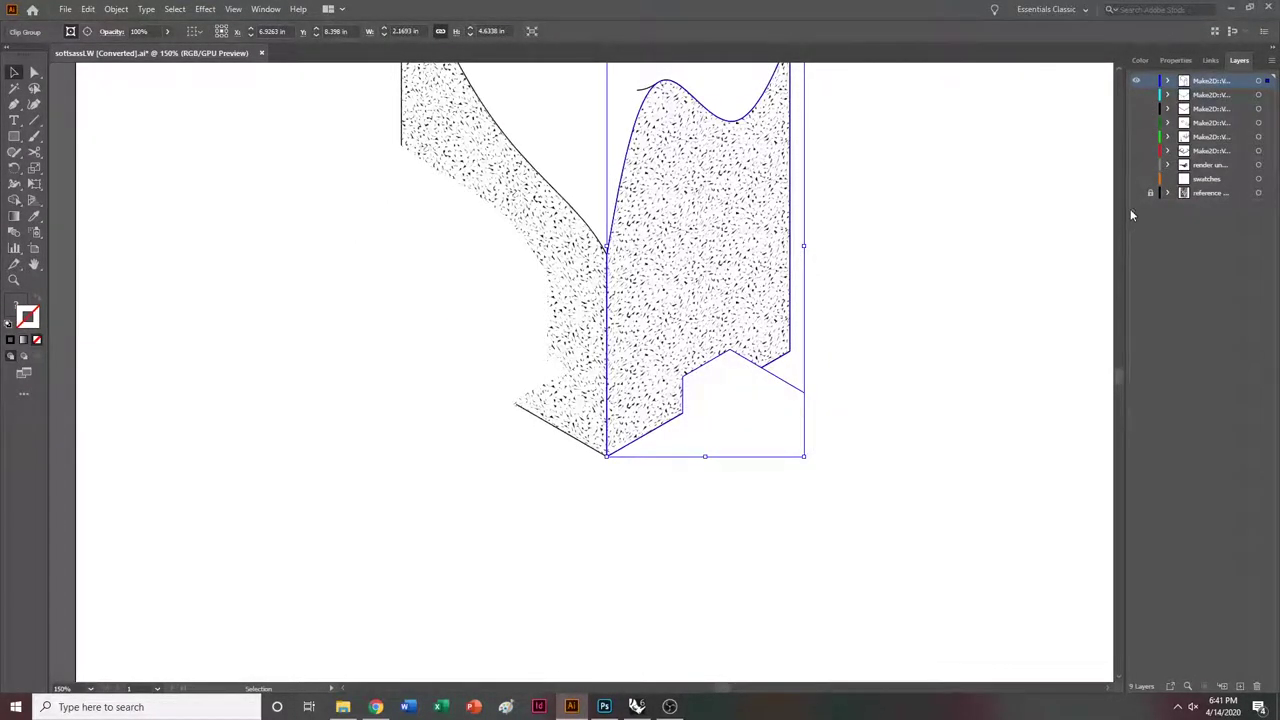
pyautogui.click(1136, 182)
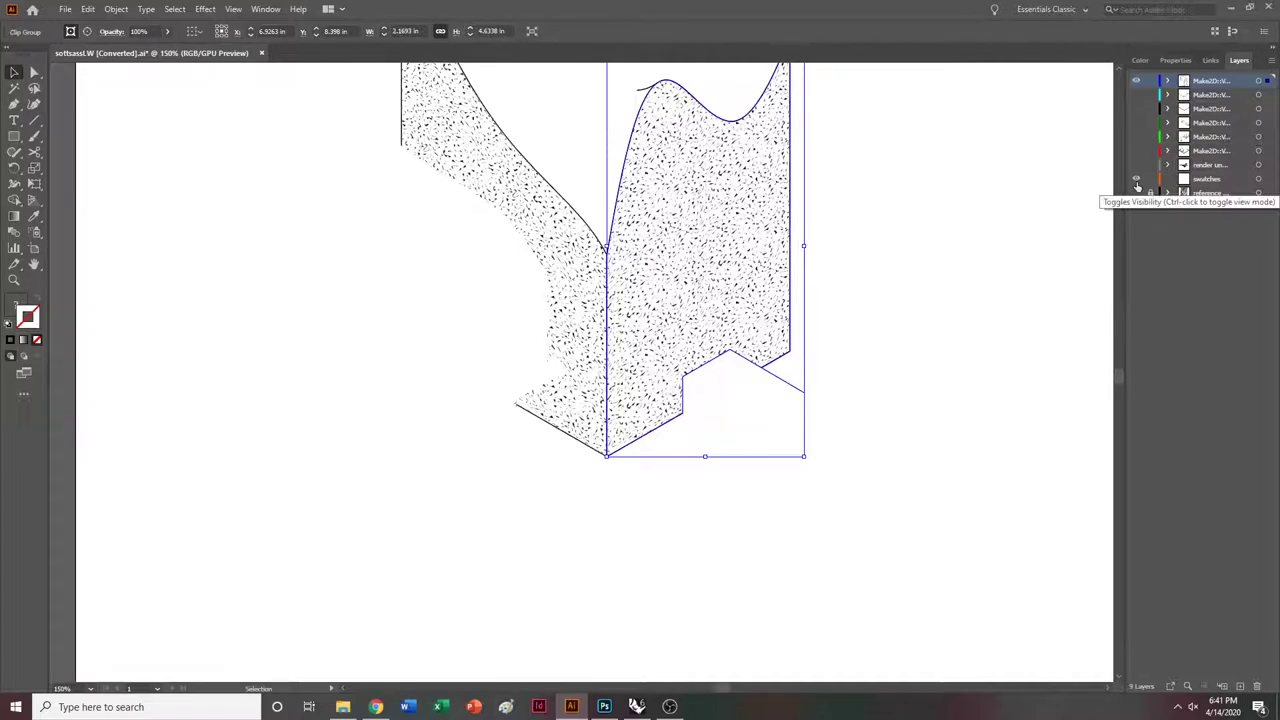
pyautogui.moveTo(1136, 97); pyautogui.dragTo(1134, 208)
pyautogui.click(1003, 278)
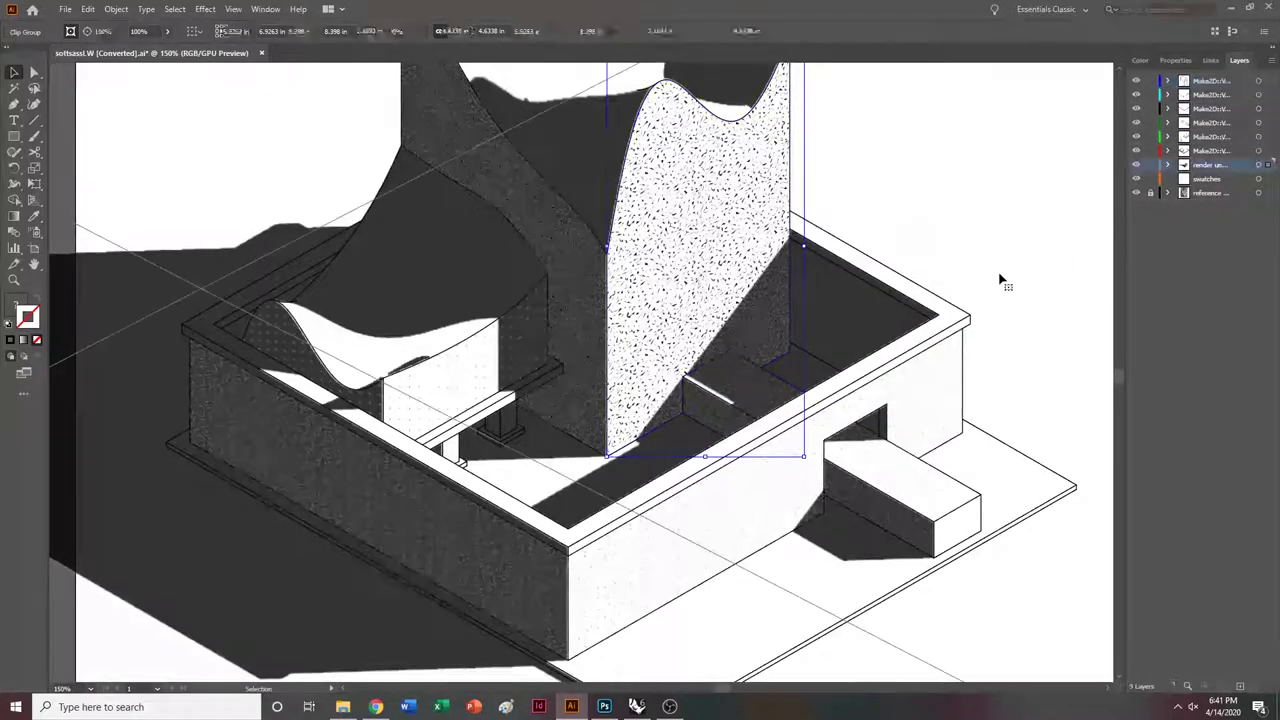
pyautogui.click(1136, 164)
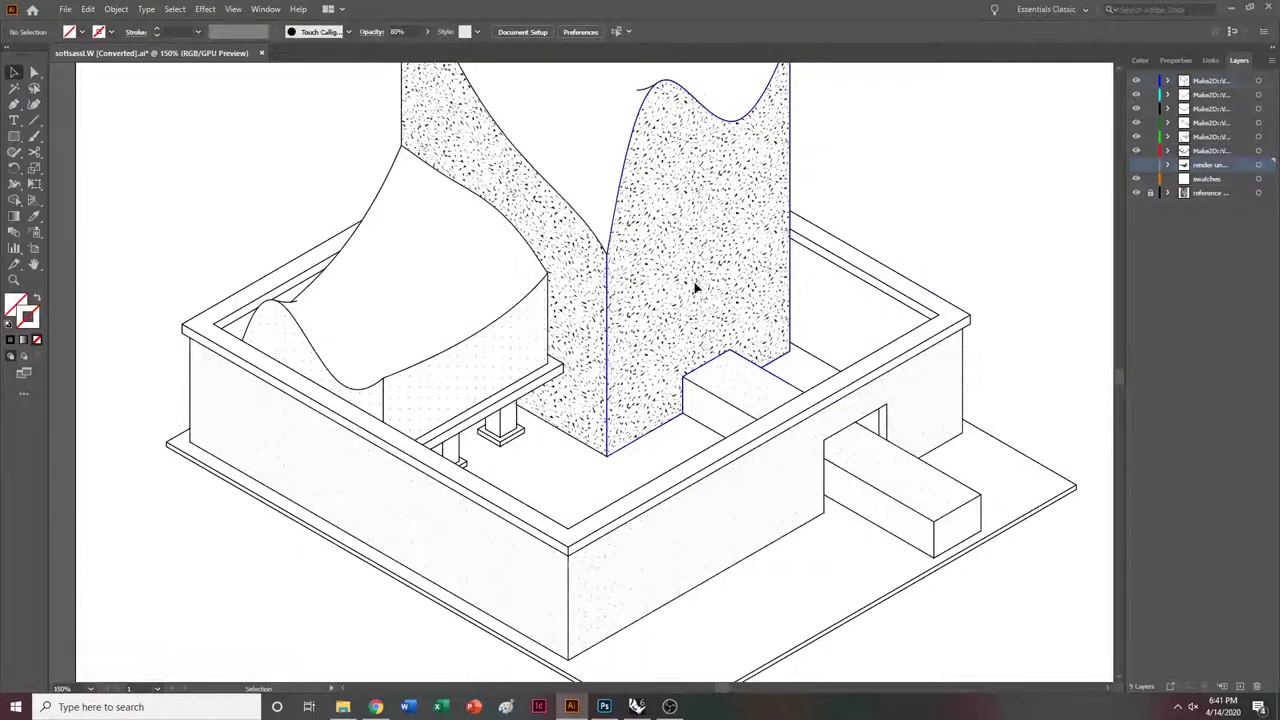
# Select all the clipped texture groups on the tower, low building, perimeter walls and box volumes and transfer them to the swatches layer.
pyautogui.click(614, 286)
pyautogui.keyDown('shift'); pyautogui.click(580, 305); pyautogui.keyUp('shift')
pyautogui.keyDown('shift'); pyautogui.click(414, 397); pyautogui.keyUp('shift')
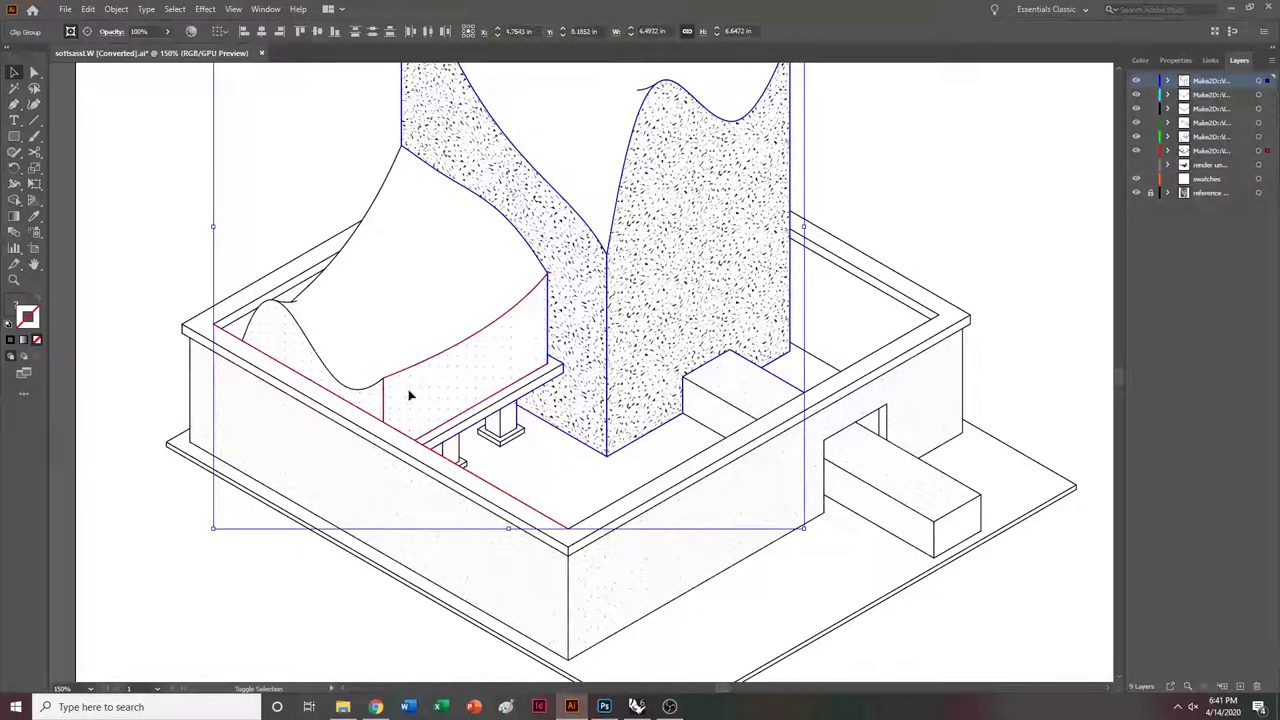
pyautogui.keyDown('shift'); pyautogui.click(434, 557); pyautogui.keyUp('shift')
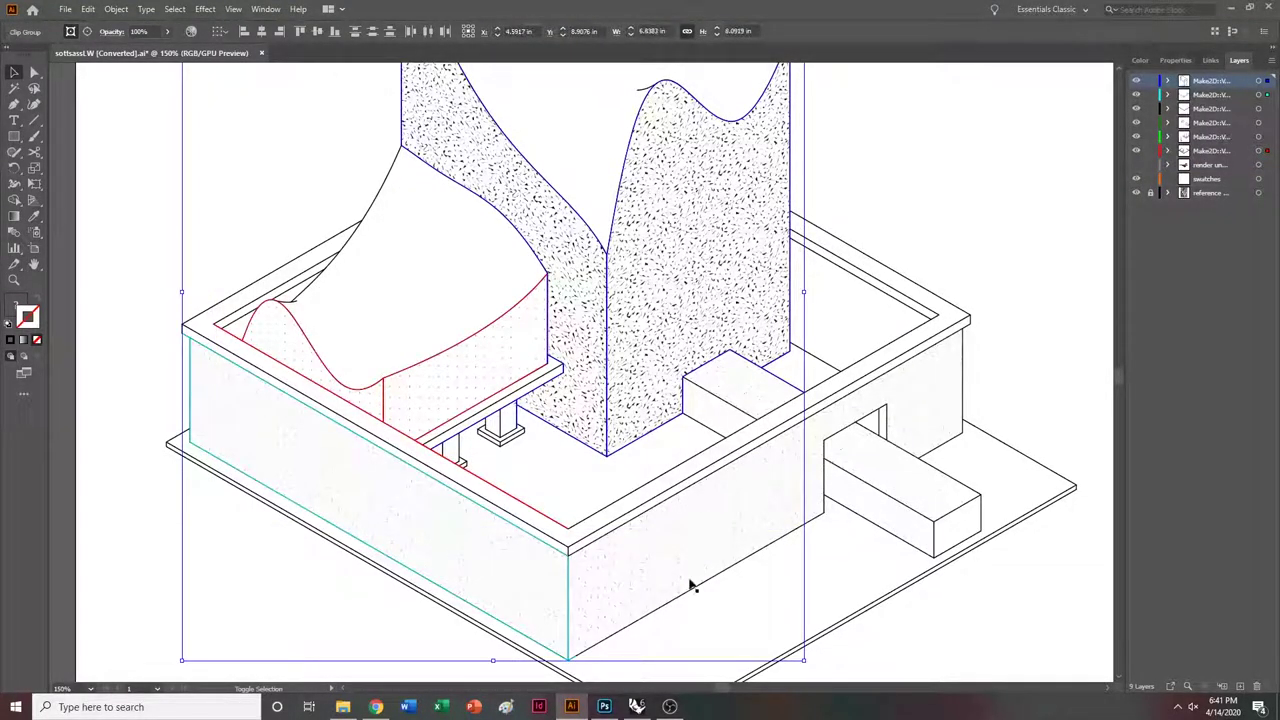
pyautogui.keyDown('shift'); pyautogui.click(649, 563); pyautogui.keyUp('shift')
pyautogui.keyDown('shift'); pyautogui.click(818, 517); pyautogui.keyUp('shift')
pyautogui.keyDown('shift'); pyautogui.click(938, 507); pyautogui.keyUp('shift')
pyautogui.keyDown('shift'); pyautogui.click(910, 530); pyautogui.keyUp('shift')
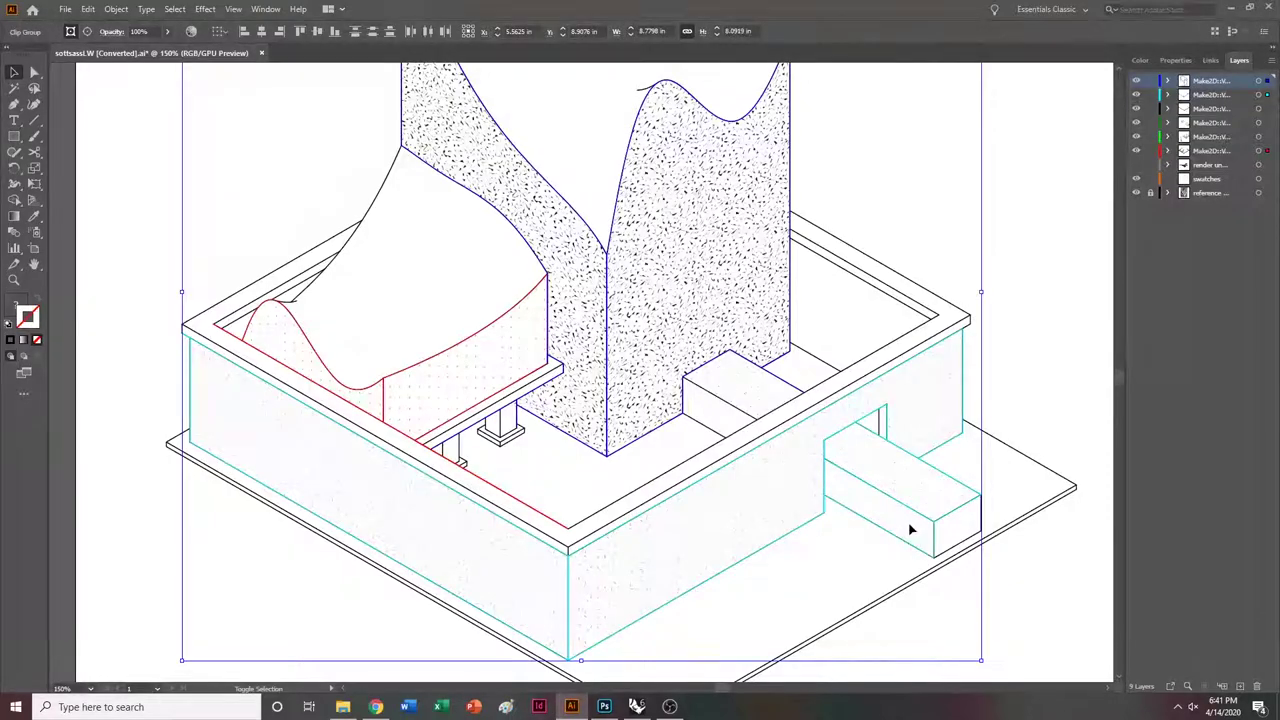
pyautogui.keyDown('shift'); pyautogui.click(748, 393); pyautogui.keyUp('shift')
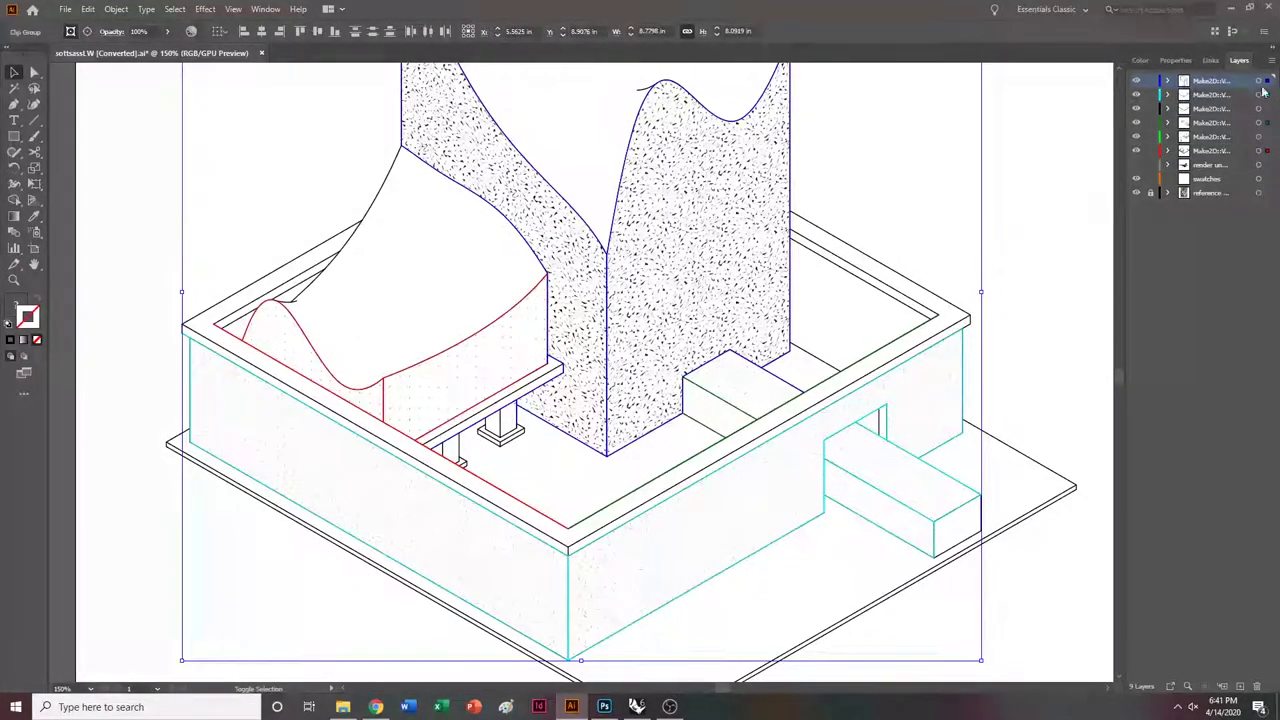
pyautogui.moveTo(1268, 155); pyautogui.dragTo(1268, 181)
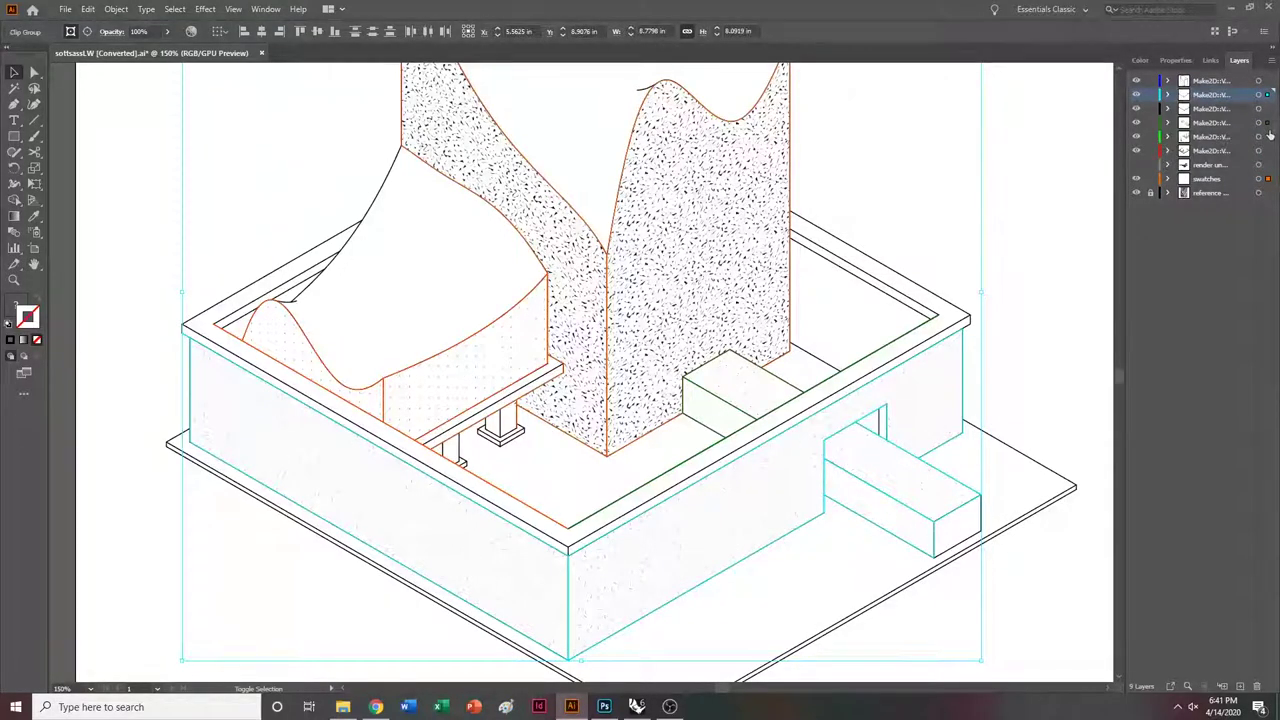
pyautogui.moveTo(1267, 95); pyautogui.dragTo(1268, 179)
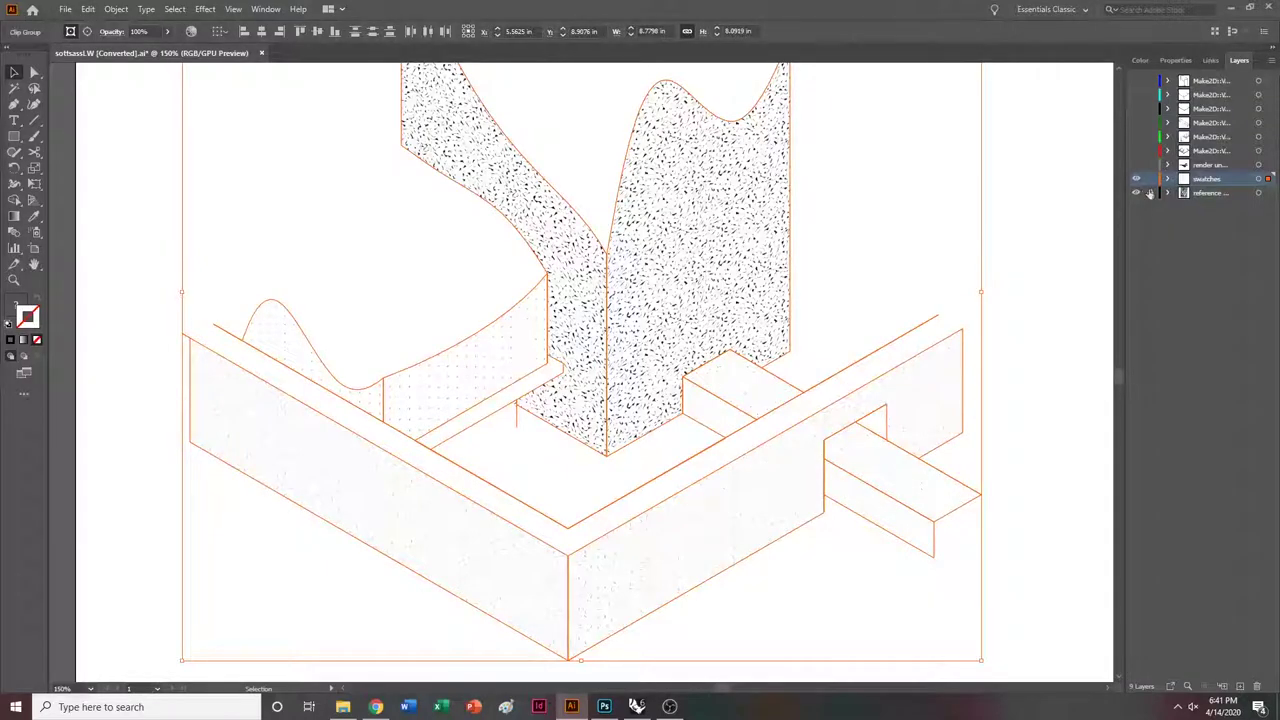
# Export the isolated textures on the swatches layer as a PNG named sottsass_texture.
pyautogui.click(1053, 203)
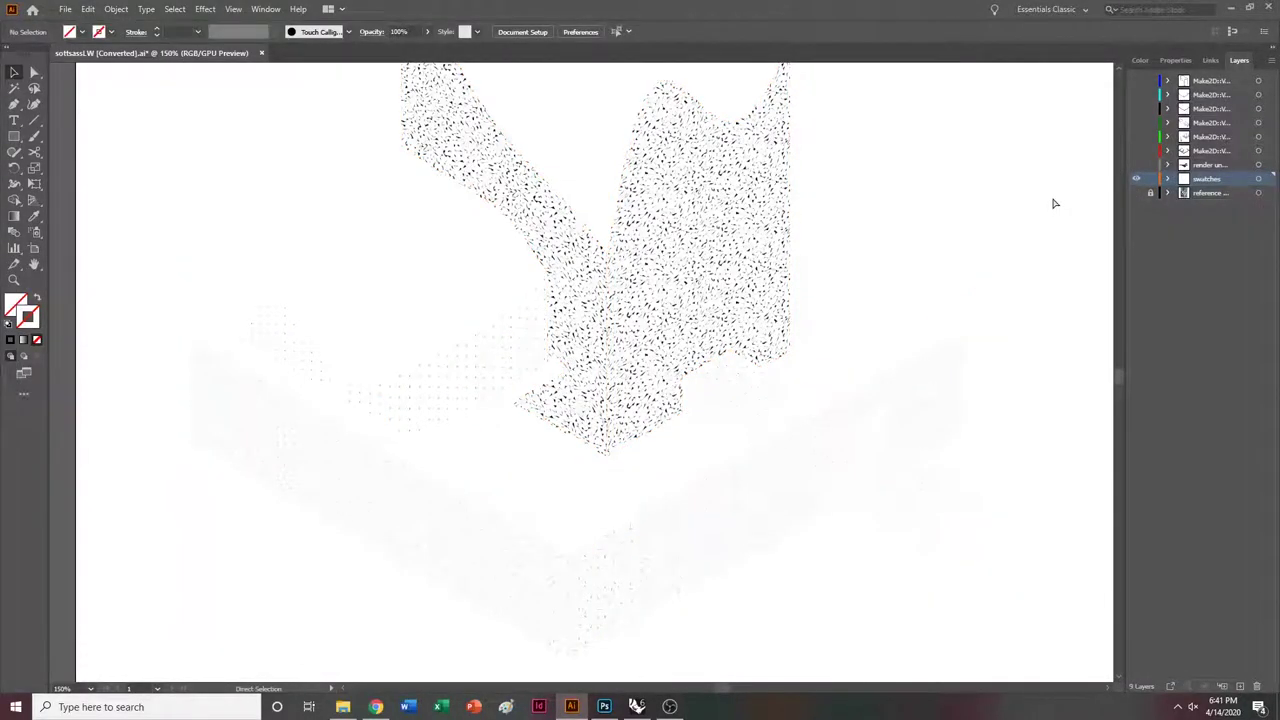
pyautogui.hotkey('ctrl', '0')
pyautogui.click(68, 9)
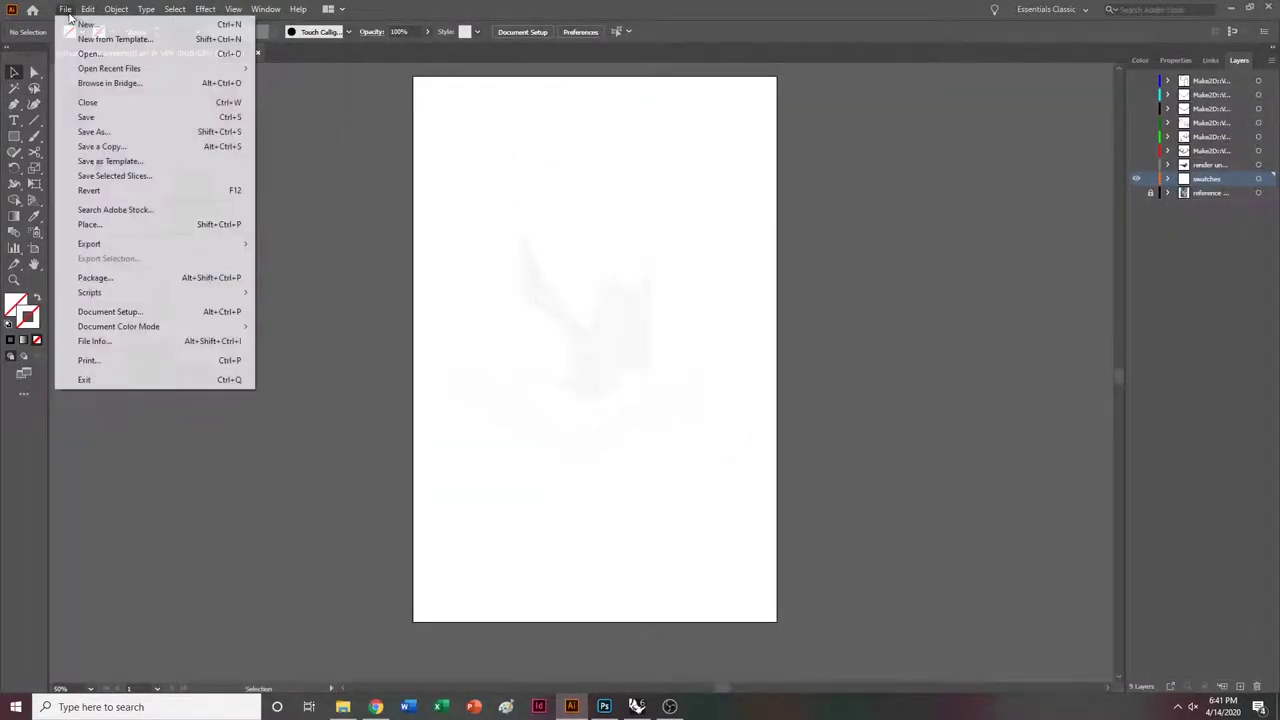
pyautogui.moveTo(112, 246)
pyautogui.click(293, 260)
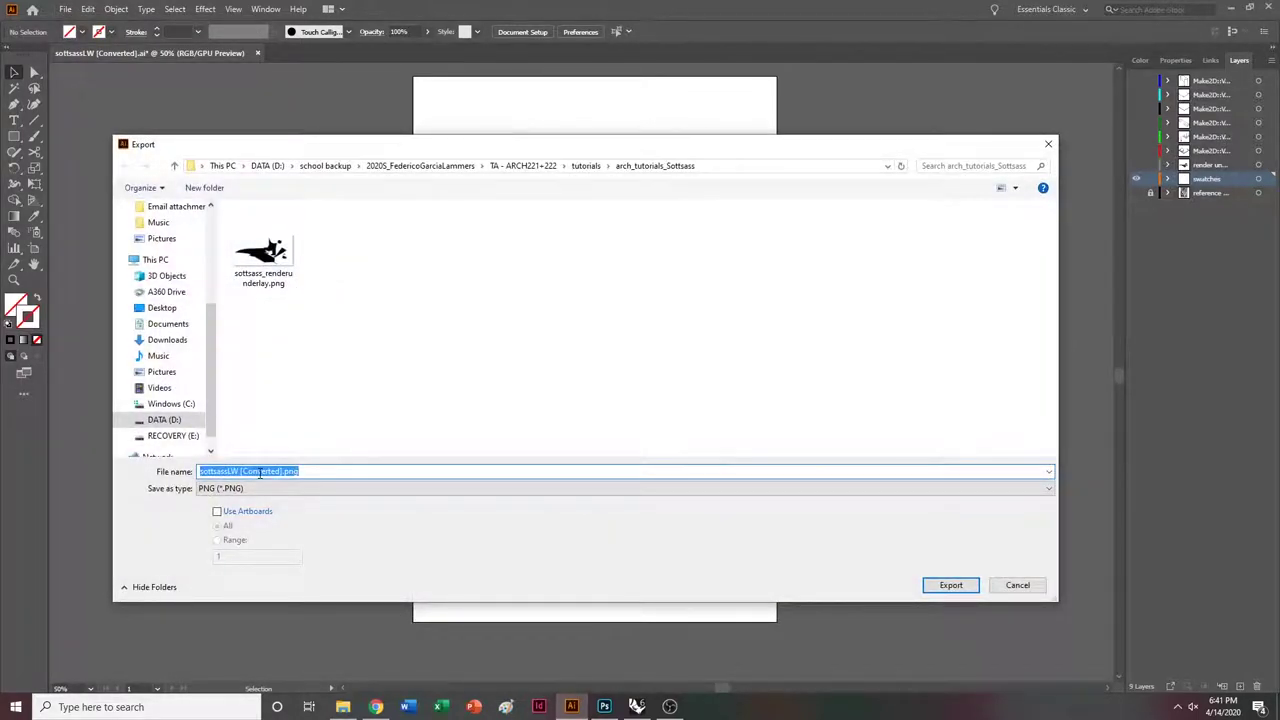
pyautogui.write('sottsass')
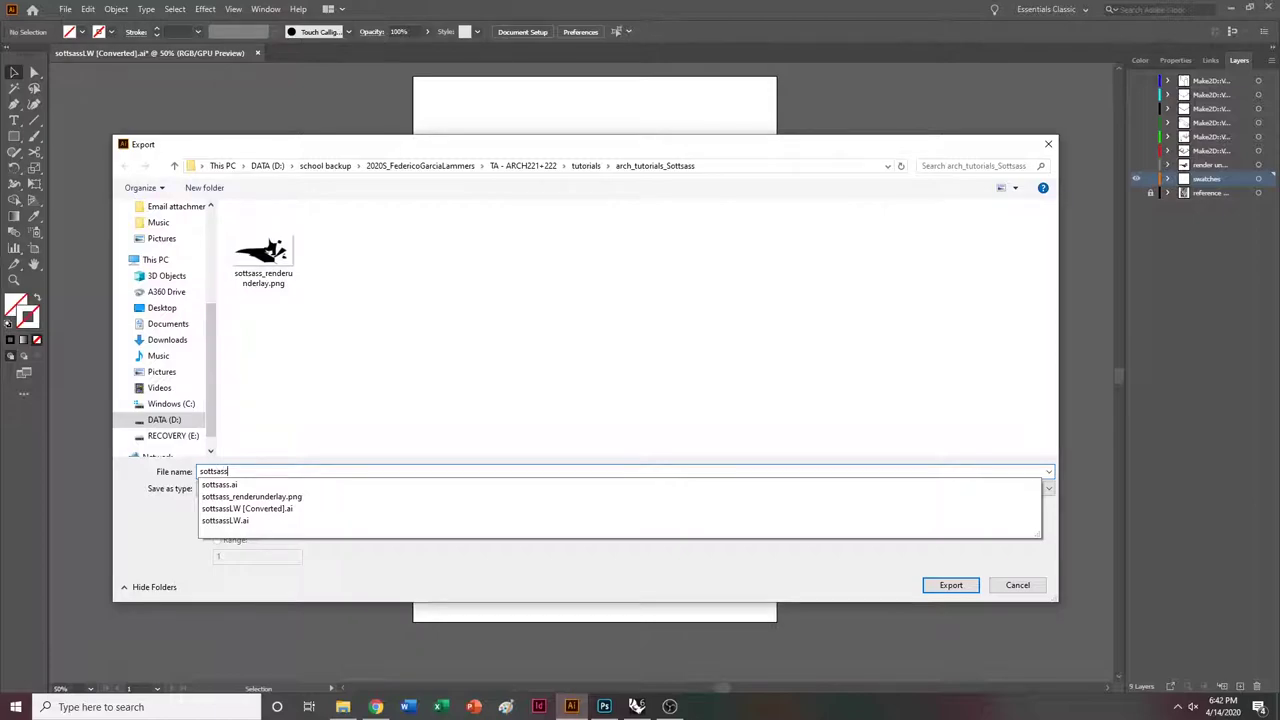
pyautogui.write('_t')
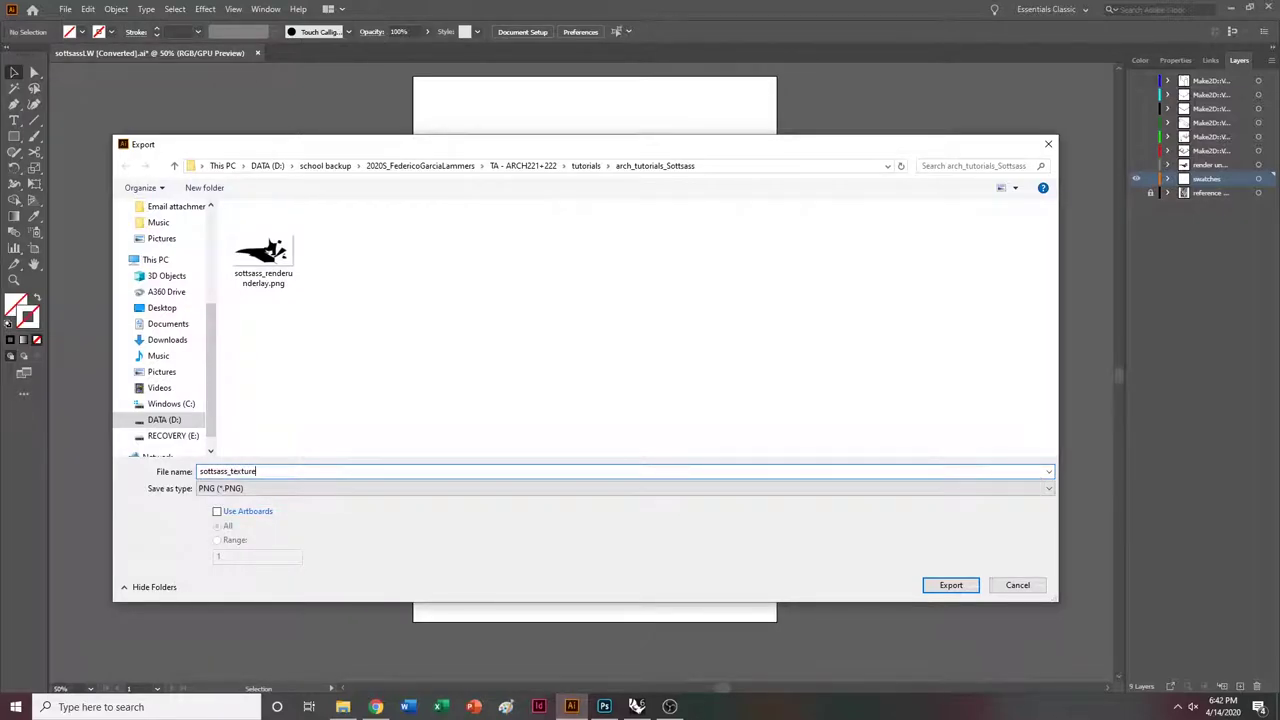
pyautogui.write('exture')
pyautogui.press('Return')
pyautogui.press('Return')
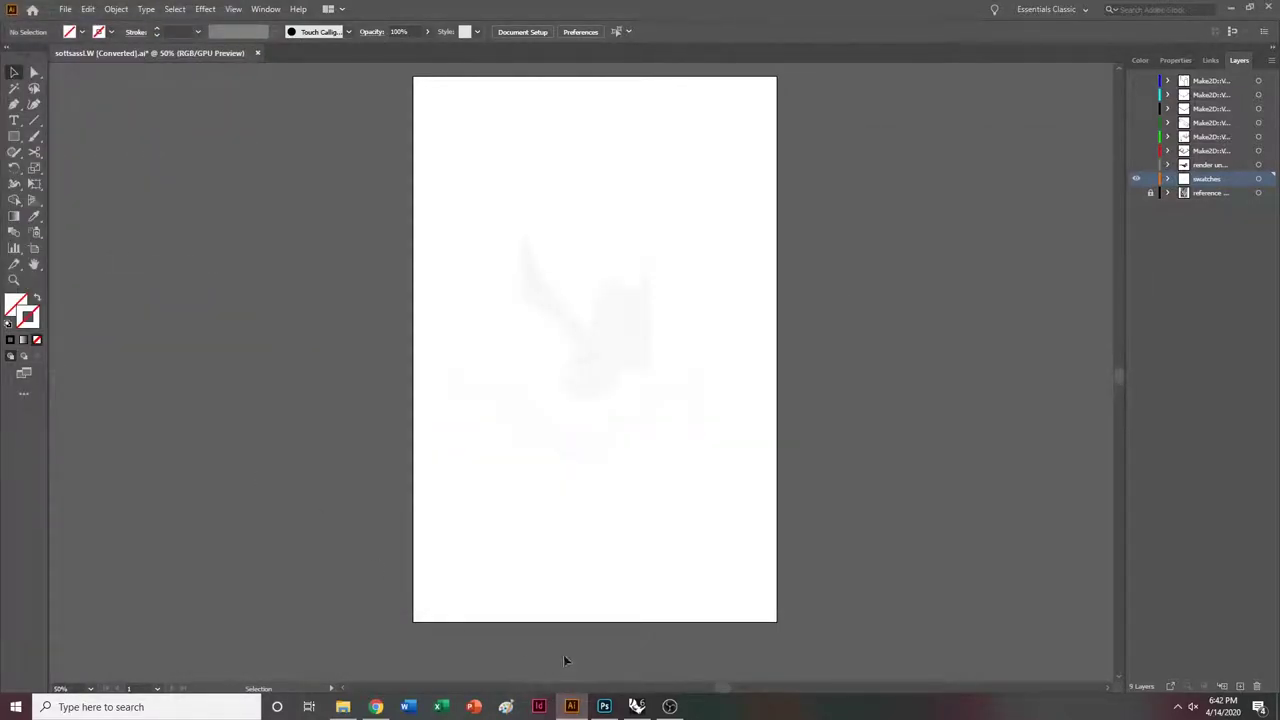
# Switch to Photoshop and open sottsass_texture.png from the arch_tutorials_Sottsass folder.
pyautogui.click(604, 706)
pyautogui.click(28, 8)
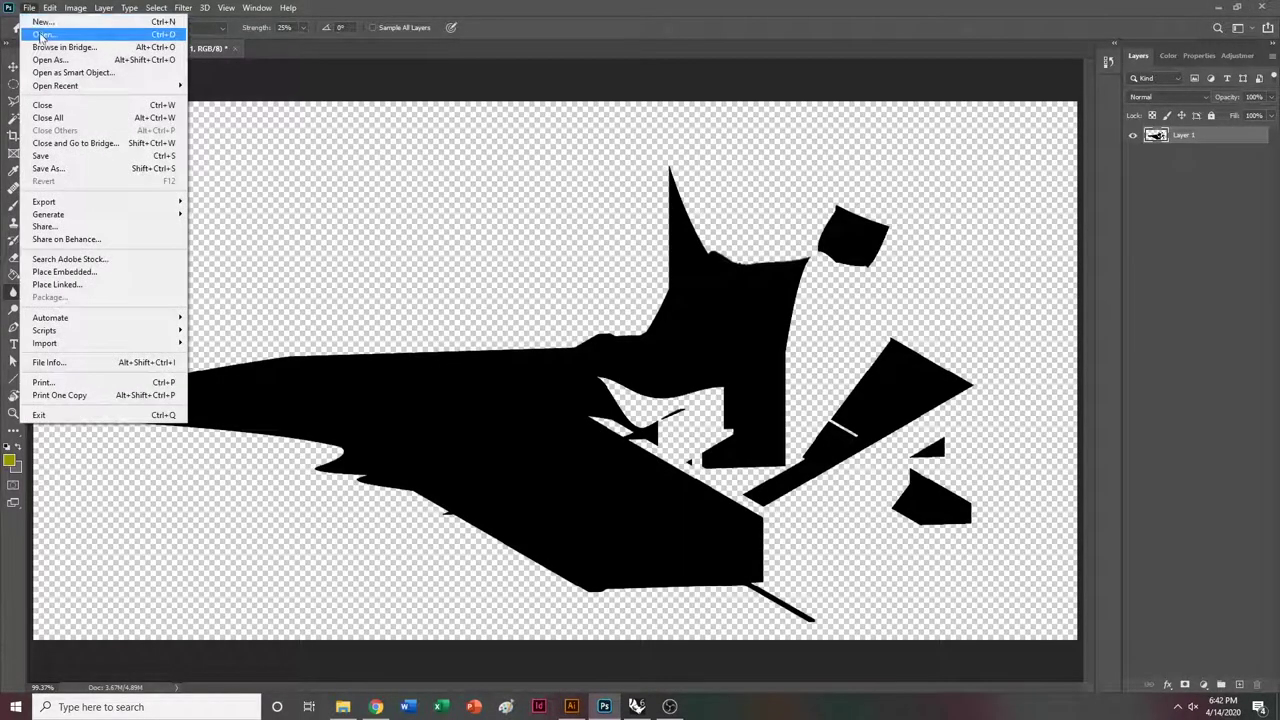
pyautogui.click(45, 41)
pyautogui.click(70, 126)
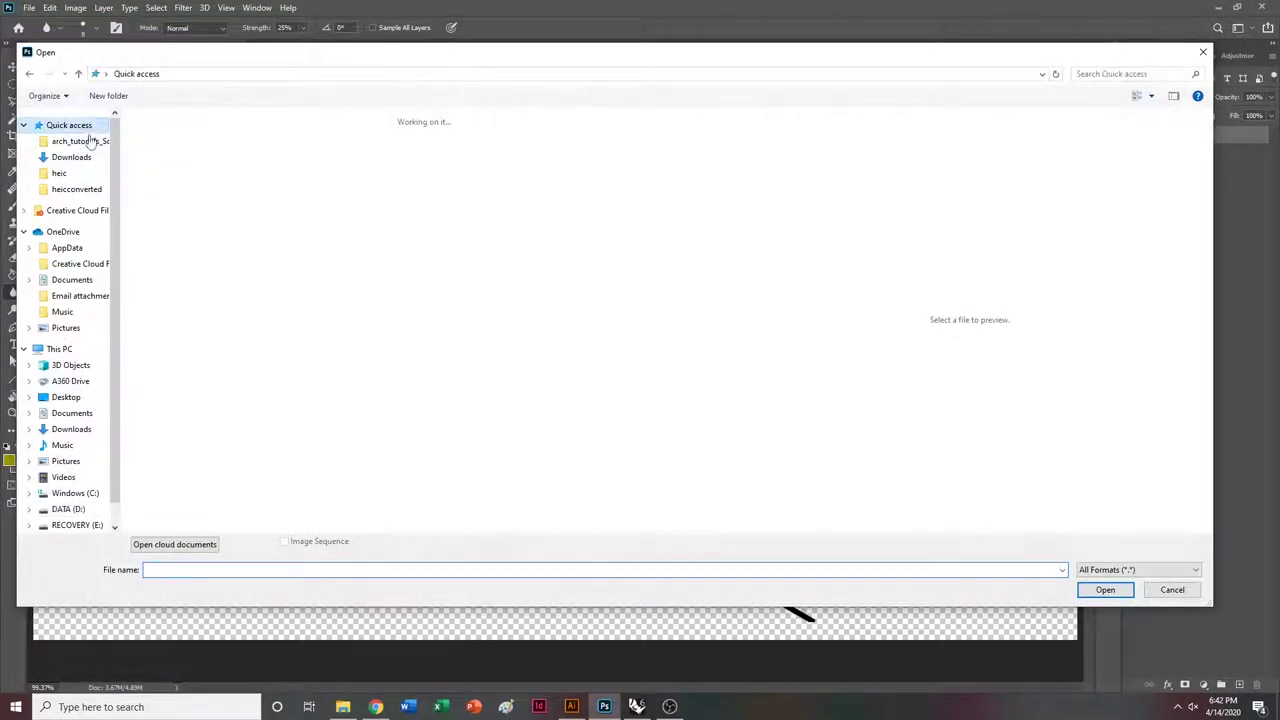
pyautogui.doubleClick(214, 265)
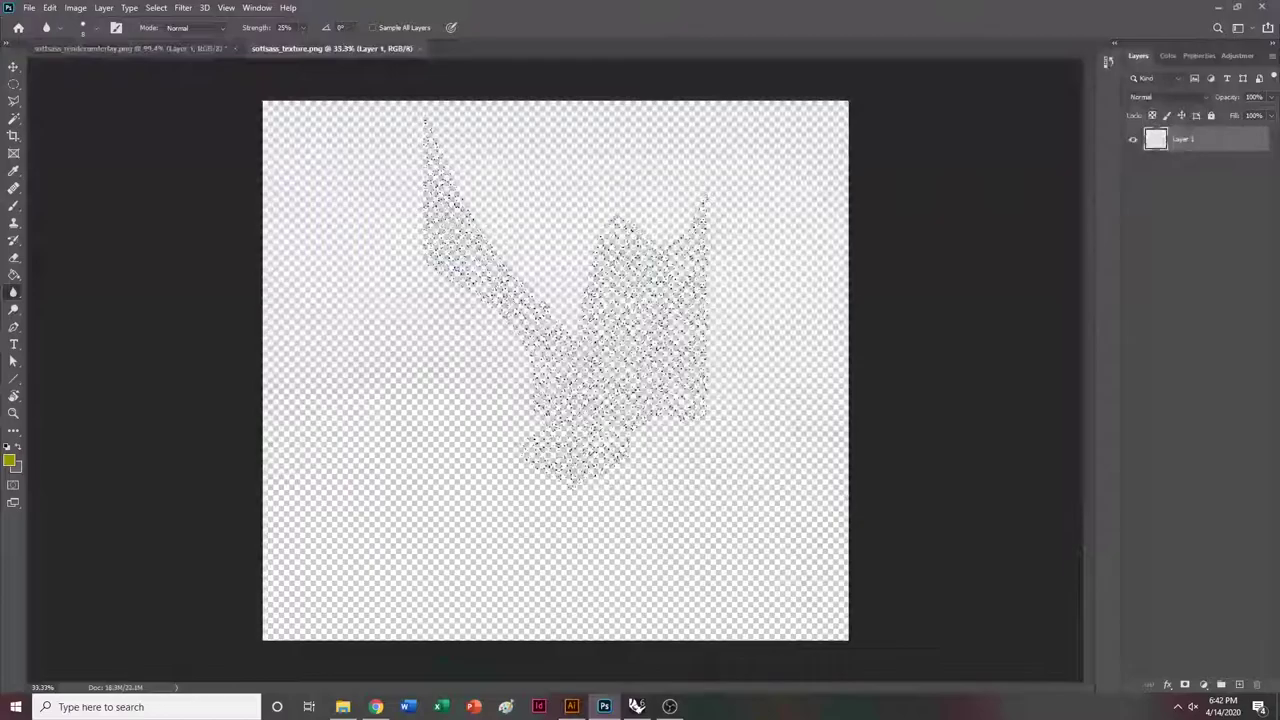
# Darken the texture image to black with a Hue/Saturation adjustment, setting the lightness to -100.
pyautogui.keyDown('alt'); pyautogui.scroll(3, 414, 209); pyautogui.keyUp('alt')
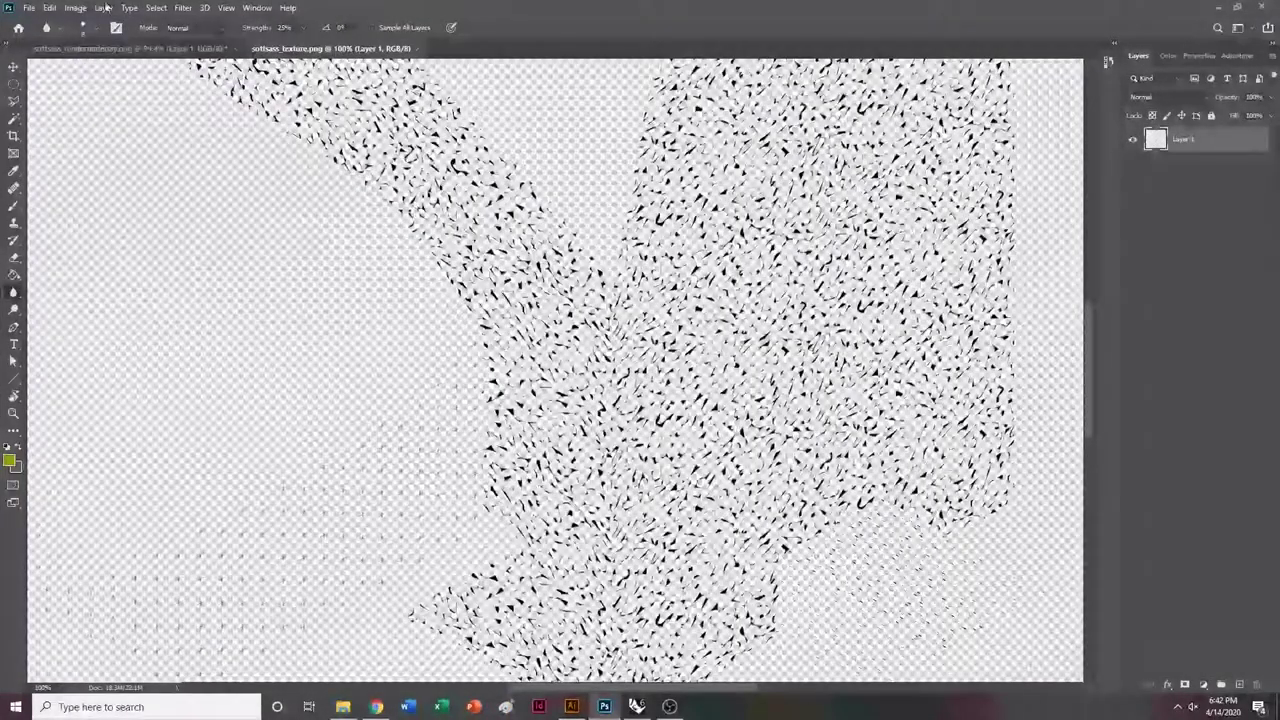
pyautogui.click(75, 8)
pyautogui.moveTo(115, 47)
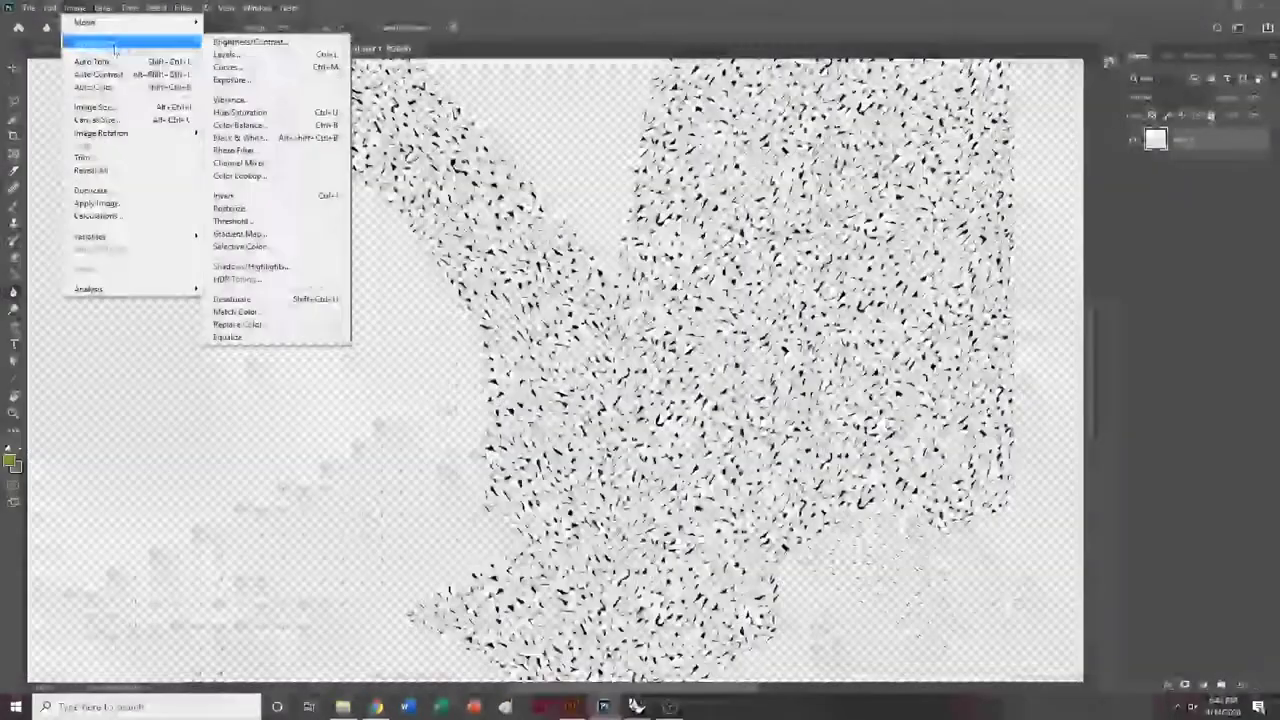
pyautogui.click(240, 112)
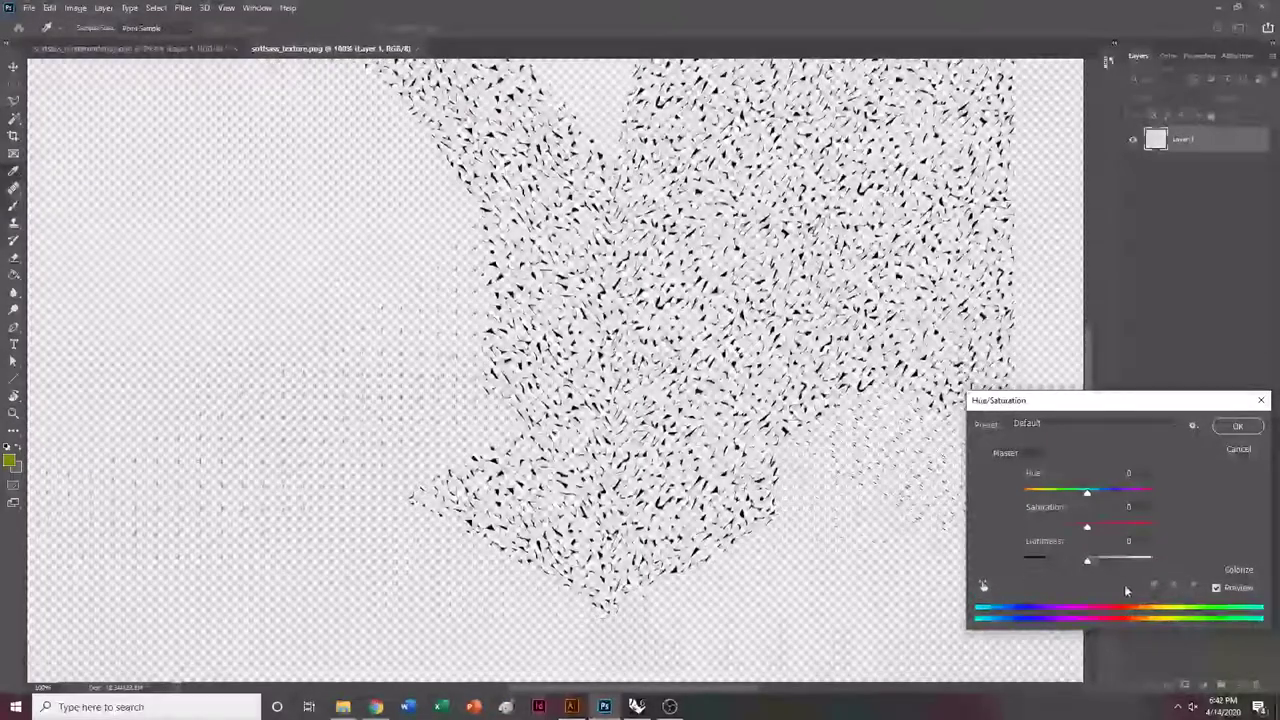
pyautogui.moveTo(1087, 560); pyautogui.dragTo(903, 565)
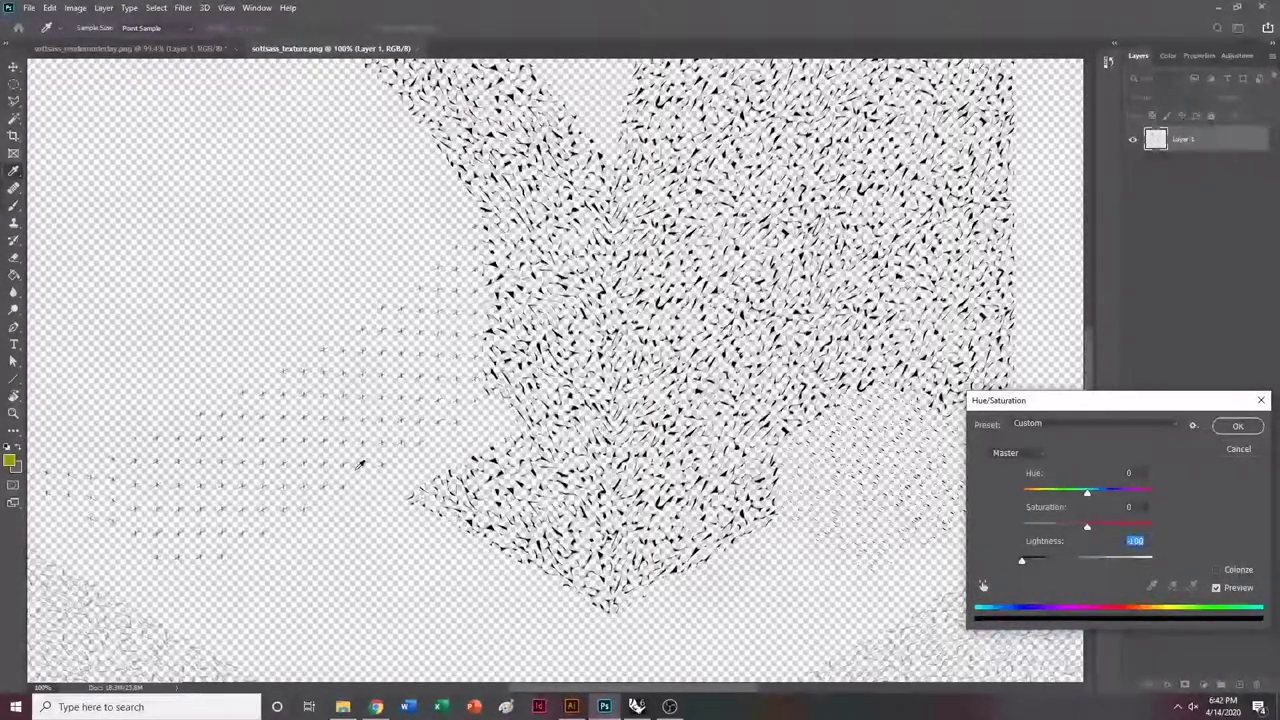
pyautogui.click(1238, 426)
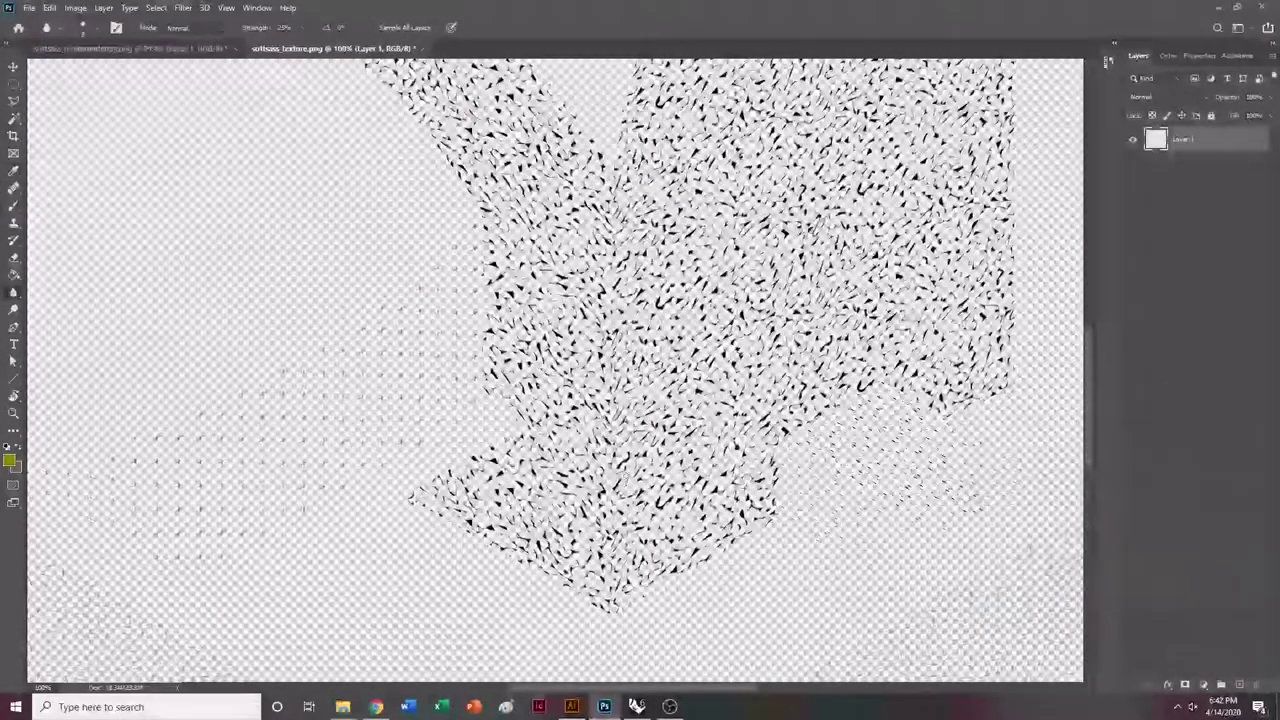
pyautogui.scroll(-5, 555, 370)
pyautogui.scroll(-1, 622, 603)
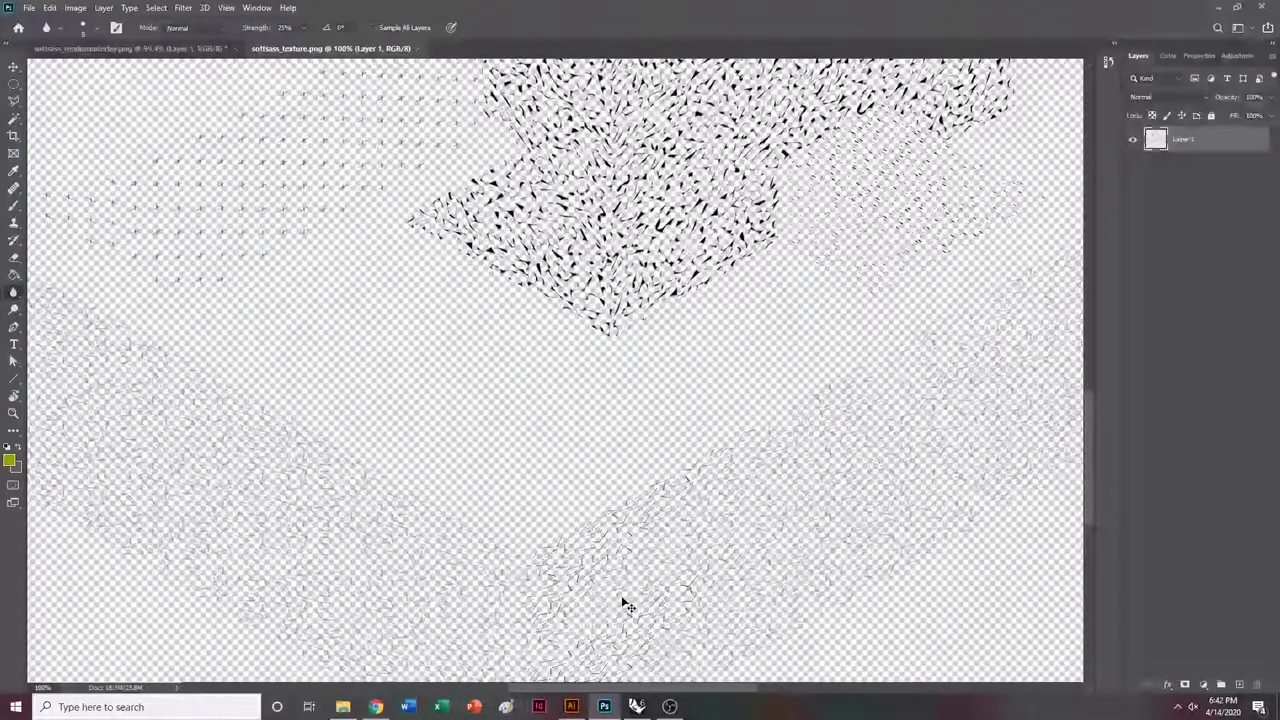
pyautogui.click(75, 7)
pyautogui.moveTo(110, 43)
pyautogui.click(241, 112)
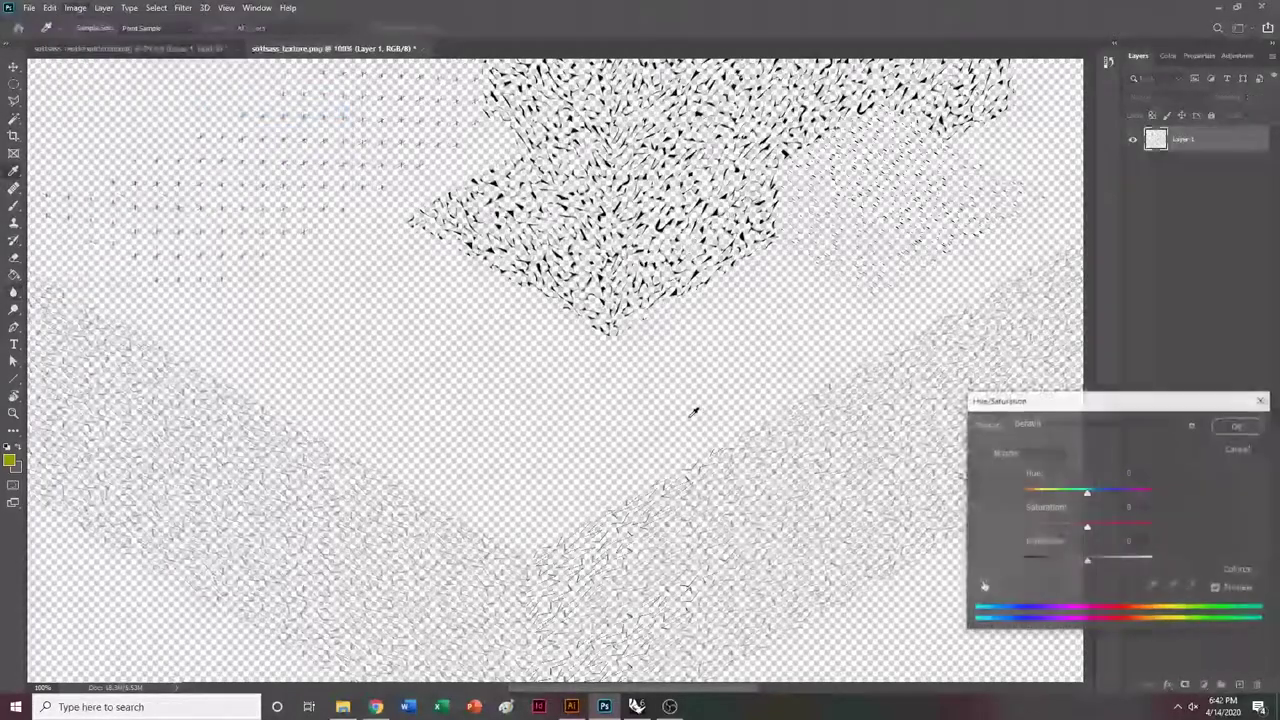
pyautogui.moveTo(968, 555); pyautogui.dragTo(971, 553)
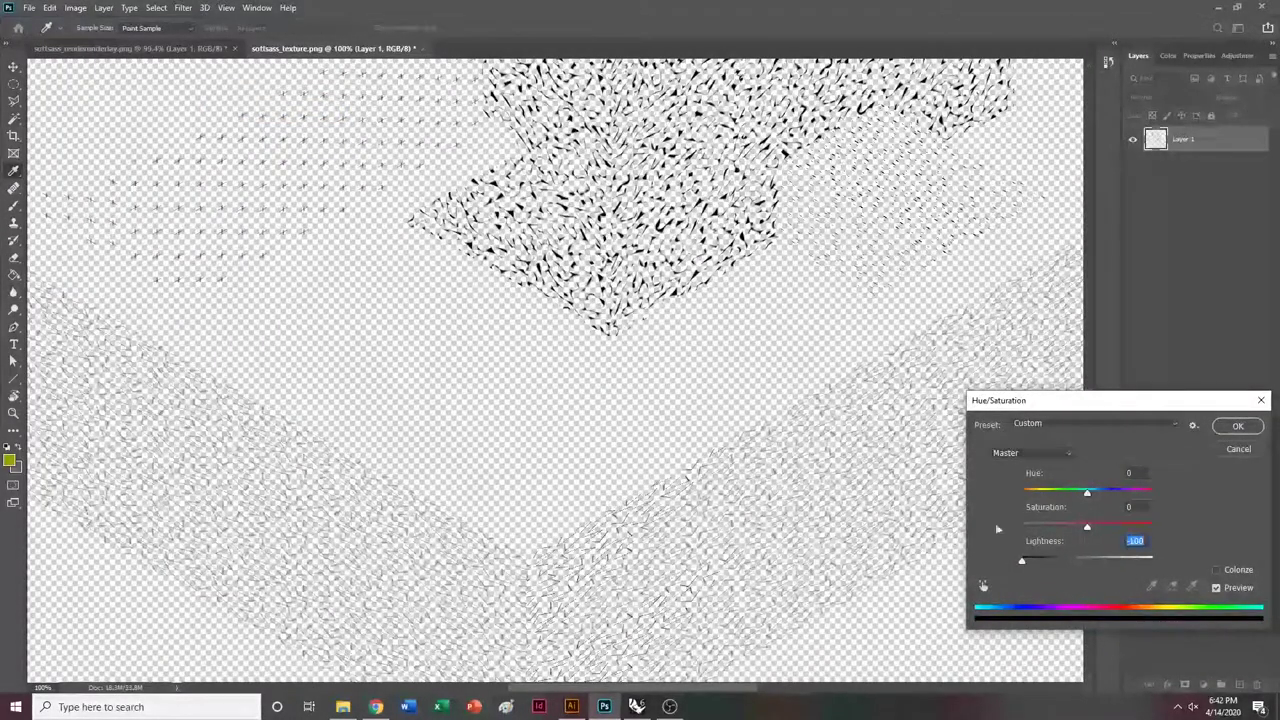
pyautogui.click(1237, 447)
# Save the darkened texture image as a PNG copy named sottsass_texturePNG with the large file size option.
pyautogui.hotkey('ctrl', '0')
pyautogui.click(14, 291)
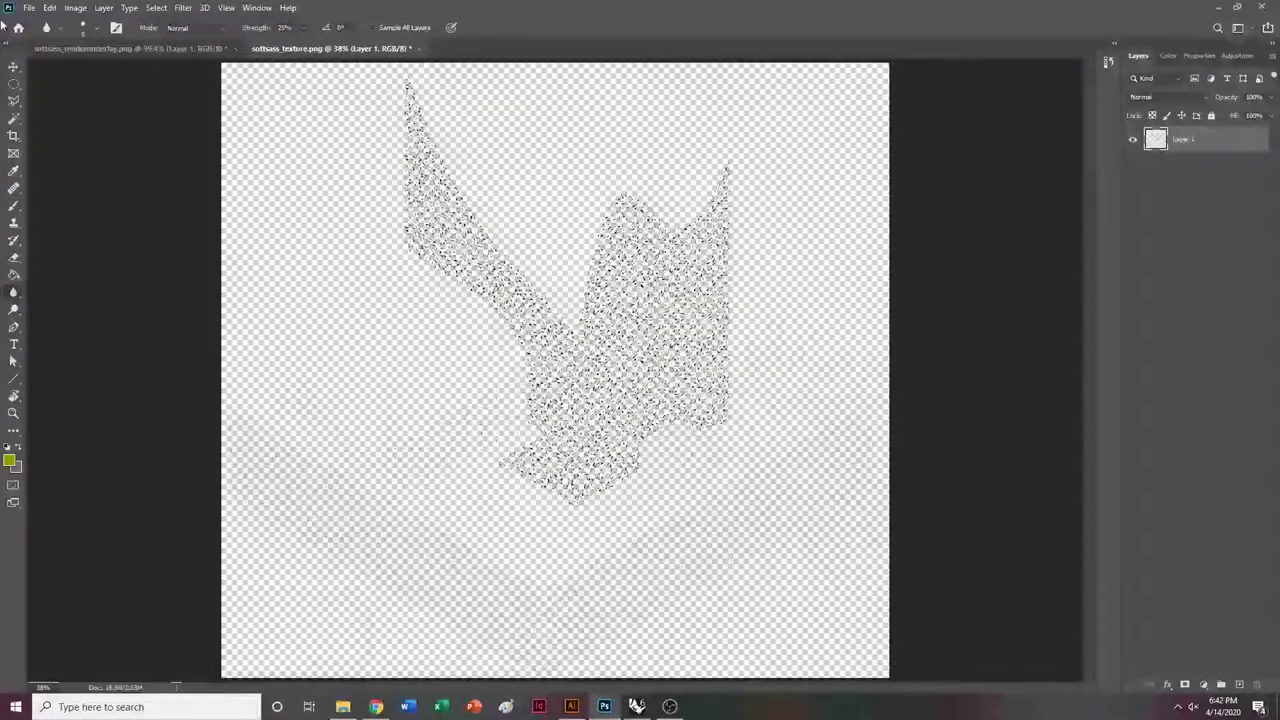
pyautogui.click(30, 8)
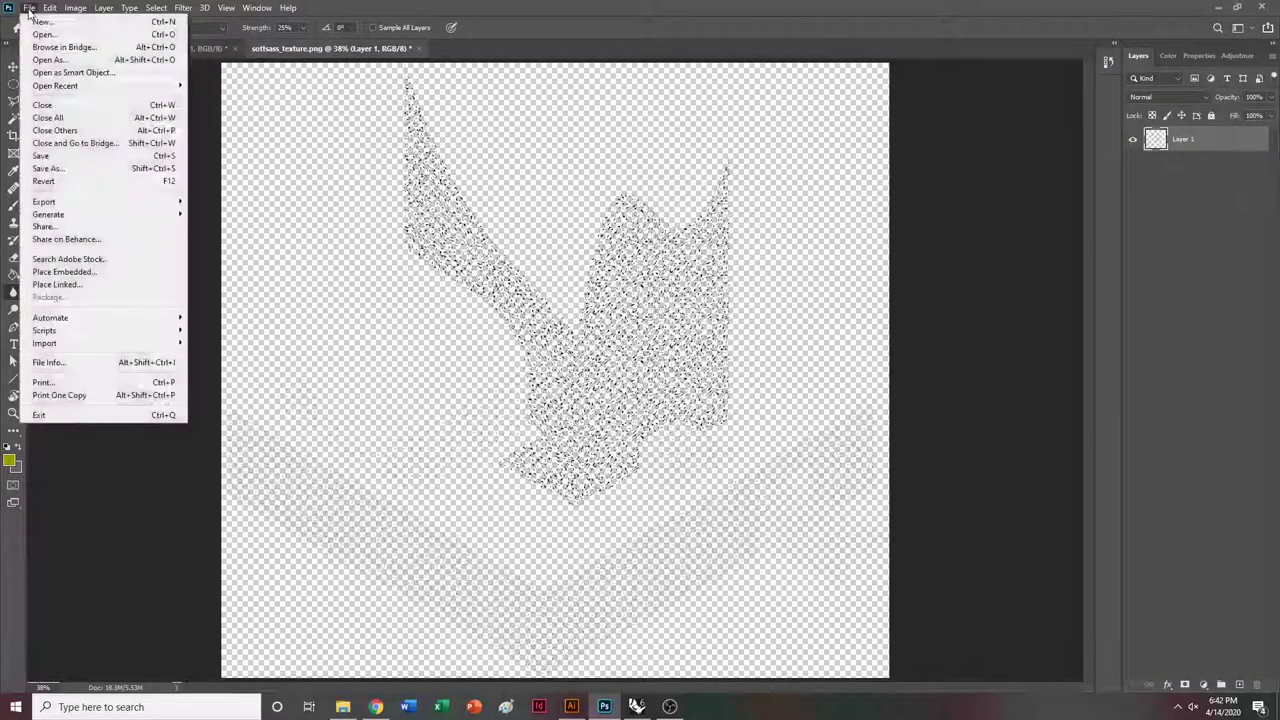
pyautogui.click(60, 169)
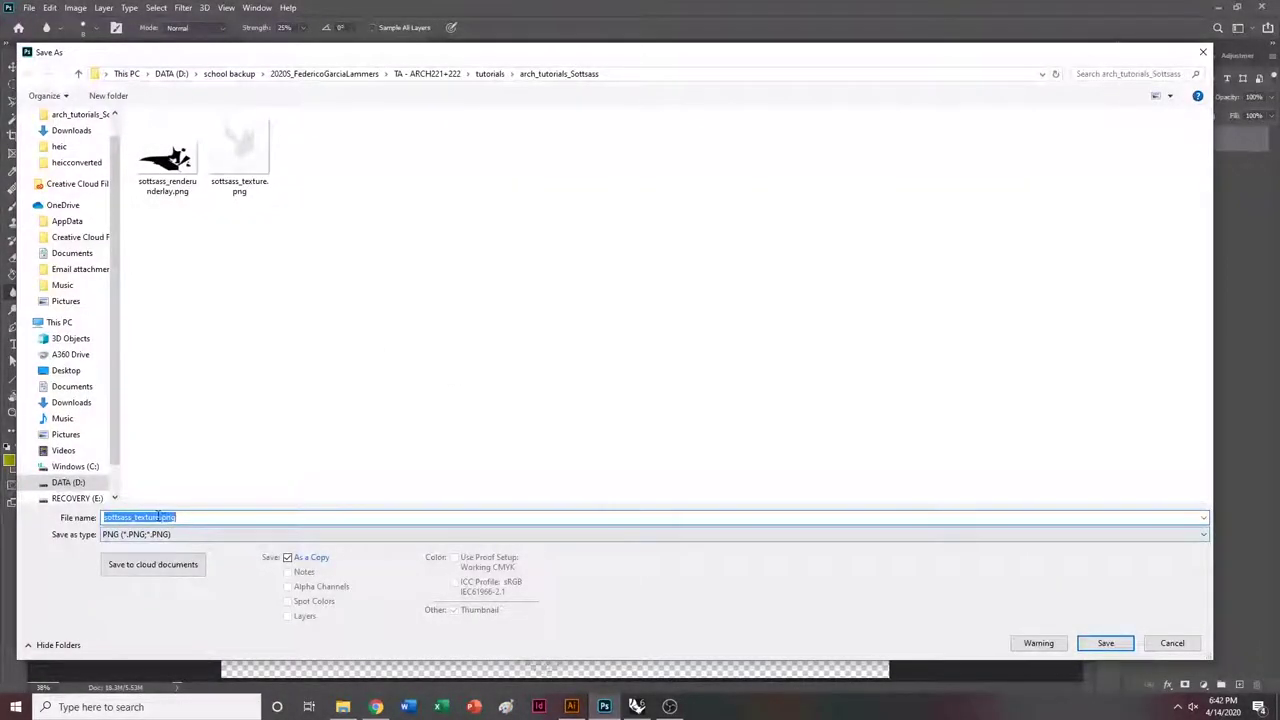
pyautogui.click(157, 518)
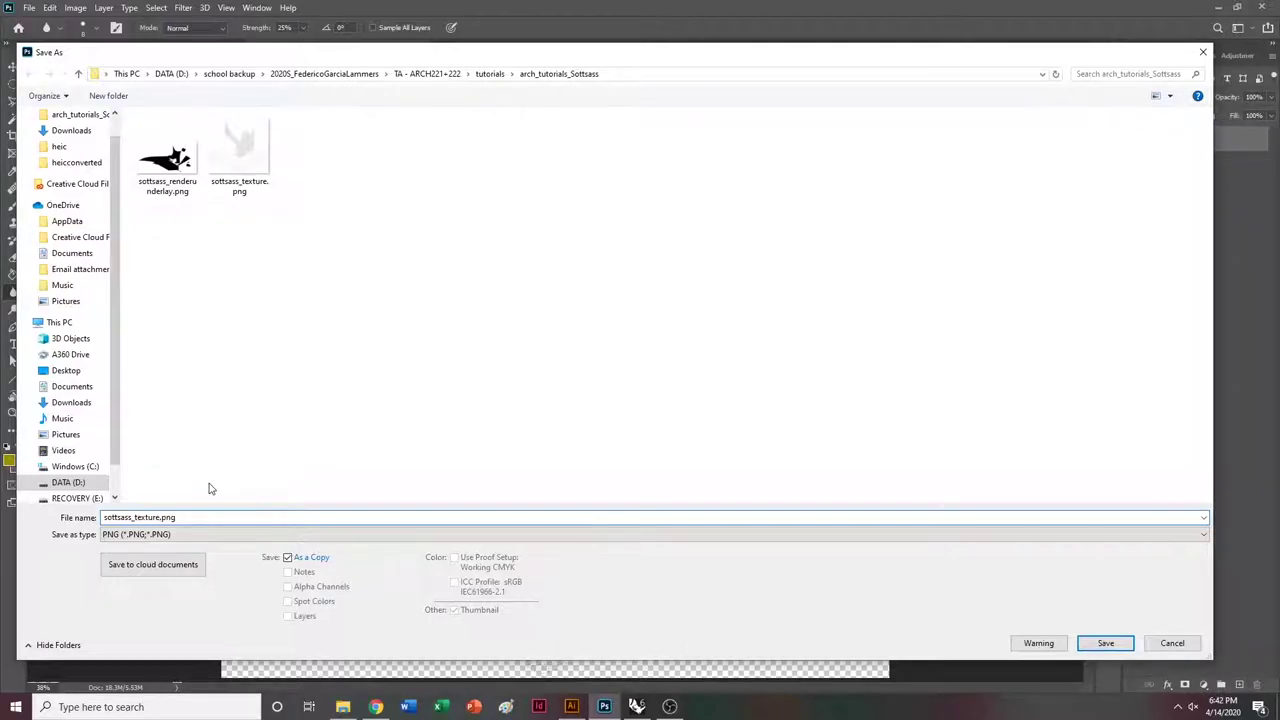
pyautogui.write('PNG')
pyautogui.press('Return')
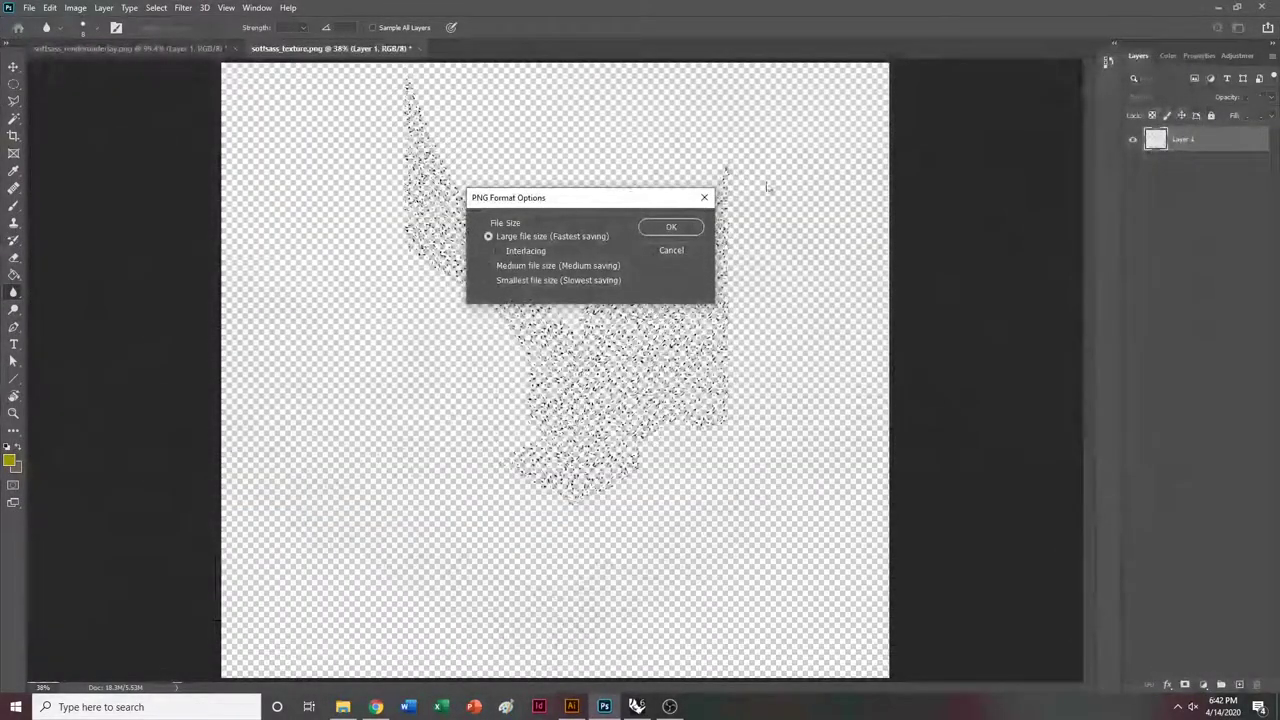
pyautogui.press('Return')
# Return to Illustrator, add a new layer above the swatches layer and name it swatchesPN.
pyautogui.click(1219, 7)
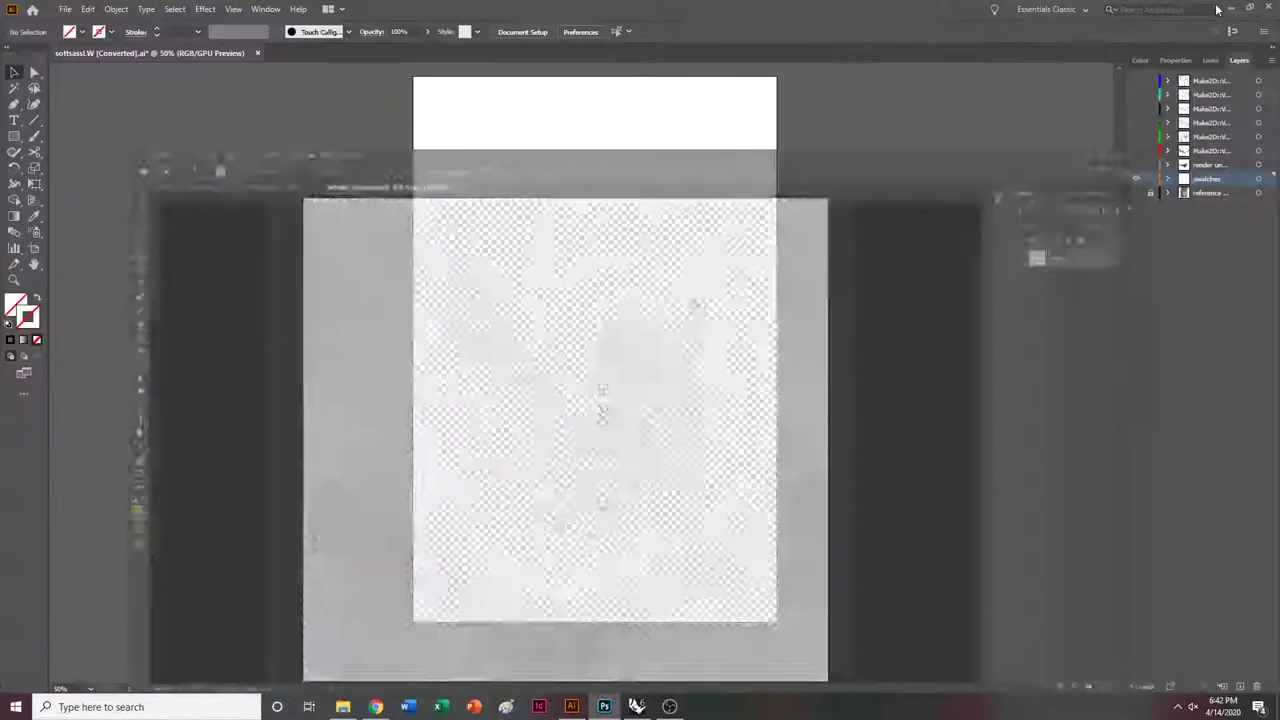
pyautogui.click(1240, 687)
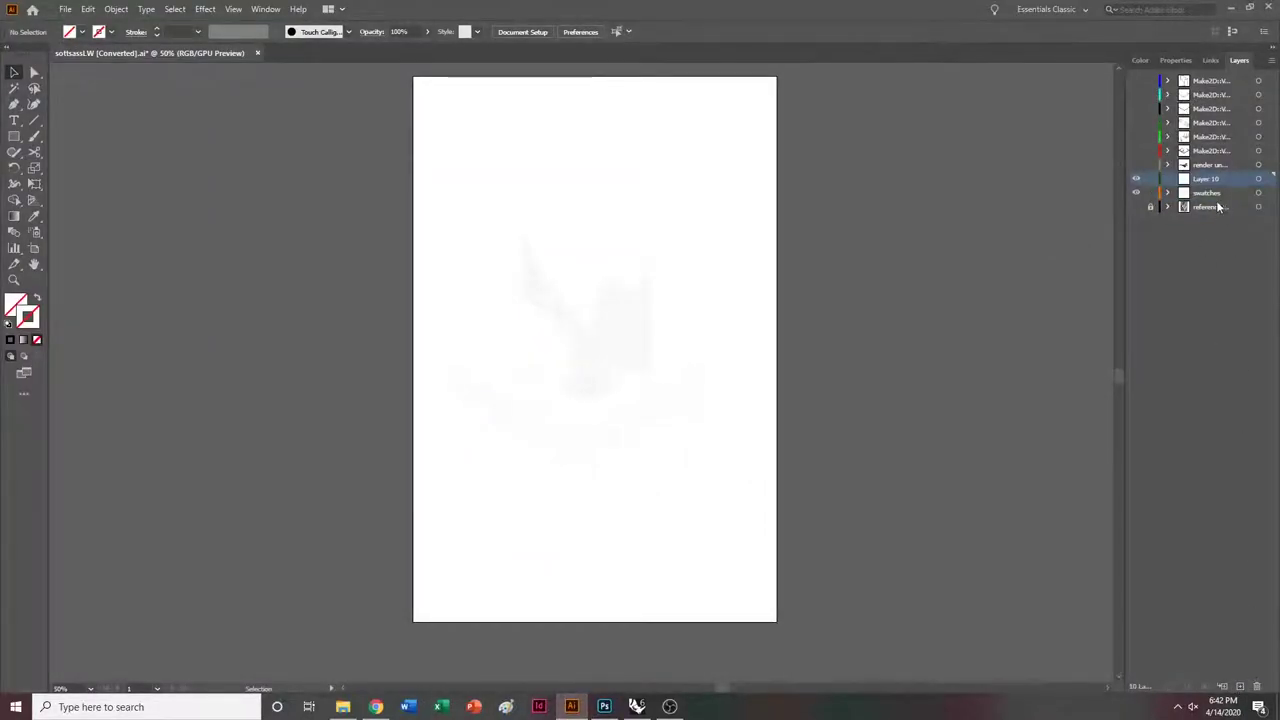
pyautogui.doubleClick(1210, 179)
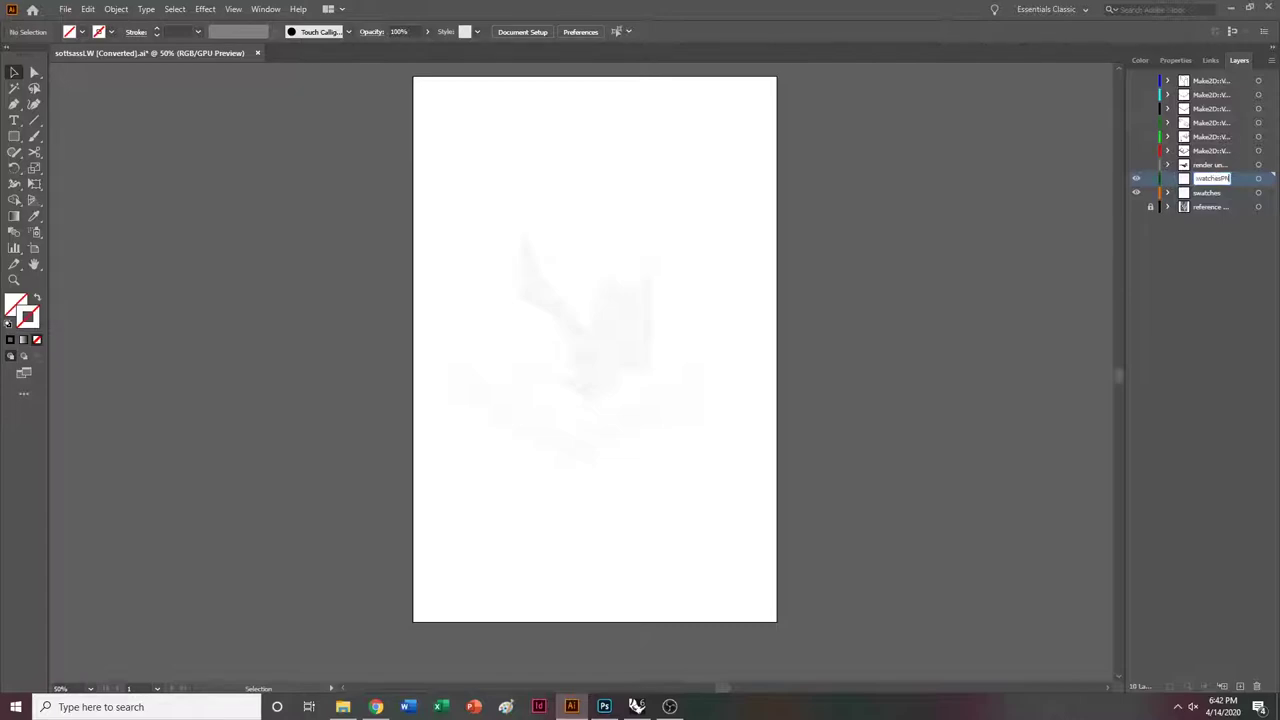
pyautogui.write('swatchesPN')
pyautogui.press('Return')
# Select the texture groups on the swatches layer to check their overall width, then deselect them and hide that layer.
pyautogui.hotkey('ctrl', '=')
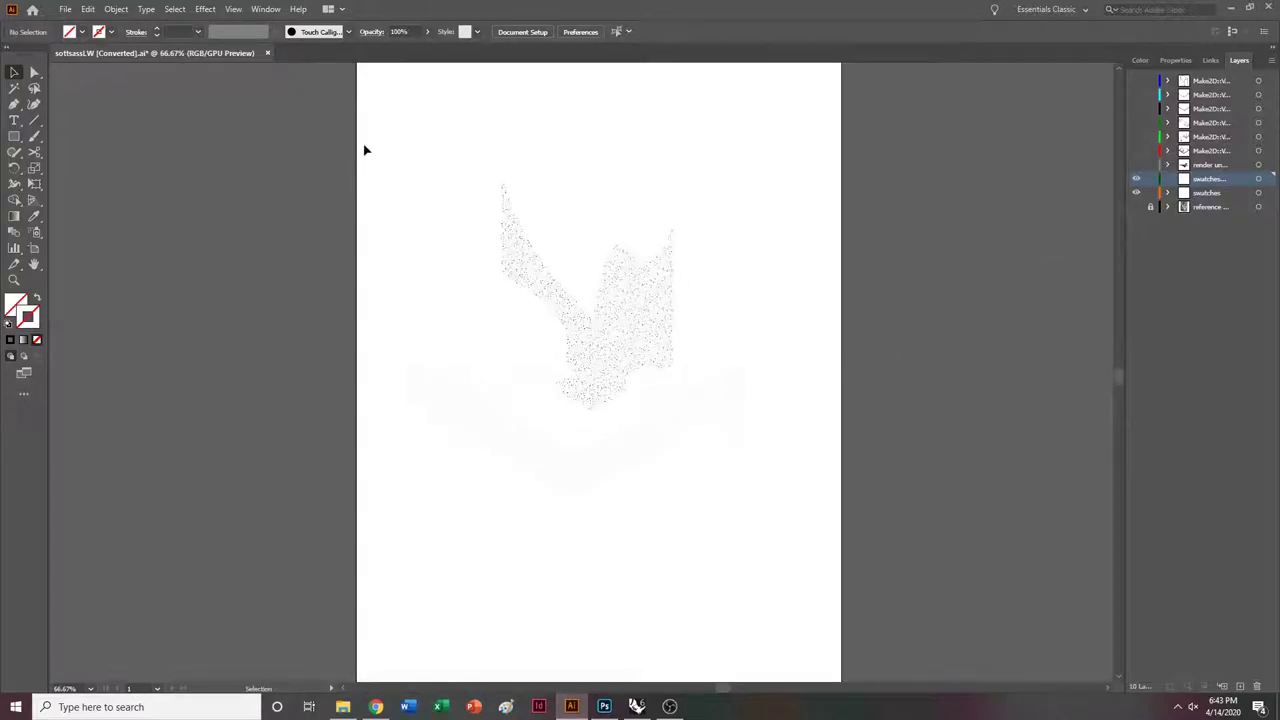
pyautogui.hotkey('ctrl', 'alt', '3')
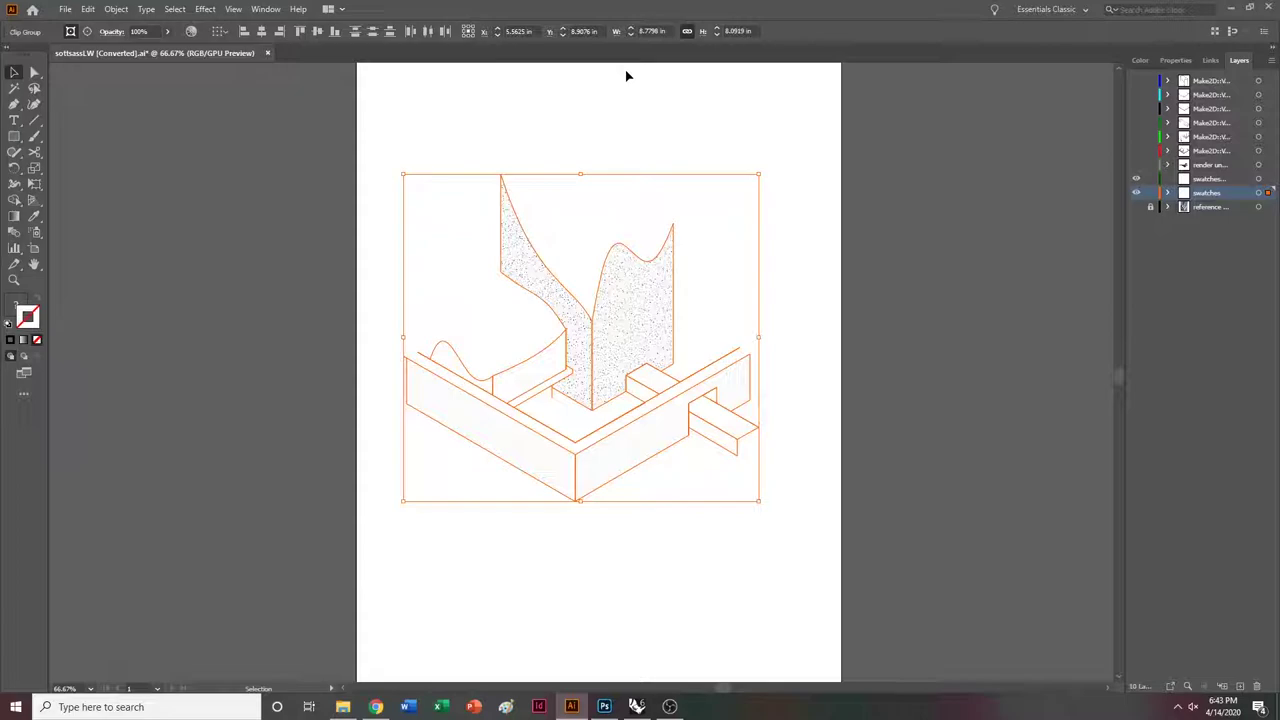
pyautogui.click(660, 31)
pyautogui.press('a')
pyautogui.press('v')
pyautogui.click(1137, 193)
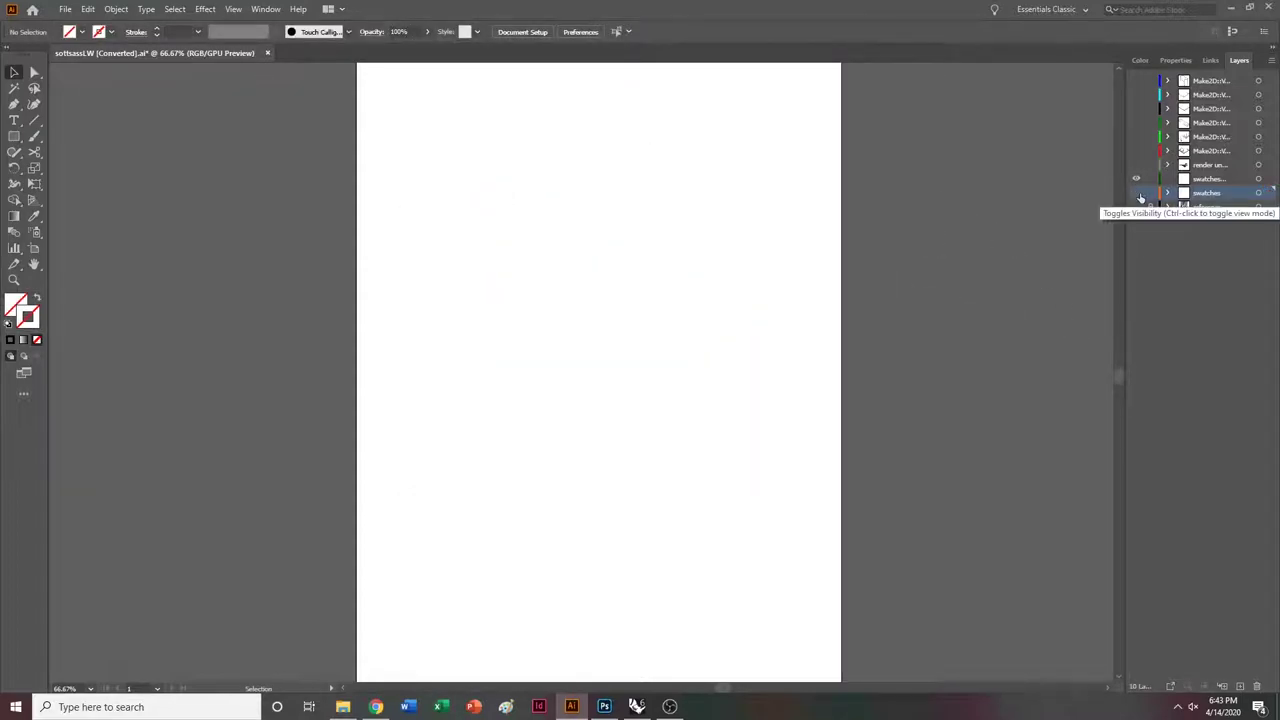
# Place the linked file sottsass_texturePNG.png on the new swatches PNG layer, in the middle of the artboard.
pyautogui.click(1221, 181)
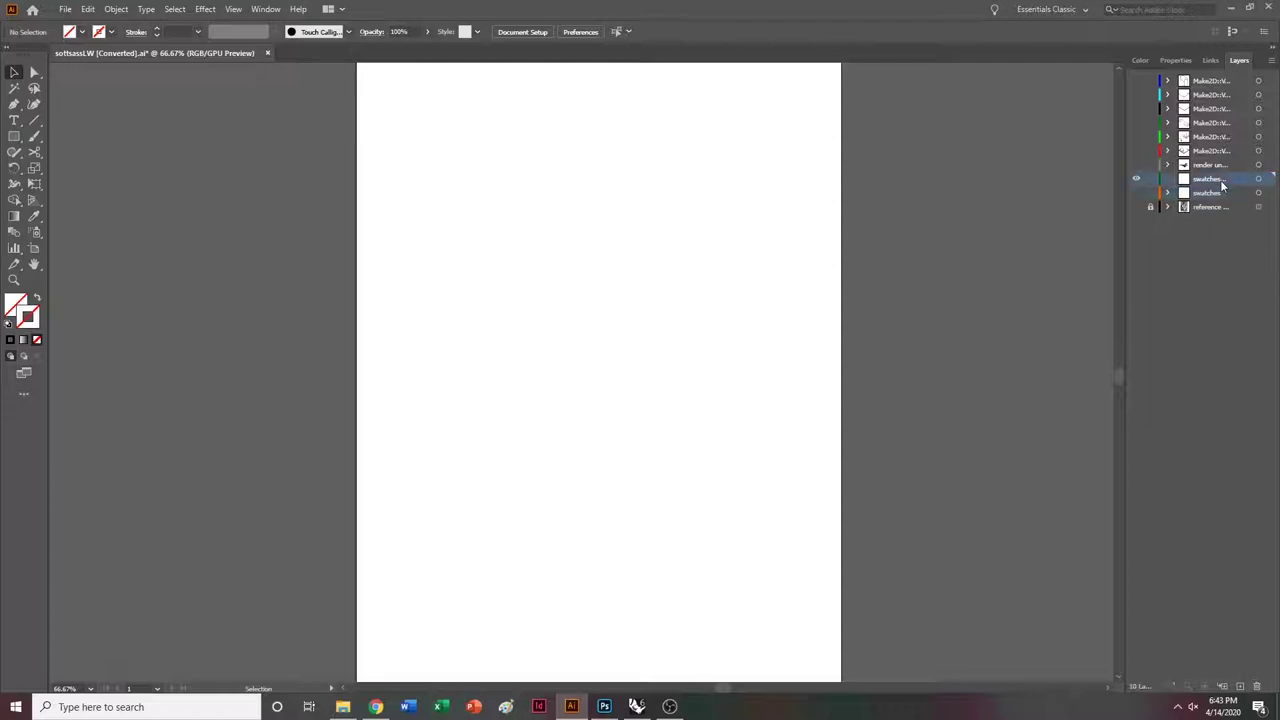
pyautogui.click(65, 9)
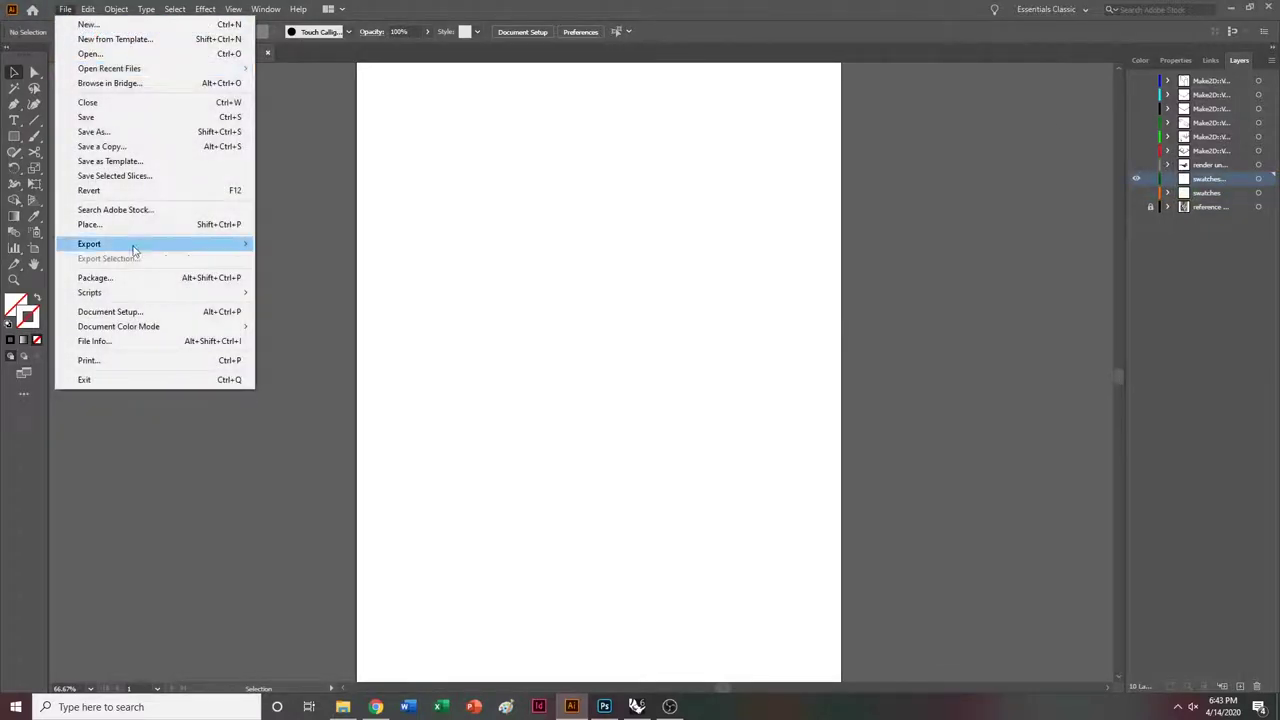
pyautogui.click(115, 223)
pyautogui.scroll(3, 167, 232)
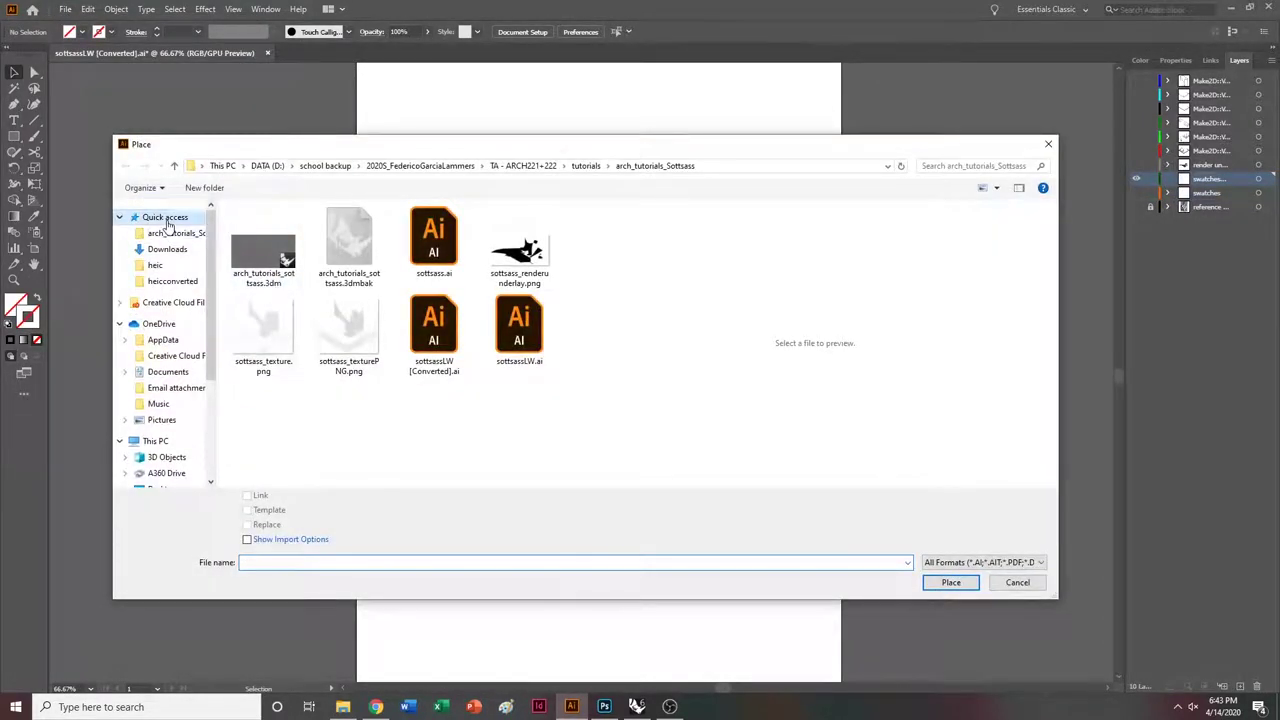
pyautogui.click(163, 217)
pyautogui.click(310, 349)
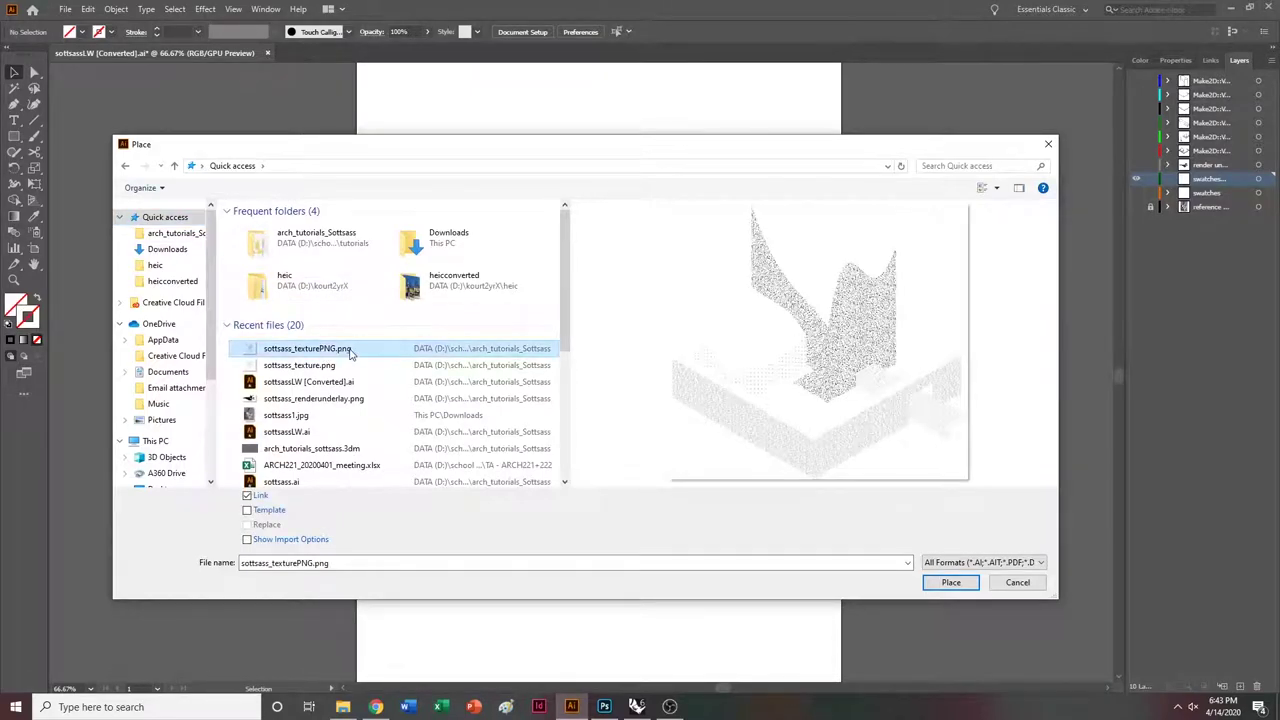
pyautogui.doubleClick(349, 351)
pyautogui.click(410, 254)
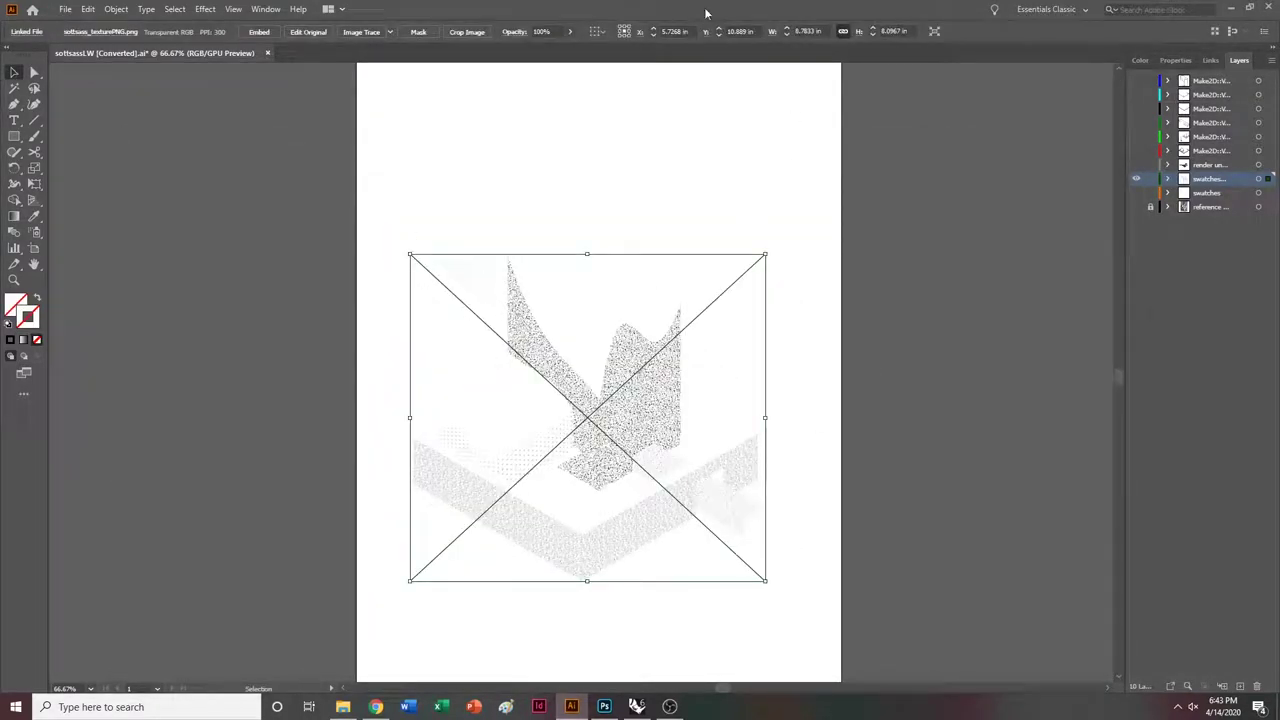
# Set the placed texture image's width to 8.7796 in and deselect it.
pyautogui.click(810, 31)
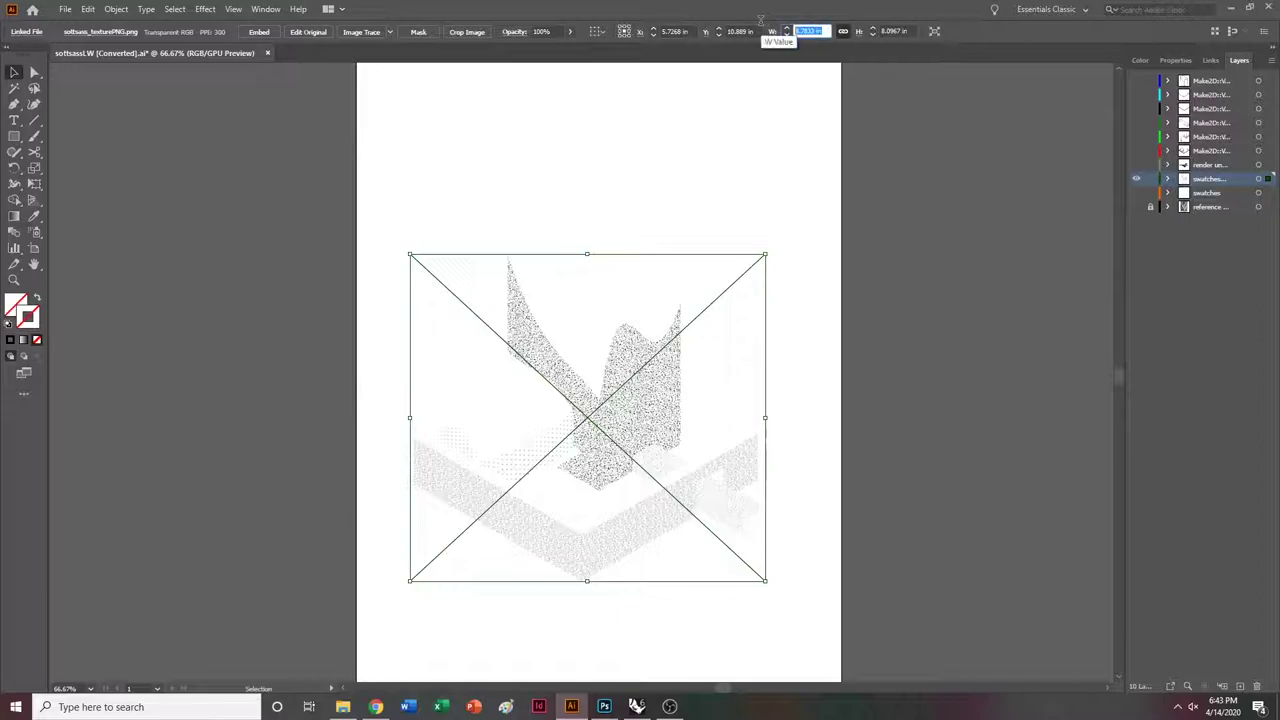
pyautogui.write('8.7796 in')
pyautogui.press('Return')
pyautogui.click(861, 357)
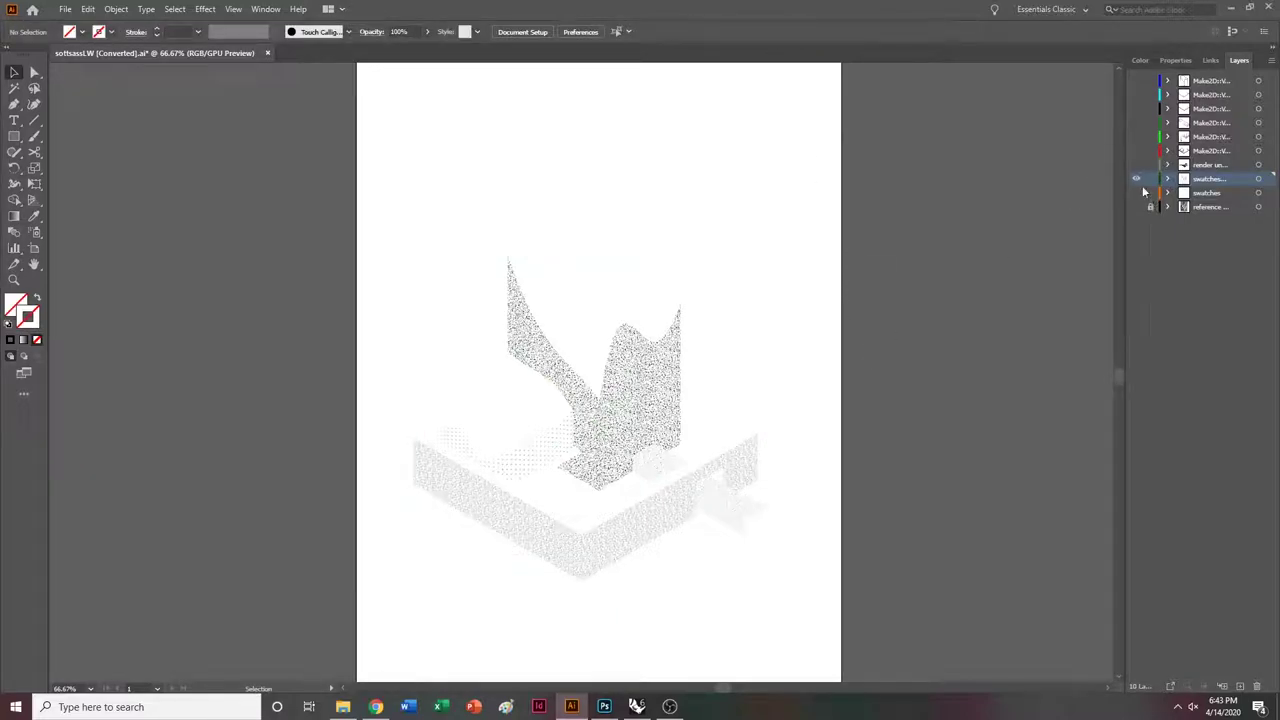
# Turn on all the Make2D line drawing layers while keeping the render underlay hidden.
pyautogui.moveTo(1137, 165); pyautogui.dragTo(1136, 108)
pyautogui.hotkey('ctrl', '=')
pyautogui.hotkey('ctrl', '=')
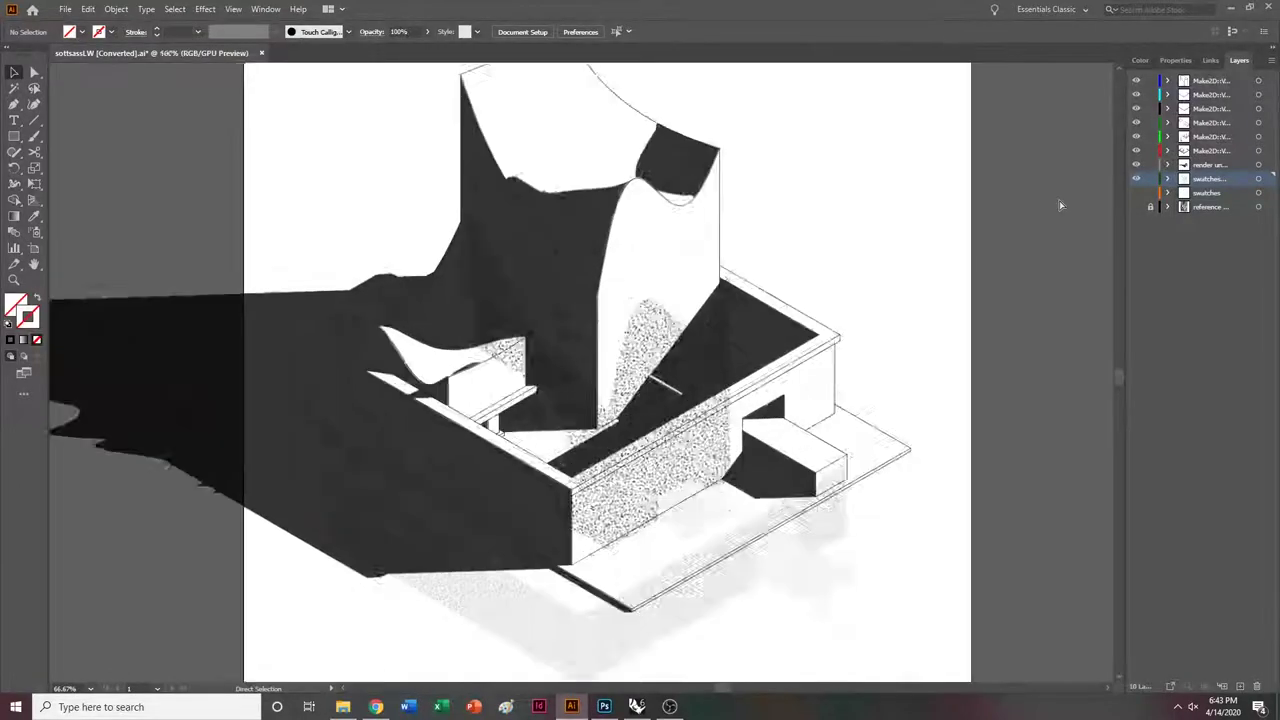
pyautogui.click(1136, 165)
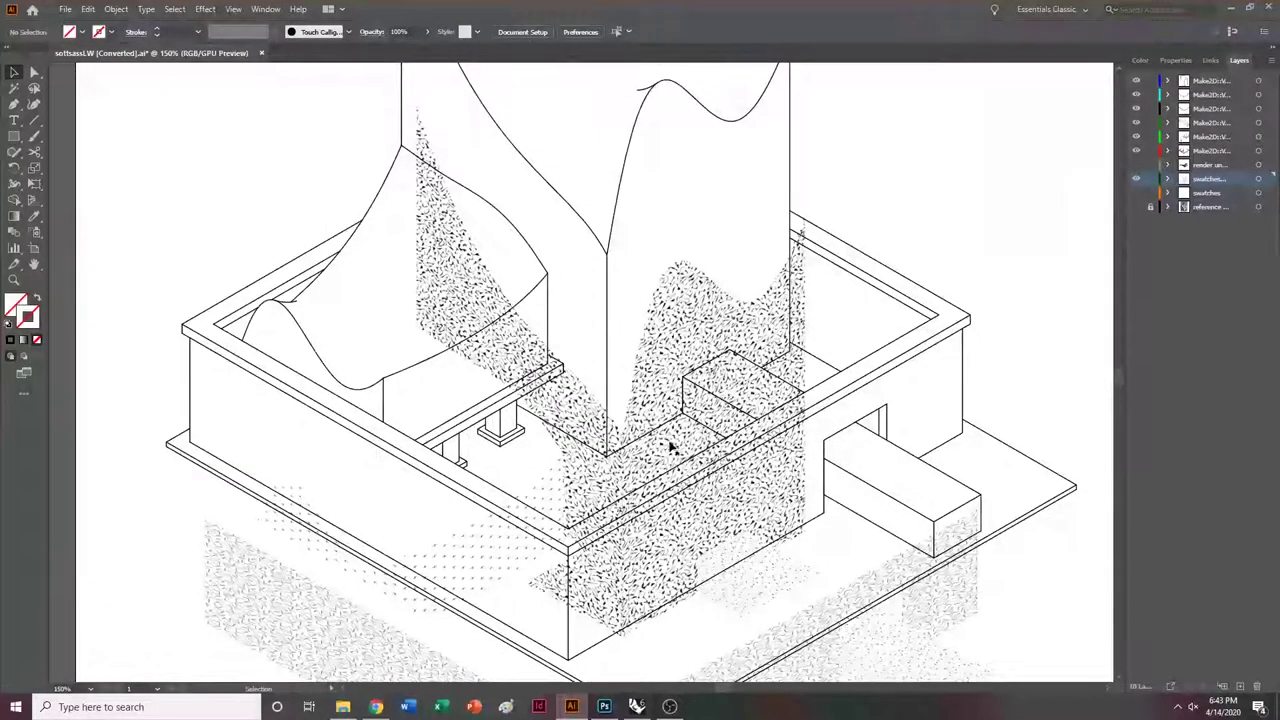
# Move the placed texture image up onto the building and nudge it until the patterns line up with the wall edges.
pyautogui.scroll(1, 656, 480)
pyautogui.moveTo(650, 522); pyautogui.dragTo(642, 367)
pyautogui.scroll(1, 800, 303)
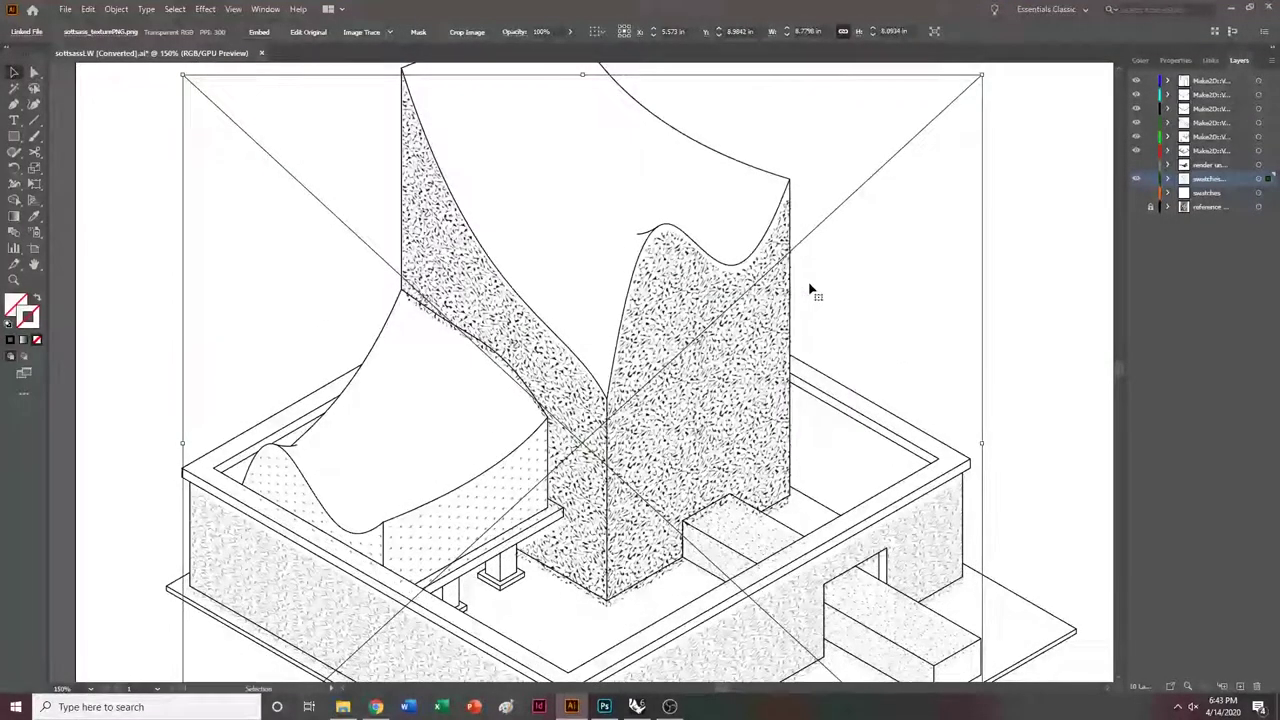
pyautogui.press('Up')
pyautogui.press('Left')
pyautogui.press('Up')
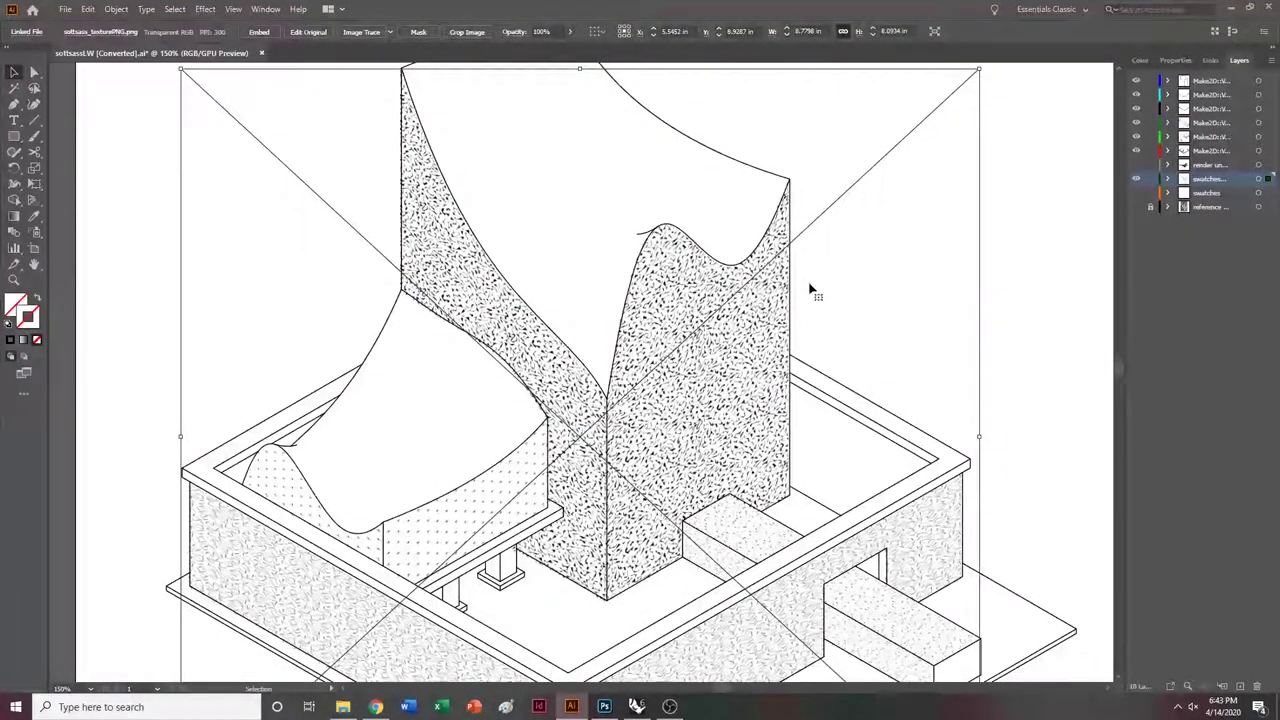
pyautogui.press('Right')
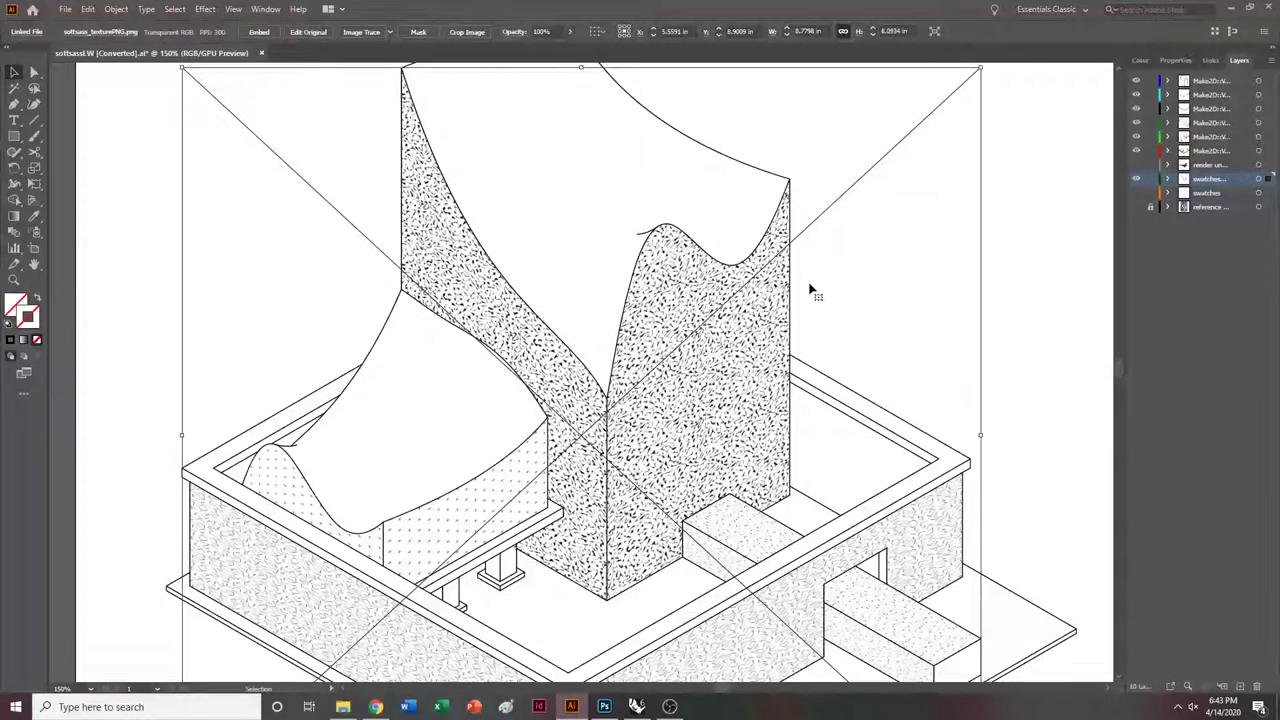
# Compare the drawing with the PNG texture layer and the swatches layer toggled off and on, then view the whole artboard.
pyautogui.scroll(-2, 1055, 234)
pyautogui.scroll(-1, 1055, 234)
pyautogui.click(1136, 180)
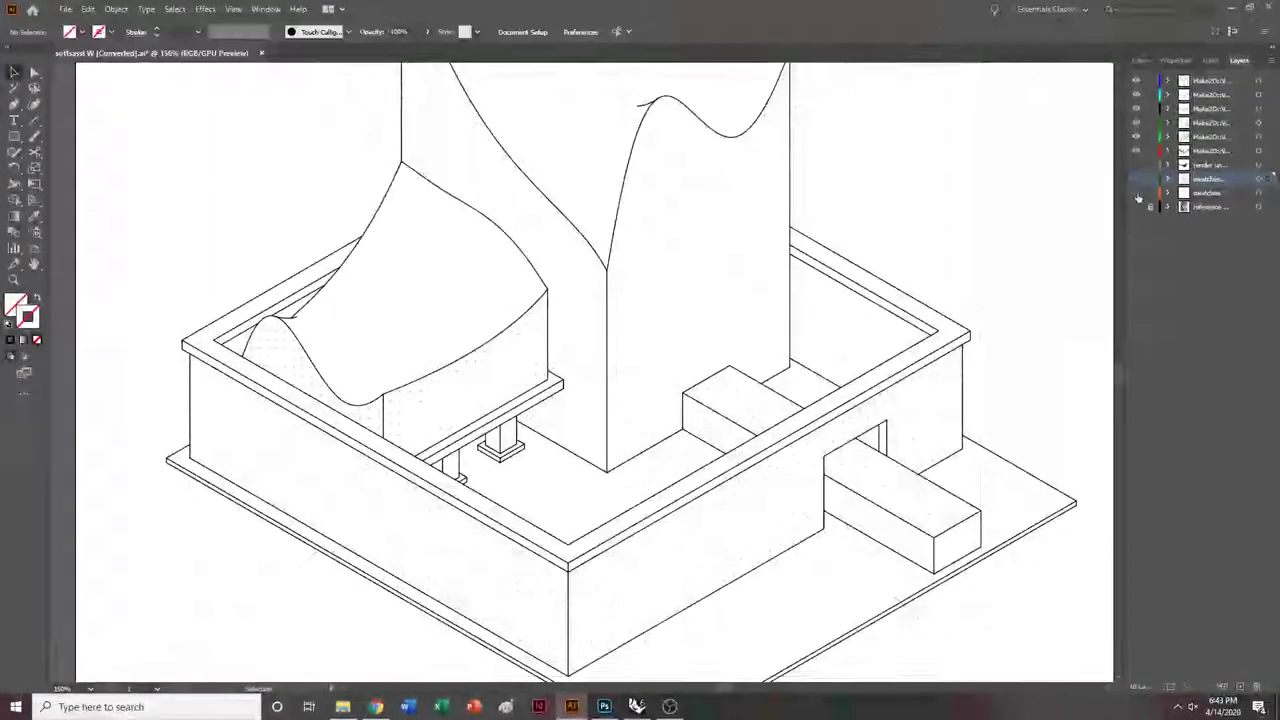
pyautogui.click(1136, 194)
pyautogui.click(1137, 193)
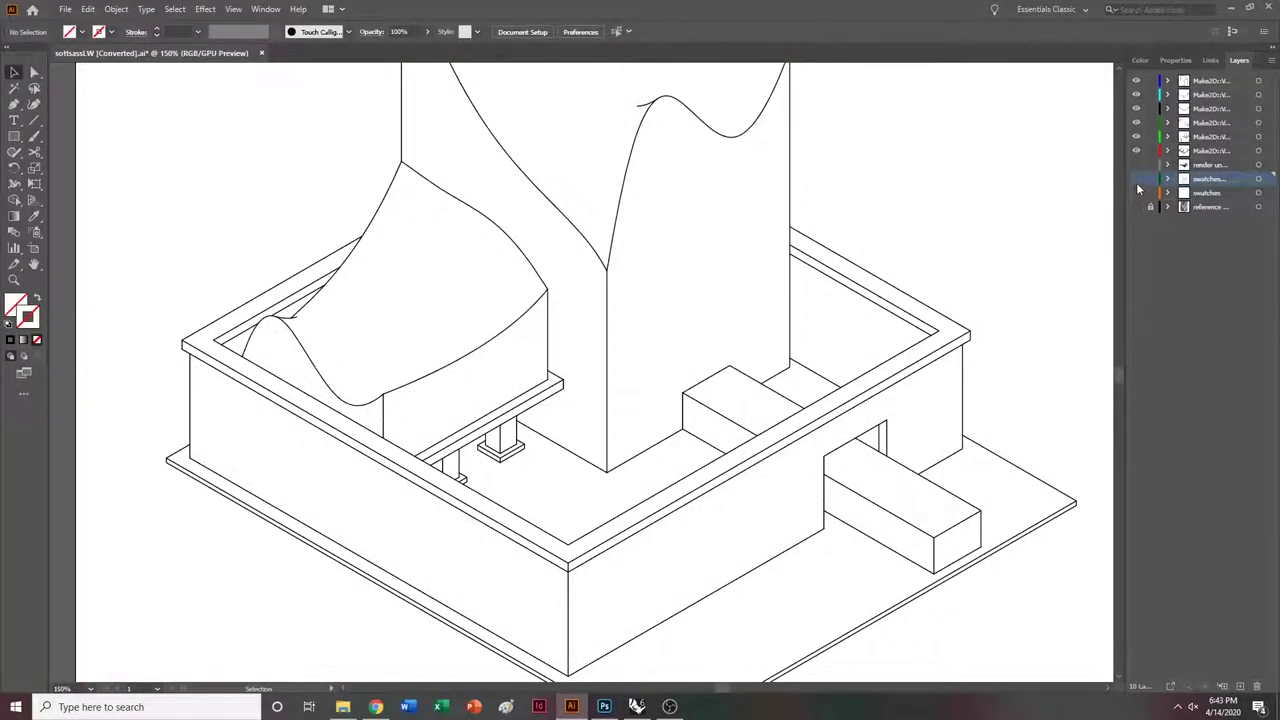
pyautogui.click(1136, 179)
pyautogui.click(955, 248)
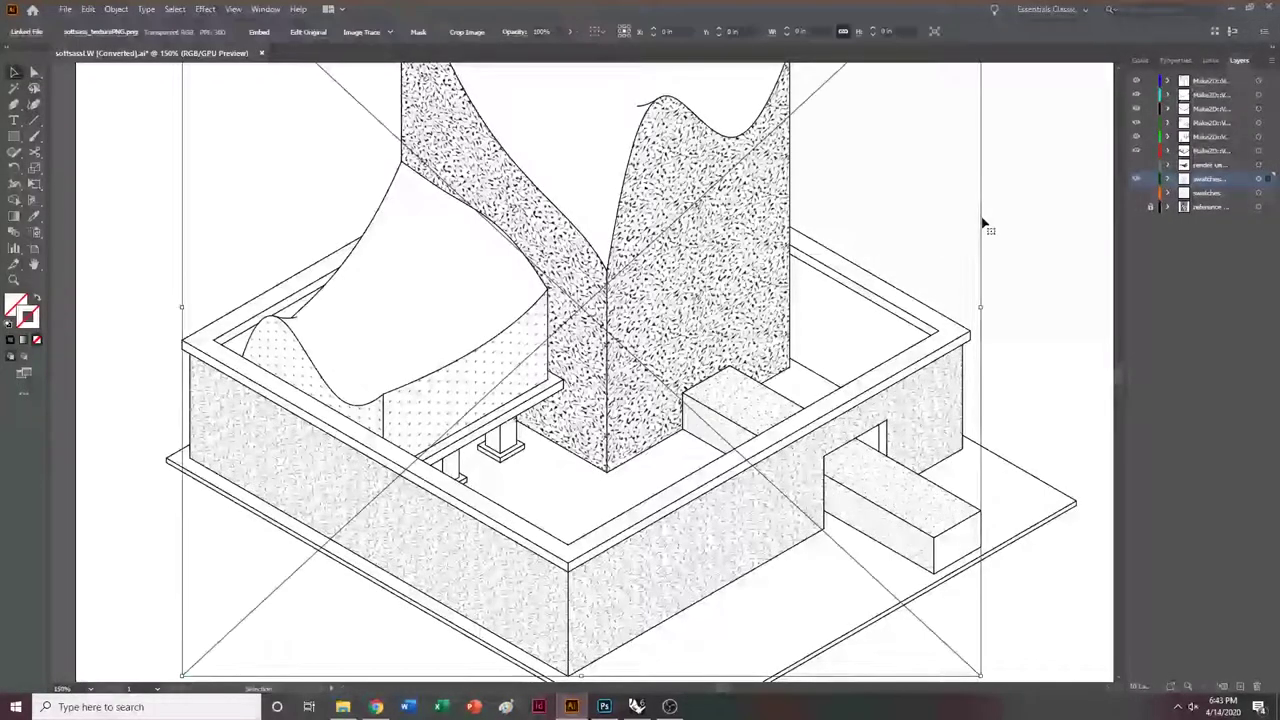
pyautogui.click(1112, 373)
pyautogui.hotkey('ctrl', '-')
pyautogui.hotkey('ctrl', '-')
pyautogui.hotkey('ctrl', '0')
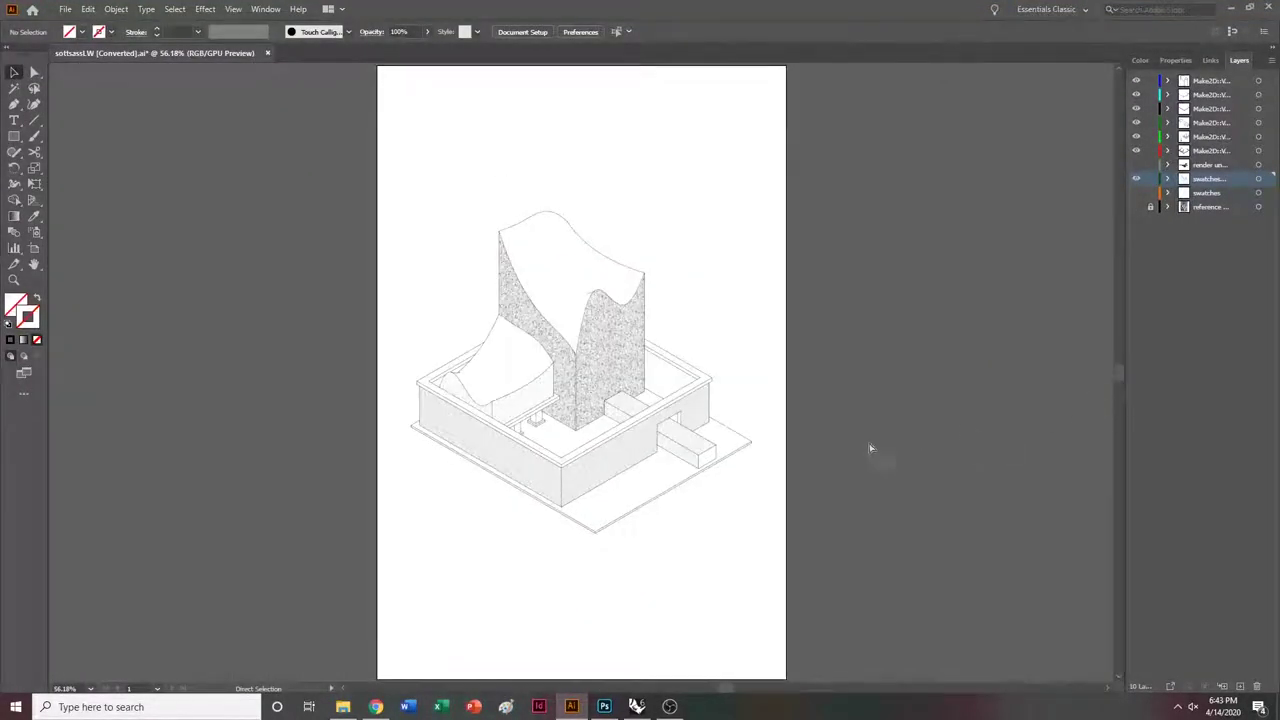
# Save the drawing, show the render underlay layer and set the underlay image's opacity to 75%.
pyautogui.hotkey('ctrl', 's')
pyautogui.click(1136, 164)
pyautogui.click(452, 375)
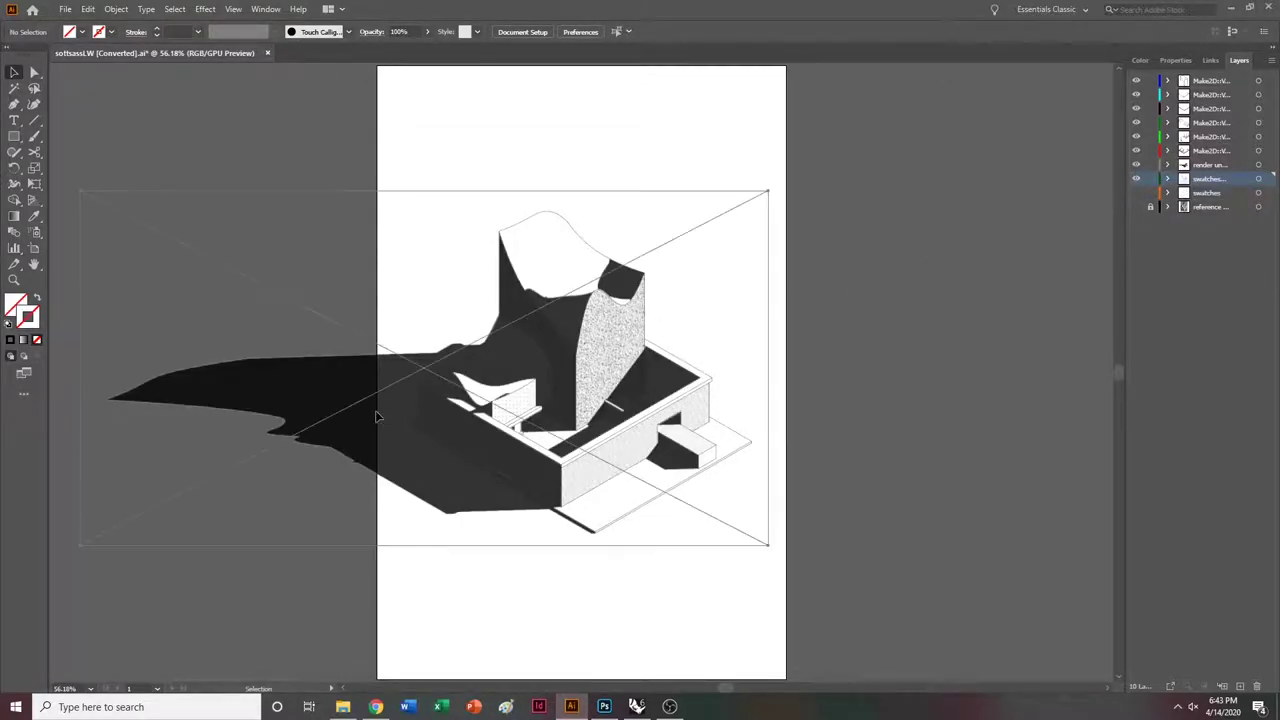
pyautogui.click(563, 31)
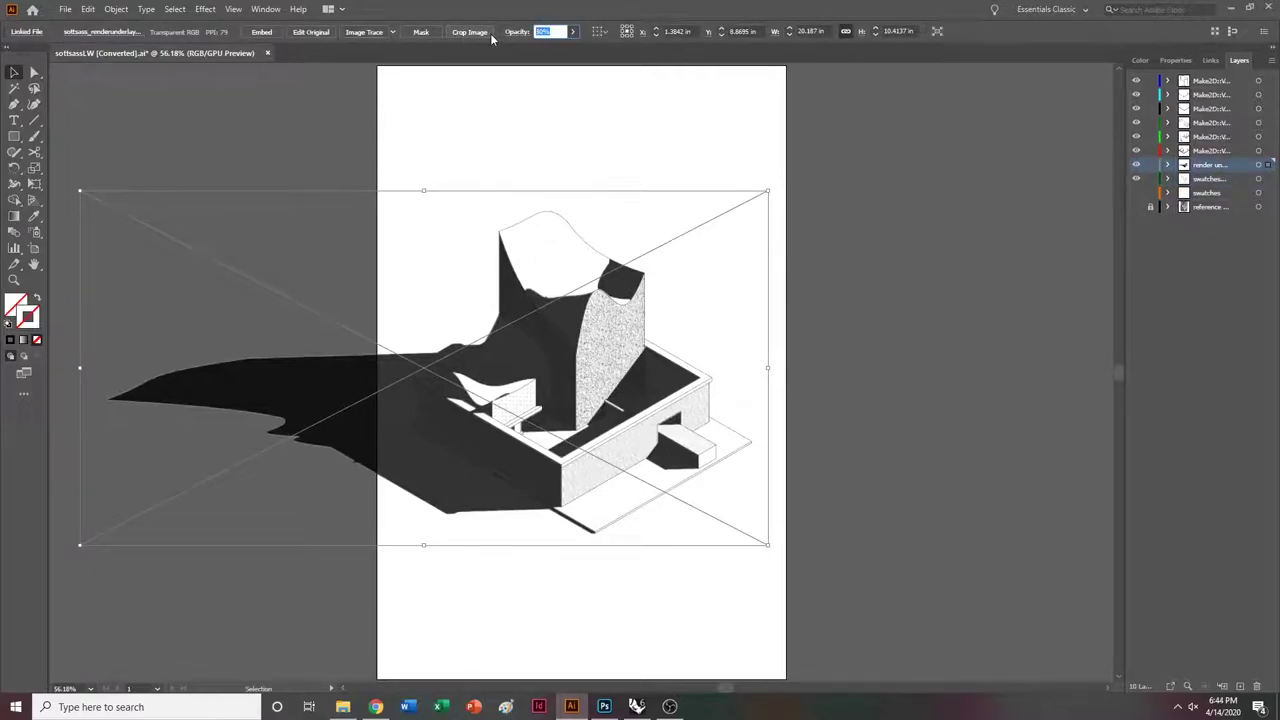
pyautogui.write('75')
pyautogui.press('Return')
pyautogui.click(897, 414)
# Show the reference image layer and compare the shaded, textured building with the Sottsass reference beside the artboard.
pyautogui.hscroll(3, 900, 380)
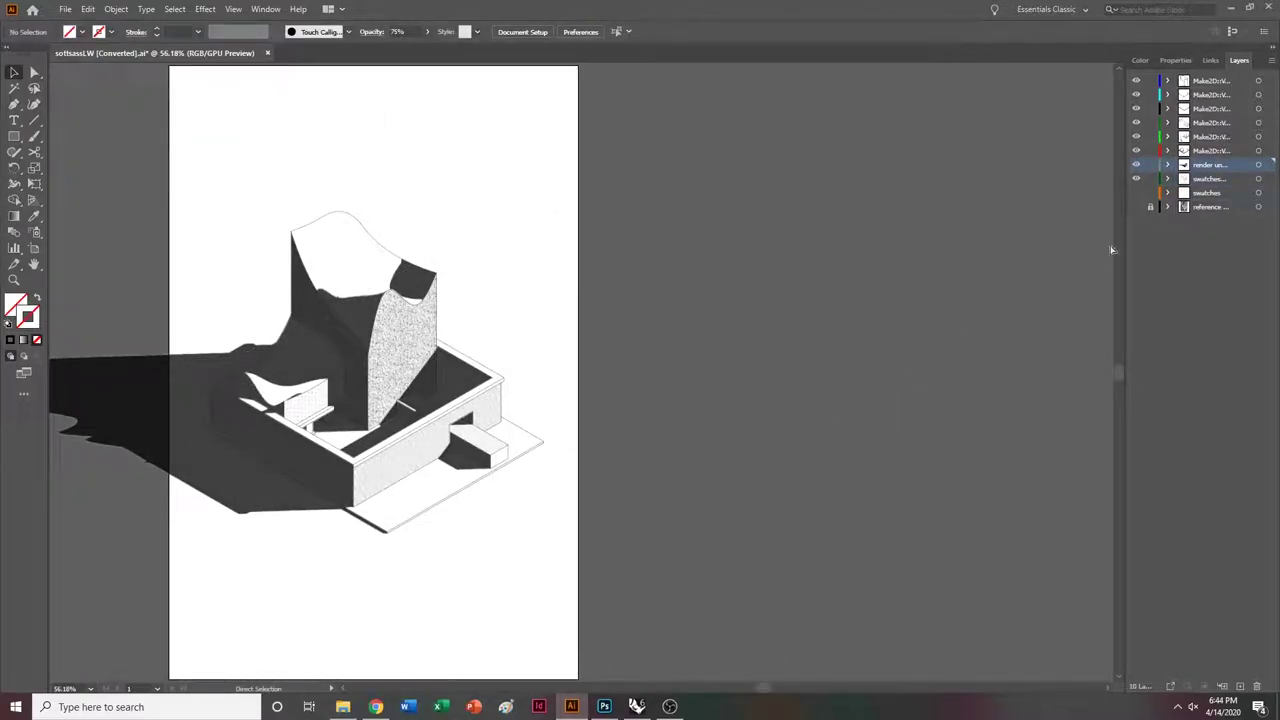
pyautogui.click(1136, 207)
pyautogui.hscroll(1, 613, 268)
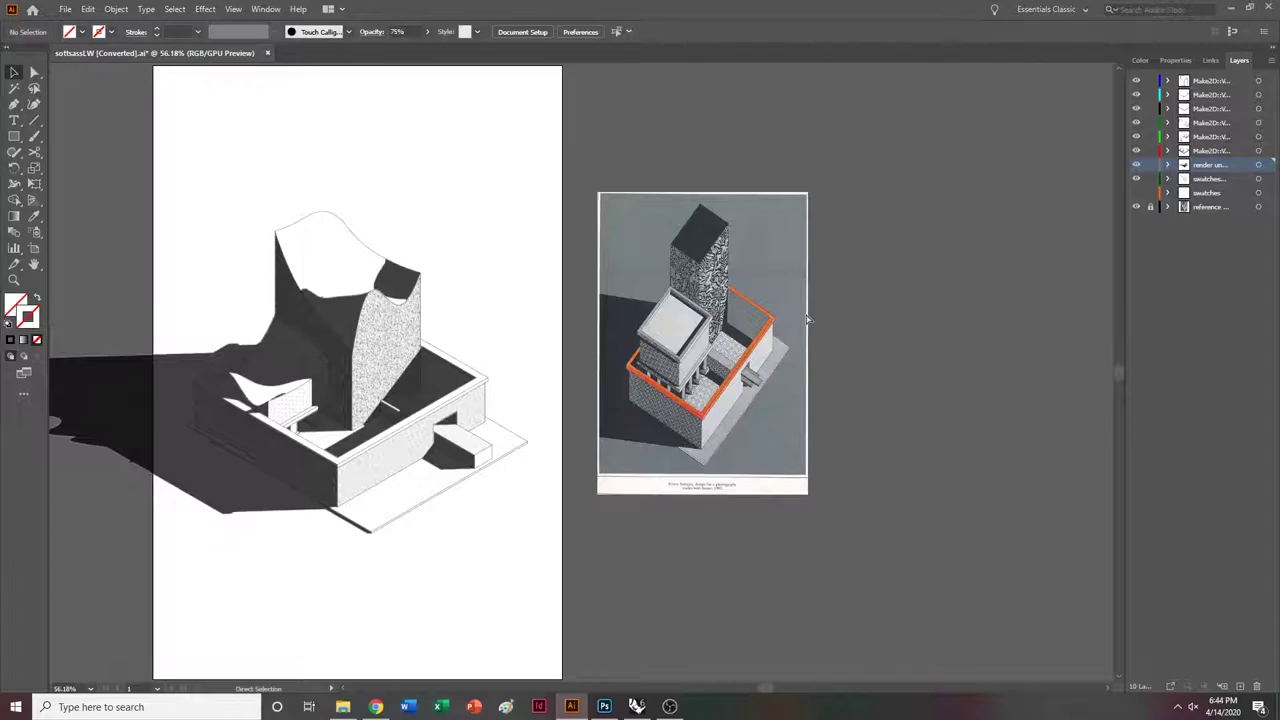
pyautogui.hotkey('ctrl', '+')
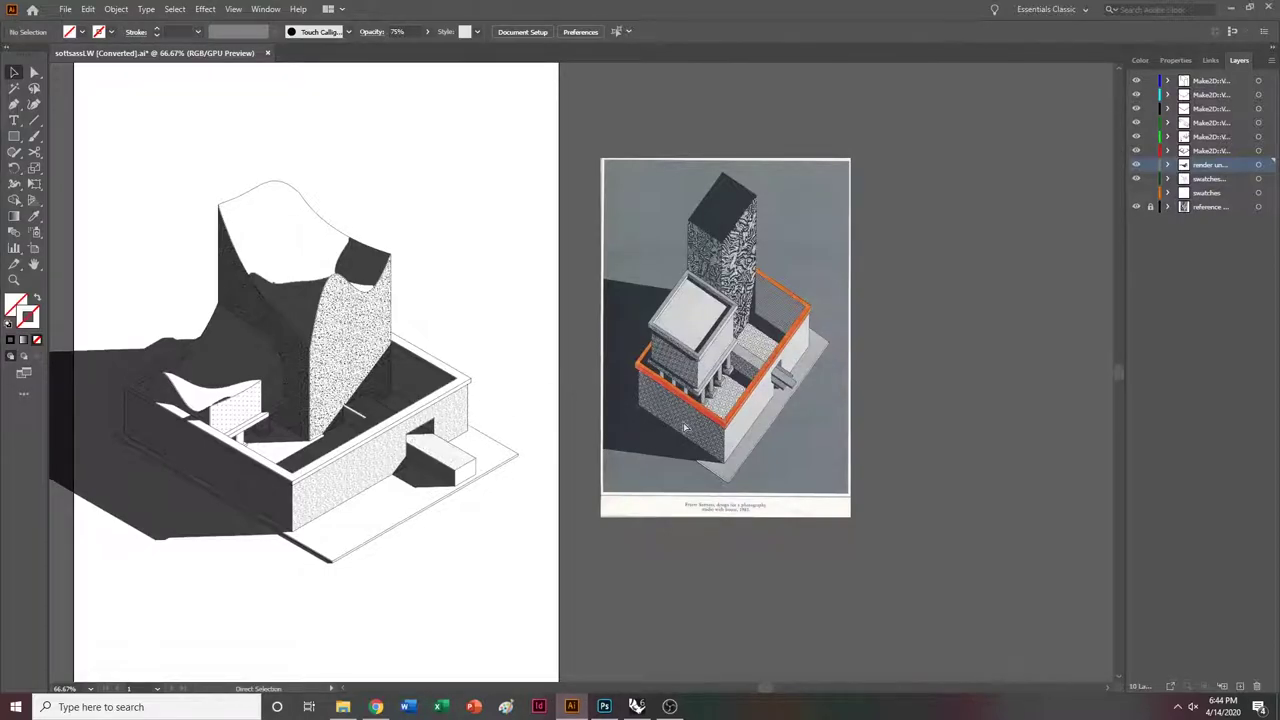
pyautogui.hotkey('ctrl', '+')
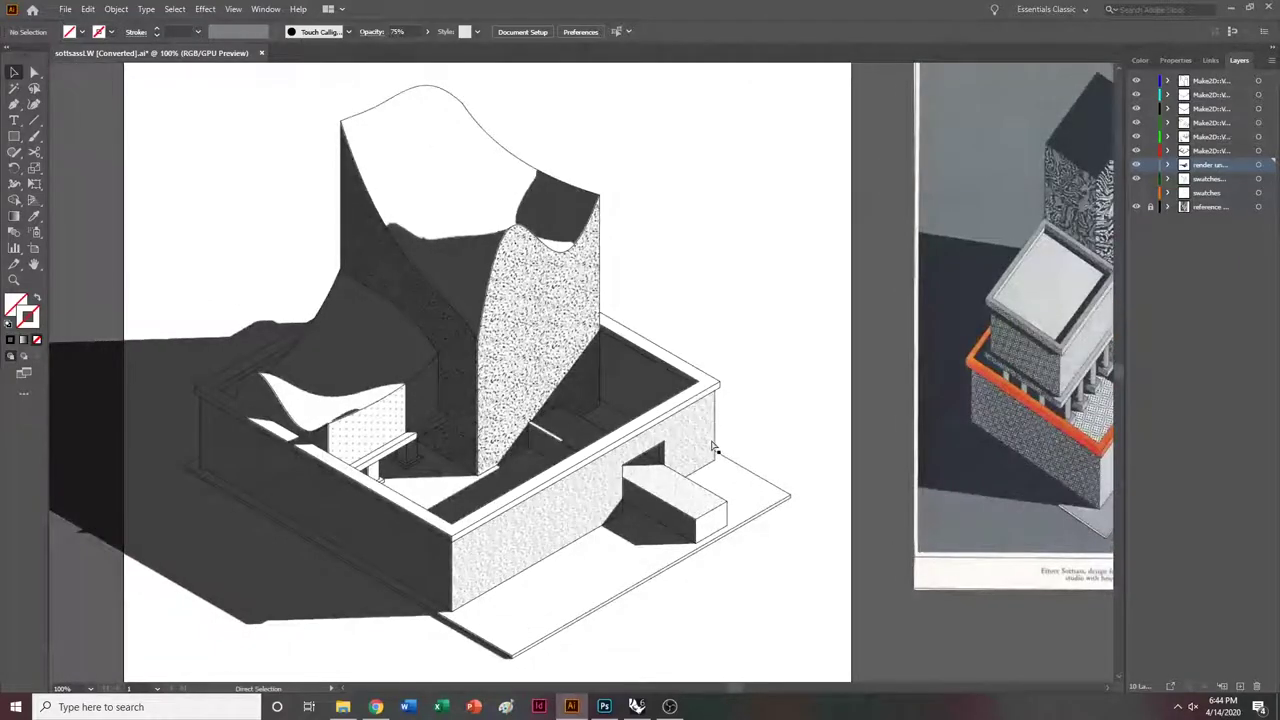
pyautogui.hscroll(2, 714, 447)
pyautogui.hscroll(-2, 731, 433)
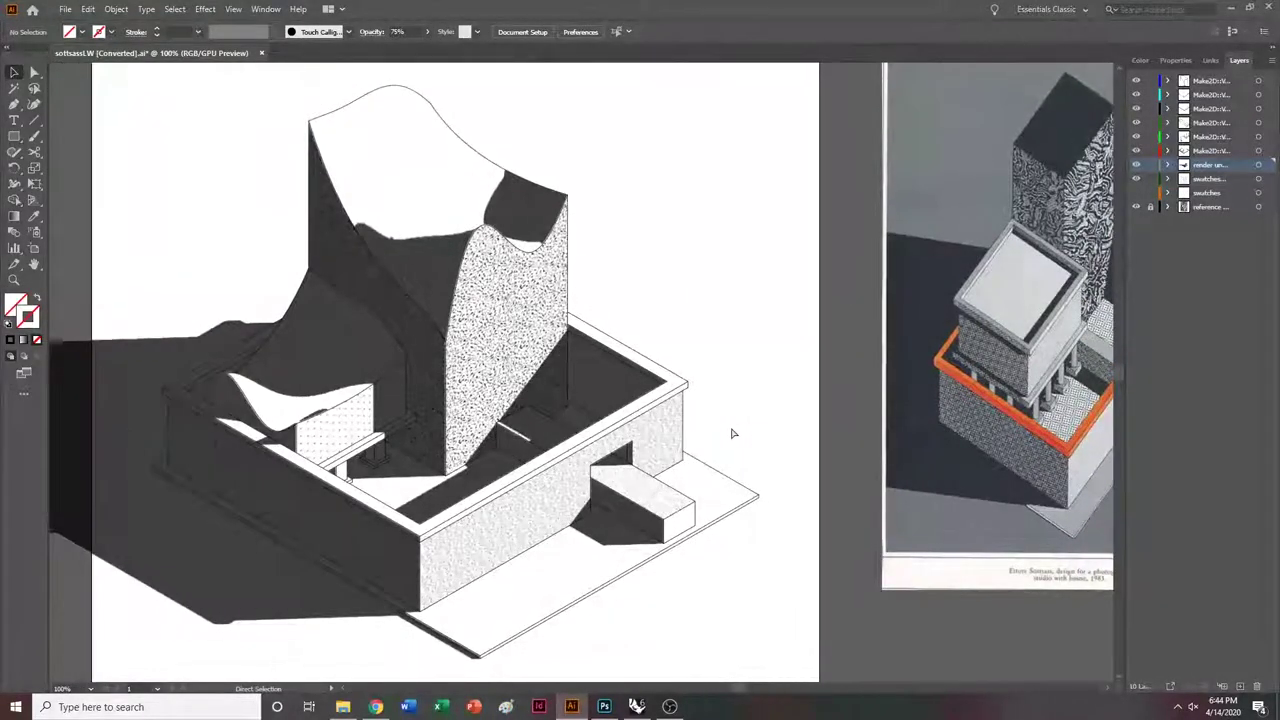
# Hide the PNG texture layer and the render underlay, keeping the Make2D line layers and the reference image on.
pyautogui.press('v')
pyautogui.click(1136, 179)
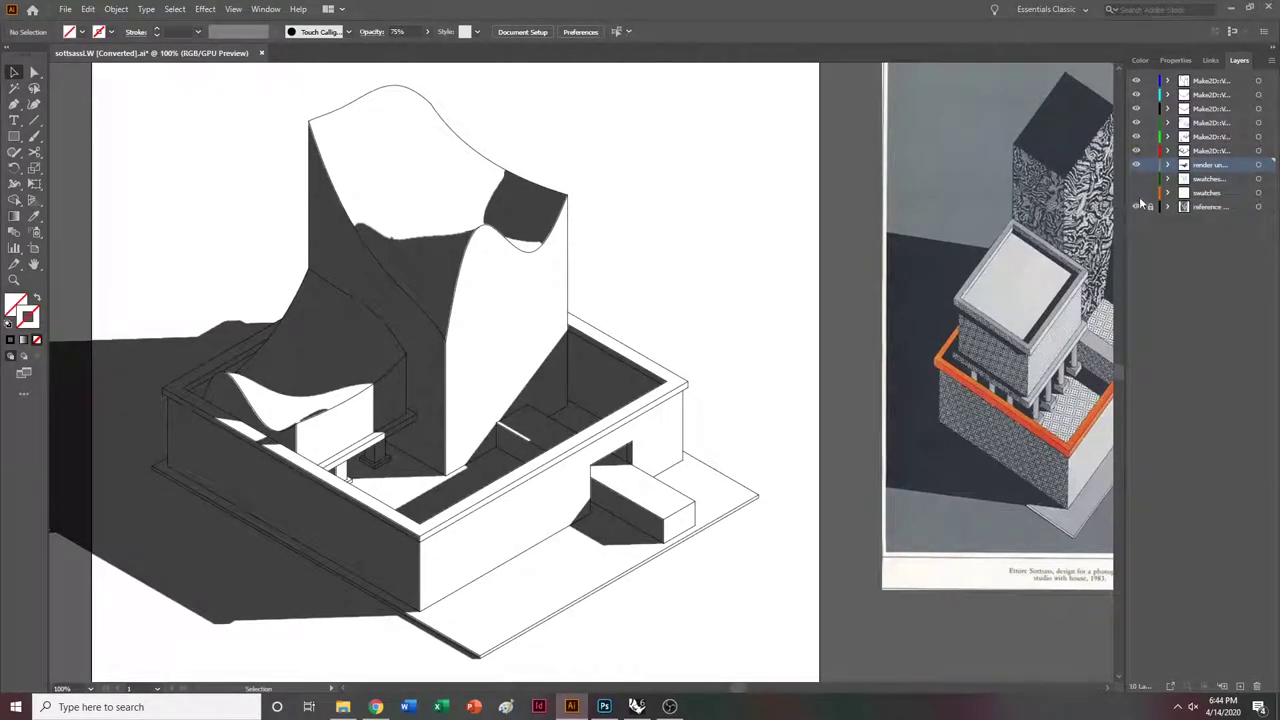
pyautogui.click(1137, 153)
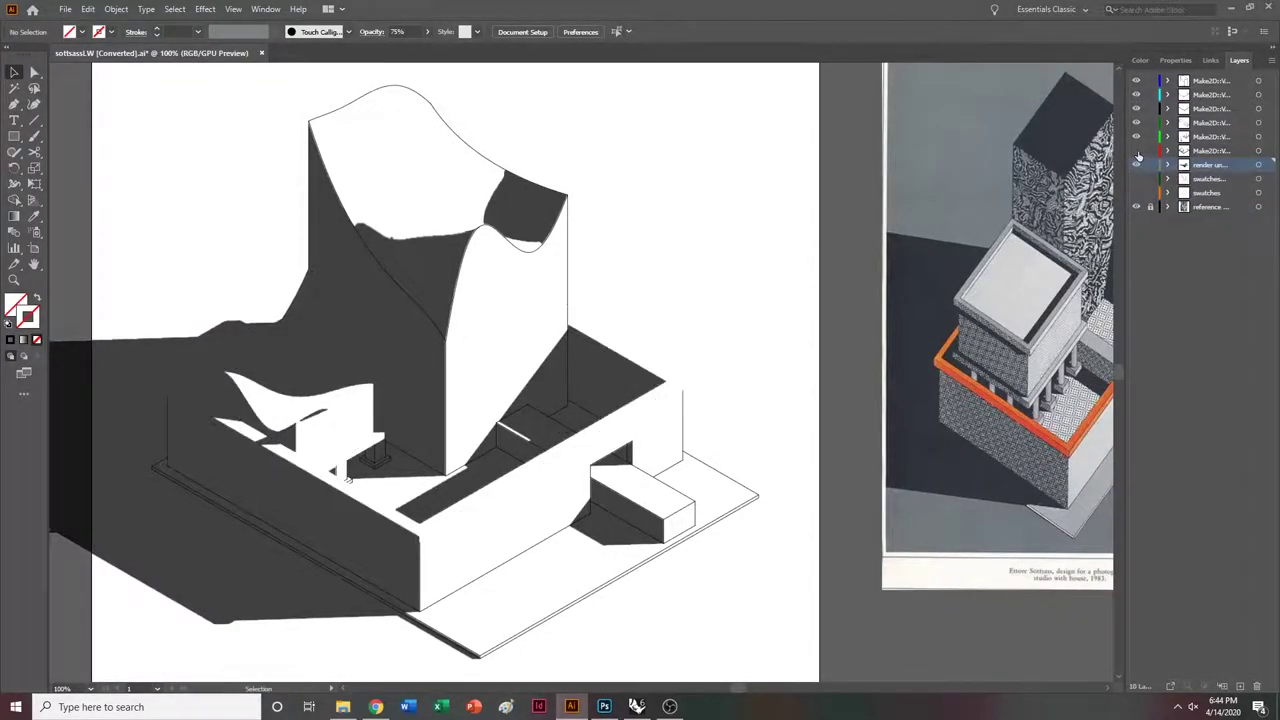
pyautogui.click(1137, 153)
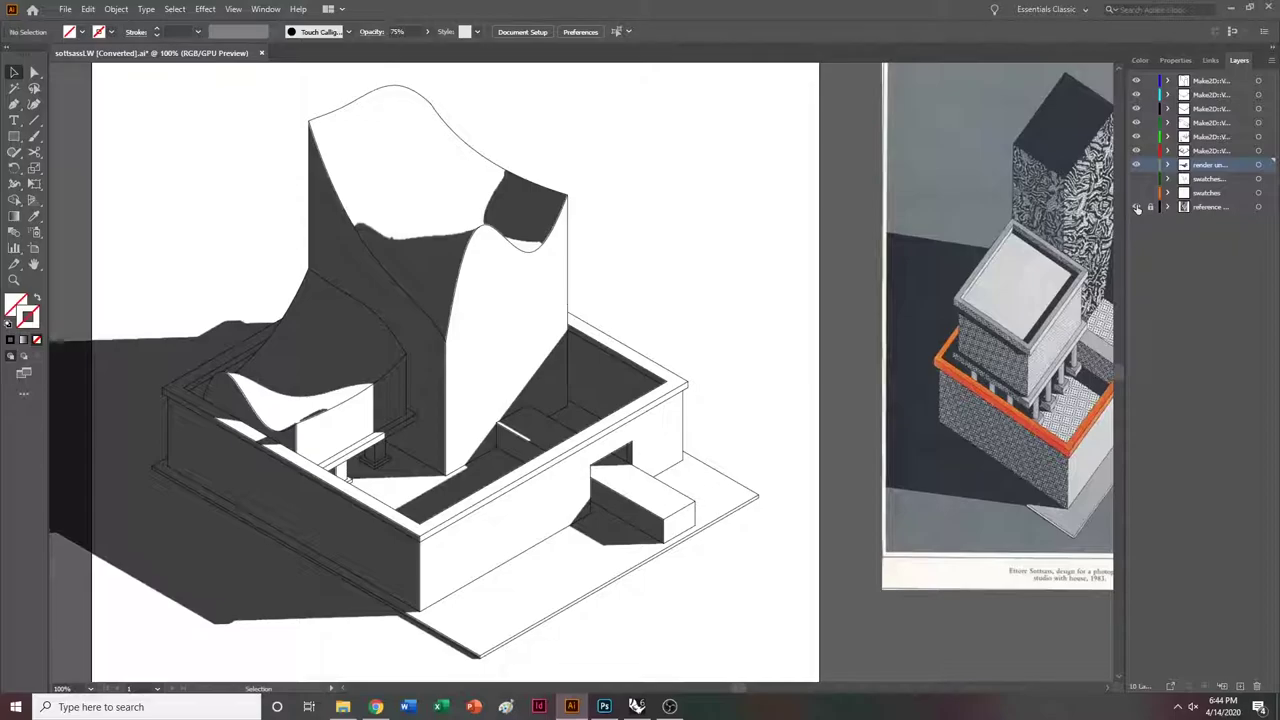
pyautogui.click(1137, 164)
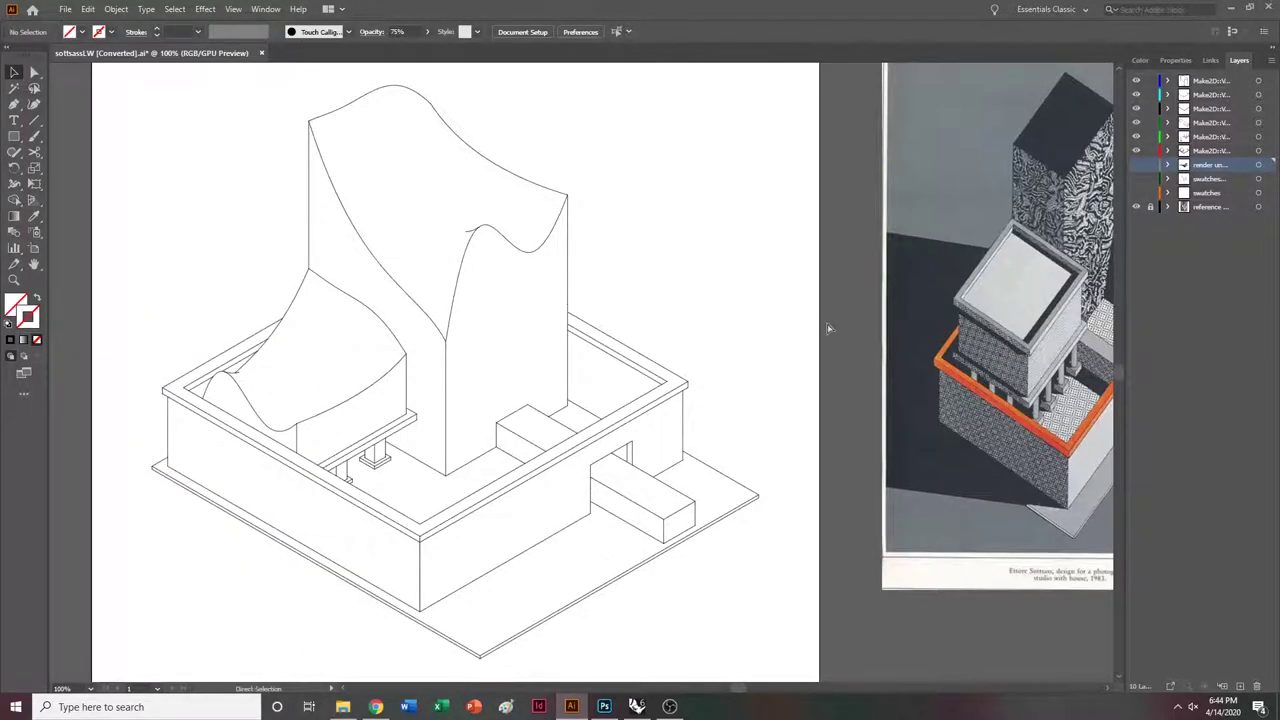
# Select all the Make2D linework of the building on the artboard.
pyautogui.hotkey('ctrl', '-')
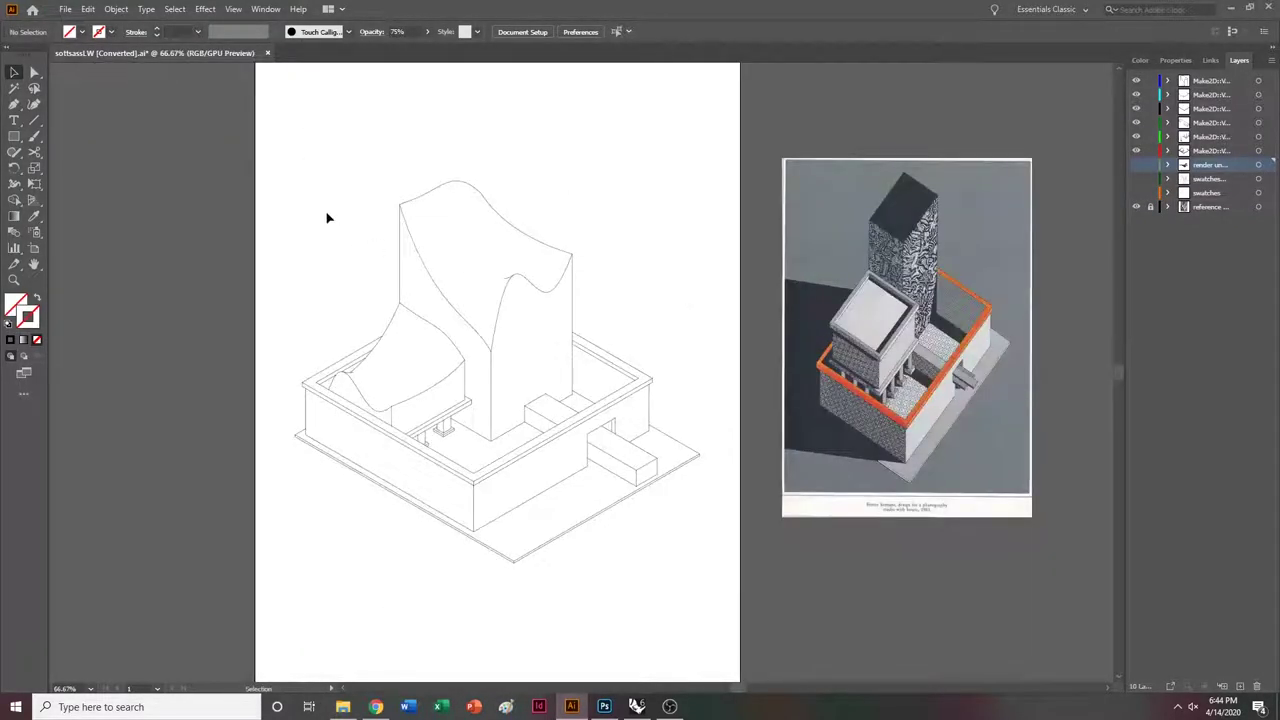
pyautogui.keyDown('ctrl'); pyautogui.hscroll(-8, 447, 300); pyautogui.keyUp('ctrl')
pyautogui.keyDown('ctrl'); pyautogui.hscroll(8, 445, 300); pyautogui.keyUp('ctrl')
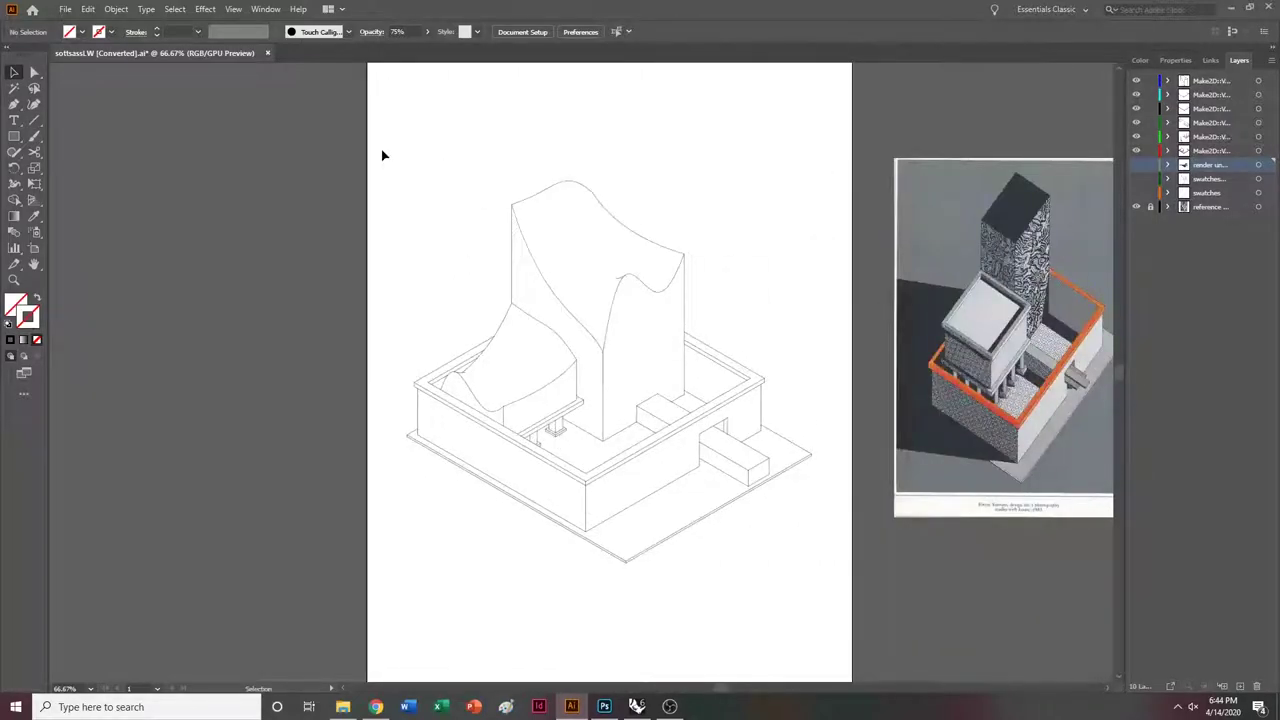
pyautogui.moveTo(381, 149)
pyautogui.mouseDown()
pyautogui.moveTo(884, 567)
pyautogui.moveTo(837, 565)
pyautogui.mouseUp()
pyautogui.click(90, 9)
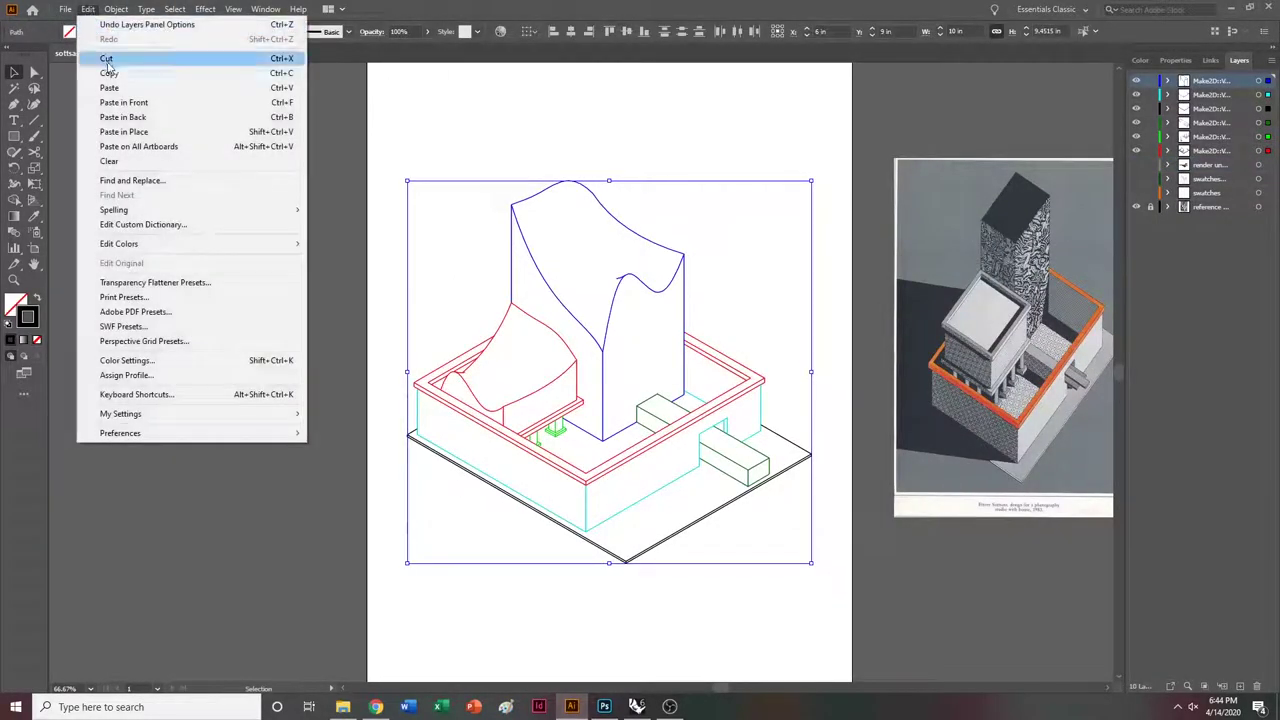